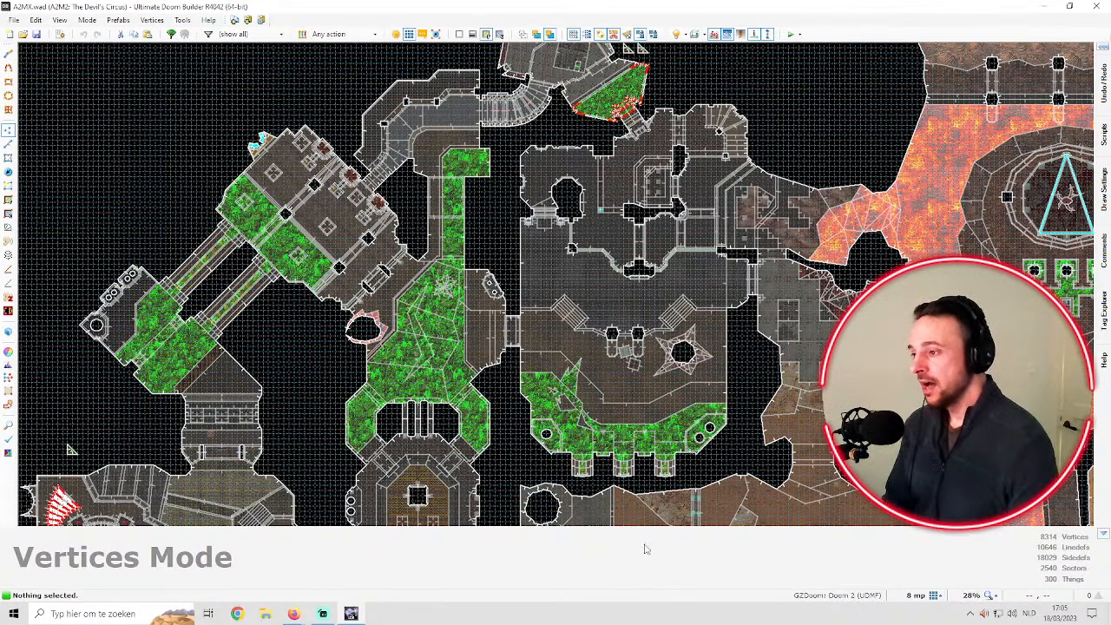
Survey the overall 2D layout of the map, focusing on the slime areas and rooms in its northwestern part
{"action": "scroll", "coordinate": [676, 290], "scroll_direction": "down", "scroll_amount": 3}
{"action": "scroll", "coordinate": [674, 289], "scroll_direction": "down", "scroll_amount": 1}
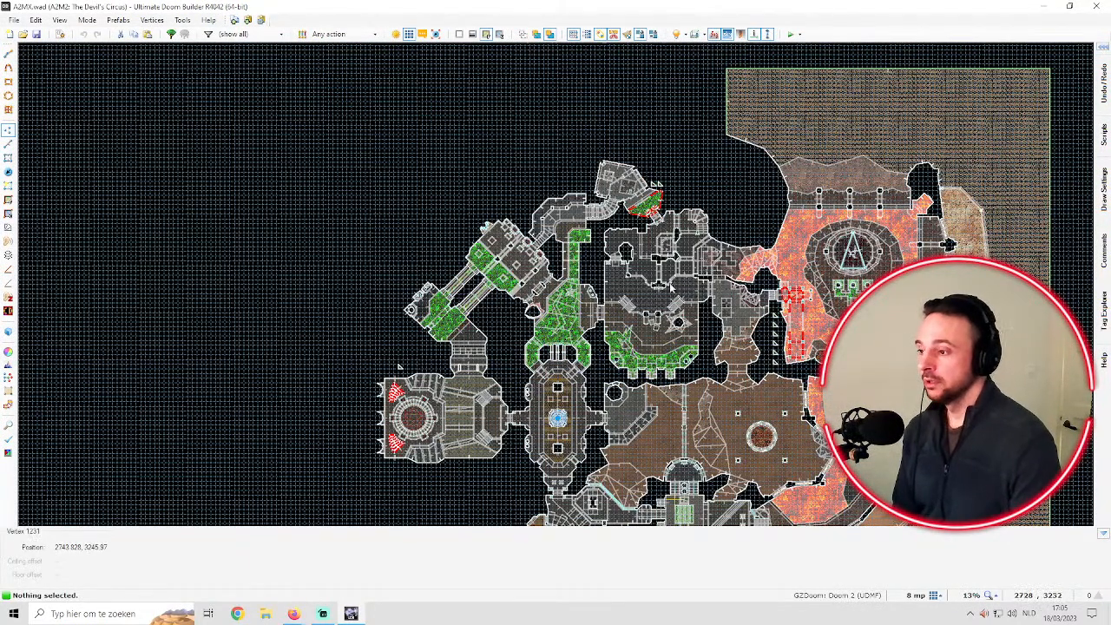
{"action": "scroll", "coordinate": [590, 312], "scroll_direction": "up", "scroll_amount": 1}
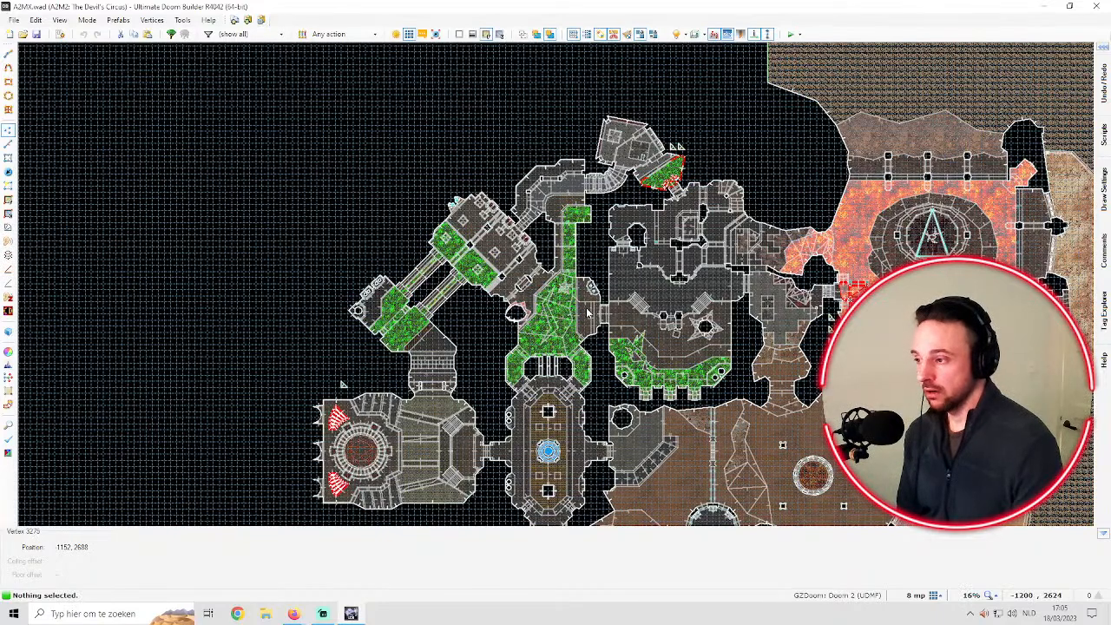
{"action": "scroll", "coordinate": [562, 395], "scroll_direction": "down", "scroll_amount": 1}
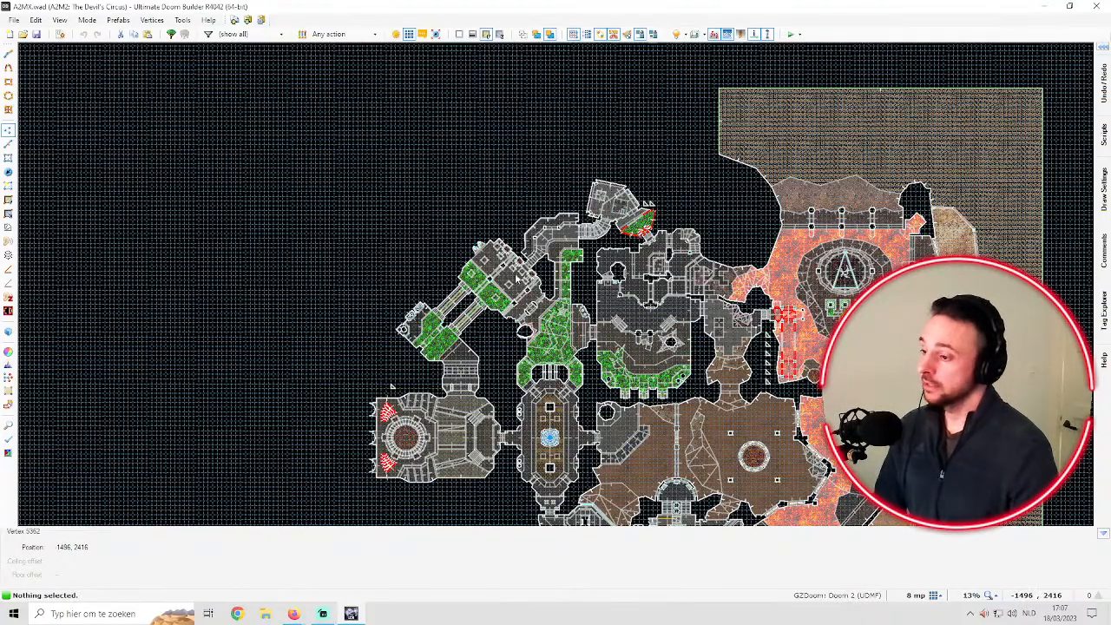
{"action": "scroll", "coordinate": [512, 276], "scroll_direction": "down", "scroll_amount": 2}
{"action": "scroll", "coordinate": [659, 240], "scroll_direction": "up", "scroll_amount": 4}
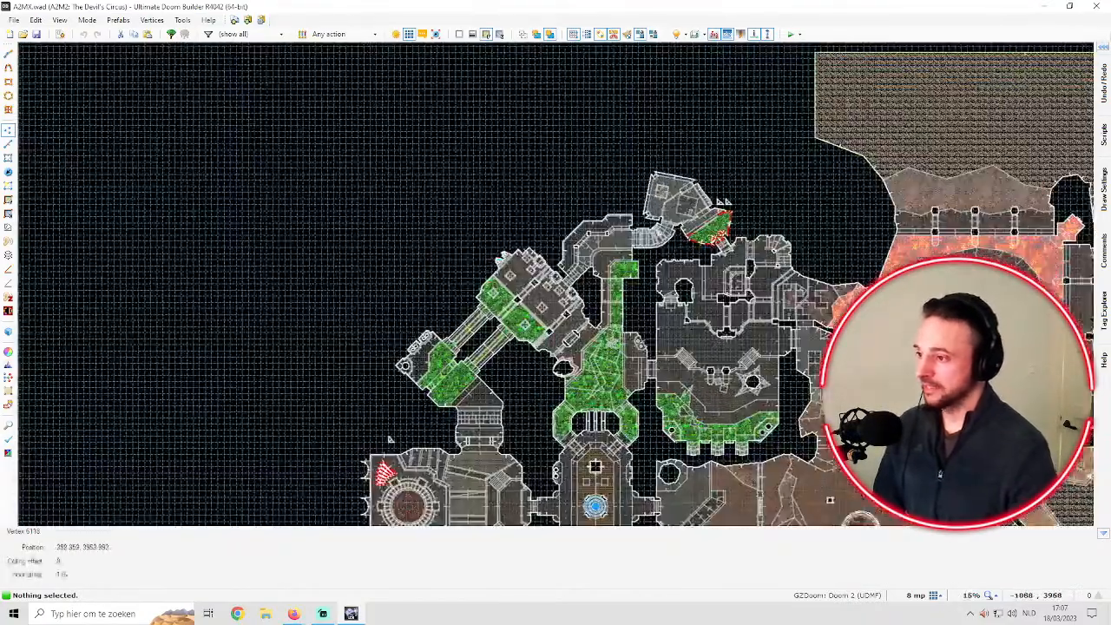
{"action": "key", "text": "Down"}
{"action": "key", "text": "Left"}
{"action": "scroll", "coordinate": [594, 218], "scroll_direction": "down", "scroll_amount": 1}
{"action": "key", "text": "Up"}
{"action": "scroll", "coordinate": [586, 205], "scroll_direction": "up", "scroll_amount": 1}
{"action": "scroll", "coordinate": [660, 183], "scroll_direction": "down", "scroll_amount": 1}
{"action": "scroll", "coordinate": [685, 193], "scroll_direction": "up", "scroll_amount": 1}
{"action": "key", "text": "Right"}
{"action": "key", "text": "Up"}
{"action": "key", "text": "Right"}
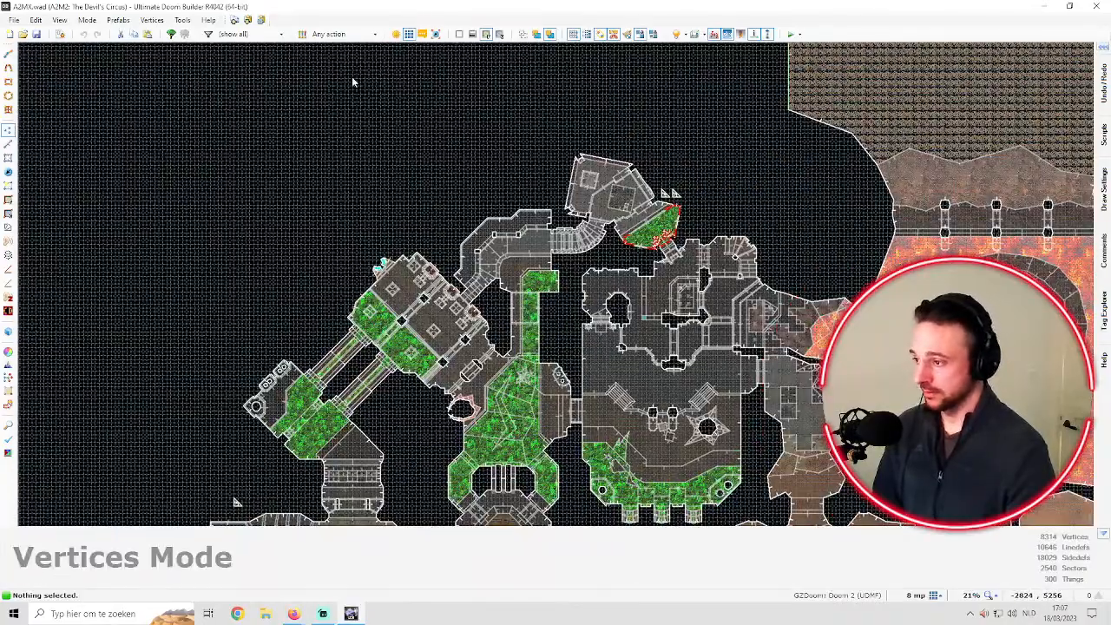
{"action": "scroll", "coordinate": [321, 76], "scroll_direction": "down", "scroll_amount": 1}
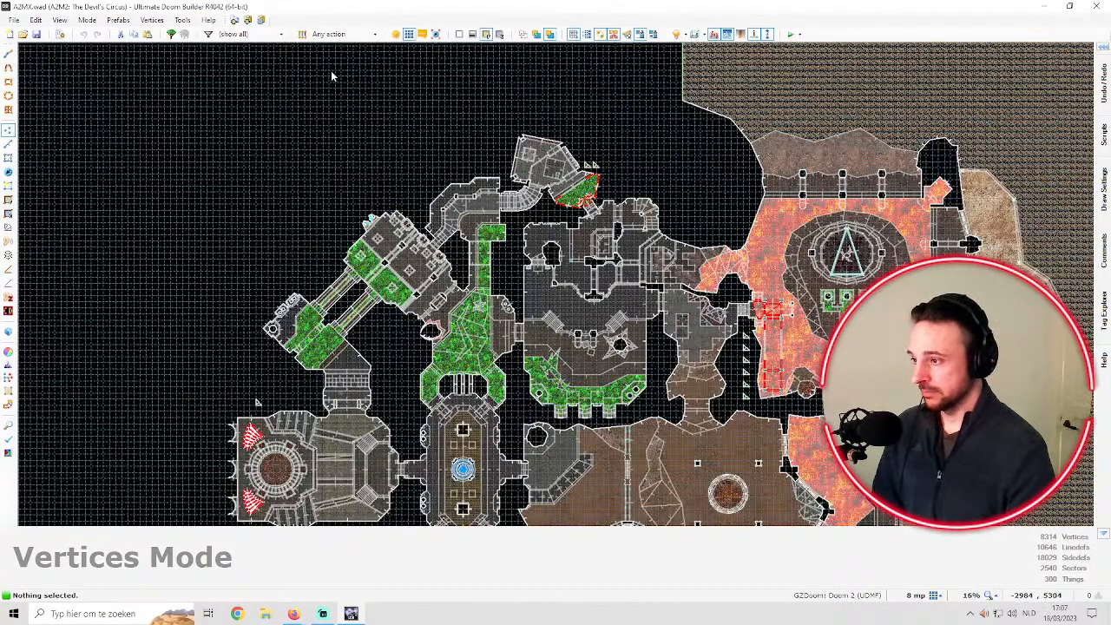
{"action": "scroll", "coordinate": [337, 74], "scroll_direction": "up", "scroll_amount": 1}
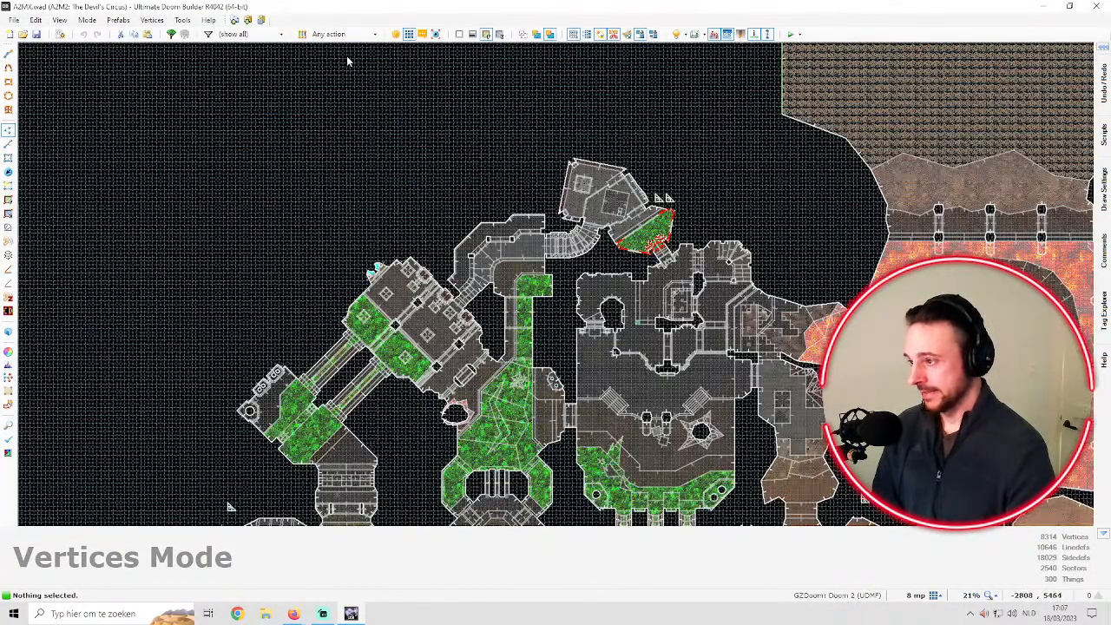
Box-select the vertices across the northwestern part of the map, covering the diagonal slime building and the curved passage
{"action": "left_click_drag", "start_coordinate": [331, 81], "coordinate": [652, 442]}
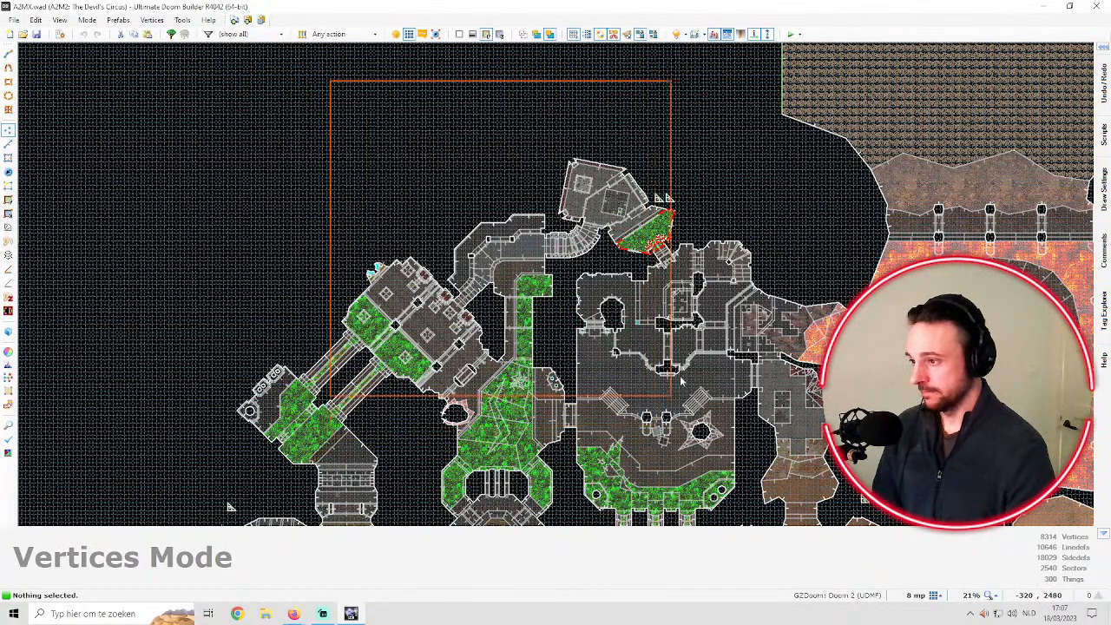
{"action": "left_click_drag", "start_coordinate": [706, 267], "coordinate": [655, 282]}
{"action": "left_click_drag", "start_coordinate": [565, 469], "coordinate": [566, 468]}
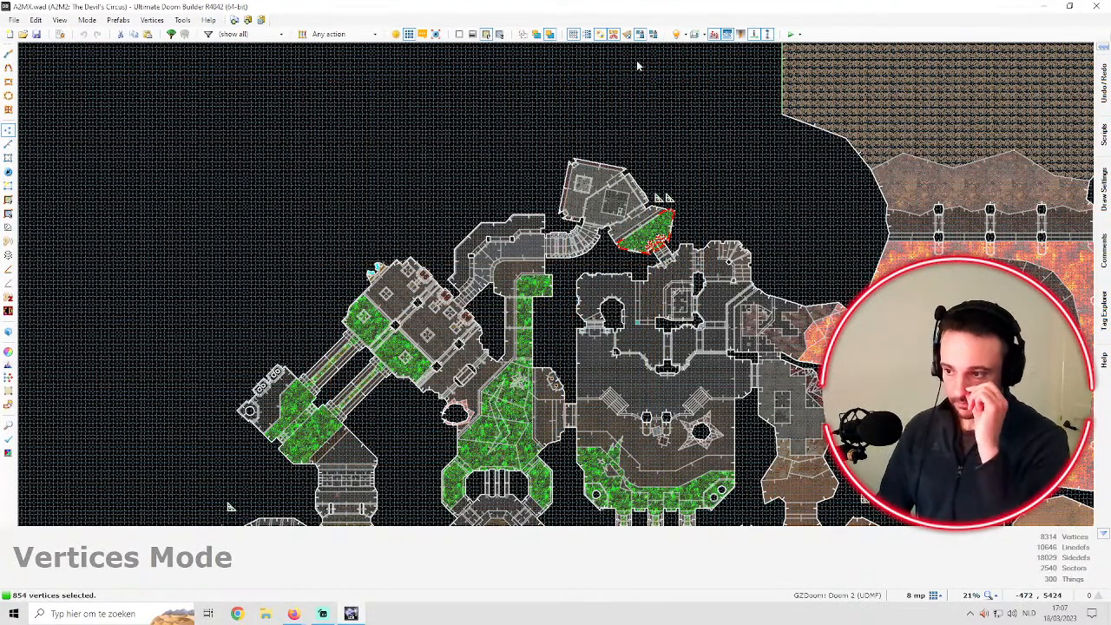
Examine the western pentagram room in the 3D view, including its round platform, side walls, ceiling openings and exits
{"action": "scroll", "coordinate": [825, 145], "scroll_direction": "down", "scroll_amount": 3}
{"action": "scroll", "coordinate": [488, 290], "scroll_direction": "up", "scroll_amount": 3}
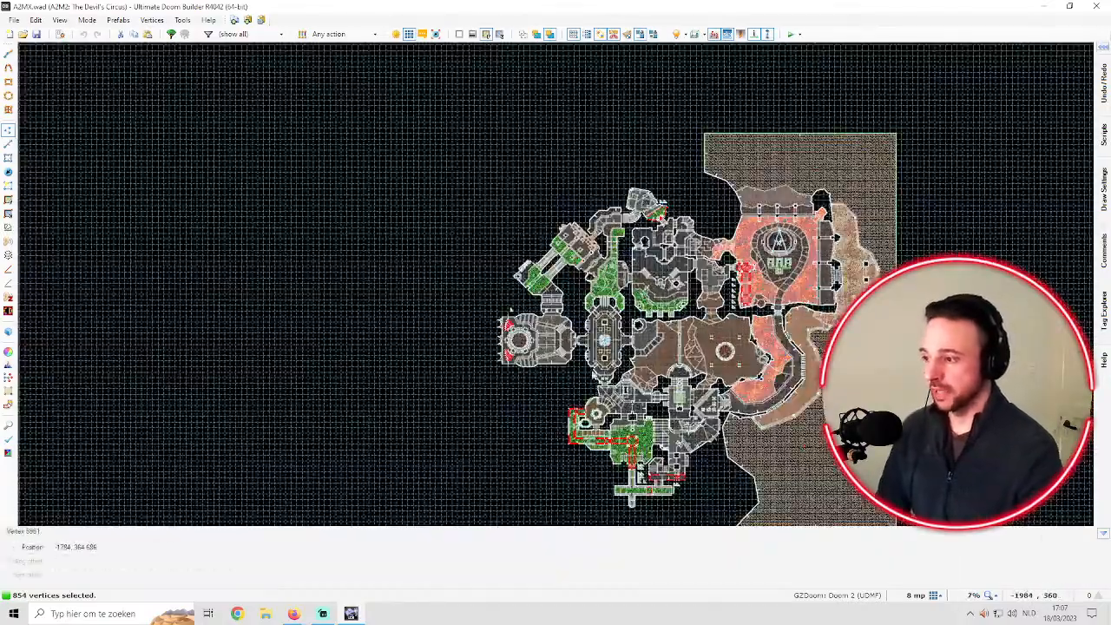
{"action": "scroll", "coordinate": [586, 315], "scroll_direction": "up", "scroll_amount": 5}
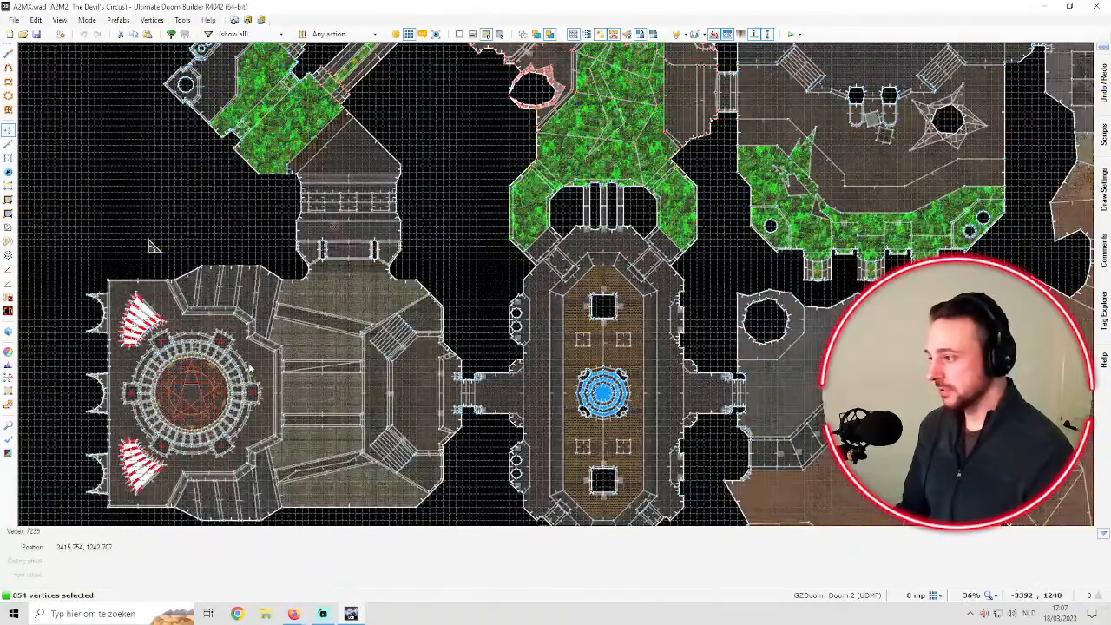
{"action": "key", "text": "q"}
{"action": "key", "text": "e"}
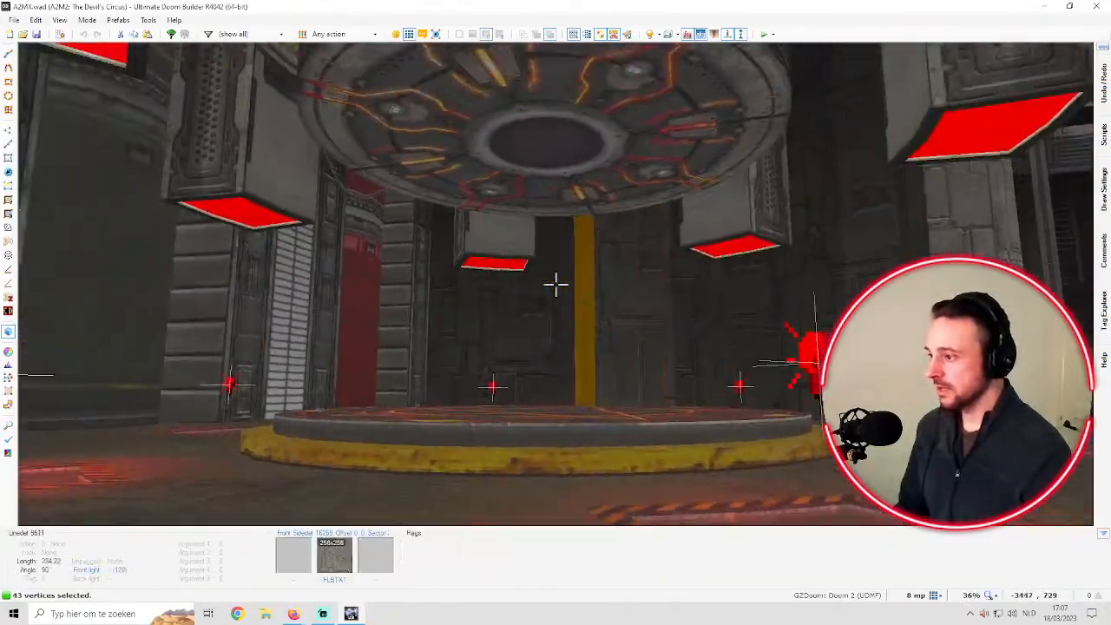
{"action": "key", "text": "e"}
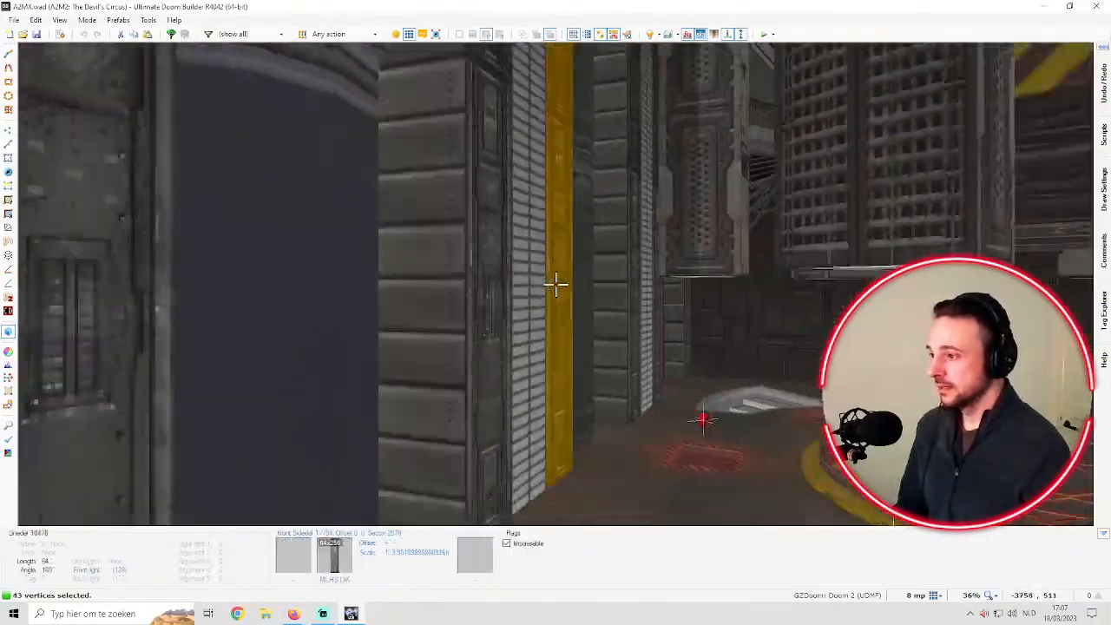
{"action": "key", "text": "e"}
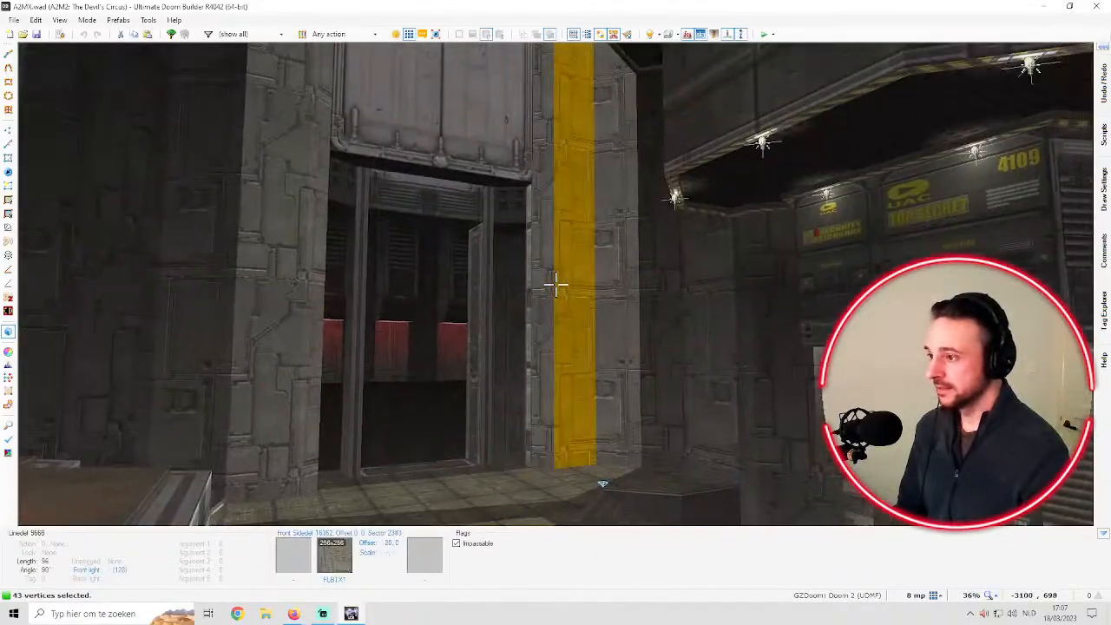
{"action": "key", "text": "e"}
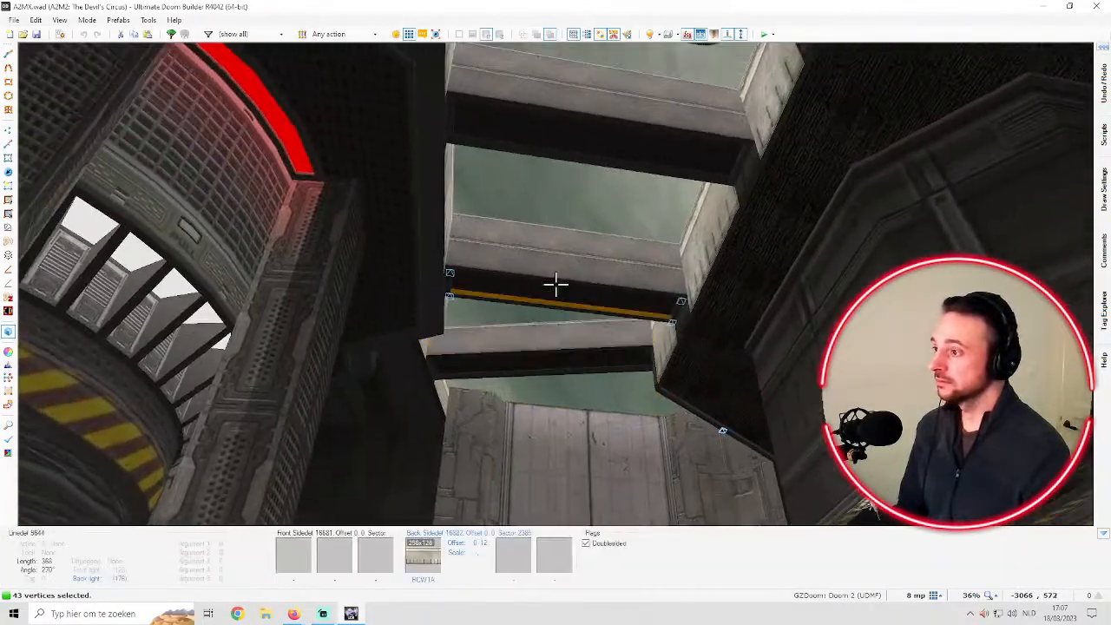
{"action": "key", "text": "e"}
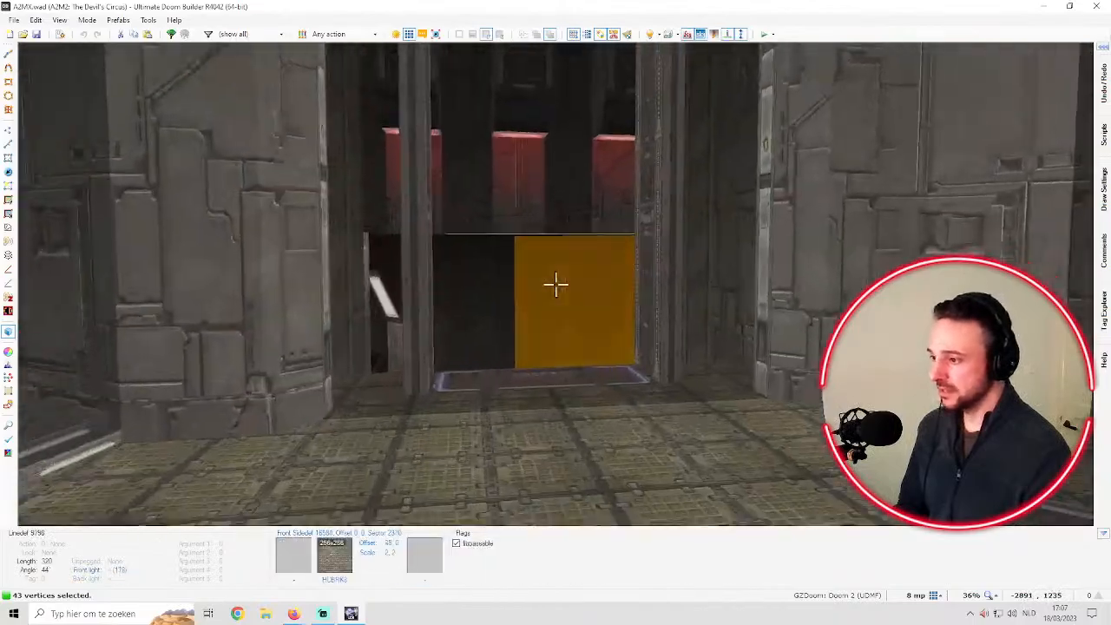
{"action": "key", "text": "e"}
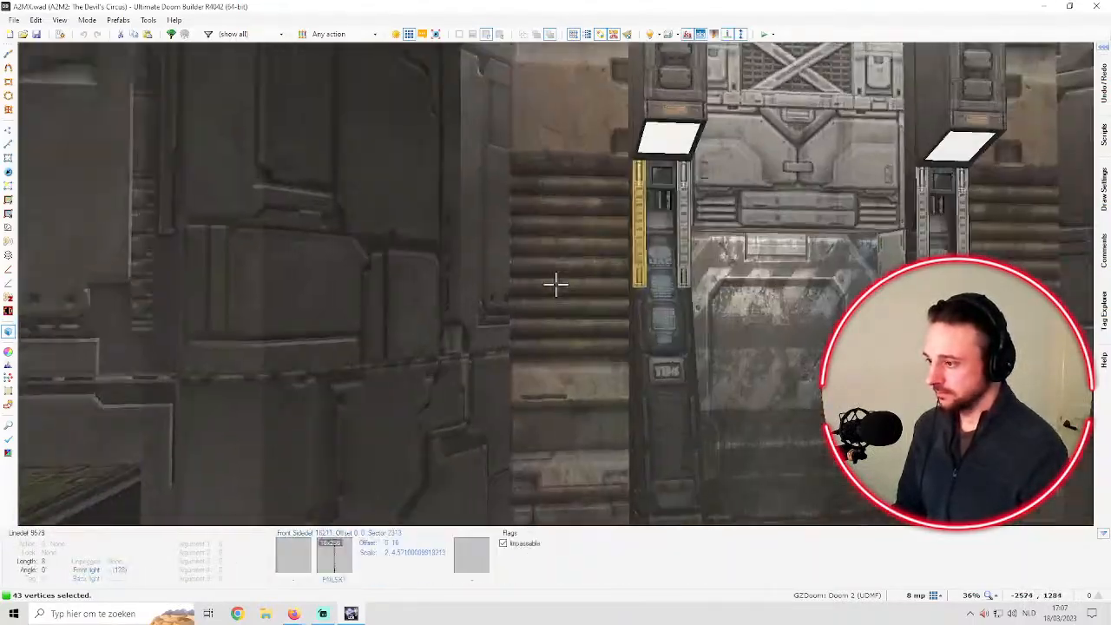
Examine the elongated hall east of the pentagram room in 3D, including its pillars, doors and central blue structure, and return to the 2D map
{"action": "key", "text": "e"}
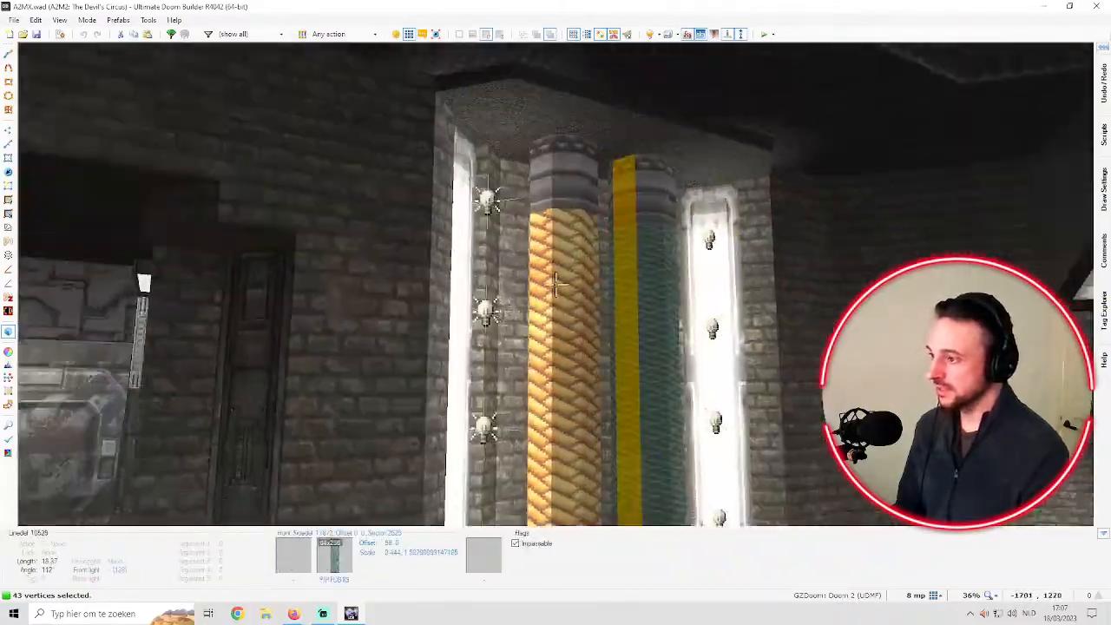
{"action": "key", "text": "e"}
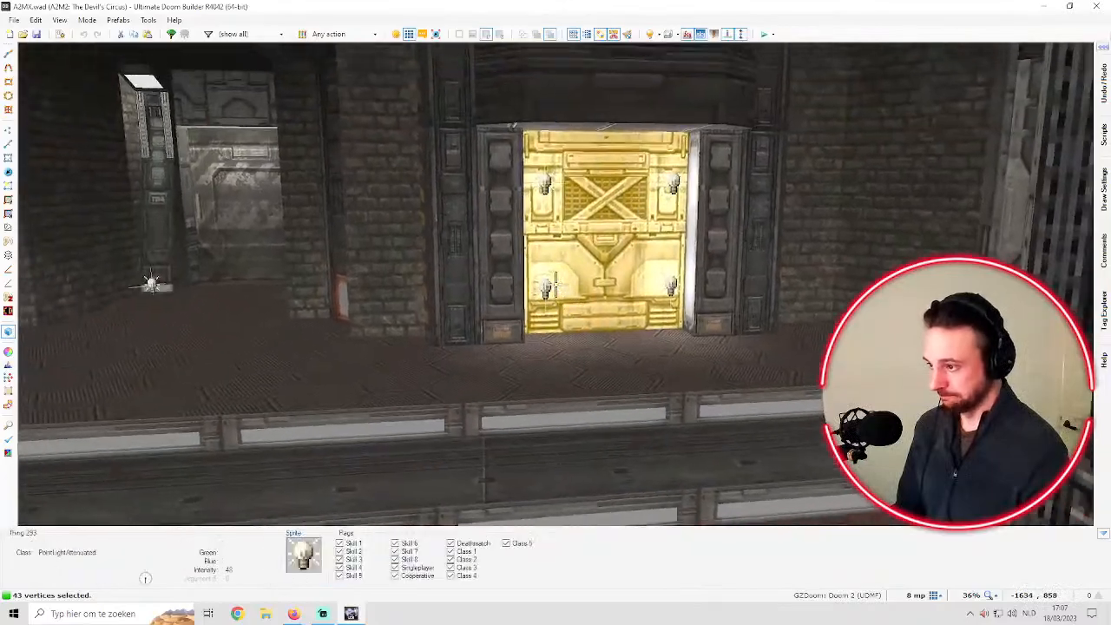
{"action": "key", "text": "e"}
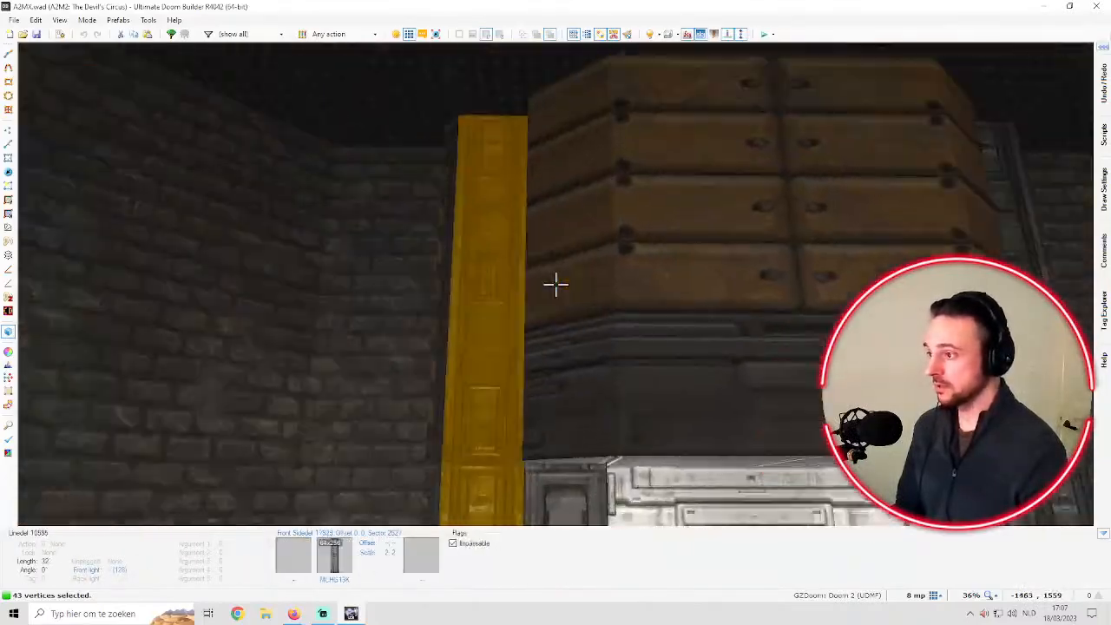
{"action": "key", "text": "e"}
{"action": "key", "text": "e"}
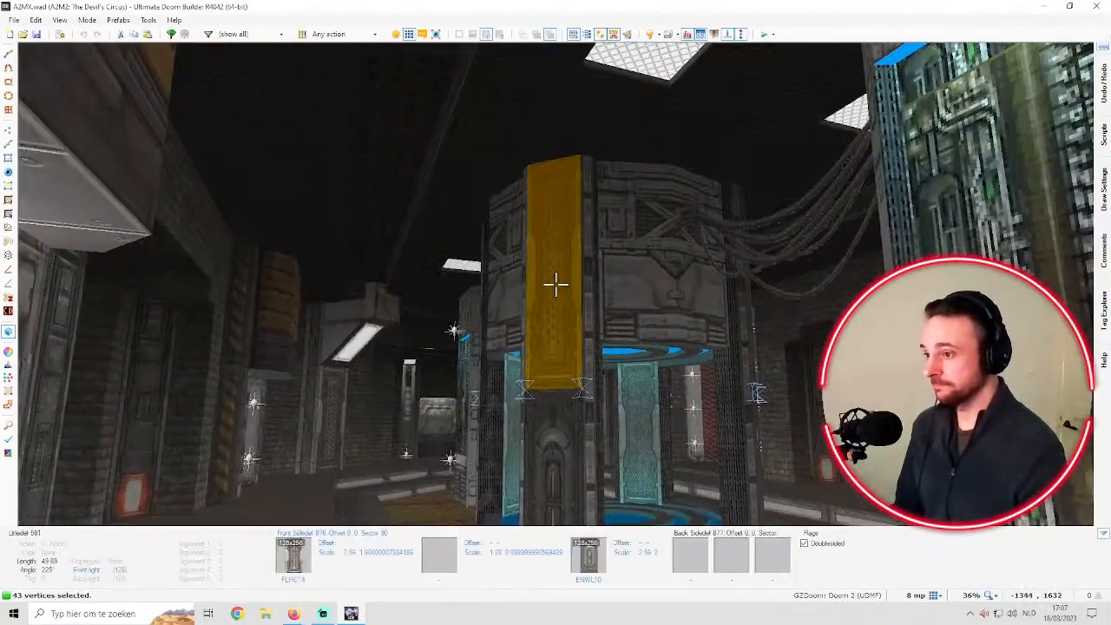
{"action": "key", "text": "e"}
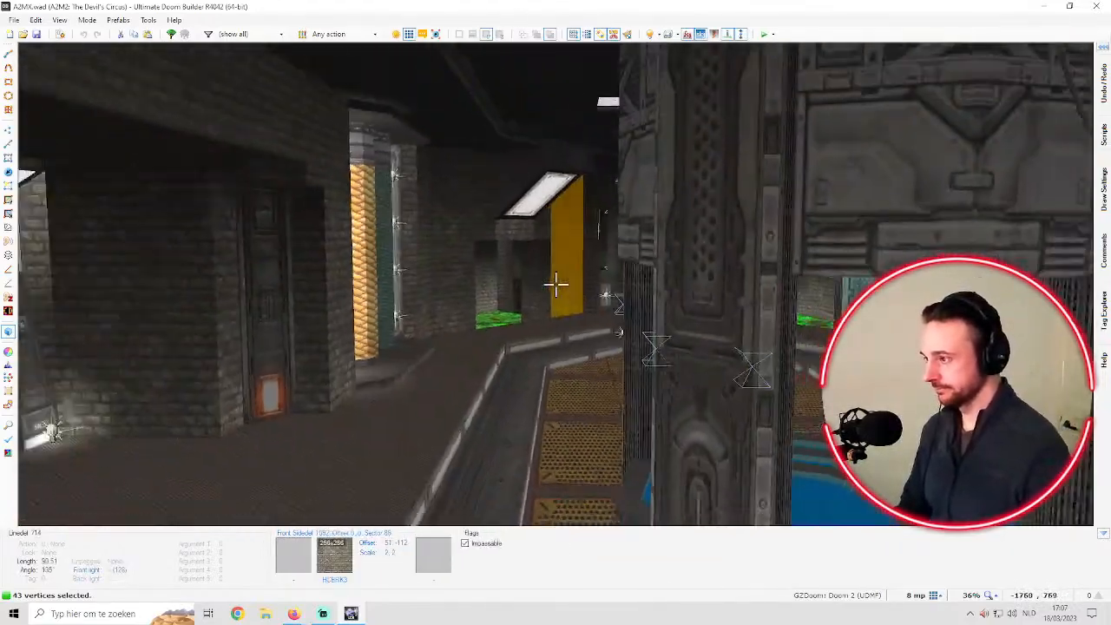
{"action": "key", "text": "e"}
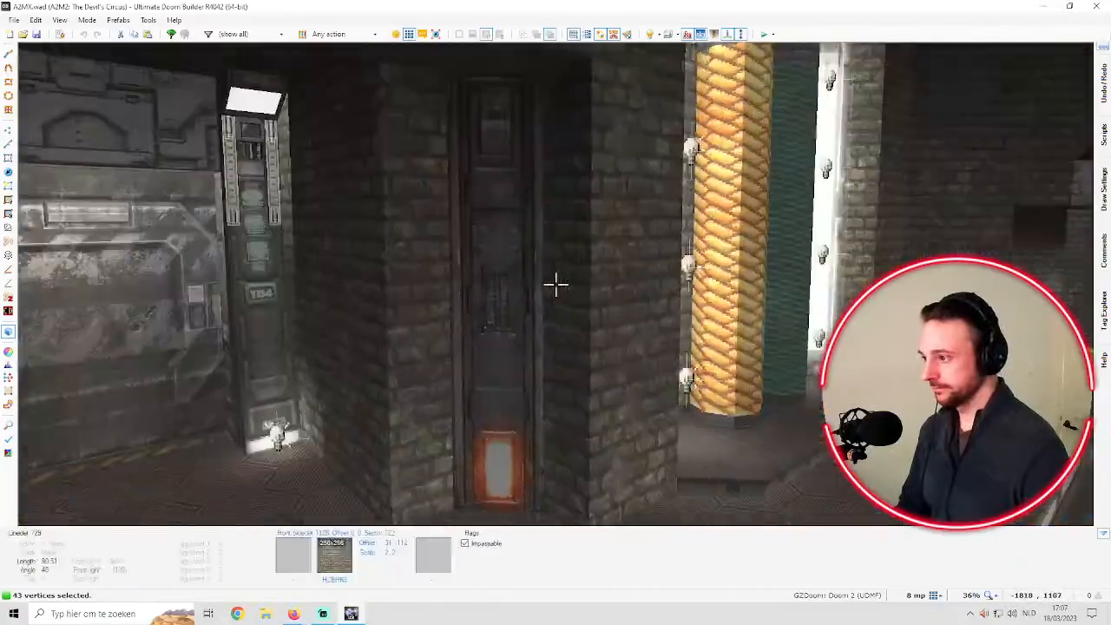
{"action": "key", "text": "e"}
{"action": "key", "text": "e"}
{"action": "key", "text": "q"}
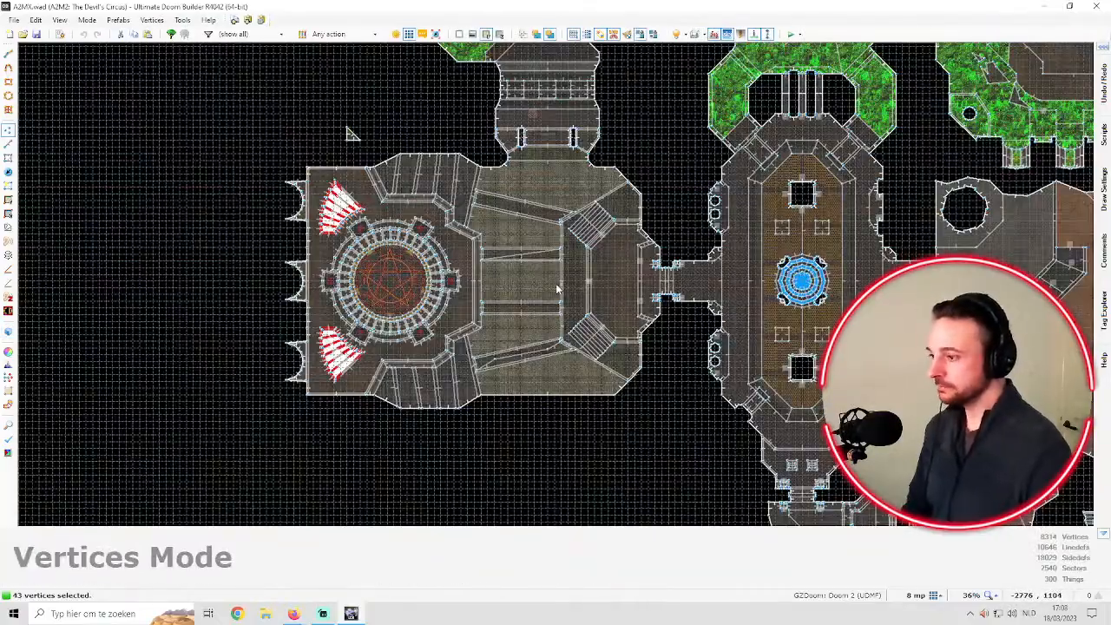
Examine the diagonal slime building in the 3D view, including its teal machinery, brick walls, slime pipes and doorways
{"action": "scroll", "coordinate": [558, 289], "scroll_direction": "down", "scroll_amount": 4}
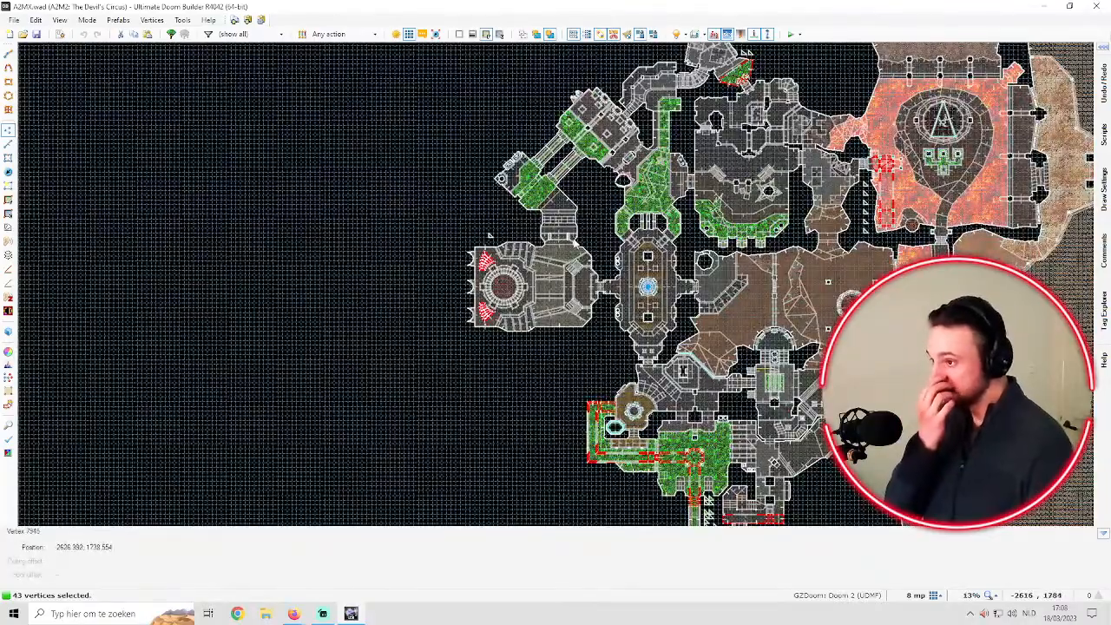
{"action": "scroll", "coordinate": [489, 234], "scroll_direction": "up", "scroll_amount": 6}
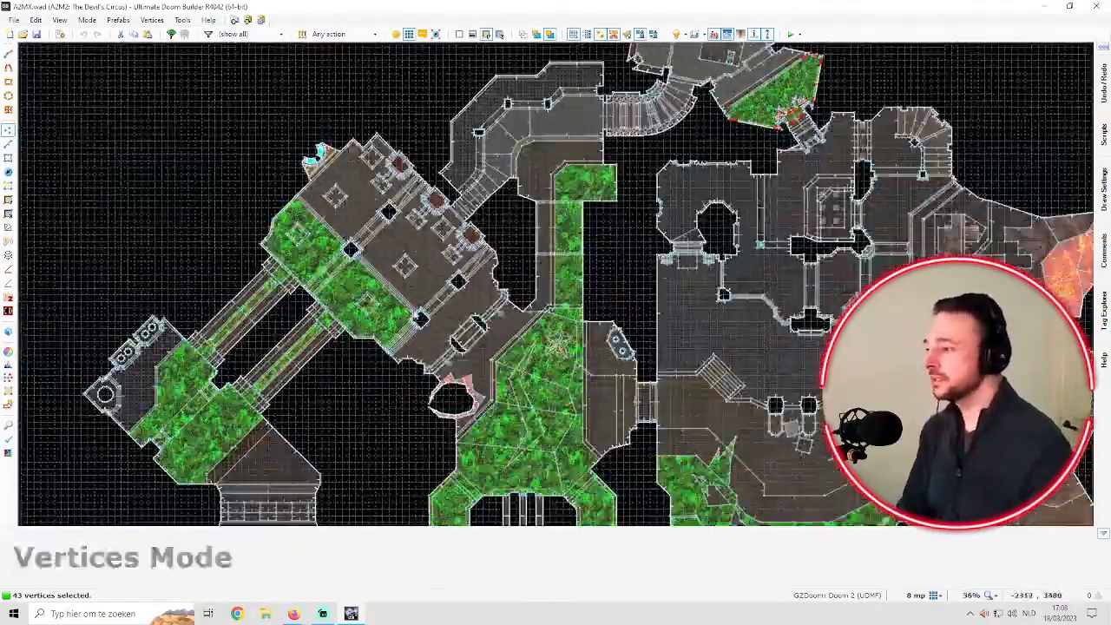
{"action": "scroll", "coordinate": [434, 243], "scroll_direction": "up", "scroll_amount": 3}
{"action": "scroll", "coordinate": [445, 234], "scroll_direction": "down", "scroll_amount": 1}
{"action": "key", "text": "w"}
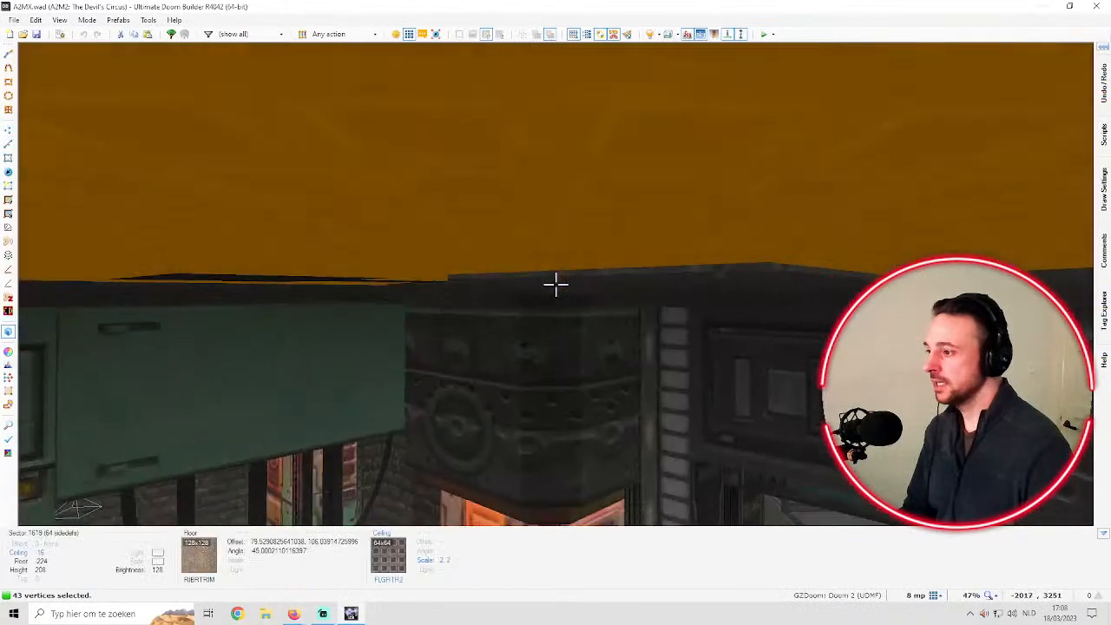
{"action": "key", "text": "d"}
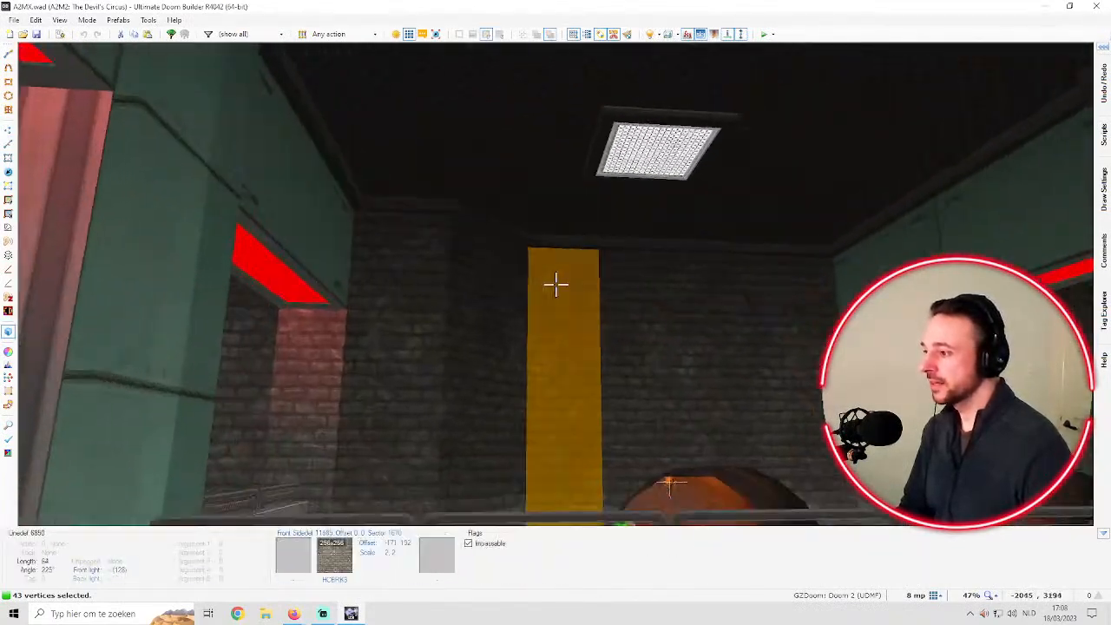
{"action": "key", "text": "w"}
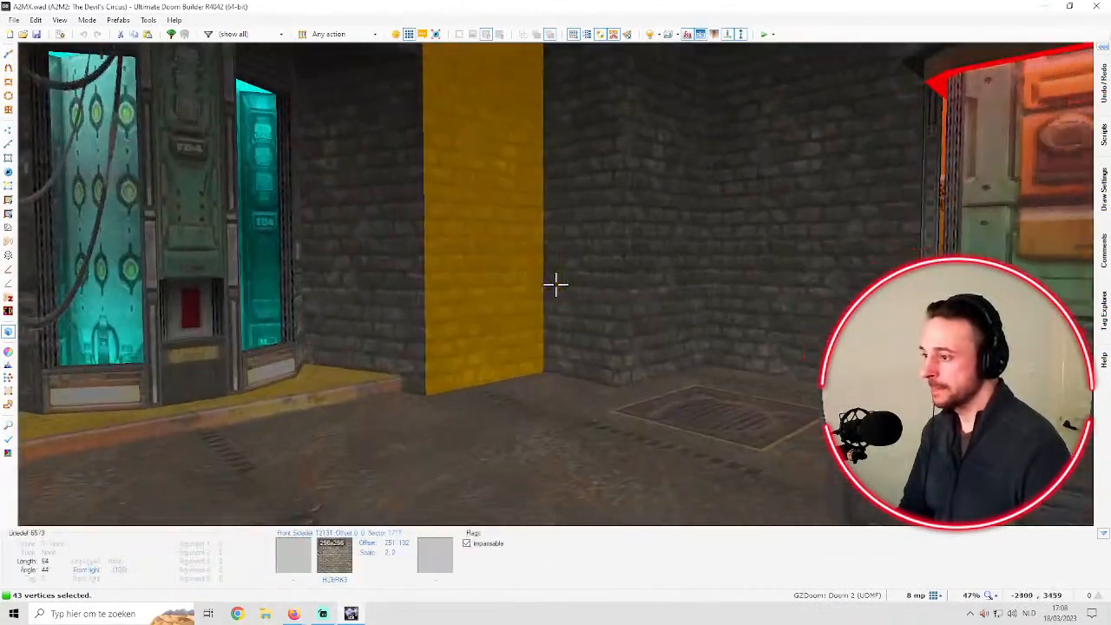
{"action": "key", "text": "w"}
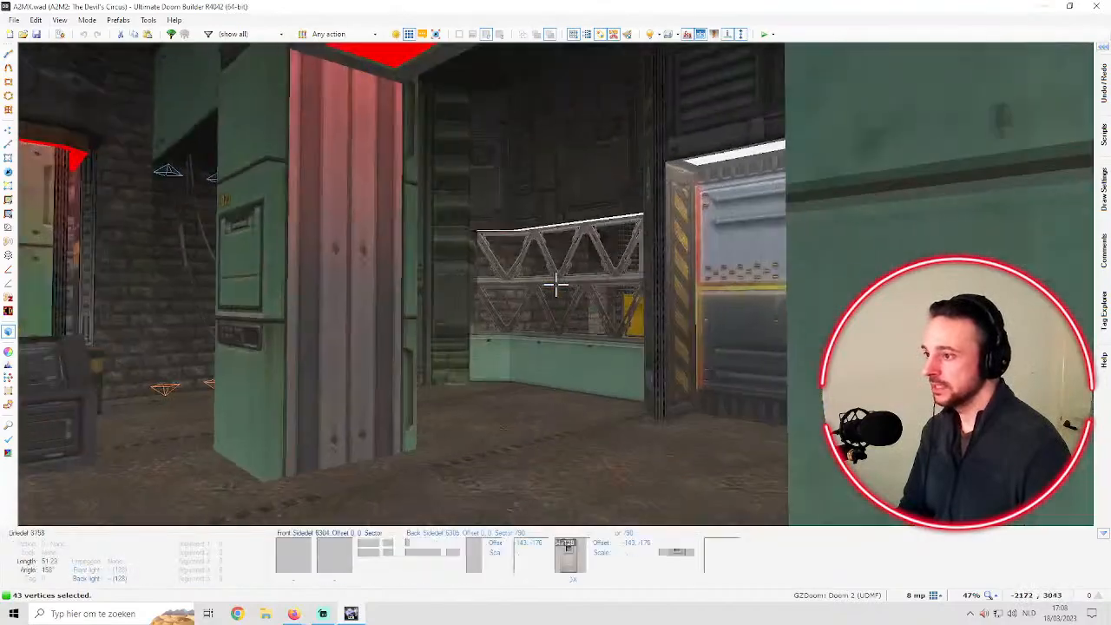
{"action": "key", "text": "w"}
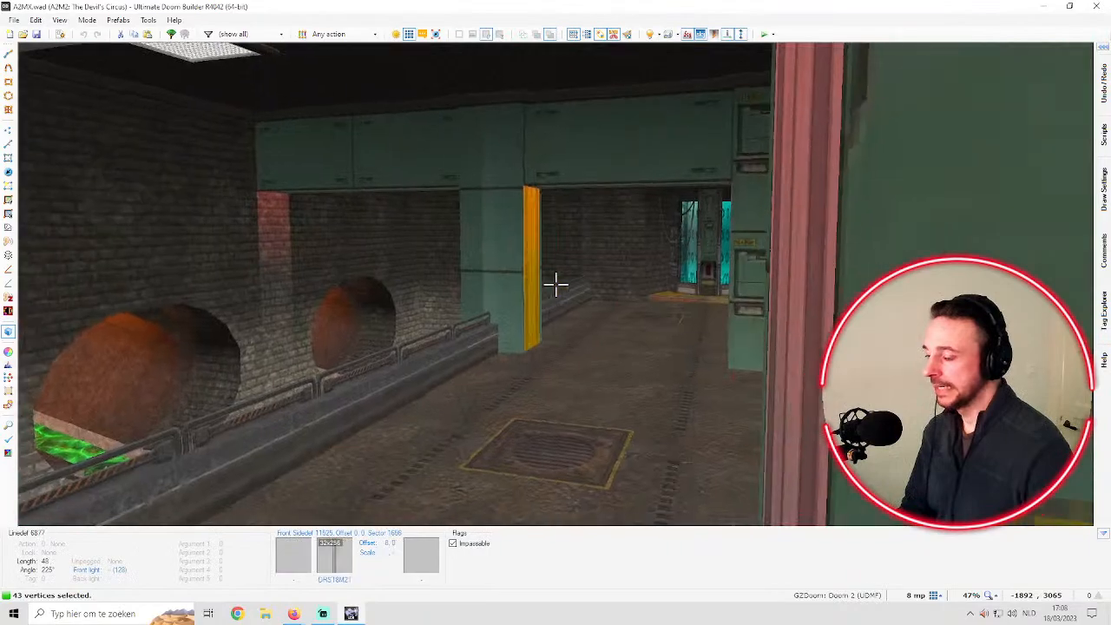
Follow the stairway into the curved passage in 3D, inspect its walls, pillars and ceiling, and return to the 2D map
{"action": "key", "text": "w"}
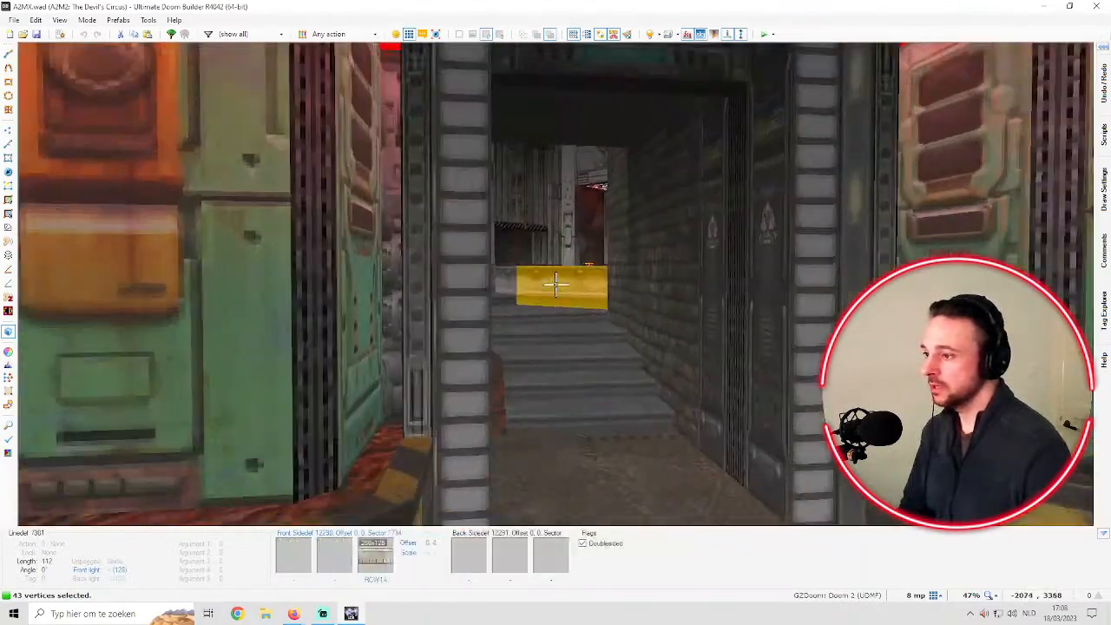
{"action": "key", "text": "w"}
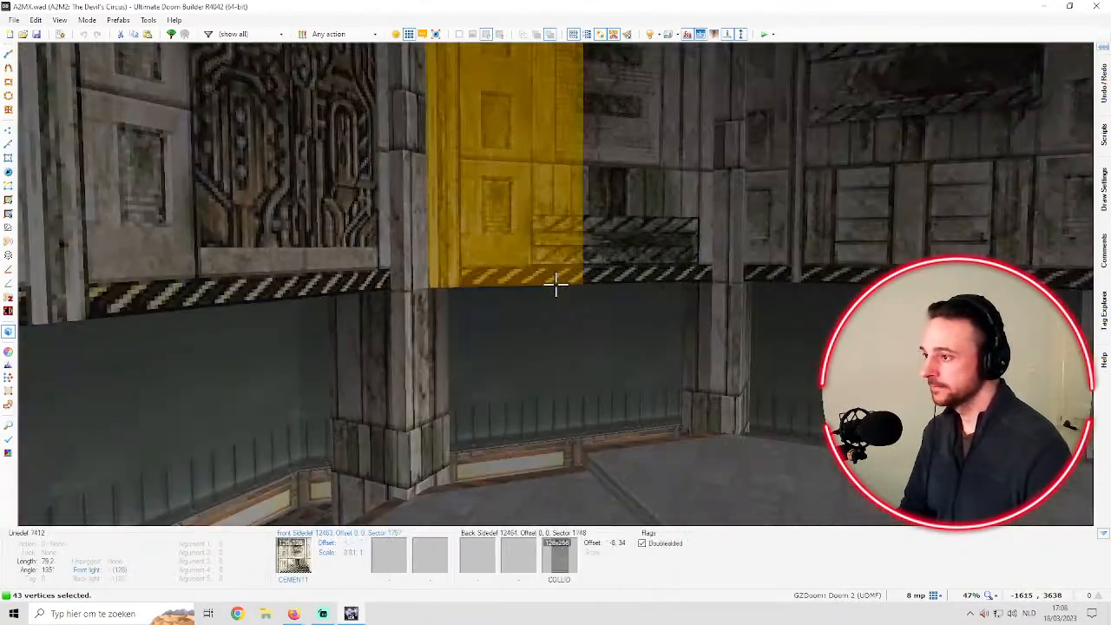
{"action": "key", "text": "w"}
{"action": "key", "text": "w"}
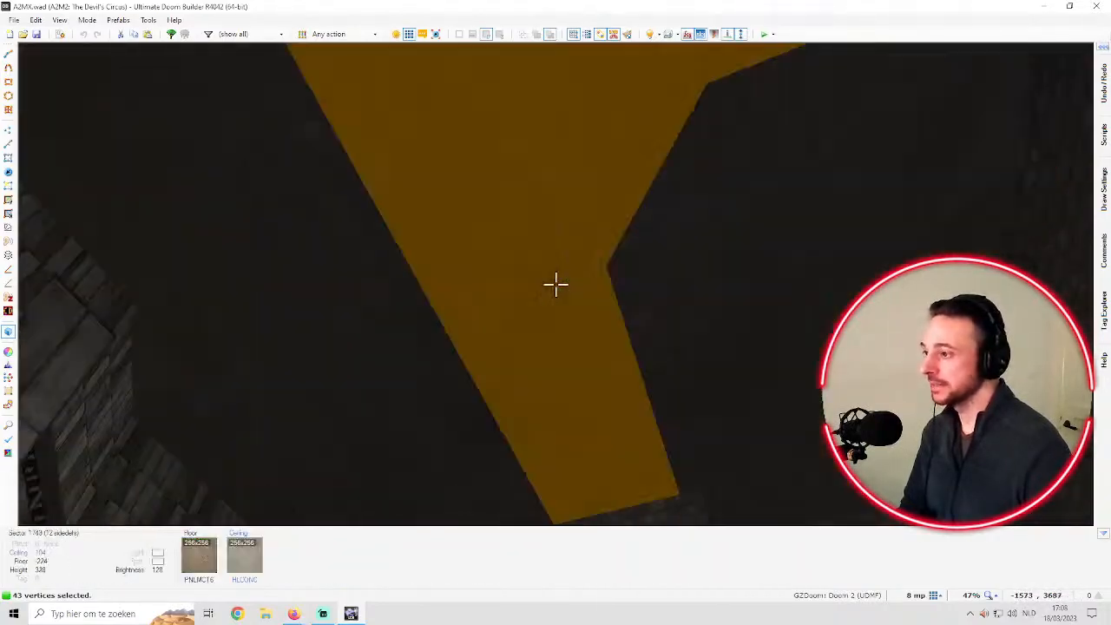
{"action": "key", "text": "s"}
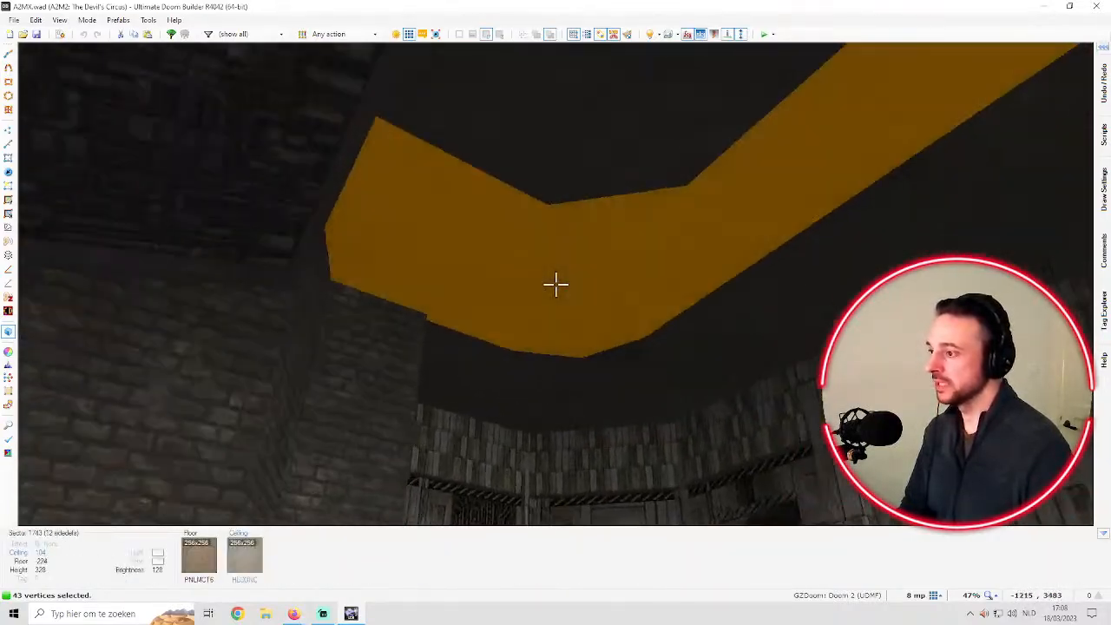
{"action": "key", "text": "q"}
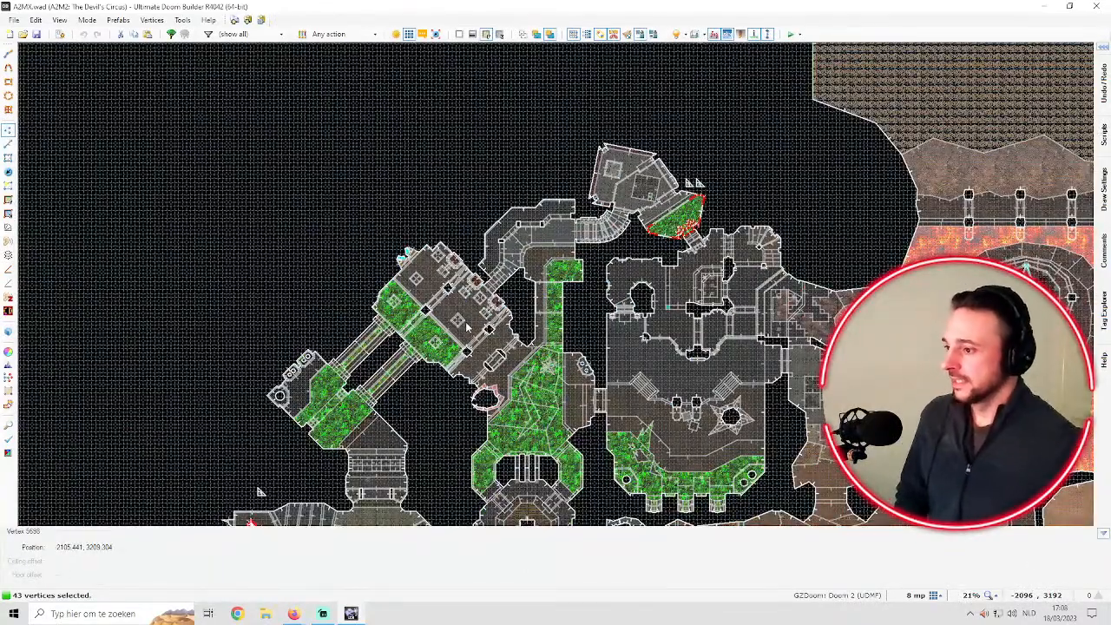
Examine the diagonal slime building's ceiling lights, red light strips and railed walkway in 3D, and return to the 2D map
{"action": "scroll", "coordinate": [469, 319], "scroll_direction": "up", "scroll_amount": 4}
{"action": "scroll", "coordinate": [471, 256], "scroll_direction": "down", "scroll_amount": 1}
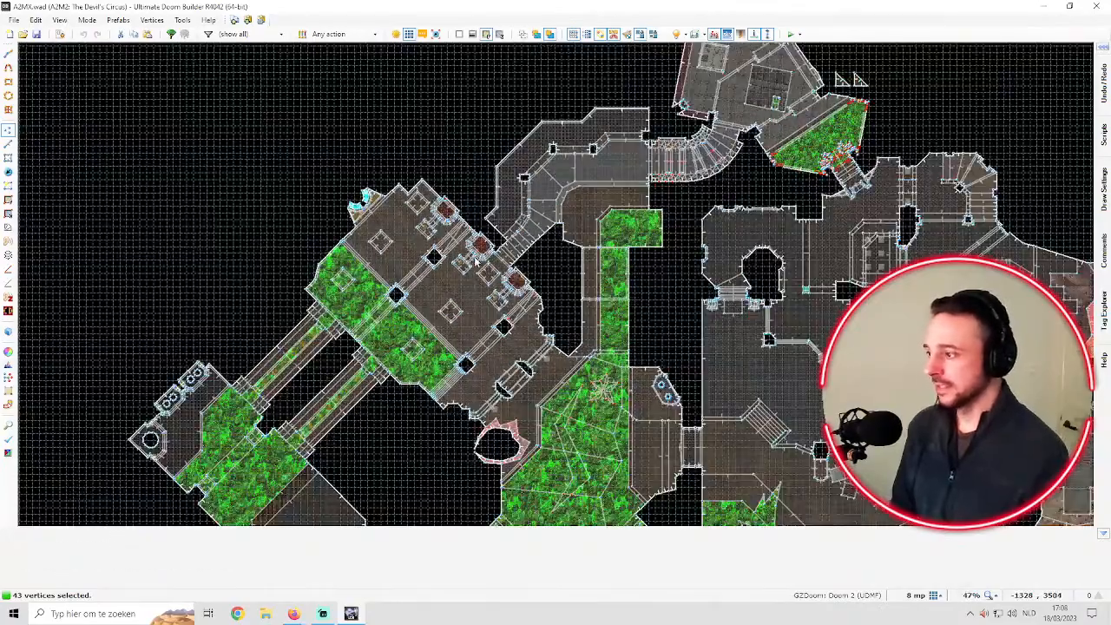
{"action": "key", "text": "q"}
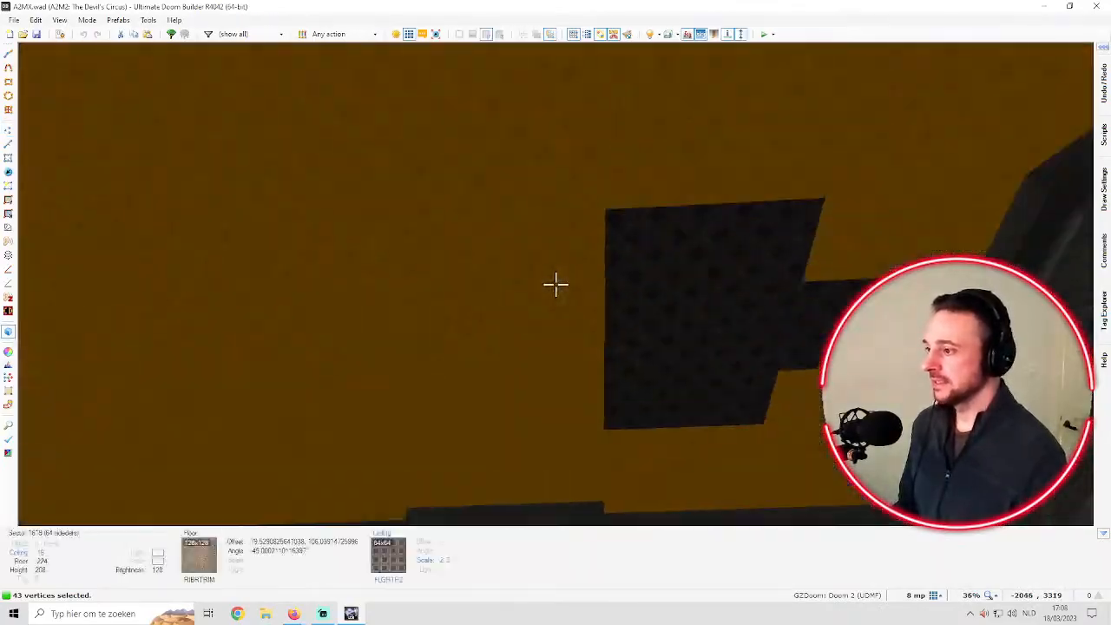
{"action": "key", "text": "w"}
{"action": "key", "text": "s"}
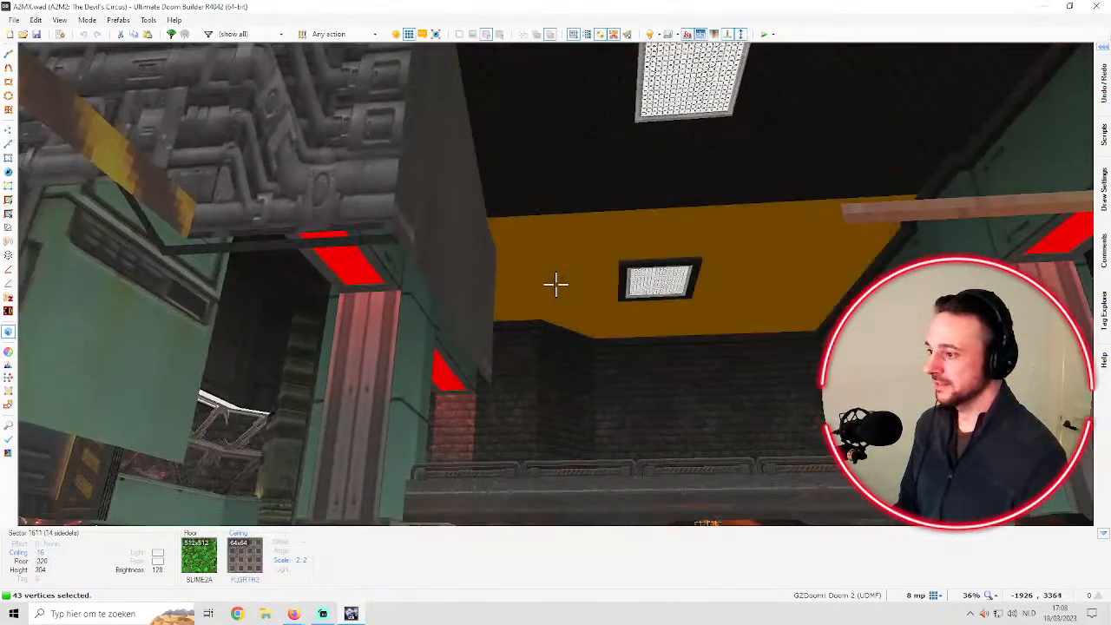
{"action": "key", "text": "w"}
{"action": "key", "text": "s"}
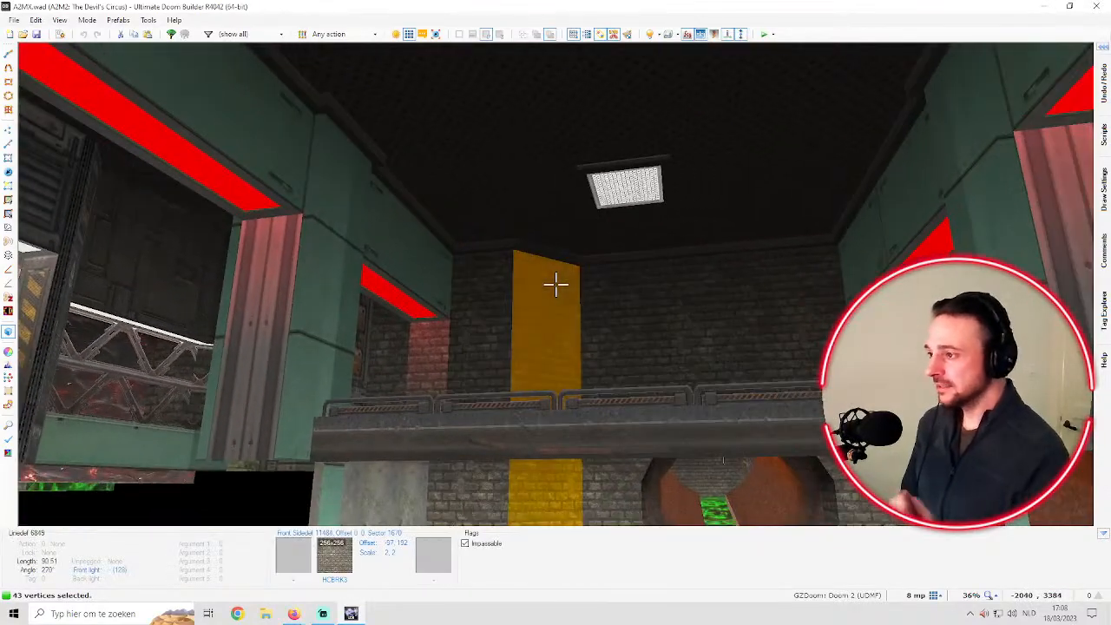
{"action": "key", "text": "a"}
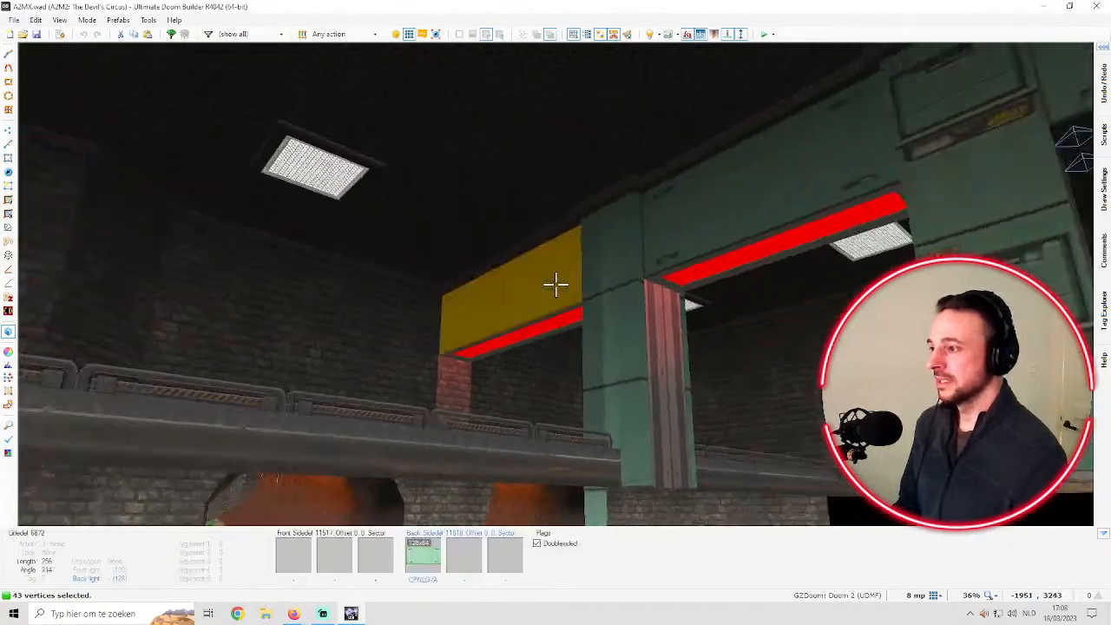
{"action": "key", "text": "w"}
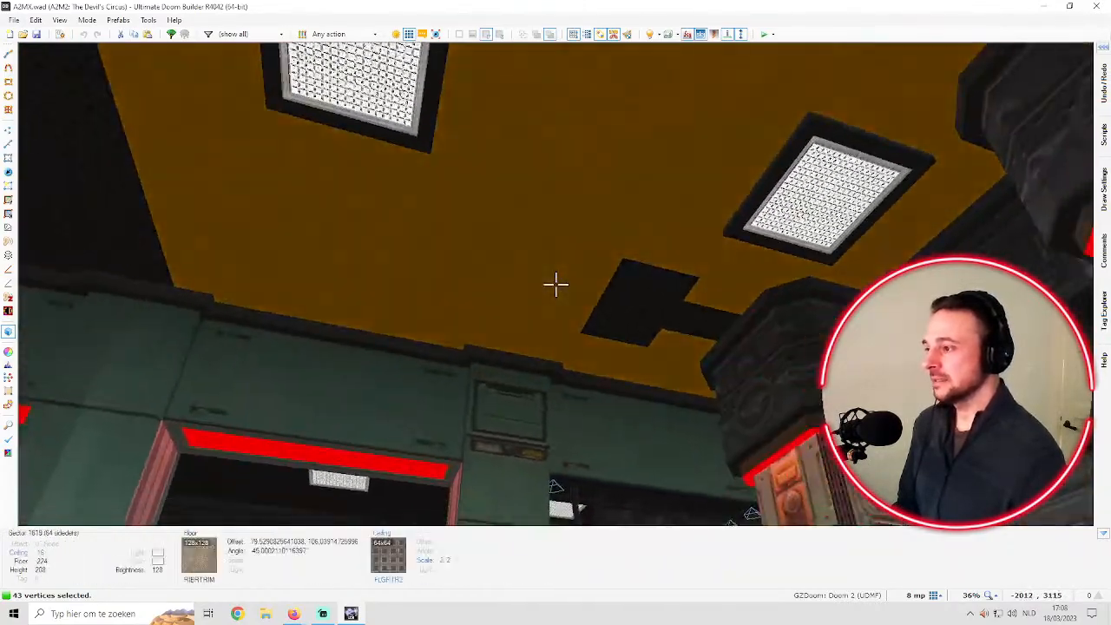
{"action": "key", "text": "w"}
{"action": "key", "text": "q"}
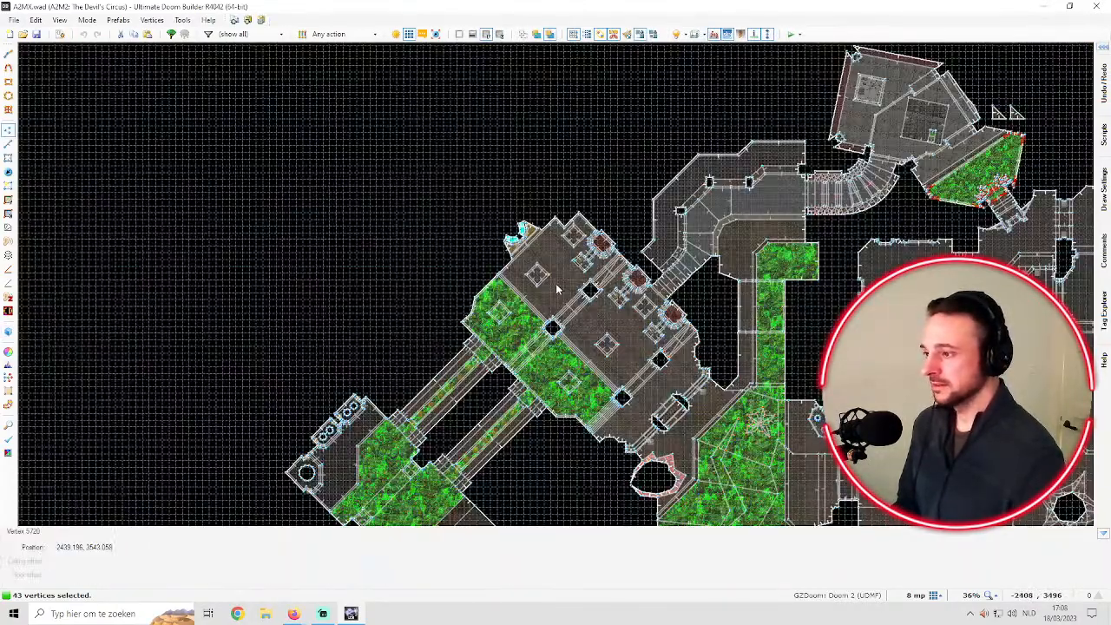
Survey the 2D layout of the curved passage between the diagonal slime building and the angled northern room
{"action": "scroll", "coordinate": [590, 276], "scroll_direction": "down", "scroll_amount": 4}
{"action": "scroll", "coordinate": [748, 225], "scroll_direction": "up", "scroll_amount": 2}
{"action": "scroll", "coordinate": [588, 267], "scroll_direction": "up", "scroll_amount": 6}
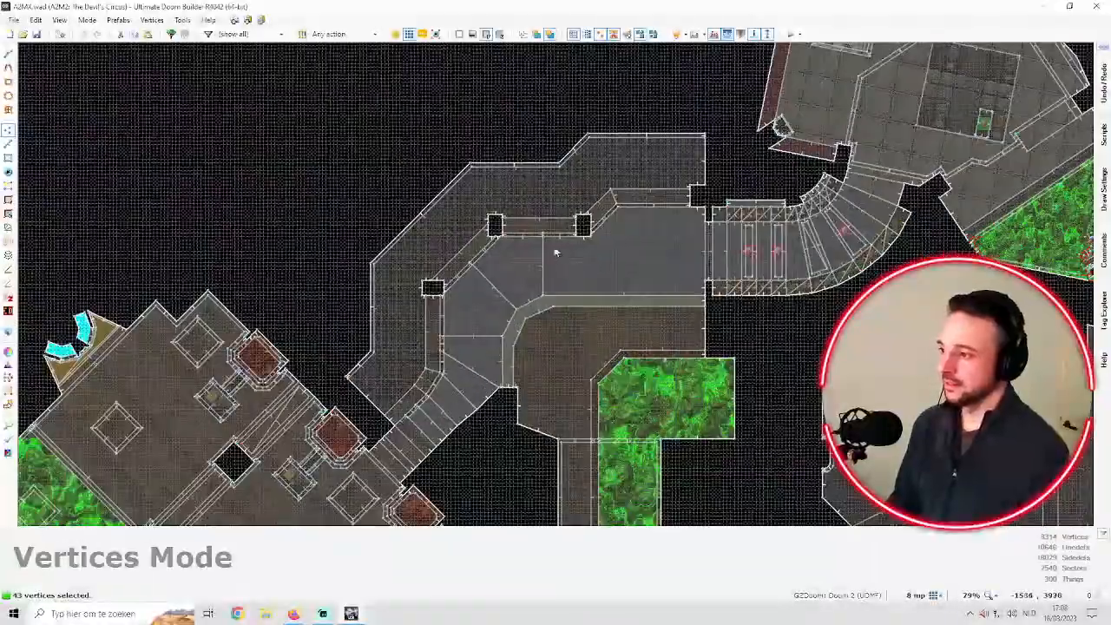
{"action": "scroll", "coordinate": [555, 191], "scroll_direction": "down", "scroll_amount": 2}
{"action": "scroll", "coordinate": [574, 224], "scroll_direction": "down", "scroll_amount": 3}
{"action": "scroll", "coordinate": [576, 218], "scroll_direction": "up", "scroll_amount": 2}
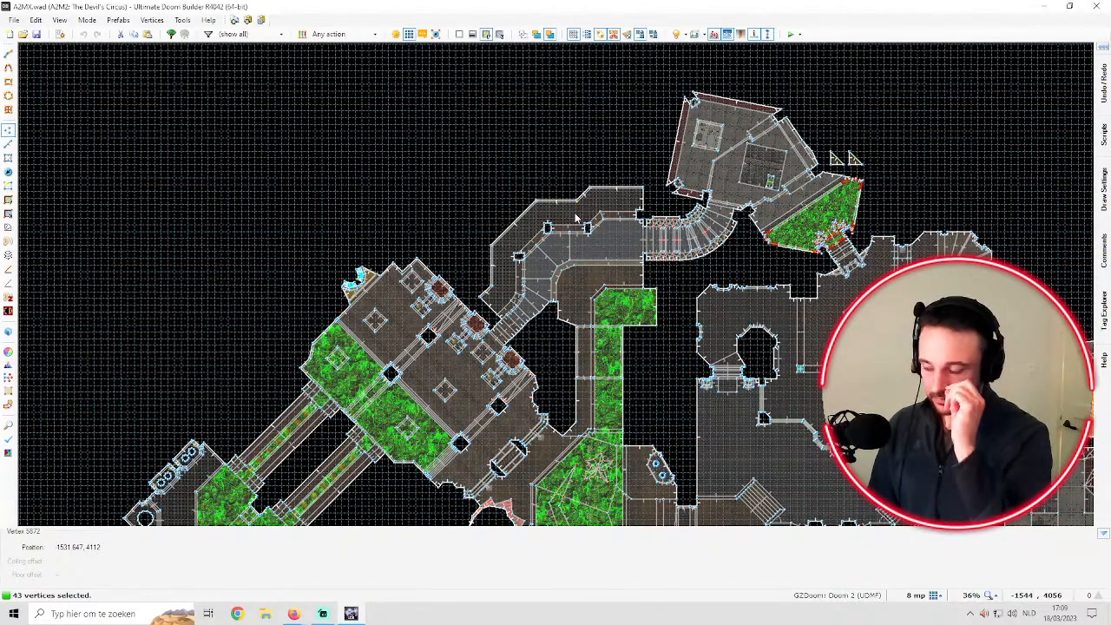
Clear the current vertex selection in Vertices Mode
{"action": "key", "text": "v"}
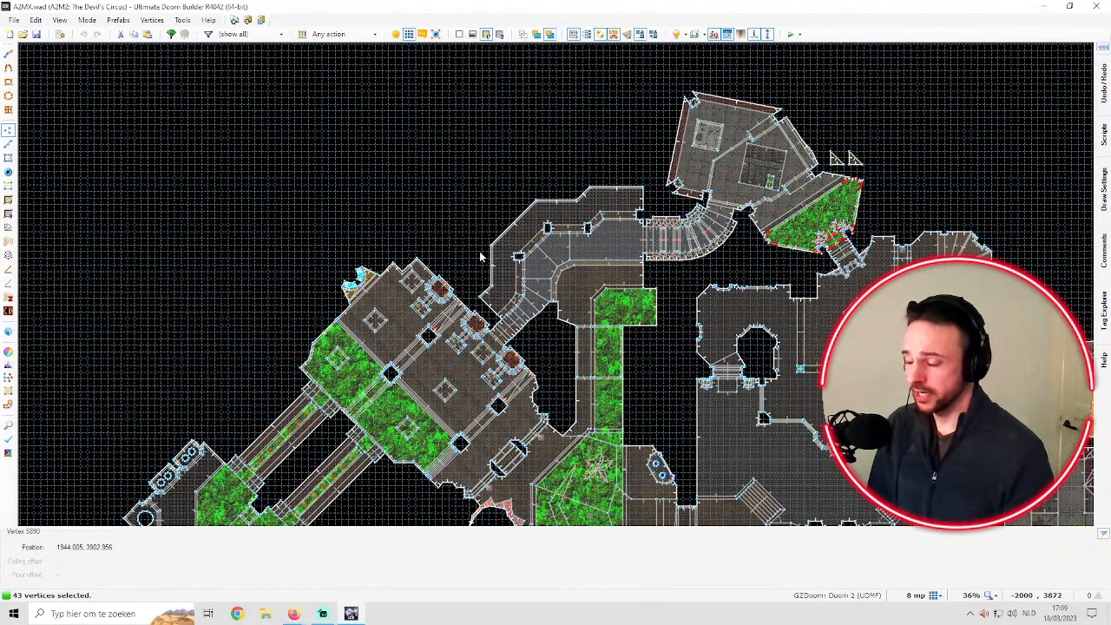
{"action": "key", "text": "v"}
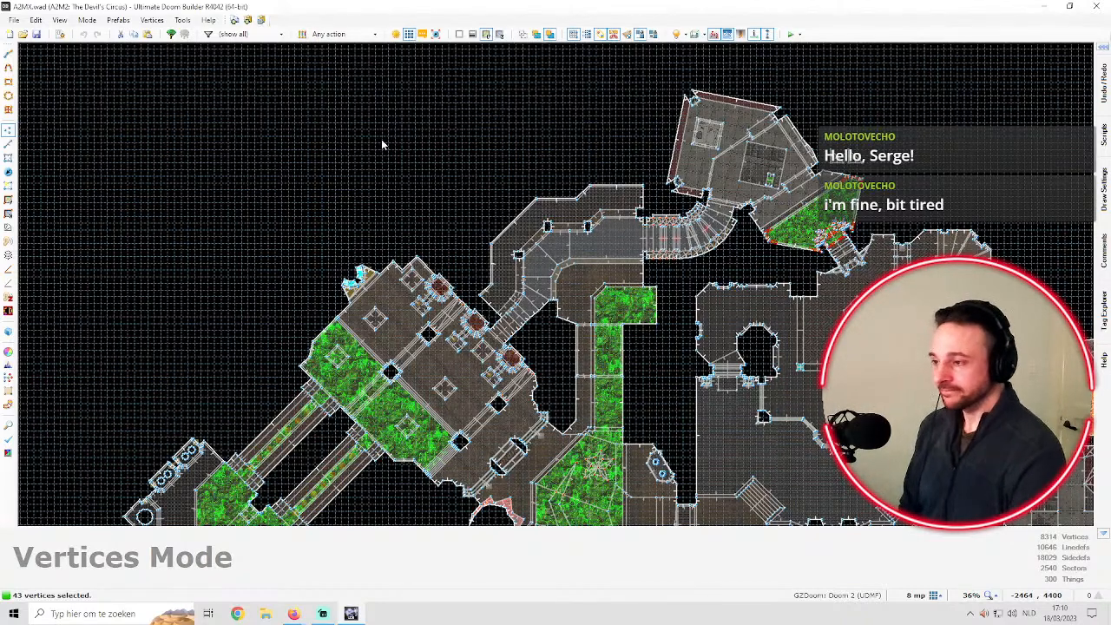
{"action": "scroll", "coordinate": [661, 161], "scroll_direction": "up", "scroll_amount": 3}
{"action": "left_click", "coordinate": [665, 156]}
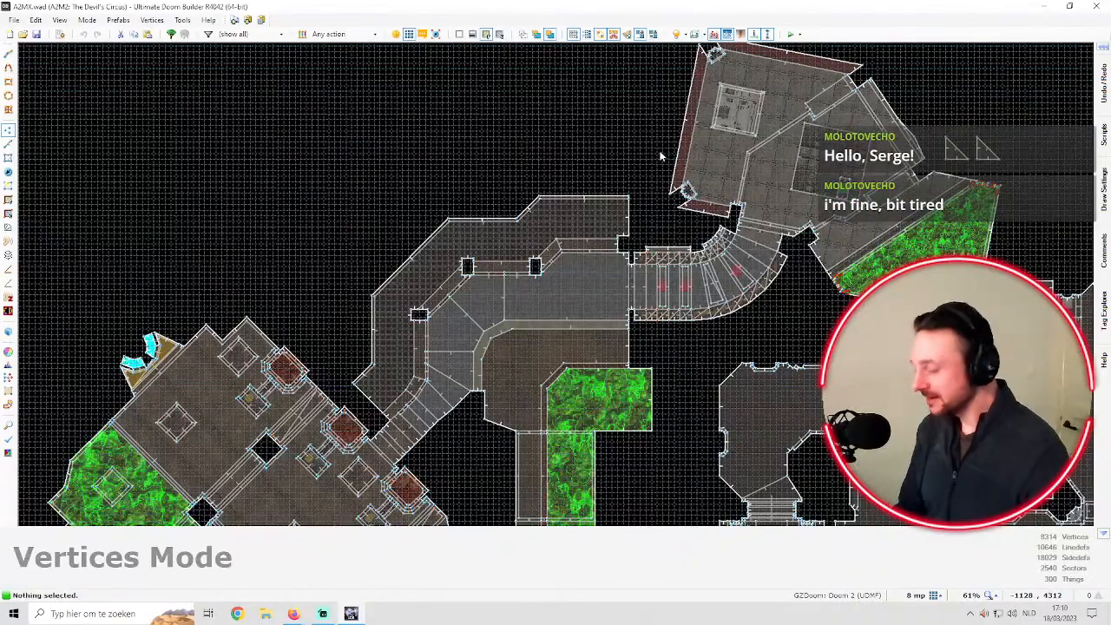
Examine the 2D layout of the curved passage, the bending staircase and the angled room at its northeastern end
{"action": "scroll", "coordinate": [620, 213], "scroll_direction": "down", "scroll_amount": 3}
{"action": "key", "text": "Down"}
{"action": "key", "text": "Up"}
{"action": "scroll", "coordinate": [621, 218], "scroll_direction": "up", "scroll_amount": 4}
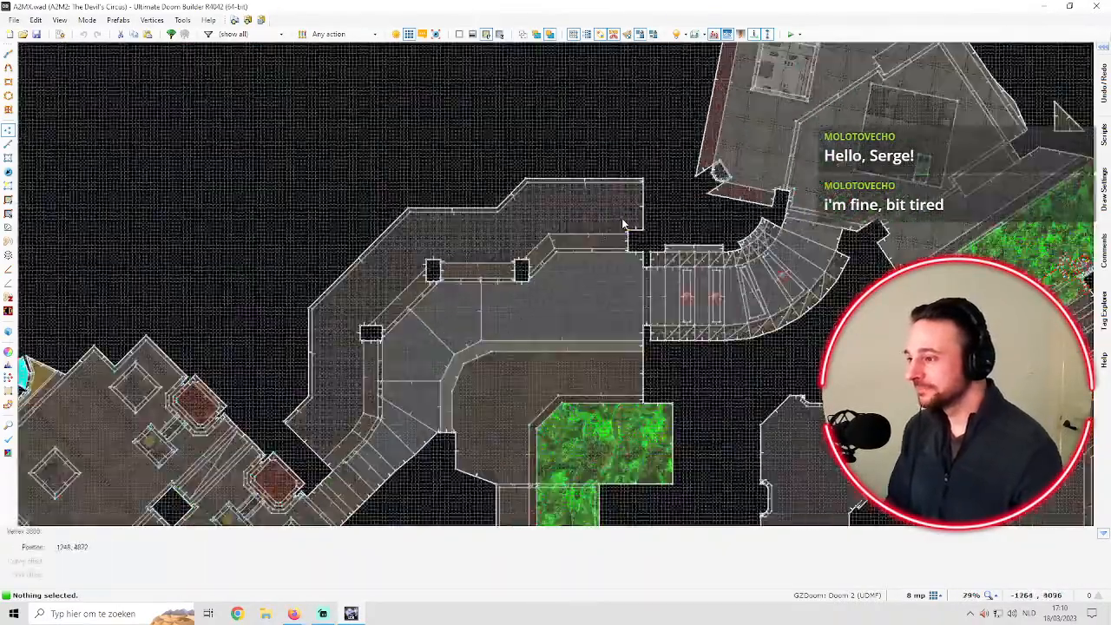
{"action": "scroll", "coordinate": [621, 218], "scroll_direction": "down", "scroll_amount": 3}
{"action": "scroll", "coordinate": [651, 220], "scroll_direction": "up", "scroll_amount": 3}
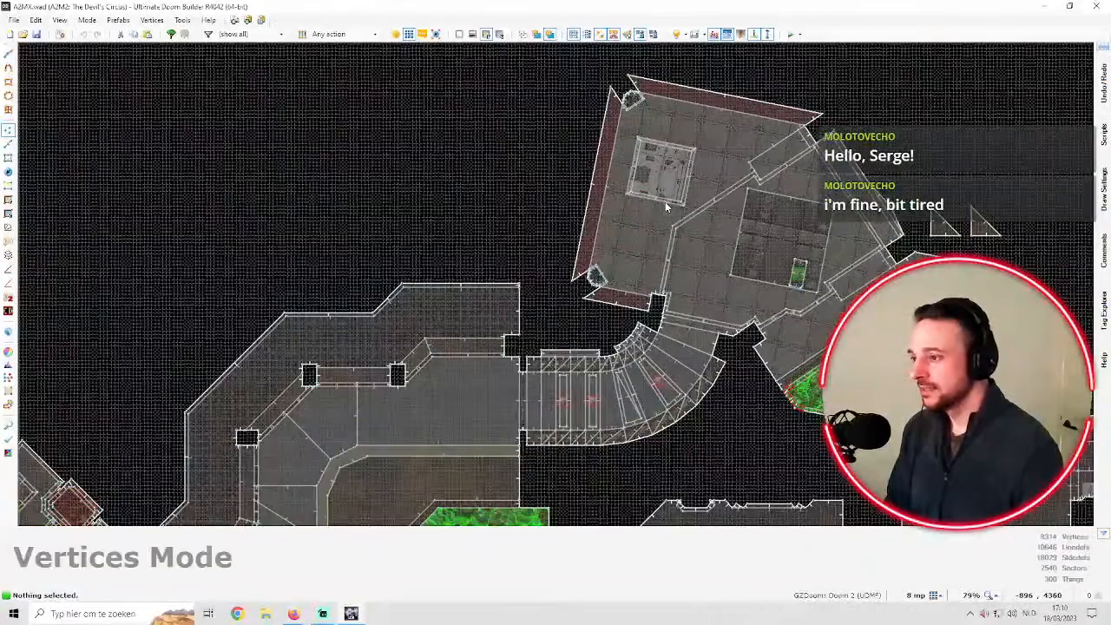
{"action": "key", "text": "Down"}
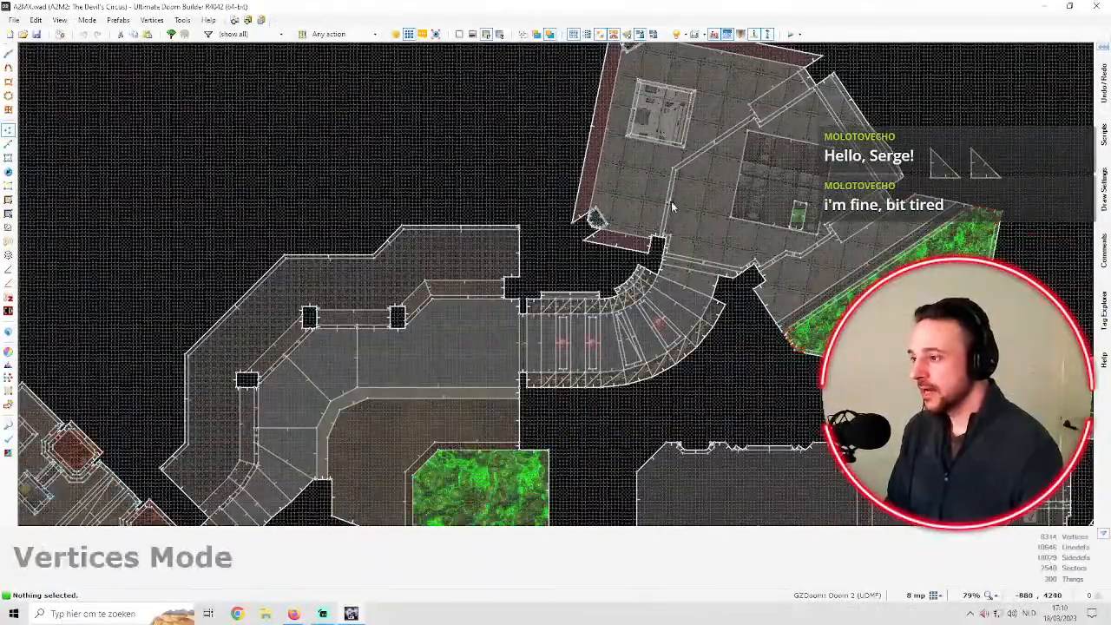
{"action": "scroll", "coordinate": [673, 206], "scroll_direction": "down", "scroll_amount": 1}
{"action": "key", "text": "Up"}
{"action": "key", "text": "Up"}
{"action": "scroll", "coordinate": [721, 205], "scroll_direction": "up", "scroll_amount": 1}
{"action": "scroll", "coordinate": [612, 227], "scroll_direction": "down", "scroll_amount": 2}
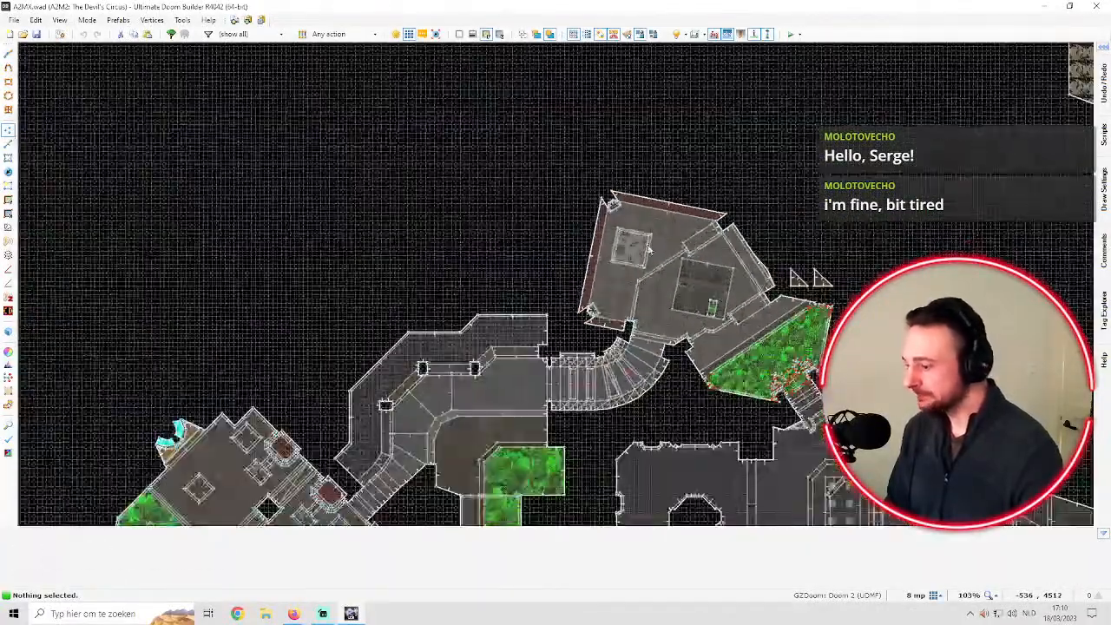
{"action": "scroll", "coordinate": [527, 289], "scroll_direction": "down", "scroll_amount": 1}
{"action": "key", "text": "Down"}
Inspect the vertices along the rounded corner of the narrow border strip between the curved passage and the brown floor
{"action": "scroll", "coordinate": [510, 295], "scroll_direction": "up", "scroll_amount": 5}
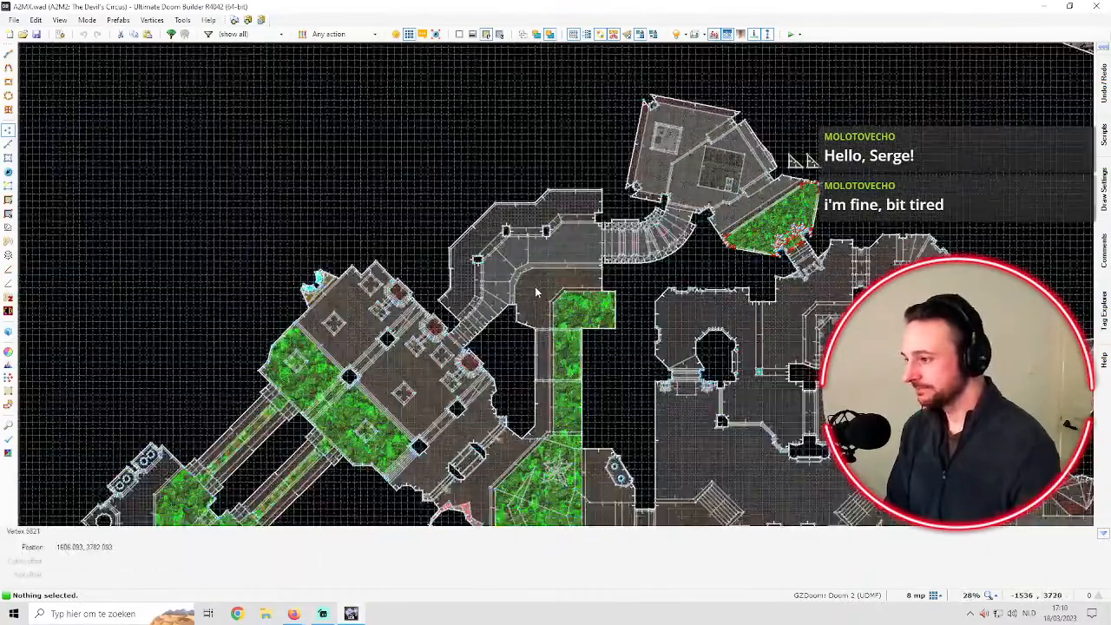
{"action": "scroll", "coordinate": [529, 291], "scroll_direction": "up", "scroll_amount": 3}
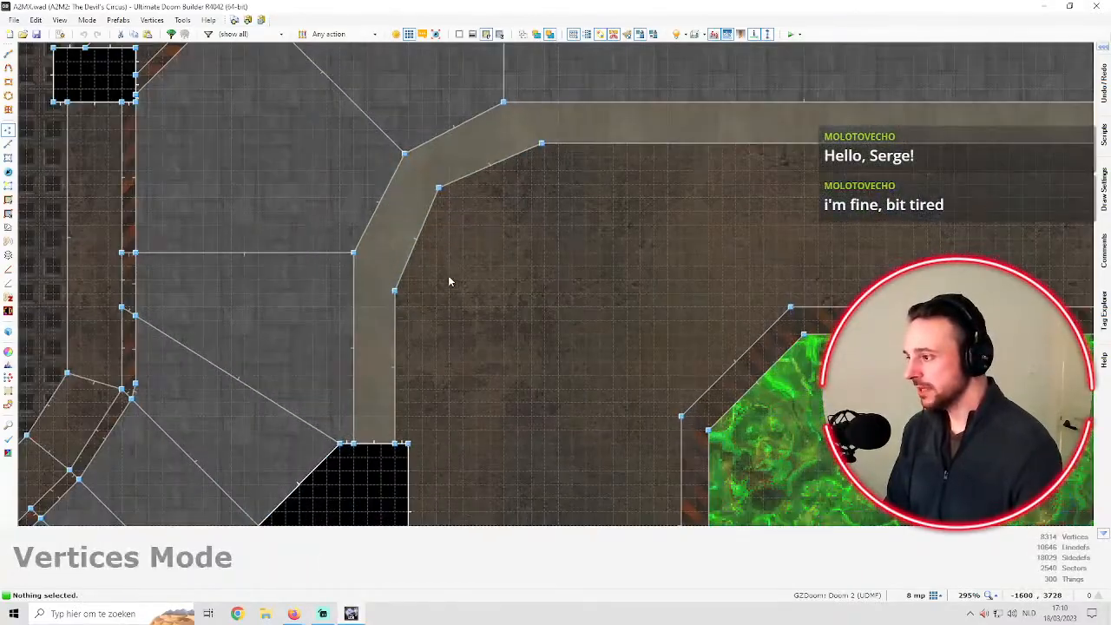
{"action": "scroll", "coordinate": [452, 282], "scroll_direction": "down", "scroll_amount": 1}
{"action": "scroll", "coordinate": [408, 273], "scroll_direction": "up", "scroll_amount": 2}
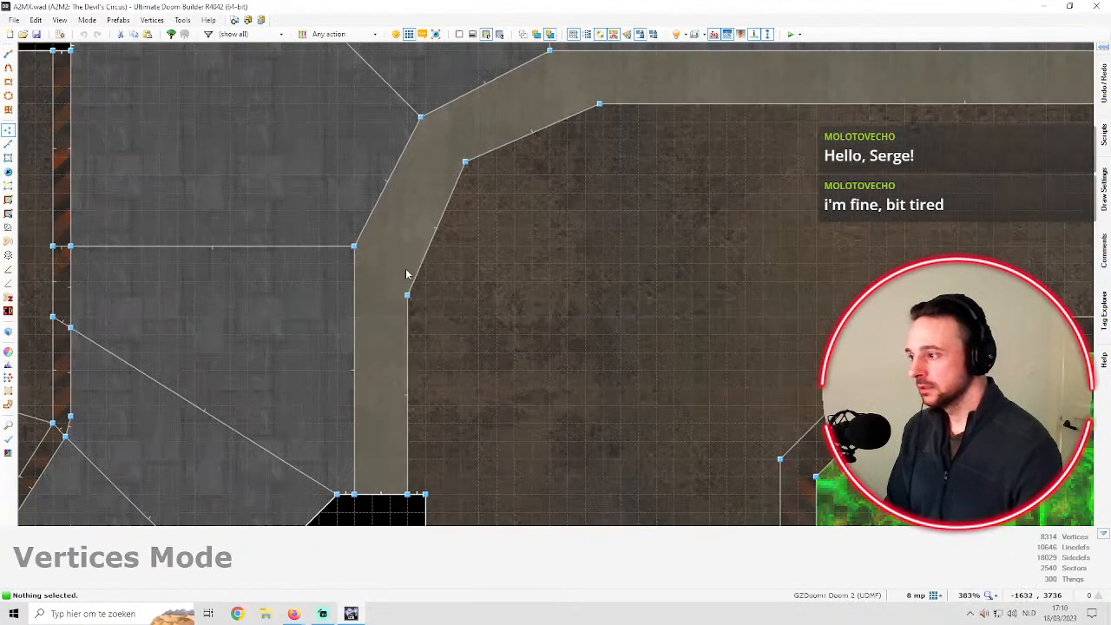
{"action": "scroll", "coordinate": [459, 243], "scroll_direction": "down", "scroll_amount": 2}
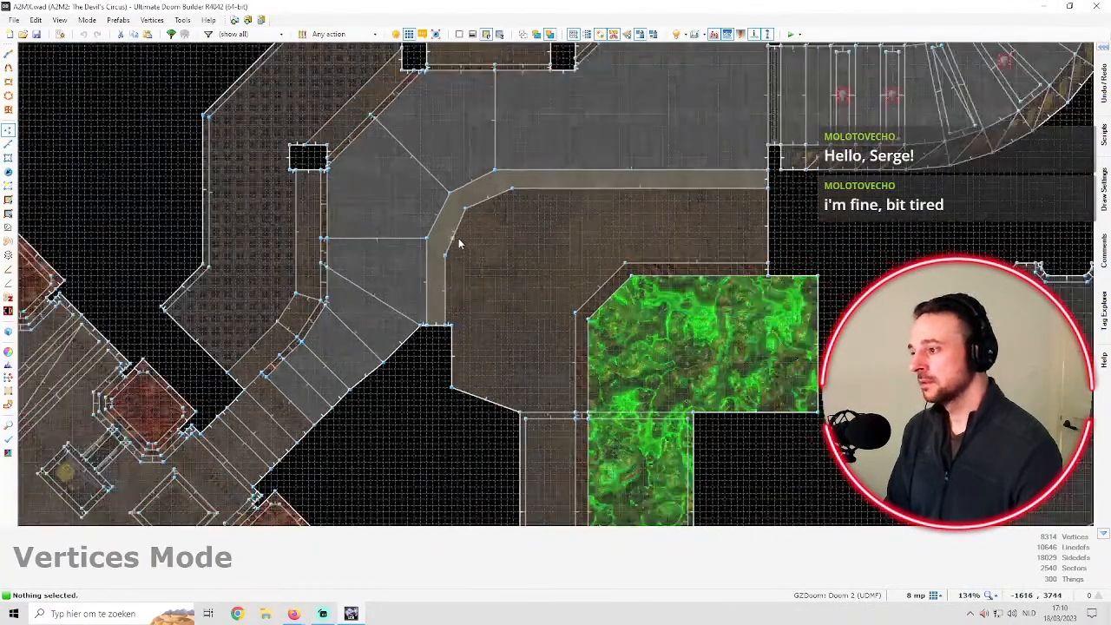
{"action": "scroll", "coordinate": [415, 250], "scroll_direction": "up", "scroll_amount": 1}
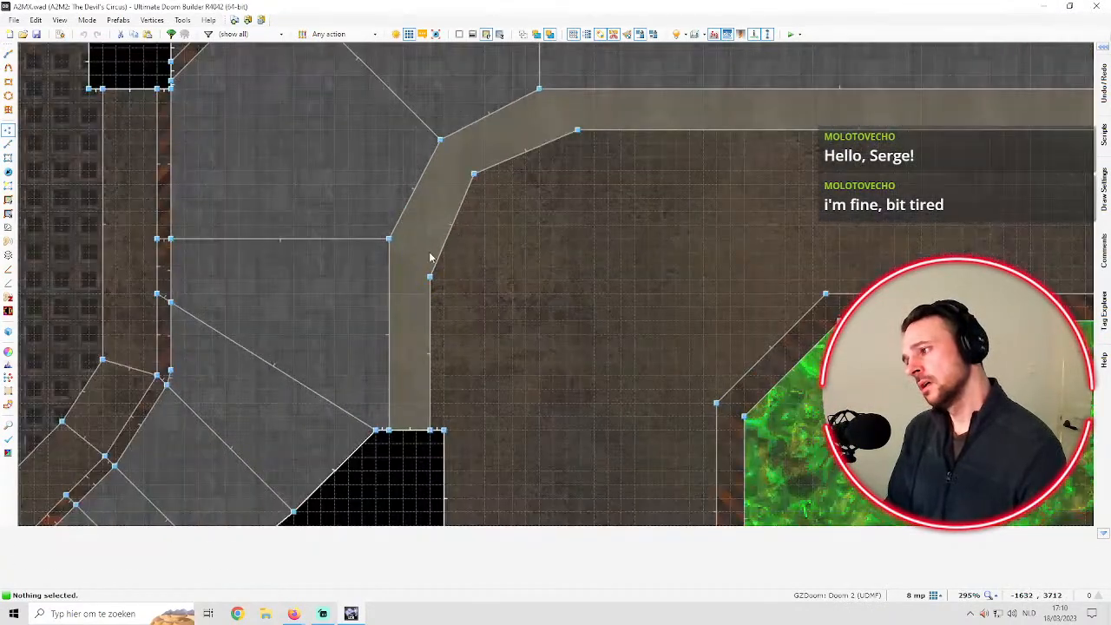
{"action": "scroll", "coordinate": [416, 260], "scroll_direction": "up", "scroll_amount": 1}
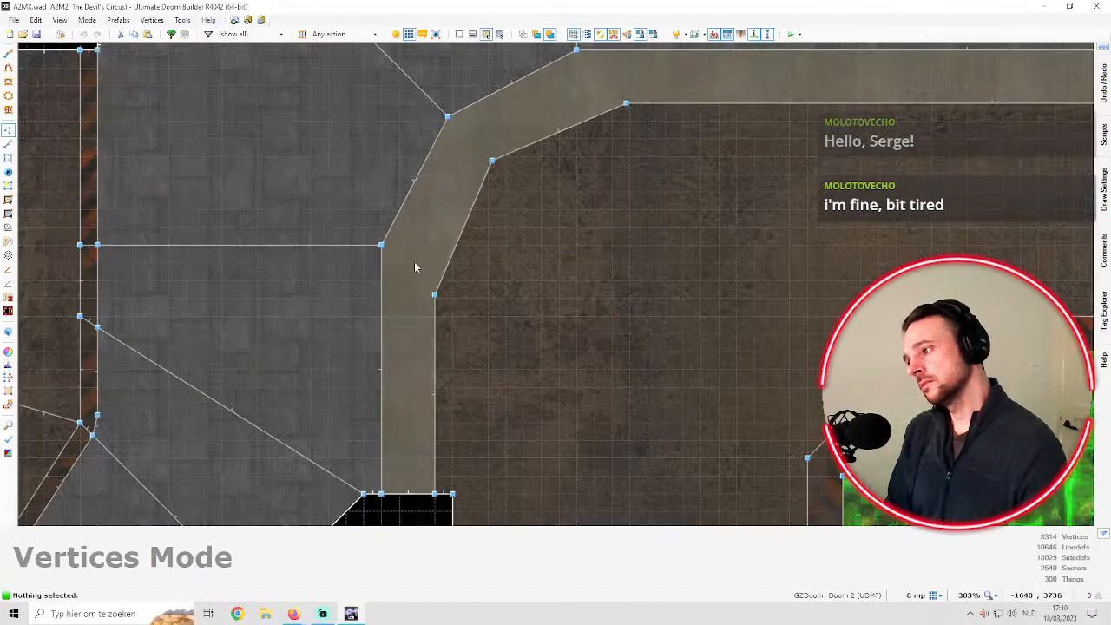
{"action": "scroll", "coordinate": [420, 257], "scroll_direction": "down", "scroll_amount": 2}
{"action": "scroll", "coordinate": [420, 257], "scroll_direction": "up", "scroll_amount": 1}
{"action": "scroll", "coordinate": [519, 199], "scroll_direction": "up", "scroll_amount": 2}
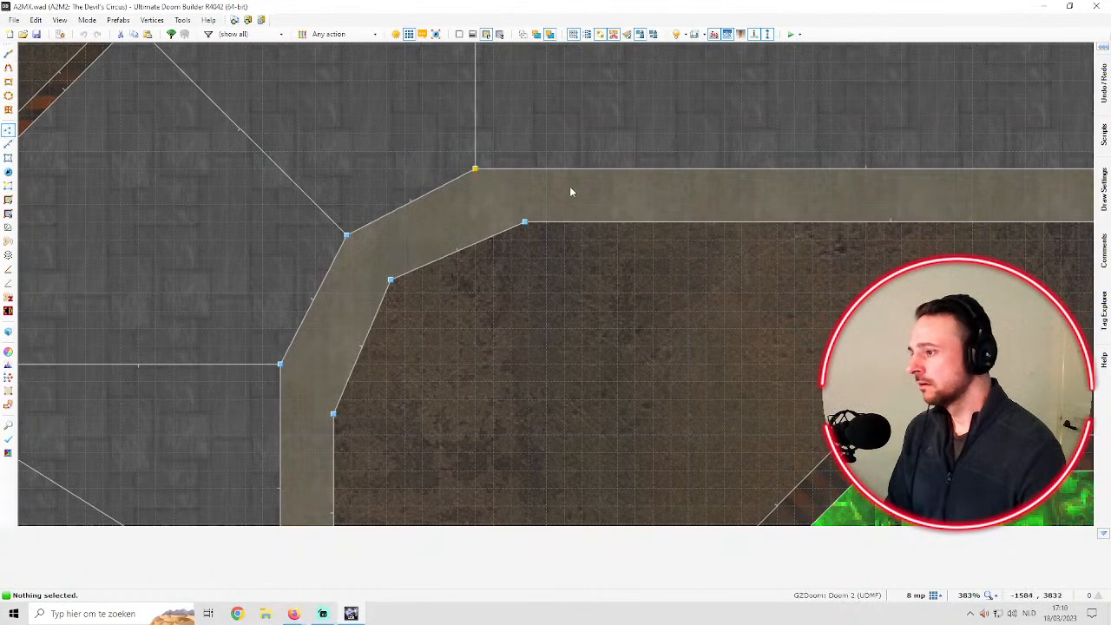
Try to move the end vertices of the border strip's inner rounded corner closer to its outer edge
{"action": "left_click_drag", "start_coordinate": [524, 223], "coordinate": [510, 223]}
{"action": "left_click_drag", "start_coordinate": [333, 414], "coordinate": [334, 383]}
{"action": "left_click_drag", "start_coordinate": [512, 220], "coordinate": [496, 223]}
{"action": "scroll", "coordinate": [524, 213], "scroll_direction": "down", "scroll_amount": 3}
{"action": "scroll", "coordinate": [538, 243], "scroll_direction": "down", "scroll_amount": 1}
{"action": "scroll", "coordinate": [542, 245], "scroll_direction": "up", "scroll_amount": 3}
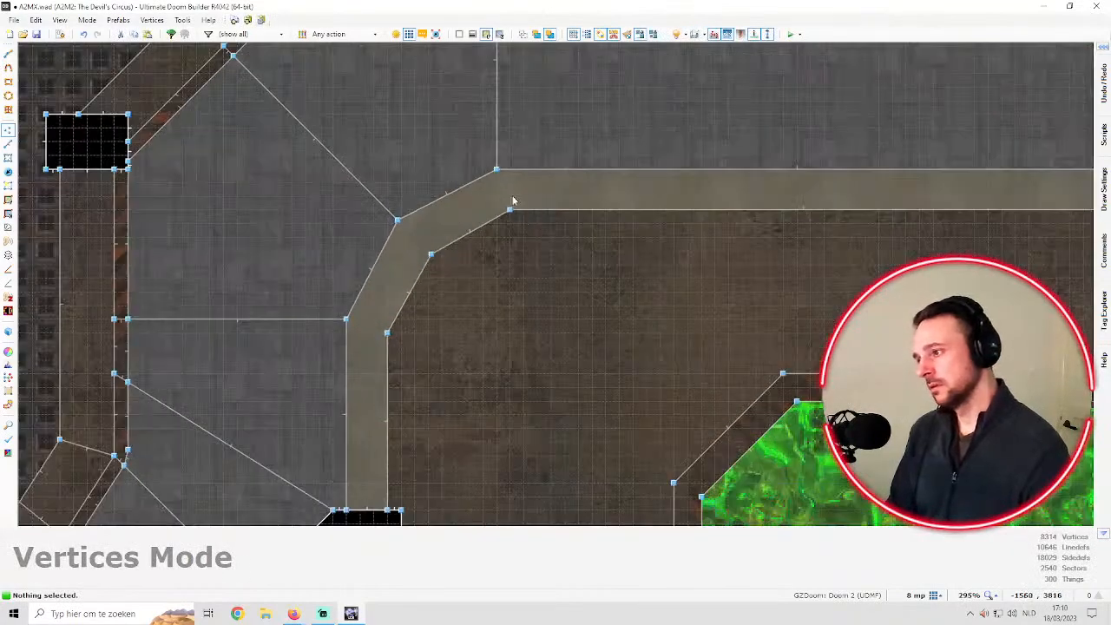
Try to shift all three vertices of the border strip's inner corner until they align with the outer corner's bend
{"action": "right_click_drag", "start_coordinate": [510, 211], "coordinate": [496, 211]}
{"action": "right_click_drag", "start_coordinate": [387, 332], "coordinate": [387, 320]}
{"action": "scroll", "coordinate": [460, 246], "scroll_direction": "up", "scroll_amount": 3}
{"action": "scroll", "coordinate": [399, 265], "scroll_direction": "up", "scroll_amount": 1}
{"action": "mouse_move", "coordinate": [414, 257]}
{"action": "right_mouse_down"}
{"action": "mouse_move", "coordinate": [387, 232]}
{"action": "mouse_move", "coordinate": [406, 249]}
{"action": "right_mouse_up"}
{"action": "scroll", "coordinate": [480, 222], "scroll_direction": "down", "scroll_amount": 4}
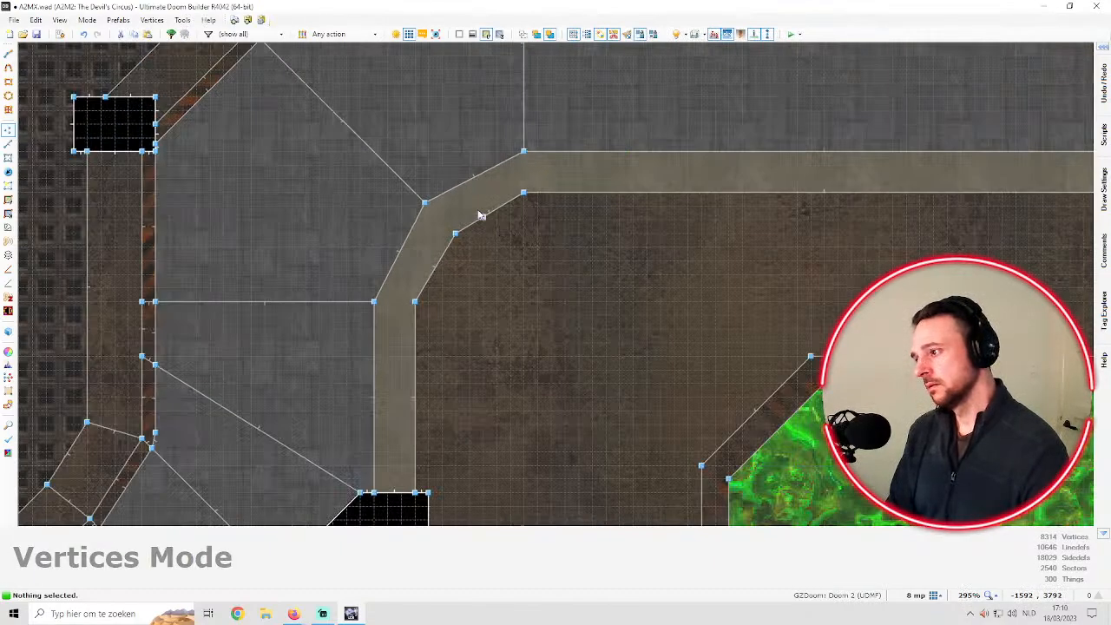
{"action": "scroll", "coordinate": [475, 208], "scroll_direction": "up", "scroll_amount": 3}
{"action": "scroll", "coordinate": [466, 196], "scroll_direction": "down", "scroll_amount": 3}
{"action": "scroll", "coordinate": [533, 205], "scroll_direction": "down", "scroll_amount": 1}
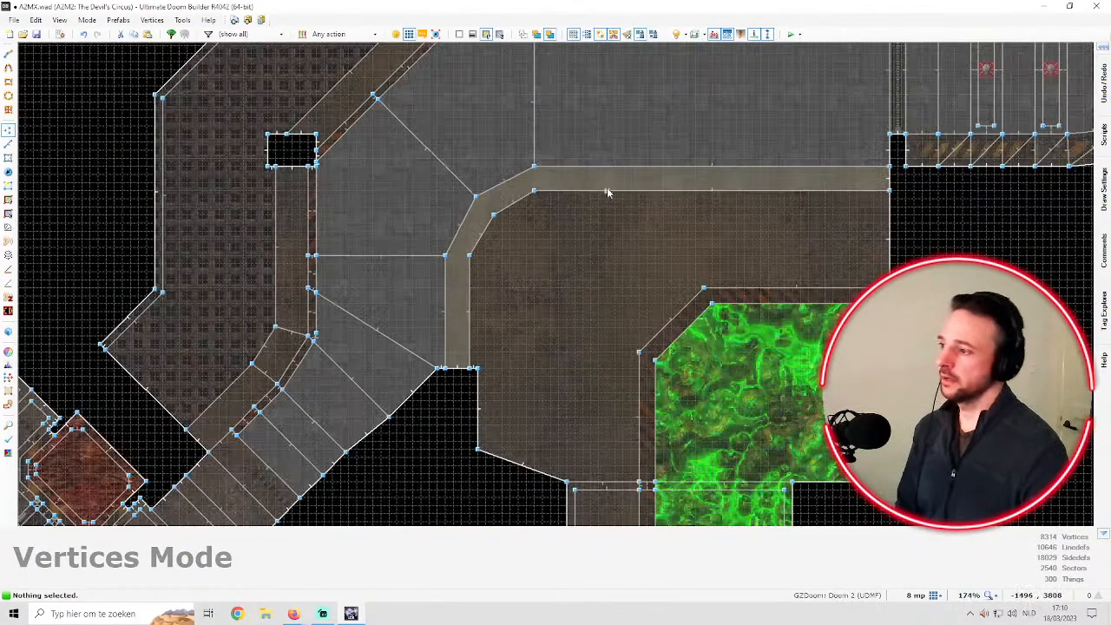
Undo the vertex moves along the border strip's inner corner
{"action": "scroll", "coordinate": [608, 221], "scroll_direction": "up", "scroll_amount": 1}
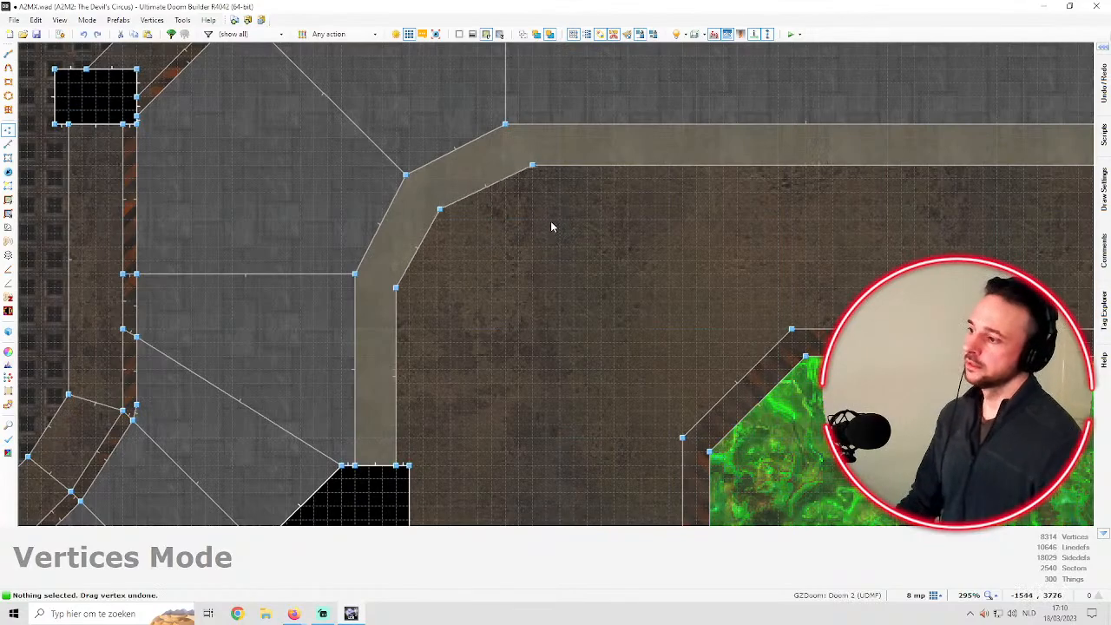
{"action": "scroll", "coordinate": [597, 199], "scroll_direction": "down", "scroll_amount": 3}
{"action": "scroll", "coordinate": [760, 72], "scroll_direction": "up", "scroll_amount": 1}
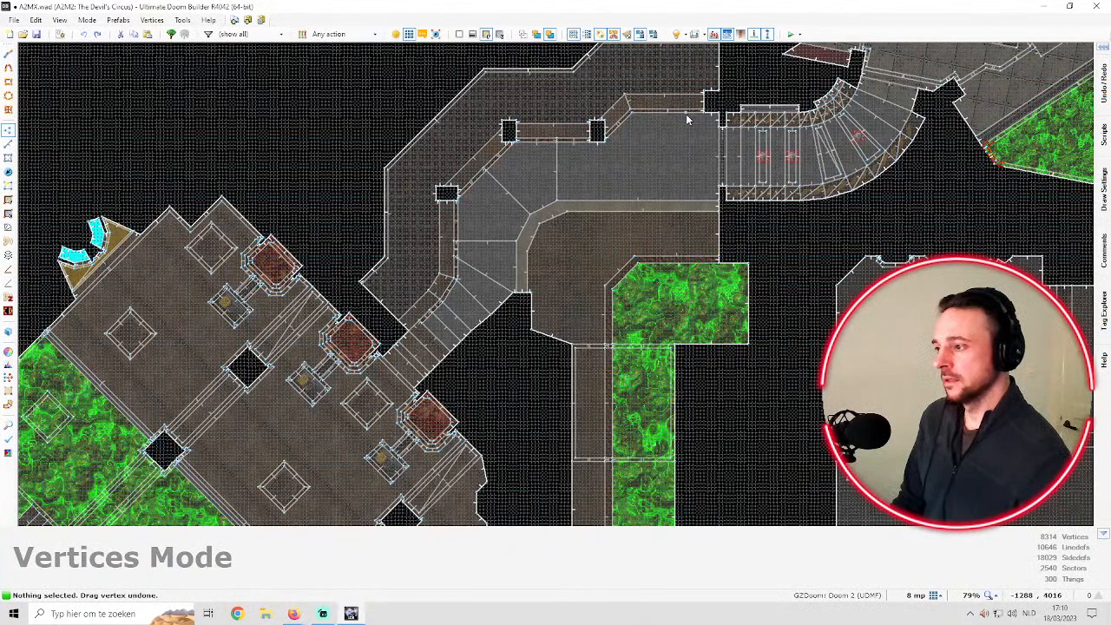
{"action": "key", "text": "ctrl+y"}
{"action": "key", "text": "ctrl+z"}
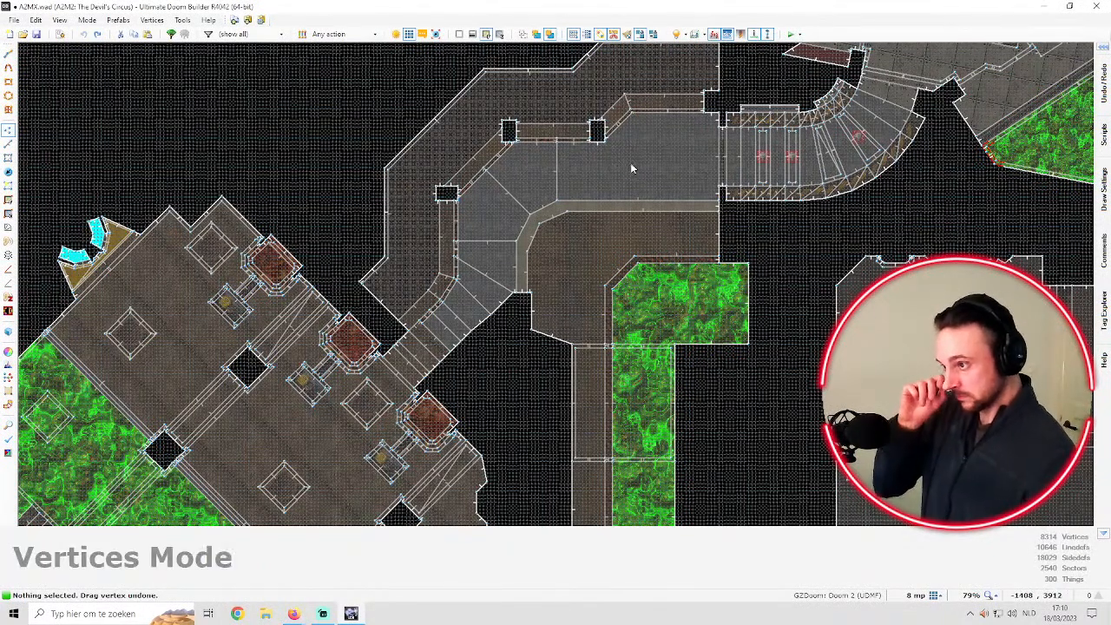
Save the map in A2MX.wad
{"action": "scroll", "coordinate": [660, 157], "scroll_direction": "down", "scroll_amount": 5}
{"action": "scroll", "coordinate": [716, 184], "scroll_direction": "up", "scroll_amount": 1}
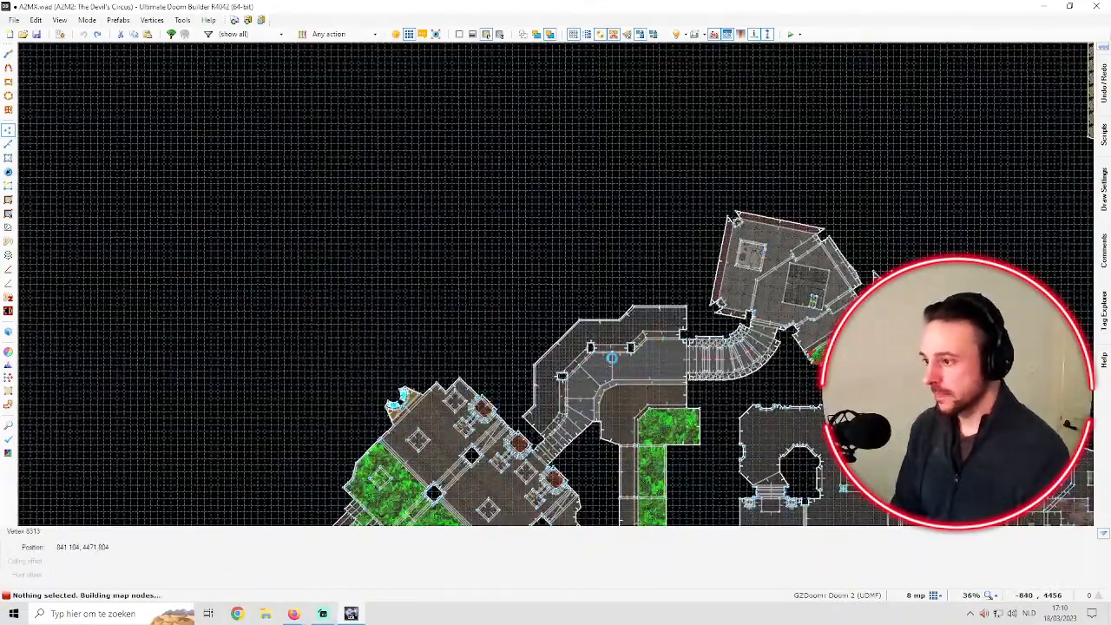
{"action": "scroll", "coordinate": [685, 408], "scroll_direction": "up", "scroll_amount": 5}
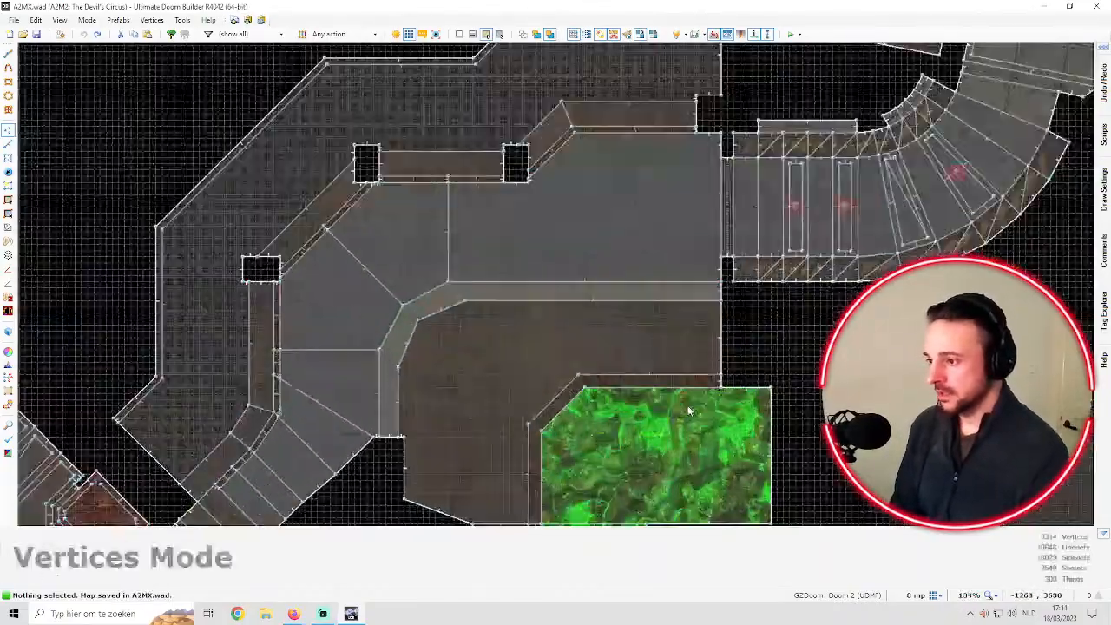
{"action": "scroll", "coordinate": [746, 404], "scroll_direction": "down", "scroll_amount": 3}
{"action": "scroll", "coordinate": [577, 396], "scroll_direction": "up", "scroll_amount": 4}
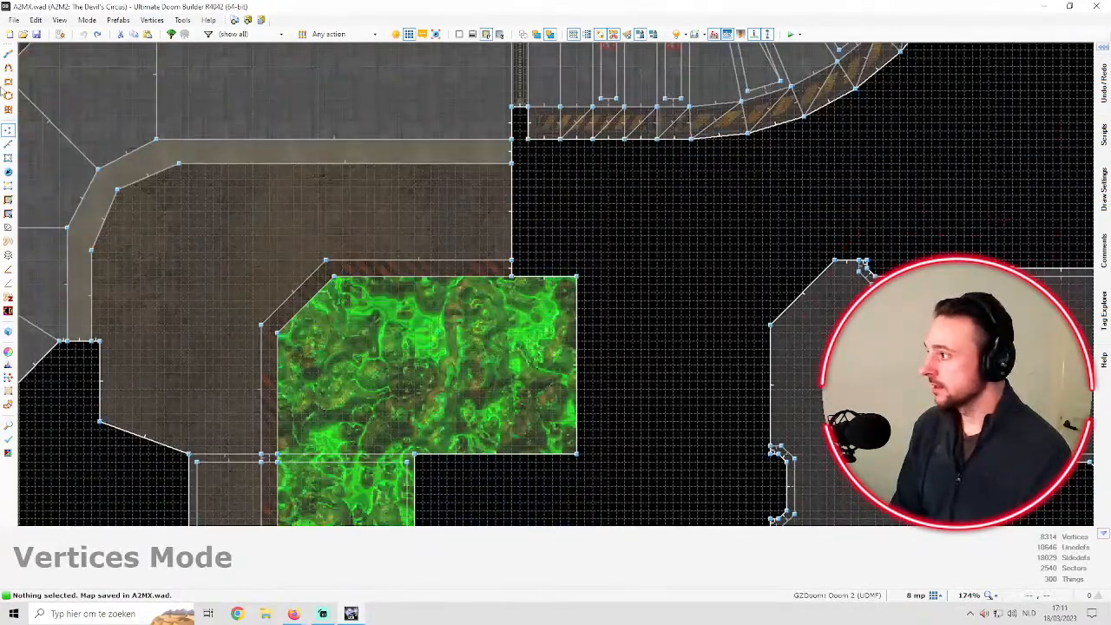
In Linedefs Mode, move the eastern edge of the slime pool beside the brown floor 64 units further east
{"action": "left_click", "coordinate": [8, 143]}
{"action": "scroll", "coordinate": [571, 344], "scroll_direction": "up", "scroll_amount": 1}
{"action": "scroll", "coordinate": [573, 344], "scroll_direction": "up", "scroll_amount": 1}
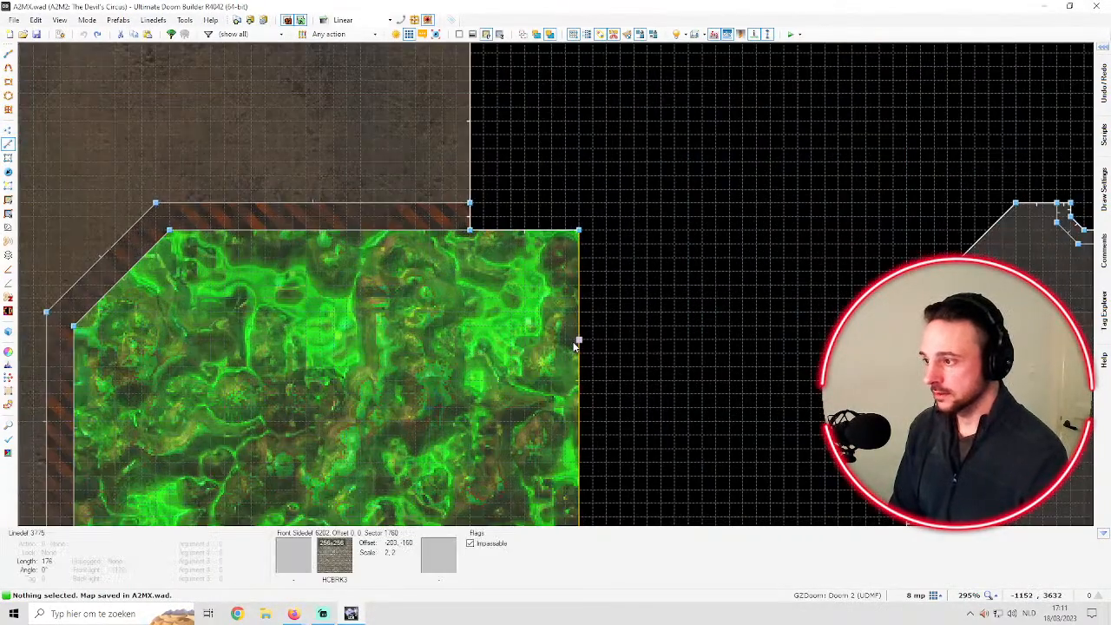
{"action": "left_click_drag", "start_coordinate": [573, 345], "coordinate": [687, 338]}
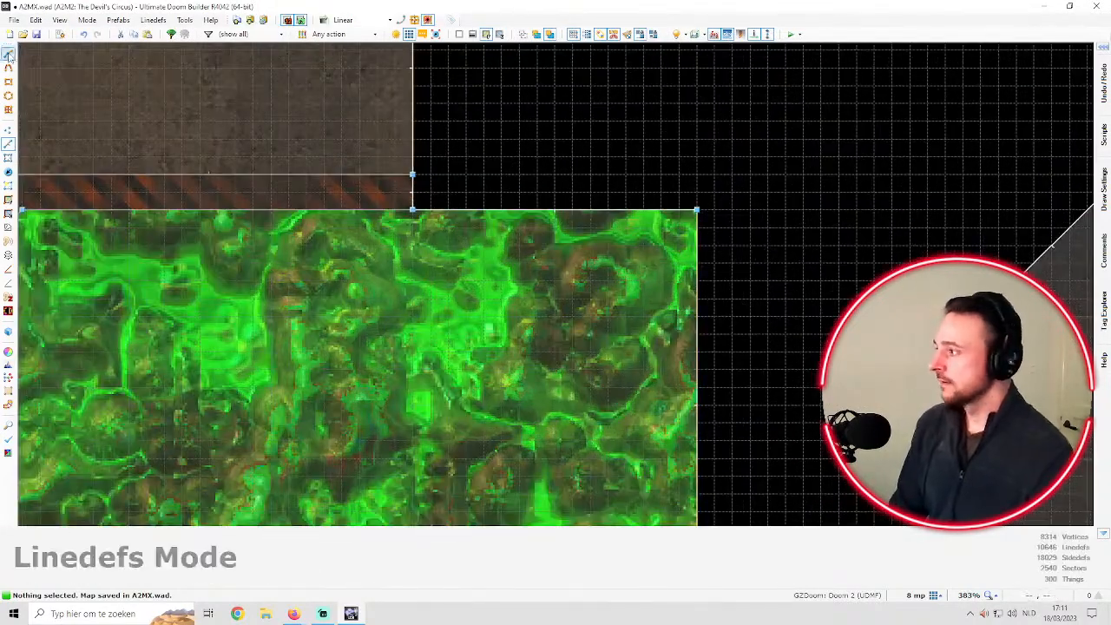
{"action": "scroll", "coordinate": [694, 266], "scroll_direction": "up", "scroll_amount": 1}
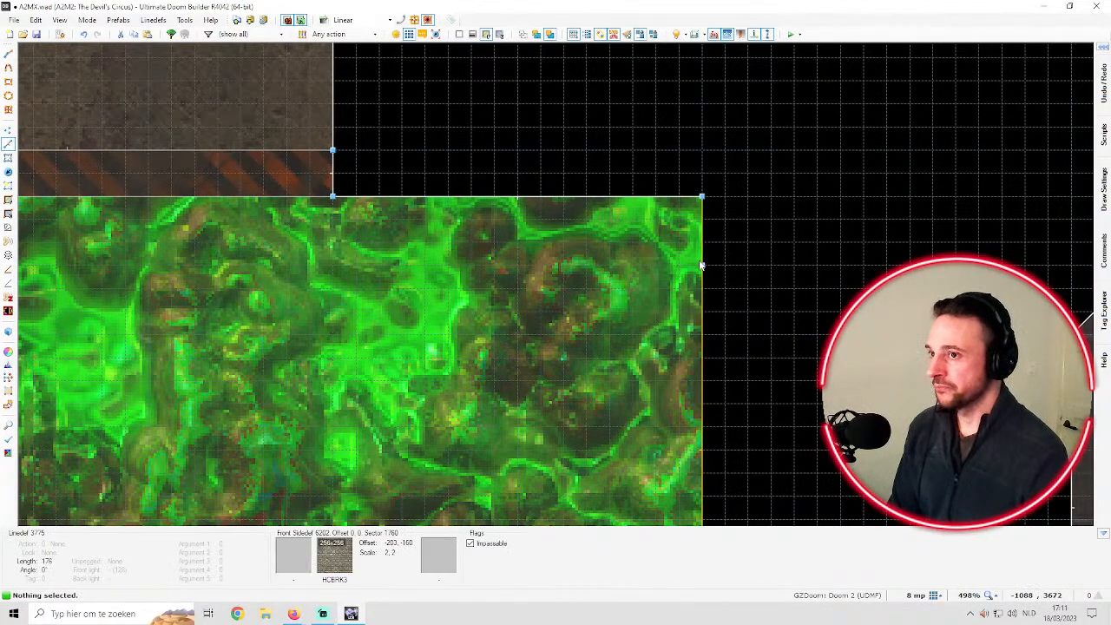
{"action": "scroll", "coordinate": [701, 266], "scroll_direction": "down", "scroll_amount": 3}
{"action": "scroll", "coordinate": [610, 245], "scroll_direction": "up", "scroll_amount": 1}
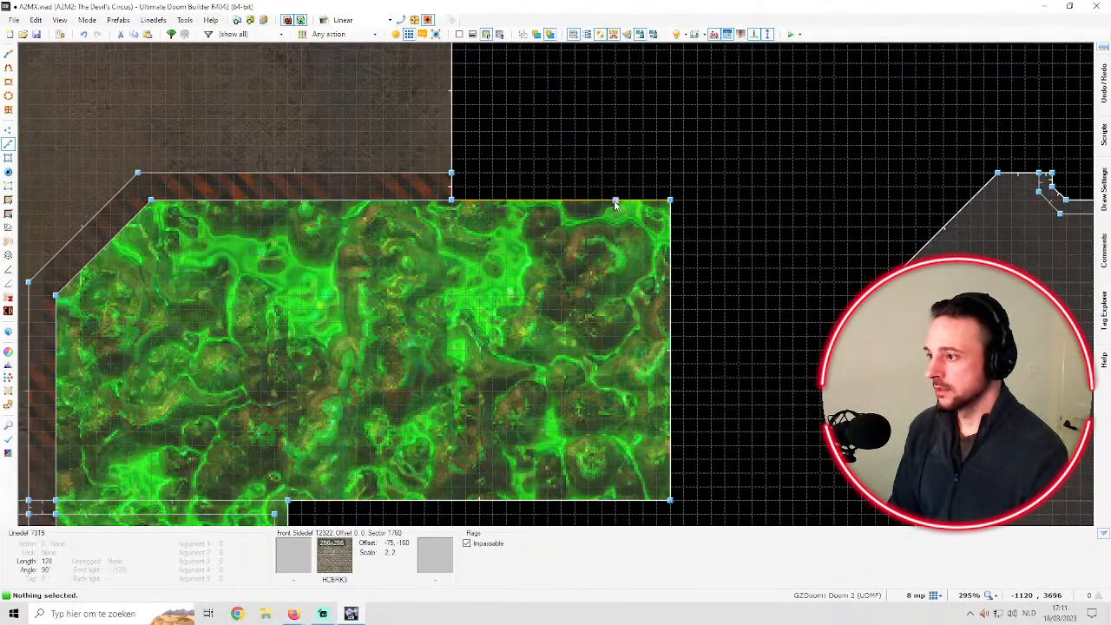
Draw a 176-unit line across the slime pool from its north to its south edge, 32 units short of the eastern edge
{"action": "right_click", "coordinate": [615, 201]}
{"action": "left_click", "coordinate": [614, 498]}
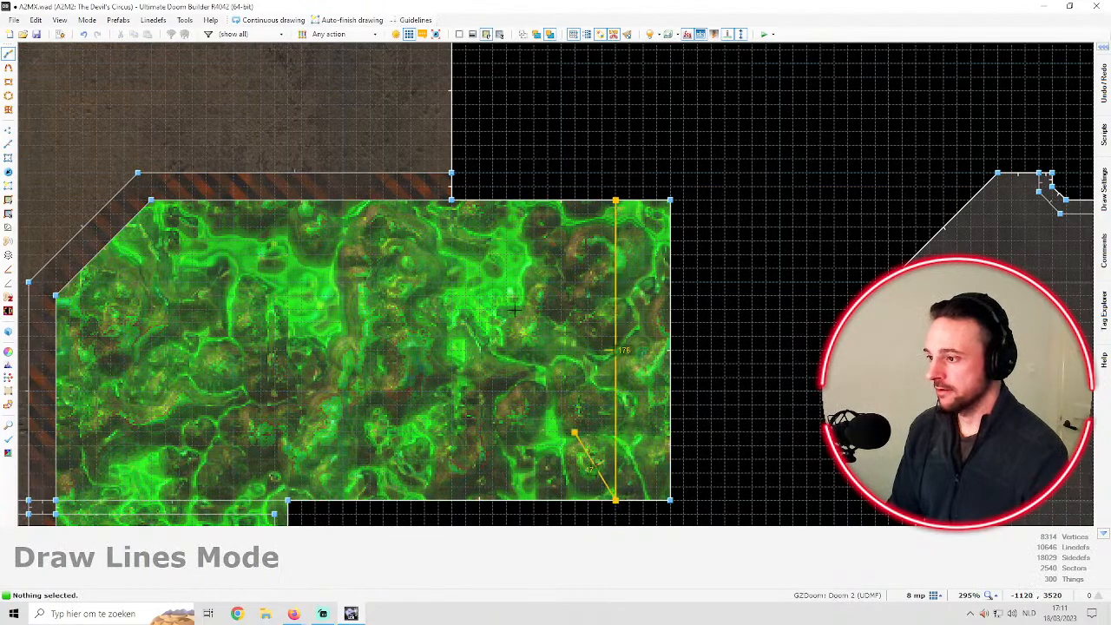
{"action": "right_click", "coordinate": [568, 382]}
In the 3D view, lower the ceiling of the new sector at the slime pool's eastern end to -88
{"action": "key", "text": "q"}
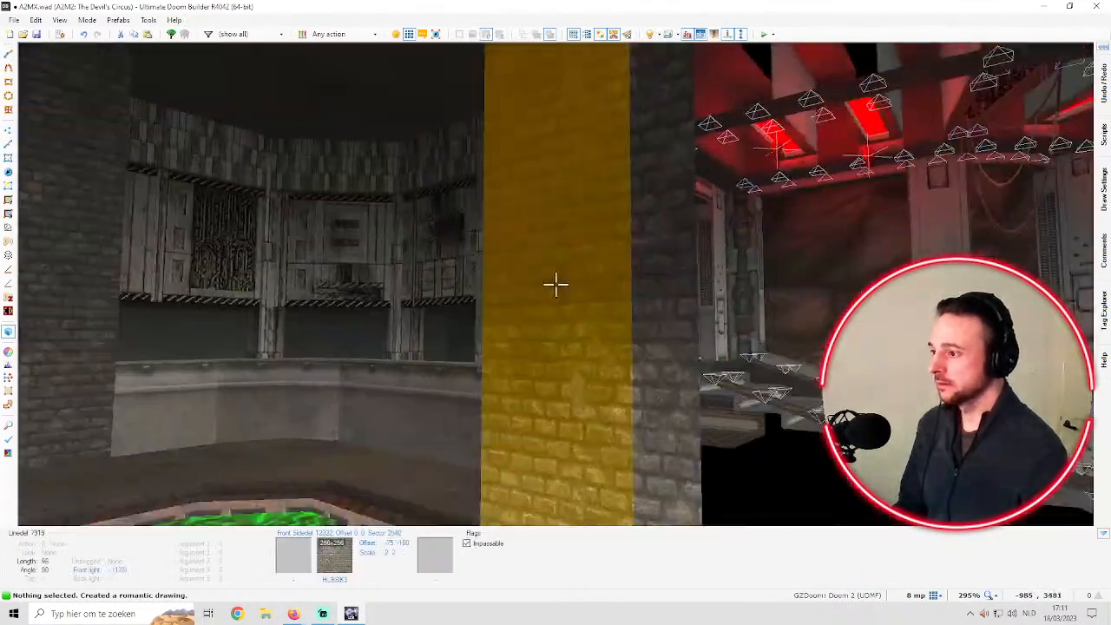
{"action": "key", "text": "w"}
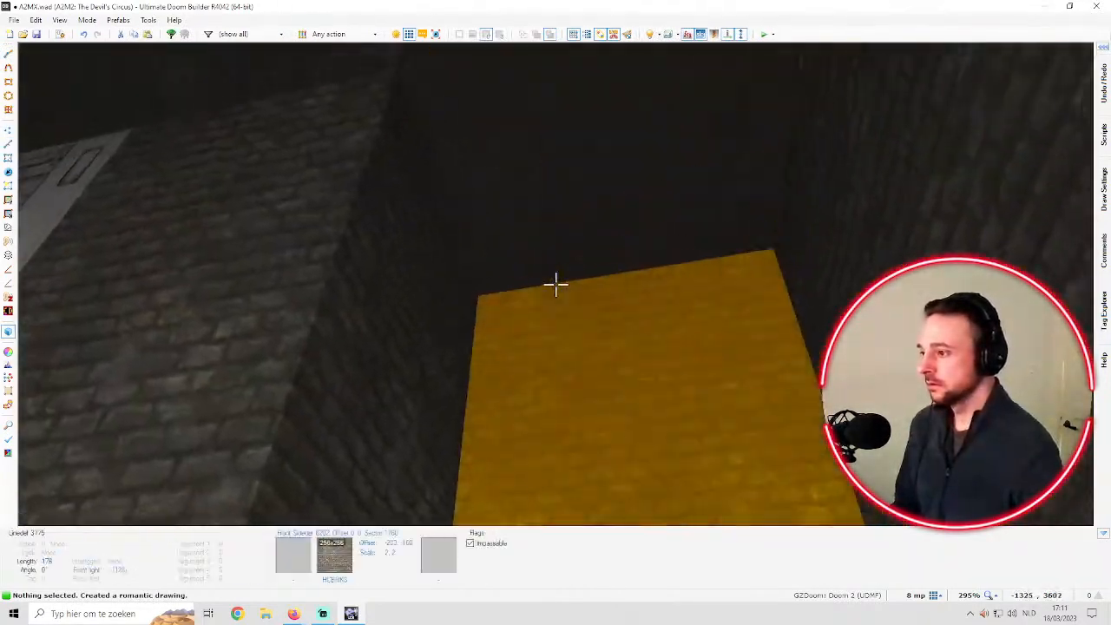
{"action": "left_click", "coordinate": [555, 284]}
{"action": "scroll", "coordinate": [556, 284], "scroll_direction": "down", "scroll_amount": 20}
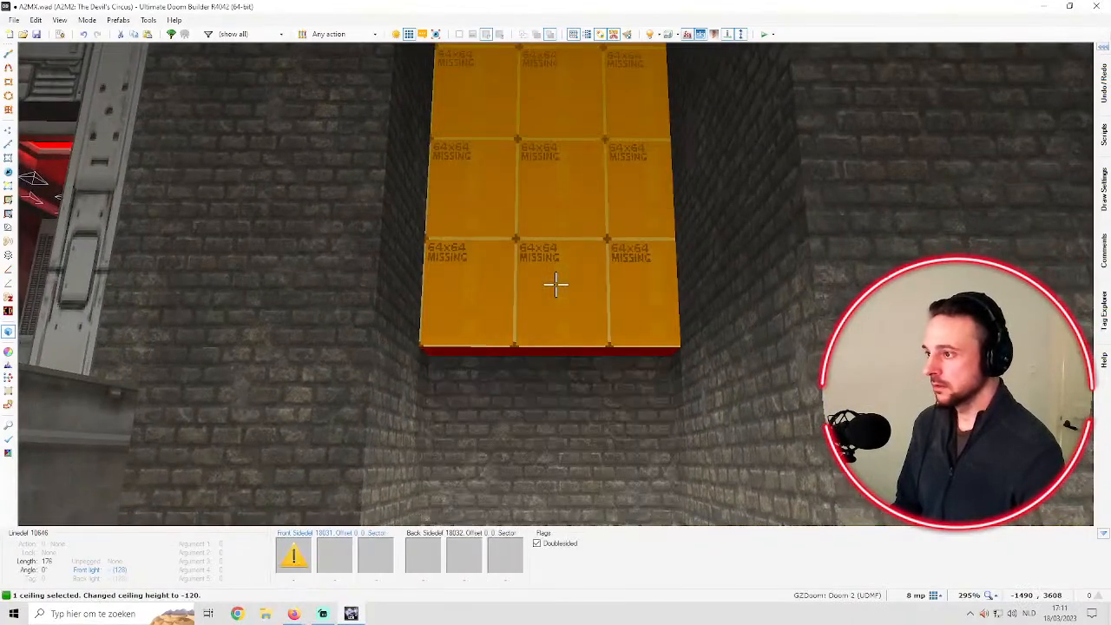
{"action": "scroll", "coordinate": [556, 285], "scroll_direction": "up", "scroll_amount": 1}
{"action": "key", "text": "c"}
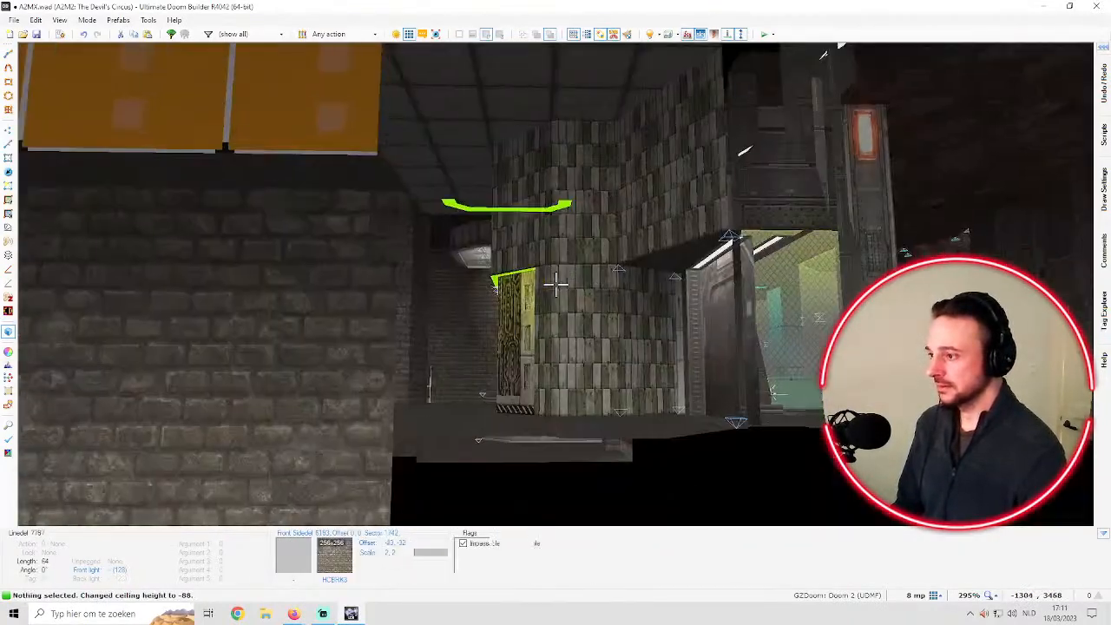
Inspect the lowered, untextured ceiling section and the brick walls around the slime pool's eastern alcove in 3D
{"action": "key", "text": "w"}
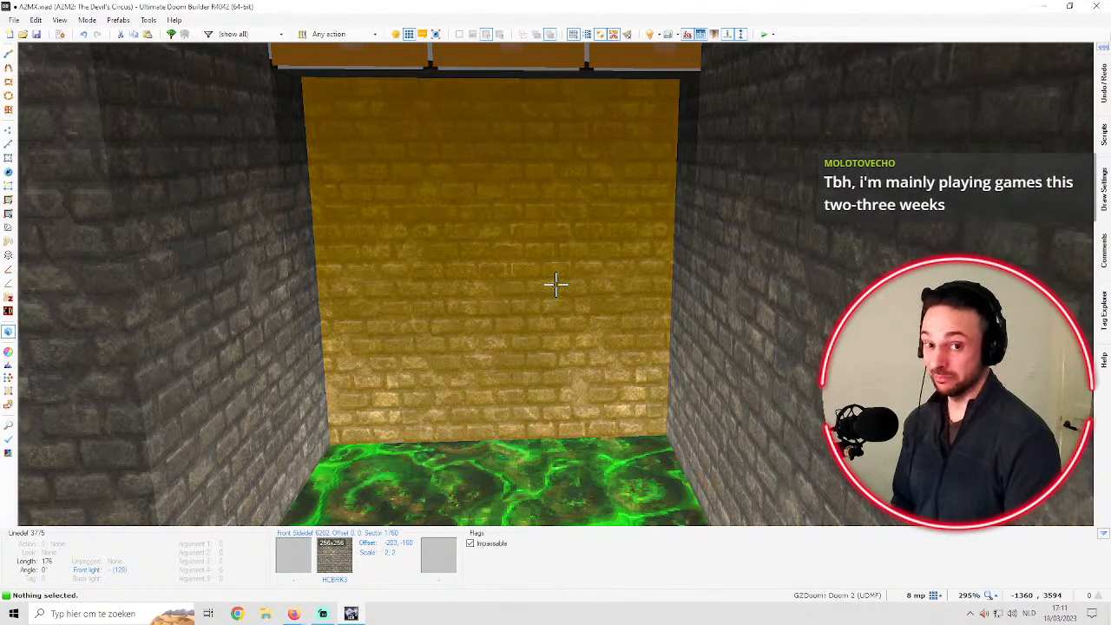
{"action": "key", "text": "d"}
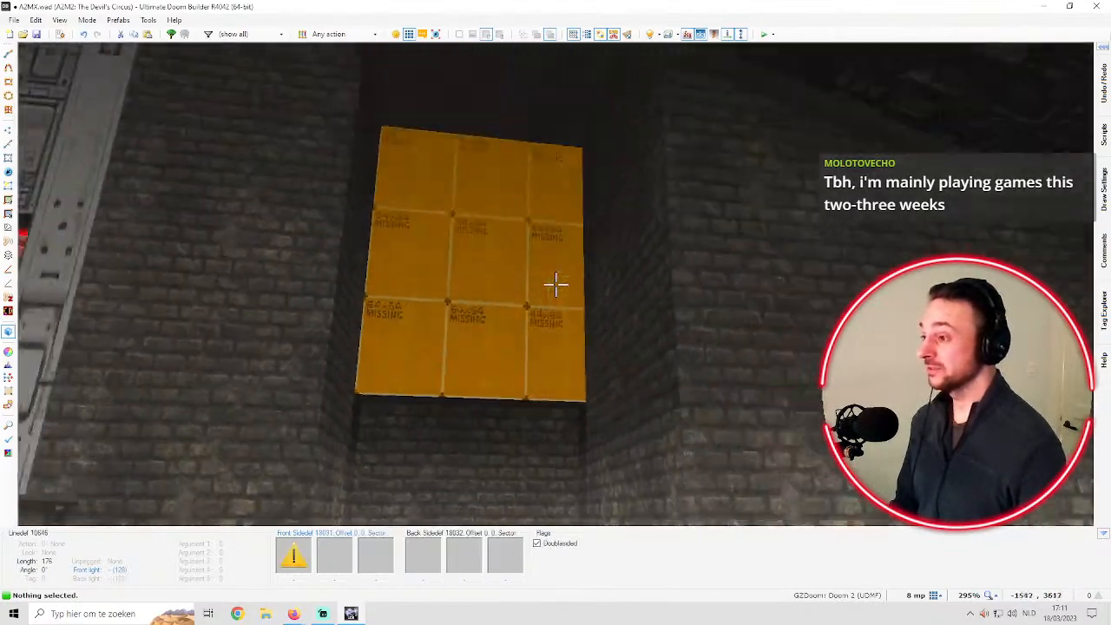
{"action": "key", "text": "e"}
{"action": "key", "text": "d"}
{"action": "key", "text": "f"}
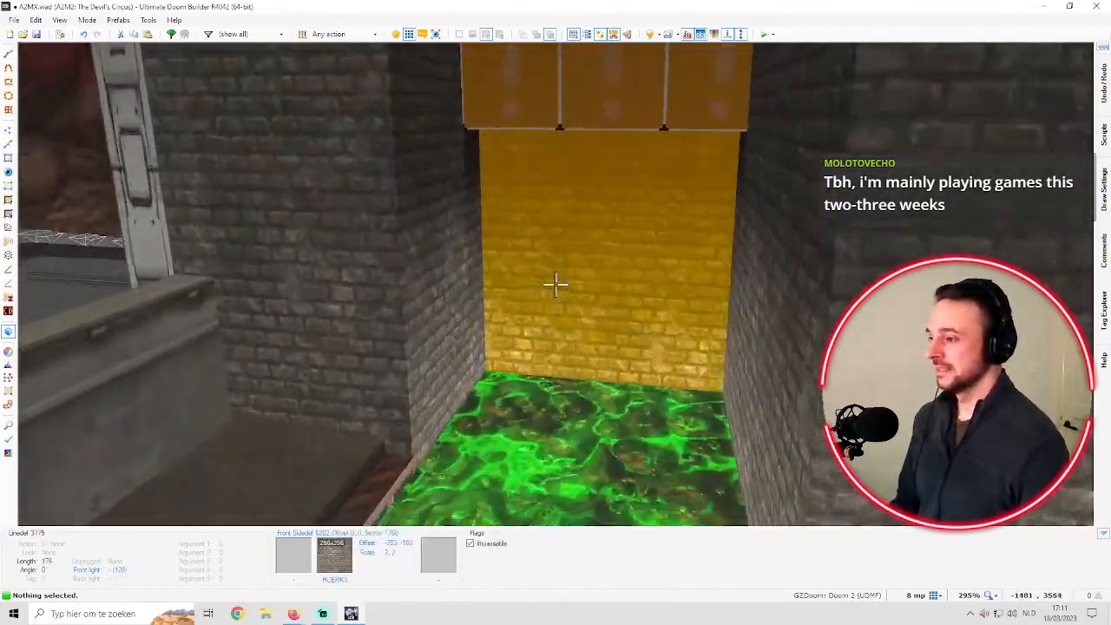
{"action": "key", "text": "e"}
{"action": "key", "text": "d"}
{"action": "key", "text": "e"}
{"action": "key", "text": "d"}
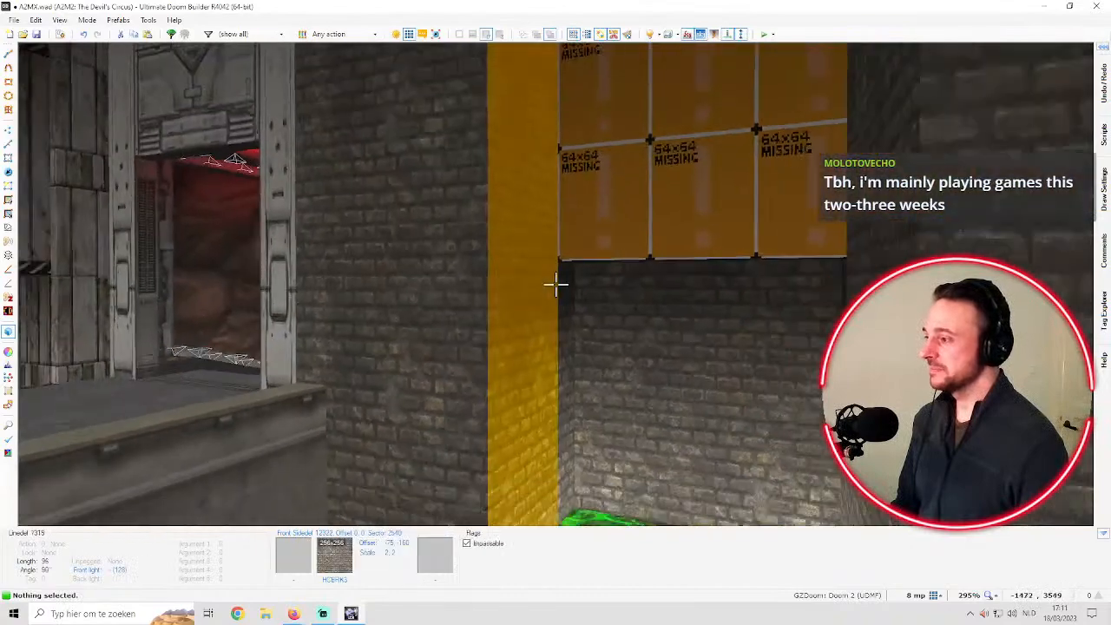
{"action": "key", "text": "d"}
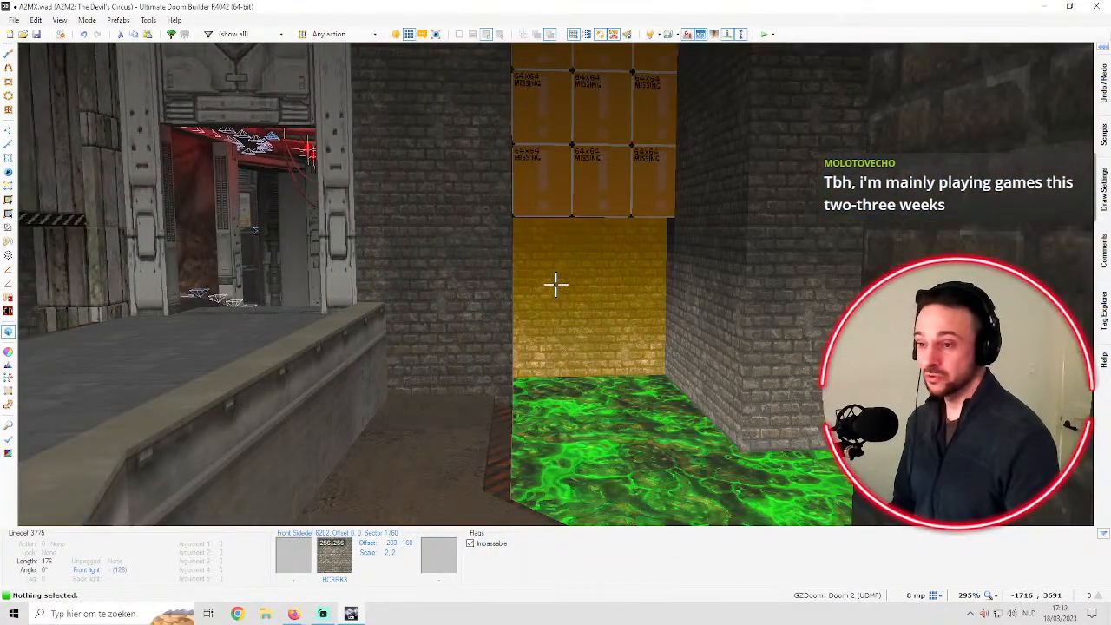
Examine in 3D how the slime alcove relates to the concrete ledge and brown floor, and return to the 2D map
{"action": "key", "text": "e"}
{"action": "key", "text": "e"}
{"action": "key", "text": "d"}
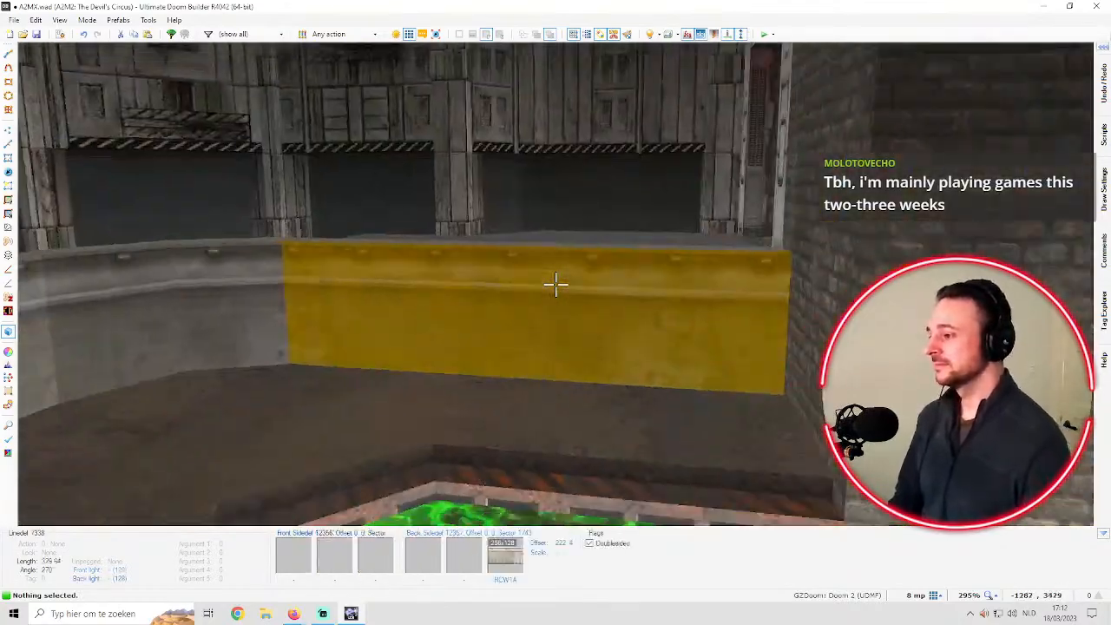
{"action": "key", "text": "e"}
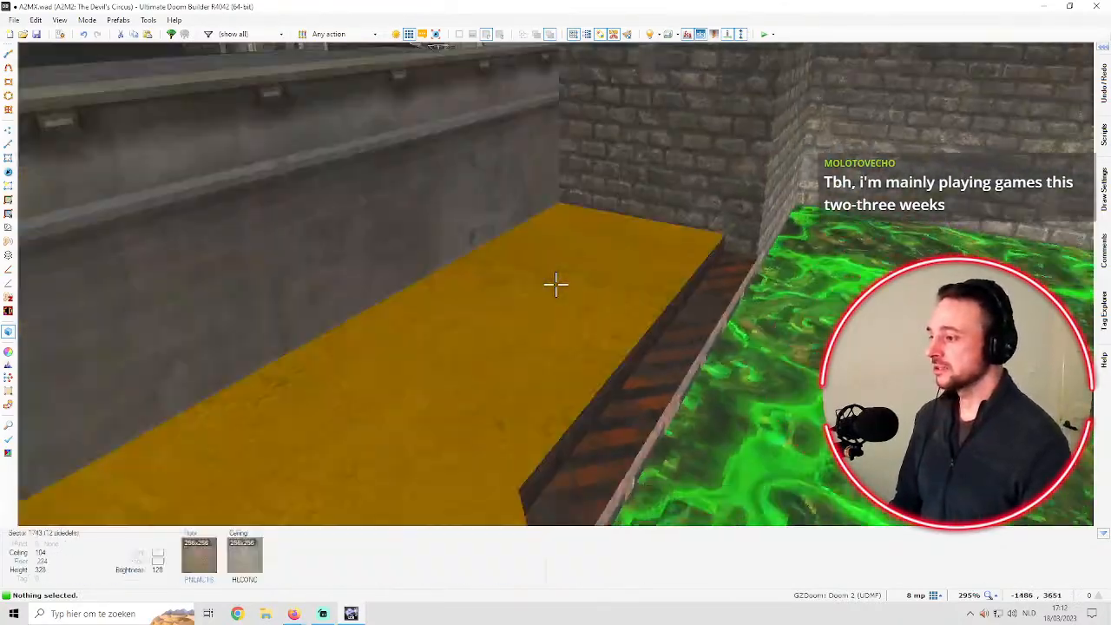
{"action": "key", "text": "d"}
{"action": "key", "text": "e"}
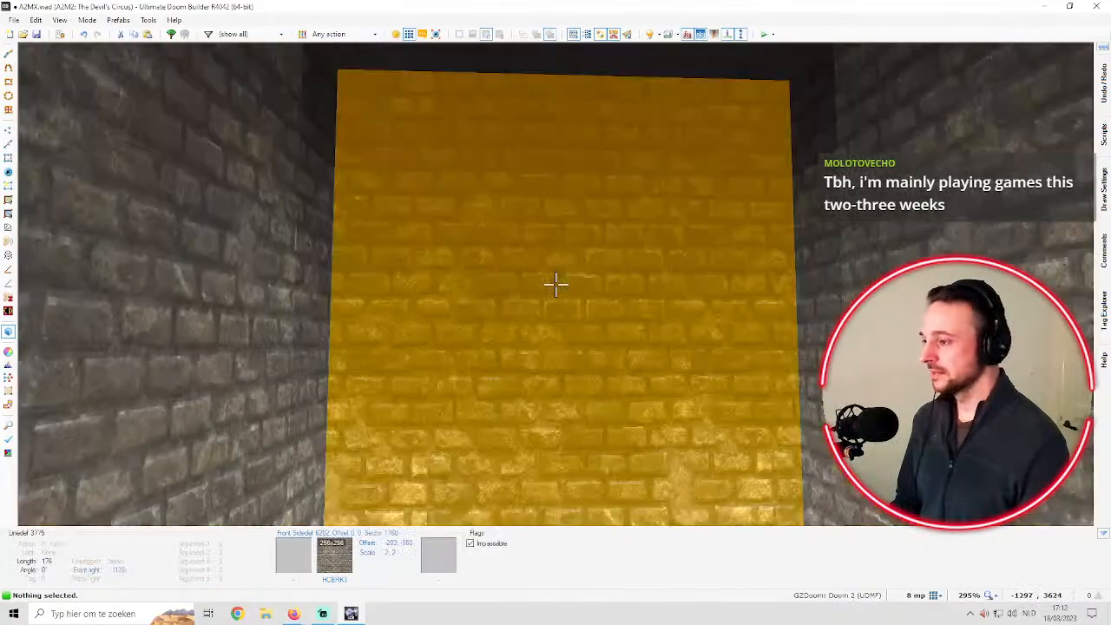
{"action": "key", "text": "d"}
{"action": "key", "text": "e"}
{"action": "key", "text": "q"}
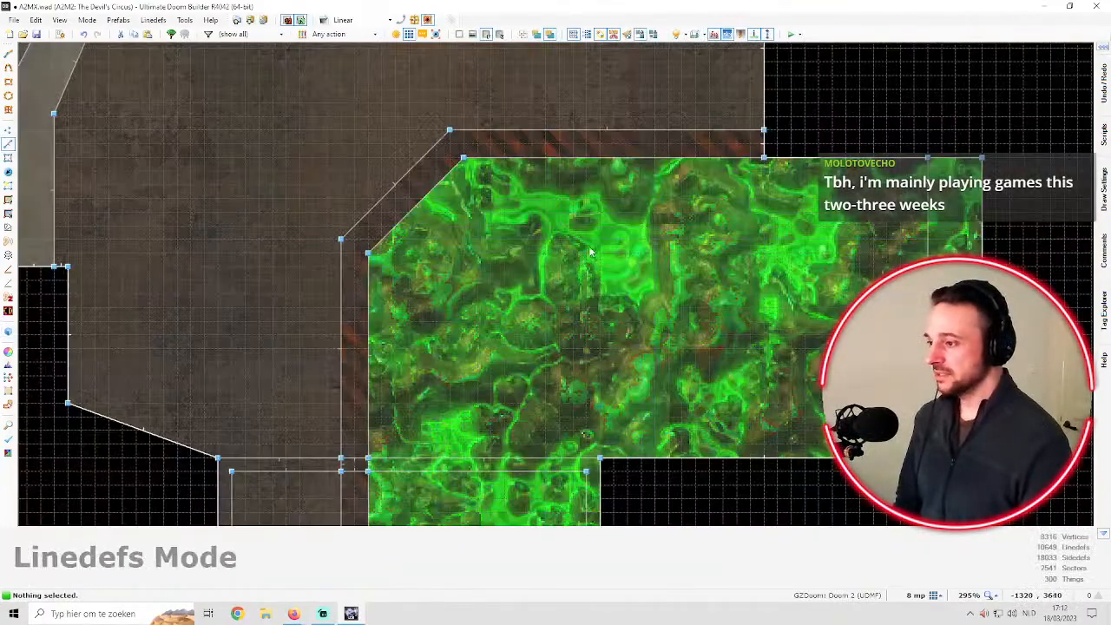
{"action": "key", "text": "space"}
{"action": "scroll", "coordinate": [720, 247], "scroll_direction": "up", "scroll_amount": 3}
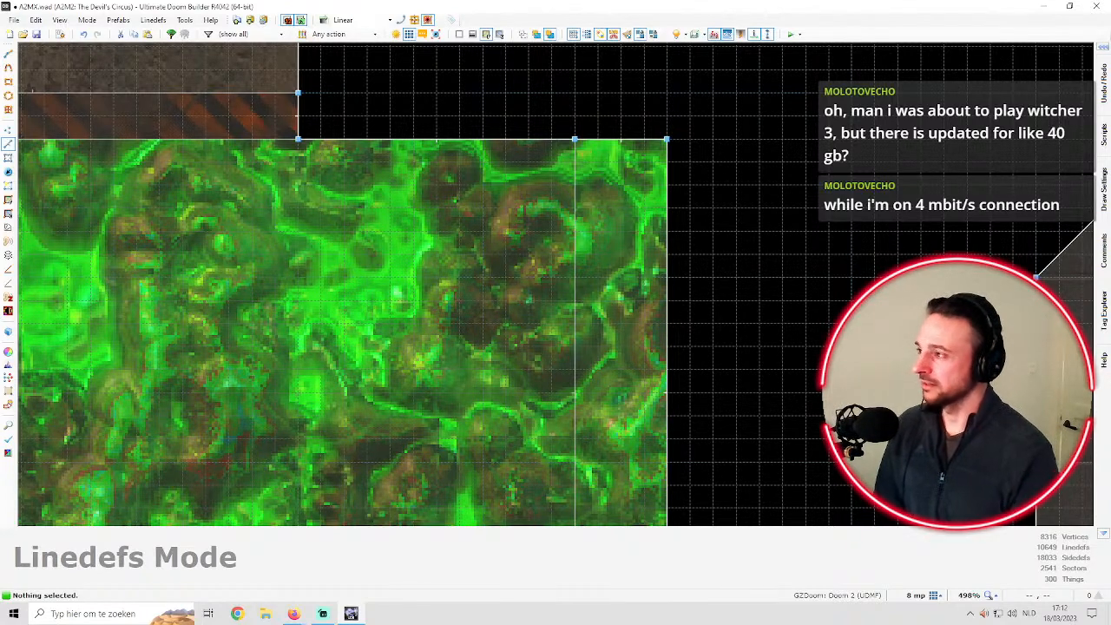
{"action": "scroll", "coordinate": [658, 375], "scroll_direction": "down", "scroll_amount": 3}
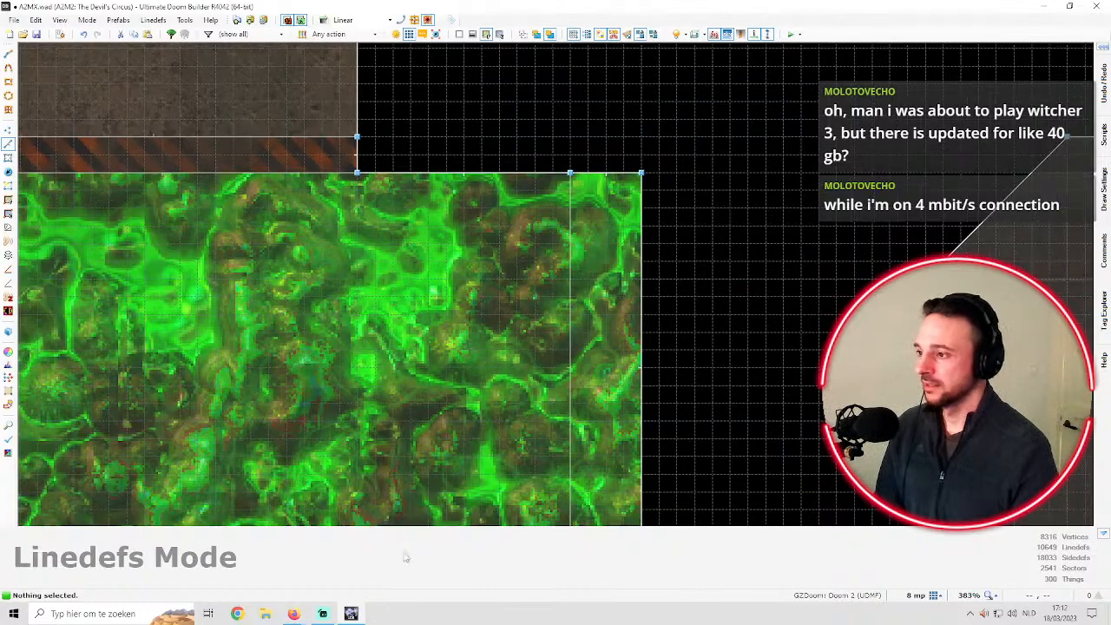
{"action": "scroll", "coordinate": [621, 368], "scroll_direction": "up", "scroll_amount": 2}
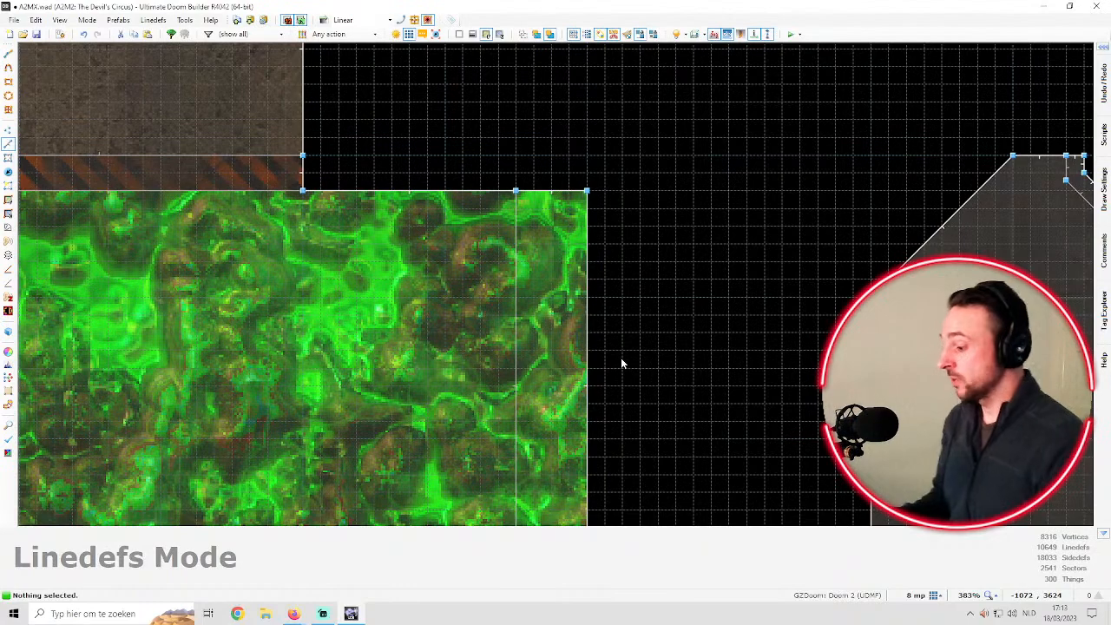
Examine the empty space between the slime pool's extended eastern end and the neighbouring room in the 2D map
{"action": "scroll", "coordinate": [856, 132], "scroll_direction": "down", "scroll_amount": 2}
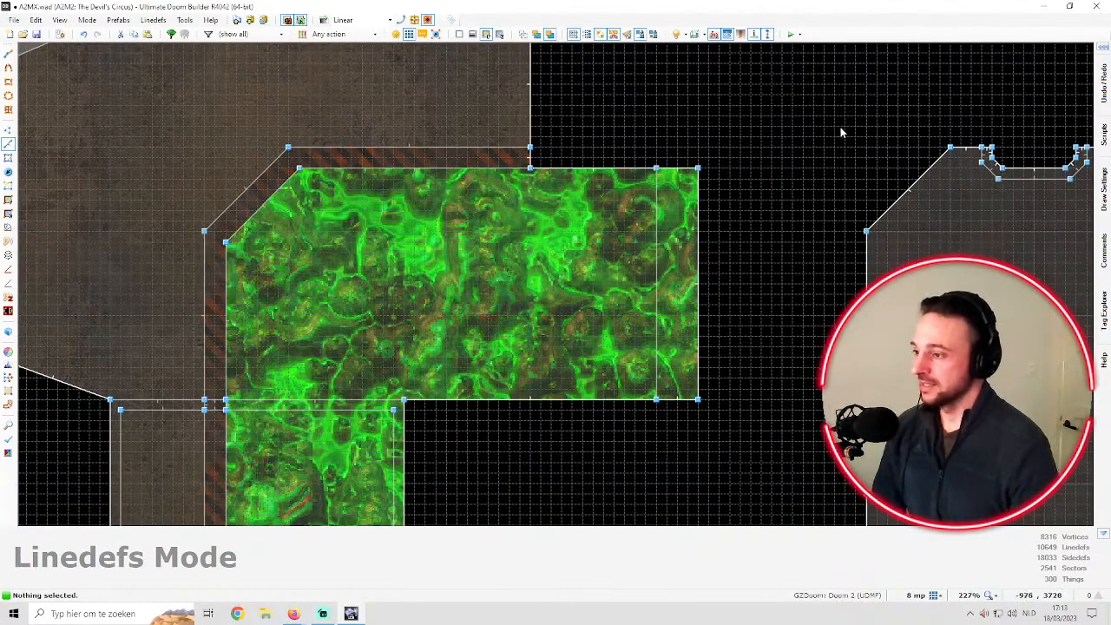
{"action": "key", "text": "Right"}
{"action": "key", "text": "Up"}
{"action": "key", "text": "Down"}
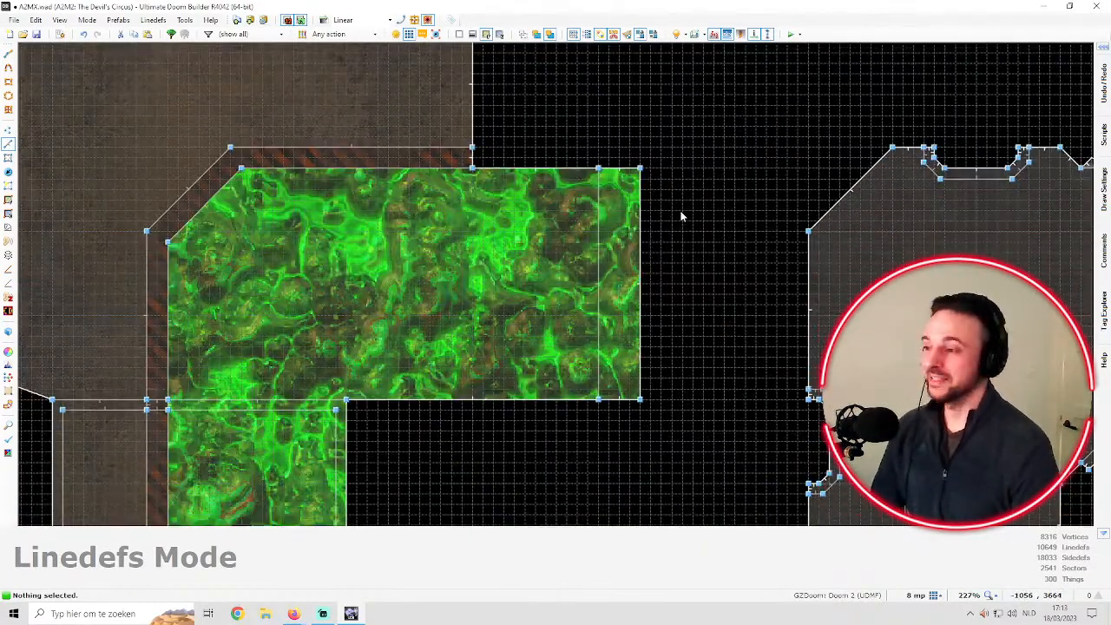
{"action": "scroll", "coordinate": [681, 213], "scroll_direction": "up", "scroll_amount": 1}
{"action": "key", "text": "Right"}
{"action": "scroll", "coordinate": [660, 188], "scroll_direction": "up", "scroll_amount": 1}
{"action": "key", "text": "Left"}
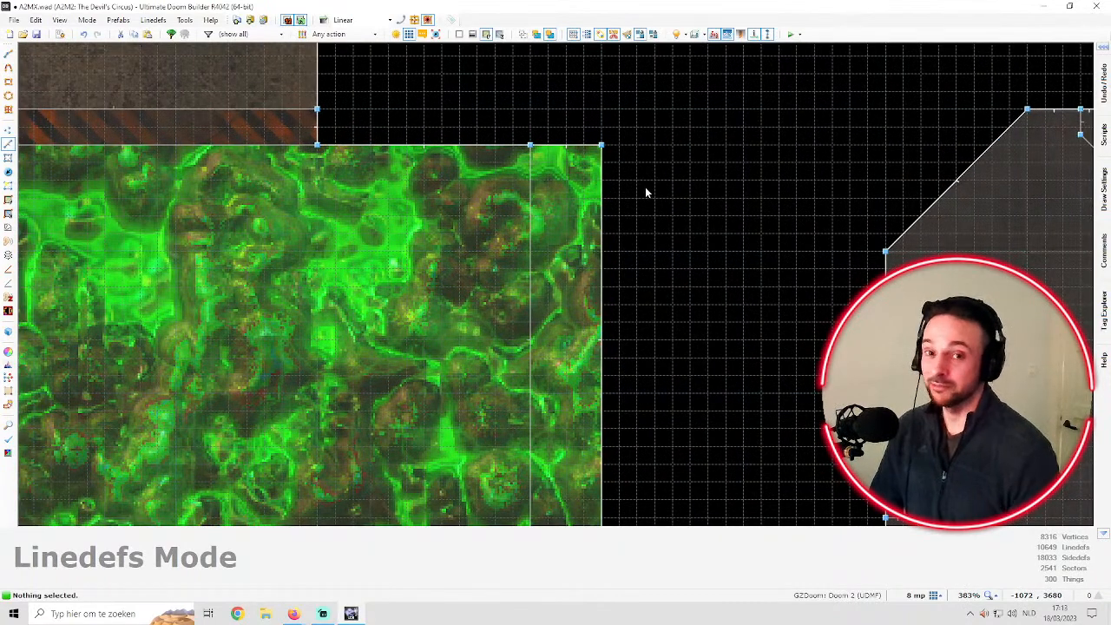
{"action": "scroll", "coordinate": [547, 174], "scroll_direction": "down", "scroll_amount": 1}
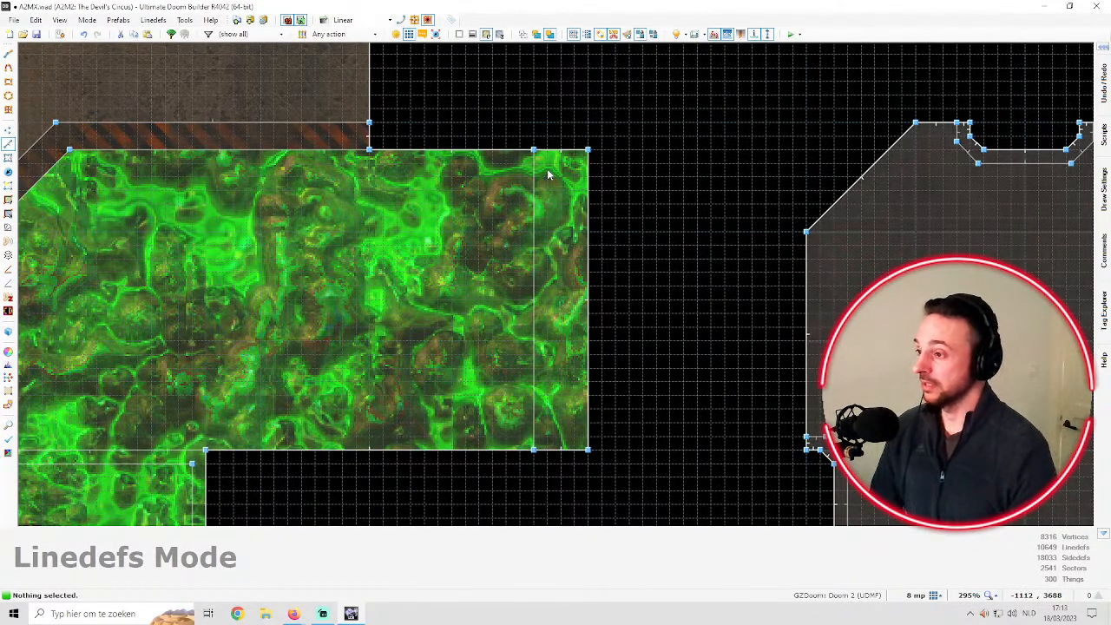
{"action": "key", "text": "Right"}
{"action": "key", "text": "Right"}
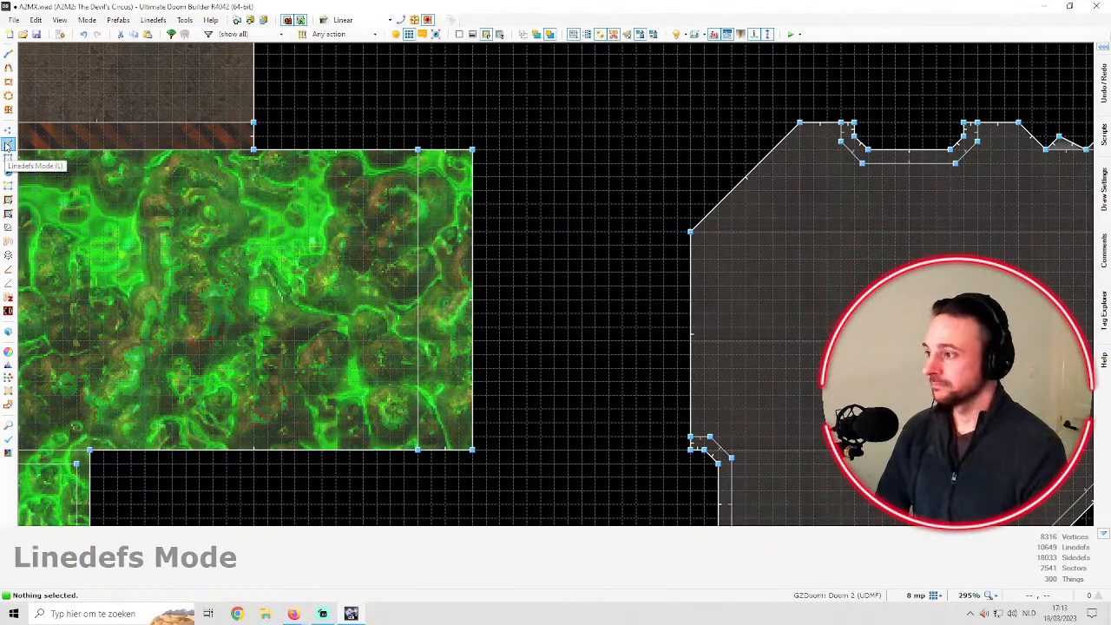
Apply the 64x64 grate texture FLGRTR2 to the end wall of the slime pool's eastern alcove in the 3D view
{"action": "scroll", "coordinate": [409, 161], "scroll_direction": "up", "scroll_amount": 2}
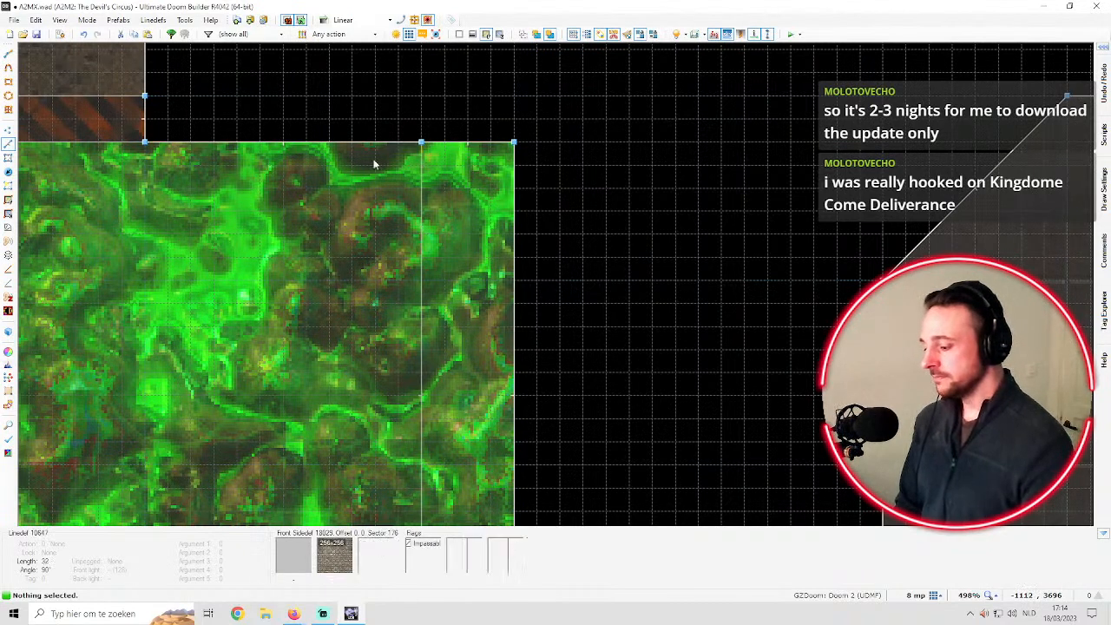
{"action": "key", "text": "l"}
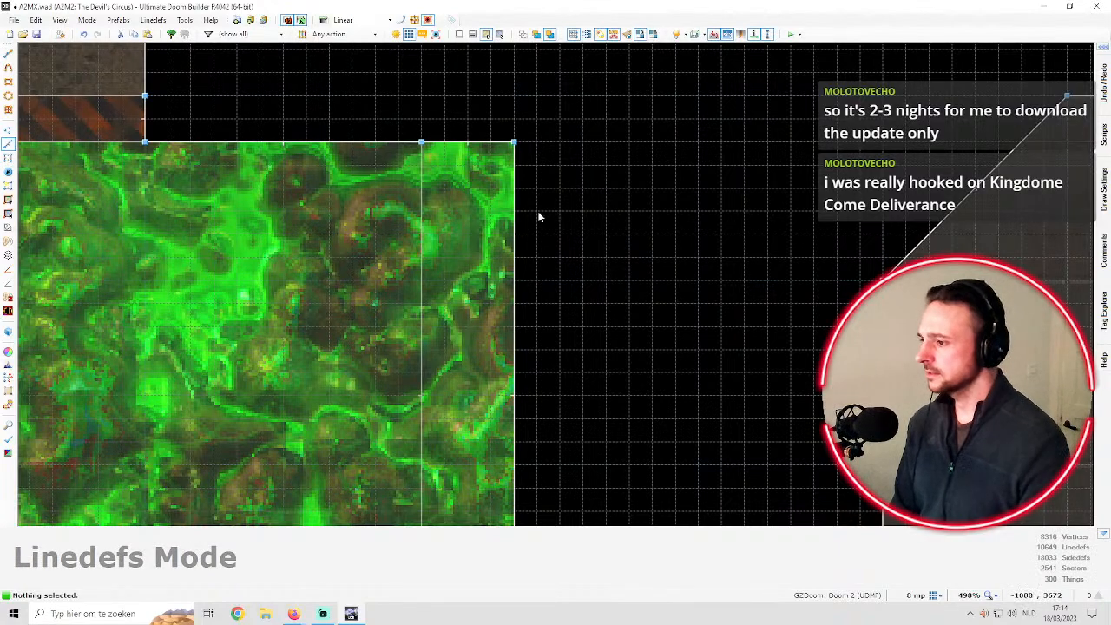
{"action": "scroll", "coordinate": [501, 219], "scroll_direction": "up", "scroll_amount": 1}
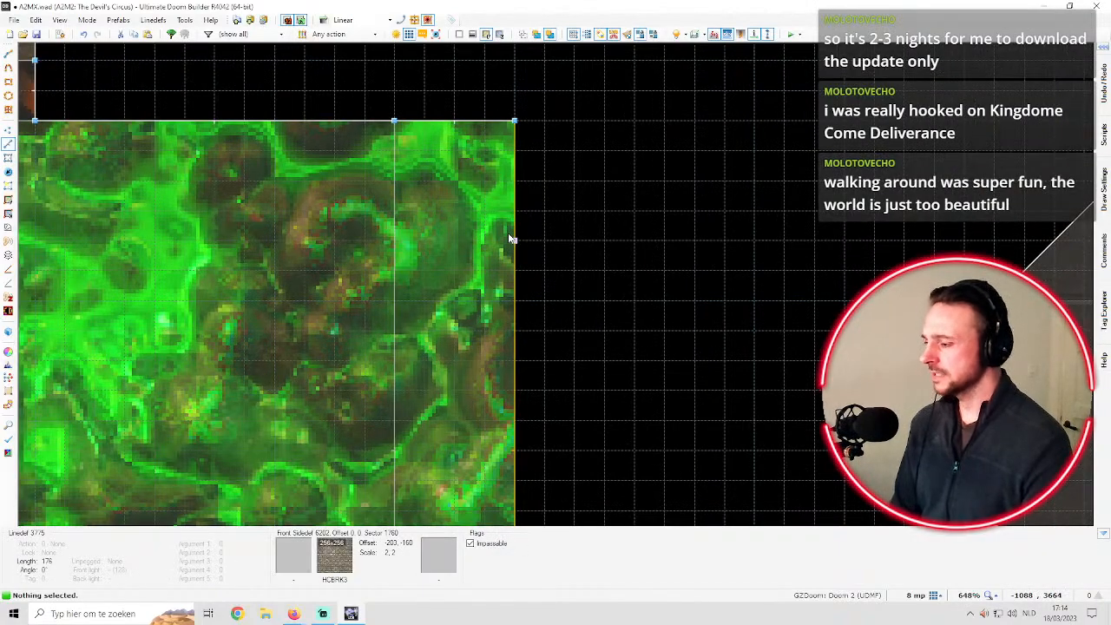
{"action": "key", "text": "q"}
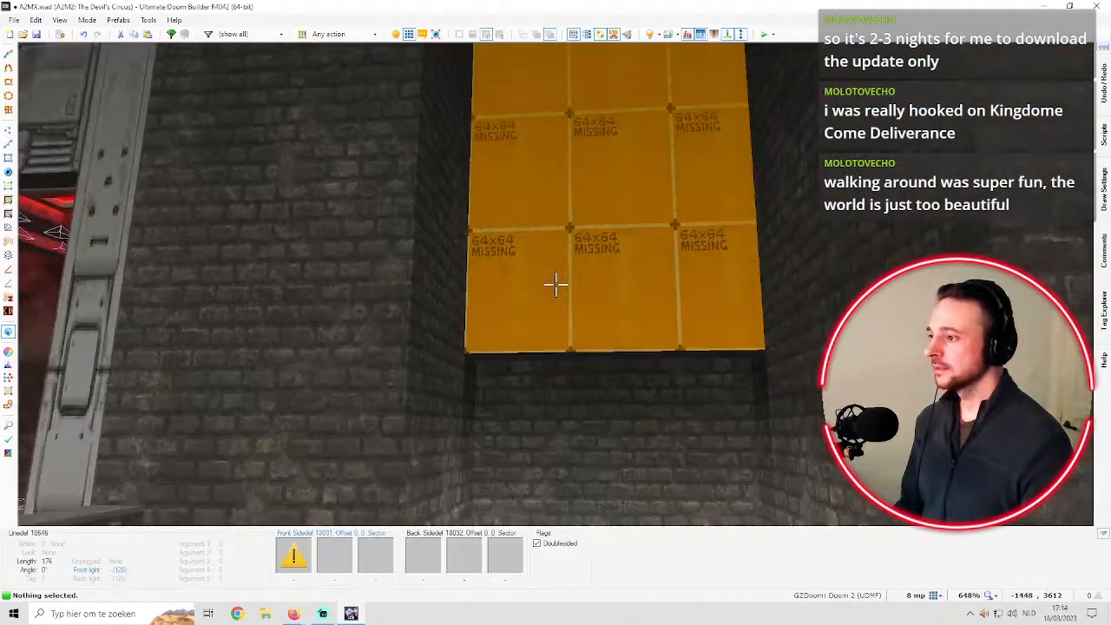
{"action": "key", "text": "w"}
{"action": "key", "text": "s"}
{"action": "key", "text": "w"}
{"action": "right_click", "coordinate": [556, 283]}
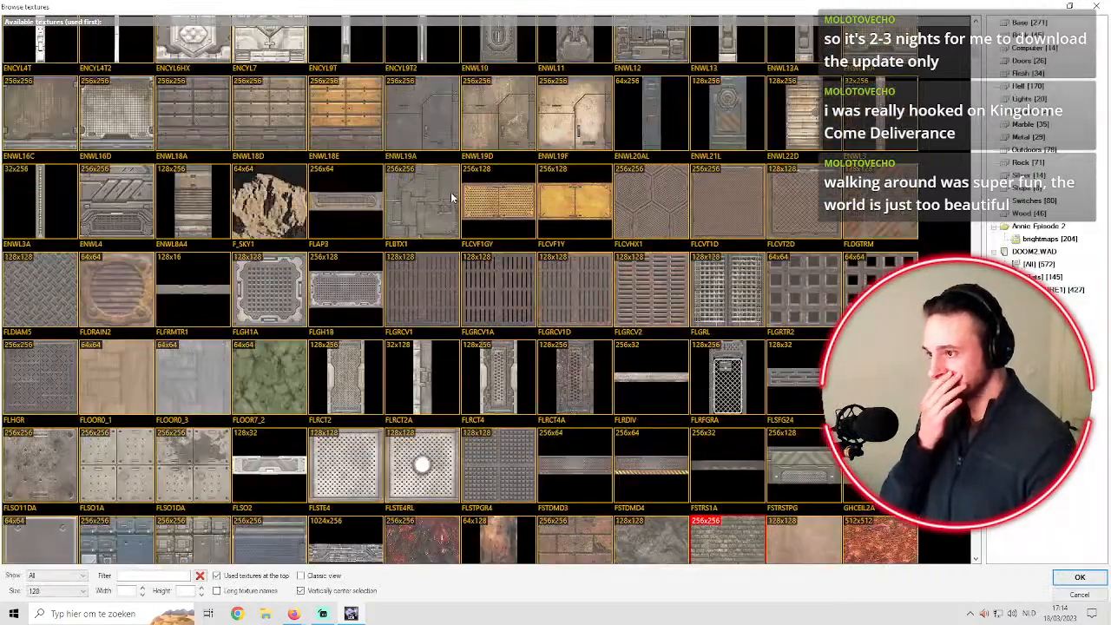
{"action": "double_click", "coordinate": [791, 278]}
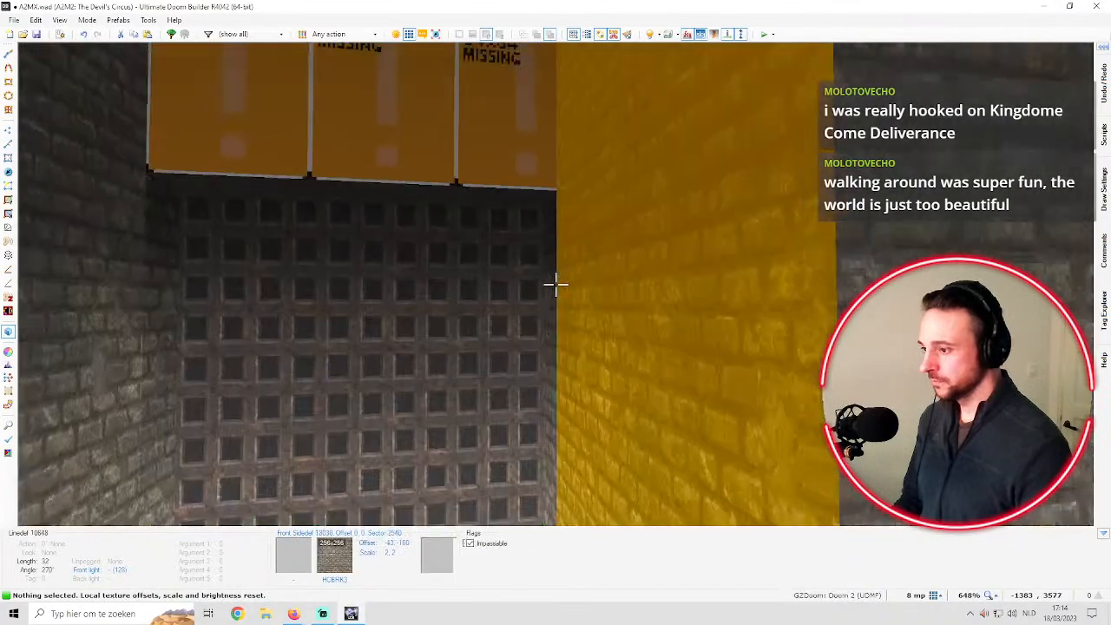
Lower the ceiling of the end sector in front of the grate wall to -152 and clear the selection
{"action": "key", "text": "d"}
{"action": "key", "text": "e"}
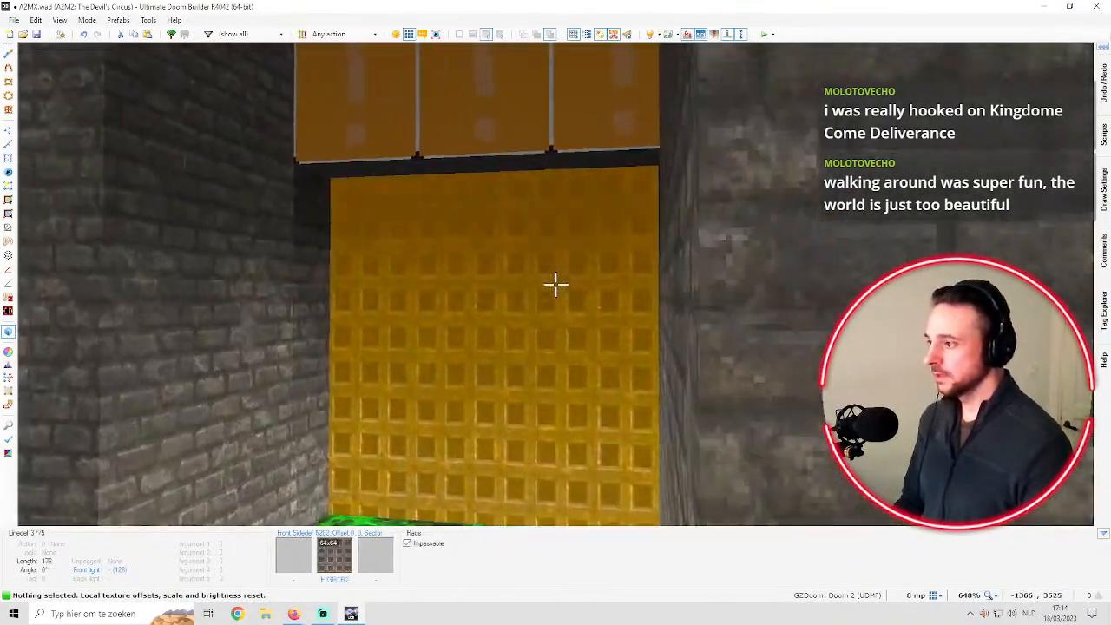
{"action": "key", "text": "d"}
{"action": "key", "text": "e"}
{"action": "key", "text": "e"}
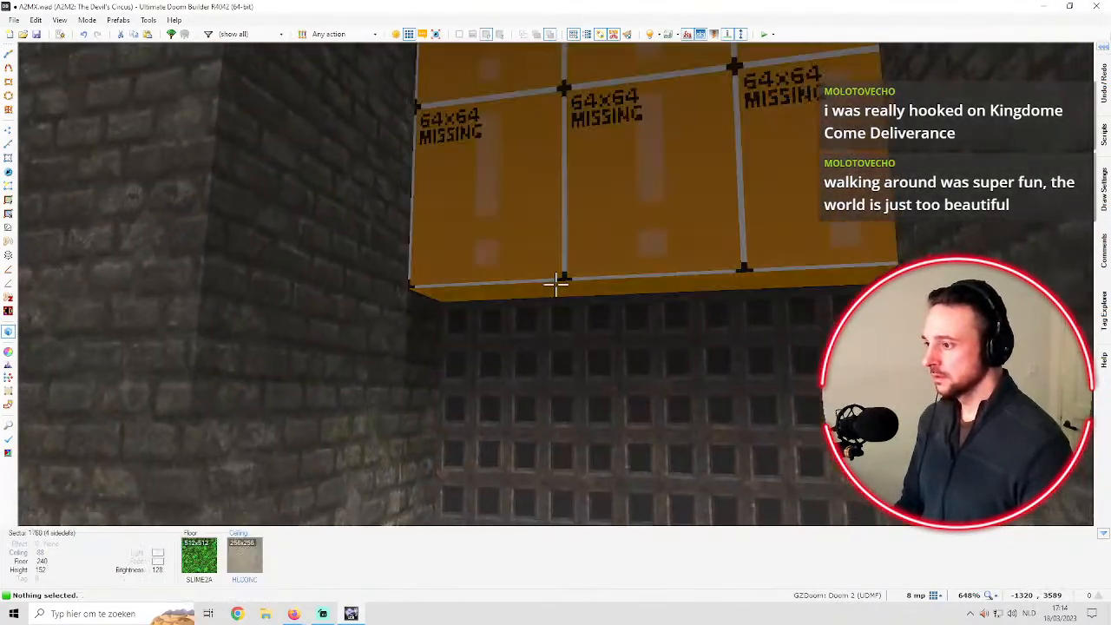
{"action": "left_click", "coordinate": [555, 284]}
{"action": "key", "text": "d"}
{"action": "scroll", "coordinate": [555, 285], "scroll_direction": "down", "scroll_amount": 3}
{"action": "scroll", "coordinate": [555, 285], "scroll_direction": "down", "scroll_amount": 5}
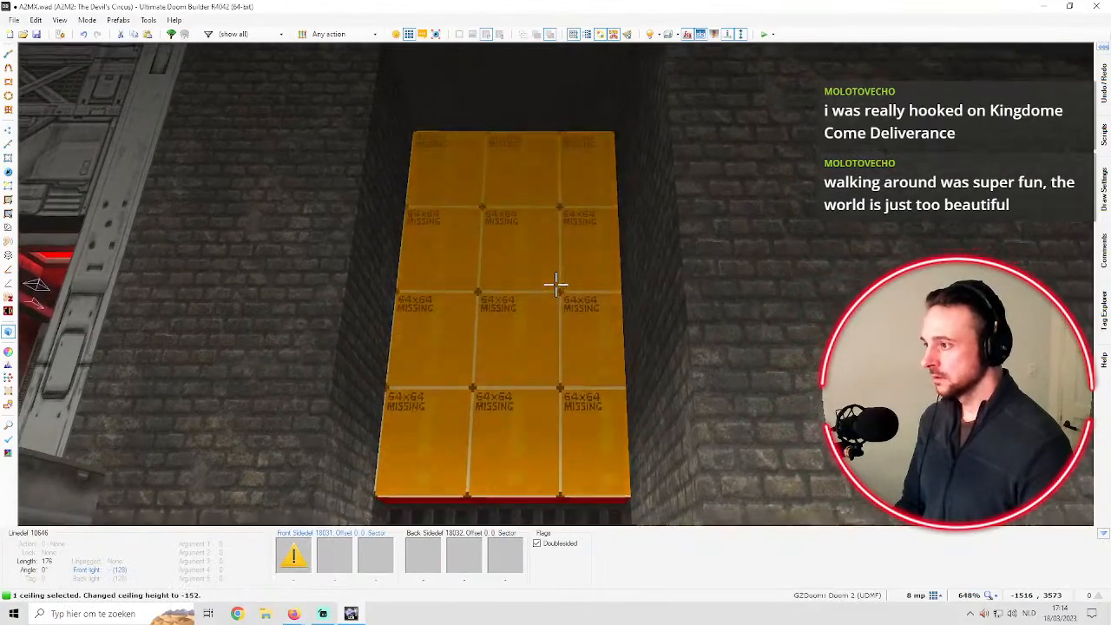
{"action": "key", "text": "e"}
{"action": "key", "text": "c"}
{"action": "key", "text": "w"}
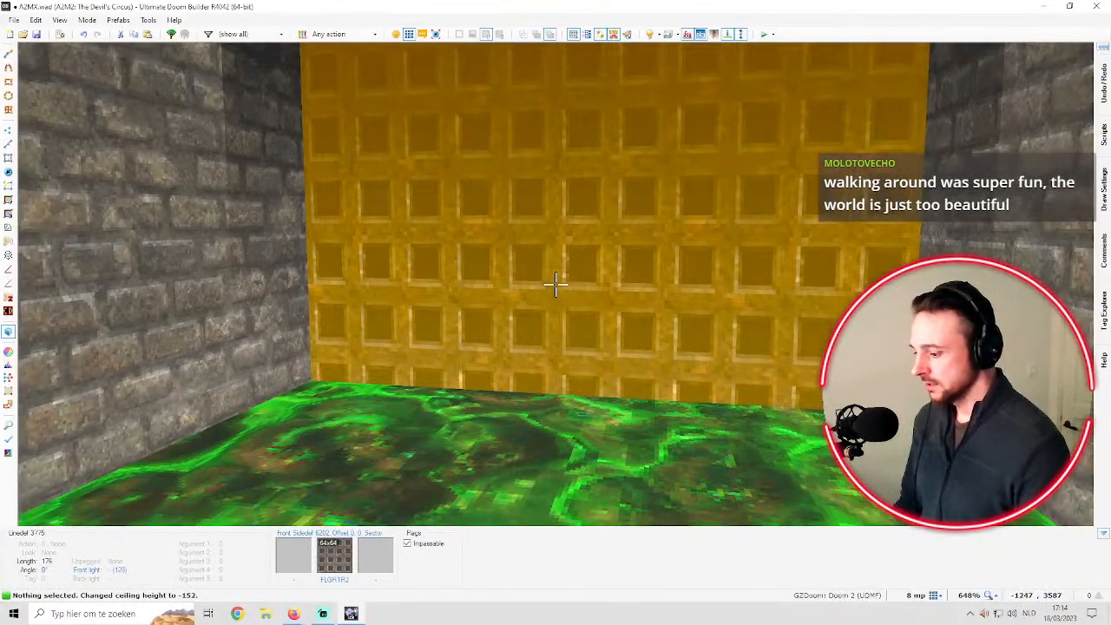
Draw a north-south line across the slime pool in the 2D map, just west of the end sector's boundary
{"action": "key", "text": "d"}
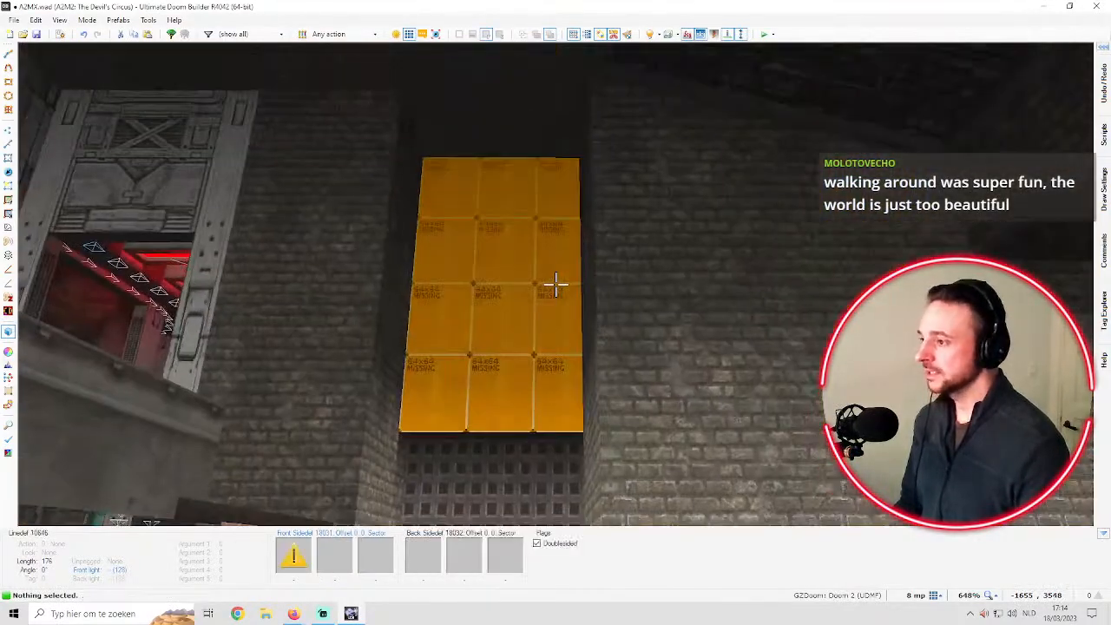
{"action": "key", "text": "e"}
{"action": "key", "text": "d"}
{"action": "key", "text": "q"}
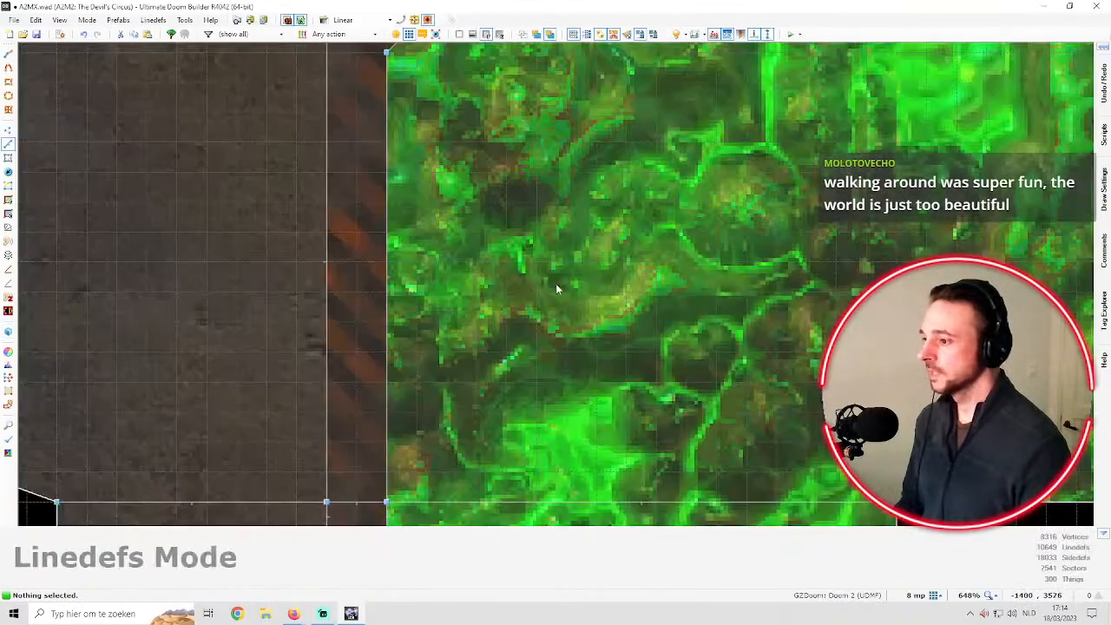
{"action": "scroll", "coordinate": [889, 184], "scroll_direction": "up", "scroll_amount": 1}
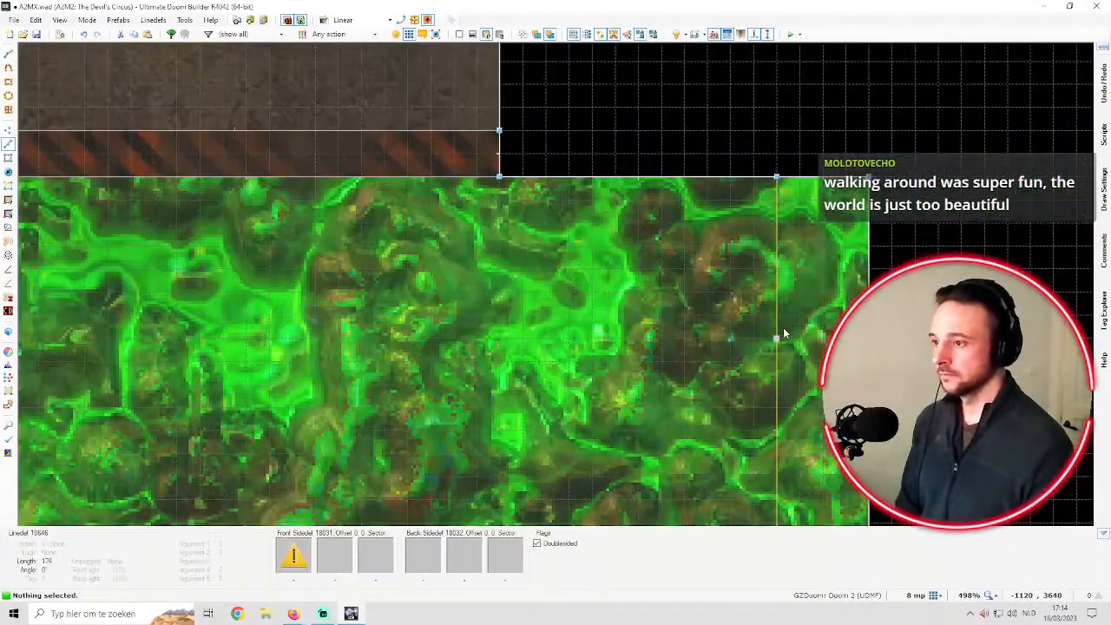
{"action": "key", "text": "ctrl+d"}
{"action": "left_click", "coordinate": [733, 181]}
{"action": "scroll", "coordinate": [724, 259], "scroll_direction": "down", "scroll_amount": 3}
{"action": "scroll", "coordinate": [709, 460], "scroll_direction": "up", "scroll_amount": 2}
{"action": "left_click", "coordinate": [742, 443]}
Lower the ceiling of the new strip sector west of the grate opening to -88 in the 3D view
{"action": "key", "text": "q"}
{"action": "left_click", "coordinate": [555, 285]}
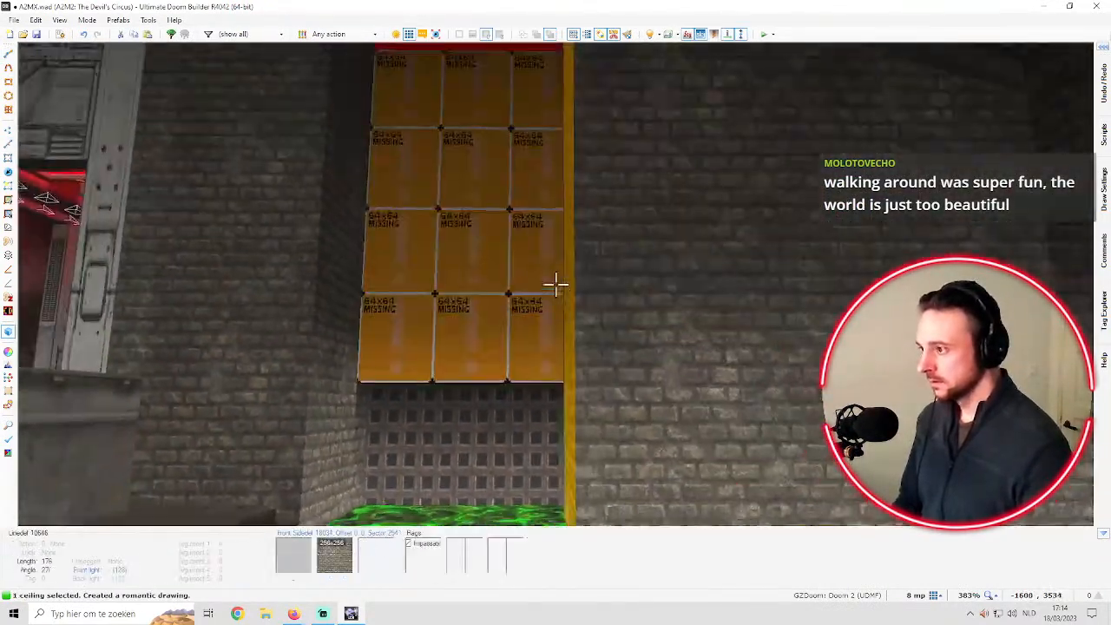
{"action": "scroll", "coordinate": [556, 284], "scroll_direction": "down", "scroll_amount": 5}
{"action": "scroll", "coordinate": [555, 285], "scroll_direction": "down", "scroll_amount": 1}
{"action": "key", "text": "c"}
{"action": "key", "text": "w"}
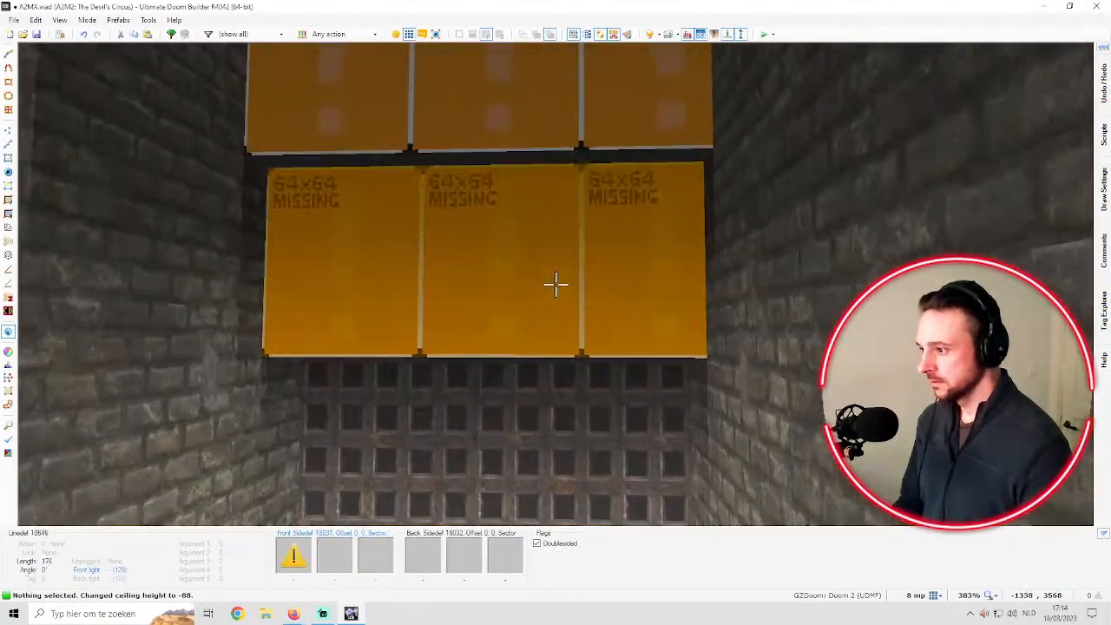
{"action": "key", "text": "s"}
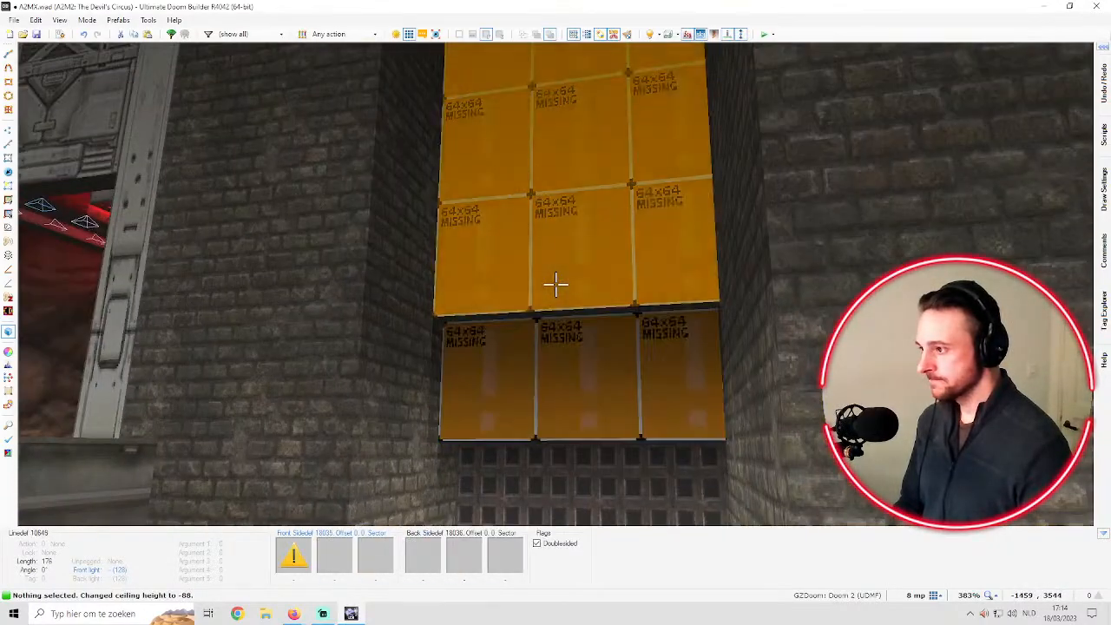
{"action": "key", "text": "w"}
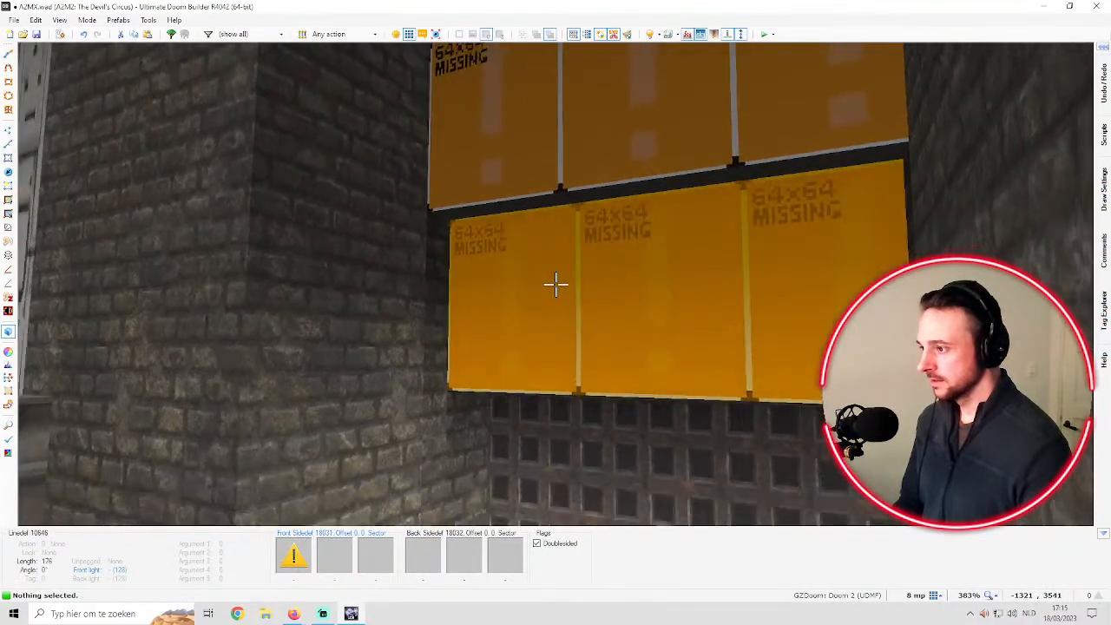
Move the strip sector's western linedef farther west in the 2D map to widen the stepped ceiling section
{"action": "key", "text": "q"}
{"action": "scroll", "coordinate": [569, 257], "scroll_direction": "up", "scroll_amount": 3}
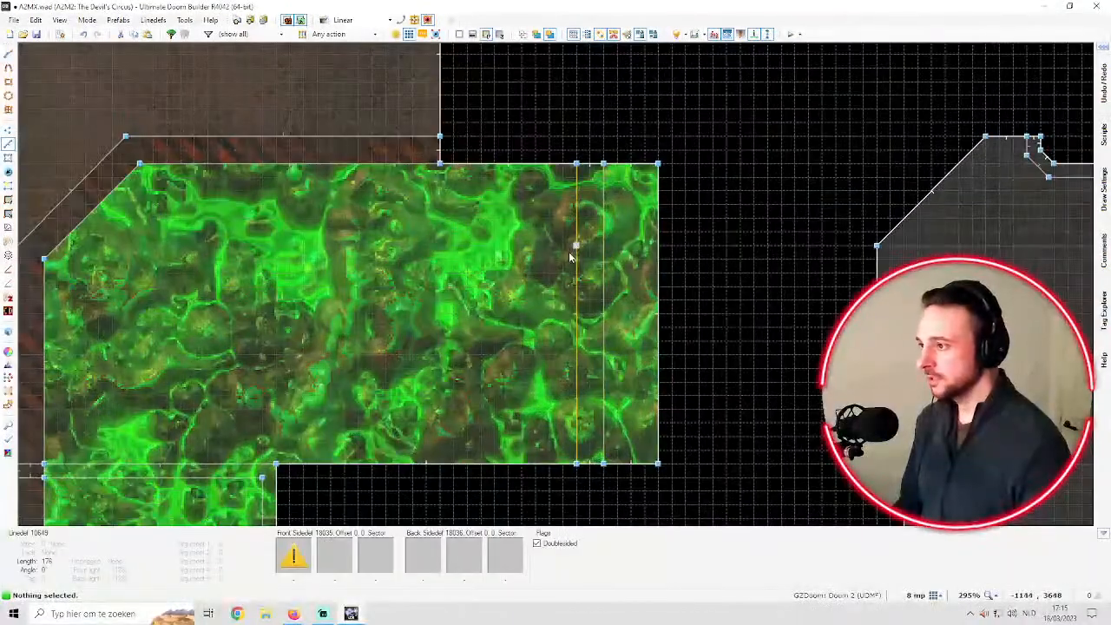
{"action": "left_click_drag", "start_coordinate": [572, 257], "coordinate": [494, 255]}
Examine the widened stepped ceiling and the grate opening in 3D from near the wall and across the slime pool
{"action": "key", "text": "q"}
{"action": "key", "text": "w"}
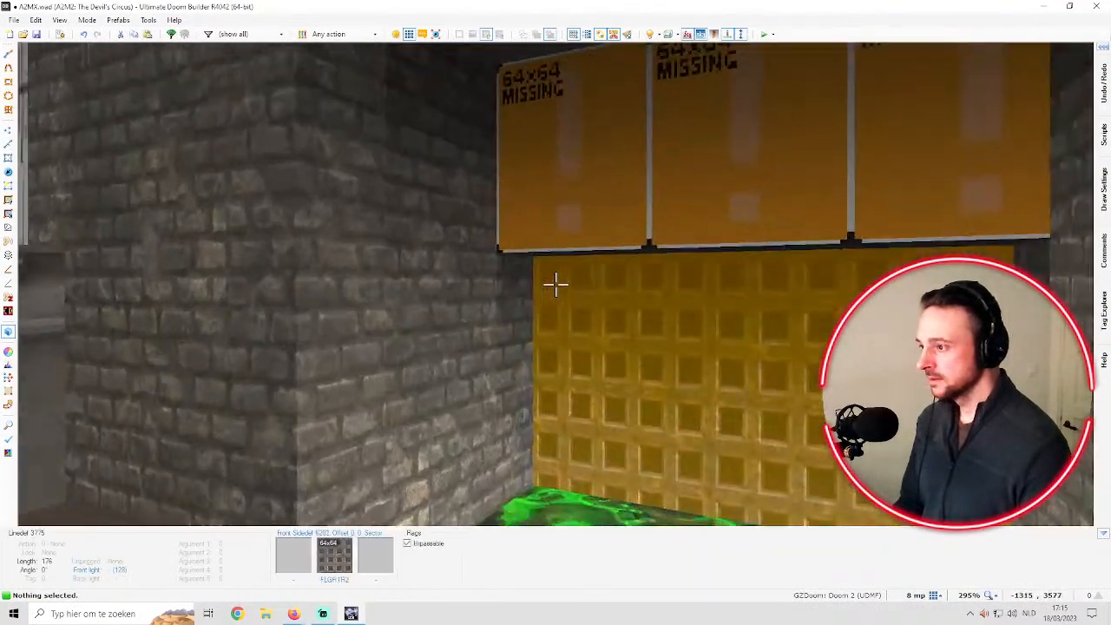
{"action": "key", "text": "s"}
{"action": "key", "text": "w"}
{"action": "key", "text": "s"}
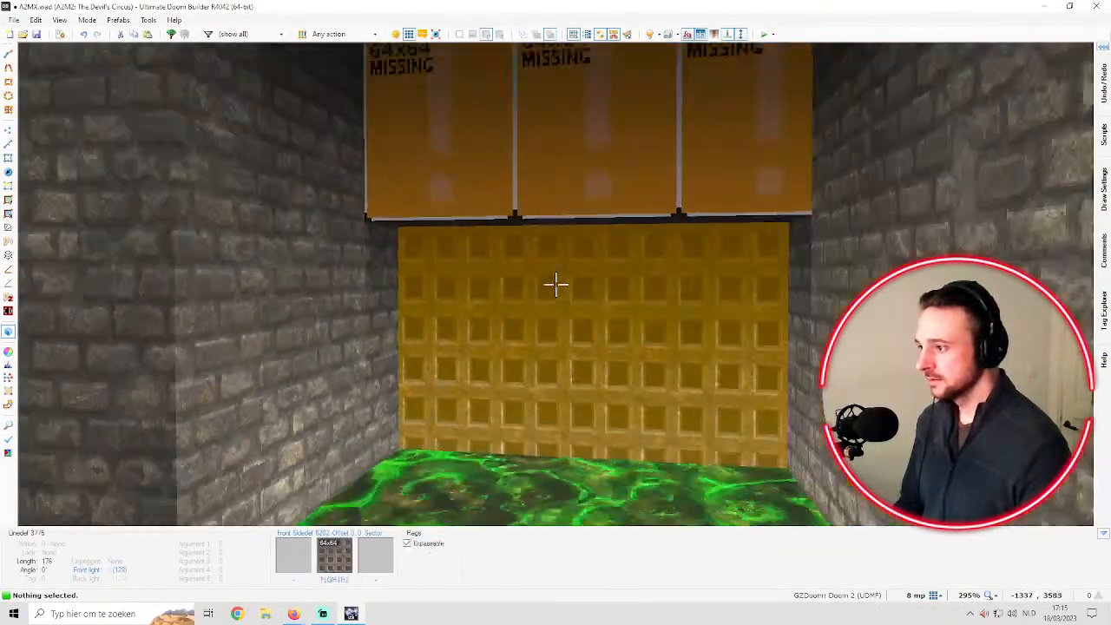
{"action": "key", "text": "s"}
{"action": "key", "text": "w"}
{"action": "key", "text": "s"}
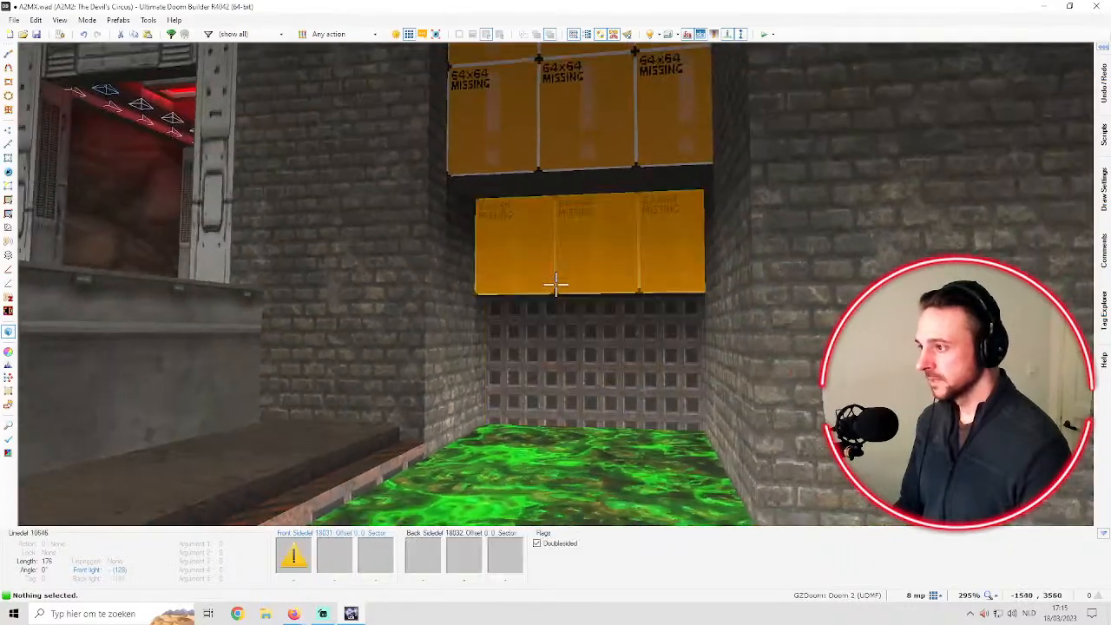
{"action": "key", "text": "w"}
Draw an 80 by 32 rectangle in the northeastern corner of the extended slime pool in the 2D map
{"action": "key", "text": "q"}
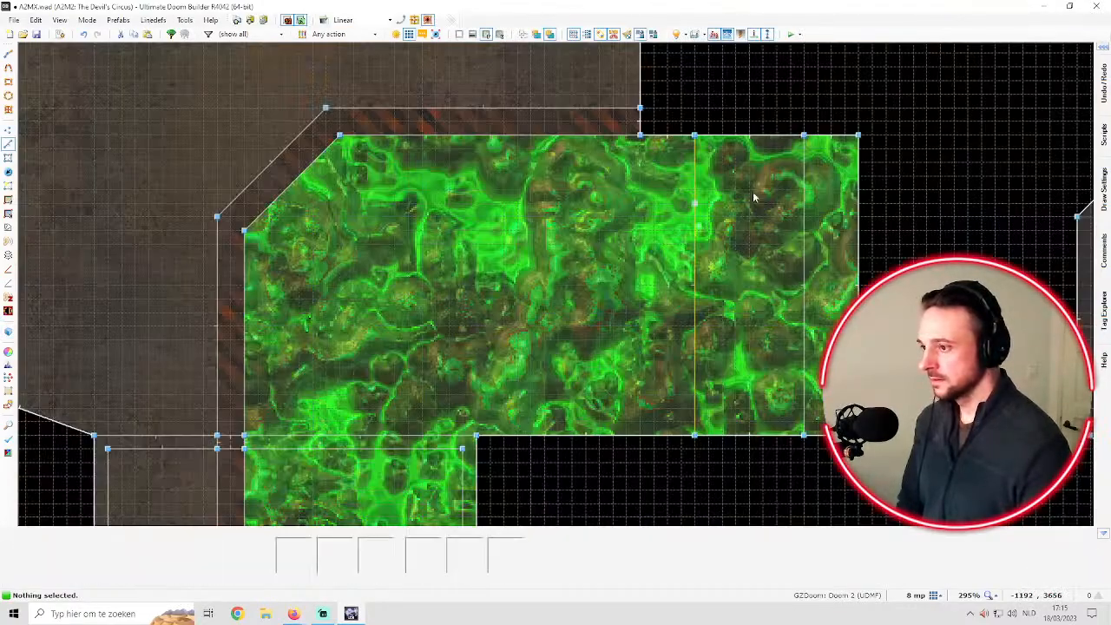
{"action": "scroll", "coordinate": [691, 213], "scroll_direction": "up", "scroll_amount": 3}
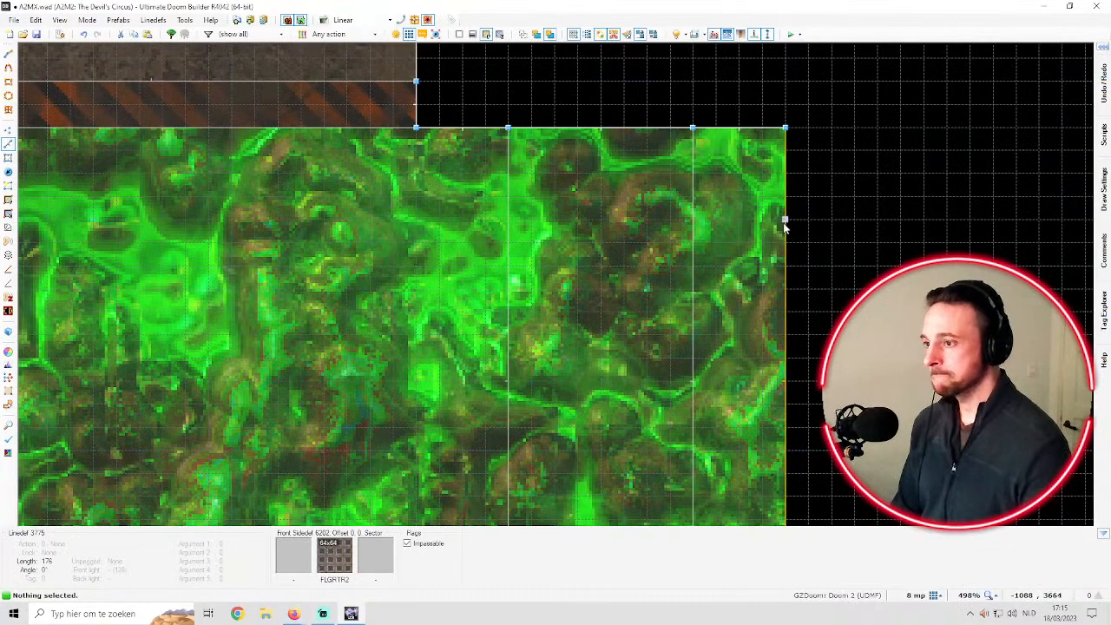
{"action": "key", "text": "space"}
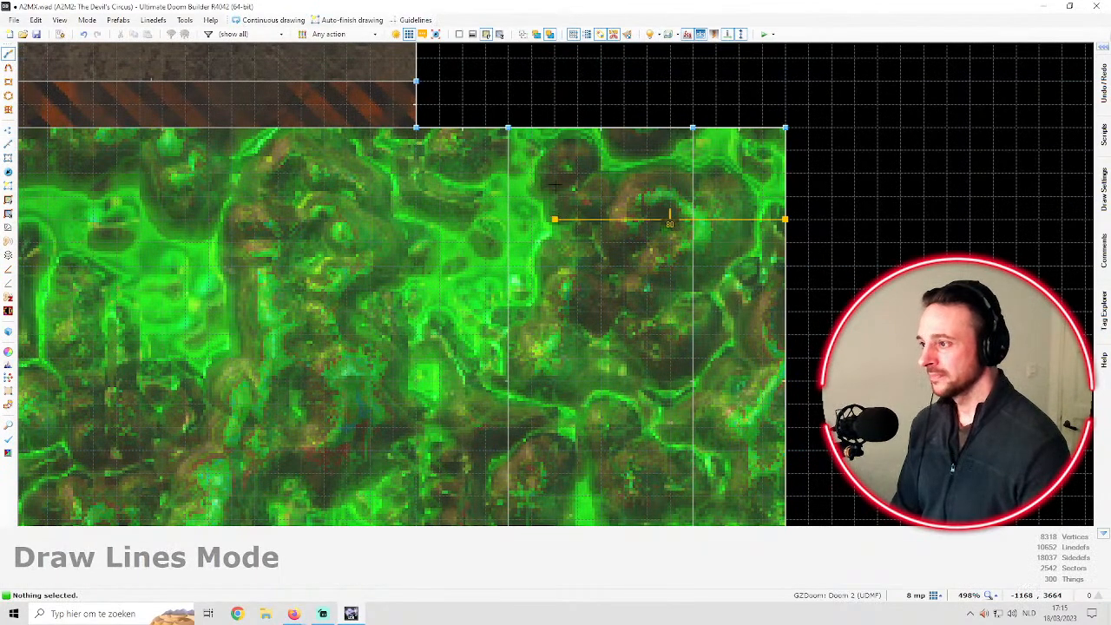
{"action": "left_click", "coordinate": [554, 129]}
Delete the small sector at the pool's far northeastern corner, beside the grate wall, to leave solid space there
{"action": "key", "text": "q"}
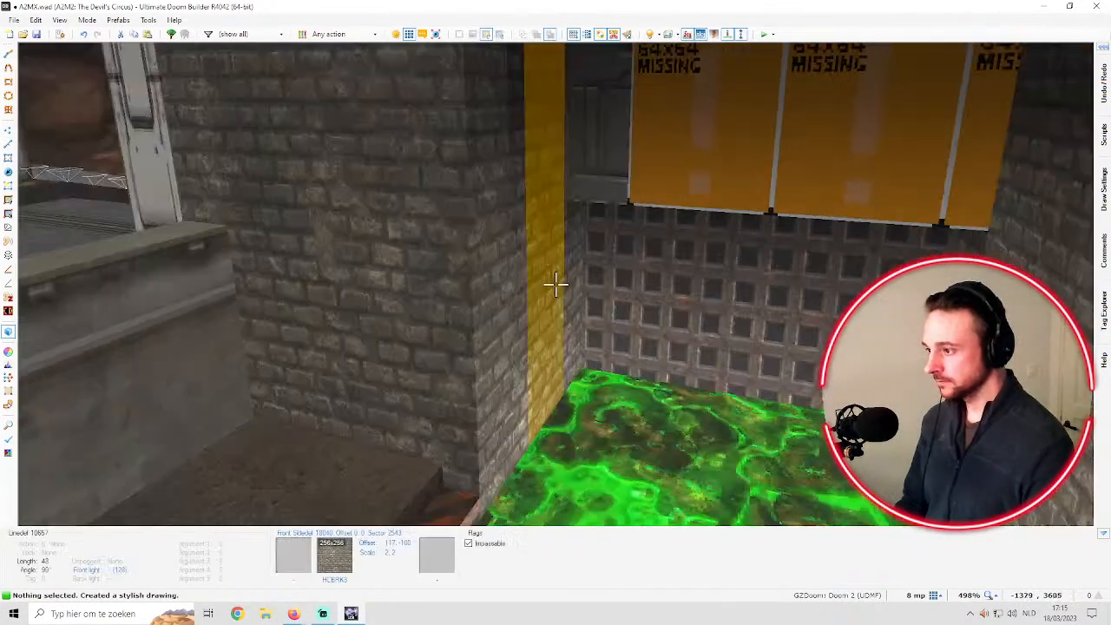
{"action": "key", "text": "w"}
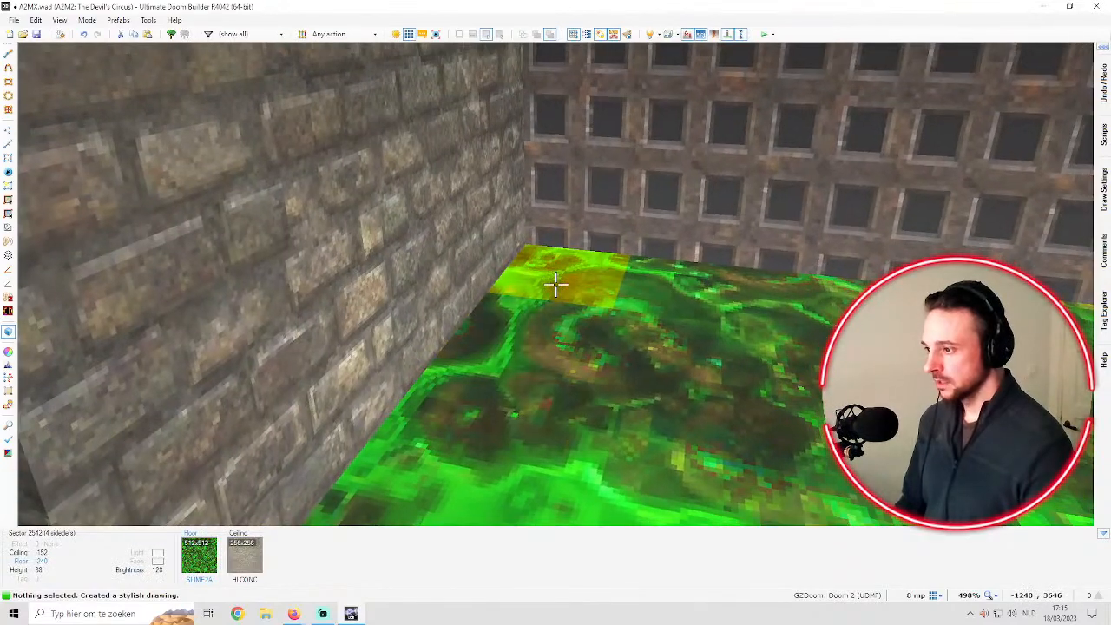
{"action": "key", "text": "q"}
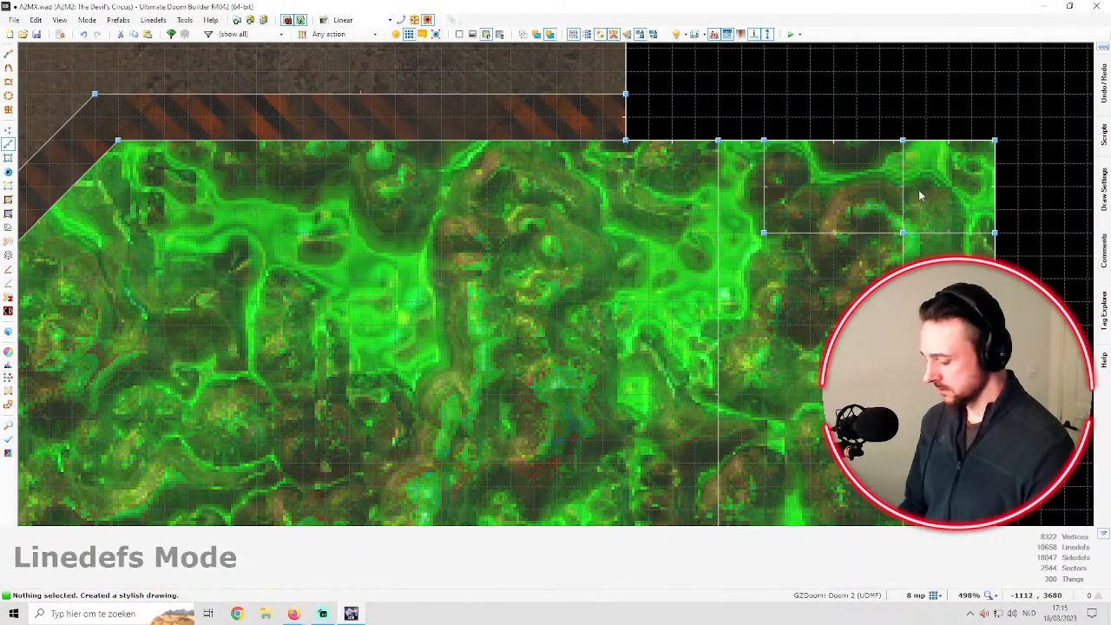
{"action": "key", "text": "s"}
{"action": "key", "text": "Delete"}
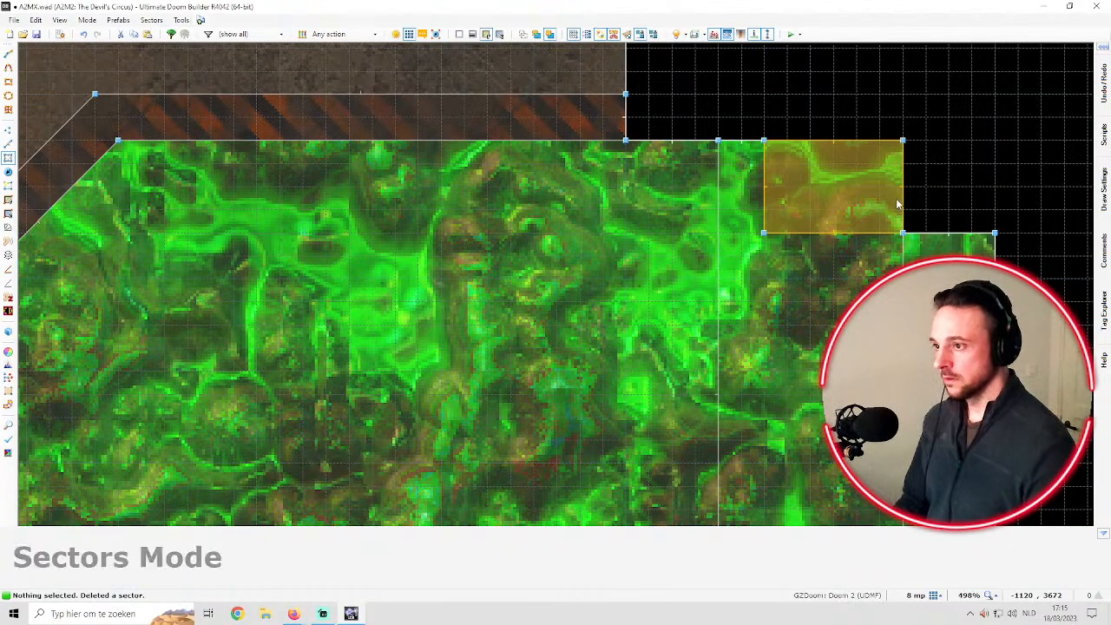
Remove the texture from the narrow west-facing wall beside the grate opening in the 3D view
{"action": "key", "text": "q"}
{"action": "key", "text": "w"}
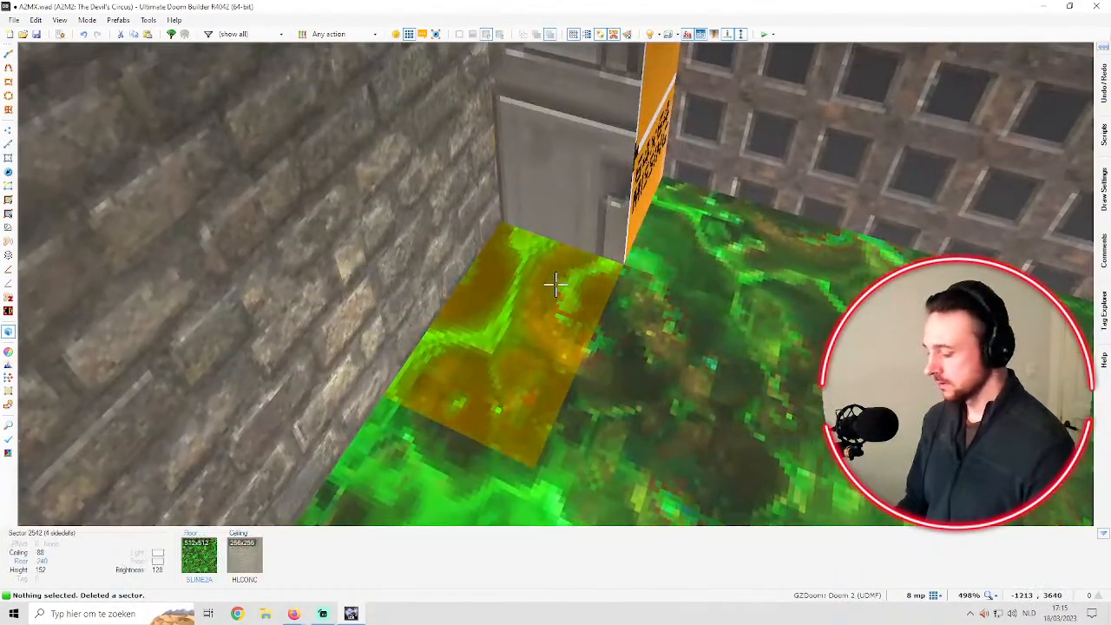
{"action": "key", "text": "Delete"}
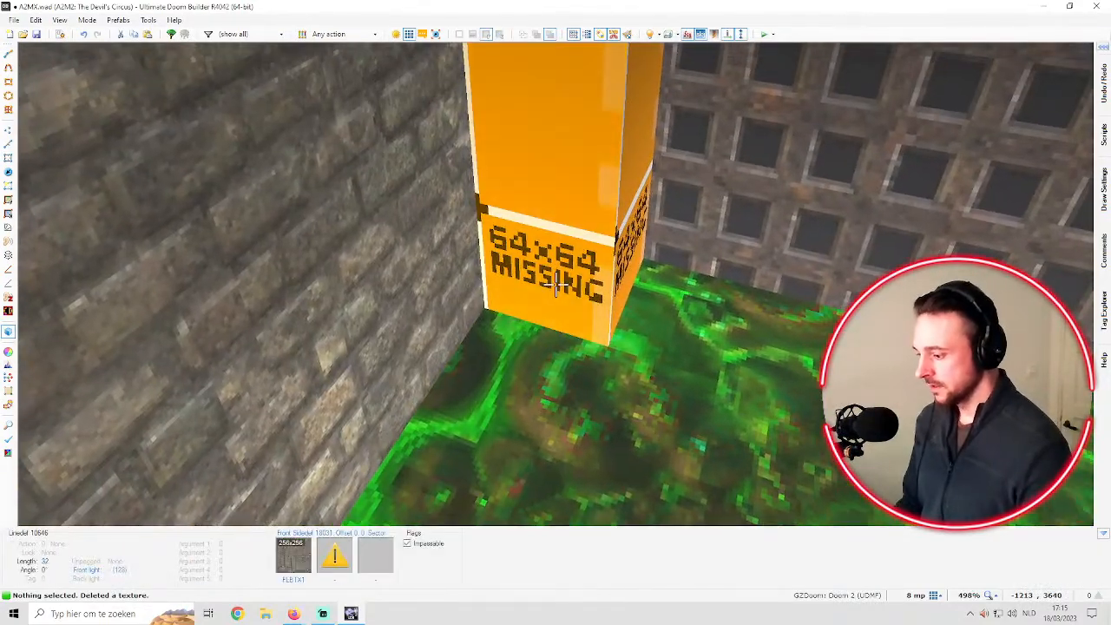
Examine the new corner pillar, stepped ceiling and surrounding brick walls in 3D from across the slime pool
{"action": "key", "text": "s"}
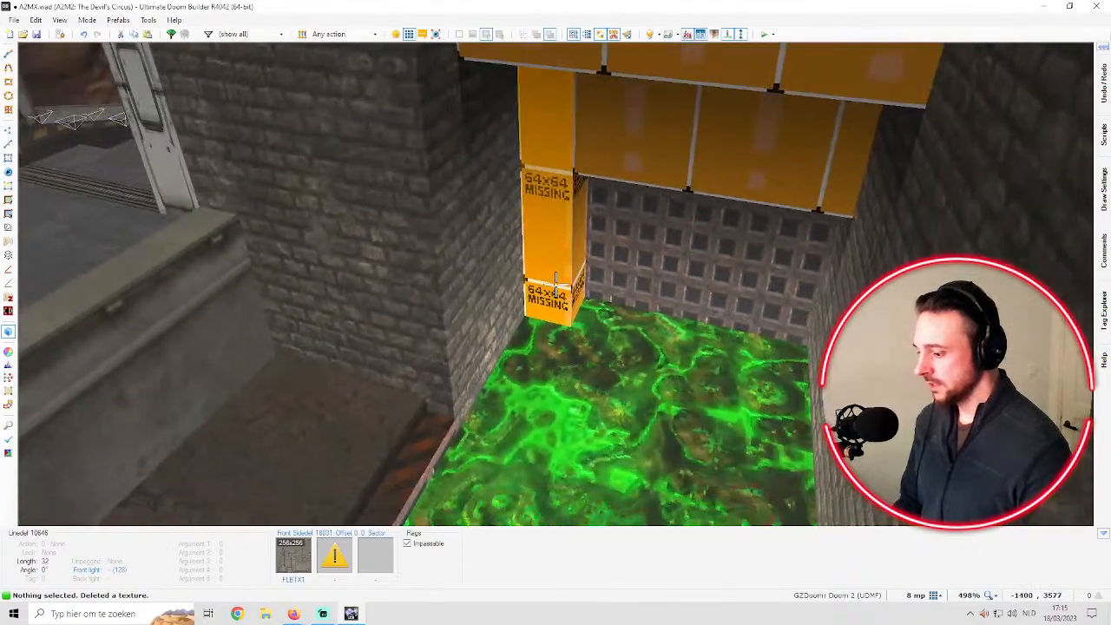
{"action": "key", "text": "w"}
{"action": "key", "text": "s"}
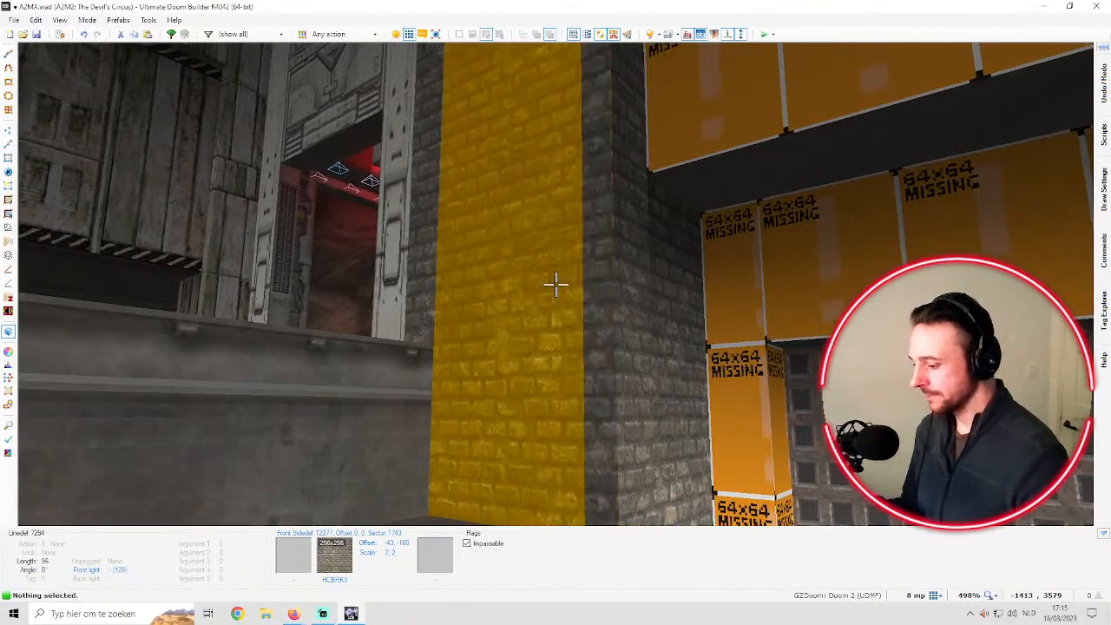
{"action": "key", "text": "e"}
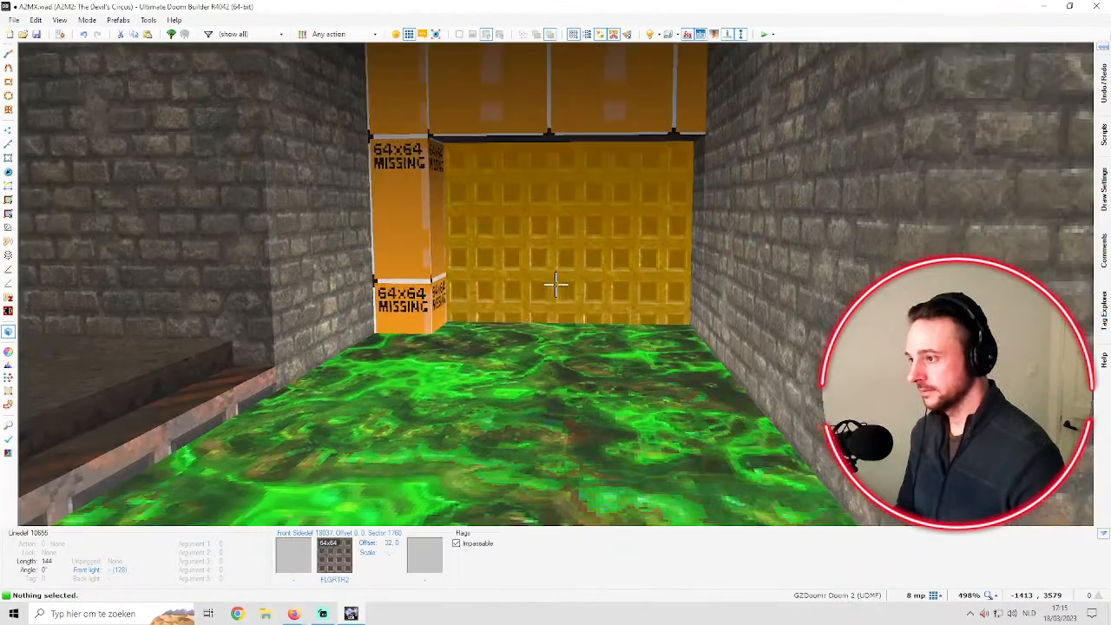
{"action": "key", "text": "d"}
{"action": "key", "text": "e"}
{"action": "key", "text": "d"}
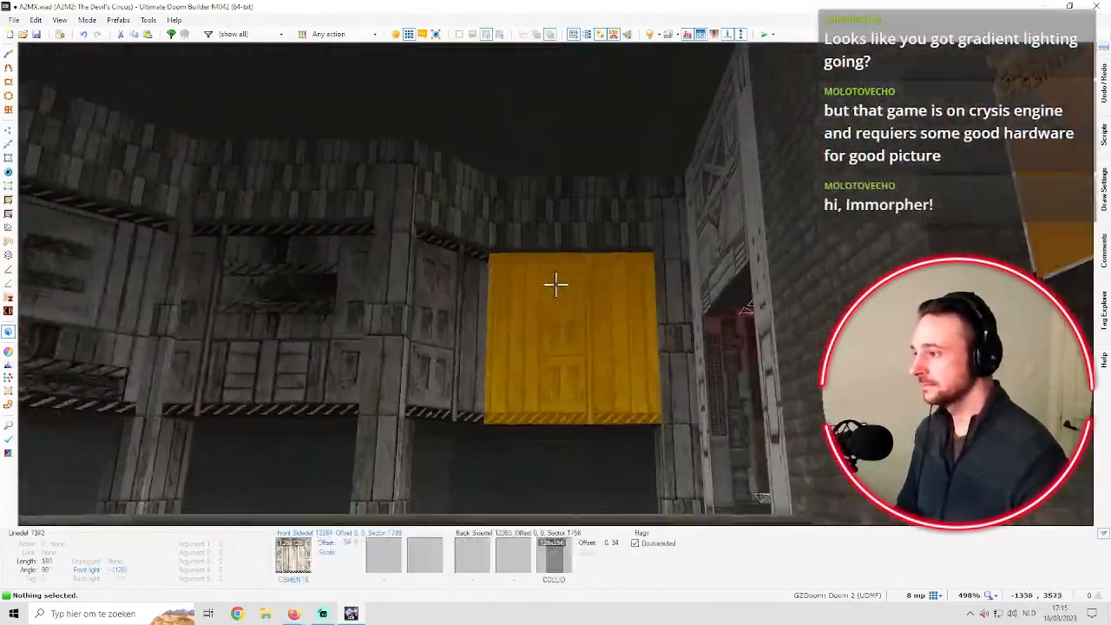
{"action": "key", "text": "e"}
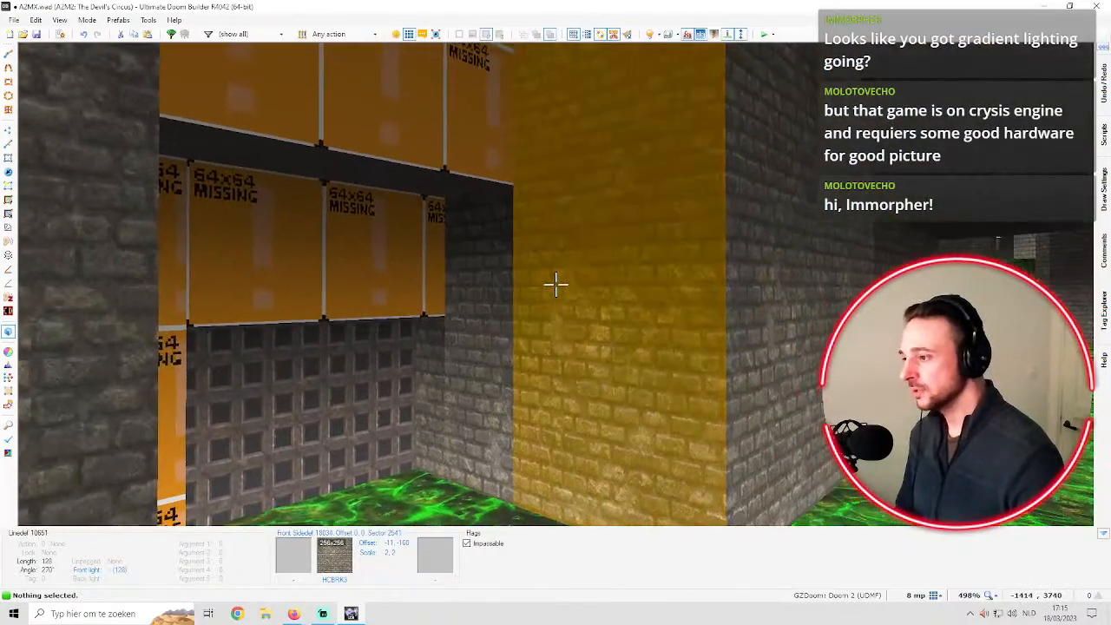
Try a ceiling height of -80 for the low sector before the grate and auto-align the adjoining brick wall textures on both axes
{"action": "key", "text": "d"}
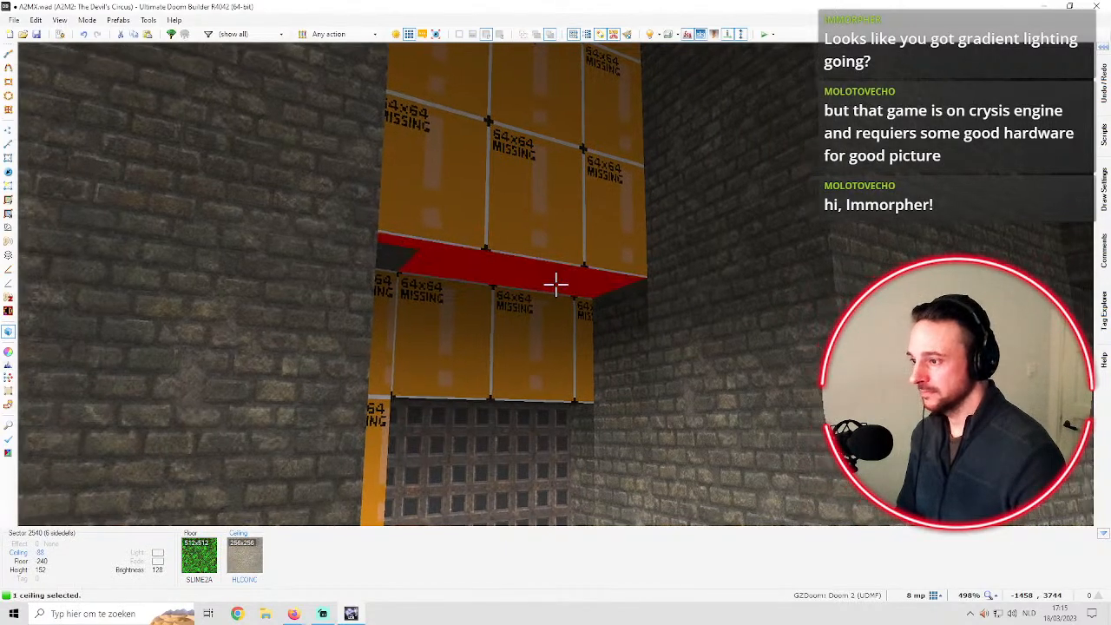
{"action": "left_click", "coordinate": [555, 283]}
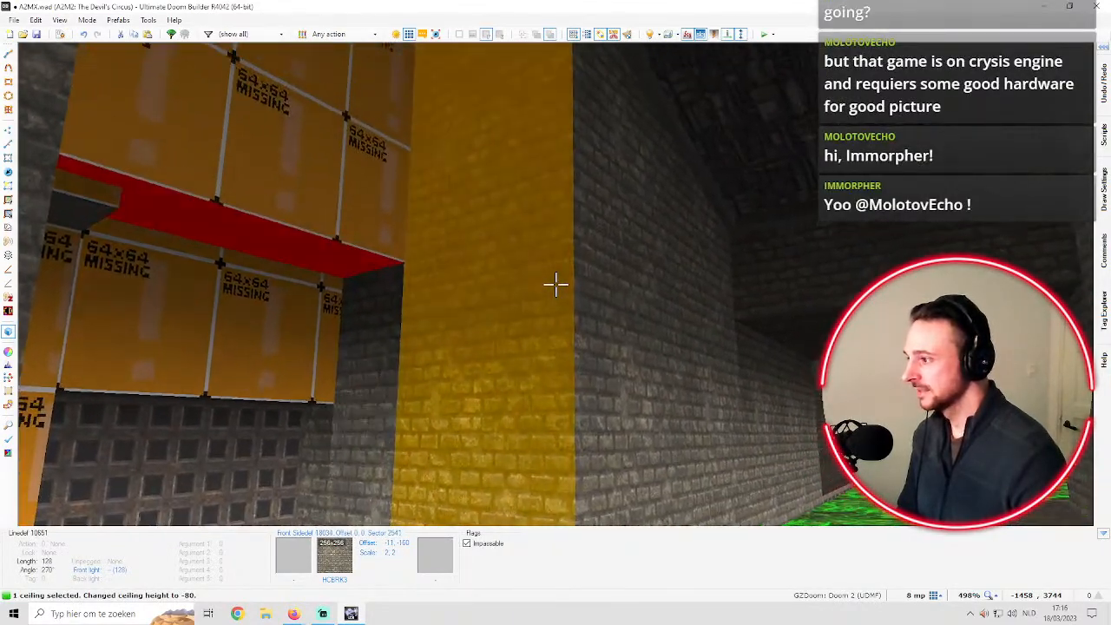
{"action": "key", "text": "c"}
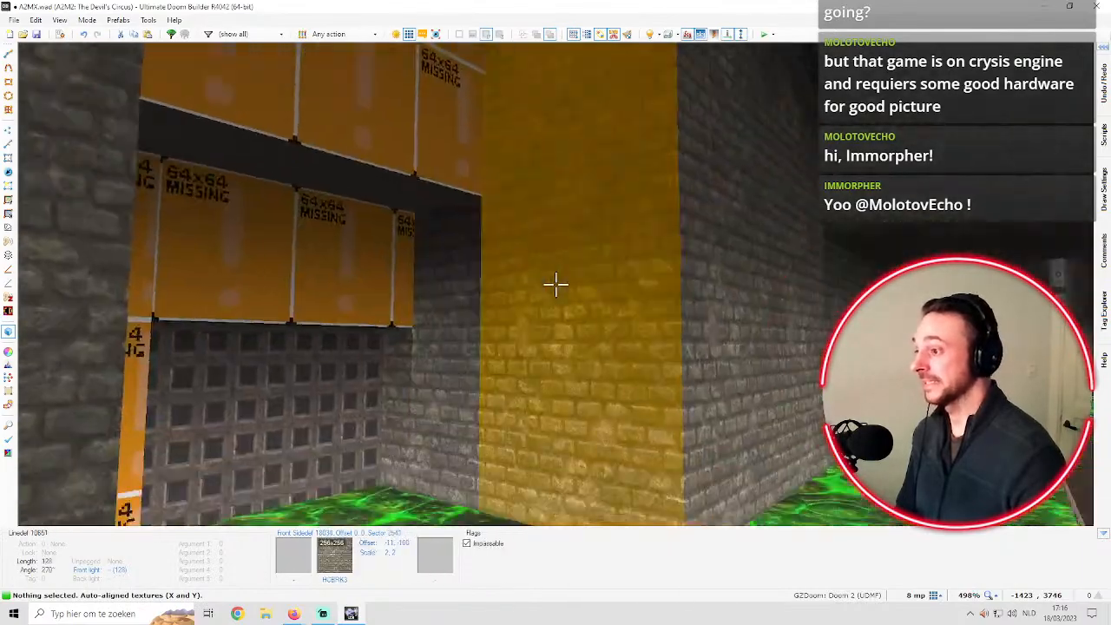
{"action": "key", "text": "f"}
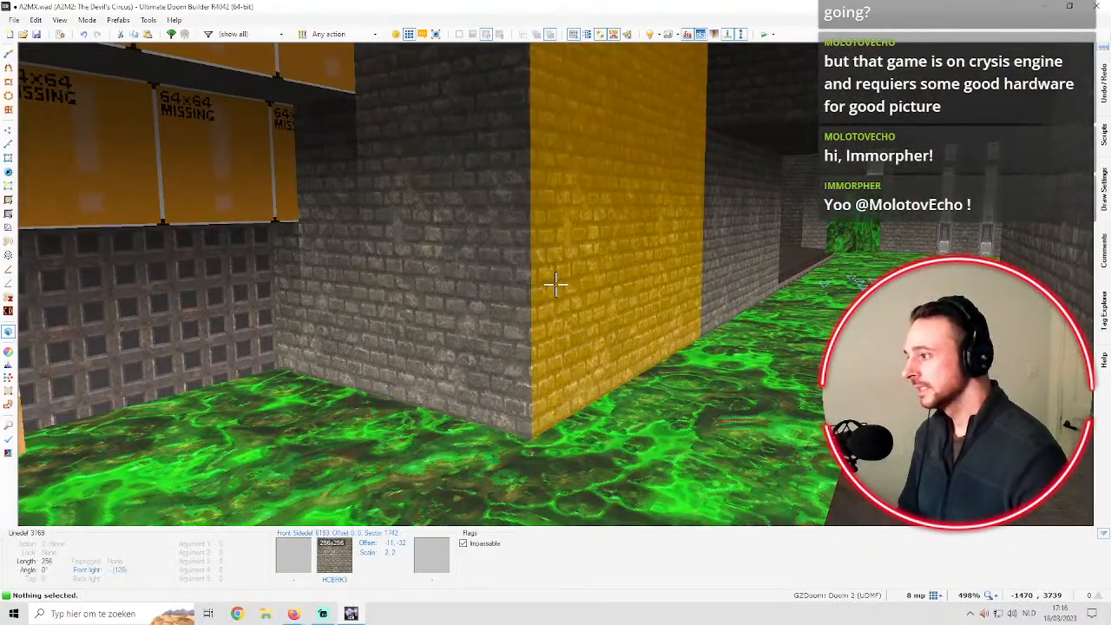
Examine the brick walls, untextured pillar and stepped ceiling around the grate opening in 3D from both sides
{"action": "key", "text": "f"}
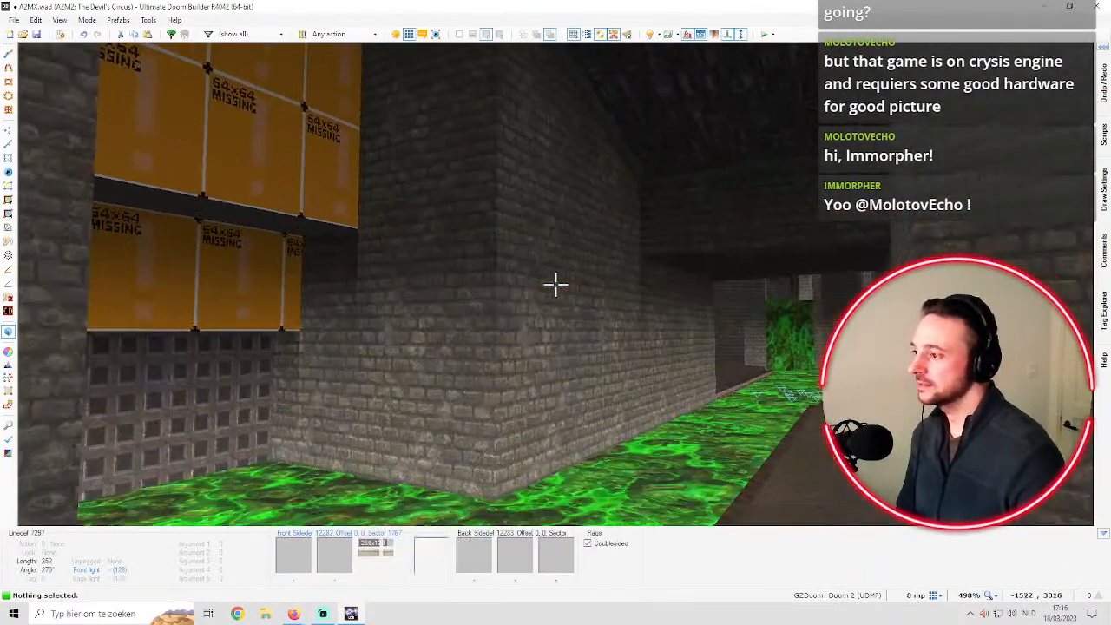
{"action": "key", "text": "d"}
{"action": "key", "text": "f"}
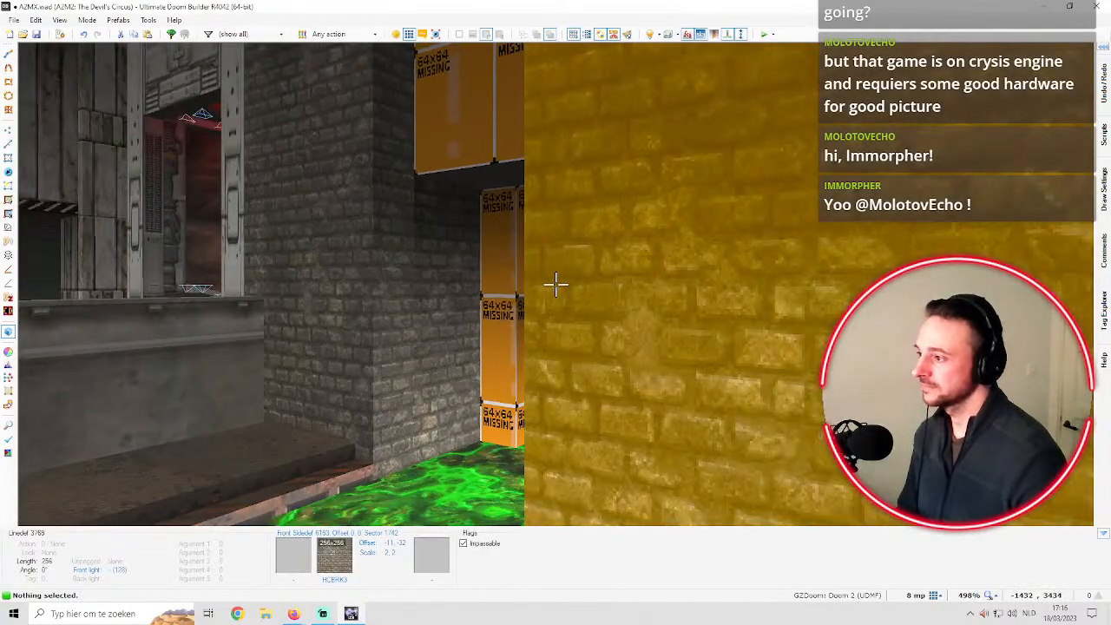
{"action": "key", "text": "e"}
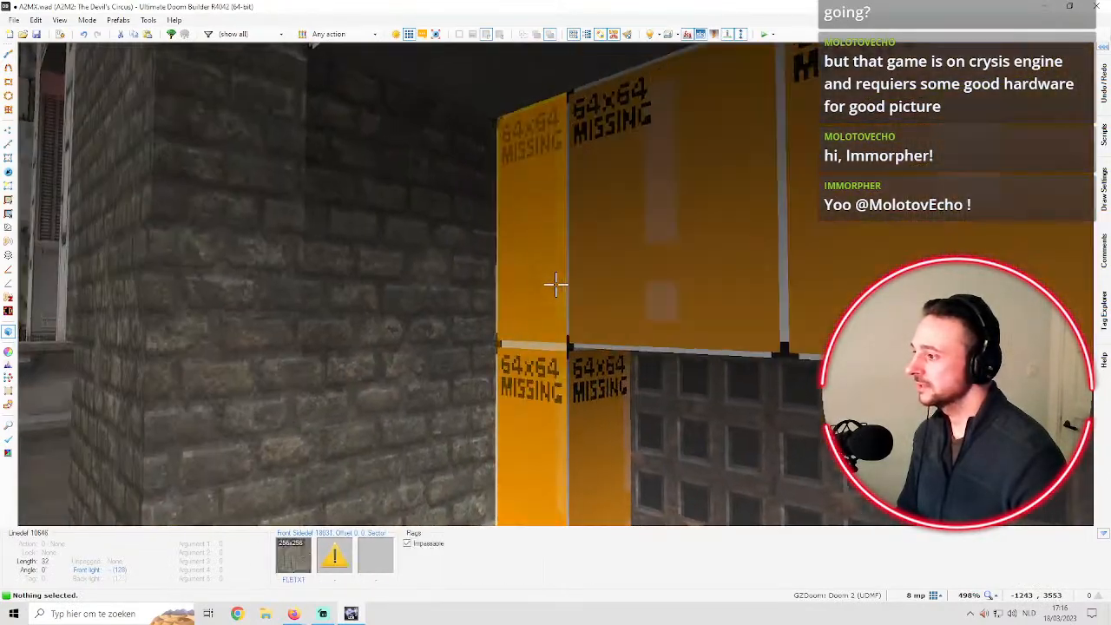
{"action": "key", "text": "d"}
{"action": "key", "text": "e"}
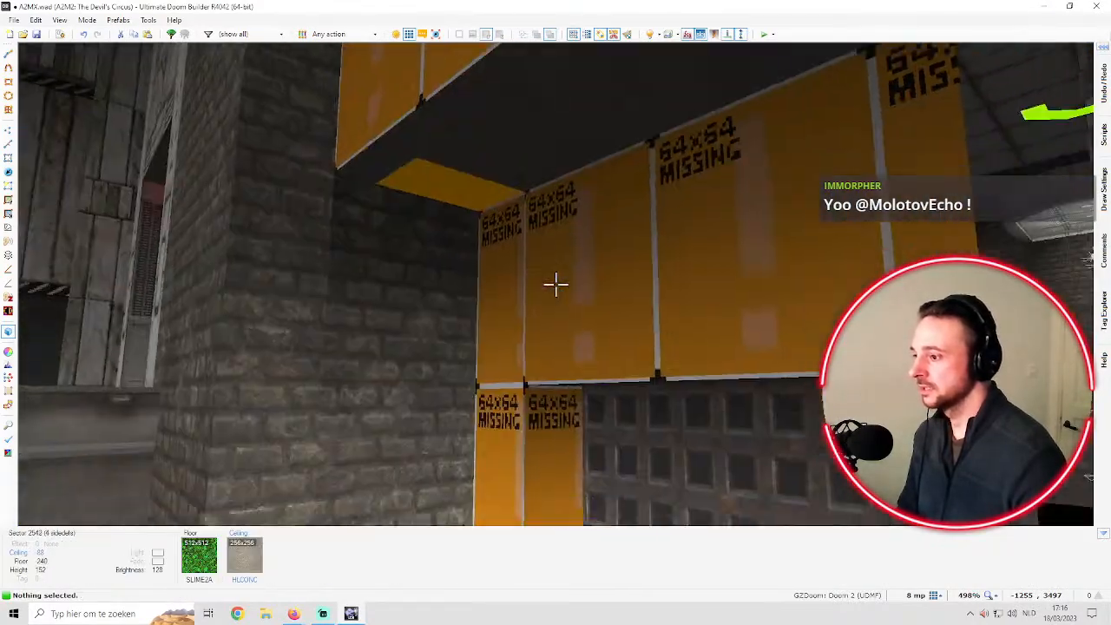
{"action": "key", "text": "e"}
{"action": "key", "text": "f"}
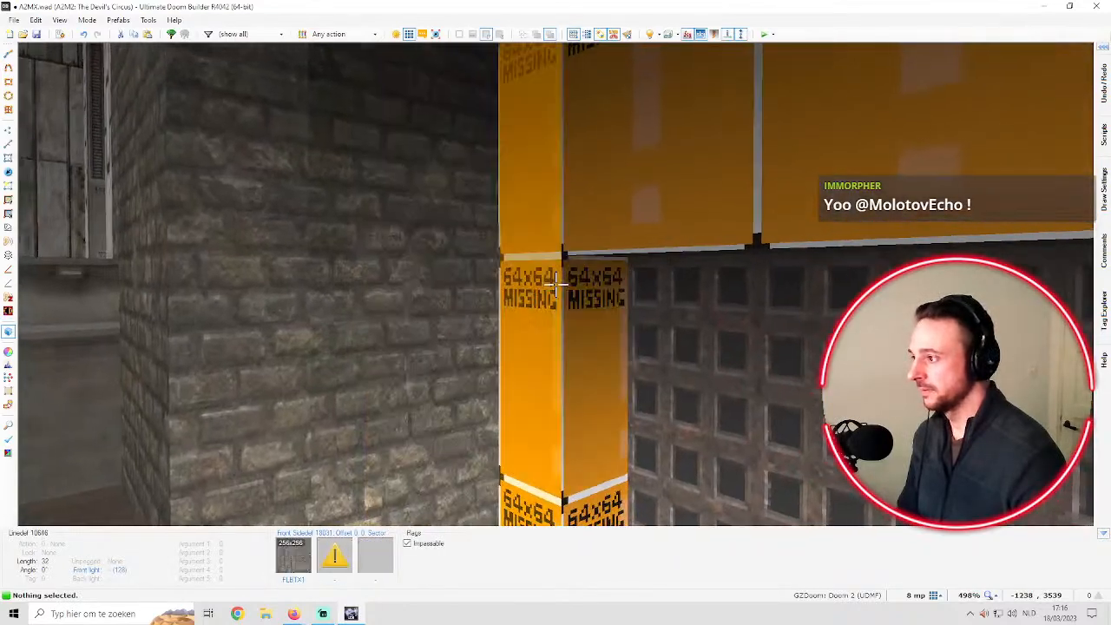
{"action": "key", "text": "d"}
{"action": "key", "text": "e"}
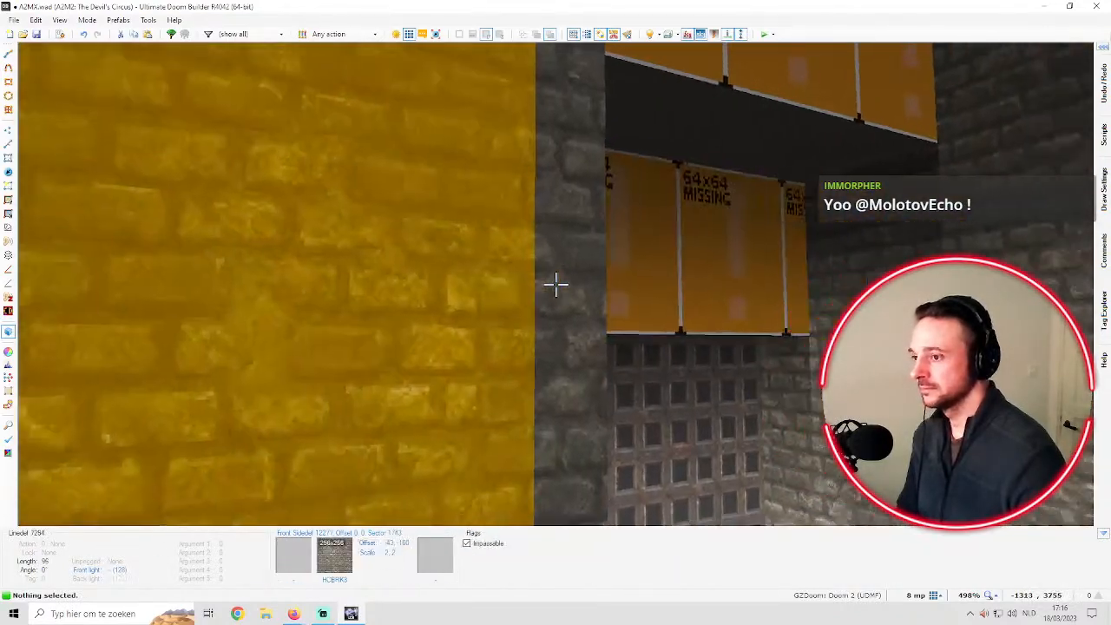
{"action": "key", "text": "d"}
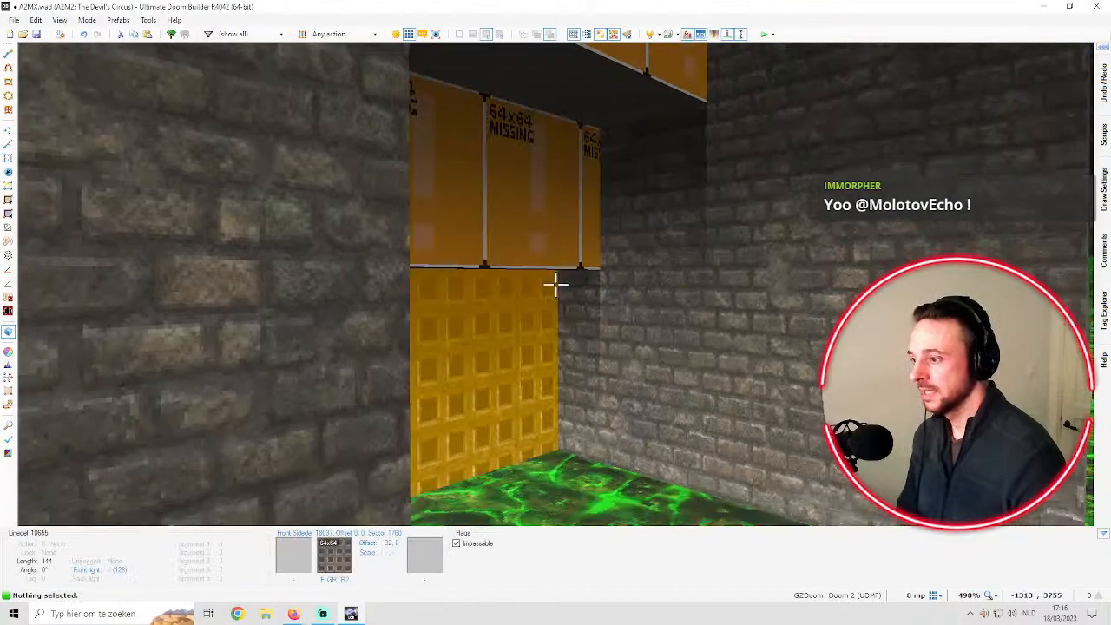
{"action": "key", "text": "f"}
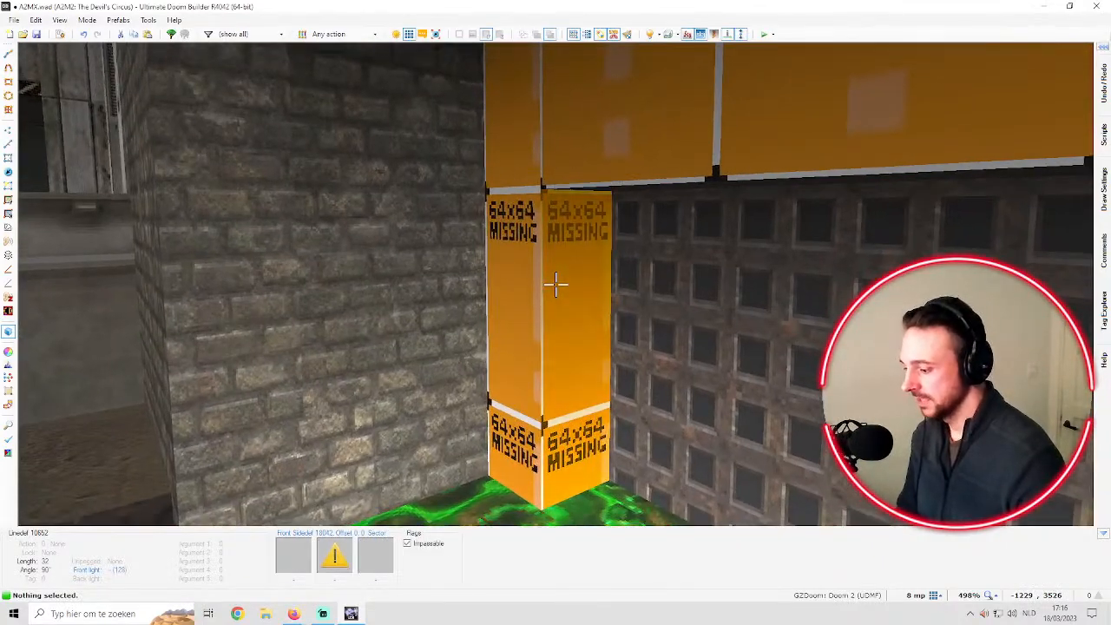
Try to open the properties of the sector with the low ceiling in front of the grate
{"action": "key", "text": "e"}
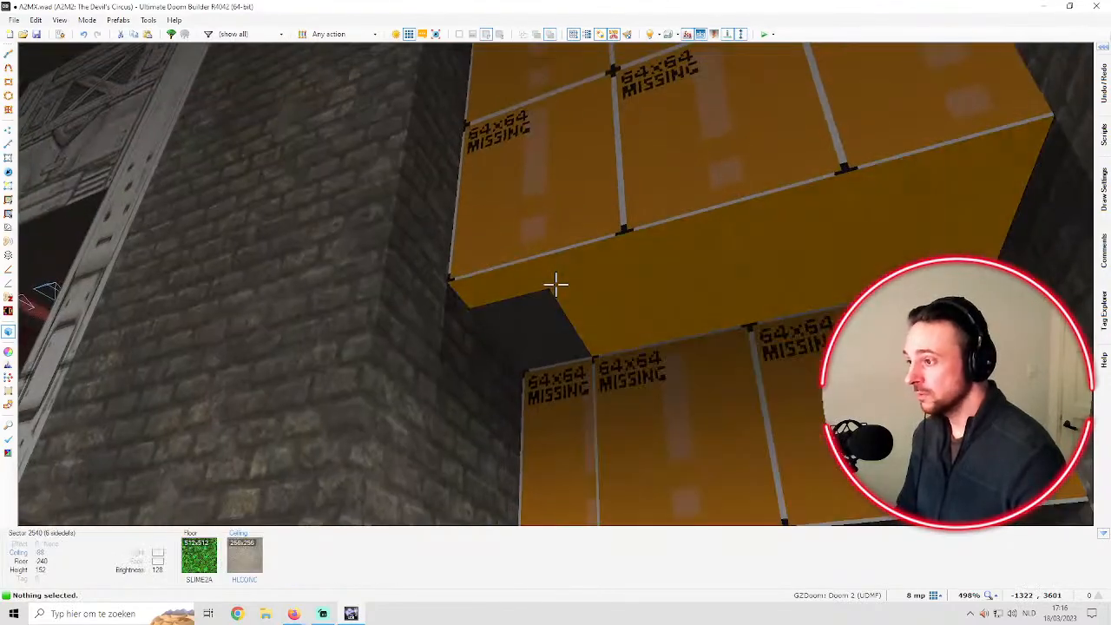
{"action": "right_click", "coordinate": [555, 286]}
{"action": "double_click", "coordinate": [501, 546]}
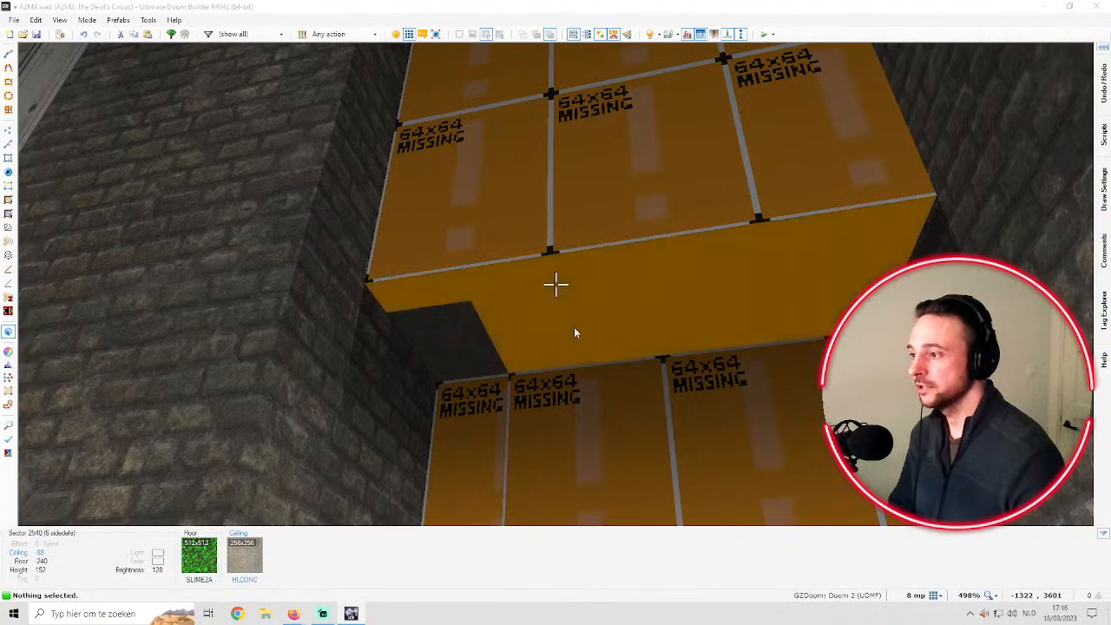
{"action": "left_click", "coordinate": [352, 613]}
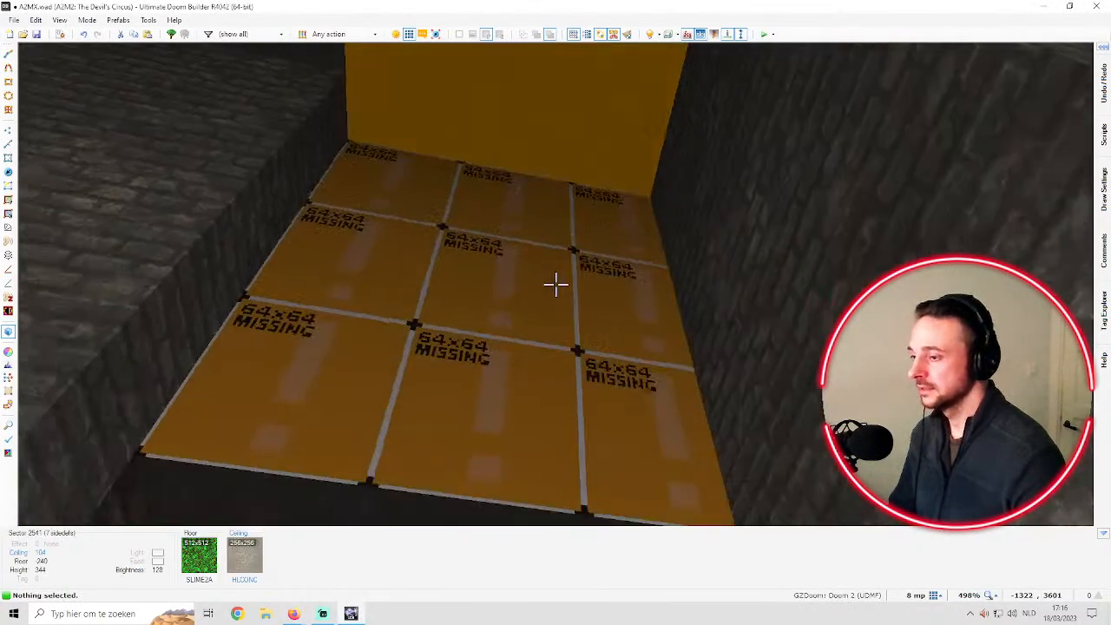
{"action": "key", "text": "q"}
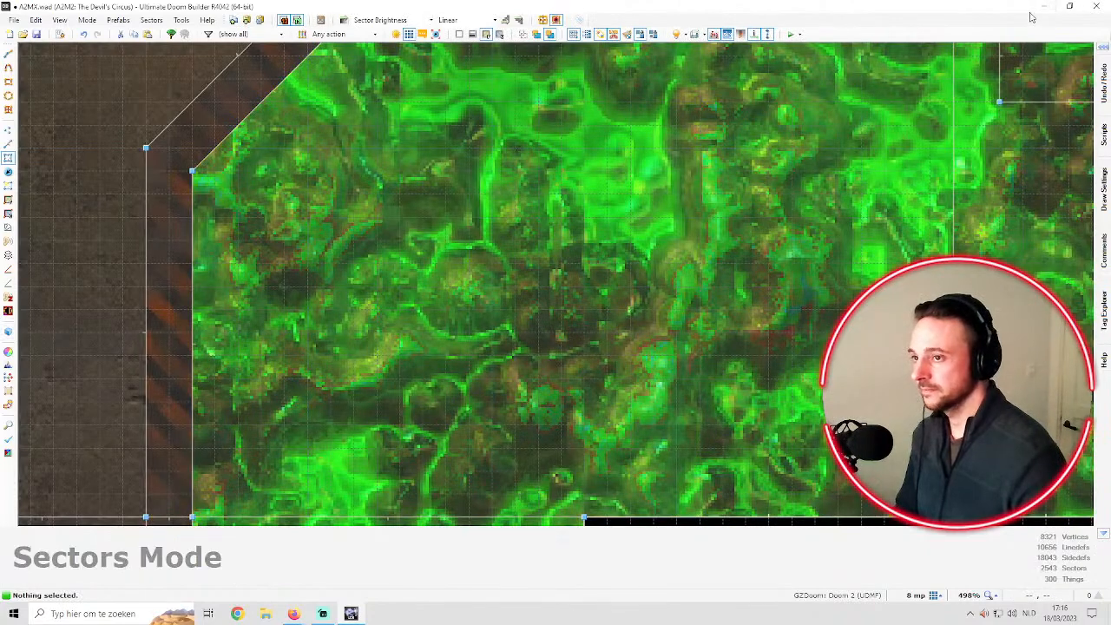
{"action": "key", "text": "q"}
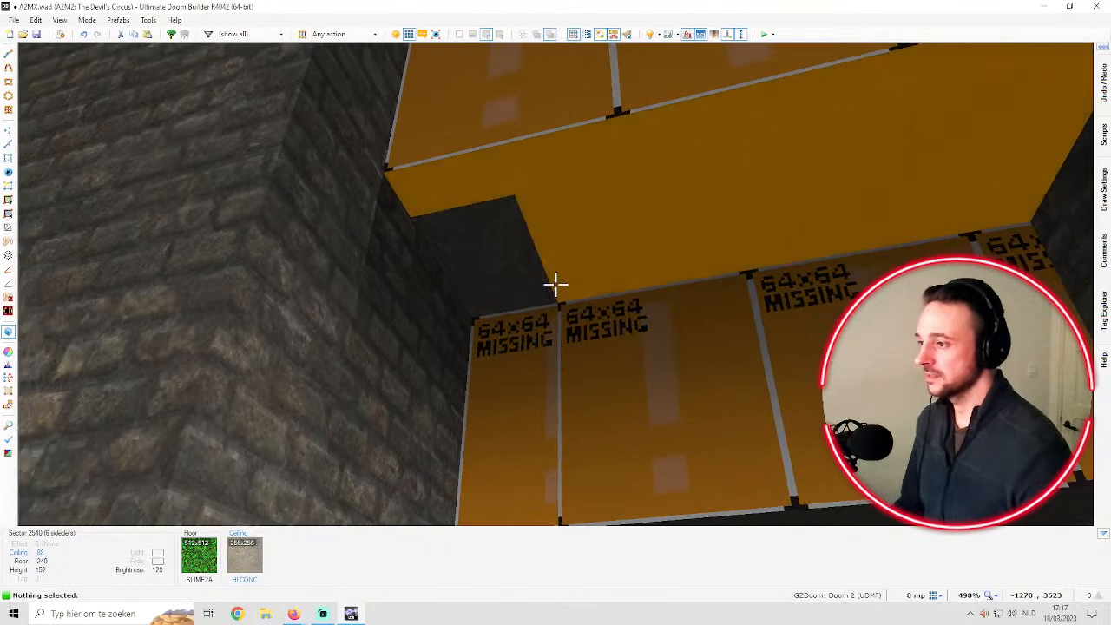
Switch to the Windows display settings and set the main screen's resolution to 3440 × 1440
{"action": "key", "text": "q"}
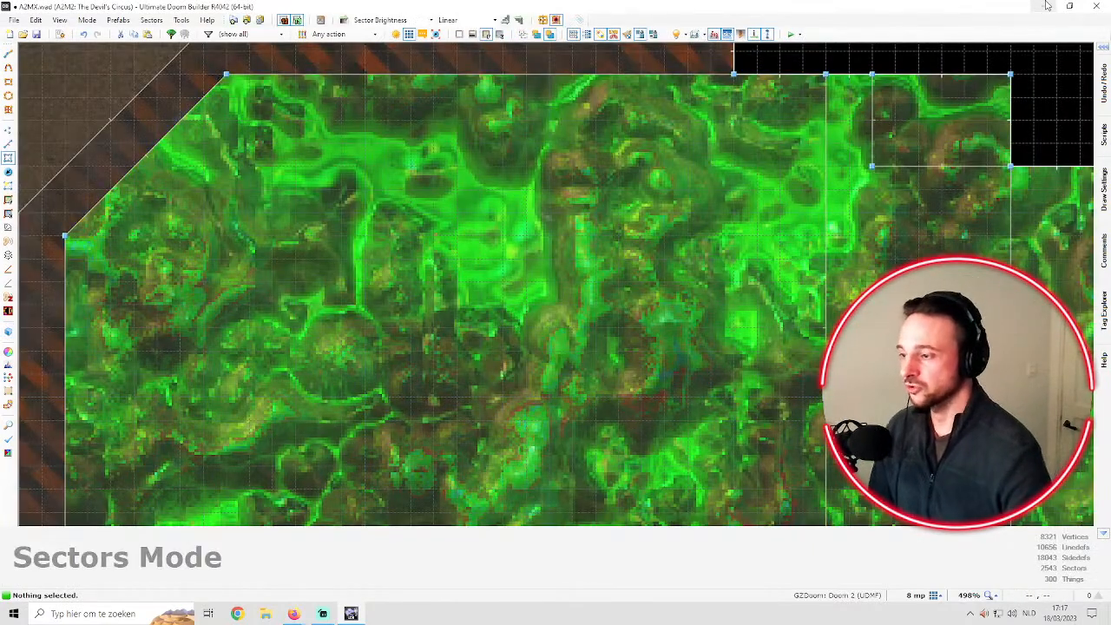
{"action": "left_click", "coordinate": [1047, 7]}
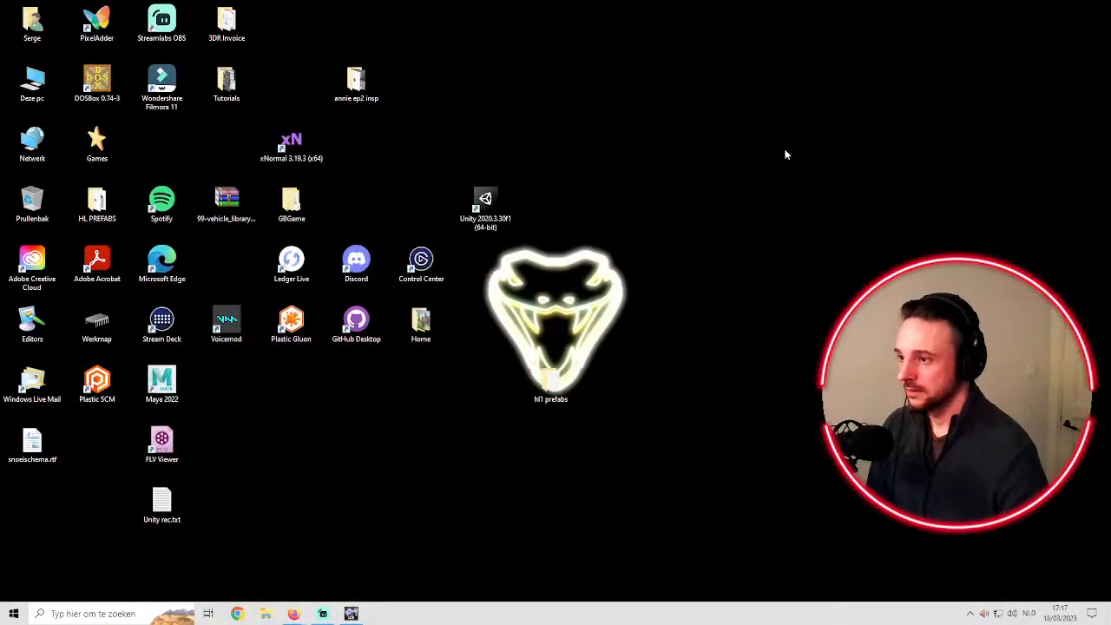
{"action": "right_click", "coordinate": [784, 154]}
{"action": "left_click", "coordinate": [820, 333]}
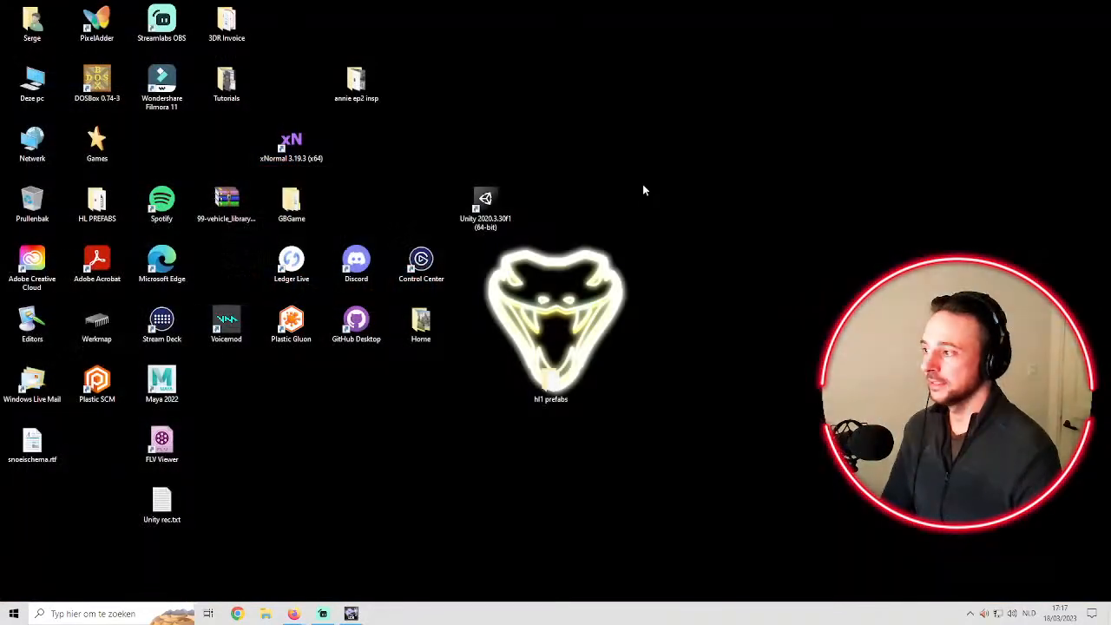
{"action": "right_click", "coordinate": [643, 189]}
{"action": "left_click", "coordinate": [706, 354]}
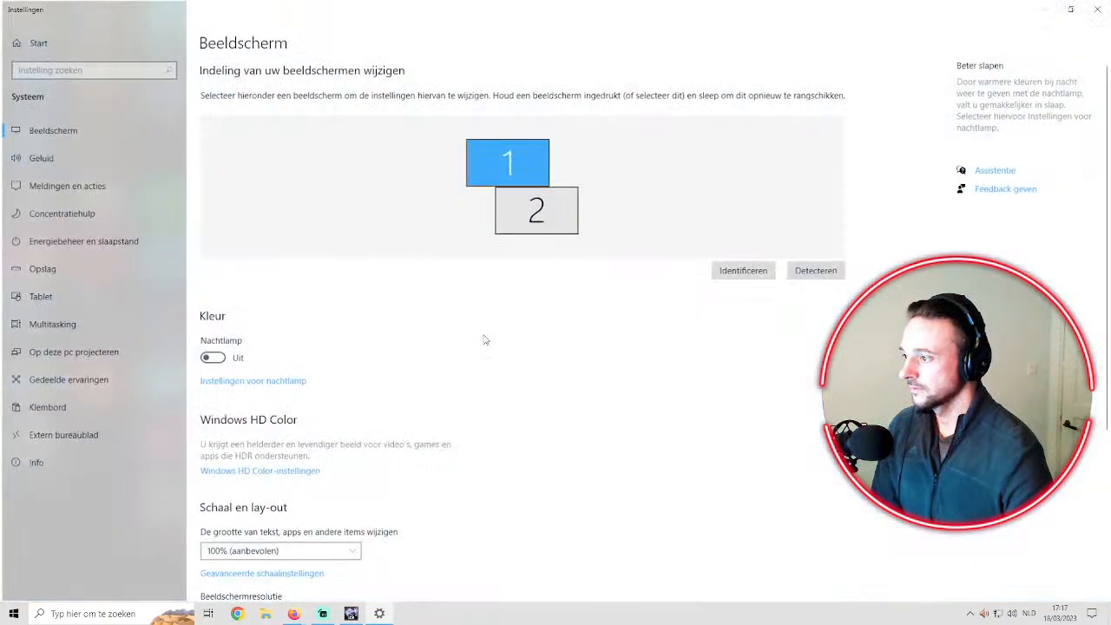
{"action": "scroll", "coordinate": [335, 416], "scroll_direction": "down", "scroll_amount": 5}
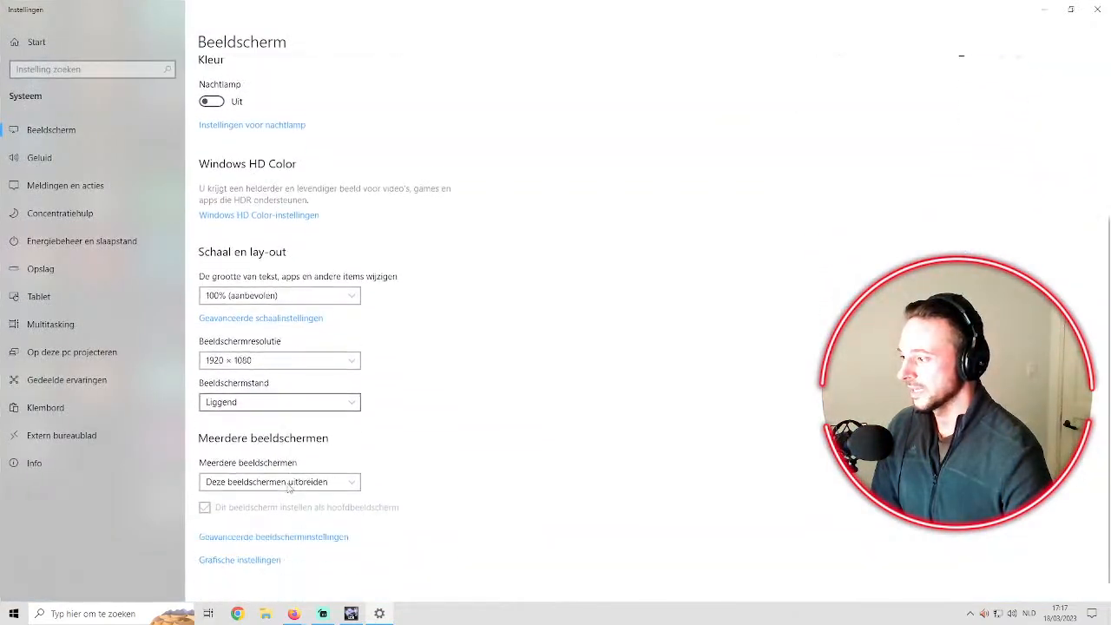
{"action": "left_click", "coordinate": [278, 349]}
{"action": "scroll", "coordinate": [282, 425], "scroll_direction": "down", "scroll_amount": 3}
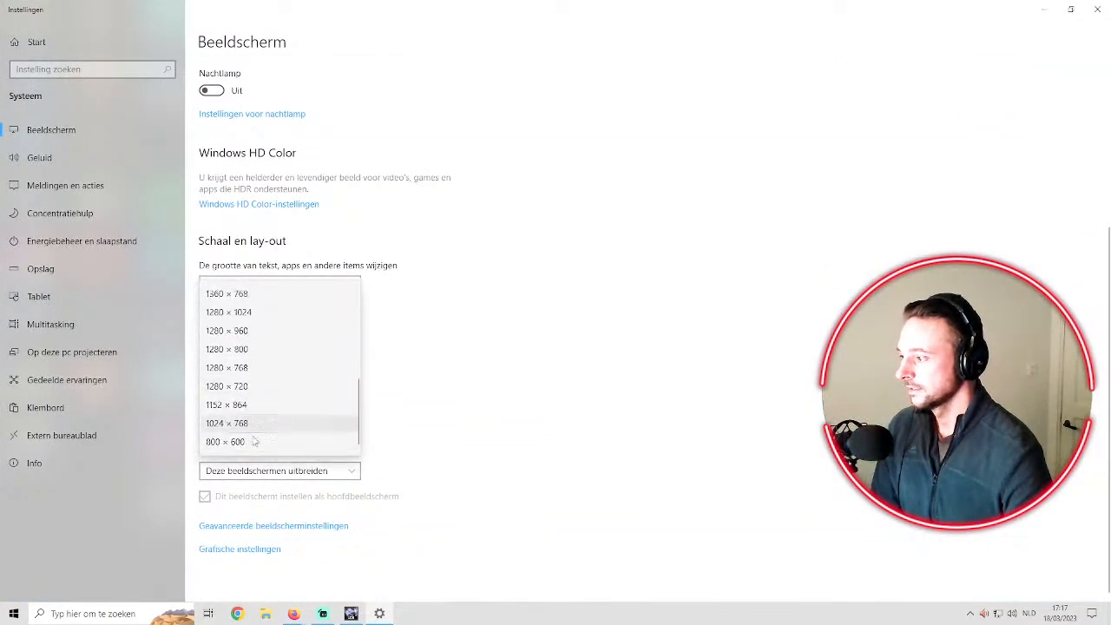
{"action": "scroll", "coordinate": [266, 418], "scroll_direction": "up", "scroll_amount": 3}
{"action": "left_click", "coordinate": [251, 296]}
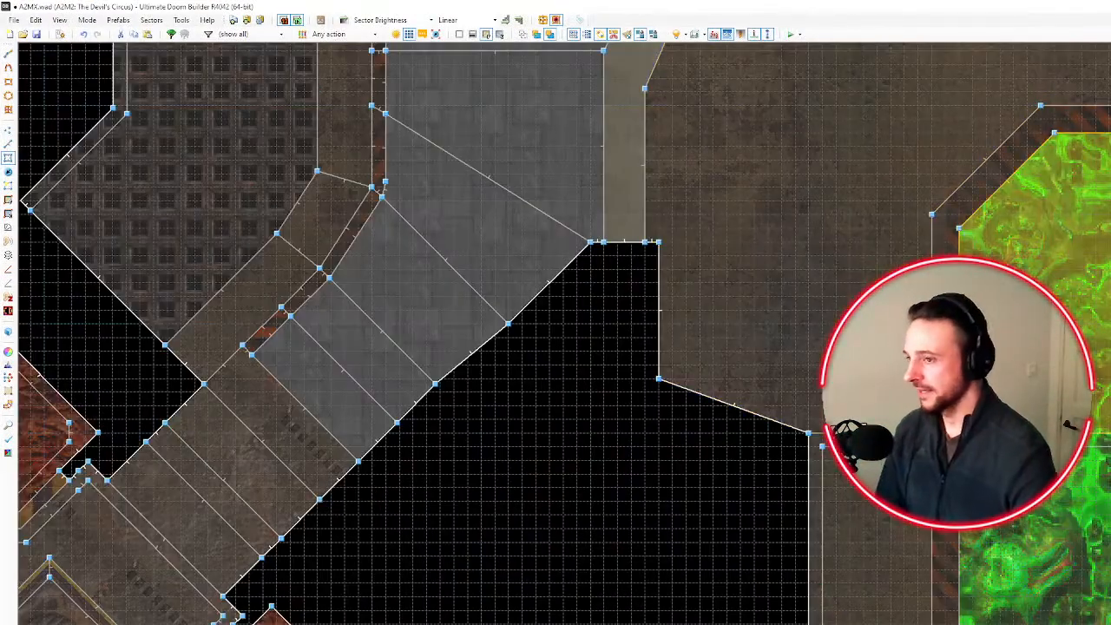
Open the sector's properties in the 3D view, move the Edit Sector dialog into the visible screen area and accept it
{"action": "key", "text": "q"}
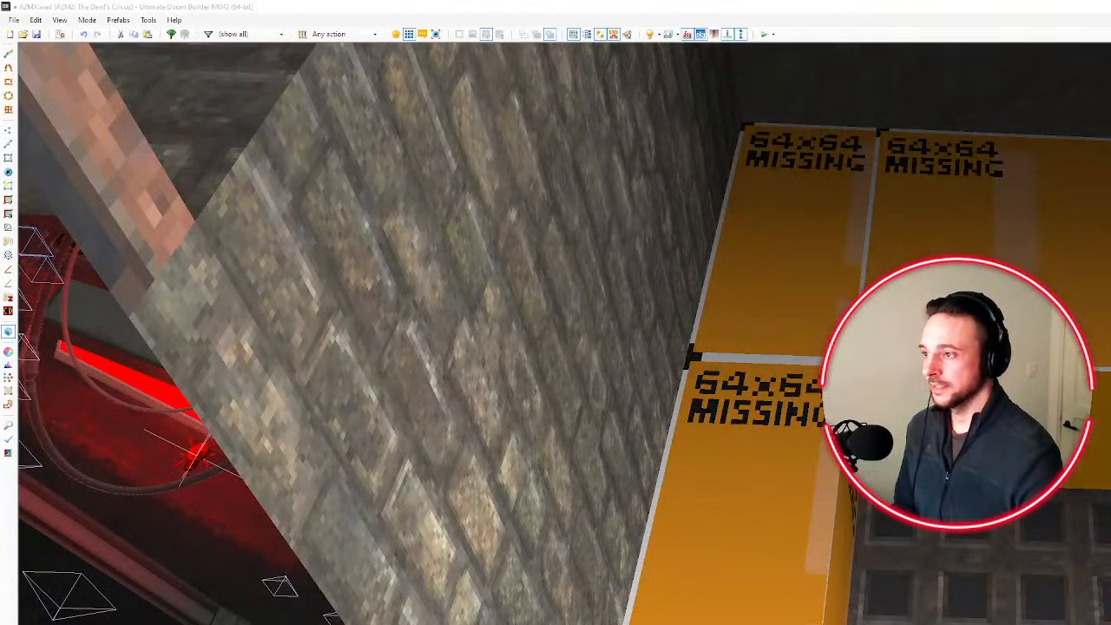
{"action": "right_click", "coordinate": [565, 334]}
{"action": "left_click_drag", "start_coordinate": [643, 217], "coordinate": [337, 182]}
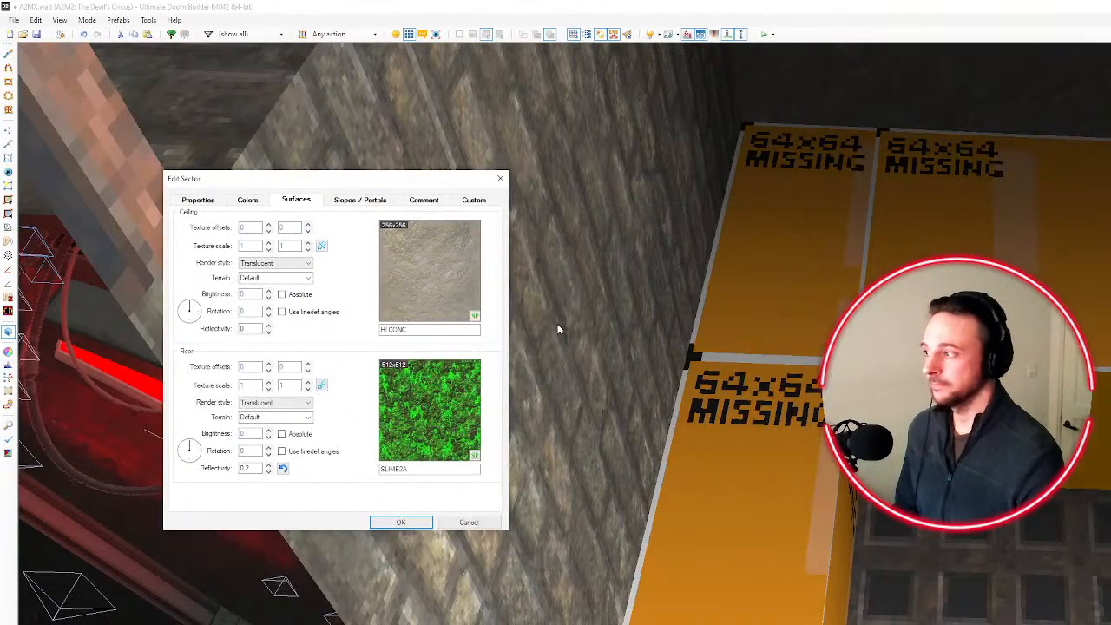
{"action": "left_click", "coordinate": [400, 521]}
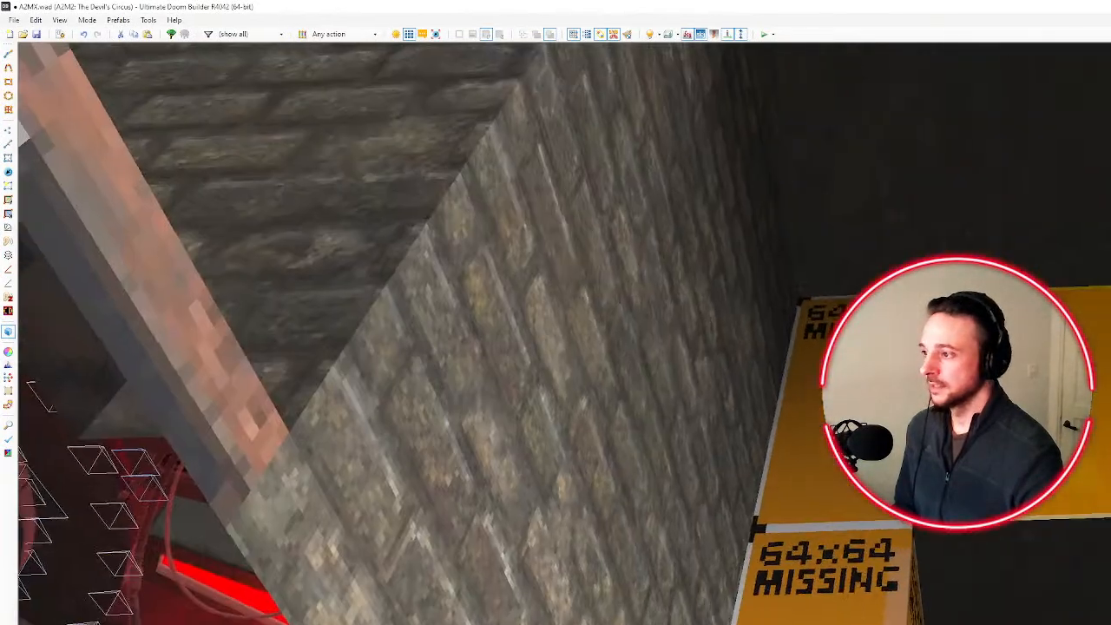
Return to the Windows display settings and restore the main screen's resolution to 1920 × 1080
{"action": "key", "text": "w"}
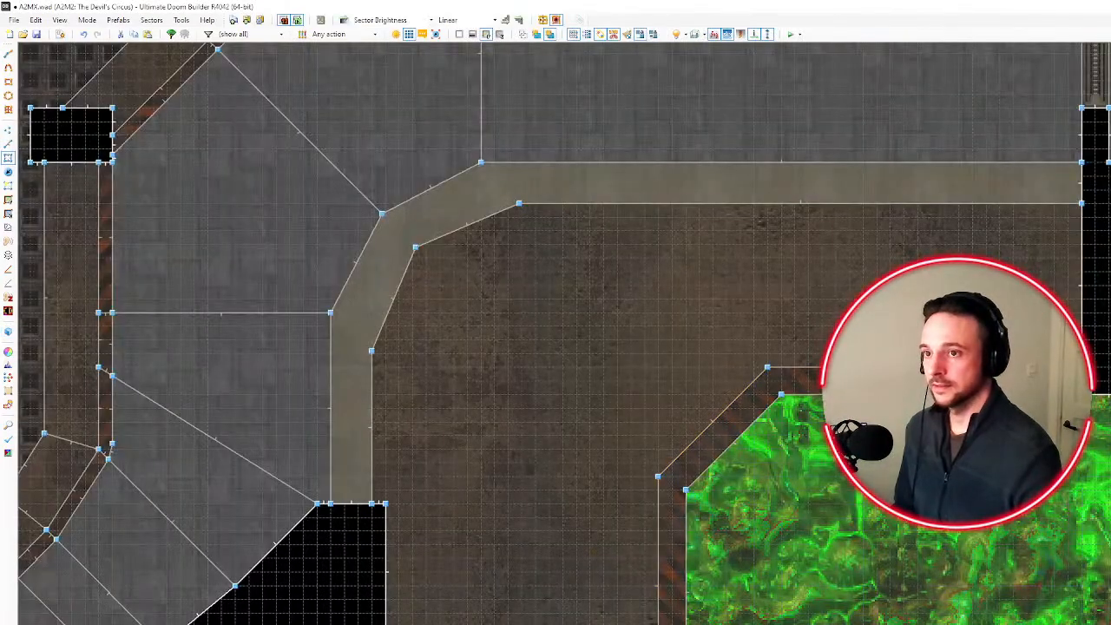
{"action": "key", "text": "super+d"}
{"action": "right_click", "coordinate": [777, 296]}
{"action": "left_click", "coordinate": [812, 466]}
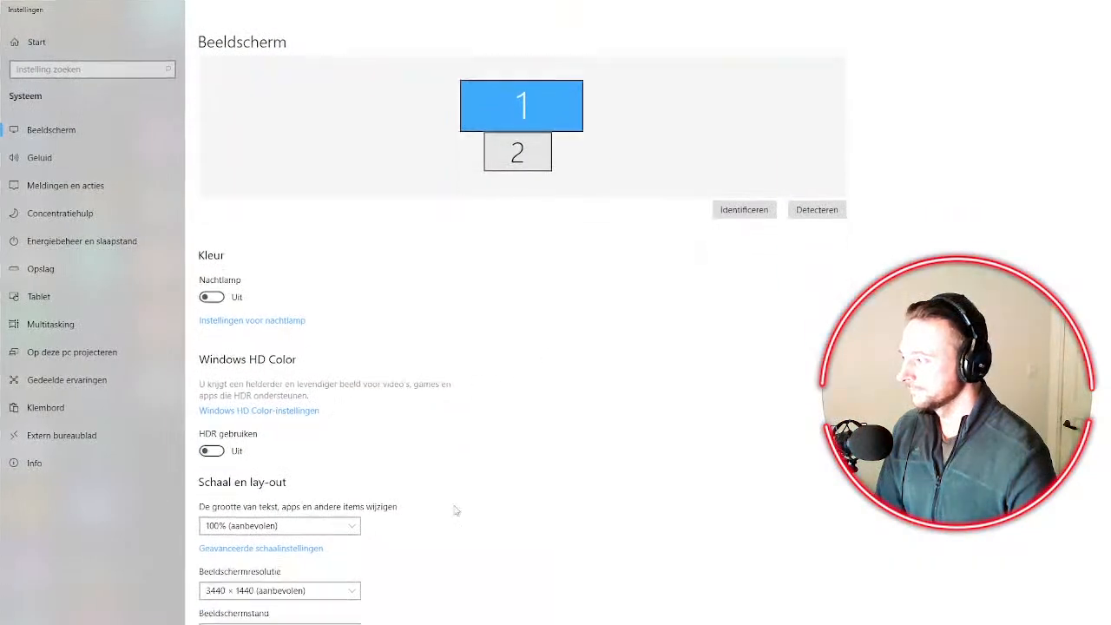
{"action": "scroll", "coordinate": [456, 510], "scroll_direction": "down", "scroll_amount": 1}
{"action": "left_click", "coordinate": [312, 556]}
{"action": "left_click", "coordinate": [313, 622]}
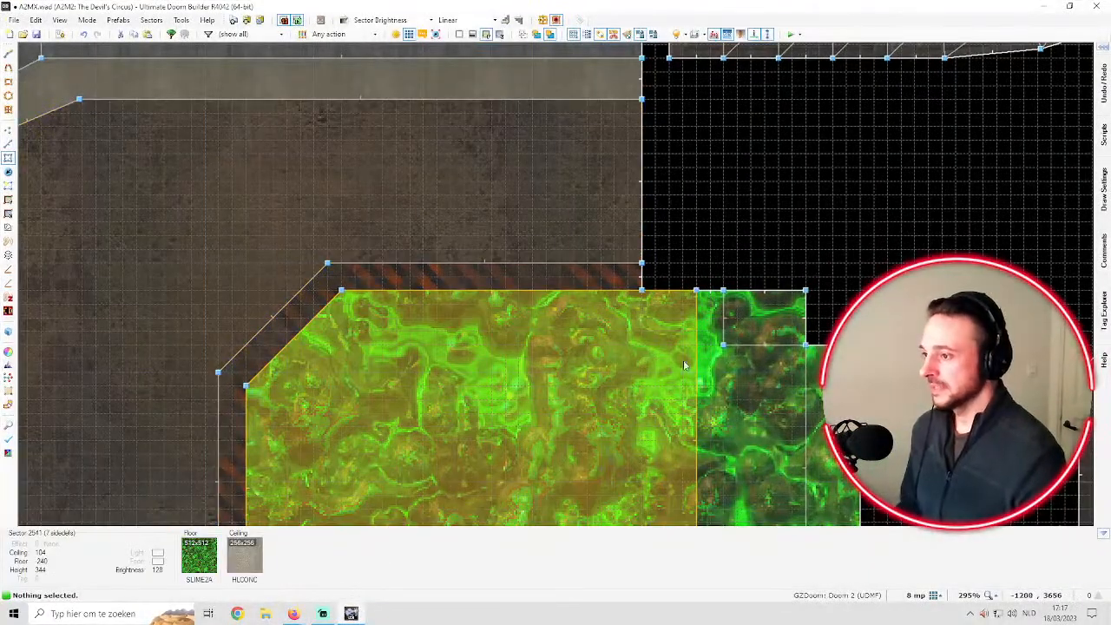
Inspect the colour and glow settings of the small low-ceiling sector beside the grate, leaving the dialog without changes
{"action": "key", "text": "w"}
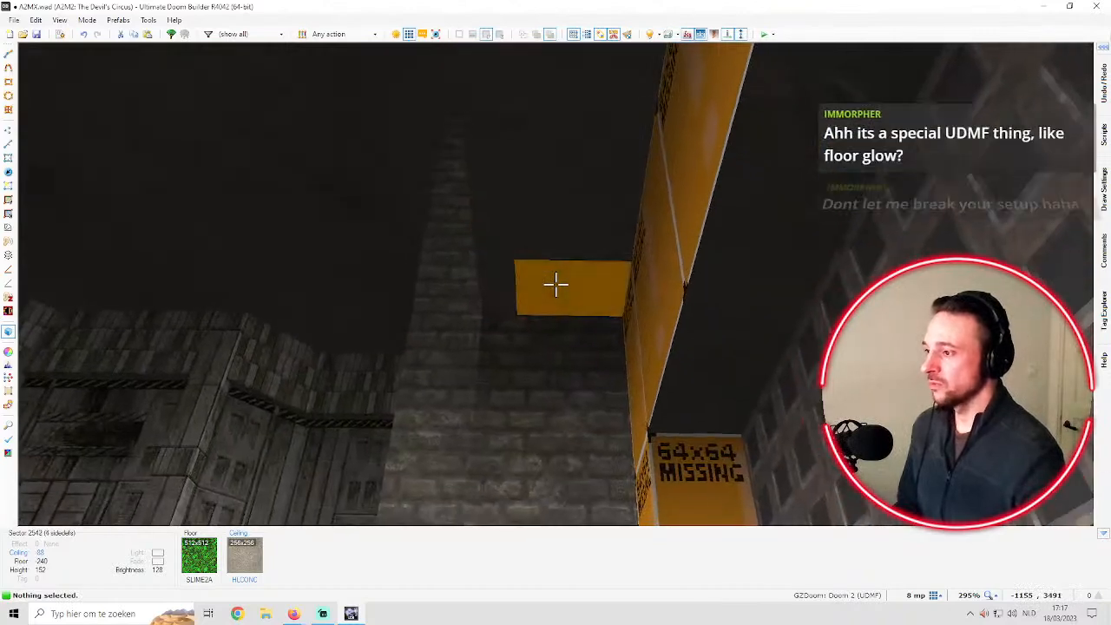
{"action": "right_click", "coordinate": [555, 282]}
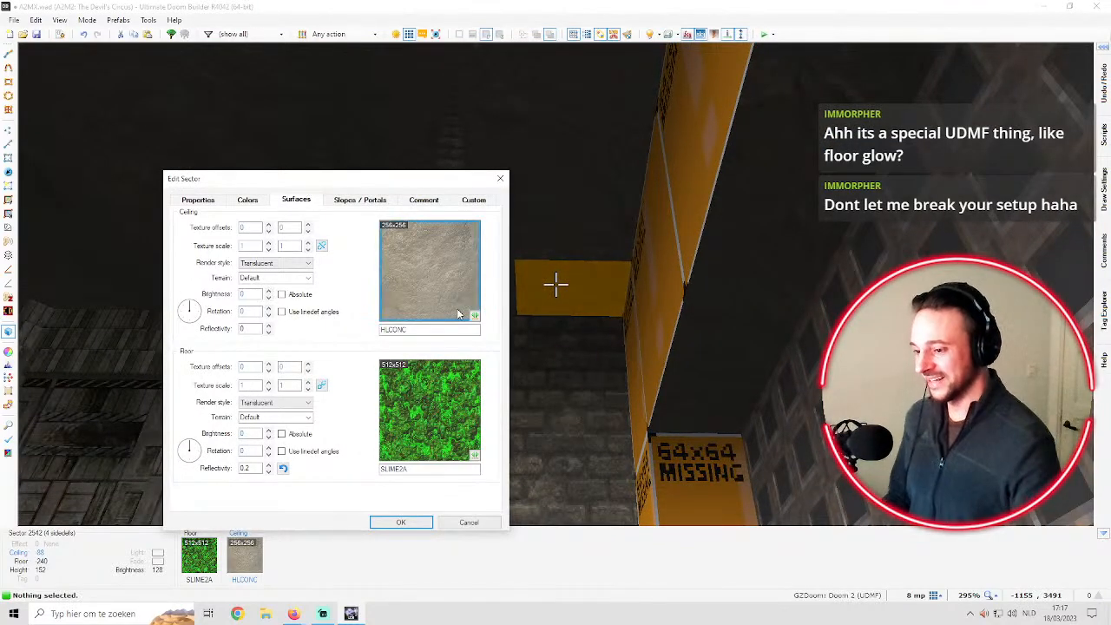
{"action": "left_click_drag", "start_coordinate": [354, 184], "coordinate": [283, 112]}
{"action": "left_click", "coordinate": [177, 130]}
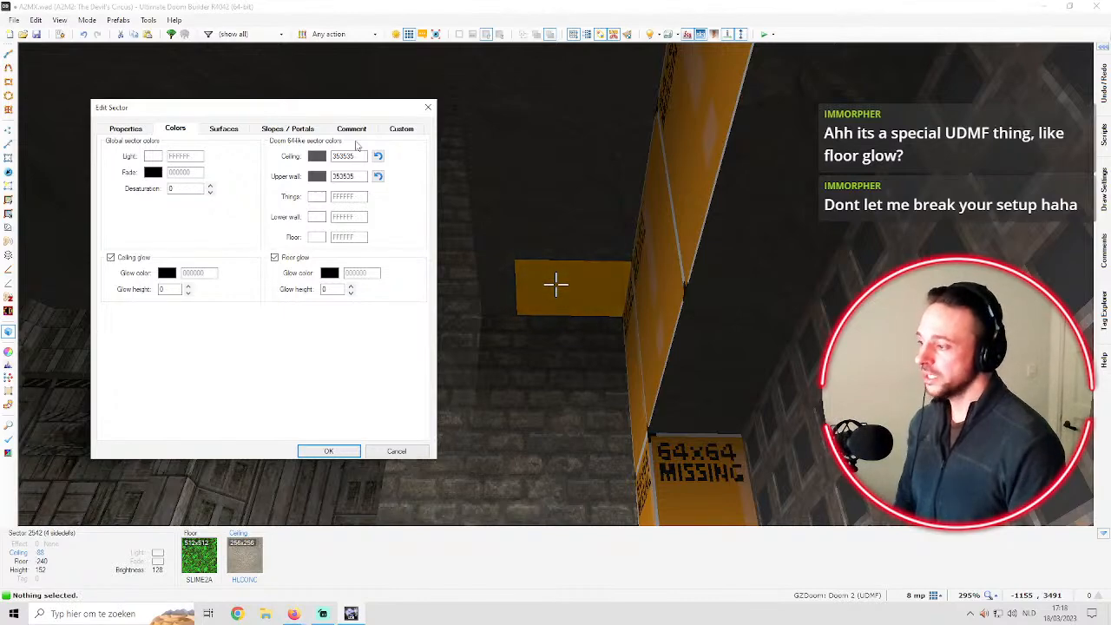
{"action": "left_click", "coordinate": [397, 450]}
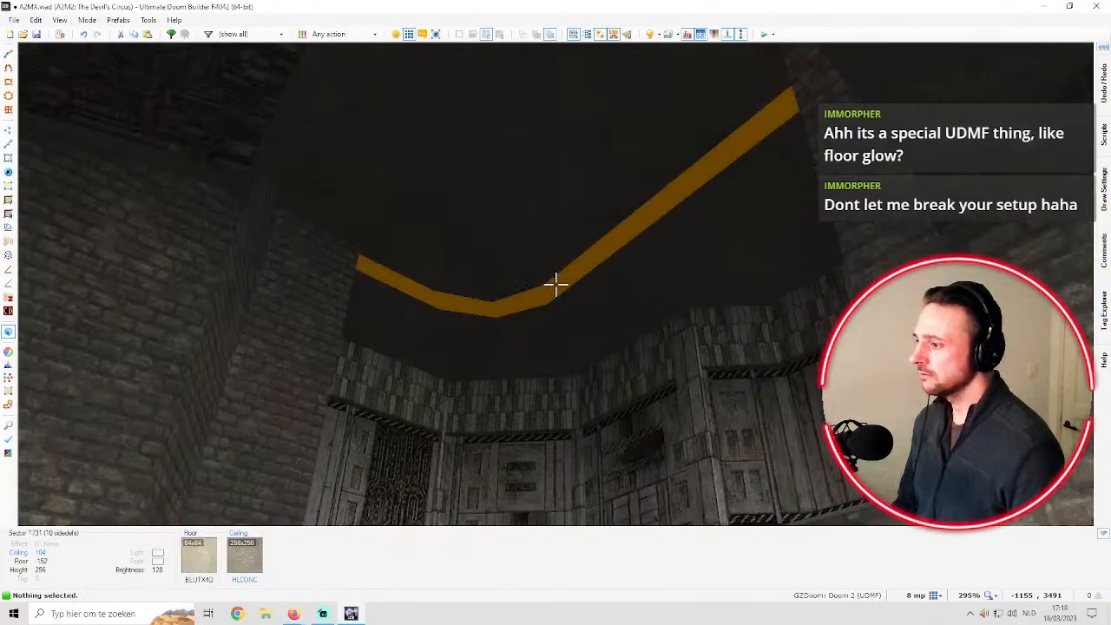
{"action": "key", "text": "w"}
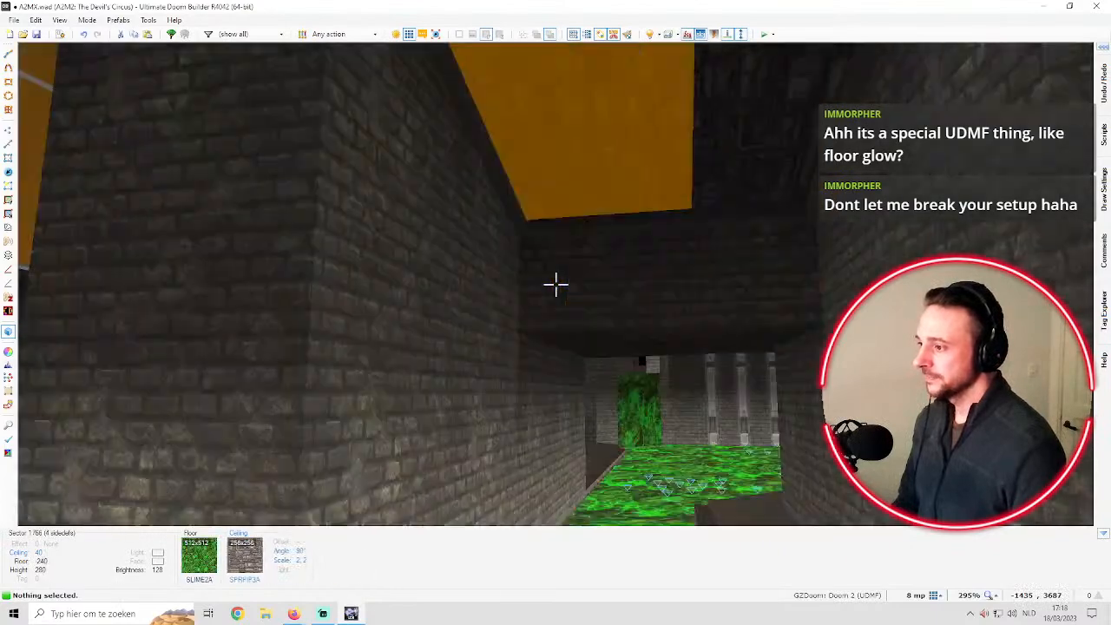
Look up the pillared shaft in the 3D view and try to test the map in GZDoom, closing the error window
{"action": "key", "text": "w"}
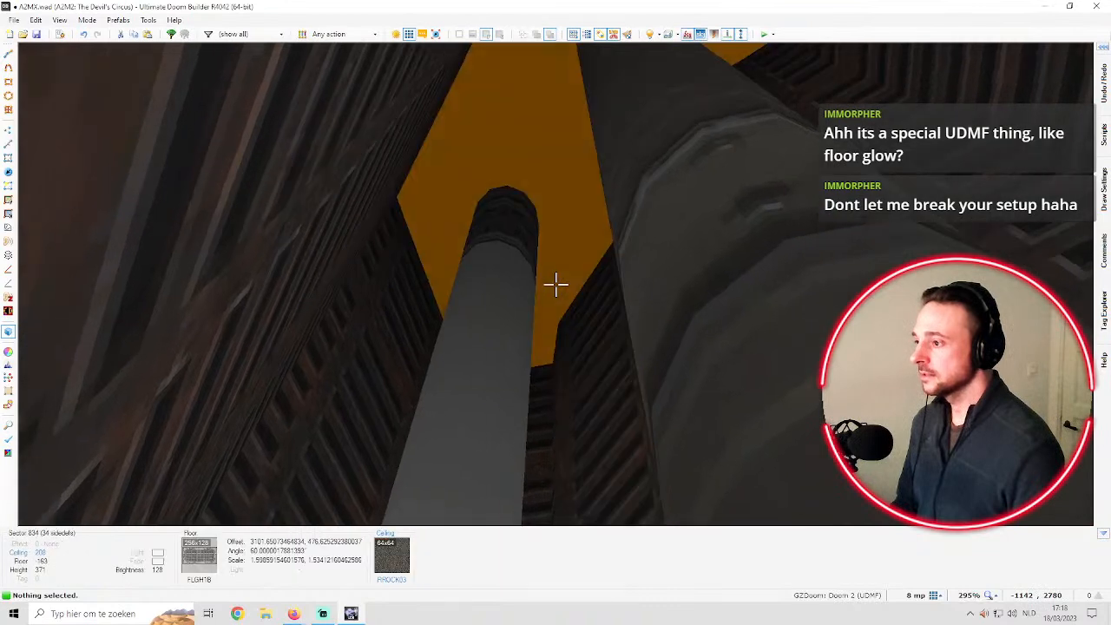
{"action": "key", "text": "q"}
{"action": "scroll", "coordinate": [562, 176], "scroll_direction": "down", "scroll_amount": 1}
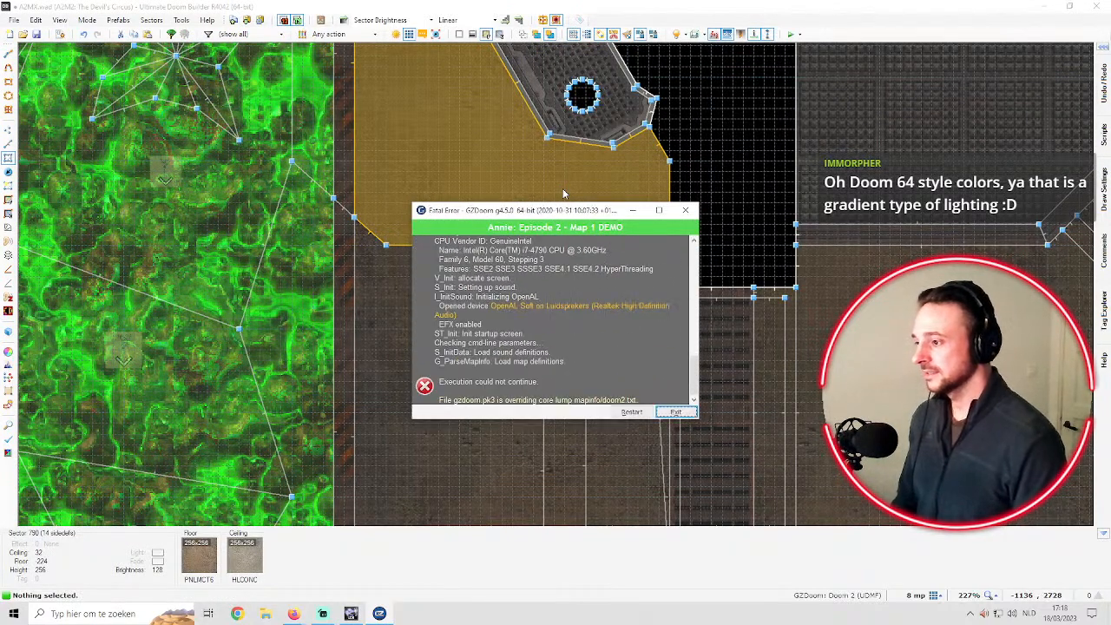
{"action": "left_click", "coordinate": [676, 411]}
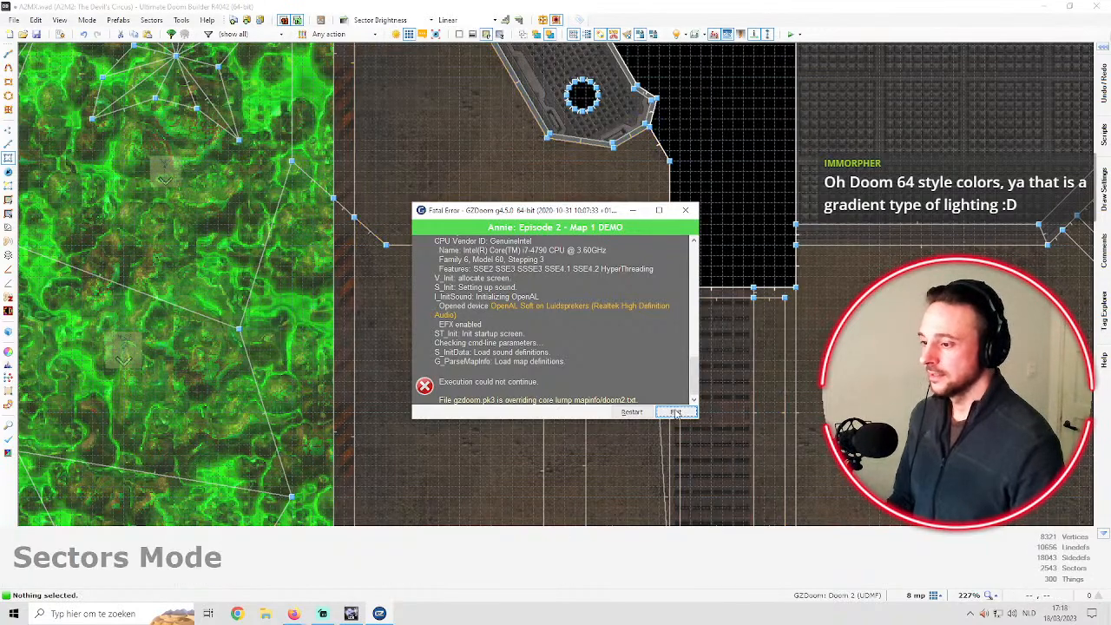
{"action": "scroll", "coordinate": [472, 140], "scroll_direction": "down", "scroll_amount": 1}
{"action": "scroll", "coordinate": [451, 154], "scroll_direction": "down", "scroll_amount": 2}
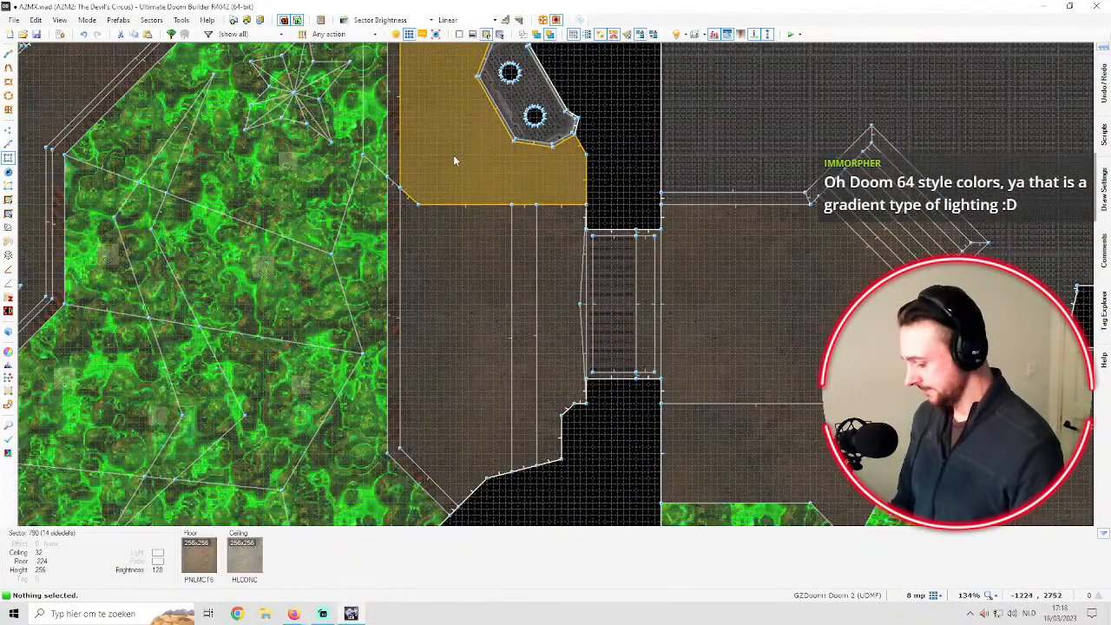
Save the map, reload A2MX.wad with its existing resources and retry the GZDoom test run
{"action": "key", "text": "F9"}
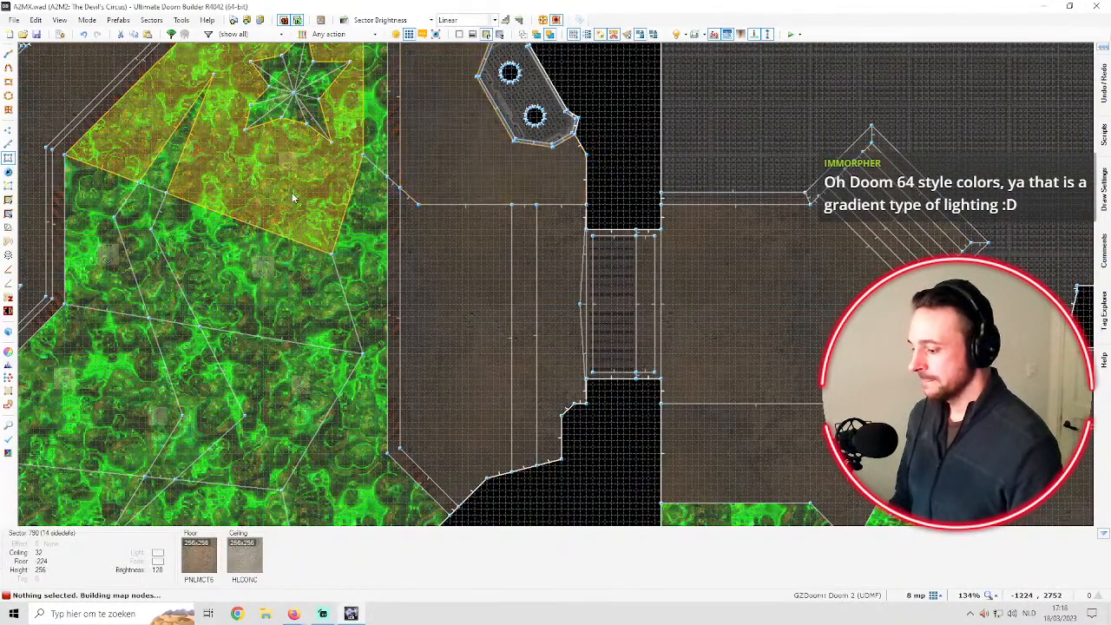
{"action": "left_click", "coordinate": [15, 21]}
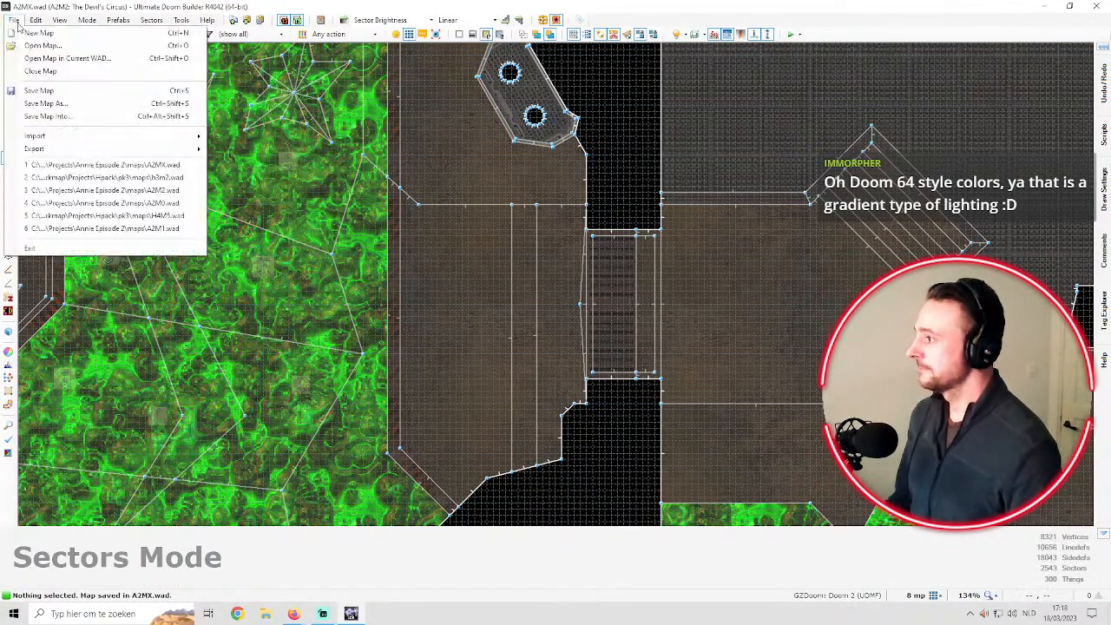
{"action": "left_click", "coordinate": [150, 165]}
{"action": "left_click", "coordinate": [323, 517]}
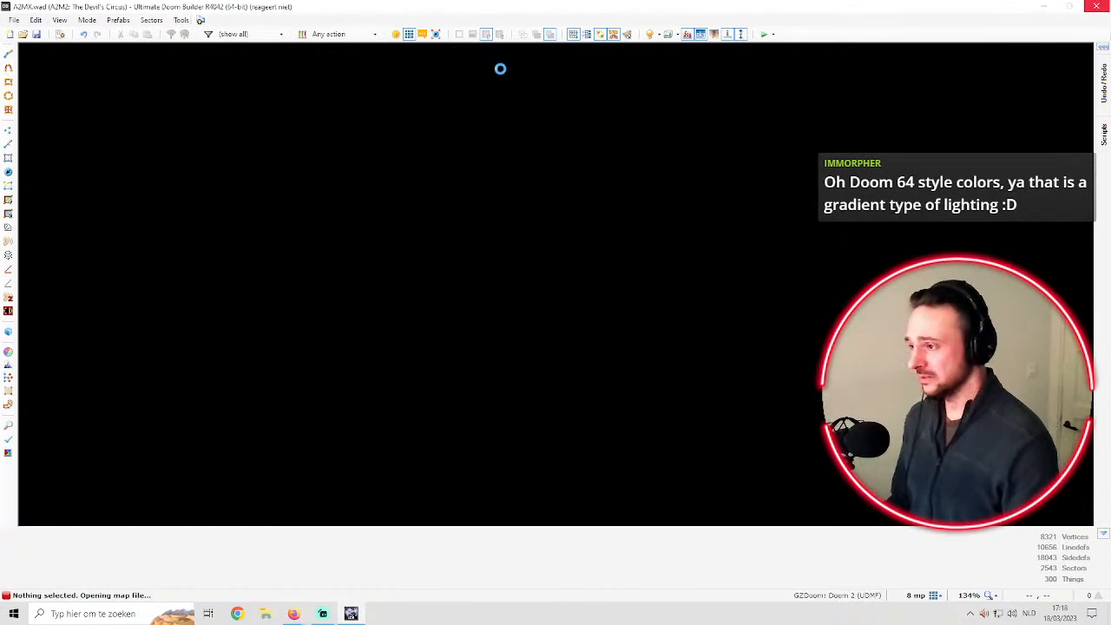
{"action": "scroll", "coordinate": [482, 168], "scroll_direction": "up", "scroll_amount": 1}
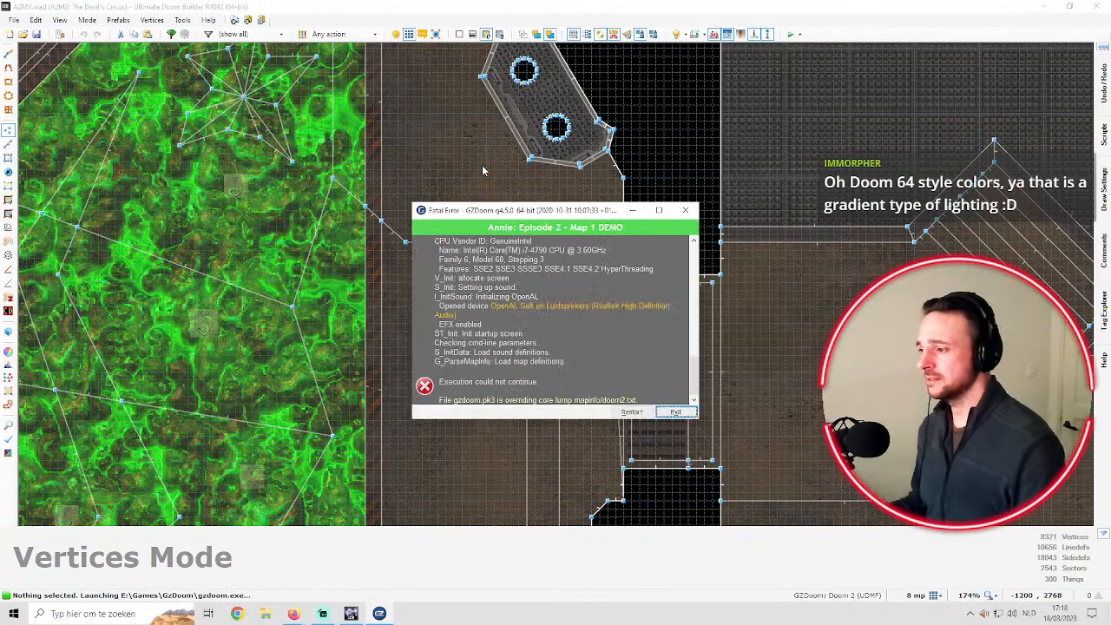
{"action": "left_click", "coordinate": [676, 411]}
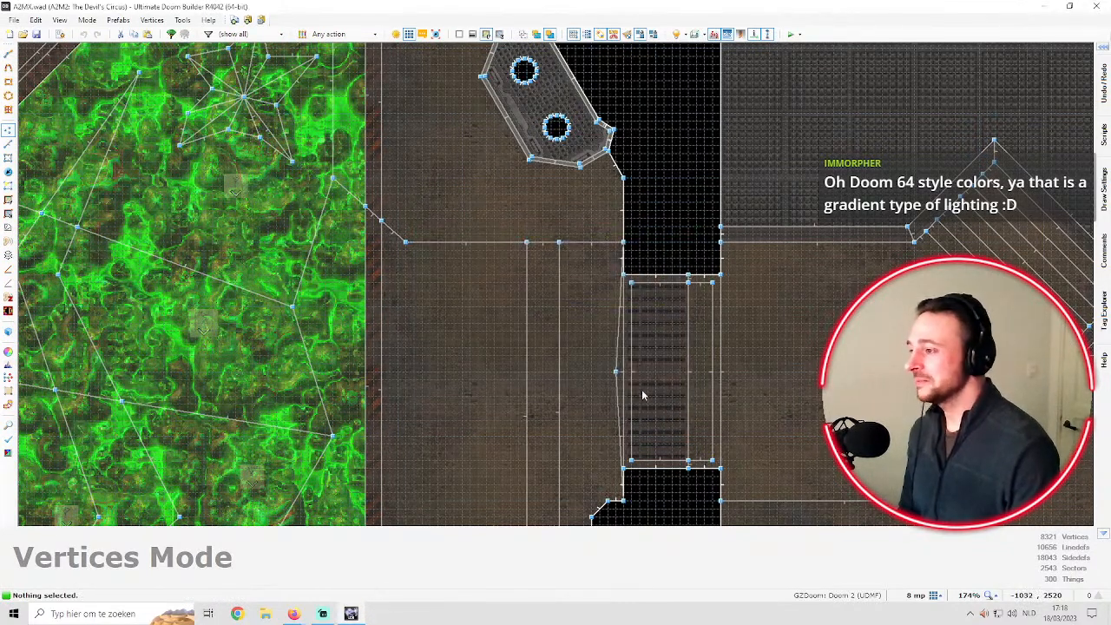
Reopen A2MX.wad once more and attempt another test run, dismissing the GZDoom error window
{"action": "left_click", "coordinate": [36, 35]}
{"action": "left_click", "coordinate": [14, 20]}
{"action": "left_click", "coordinate": [139, 169]}
{"action": "left_click", "coordinate": [317, 472]}
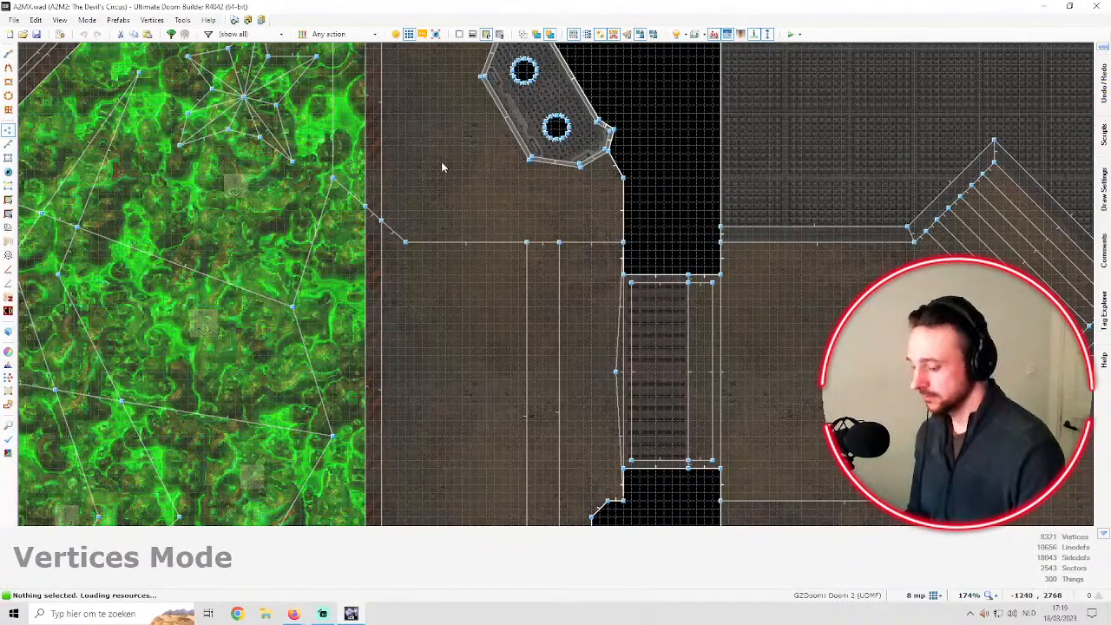
{"action": "right_click", "coordinate": [441, 162]}
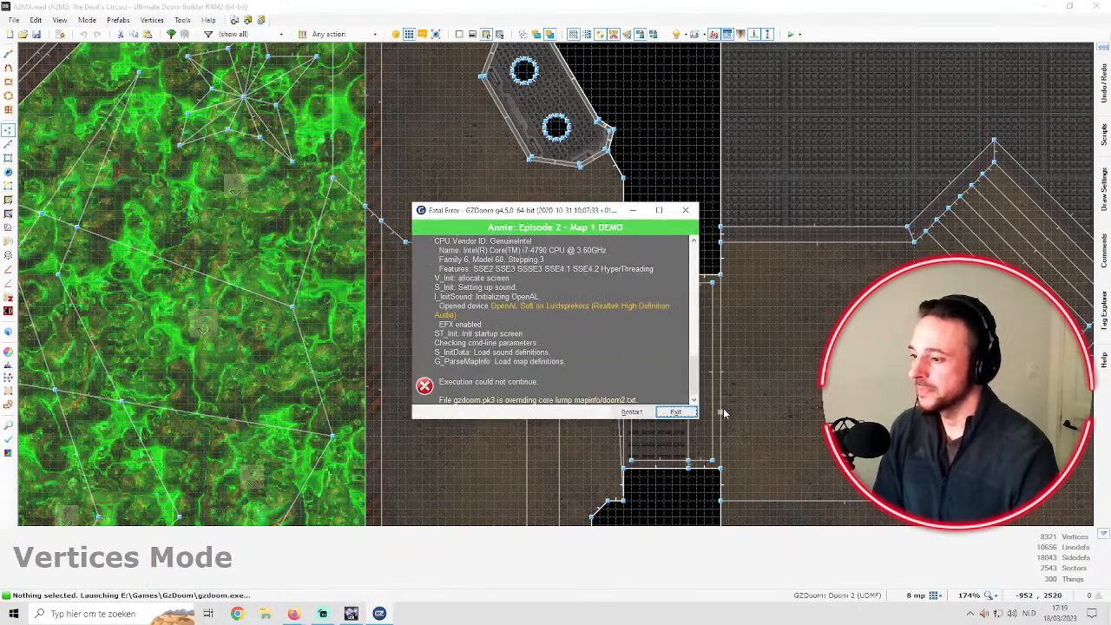
{"action": "left_click", "coordinate": [676, 411]}
Save the map, close the editor and relaunch it with the GZDoomBuilder shortcut from the desktop's Editors folder
{"action": "left_click", "coordinate": [37, 35]}
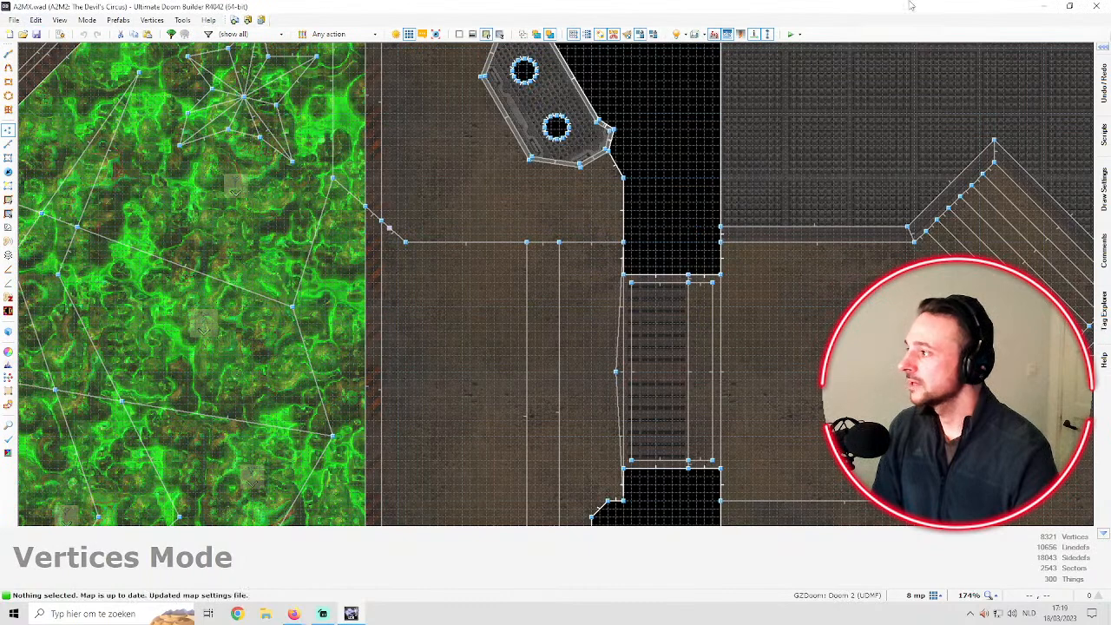
{"action": "left_click", "coordinate": [1095, 6]}
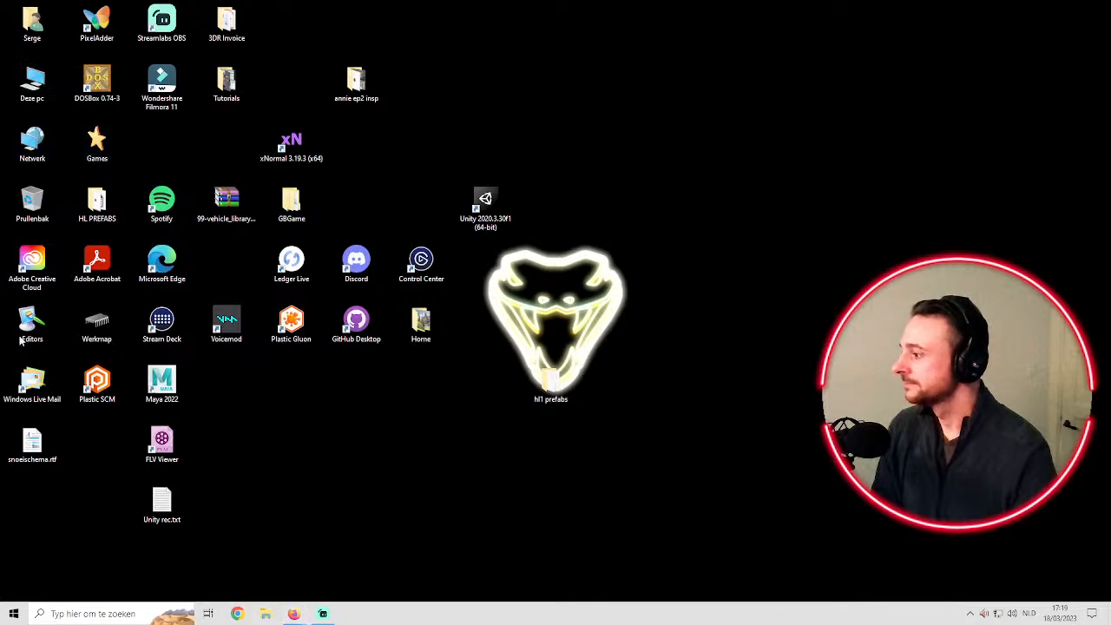
{"action": "double_click", "coordinate": [32, 322]}
{"action": "left_click", "coordinate": [564, 258]}
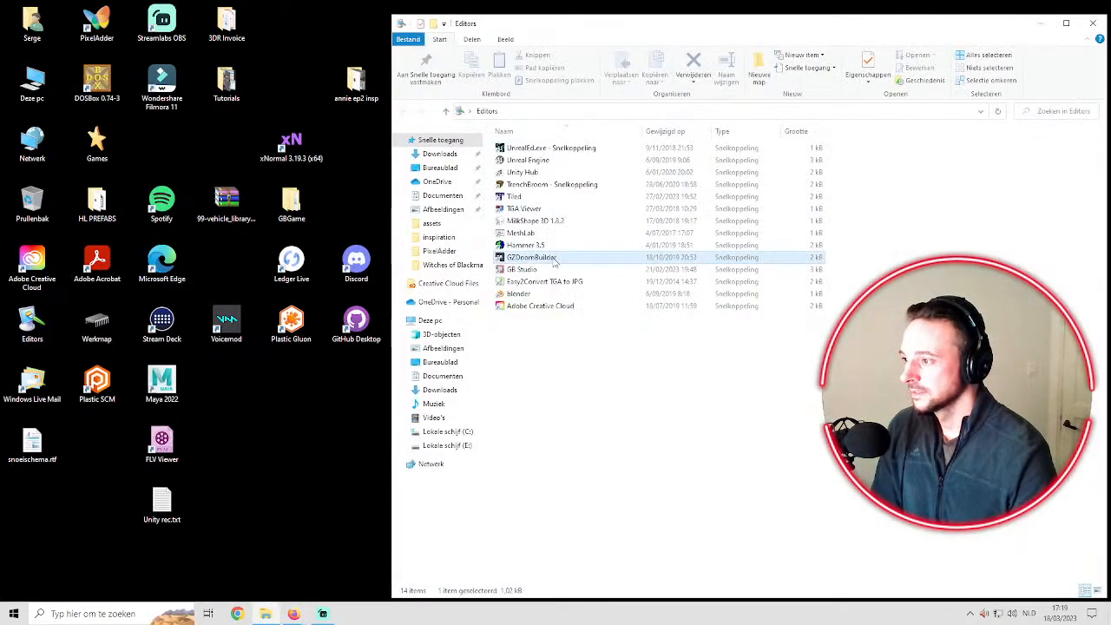
{"action": "left_click", "coordinate": [1098, 21]}
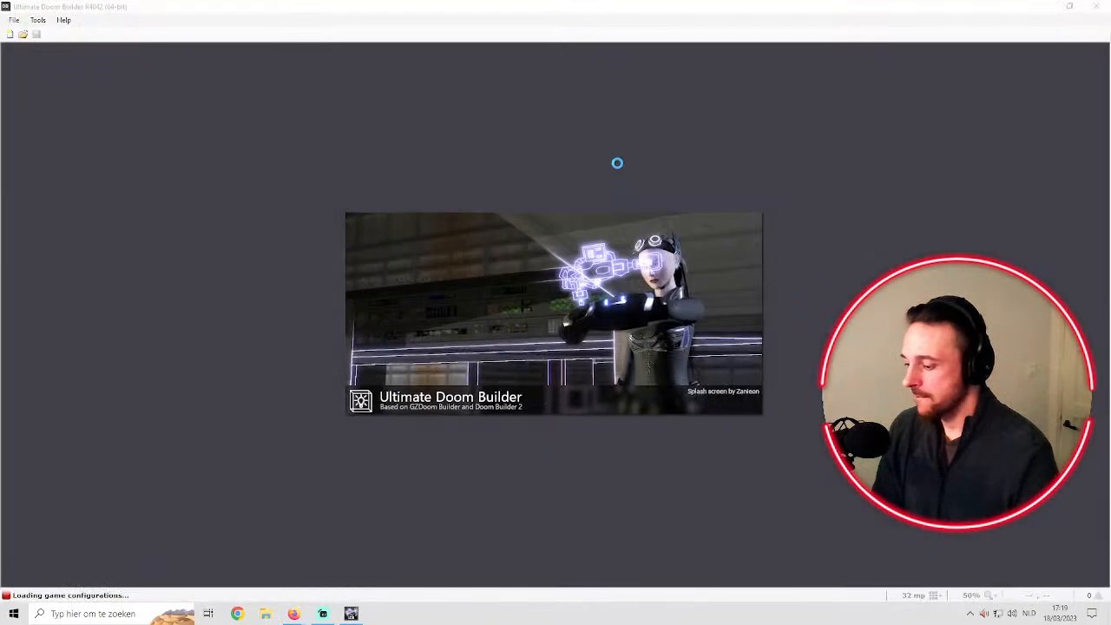
Open the recent map file A2MX.wad in the restarted editor and reload it with the same configuration and resources
{"action": "left_click", "coordinate": [14, 20]}
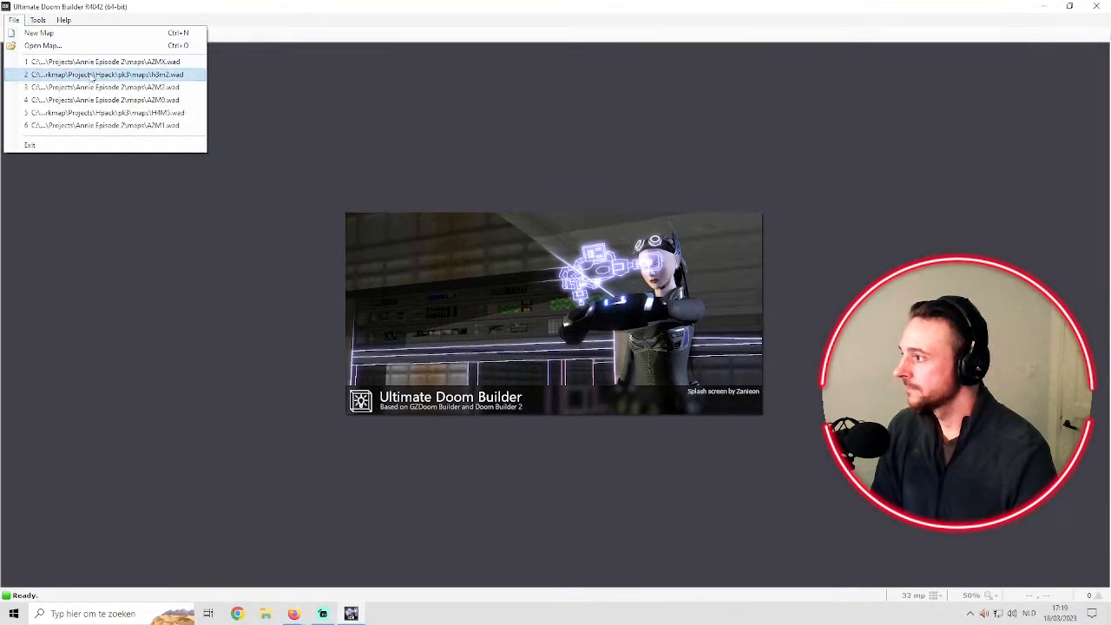
{"action": "left_click", "coordinate": [96, 64]}
{"action": "left_click", "coordinate": [334, 468]}
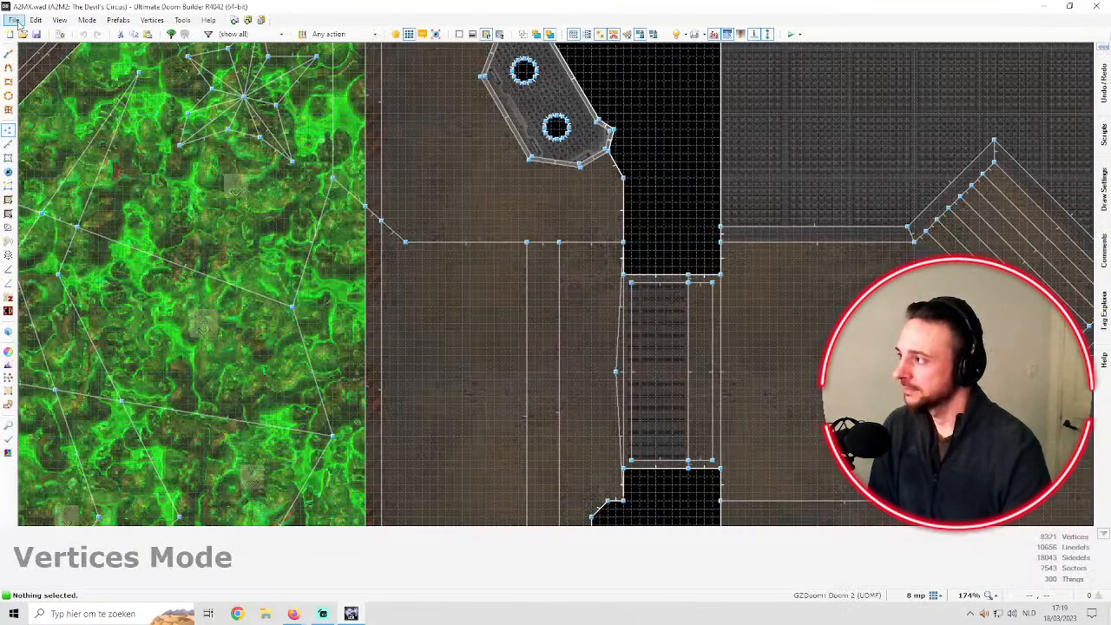
{"action": "left_click", "coordinate": [15, 20]}
{"action": "left_click", "coordinate": [141, 163]}
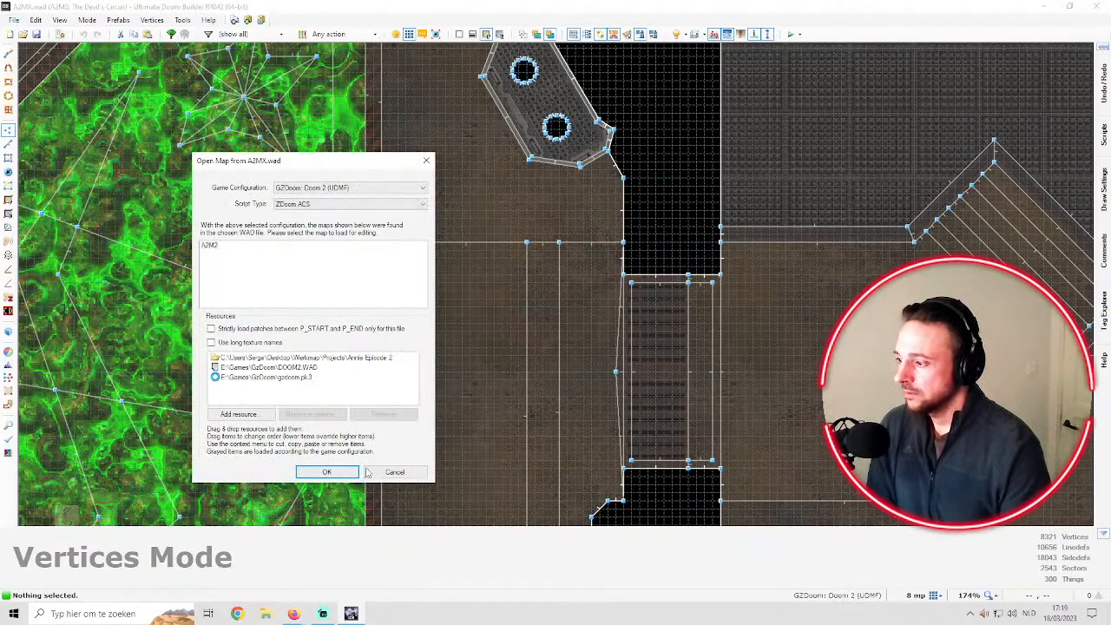
{"action": "key", "text": "Return"}
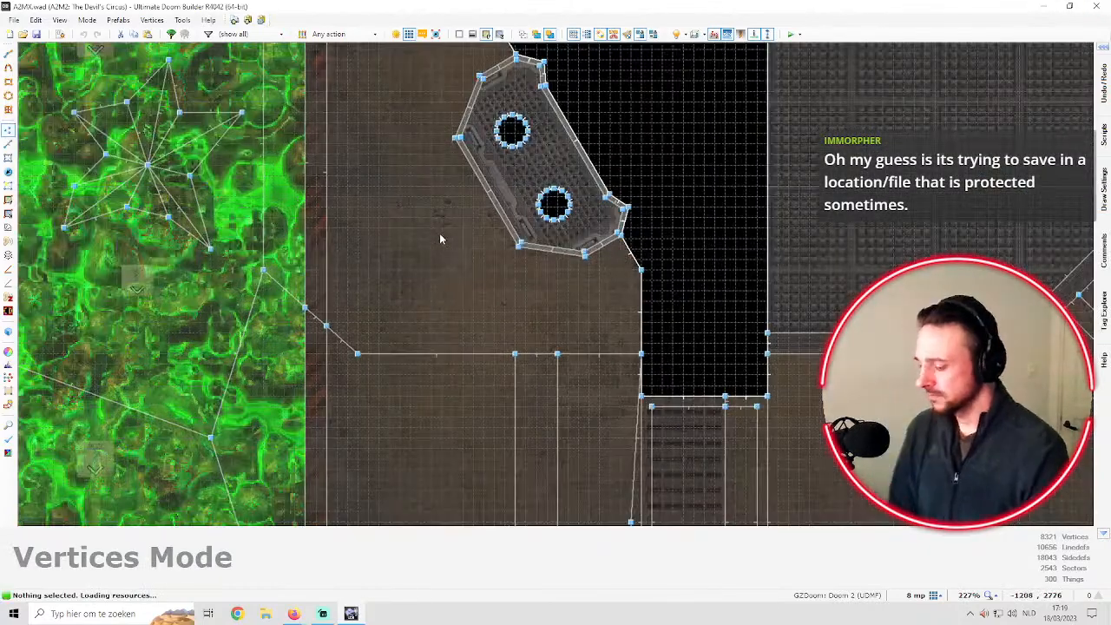
Start a test run of the map in GZDoom and enable flying with the console command fly
{"action": "key", "text": "F9"}
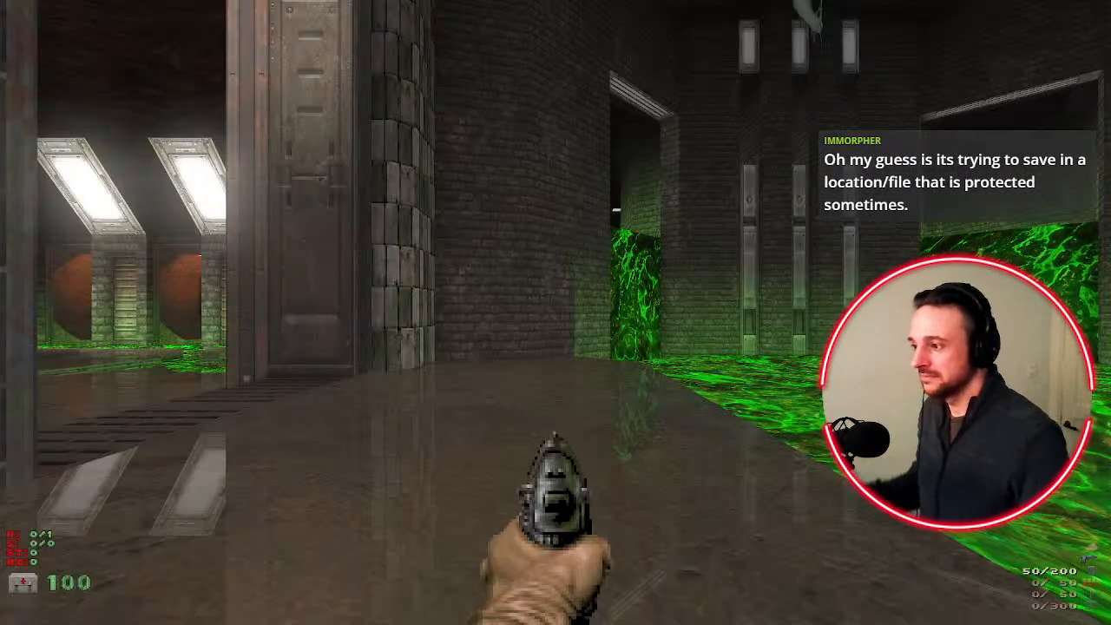
{"action": "key", "text": "grave"}
{"action": "type", "text": "fly"}
{"action": "key", "text": "Return"}
{"action": "key", "text": "grave"}
Fly up and down the grated ceiling shaft around its two pillars, firing test shots, to examine its depth and darkness
{"action": "key", "text": "w"}
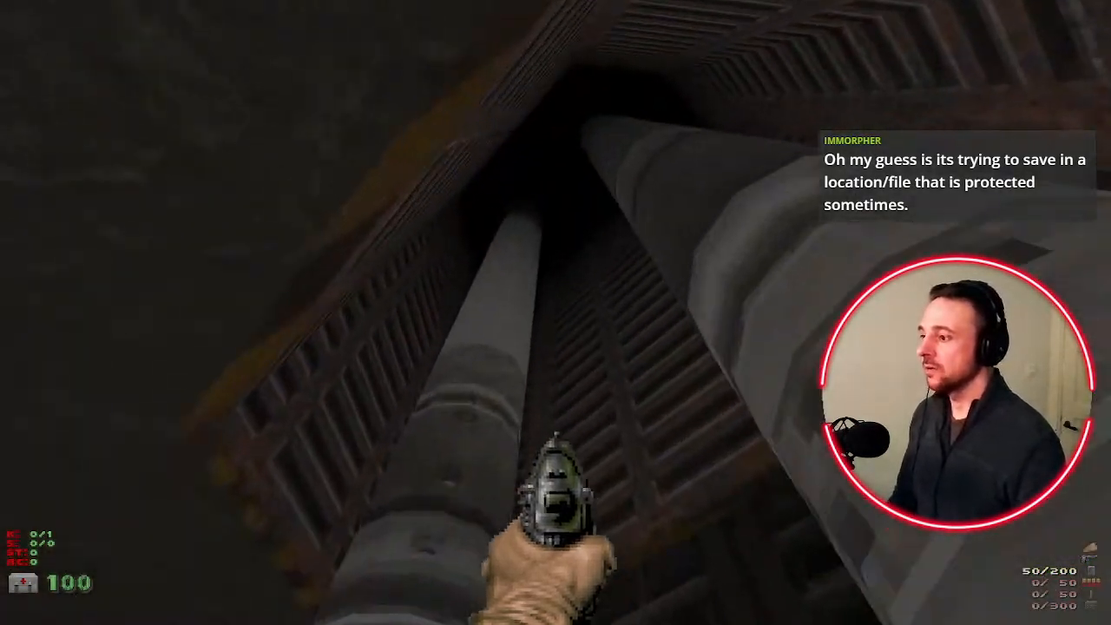
{"action": "key", "text": "s"}
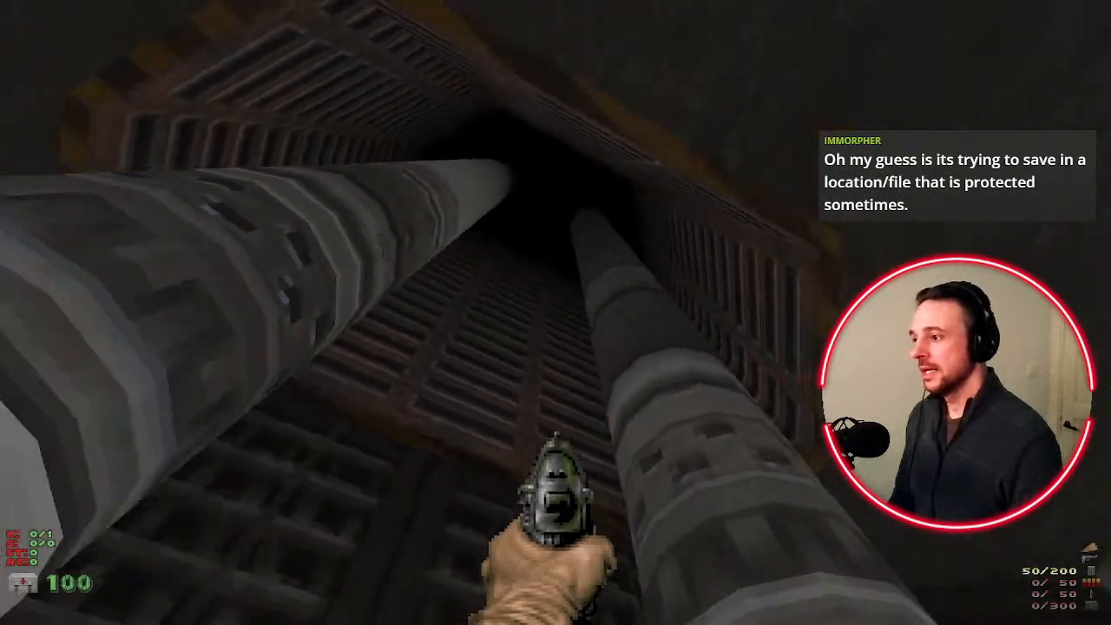
{"action": "key", "text": "w"}
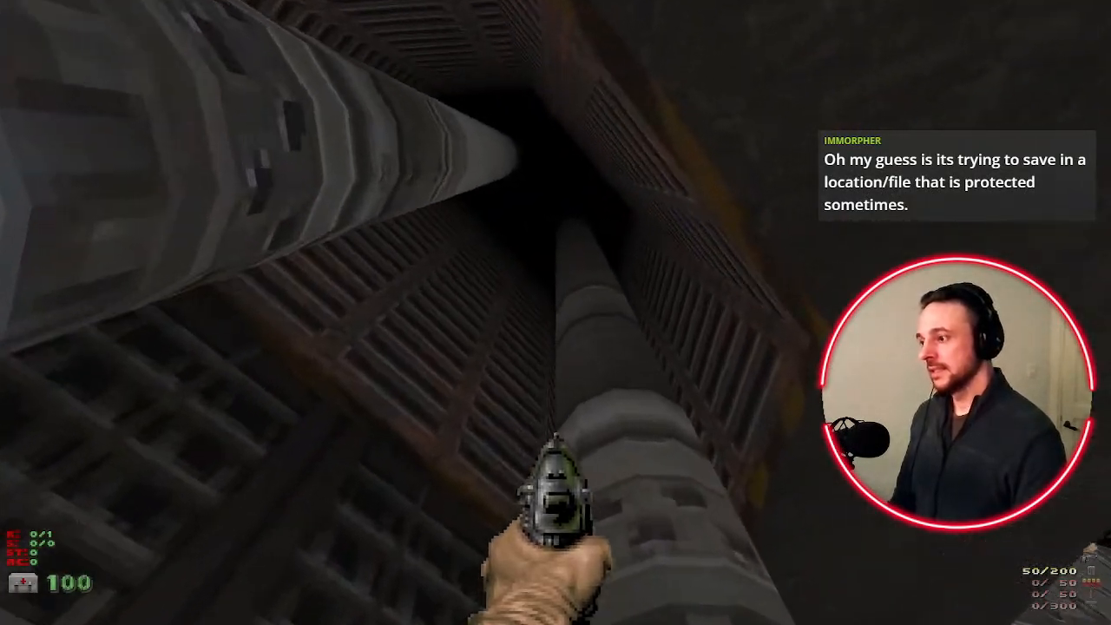
{"action": "key", "text": "s"}
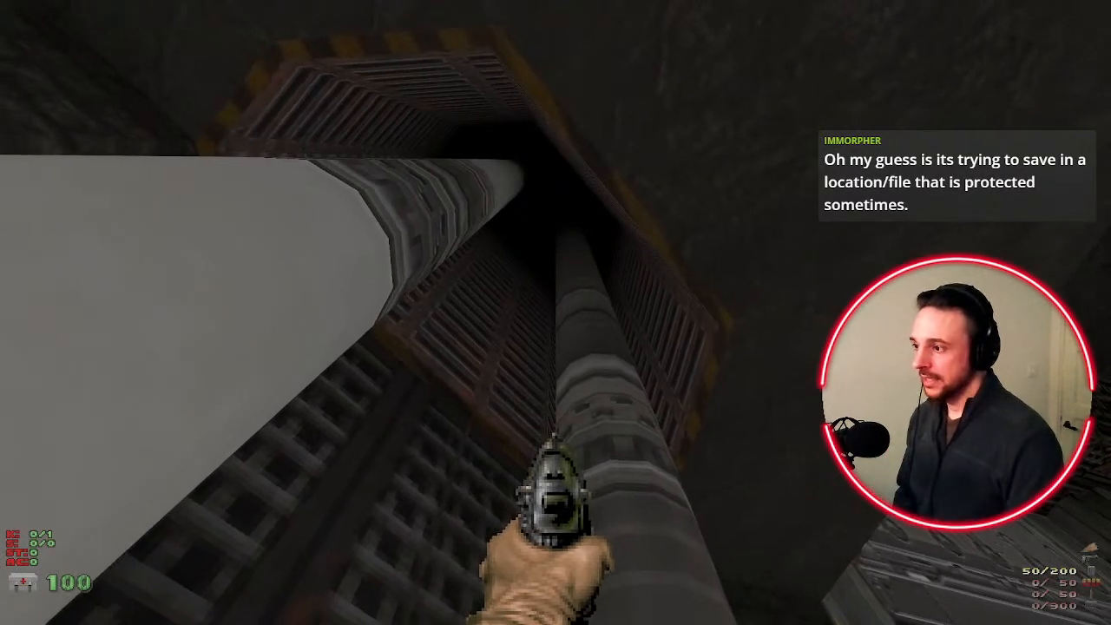
{"action": "key", "text": "w"}
{"action": "left_click", "coordinate": [555, 313]}
{"action": "left_click", "coordinate": [555, 312]}
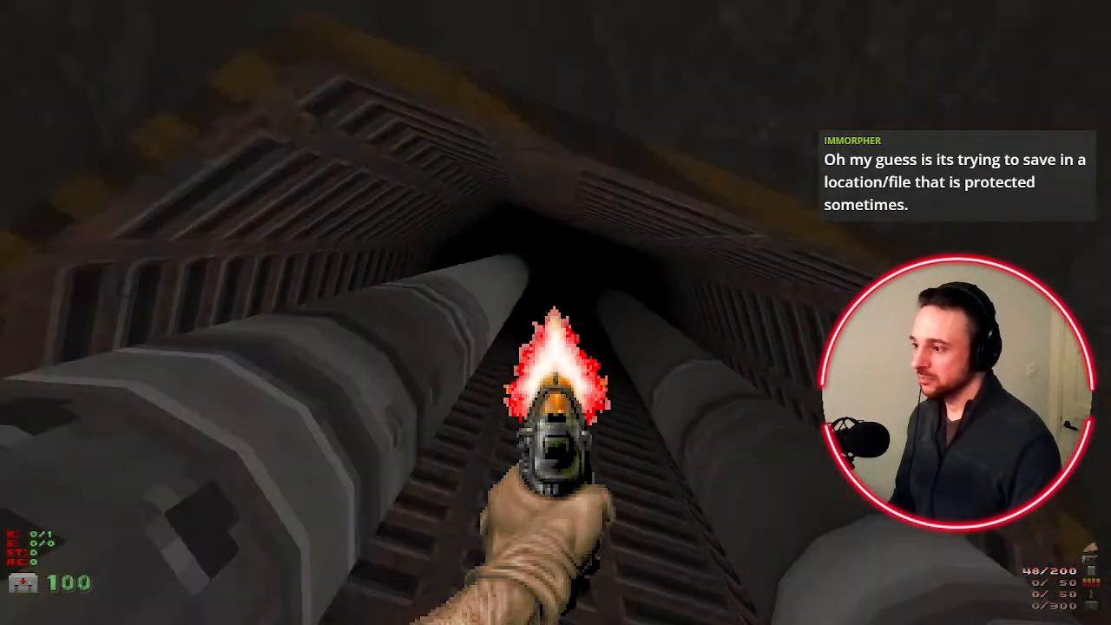
{"action": "left_click", "coordinate": [555, 312]}
{"action": "left_click", "coordinate": [555, 313]}
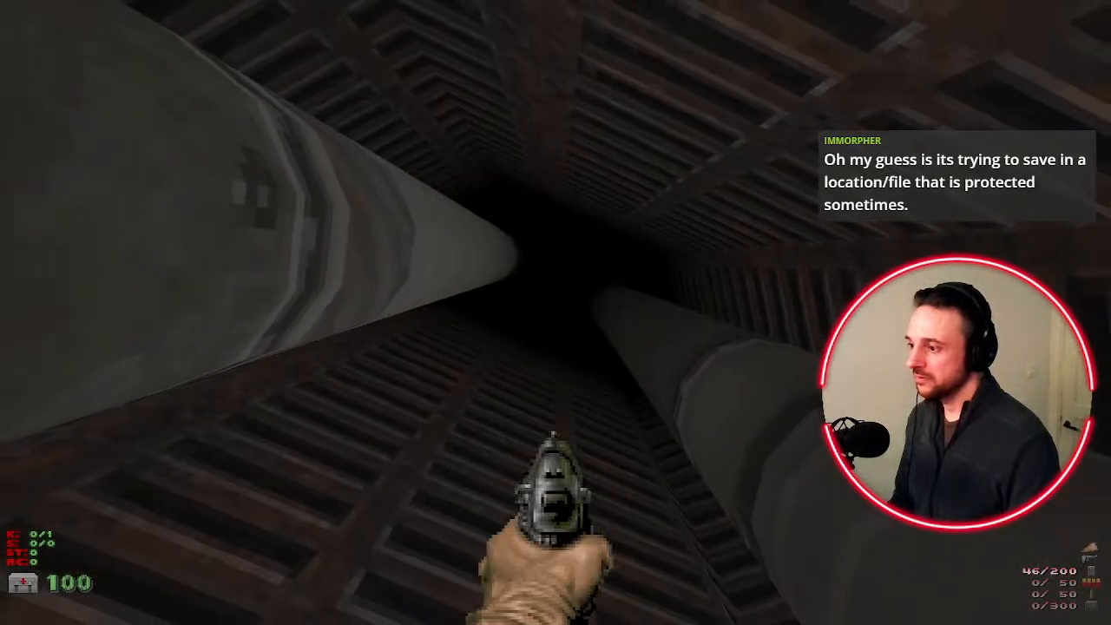
{"action": "left_click", "coordinate": [555, 312]}
{"action": "key", "text": "s"}
{"action": "key", "text": "w"}
{"action": "key", "text": "s"}
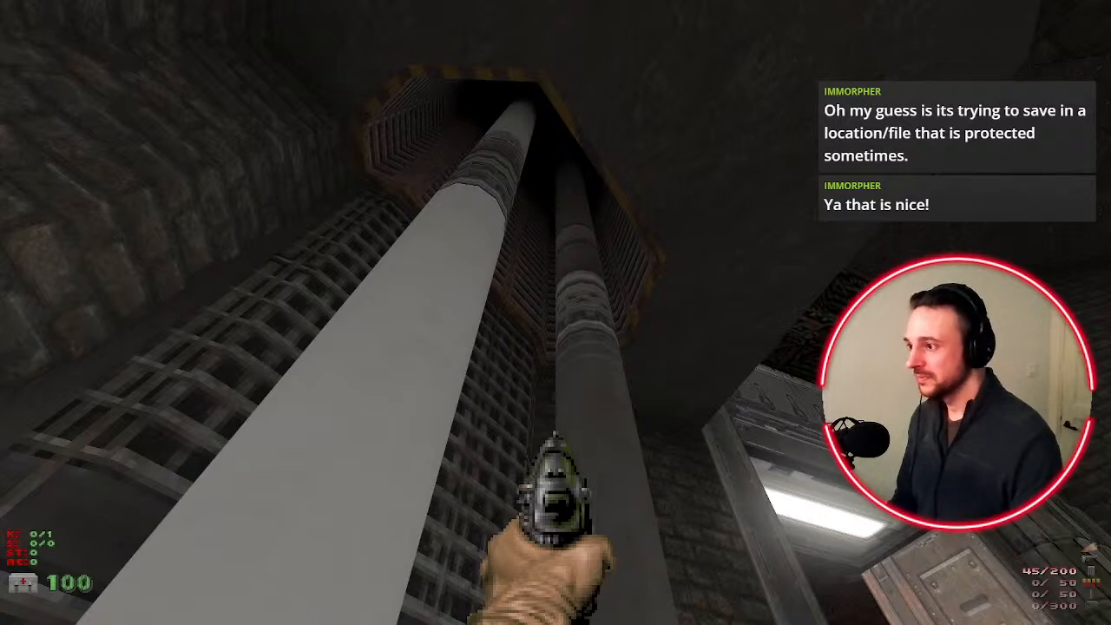
{"action": "key", "text": "w"}
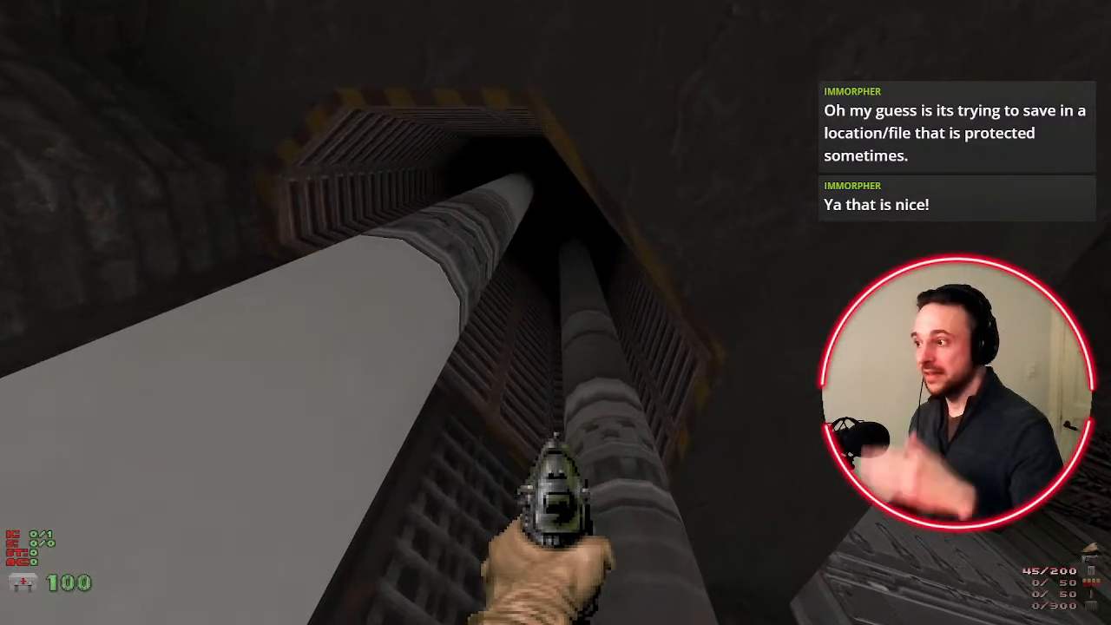
{"action": "key", "text": "s"}
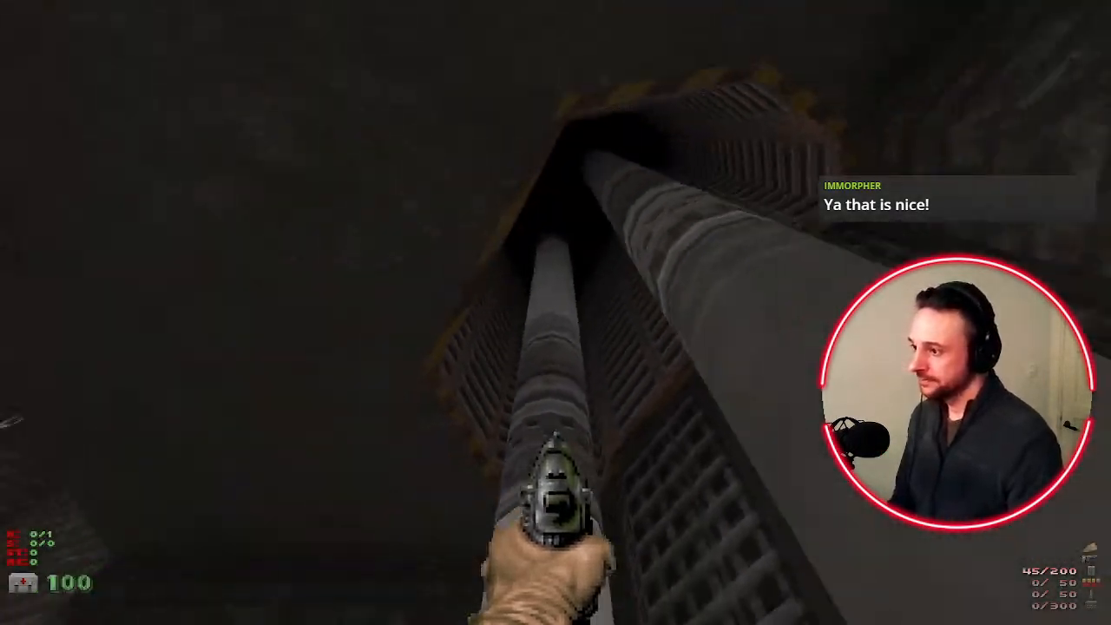
Tour the brick passage, slime pool and adjoining halls in the running game to examine their lighting and coloured glow
{"action": "key", "text": "w"}
{"action": "key", "text": "w"}
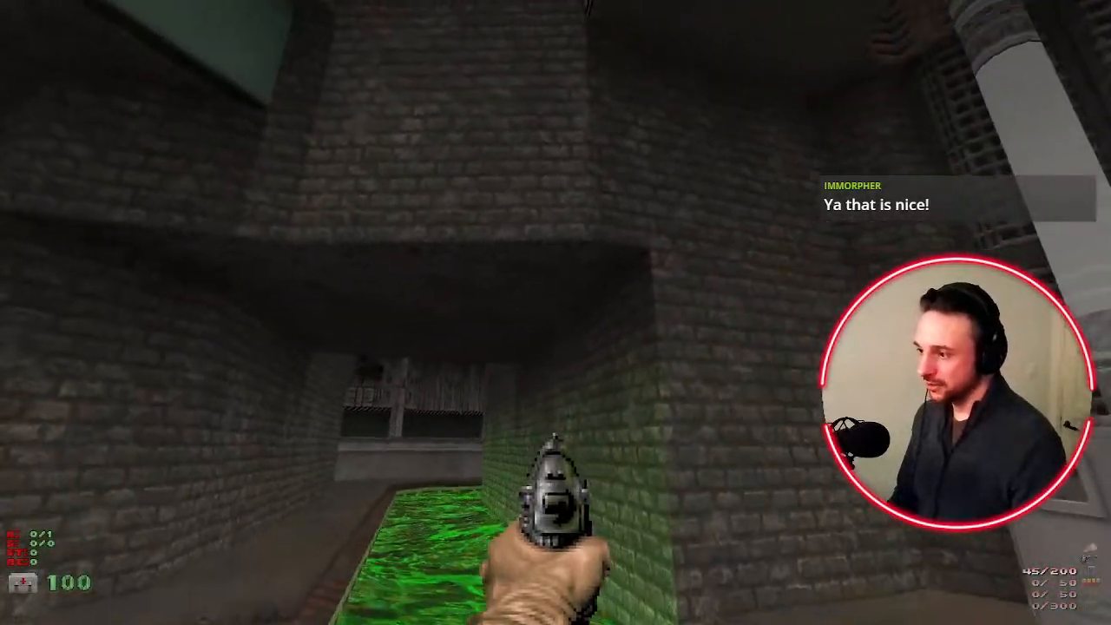
{"action": "key", "text": "w"}
{"action": "key", "text": "s"}
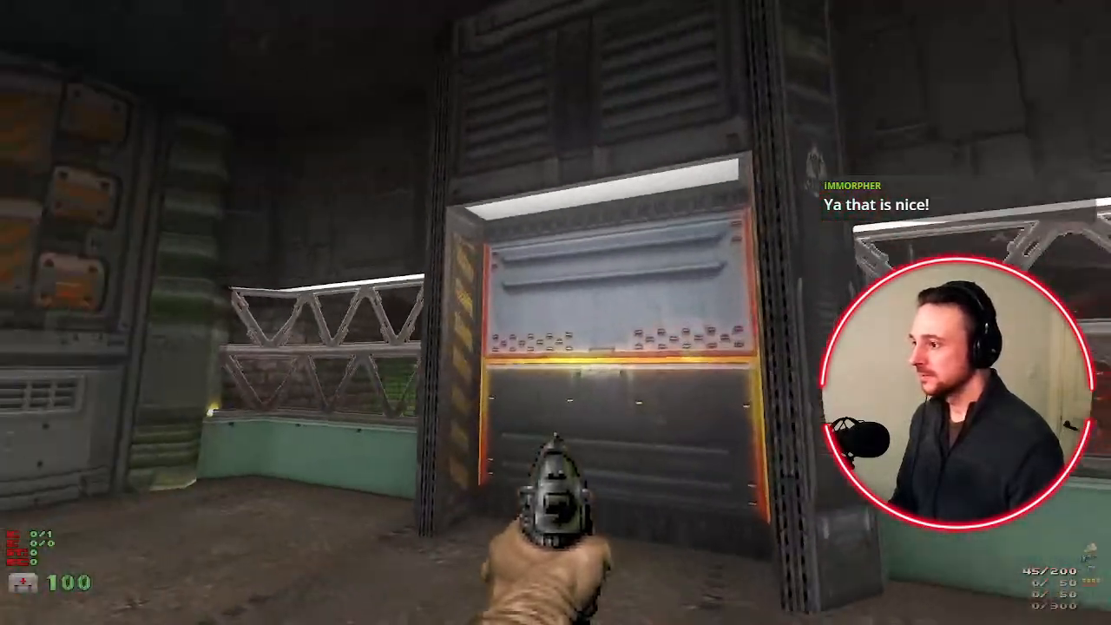
{"action": "key", "text": "w"}
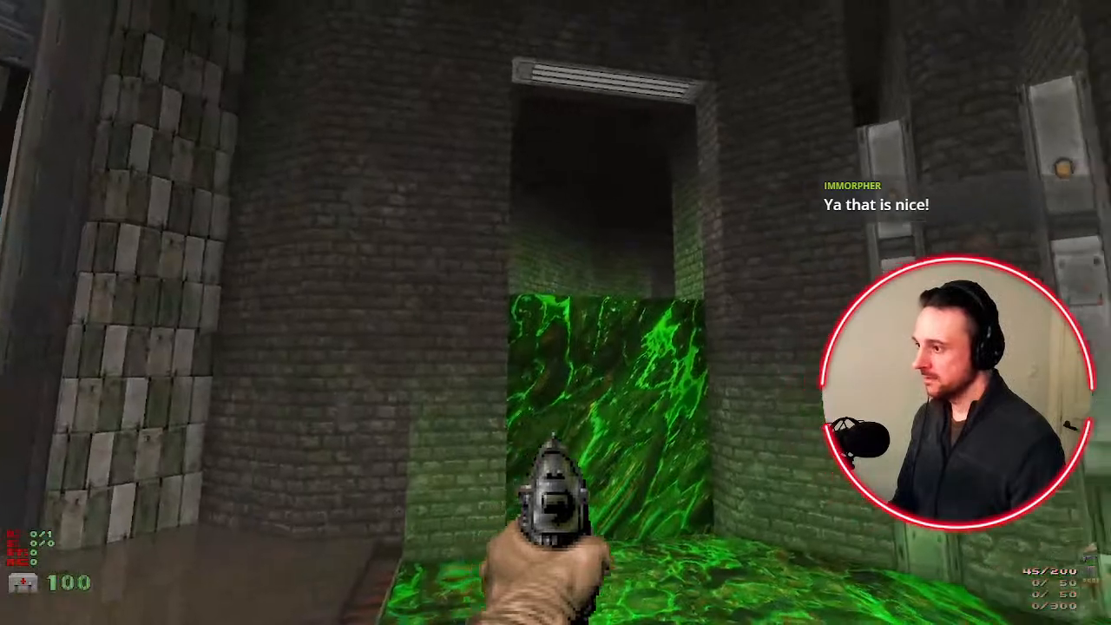
{"action": "key", "text": "w"}
{"action": "key", "text": "w"}
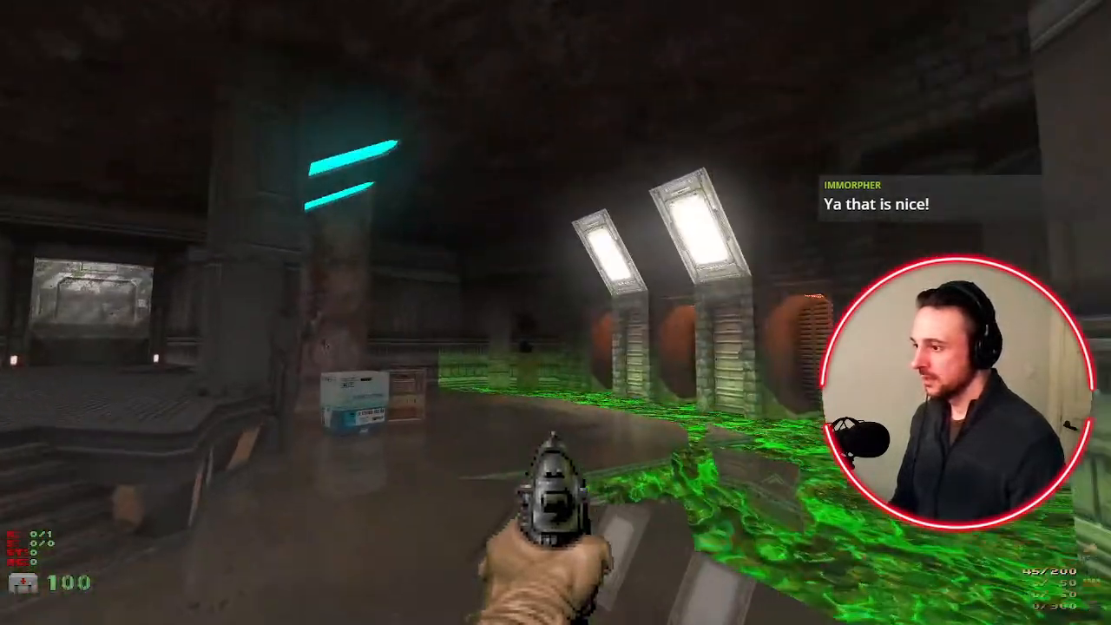
{"action": "key", "text": "w"}
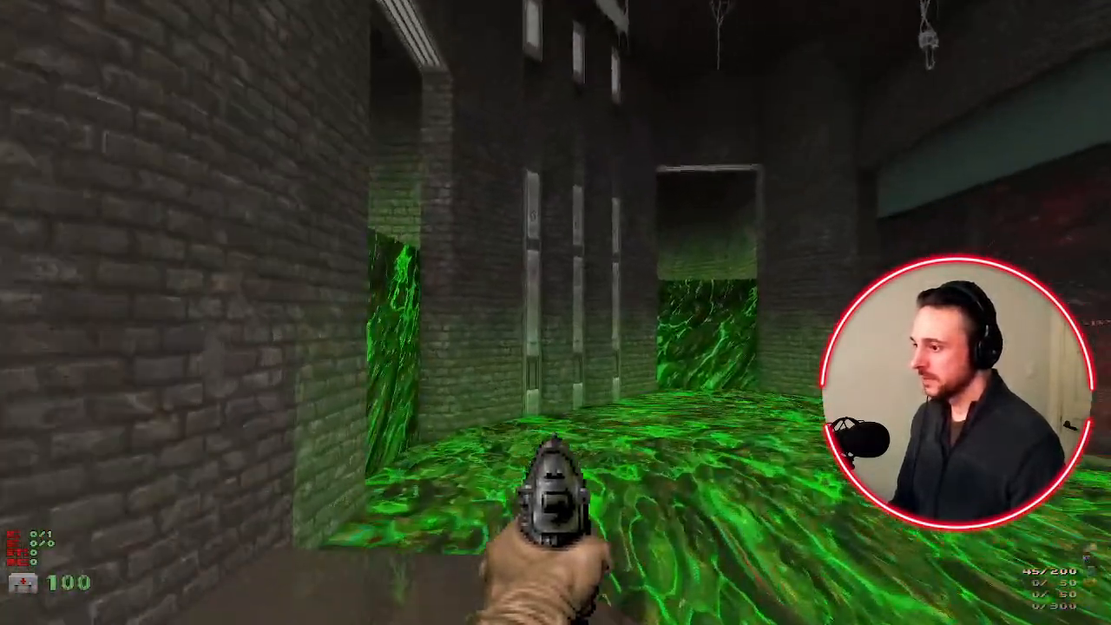
{"action": "key", "text": "w"}
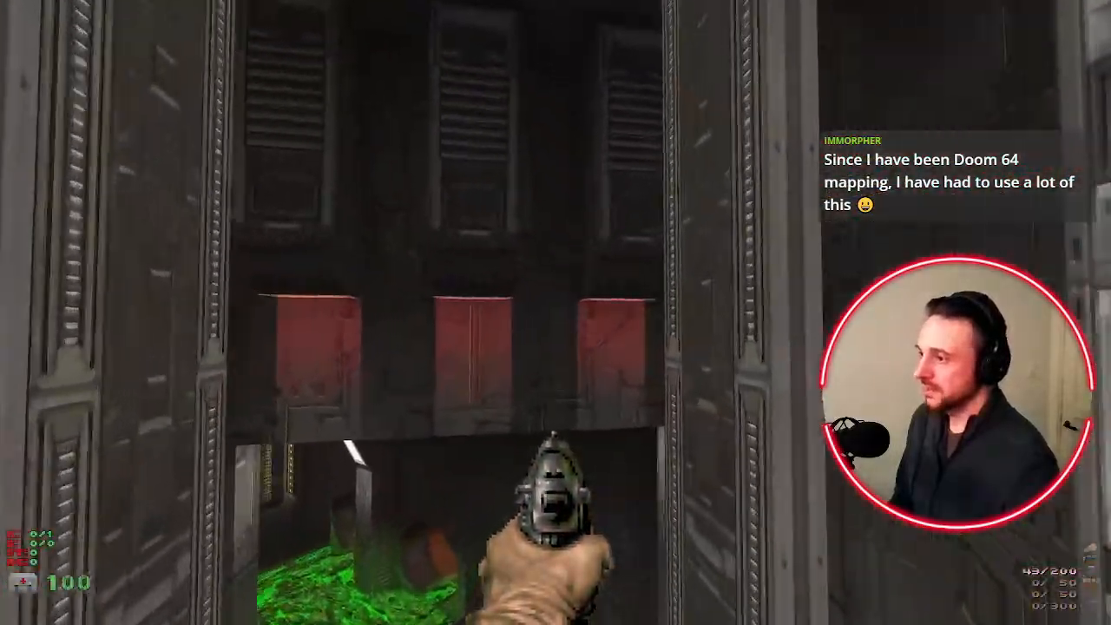
Tour the stairs, slime pool and lit orange and teal pipe columns in the running game to examine the area's look
{"action": "key", "text": "w"}
{"action": "key", "text": "s"}
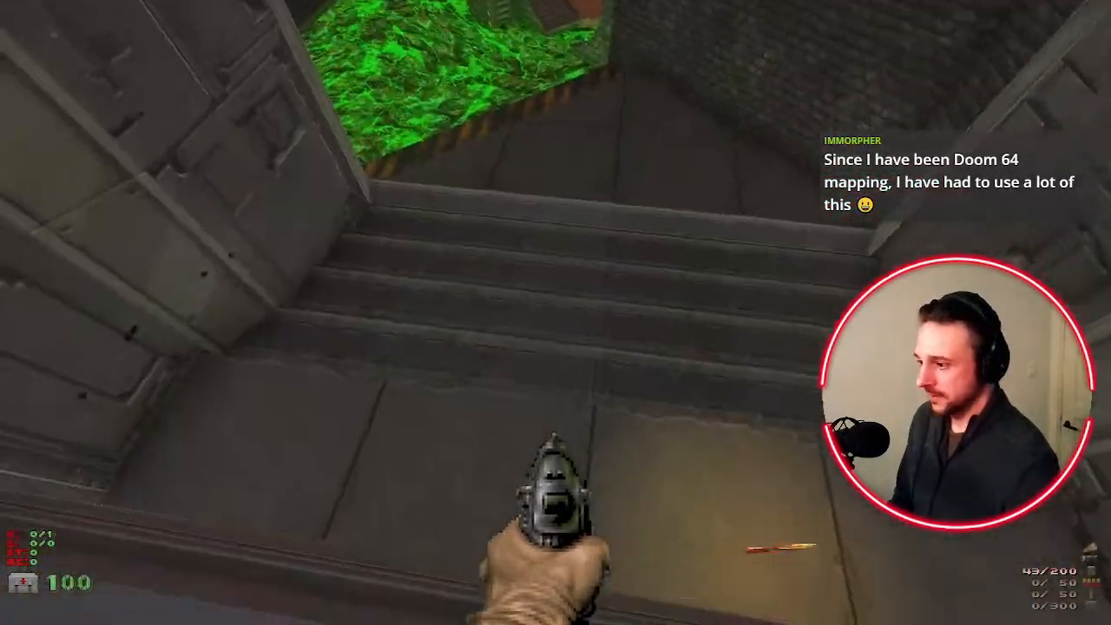
{"action": "key", "text": "w"}
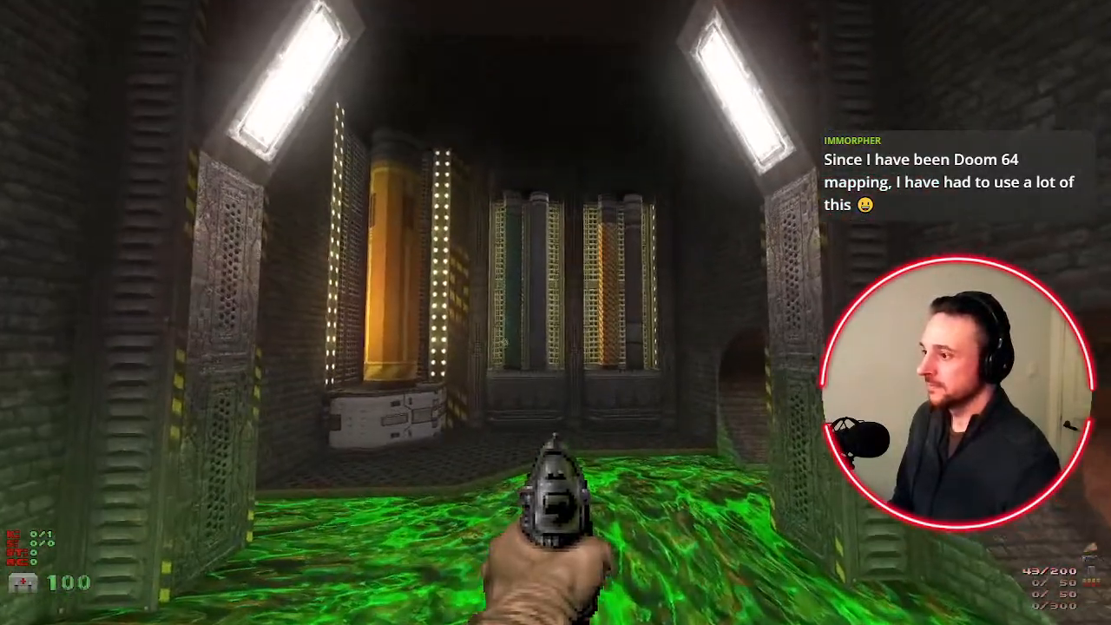
{"action": "key", "text": "w"}
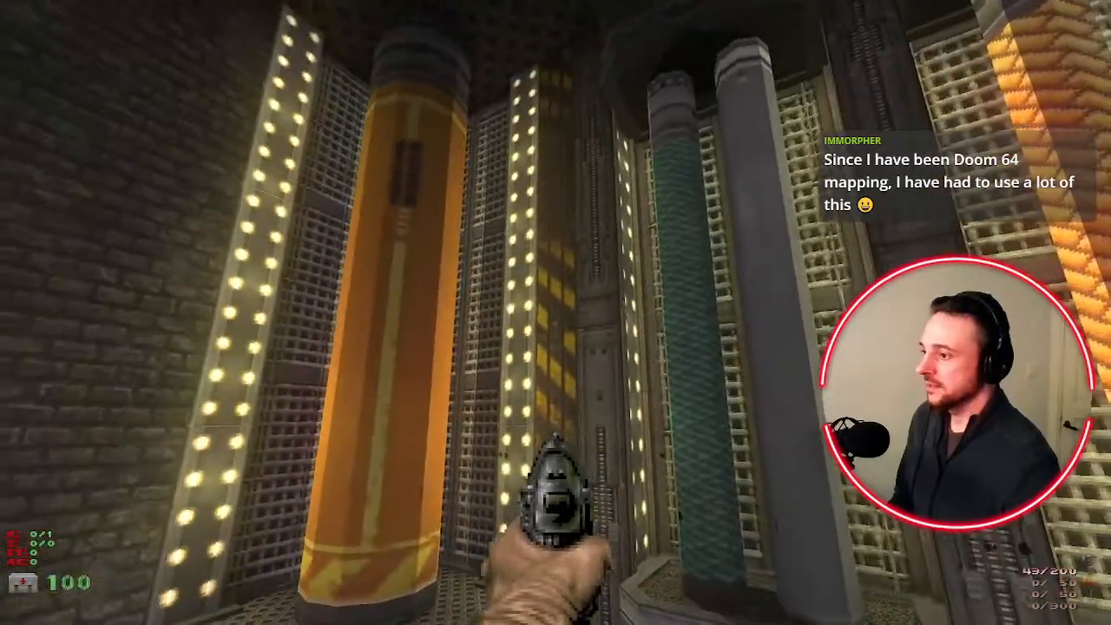
{"action": "key", "text": "s"}
{"action": "key", "text": "w"}
{"action": "key", "text": "w"}
Quit the GZDoom test run and return to the map editor
{"action": "key", "text": "Escape"}
{"action": "key", "text": "Up"}
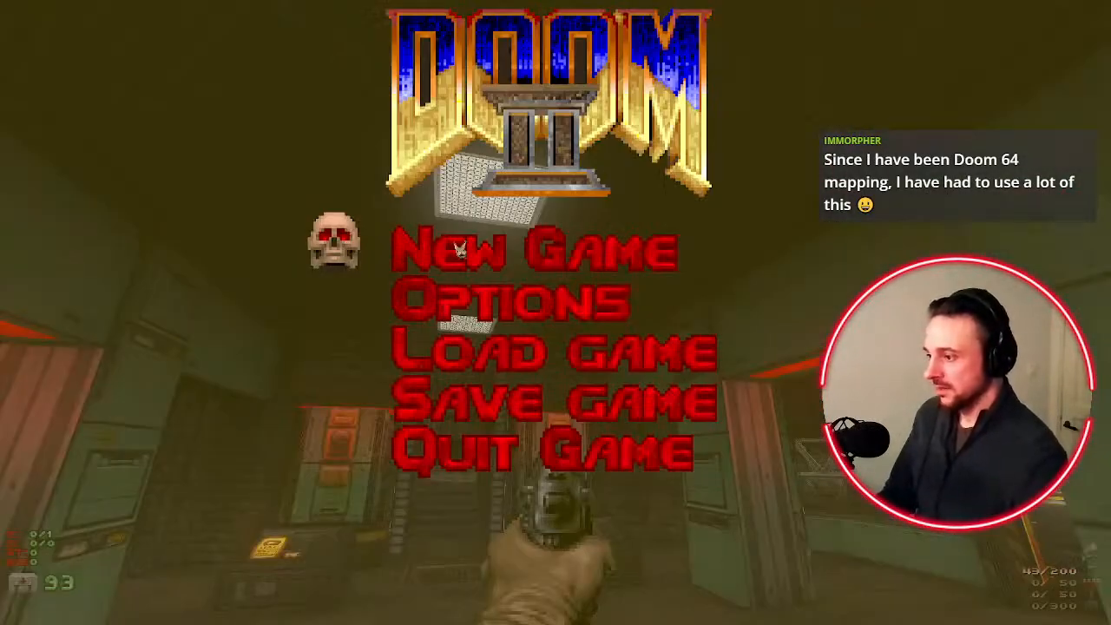
{"action": "key", "text": "Return"}
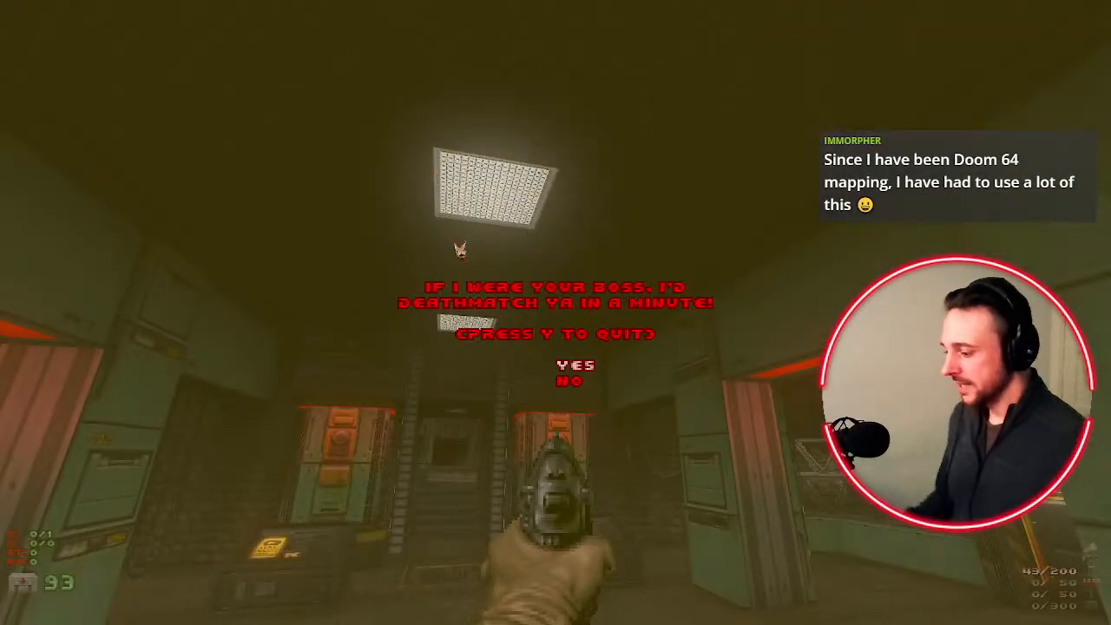
{"action": "key", "text": "y"}
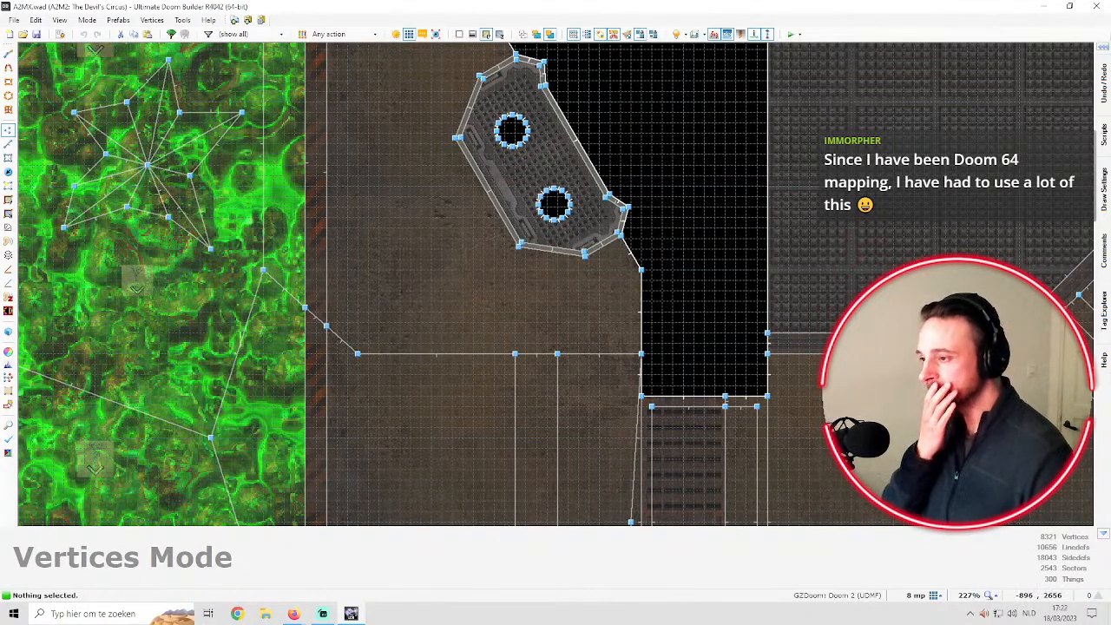
Raise the floor of the small rectangular sector in the slime channel's corner near the staircase to -232
{"action": "scroll", "coordinate": [733, 221], "scroll_direction": "down", "scroll_amount": 3}
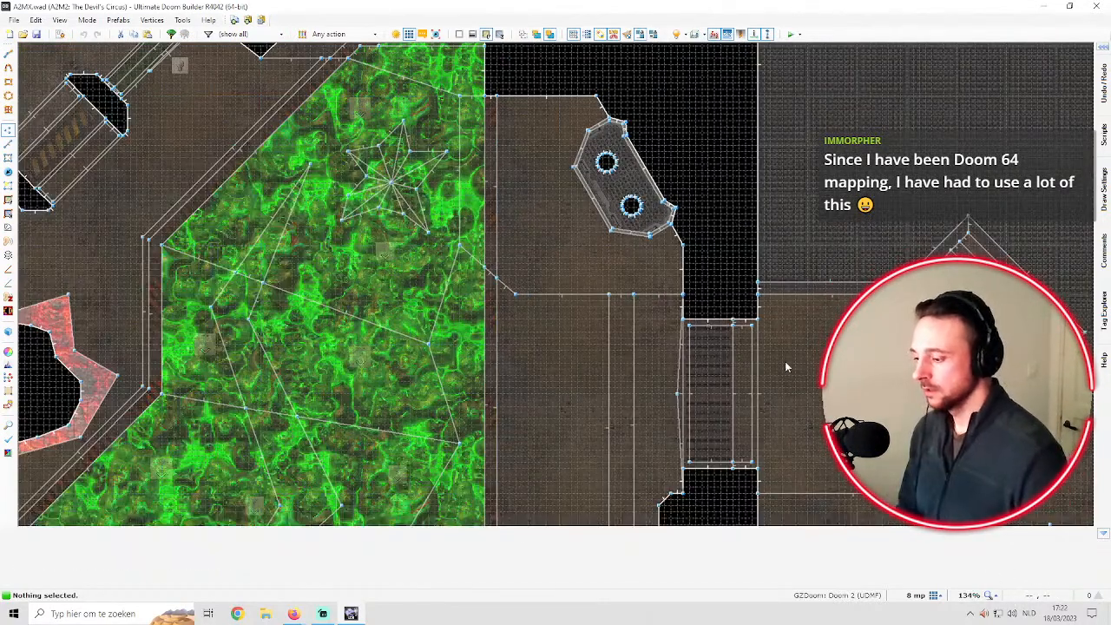
{"action": "scroll", "coordinate": [768, 347], "scroll_direction": "down", "scroll_amount": 4}
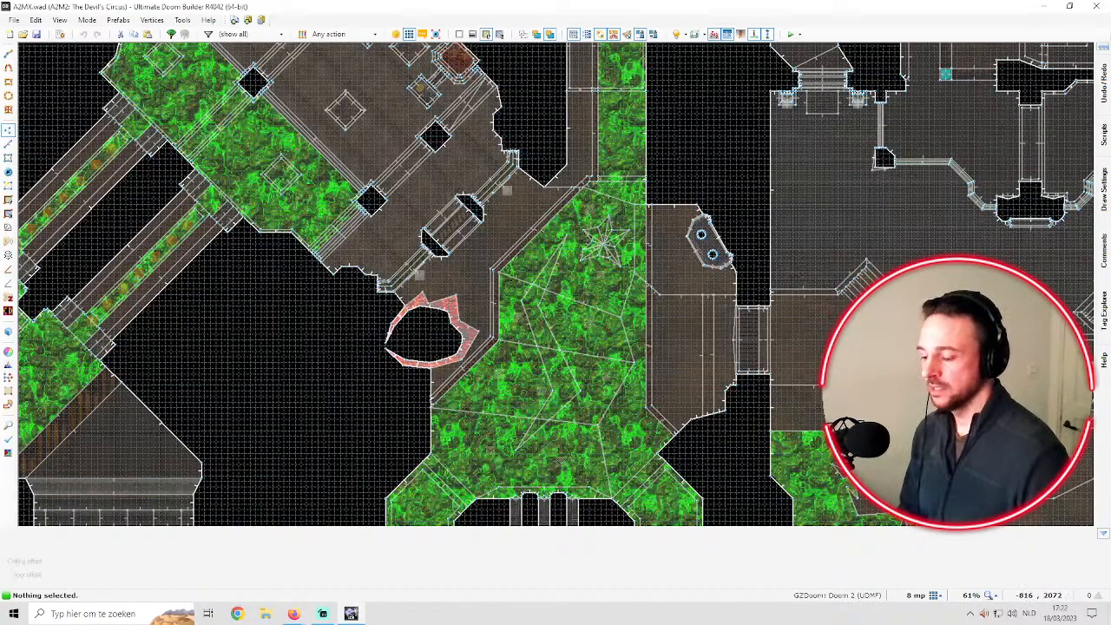
{"action": "scroll", "coordinate": [802, 308], "scroll_direction": "down", "scroll_amount": 2}
{"action": "scroll", "coordinate": [681, 152], "scroll_direction": "up", "scroll_amount": 2}
{"action": "scroll", "coordinate": [666, 182], "scroll_direction": "down", "scroll_amount": 2}
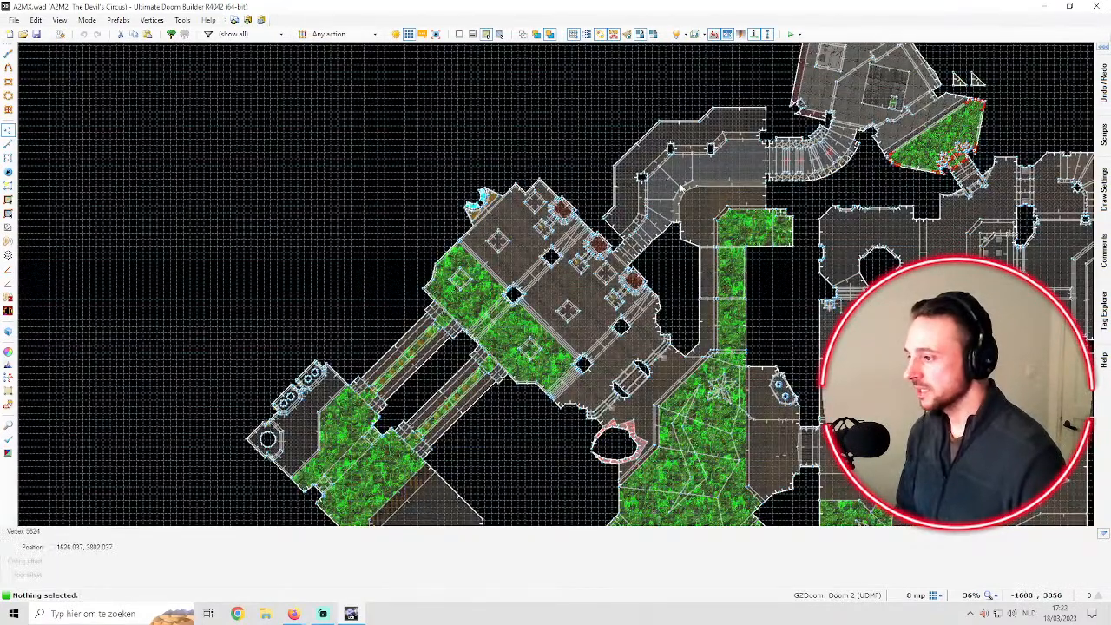
{"action": "scroll", "coordinate": [671, 168], "scroll_direction": "up", "scroll_amount": 2}
{"action": "scroll", "coordinate": [821, 232], "scroll_direction": "up", "scroll_amount": 4}
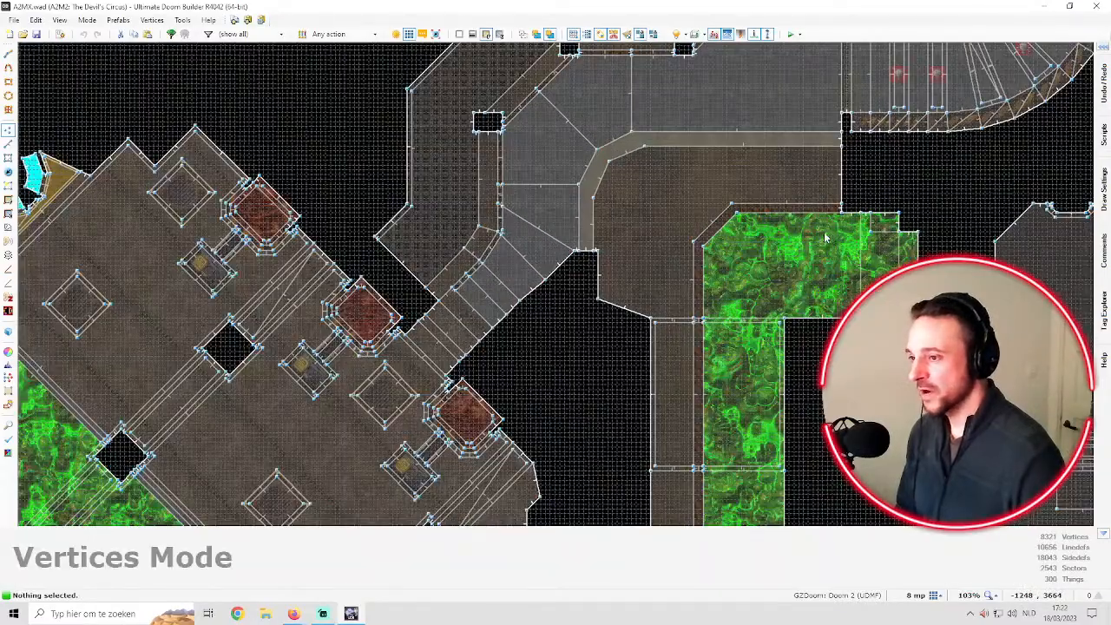
{"action": "key", "text": "w"}
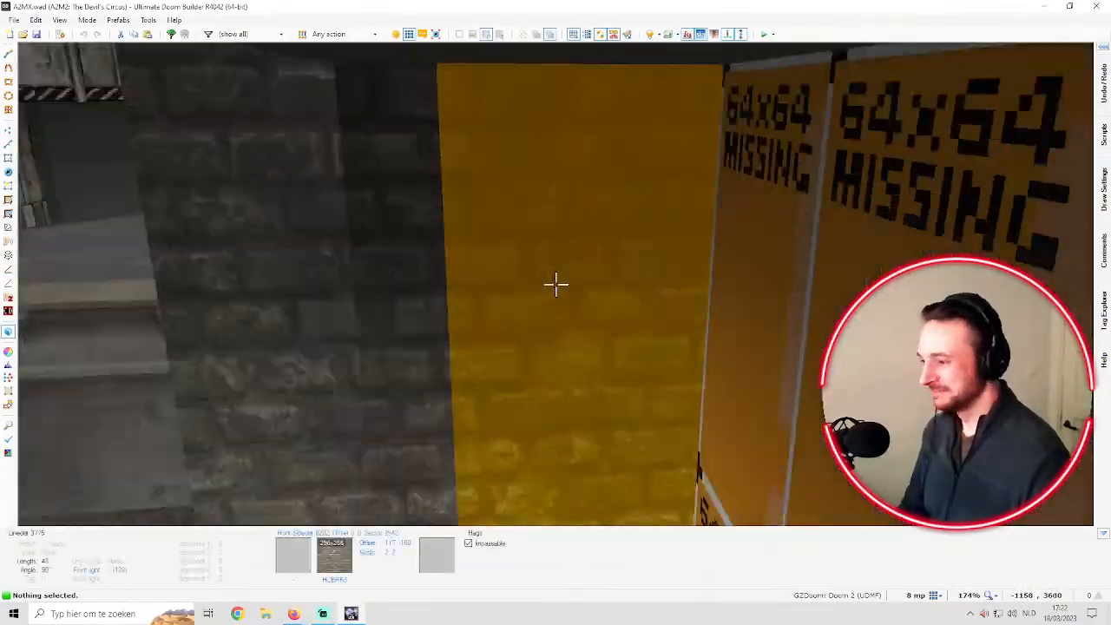
{"action": "scroll", "coordinate": [555, 282], "scroll_direction": "up", "scroll_amount": 2}
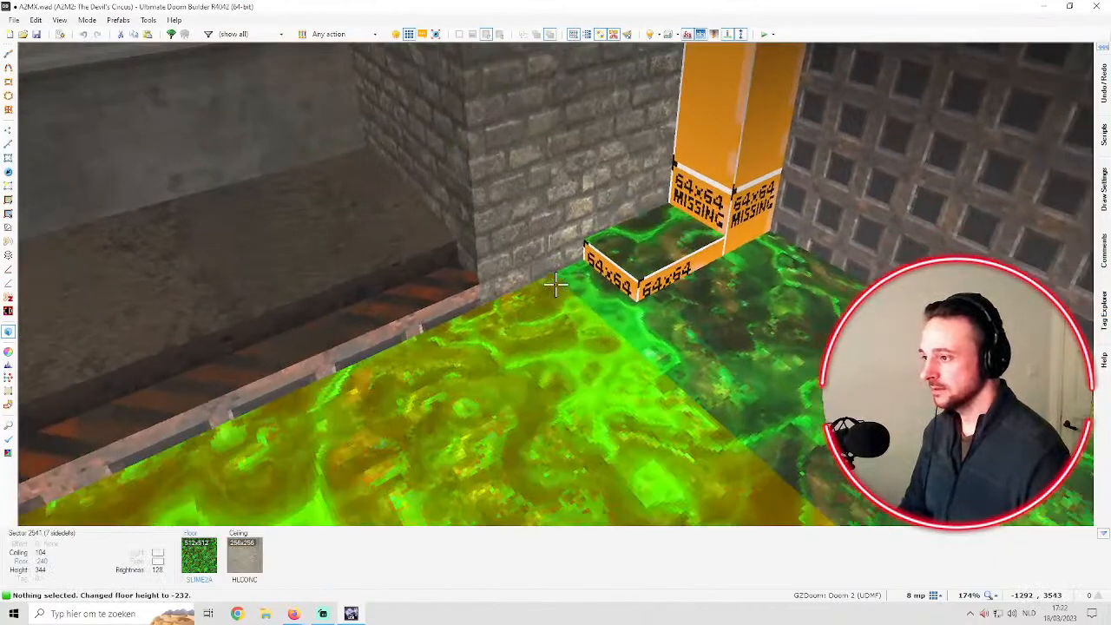
Slope the small corner sector's floor steeply upward so its far edge against the back wall reaches the ceiling
{"action": "key", "text": "w"}
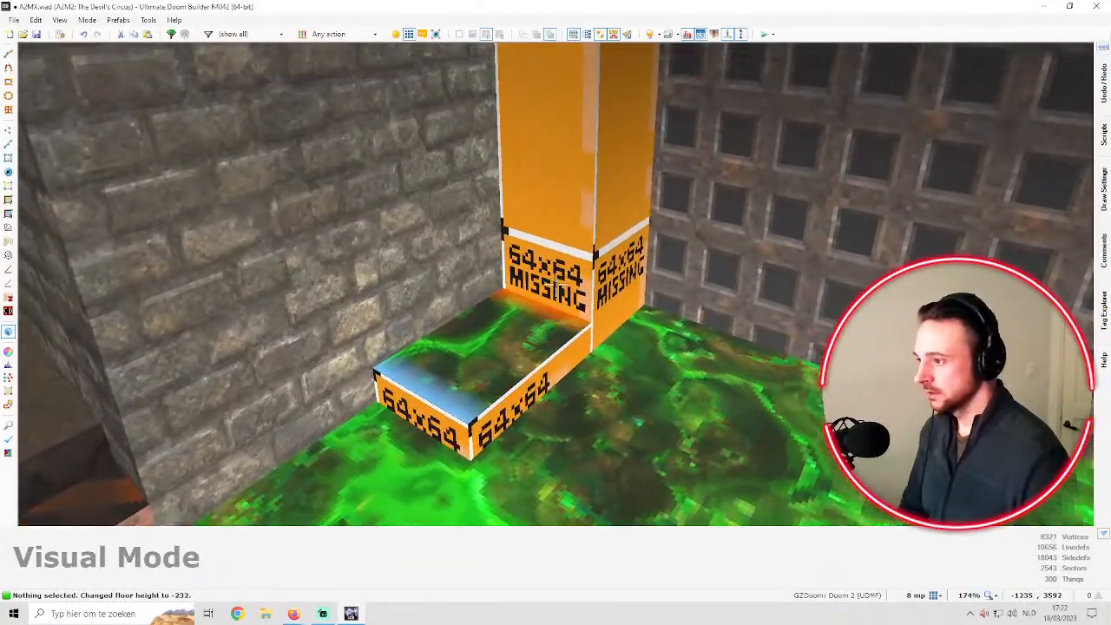
{"action": "key", "text": "w"}
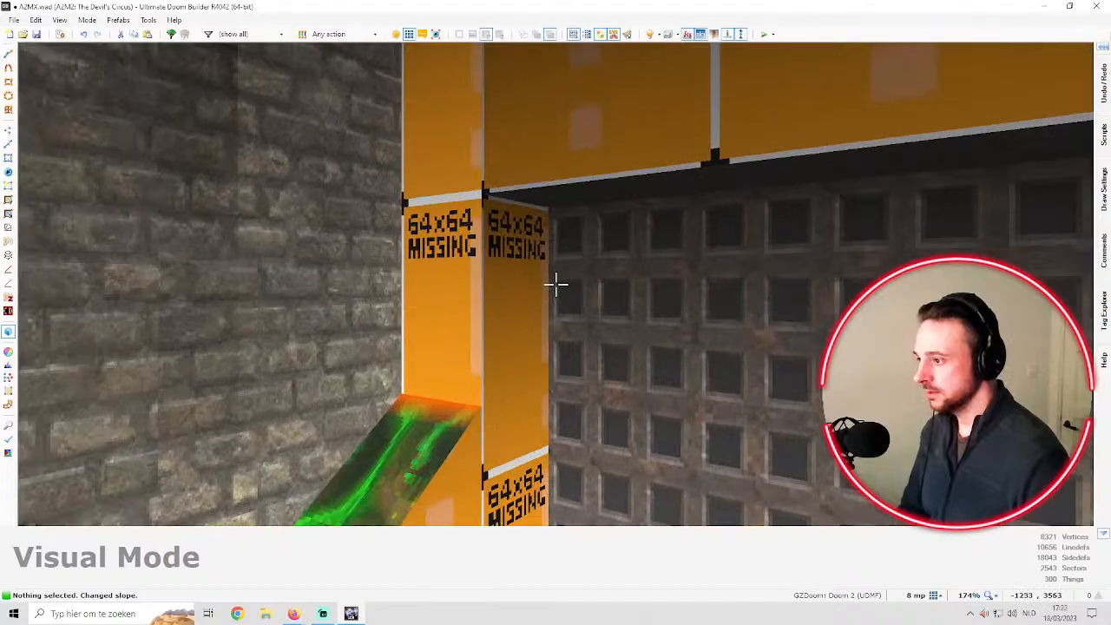
{"action": "scroll", "coordinate": [555, 284], "scroll_direction": "up", "scroll_amount": 13}
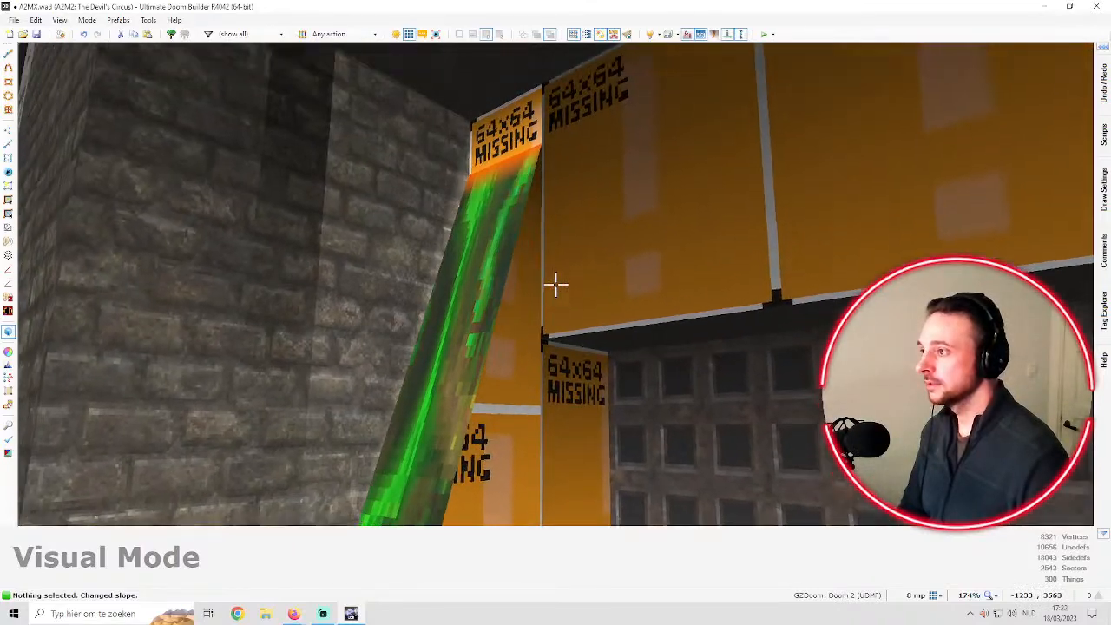
{"action": "scroll", "coordinate": [555, 285], "scroll_direction": "up", "scroll_amount": 2}
{"action": "key", "text": "s"}
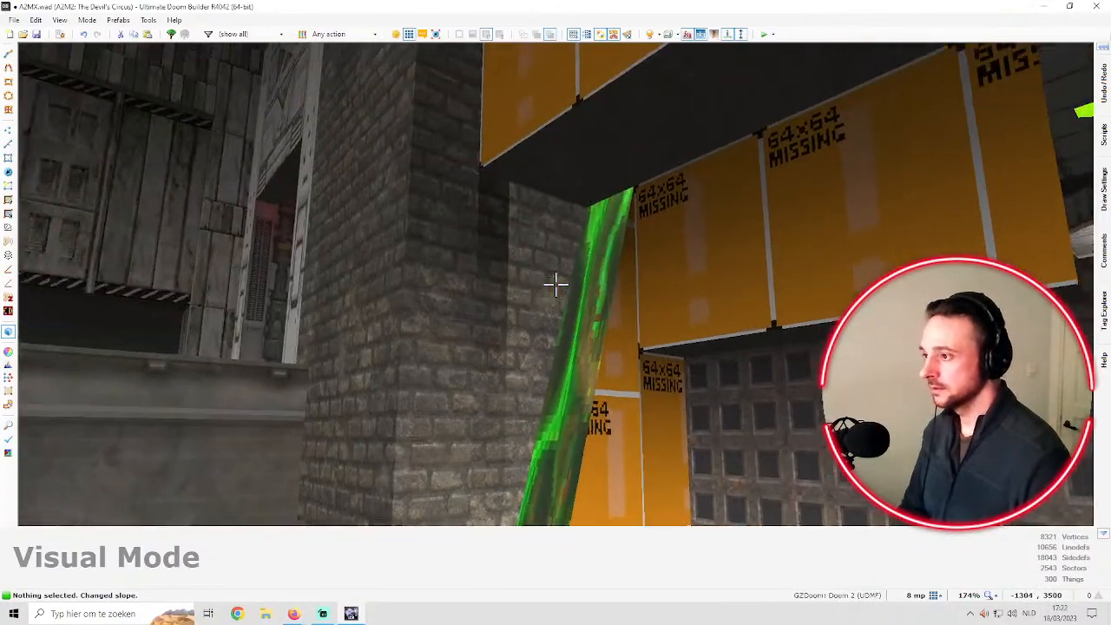
{"action": "key", "text": "w"}
{"action": "key", "text": "alt+s"}
{"action": "right_click", "coordinate": [556, 284]}
{"action": "key", "text": "Escape"}
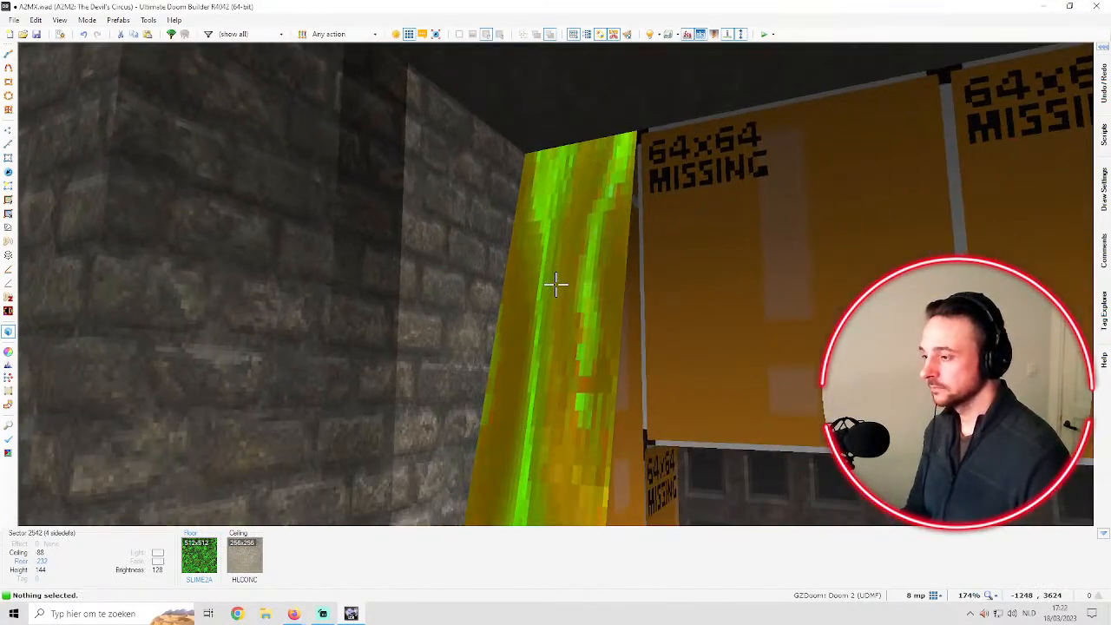
Replace the slime flat on the steeply sloped corner floor with a teal metal panel texture
{"action": "middle_click", "coordinate": [556, 284]}
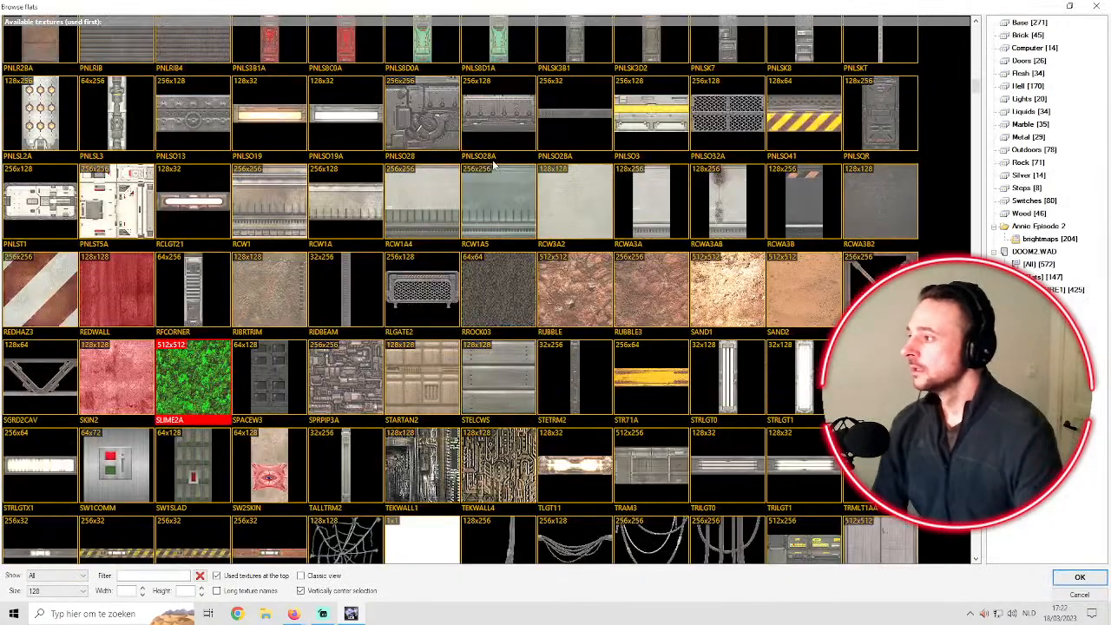
{"action": "scroll", "coordinate": [355, 121], "scroll_direction": "up", "scroll_amount": 2}
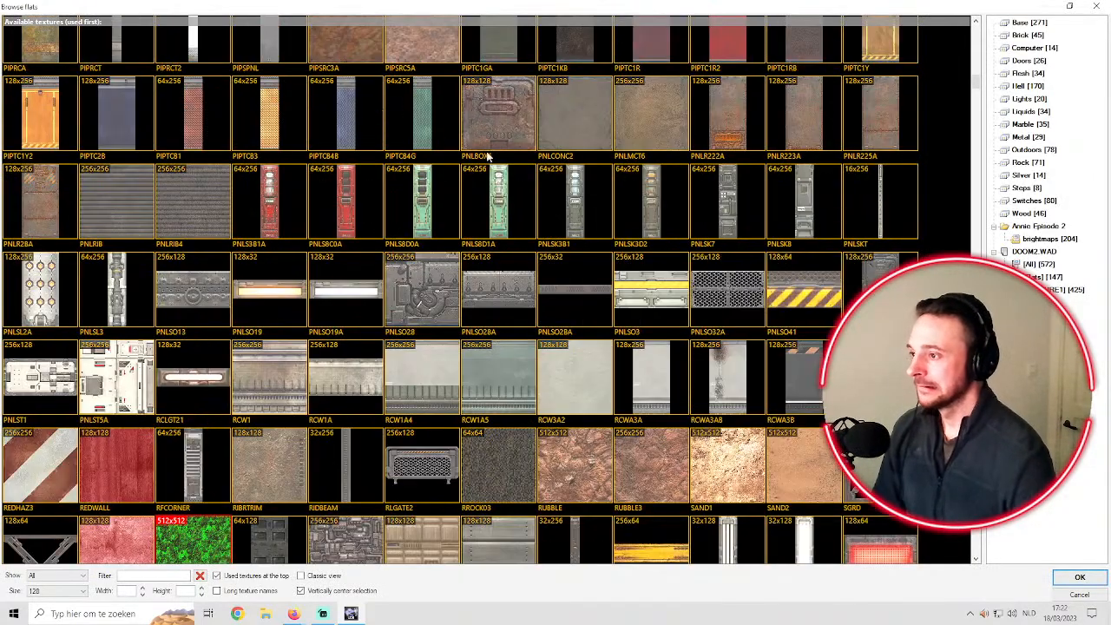
{"action": "double_click", "coordinate": [512, 190]}
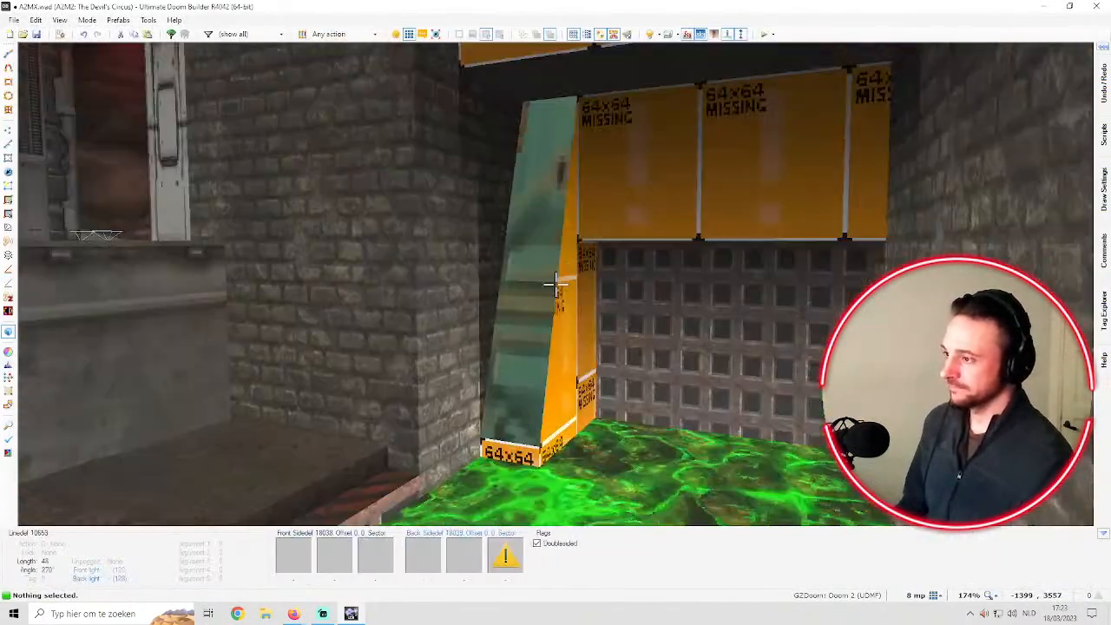
Start Floor Align Mode for the sloped sector and move the texture's origin onto the sector's outer corner
{"action": "key", "text": "v"}
{"action": "scroll", "coordinate": [669, 183], "scroll_direction": "up", "scroll_amount": 2}
{"action": "key", "text": "Right"}
{"action": "key", "text": "Right"}
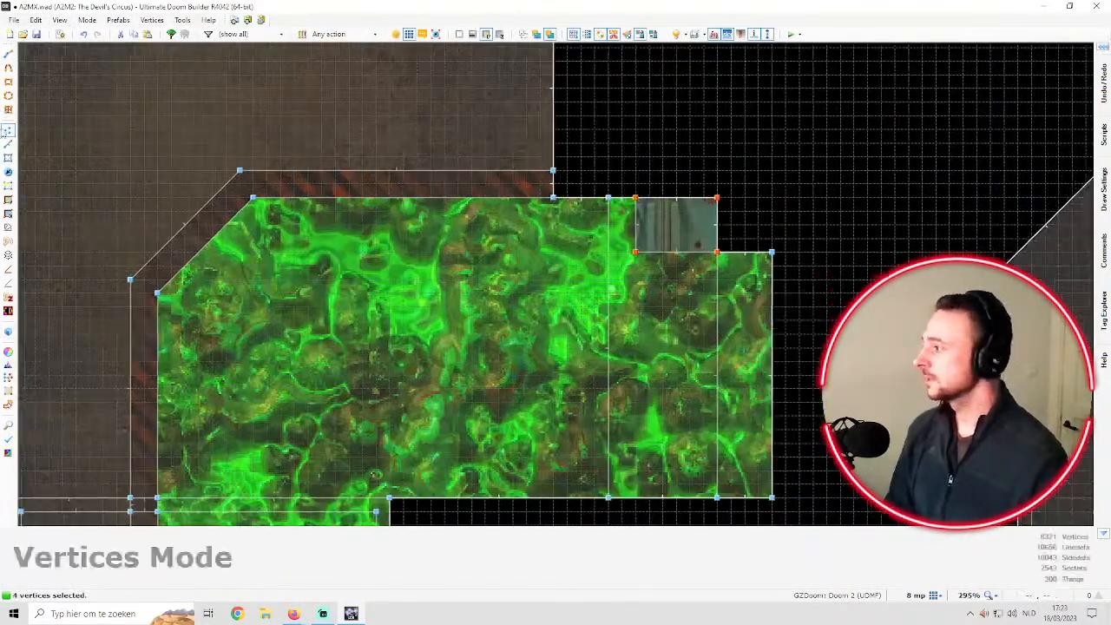
{"action": "left_click", "coordinate": [7, 201]}
{"action": "scroll", "coordinate": [765, 219], "scroll_direction": "up", "scroll_amount": 1}
{"action": "left_click_drag", "start_coordinate": [663, 170], "coordinate": [661, 417]}
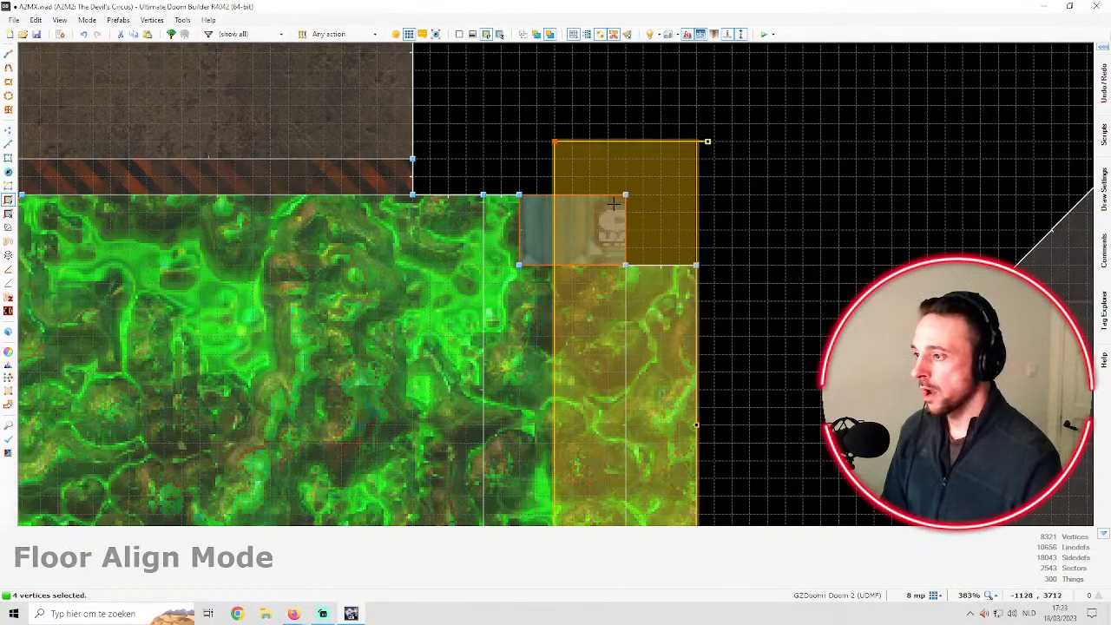
{"action": "left_click_drag", "start_coordinate": [602, 173], "coordinate": [671, 226]}
{"action": "scroll", "coordinate": [670, 165], "scroll_direction": "down", "scroll_amount": 3}
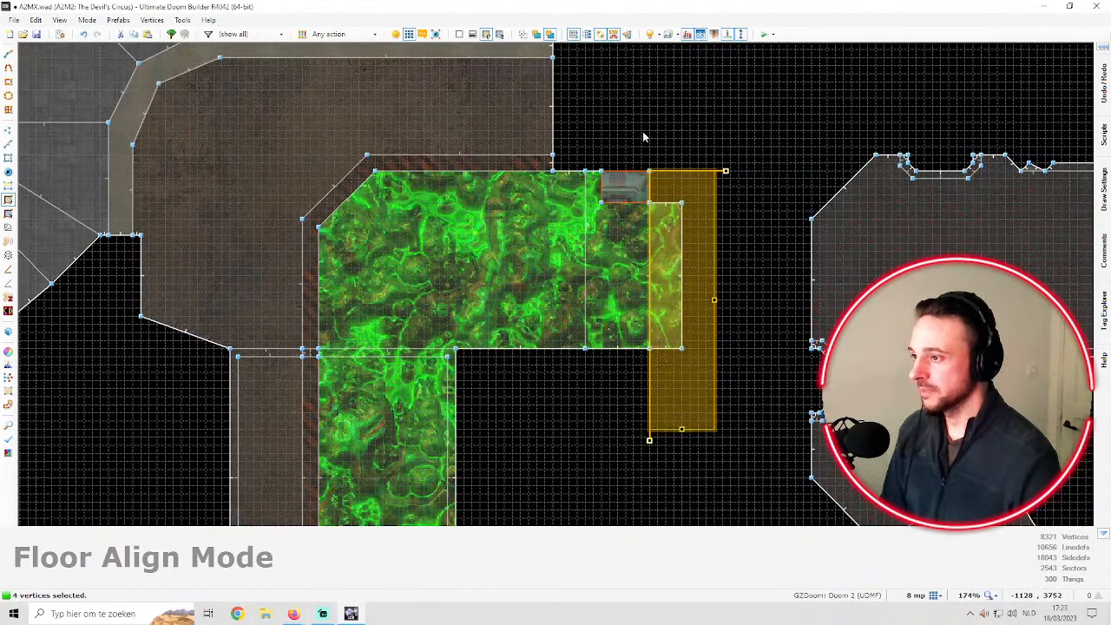
Rotate the panel texture a quarter turn, scale it to fit the sloped sector exactly, and apply the alignment
{"action": "left_click_drag", "start_coordinate": [649, 440], "coordinate": [552, 154]}
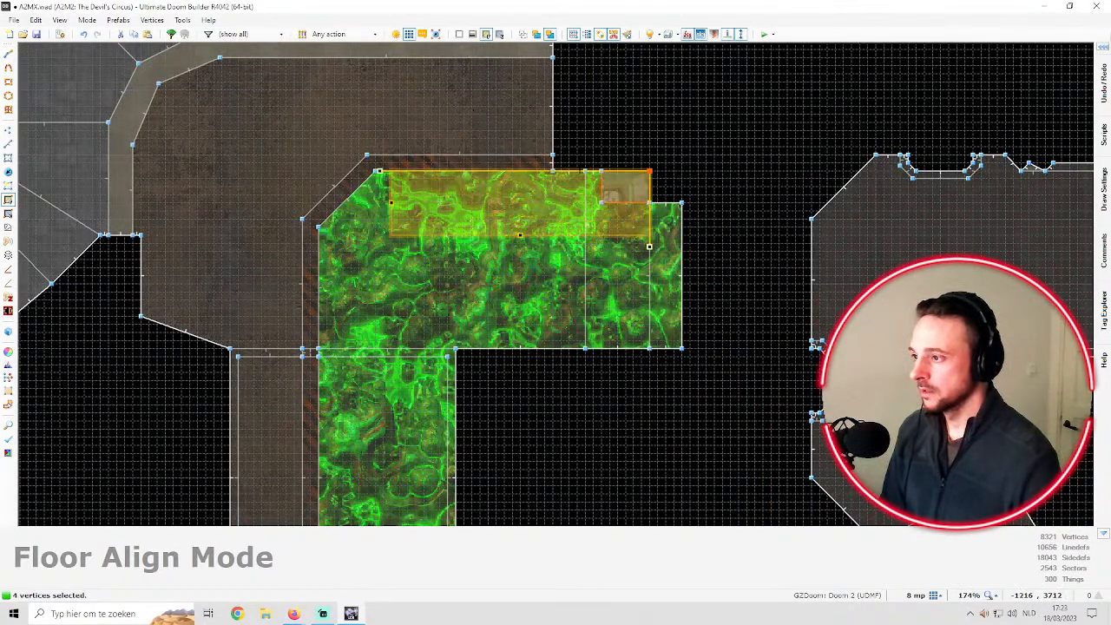
{"action": "scroll", "coordinate": [595, 181], "scroll_direction": "up", "scroll_amount": 3}
{"action": "left_click_drag", "start_coordinate": [430, 300], "coordinate": [669, 229]}
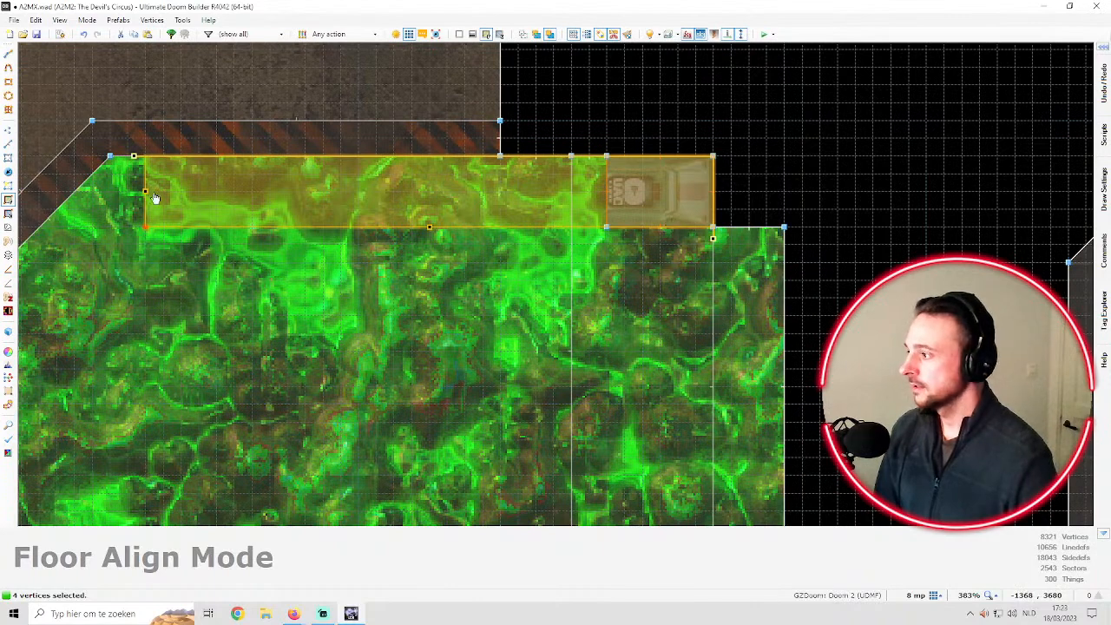
{"action": "left_click_drag", "start_coordinate": [146, 191], "coordinate": [607, 191]}
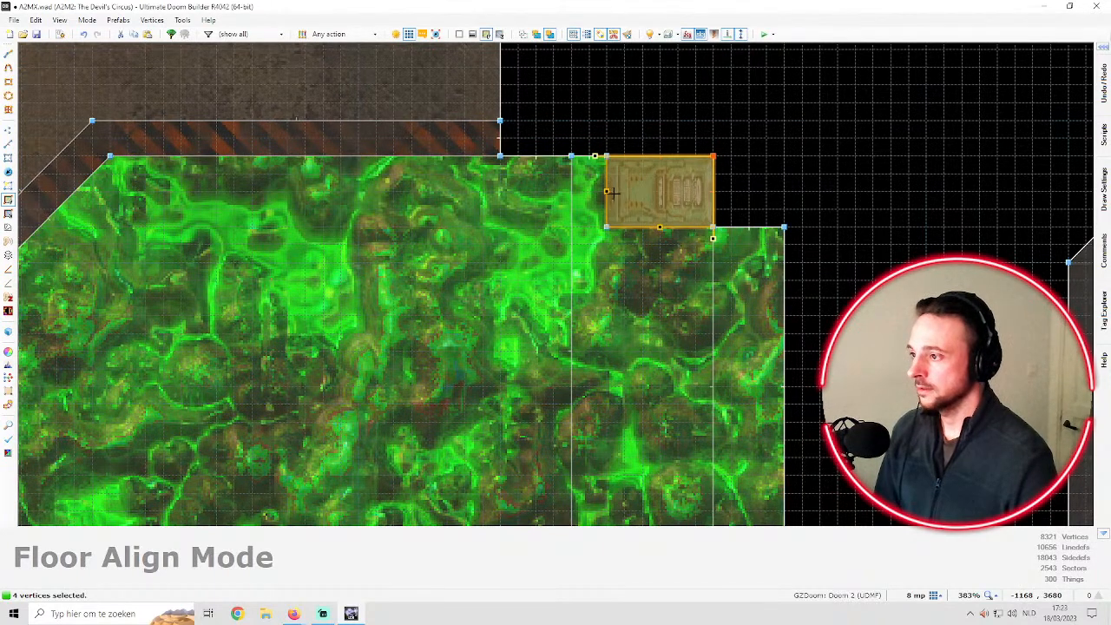
{"action": "key", "text": "Return"}
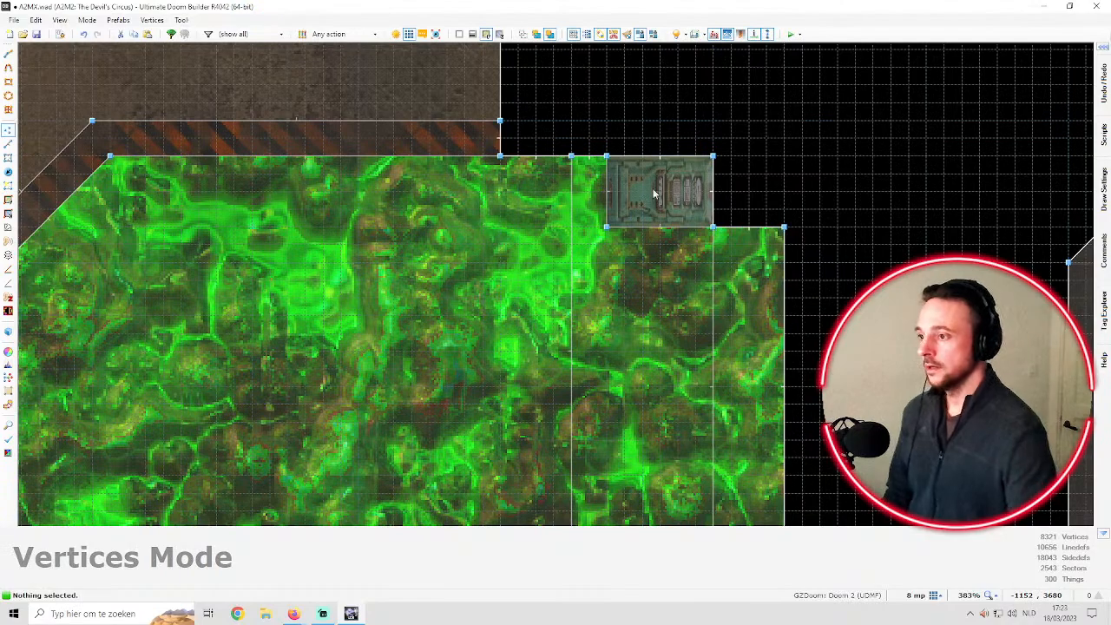
Apply the LITE3 texture to the narrow front face at the foot of the sloped panel
{"action": "key", "text": "q"}
{"action": "key", "text": "d"}
{"action": "key", "text": "e"}
{"action": "key", "text": "e"}
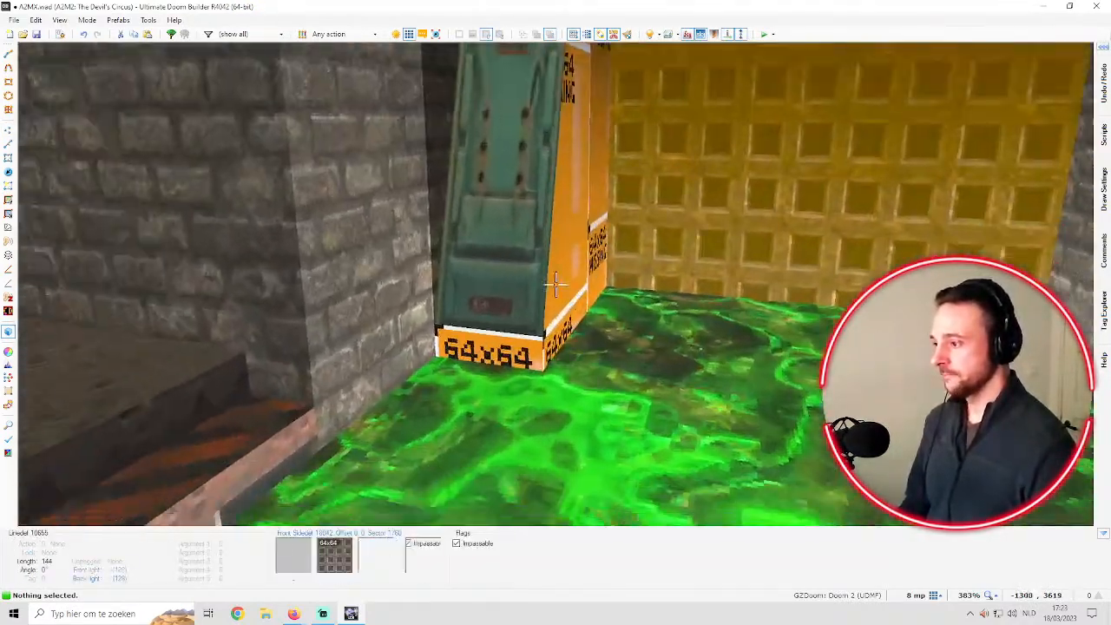
{"action": "right_click", "coordinate": [555, 285]}
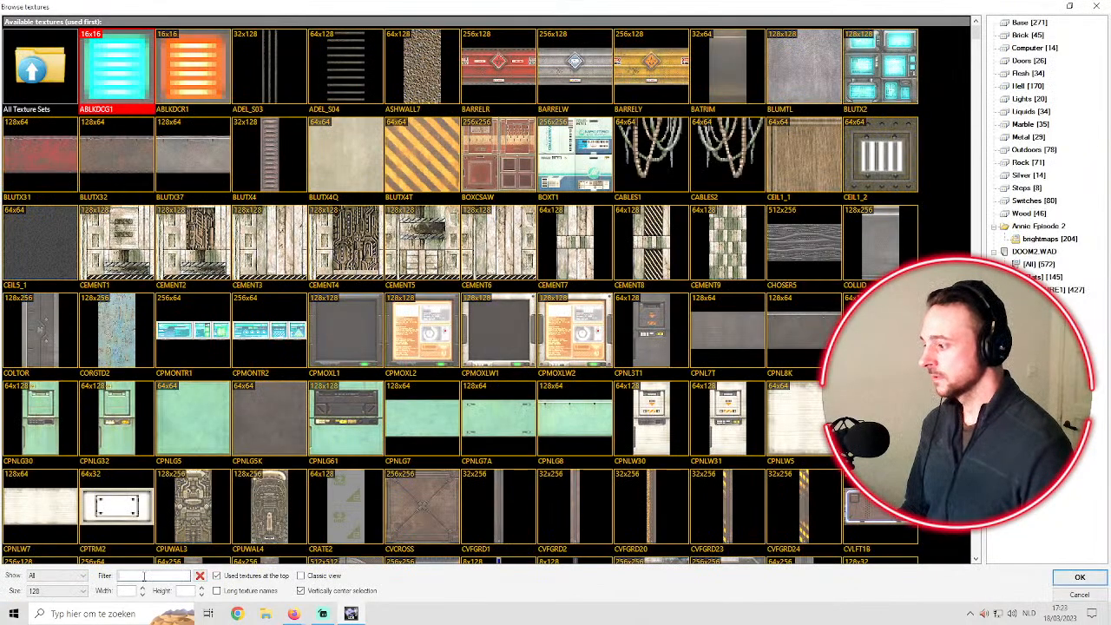
{"action": "type", "text": "LITE"}
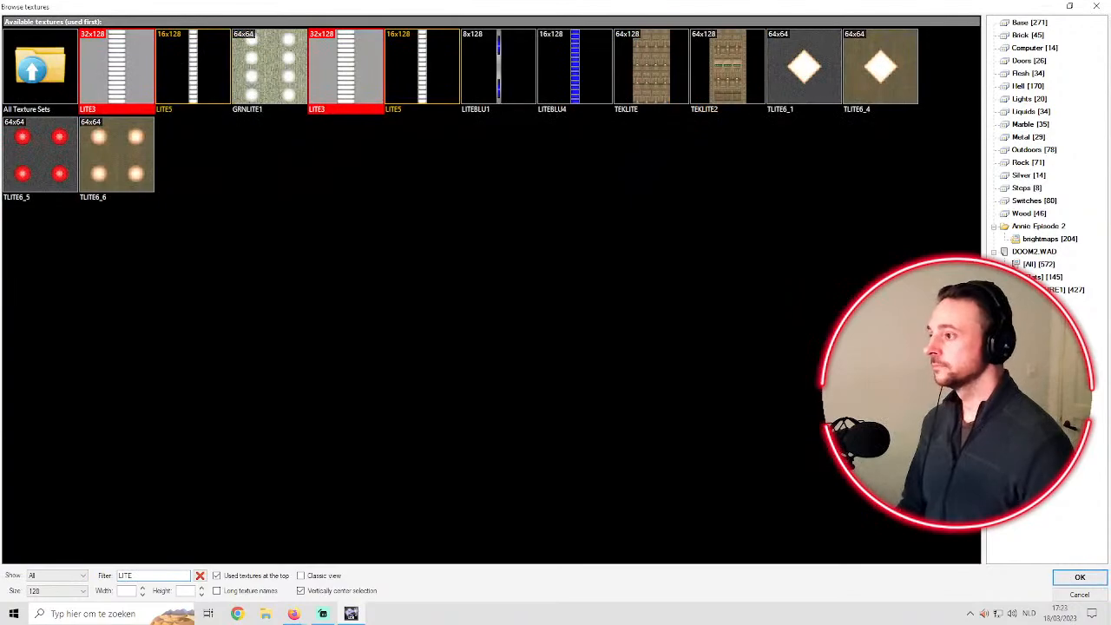
{"action": "double_click", "coordinate": [137, 56]}
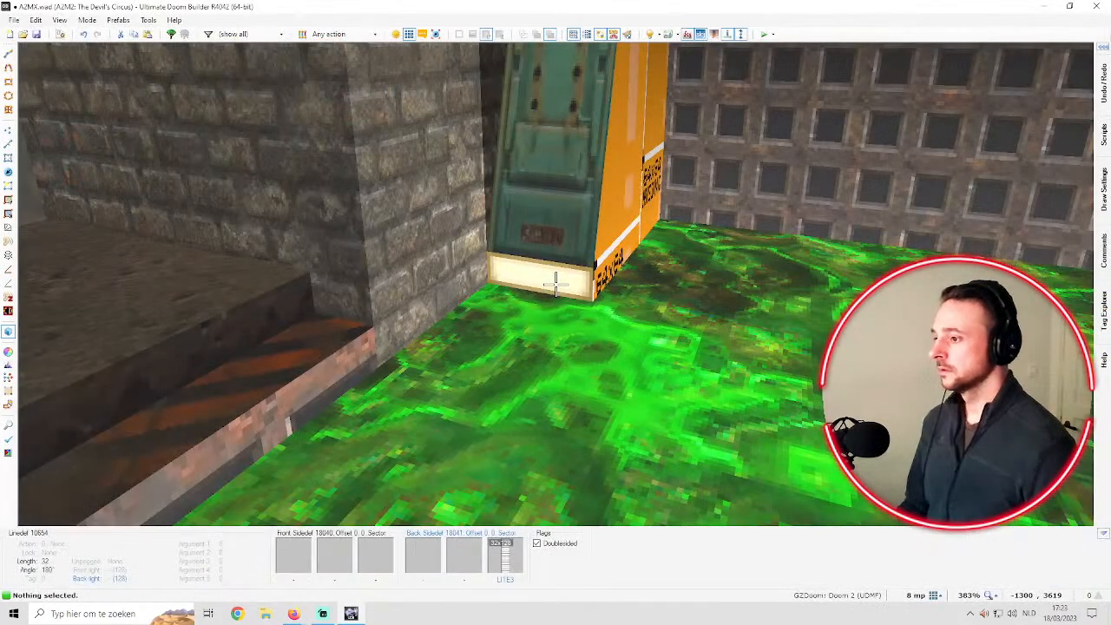
{"action": "key", "text": "w"}
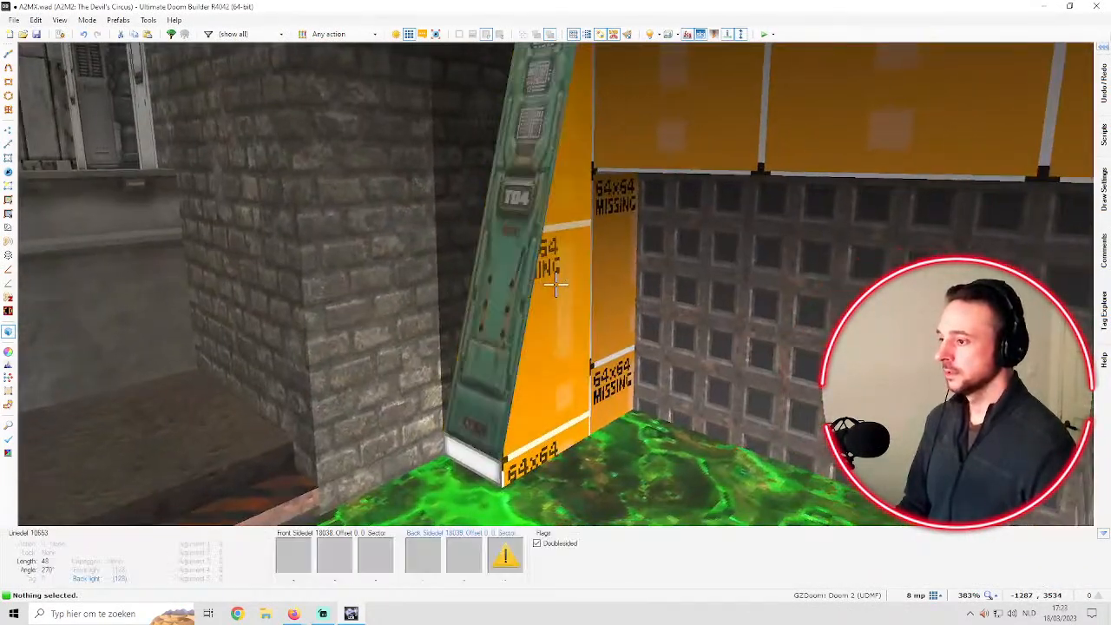
{"action": "left_click", "coordinate": [556, 282]}
{"action": "type", "text": "t"}
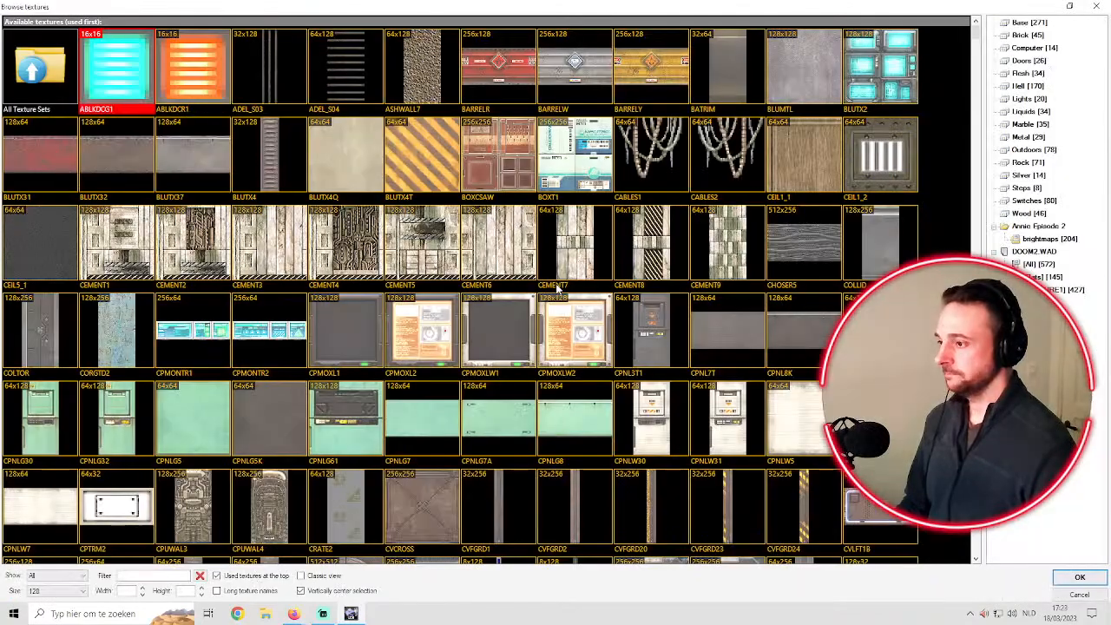
{"action": "type", "text": "c"}
{"action": "key", "text": "Escape"}
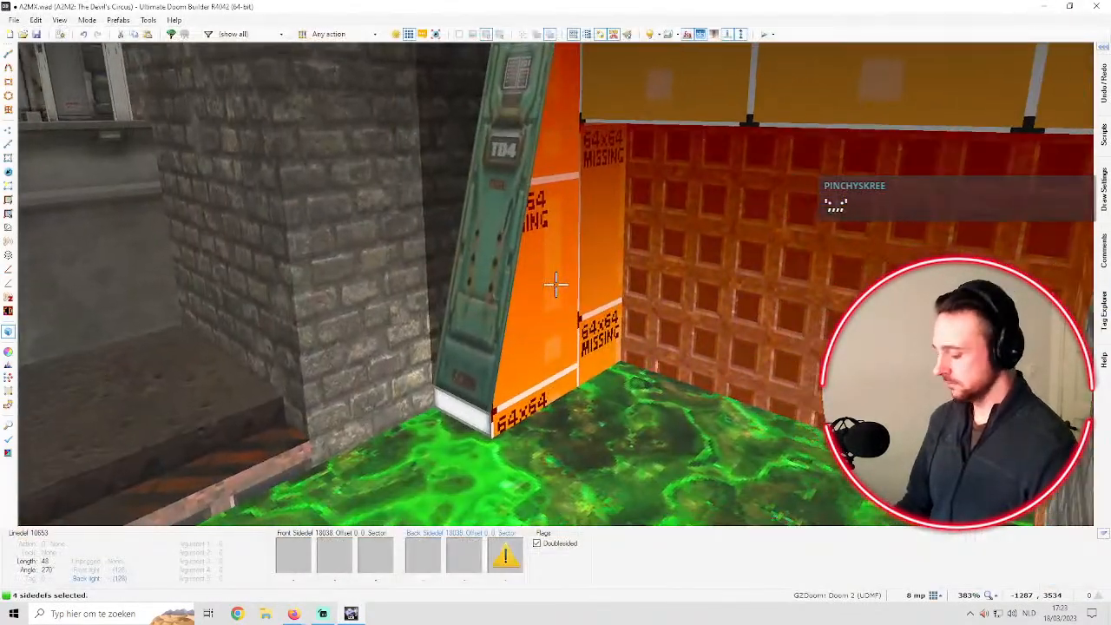
{"action": "key", "text": "c"}
{"action": "left_click", "coordinate": [555, 284]}
{"action": "left_click", "coordinate": [555, 284]}
{"action": "key", "text": "t"}
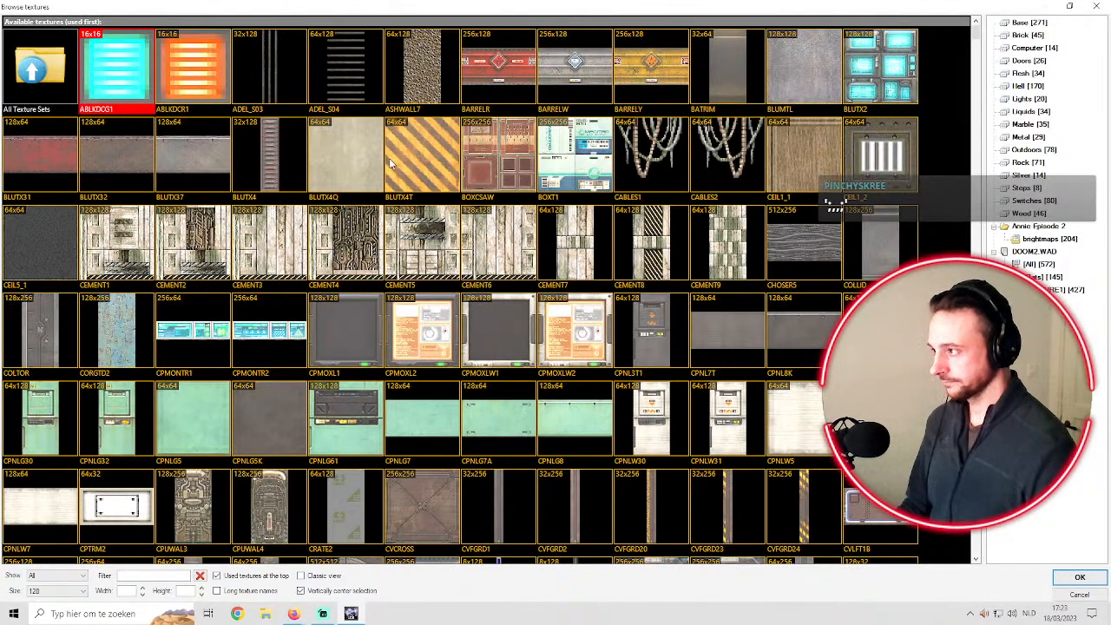
{"action": "key", "text": "Escape"}
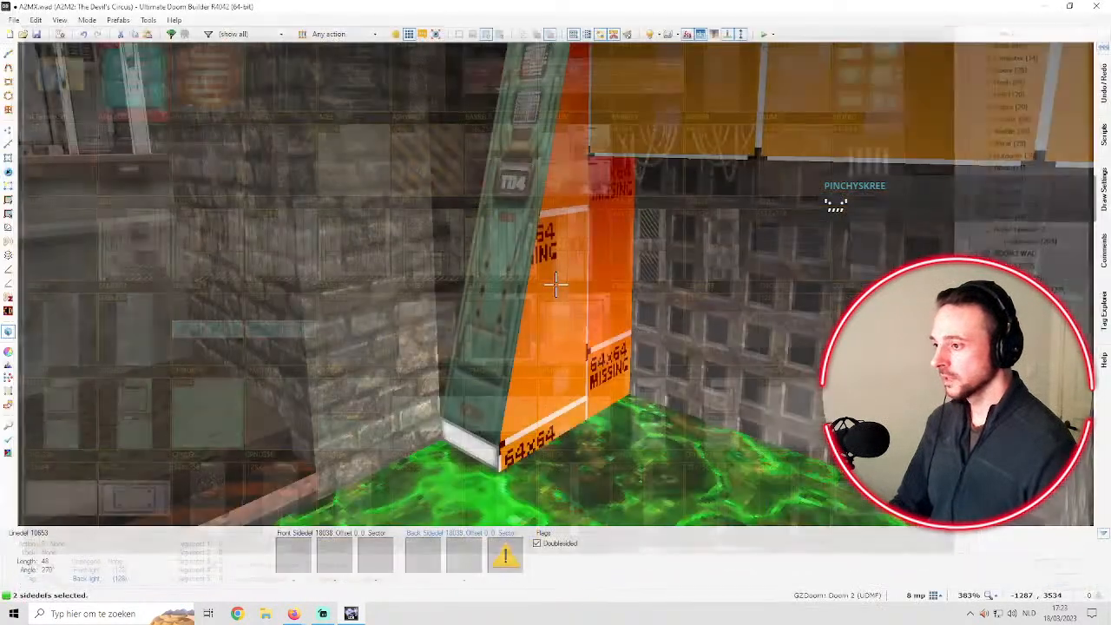
{"action": "key", "text": "c"}
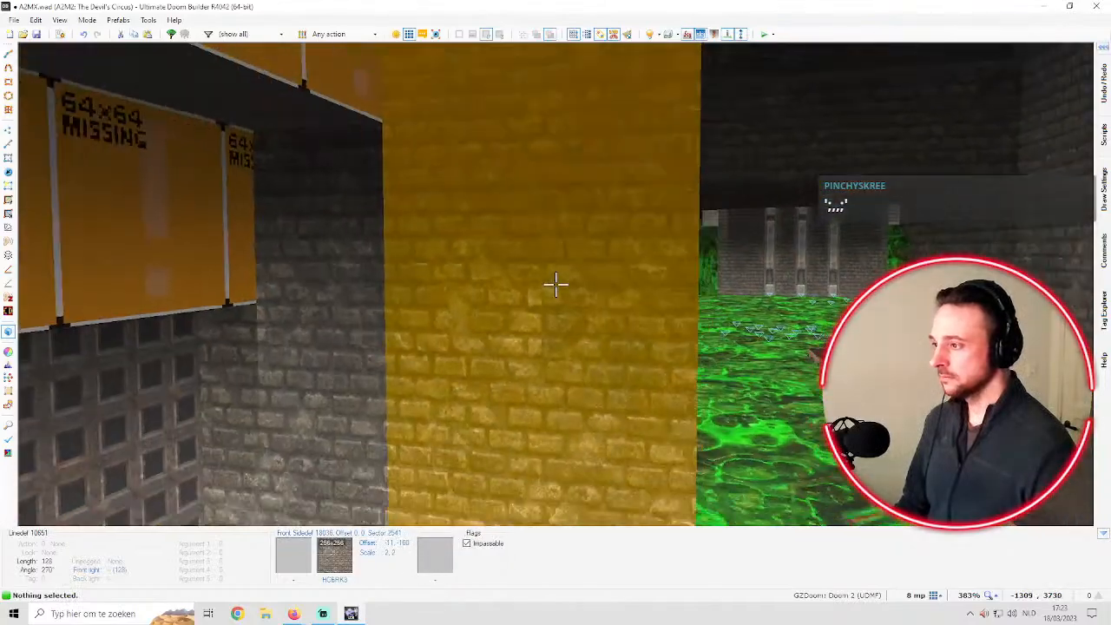
Split off the square corner at the slime channel's southeast end with a new line and delete that corner sector
{"action": "key", "text": "v"}
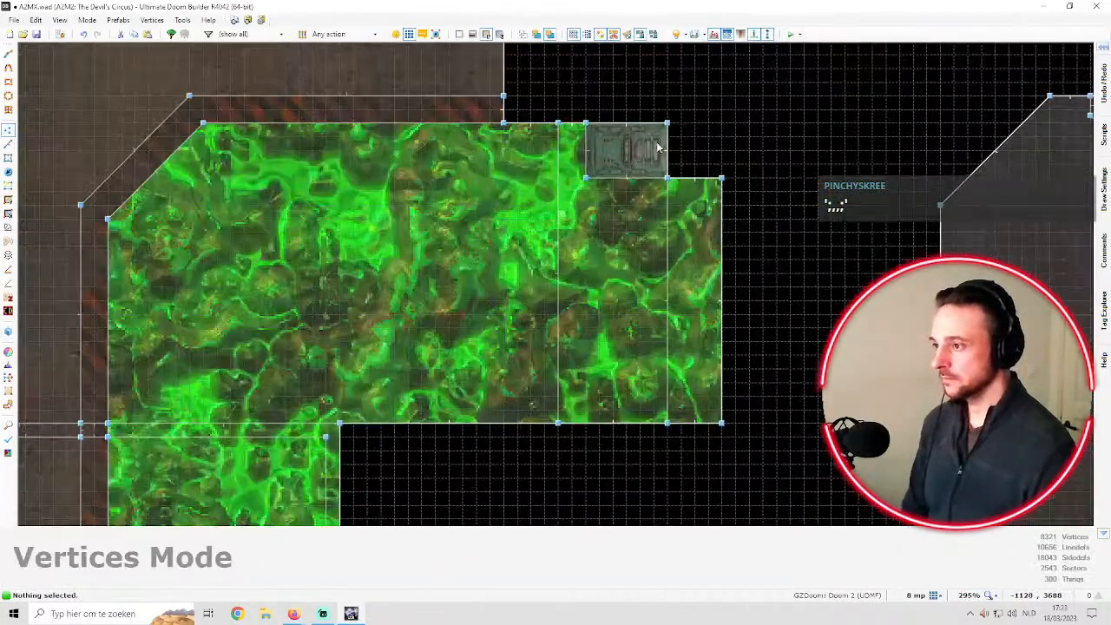
{"action": "key", "text": "l"}
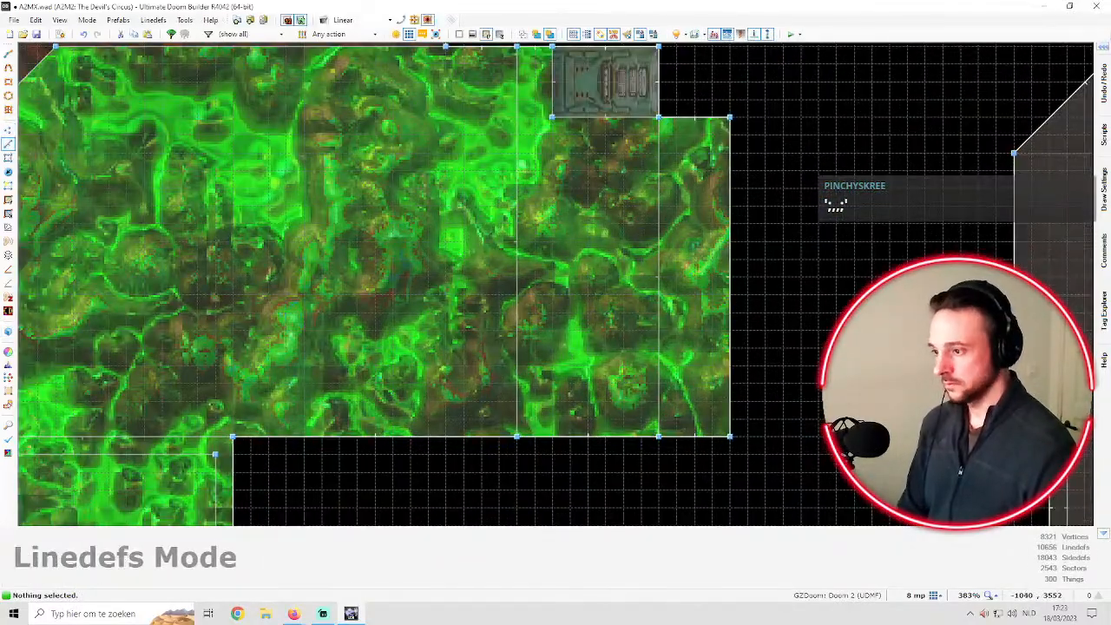
{"action": "key", "text": "d"}
{"action": "left_click", "coordinate": [659, 364]}
{"action": "left_click", "coordinate": [729, 364]}
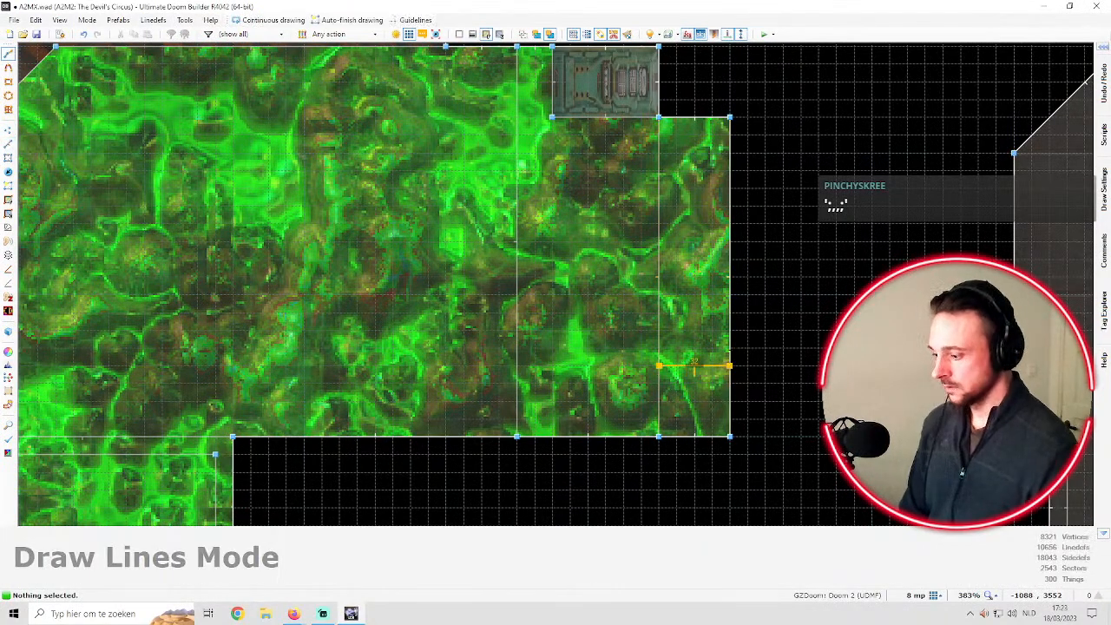
{"action": "key", "text": "s"}
{"action": "key", "text": "Delete"}
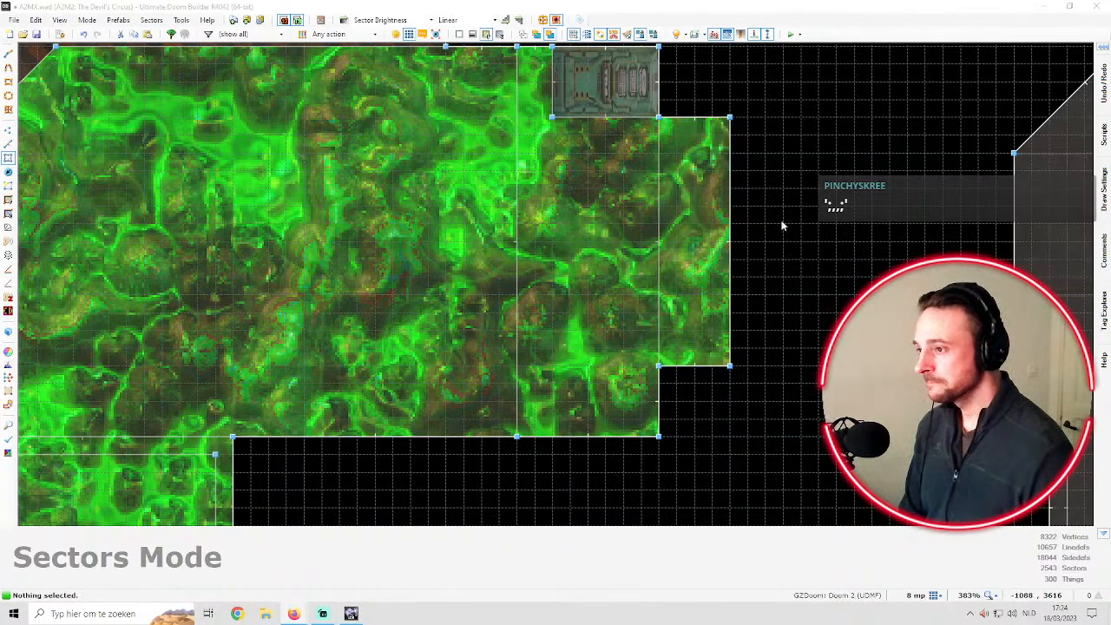
Paste a copy of the sloped panel sector into the opposite corner of the slime channel, just below the new notch
{"action": "scroll", "coordinate": [764, 225], "scroll_direction": "down", "scroll_amount": 3}
{"action": "scroll", "coordinate": [781, 228], "scroll_direction": "up", "scroll_amount": 2}
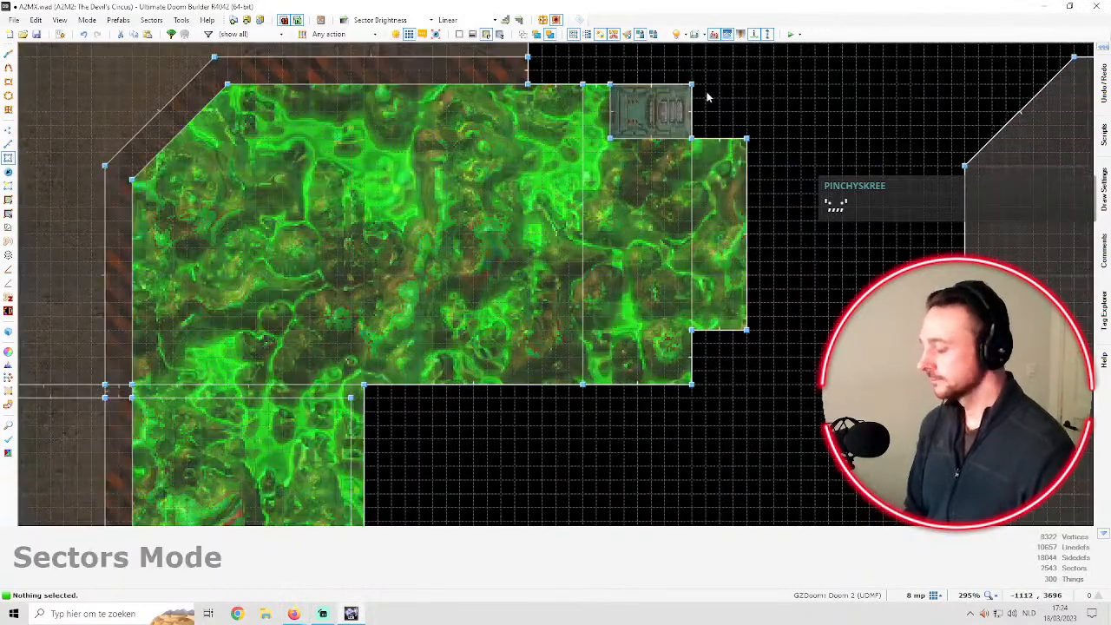
{"action": "key", "text": "ctrl+v"}
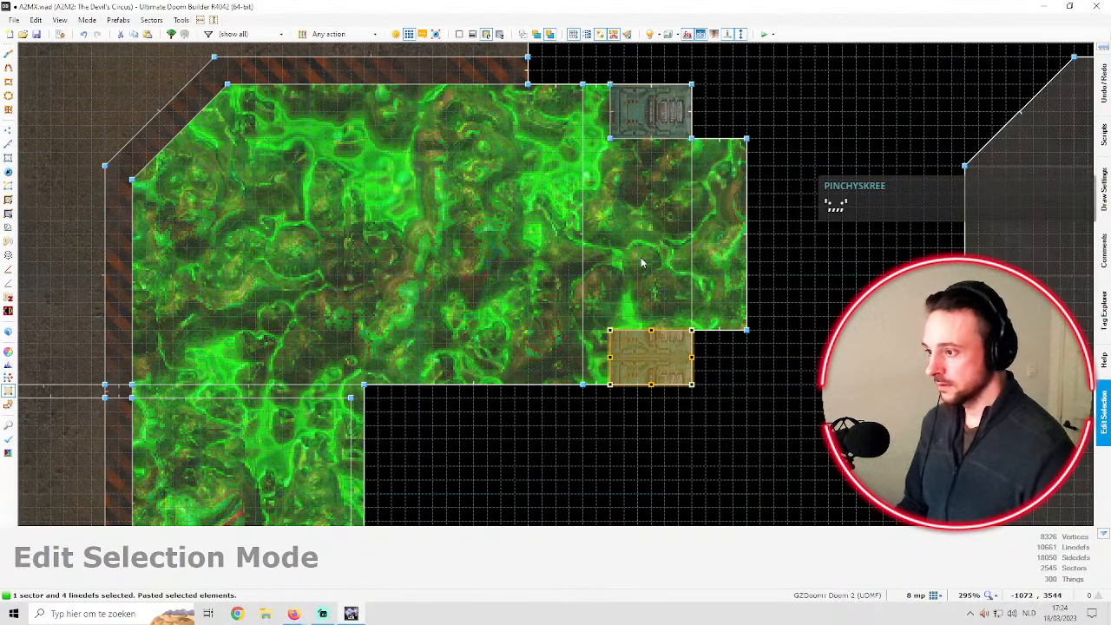
Shift the pasted panel's floor texture to offset 0, -15.93 so its markings line up with the first panel
{"action": "key", "text": "w"}
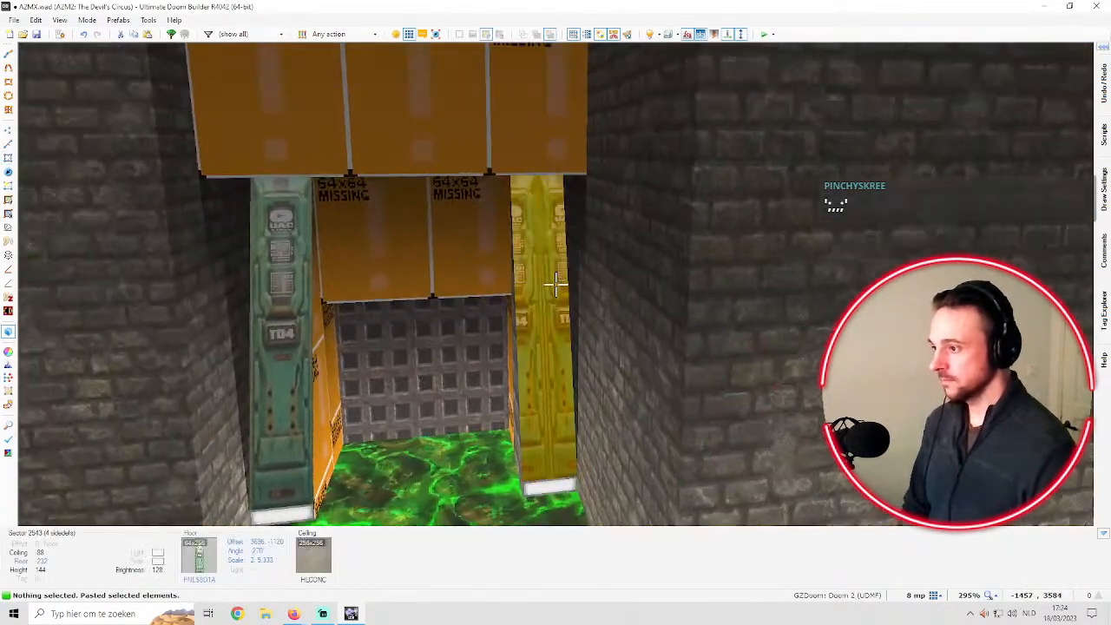
{"action": "key", "text": "shift+Left"}
{"action": "key", "text": "shift+Left"}
{"action": "key", "text": "shift+Down"}
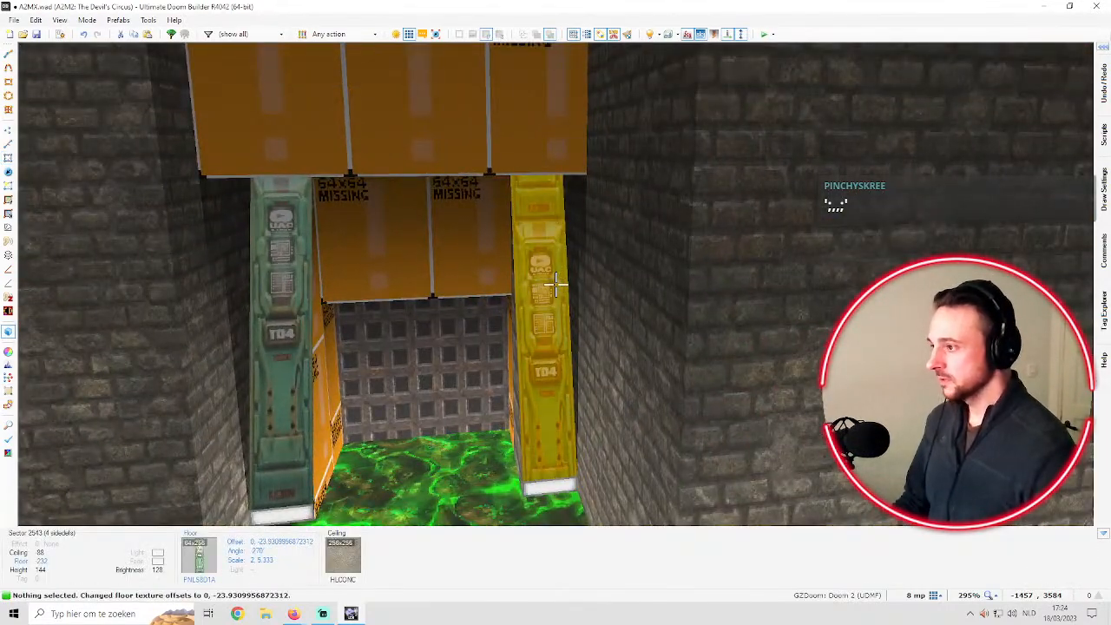
{"action": "key", "text": "e"}
{"action": "key", "text": "d"}
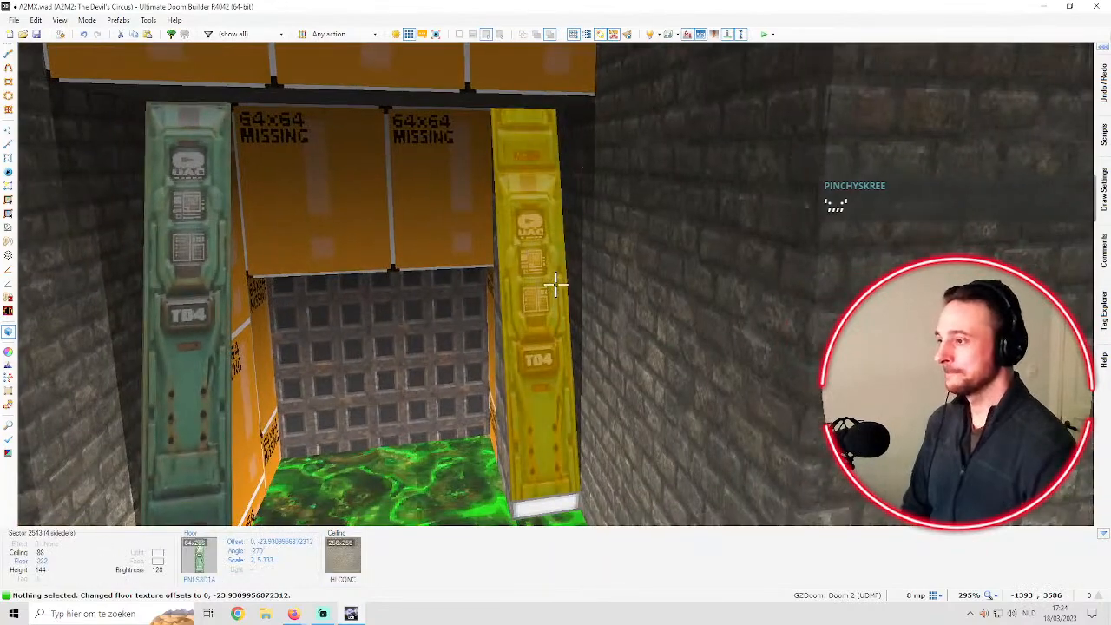
{"action": "key", "text": "shift+Up"}
{"action": "key", "text": "shift+Up"}
{"action": "key", "text": "shift+Down"}
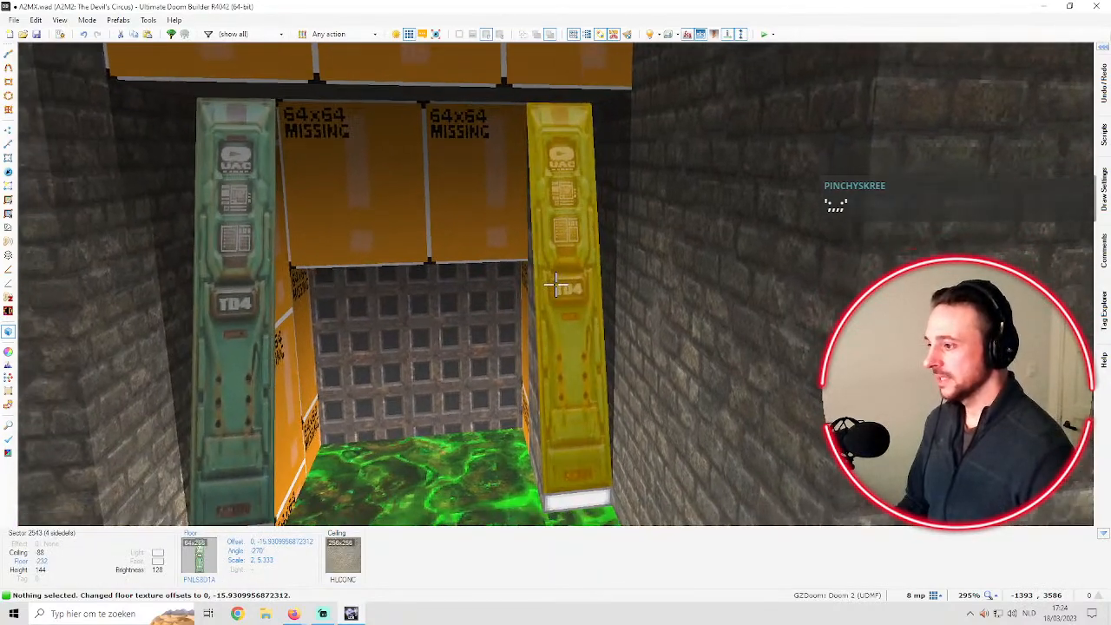
Apply the FLBTX1 texture to the four inner side faces beside and behind the two sloped panels
{"action": "key", "text": "d"}
{"action": "key", "text": "e"}
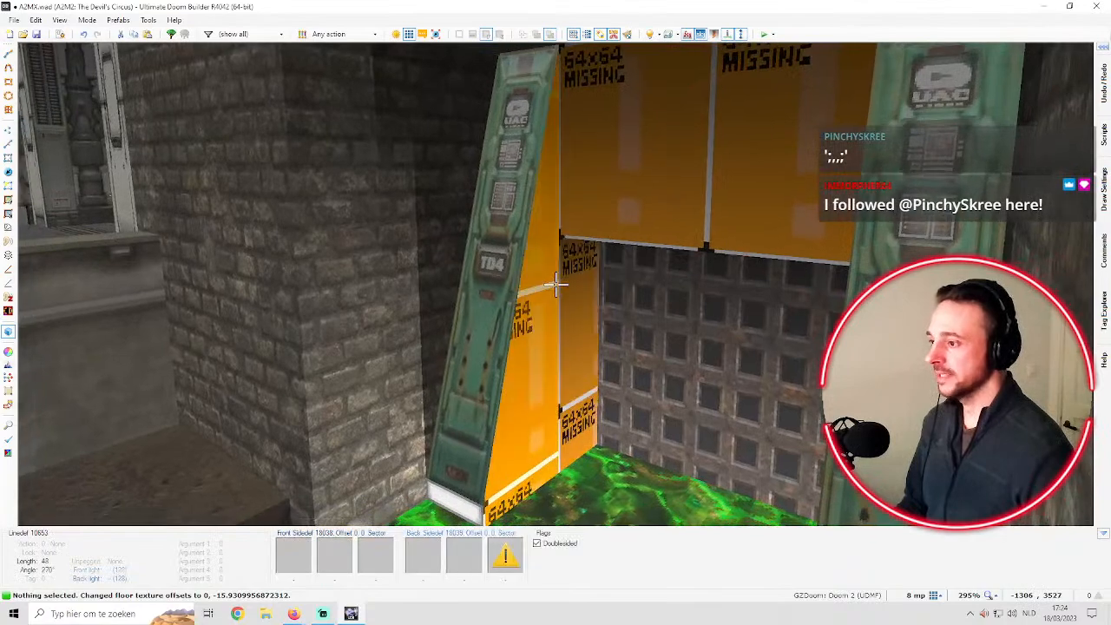
{"action": "left_click", "coordinate": [556, 283]}
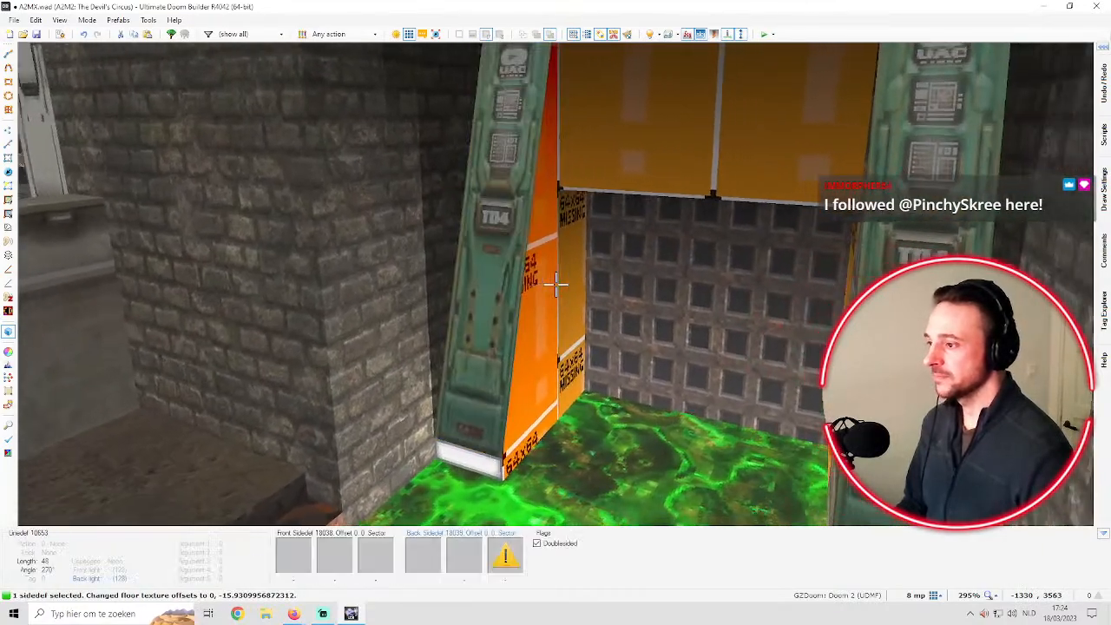
{"action": "left_click", "coordinate": [556, 283]}
{"action": "left_click", "coordinate": [556, 283]}
{"action": "left_click", "coordinate": [556, 283]}
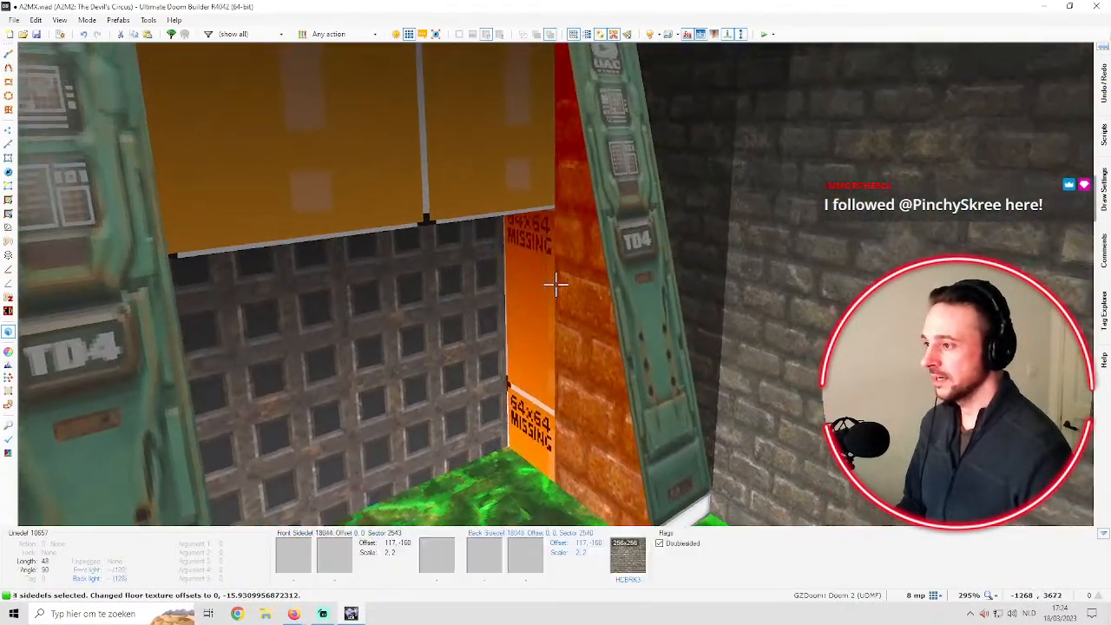
{"action": "right_click", "coordinate": [555, 281]}
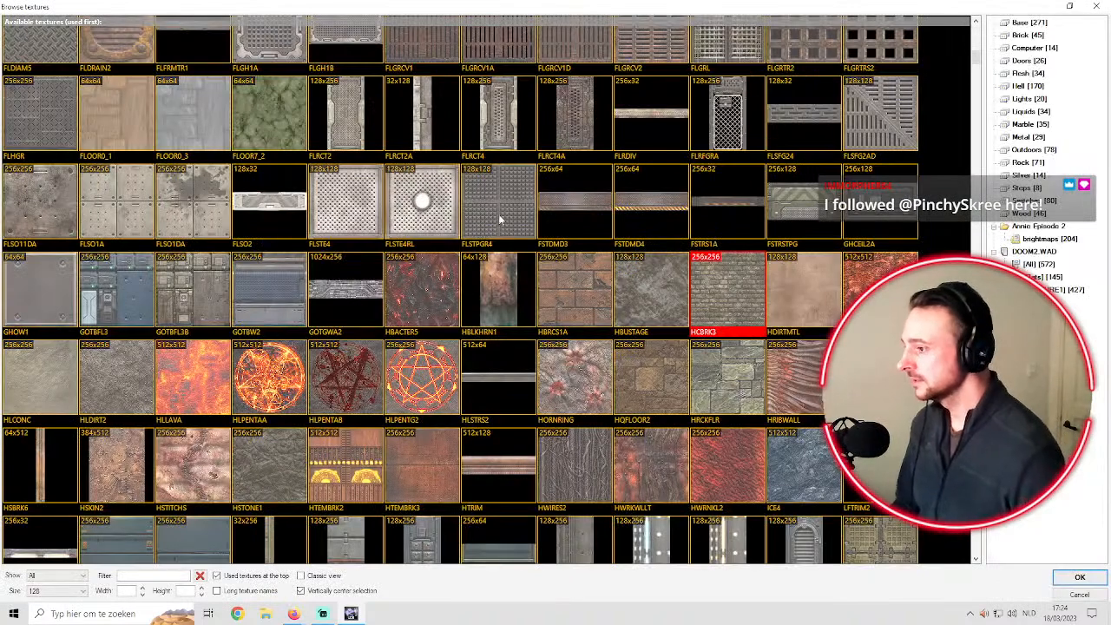
{"action": "scroll", "coordinate": [507, 211], "scroll_direction": "up", "scroll_amount": 3}
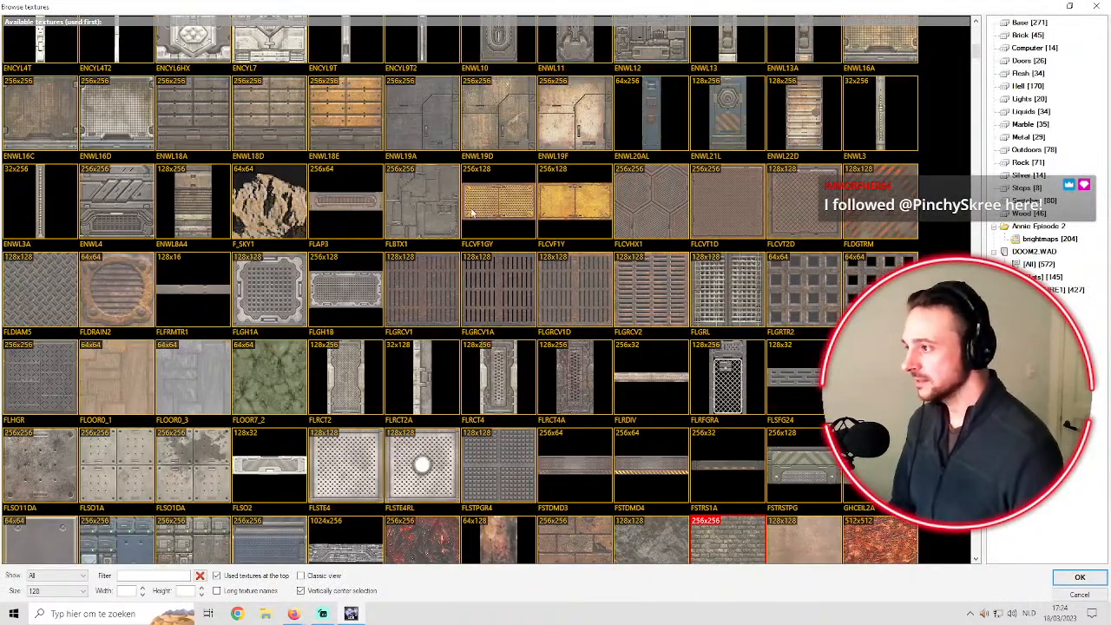
{"action": "scroll", "coordinate": [471, 211], "scroll_direction": "up", "scroll_amount": 1}
{"action": "double_click", "coordinate": [420, 295]}
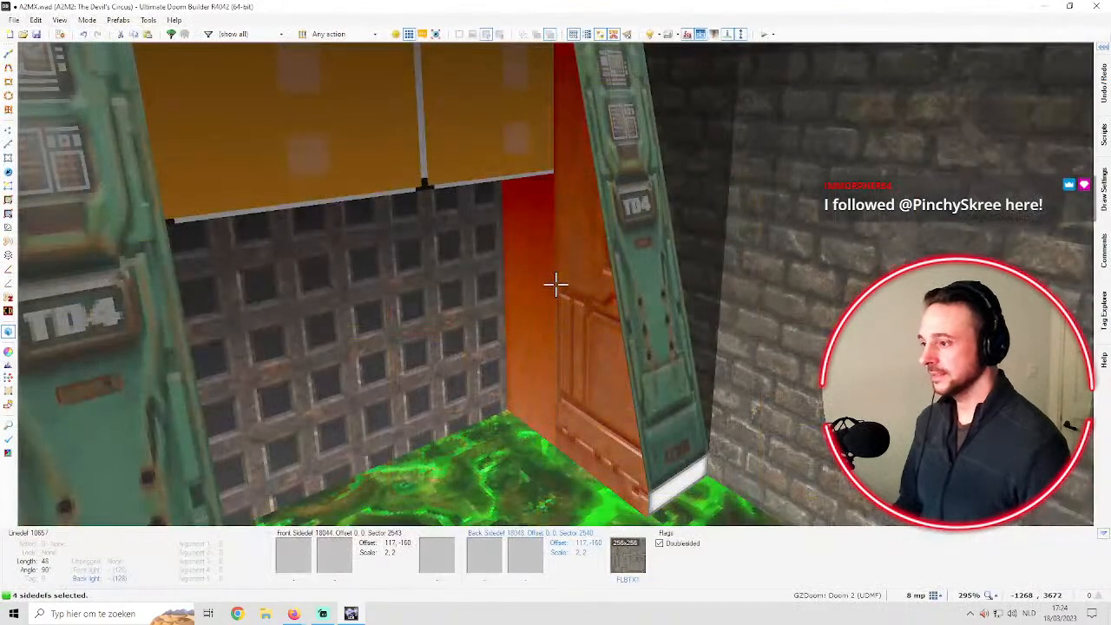
{"action": "key", "text": "c"}
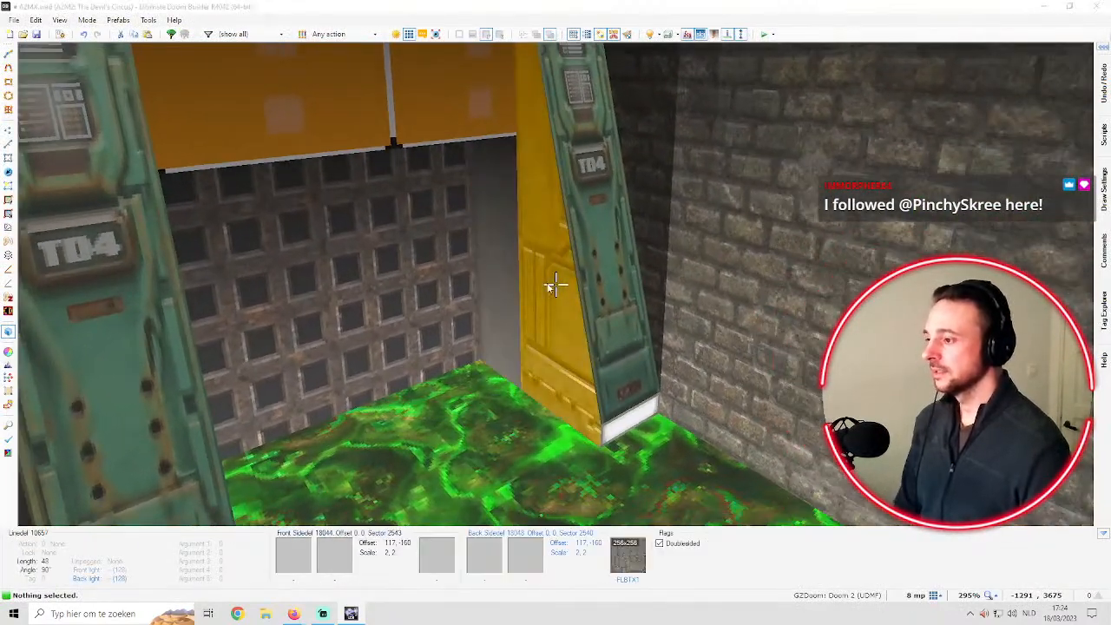
Reset the middle texture offset to 0 and scale to 1 on the pasted panel's inner side, and set its lower scale to 3
{"action": "right_click", "coordinate": [555, 284]}
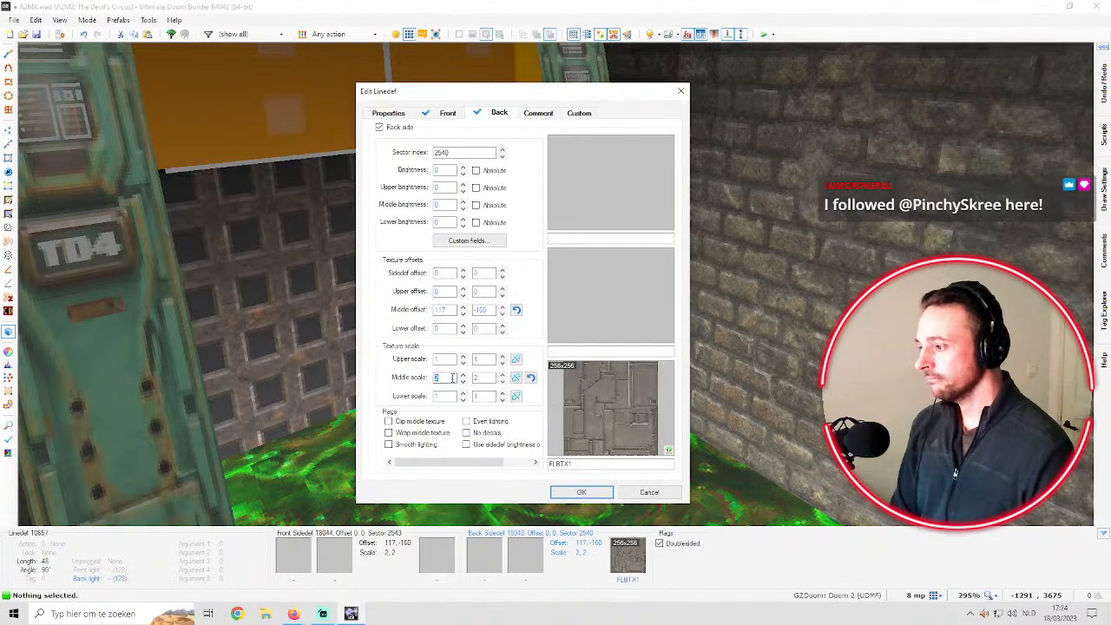
{"action": "left_click_drag", "start_coordinate": [511, 87], "coordinate": [192, 76]}
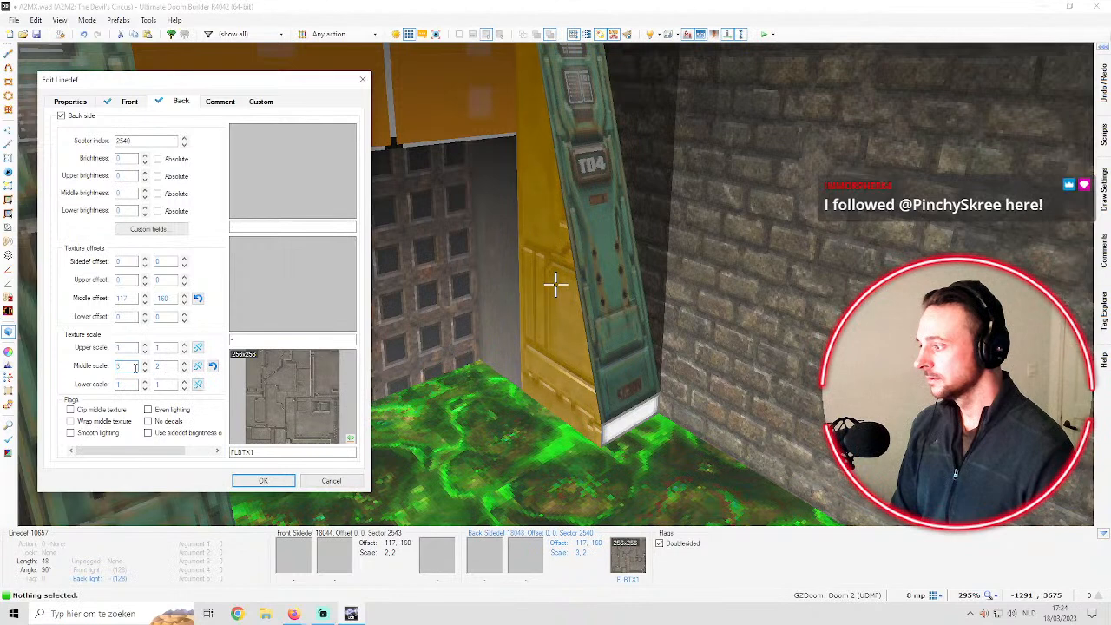
{"action": "double_click", "coordinate": [130, 366]}
{"action": "double_click", "coordinate": [165, 384]}
{"action": "double_click", "coordinate": [124, 366]}
{"action": "type", "text": "1"}
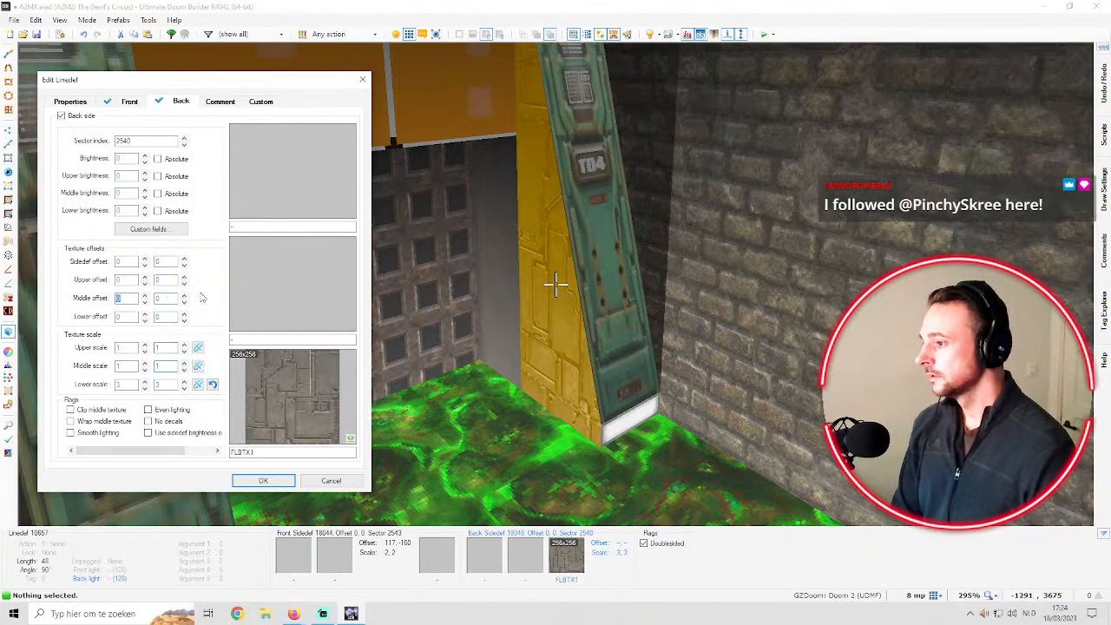
{"action": "left_click", "coordinate": [263, 480]}
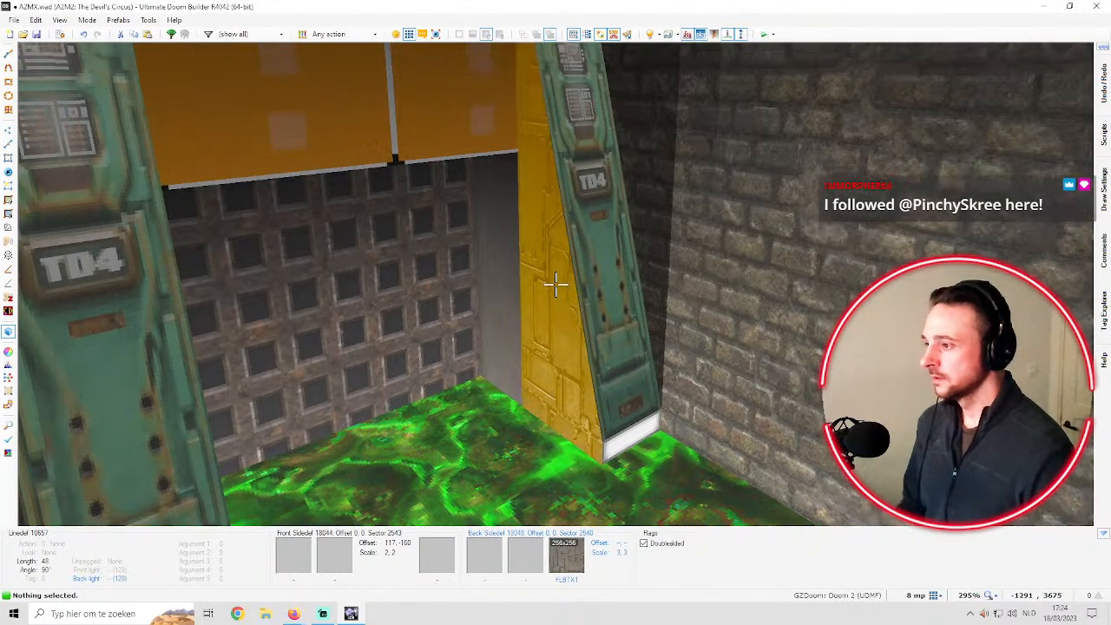
Auto-align the side textures in both directions, and set the first panel's inner side to lower scale 3 with zero offsets
{"action": "key", "text": "ctrl+a"}
{"action": "key", "text": "f"}
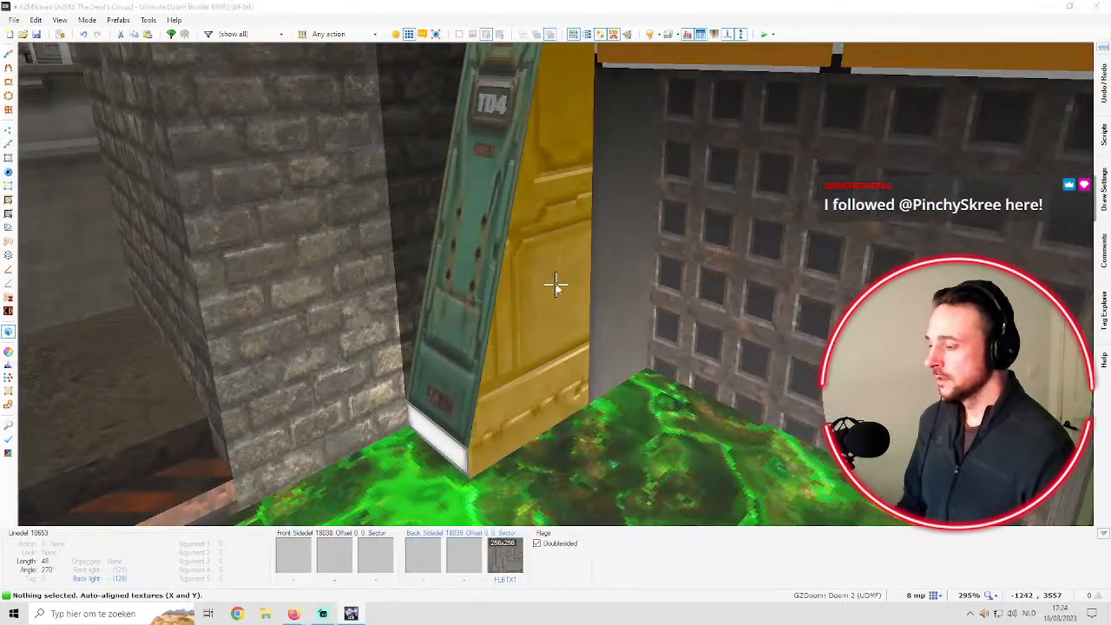
{"action": "right_click", "coordinate": [556, 287]}
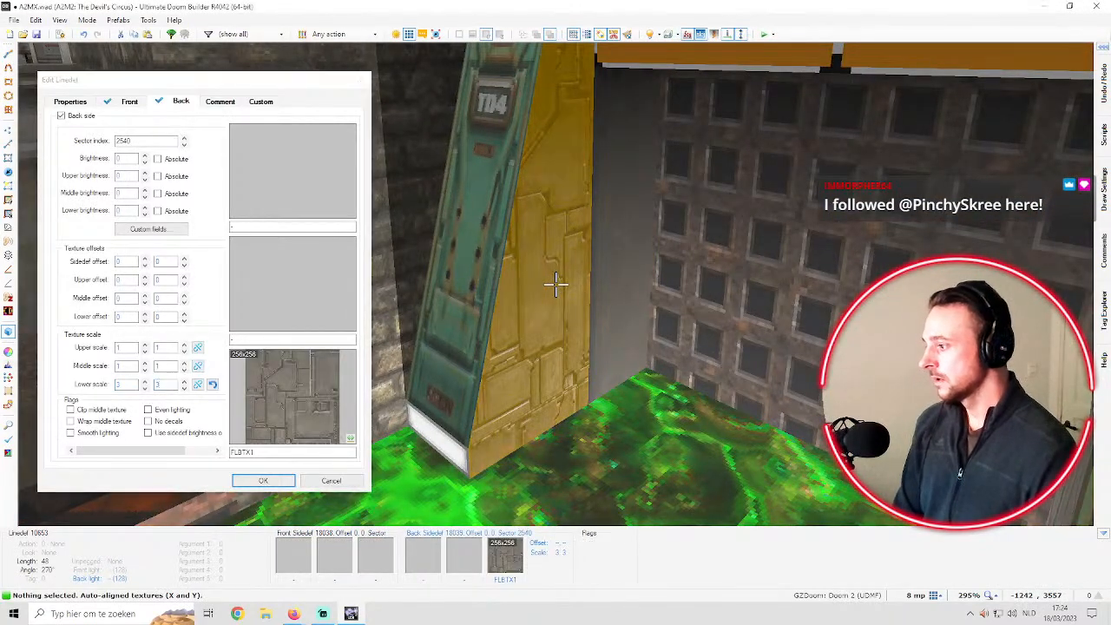
{"action": "key", "text": "Escape"}
{"action": "key", "text": "d"}
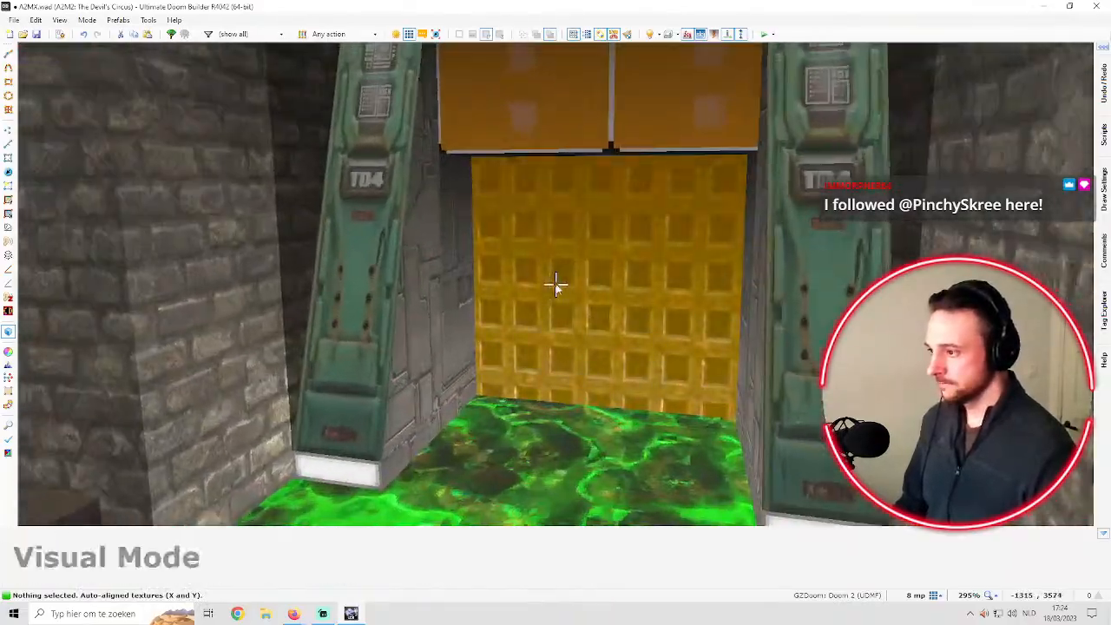
Look over the map for the existing doorway with sloped supports east of the pentagram hall
{"action": "key", "text": "q"}
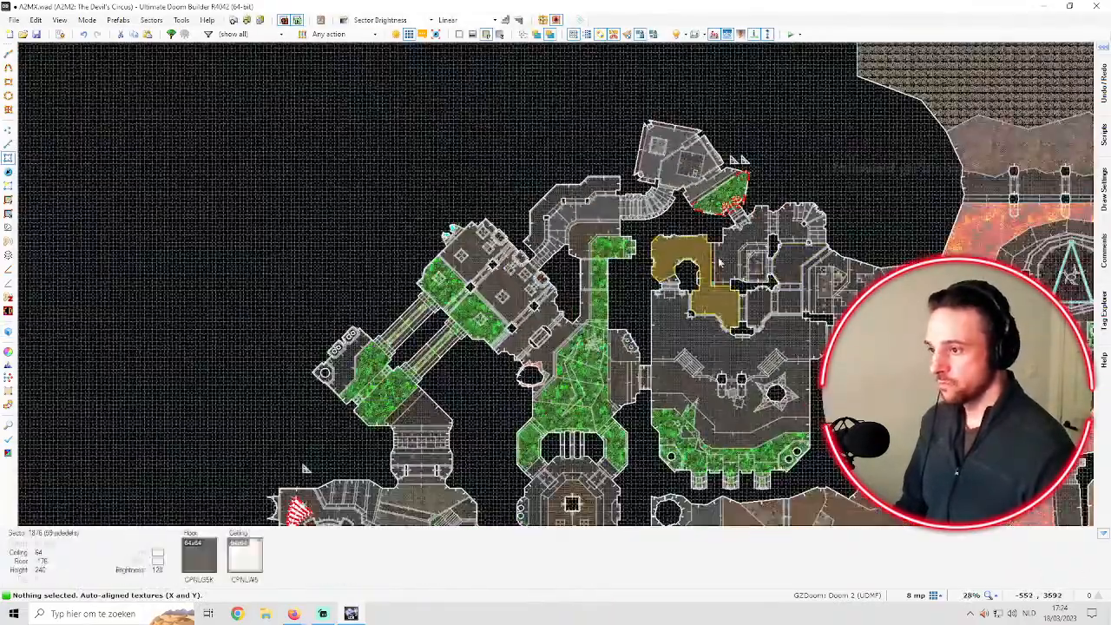
{"action": "scroll", "coordinate": [933, 395], "scroll_direction": "down", "scroll_amount": 3}
{"action": "scroll", "coordinate": [933, 390], "scroll_direction": "up", "scroll_amount": 3}
{"action": "scroll", "coordinate": [932, 391], "scroll_direction": "down", "scroll_amount": 4}
{"action": "scroll", "coordinate": [933, 391], "scroll_direction": "up", "scroll_amount": 2}
{"action": "scroll", "coordinate": [562, 436], "scroll_direction": "up", "scroll_amount": 7}
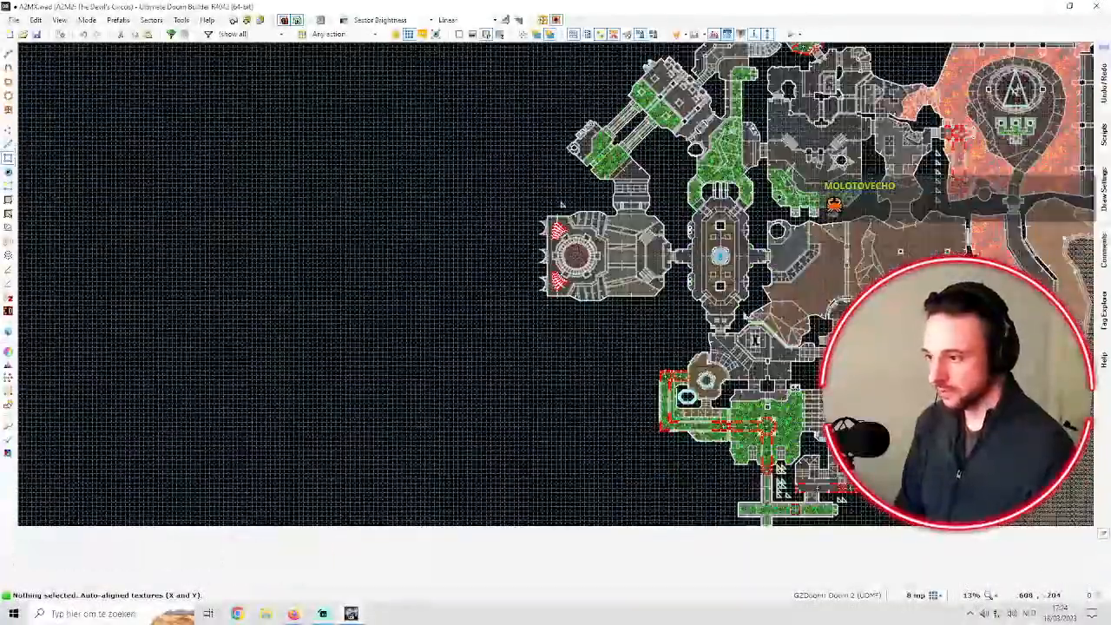
{"action": "scroll", "coordinate": [733, 295], "scroll_direction": "up", "scroll_amount": 3}
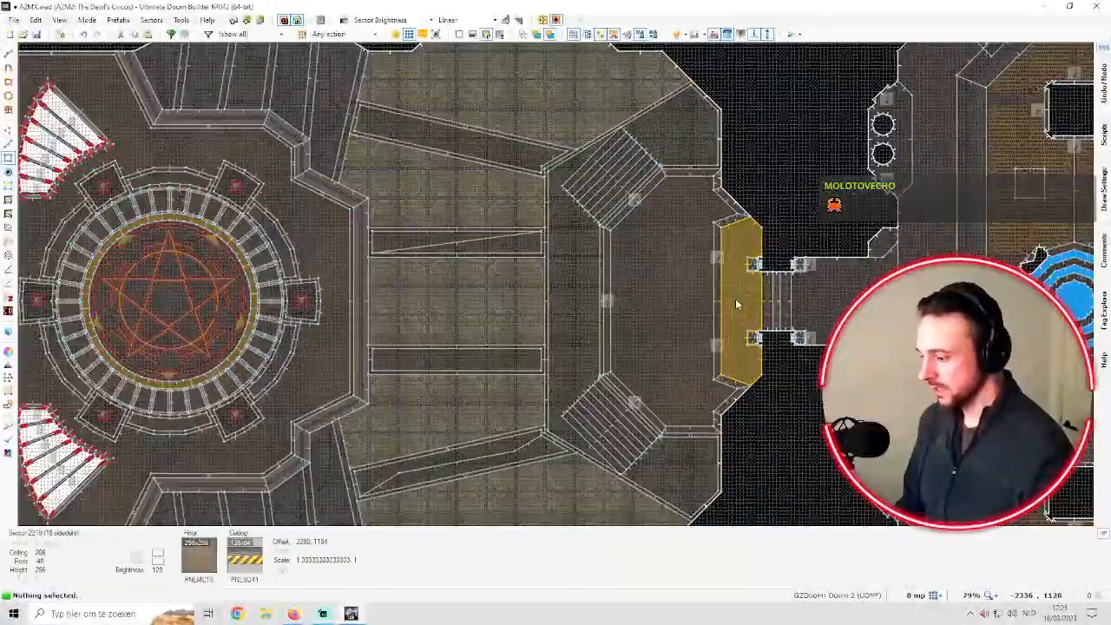
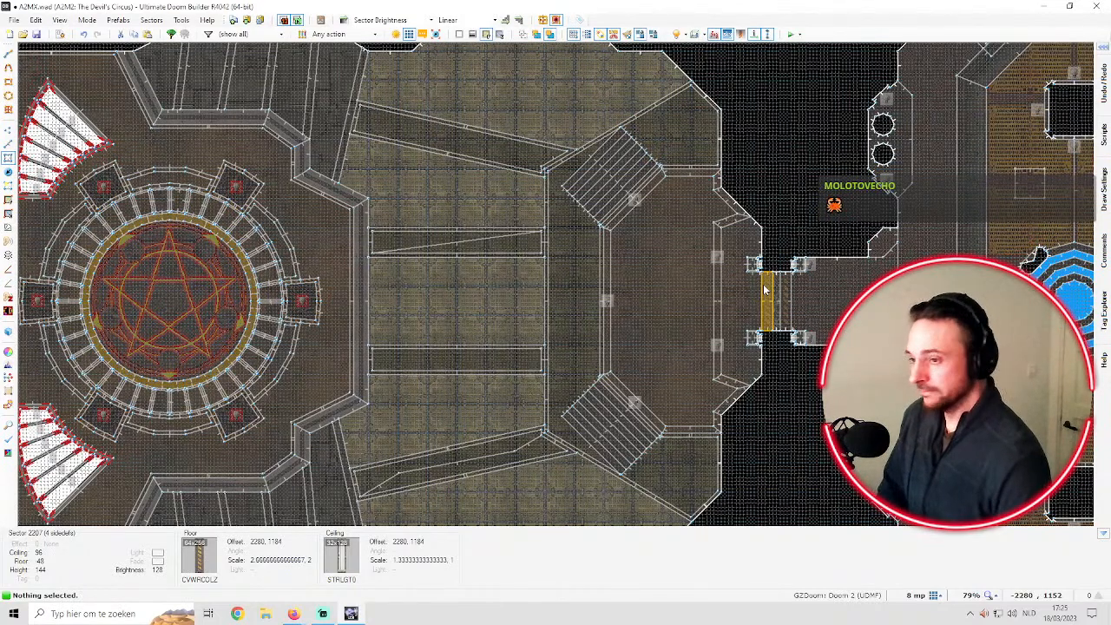
{"action": "scroll", "coordinate": [767, 283], "scroll_direction": "up", "scroll_amount": 4}
{"action": "key", "text": "q"}
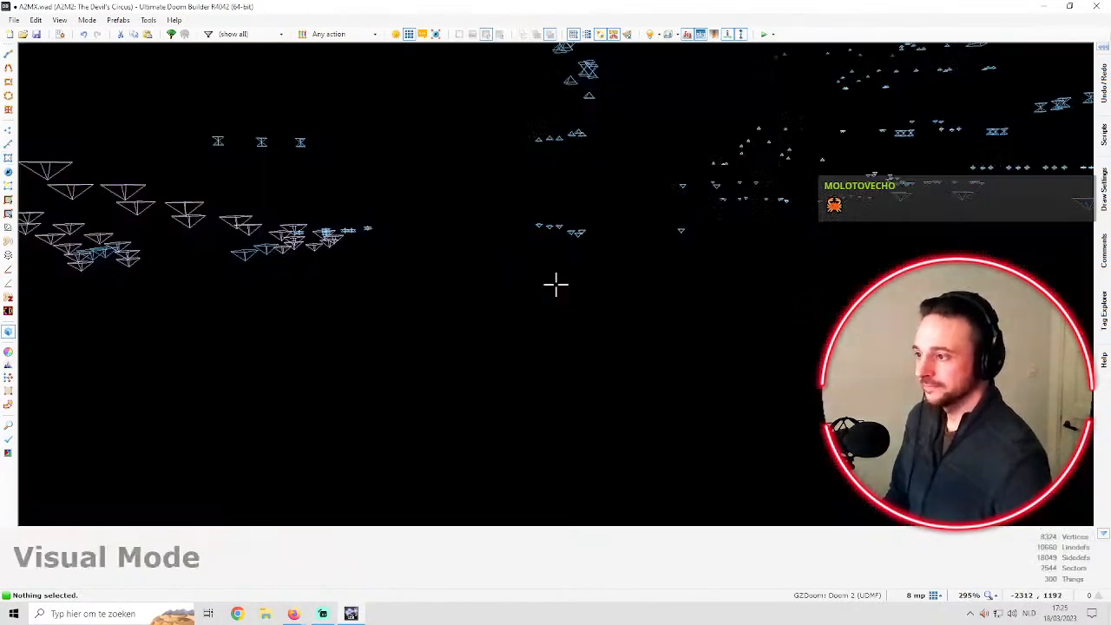
Auto-align the FLBTX1 texture on the side of the sloped TD4 support beside the hall's door
{"action": "key", "text": "w"}
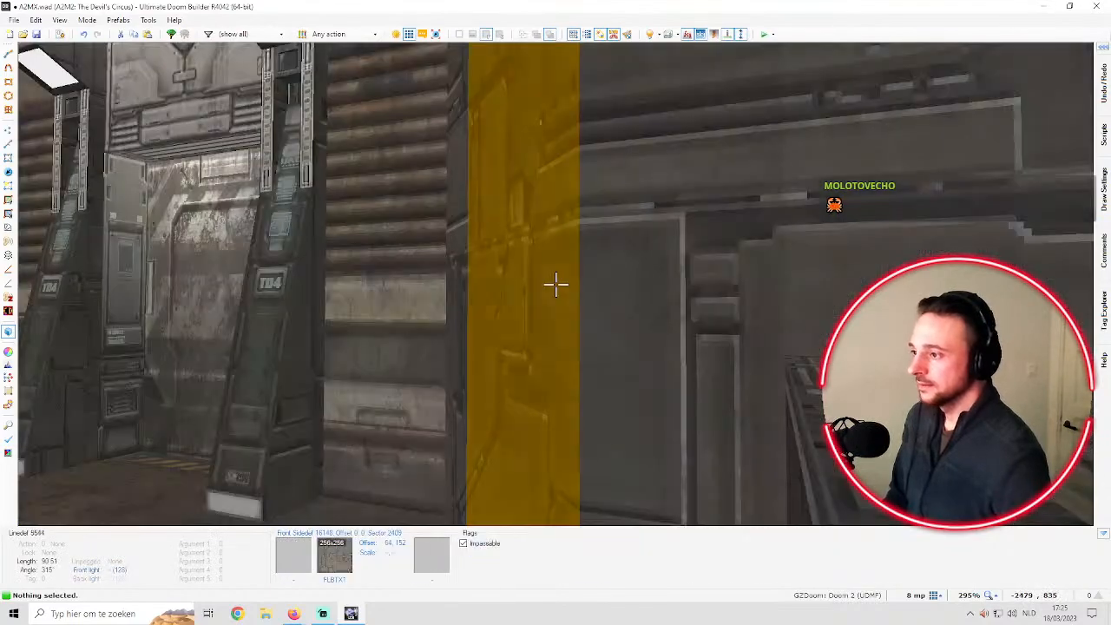
{"action": "key", "text": "w"}
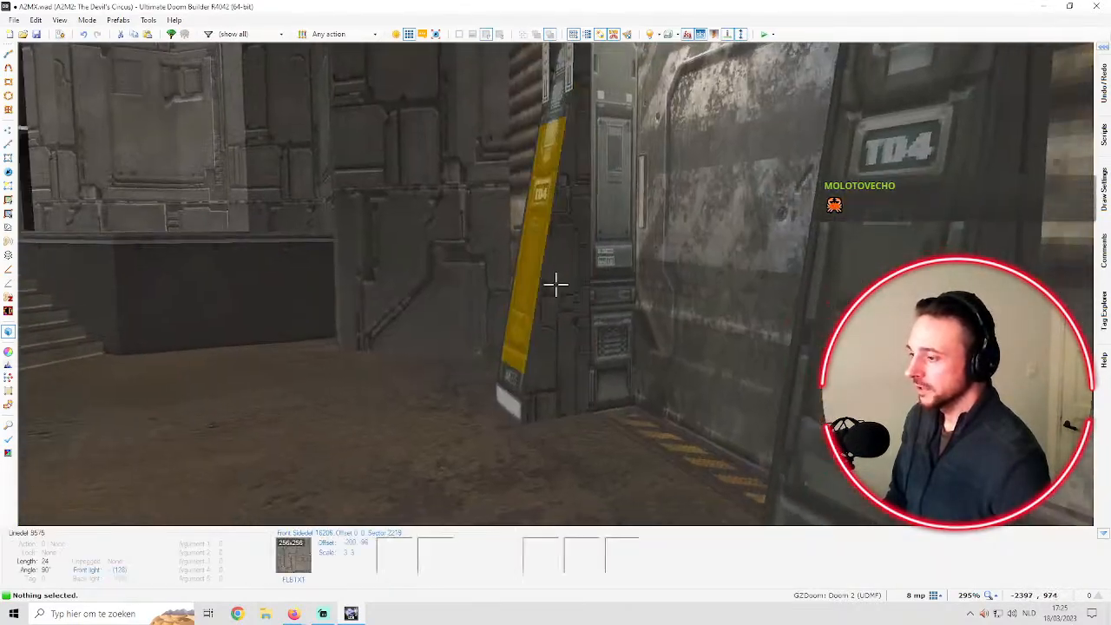
{"action": "key", "text": "ctrl+a"}
{"action": "key", "text": "s"}
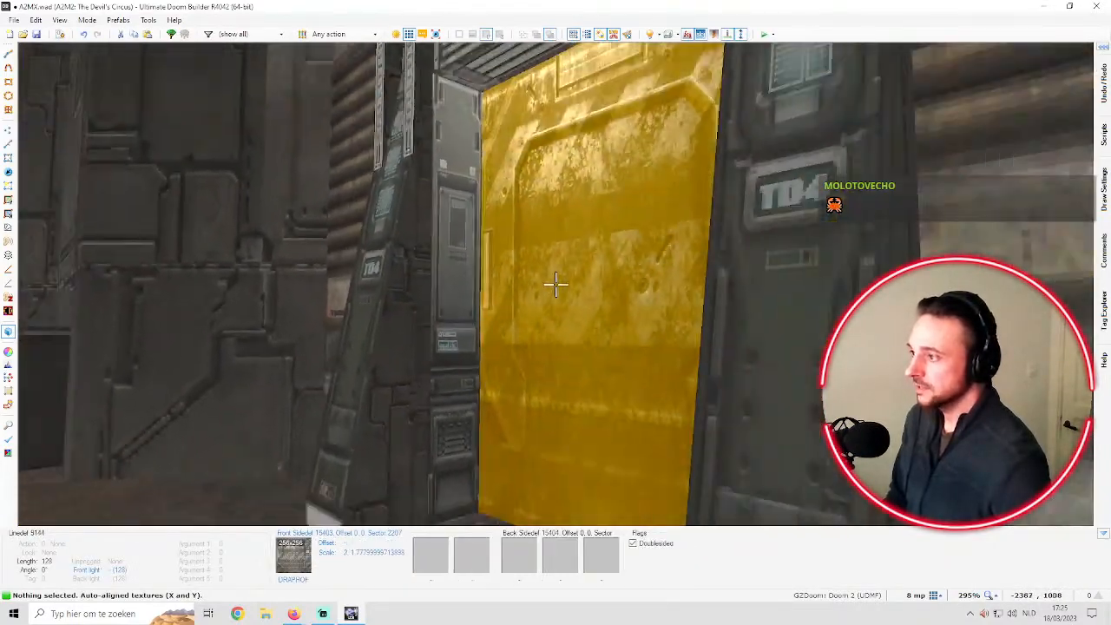
Return to the sloped TD4 panels at the slime channel's end and inspect the opening between them
{"action": "key", "text": "q"}
{"action": "scroll", "coordinate": [384, 164], "scroll_direction": "down", "scroll_amount": 5}
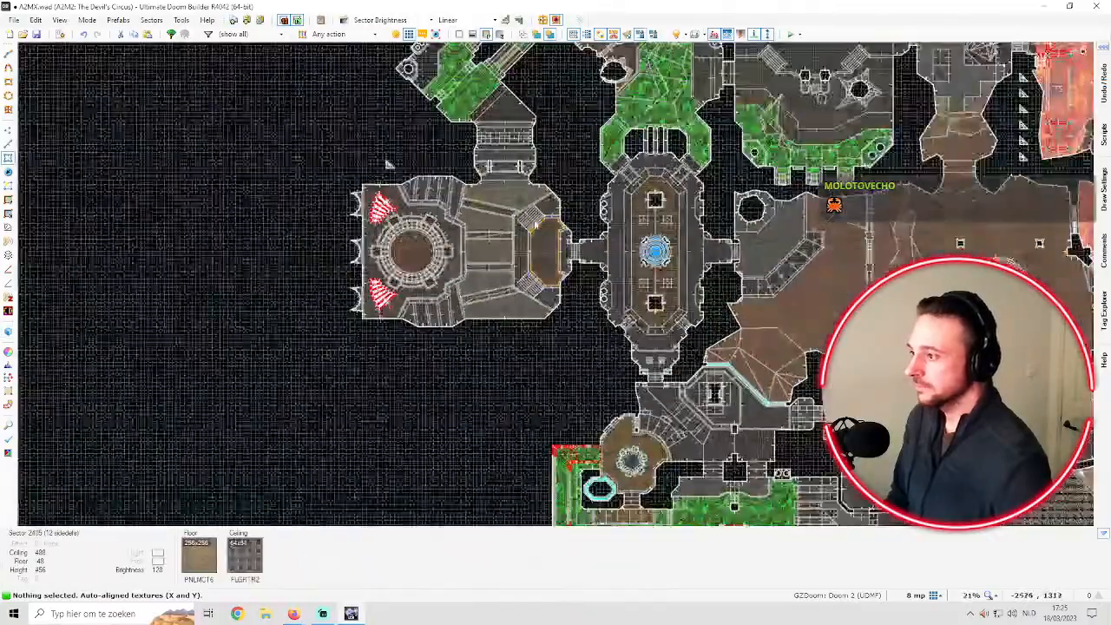
{"action": "scroll", "coordinate": [460, 143], "scroll_direction": "up", "scroll_amount": 6}
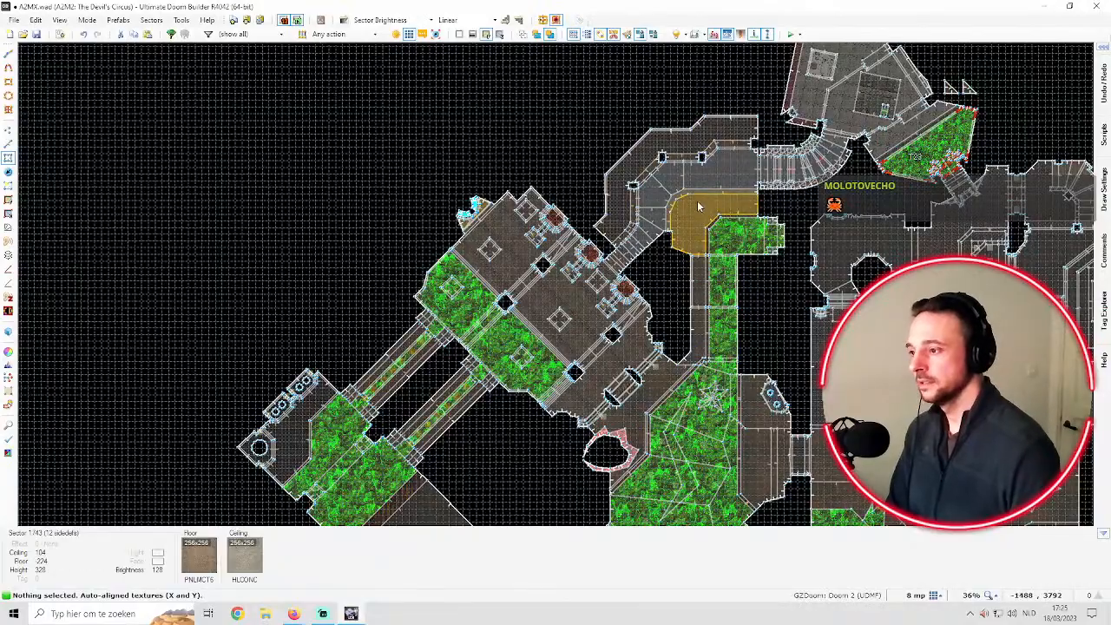
{"action": "scroll", "coordinate": [703, 202], "scroll_direction": "down", "scroll_amount": 2}
{"action": "scroll", "coordinate": [712, 207], "scroll_direction": "up", "scroll_amount": 9}
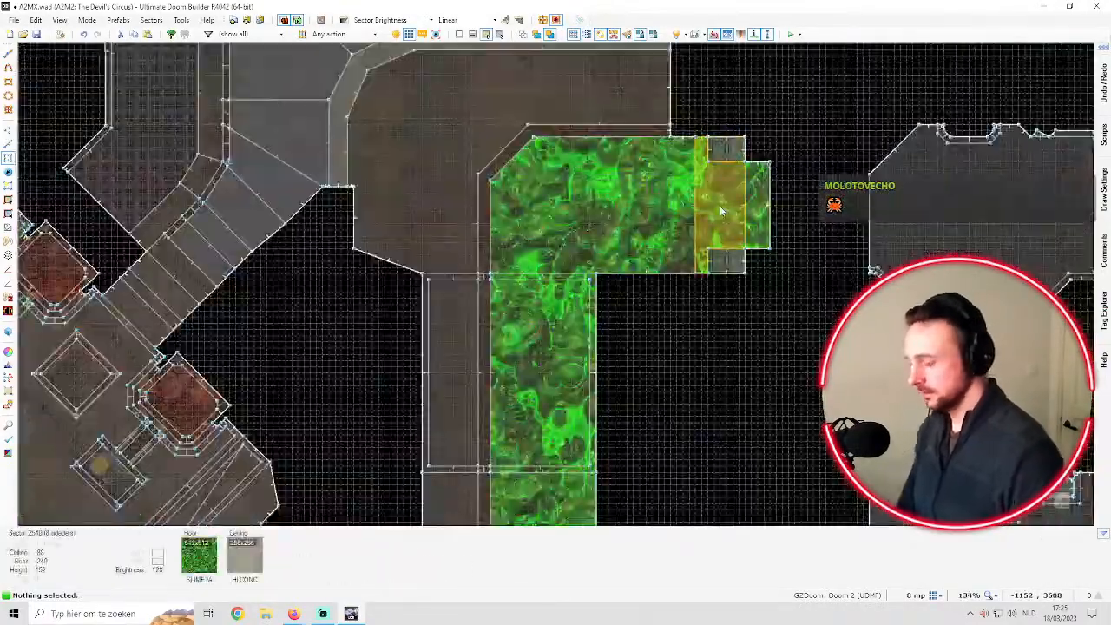
{"action": "key", "text": "w"}
{"action": "key", "text": "w"}
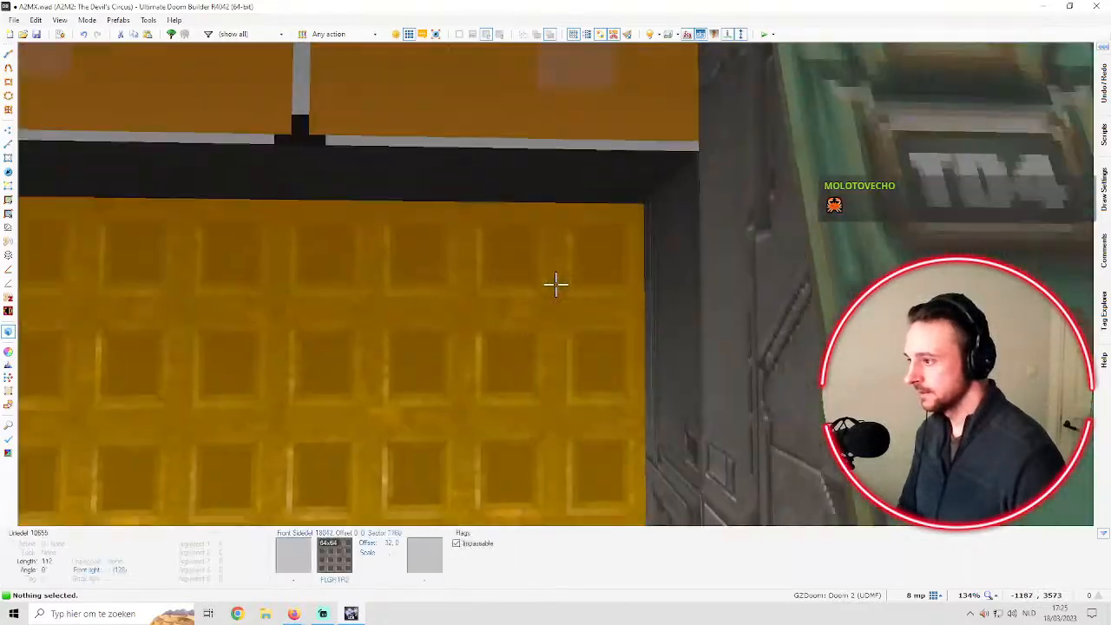
{"action": "key", "text": "d"}
{"action": "key", "text": "e"}
{"action": "key", "text": "d"}
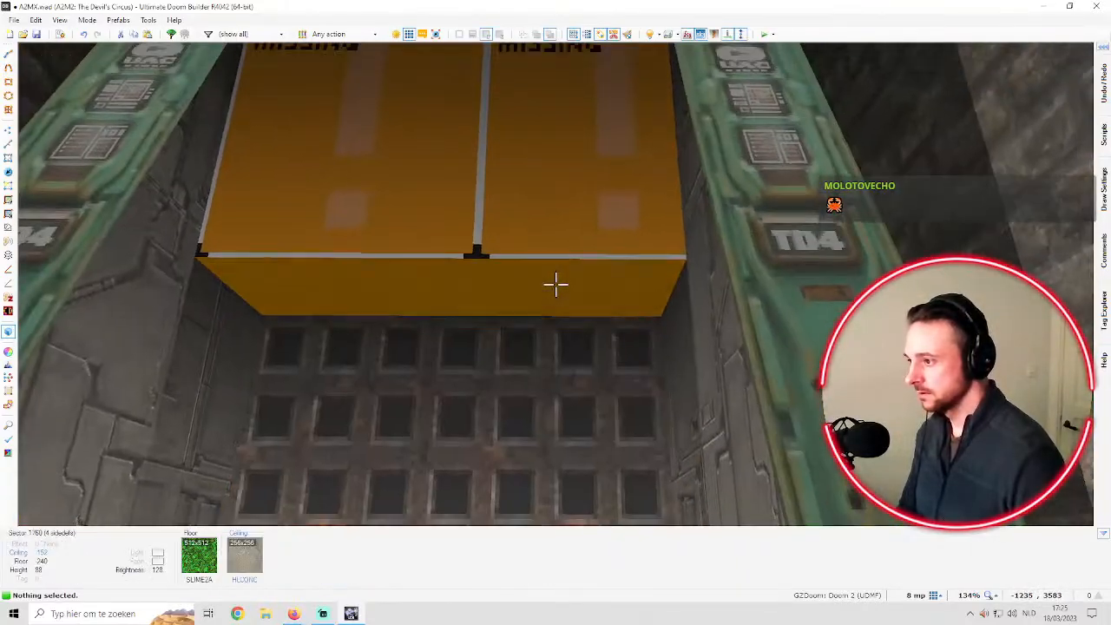
{"action": "key", "text": "d"}
{"action": "key", "text": "e"}
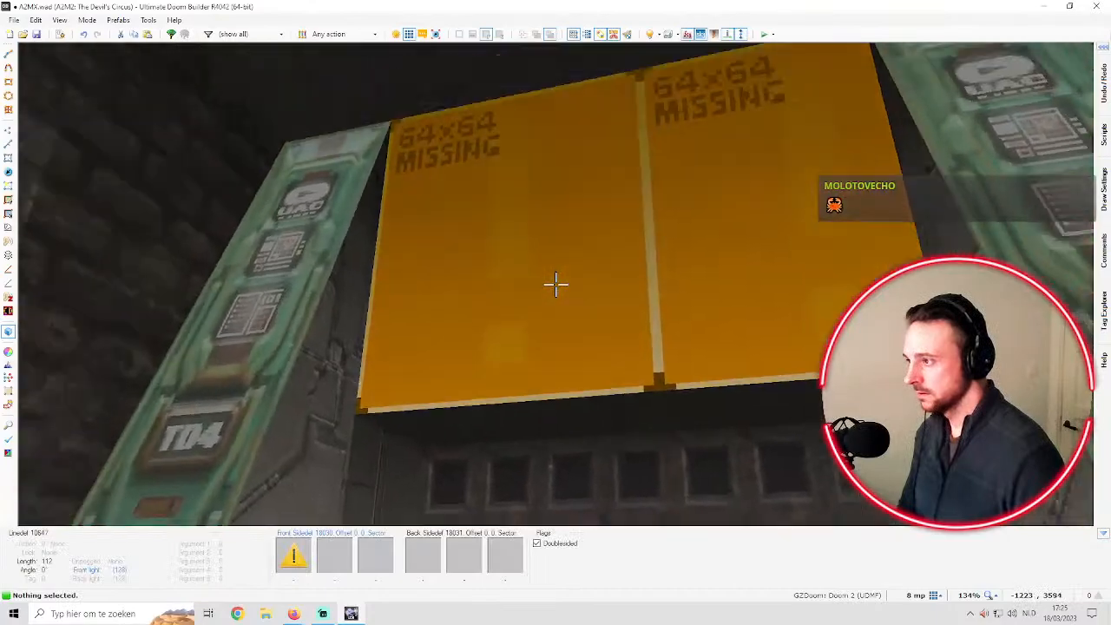
{"action": "key", "text": "e"}
{"action": "key", "text": "q"}
Draw a line across the recess behind the sloped panels and raise the front strip's ceiling to -88
{"action": "scroll", "coordinate": [747, 240], "scroll_direction": "up", "scroll_amount": 2}
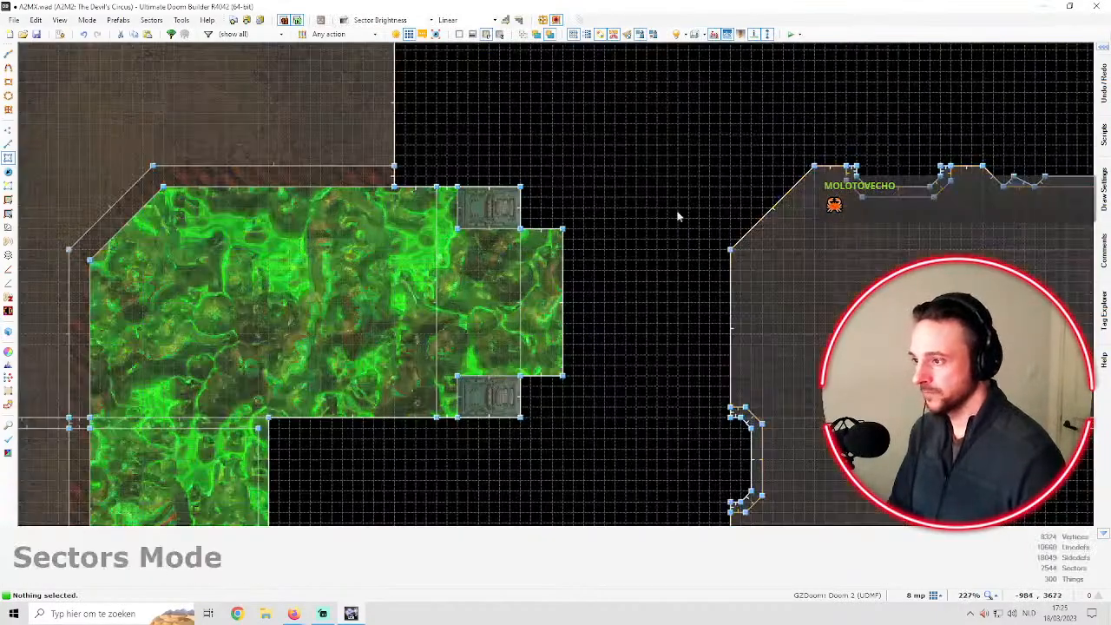
{"action": "key", "text": "l"}
{"action": "scroll", "coordinate": [570, 209], "scroll_direction": "up", "scroll_amount": 2}
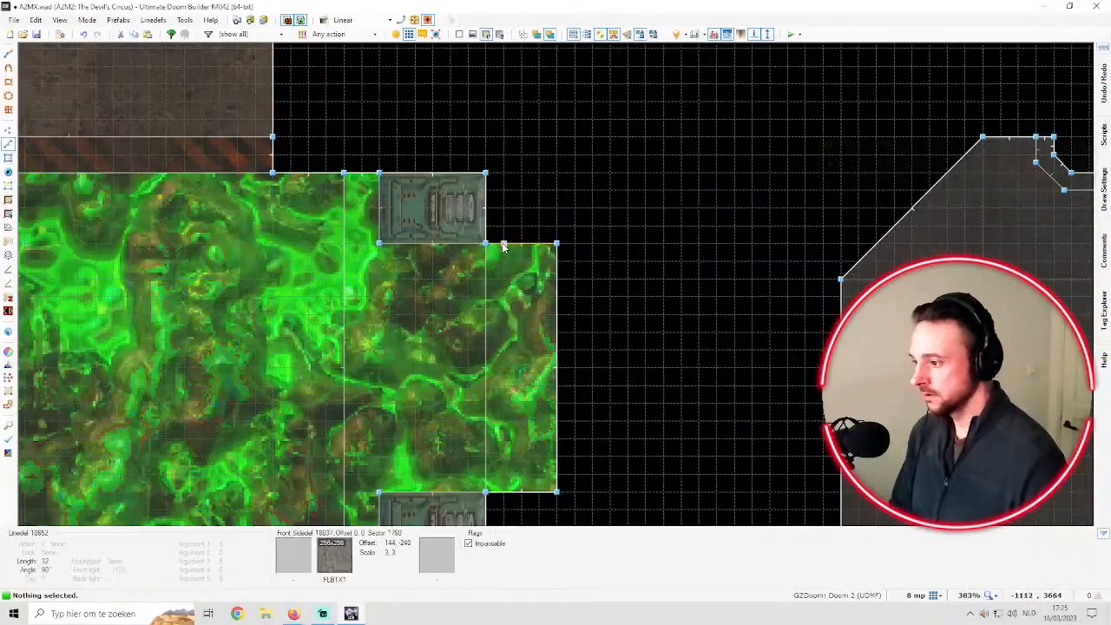
{"action": "key", "text": "q"}
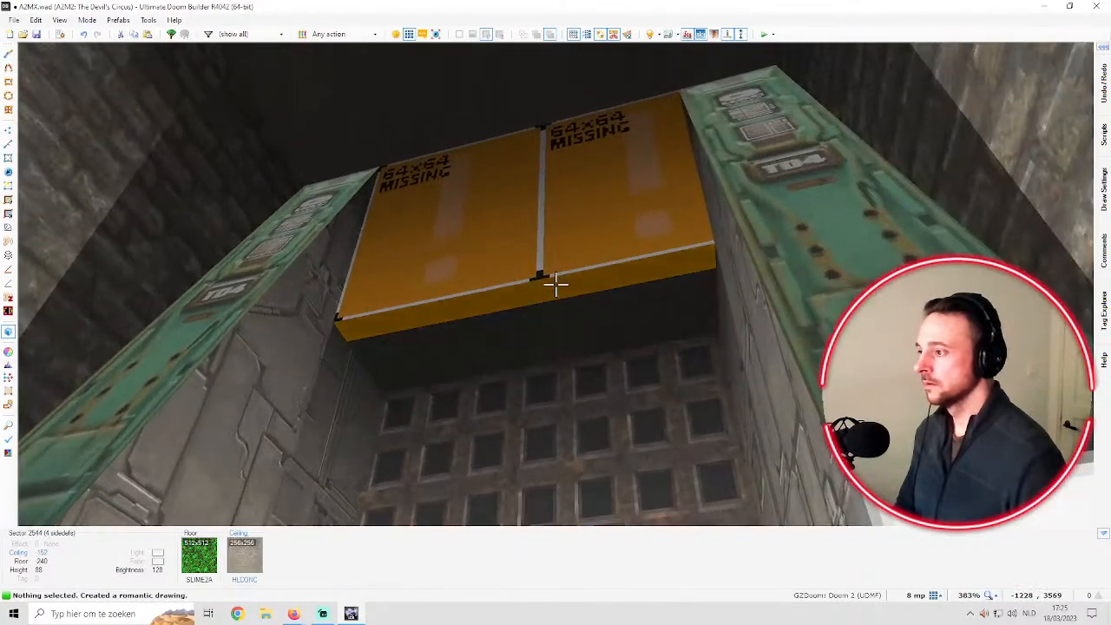
{"action": "left_click", "coordinate": [556, 284]}
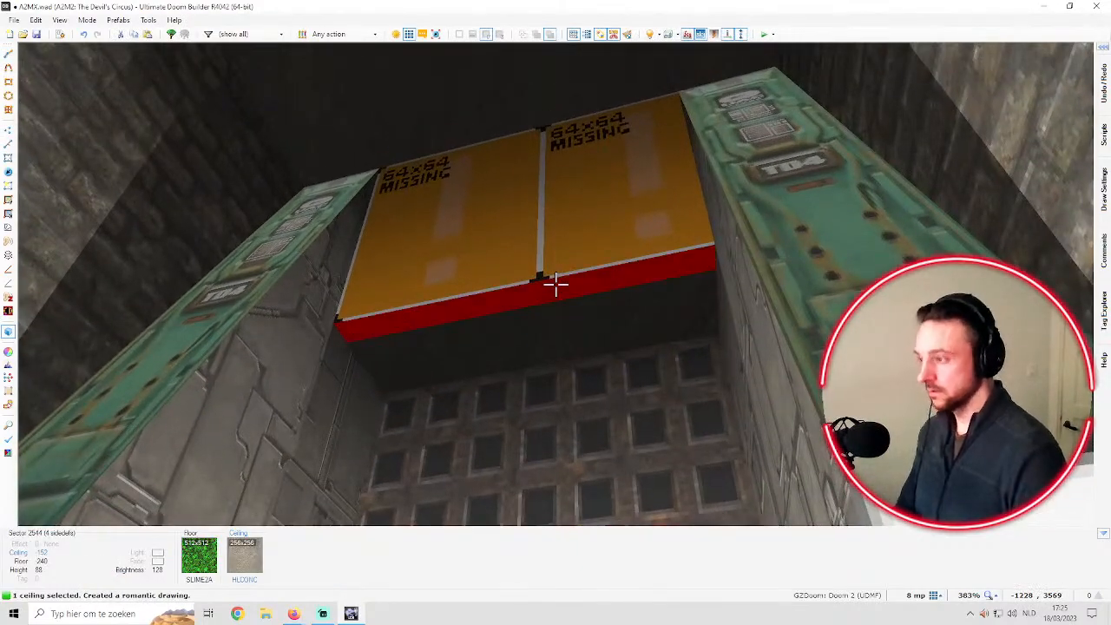
{"action": "scroll", "coordinate": [556, 284], "scroll_direction": "up", "scroll_amount": 8}
{"action": "key", "text": "c"}
Move the dividing line deeper, to the middle of the recess behind the panels
{"action": "key", "text": "d"}
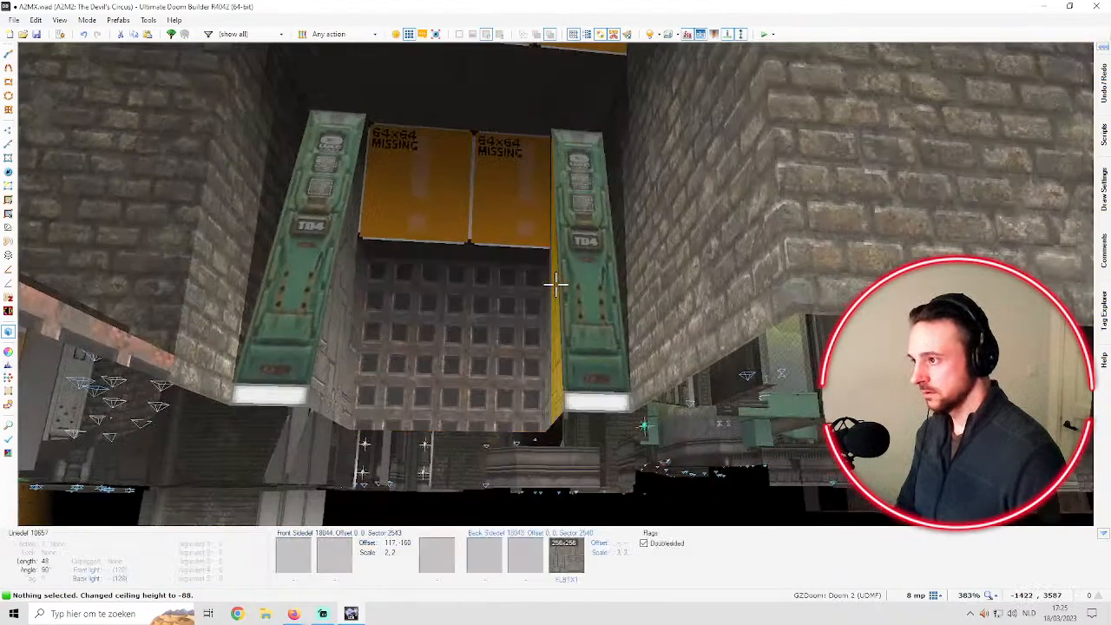
{"action": "key", "text": "e"}
{"action": "key", "text": "e"}
{"action": "key", "text": "d"}
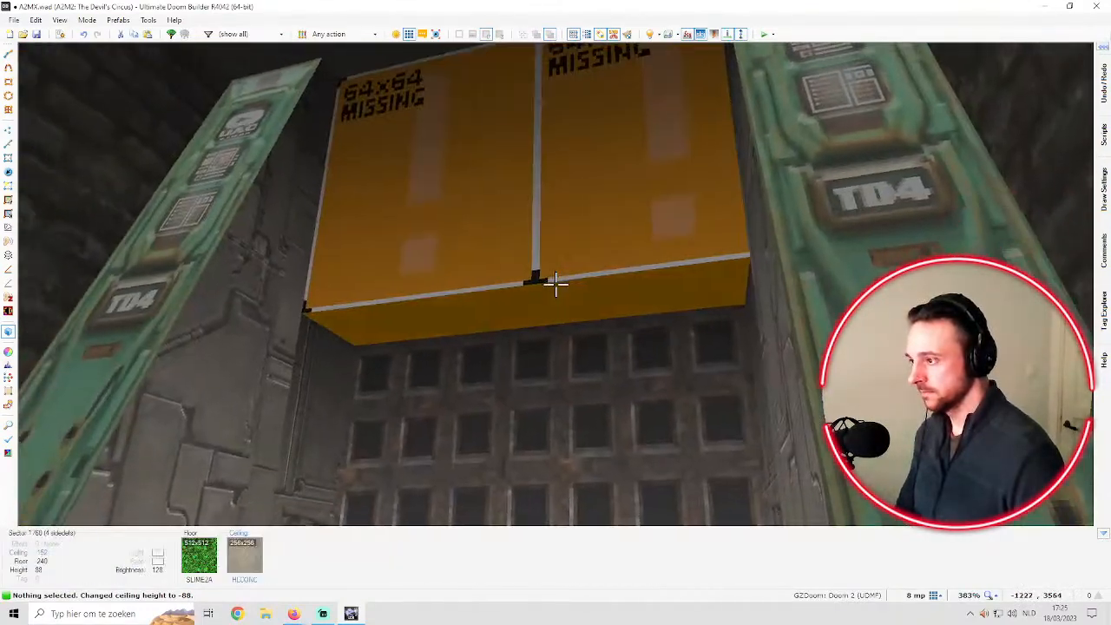
{"action": "key", "text": "q"}
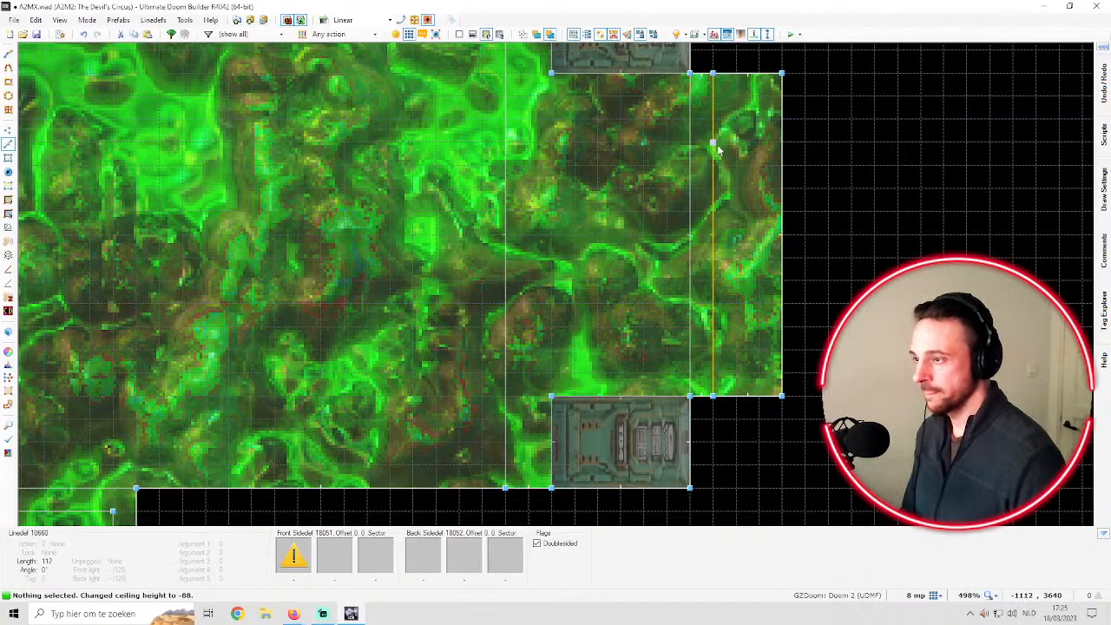
{"action": "key", "text": "q"}
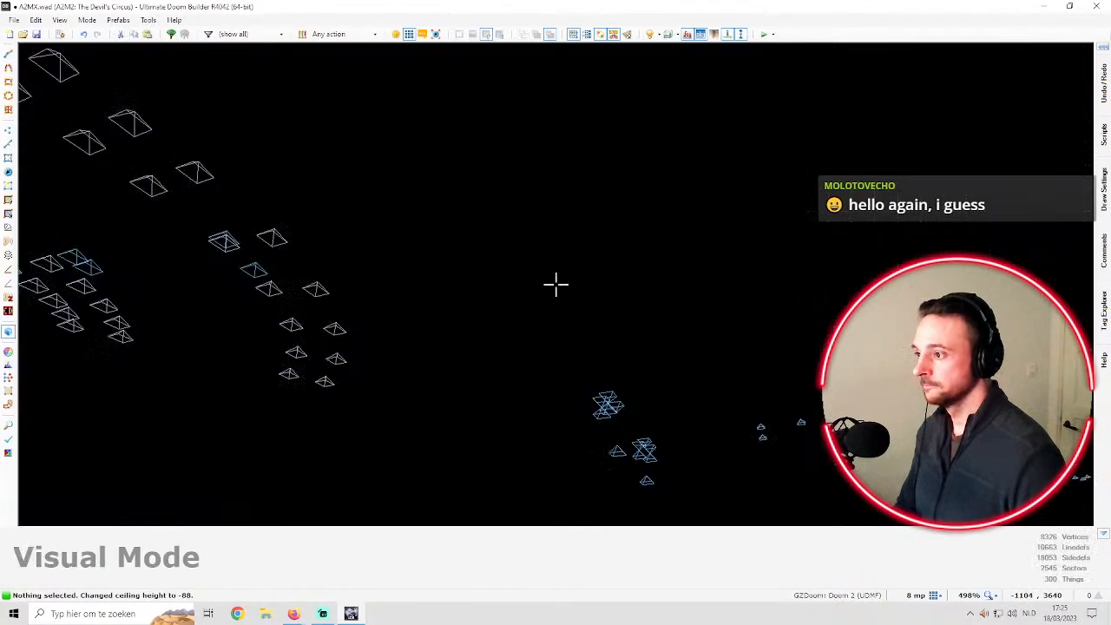
Slope the ceiling of the recess's rear strip by raising its front edge with the visual slope handles
{"action": "key", "text": "alt+v"}
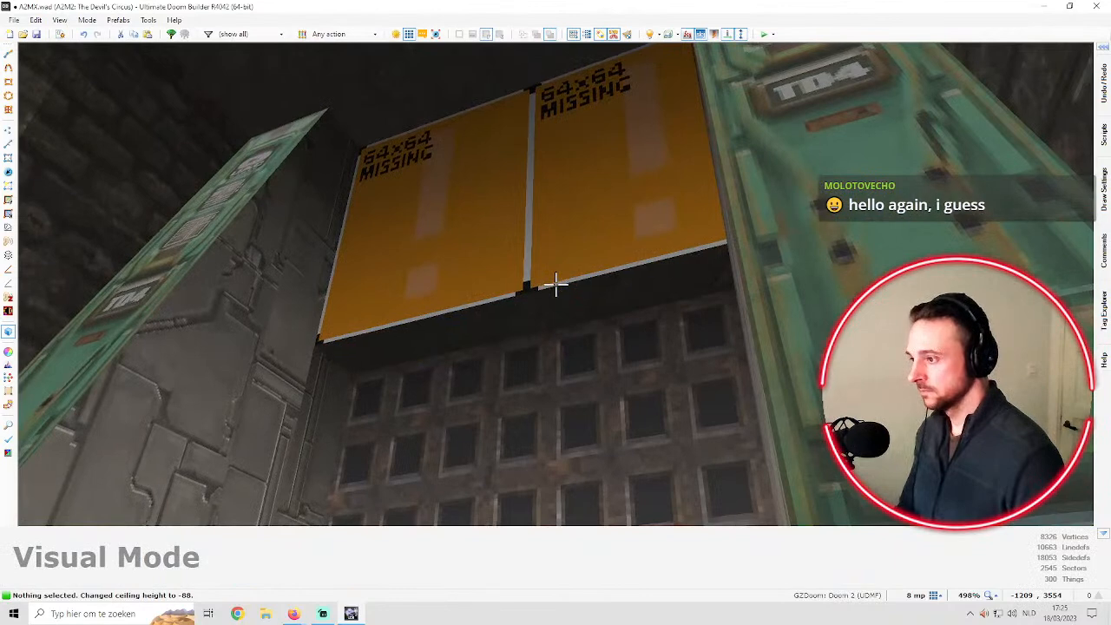
{"action": "left_click", "coordinate": [555, 285]}
{"action": "scroll", "coordinate": [556, 284], "scroll_direction": "up", "scroll_amount": 2}
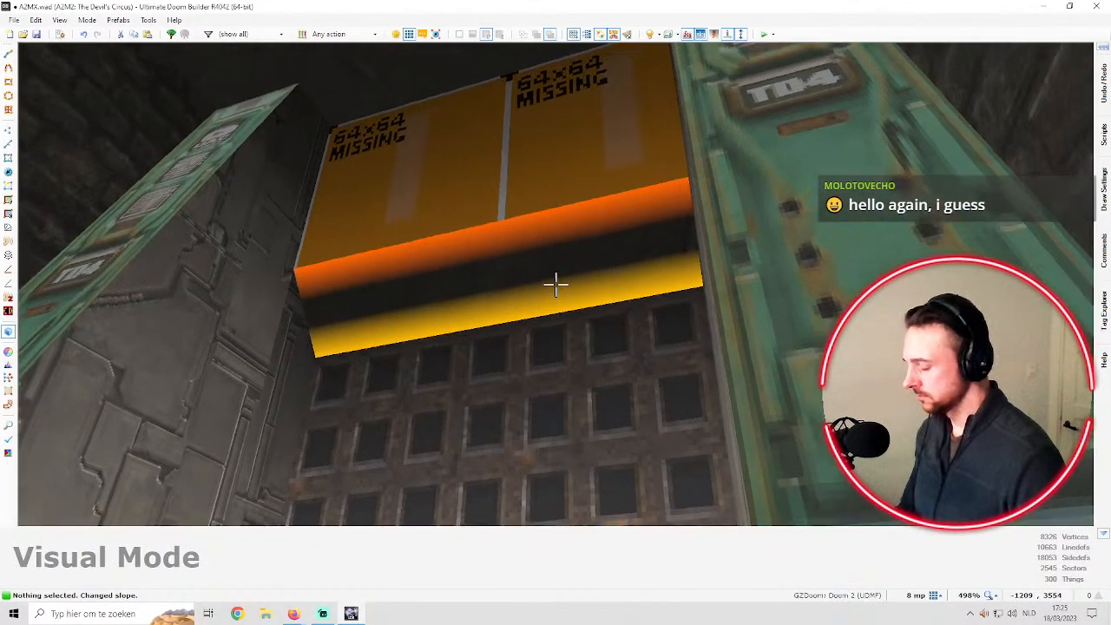
{"action": "key", "text": "alt+v"}
{"action": "key", "text": "d"}
{"action": "key", "text": "e"}
{"action": "key", "text": "alt+v"}
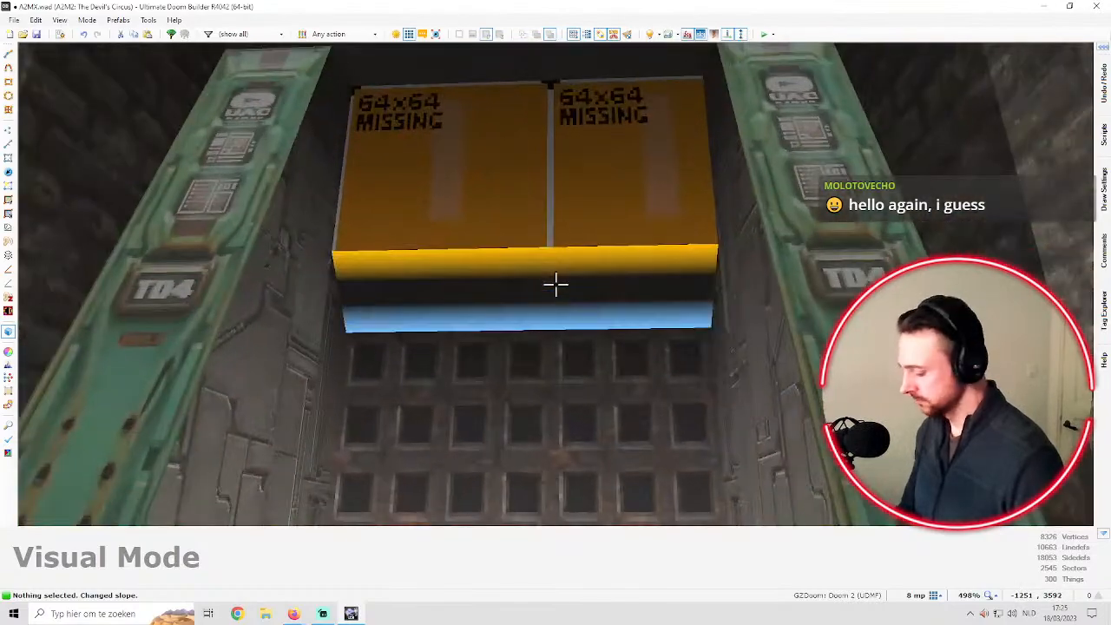
{"action": "key", "text": "alt+v"}
Apply the FSTRSTPG texture to the untextured upper wall between the two sloped panels
{"action": "key", "text": "d"}
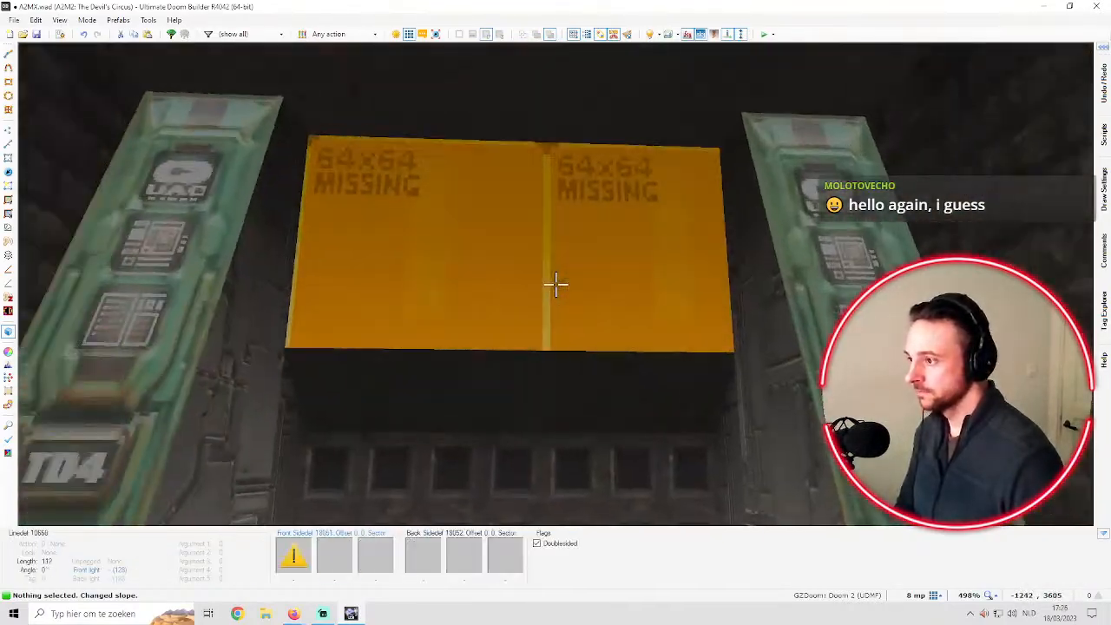
{"action": "right_click", "coordinate": [555, 295]}
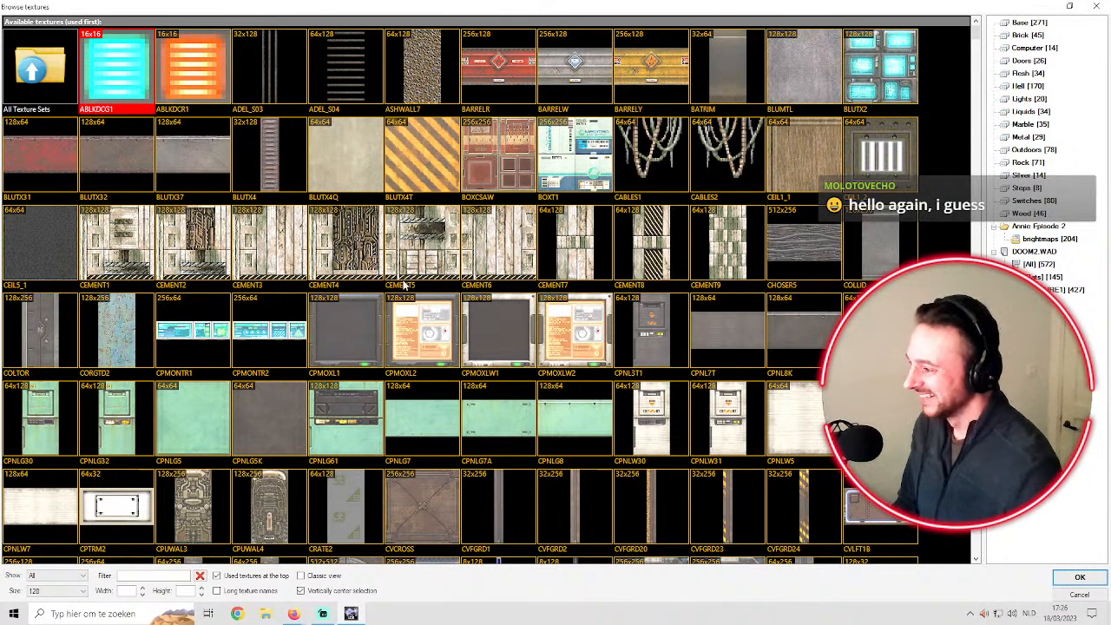
{"action": "scroll", "coordinate": [360, 382], "scroll_direction": "down", "scroll_amount": 2}
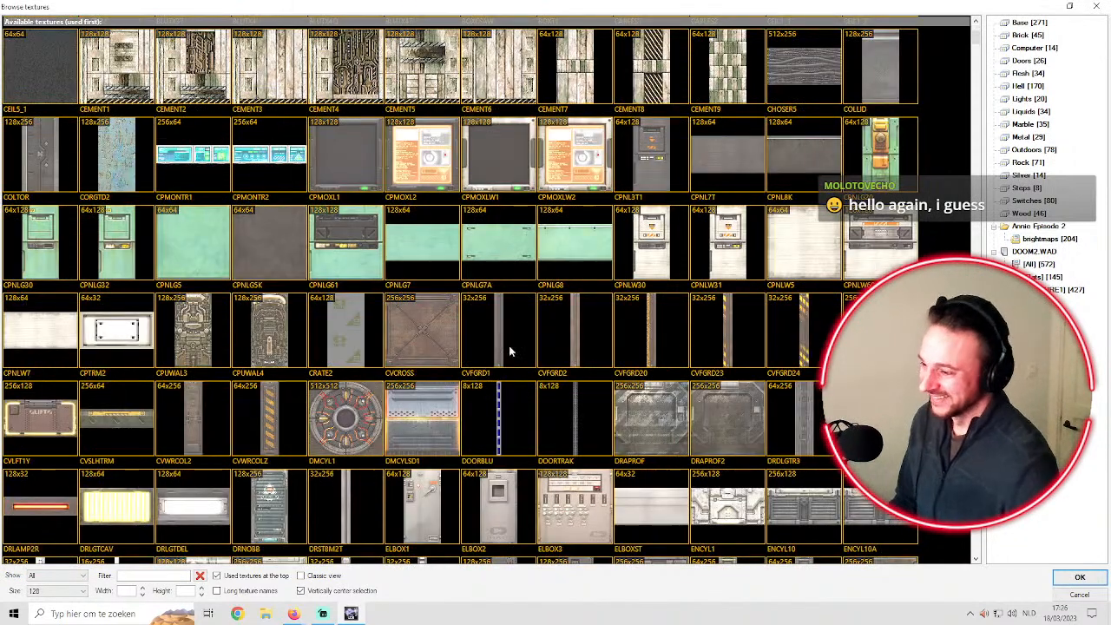
{"action": "scroll", "coordinate": [468, 301], "scroll_direction": "down", "scroll_amount": 1}
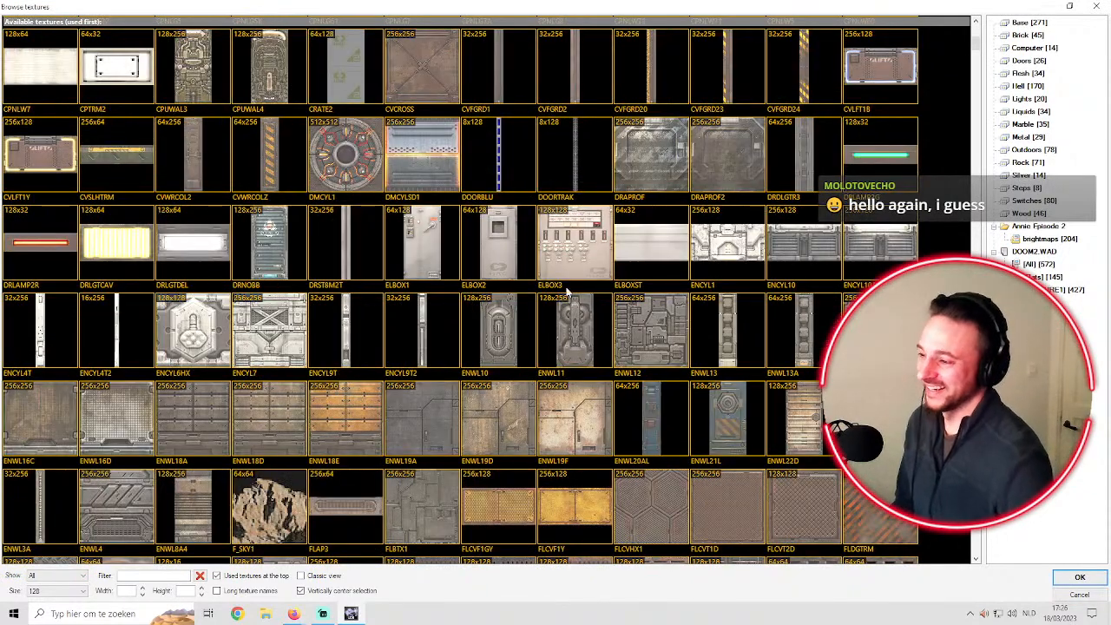
{"action": "scroll", "coordinate": [649, 322], "scroll_direction": "down", "scroll_amount": 2}
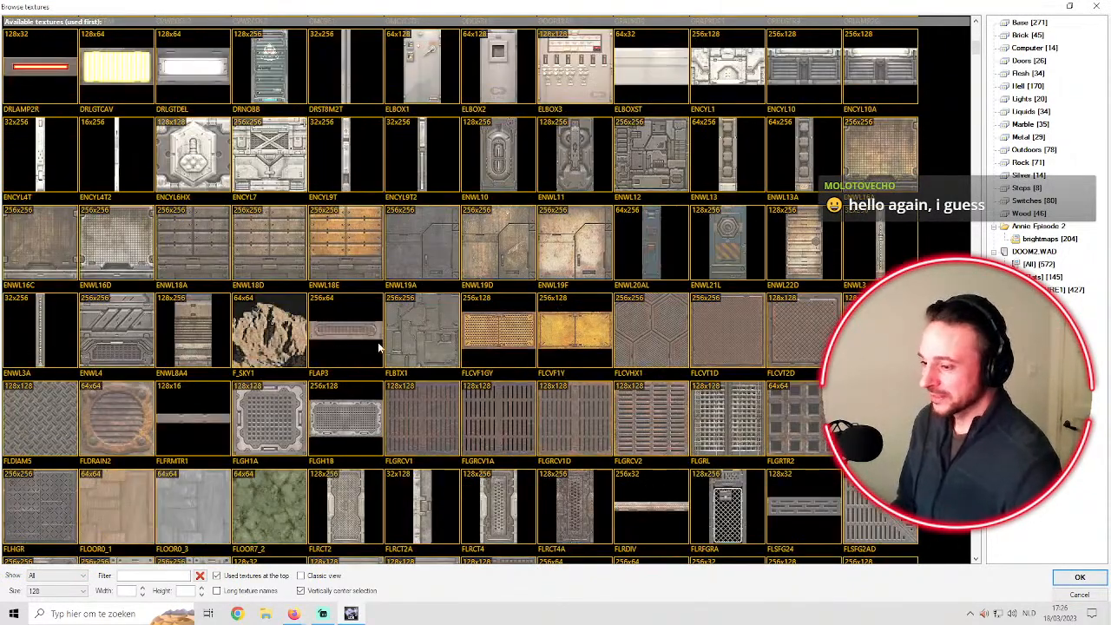
{"action": "scroll", "coordinate": [417, 328], "scroll_direction": "down", "scroll_amount": 2}
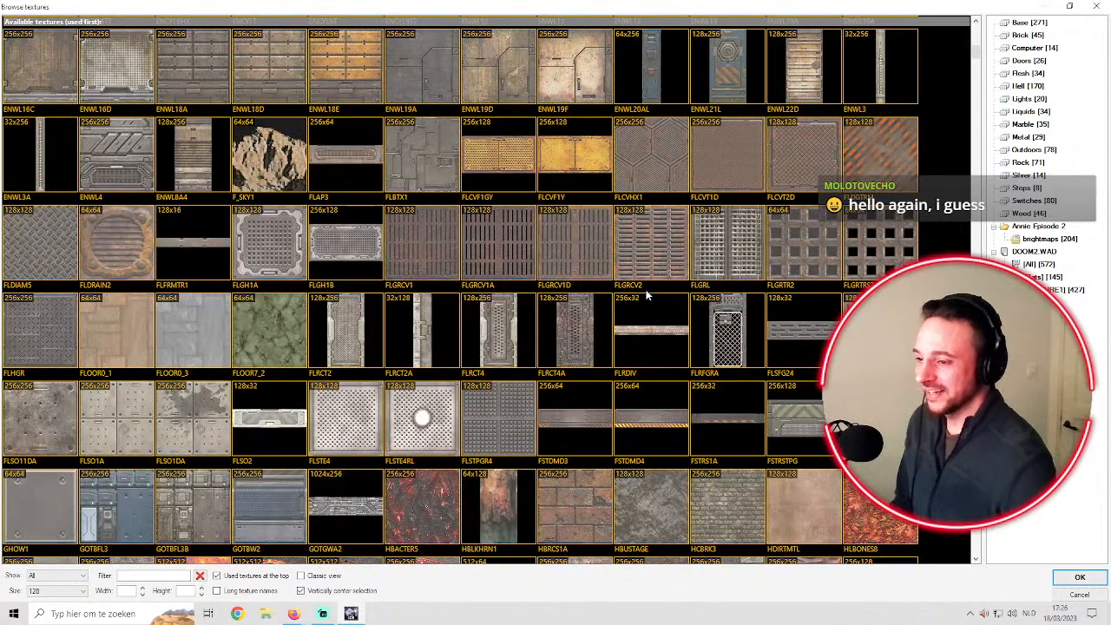
{"action": "scroll", "coordinate": [632, 314], "scroll_direction": "down", "scroll_amount": 2}
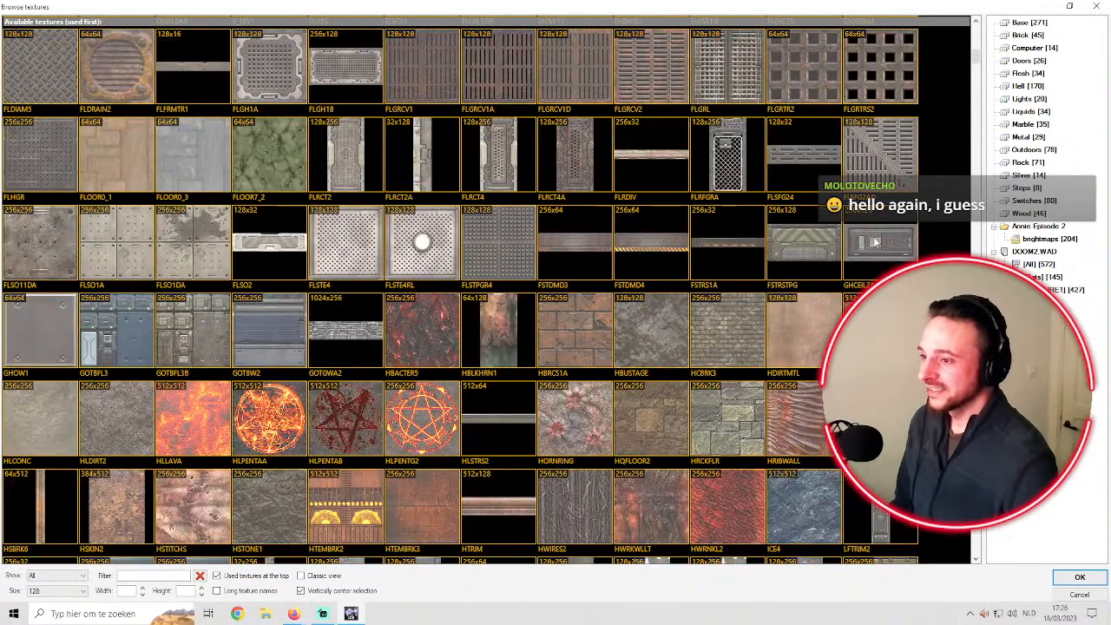
{"action": "scroll", "coordinate": [871, 233], "scroll_direction": "up", "scroll_amount": 2}
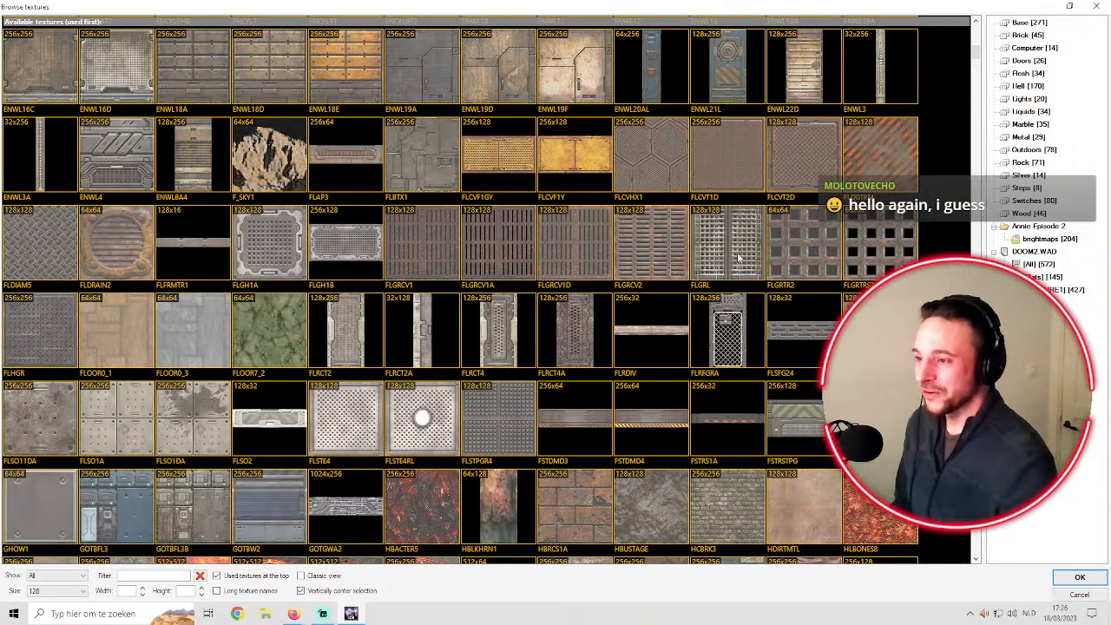
{"action": "scroll", "coordinate": [738, 220], "scroll_direction": "down", "scroll_amount": 1}
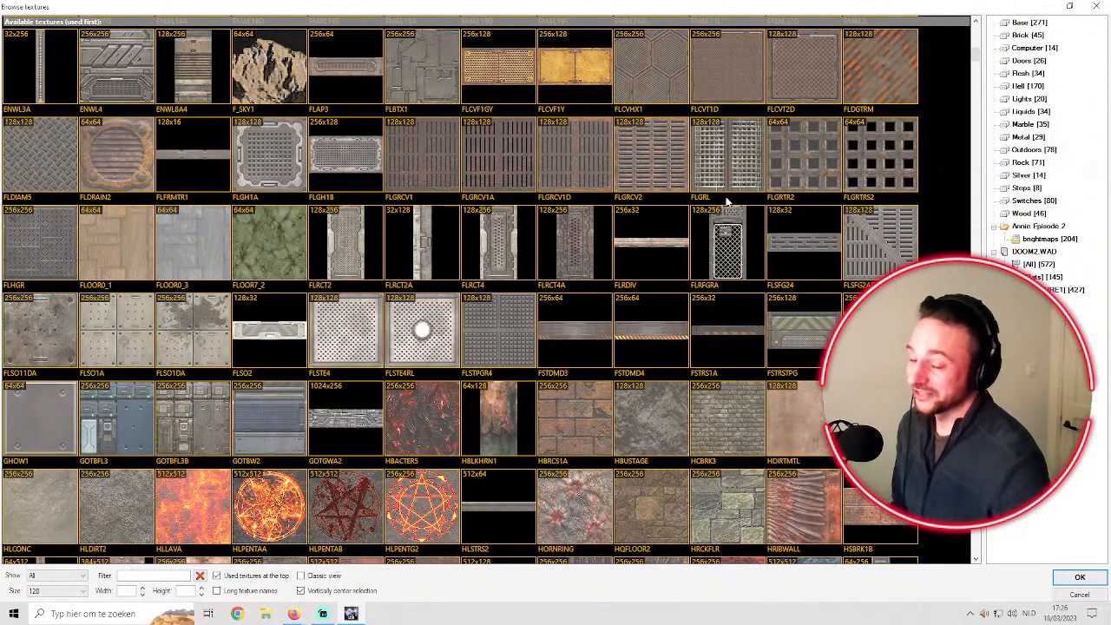
{"action": "scroll", "coordinate": [692, 208], "scroll_direction": "down", "scroll_amount": 1}
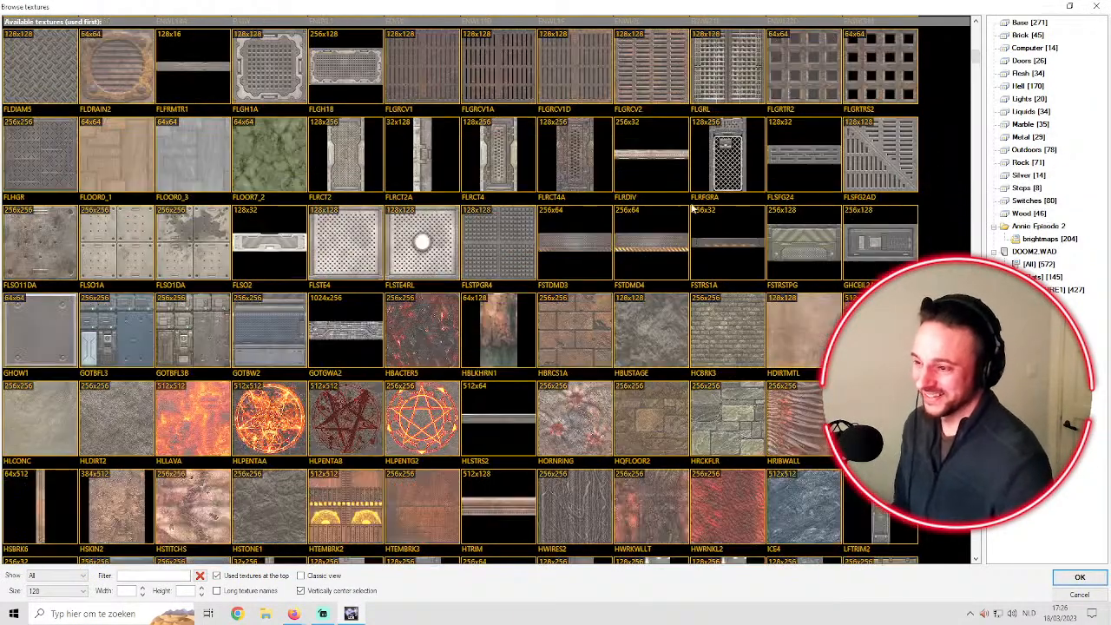
{"action": "double_click", "coordinate": [798, 249]}
Auto-align the FSTRSTPG wall texture and fit it to width and height with one horizontal and one vertical repeat
{"action": "key", "text": "ctrl+a"}
{"action": "key", "text": "ctrl+shift+a"}
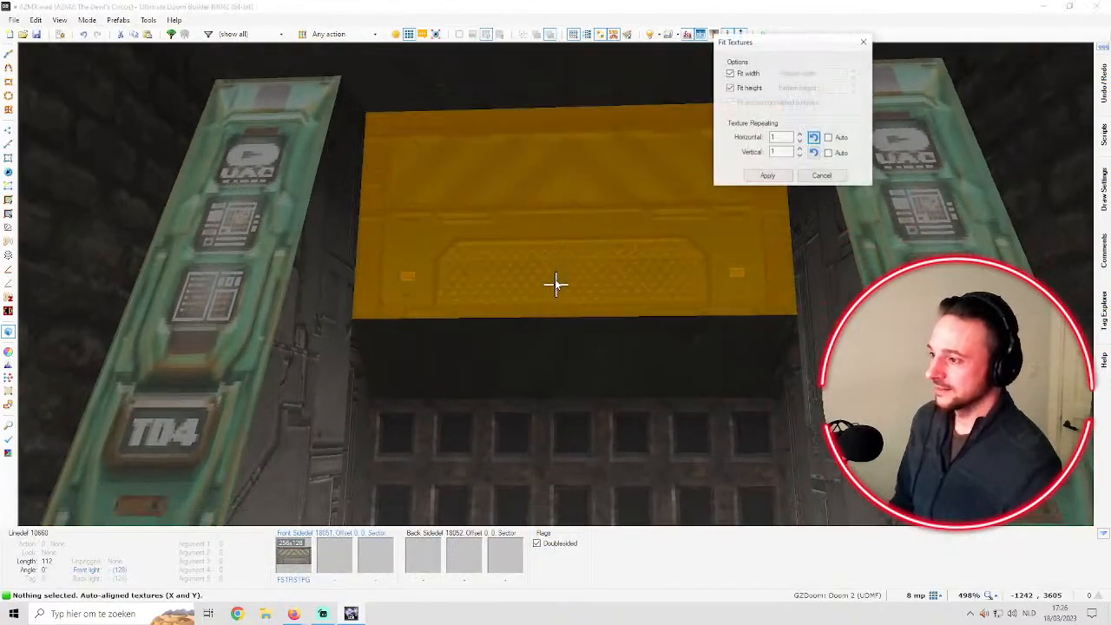
{"action": "left_click", "coordinate": [768, 175]}
{"action": "key", "text": "s"}
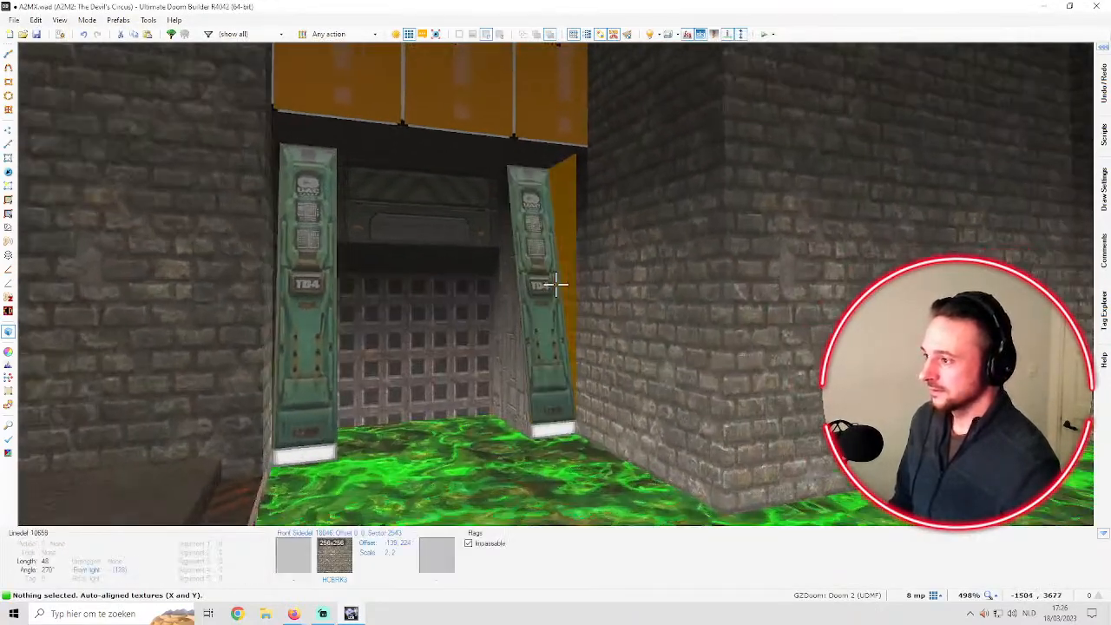
{"action": "key", "text": "w"}
{"action": "left_click", "coordinate": [555, 284]}
{"action": "key", "text": "q"}
{"action": "scroll", "coordinate": [555, 293], "scroll_direction": "down", "scroll_amount": 1}
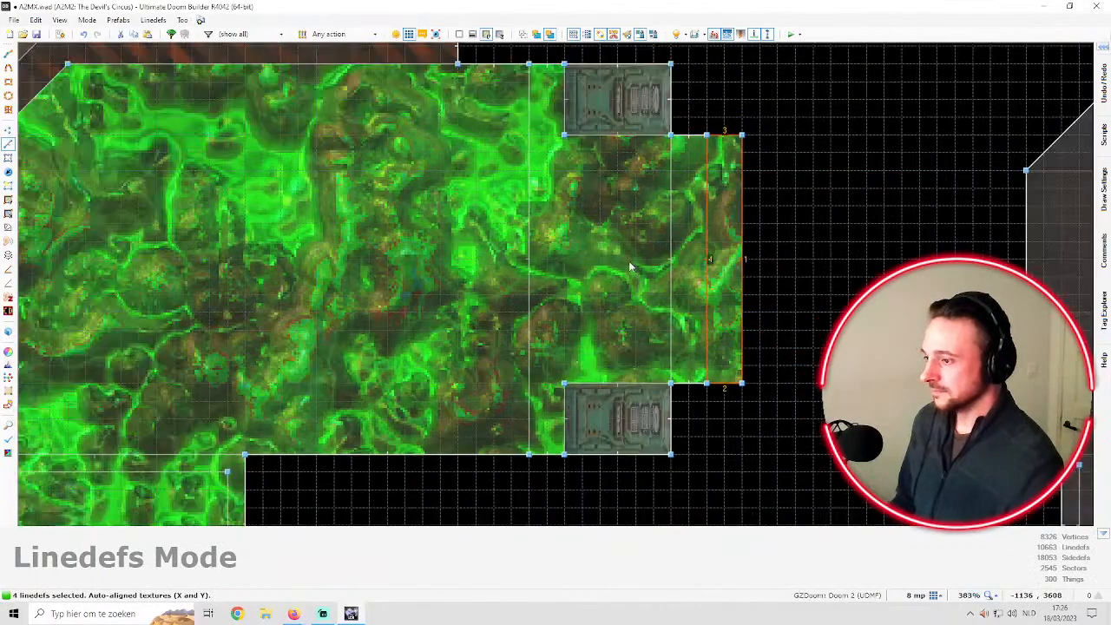
{"action": "key", "text": "q"}
{"action": "key", "text": "s"}
{"action": "key", "text": "c"}
Apply the STRLGTX1 light texture to the sloped ceiling of the recess's rear strip
{"action": "middle_click", "coordinate": [556, 285]}
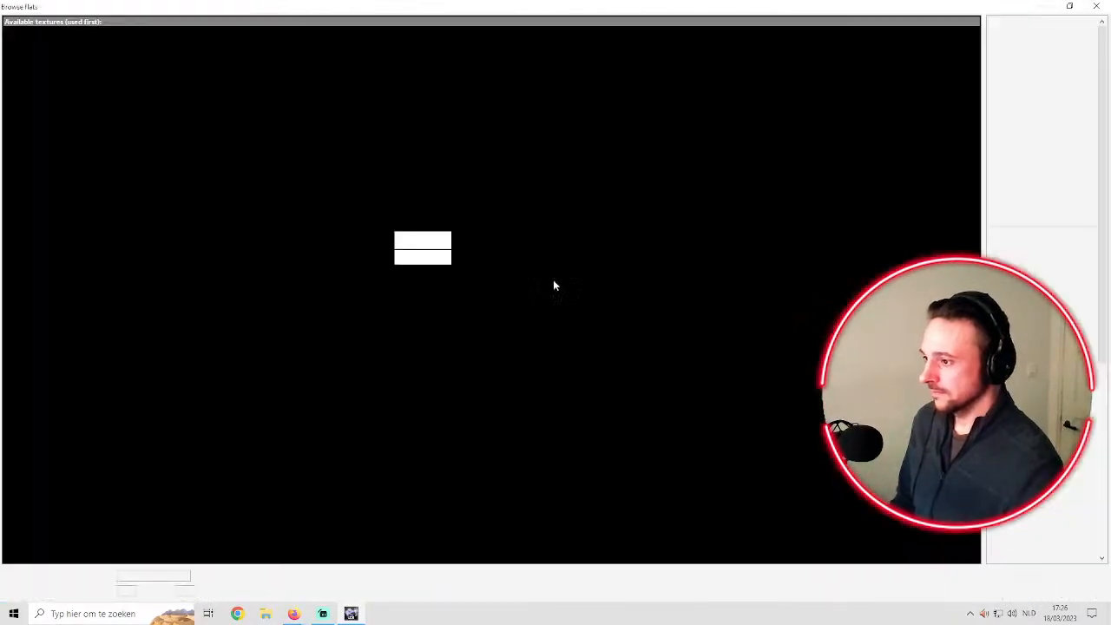
{"action": "scroll", "coordinate": [422, 269], "scroll_direction": "up", "scroll_amount": 6}
{"action": "scroll", "coordinate": [452, 221], "scroll_direction": "up", "scroll_amount": 6}
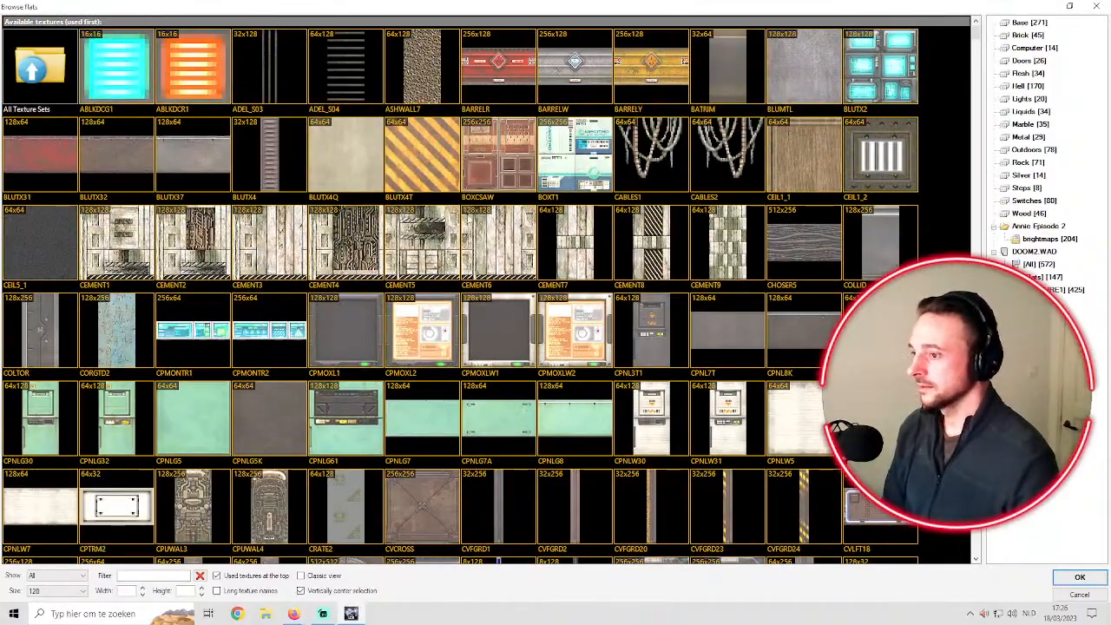
{"action": "scroll", "coordinate": [597, 247], "scroll_direction": "down", "scroll_amount": 20}
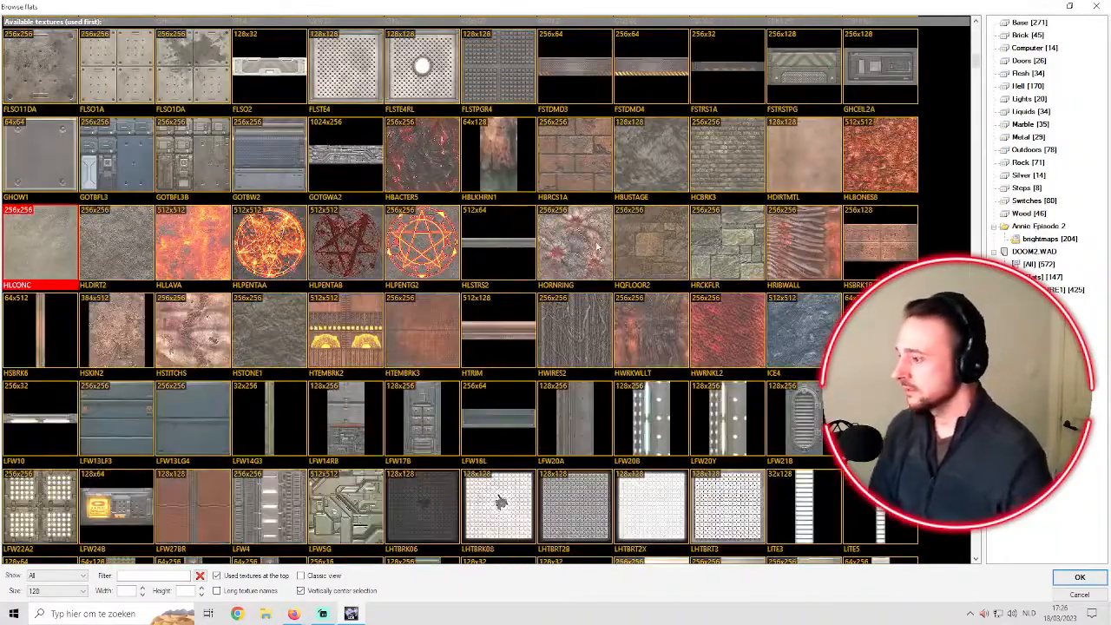
{"action": "scroll", "coordinate": [597, 247], "scroll_direction": "down", "scroll_amount": 4}
{"action": "scroll", "coordinate": [590, 243], "scroll_direction": "down", "scroll_amount": 2}
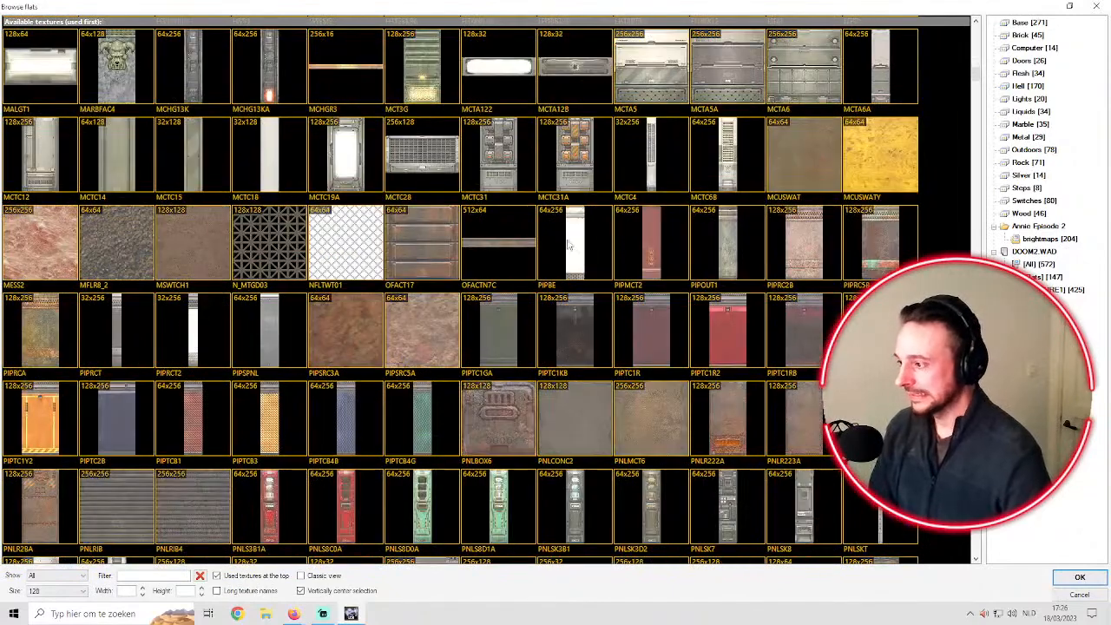
{"action": "scroll", "coordinate": [559, 265], "scroll_direction": "down", "scroll_amount": 2}
{"action": "scroll", "coordinate": [571, 234], "scroll_direction": "down", "scroll_amount": 1}
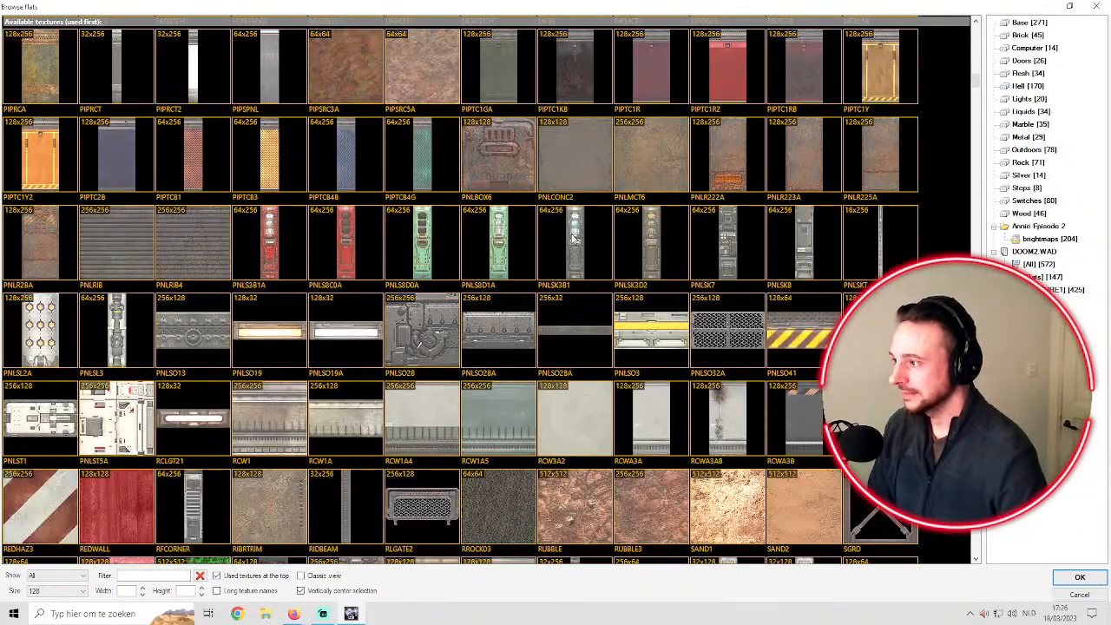
{"action": "scroll", "coordinate": [583, 229], "scroll_direction": "down", "scroll_amount": 2}
{"action": "scroll", "coordinate": [555, 230], "scroll_direction": "down", "scroll_amount": 1}
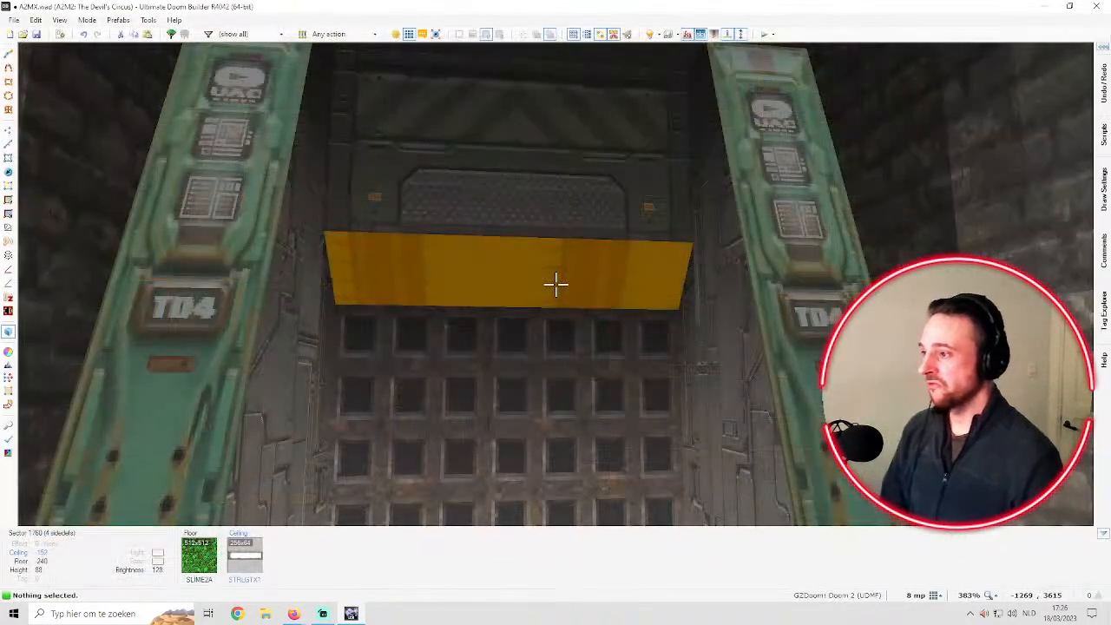
Reset the rear strip's ceiling and upper wall sector colors to the default FFFFFF
{"action": "right_click", "coordinate": [555, 284]}
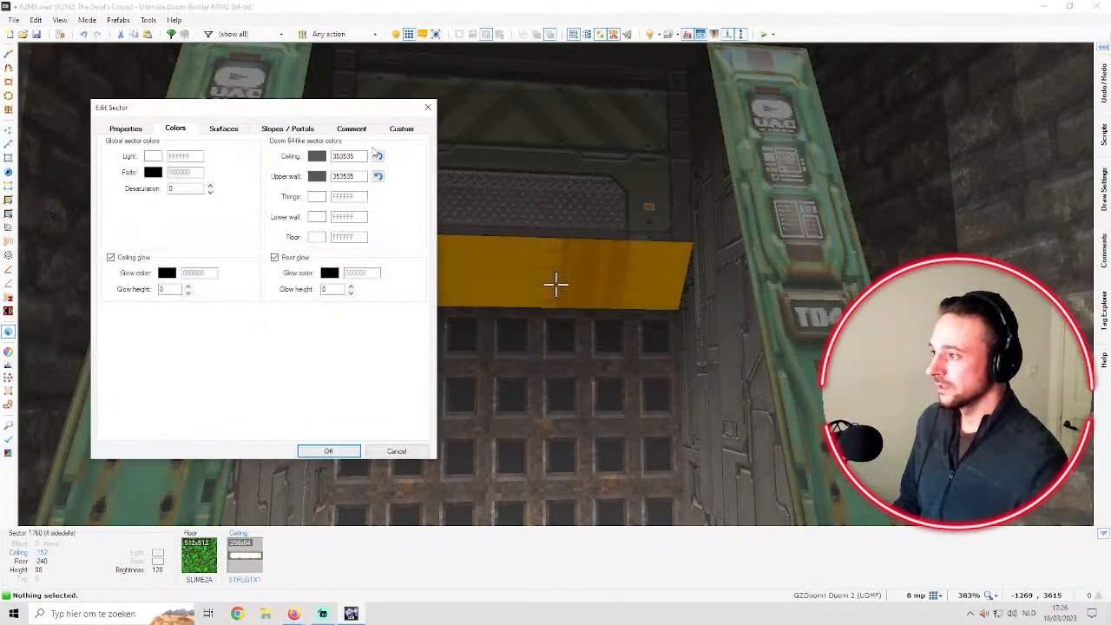
{"action": "left_click", "coordinate": [377, 156]}
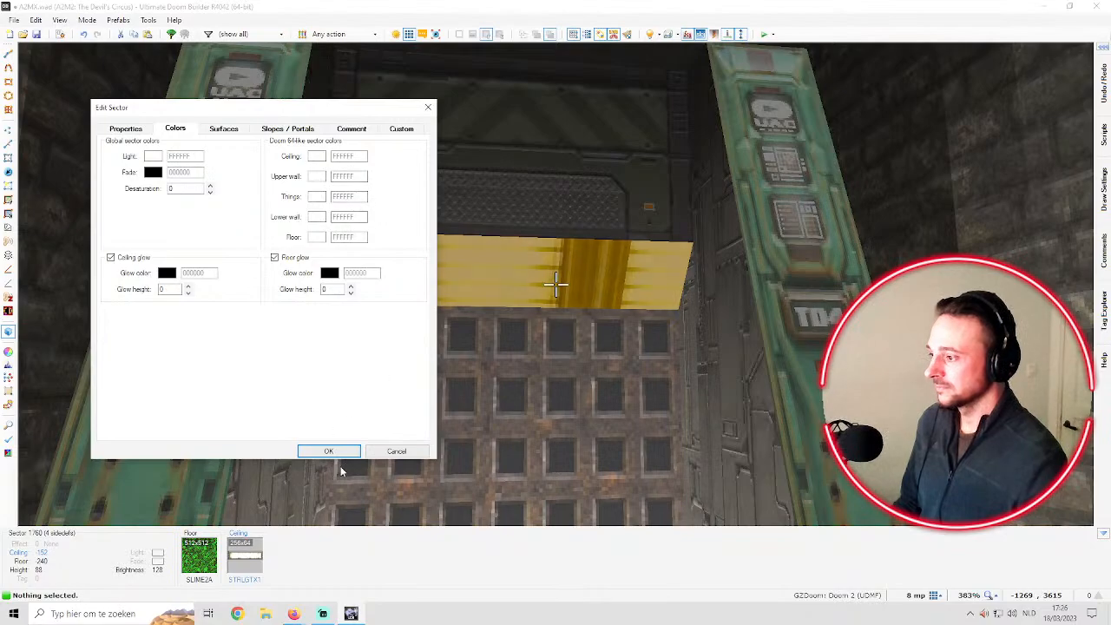
{"action": "key", "text": "d"}
{"action": "key", "text": "e"}
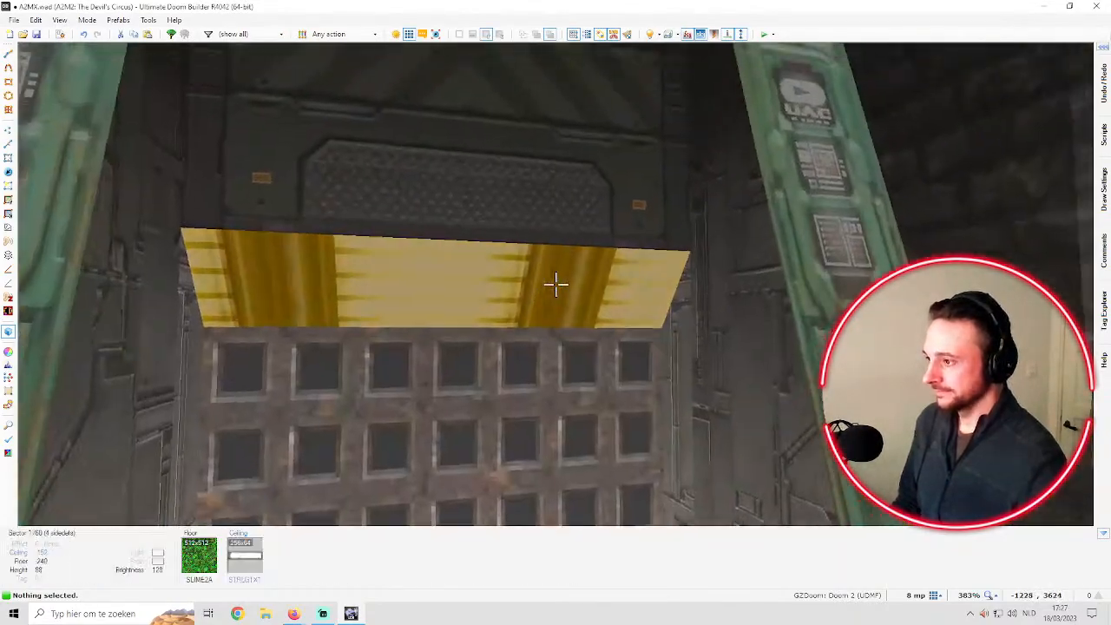
{"action": "key", "text": "d"}
{"action": "key", "text": "e"}
{"action": "key", "text": "d"}
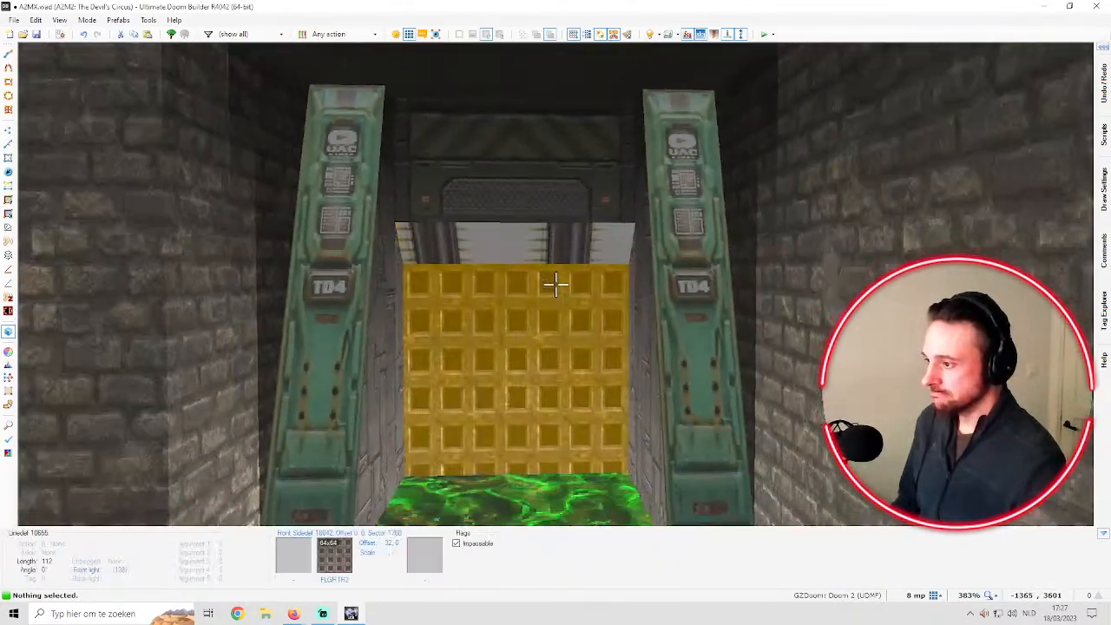
{"action": "key", "text": "d"}
{"action": "key", "text": "e"}
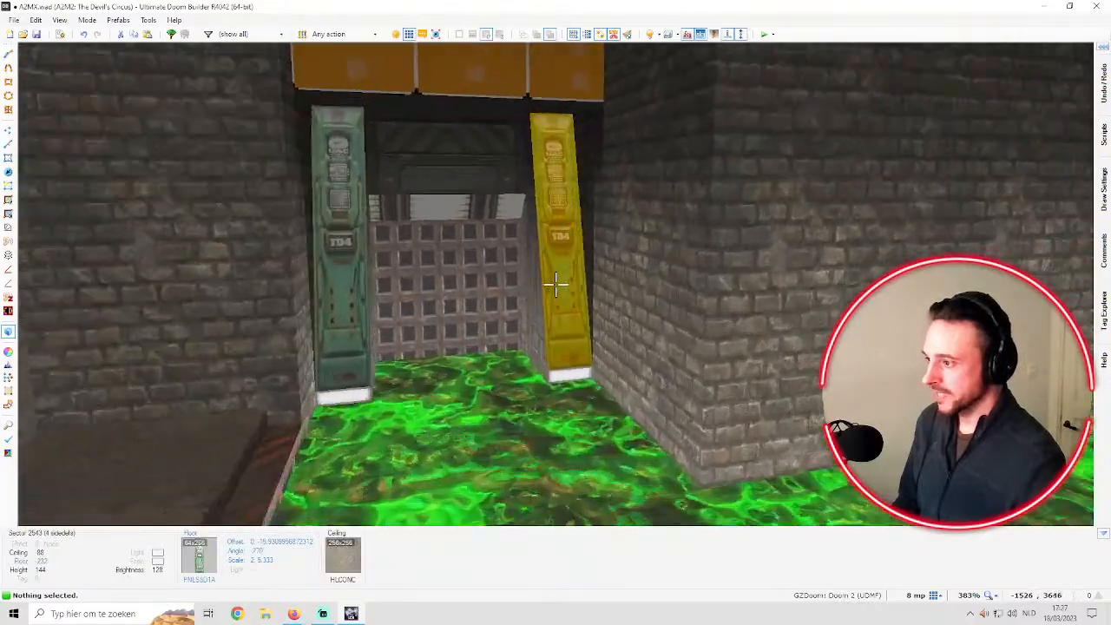
{"action": "key", "text": "d"}
Try to align the rear strip's ceiling texture with its handles in Ceiling Align Mode
{"action": "left_click", "coordinate": [555, 284]}
{"action": "key", "text": "q"}
{"action": "scroll", "coordinate": [737, 180], "scroll_direction": "down", "scroll_amount": 4}
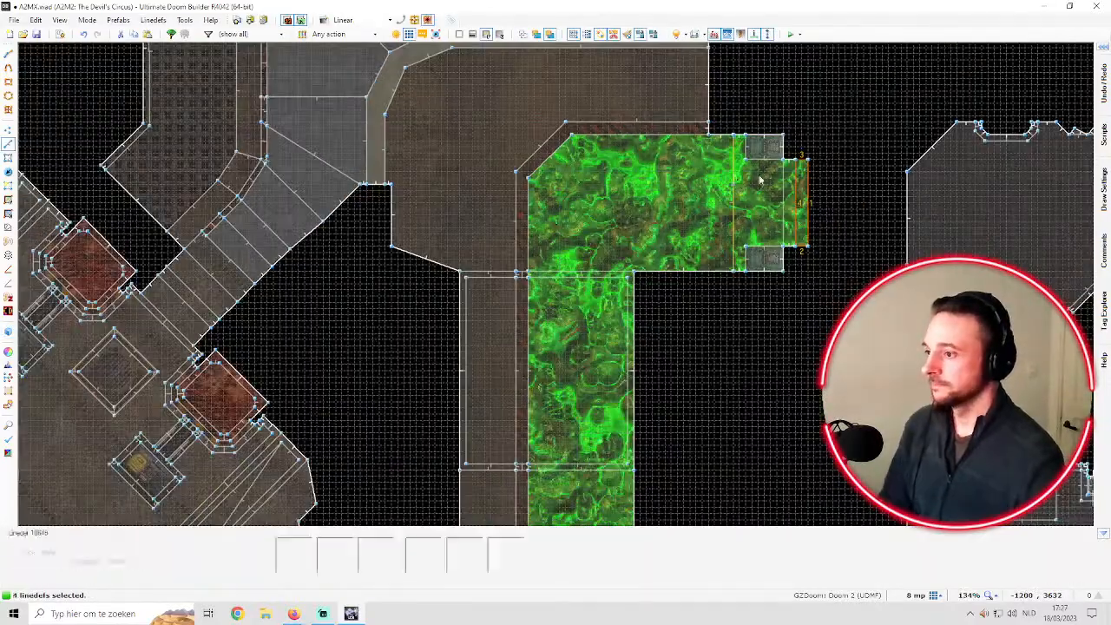
{"action": "scroll", "coordinate": [738, 180], "scroll_direction": "up", "scroll_amount": 4}
{"action": "key", "text": "Right"}
{"action": "key", "text": "Right"}
{"action": "key", "text": "Right"}
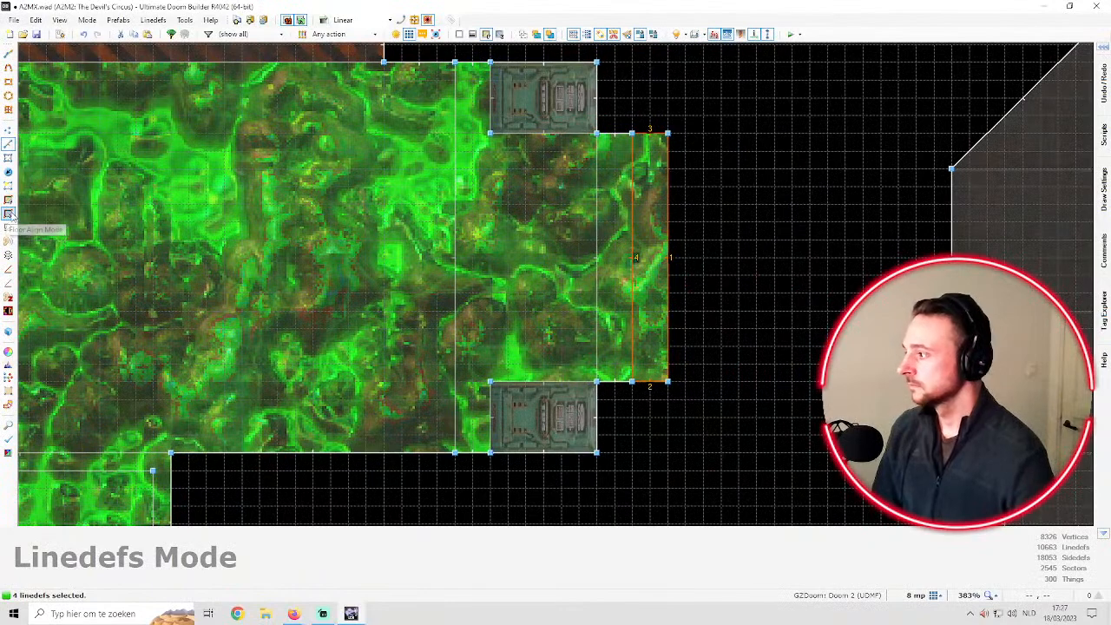
{"action": "left_click", "coordinate": [9, 214]}
{"action": "scroll", "coordinate": [734, 166], "scroll_direction": "down", "scroll_amount": 1}
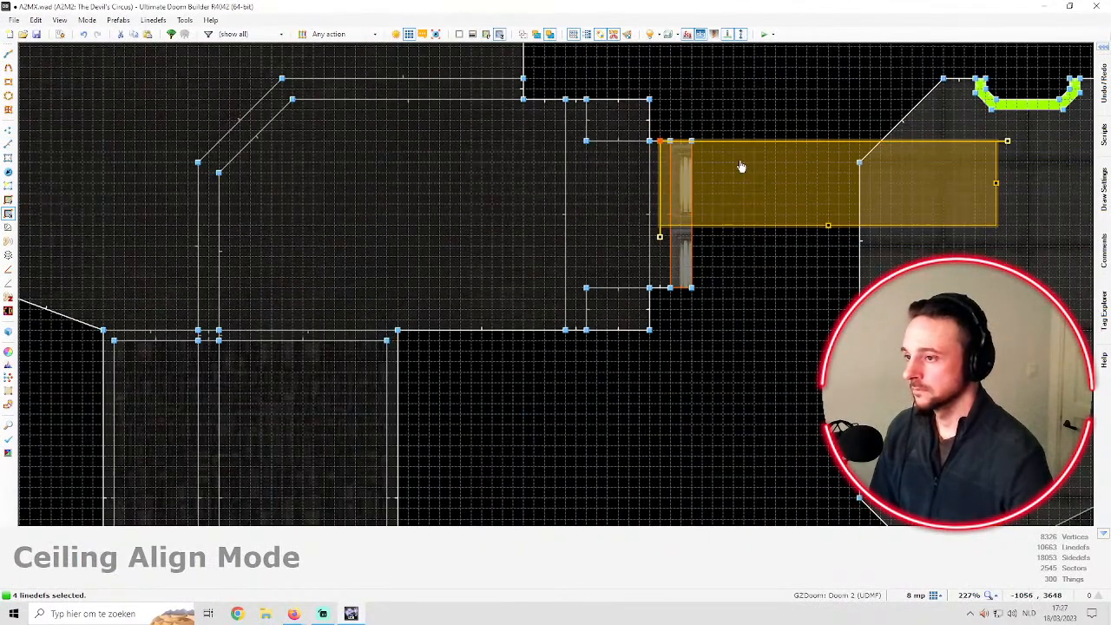
{"action": "scroll", "coordinate": [884, 188], "scroll_direction": "down", "scroll_amount": 1}
{"action": "scroll", "coordinate": [958, 157], "scroll_direction": "down", "scroll_amount": 1}
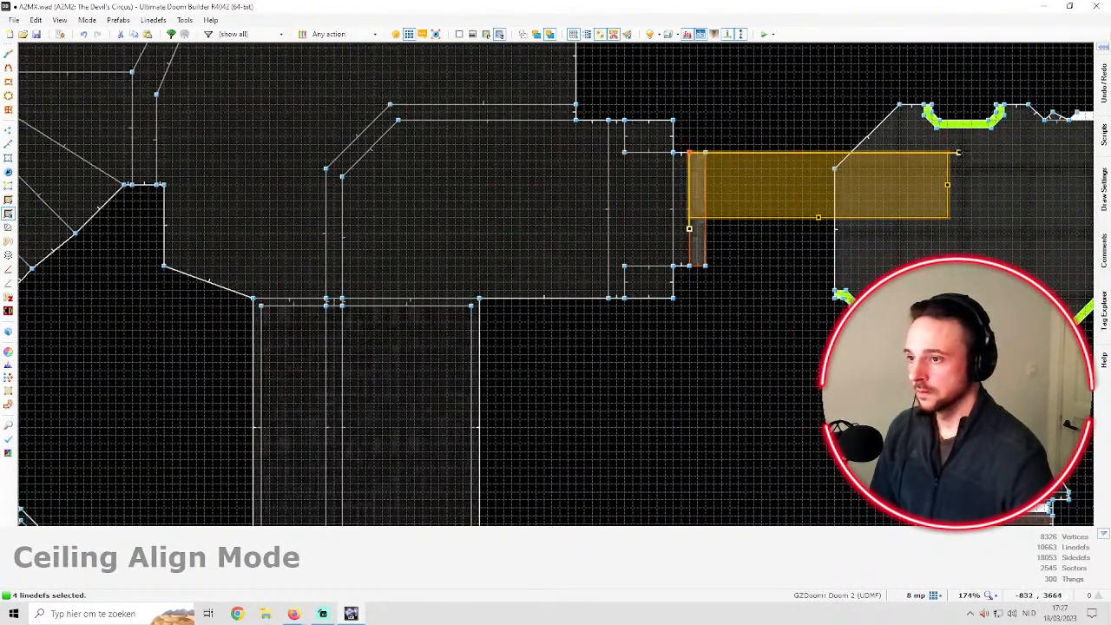
{"action": "left_click", "coordinate": [959, 154]}
{"action": "key", "text": "s"}
{"action": "scroll", "coordinate": [685, 202], "scroll_direction": "up", "scroll_amount": 2}
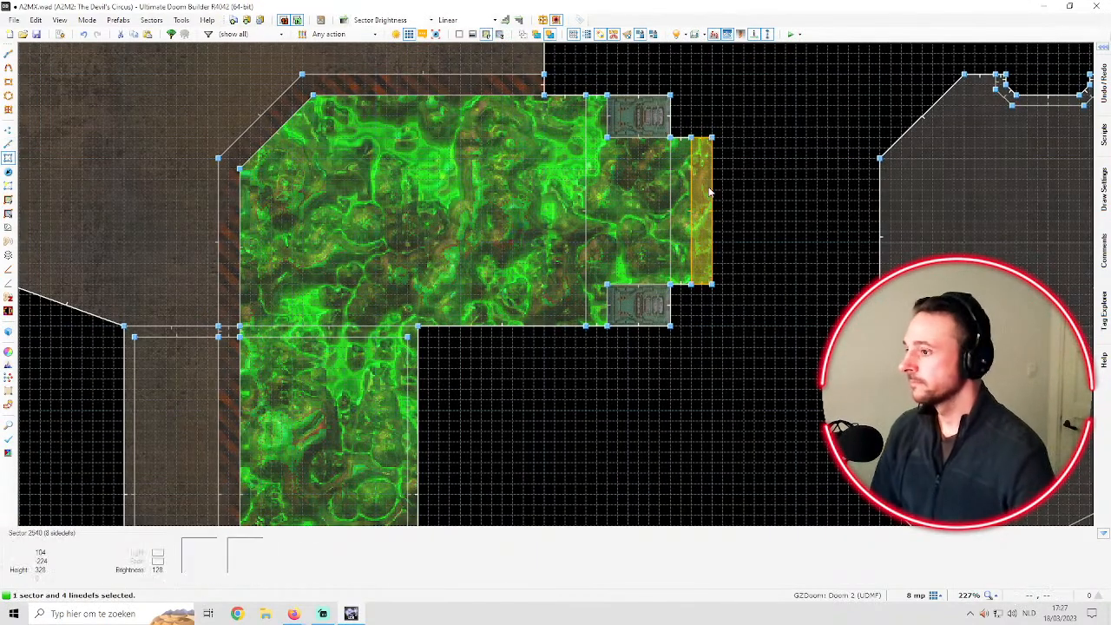
{"action": "left_click", "coordinate": [680, 208]}
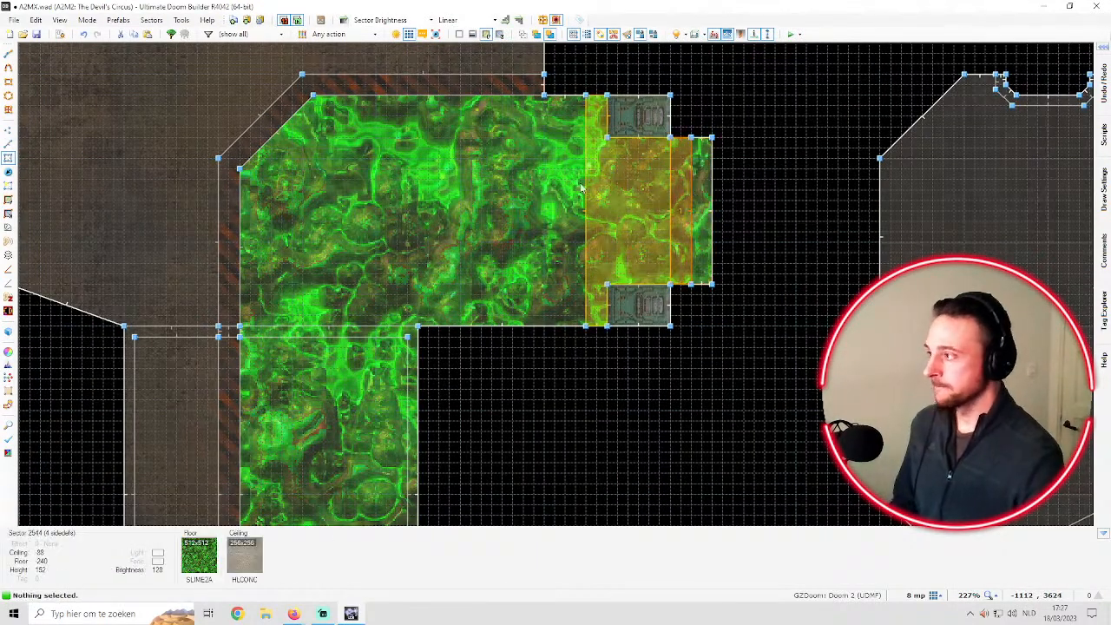
{"action": "left_click", "coordinate": [8, 200]}
{"action": "key", "text": "Escape"}
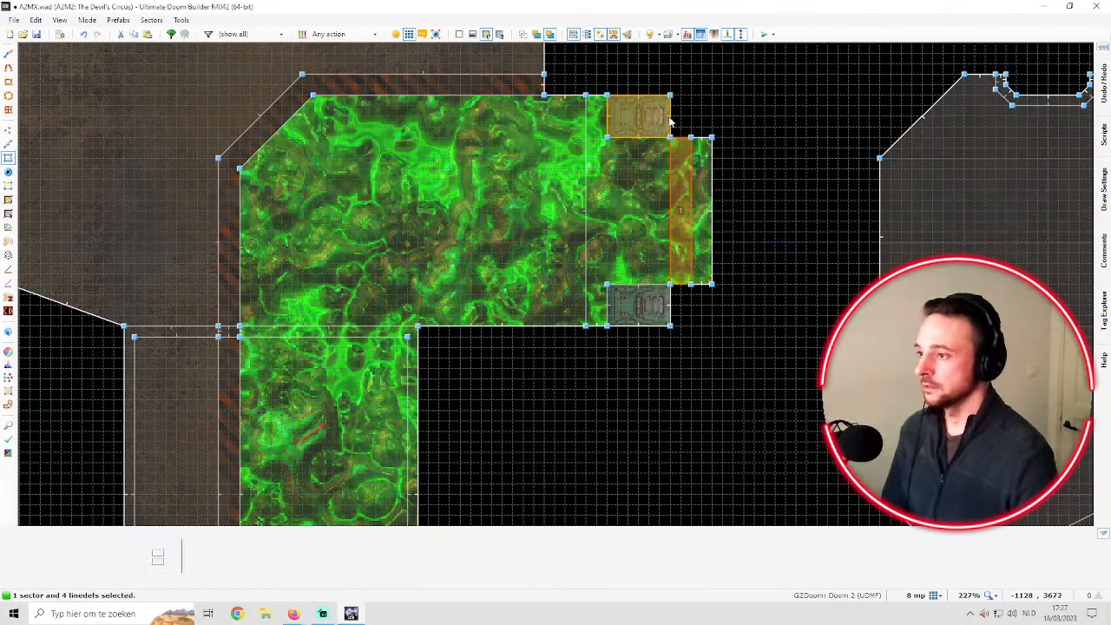
{"action": "left_click", "coordinate": [8, 214]}
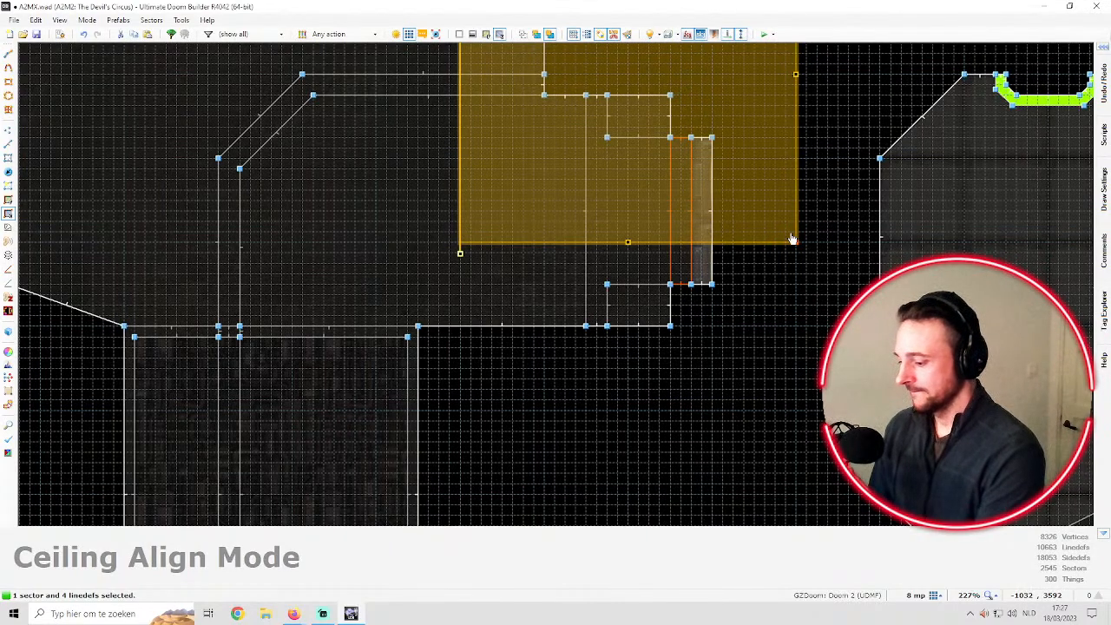
{"action": "scroll", "coordinate": [651, 223], "scroll_direction": "down", "scroll_amount": 1}
{"action": "key", "text": "Escape"}
{"action": "scroll", "coordinate": [727, 242], "scroll_direction": "up", "scroll_amount": 2}
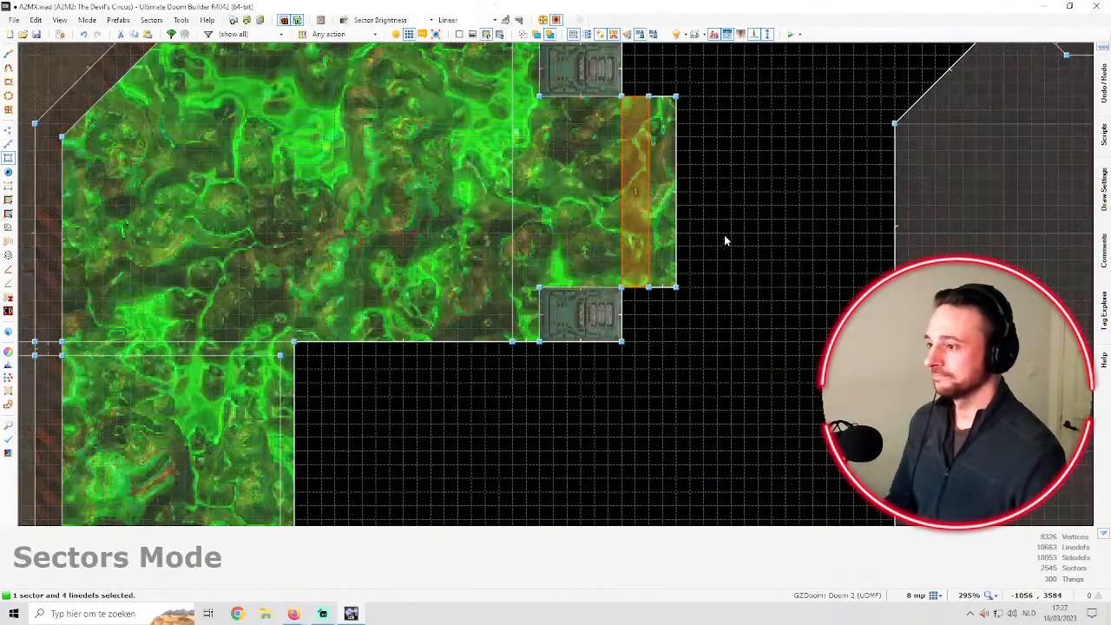
Reopen the flat selection for the rear strip's ceiling and keep STRLGTX1
{"action": "key", "text": "w"}
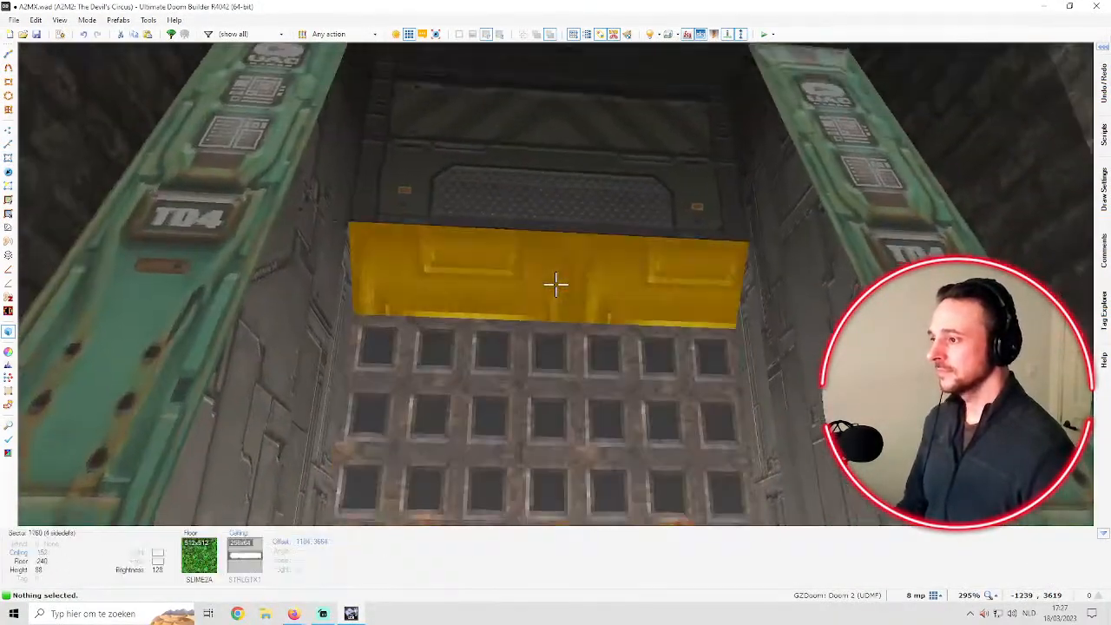
{"action": "right_click", "coordinate": [555, 285]}
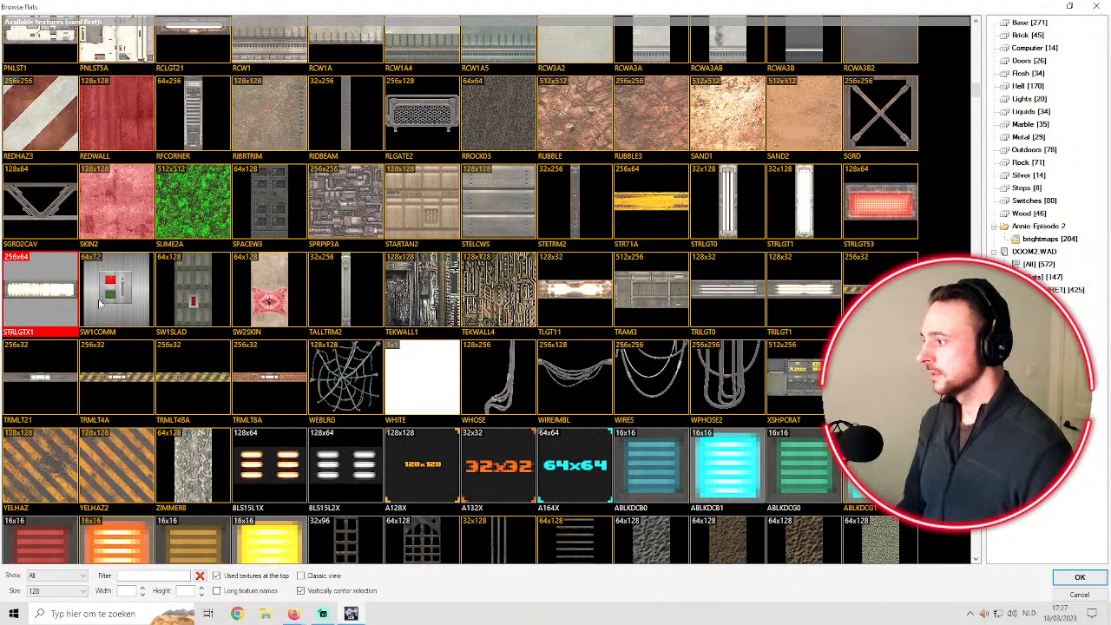
{"action": "double_click", "coordinate": [106, 301]}
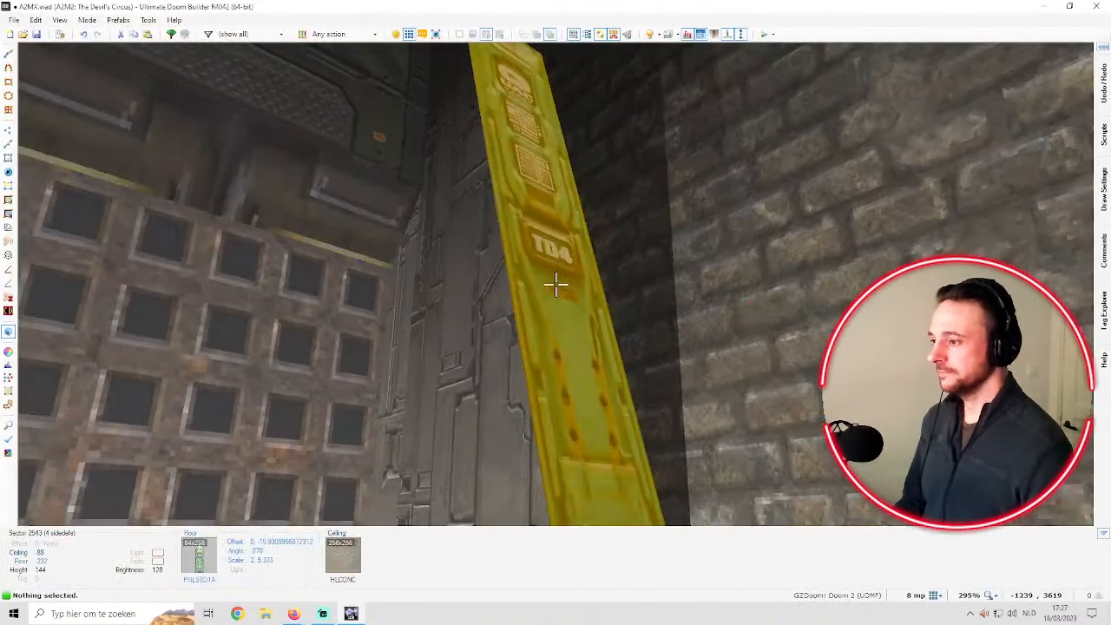
Rotate the rear strip's ceiling texture a quarter turn in Ceiling Align Mode so it runs along the strip's length
{"action": "left_click", "coordinate": [555, 284]}
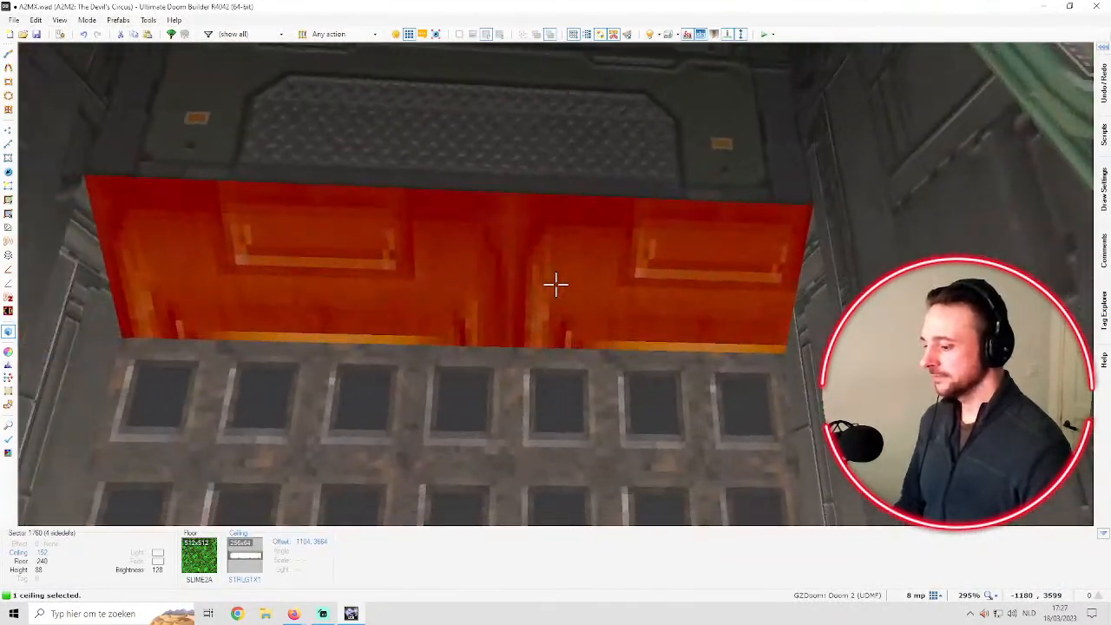
{"action": "key", "text": "q"}
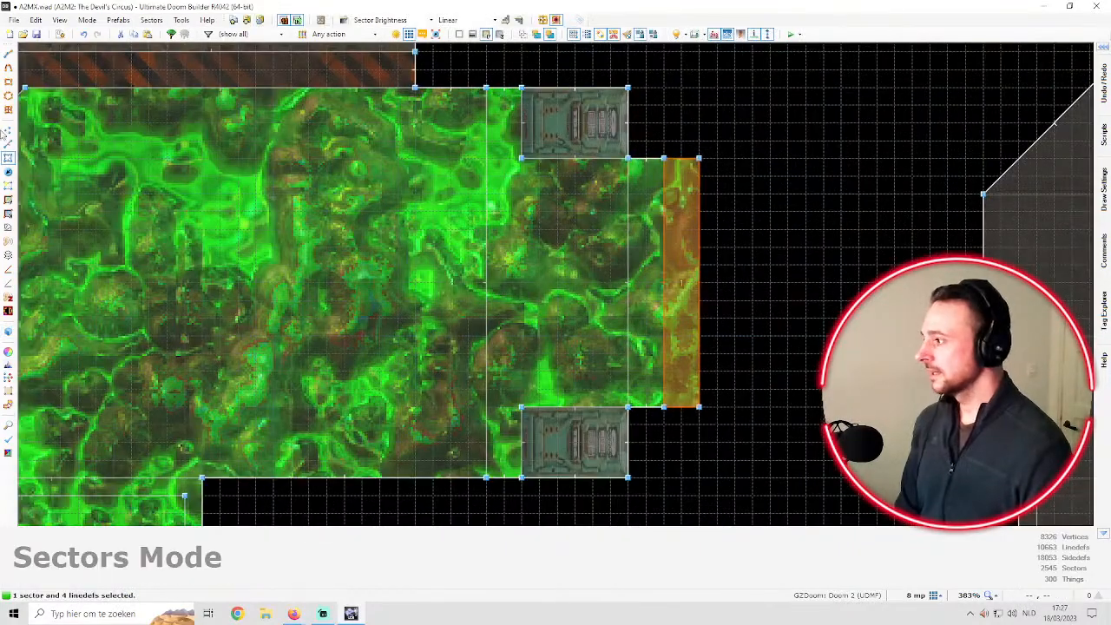
{"action": "left_click", "coordinate": [7, 214]}
{"action": "scroll", "coordinate": [736, 190], "scroll_direction": "down", "scroll_amount": 4}
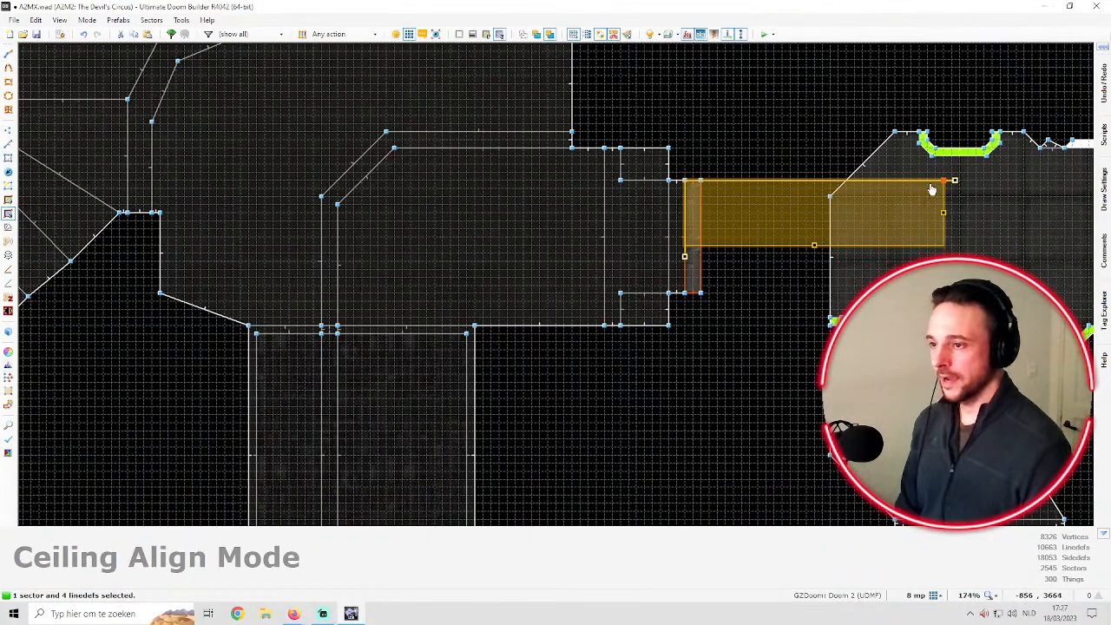
{"action": "left_click_drag", "start_coordinate": [954, 180], "coordinate": [685, 448]}
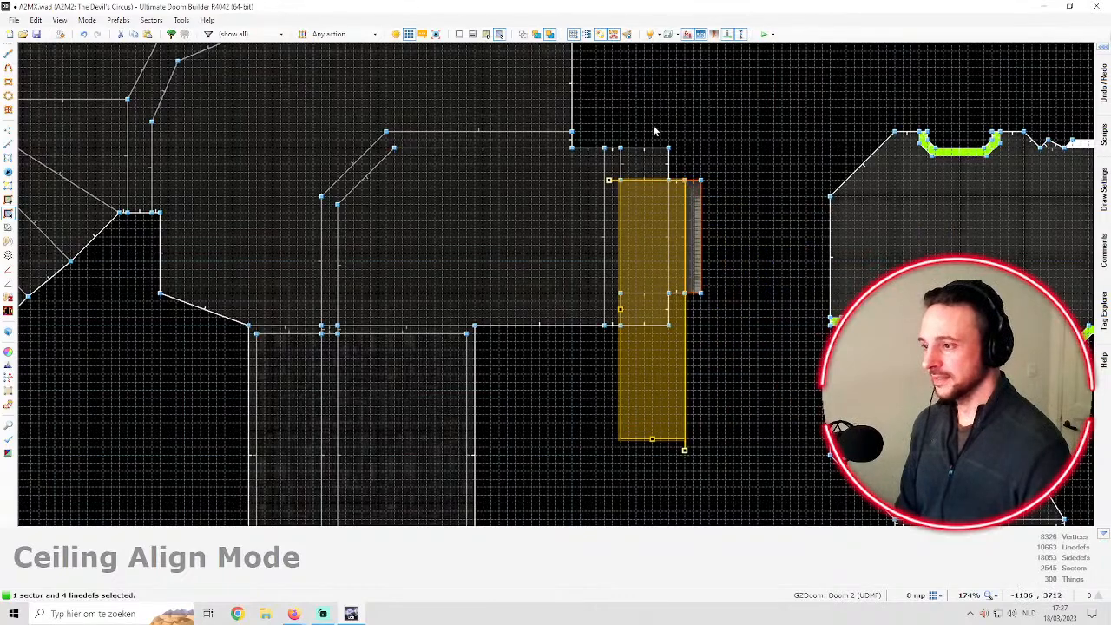
Move and scale the rotated ceiling texture so one tile exactly covers the rear strip, and apply the alignment
{"action": "scroll", "coordinate": [660, 191], "scroll_direction": "up", "scroll_amount": 2}
{"action": "left_click_drag", "start_coordinate": [694, 276], "coordinate": [706, 275]}
{"action": "scroll", "coordinate": [635, 435], "scroll_direction": "up", "scroll_amount": 1}
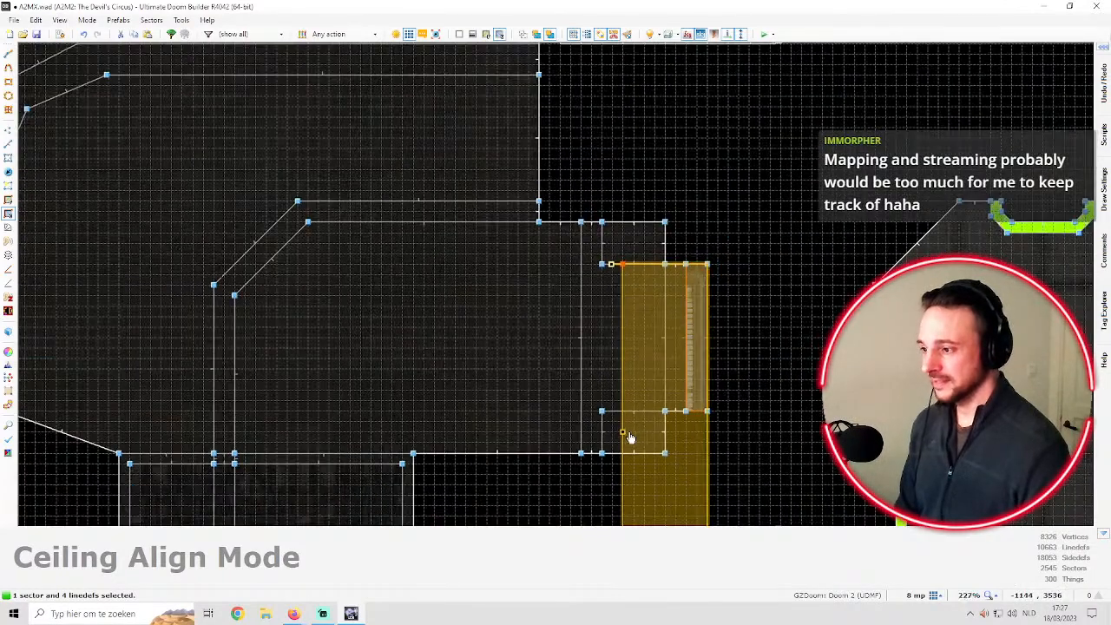
{"action": "scroll", "coordinate": [718, 400], "scroll_direction": "down", "scroll_amount": 3}
{"action": "scroll", "coordinate": [751, 423], "scroll_direction": "up", "scroll_amount": 2}
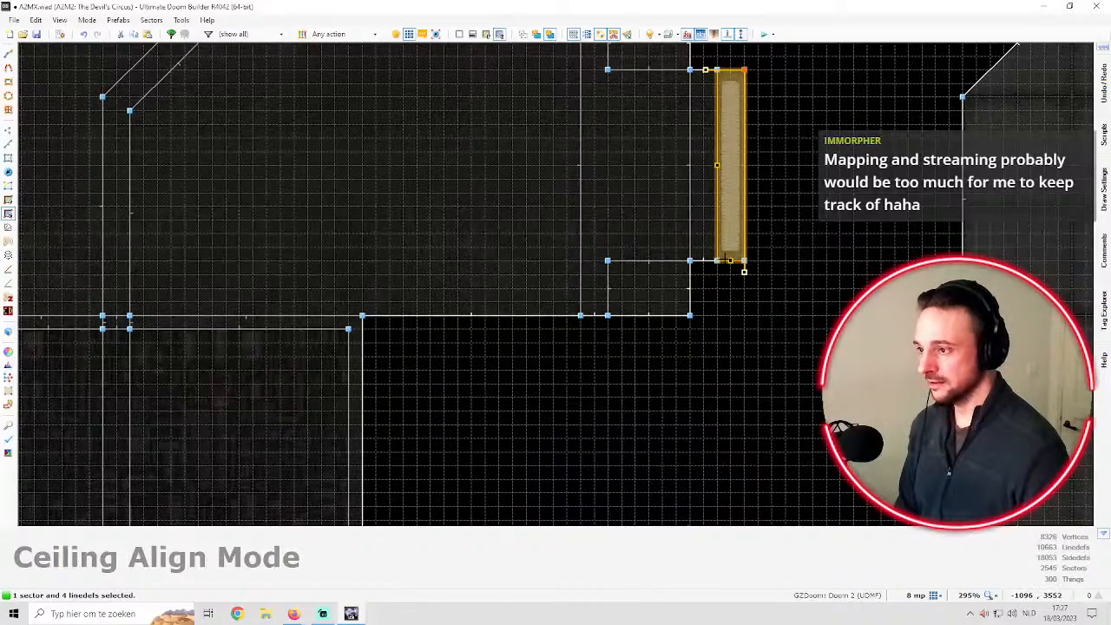
{"action": "key", "text": "Return"}
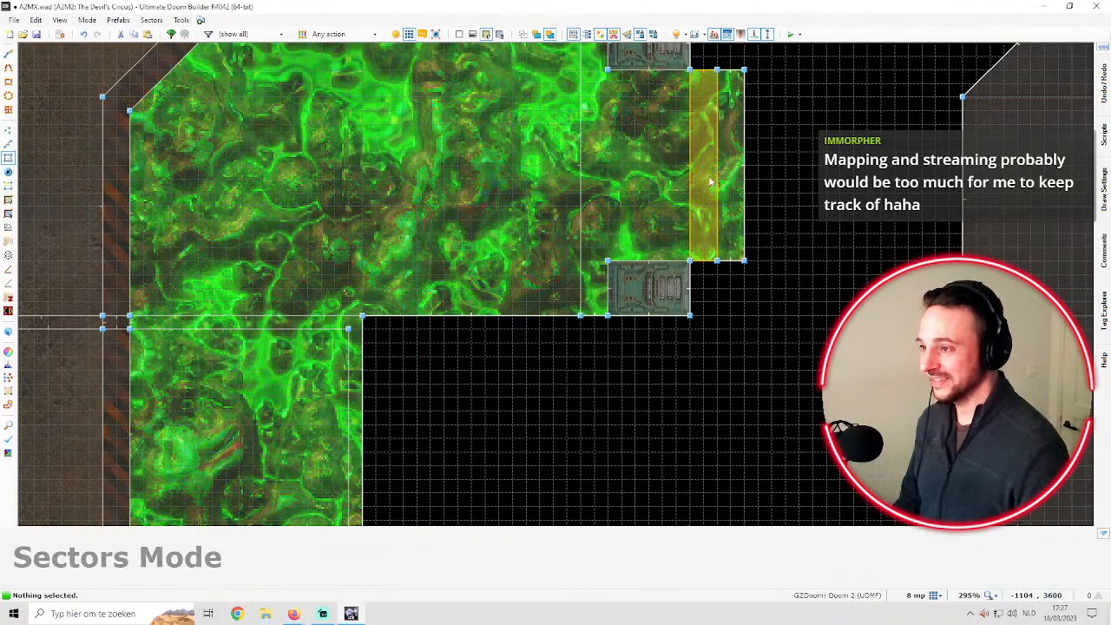
Replace the grate texture on the recess's back wall with FLGRCV1
{"action": "key", "text": "w"}
{"action": "key", "text": "e"}
{"action": "key", "text": "d"}
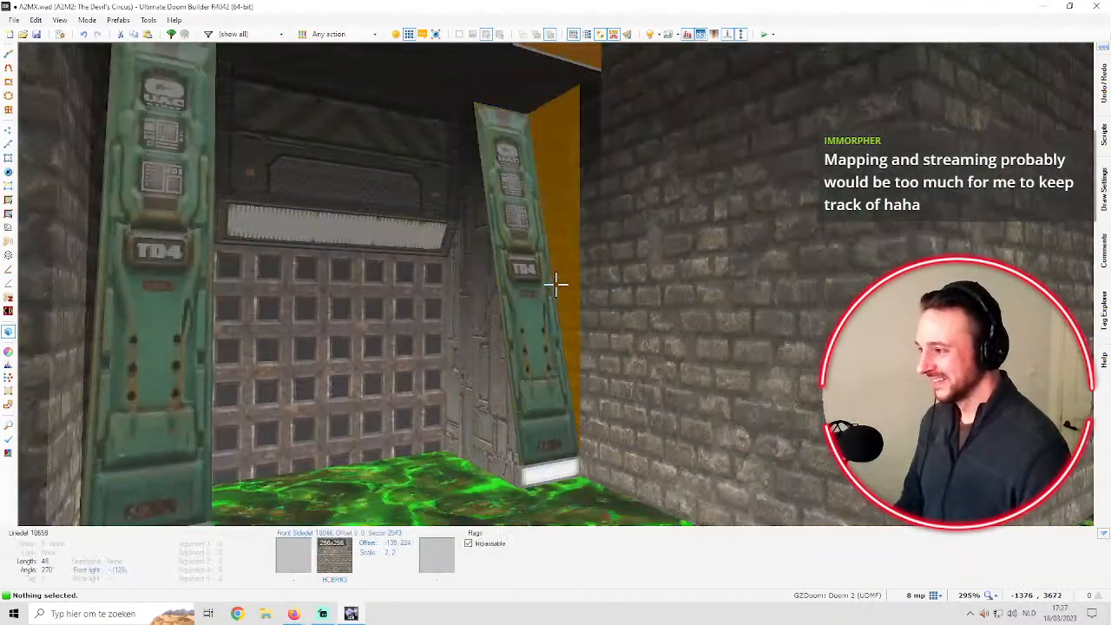
{"action": "key", "text": "f"}
{"action": "key", "text": "e"}
{"action": "key", "text": "d"}
{"action": "key", "text": "e"}
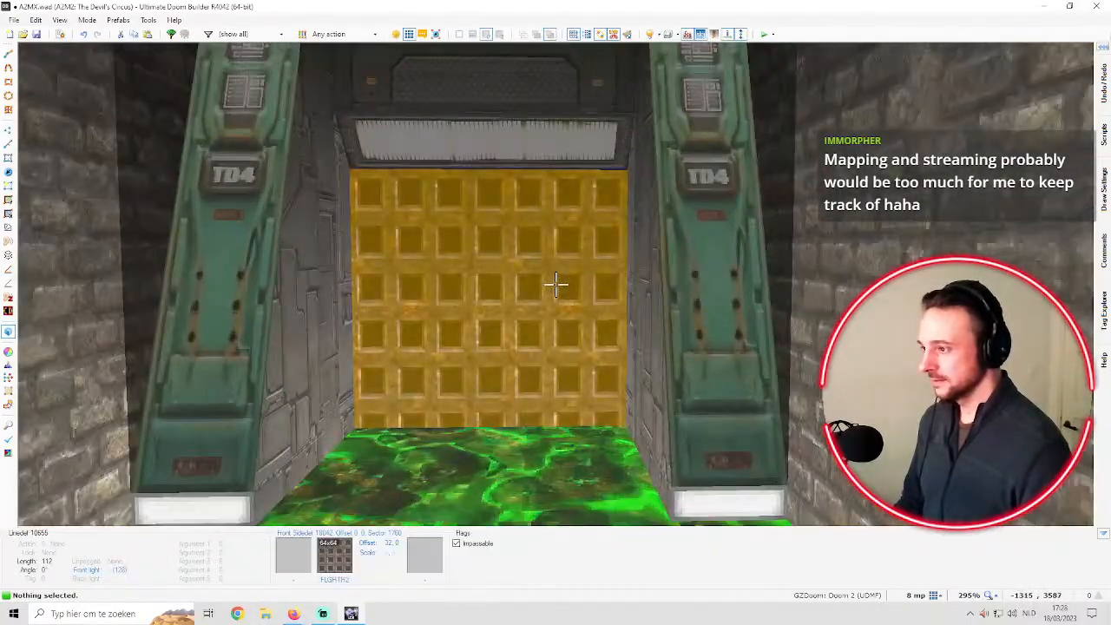
{"action": "right_click", "coordinate": [556, 283]}
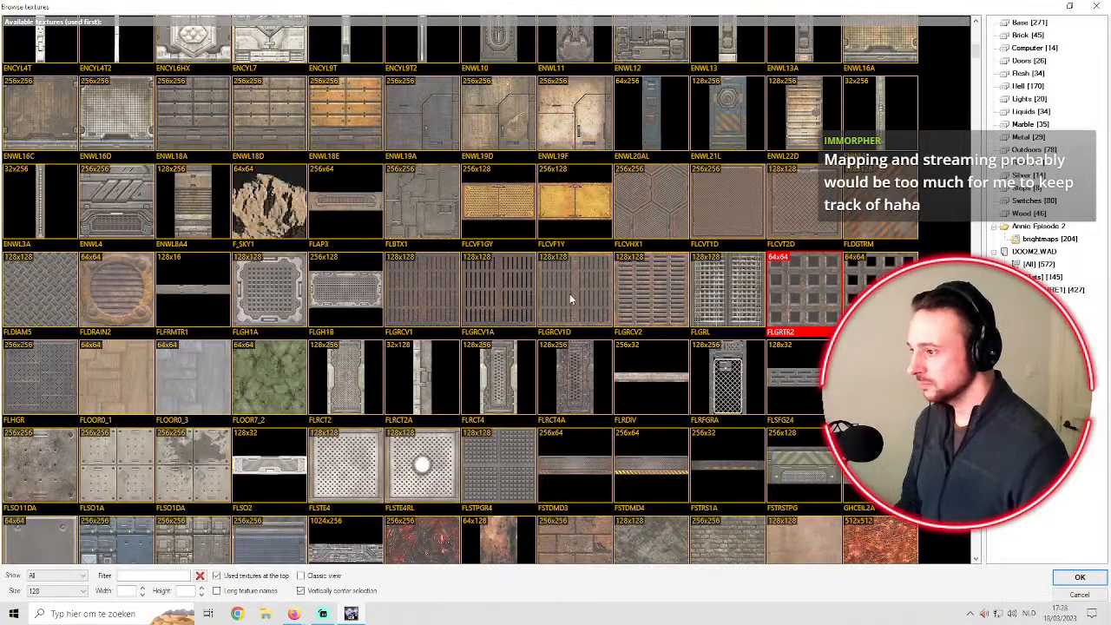
{"action": "left_click", "coordinate": [494, 294]}
{"action": "left_click", "coordinate": [553, 283]}
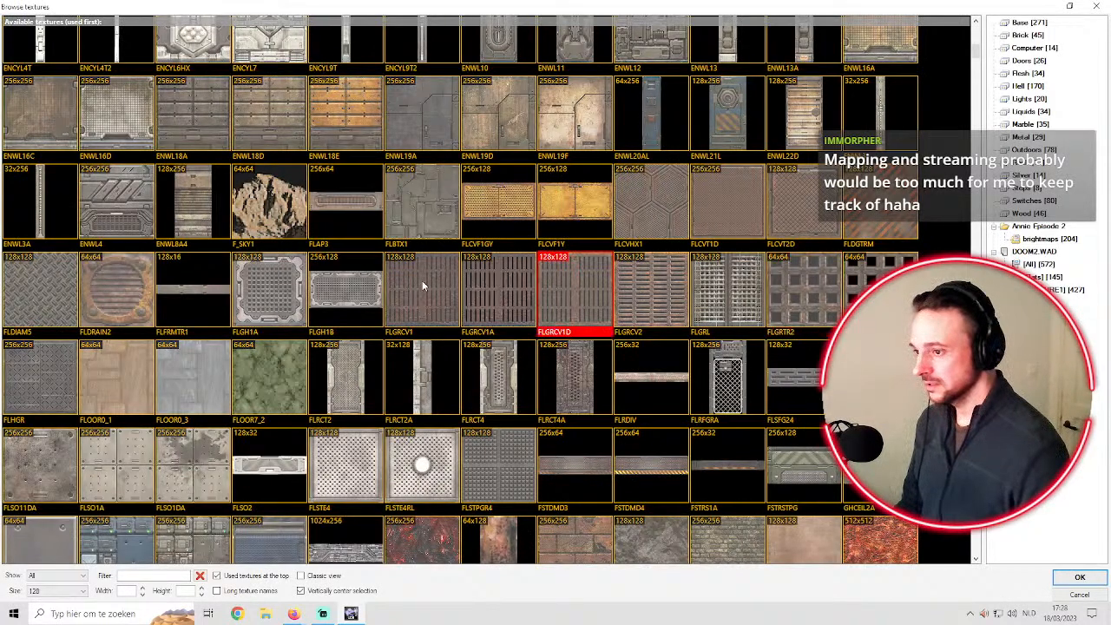
{"action": "double_click", "coordinate": [422, 280]}
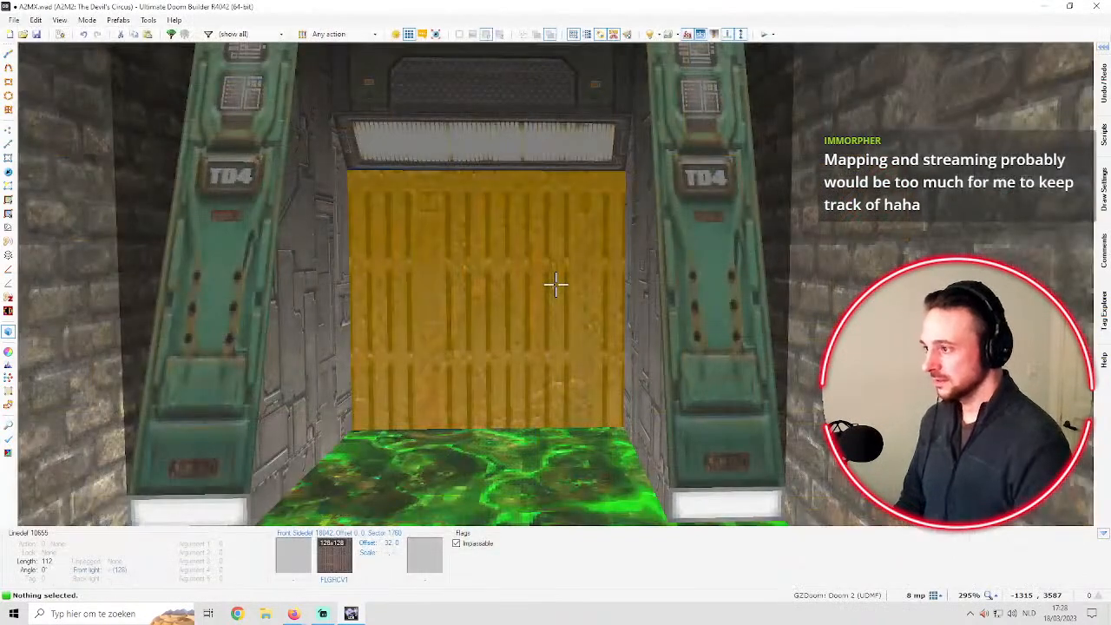
Reset the local texture offsets, scale and brightness of the FLGRCV1 wall at the back of the recess
{"action": "key", "text": "ctrl+shift+r"}
{"action": "key", "text": "s"}
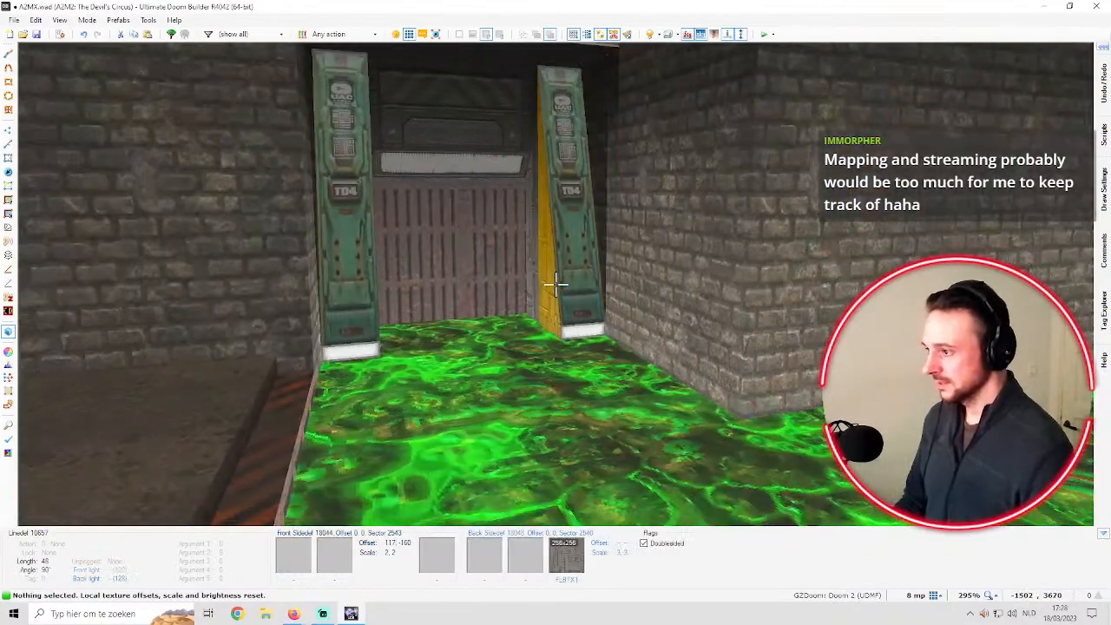
{"action": "key", "text": "w"}
{"action": "key", "text": "s"}
{"action": "key", "text": "w"}
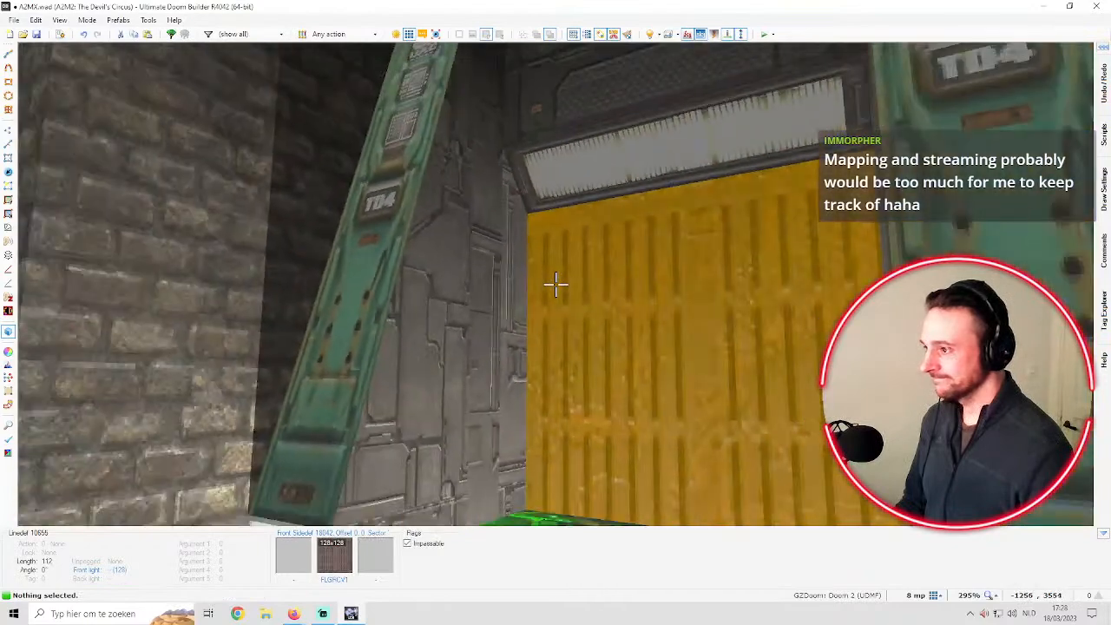
Apply BLUTX4 to the two narrow side walls flanking the grate and fit the texture to their width
{"action": "key", "text": "w"}
{"action": "left_click", "coordinate": [556, 285]}
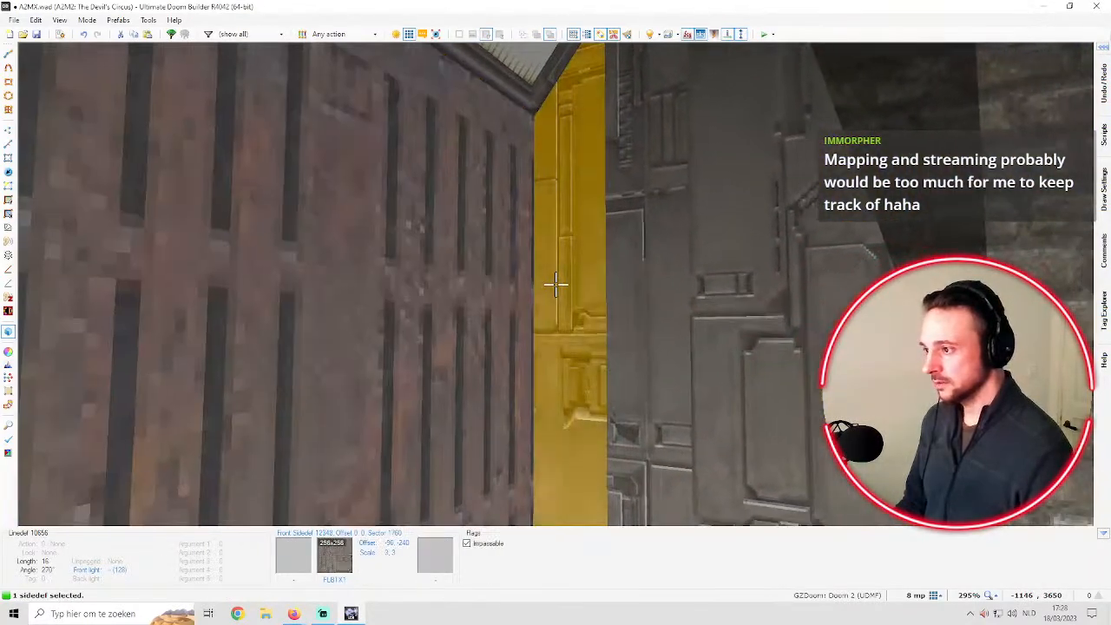
{"action": "left_click", "coordinate": [556, 284]}
{"action": "middle_click", "coordinate": [555, 285]}
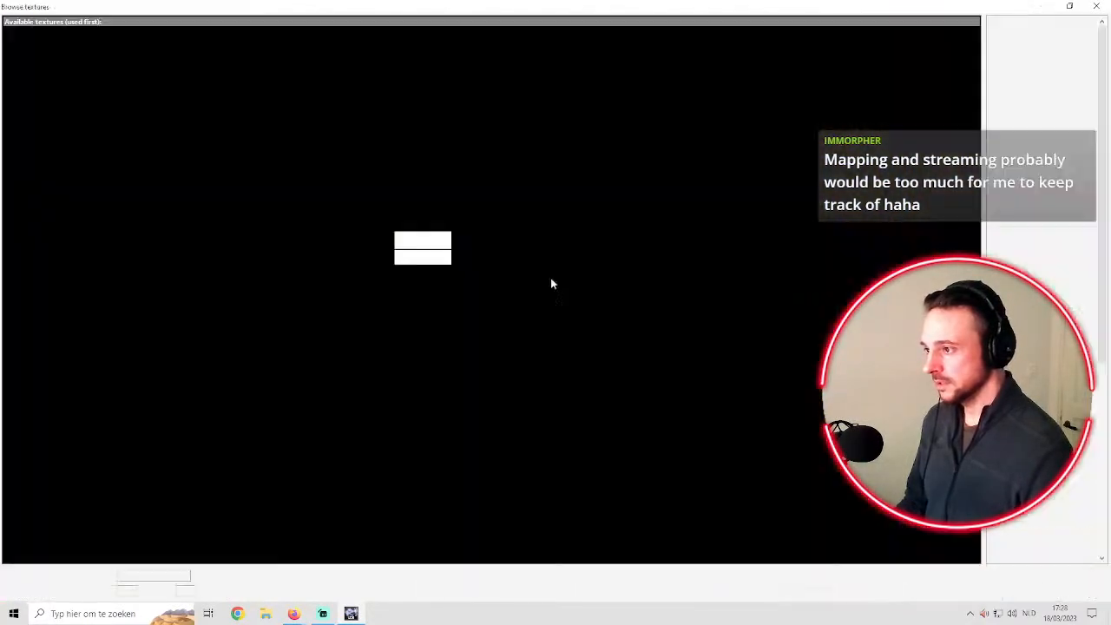
{"action": "scroll", "coordinate": [560, 236], "scroll_direction": "up", "scroll_amount": 5}
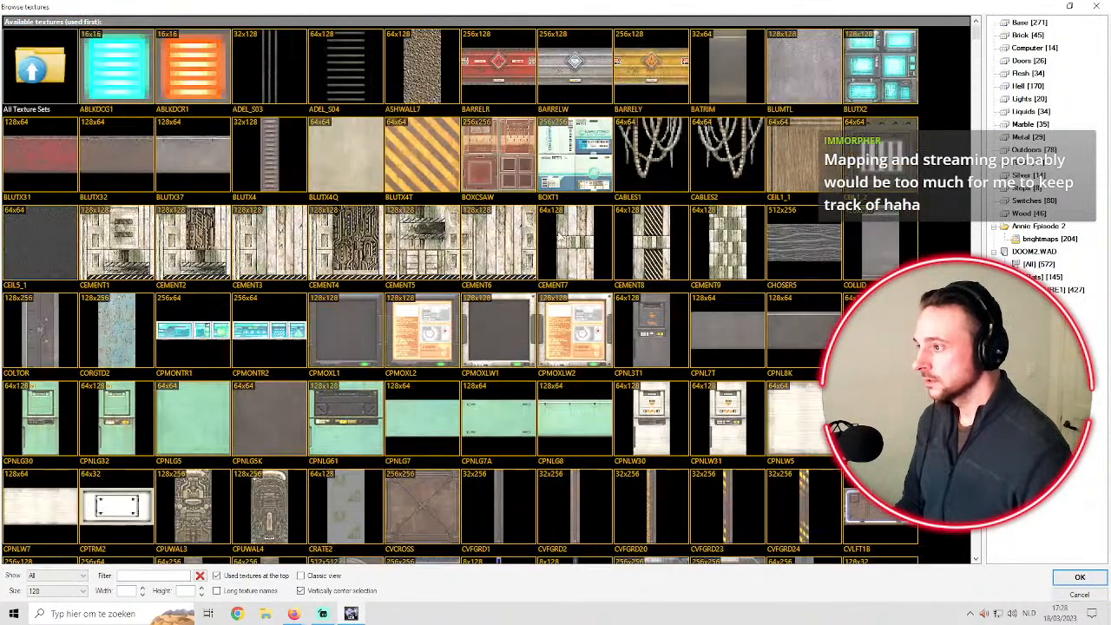
{"action": "double_click", "coordinate": [254, 177]}
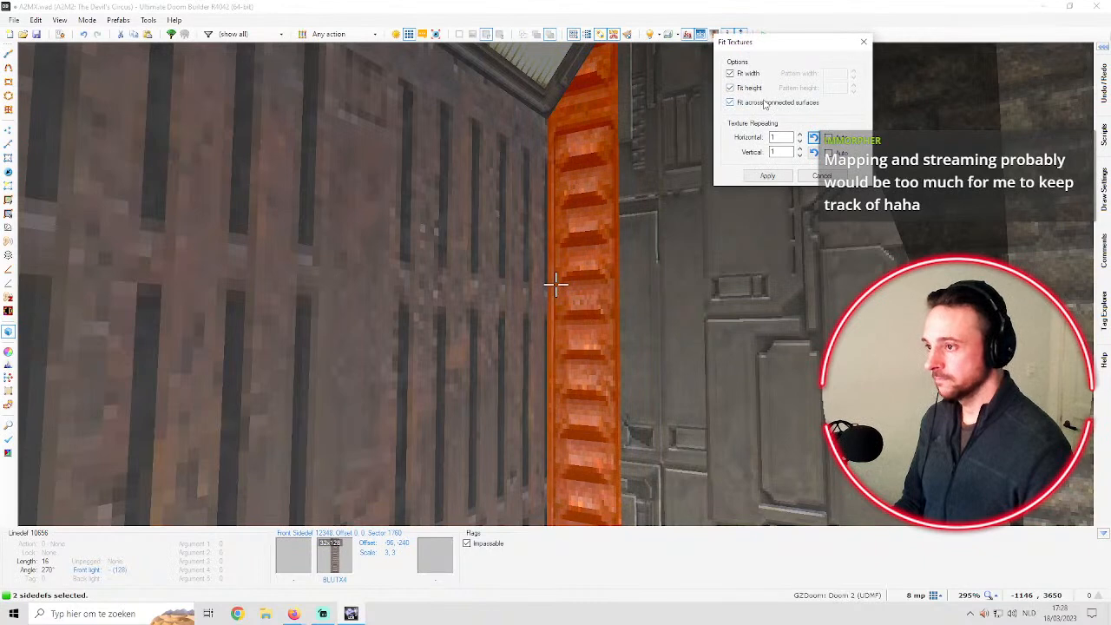
{"action": "left_click", "coordinate": [768, 174]}
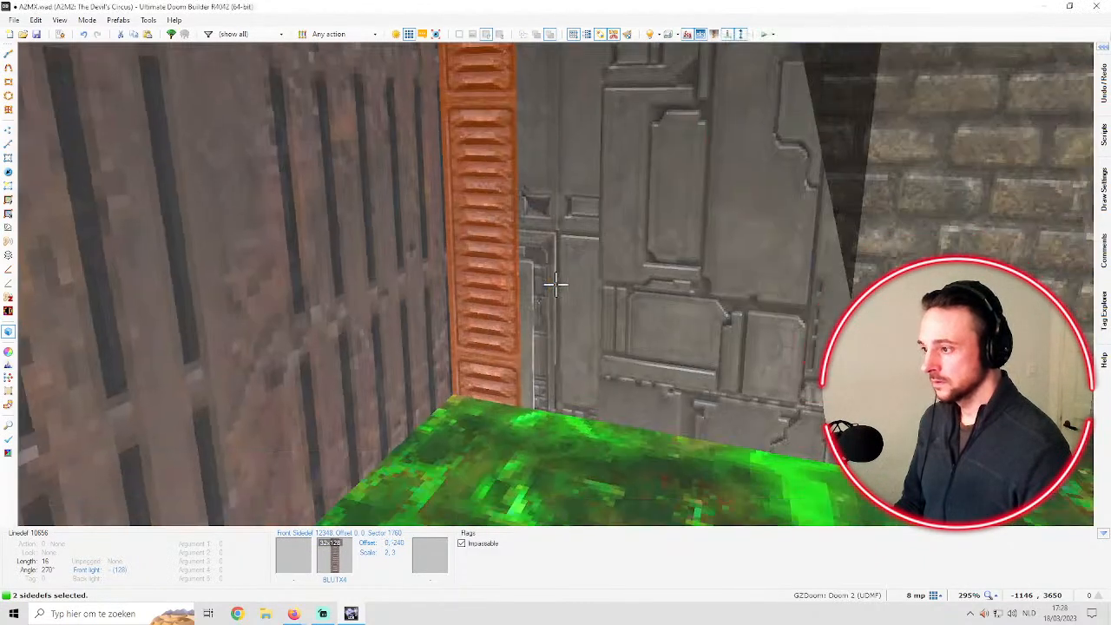
Reset the BLUTX4 offsets and scale on both narrow side walls and refit only the width with one horizontal repeat
{"action": "key", "text": "c"}
{"action": "key", "text": "w"}
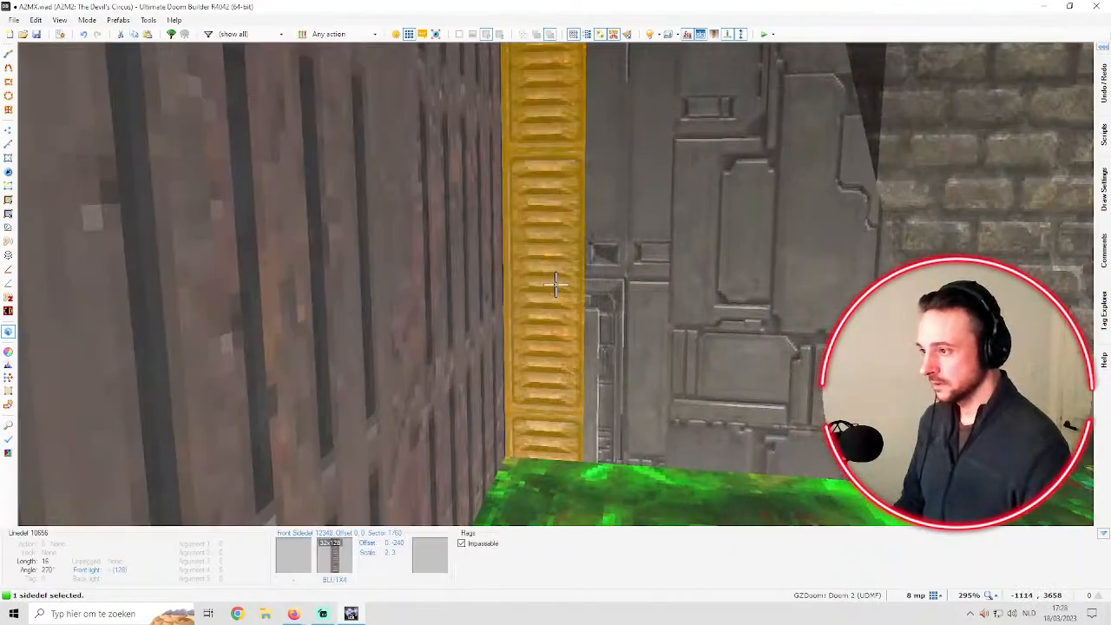
{"action": "left_click", "coordinate": [556, 282]}
{"action": "key", "text": "shift+r"}
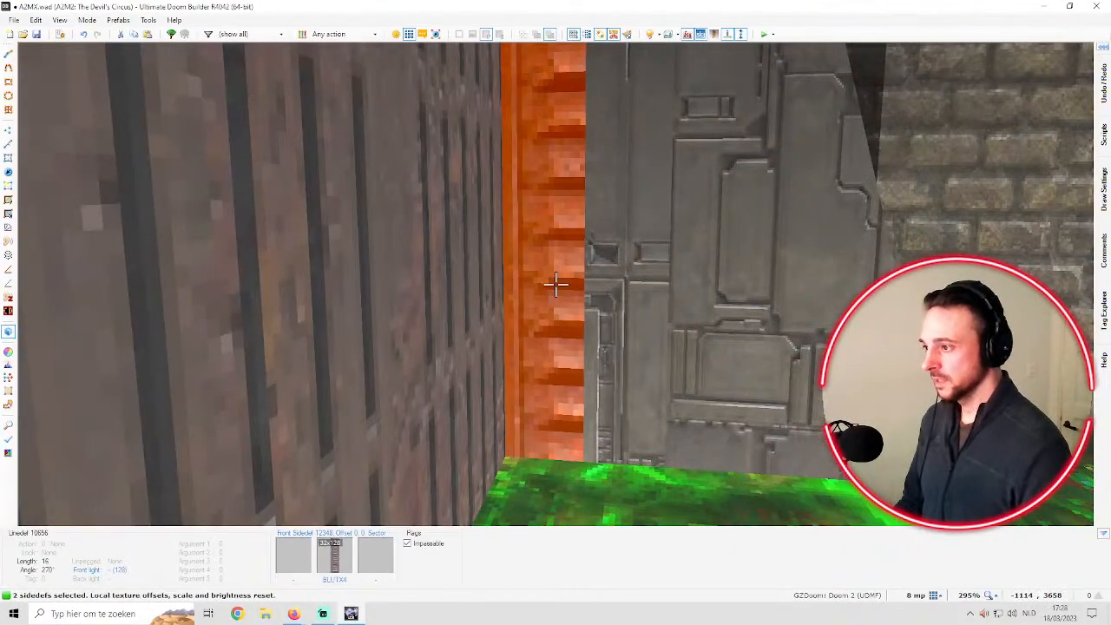
{"action": "key", "text": "ctrl+shift+f"}
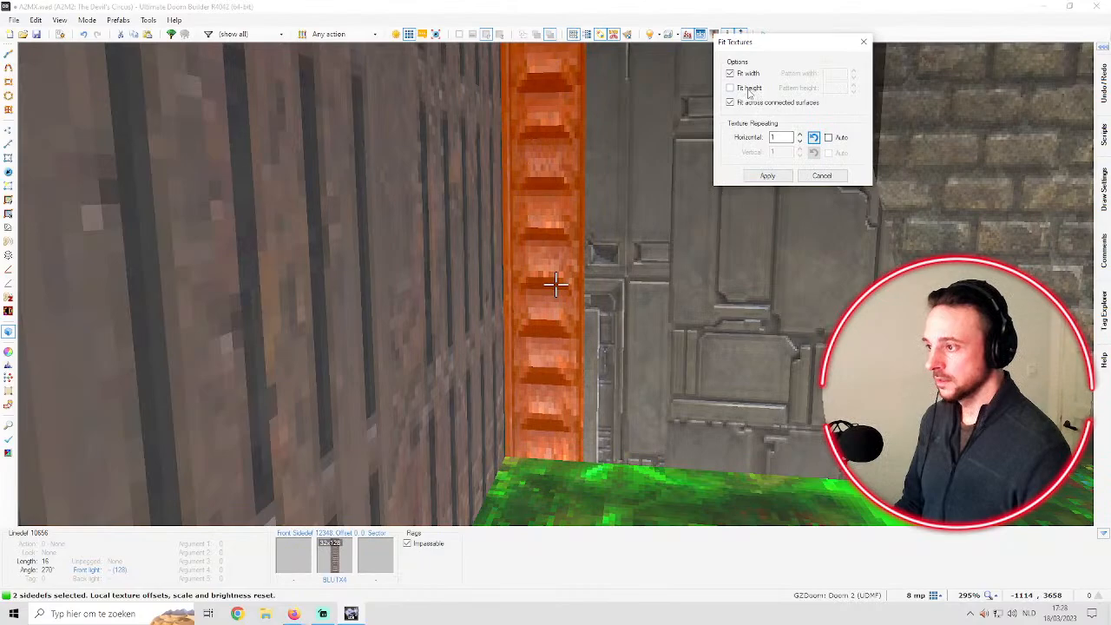
{"action": "left_click", "coordinate": [768, 175]}
{"action": "key", "text": "c"}
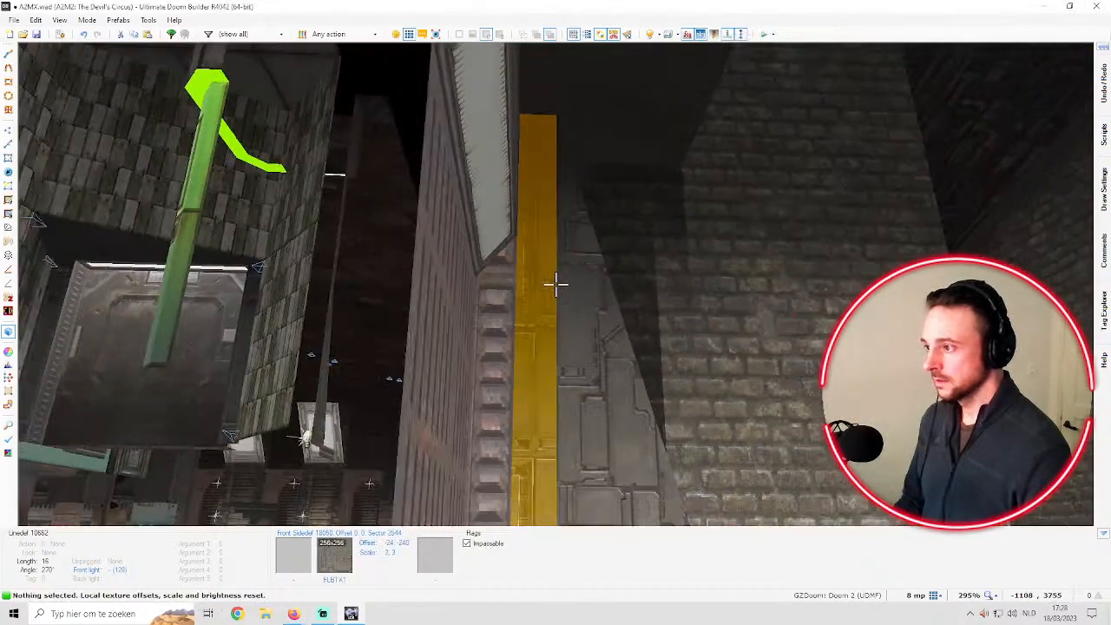
Replace the BLUTX4 texture on both narrow side walls beside the grate with RIDBEAM
{"action": "key", "text": "s"}
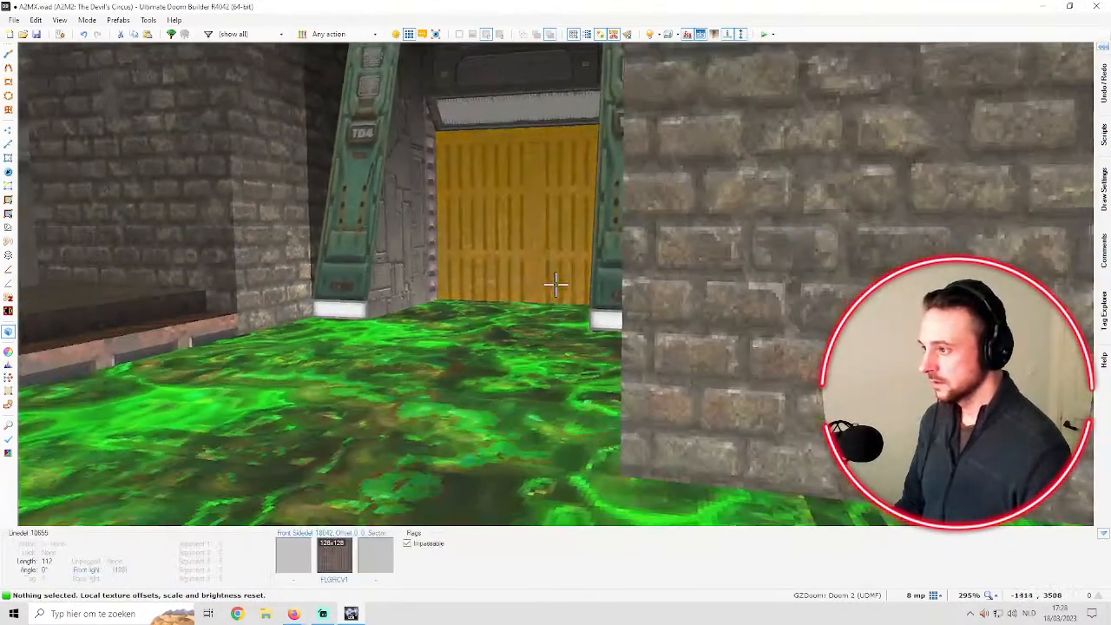
{"action": "key", "text": "w"}
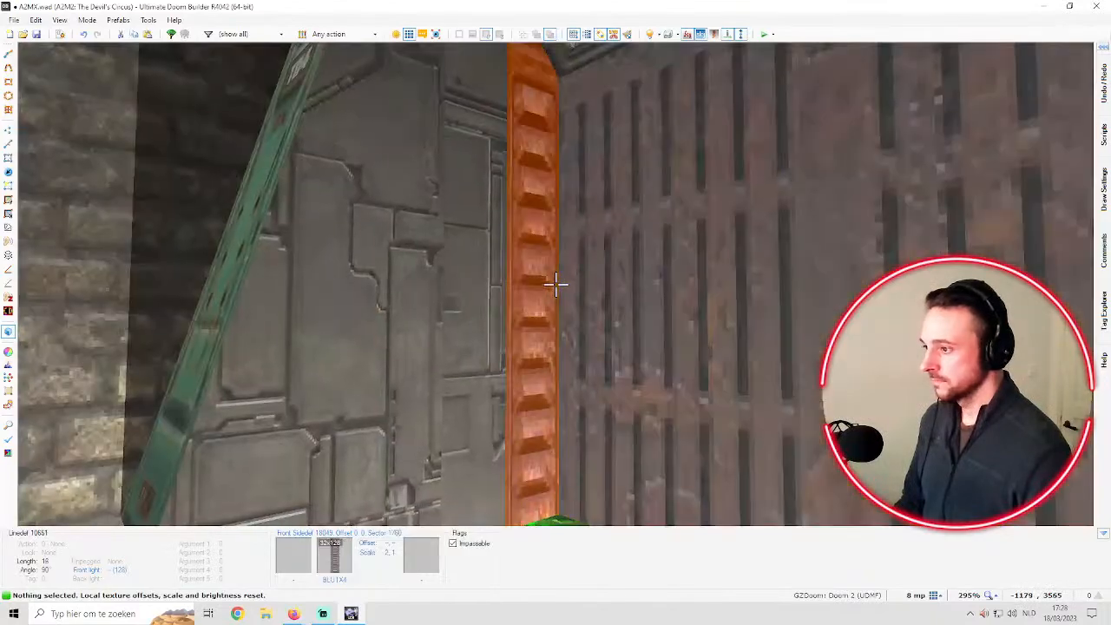
{"action": "left_click", "coordinate": [555, 285]}
{"action": "right_click", "coordinate": [555, 284]}
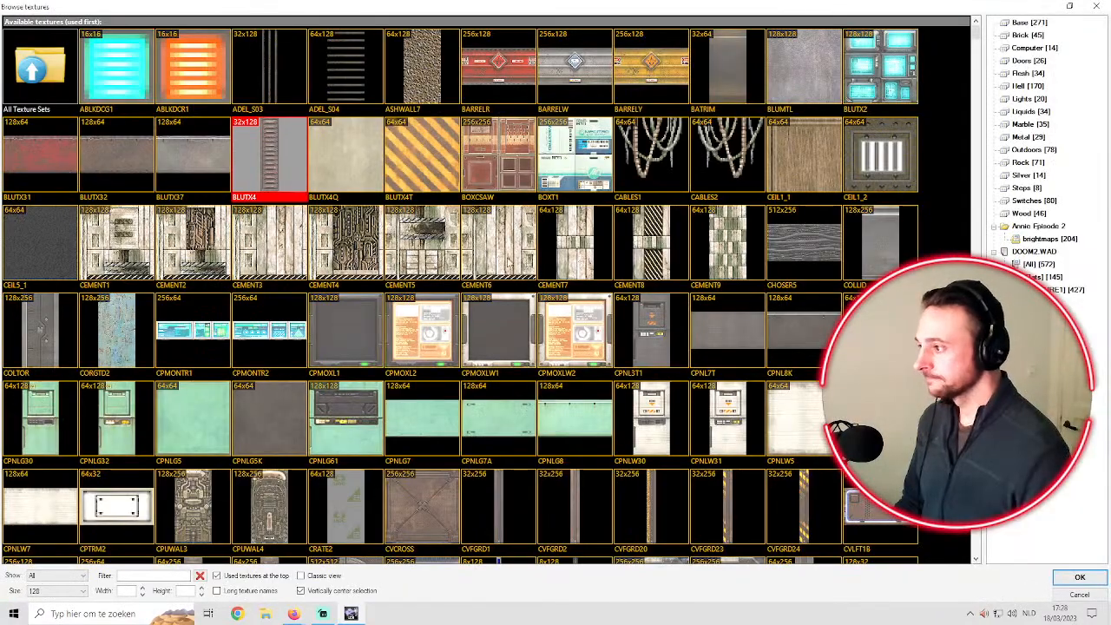
{"action": "scroll", "coordinate": [449, 184], "scroll_direction": "down", "scroll_amount": 1}
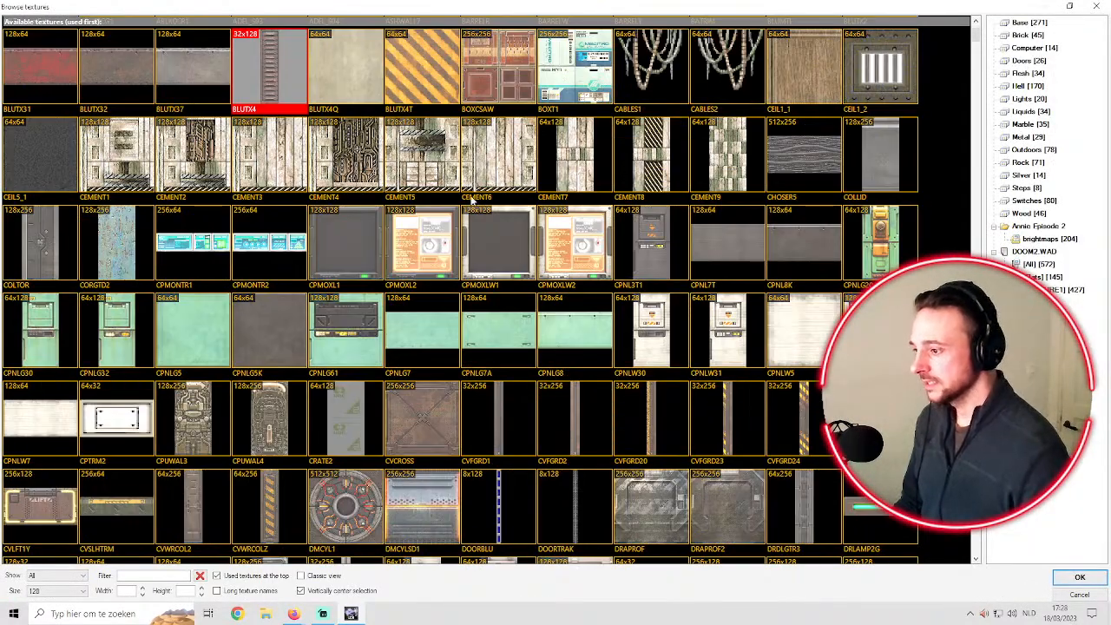
{"action": "scroll", "coordinate": [442, 235], "scroll_direction": "down", "scroll_amount": 4}
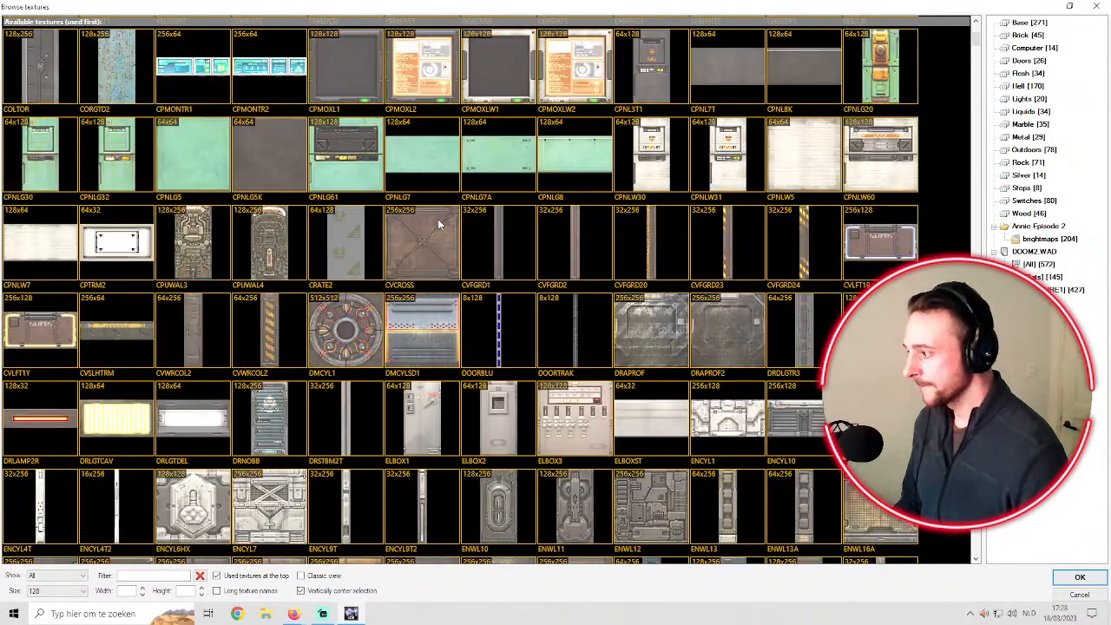
{"action": "scroll", "coordinate": [441, 224], "scroll_direction": "down", "scroll_amount": 3}
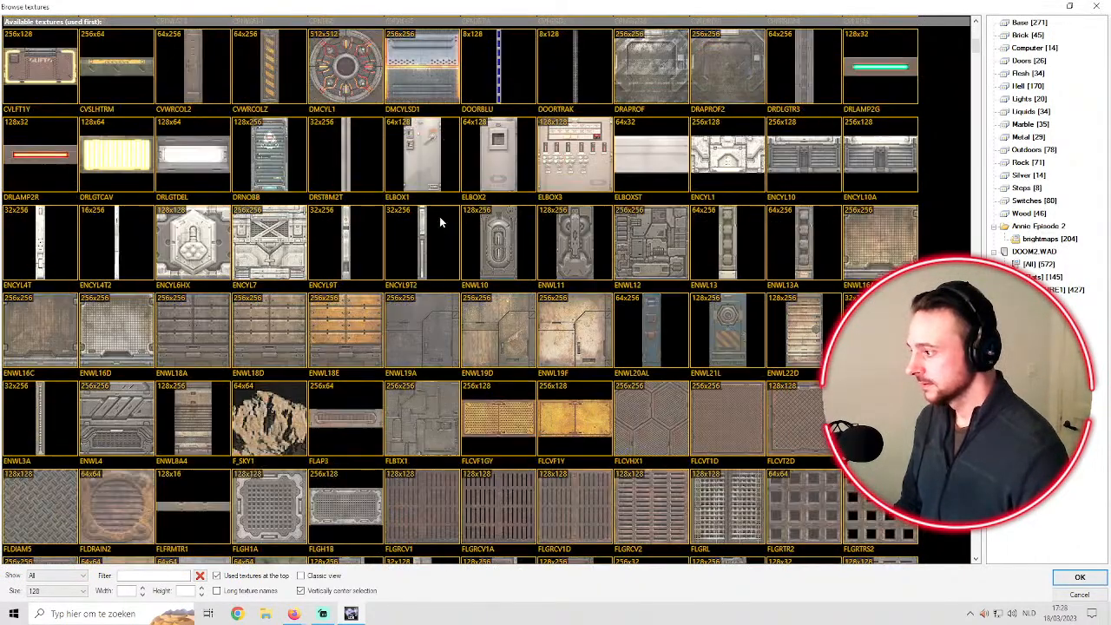
{"action": "scroll", "coordinate": [441, 212], "scroll_direction": "down", "scroll_amount": 5}
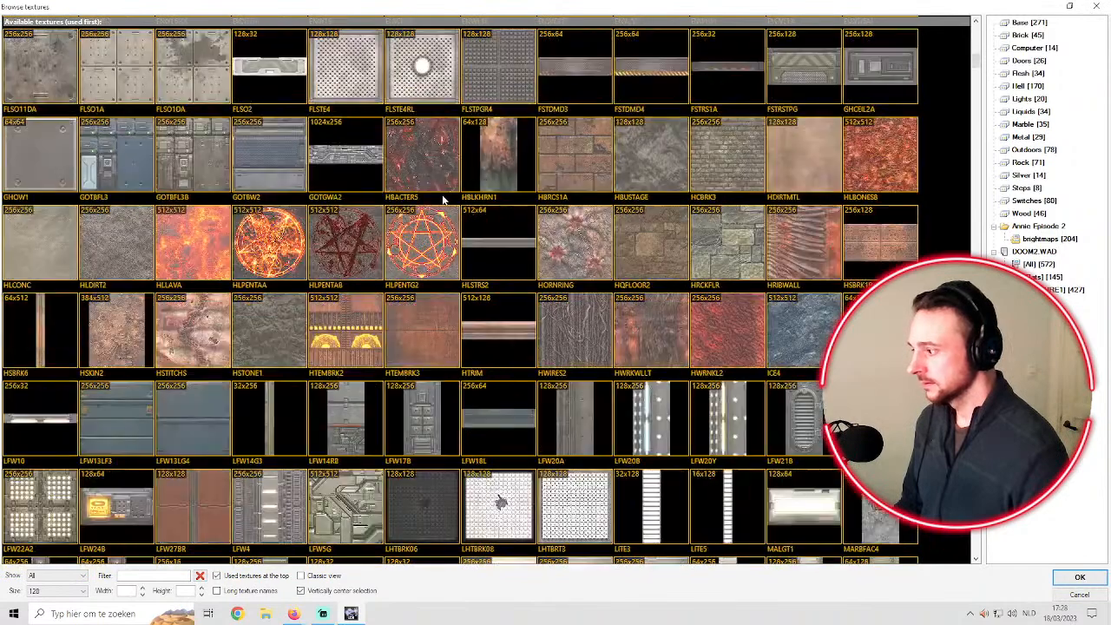
{"action": "scroll", "coordinate": [442, 200], "scroll_direction": "down", "scroll_amount": 5}
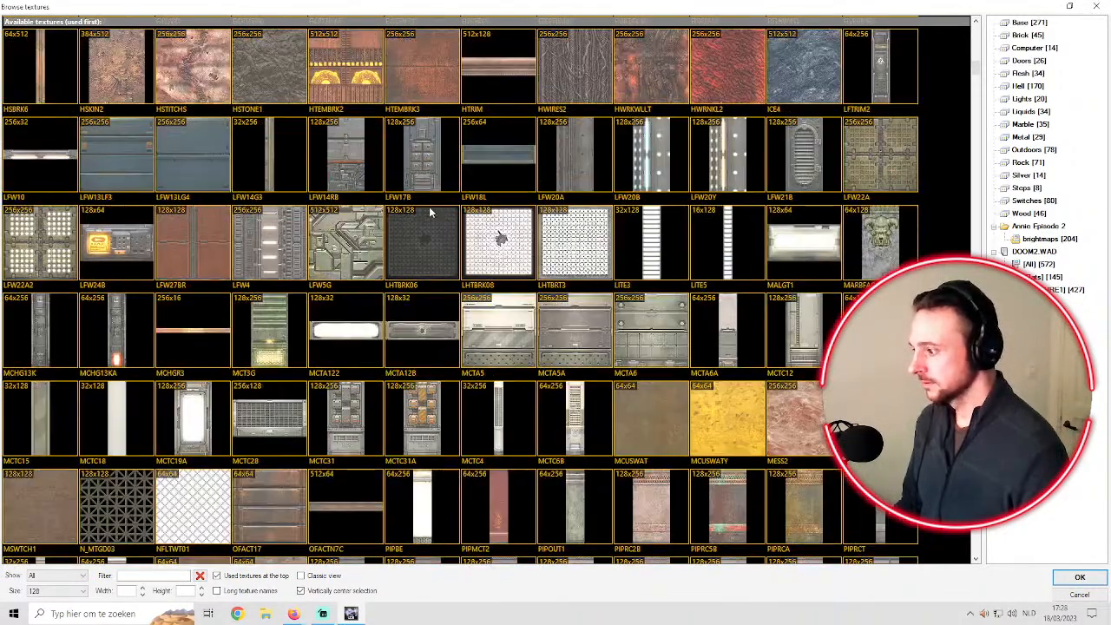
{"action": "scroll", "coordinate": [451, 199], "scroll_direction": "down", "scroll_amount": 5}
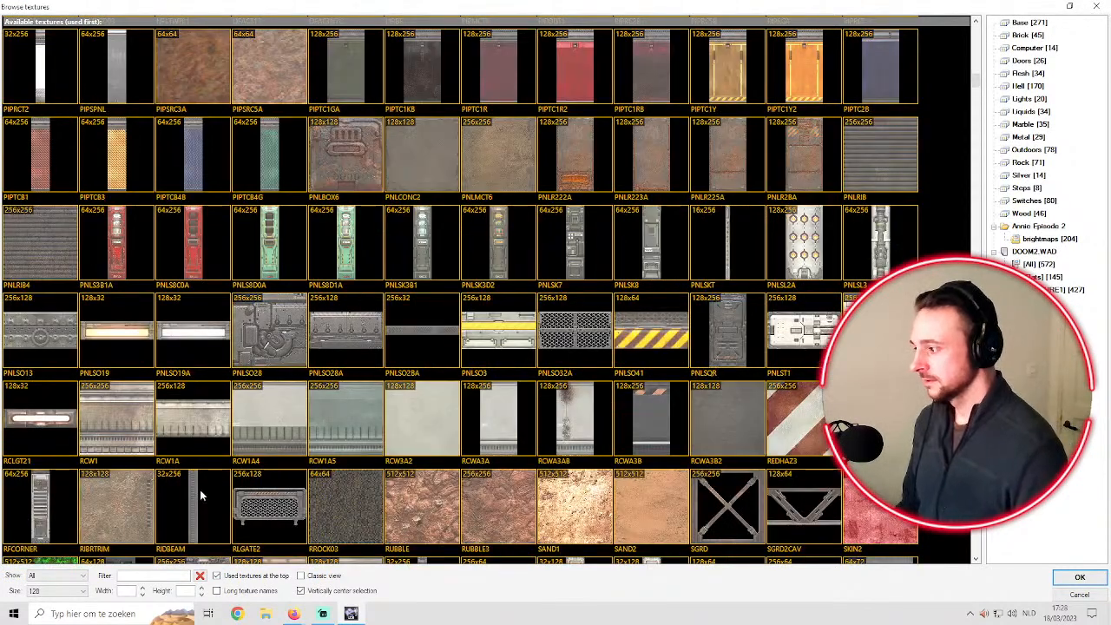
{"action": "double_click", "coordinate": [199, 490]}
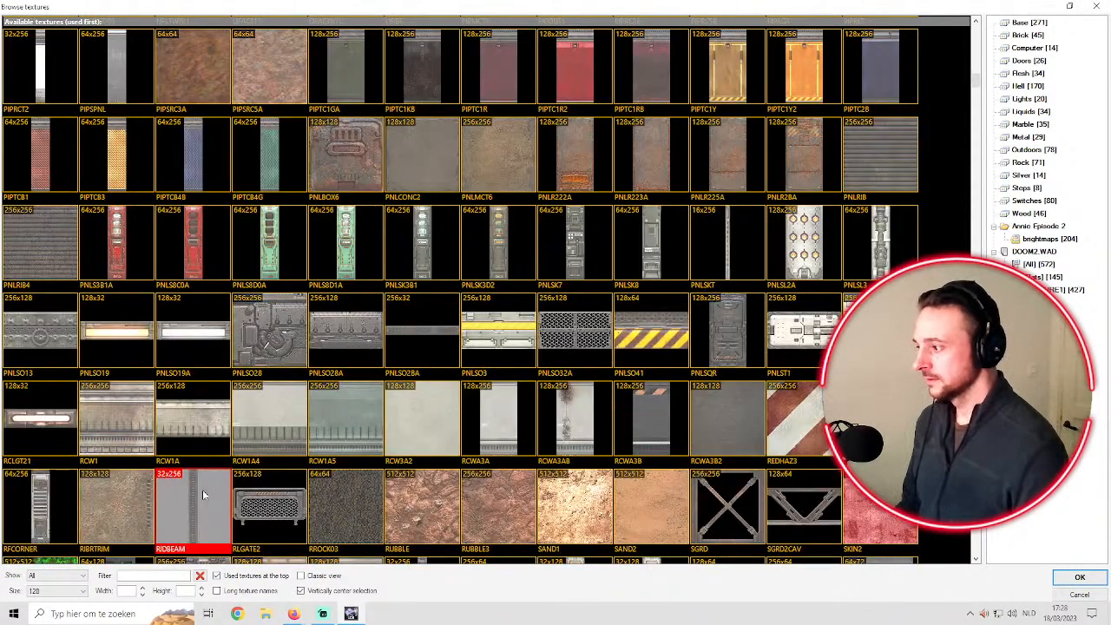
Reset the RIDBEAM offsets and scale on both narrow side walls and fit the texture across their width with one horizontal repeat
{"action": "key", "text": "ctrl+r"}
{"action": "key", "text": "ctrl+shift+f"}
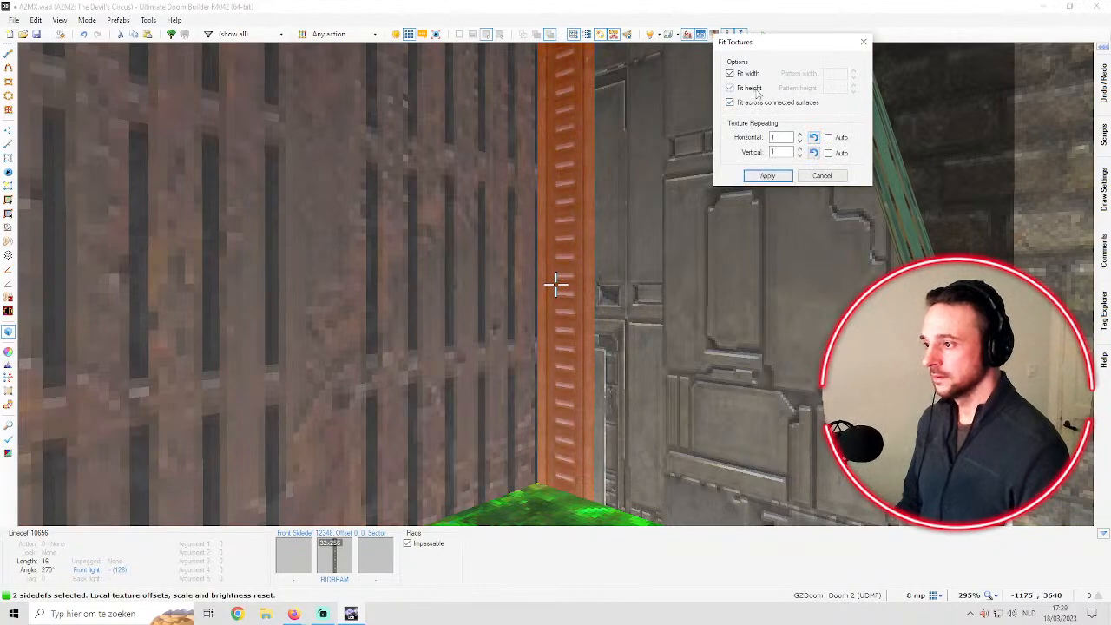
{"action": "left_click", "coordinate": [767, 177]}
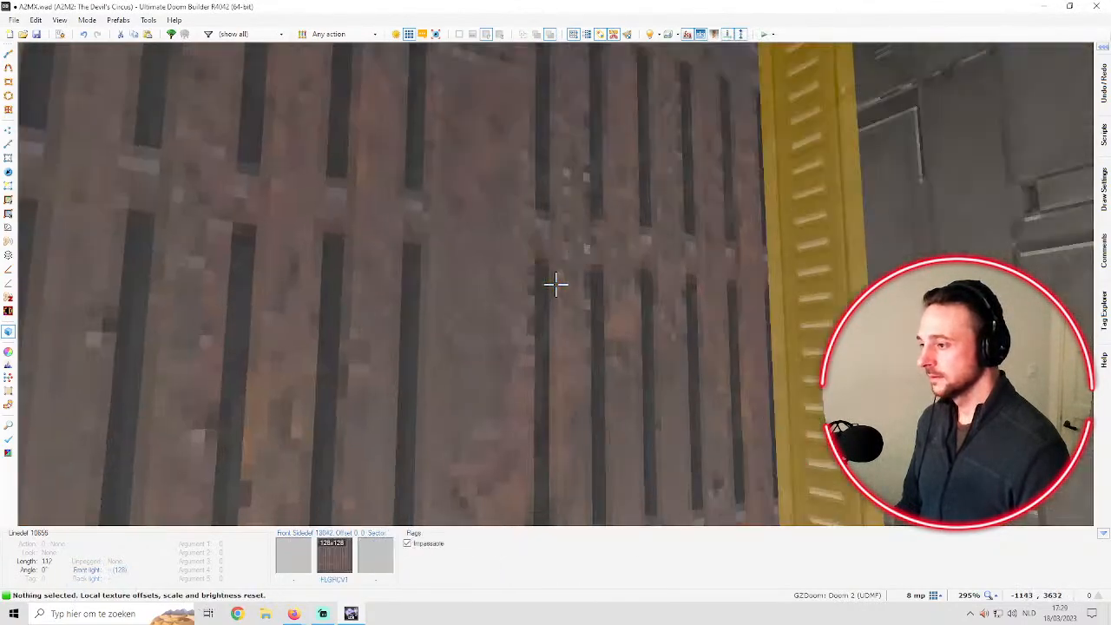
Browse the available textures for a replacement for FLGRCV1 on the recess's back wall
{"action": "key", "text": "s"}
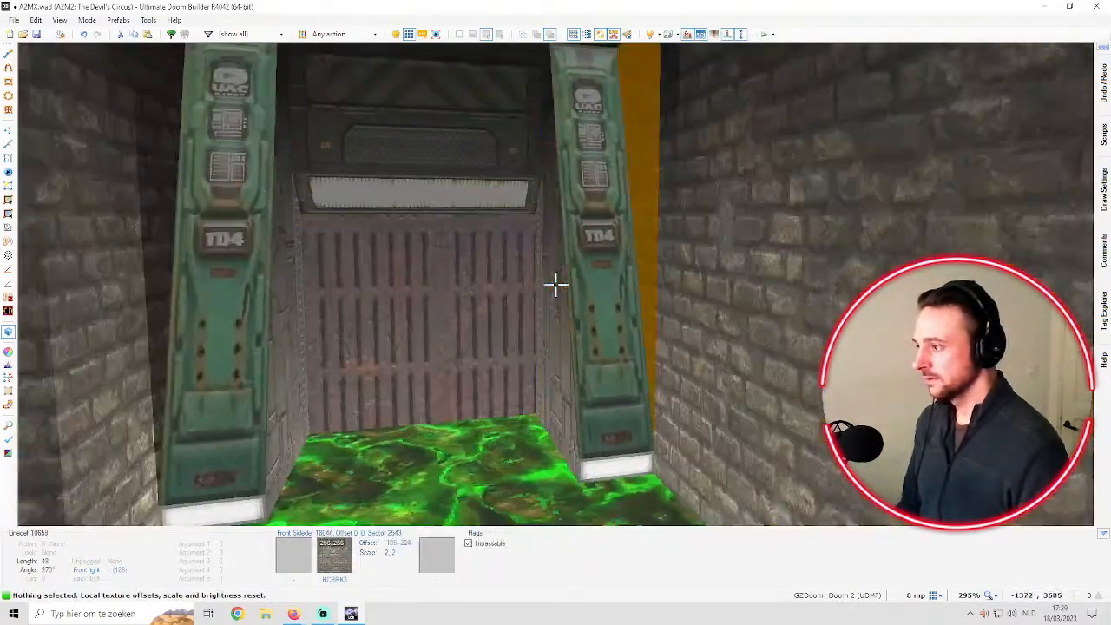
{"action": "key", "text": "t"}
{"action": "scroll", "coordinate": [543, 259], "scroll_direction": "down", "scroll_amount": 1}
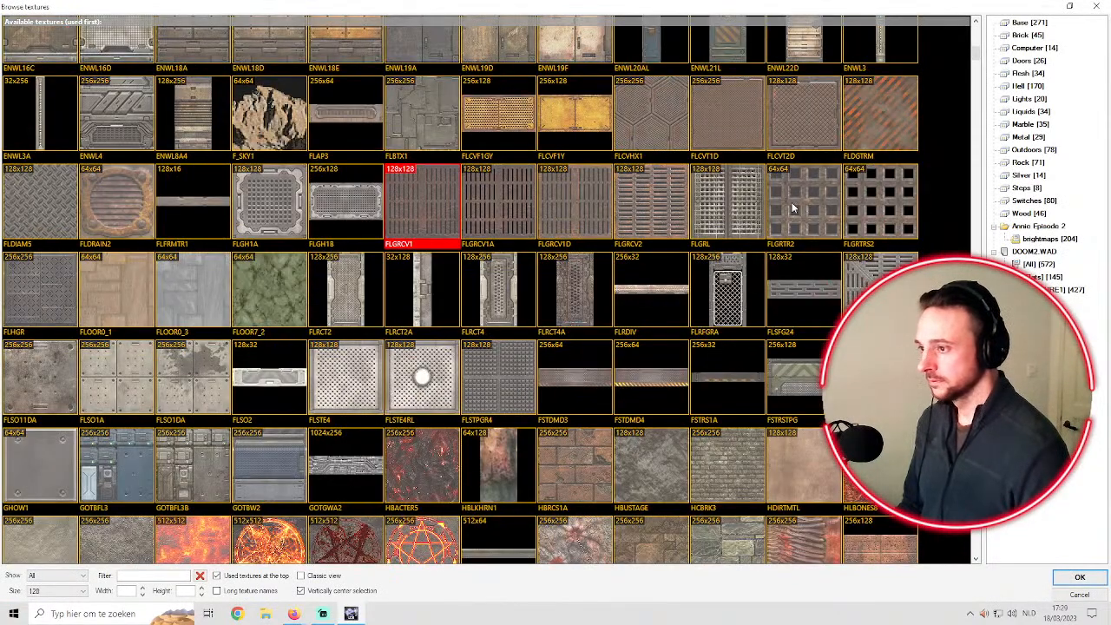
{"action": "scroll", "coordinate": [792, 209], "scroll_direction": "down", "scroll_amount": 8}
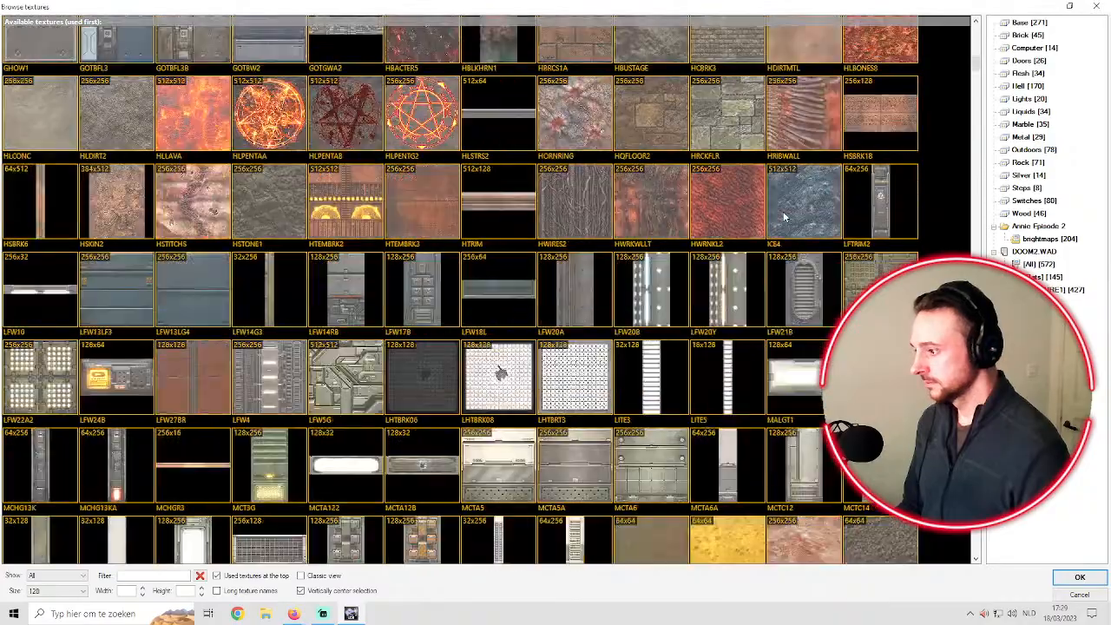
{"action": "scroll", "coordinate": [783, 217], "scroll_direction": "up", "scroll_amount": 11}
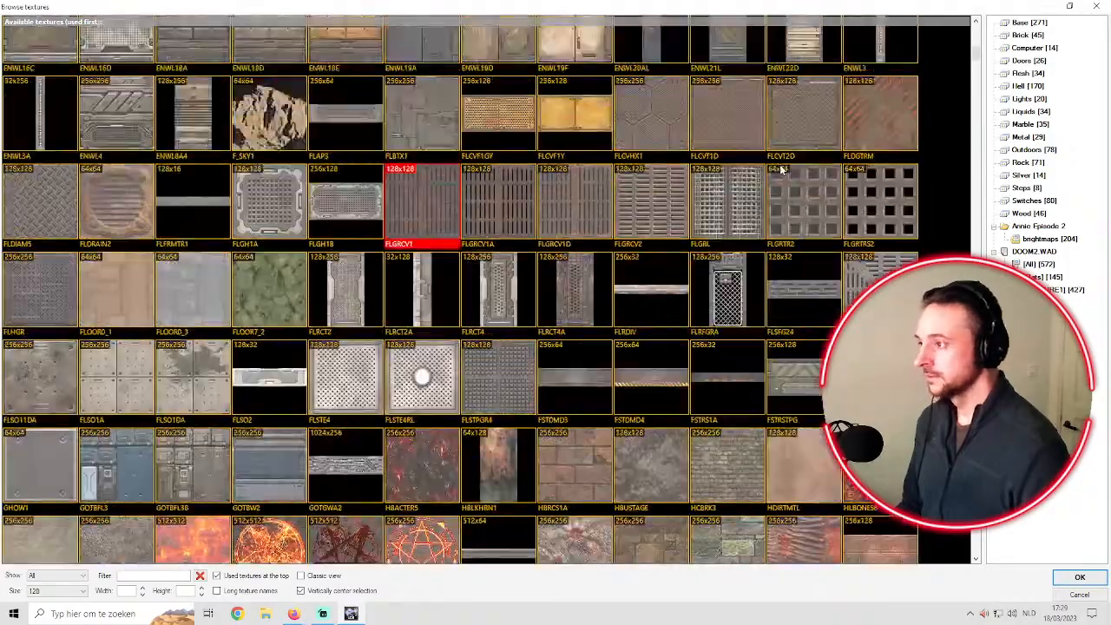
{"action": "scroll", "coordinate": [783, 152], "scroll_direction": "up", "scroll_amount": 4}
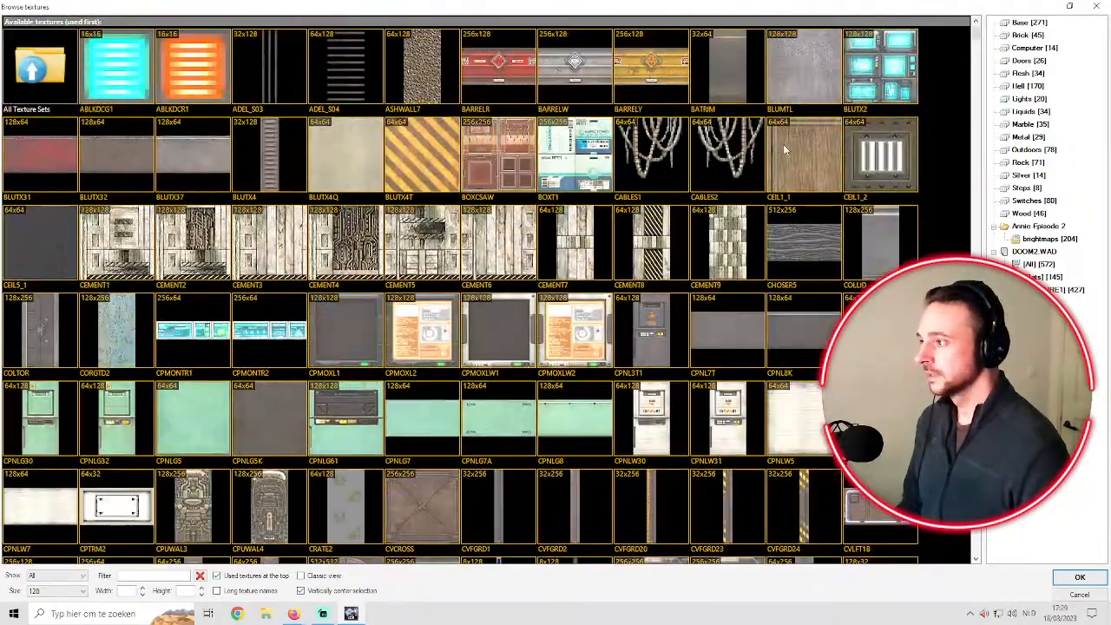
Apply the FLGRCV2 texture to the wall between the green pillars and fit its width and height with one repeat each way
{"action": "scroll", "coordinate": [783, 150], "scroll_direction": "down", "scroll_amount": 7}
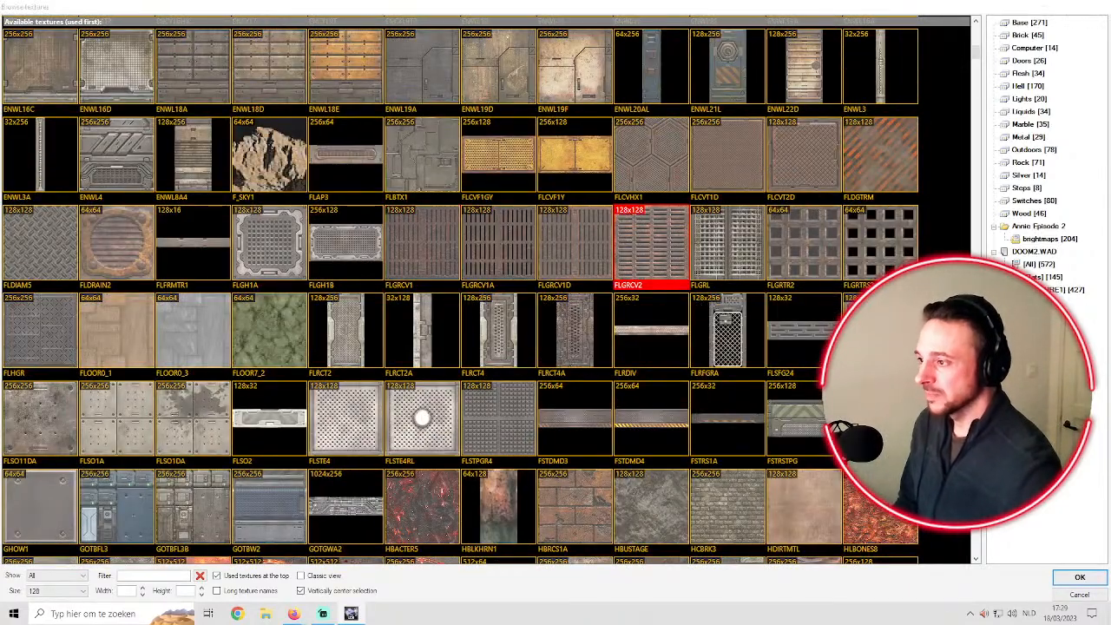
{"action": "double_click", "coordinate": [673, 263]}
{"action": "key", "text": "ctrl+shift+a"}
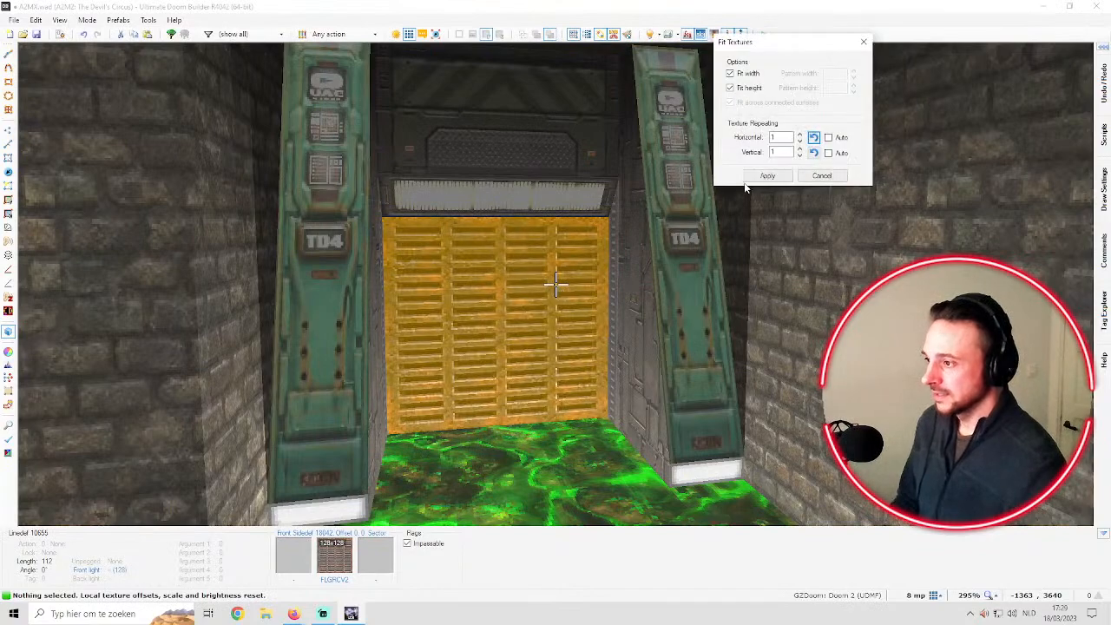
{"action": "left_click", "coordinate": [769, 176]}
Set the vertical middle texture scale of the grate wall between the pillars to 0.86
{"action": "key", "text": "w"}
{"action": "middle_click", "coordinate": [555, 285]}
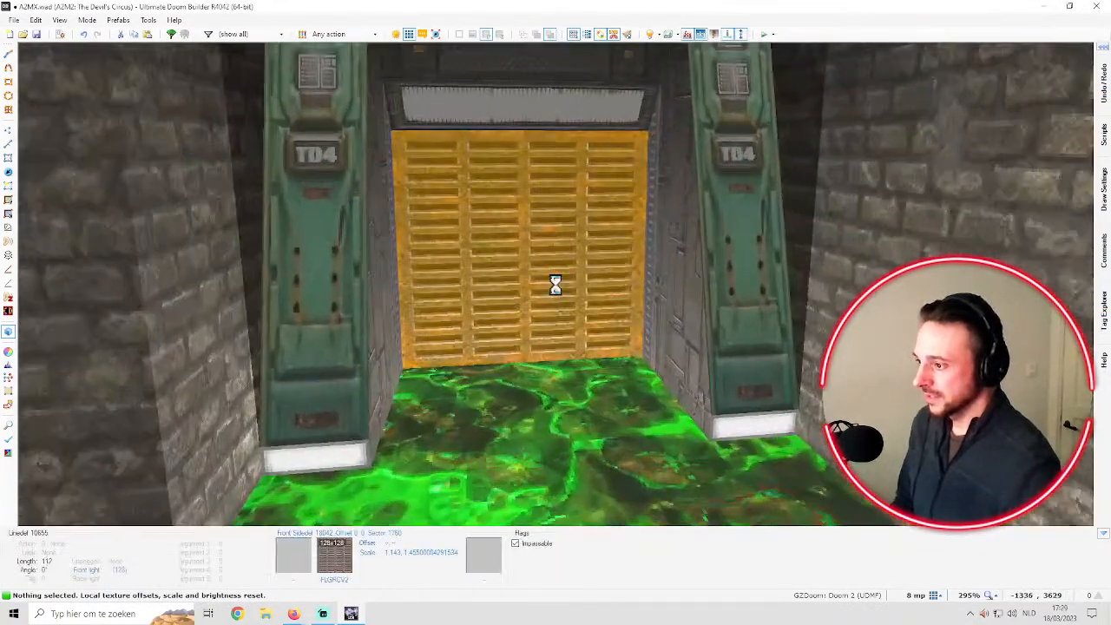
{"action": "key", "text": "Escape"}
{"action": "right_click", "coordinate": [555, 285]}
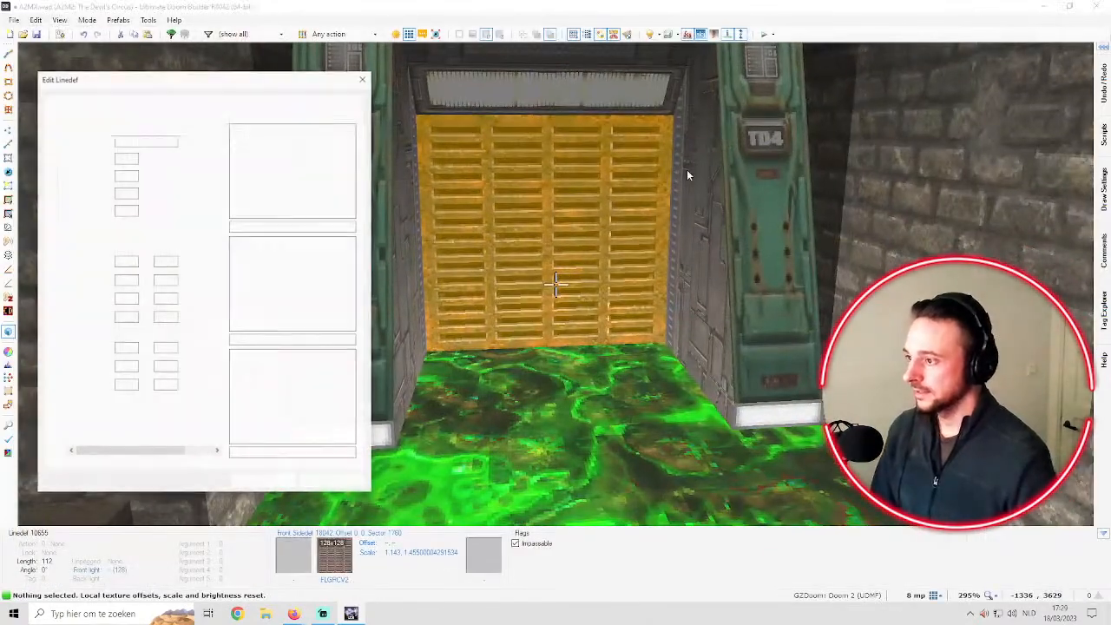
{"action": "left_click", "coordinate": [183, 368]}
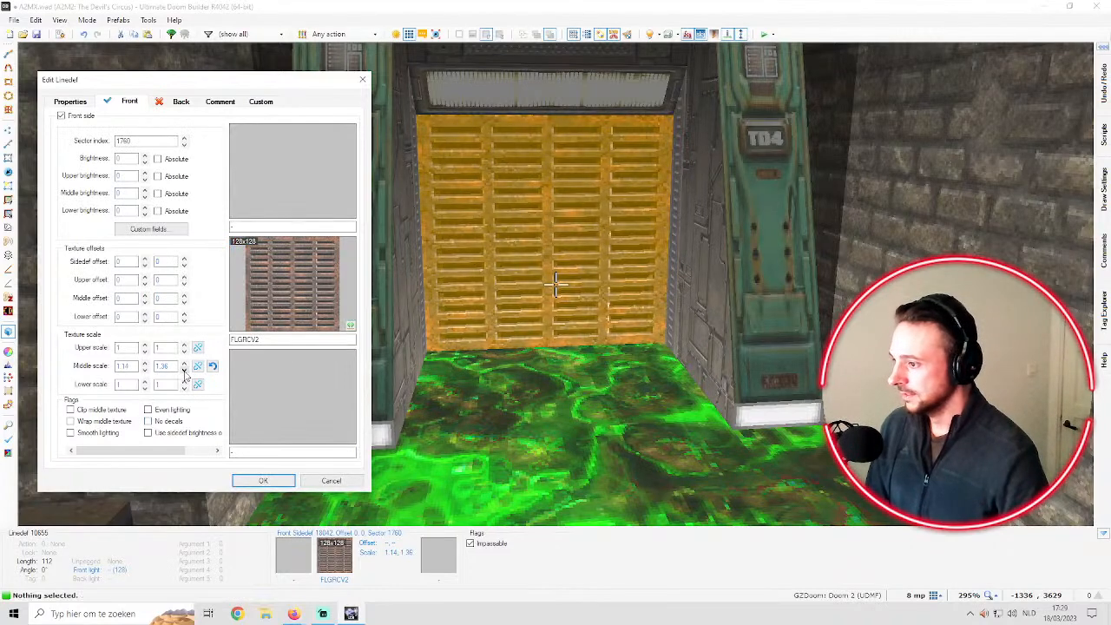
{"action": "left_click", "coordinate": [184, 369]}
{"action": "left_click", "coordinate": [184, 369]}
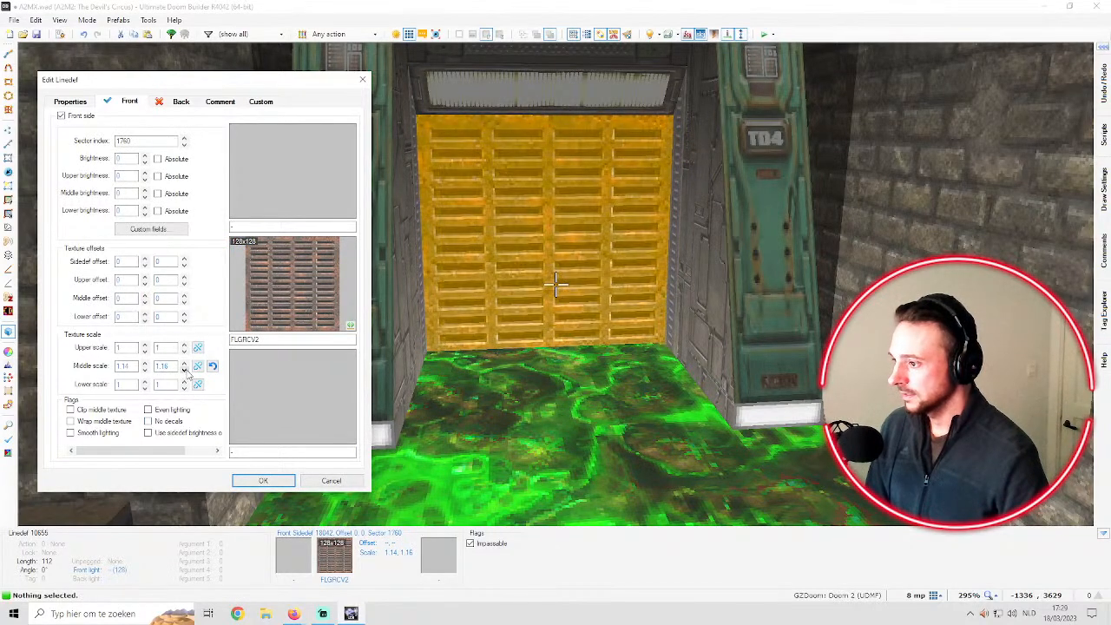
{"action": "left_click", "coordinate": [184, 369]}
{"action": "left_click", "coordinate": [184, 369]}
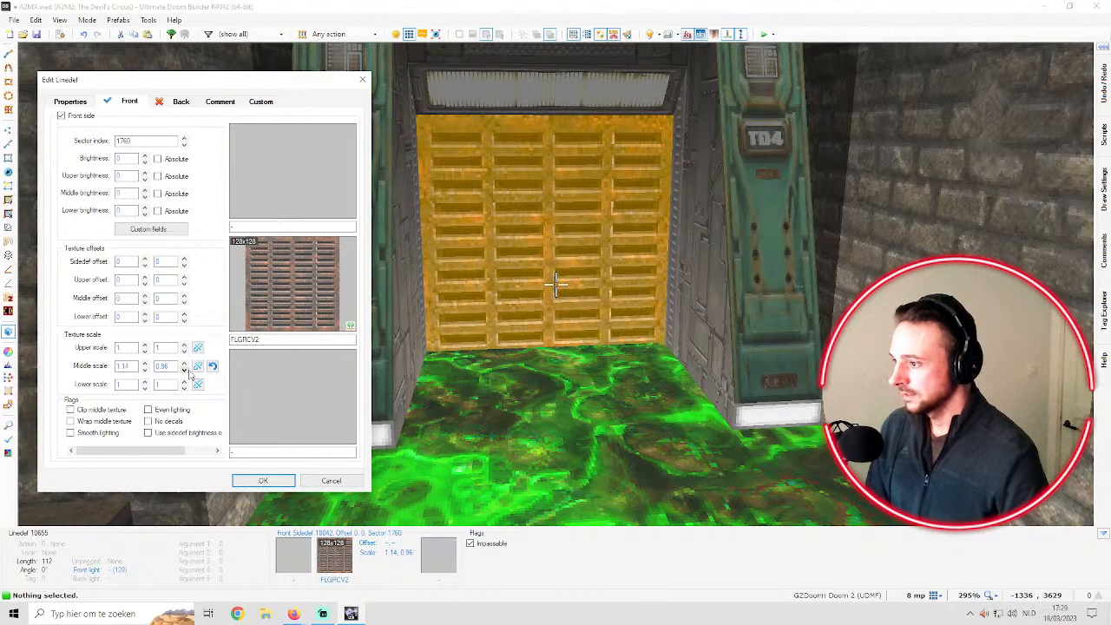
{"action": "left_click", "coordinate": [183, 369]}
{"action": "left_click", "coordinate": [184, 368]}
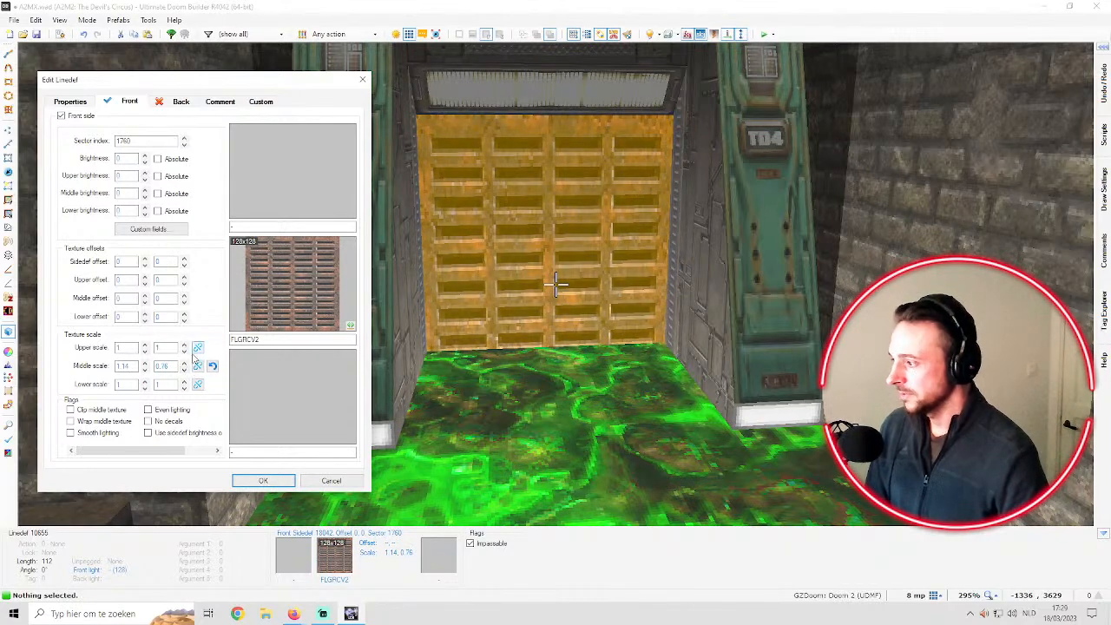
{"action": "left_click", "coordinate": [184, 362]}
{"action": "left_click", "coordinate": [267, 480]}
Shift the grate wall's texture vertically to an offset of 0, 4
{"action": "key", "text": "Up"}
{"action": "key", "text": "Up"}
{"action": "key", "text": "Up"}
{"action": "key", "text": "Up"}
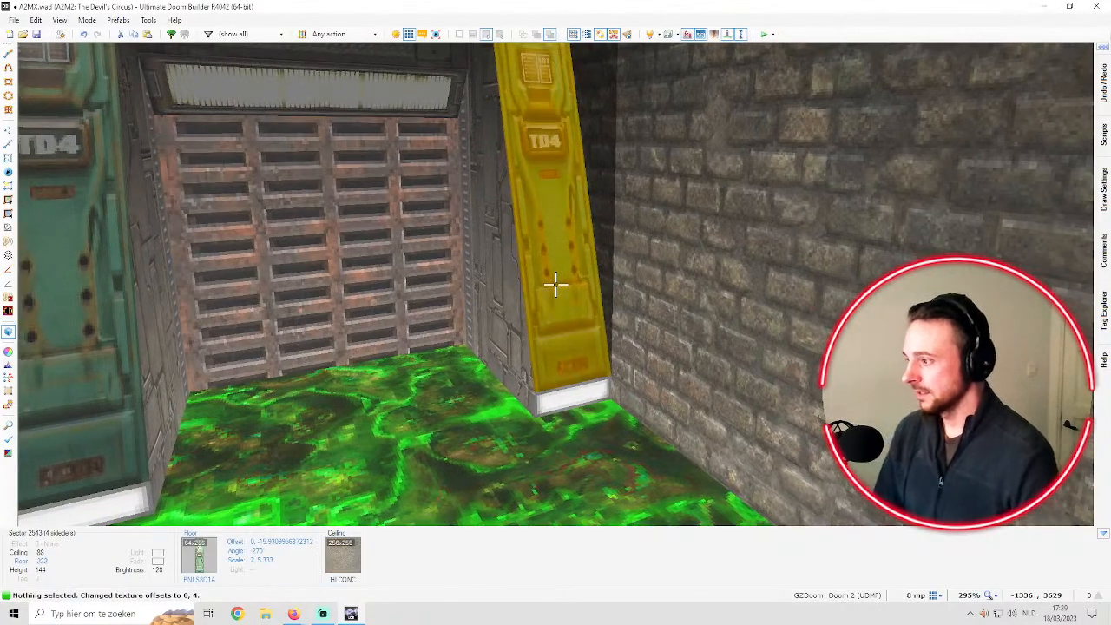
{"action": "key", "text": "Up"}
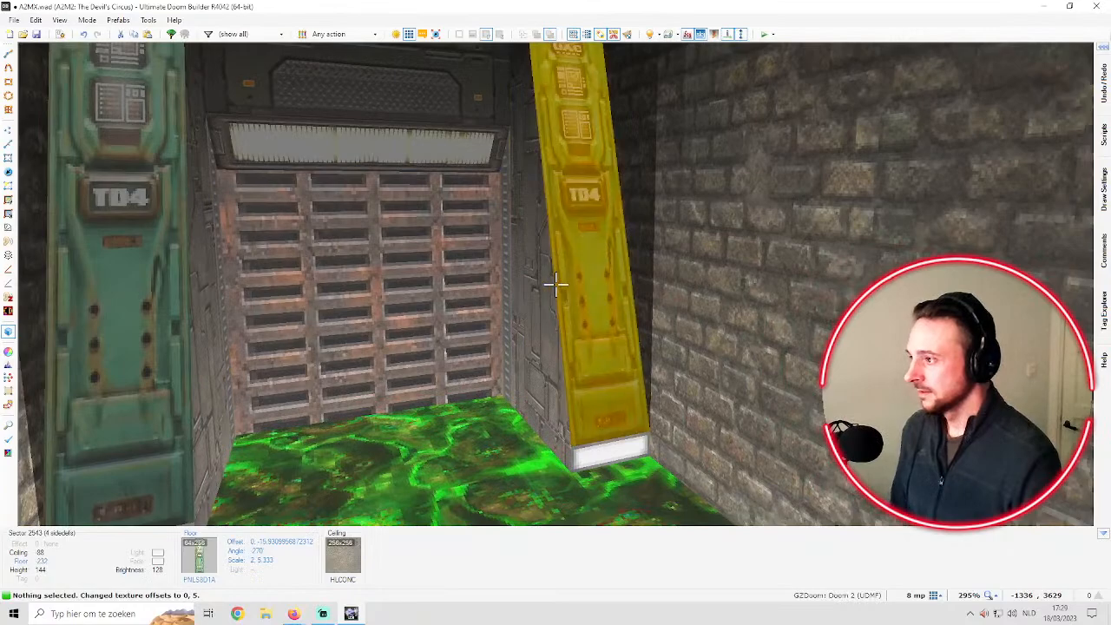
{"action": "key", "text": "Up"}
{"action": "key", "text": "Up"}
{"action": "key", "text": "Up"}
{"action": "key", "text": "Up"}
{"action": "key", "text": "d"}
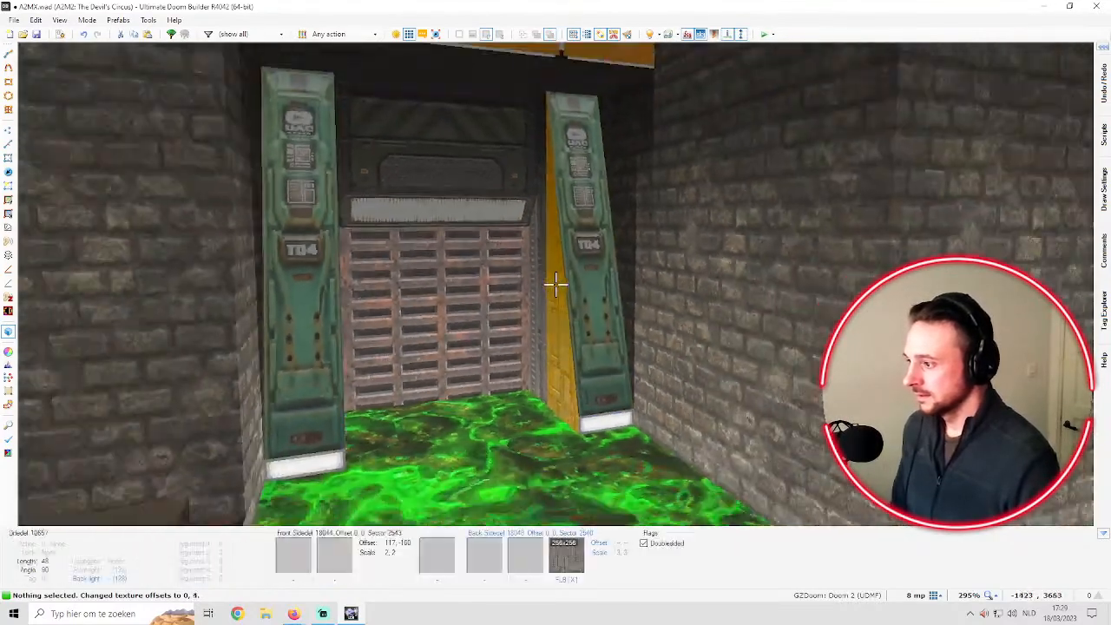
Lower the slope of the light-textured ceiling above the grate by 8, and clear the selection
{"action": "key", "text": "w"}
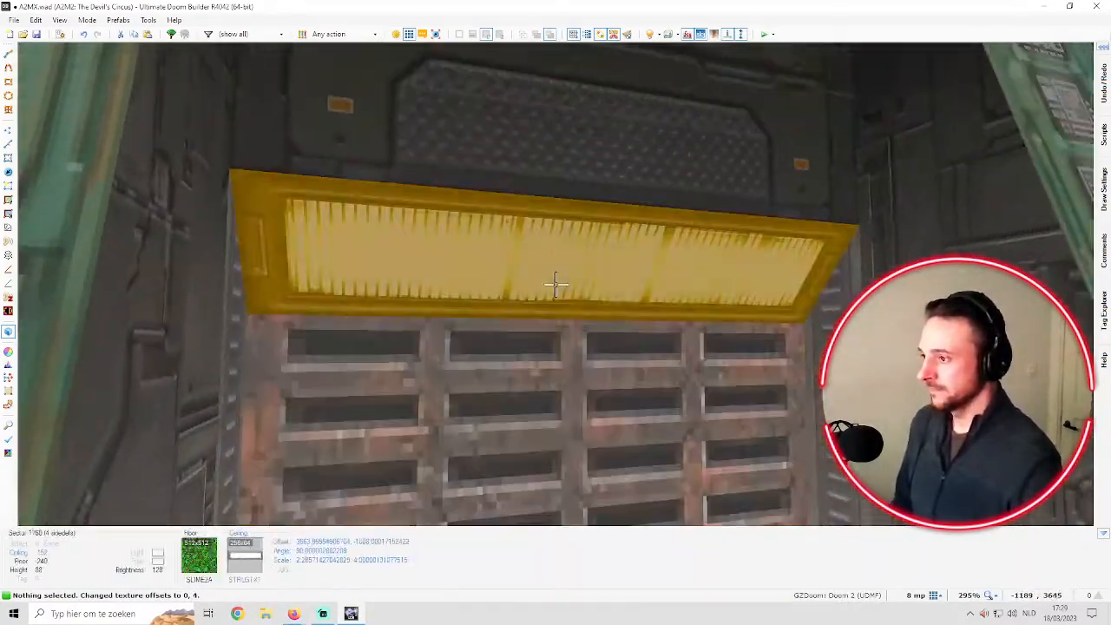
{"action": "left_click", "coordinate": [555, 282]}
{"action": "key", "text": "d"}
{"action": "scroll", "coordinate": [555, 283], "scroll_direction": "down", "scroll_amount": 1}
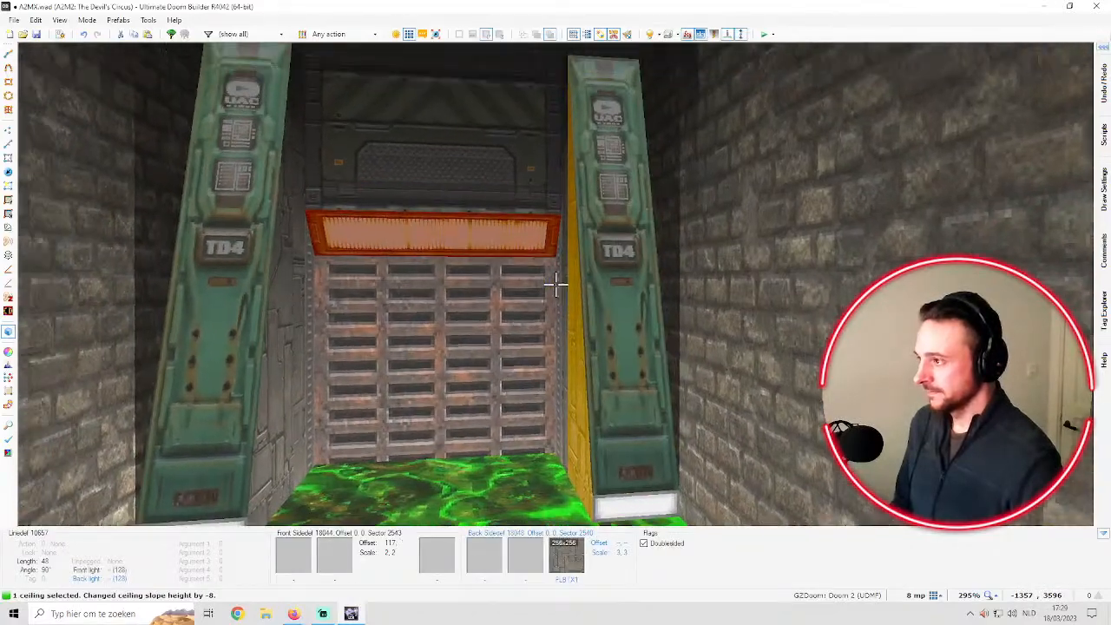
{"action": "key", "text": "c"}
Fit the FSTRSTPG texture to the full width and height of the wall panel above the light
{"action": "right_click", "coordinate": [555, 284]}
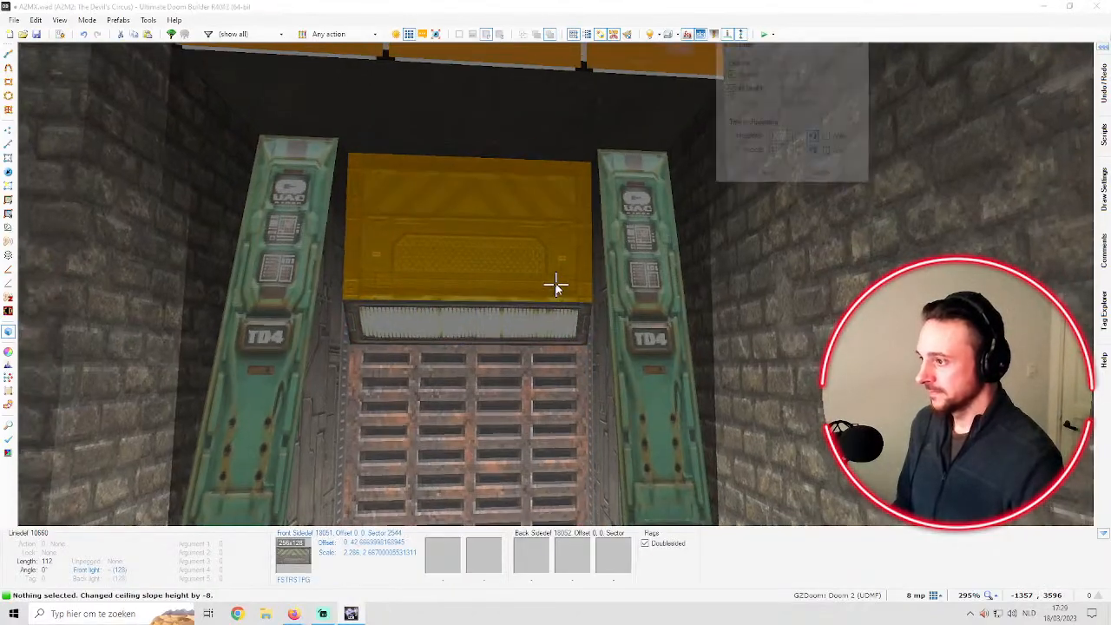
{"action": "left_click", "coordinate": [769, 176]}
{"action": "key", "text": "d"}
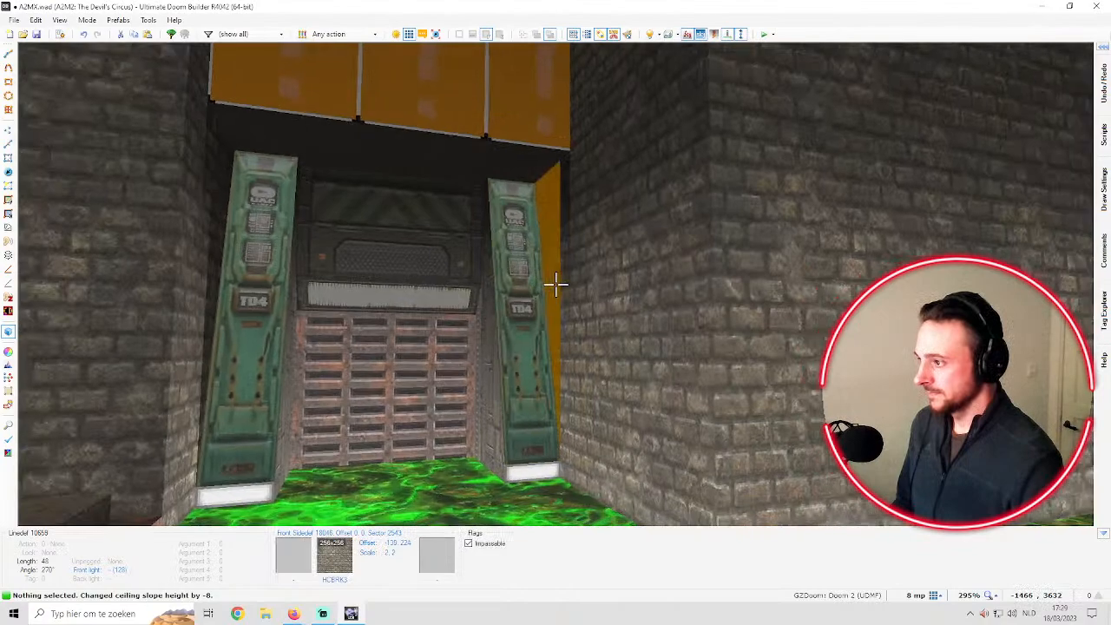
Replace the texture of the panel above the light with ENWL9 and fit it to the panel's width and height
{"action": "right_click", "coordinate": [555, 284]}
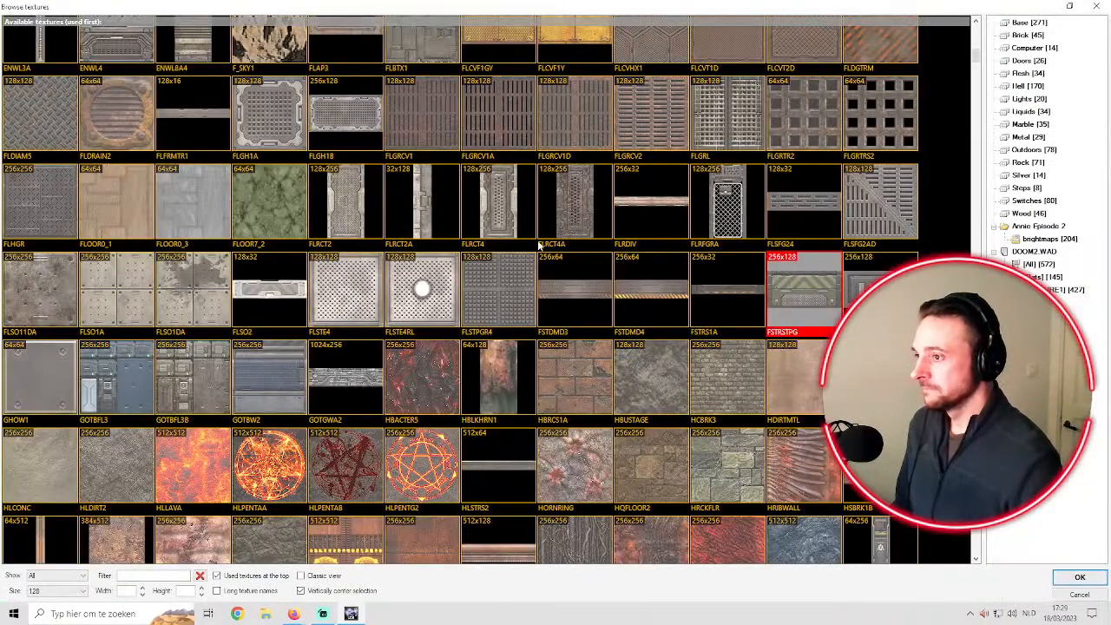
{"action": "scroll", "coordinate": [364, 250], "scroll_direction": "up", "scroll_amount": 3}
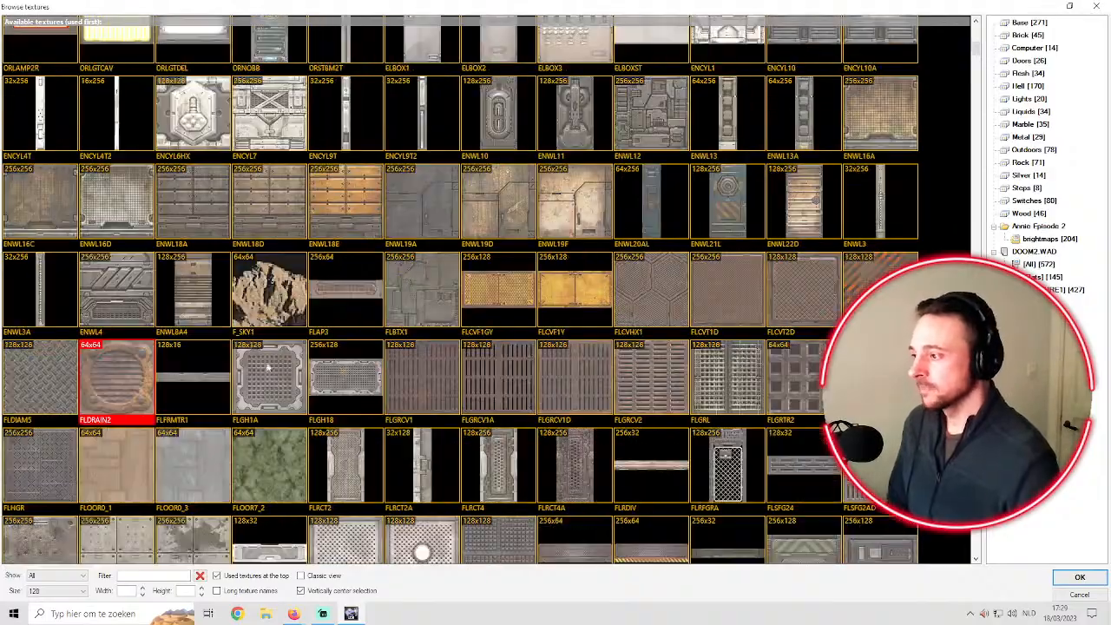
{"action": "scroll", "coordinate": [555, 286], "scroll_direction": "up", "scroll_amount": 4}
{"action": "scroll", "coordinate": [555, 288], "scroll_direction": "up", "scroll_amount": 2}
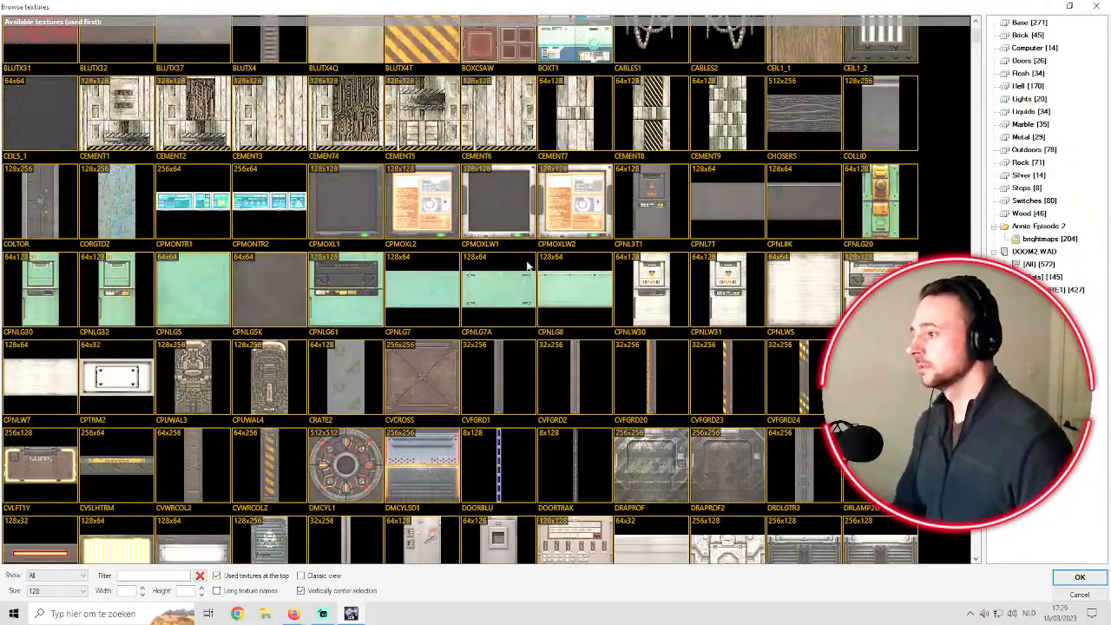
{"action": "scroll", "coordinate": [536, 267], "scroll_direction": "down", "scroll_amount": 20}
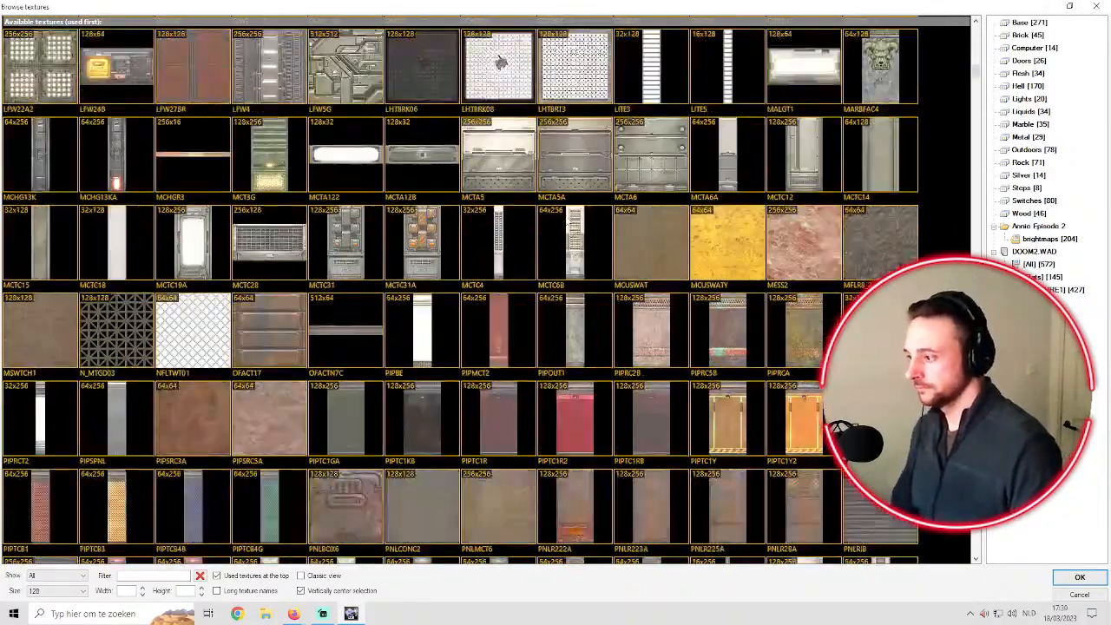
{"action": "scroll", "coordinate": [570, 228], "scroll_direction": "down", "scroll_amount": 15}
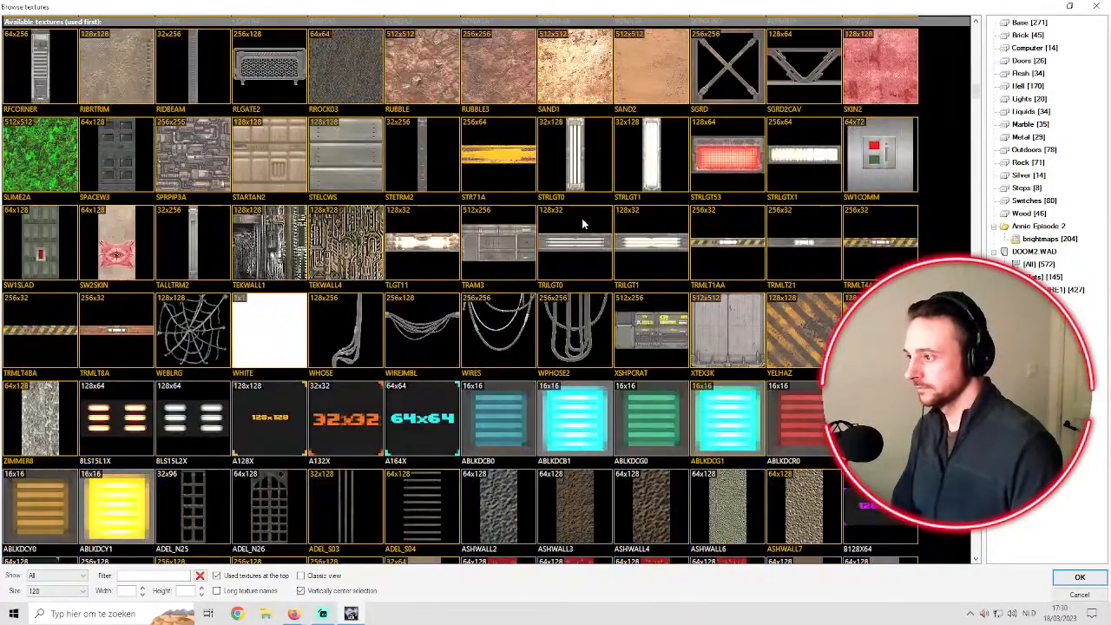
{"action": "scroll", "coordinate": [582, 224], "scroll_direction": "down", "scroll_amount": 10}
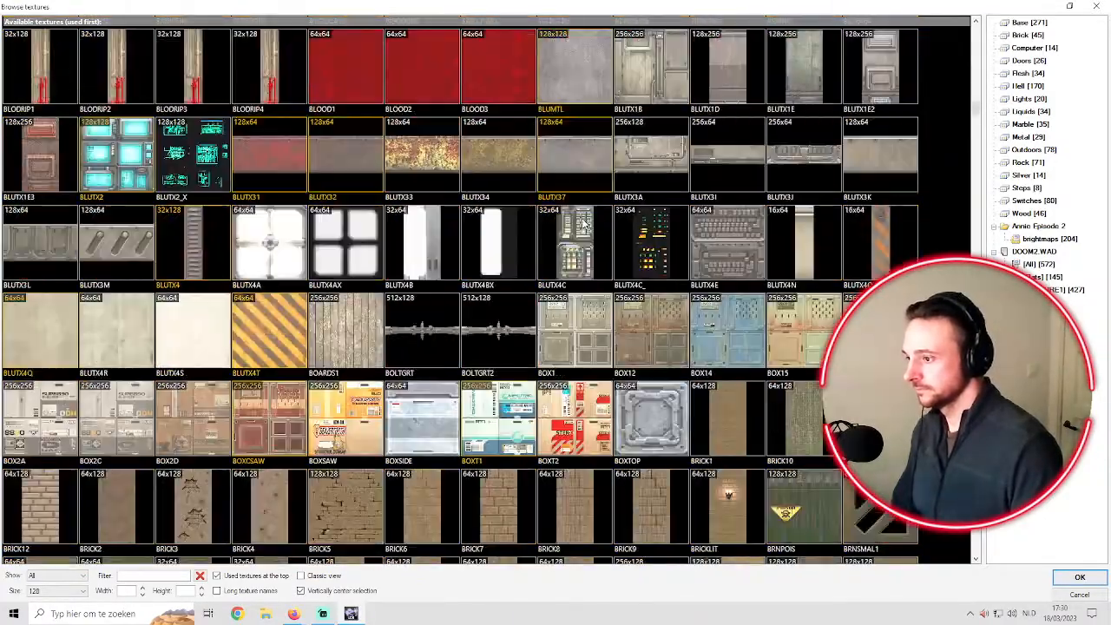
{"action": "scroll", "coordinate": [584, 224], "scroll_direction": "down", "scroll_amount": 2}
{"action": "scroll", "coordinate": [570, 218], "scroll_direction": "down", "scroll_amount": 12}
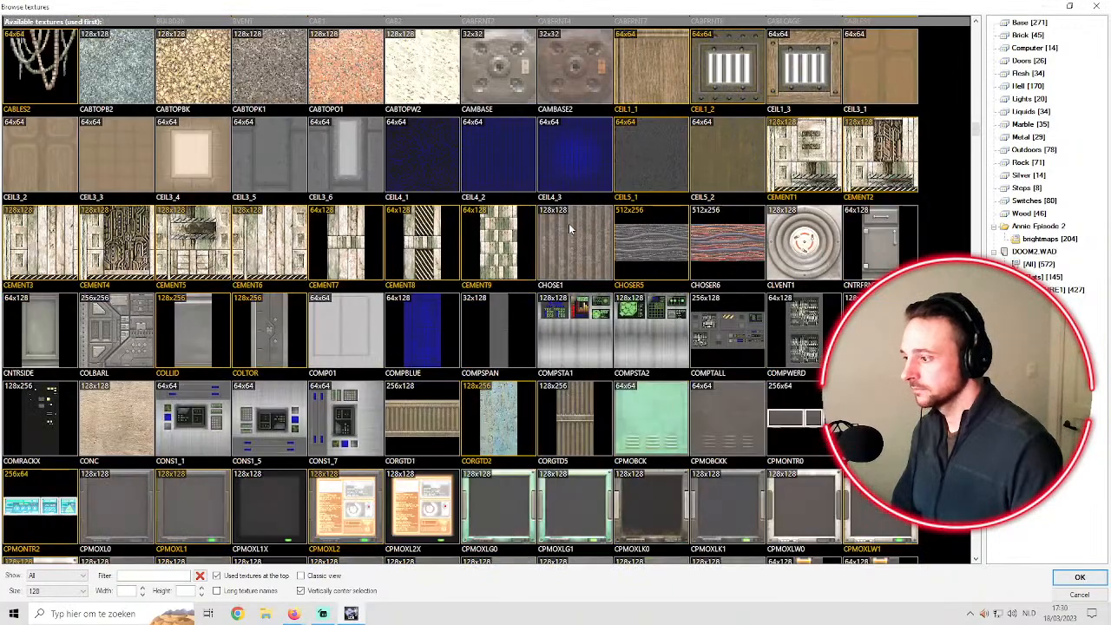
{"action": "scroll", "coordinate": [569, 223], "scroll_direction": "down", "scroll_amount": 4}
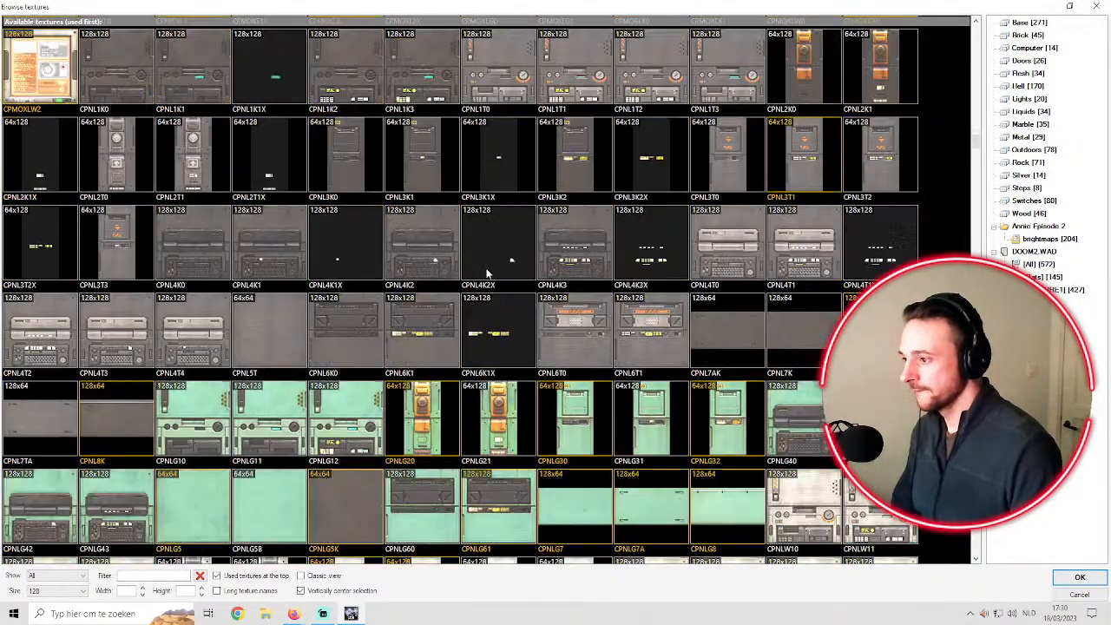
{"action": "scroll", "coordinate": [472, 249], "scroll_direction": "down", "scroll_amount": 4}
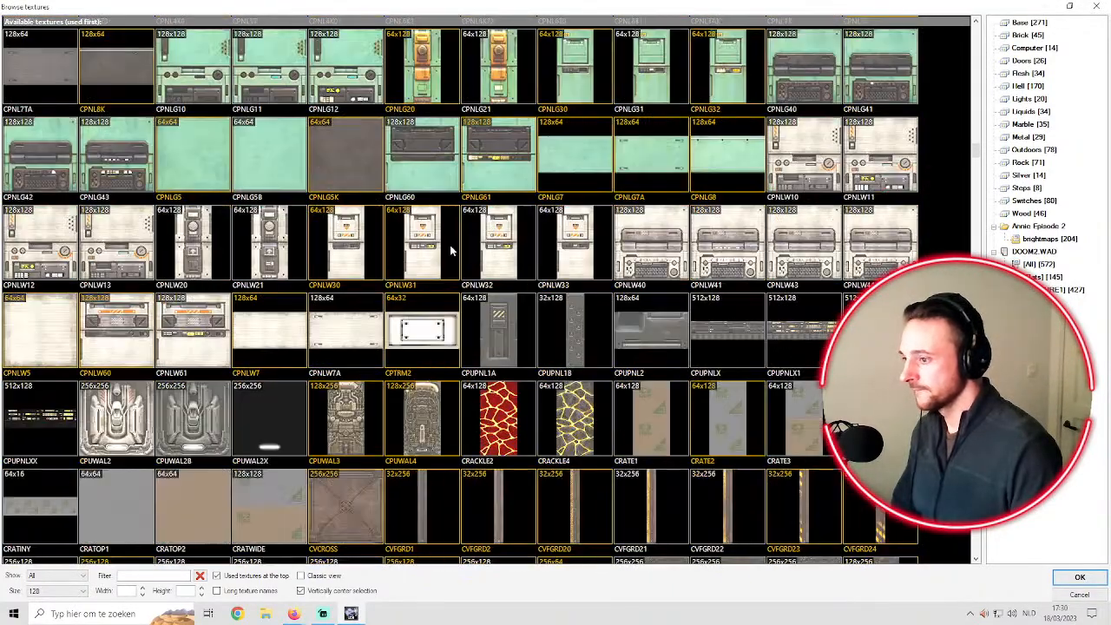
{"action": "scroll", "coordinate": [402, 262], "scroll_direction": "down", "scroll_amount": 10}
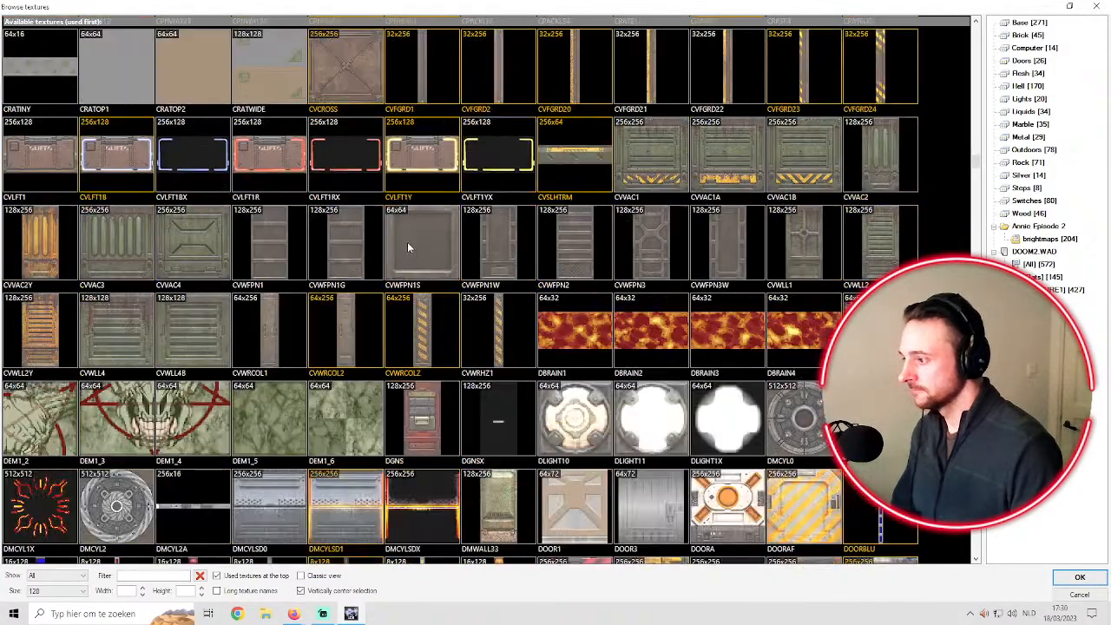
{"action": "scroll", "coordinate": [411, 247], "scroll_direction": "down", "scroll_amount": 6}
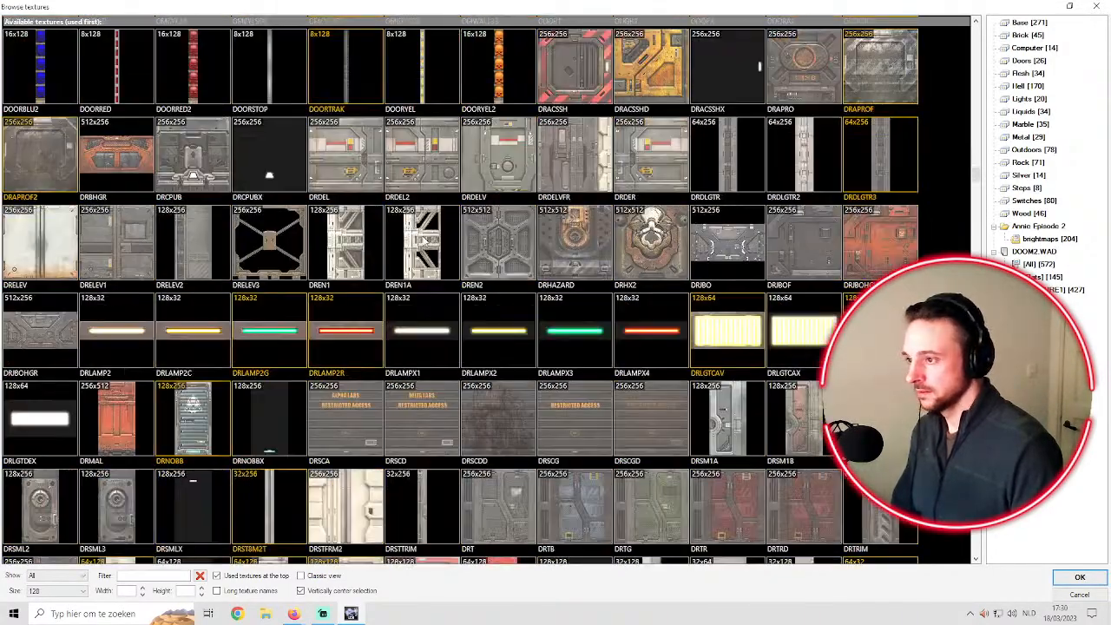
{"action": "scroll", "coordinate": [423, 241], "scroll_direction": "down", "scroll_amount": 4}
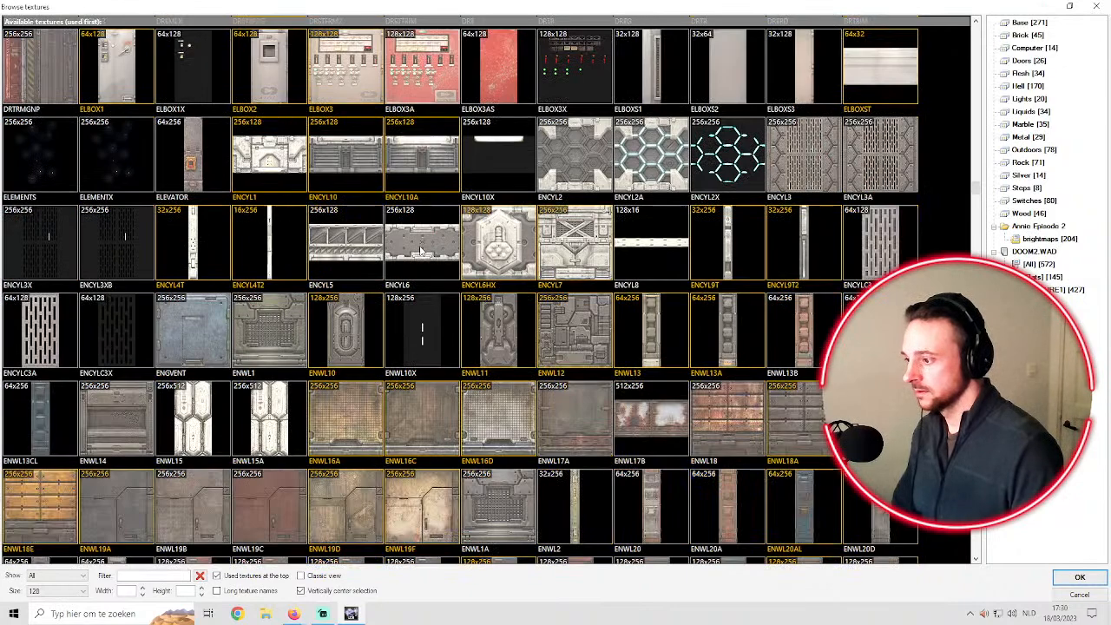
{"action": "scroll", "coordinate": [427, 247], "scroll_direction": "down", "scroll_amount": 1}
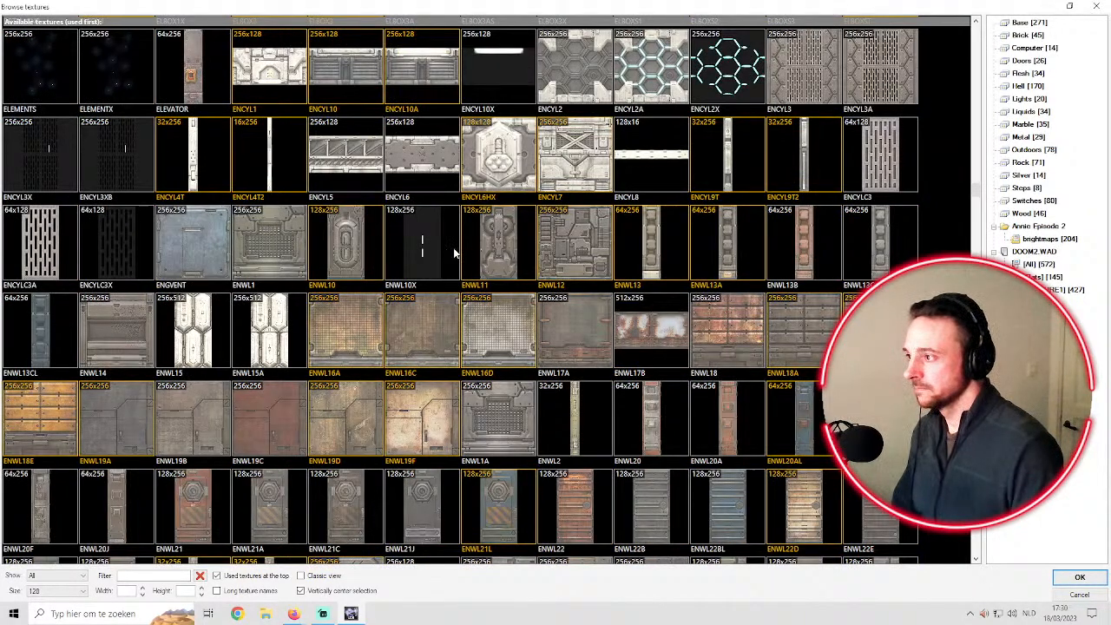
{"action": "scroll", "coordinate": [464, 244], "scroll_direction": "down", "scroll_amount": 1}
{"action": "scroll", "coordinate": [464, 244], "scroll_direction": "down", "scroll_amount": 1}
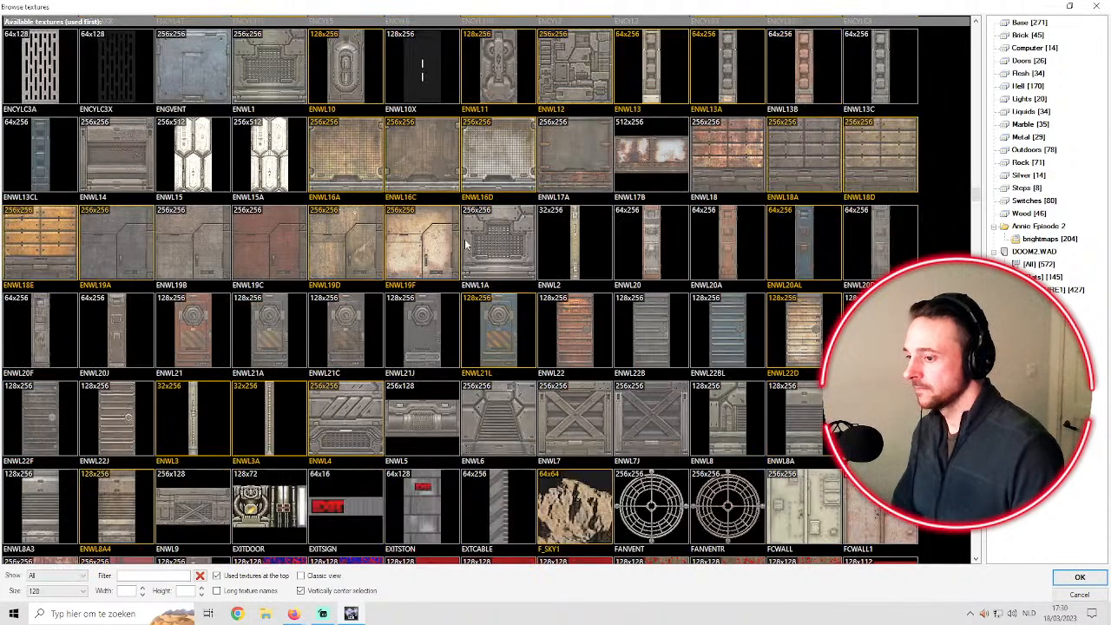
{"action": "scroll", "coordinate": [465, 246], "scroll_direction": "down", "scroll_amount": 2}
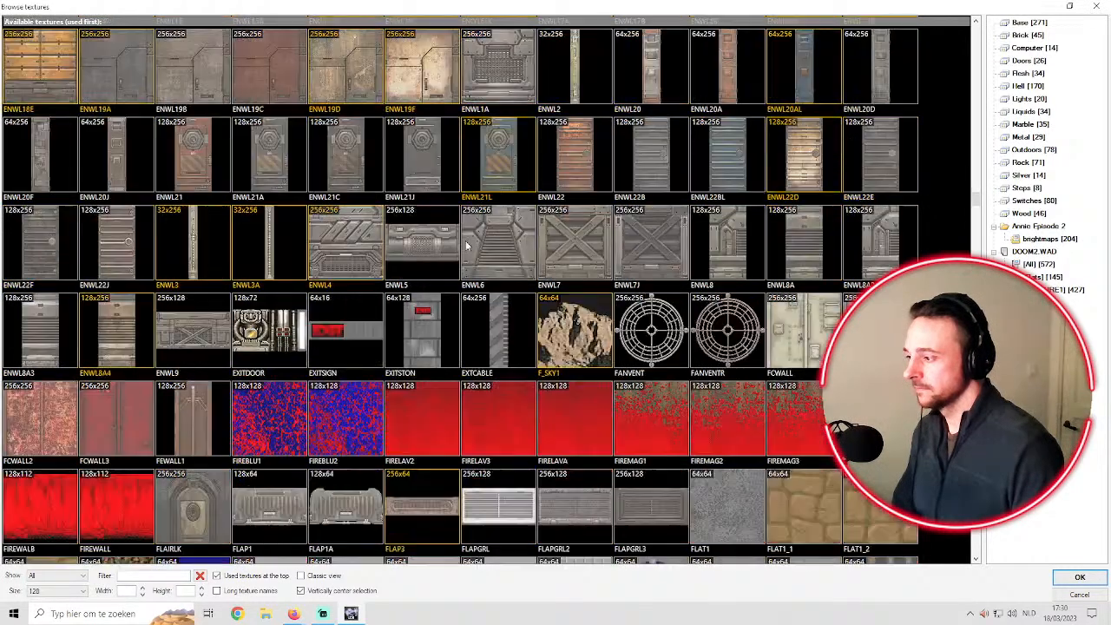
{"action": "double_click", "coordinate": [207, 326]}
{"action": "key", "text": "ctrl+shift+a"}
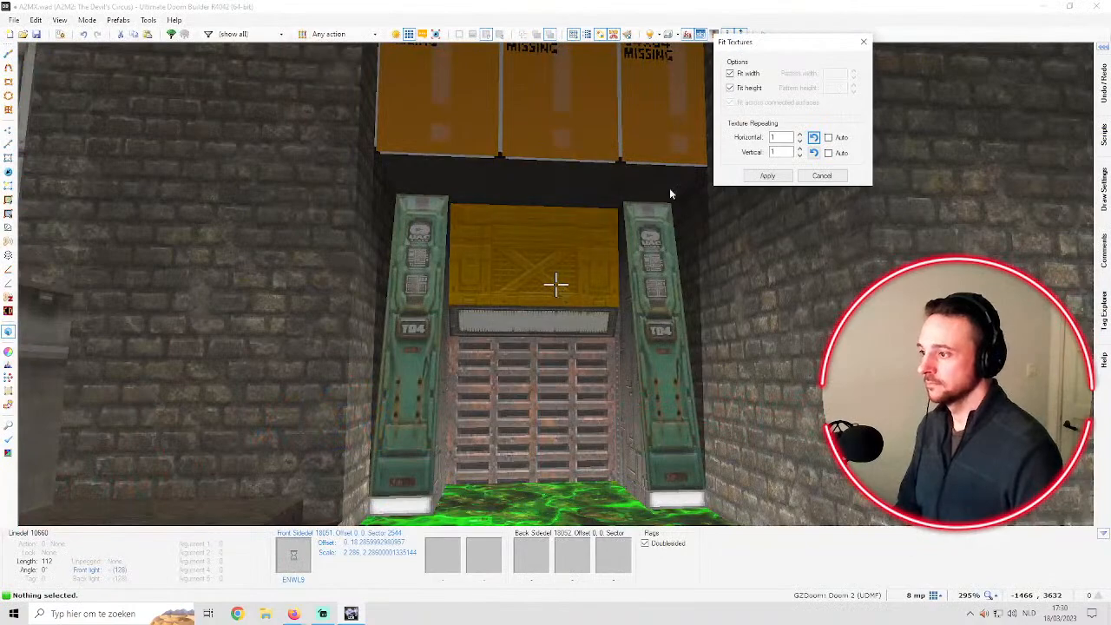
{"action": "left_click", "coordinate": [754, 177]}
Leave the 3D view of the gate alcove and show the surrounding 2D map in Things mode
{"action": "key", "text": "d"}
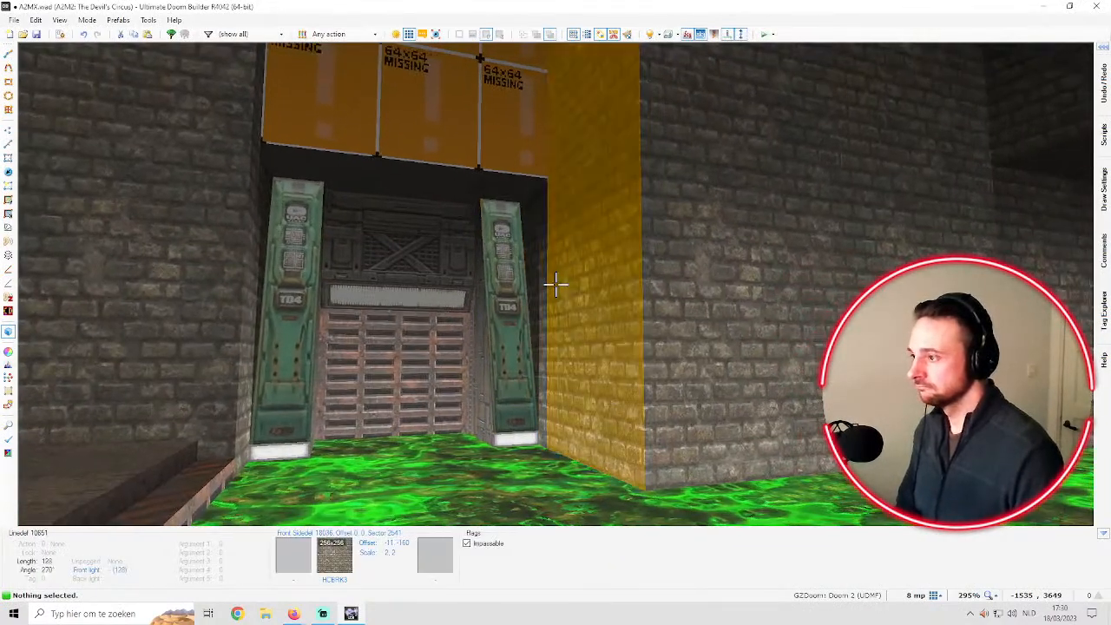
{"action": "key", "text": "e"}
{"action": "key", "text": "d"}
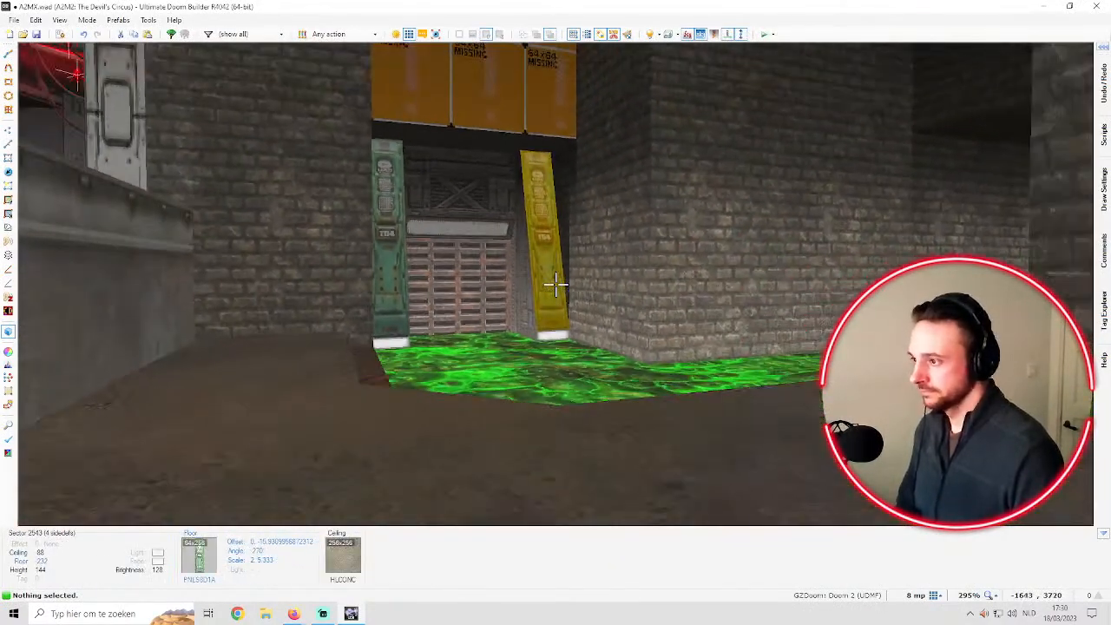
{"action": "key", "text": "e"}
{"action": "key", "text": "d"}
{"action": "key", "text": "e"}
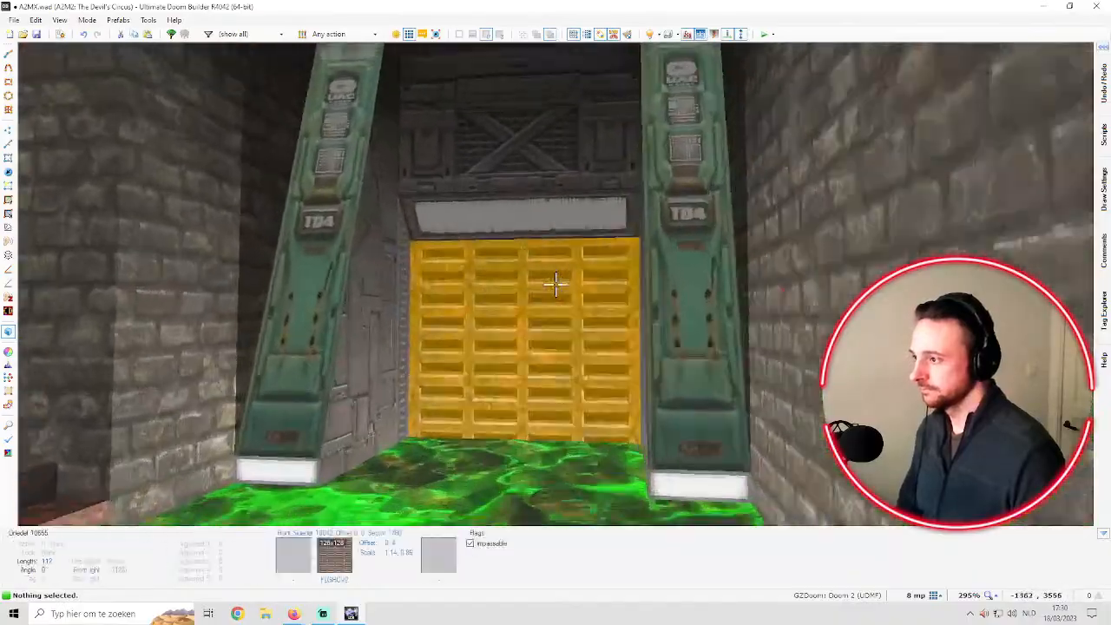
{"action": "key", "text": "q"}
{"action": "scroll", "coordinate": [659, 264], "scroll_direction": "down", "scroll_amount": 5}
{"action": "key", "text": "t"}
{"action": "key", "text": "Down"}
{"action": "key", "text": "Down"}
{"action": "scroll", "coordinate": [779, 378], "scroll_direction": "down", "scroll_amount": 2}
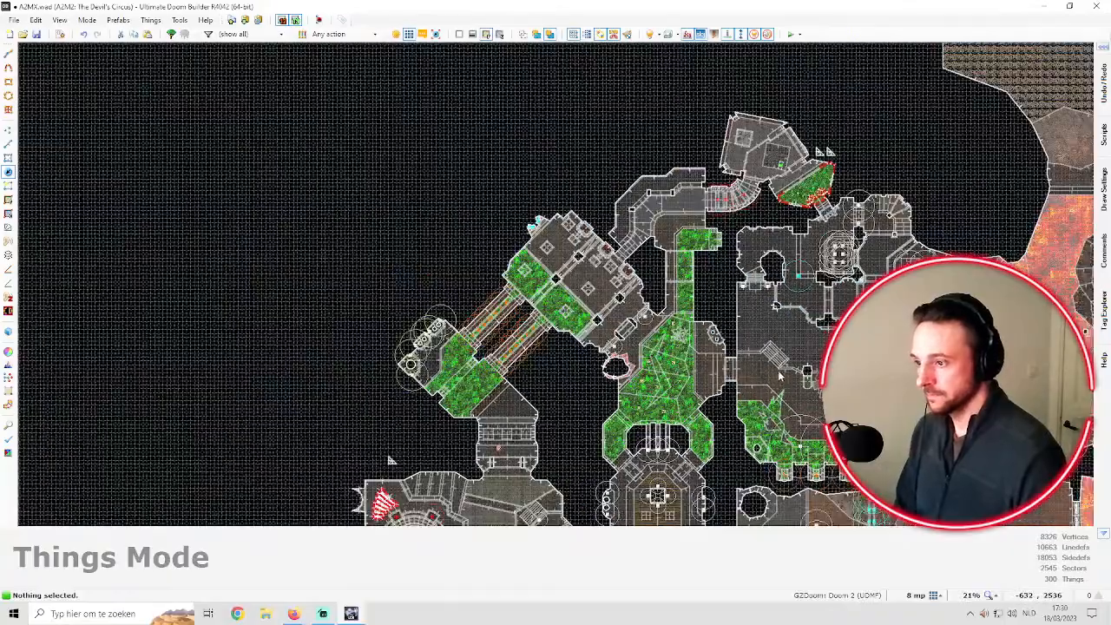
Copy an existing attenuated light thing from elsewhere in the map, and clear the selection
{"action": "key", "text": "Down"}
{"action": "key", "text": "Down"}
{"action": "key", "text": "Right"}
{"action": "scroll", "coordinate": [834, 336], "scroll_direction": "down", "scroll_amount": 1}
{"action": "key", "text": "Right"}
{"action": "key", "text": "Down"}
{"action": "key", "text": "Down"}
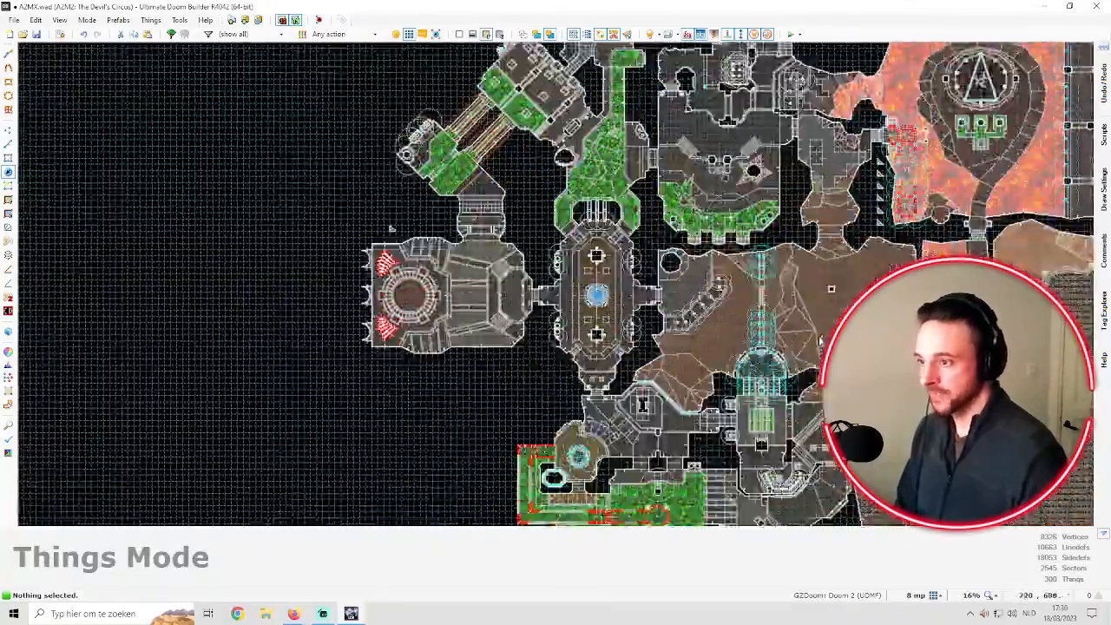
{"action": "key", "text": "Right"}
{"action": "key", "text": "Right"}
{"action": "key", "text": "space"}
{"action": "scroll", "coordinate": [946, 260], "scroll_direction": "up", "scroll_amount": 5}
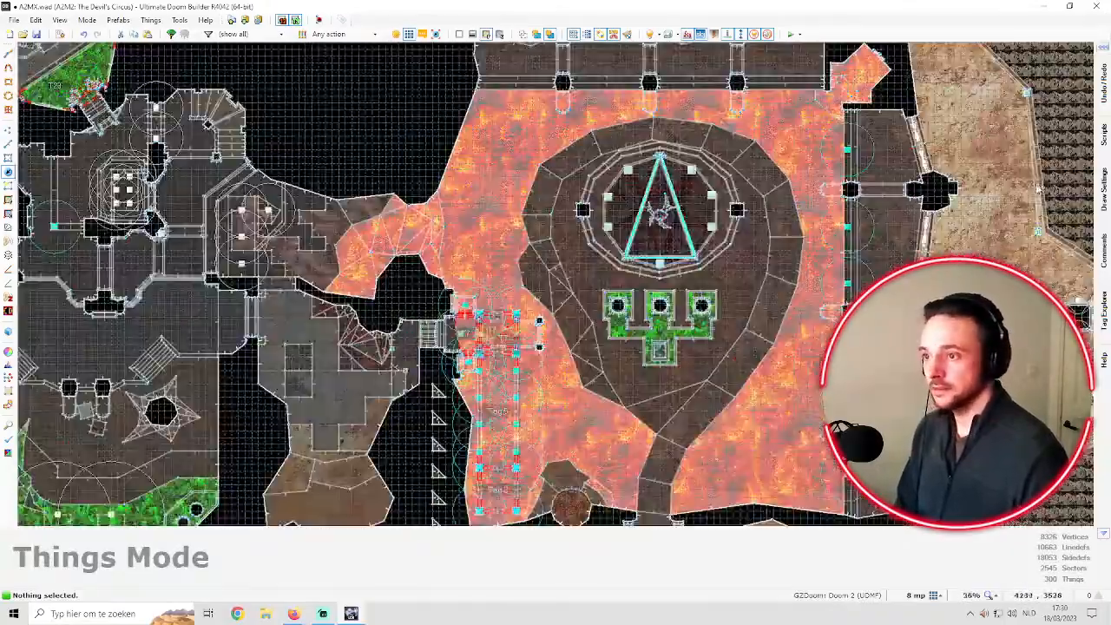
{"action": "left_click_drag", "start_coordinate": [903, 364], "coordinate": [872, 408]}
{"action": "scroll", "coordinate": [872, 408], "scroll_direction": "down", "scroll_amount": 1}
{"action": "scroll", "coordinate": [865, 386], "scroll_direction": "up", "scroll_amount": 4}
{"action": "scroll", "coordinate": [858, 417], "scroll_direction": "down", "scroll_amount": 1}
{"action": "scroll", "coordinate": [872, 416], "scroll_direction": "up", "scroll_amount": 2}
{"action": "key", "text": "c"}
{"action": "key", "text": "t"}
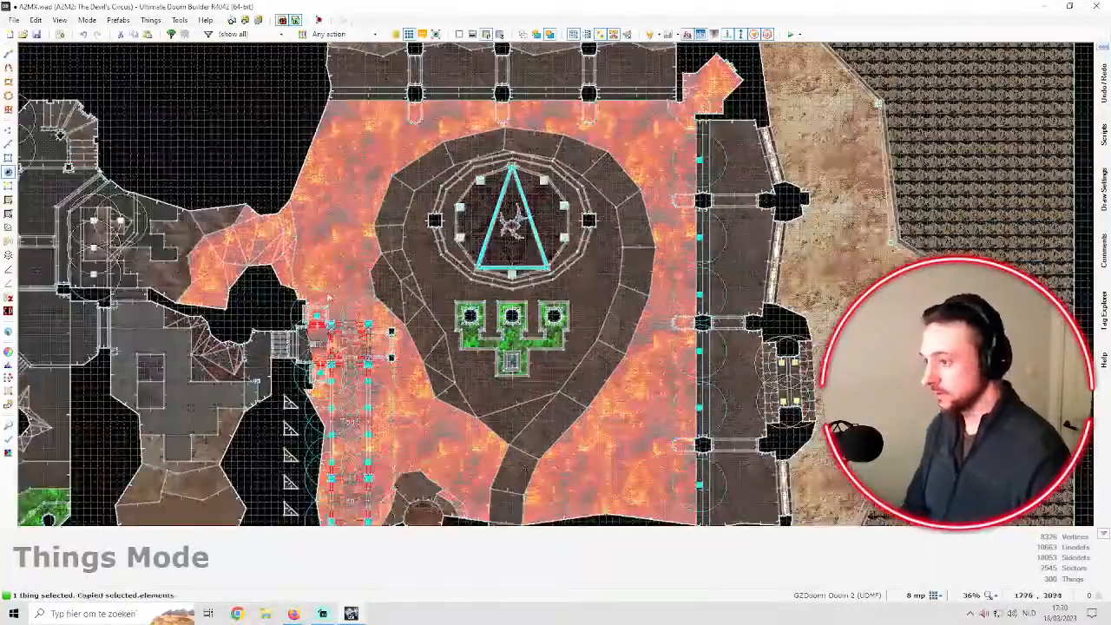
{"action": "scroll", "coordinate": [290, 293], "scroll_direction": "down", "scroll_amount": 3}
{"action": "key", "text": "c"}
Paste the copied light into the narrow slime recess at the end of the gate alcove
{"action": "scroll", "coordinate": [122, 206], "scroll_direction": "up", "scroll_amount": 2}
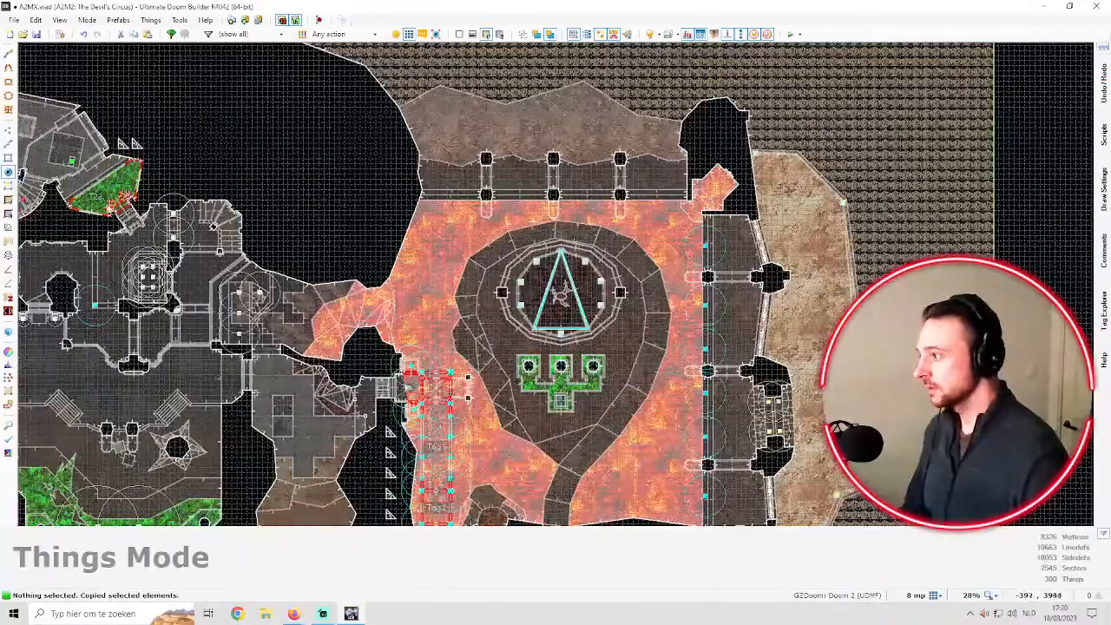
{"action": "scroll", "coordinate": [317, 236], "scroll_direction": "down", "scroll_amount": 6}
{"action": "scroll", "coordinate": [302, 356], "scroll_direction": "up", "scroll_amount": 8}
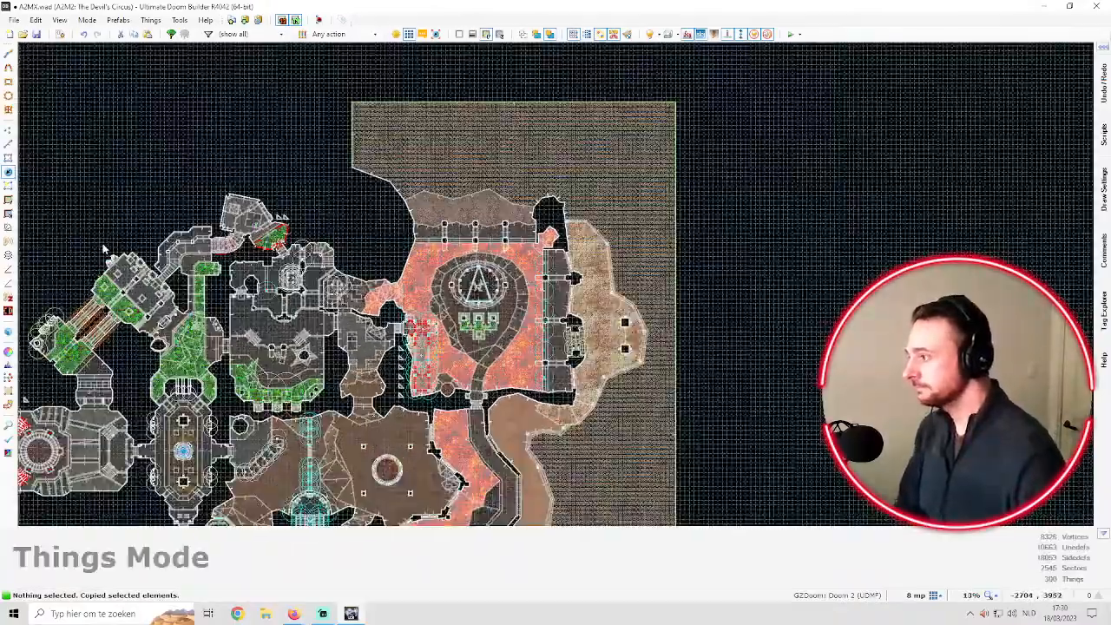
{"action": "scroll", "coordinate": [425, 321], "scroll_direction": "up", "scroll_amount": 12}
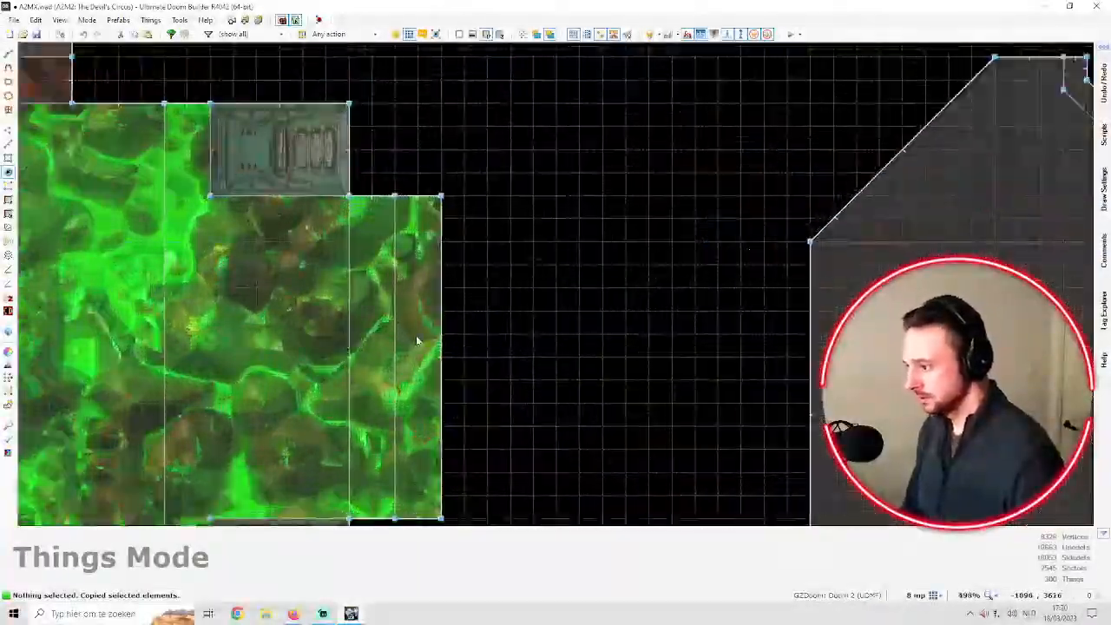
{"action": "key", "text": "ctrl+v"}
{"action": "scroll", "coordinate": [422, 342], "scroll_direction": "up", "scroll_amount": 3}
{"action": "scroll", "coordinate": [502, 321], "scroll_direction": "down", "scroll_amount": 6}
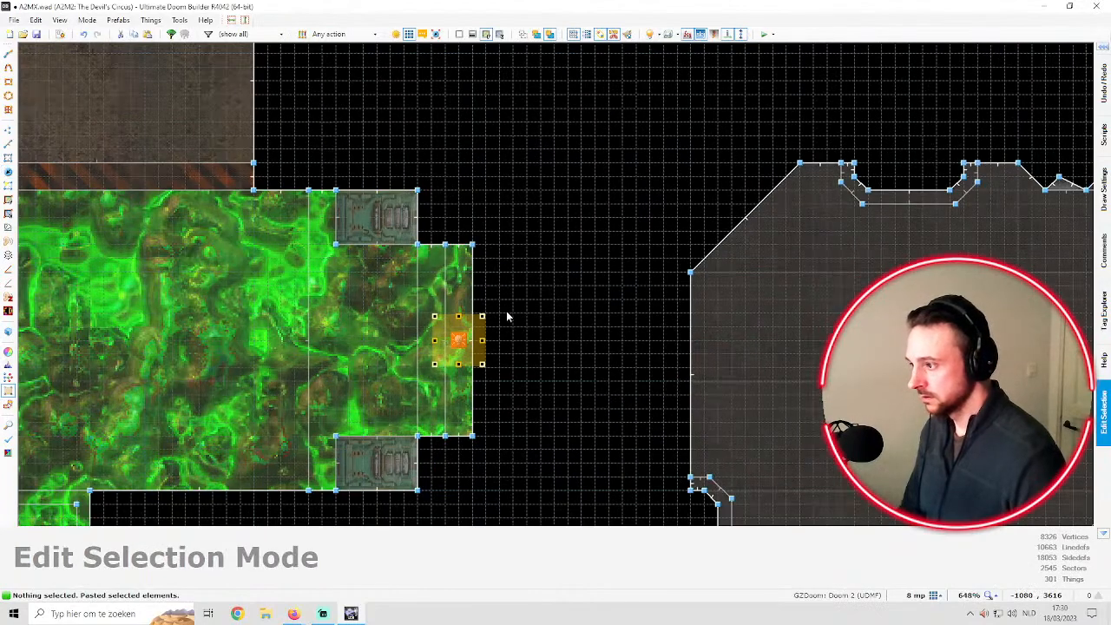
{"action": "key", "text": "Return"}
Lower the pasted light to a height of 72 in the 3D view, and clear the selection
{"action": "key", "text": "q"}
{"action": "key", "text": "s"}
{"action": "key", "text": "w"}
{"action": "scroll", "coordinate": [555, 282], "scroll_direction": "down", "scroll_amount": 6}
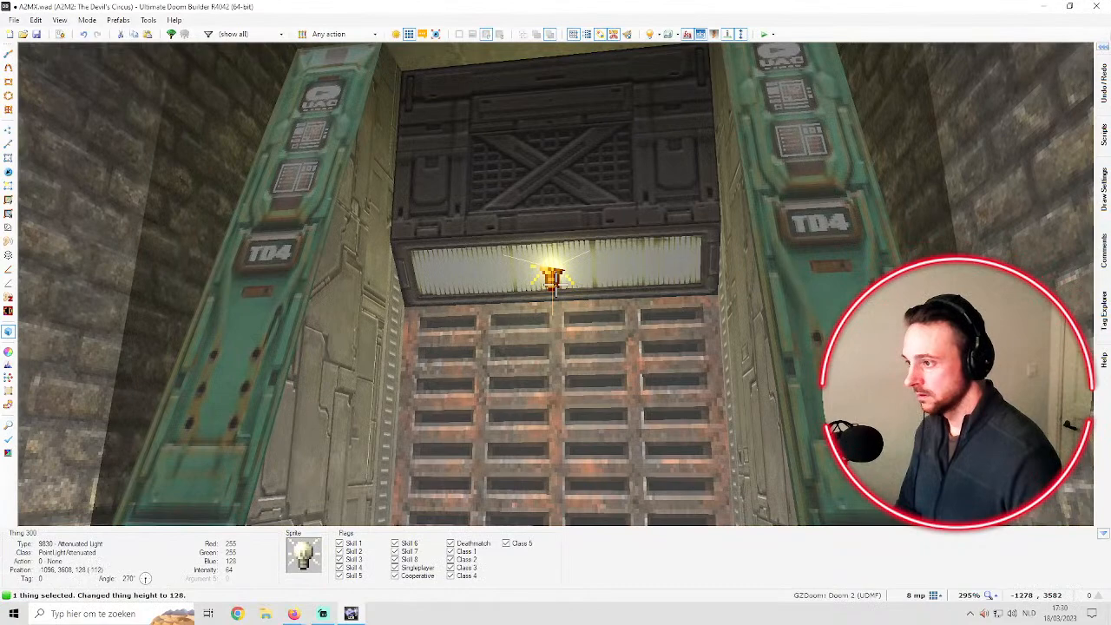
{"action": "scroll", "coordinate": [555, 283], "scroll_direction": "down", "scroll_amount": 5}
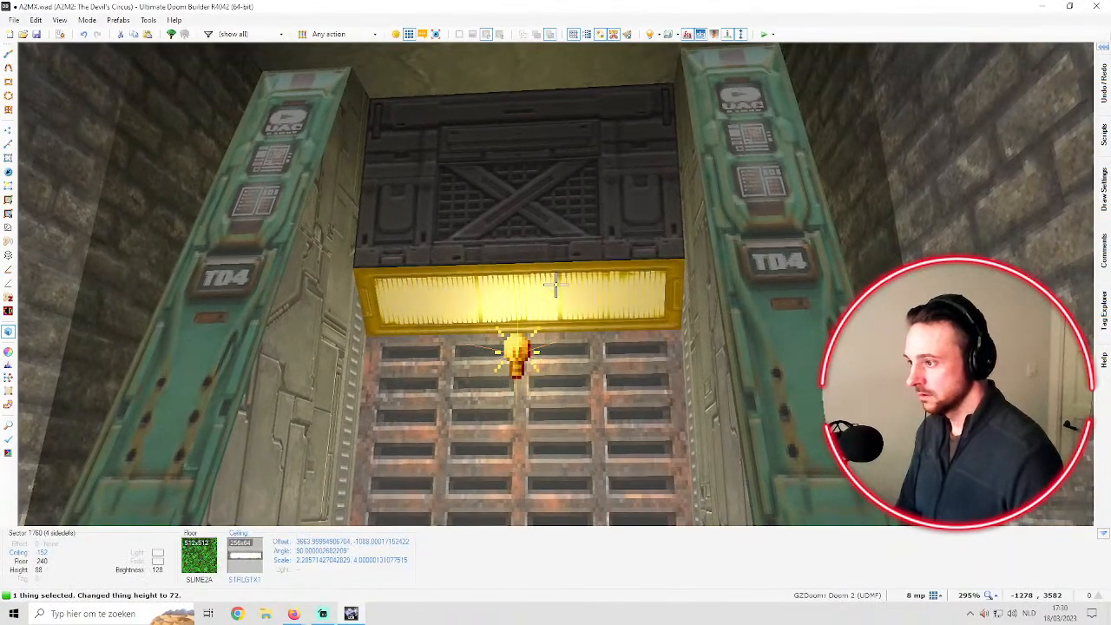
{"action": "key", "text": "c"}
Examine the ceiling in front of the gate and the missing wall texture above it in the 3D view
{"action": "key", "text": "s"}
{"action": "key", "text": "s"}
{"action": "key", "text": "w"}
{"action": "key", "text": "s"}
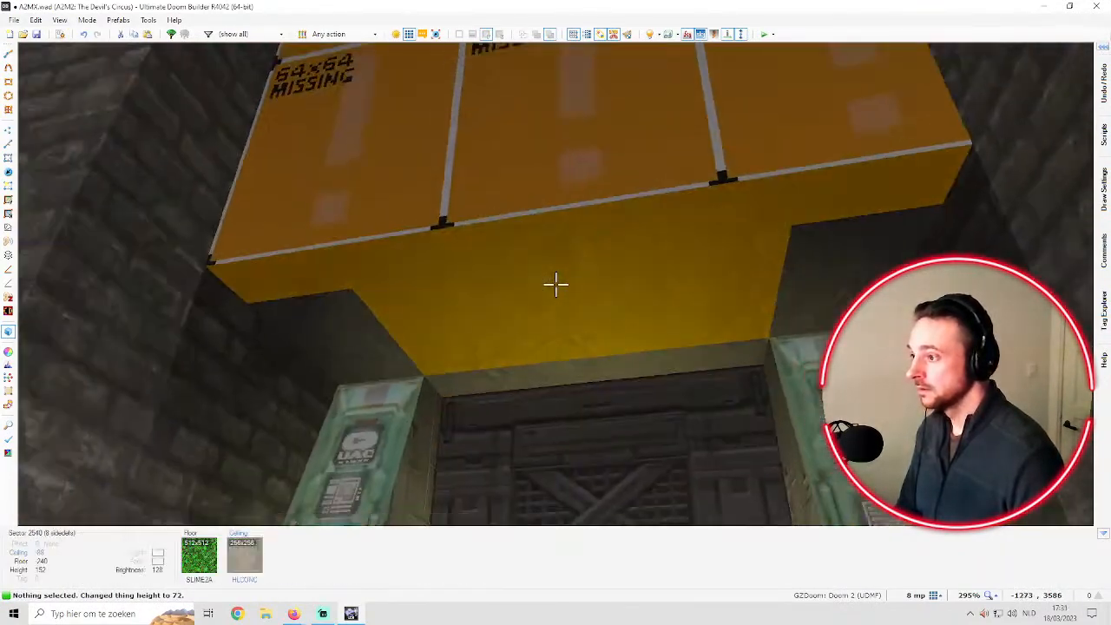
{"action": "key", "text": "w"}
{"action": "left_click", "coordinate": [555, 284]}
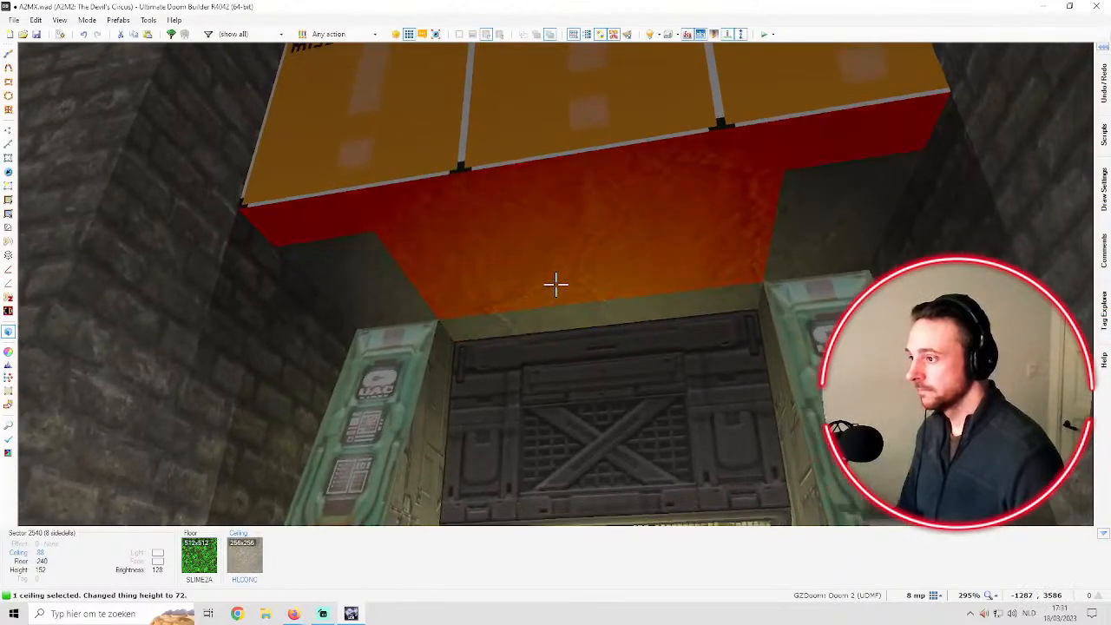
{"action": "left_click", "coordinate": [555, 283]}
{"action": "key", "text": "s"}
{"action": "key", "text": "w"}
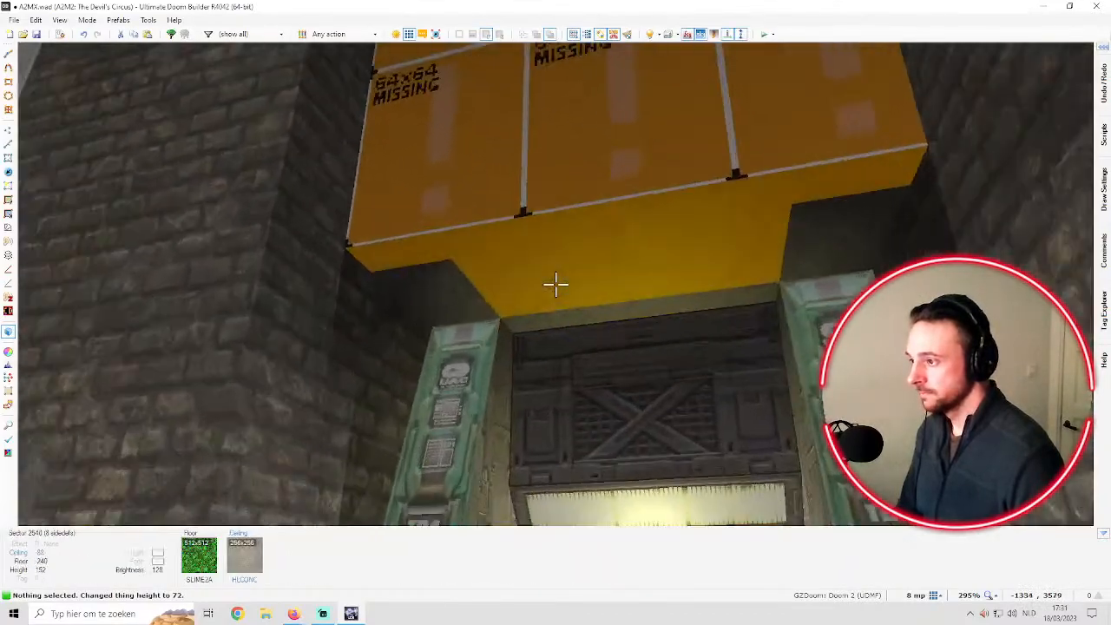
{"action": "key", "text": "s"}
{"action": "key", "text": "w"}
Draw a 48 by 160 rectangle in the 2D map, spanning the alcove and overlapping both pillars
{"action": "key", "text": "q"}
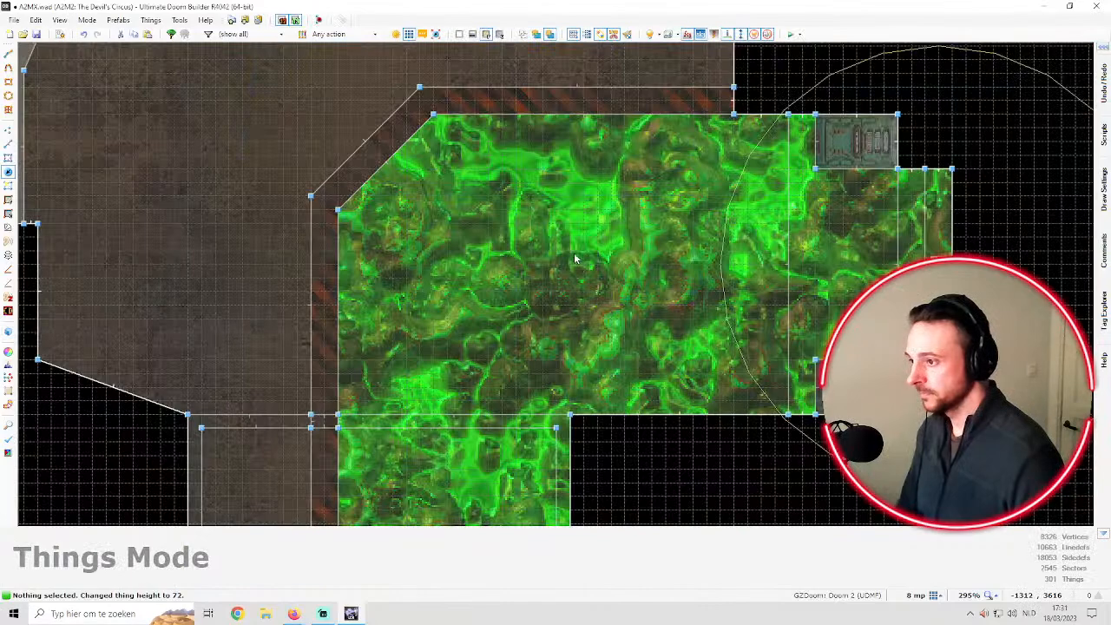
{"action": "scroll", "coordinate": [572, 264], "scroll_direction": "down", "scroll_amount": 3}
{"action": "scroll", "coordinate": [750, 238], "scroll_direction": "up", "scroll_amount": 2}
{"action": "scroll", "coordinate": [714, 237], "scroll_direction": "up", "scroll_amount": 3}
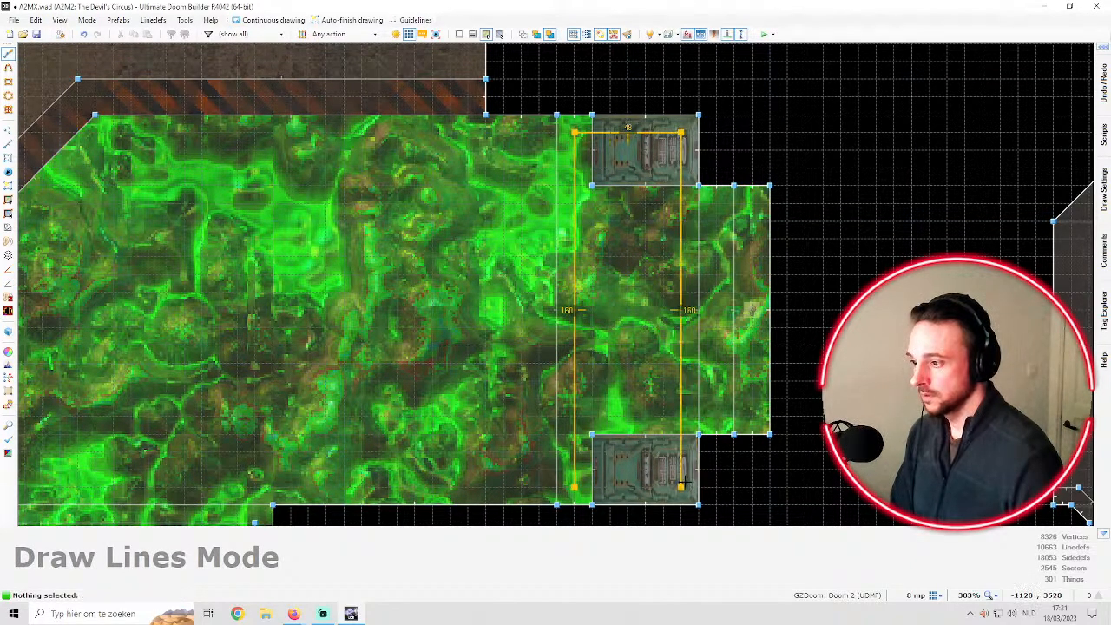
Select the three ceiling pieces inside the new rectangle in the 3D view and raise them to height -85
{"action": "key", "text": "w"}
{"action": "key", "text": "d"}
{"action": "left_click", "coordinate": [556, 285]}
{"action": "left_click", "coordinate": [555, 284]}
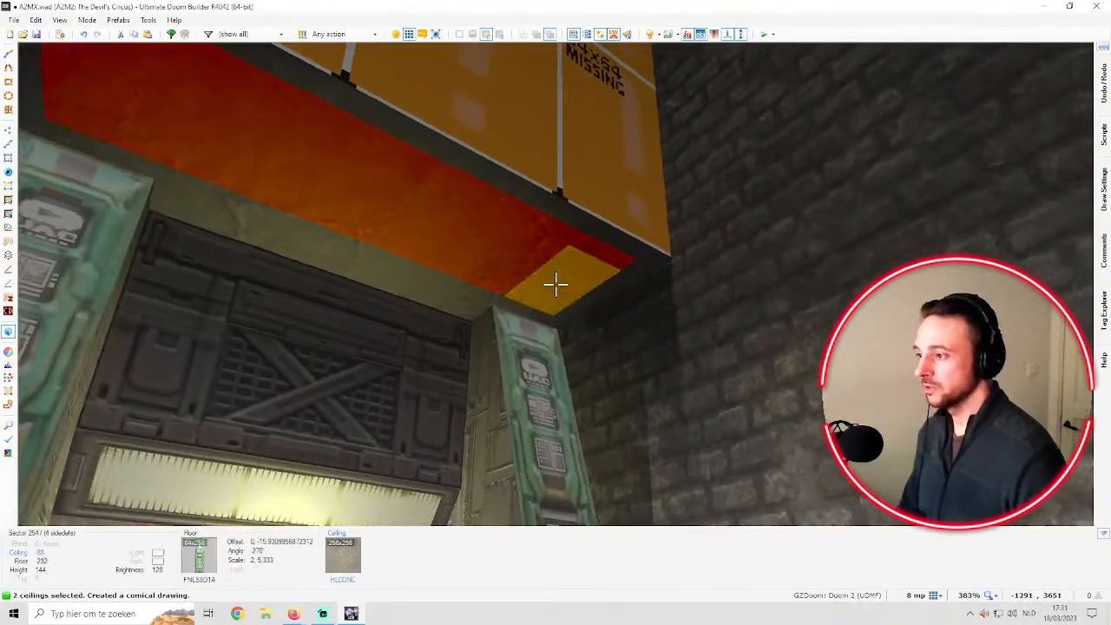
{"action": "left_click", "coordinate": [555, 285]}
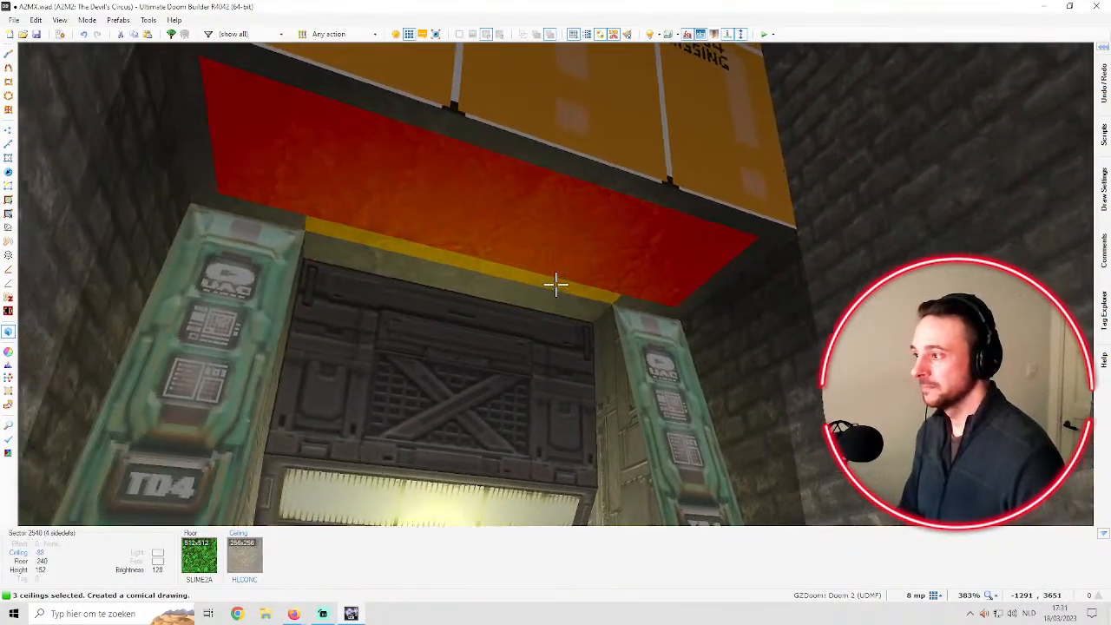
{"action": "scroll", "coordinate": [555, 285], "scroll_direction": "down", "scroll_amount": 1}
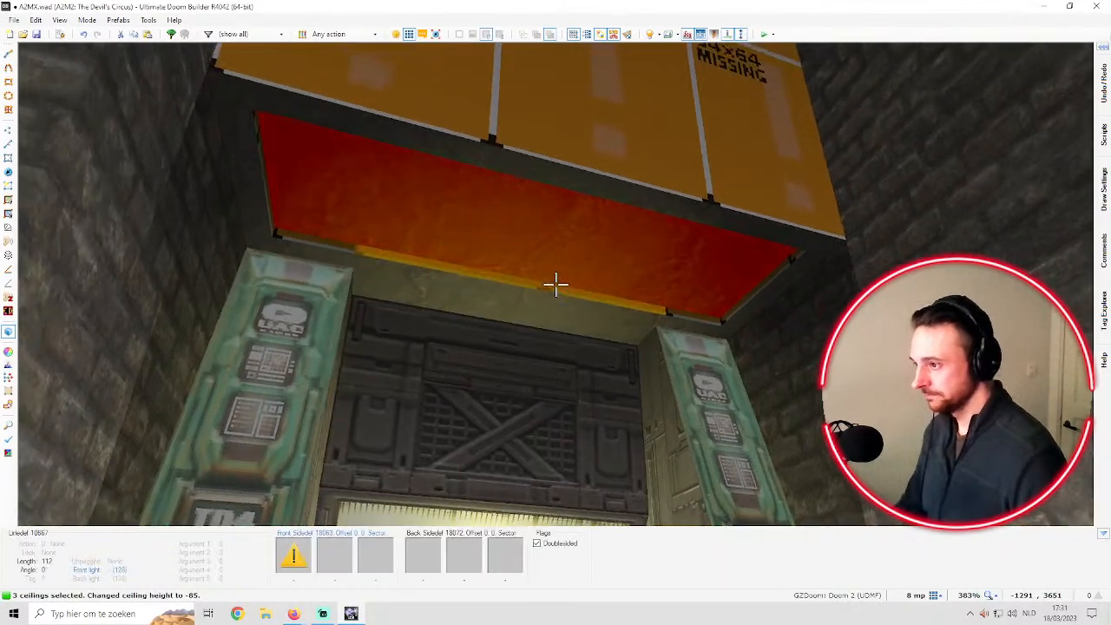
Apply the SPRPIP3A texture to the three selected ceiling pieces
{"action": "middle_click", "coordinate": [556, 284]}
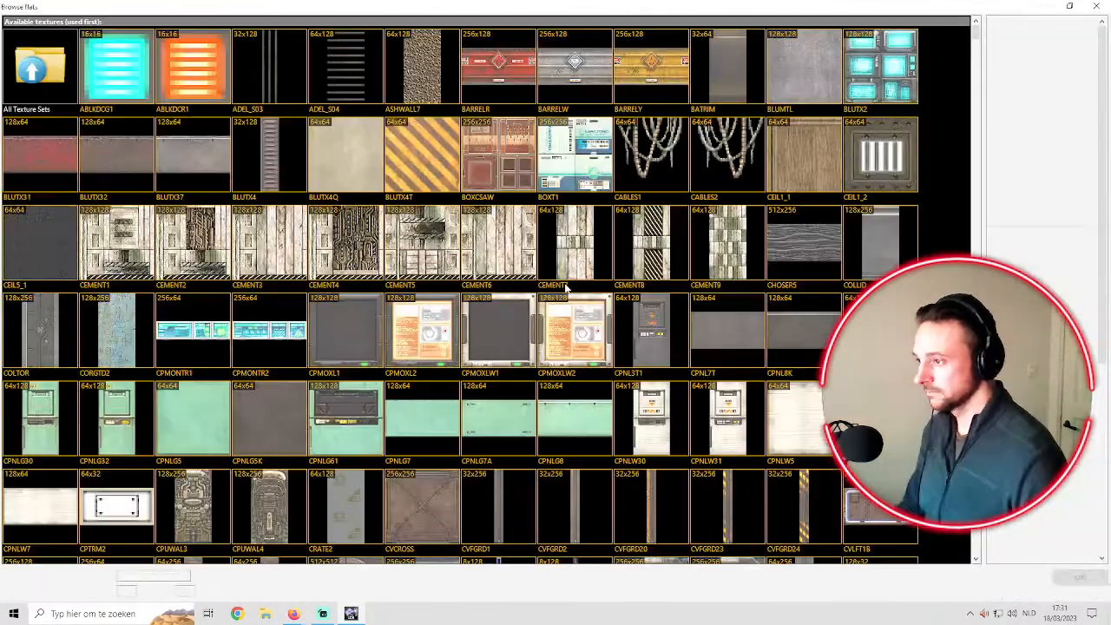
{"action": "scroll", "coordinate": [575, 279], "scroll_direction": "up", "scroll_amount": 10}
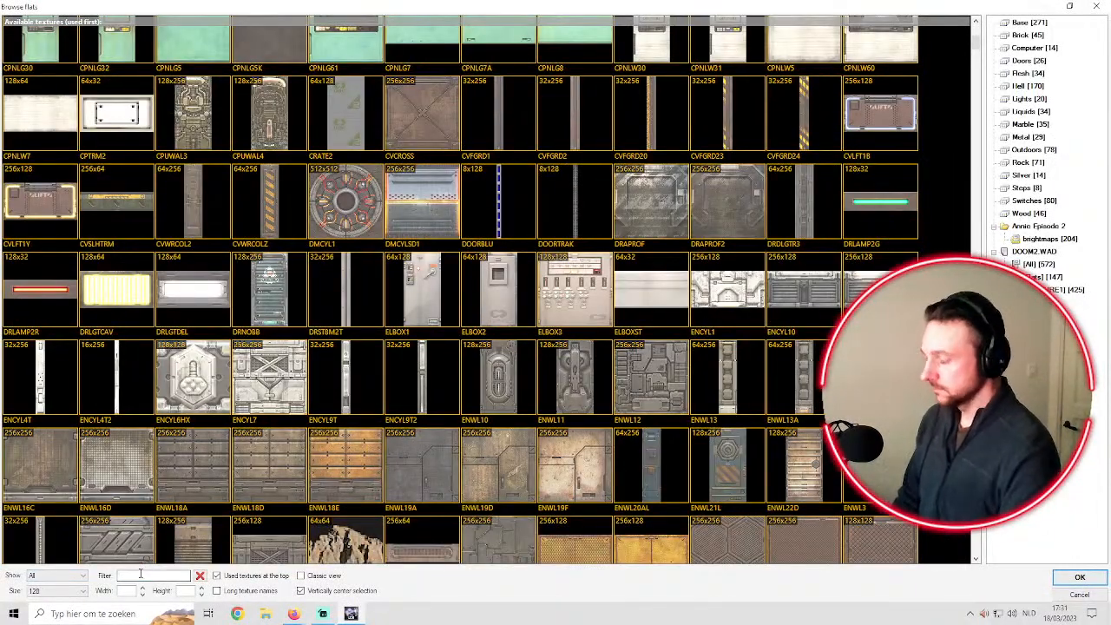
{"action": "scroll", "coordinate": [451, 390], "scroll_direction": "up", "scroll_amount": 5}
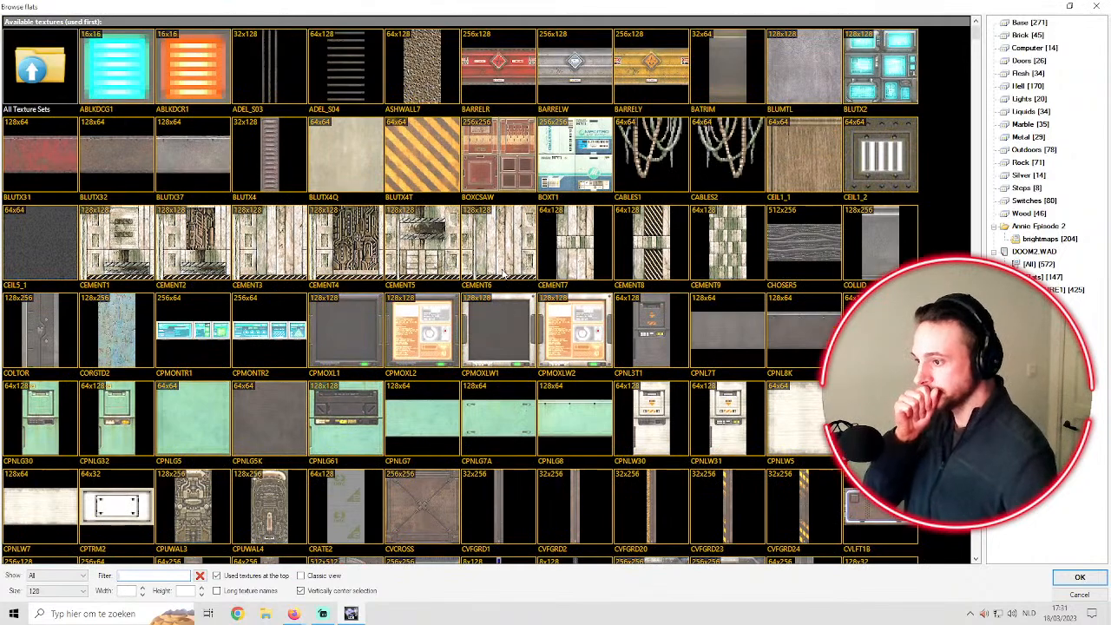
{"action": "scroll", "coordinate": [519, 282], "scroll_direction": "down", "scroll_amount": 1}
{"action": "scroll", "coordinate": [524, 282], "scroll_direction": "down", "scroll_amount": 3}
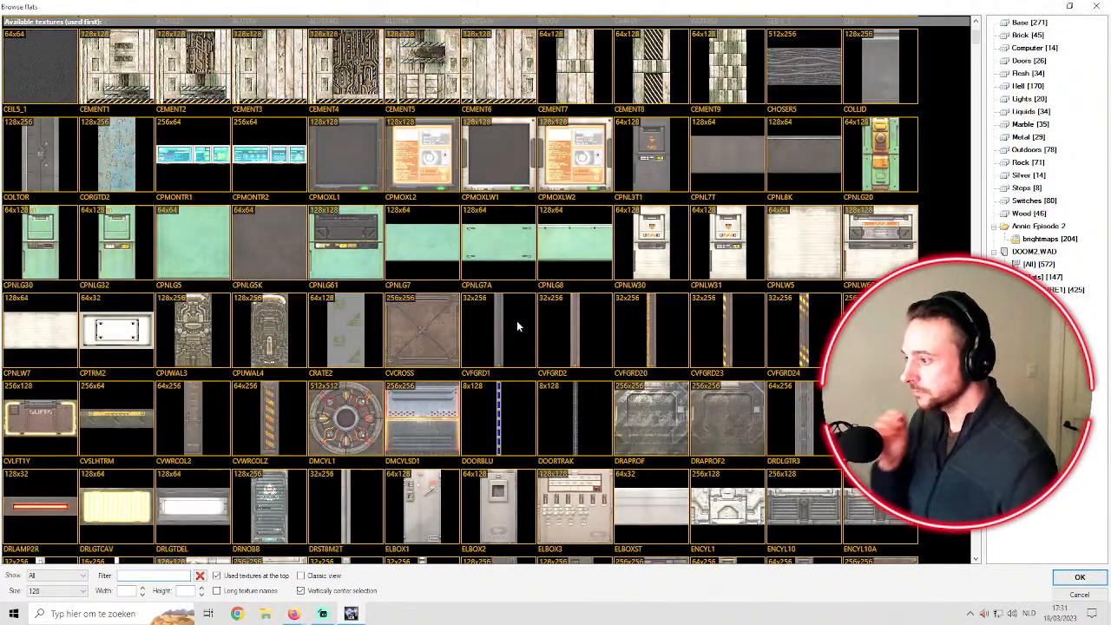
{"action": "scroll", "coordinate": [583, 312], "scroll_direction": "down", "scroll_amount": 2}
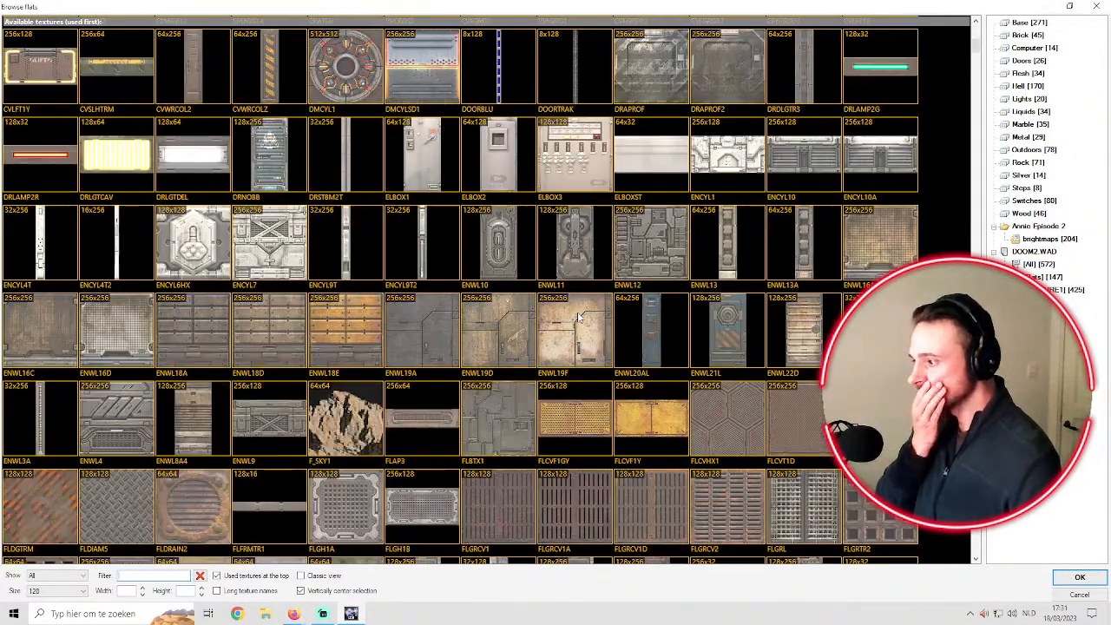
{"action": "scroll", "coordinate": [518, 326], "scroll_direction": "down", "scroll_amount": 3}
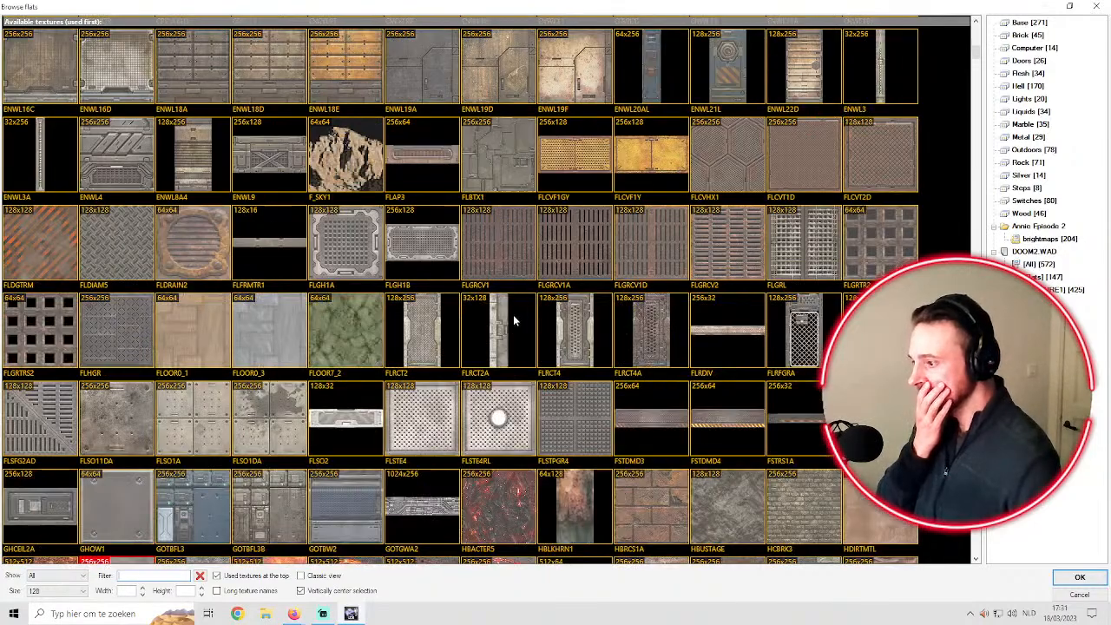
{"action": "scroll", "coordinate": [512, 323], "scroll_direction": "down", "scroll_amount": 4}
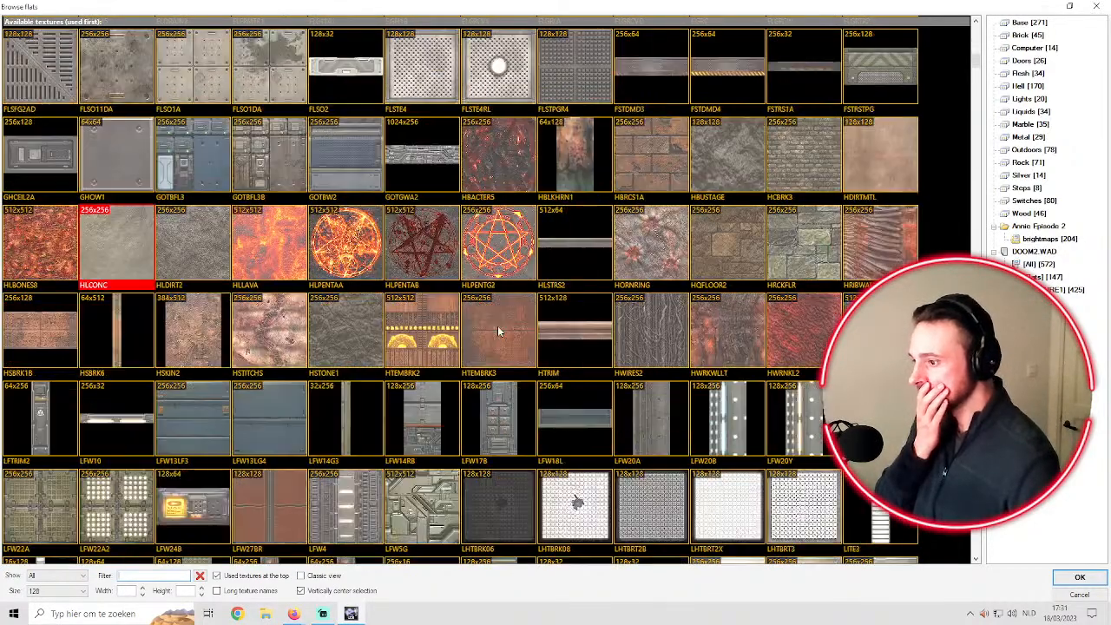
{"action": "scroll", "coordinate": [495, 330], "scroll_direction": "down", "scroll_amount": 6}
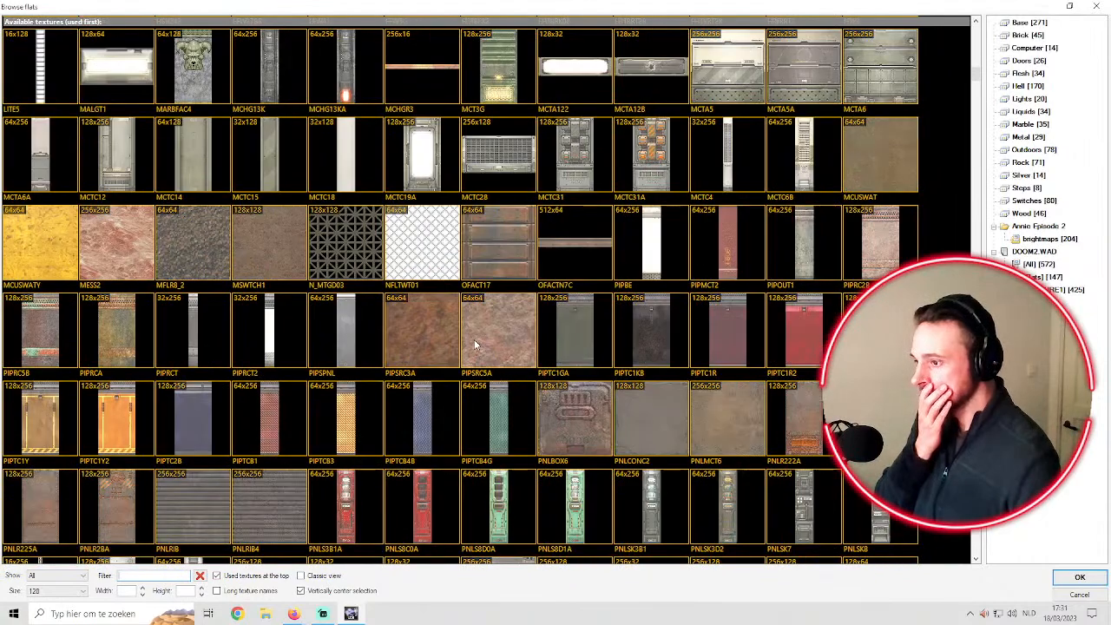
{"action": "scroll", "coordinate": [486, 334], "scroll_direction": "down", "scroll_amount": 5}
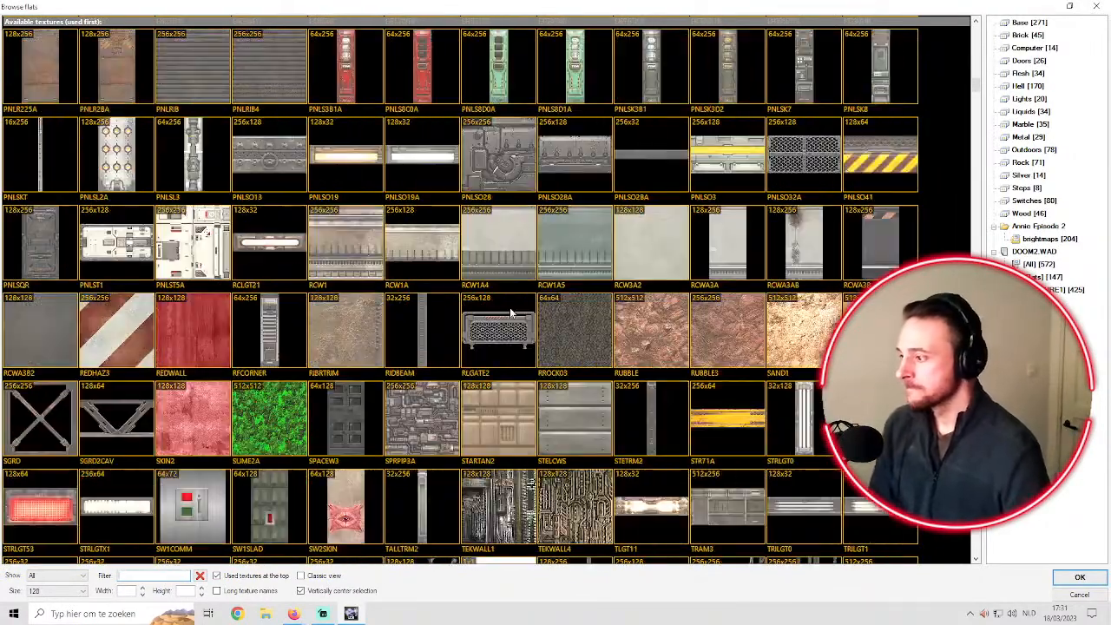
{"action": "scroll", "coordinate": [512, 314], "scroll_direction": "down", "scroll_amount": 1}
{"action": "double_click", "coordinate": [409, 329]}
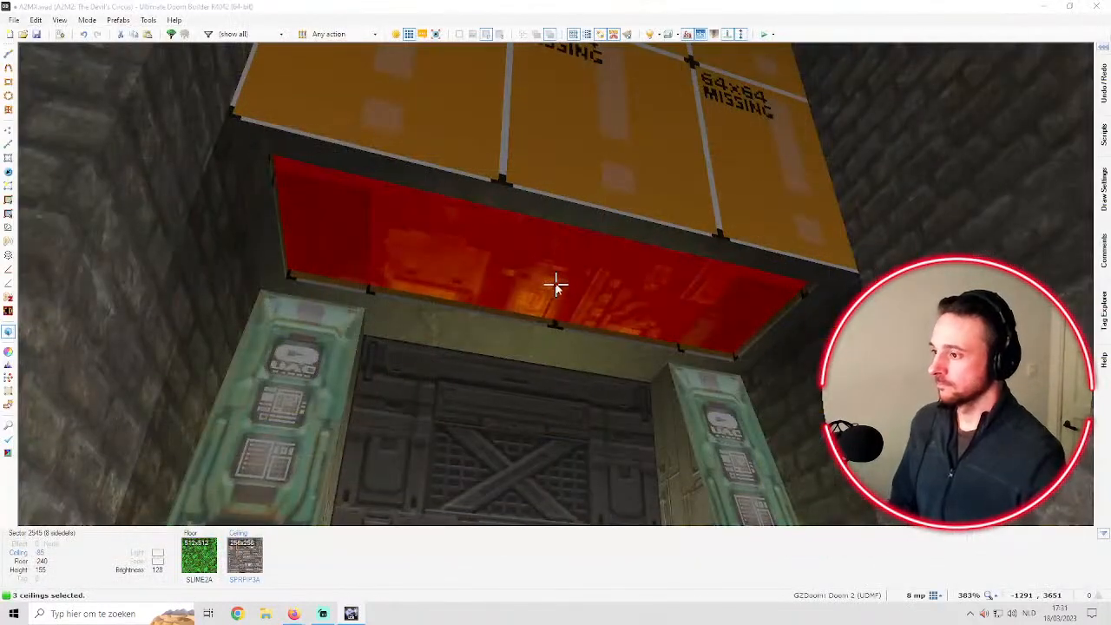
Set the texture scale of the three selected ceilings to 3 by 3 and their rotation to 270 degrees
{"action": "right_click", "coordinate": [556, 282]}
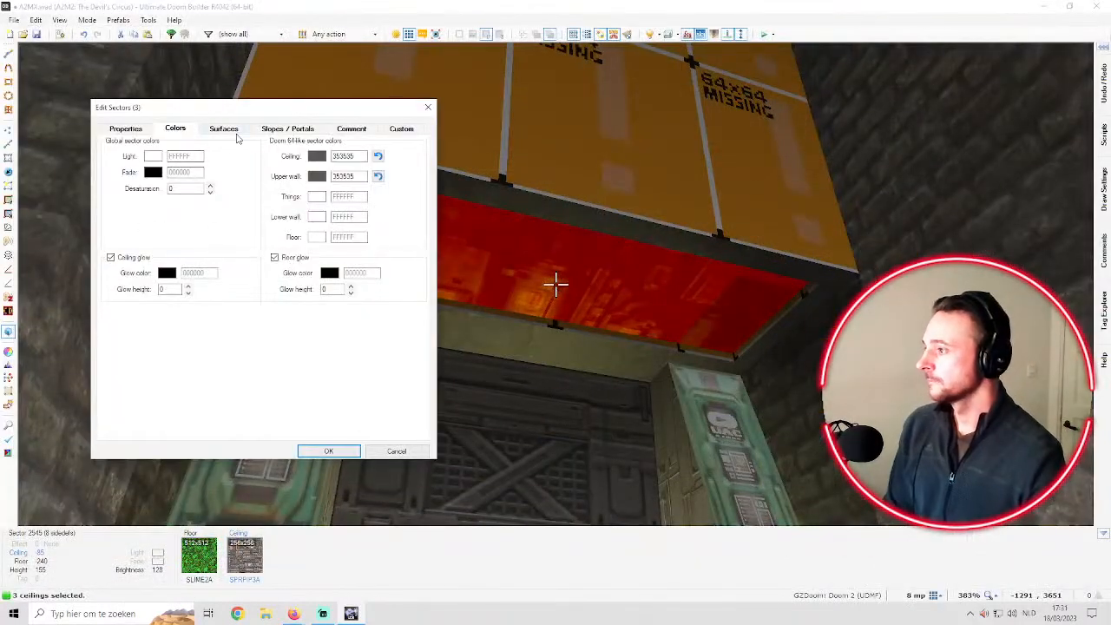
{"action": "left_click", "coordinate": [127, 130]}
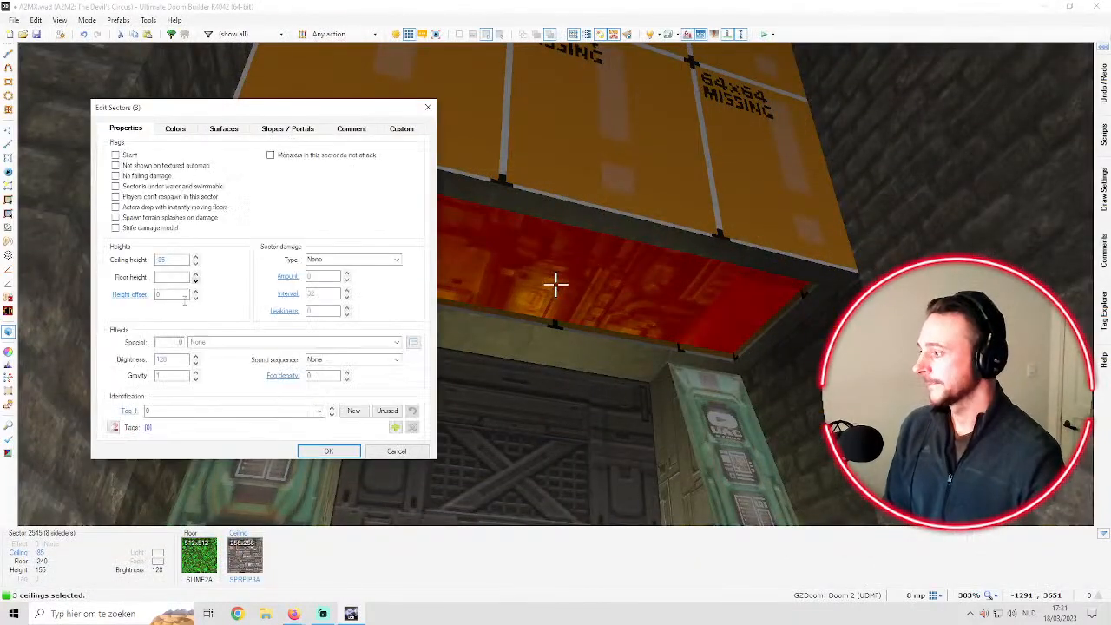
{"action": "left_click", "coordinate": [221, 129]}
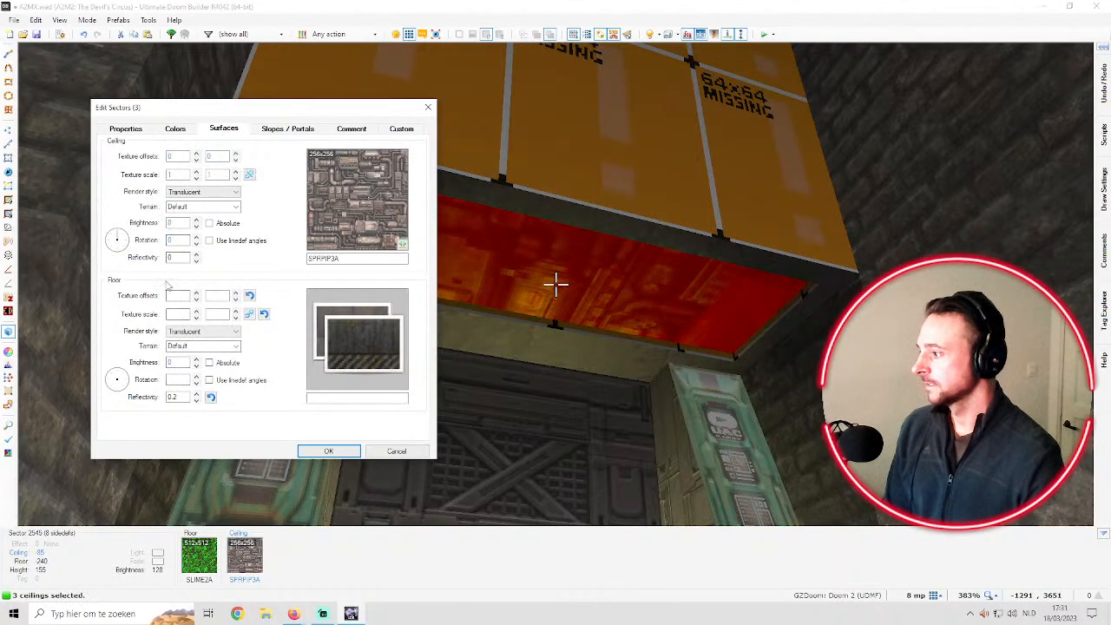
{"action": "double_click", "coordinate": [177, 176]}
{"action": "type", "text": "3"}
{"action": "double_click", "coordinate": [217, 175]}
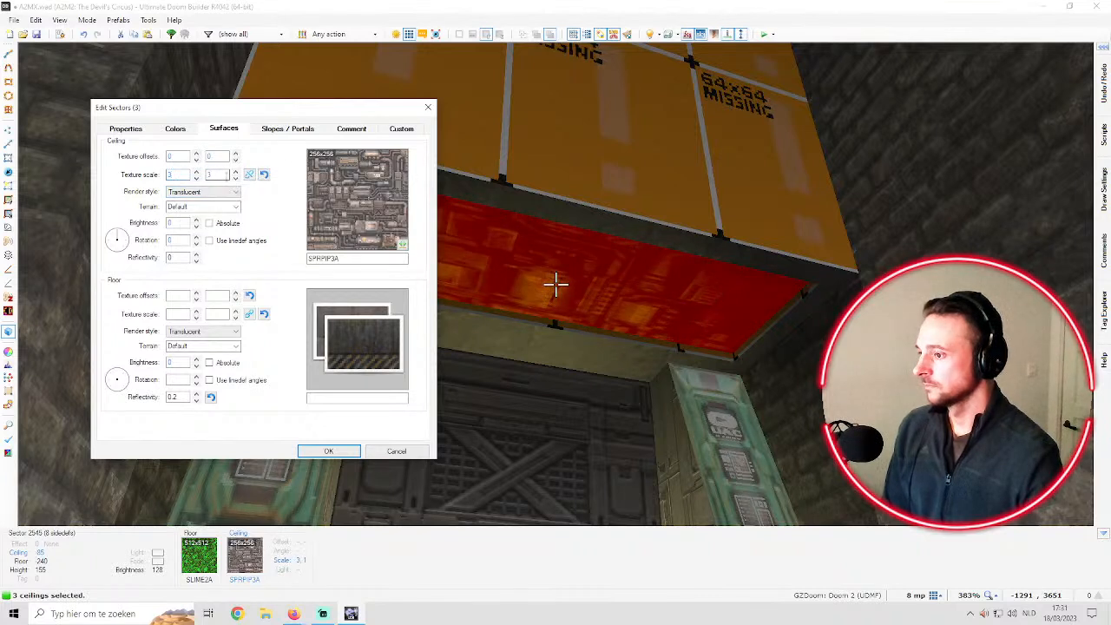
{"action": "type", "text": "3"}
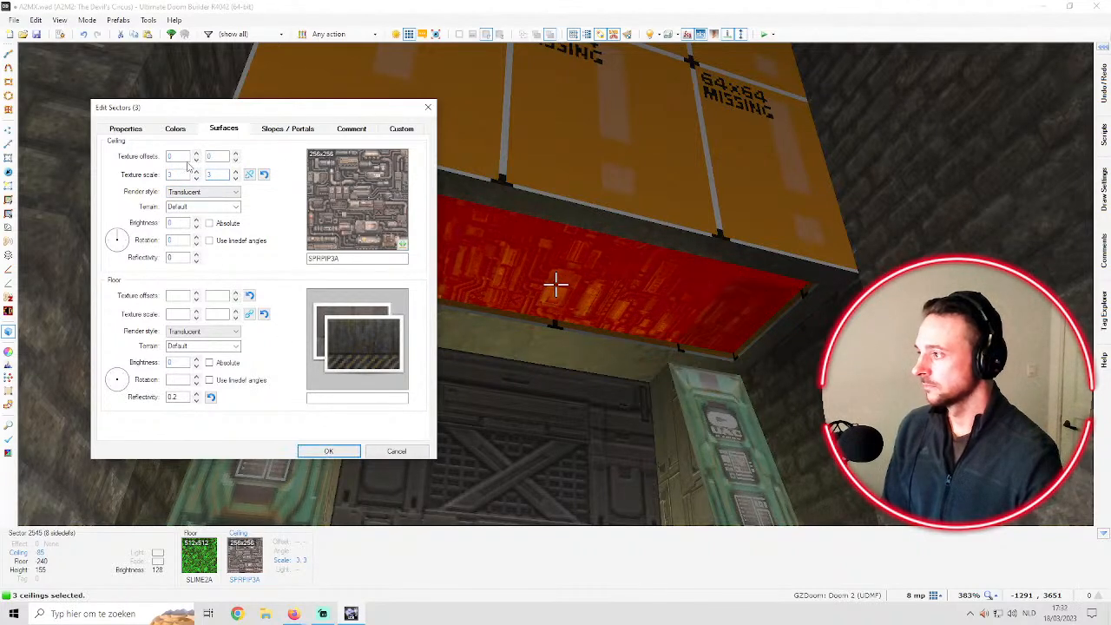
{"action": "left_click", "coordinate": [124, 238]}
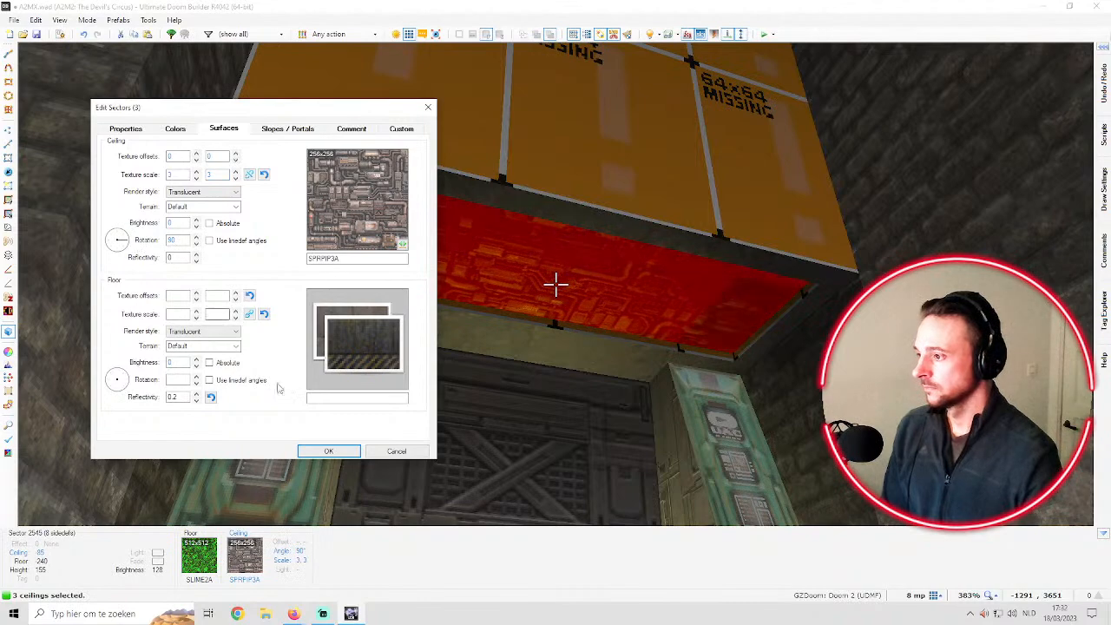
{"action": "left_click_drag", "start_coordinate": [122, 236], "coordinate": [103, 238]}
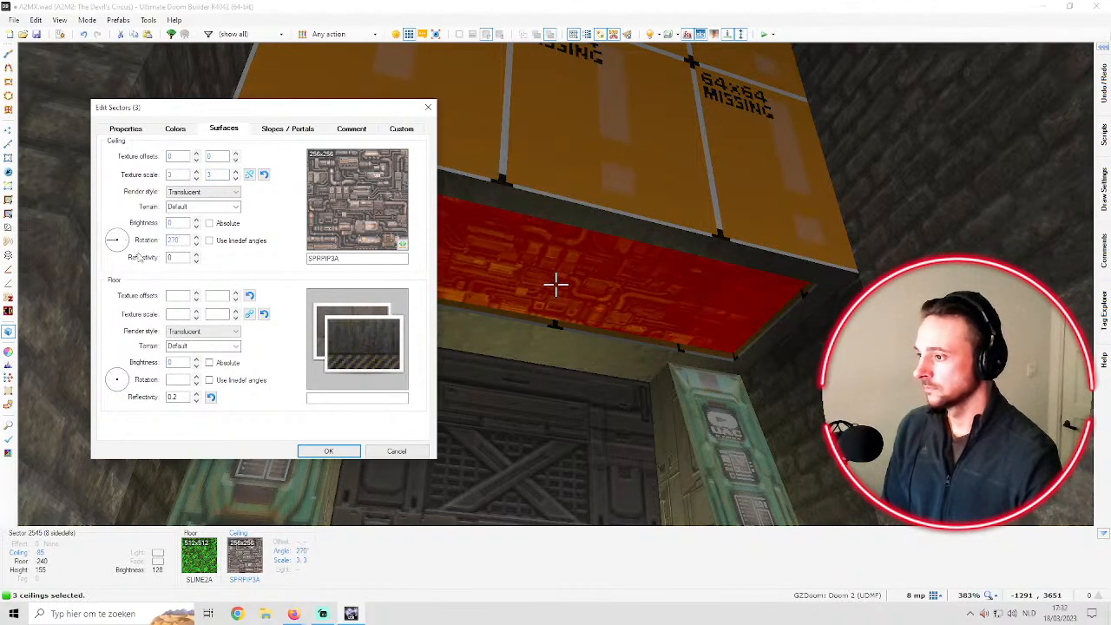
{"action": "left_click", "coordinate": [329, 450]}
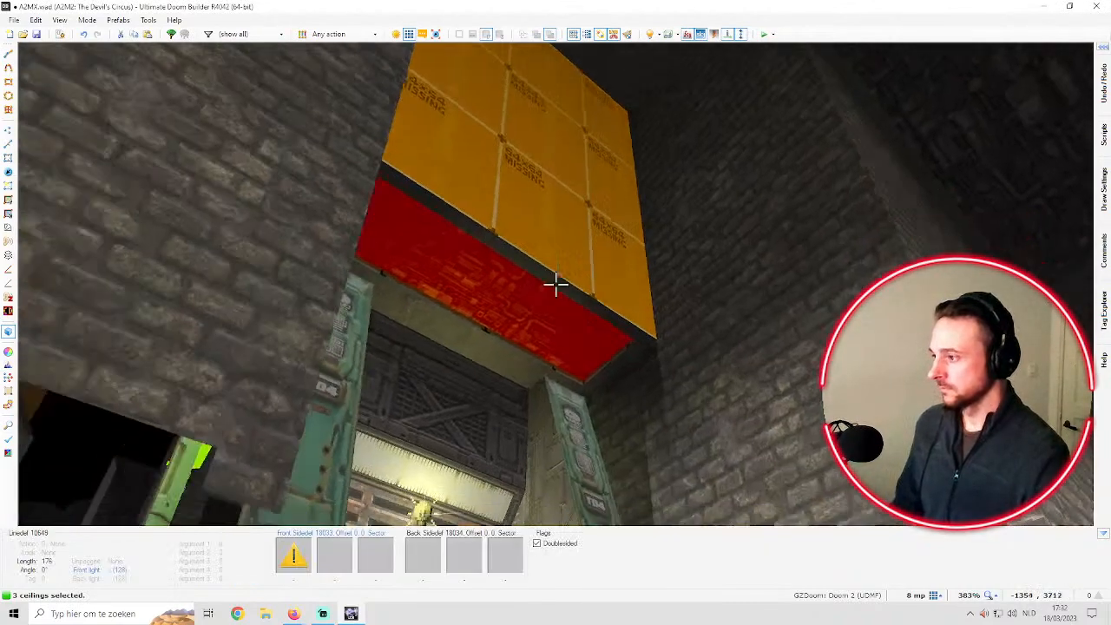
Reselect the three SPRPIP3A ceilings above the alcove and set their texture offsets to 0, 4
{"action": "key", "text": "c"}
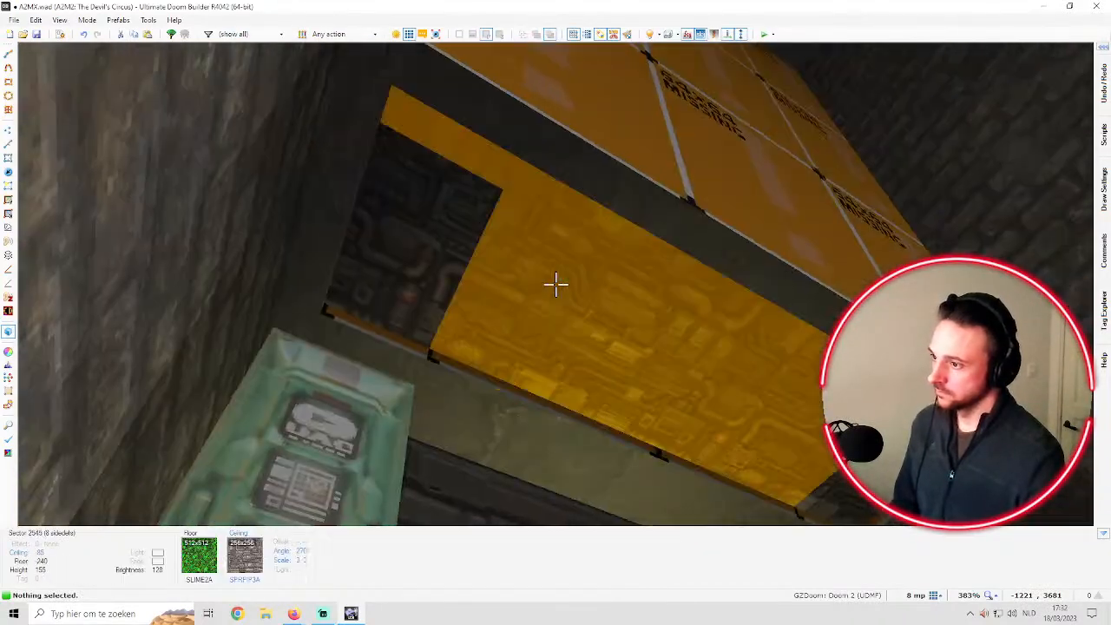
{"action": "left_click", "coordinate": [555, 284], "text": "shift"}
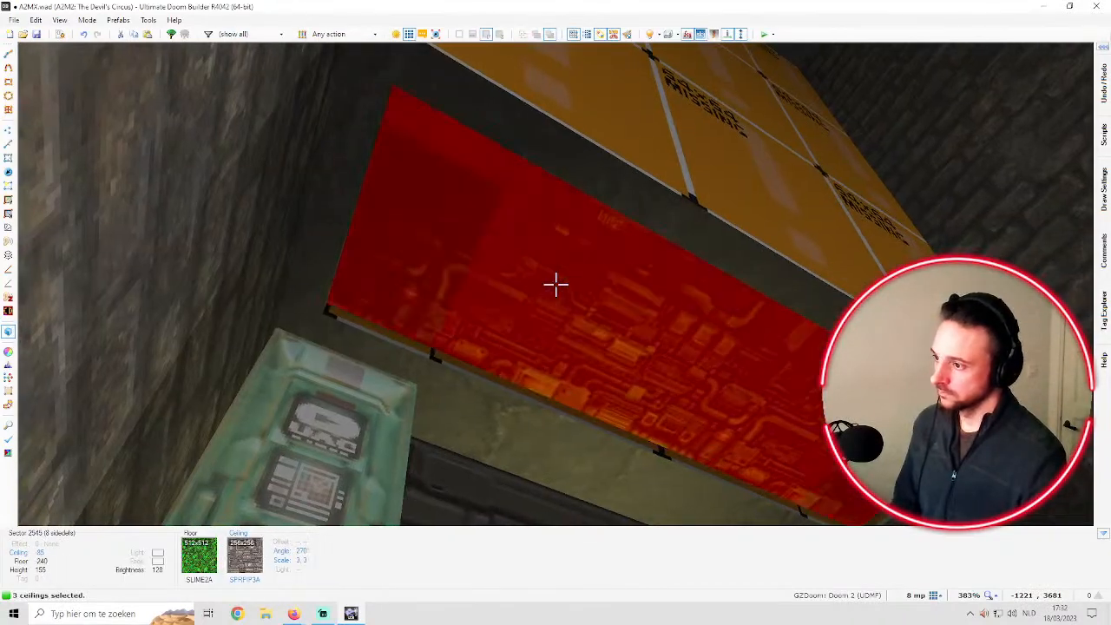
{"action": "key", "text": "r"}
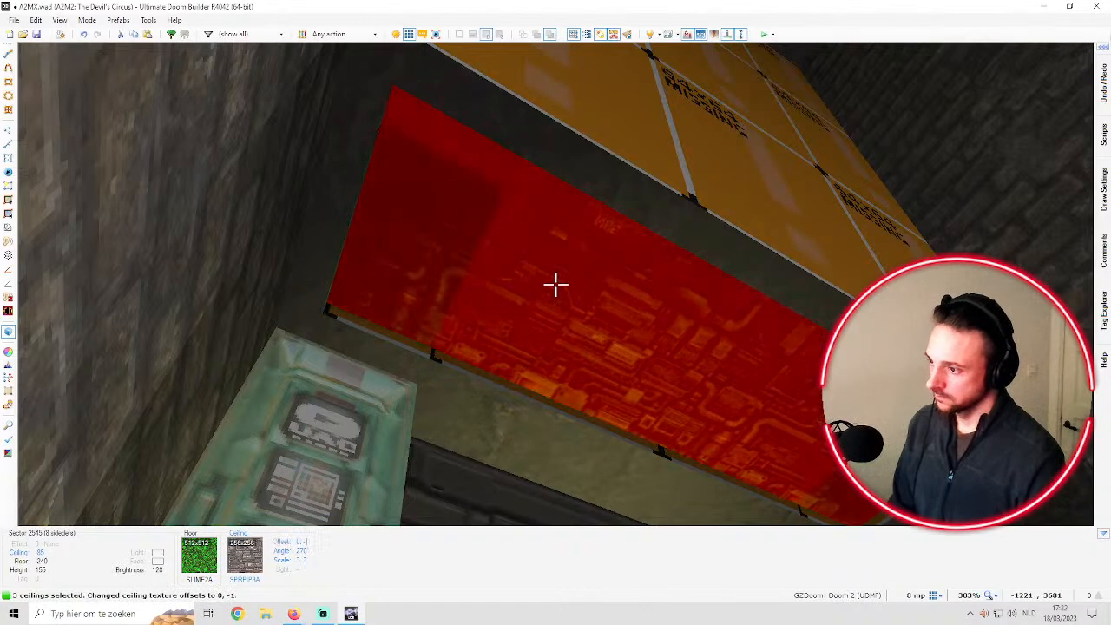
{"action": "key", "text": "Up"}
{"action": "key", "text": "Up"}
{"action": "key", "text": "Up"}
{"action": "key", "text": "Up"}
{"action": "key", "text": "Up"}
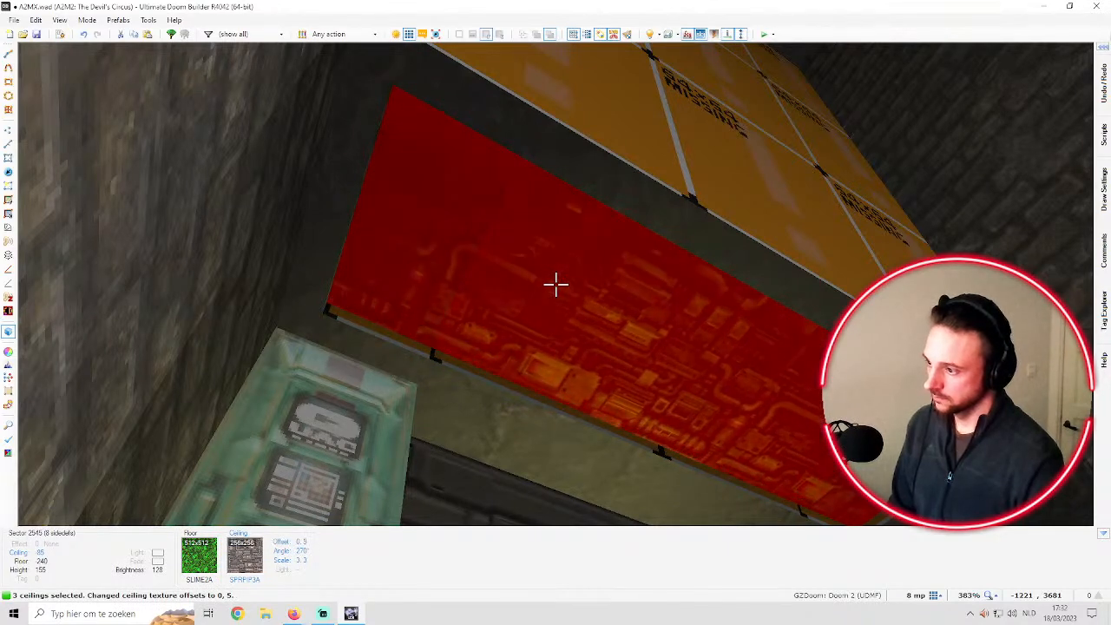
{"action": "key", "text": "Down"}
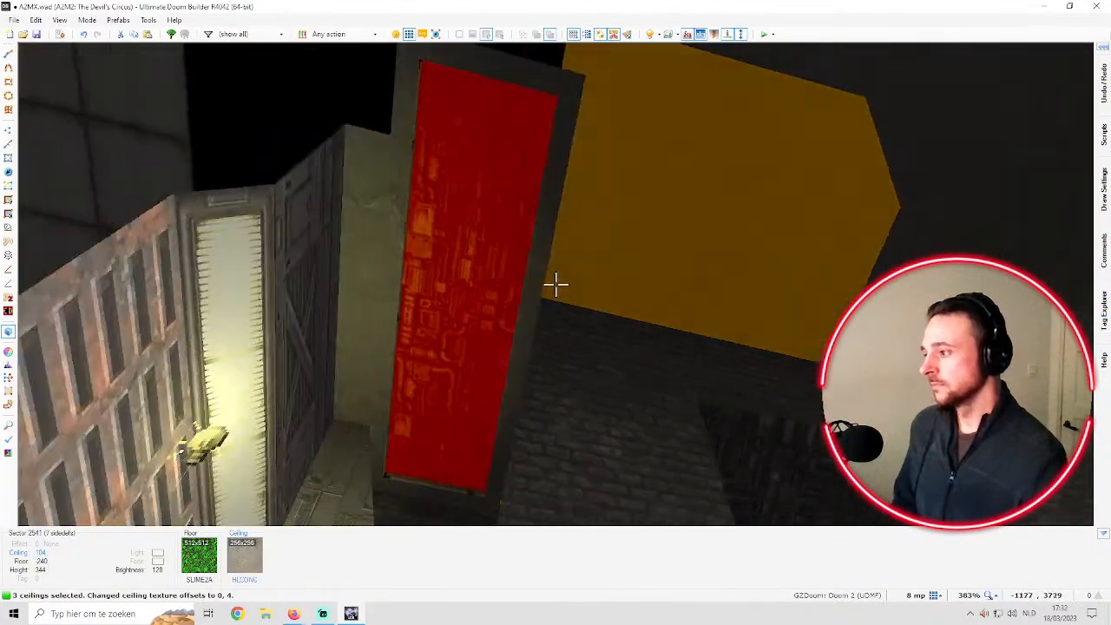
{"action": "key", "text": "c"}
Apply the BARRELR texture to the eight inner side faces around the recessed pipe ceiling
{"action": "key", "text": "w"}
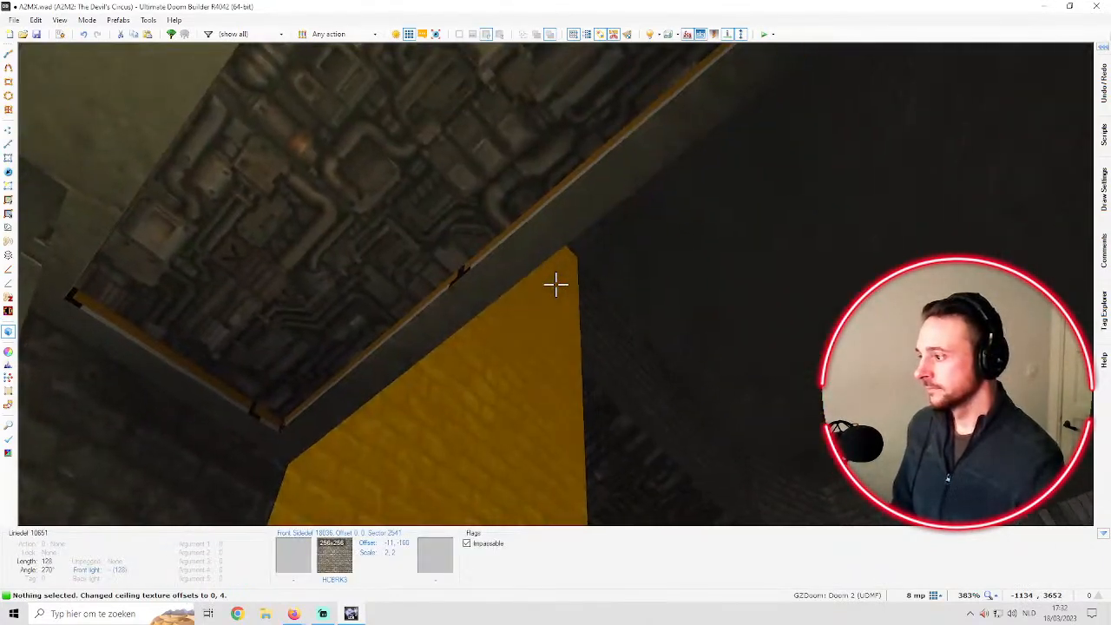
{"action": "key", "text": "w"}
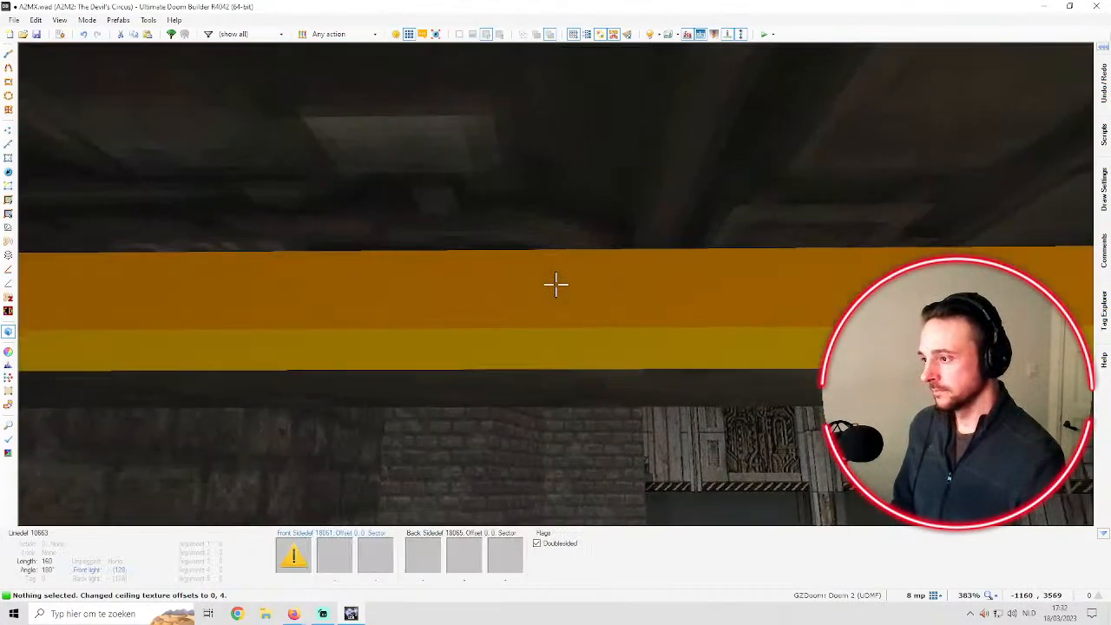
{"action": "middle_click", "coordinate": [555, 284]}
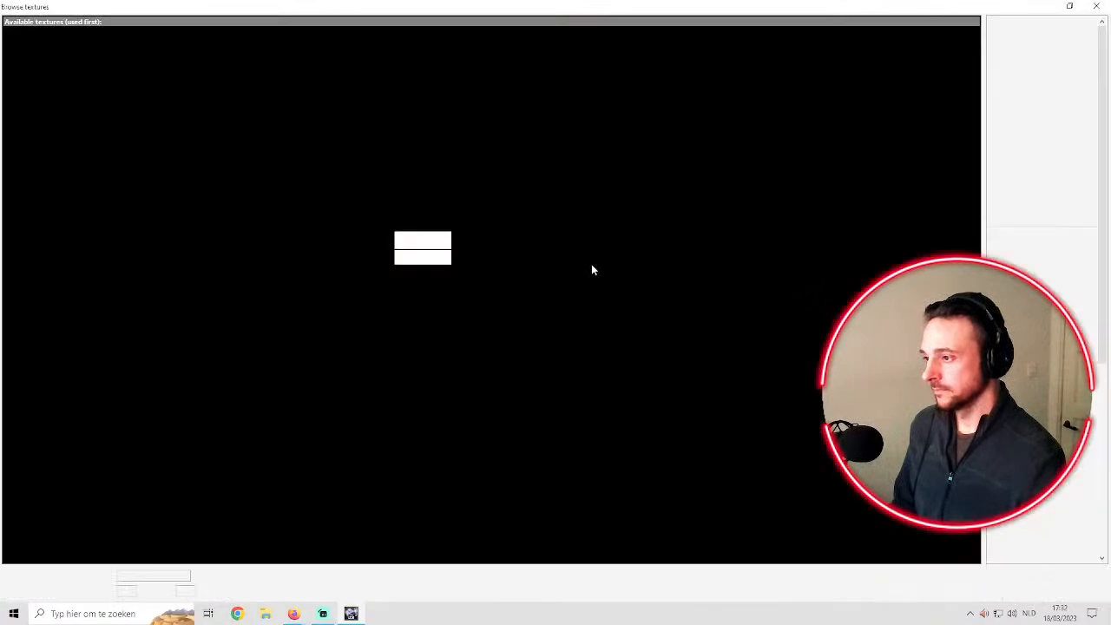
{"action": "double_click", "coordinate": [497, 65]}
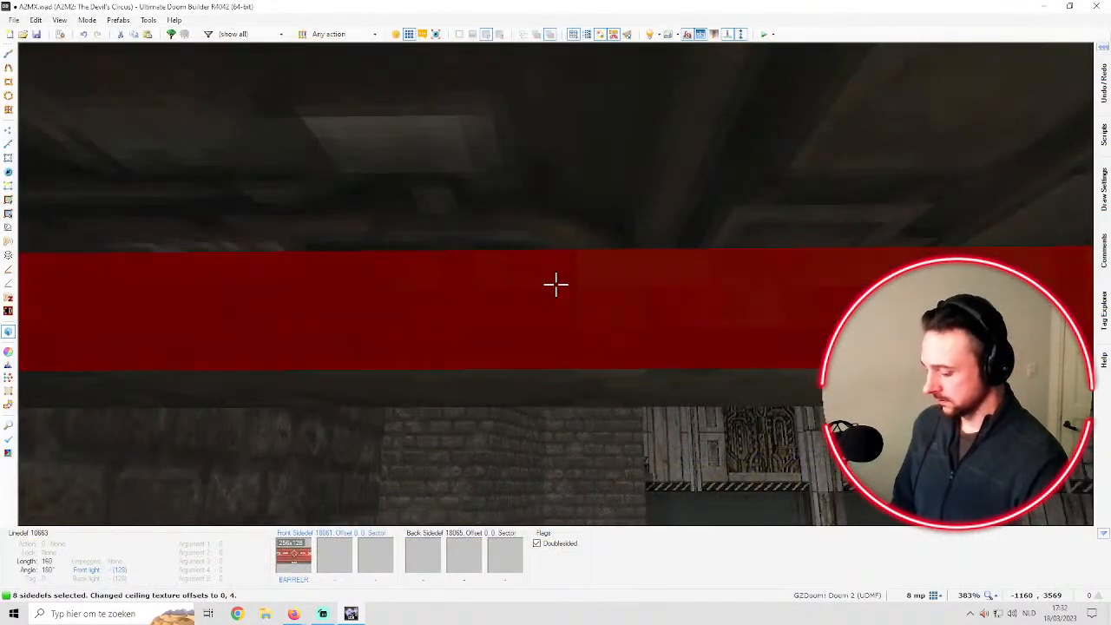
Set the texture offsets of the eight BARRELR trim faces to 0, 6 and auto-align the trim in X and Y
{"action": "key", "text": "b"}
{"action": "key", "text": "Up"}
{"action": "key", "text": "Up"}
{"action": "key", "text": "Up"}
{"action": "key", "text": "Up"}
{"action": "key", "text": "Up"}
{"action": "key", "text": "Up"}
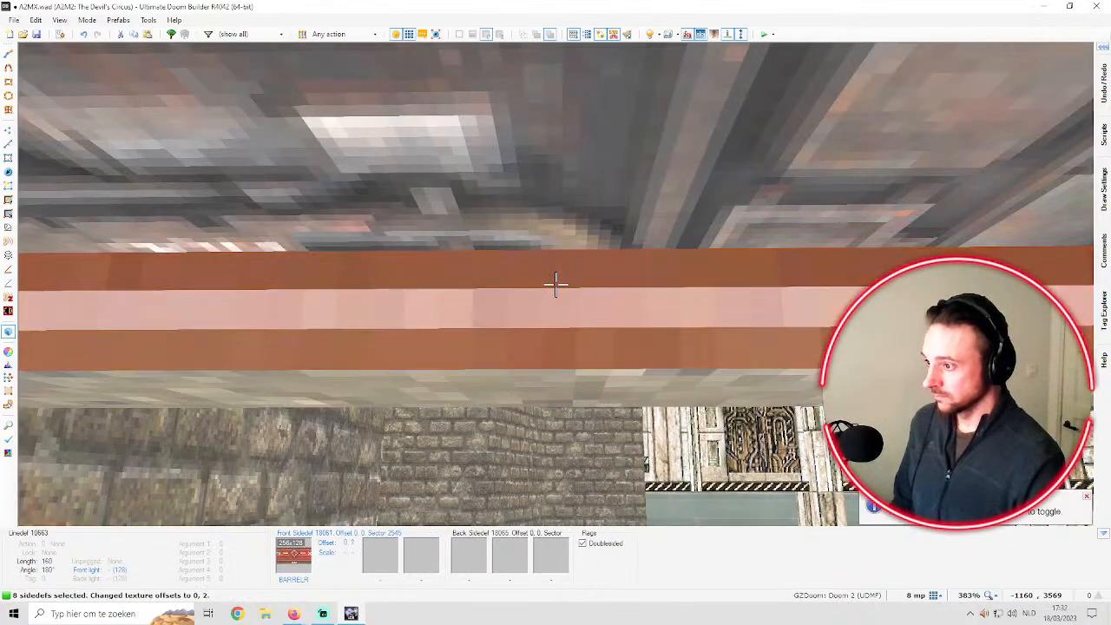
{"action": "key", "text": "c"}
{"action": "key", "text": "d"}
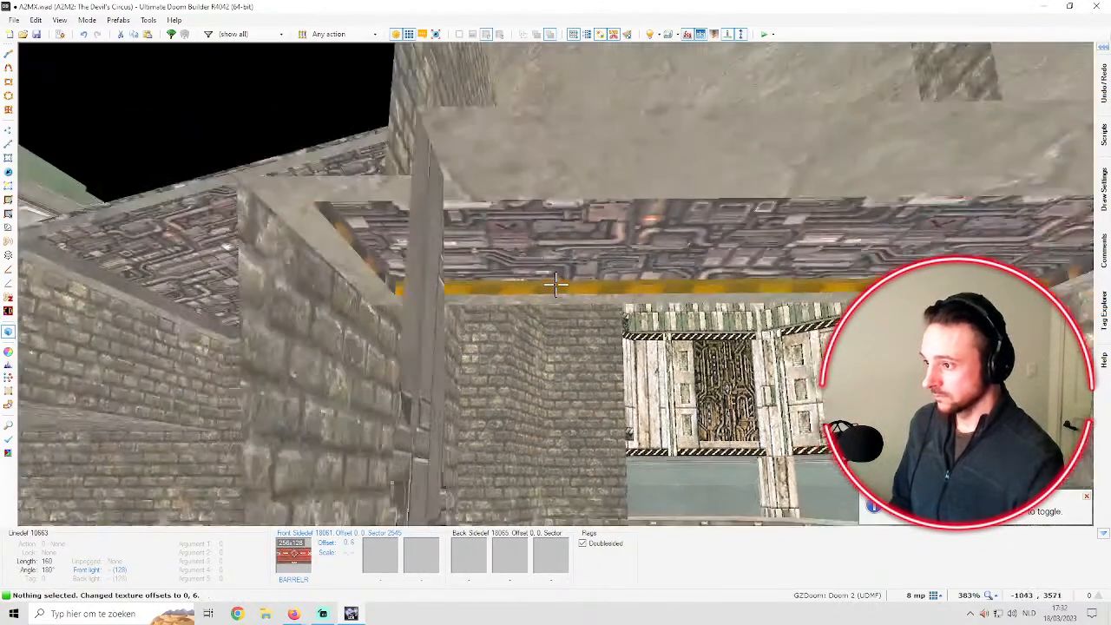
{"action": "key", "text": "e"}
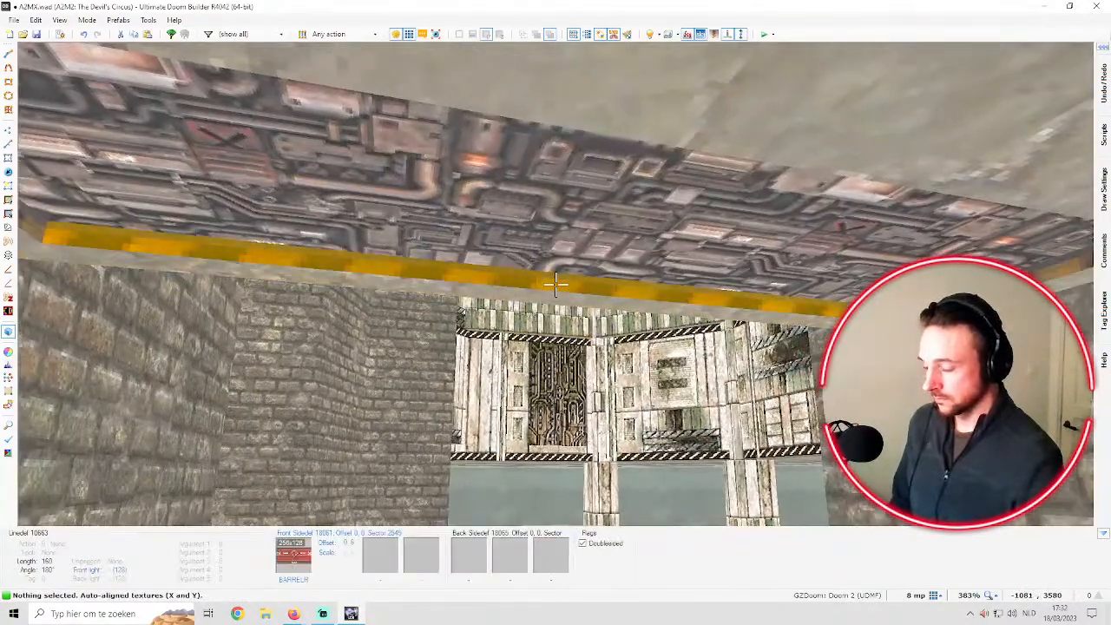
{"action": "key", "text": "b"}
{"action": "key", "text": "e"}
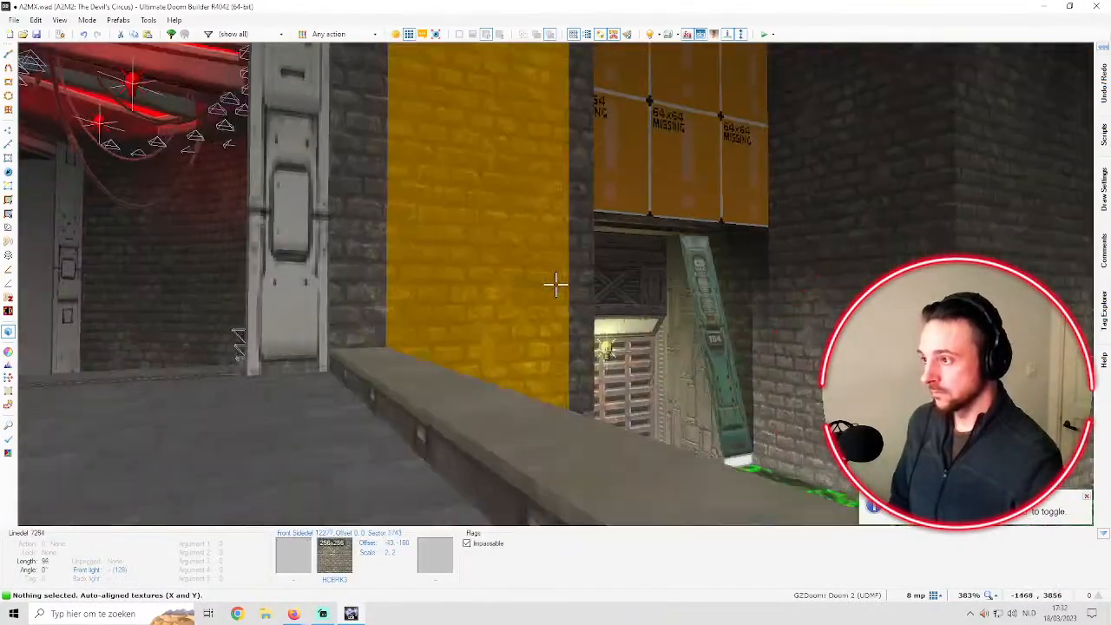
Apply the CEMENT9 texture to the wall with the missing texture above the gate alcove
{"action": "key", "text": "e"}
{"action": "key", "text": "d"}
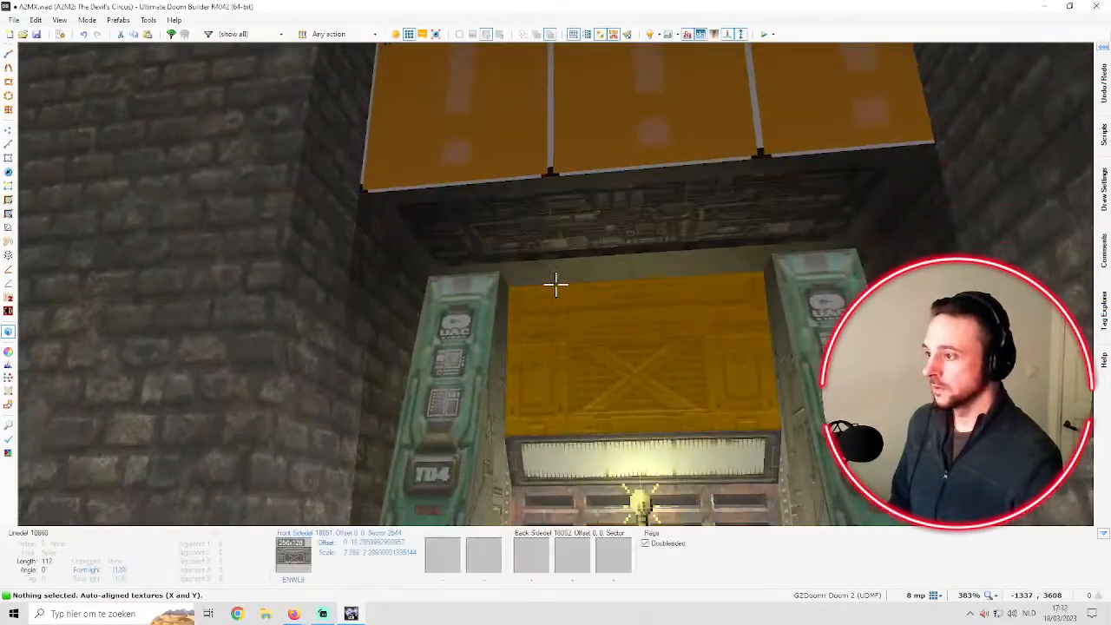
{"action": "key", "text": "d"}
{"action": "key", "text": "e"}
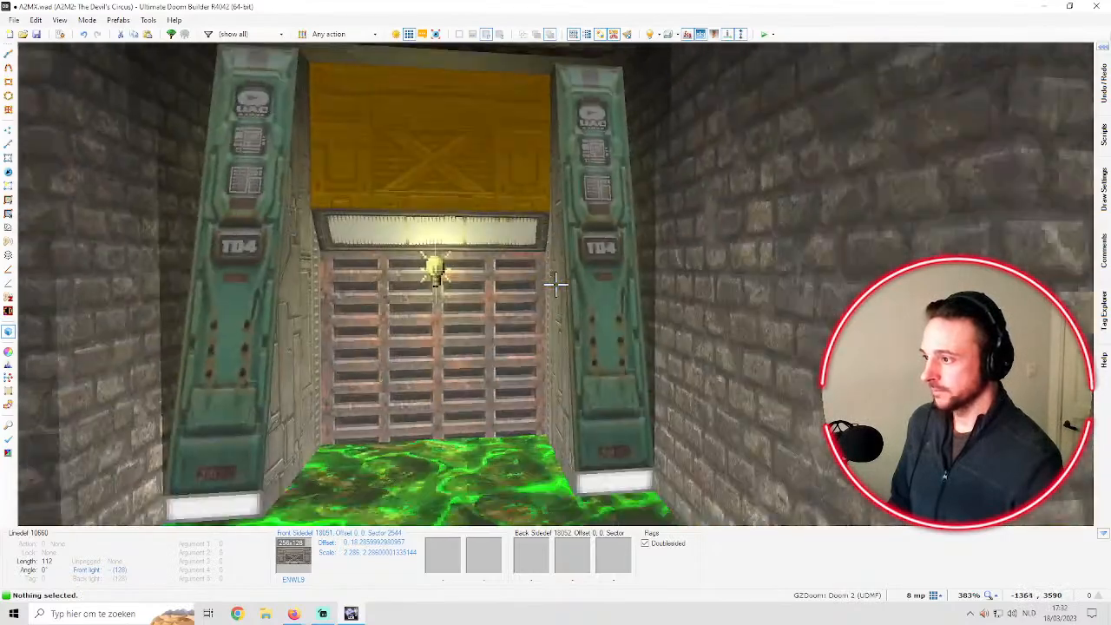
{"action": "key", "text": "d"}
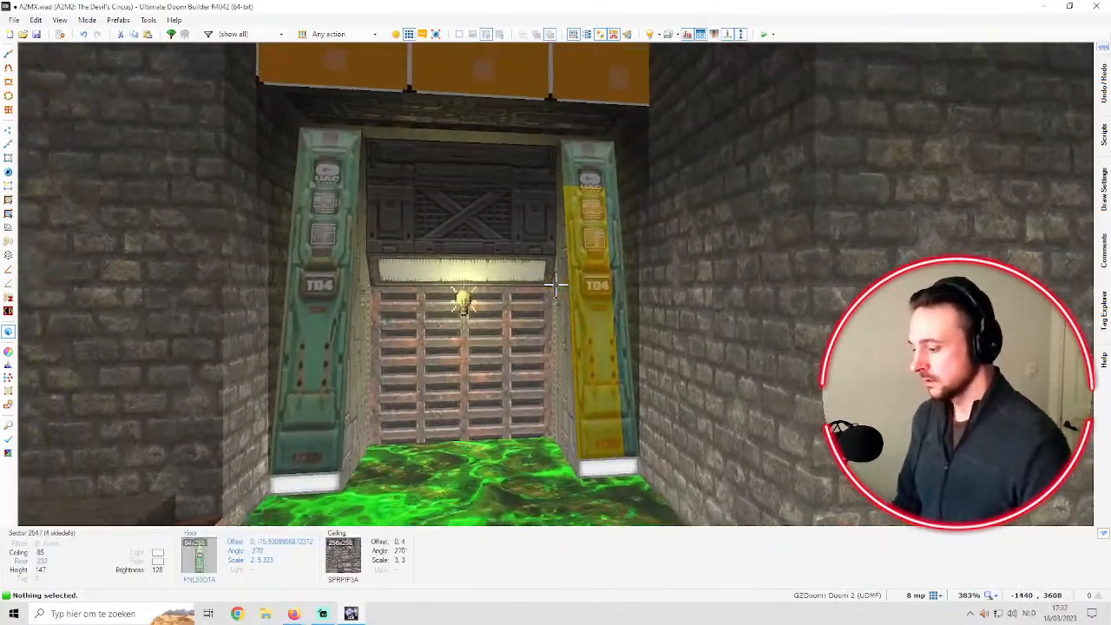
{"action": "key", "text": "d"}
{"action": "key", "text": "e"}
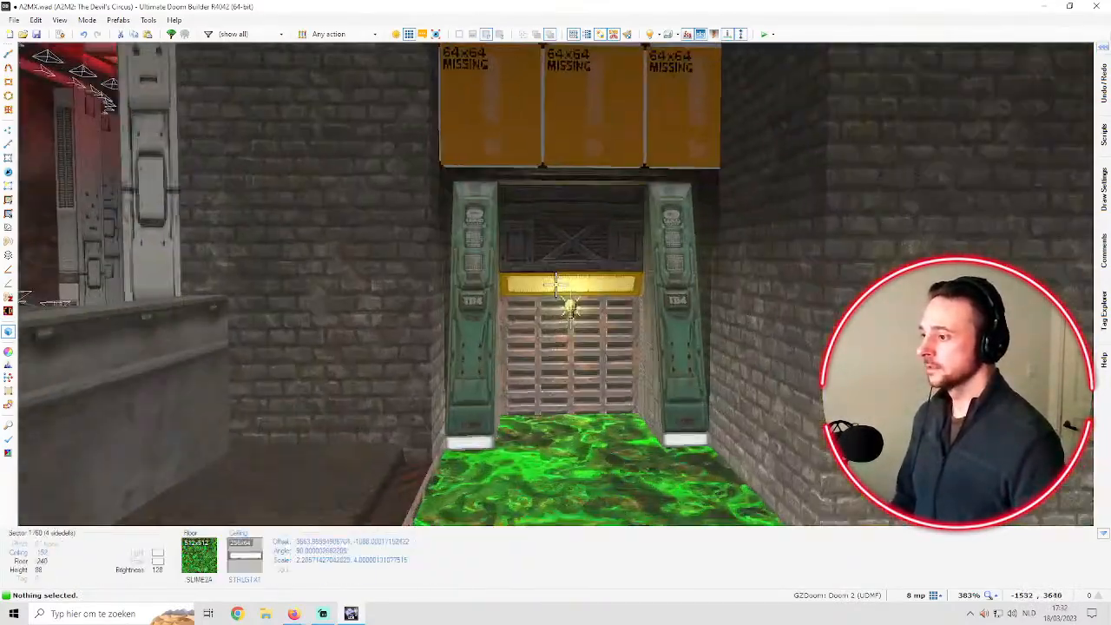
{"action": "key", "text": "e"}
{"action": "key", "text": "d"}
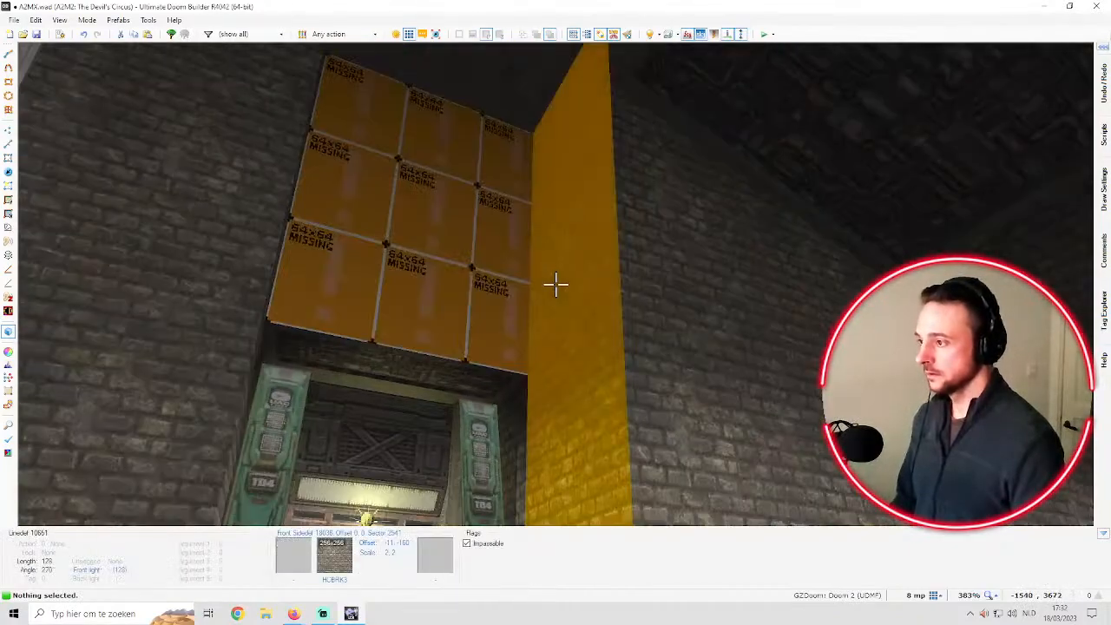
{"action": "right_click", "coordinate": [555, 283]}
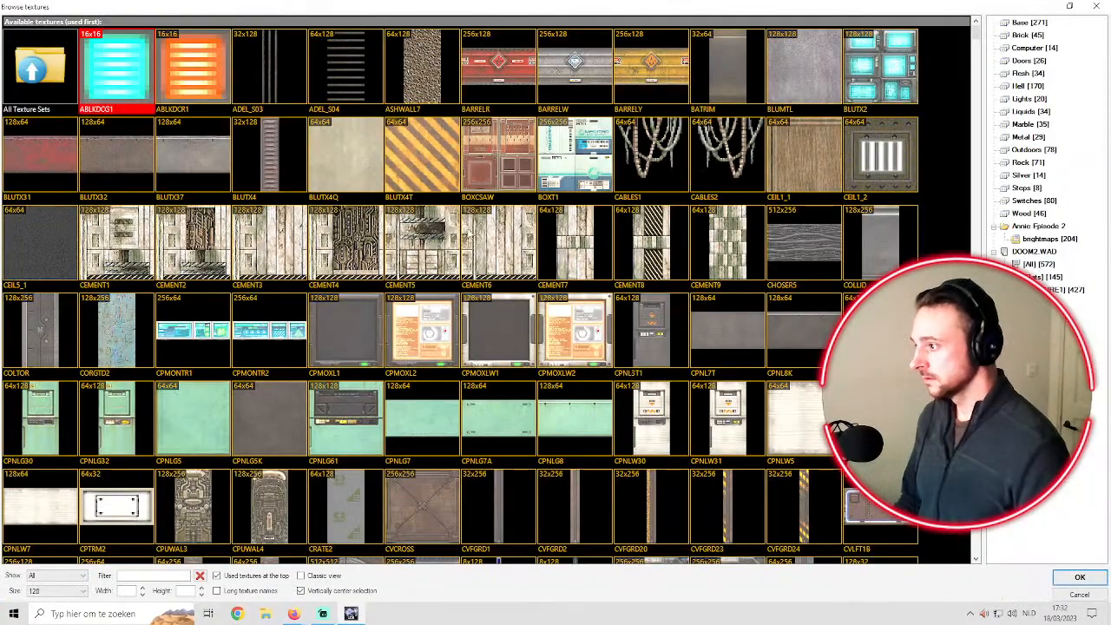
{"action": "double_click", "coordinate": [717, 242]}
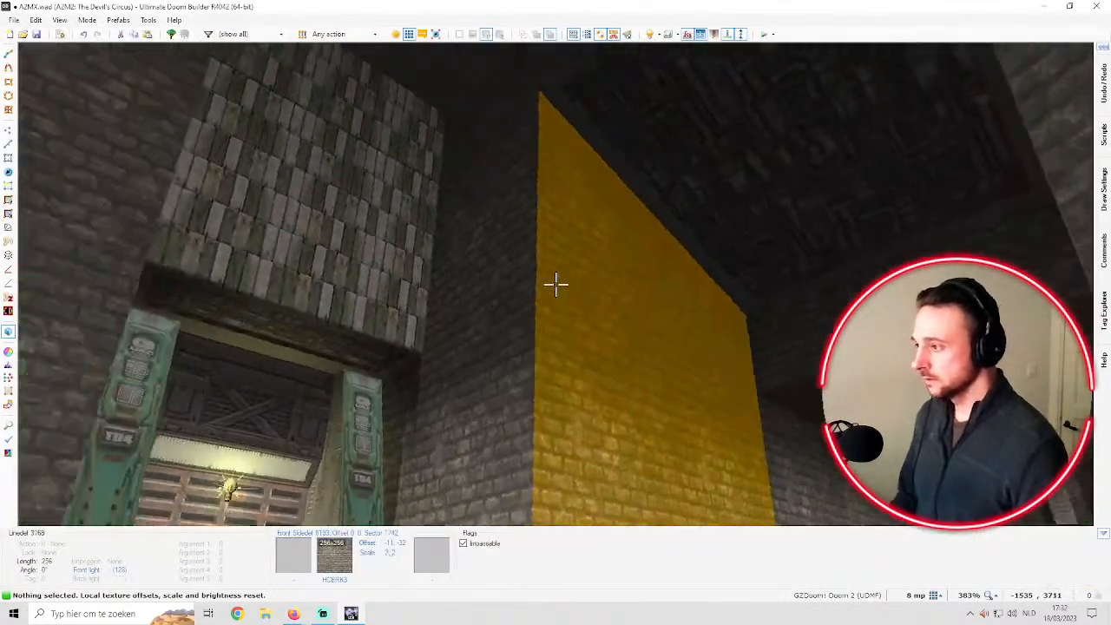
Paste the HLCONC flat onto the five ceilings bordering the pipe recess and reset their offsets, scale, rotation and brightness
{"action": "key", "text": "d"}
{"action": "key", "text": "e"}
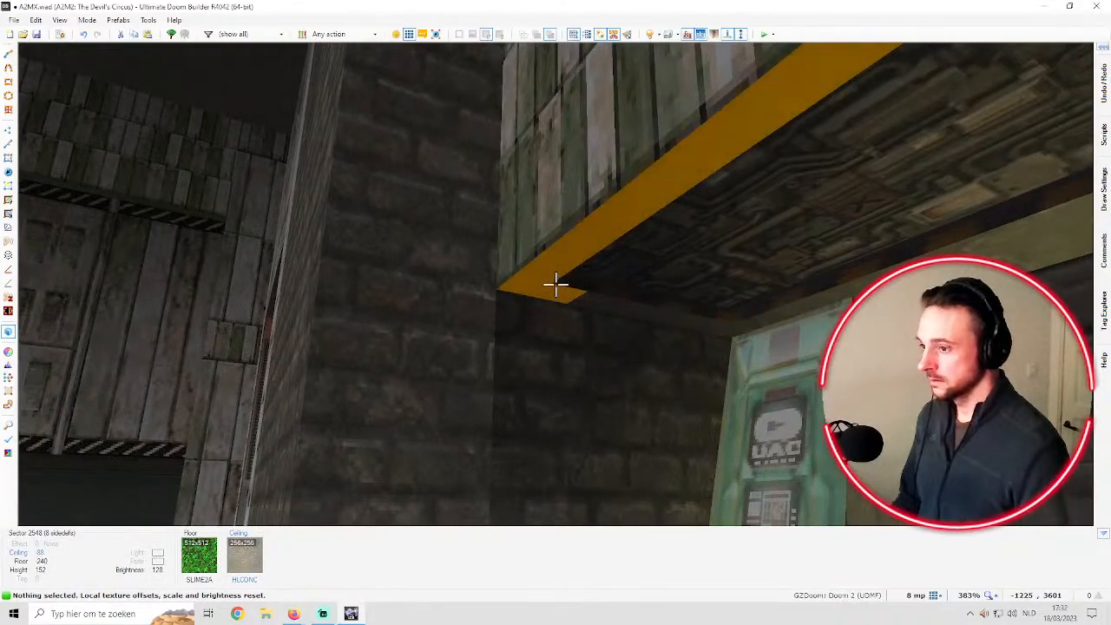
{"action": "left_click", "coordinate": [555, 283], "text": "shift"}
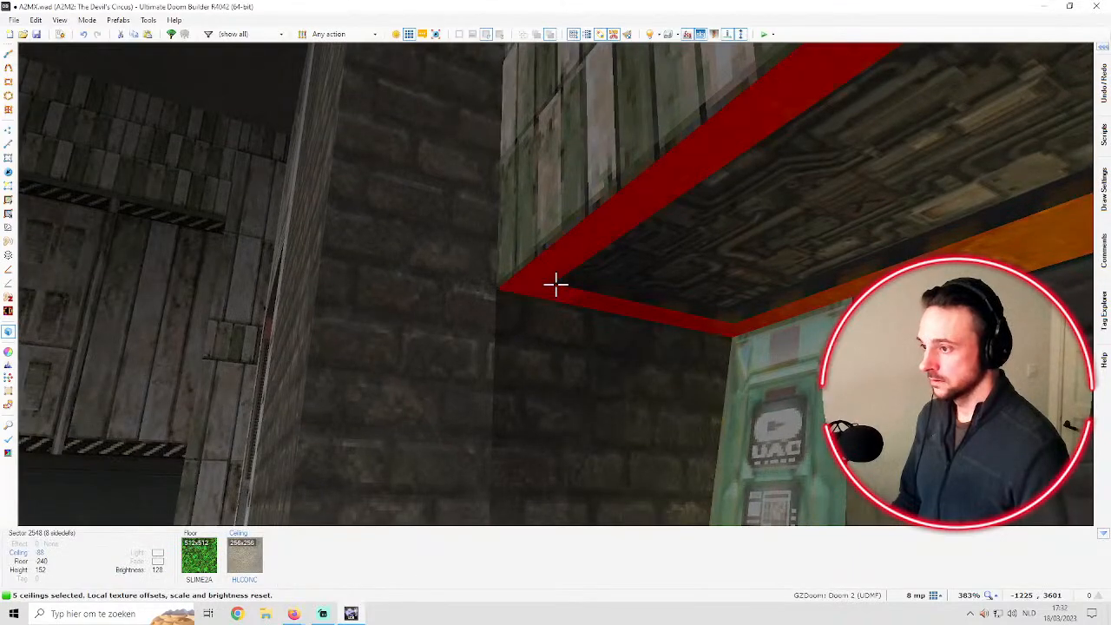
{"action": "key", "text": "e"}
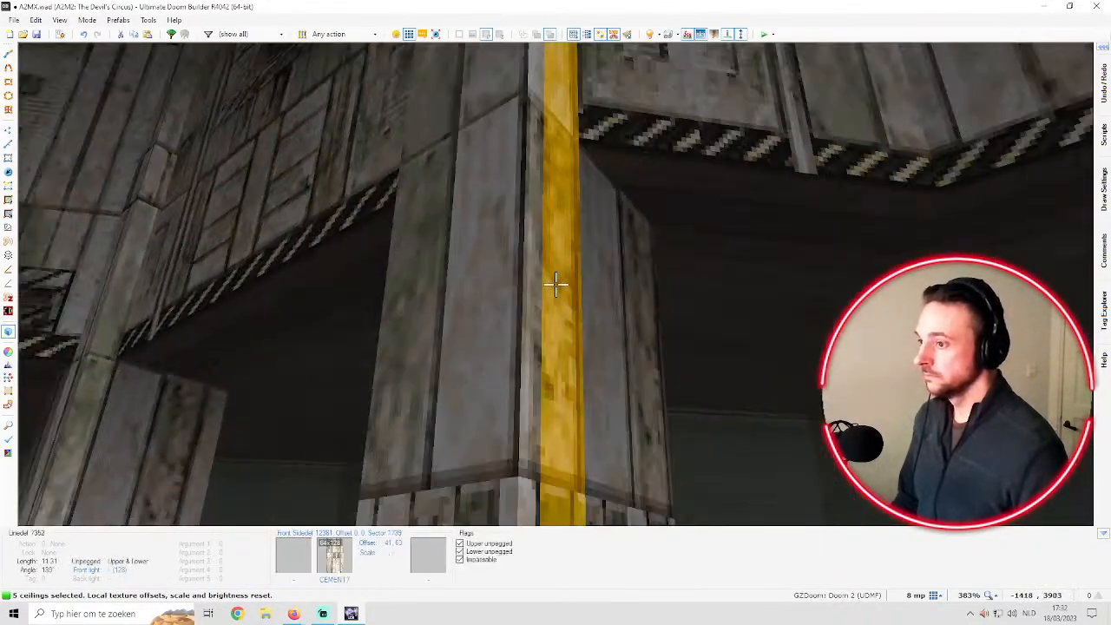
{"action": "key", "text": "e"}
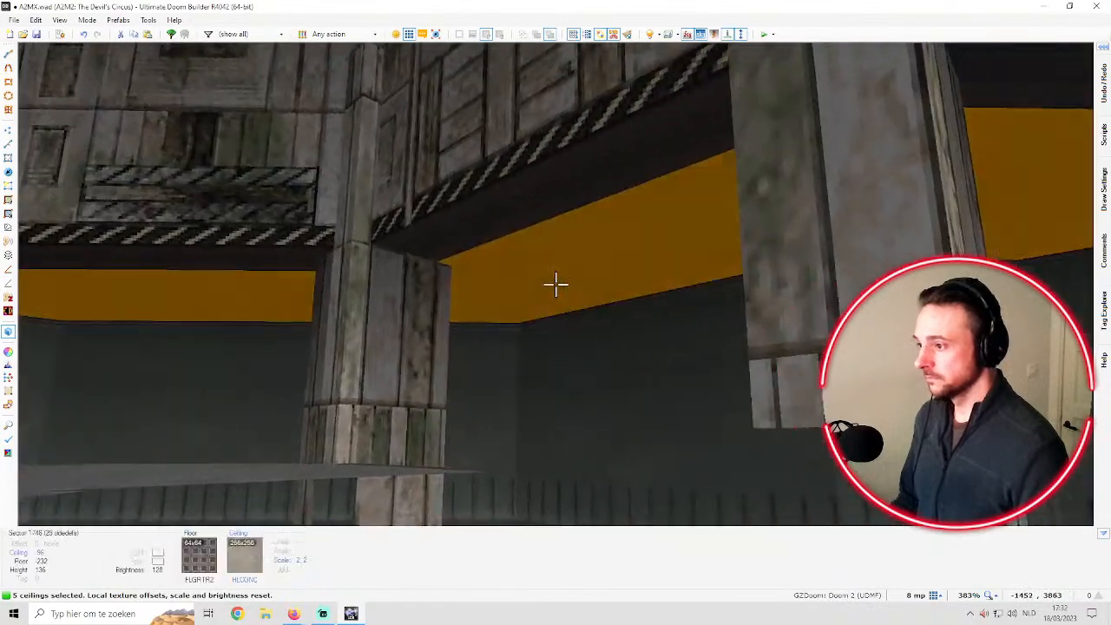
{"action": "key", "text": "ctrl+v"}
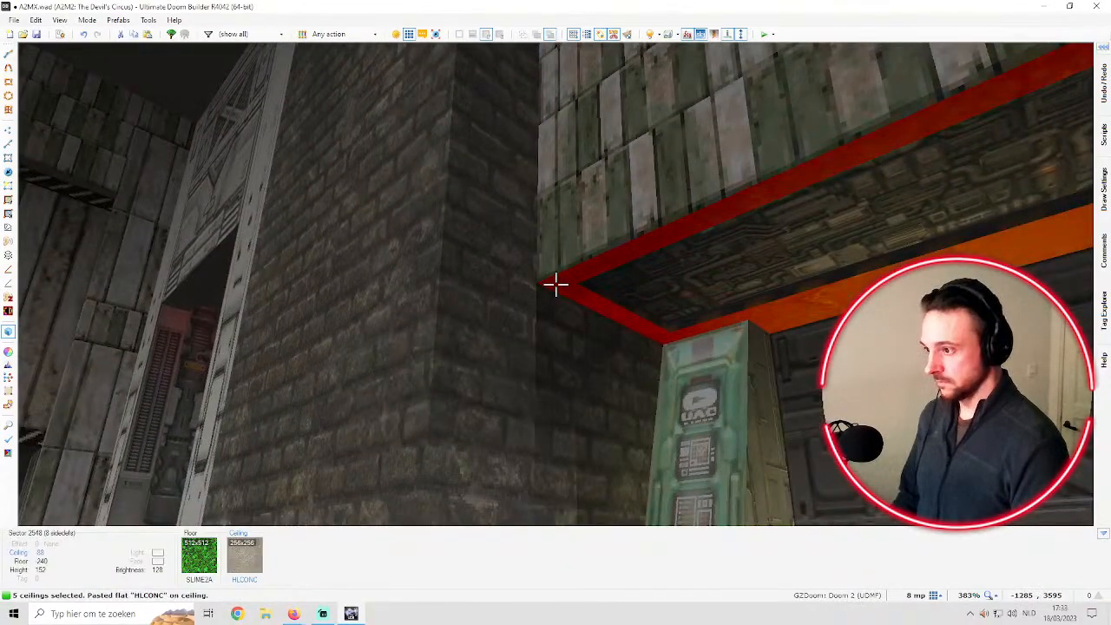
{"action": "key", "text": "d"}
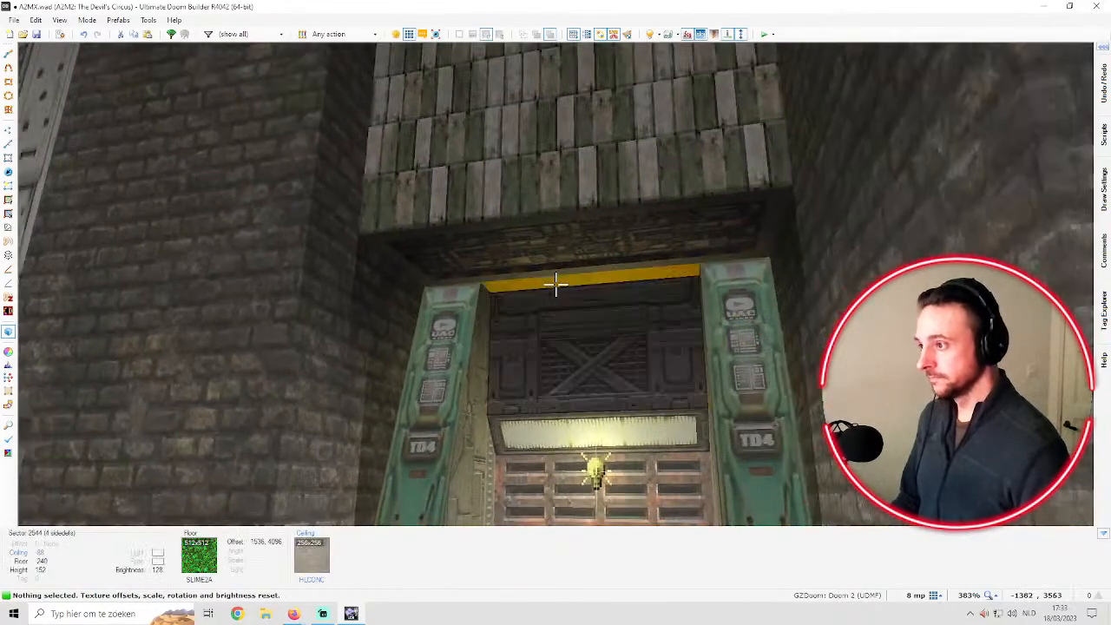
Examine the gate alcove, its recessed ceiling and the plank wall above it from several distances and angles
{"action": "key", "text": "e"}
{"action": "key", "text": "d"}
{"action": "key", "text": "e"}
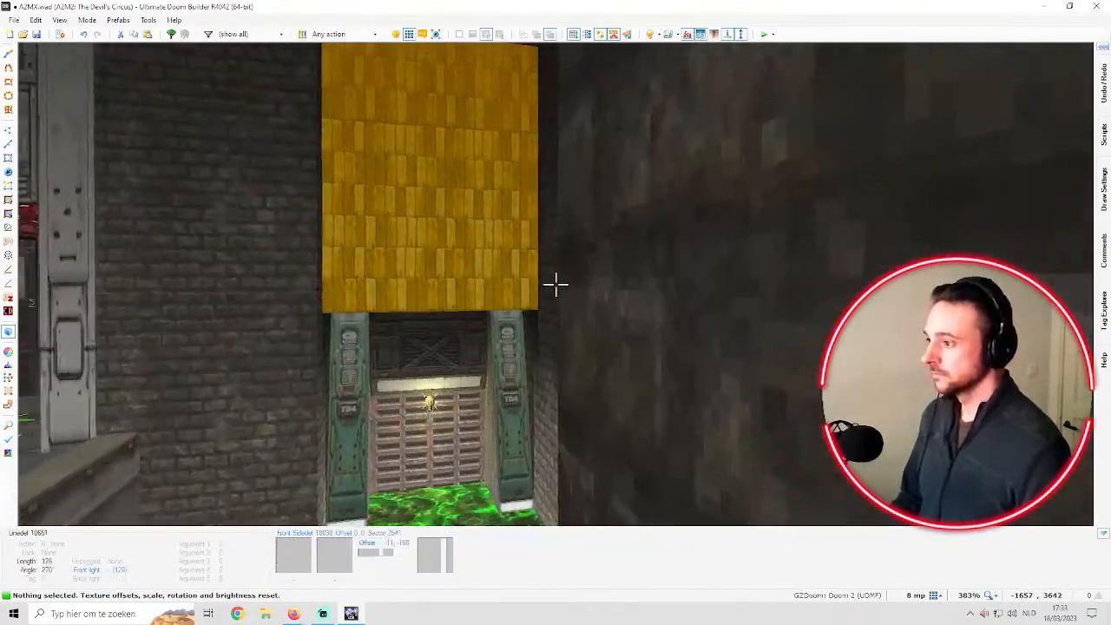
{"action": "key", "text": "d"}
{"action": "key", "text": "e"}
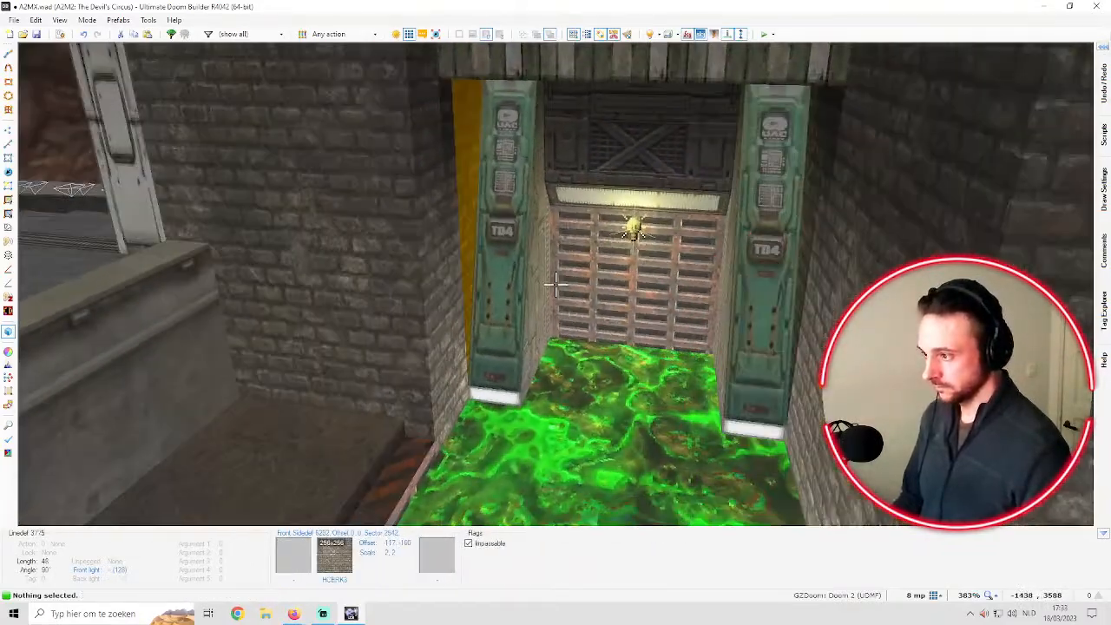
{"action": "key", "text": "e"}
{"action": "key", "text": "d"}
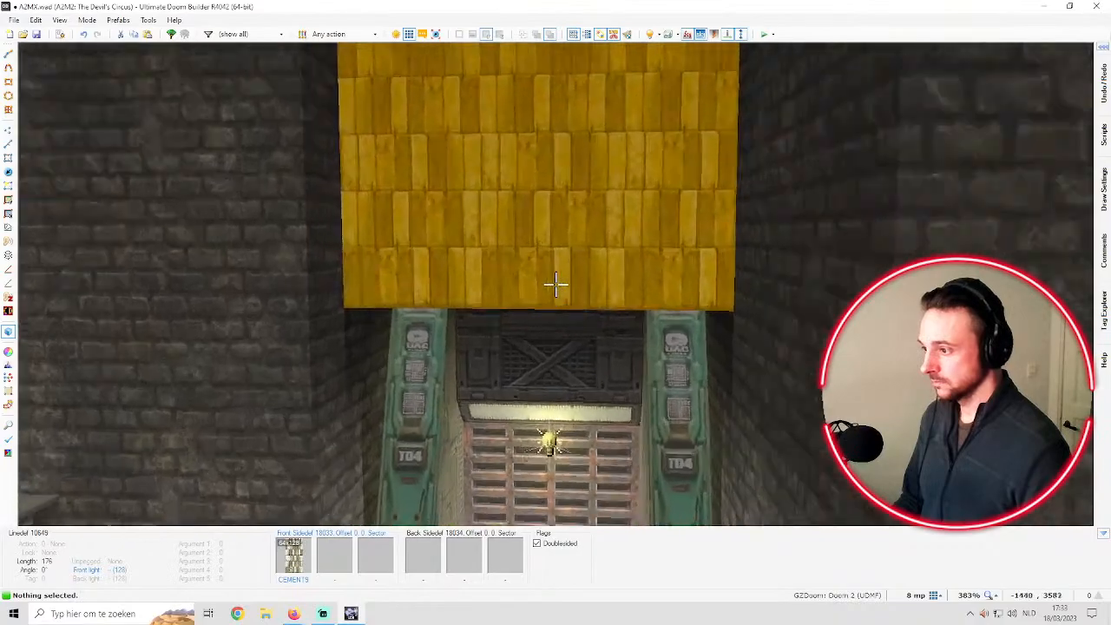
{"action": "key", "text": "d"}
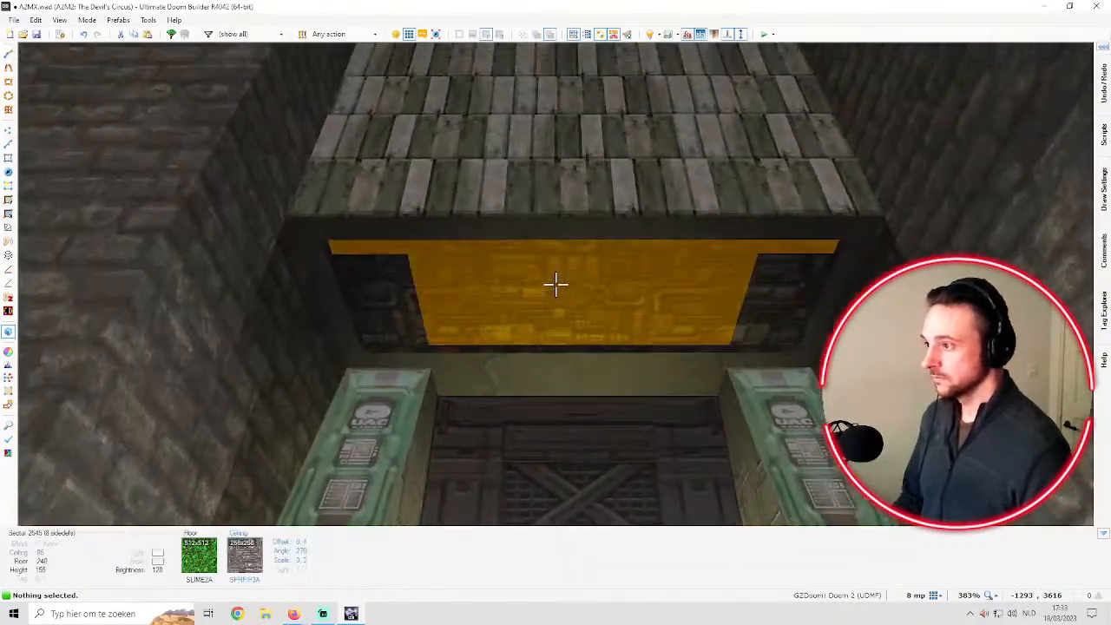
{"action": "key", "text": "e"}
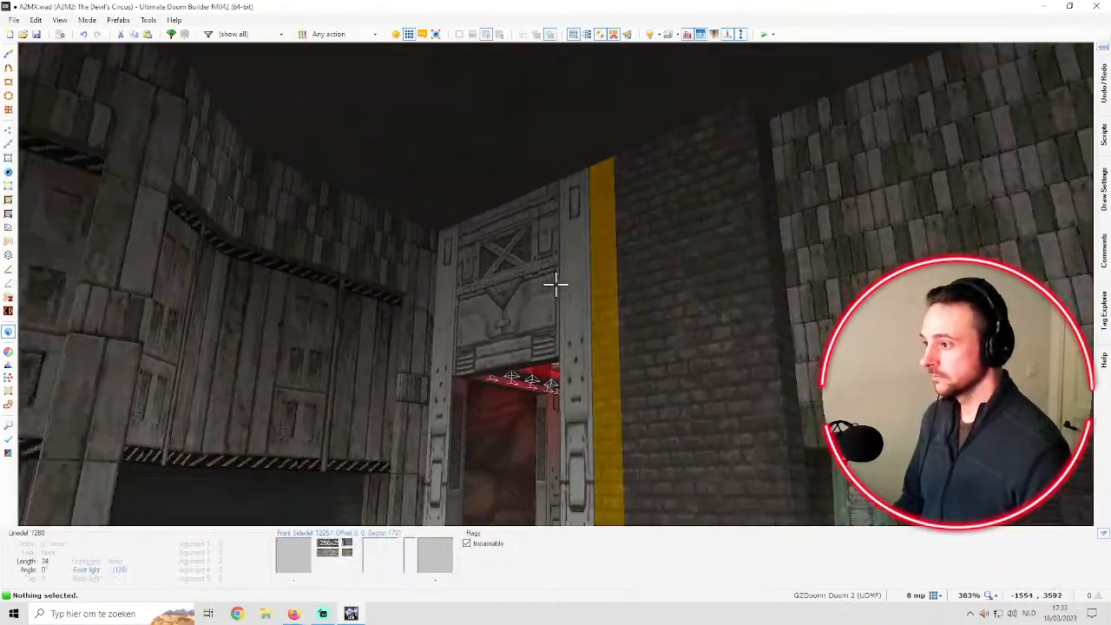
{"action": "key", "text": "f"}
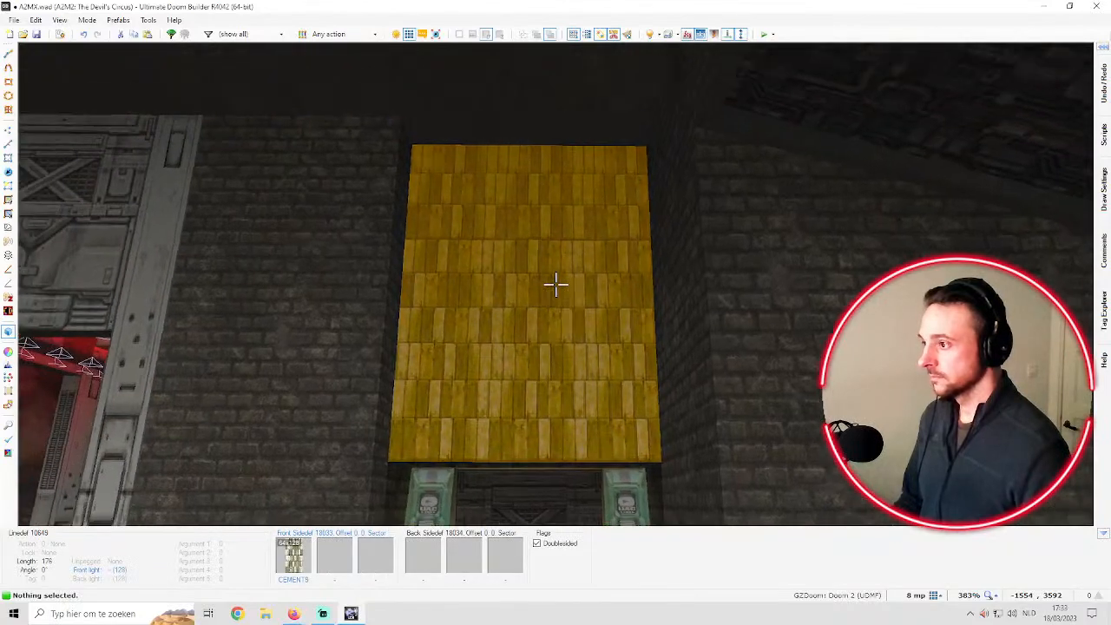
{"action": "key", "text": "e"}
Draw a line across the slime channel about 8 units in front of the plank wall and set the adjoining ceiling height to 64
{"action": "key", "text": "q"}
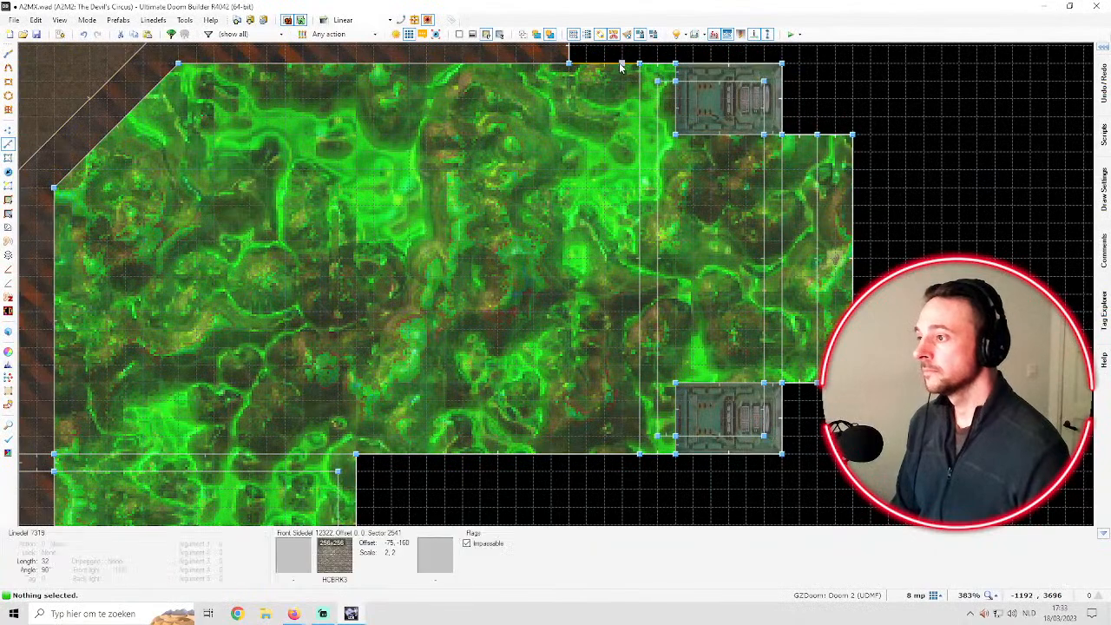
{"action": "key", "text": "ctrl+d"}
{"action": "left_click", "coordinate": [621, 63]}
{"action": "right_click", "coordinate": [587, 308]}
{"action": "key", "text": "q"}
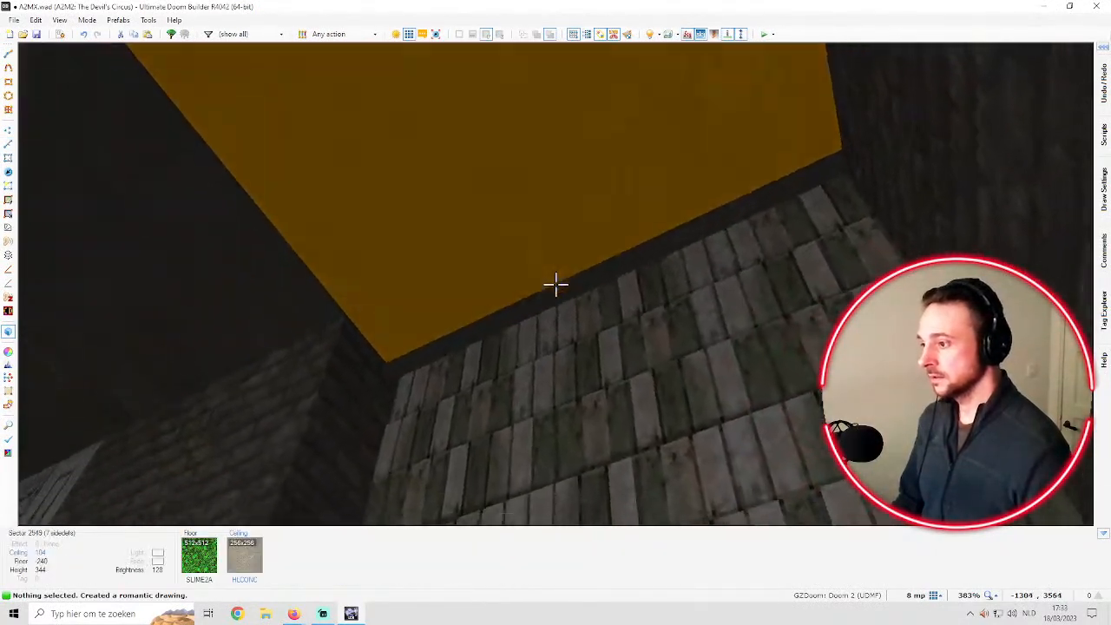
{"action": "left_click", "coordinate": [555, 284]}
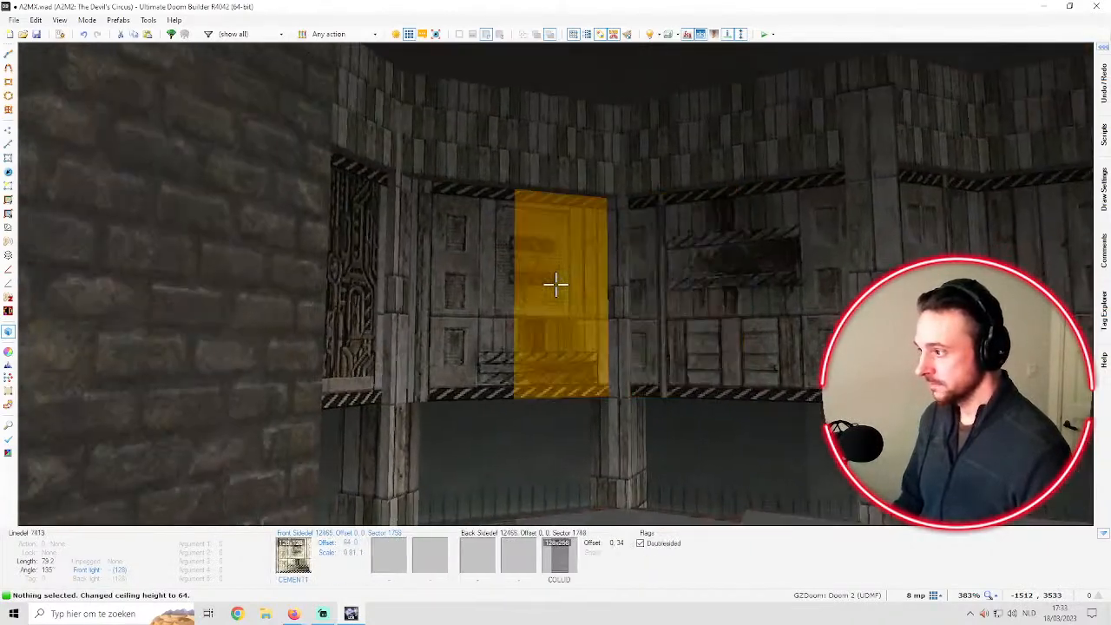
Copy the CEMENT4 texture onto the wall panel above the gate alcove and fit it once in width and height
{"action": "key", "text": "f"}
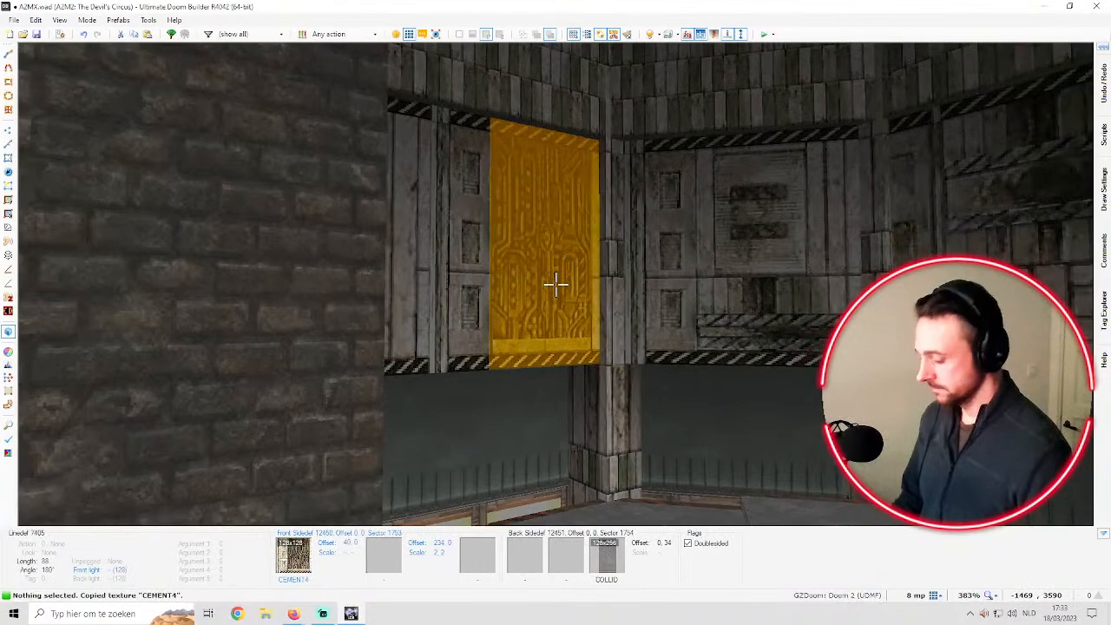
{"action": "key", "text": "ctrl+v"}
{"action": "key", "text": "ctrl+shift+a"}
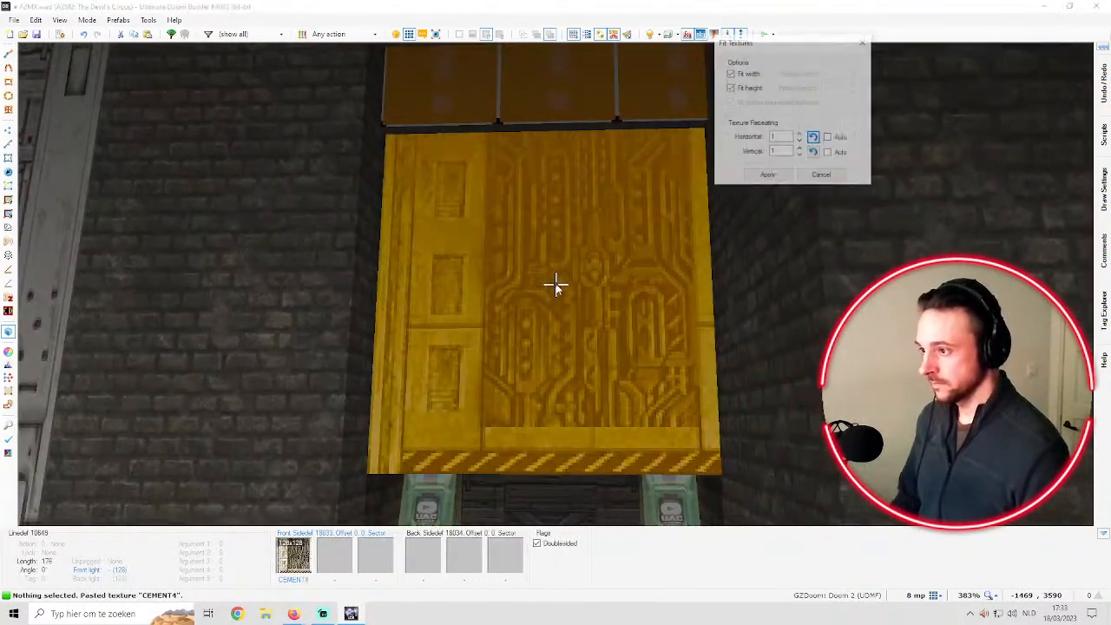
{"action": "left_click", "coordinate": [768, 175]}
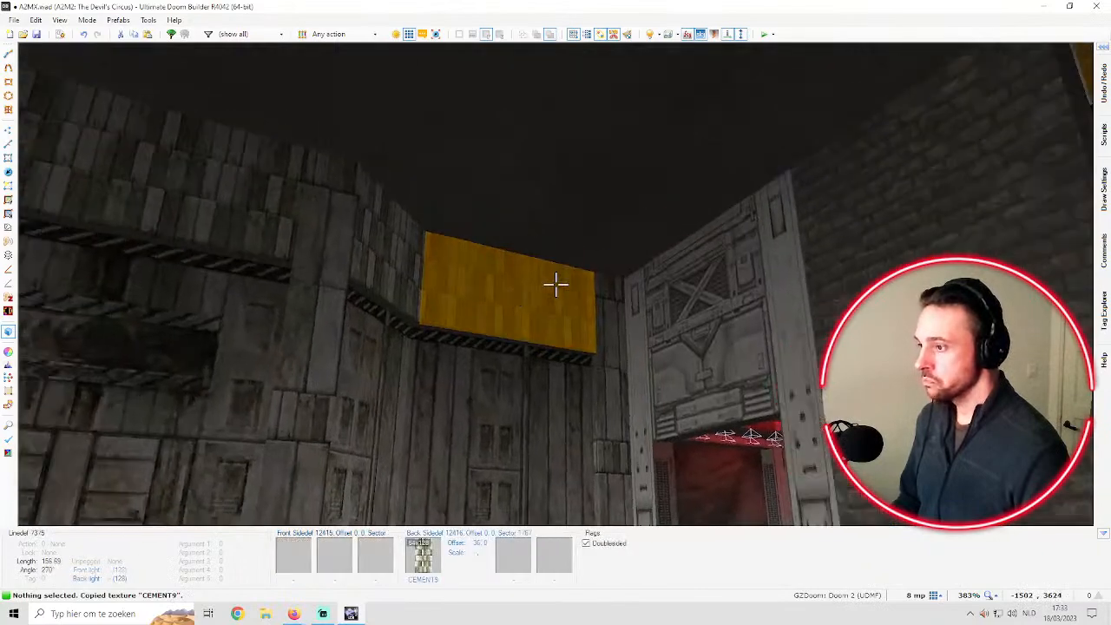
Apply CEMENT9 to the strip above the gate panel and reset its texture offsets, scale and brightness
{"action": "key", "text": "ctrl+shift+r"}
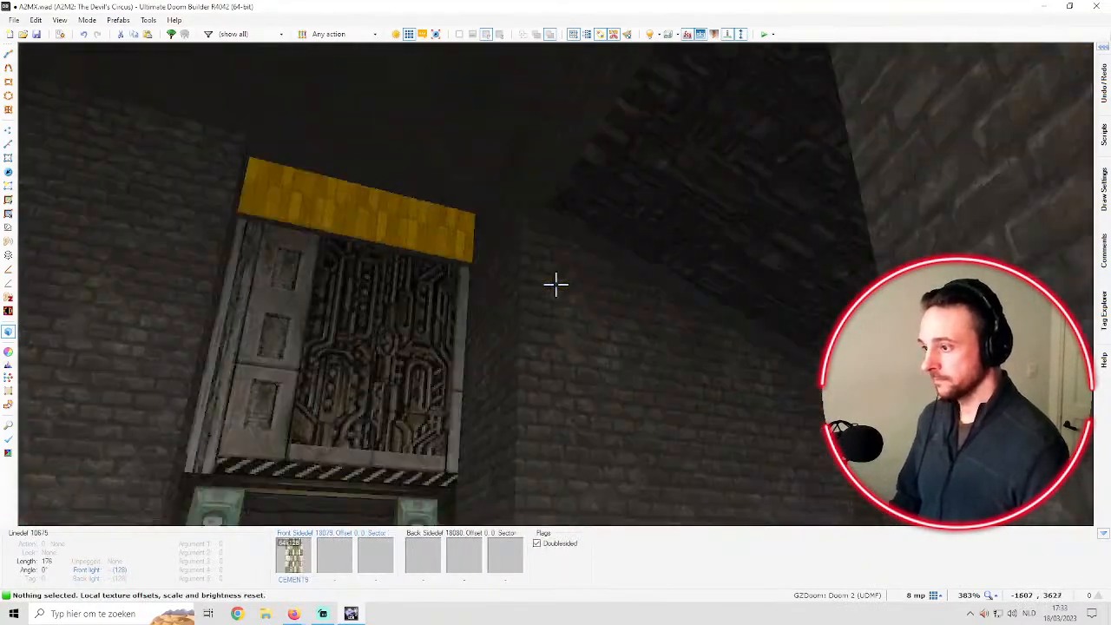
{"action": "key", "text": "e"}
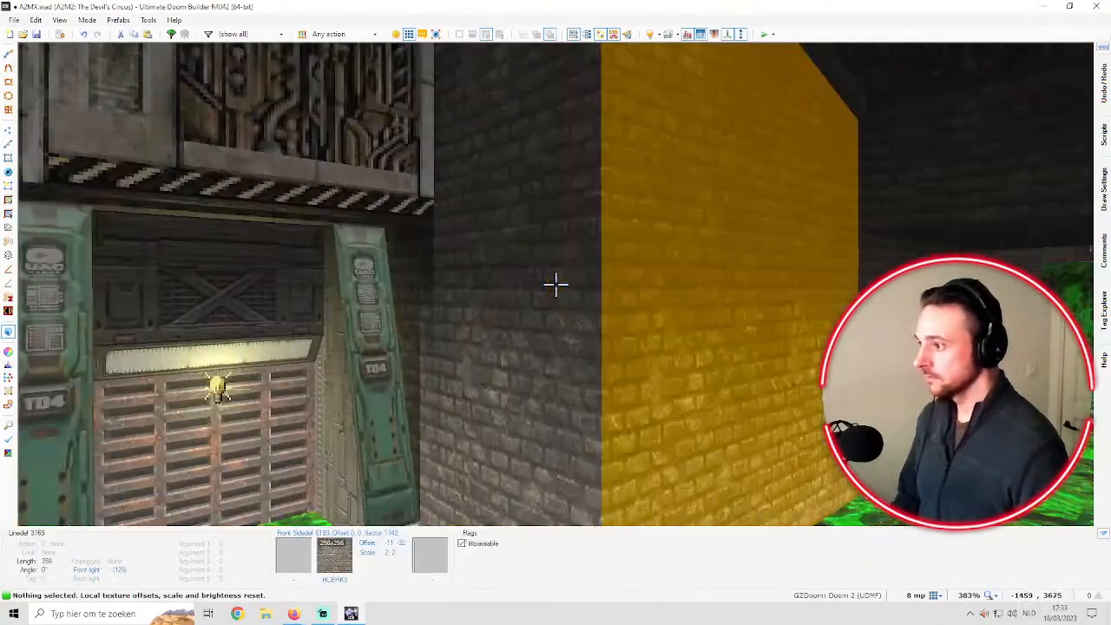
{"action": "key", "text": "d"}
{"action": "key", "text": "d"}
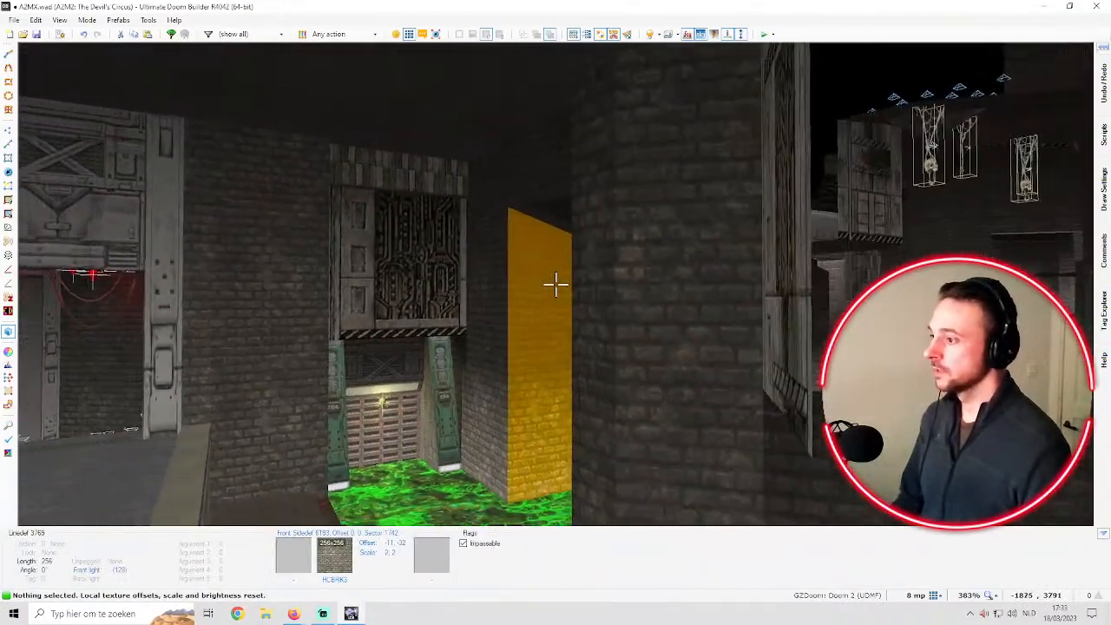
Compare CEMENT4 and CEMENT2 on the wall panel above the gate alcove and keep CEMENT2
{"action": "key", "text": "e"}
{"action": "right_click", "coordinate": [555, 282]}
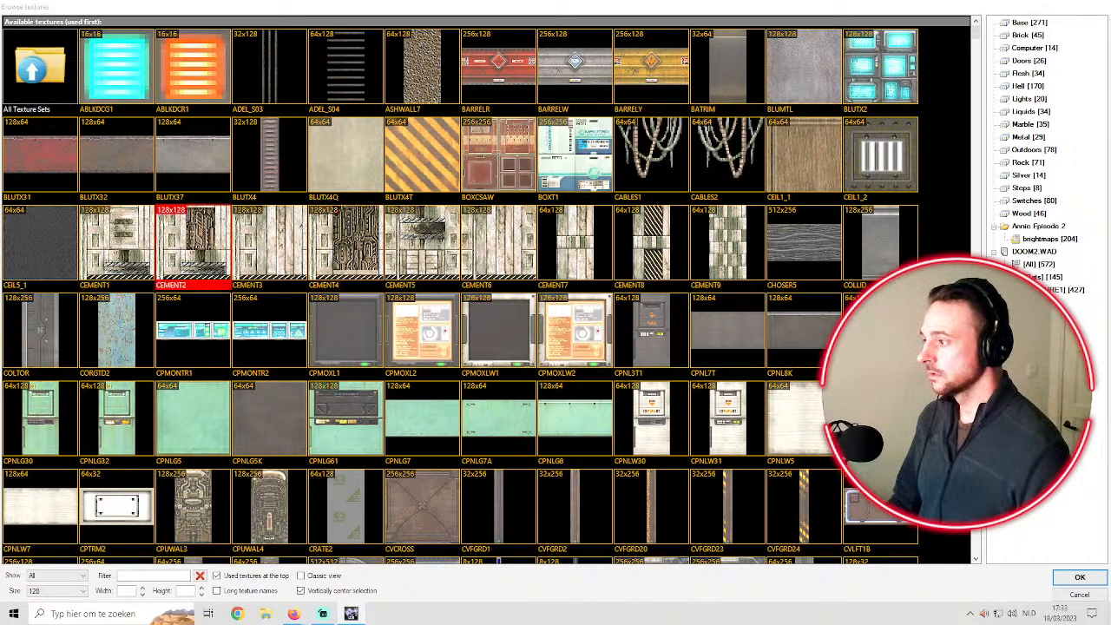
{"action": "double_click", "coordinate": [337, 247]}
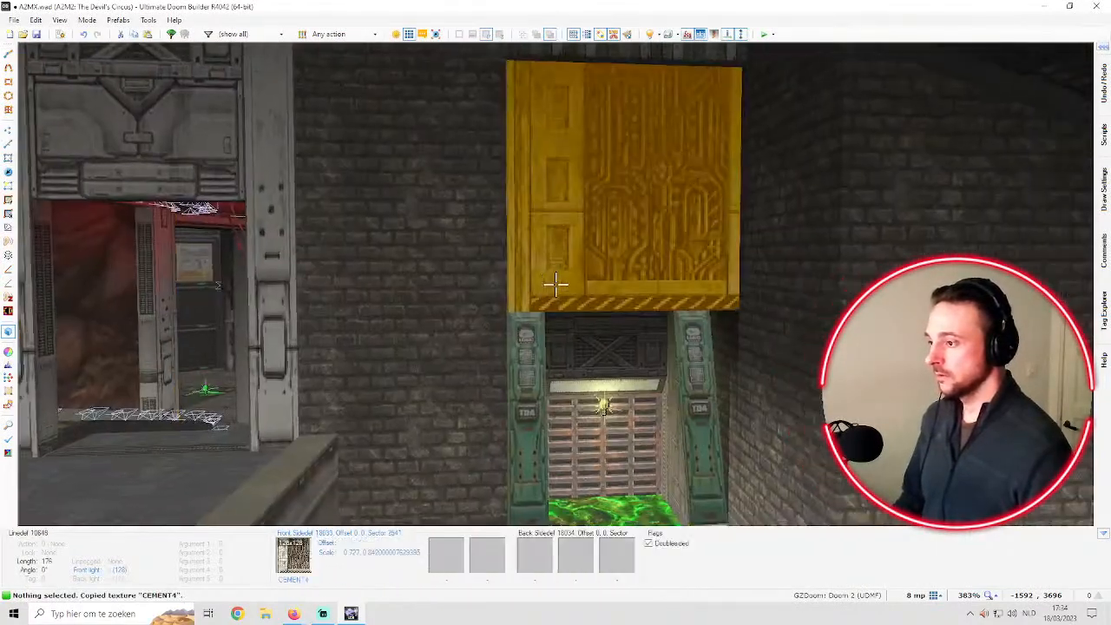
{"action": "left_click", "coordinate": [556, 282]}
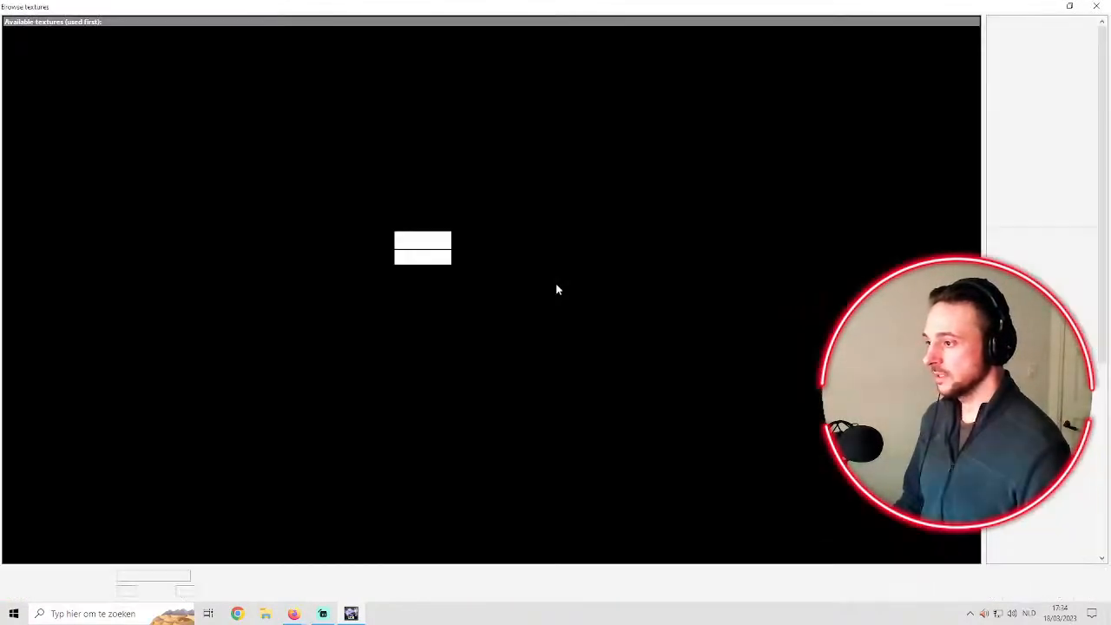
{"action": "double_click", "coordinate": [193, 243]}
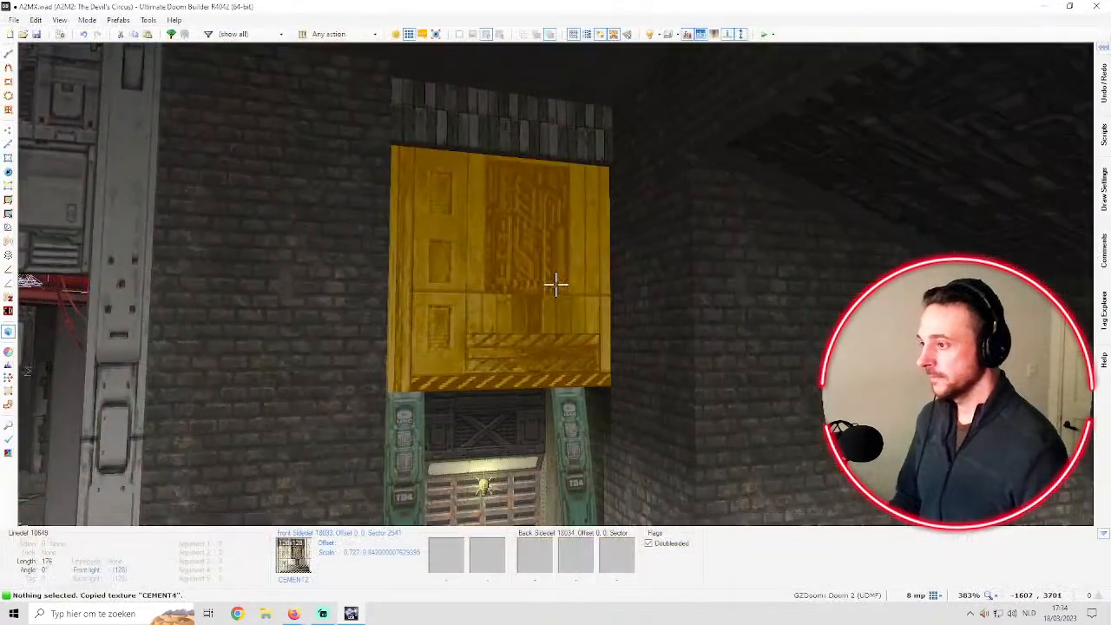
Examine the gate alcove wall, the surrounding cement walls and the dark ceiling from several positions, checking the map layout as well
{"action": "key", "text": "e"}
{"action": "key", "text": "d"}
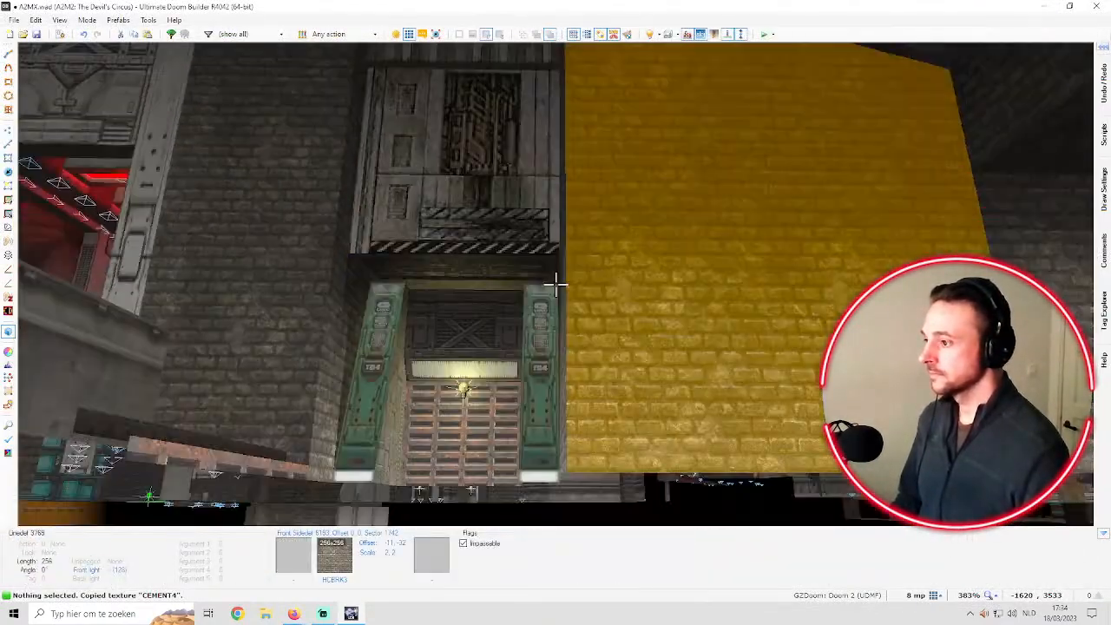
{"action": "key", "text": "d"}
{"action": "key", "text": "d"}
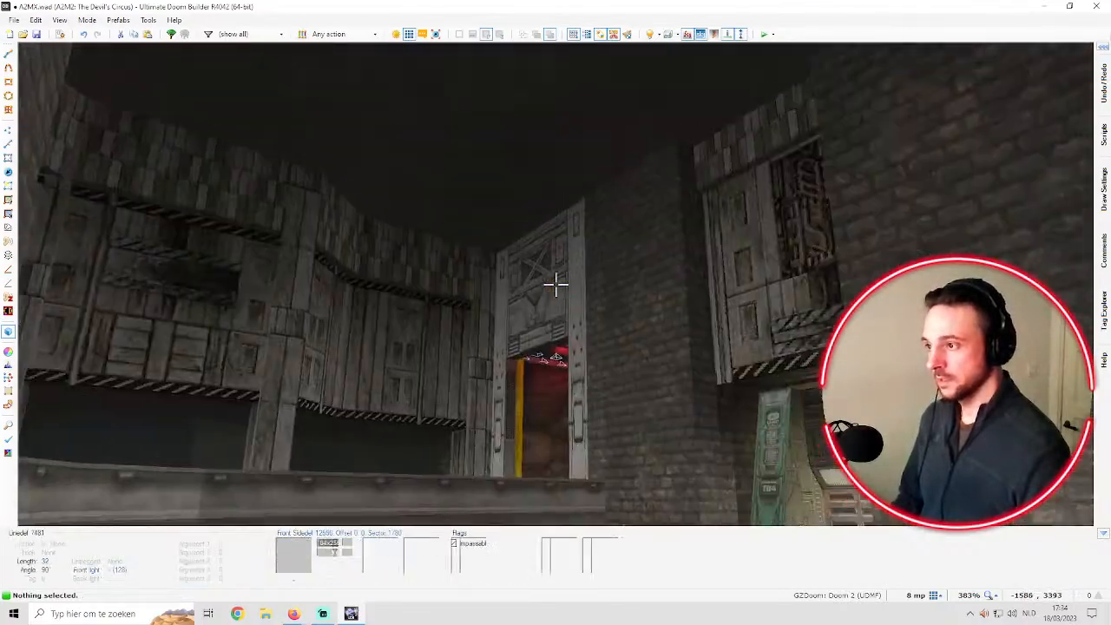
{"action": "key", "text": "e"}
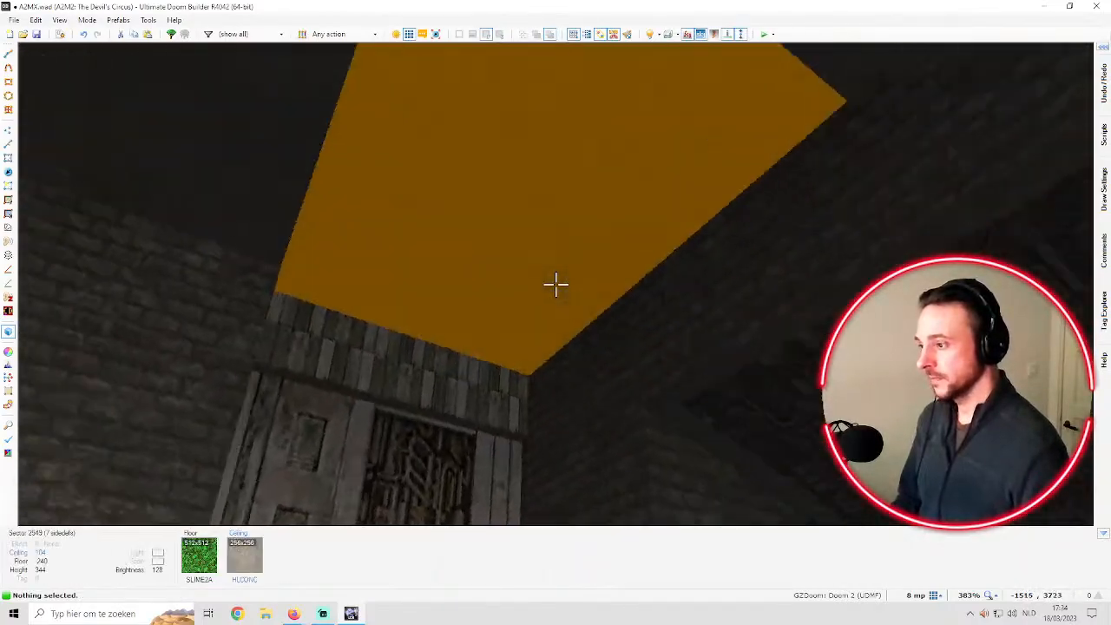
{"action": "key", "text": "e"}
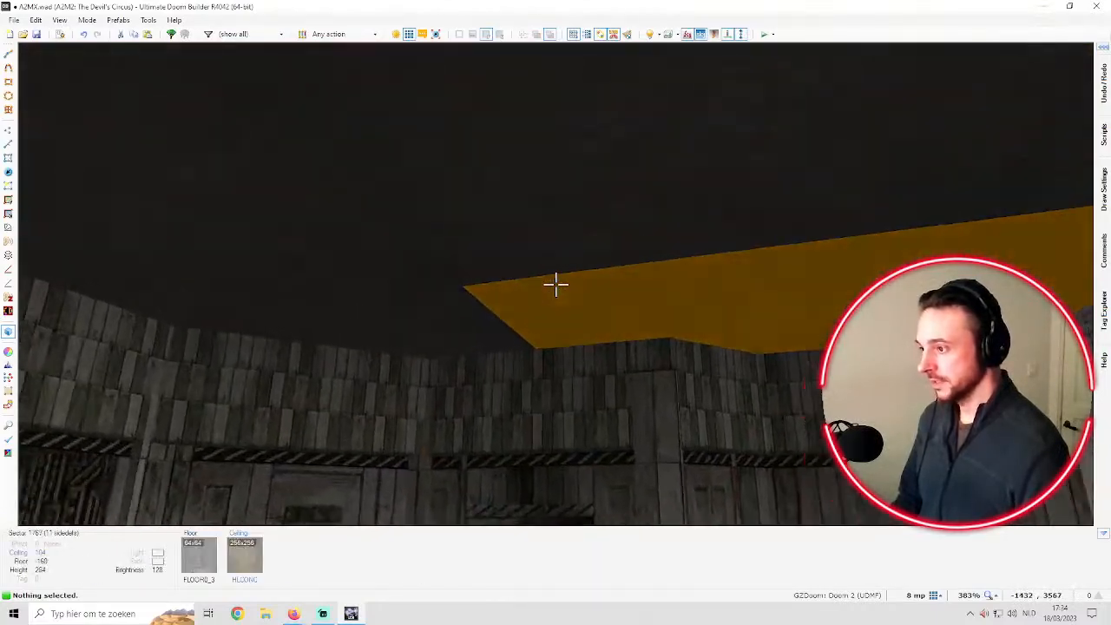
{"action": "key", "text": "d"}
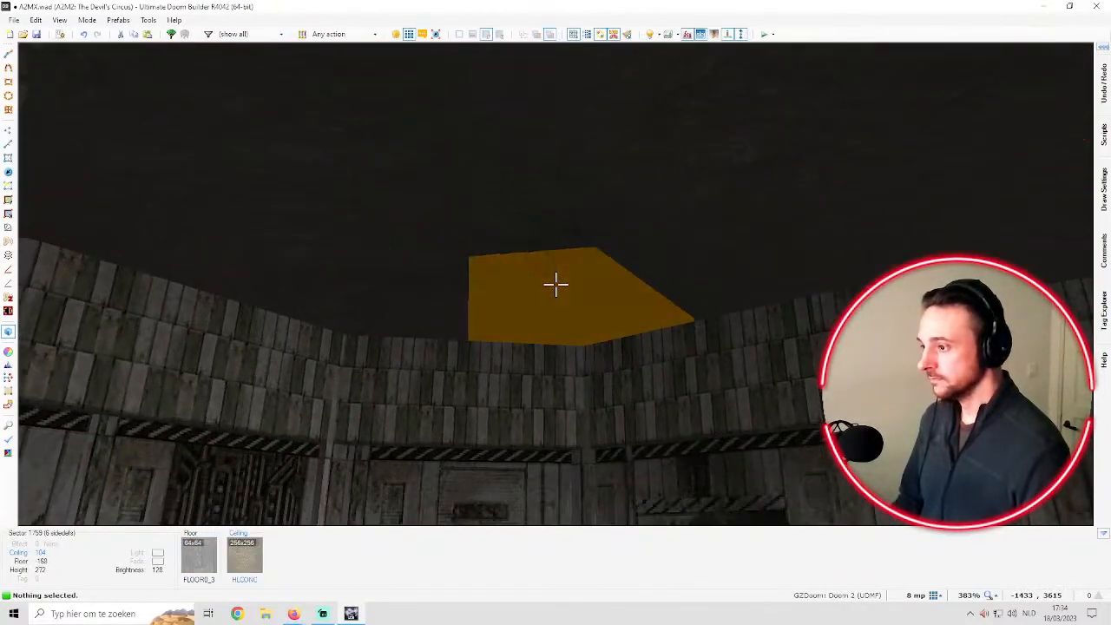
{"action": "key", "text": "q"}
{"action": "scroll", "coordinate": [574, 287], "scroll_direction": "down", "scroll_amount": 6}
{"action": "scroll", "coordinate": [571, 226], "scroll_direction": "up", "scroll_amount": 3}
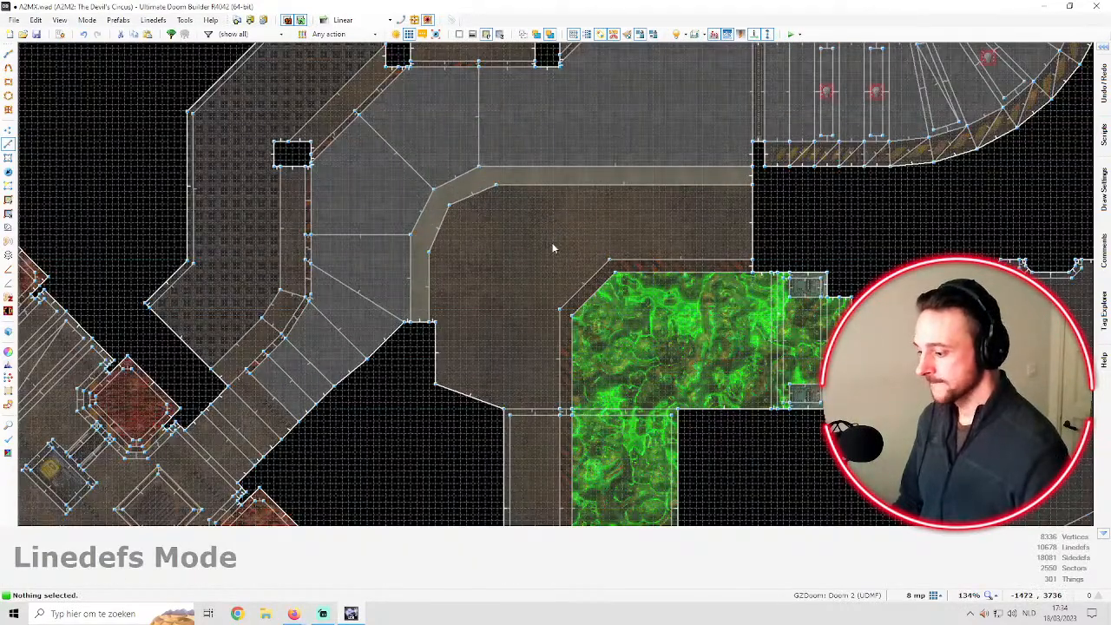
{"action": "key", "text": "q"}
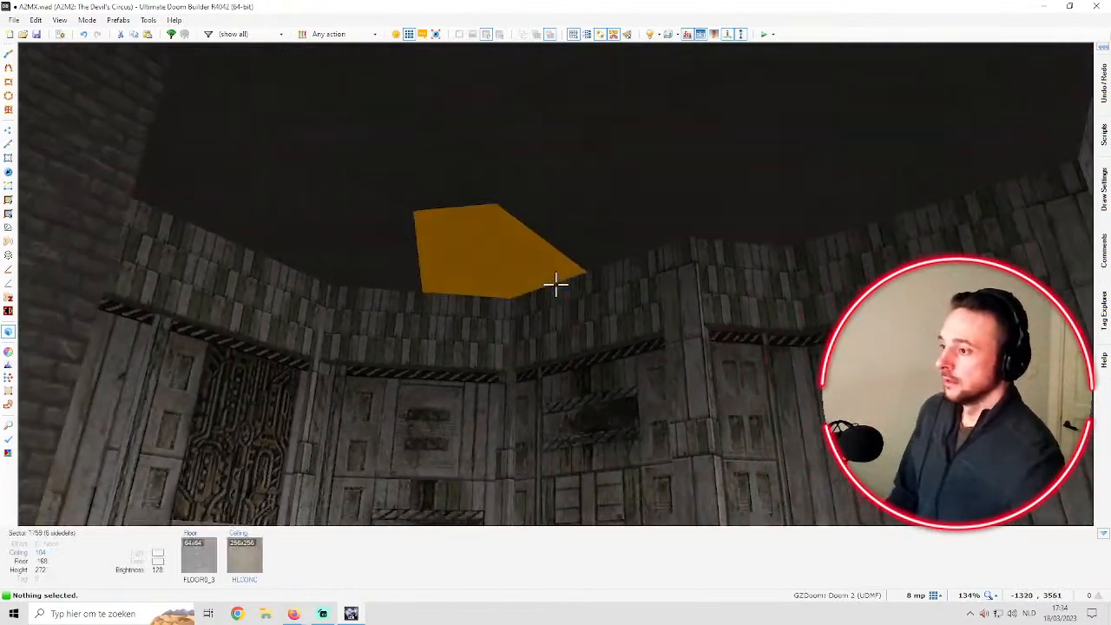
{"action": "key", "text": "w"}
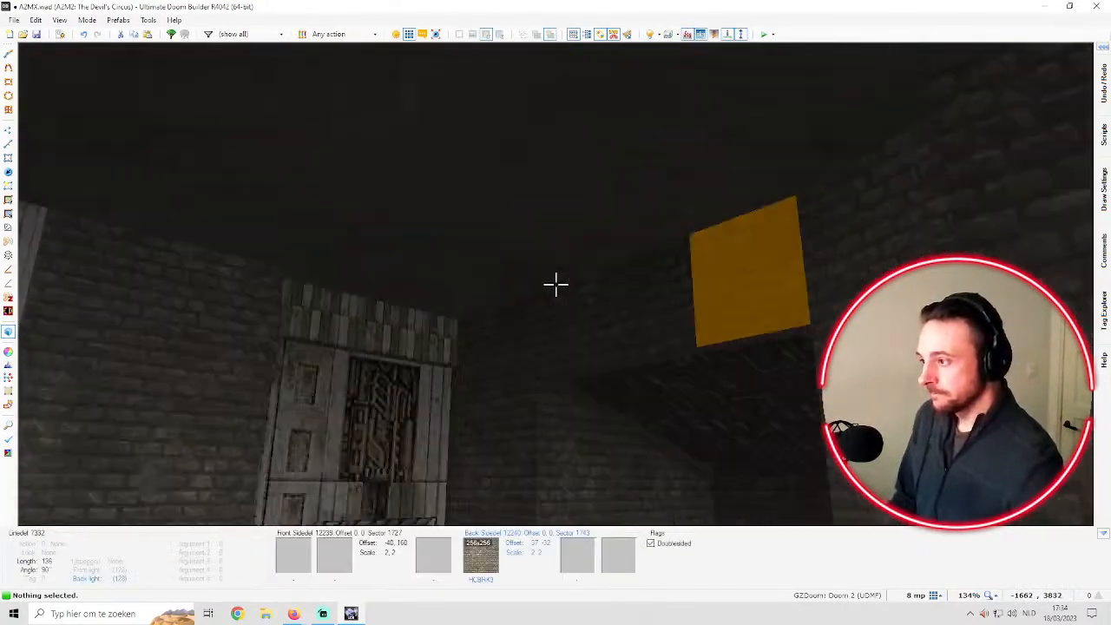
{"action": "key", "text": "w"}
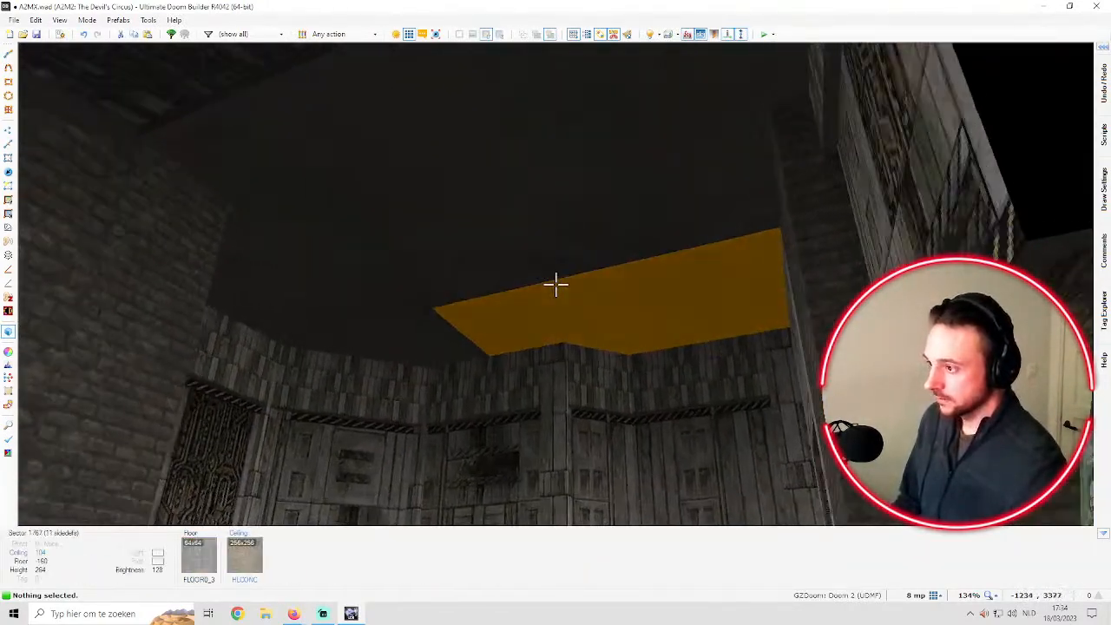
{"action": "key", "text": "w"}
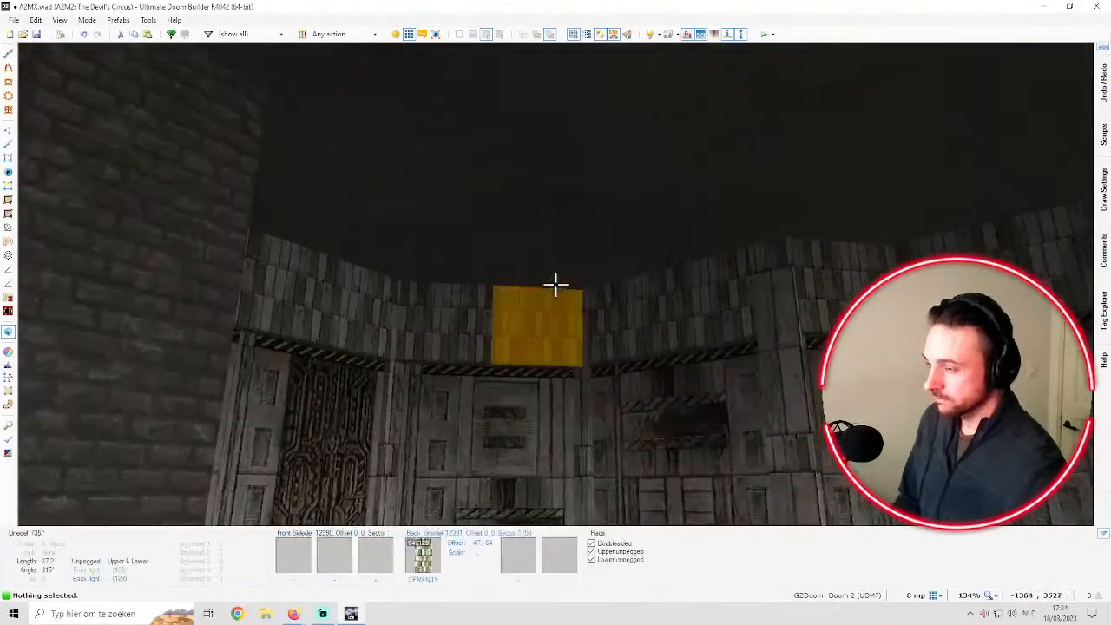
{"action": "key", "text": "w"}
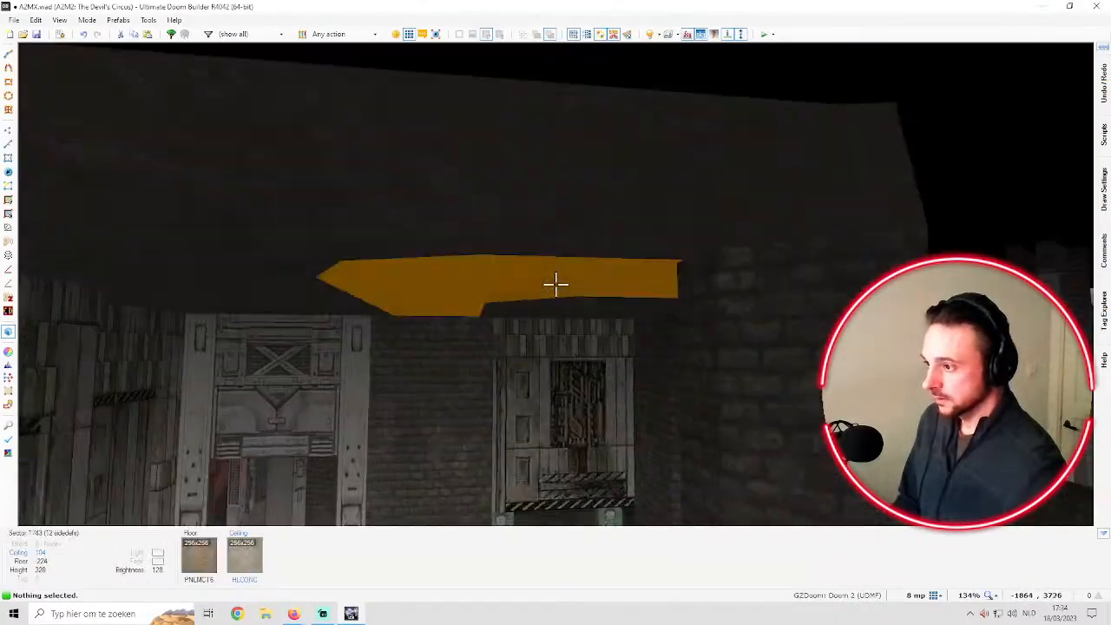
Return to the 2D map view and save the map
{"action": "key", "text": "q"}
{"action": "scroll", "coordinate": [625, 279], "scroll_direction": "down", "scroll_amount": 2}
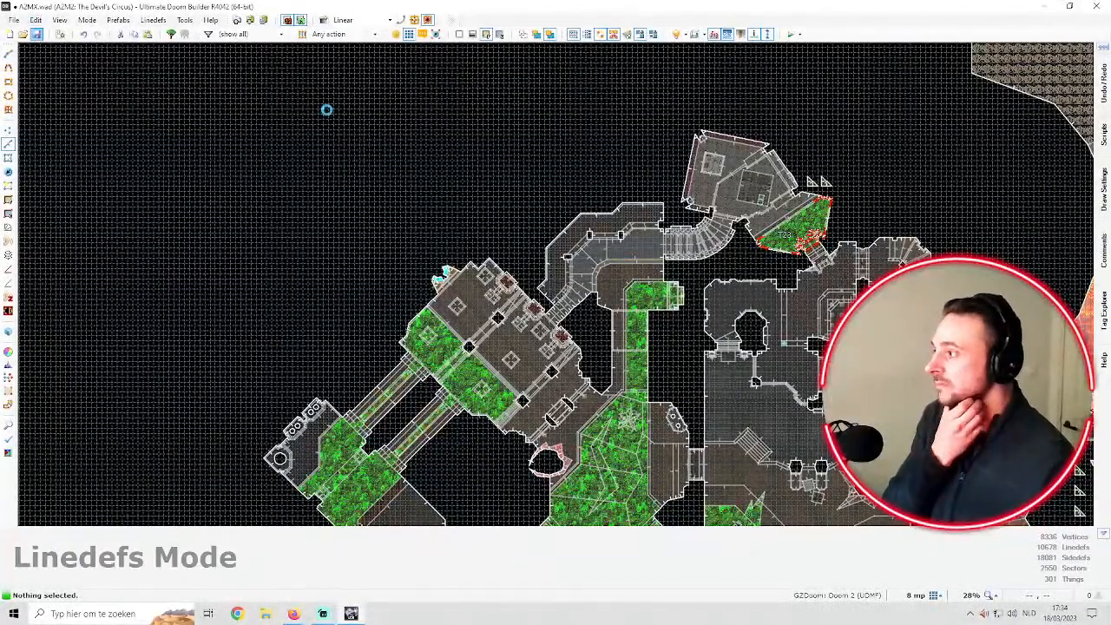
{"action": "key", "text": "ctrl+s"}
Examine the sunken grated walkway, its cement pillars, green-grey outer wall, ledges and ceiling from several angles
{"action": "scroll", "coordinate": [638, 252], "scroll_direction": "up", "scroll_amount": 2}
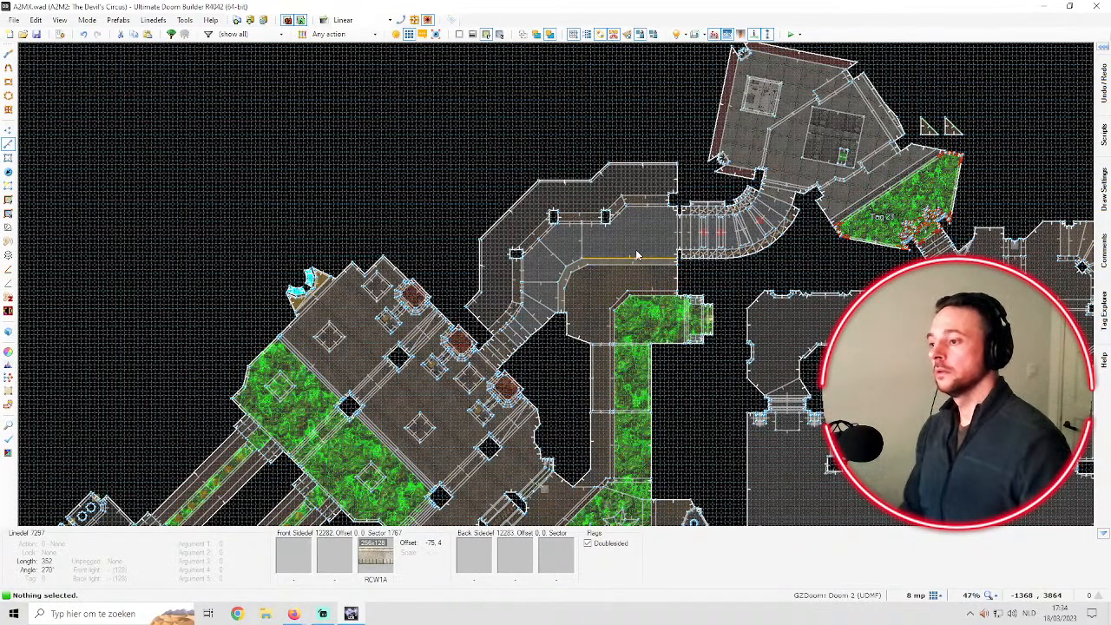
{"action": "scroll", "coordinate": [636, 256], "scroll_direction": "up", "scroll_amount": 2}
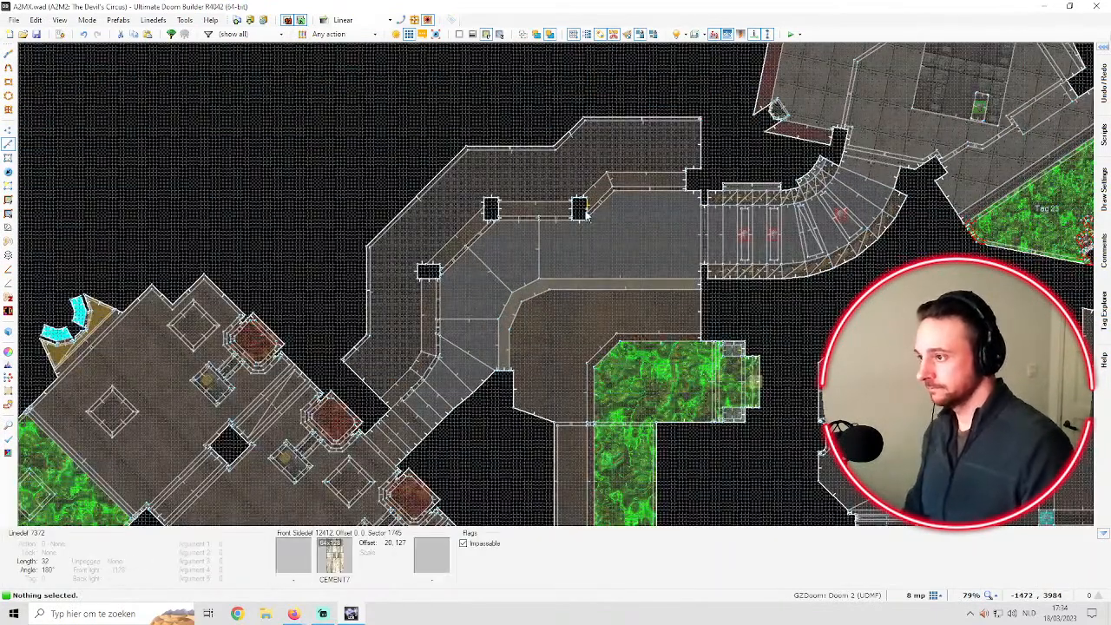
{"action": "key", "text": "w"}
{"action": "key", "text": "e"}
{"action": "key", "text": "e"}
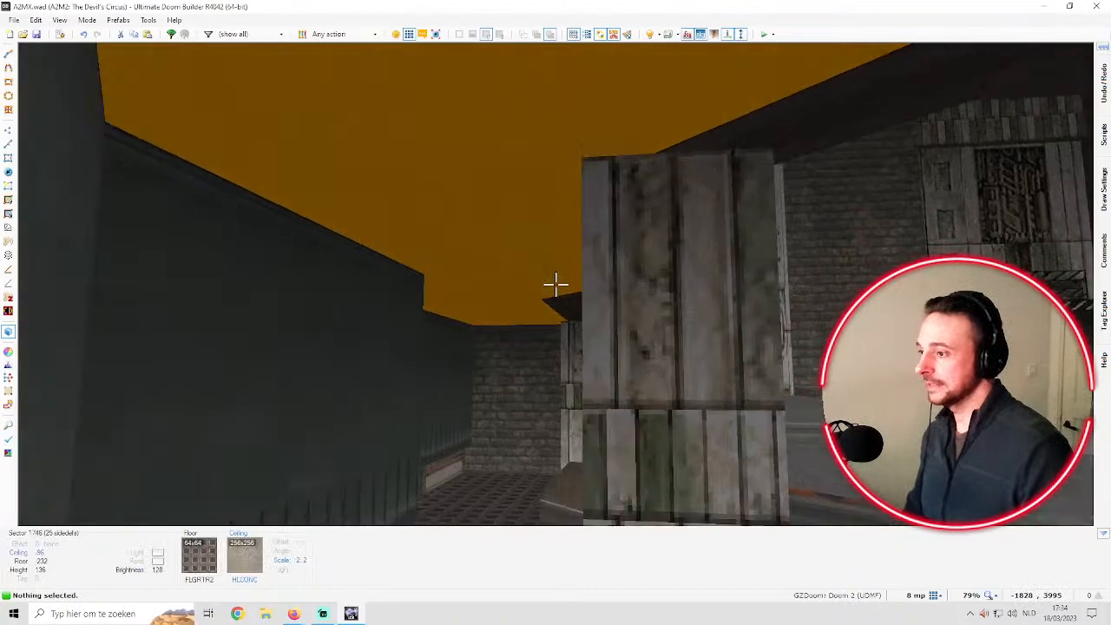
{"action": "key", "text": "d"}
{"action": "key", "text": "e"}
{"action": "key", "text": "d"}
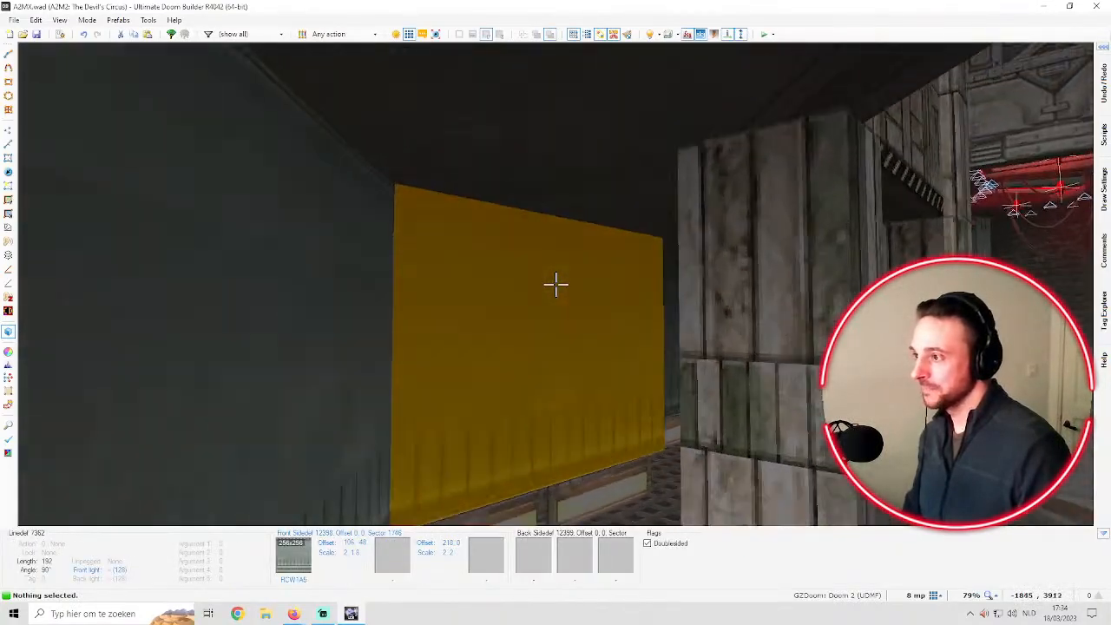
{"action": "key", "text": "e"}
{"action": "key", "text": "e"}
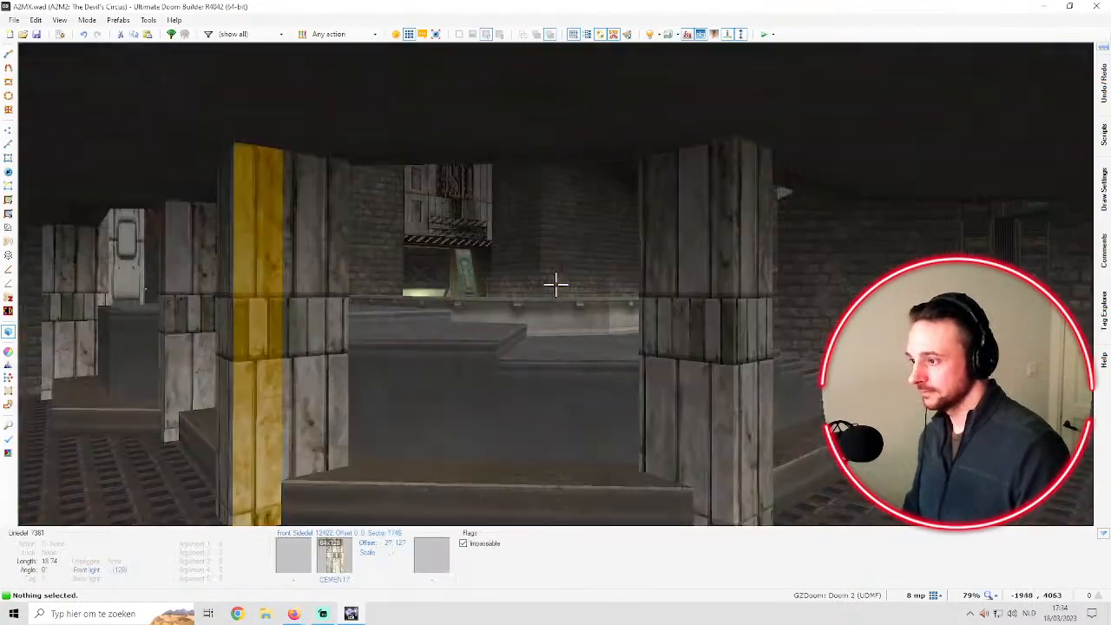
{"action": "key", "text": "e"}
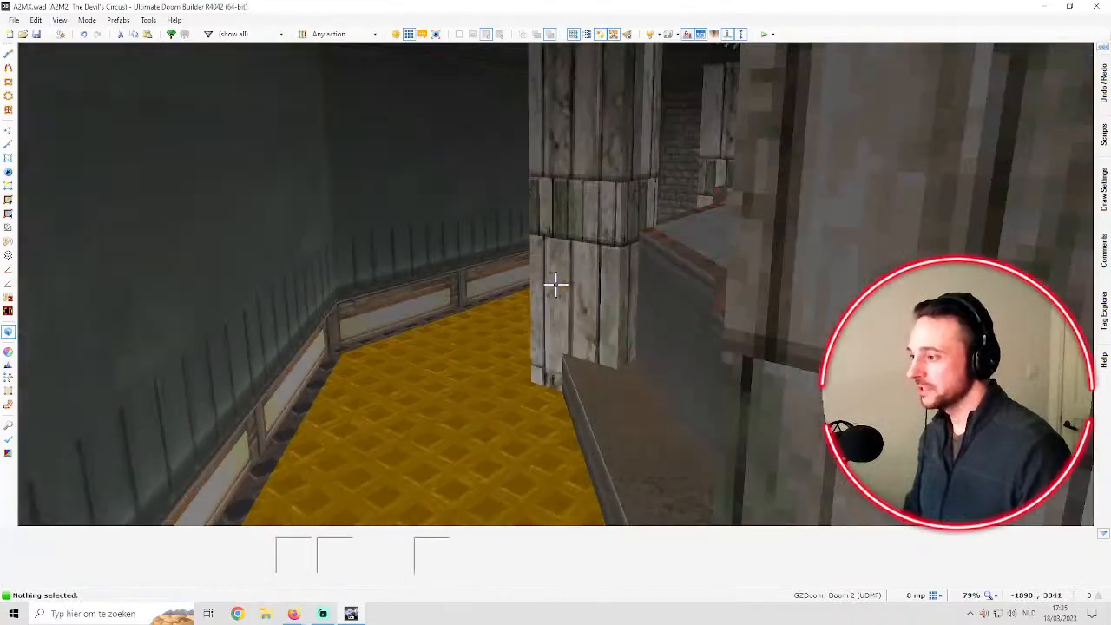
{"action": "key", "text": "d"}
{"action": "key", "text": "e"}
{"action": "key", "text": "e"}
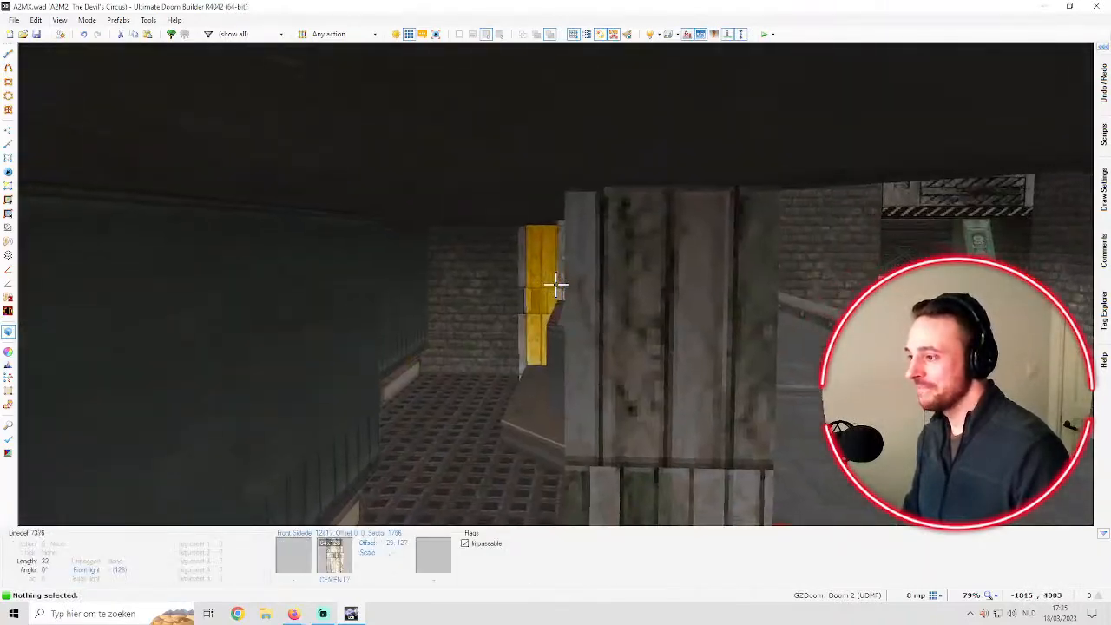
{"action": "key", "text": "e"}
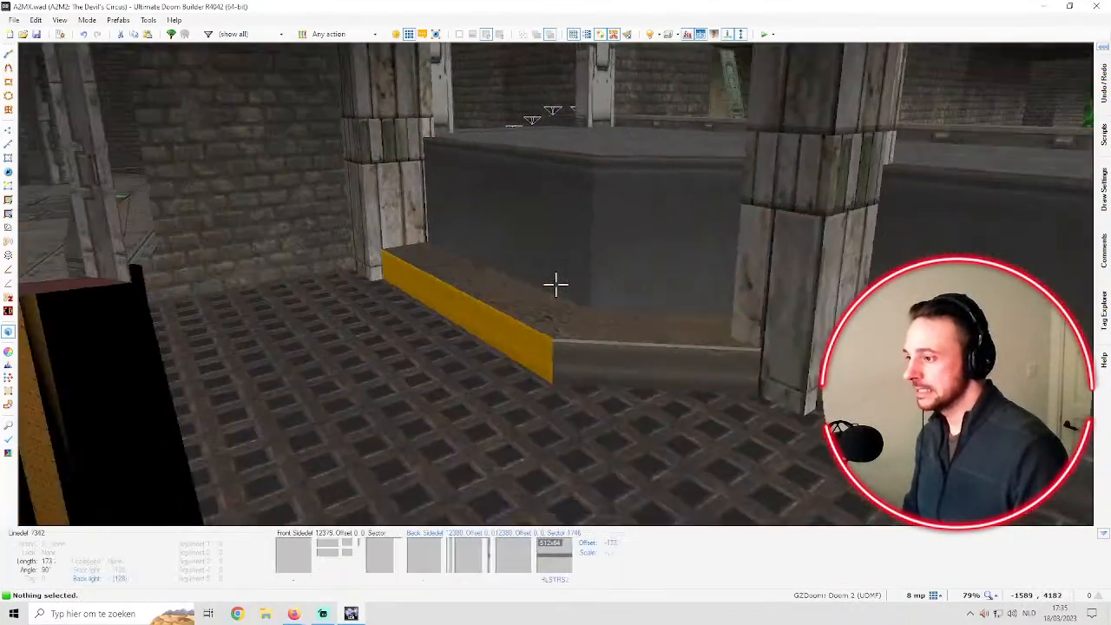
{"action": "key", "text": "d"}
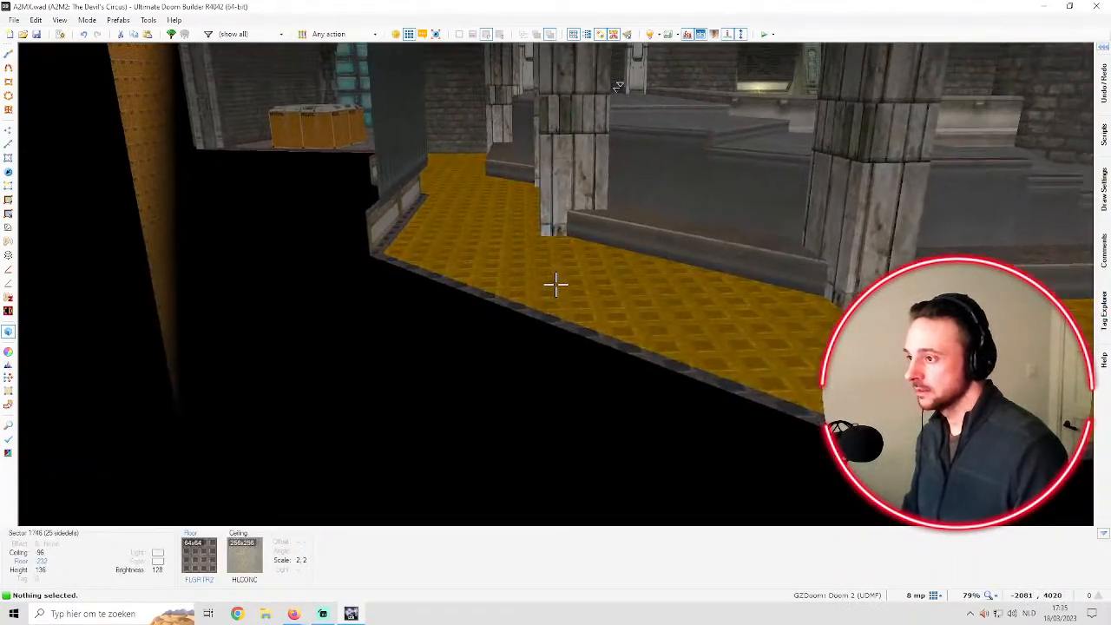
Replace the grate flat on both sunken walkway floor sectors with the SPRPIP3A pipe texture
{"action": "left_click", "coordinate": [555, 282]}
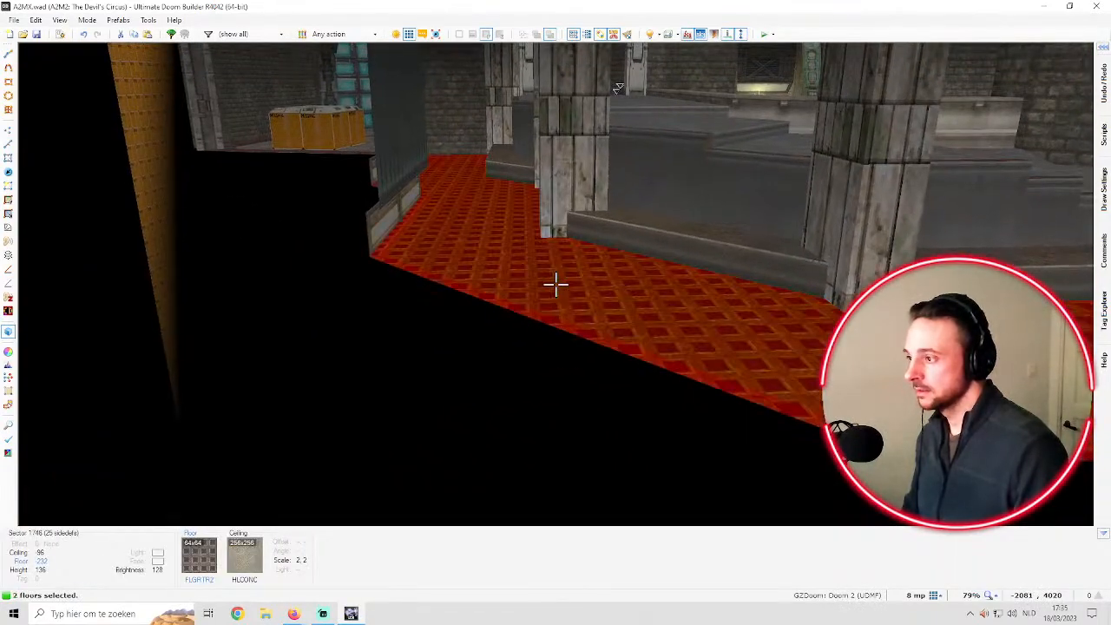
{"action": "key", "text": "f"}
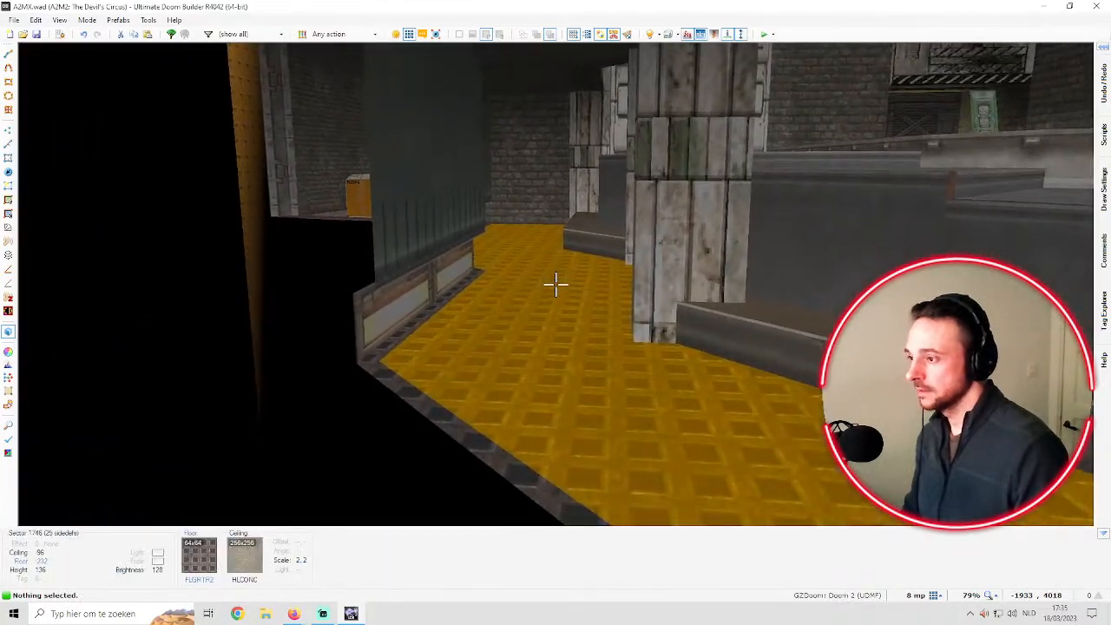
{"action": "left_click", "coordinate": [555, 285]}
{"action": "key", "text": "f"}
{"action": "right_click", "coordinate": [555, 282]}
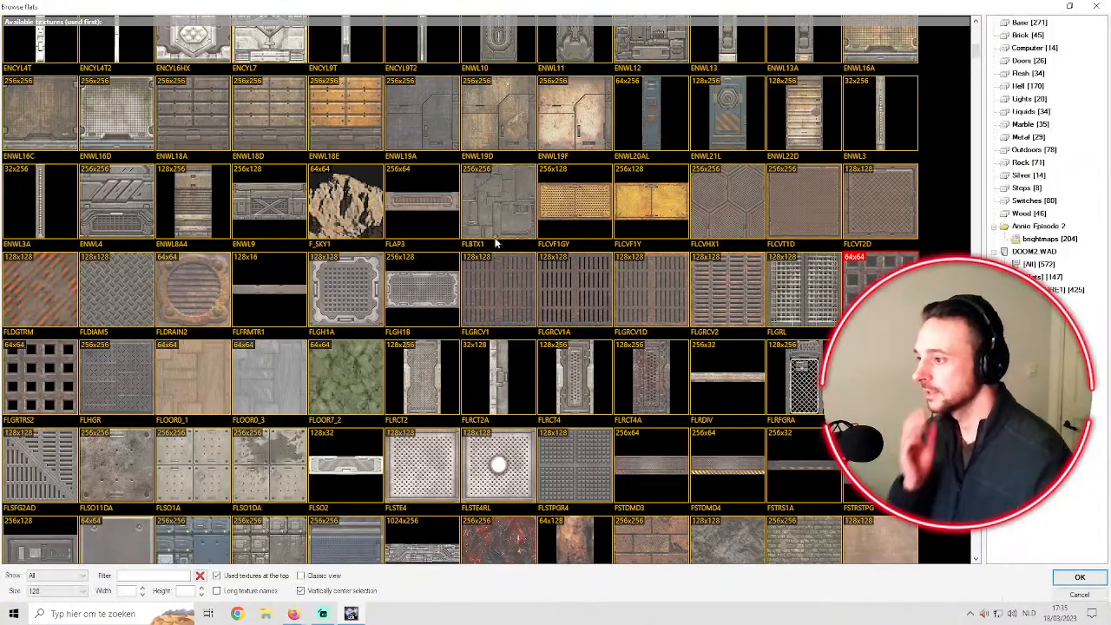
{"action": "scroll", "coordinate": [463, 145], "scroll_direction": "up", "scroll_amount": 15}
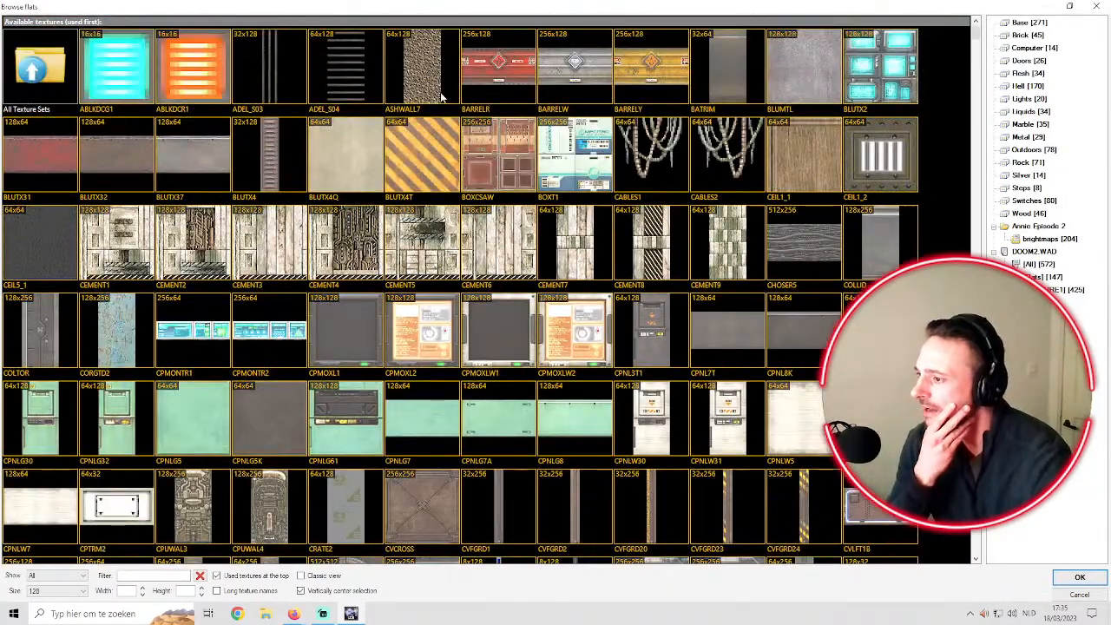
{"action": "scroll", "coordinate": [441, 97], "scroll_direction": "down", "scroll_amount": 15}
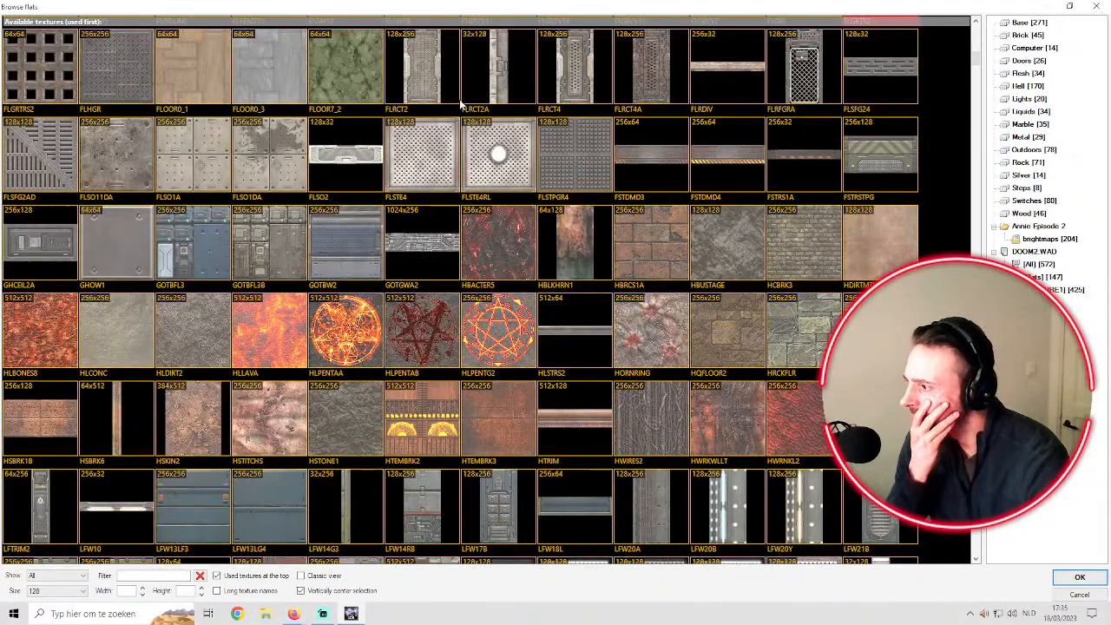
{"action": "scroll", "coordinate": [460, 107], "scroll_direction": "down", "scroll_amount": 2}
{"action": "scroll", "coordinate": [473, 86], "scroll_direction": "down", "scroll_amount": 5}
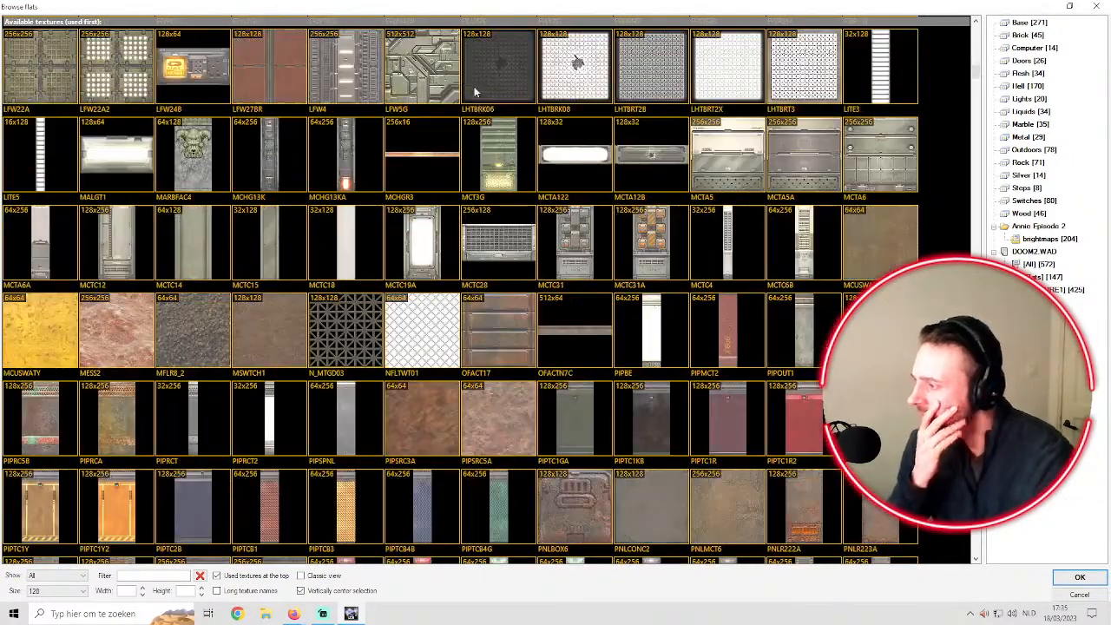
{"action": "scroll", "coordinate": [522, 84], "scroll_direction": "down", "scroll_amount": 6}
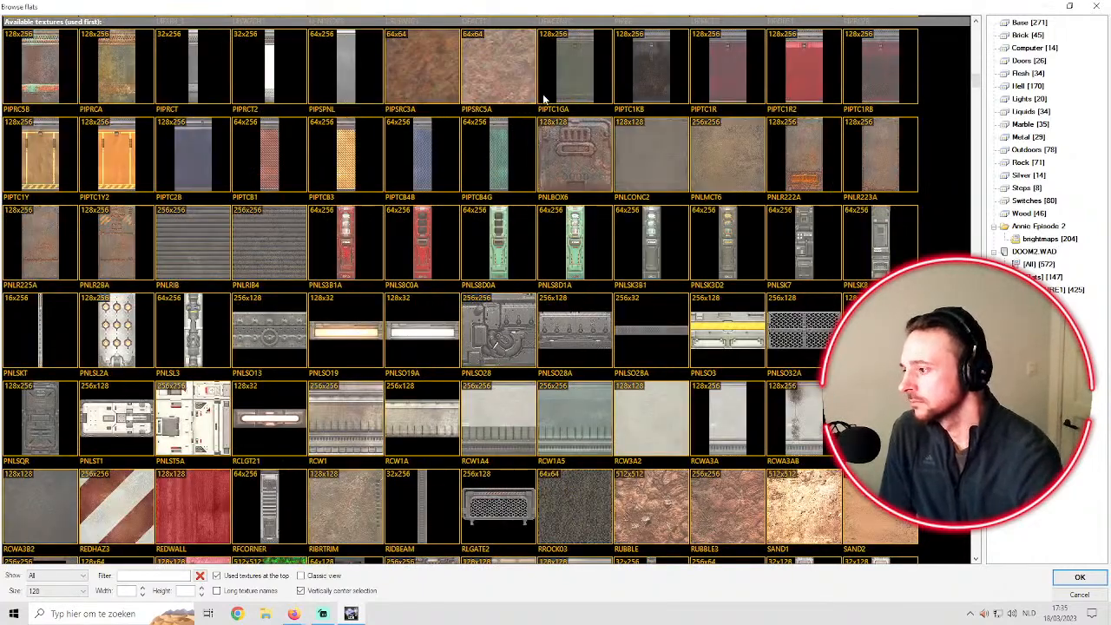
{"action": "scroll", "coordinate": [581, 122], "scroll_direction": "down", "scroll_amount": 1}
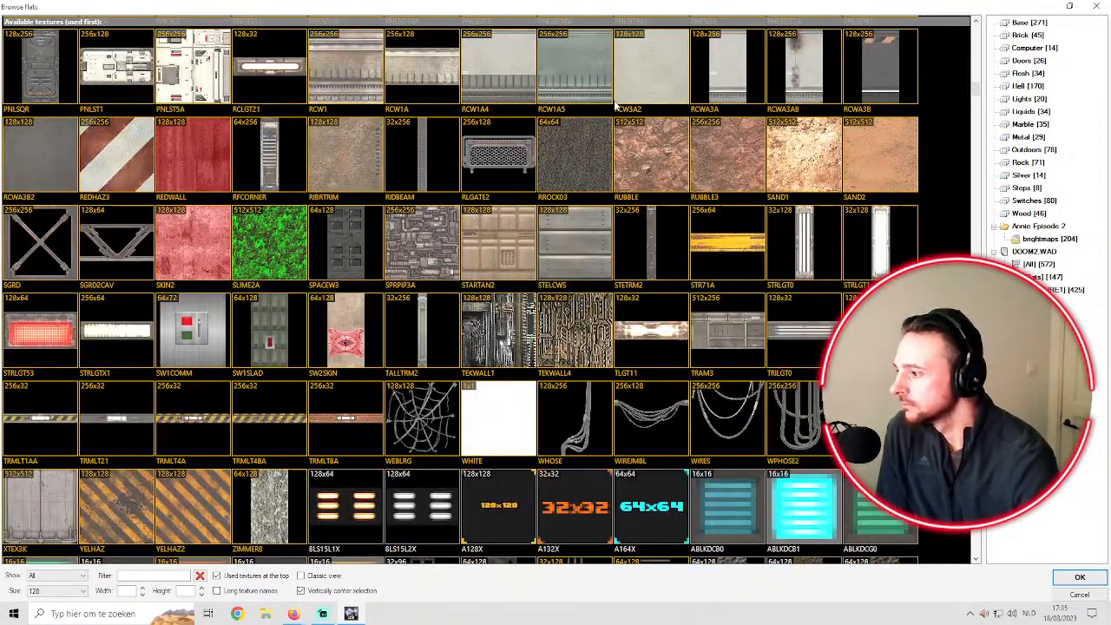
{"action": "double_click", "coordinate": [421, 244]}
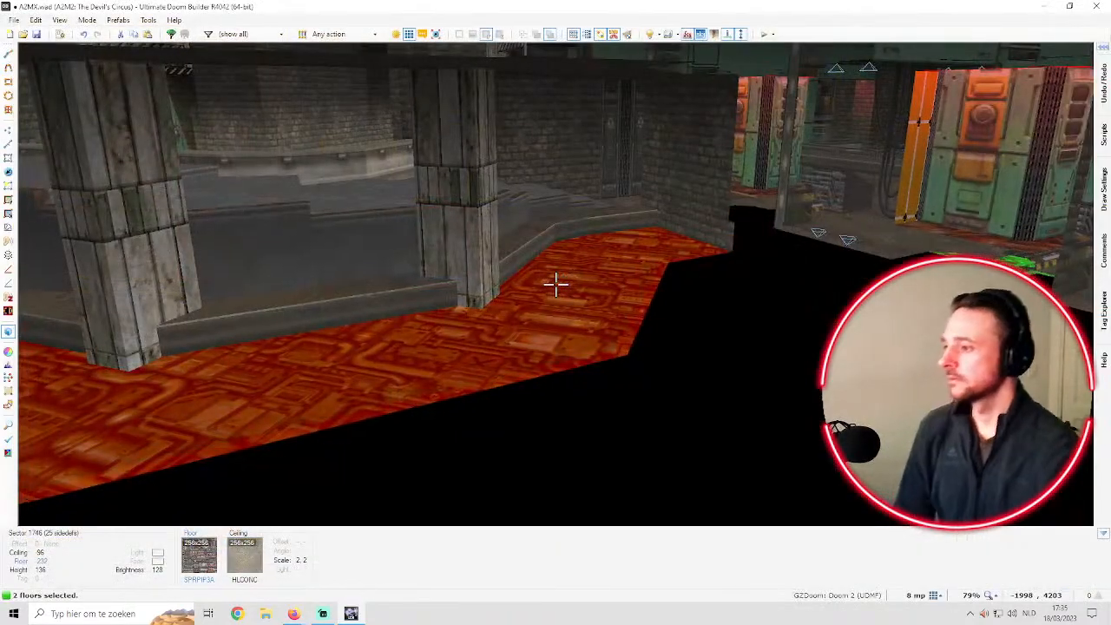
Set the floor texture scale of the two sunken walkway sectors to 3 on both axes
{"action": "key", "text": "c"}
{"action": "key", "text": "e"}
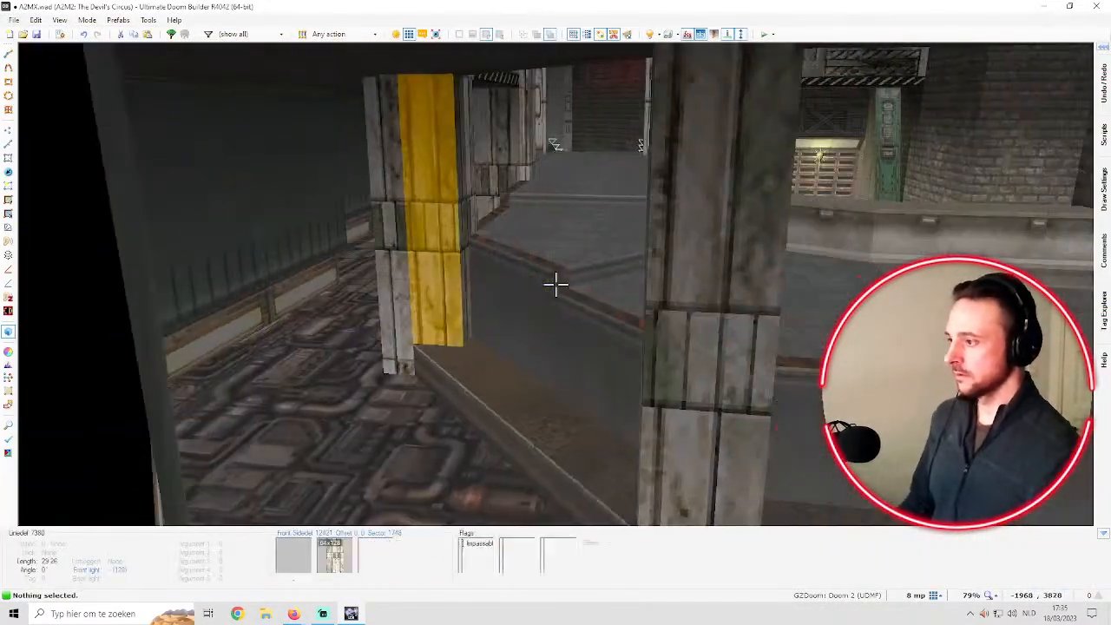
{"action": "key", "text": "e"}
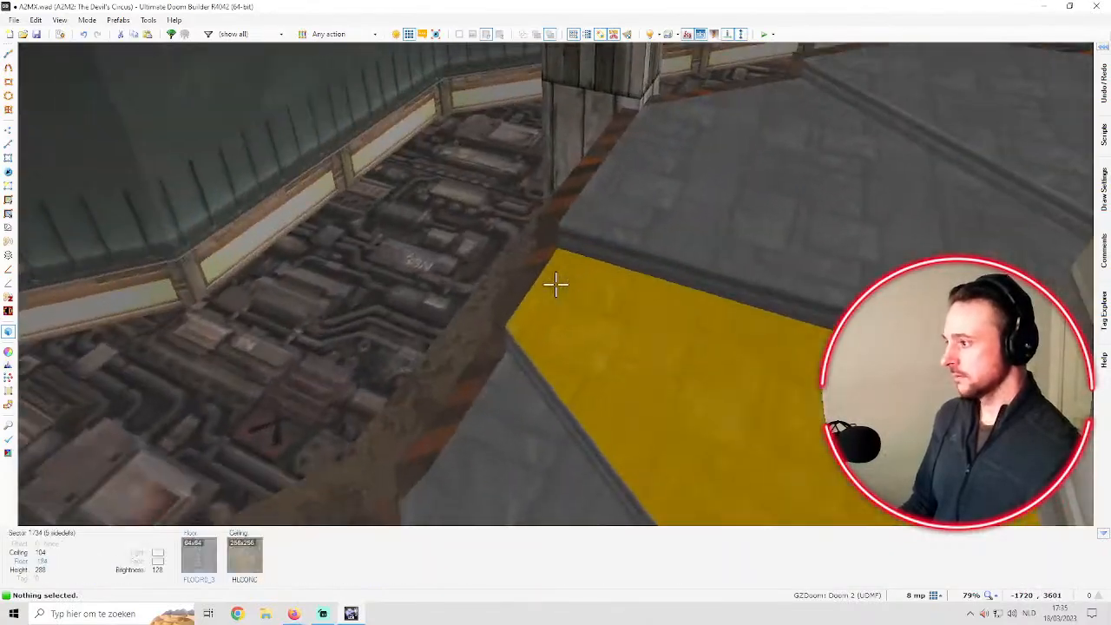
{"action": "key", "text": "e"}
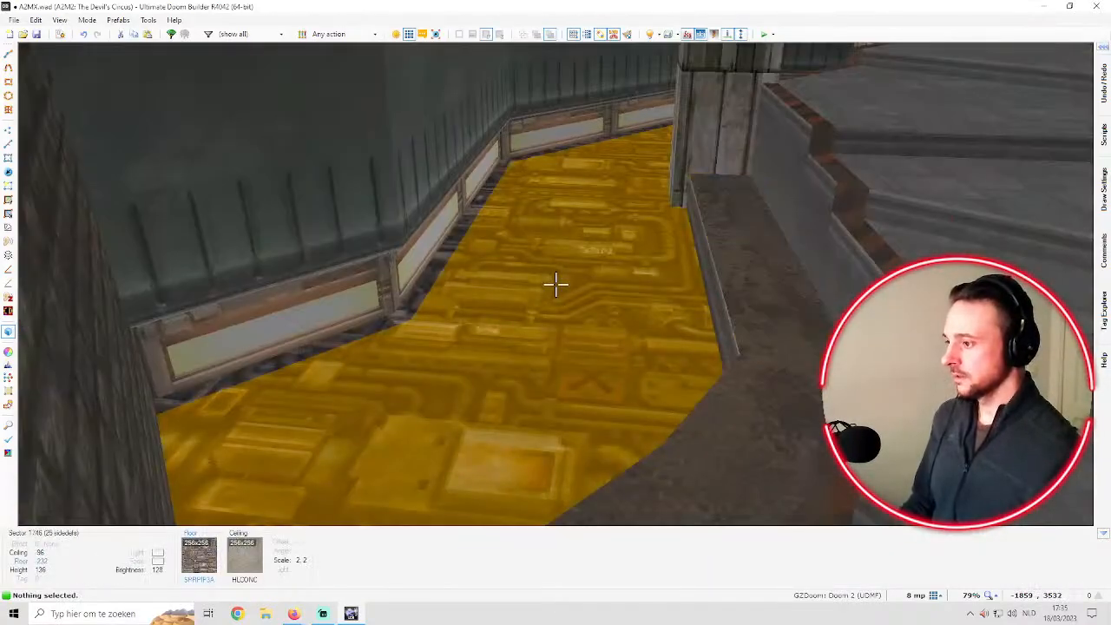
{"action": "right_click", "coordinate": [555, 283]}
{"action": "key", "text": "Escape"}
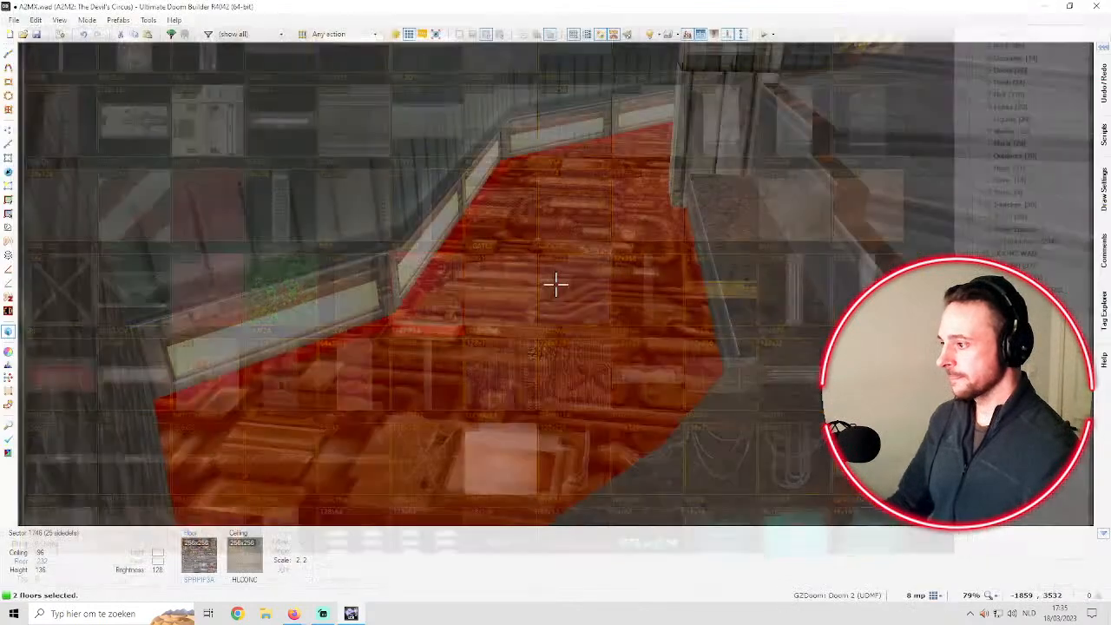
{"action": "right_click", "coordinate": [555, 284]}
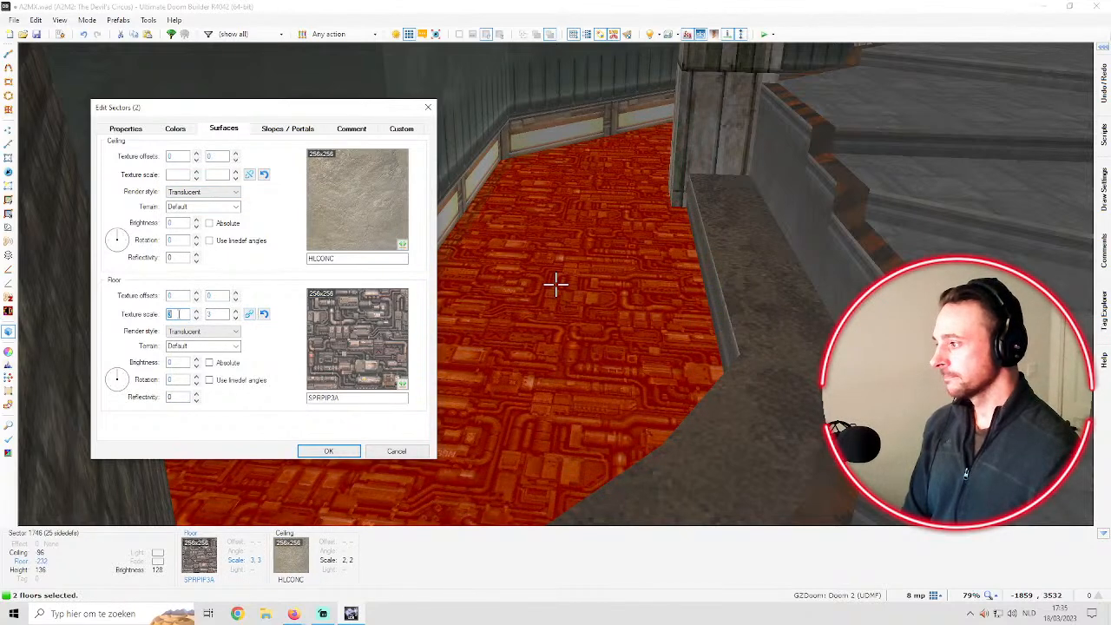
{"action": "key", "text": "Return"}
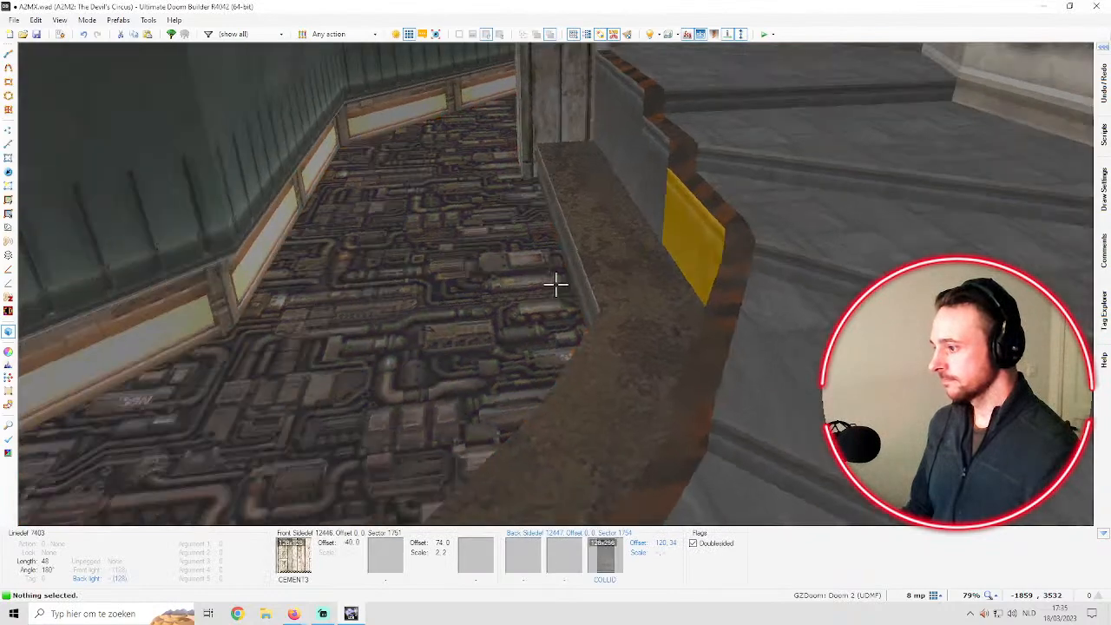
Examine the rescaled pipe floor from the stepped ledge and between the cement pillars in the 3D view
{"action": "key", "text": "d"}
{"action": "key", "text": "w"}
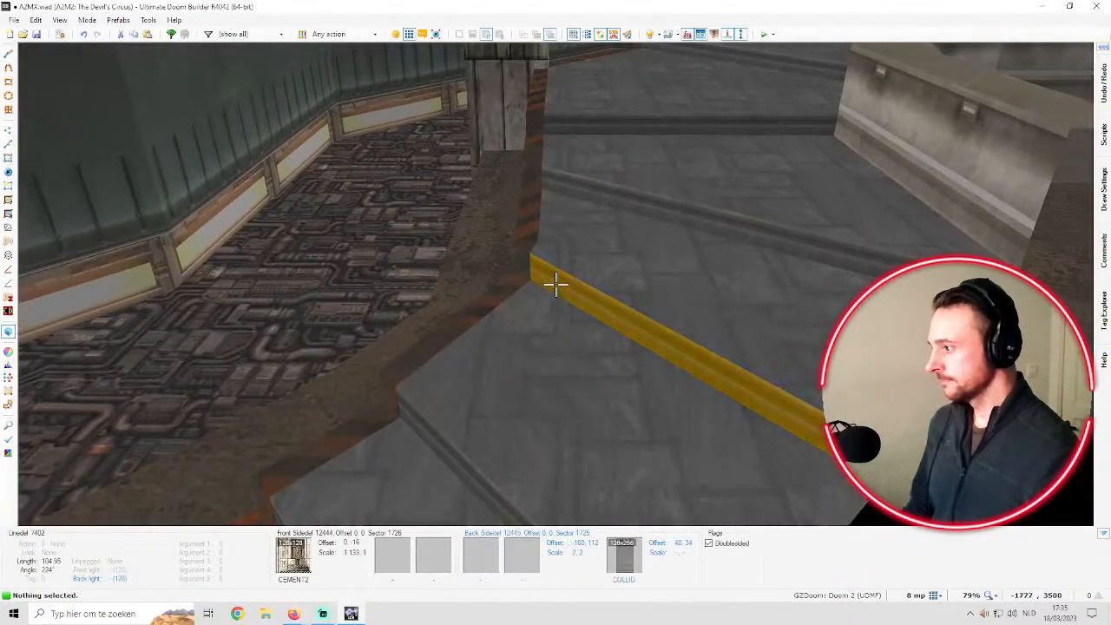
{"action": "key", "text": "a"}
{"action": "key", "text": "w"}
{"action": "key", "text": "a"}
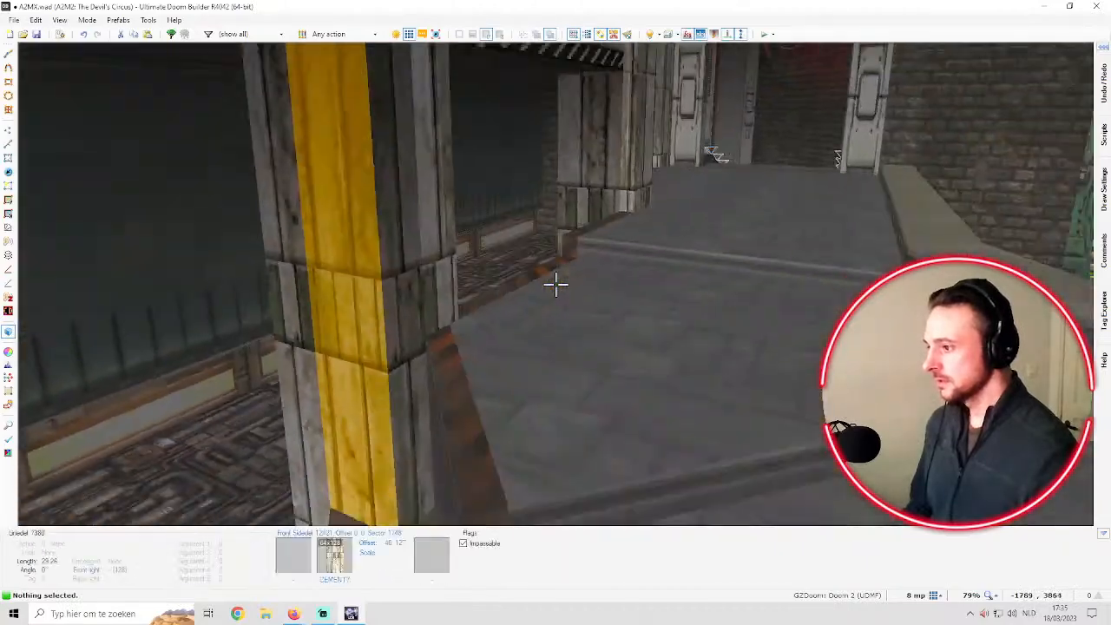
{"action": "key", "text": "q"}
{"action": "scroll", "coordinate": [550, 286], "scroll_direction": "up", "scroll_amount": 2}
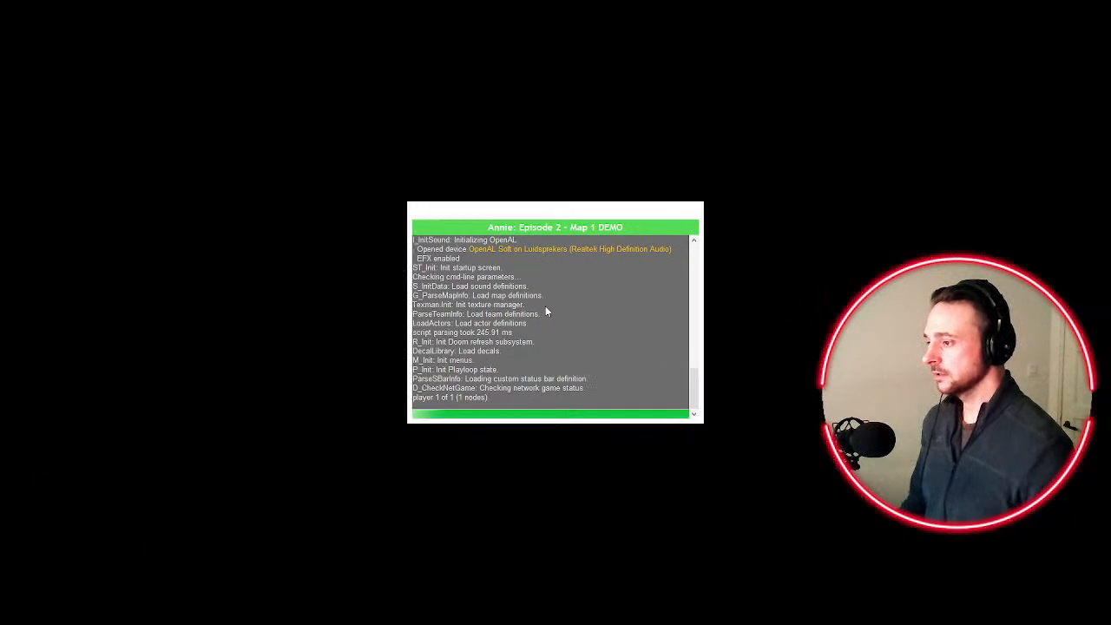
Test the map in-game, walking the full lit walkway and the adjoining steps to check the pipe floor
{"action": "key", "text": "w"}
{"action": "key", "text": "s"}
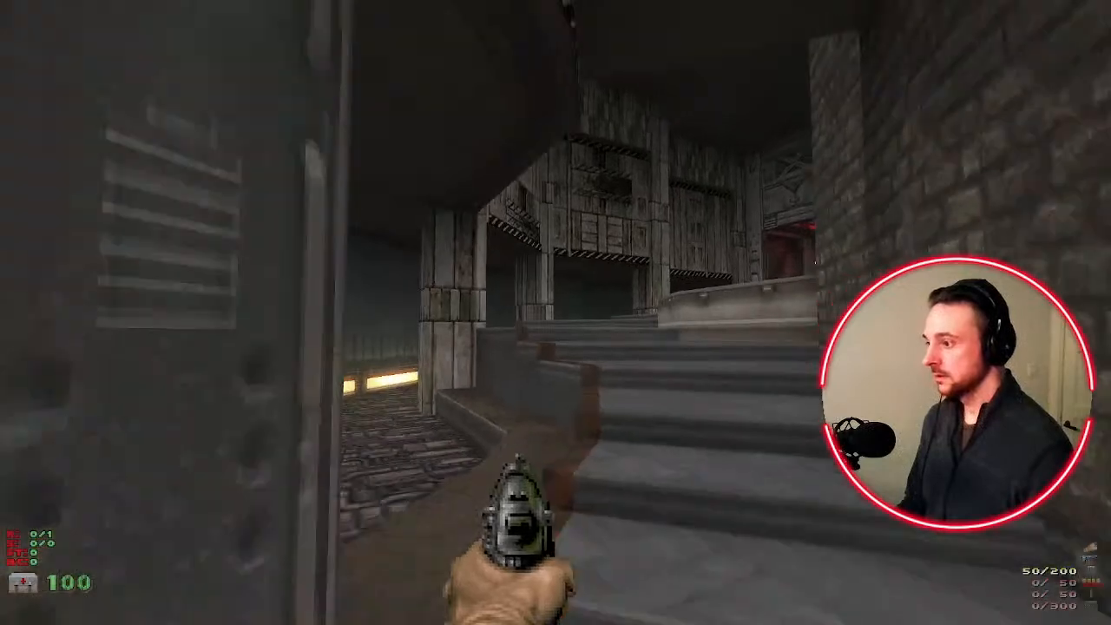
{"action": "key", "text": "w"}
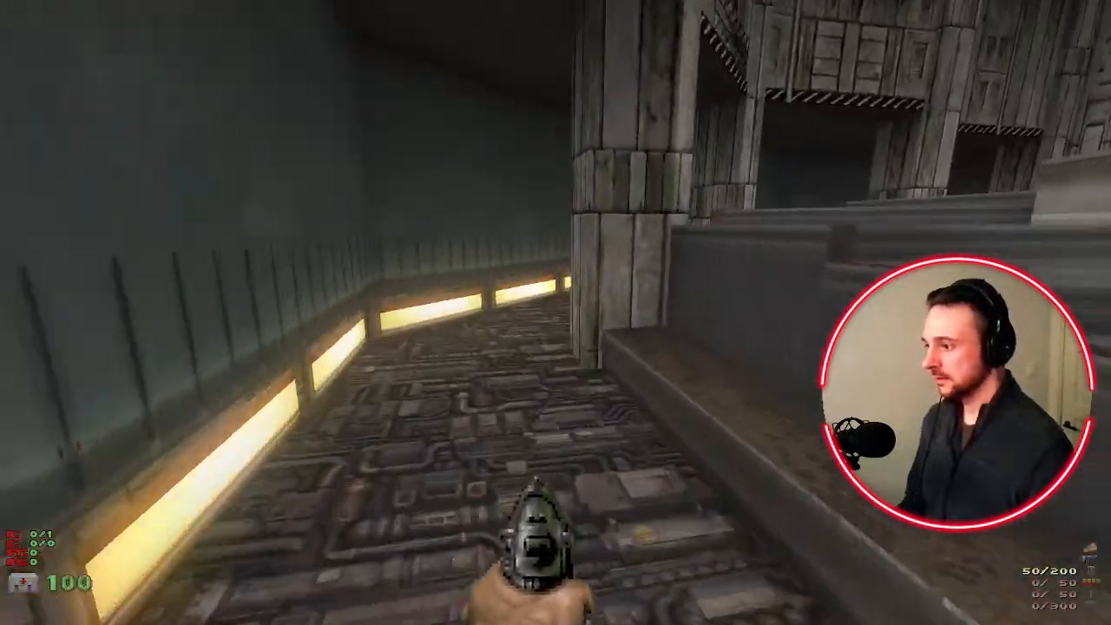
{"action": "key", "text": "w"}
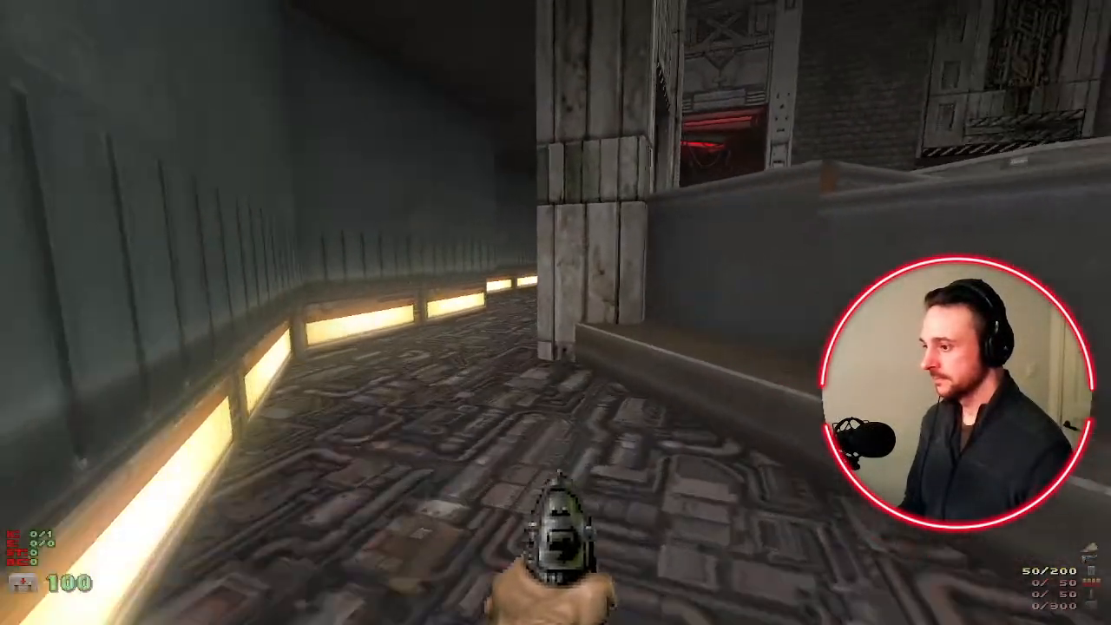
{"action": "key", "text": "w"}
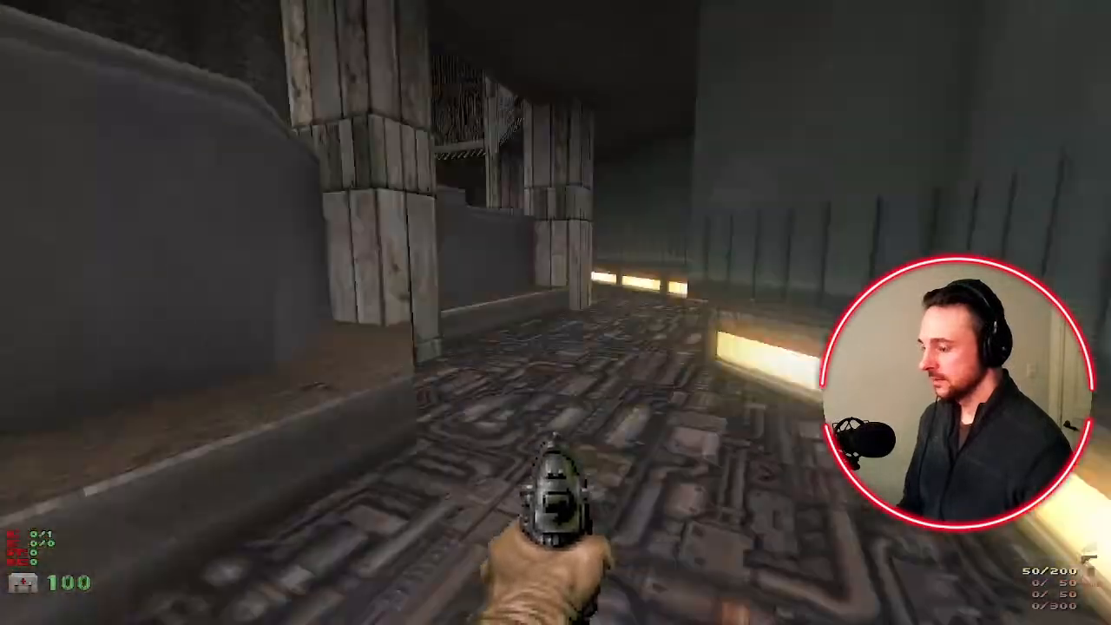
{"action": "key", "text": "w"}
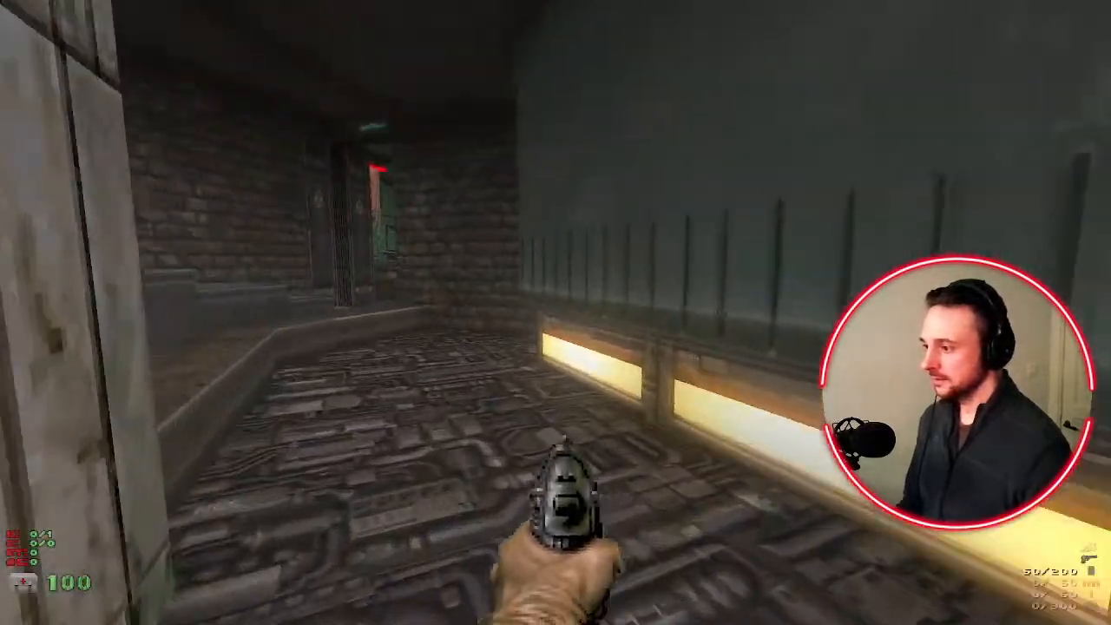
{"action": "key", "text": "w"}
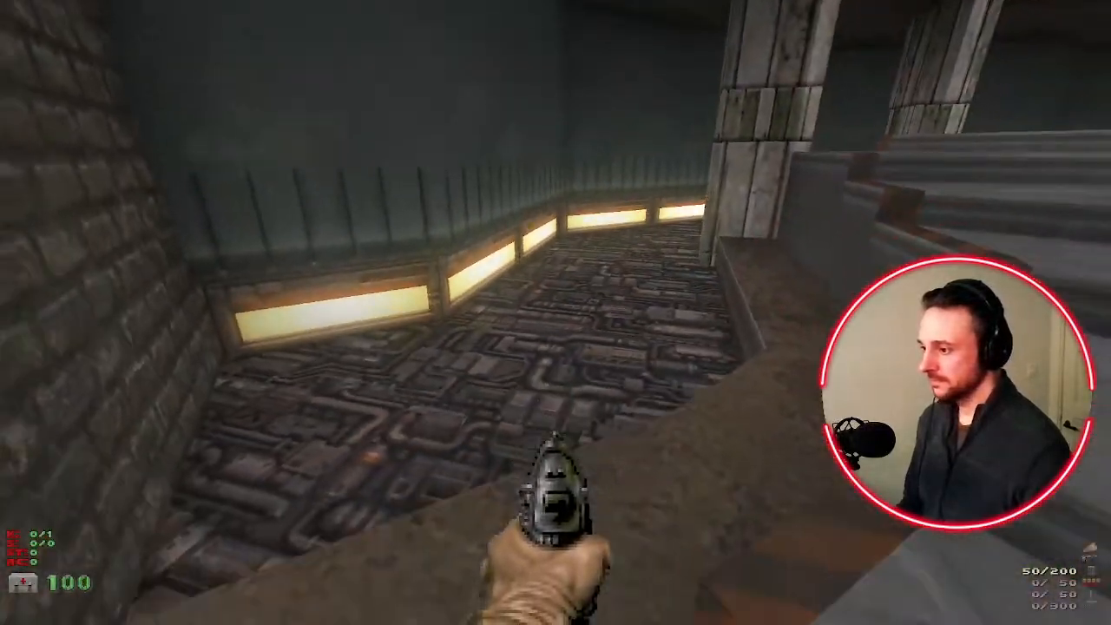
{"action": "key", "text": "w"}
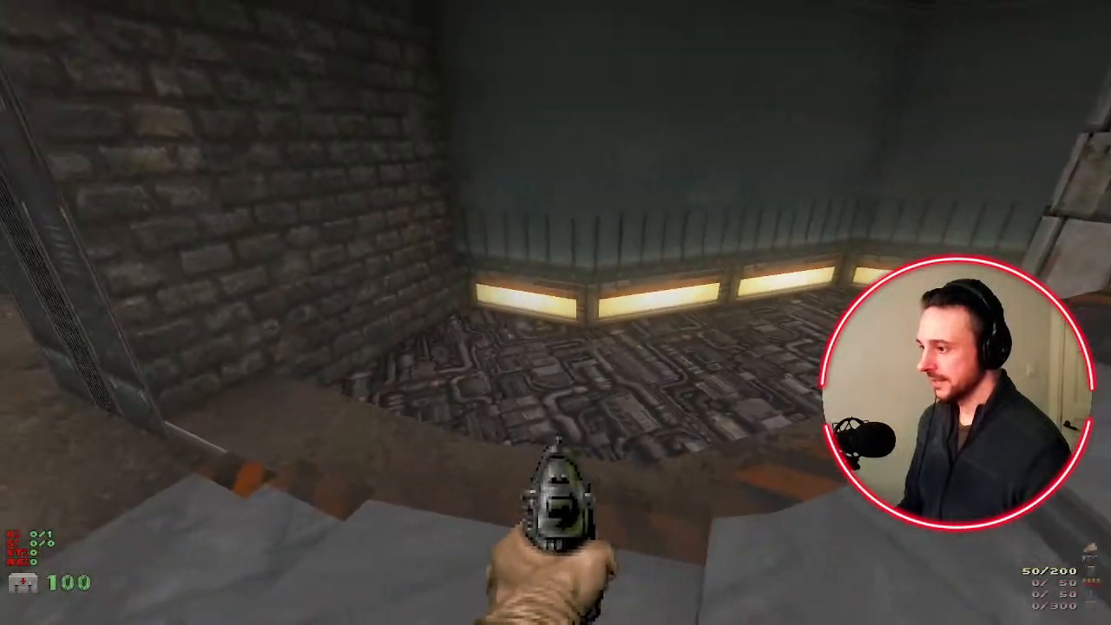
{"action": "key", "text": "w"}
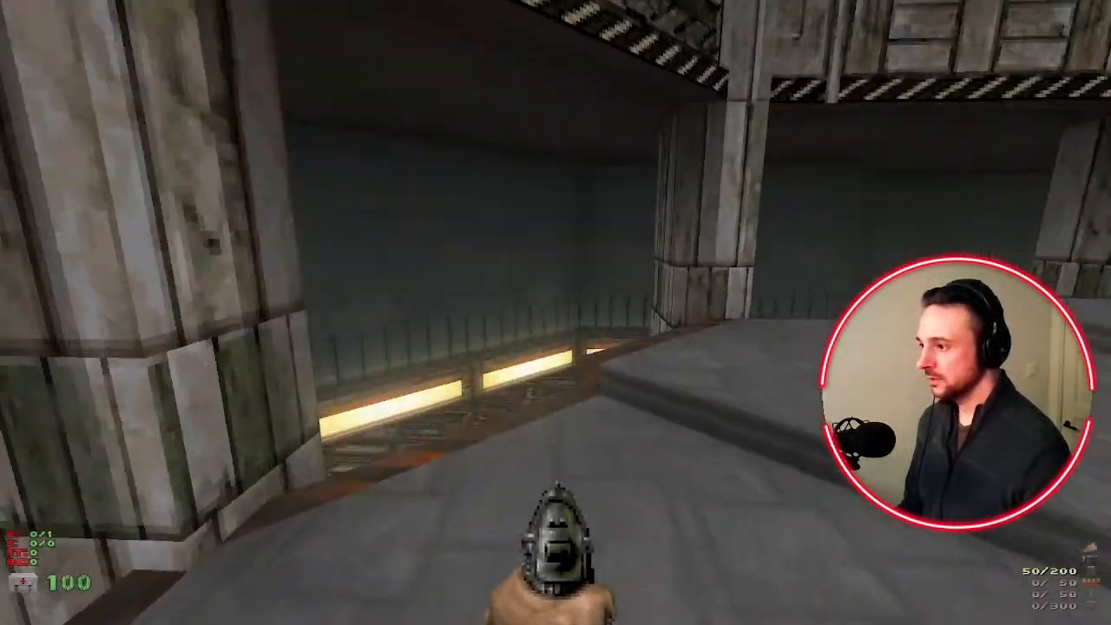
{"action": "key", "text": "w"}
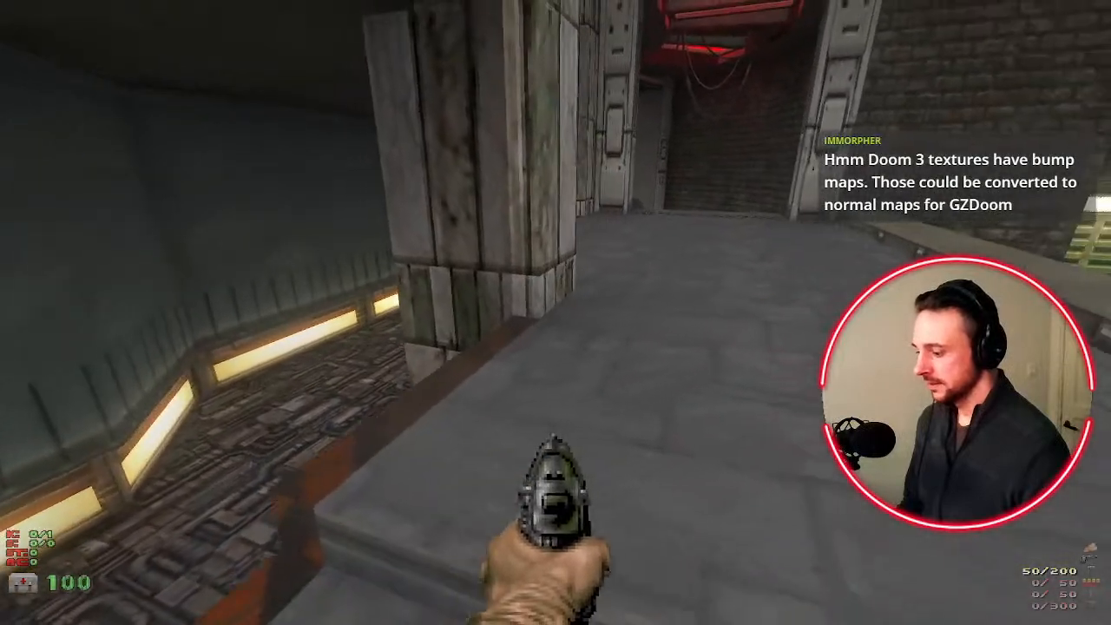
{"action": "key", "text": "w"}
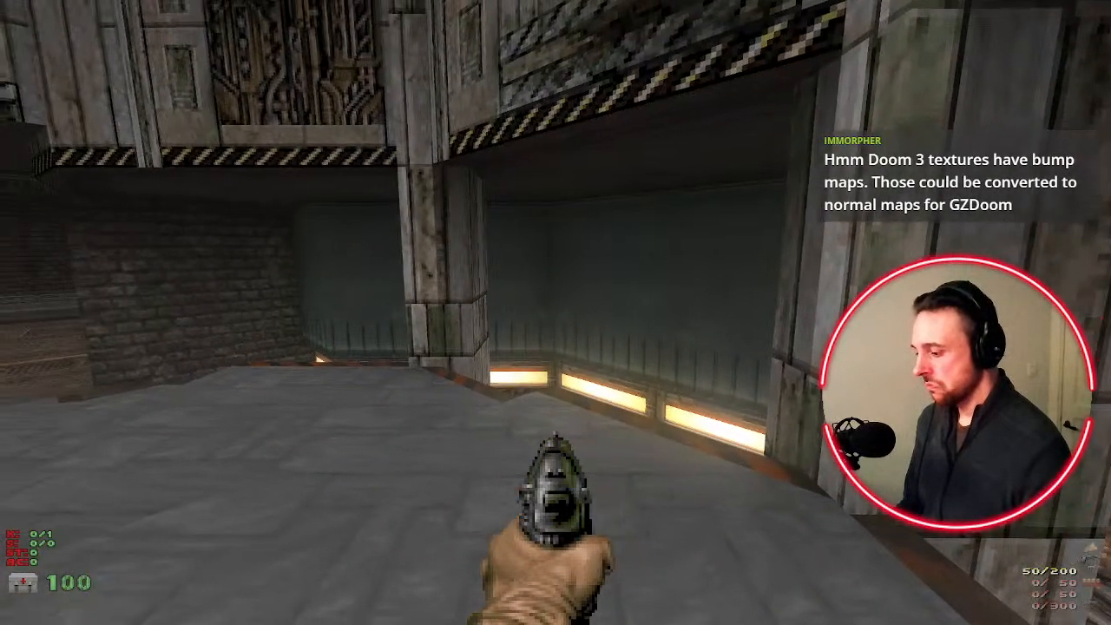
Inspect the pipe floor up close in-game beside the lit wall base and pillars, ending on the grey steps
{"action": "key", "text": "w"}
{"action": "key", "text": "w"}
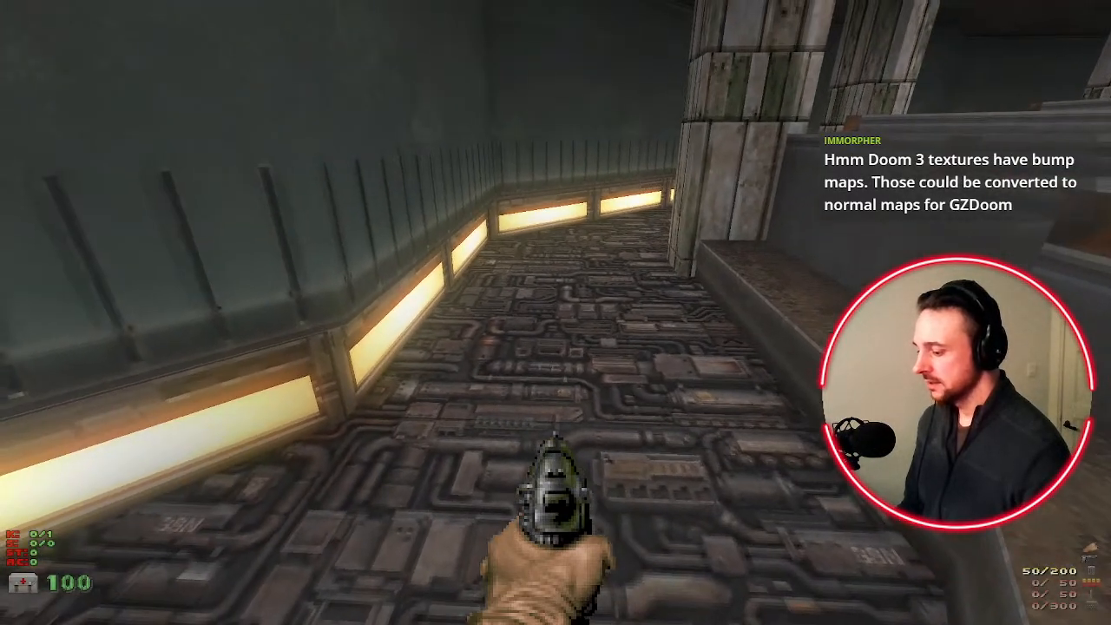
{"action": "key", "text": "w"}
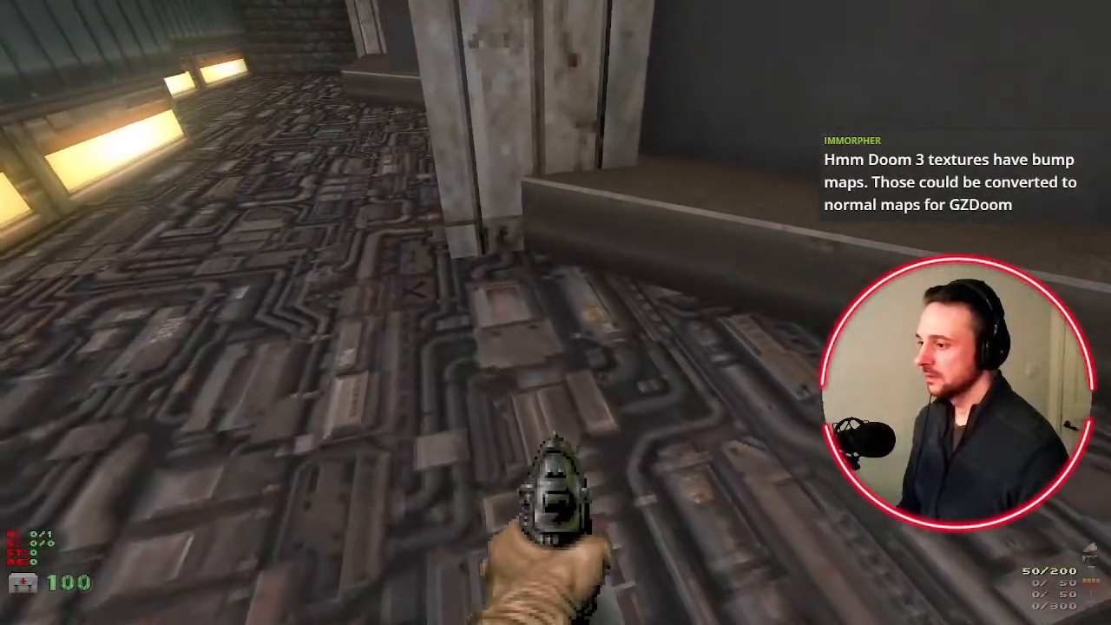
{"action": "key", "text": "w"}
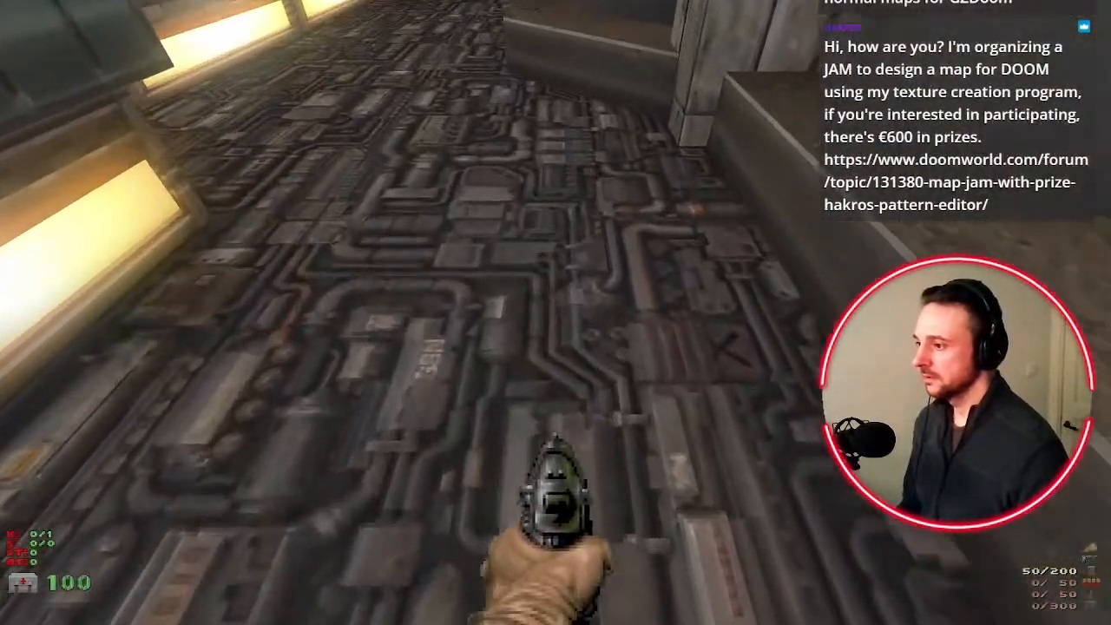
{"action": "key", "text": "w"}
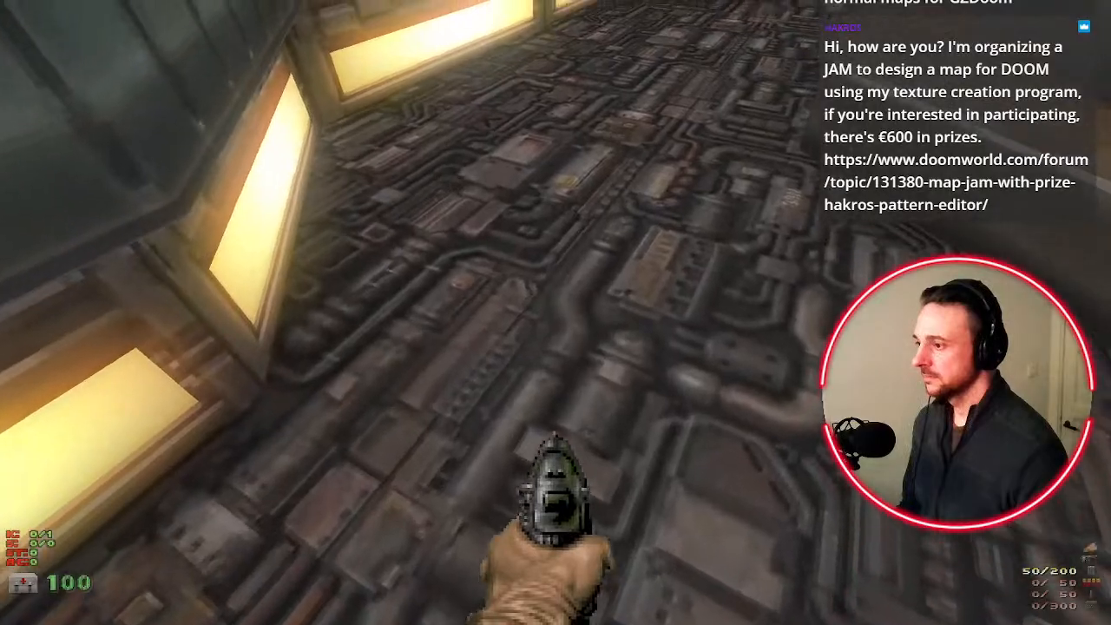
{"action": "key", "text": "w"}
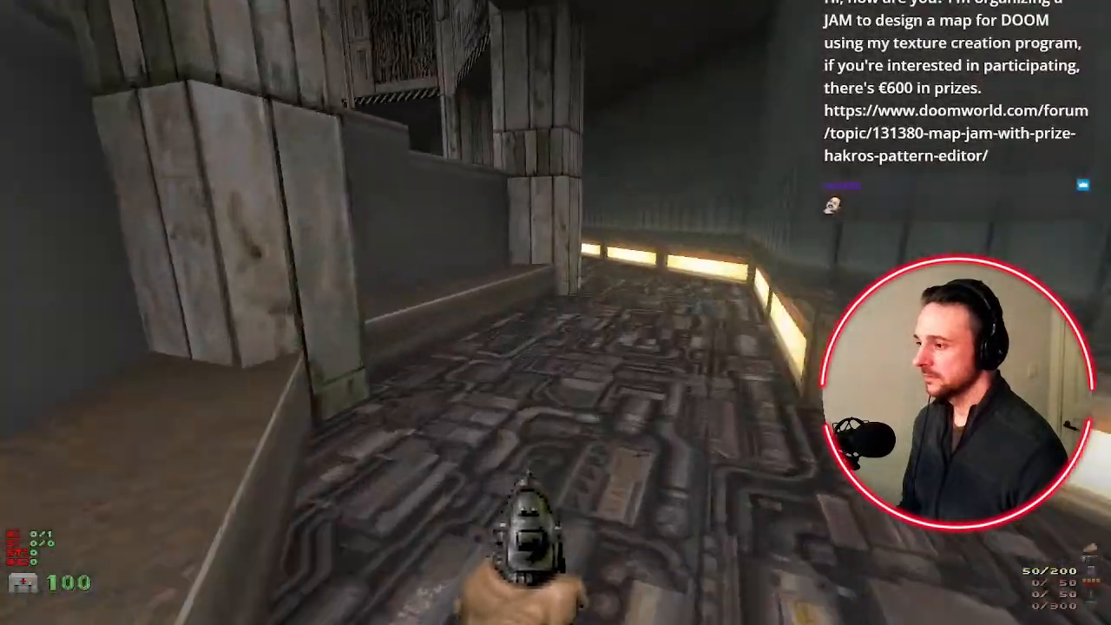
{"action": "key", "text": "w"}
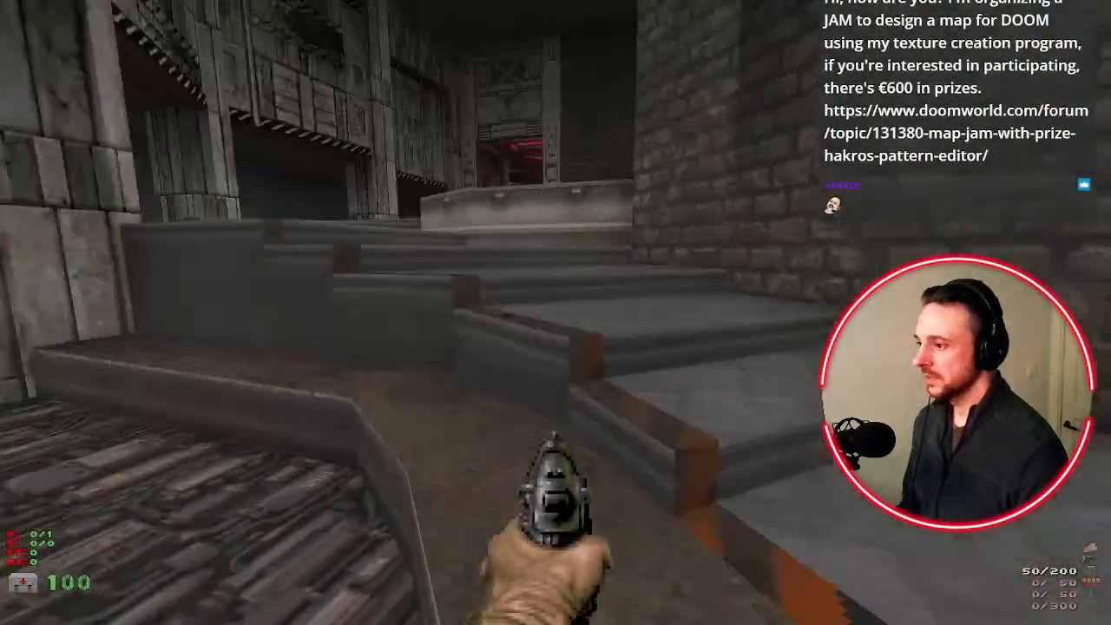
{"action": "key", "text": "w"}
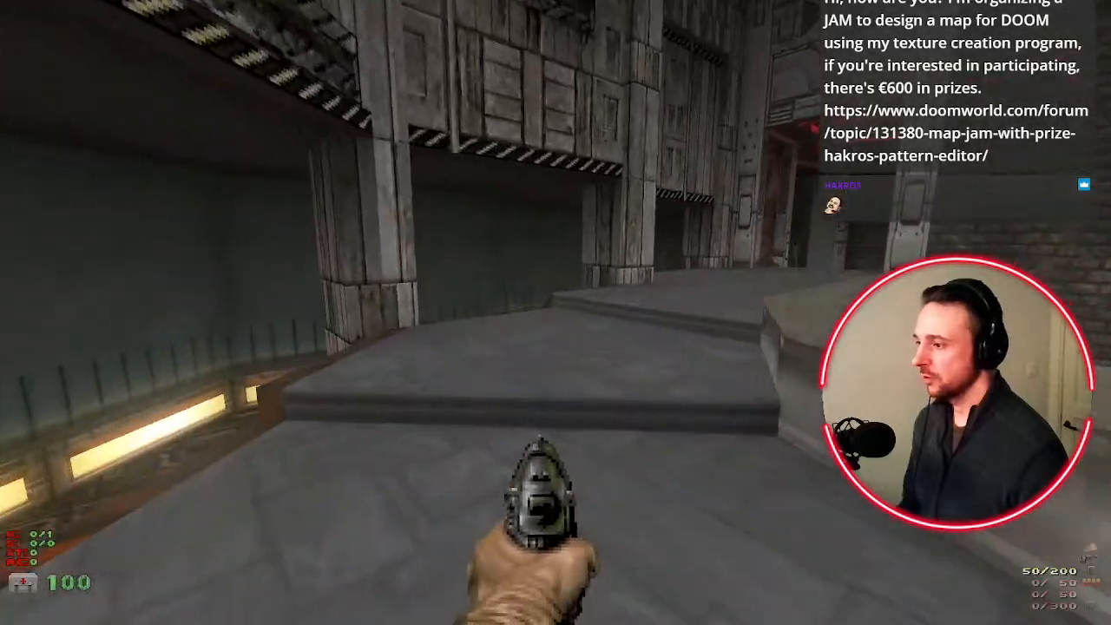
Finish the in-game walk along the grey steps and the low wall above the sludge channel, and quit the test
{"action": "key", "text": "w"}
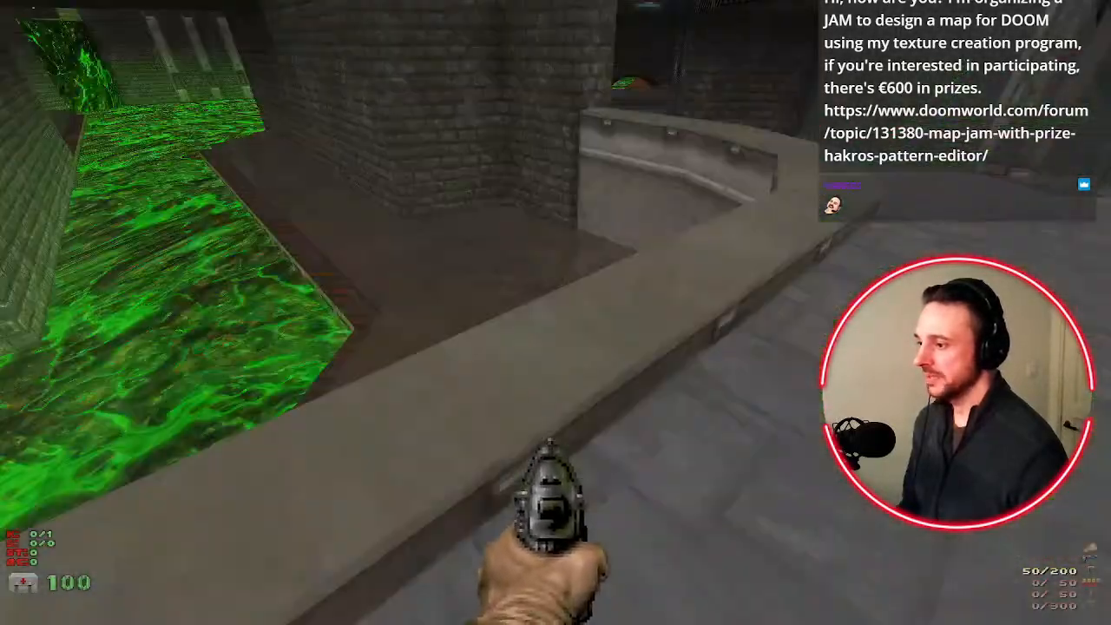
{"action": "key", "text": "Escape"}
{"action": "key", "text": "Return"}
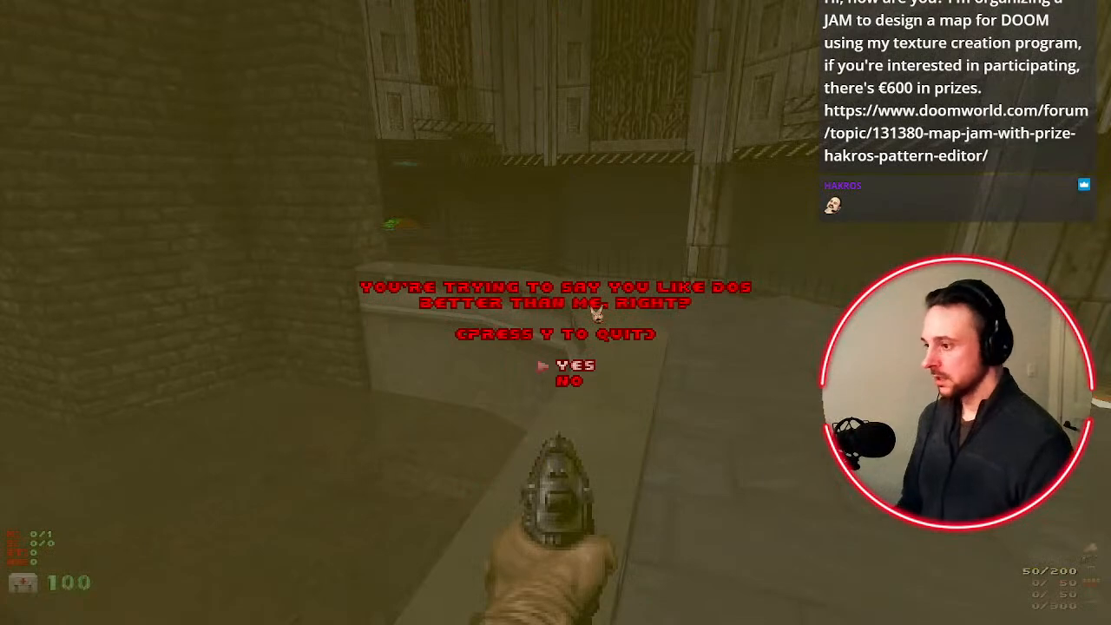
{"action": "key", "text": "y"}
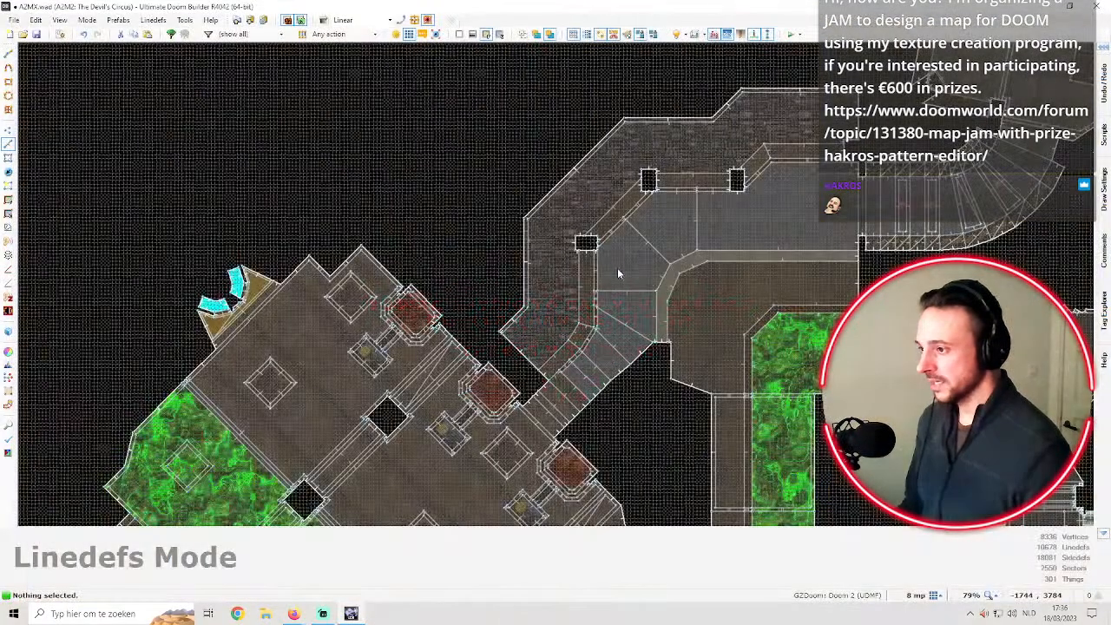
Examine the low curved wall's floor surface settings and the surrounding pipe floor and stepped ledge in the 3D view
{"action": "key", "text": "q"}
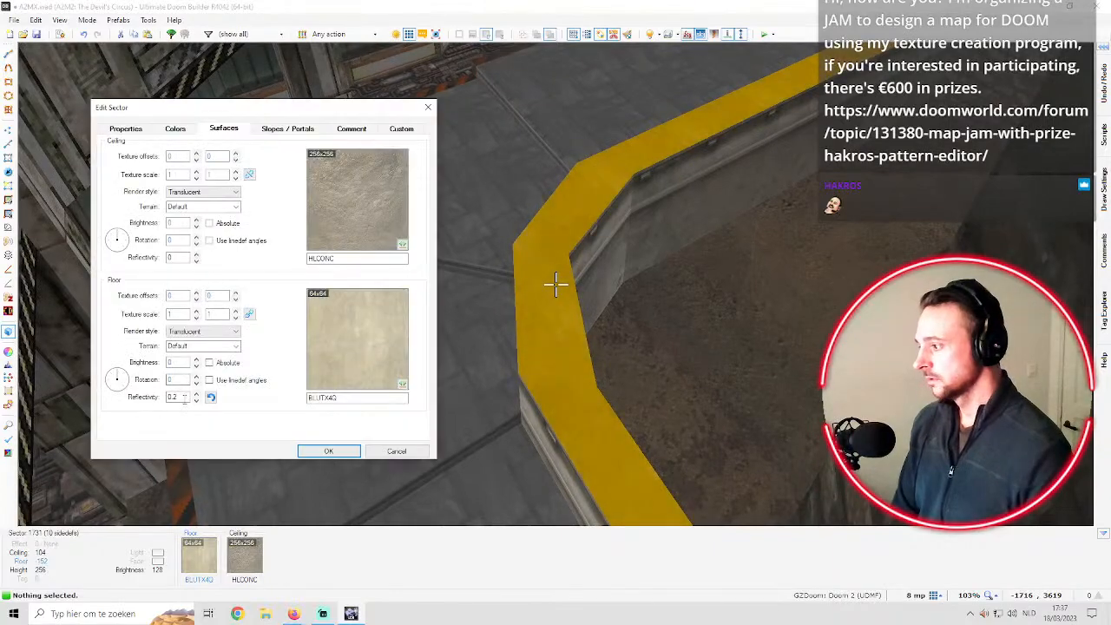
{"action": "key", "text": "Escape"}
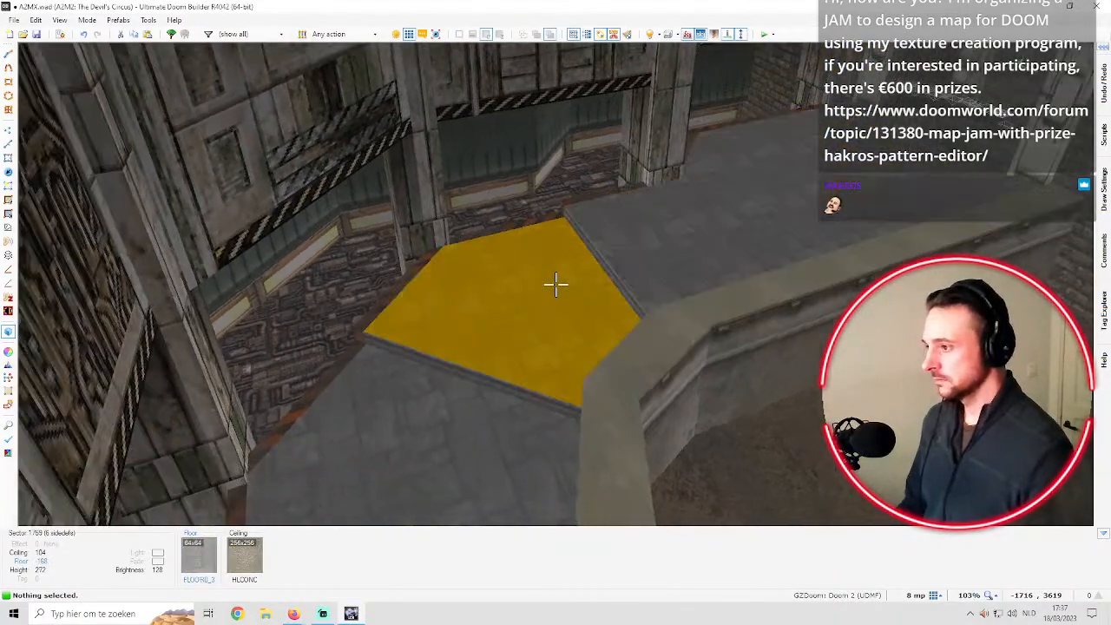
{"action": "key", "text": "e"}
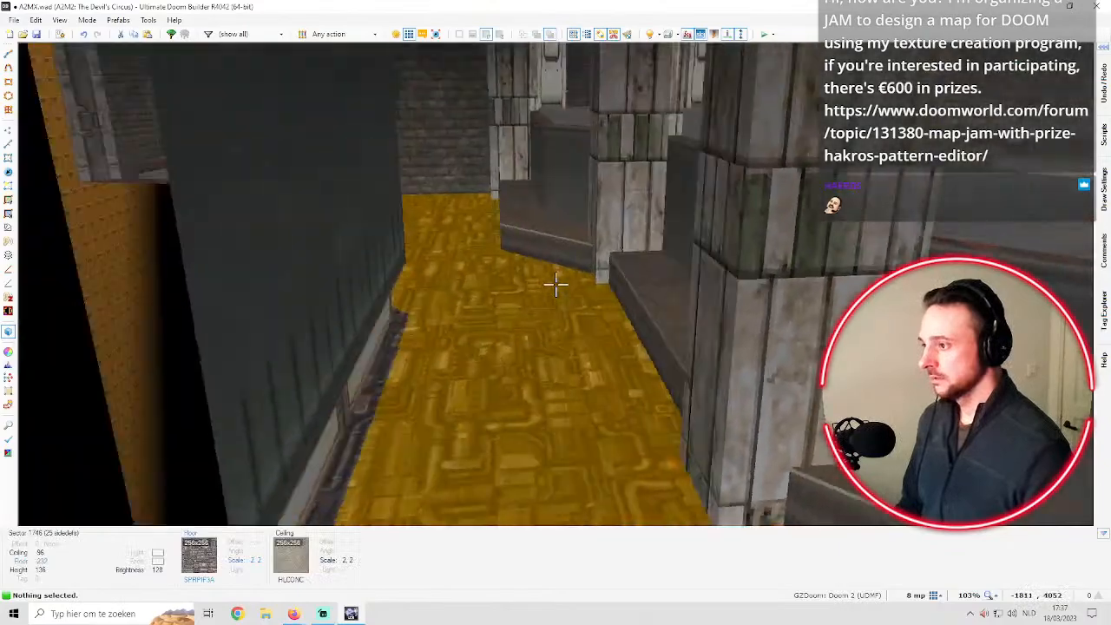
{"action": "key", "text": "e"}
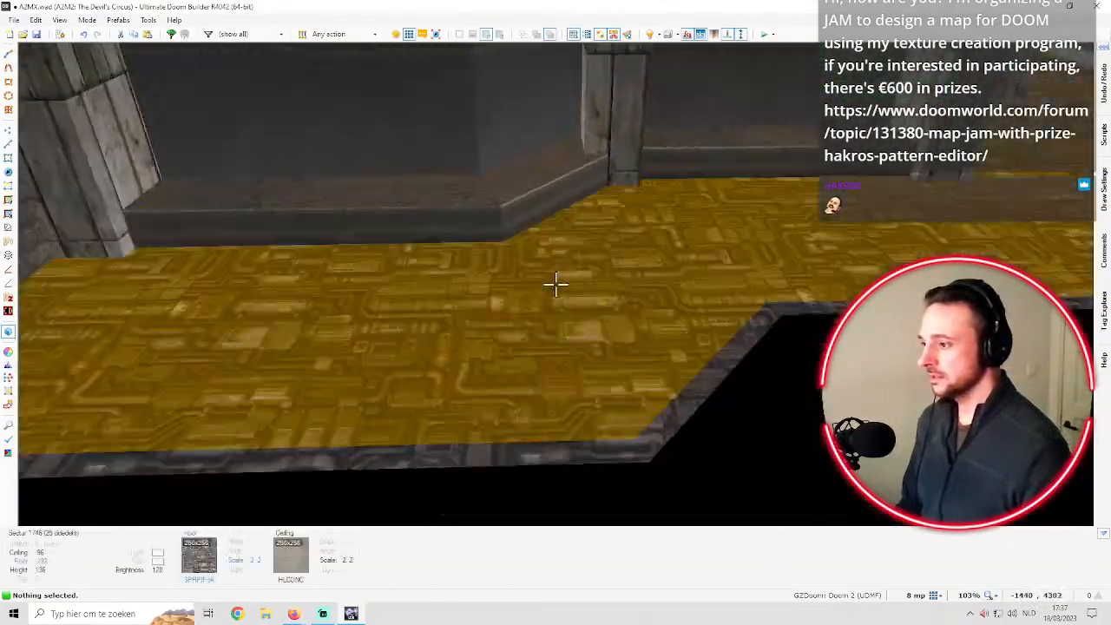
{"action": "key", "text": "e"}
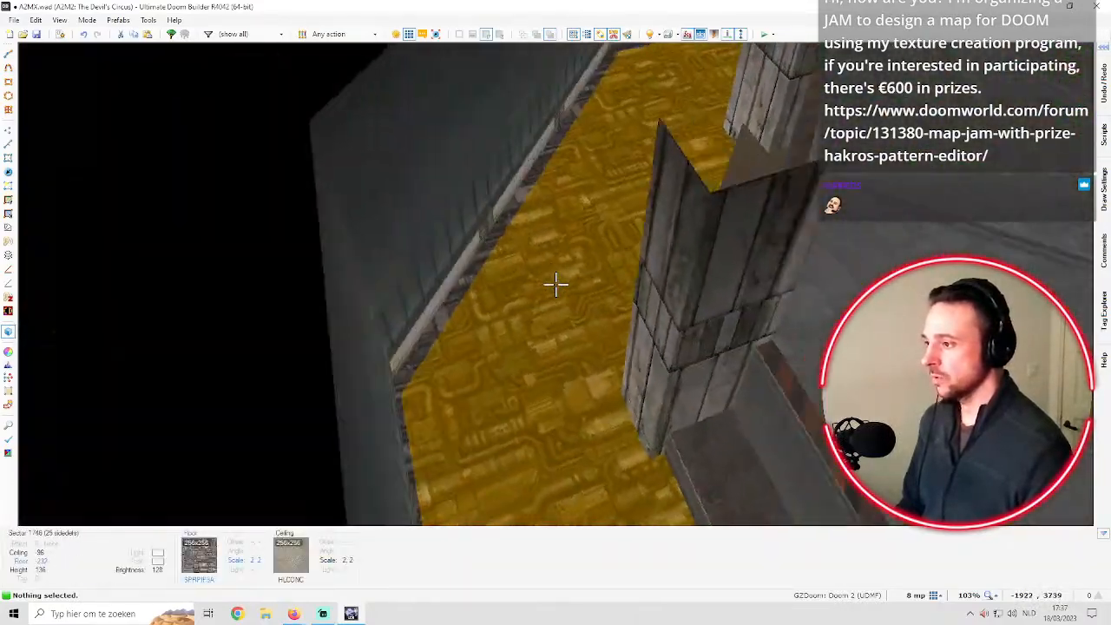
{"action": "key", "text": "e"}
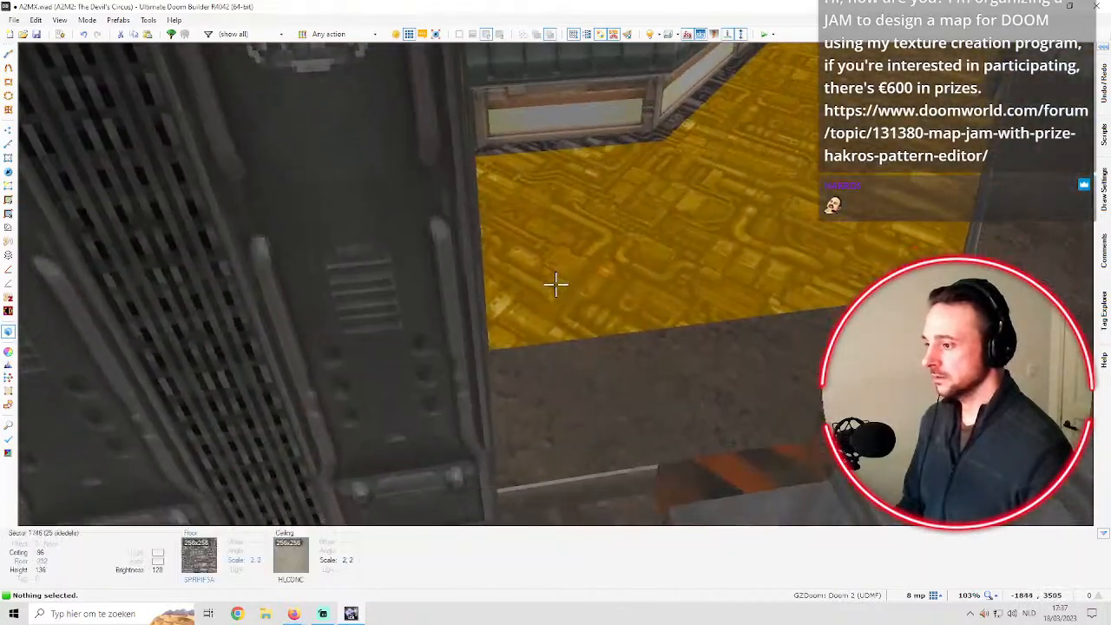
{"action": "key", "text": "e"}
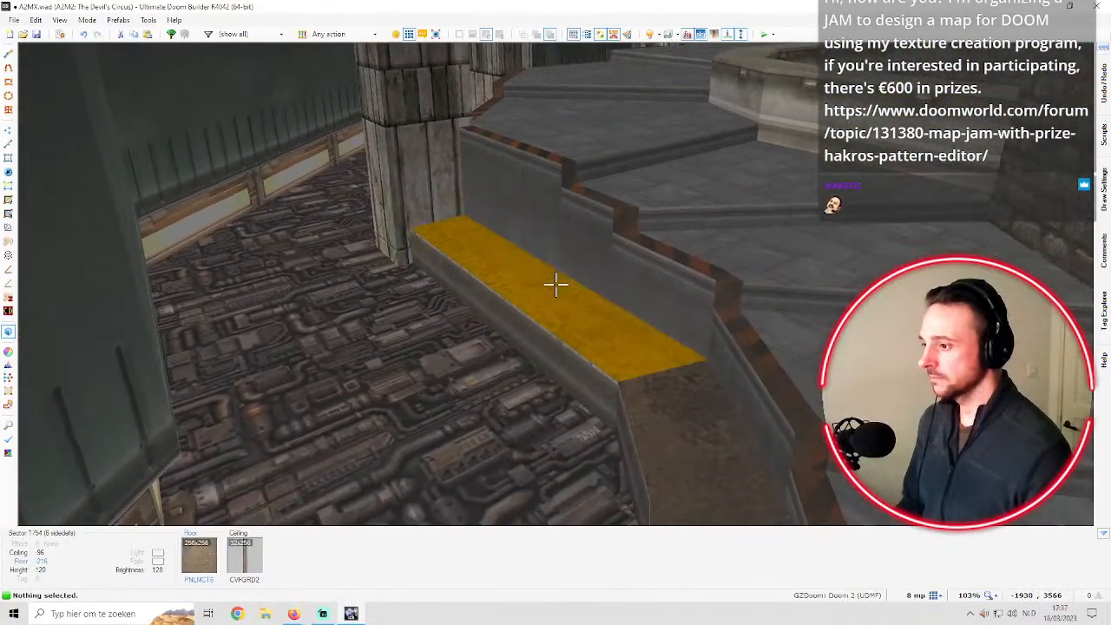
Apply the yellow hazard-stripe panel texture to the floors of the ledge segments between the pipe floor and the grey steps
{"action": "key", "text": "e"}
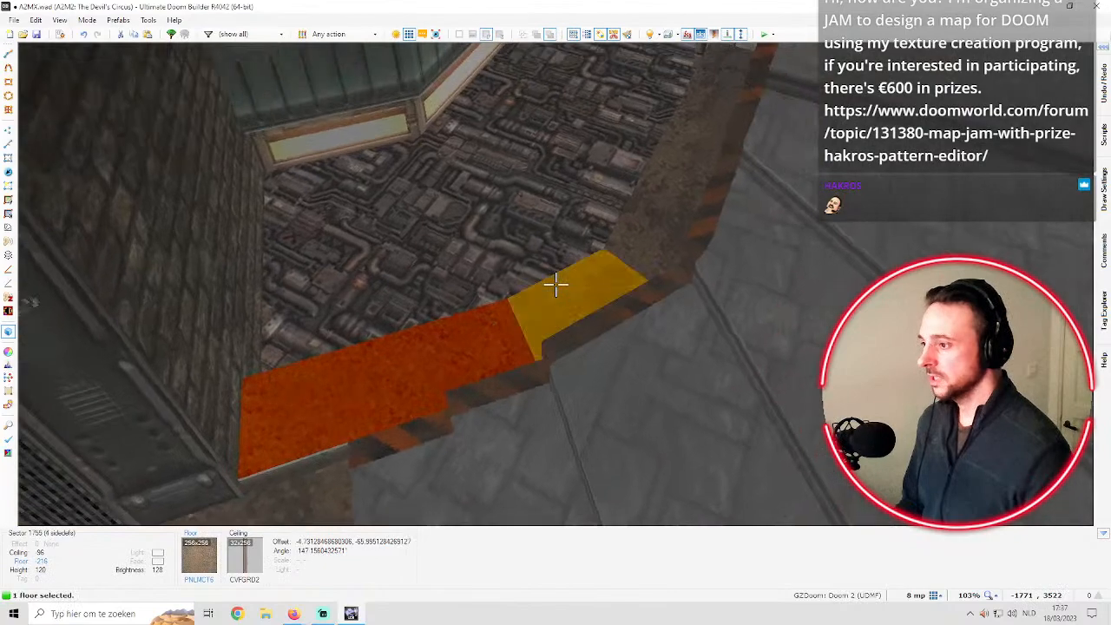
{"action": "key", "text": "t"}
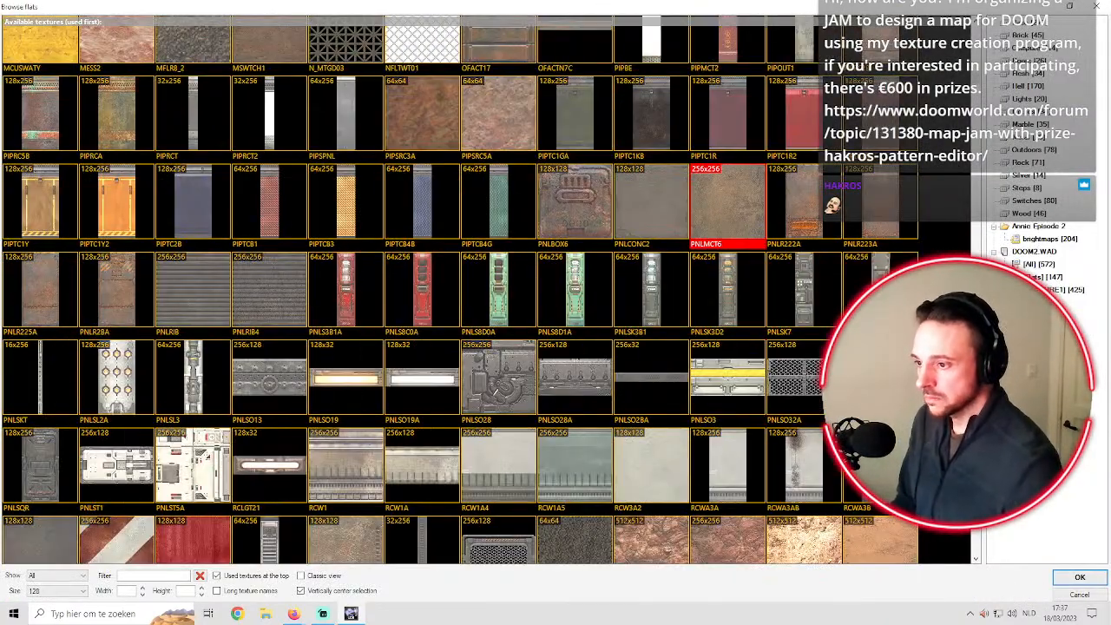
{"action": "key", "text": "Escape"}
{"action": "key", "text": "c"}
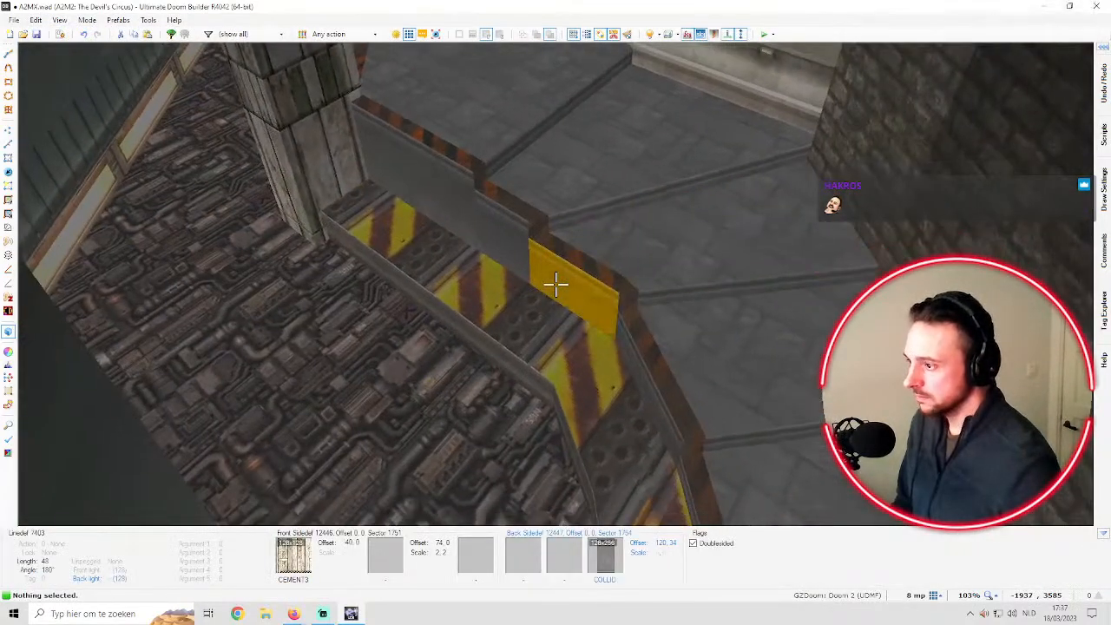
{"action": "key", "text": "f"}
{"action": "key", "text": "e"}
{"action": "key", "text": "s"}
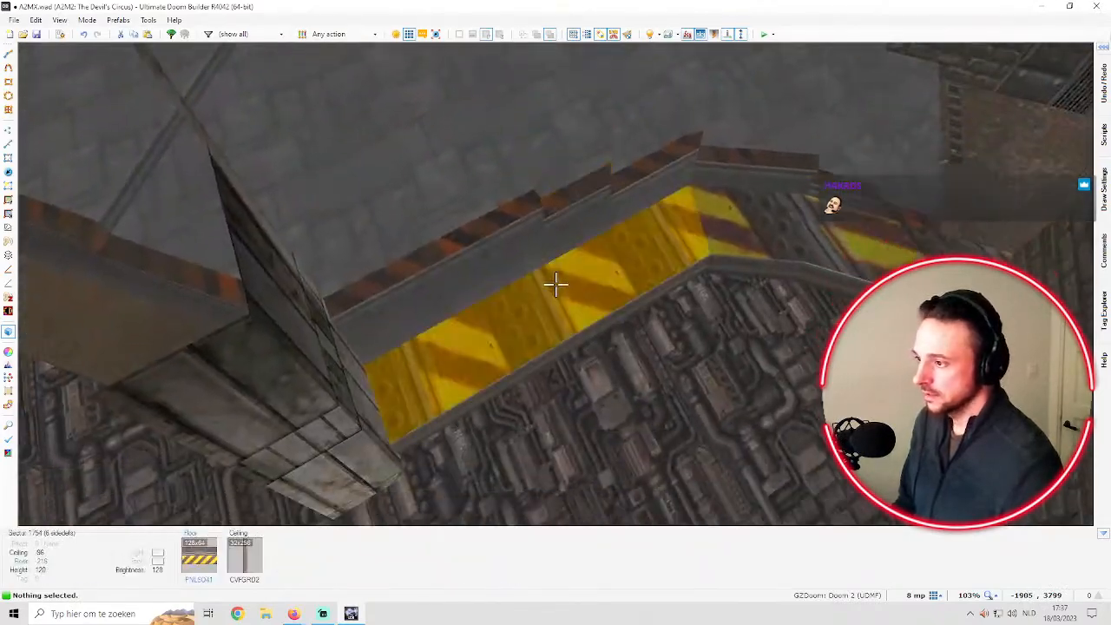
Rotate the hazard-stripe floor texture to 90 degrees along the straight ledge and fit it to the ledge's width in Floor Align Mode
{"action": "left_click", "coordinate": [555, 285]}
{"action": "key", "text": "w"}
{"action": "scroll", "coordinate": [615, 265], "scroll_direction": "down", "scroll_amount": 2}
{"action": "scroll", "coordinate": [613, 313], "scroll_direction": "up", "scroll_amount": 4}
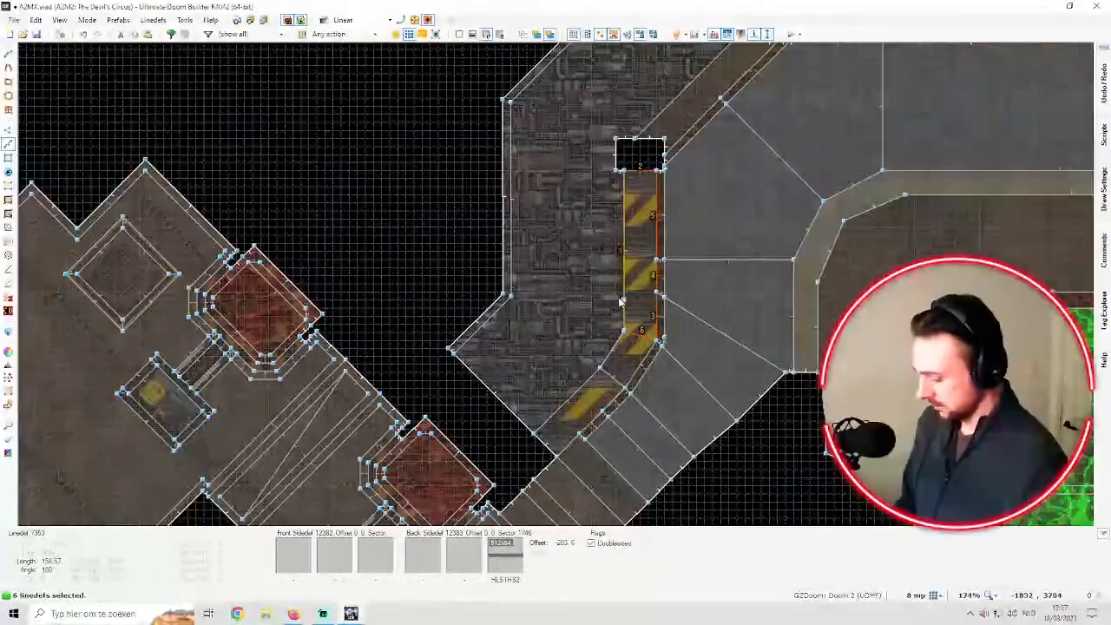
{"action": "left_click", "coordinate": [9, 200]}
{"action": "scroll", "coordinate": [676, 206], "scroll_direction": "up", "scroll_amount": 1}
{"action": "left_click_drag", "start_coordinate": [531, 268], "coordinate": [659, 185]}
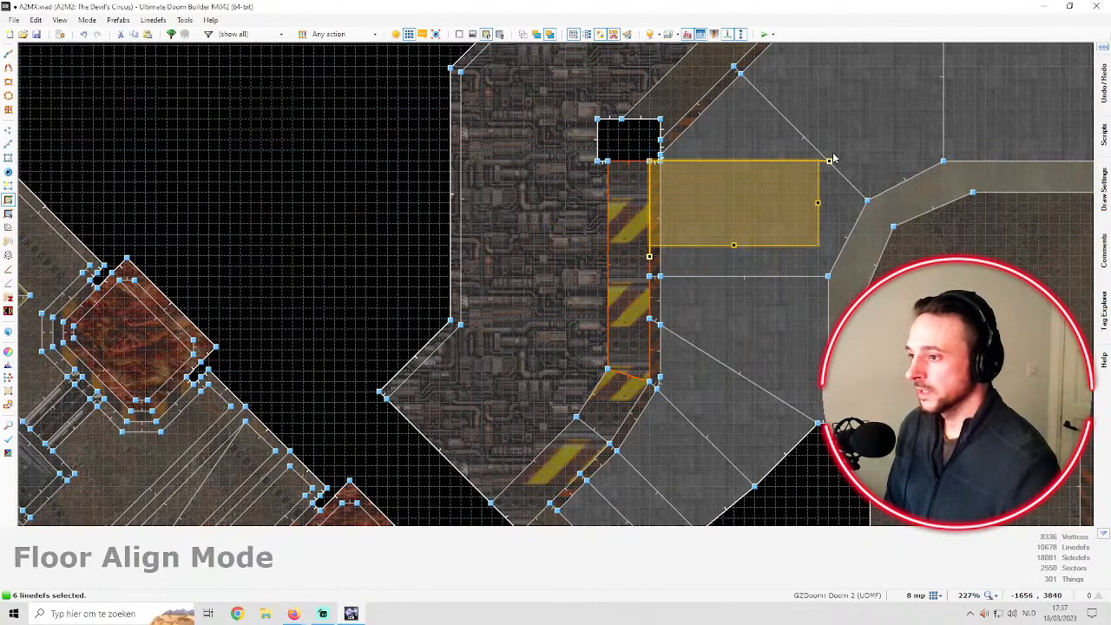
{"action": "left_click_drag", "start_coordinate": [828, 160], "coordinate": [640, 336]}
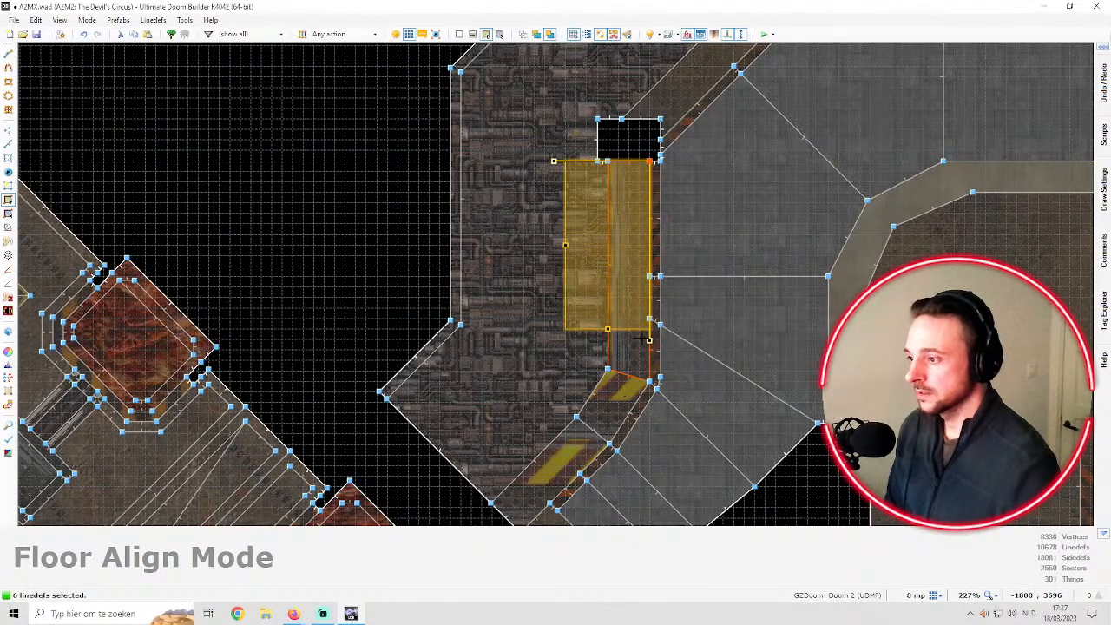
{"action": "left_click_drag", "start_coordinate": [566, 247], "coordinate": [612, 257]}
Compress the straight ledge's hazard-stripe texture lengthwise in Floor Align Mode to a scale of about 2 on both axes
{"action": "key", "text": "q"}
{"action": "key", "text": "w"}
{"action": "key", "text": "s"}
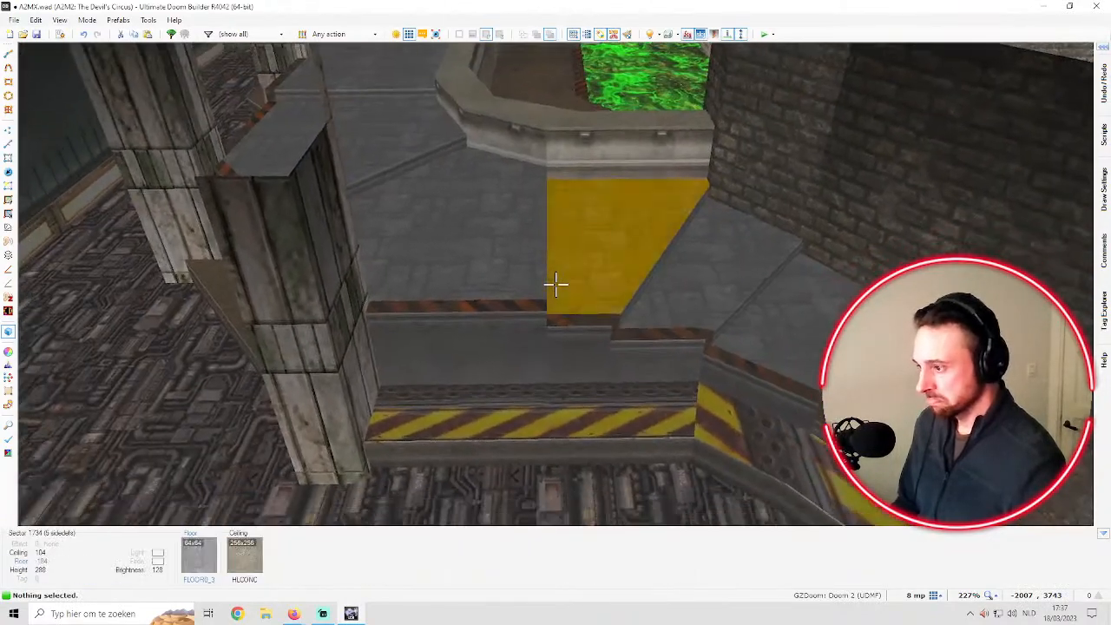
{"action": "key", "text": "w"}
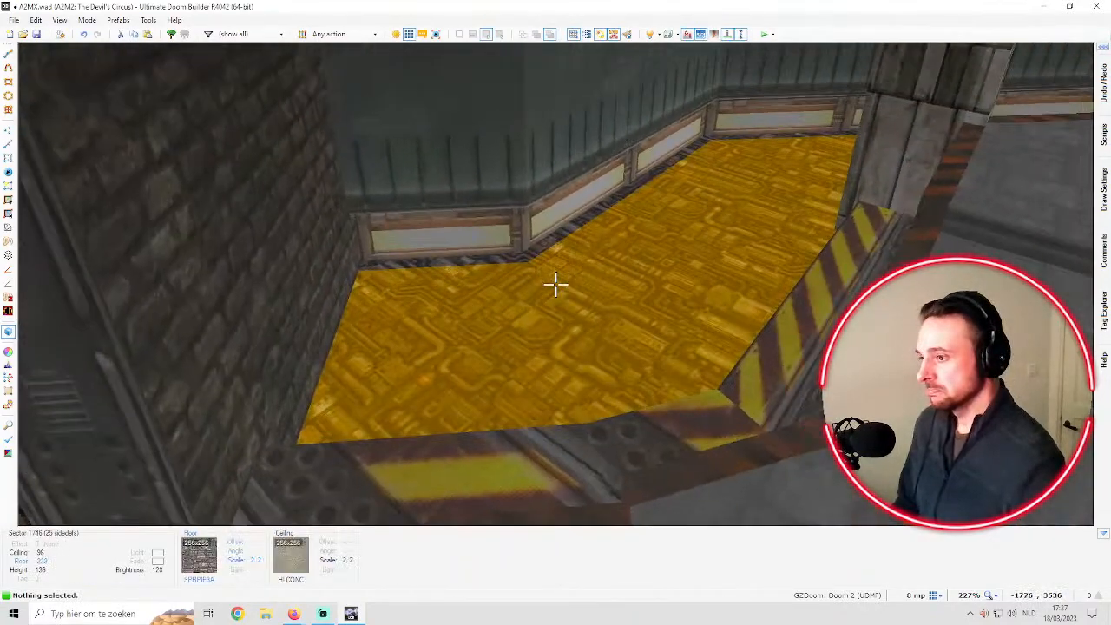
{"action": "key", "text": "w"}
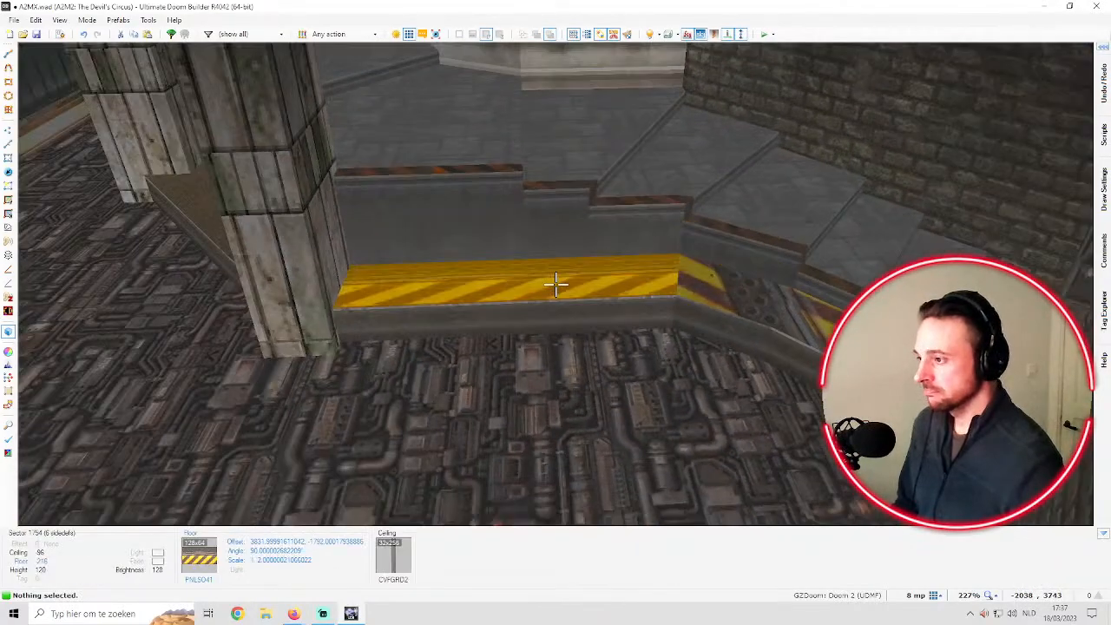
{"action": "left_click", "coordinate": [555, 284]}
{"action": "key", "text": "q"}
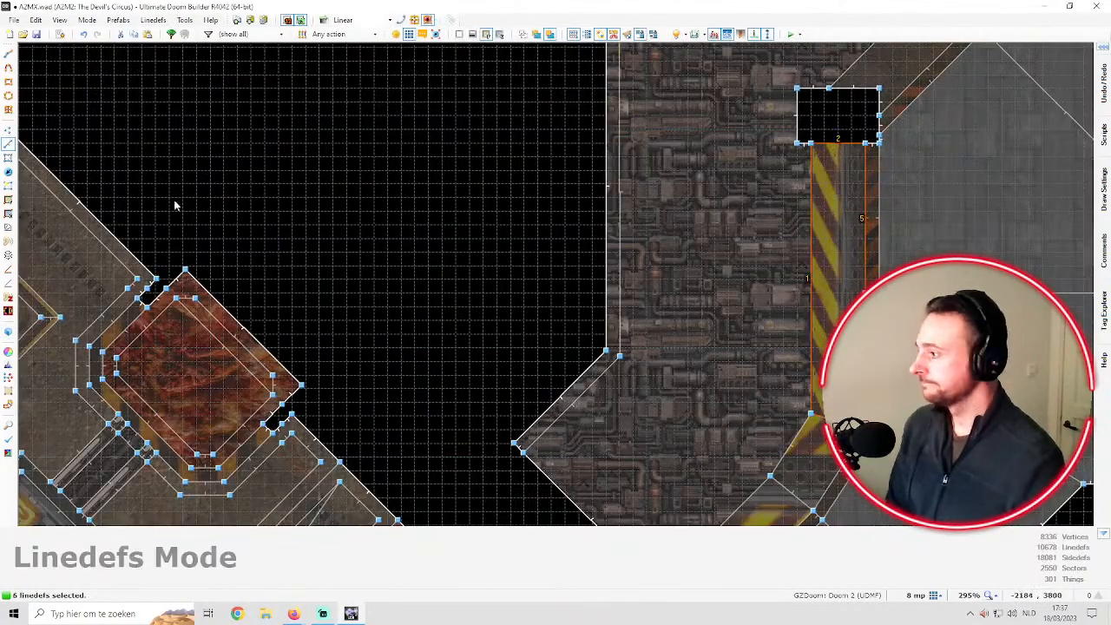
{"action": "key", "text": "Right"}
{"action": "key", "text": "Right"}
{"action": "left_click", "coordinate": [8, 200]}
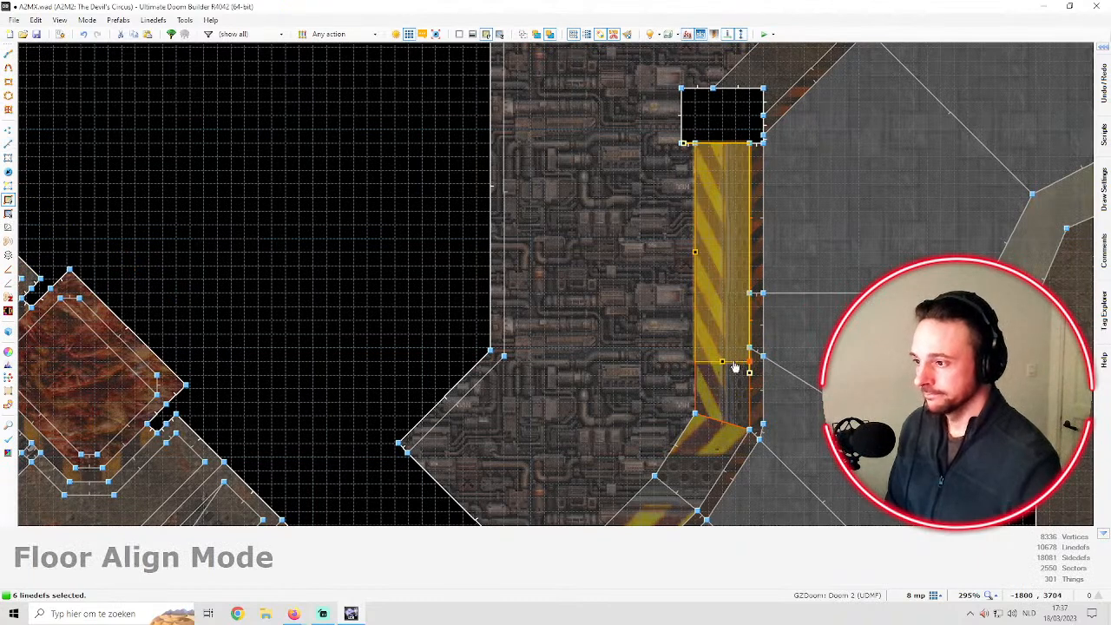
{"action": "left_click_drag", "start_coordinate": [720, 360], "coordinate": [720, 250]}
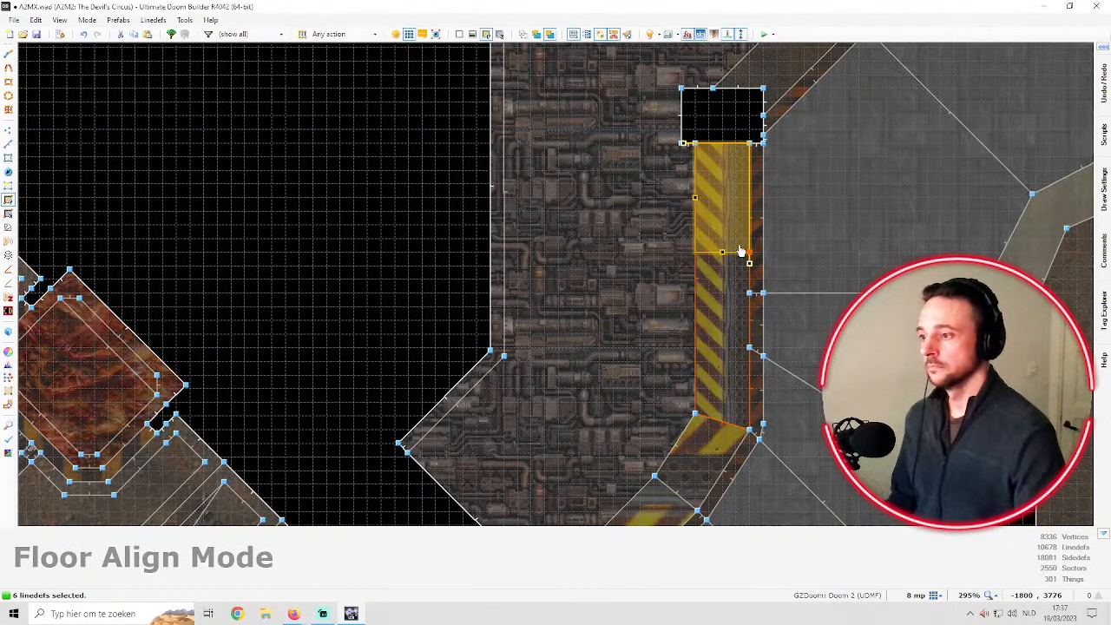
Inspect the straight ledge's hazard stripes from the pipe floor and from the grey steps in the 3D view
{"action": "key", "text": "w"}
{"action": "key", "text": "e"}
{"action": "key", "text": "c"}
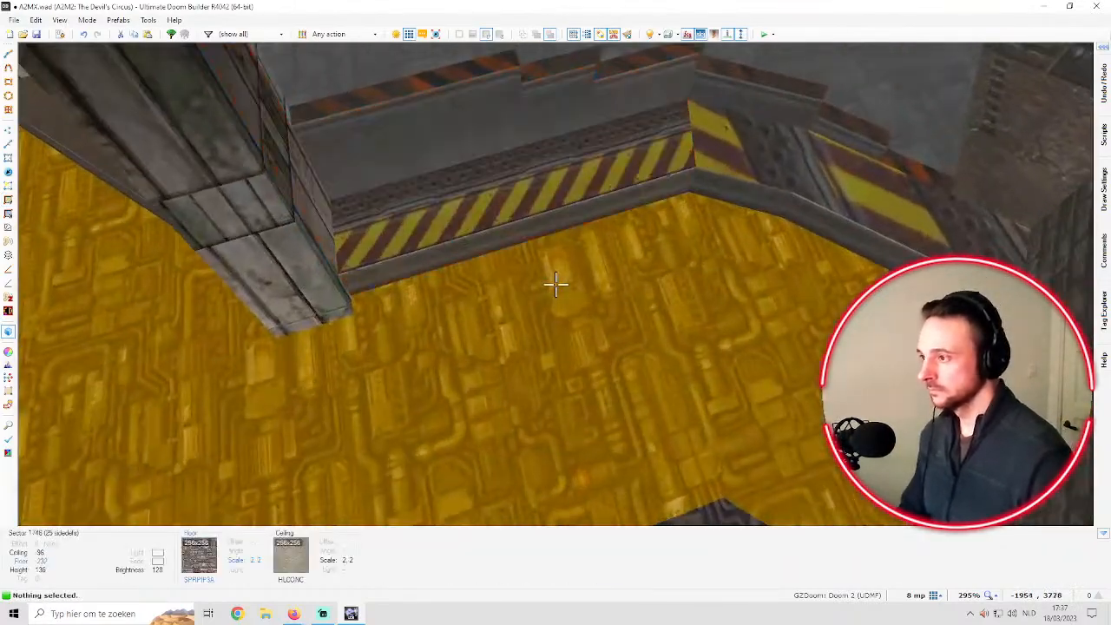
{"action": "key", "text": "d"}
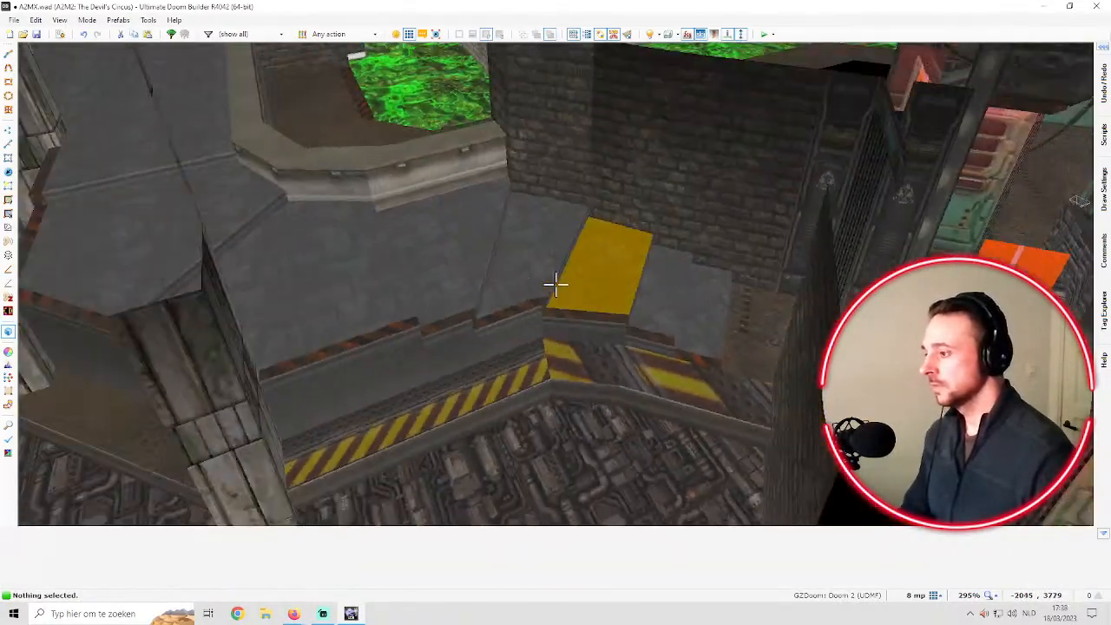
{"action": "key", "text": "f"}
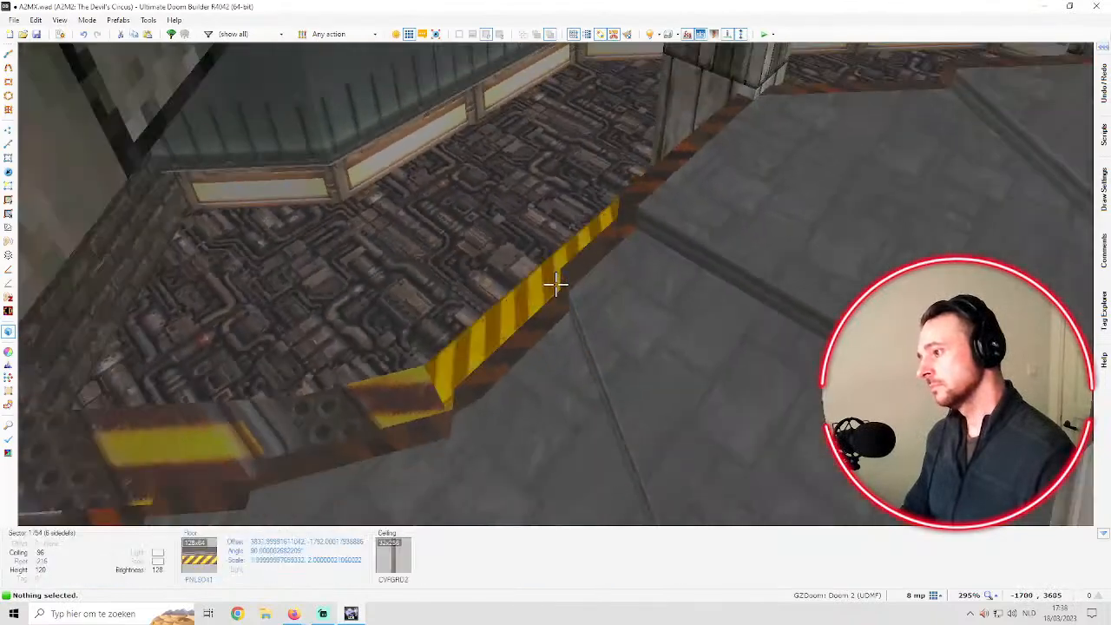
{"action": "key", "text": "e"}
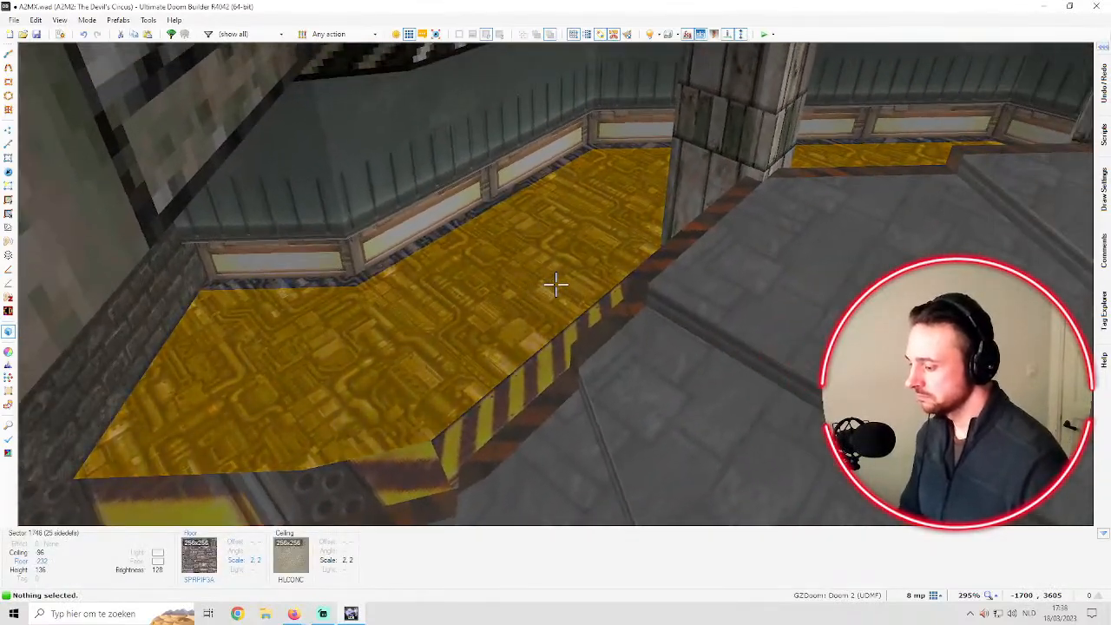
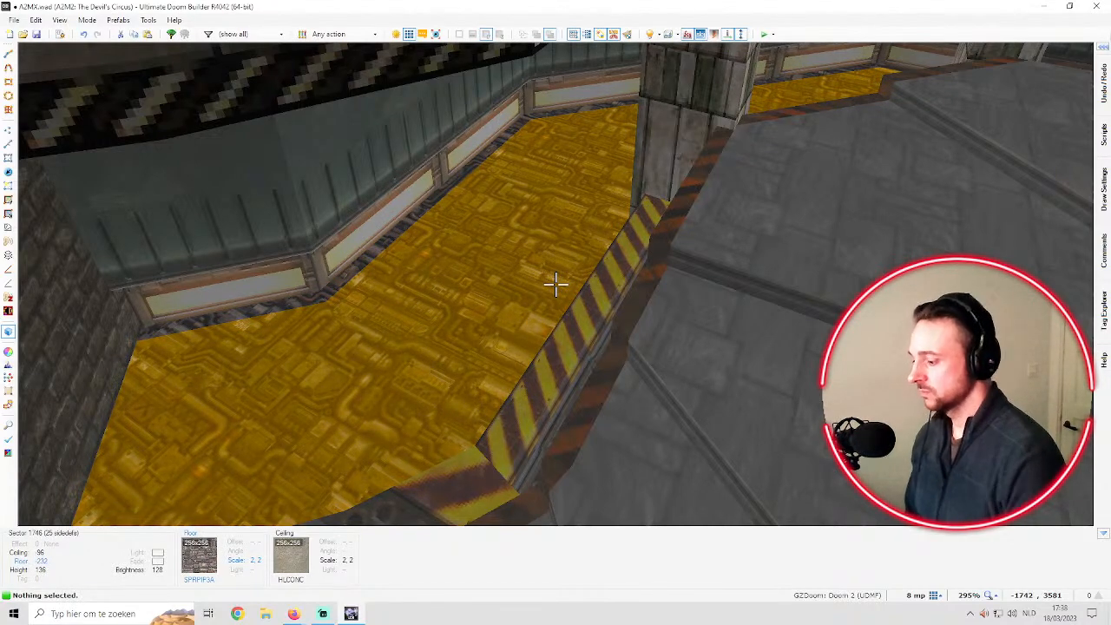
Rotate the short corner ledge segment's hazard-stripe floor texture along its outer edge and narrow it to the ledge's width in Floor Align Mode
{"action": "key", "text": "d"}
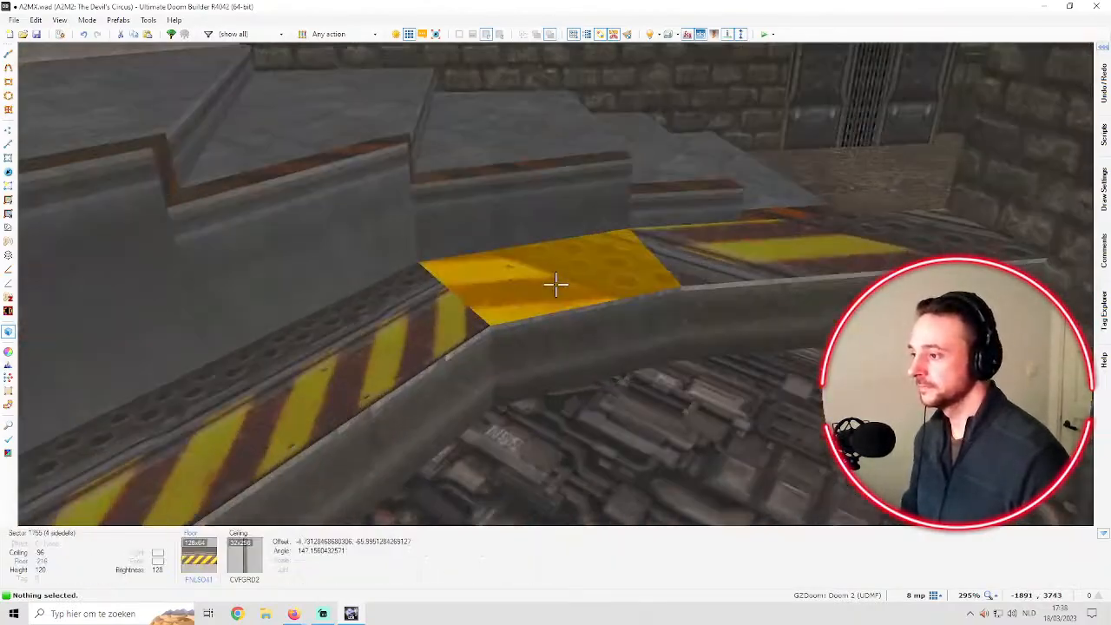
{"action": "key", "text": "q"}
{"action": "scroll", "coordinate": [747, 287], "scroll_direction": "up", "scroll_amount": 2}
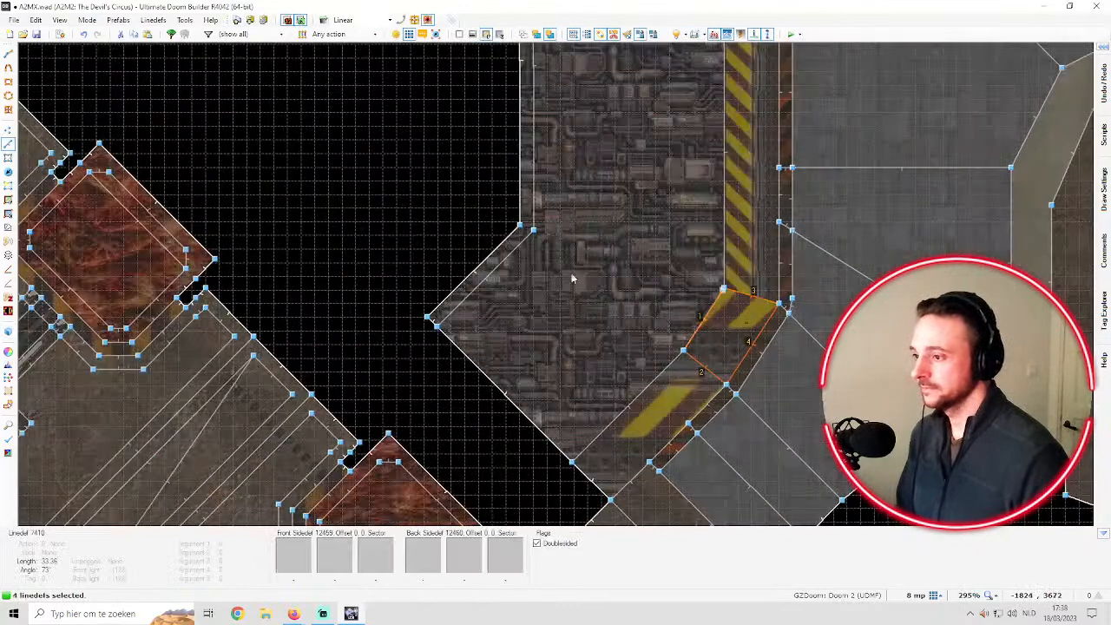
{"action": "key", "text": "space"}
{"action": "left_click", "coordinate": [7, 199]}
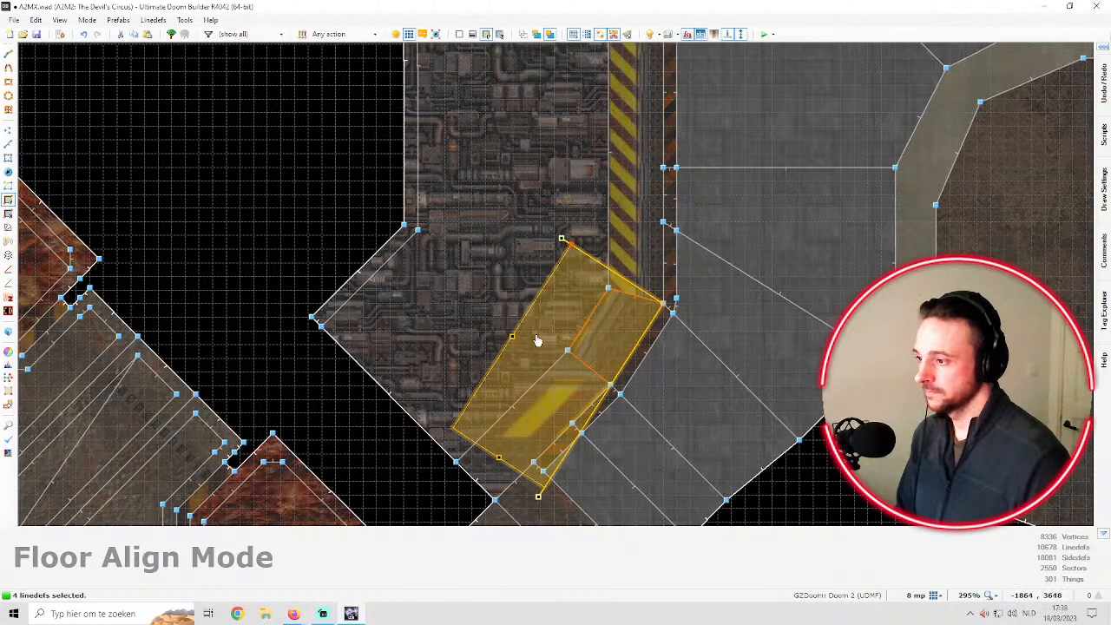
{"action": "left_click_drag", "start_coordinate": [511, 335], "coordinate": [566, 347]}
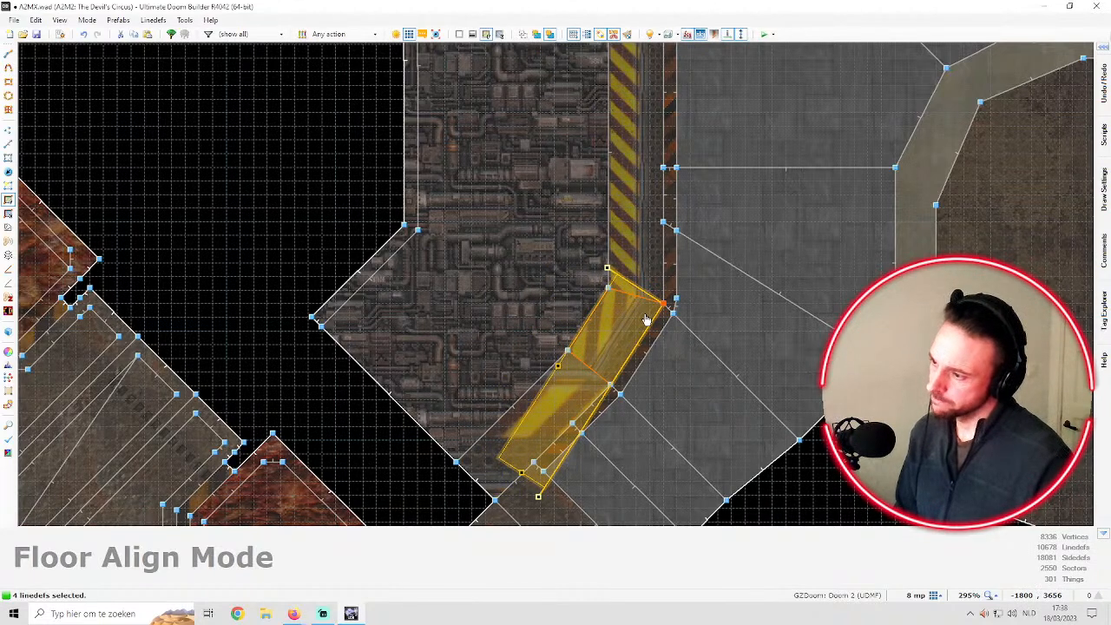
{"action": "mouse_move", "coordinate": [639, 321]}
{"action": "left_mouse_down"}
{"action": "mouse_move", "coordinate": [586, 310]}
{"action": "mouse_move", "coordinate": [644, 323]}
{"action": "mouse_move", "coordinate": [635, 314]}
{"action": "left_mouse_up"}
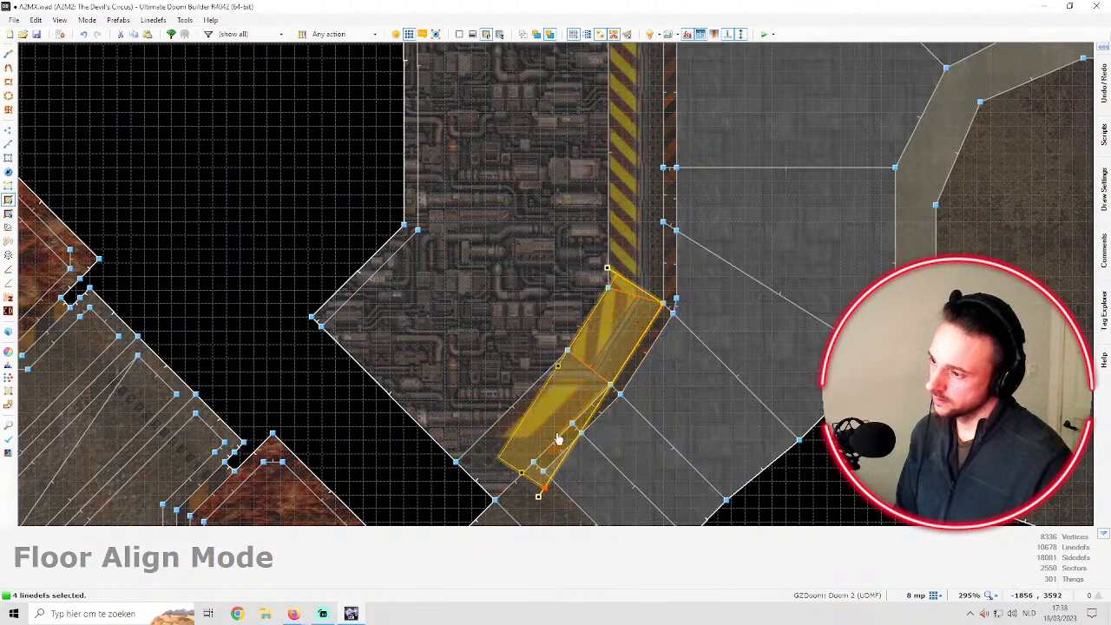
Compress the corner ledge segment's hazard-stripe texture lengthwise to a scale of about 2.15 by 2 and check it in the 3D view
{"action": "left_click_drag", "start_coordinate": [538, 496], "coordinate": [606, 383]}
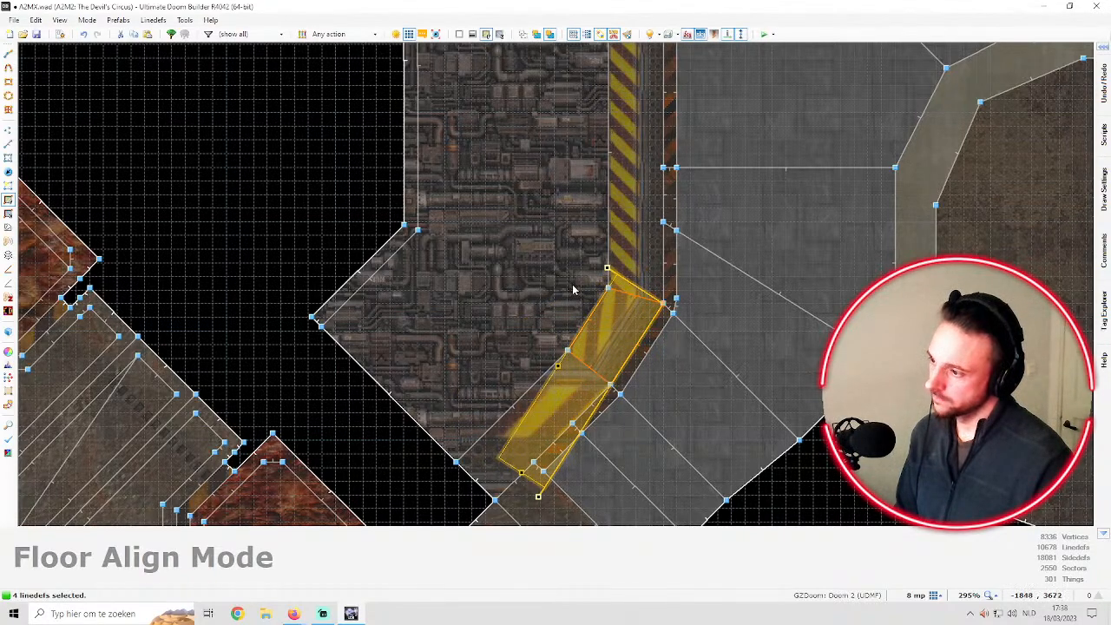
{"action": "scroll", "coordinate": [607, 336], "scroll_direction": "up", "scroll_amount": 2}
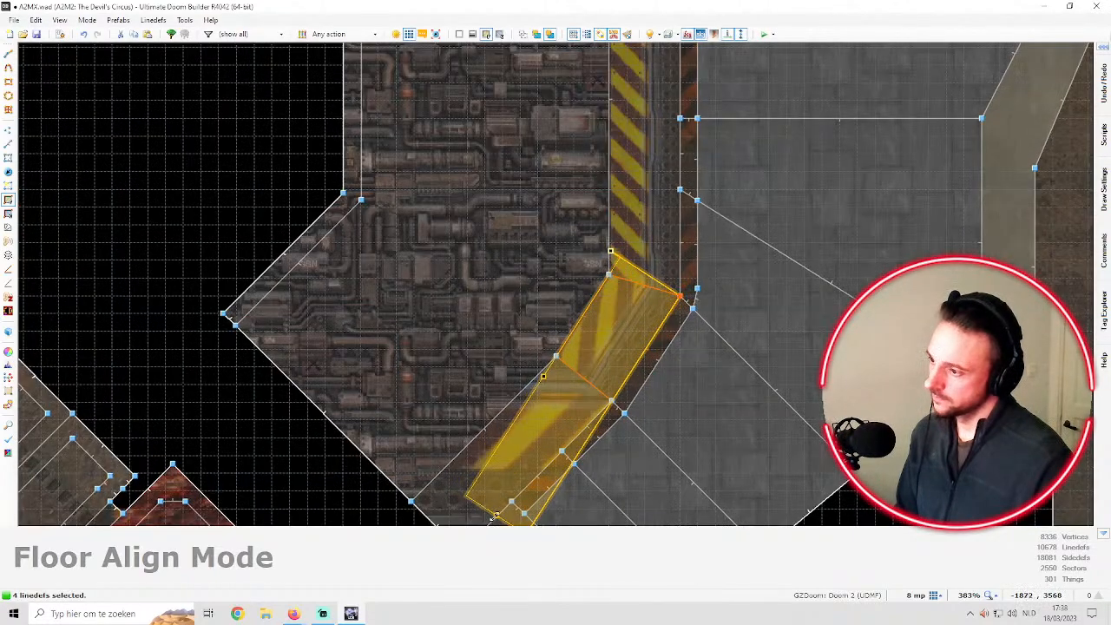
{"action": "left_click_drag", "start_coordinate": [494, 514], "coordinate": [566, 382]}
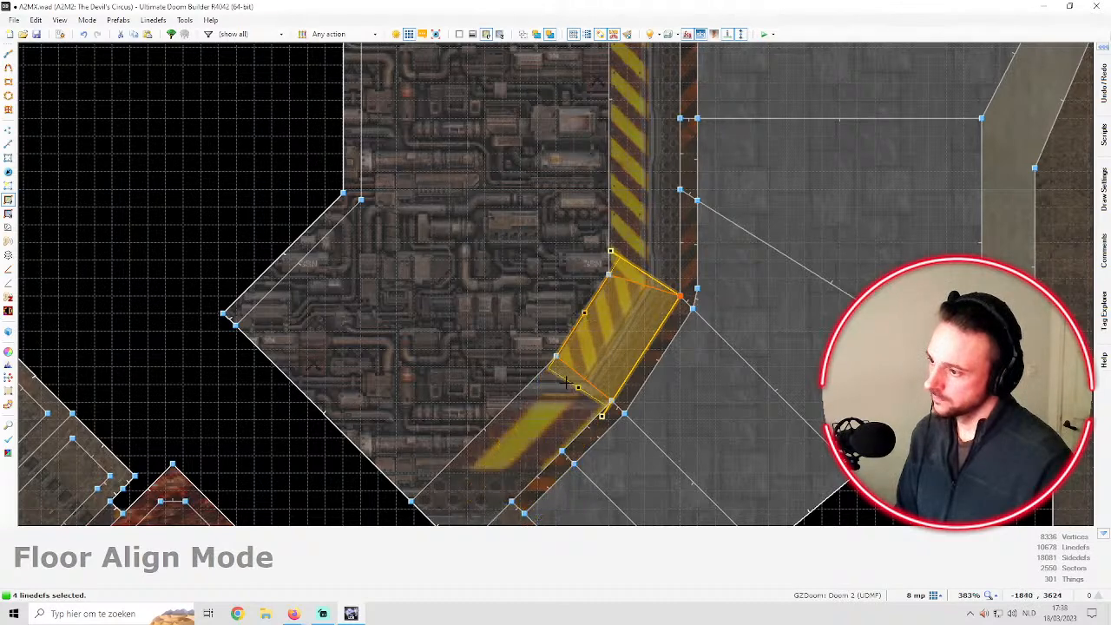
{"action": "key", "text": "Return"}
{"action": "key", "text": "q"}
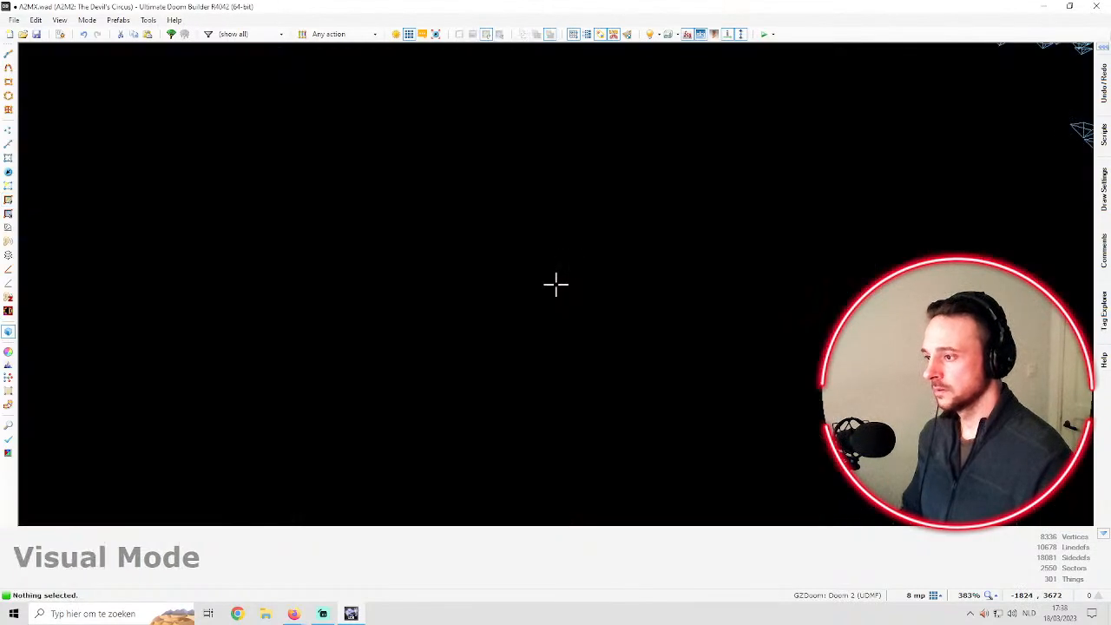
{"action": "key", "text": "c"}
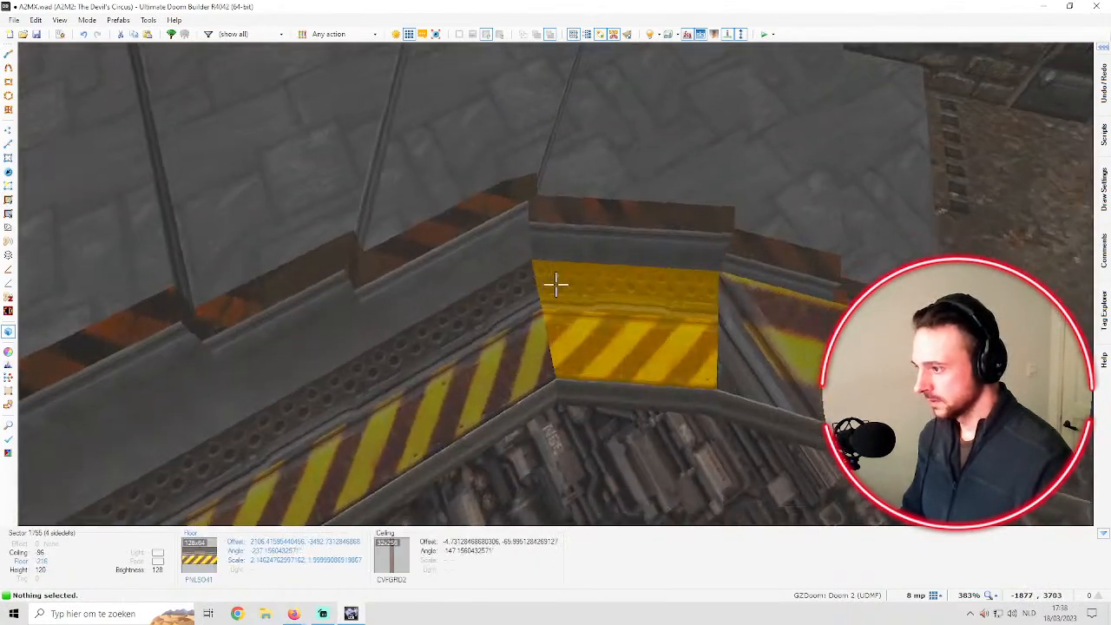
{"action": "key", "text": "s"}
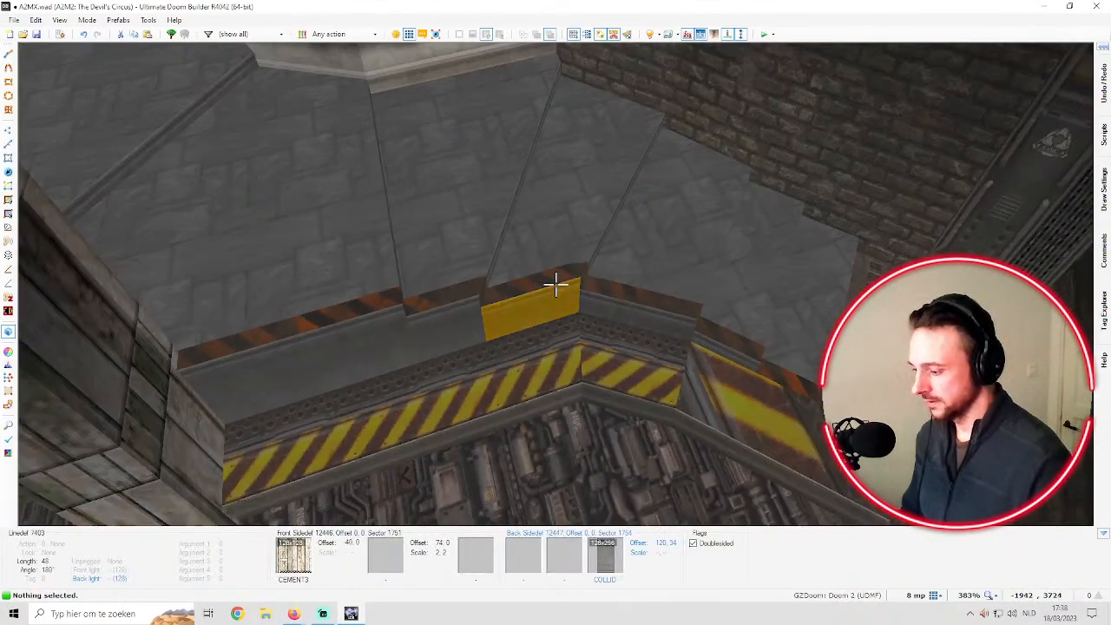
{"action": "key", "text": "s"}
{"action": "key", "text": "w"}
Rotate the hazard-stripe floor texture of the diagonal ledge segment in Floor Align Mode so it runs parallel to the ledge
{"action": "key", "text": "q"}
{"action": "scroll", "coordinate": [708, 276], "scroll_direction": "down", "scroll_amount": 1}
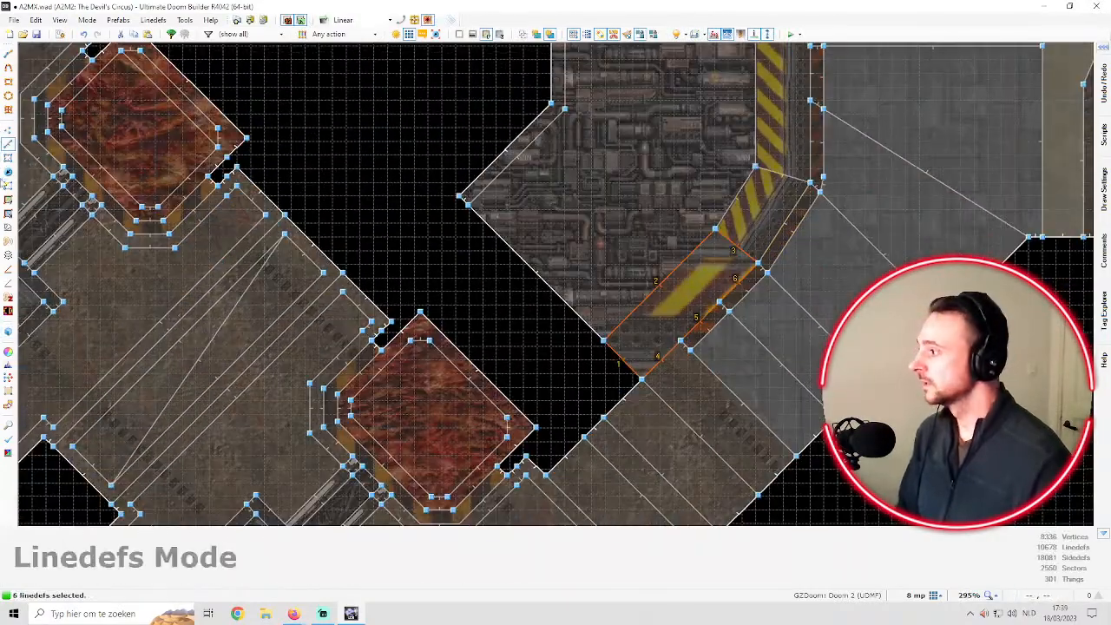
{"action": "left_click", "coordinate": [8, 200]}
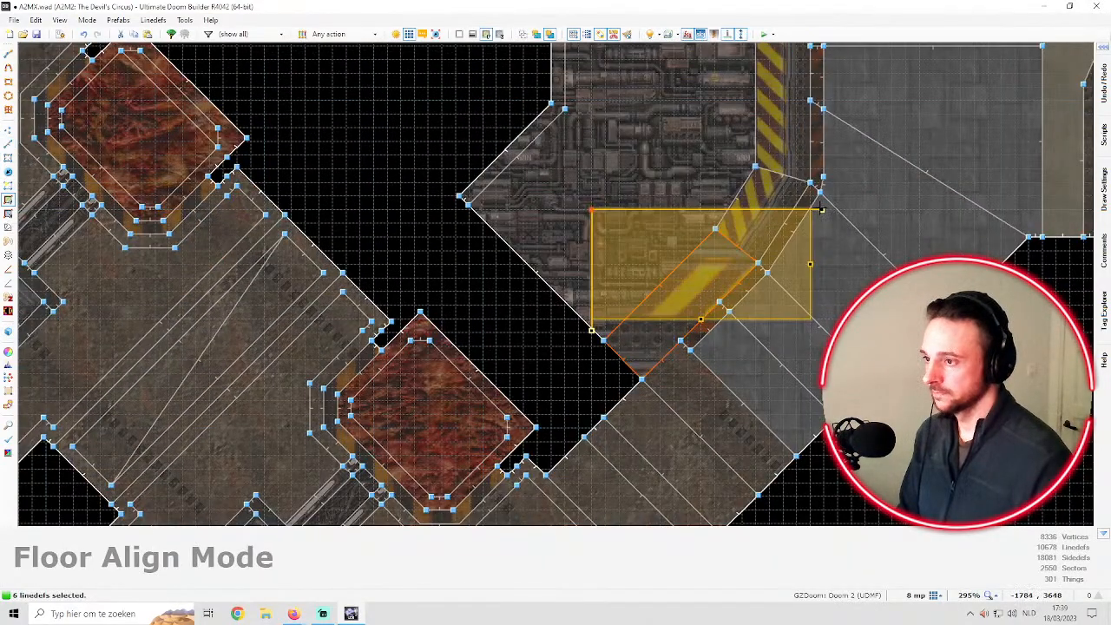
{"action": "left_click_drag", "start_coordinate": [821, 209], "coordinate": [728, 250]}
{"action": "scroll", "coordinate": [661, 339], "scroll_direction": "up", "scroll_amount": 1}
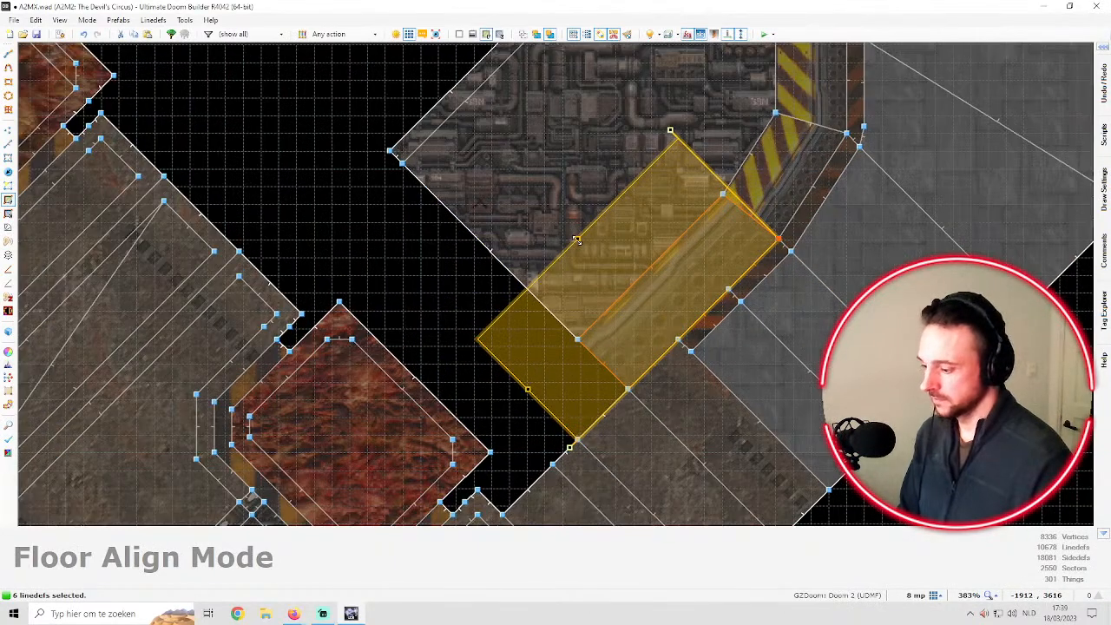
Narrow the diagonal ledge's hazard-stripe texture to the ledge's width and compress it lengthwise to match the neighbouring stripes
{"action": "left_click_drag", "start_coordinate": [576, 239], "coordinate": [643, 265]}
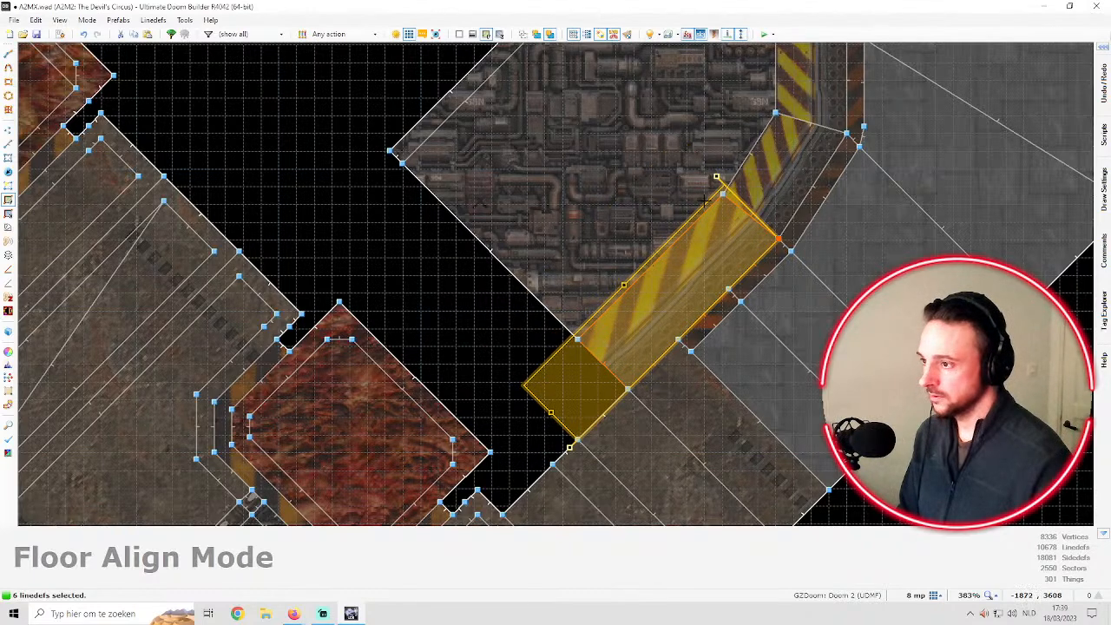
{"action": "left_click_drag", "start_coordinate": [704, 201], "coordinate": [718, 200]}
{"action": "left_click_drag", "start_coordinate": [550, 414], "coordinate": [644, 298]}
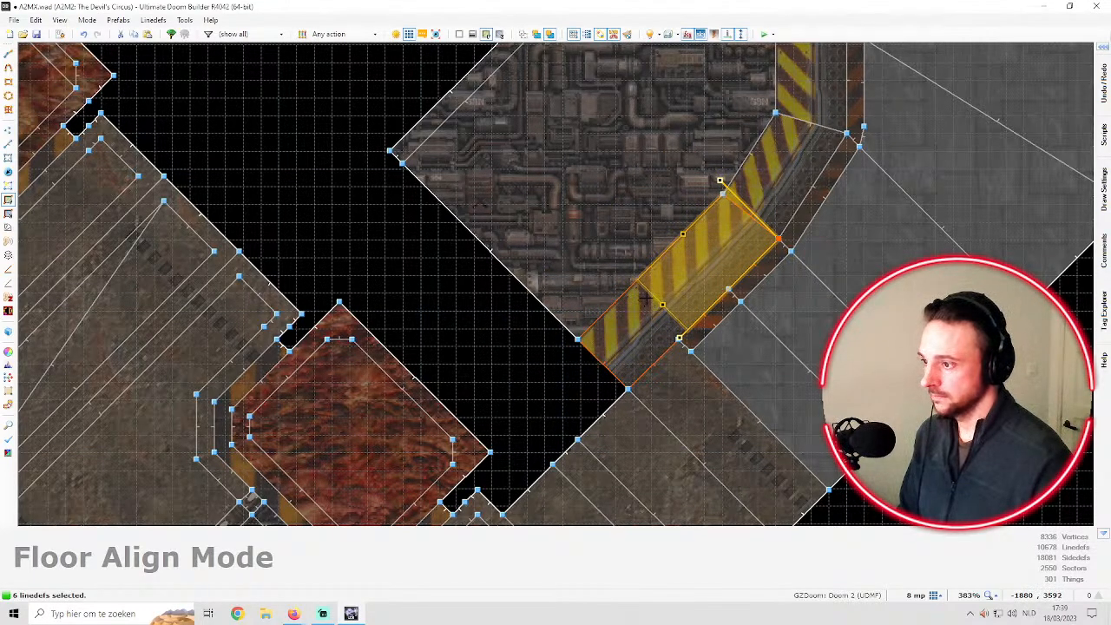
{"action": "key", "text": "Return"}
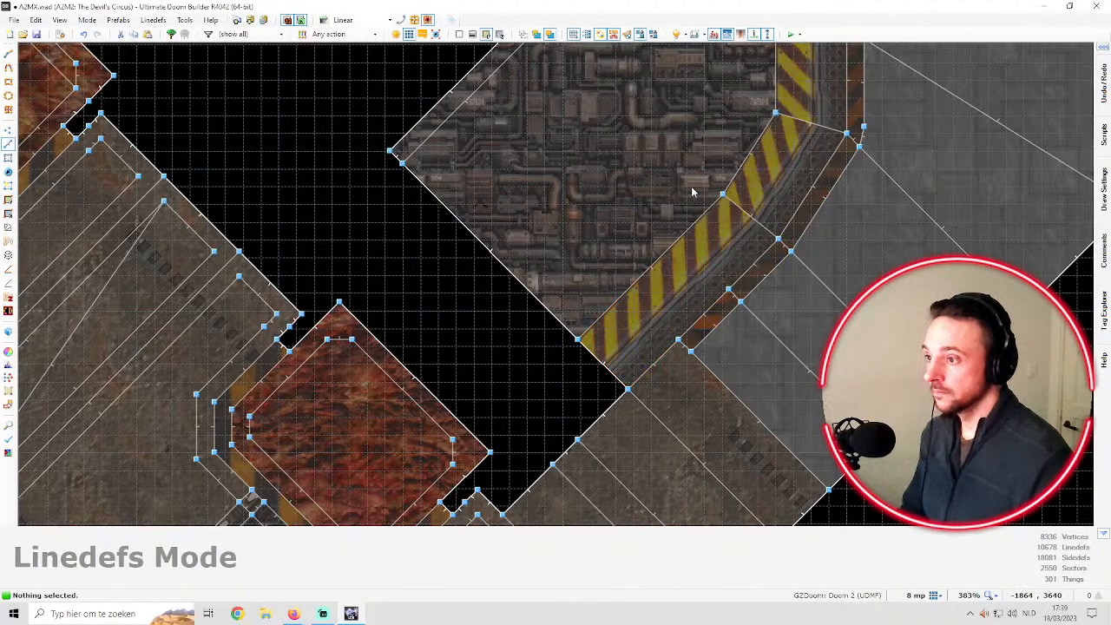
Inspect the hazard stripes across the straight, corner and diagonal ledge segments in the 3D view
{"action": "key", "text": "w"}
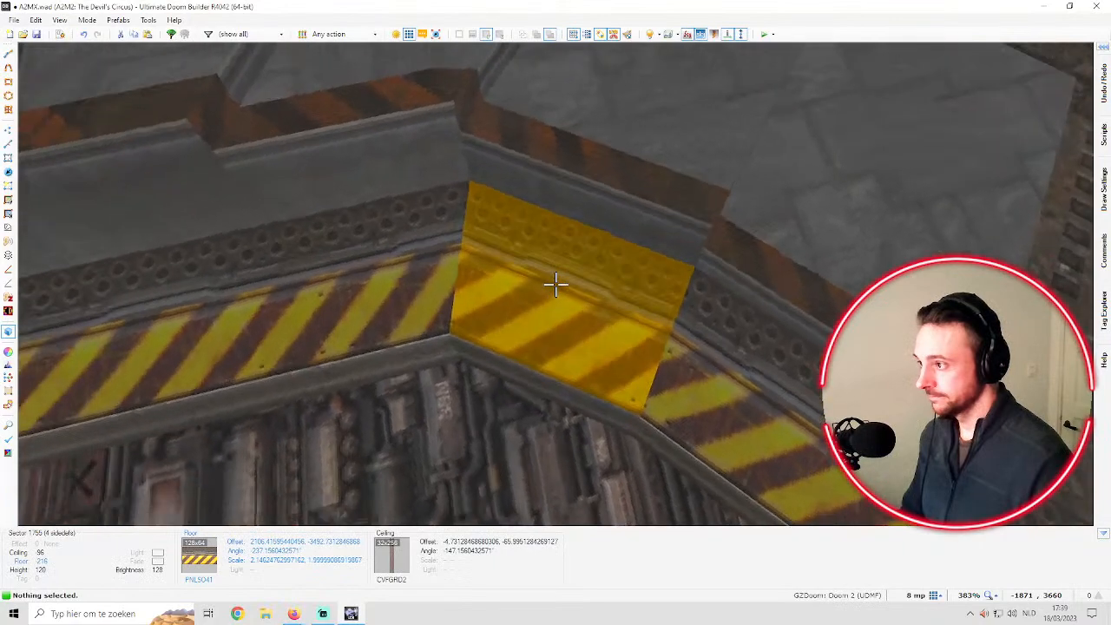
{"action": "key", "text": "d"}
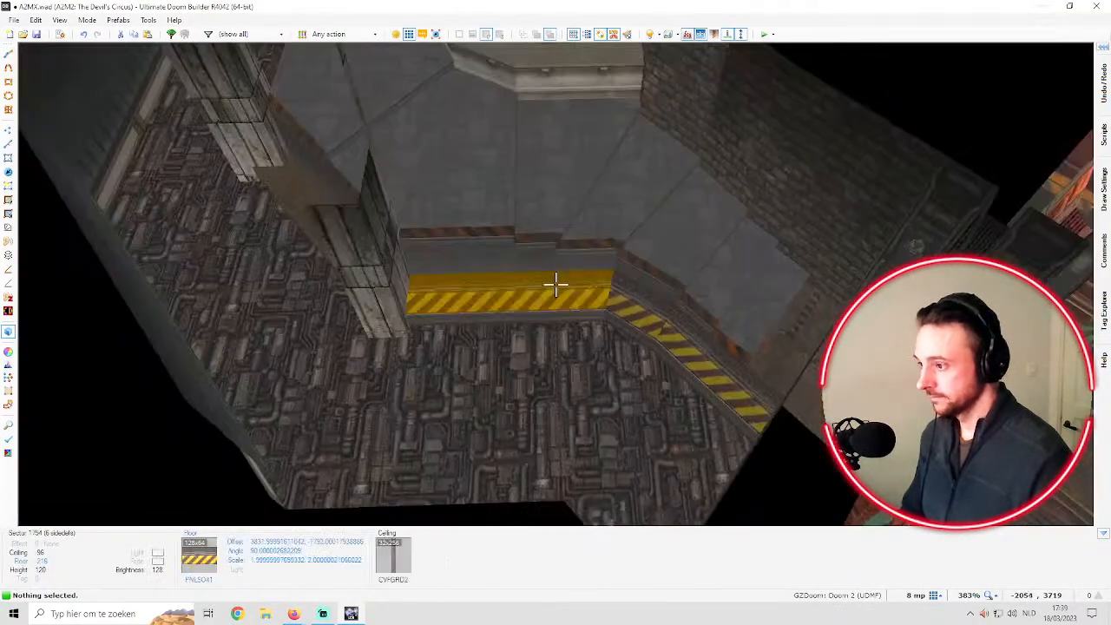
{"action": "key", "text": "w"}
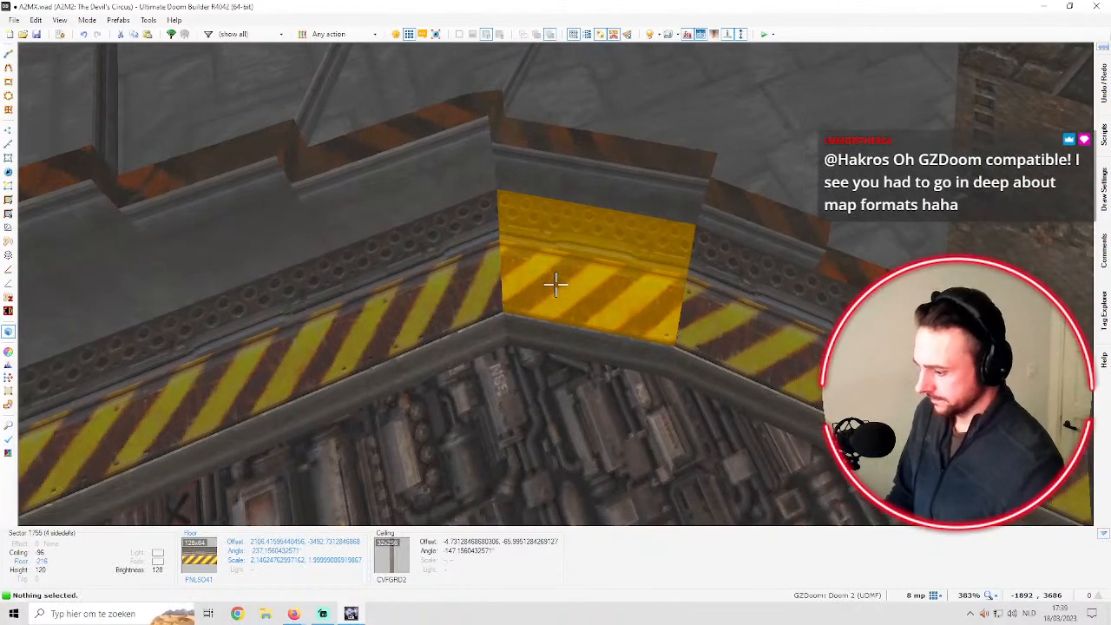
{"action": "key", "text": "s"}
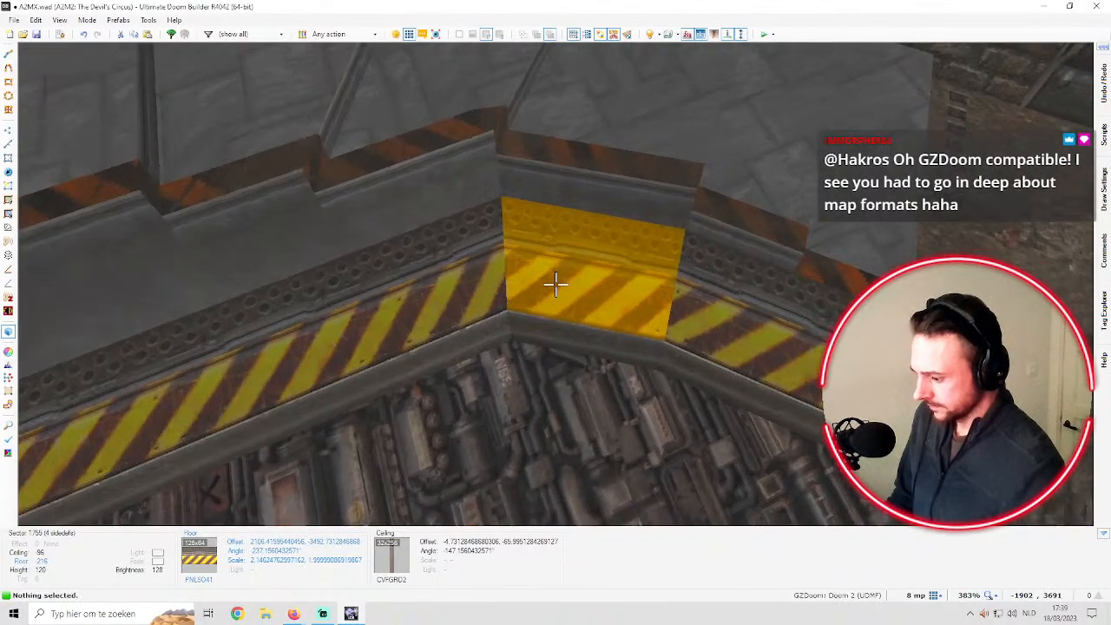
{"action": "key", "text": "w"}
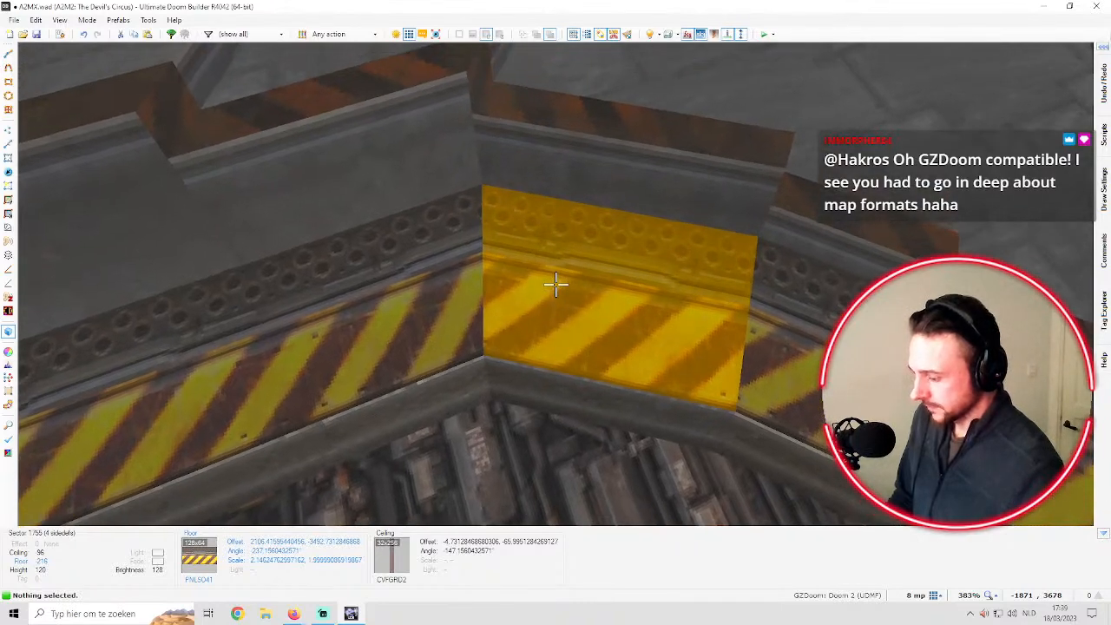
{"action": "key", "text": "q"}
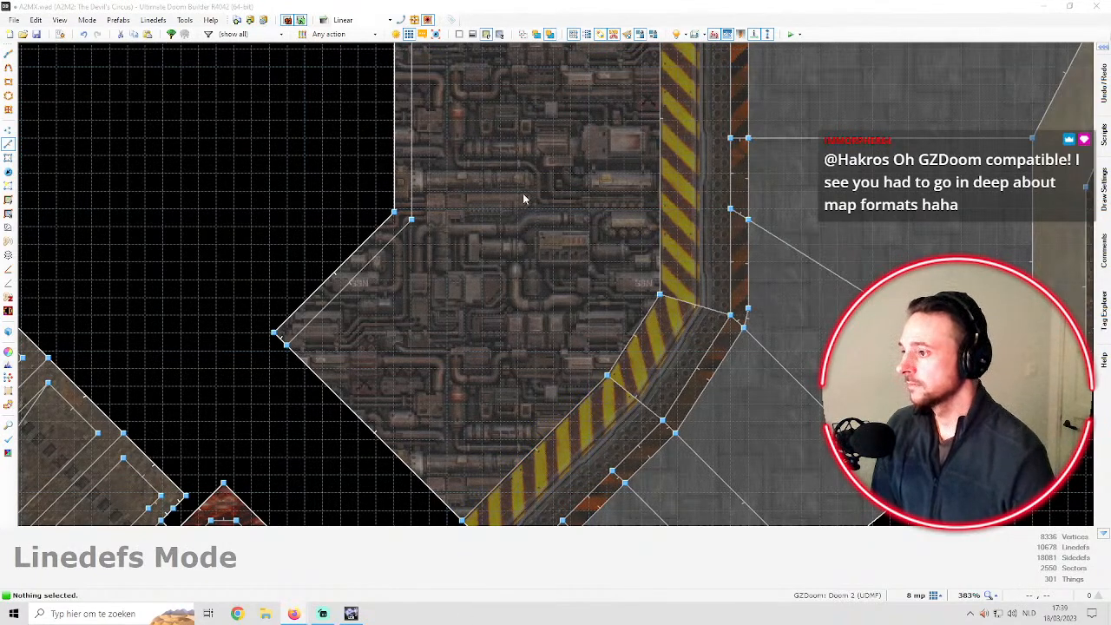
Switch to Firefox, read the Hakros Pattern Editor map jam's rules, key points and prizes on Doomworld, and close the page
{"action": "left_click", "coordinate": [294, 614]}
{"action": "left_click", "coordinate": [840, 12]}
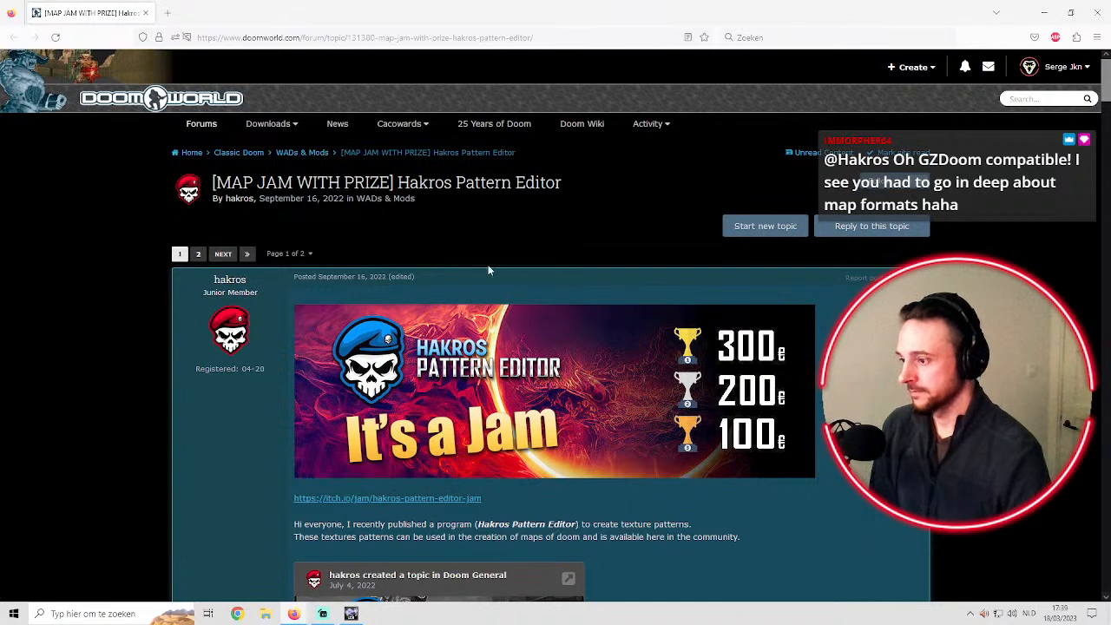
{"action": "scroll", "coordinate": [391, 368], "scroll_direction": "down", "scroll_amount": 5}
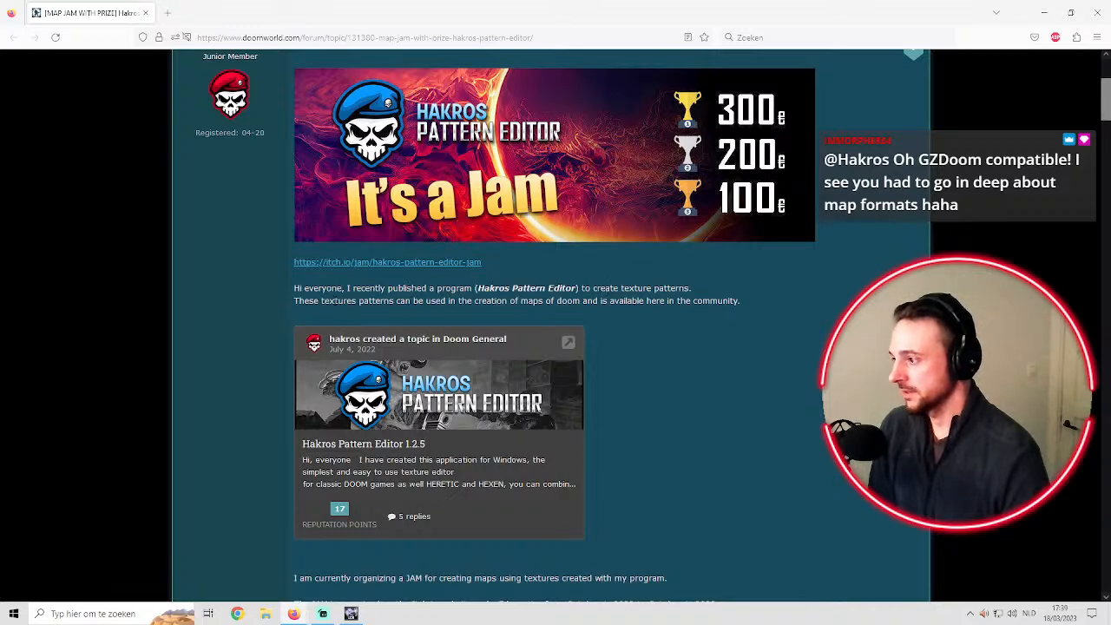
{"action": "scroll", "coordinate": [399, 296], "scroll_direction": "down", "scroll_amount": 5}
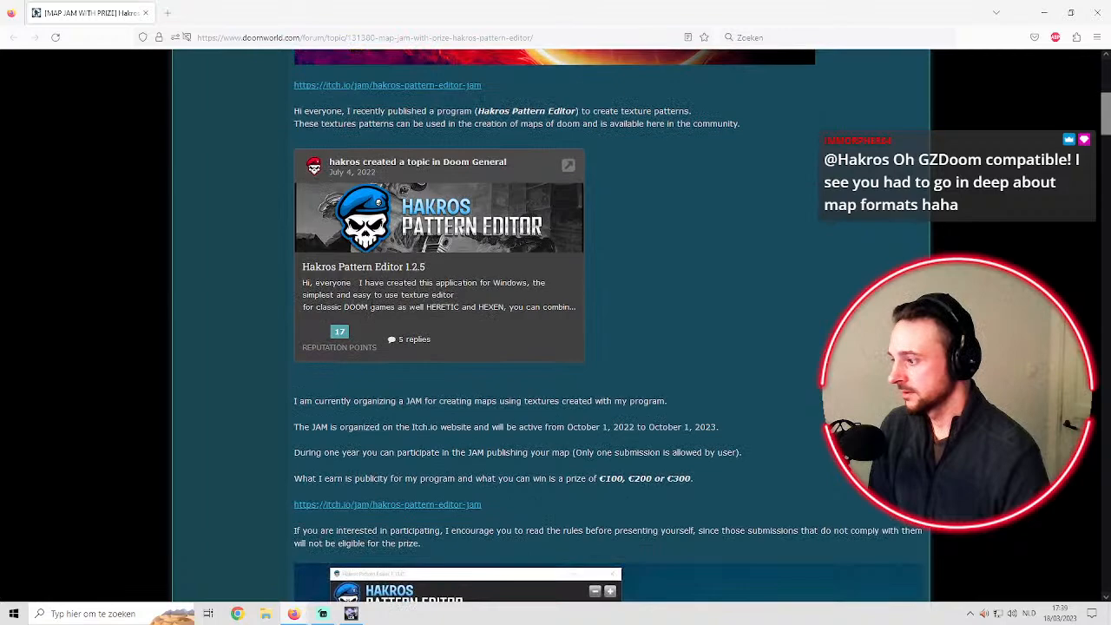
{"action": "scroll", "coordinate": [399, 296], "scroll_direction": "down", "scroll_amount": 5}
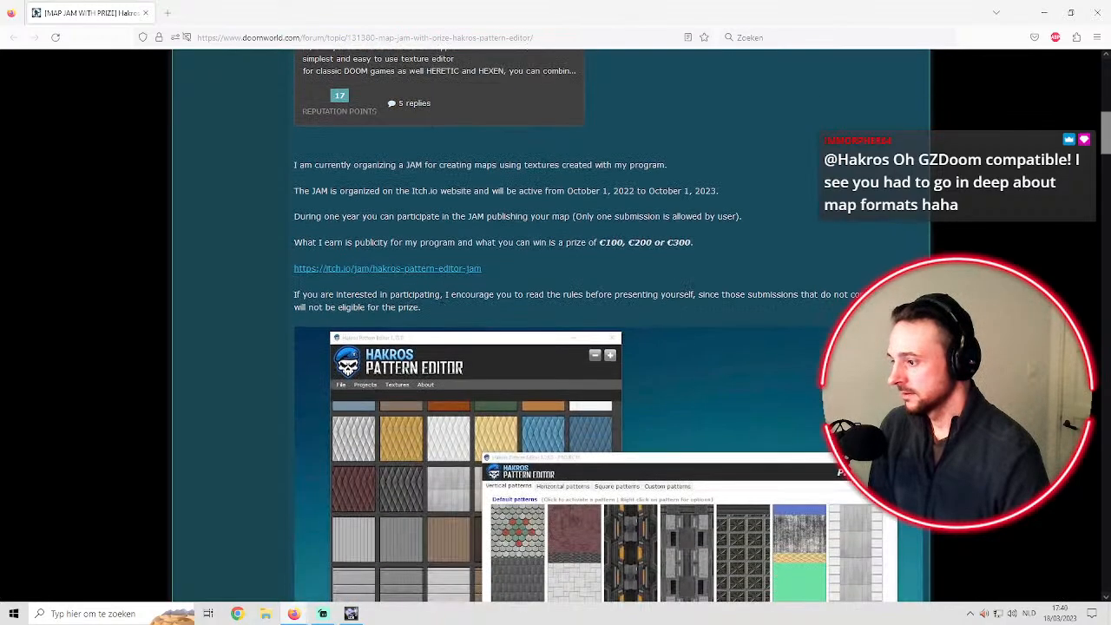
{"action": "scroll", "coordinate": [445, 293], "scroll_direction": "down", "scroll_amount": 3}
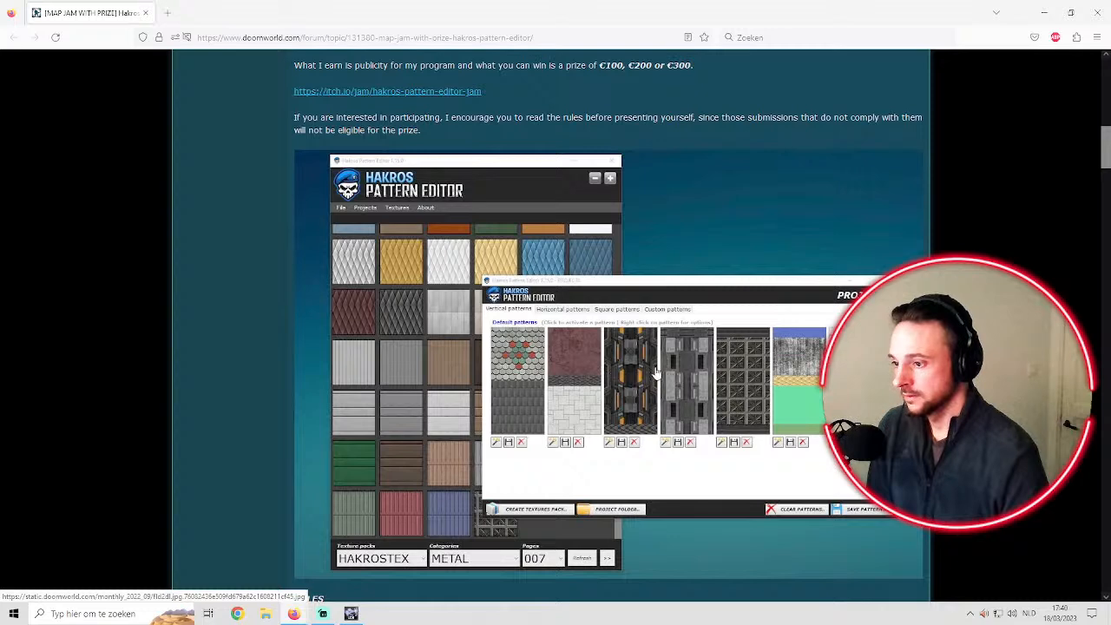
{"action": "scroll", "coordinate": [655, 369], "scroll_direction": "down", "scroll_amount": 3}
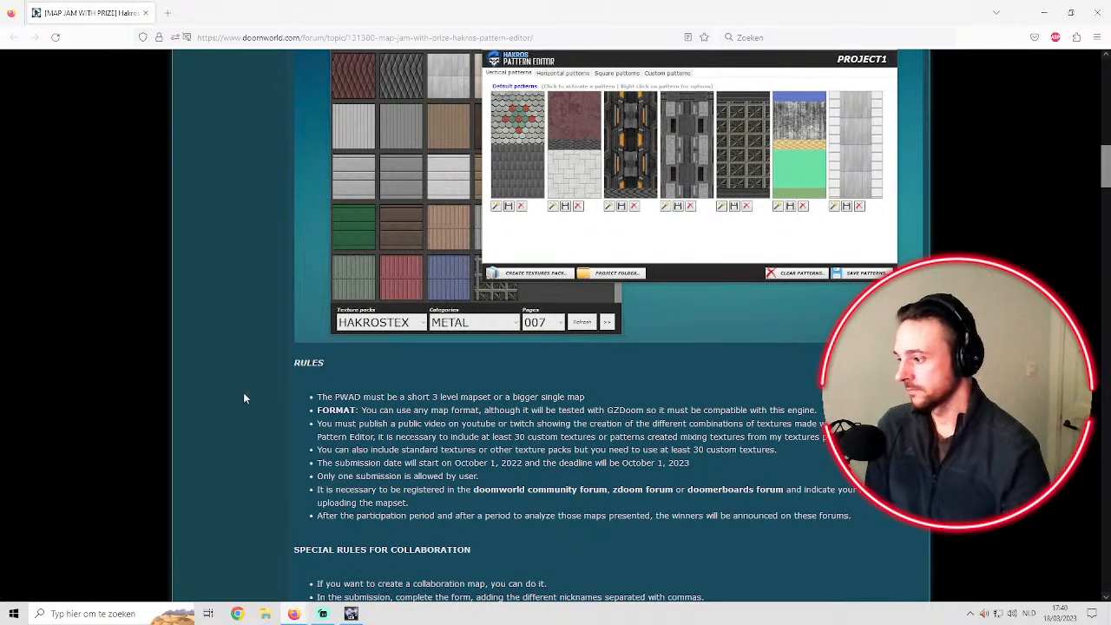
{"action": "scroll", "coordinate": [489, 390], "scroll_direction": "down", "scroll_amount": 3}
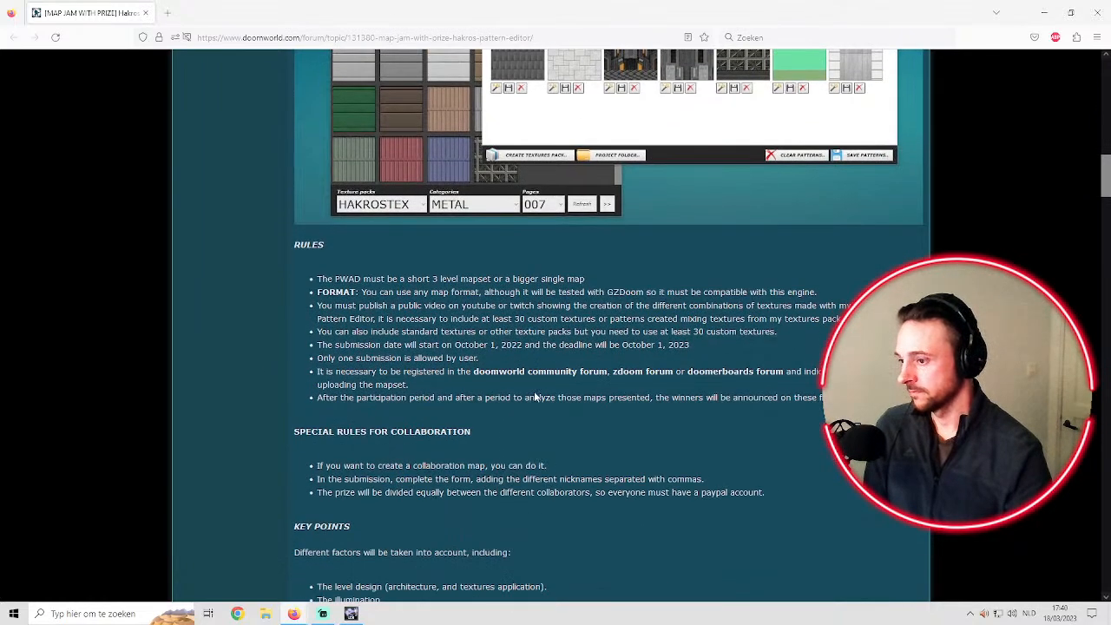
{"action": "scroll", "coordinate": [535, 397], "scroll_direction": "down", "scroll_amount": 3}
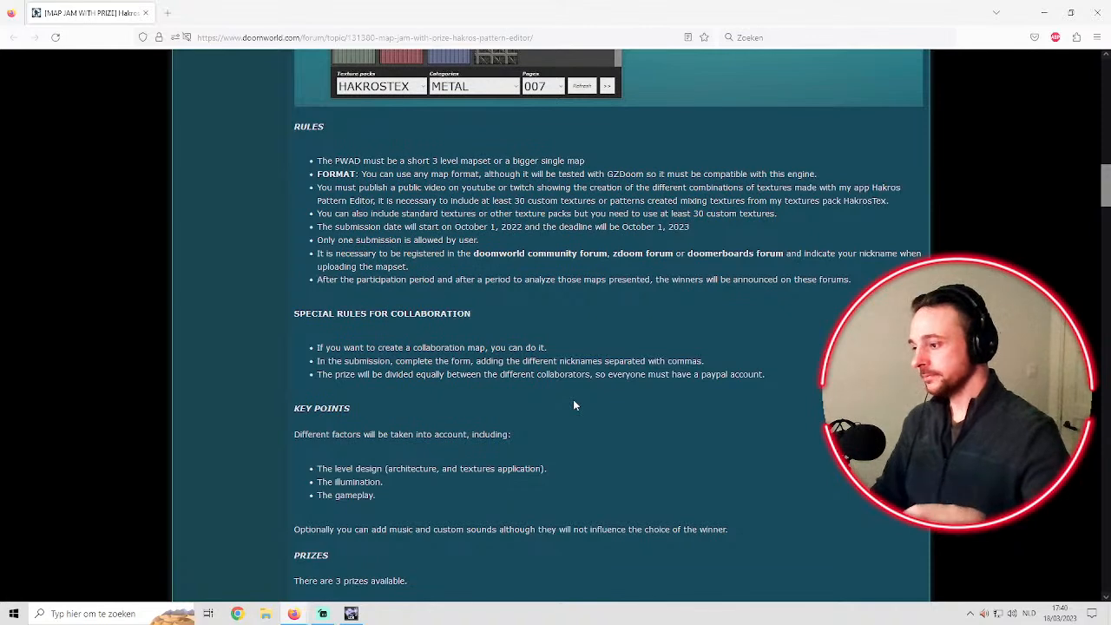
{"action": "scroll", "coordinate": [316, 358], "scroll_direction": "down", "scroll_amount": 1}
{"action": "scroll", "coordinate": [321, 360], "scroll_direction": "down", "scroll_amount": 3}
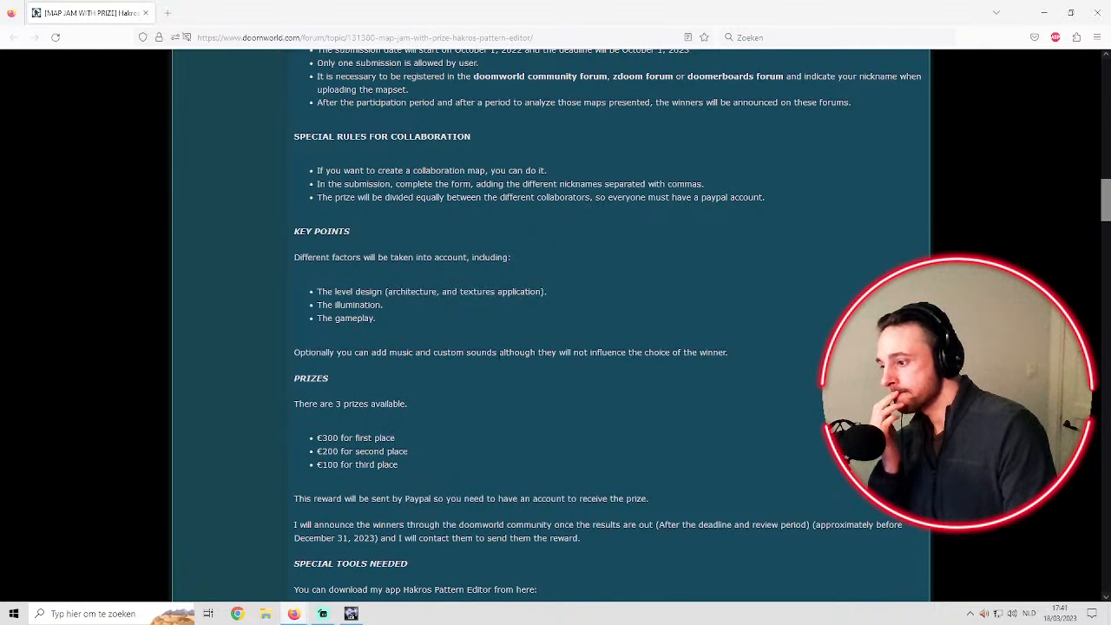
{"action": "scroll", "coordinate": [501, 377], "scroll_direction": "down", "scroll_amount": 1}
{"action": "scroll", "coordinate": [509, 370], "scroll_direction": "down", "scroll_amount": 1}
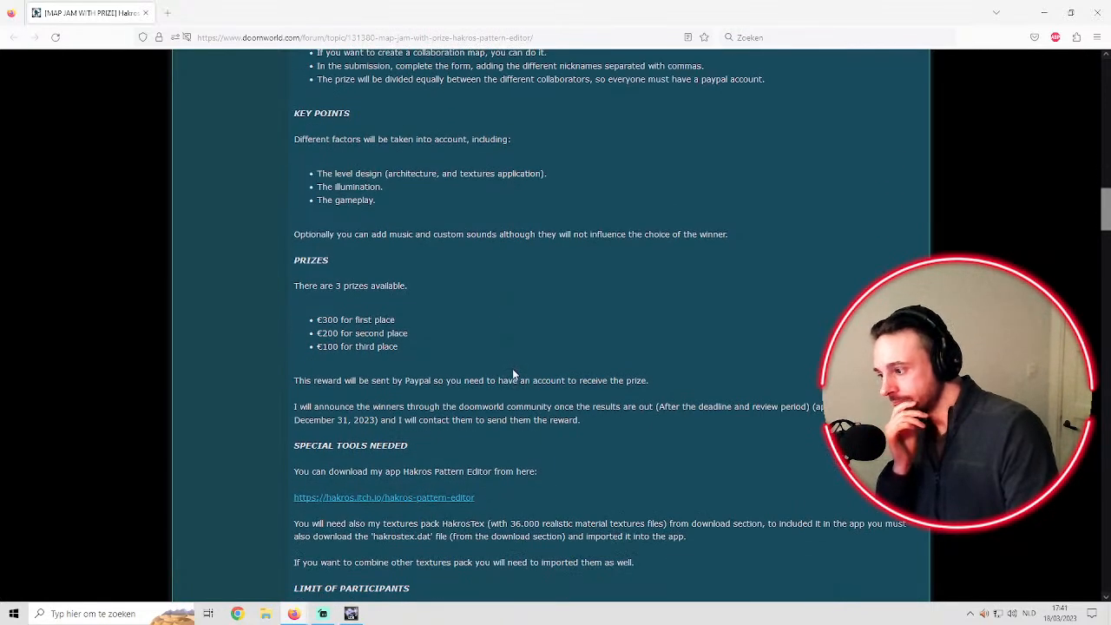
{"action": "scroll", "coordinate": [363, 293], "scroll_direction": "up", "scroll_amount": 5}
{"action": "scroll", "coordinate": [363, 292], "scroll_direction": "up", "scroll_amount": 4}
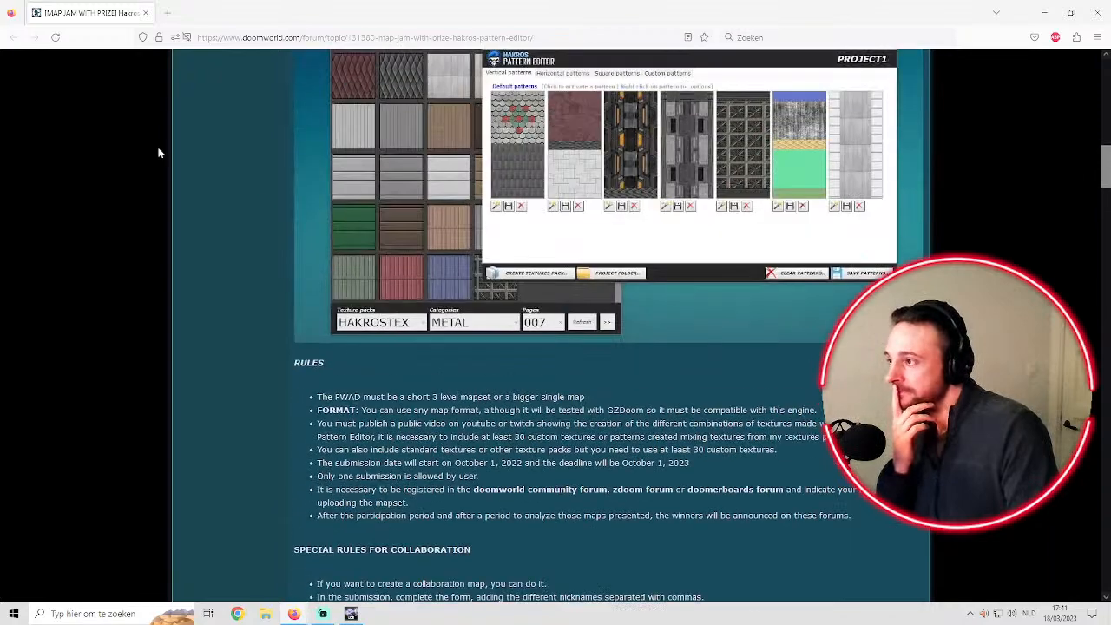
{"action": "left_click", "coordinate": [147, 13]}
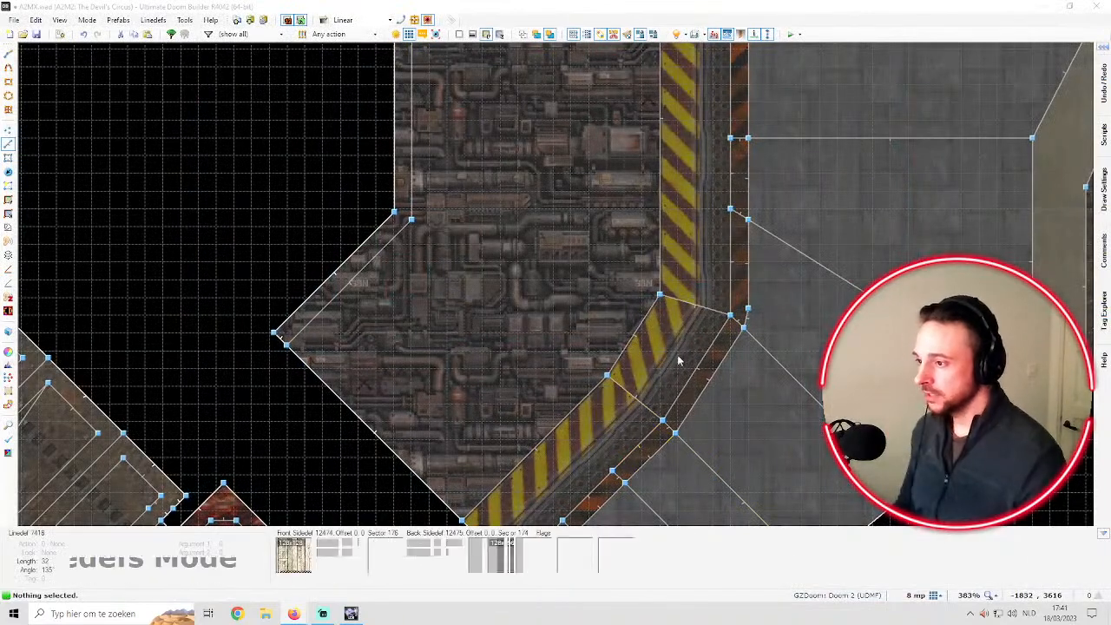
Shift the hazard-stripe floor texture of the short corner ledge segment in the 3D view to an offset of about 24.05, -4.72
{"action": "scroll", "coordinate": [688, 364], "scroll_direction": "up", "scroll_amount": 2}
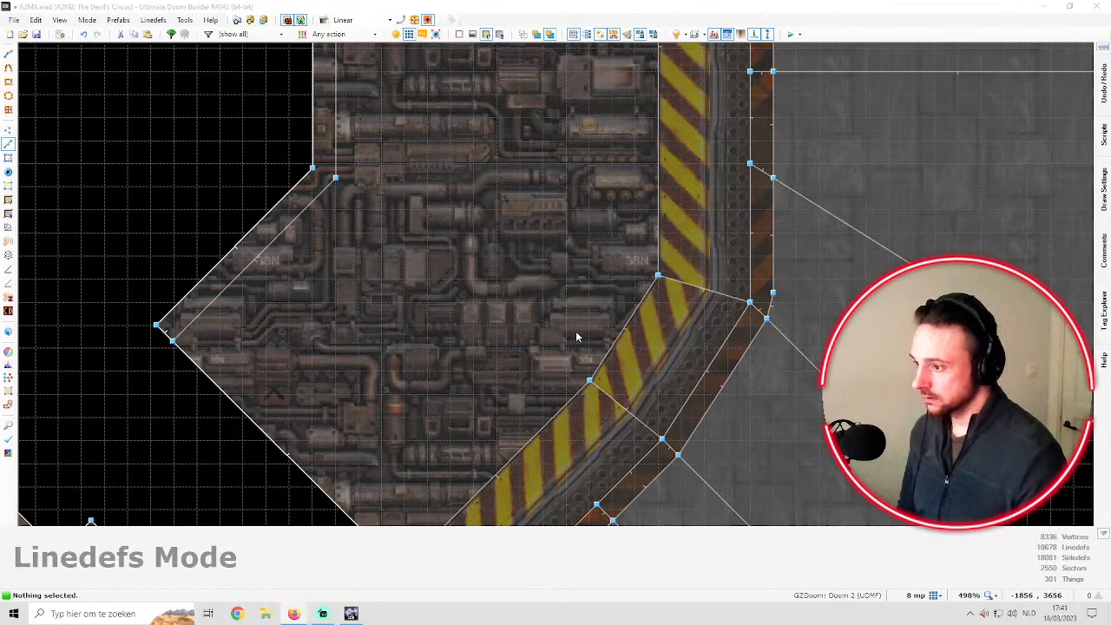
{"action": "scroll", "coordinate": [572, 334], "scroll_direction": "down", "scroll_amount": 2}
{"action": "scroll", "coordinate": [668, 360], "scroll_direction": "up", "scroll_amount": 1}
{"action": "key", "text": "w"}
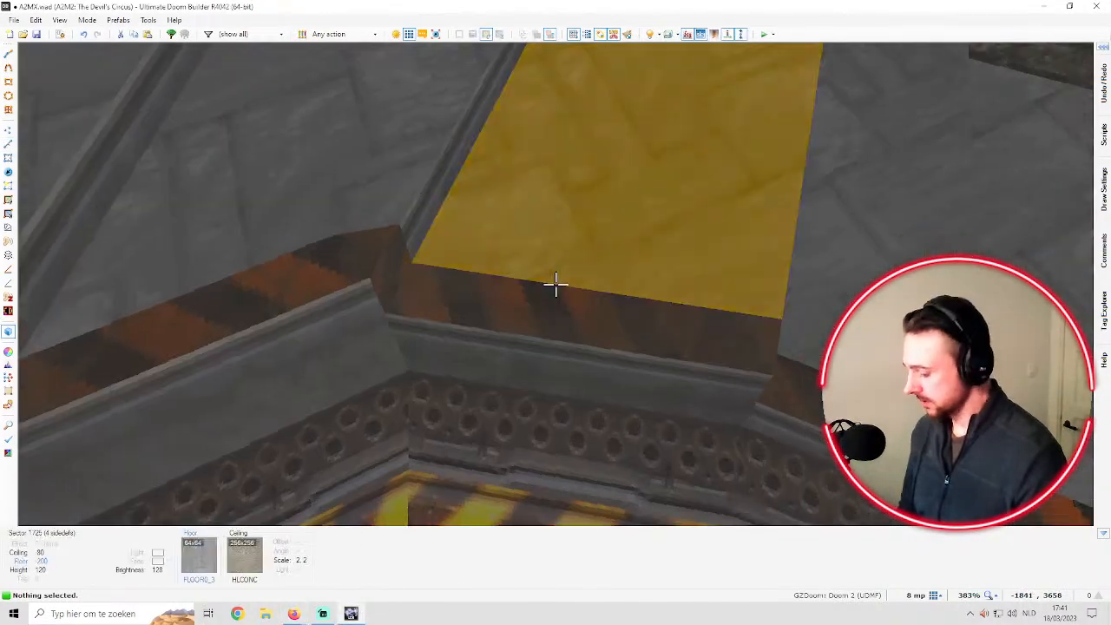
{"action": "key", "text": "d"}
{"action": "key", "text": "e"}
{"action": "key", "text": "f"}
{"action": "key", "text": "e"}
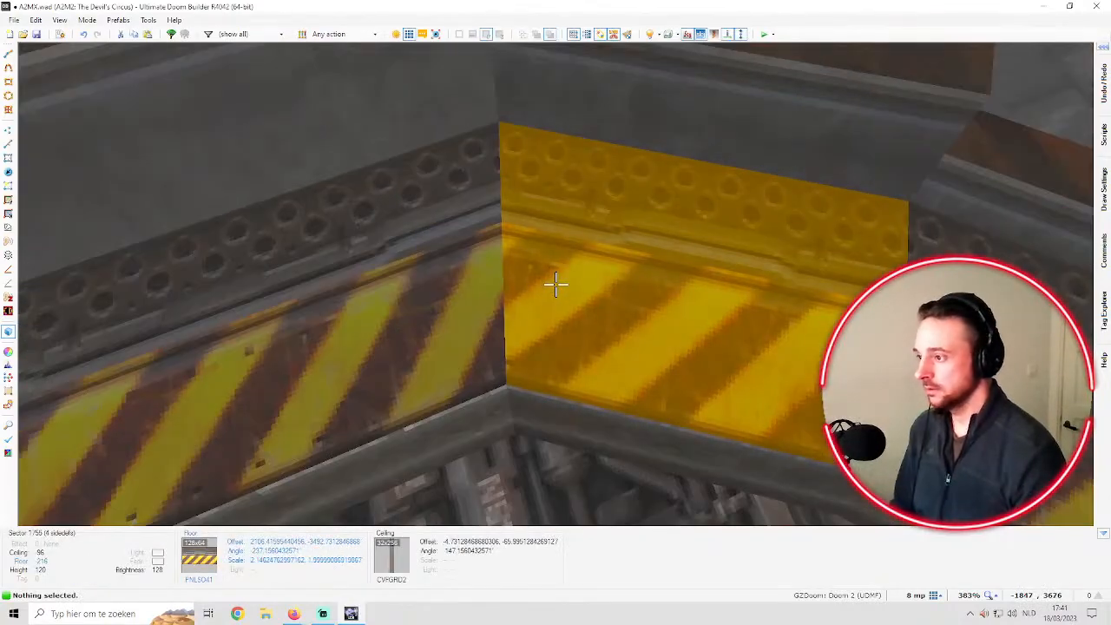
{"action": "key", "text": "Left"}
{"action": "key", "text": "Left"}
{"action": "key", "text": "Left"}
{"action": "key", "text": "Left"}
{"action": "key", "text": "Left"}
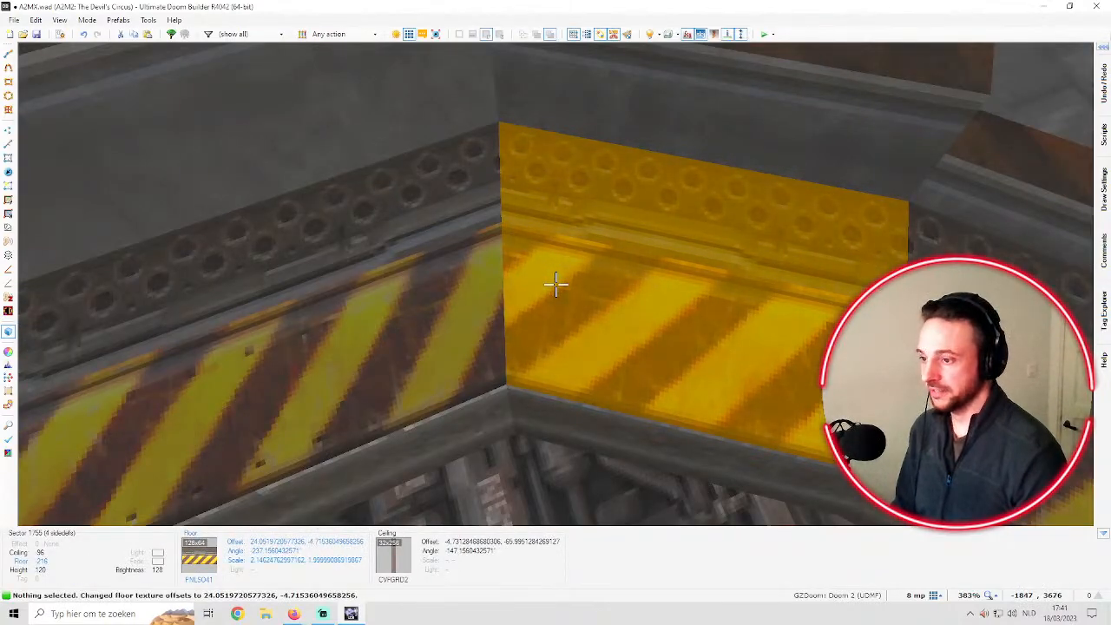
Fine-tune the short corner segment's horizontal floor texture offset to about 29.05 to match the adjoining stripes
{"action": "key", "text": "Left"}
{"action": "key", "text": "d"}
{"action": "key", "text": "e"}
{"action": "key", "text": "Right"}
{"action": "key", "text": "Right"}
{"action": "key", "text": "Right"}
{"action": "key", "text": "Right"}
{"action": "key", "text": "Right"}
{"action": "key", "text": "Right"}
{"action": "key", "text": "Right"}
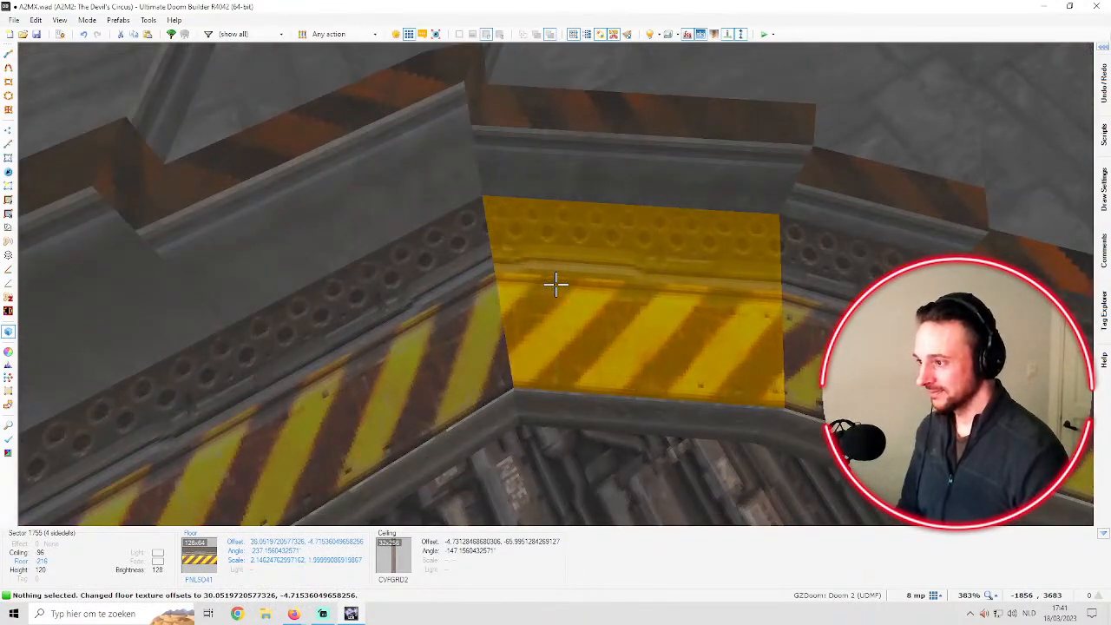
{"action": "key", "text": "Left"}
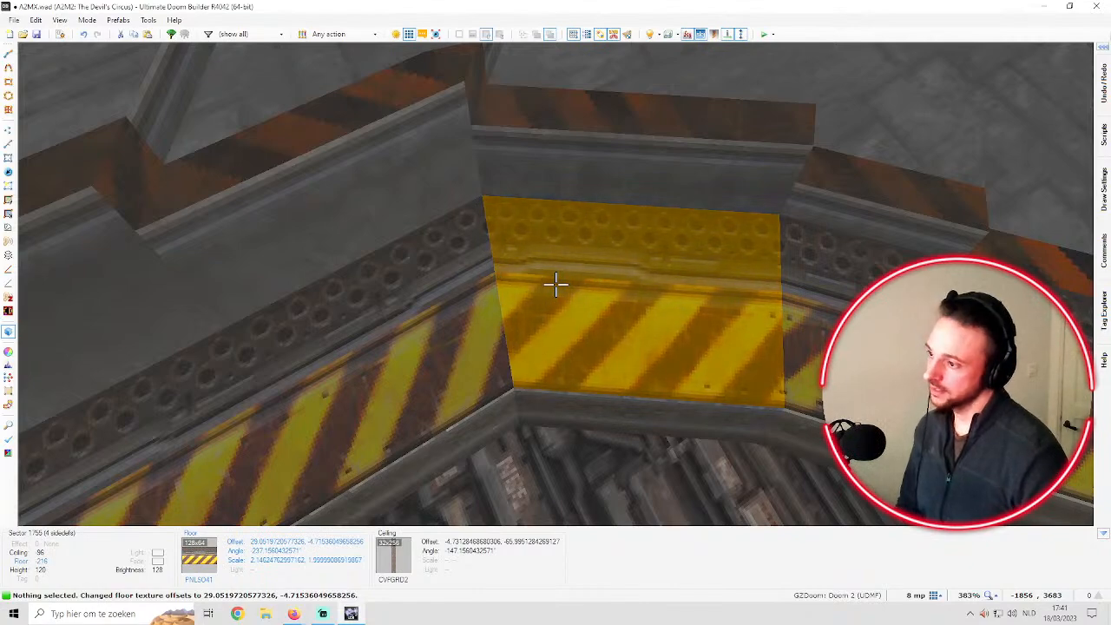
Compare the stripes at both ends of the short corner segment and set its horizontal floor offset to about 14.05
{"action": "key", "text": "d"}
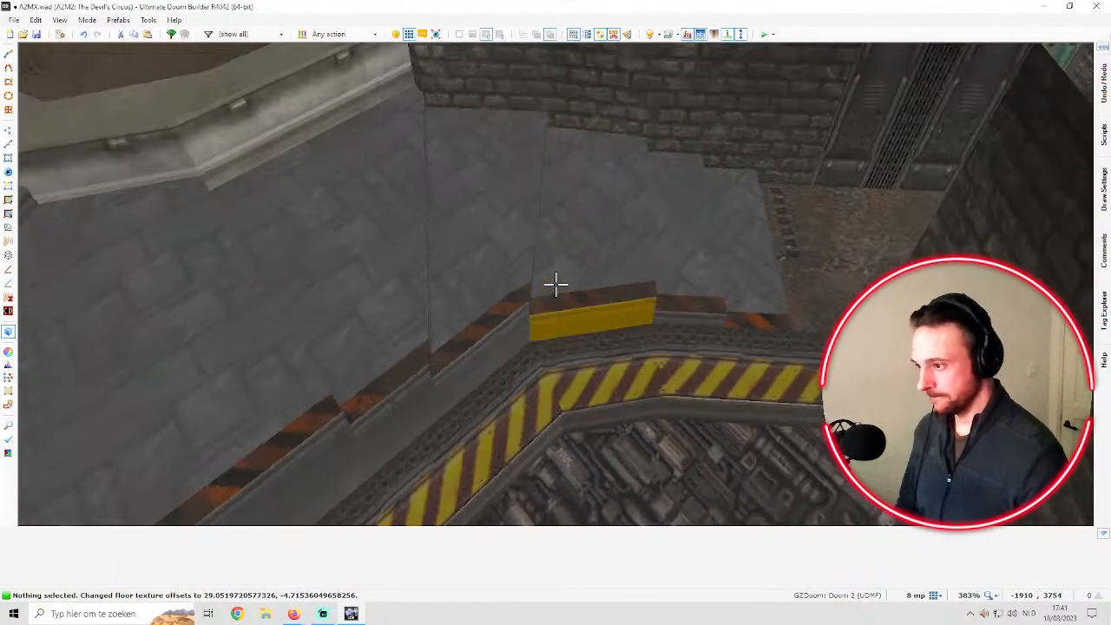
{"action": "key", "text": "e"}
{"action": "key", "text": "d"}
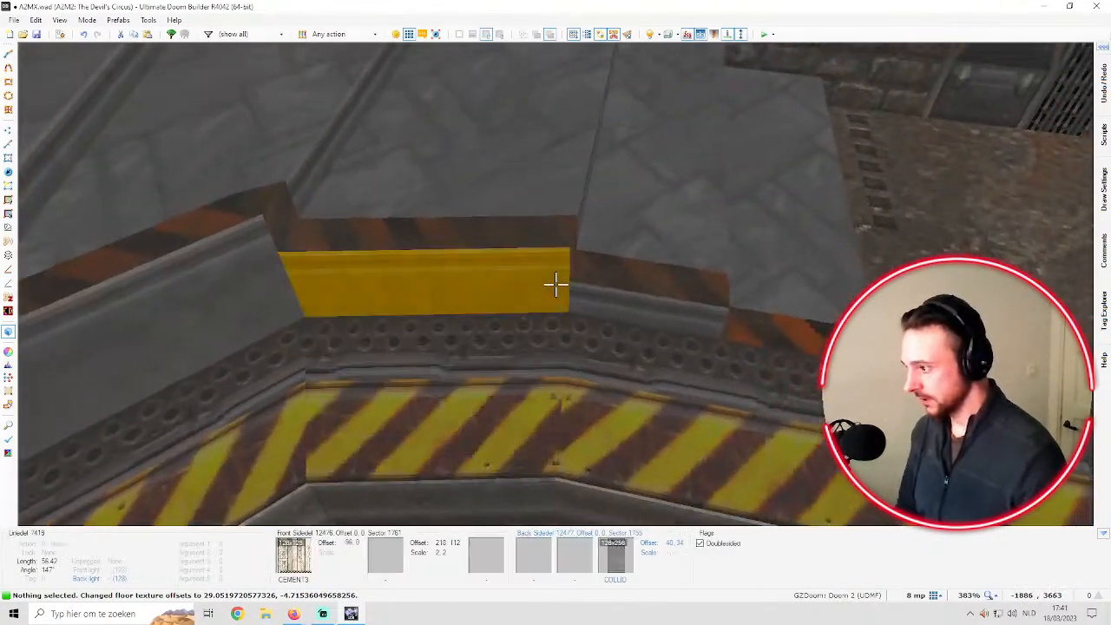
{"action": "key", "text": "s"}
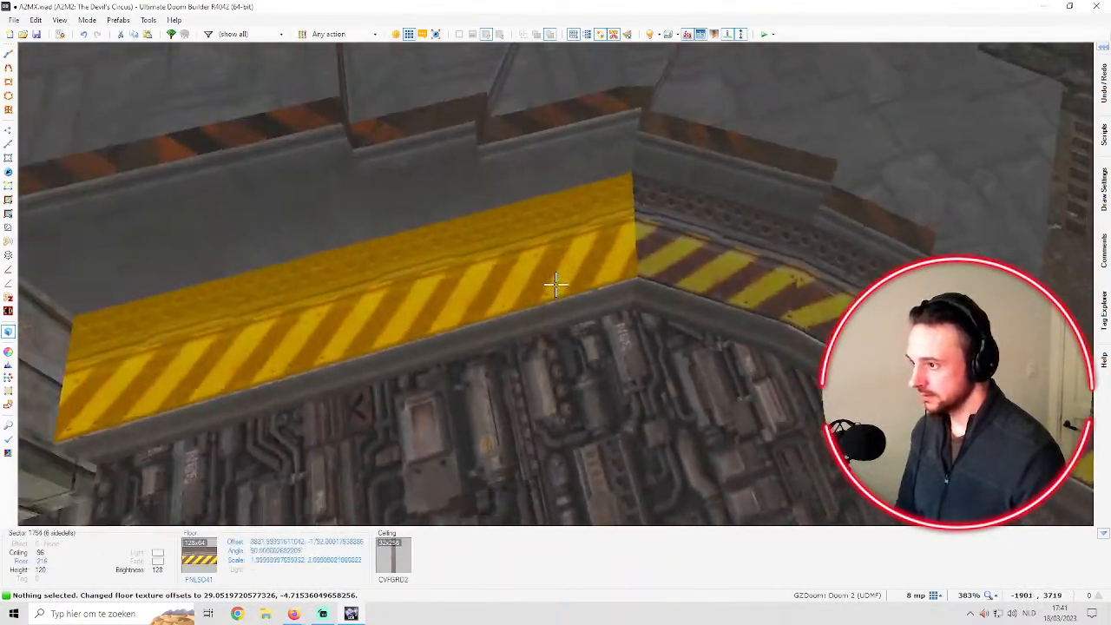
{"action": "key", "text": "e"}
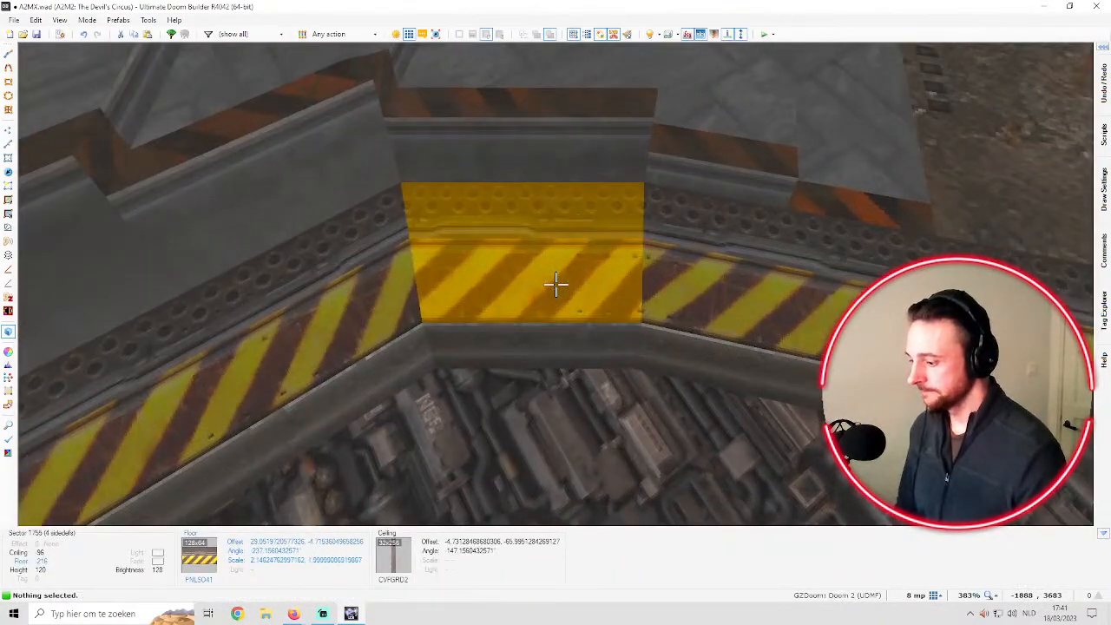
{"action": "key", "text": "e"}
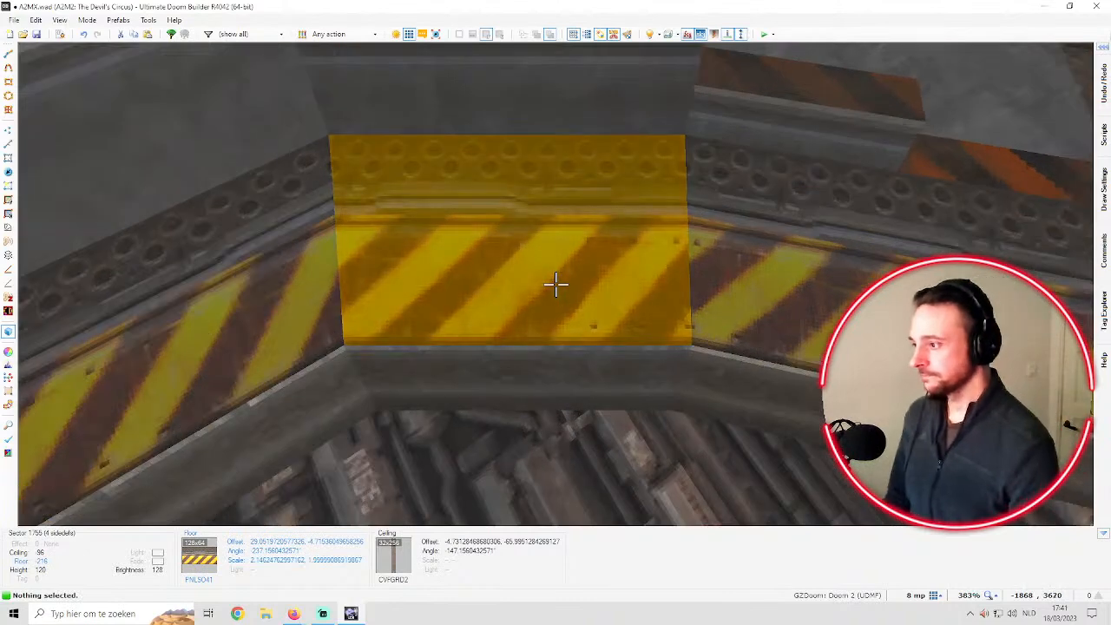
{"action": "key", "text": "Left"}
{"action": "key", "text": "Left"}
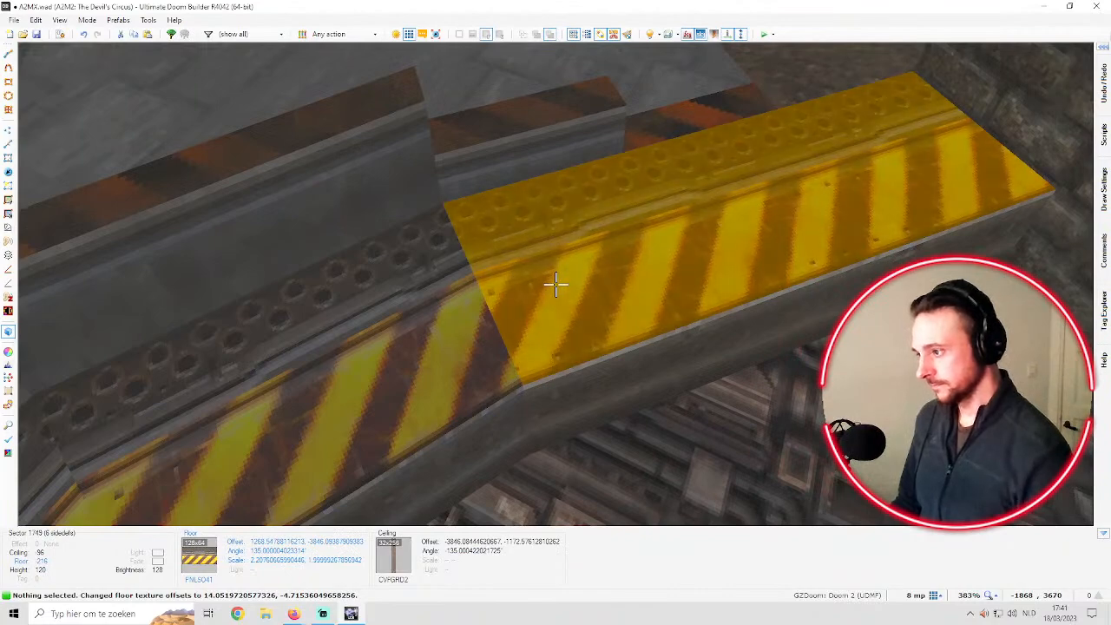
Shift the adjoining diagonal ledge's floor texture to an offset of about 52.94, -6.08 and check the stripe joints from a distance
{"action": "key", "text": "Left"}
{"action": "key", "text": "Left"}
{"action": "key", "text": "d"}
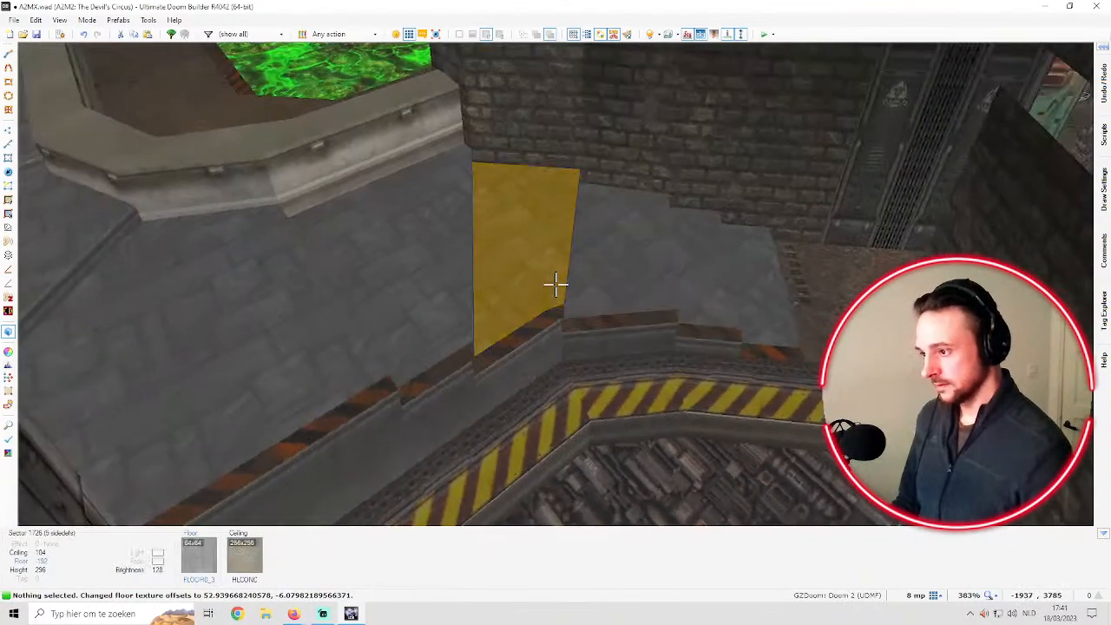
{"action": "key", "text": "f"}
{"action": "key", "text": "d"}
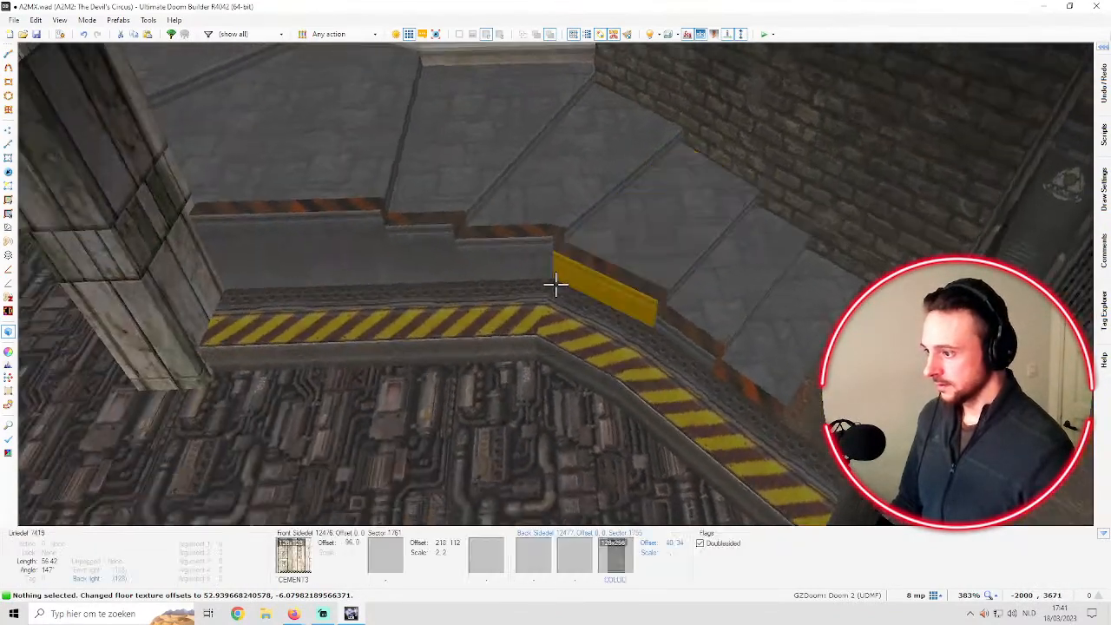
{"action": "key", "text": "e"}
{"action": "key", "text": "d"}
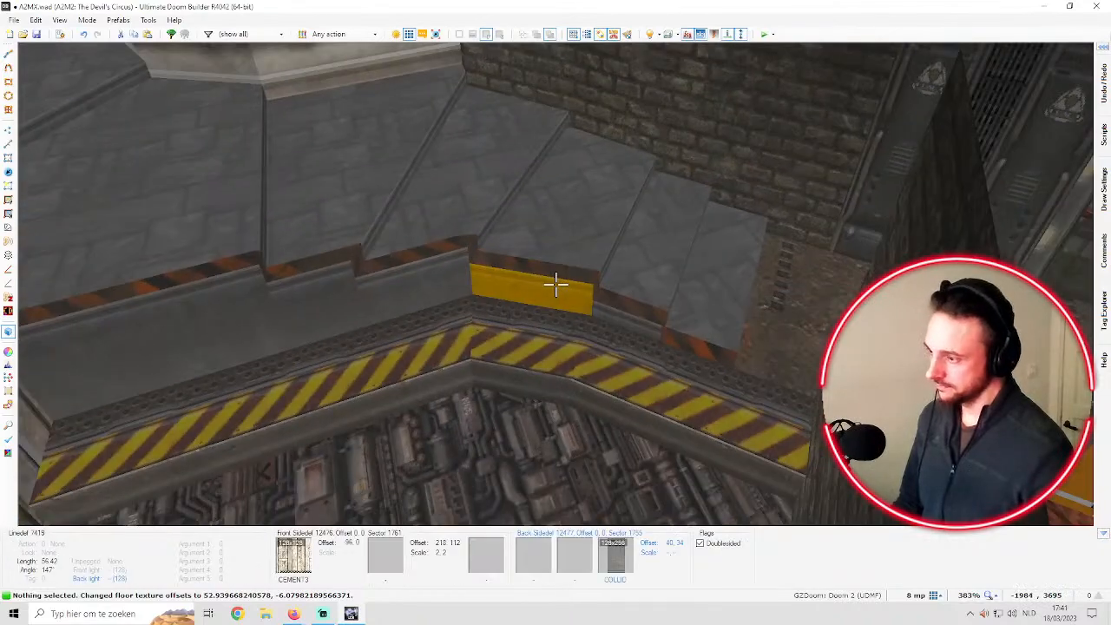
{"action": "key", "text": "f"}
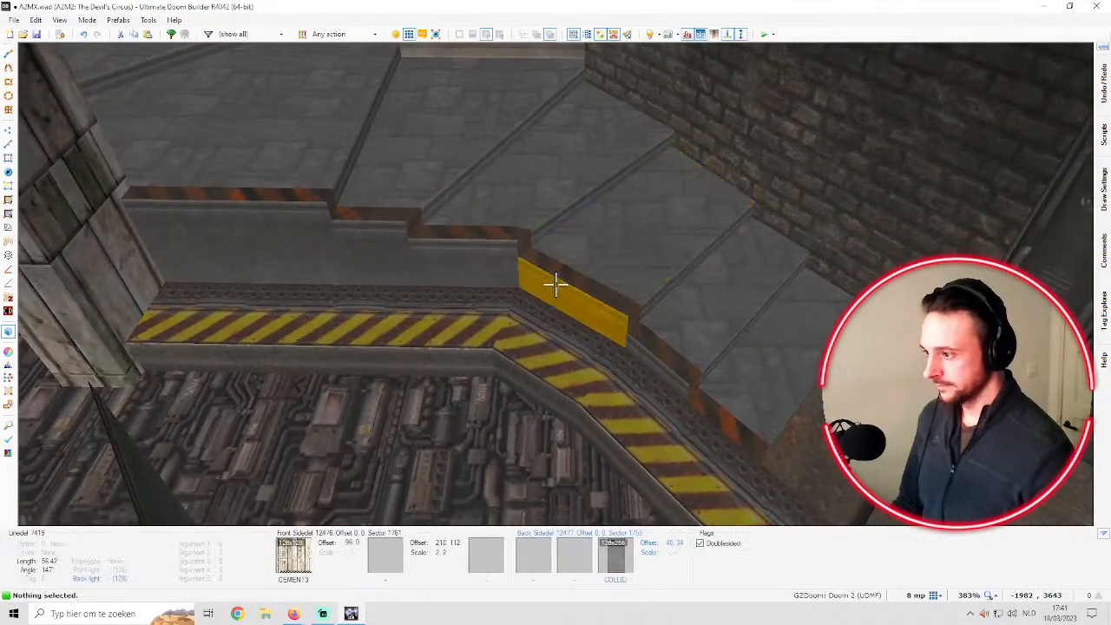
{"action": "key", "text": "e"}
{"action": "key", "text": "d"}
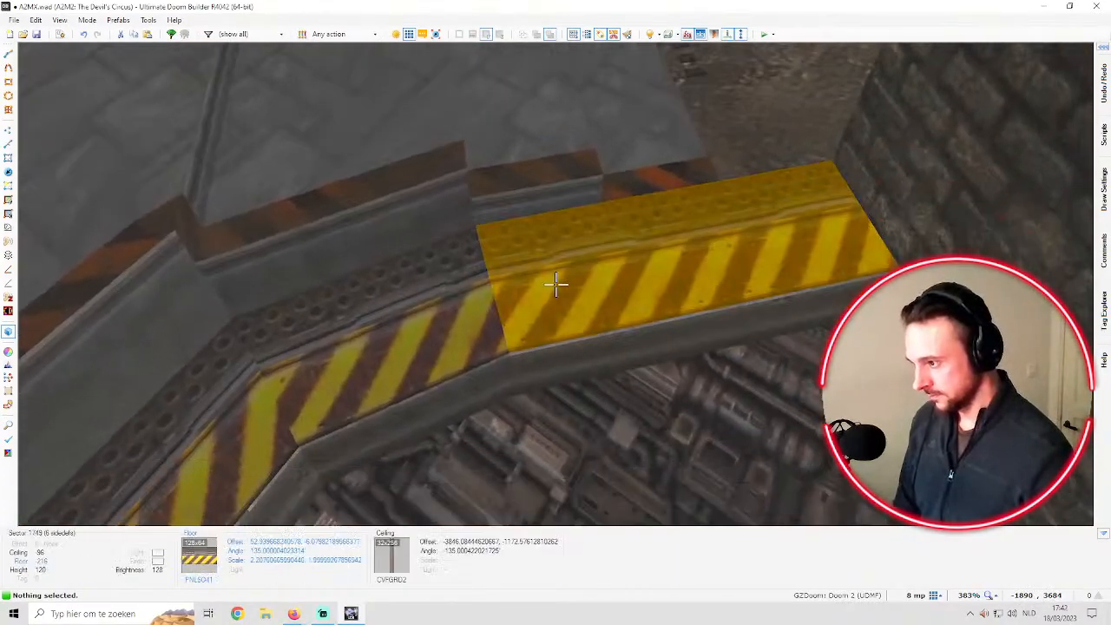
Adjust the diagonal ledge's horizontal floor texture offset to about 53.94 so its stripes meet the corner segment
{"action": "key", "text": "Left"}
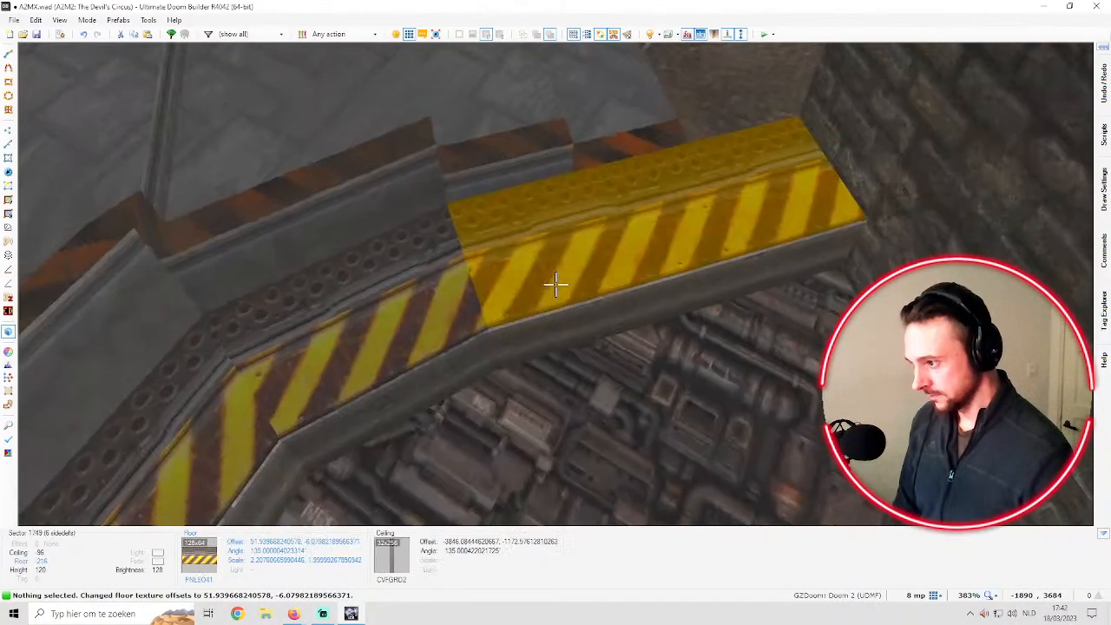
{"action": "key", "text": "Left"}
{"action": "key", "text": "Left"}
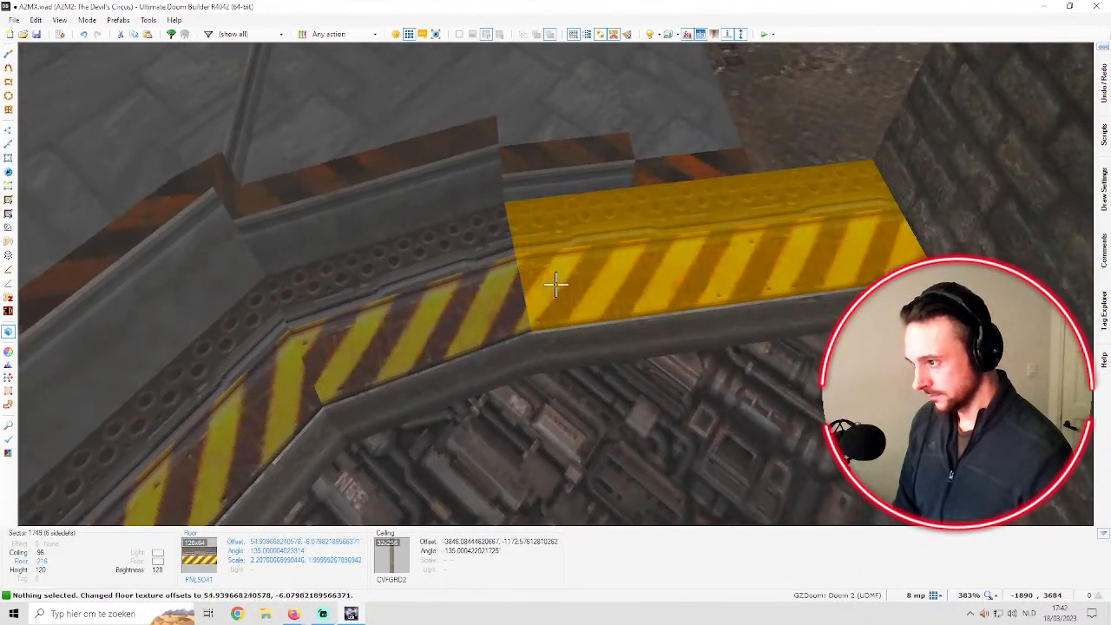
{"action": "key", "text": "Left"}
{"action": "key", "text": "d"}
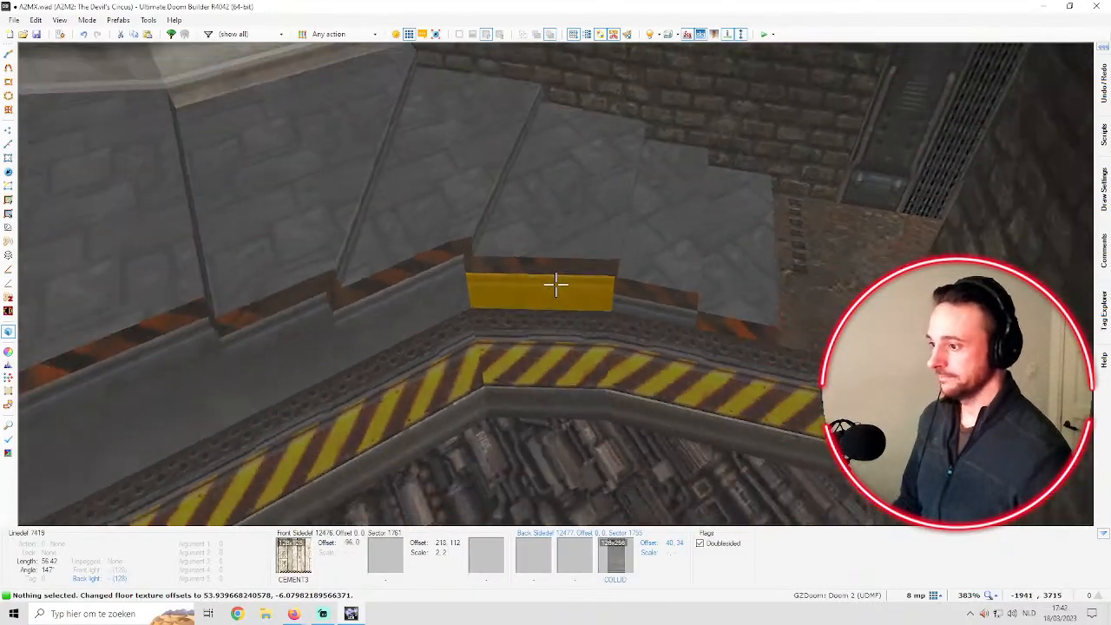
Copy the hazard-stripe floor texture PNLS041 onto the diagonal ledge floor between the two pillars
{"action": "key", "text": "d"}
{"action": "key", "text": "s"}
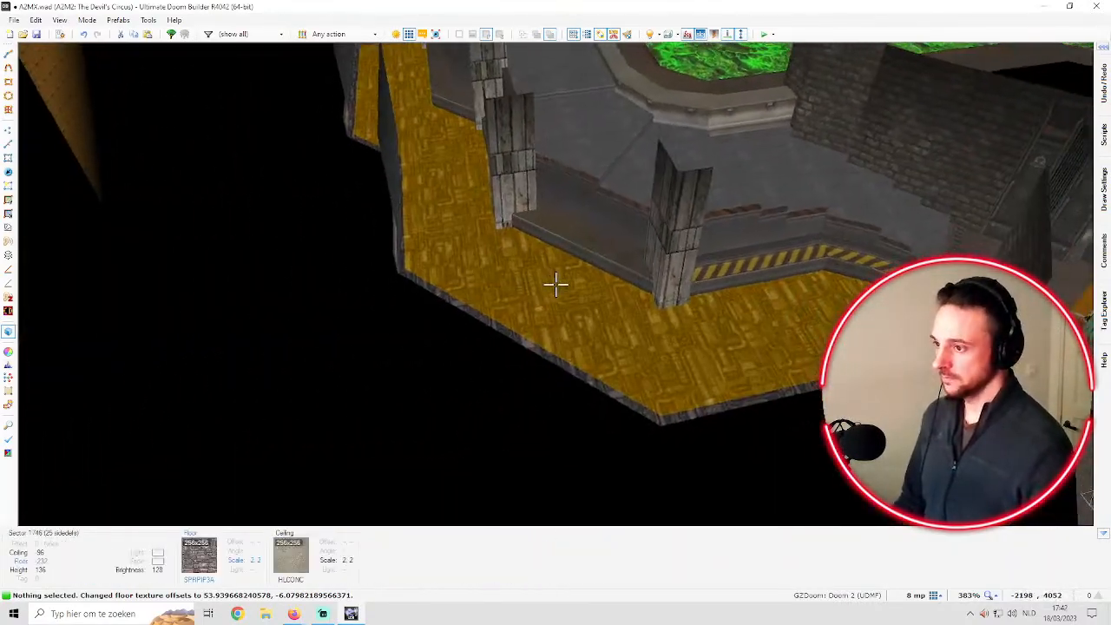
{"action": "key", "text": "e"}
{"action": "key", "text": "ctrl+c"}
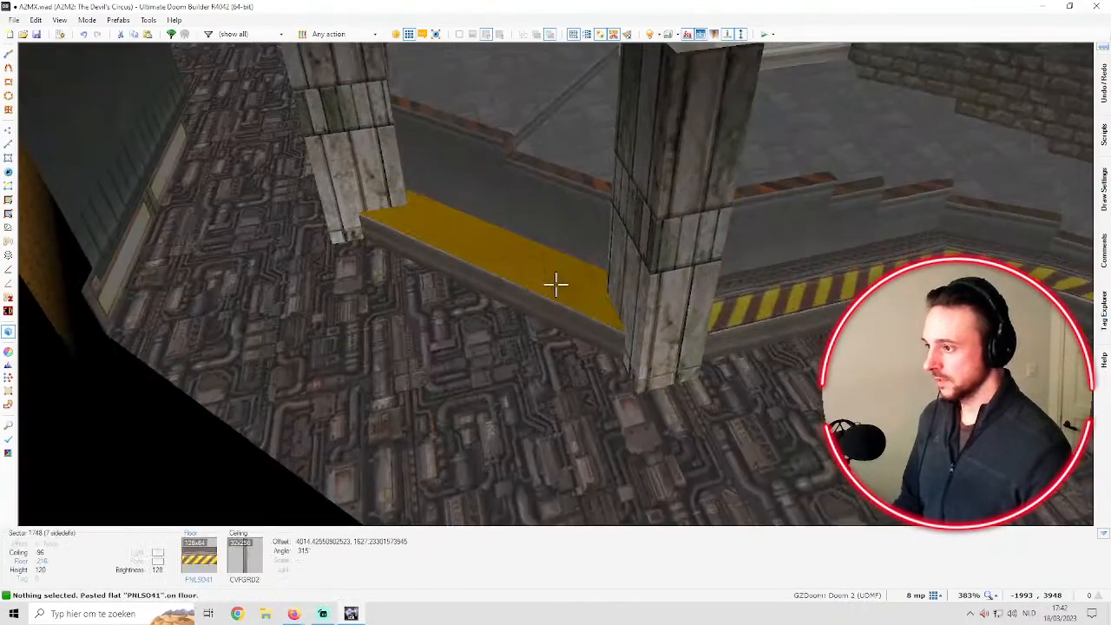
{"action": "key", "text": "ctrl+v"}
{"action": "key", "text": "d"}
{"action": "key", "text": "e"}
Select the ledge sector between the pillars and rotate its floor texture parallel to the diagonal in Floor Align Mode
{"action": "right_click", "coordinate": [556, 285]}
{"action": "key", "text": "q"}
{"action": "scroll", "coordinate": [680, 266], "scroll_direction": "down", "scroll_amount": 2}
{"action": "scroll", "coordinate": [681, 260], "scroll_direction": "up", "scroll_amount": 3}
{"action": "scroll", "coordinate": [681, 260], "scroll_direction": "down", "scroll_amount": 2}
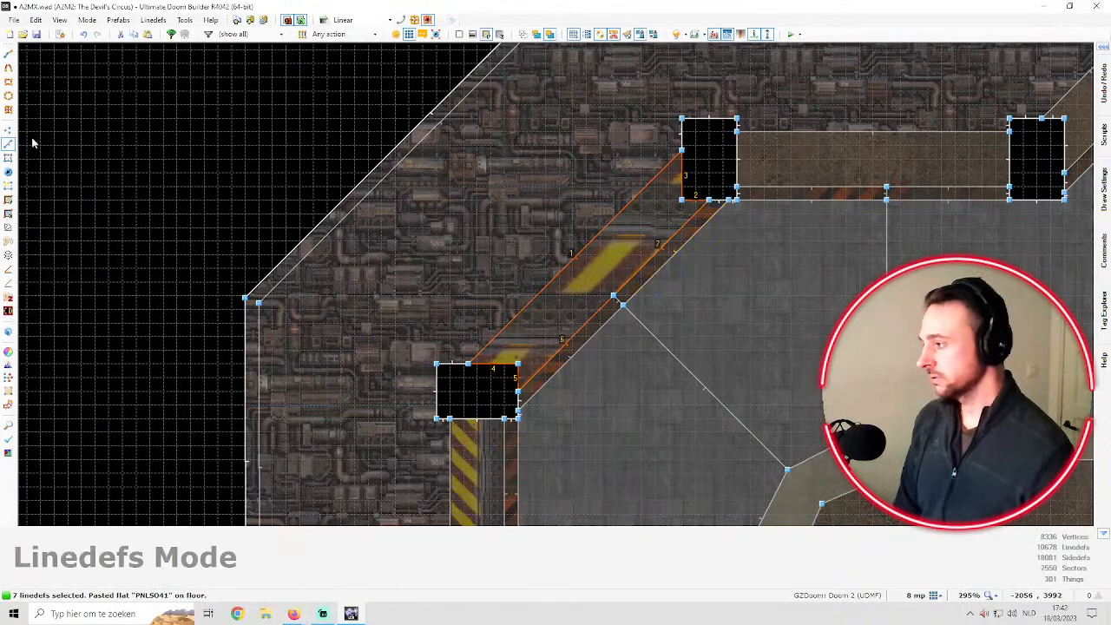
{"action": "left_click", "coordinate": [8, 200]}
{"action": "left_click_drag", "start_coordinate": [678, 215], "coordinate": [755, 257]}
{"action": "left_click_drag", "start_coordinate": [671, 264], "coordinate": [523, 331]}
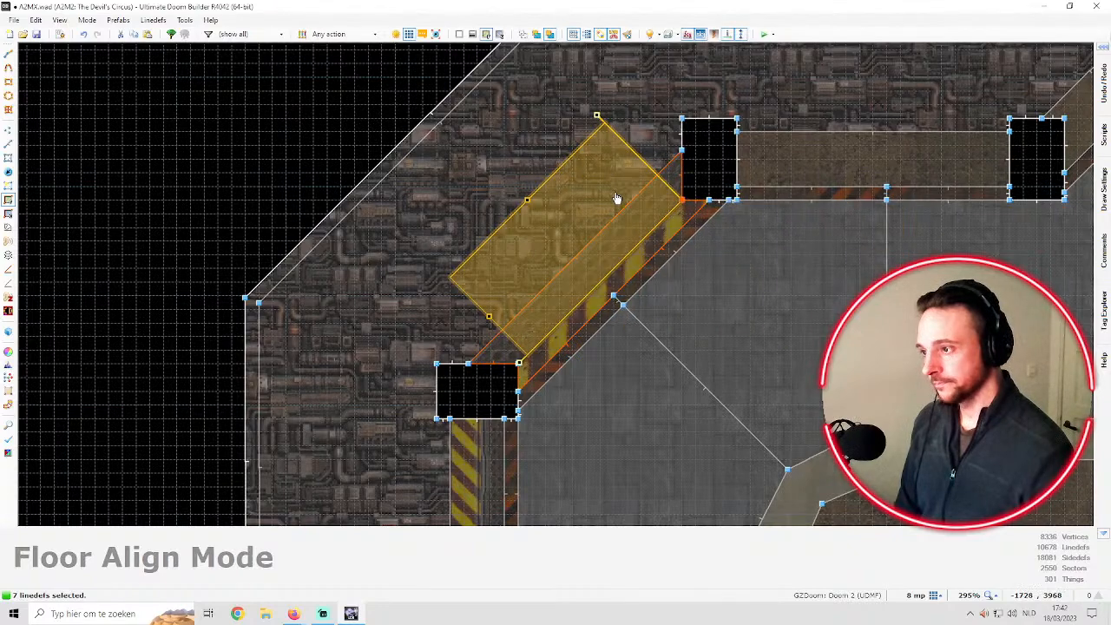
Turn the floor texture around, anchor it at the ledge's outer corner by the lower pillar, and narrow it toward the ledge's width
{"action": "scroll", "coordinate": [651, 229], "scroll_direction": "up", "scroll_amount": 2}
{"action": "scroll", "coordinate": [654, 194], "scroll_direction": "down", "scroll_amount": 2}
{"action": "left_click_drag", "start_coordinate": [596, 99], "coordinate": [781, 270]}
{"action": "left_click_drag", "start_coordinate": [767, 184], "coordinate": [576, 368]}
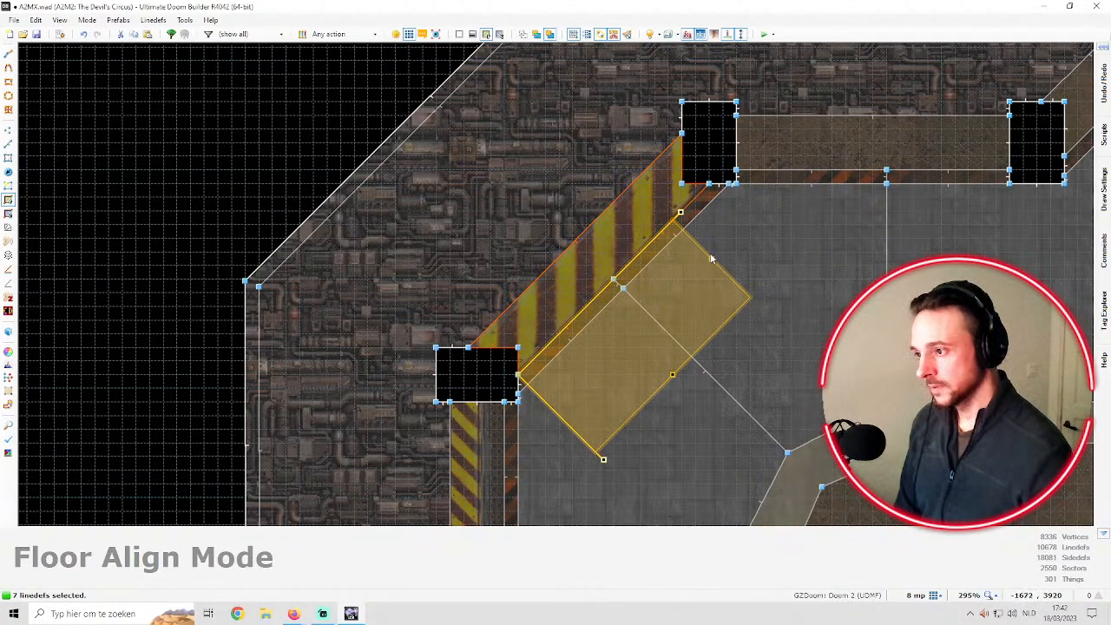
{"action": "left_click_drag", "start_coordinate": [634, 335], "coordinate": [579, 312]}
{"action": "scroll", "coordinate": [495, 353], "scroll_direction": "up", "scroll_amount": 2}
{"action": "left_click_drag", "start_coordinate": [485, 363], "coordinate": [492, 356]}
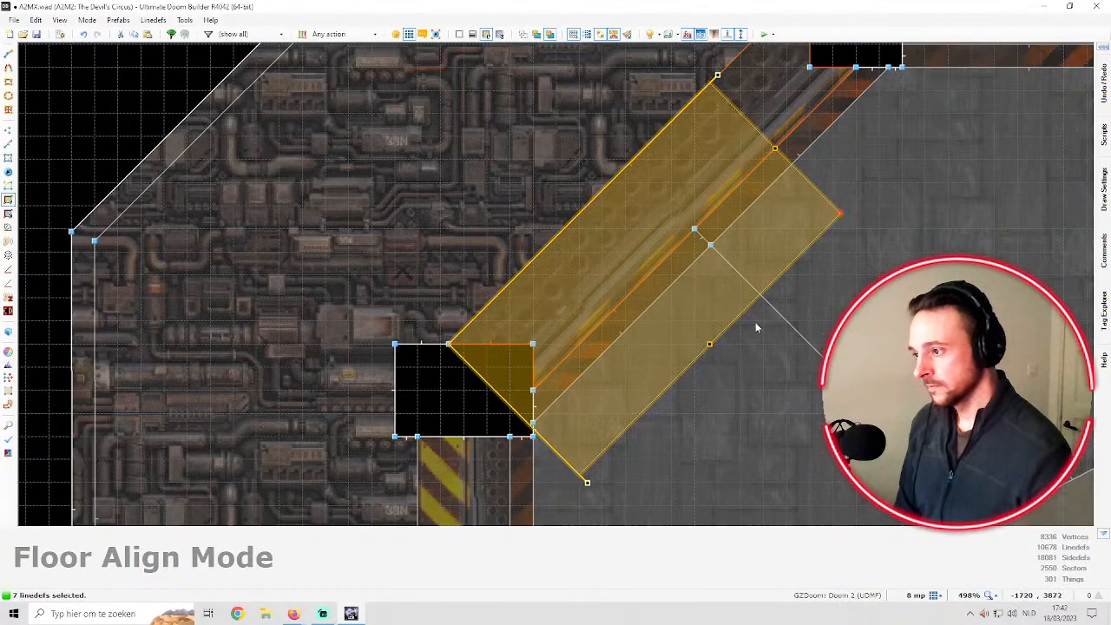
{"action": "left_click_drag", "start_coordinate": [710, 345], "coordinate": [679, 312]}
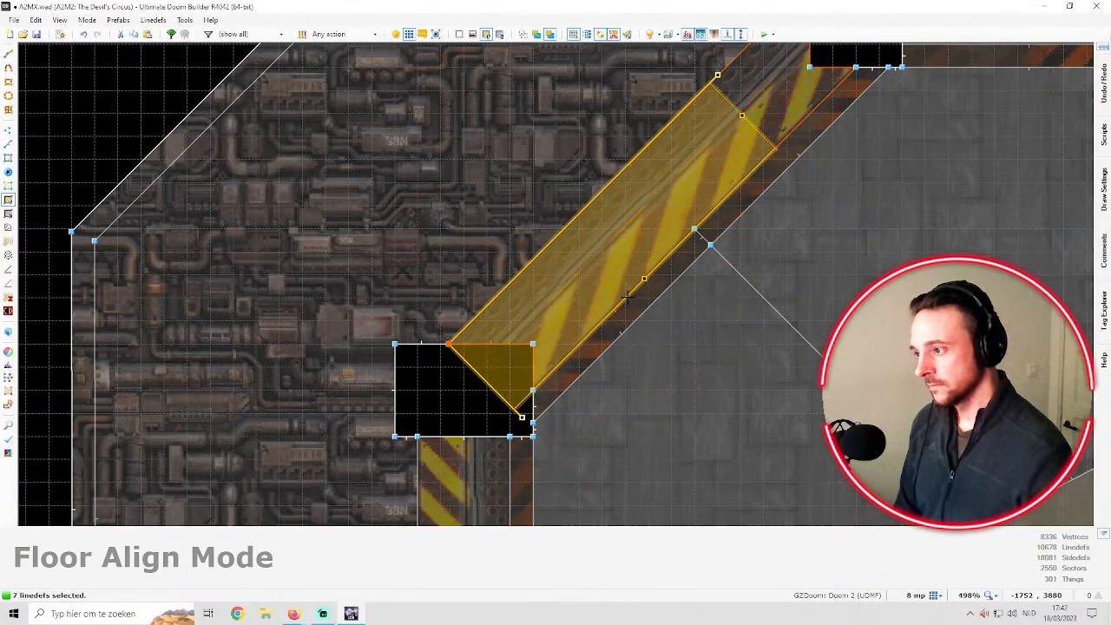
Rotate the floor texture back by half a turn so the yellow stripes run along the ledge's outer edge, and move it toward the upper pillar
{"action": "left_click_drag", "start_coordinate": [716, 76], "coordinate": [341, 454]}
{"action": "left_click_drag", "start_coordinate": [335, 409], "coordinate": [719, 188]}
{"action": "scroll", "coordinate": [718, 189], "scroll_direction": "down", "scroll_amount": 3}
{"action": "scroll", "coordinate": [793, 141], "scroll_direction": "up", "scroll_amount": 3}
{"action": "left_click_drag", "start_coordinate": [644, 234], "coordinate": [698, 151]}
{"action": "scroll", "coordinate": [712, 143], "scroll_direction": "up", "scroll_amount": 1}
{"action": "scroll", "coordinate": [438, 337], "scroll_direction": "down", "scroll_amount": 2}
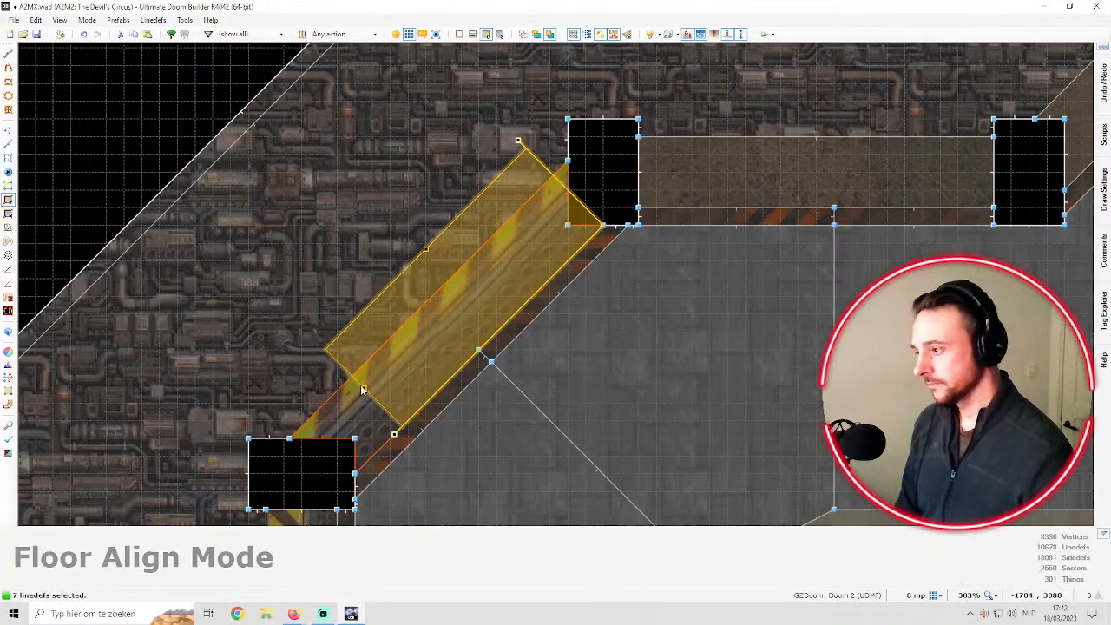
Narrow the floor texture to the ledge's width, compress it lengthwise to match the neighbouring stripes, and apply the alignment
{"action": "scroll", "coordinate": [370, 380], "scroll_direction": "up", "scroll_amount": 1}
{"action": "scroll", "coordinate": [422, 246], "scroll_direction": "down", "scroll_amount": 1}
{"action": "left_click_drag", "start_coordinate": [439, 220], "coordinate": [464, 246]}
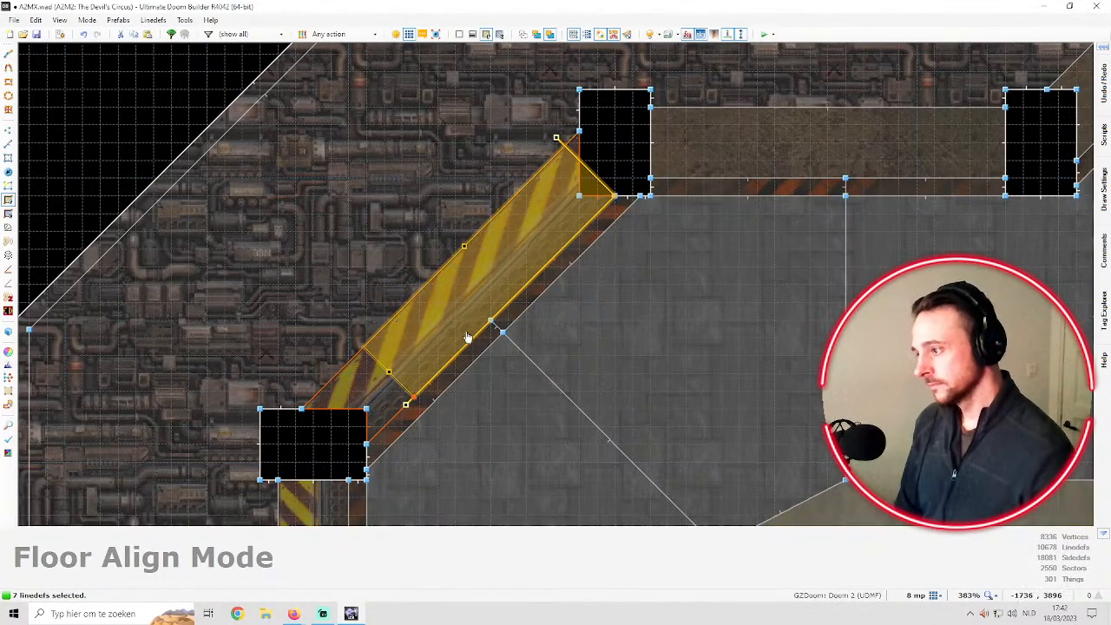
{"action": "left_click_drag", "start_coordinate": [388, 371], "coordinate": [471, 292]}
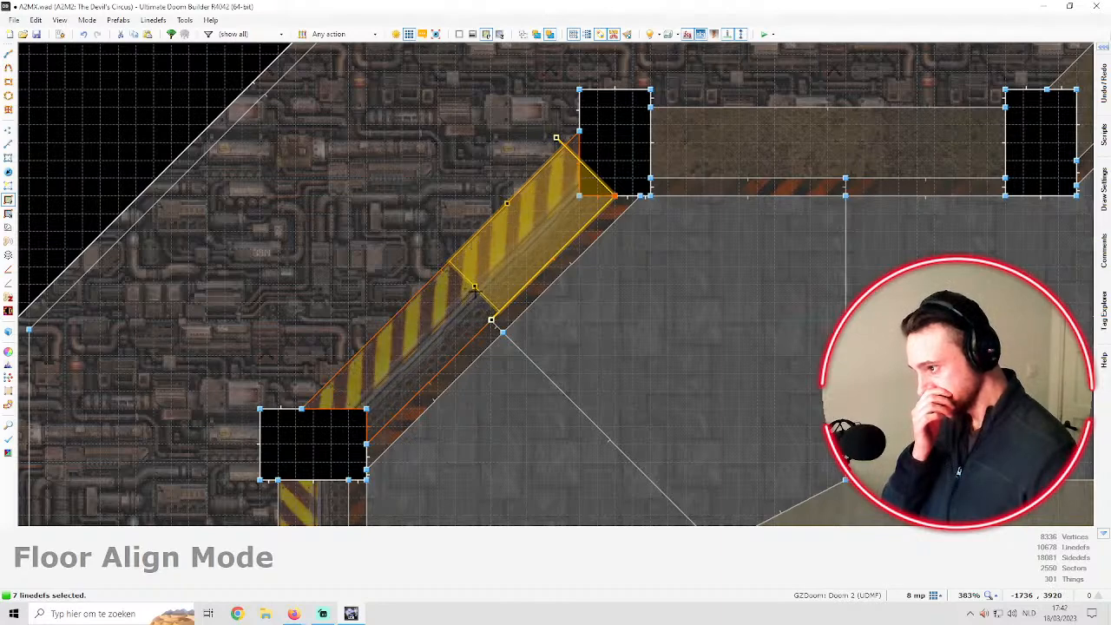
{"action": "scroll", "coordinate": [457, 208], "scroll_direction": "down", "scroll_amount": 2}
{"action": "key", "text": "Return"}
{"action": "key", "text": "c"}
Set the short corner segment's horizontal floor texture offset to about 18.05 in the 3D view and check the stripe joints
{"action": "scroll", "coordinate": [477, 228], "scroll_direction": "down", "scroll_amount": 1}
{"action": "scroll", "coordinate": [496, 236], "scroll_direction": "up", "scroll_amount": 1}
{"action": "key", "text": "q"}
{"action": "key", "text": "w"}
{"action": "key", "text": "w"}
{"action": "key", "text": "s"}
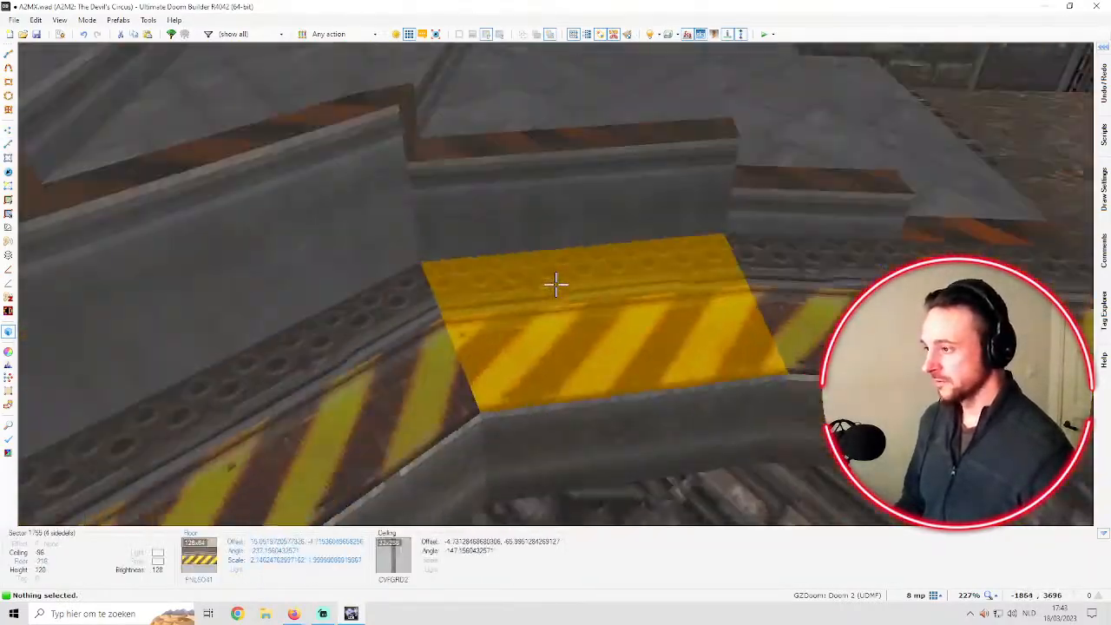
{"action": "key", "text": "w"}
{"action": "key", "text": "s"}
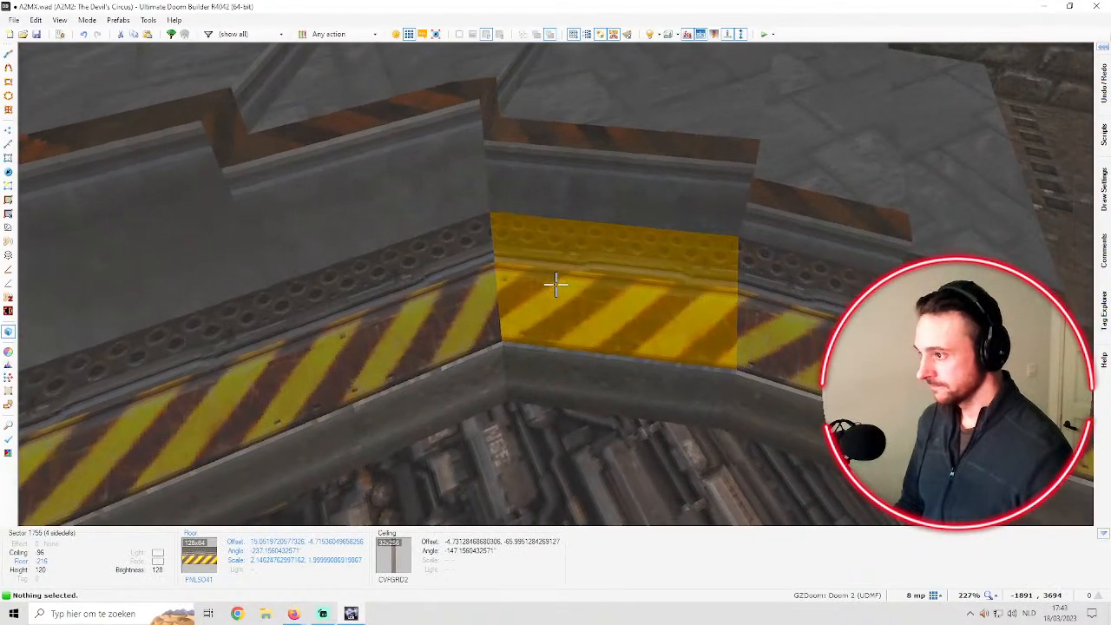
{"action": "key", "text": "Left"}
{"action": "key", "text": "Left"}
{"action": "key", "text": "Left"}
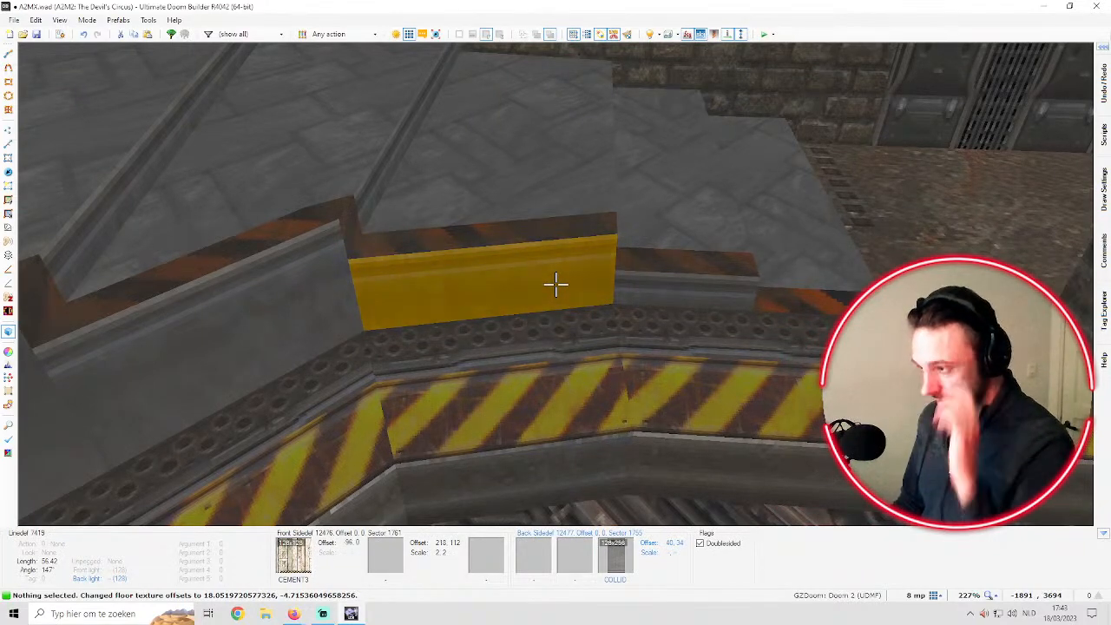
{"action": "key", "text": "d"}
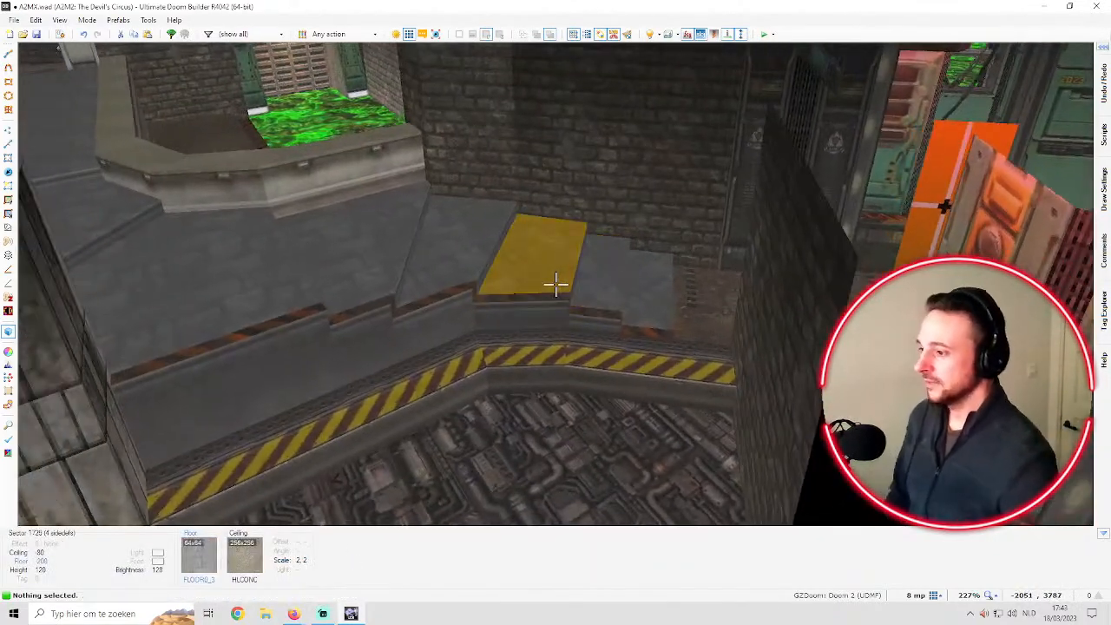
{"action": "key", "text": "w"}
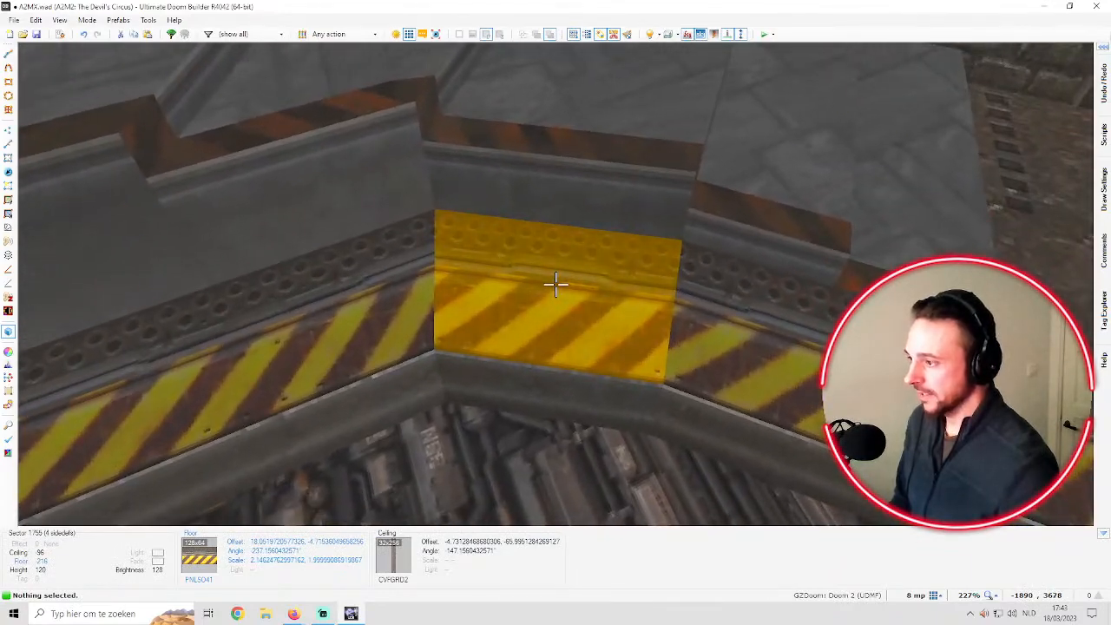
Mirror the short corner segment's floor stripes by setting its horizontal floor texture scale to -2
{"action": "middle_click", "coordinate": [555, 285]}
{"action": "key", "text": "Escape"}
{"action": "right_click", "coordinate": [556, 285]}
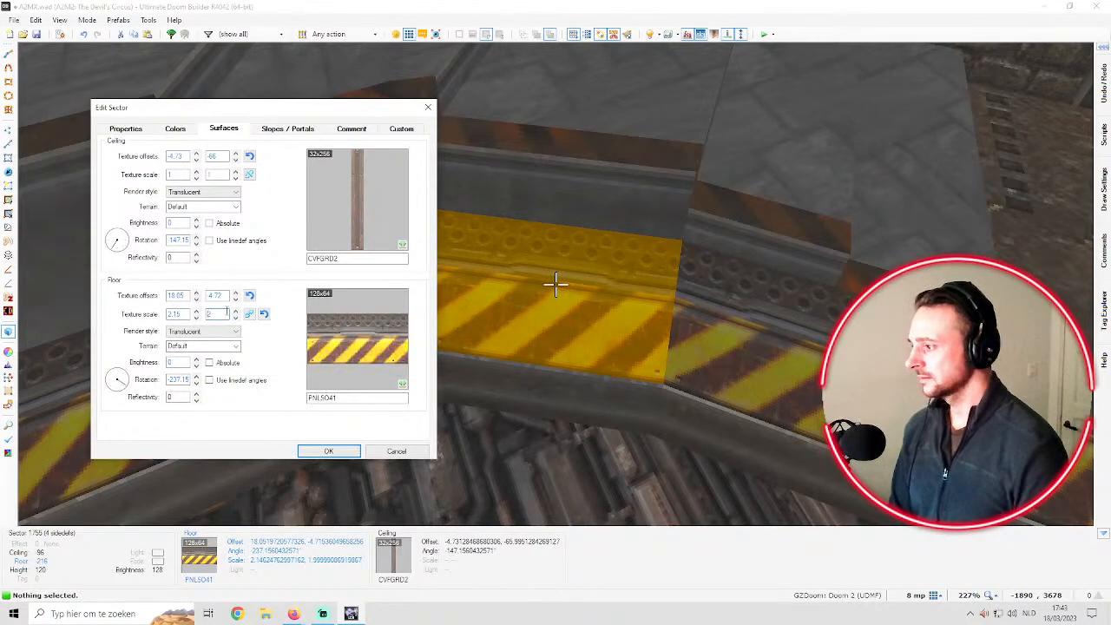
{"action": "type", "text": "-2"}
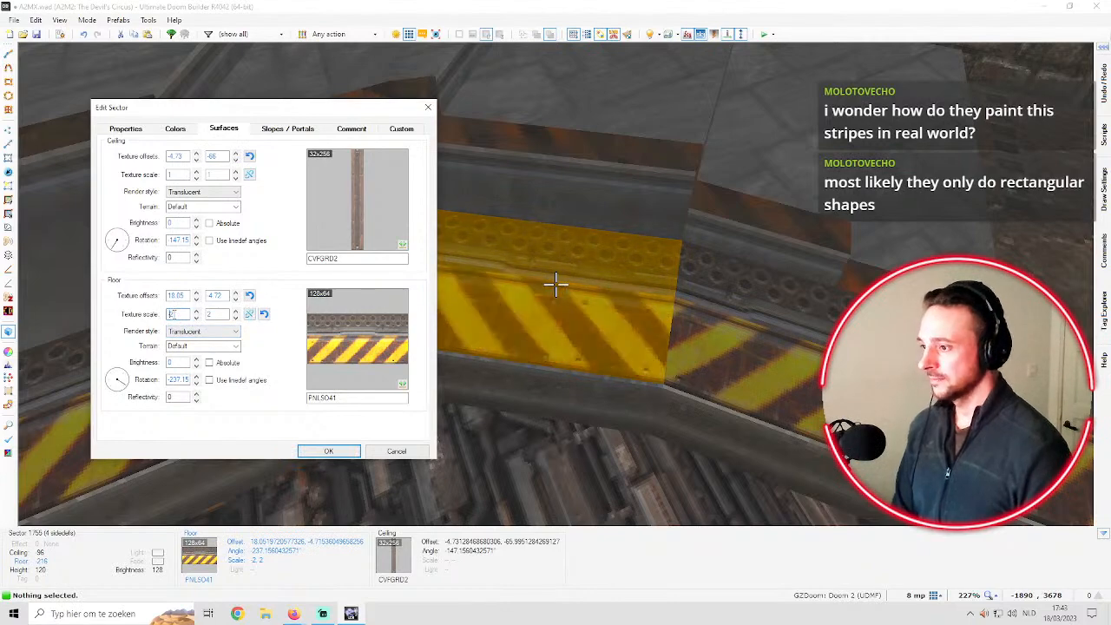
{"action": "key", "text": "Return"}
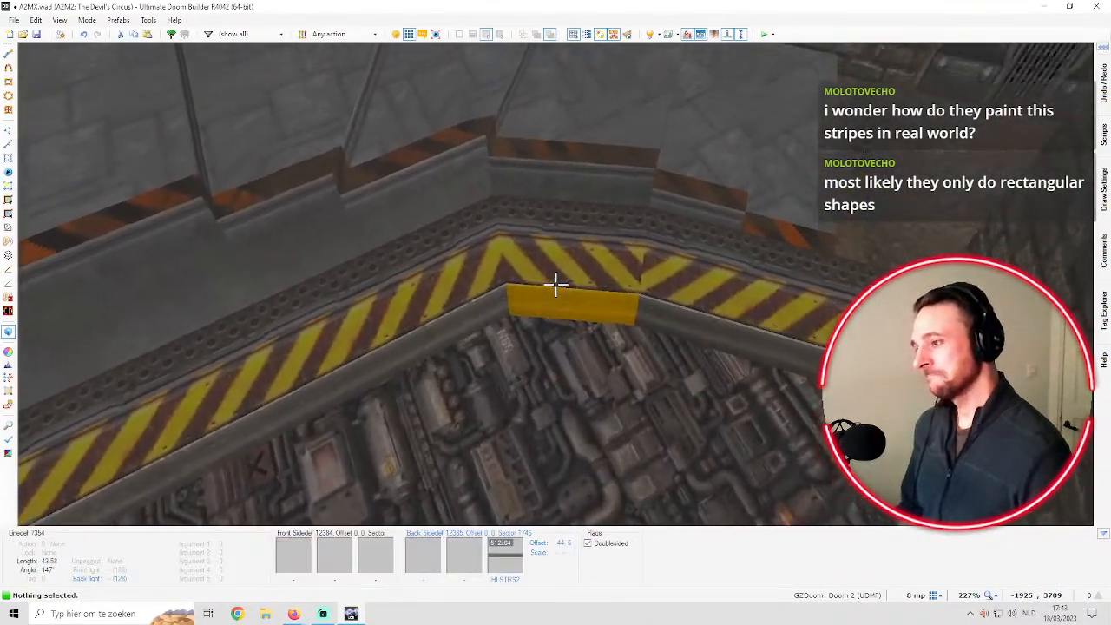
{"action": "key", "text": "w"}
{"action": "key", "text": "s"}
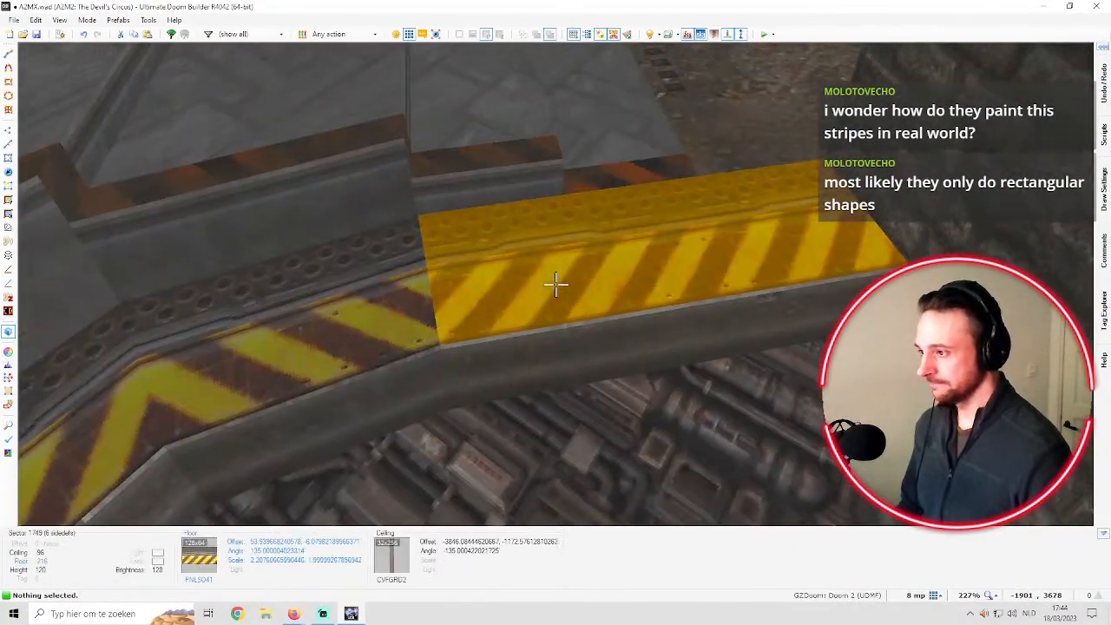
Set the horizontal floor texture scale to -2 on the ledge segment between the short corner segment and the brick wall
{"action": "right_click", "coordinate": [556, 283]}
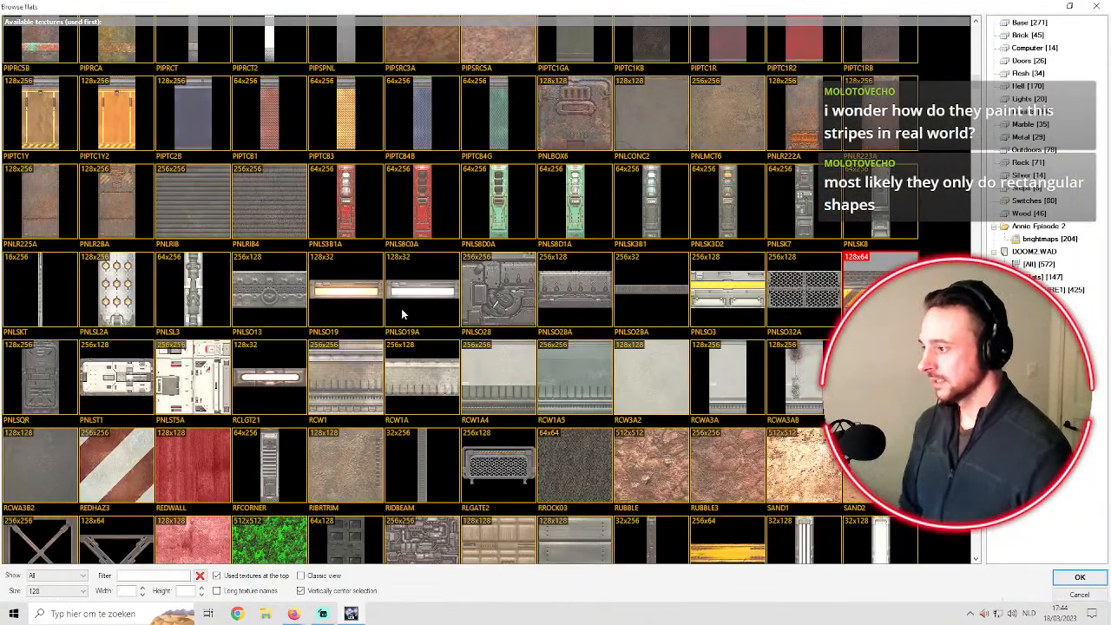
{"action": "key", "text": "Escape"}
{"action": "right_click", "coordinate": [555, 284]}
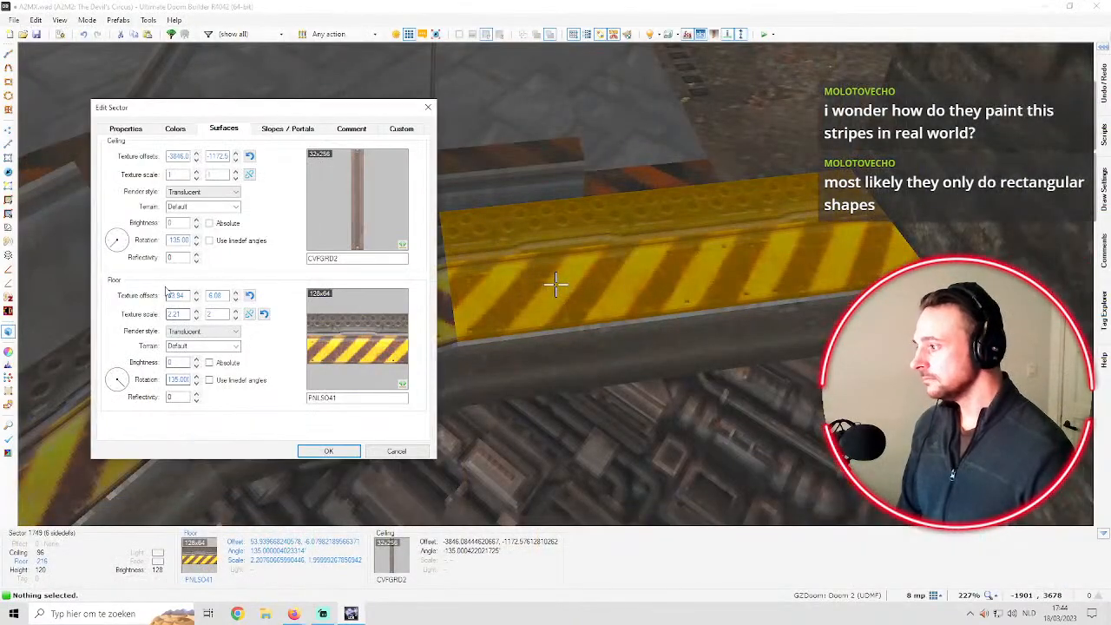
{"action": "key", "text": "Home"}
{"action": "type", "text": "-"}
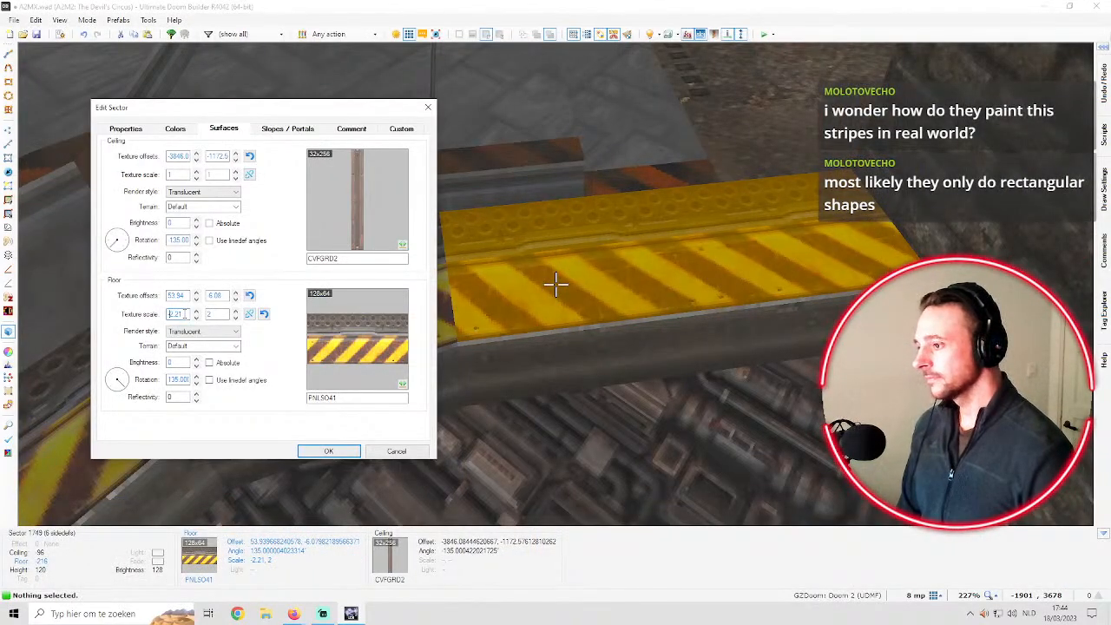
{"action": "key", "text": "End"}
{"action": "key", "text": "BackSpace"}
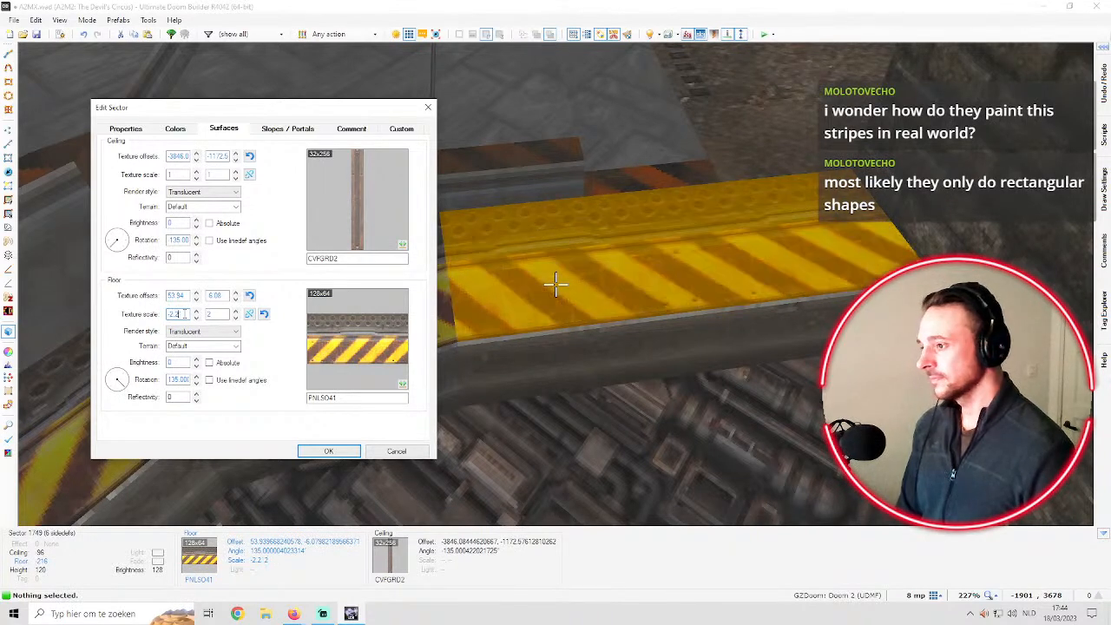
{"action": "key", "text": "BackSpace"}
{"action": "key", "text": "BackSpace"}
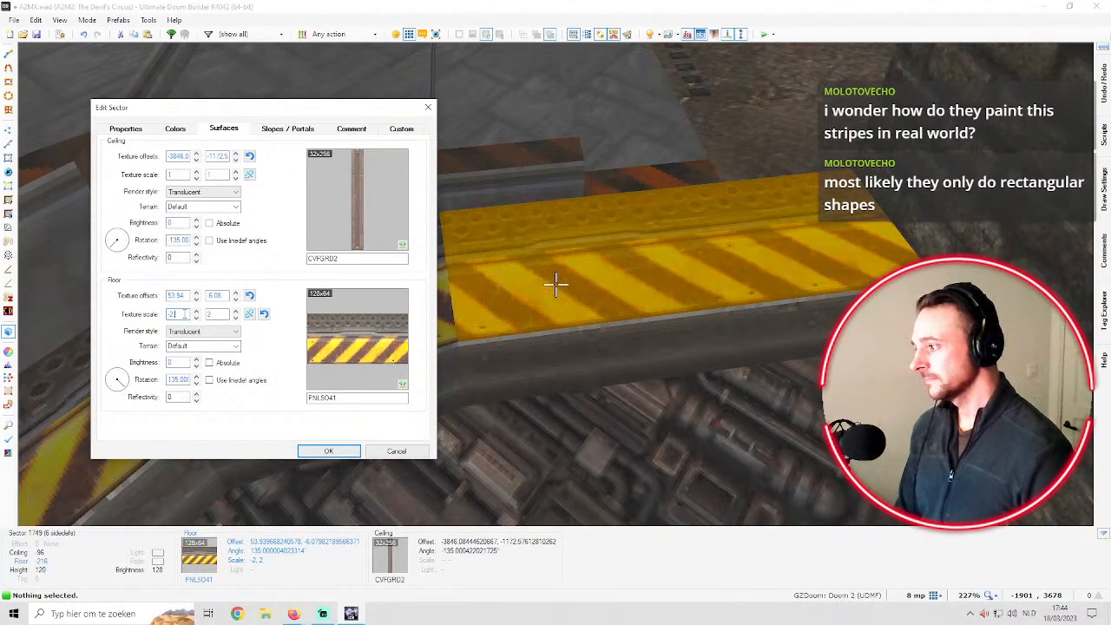
{"action": "key", "text": "Return"}
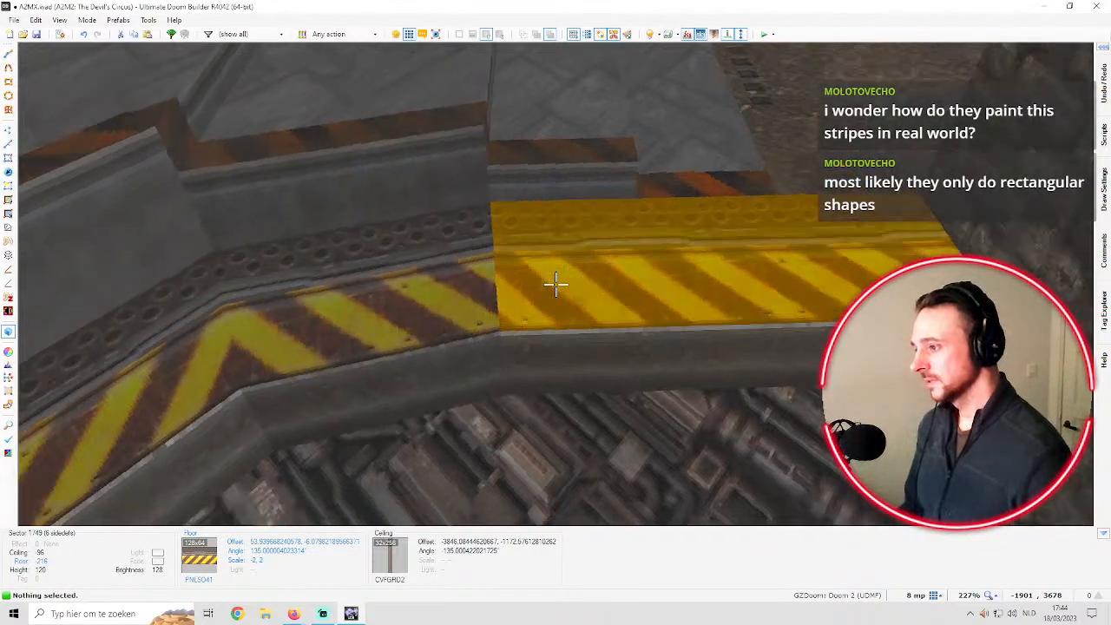
Shift that segment's floor texture to a horizontal offset of about 63.94 so its stripes continue from the short corner segment
{"action": "key", "text": "w"}
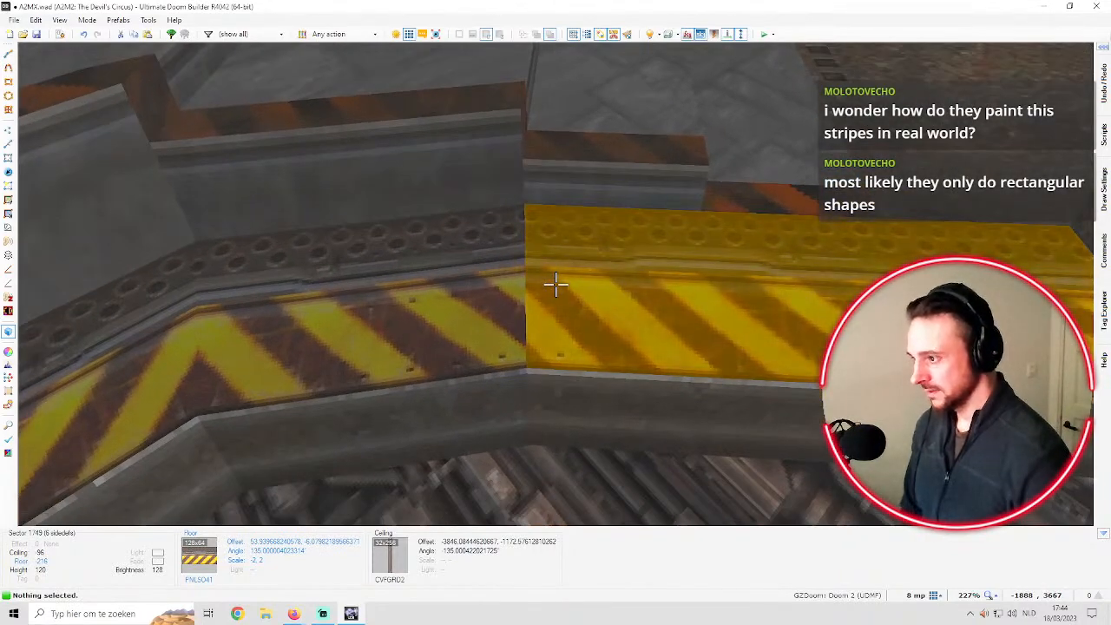
{"action": "key", "text": "Left"}
{"action": "key", "text": "Left"}
{"action": "key", "text": "Left"}
{"action": "key", "text": "Left"}
{"action": "key", "text": "Left"}
{"action": "key", "text": "Left"}
{"action": "key", "text": "Left"}
{"action": "key", "text": "Left"}
{"action": "key", "text": "Left"}
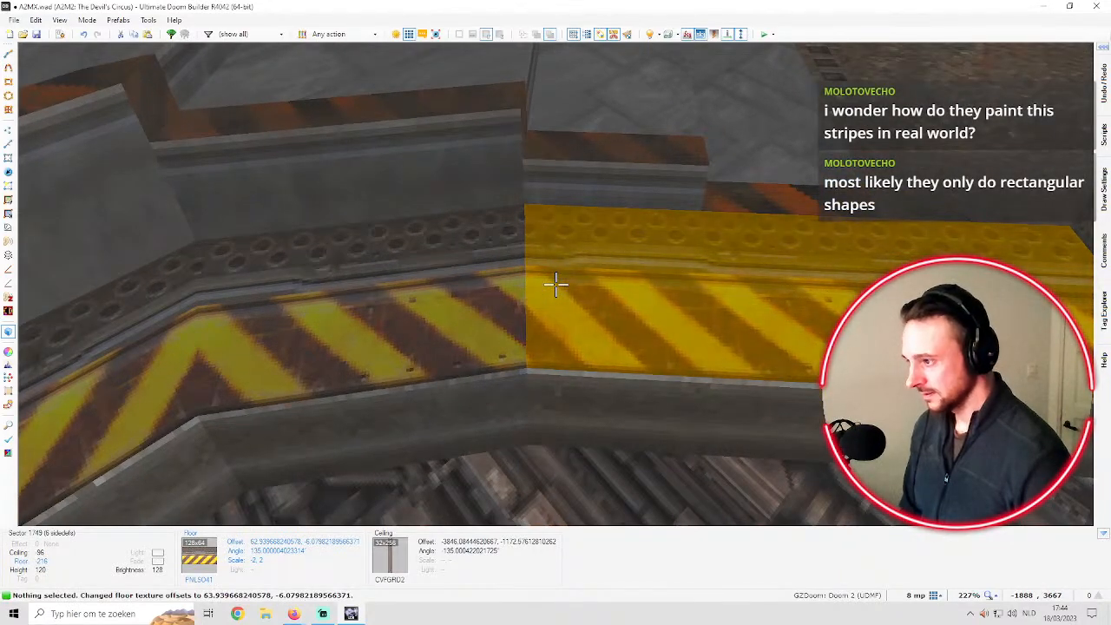
Examine the stripe direction and joints around the ledge's corner from near and far in the 3D view
{"action": "key", "text": "s"}
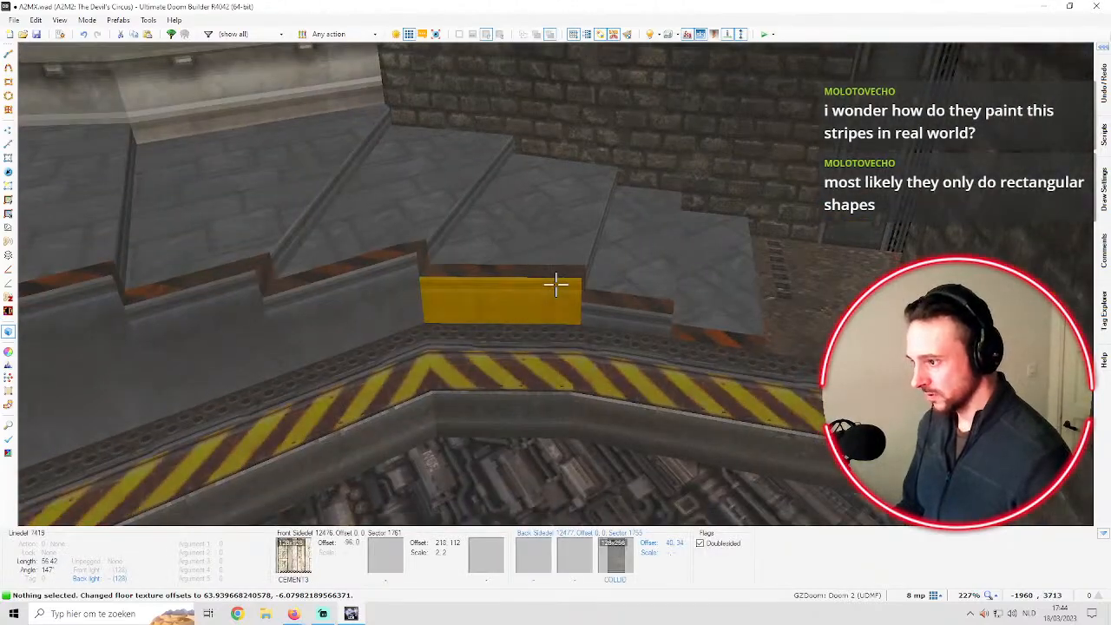
{"action": "key", "text": "s"}
{"action": "key", "text": "w"}
{"action": "key", "text": "s"}
{"action": "key", "text": "w"}
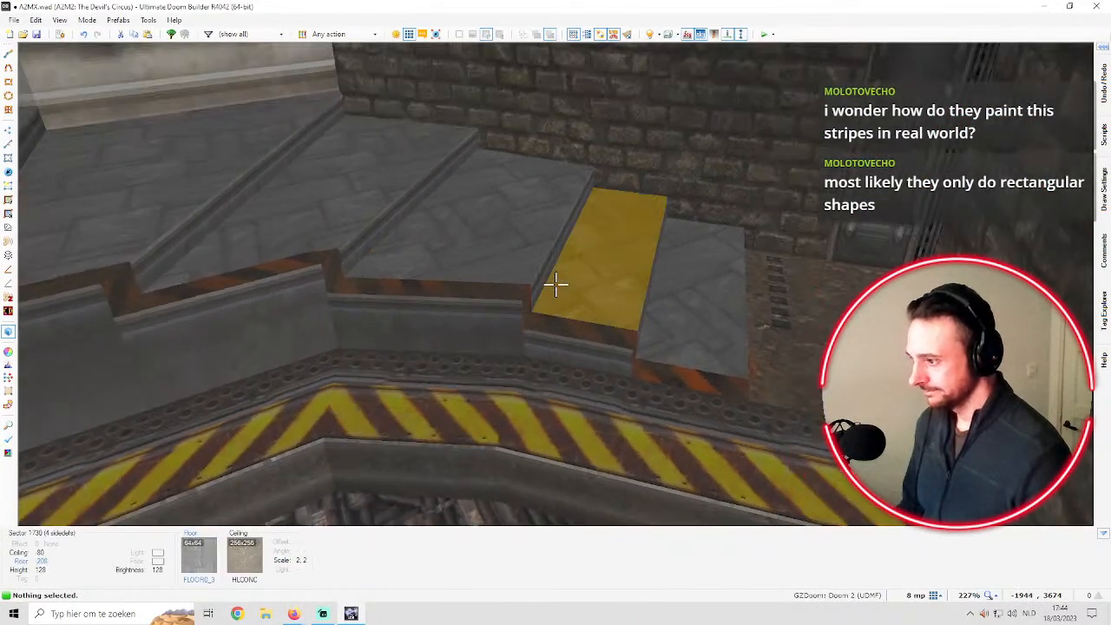
{"action": "key", "text": "s"}
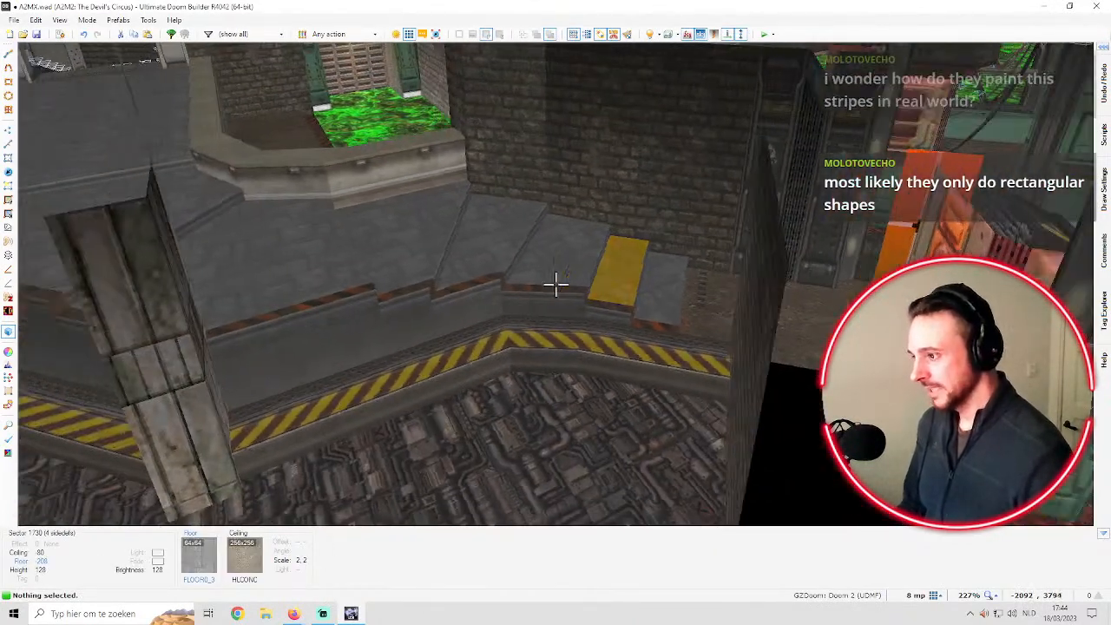
{"action": "key", "text": "w"}
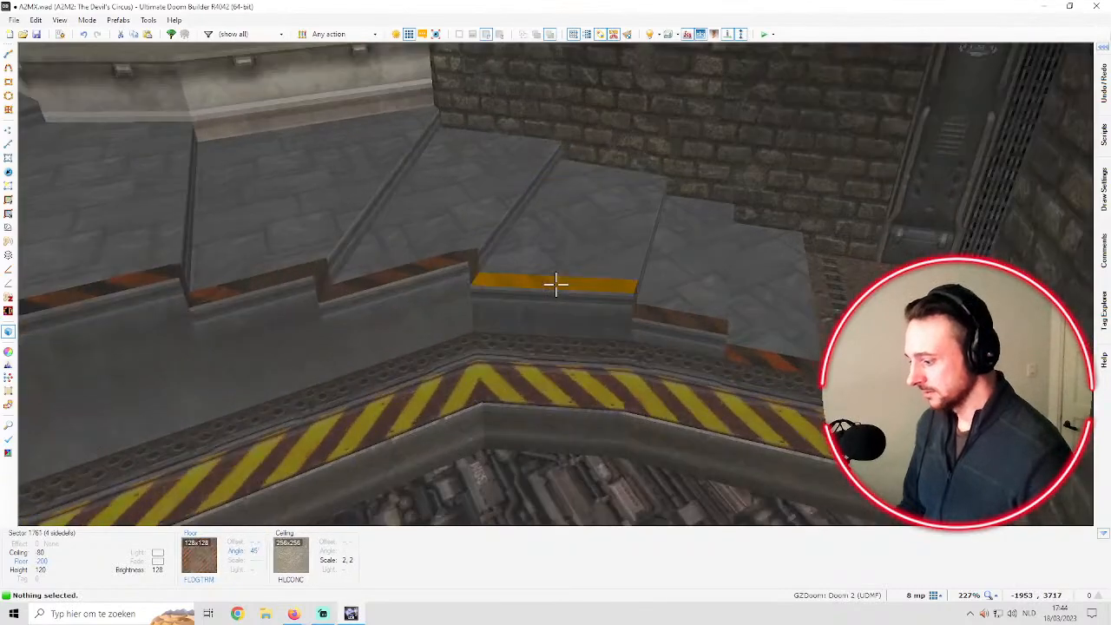
{"action": "key", "text": "s"}
{"action": "key", "text": "w"}
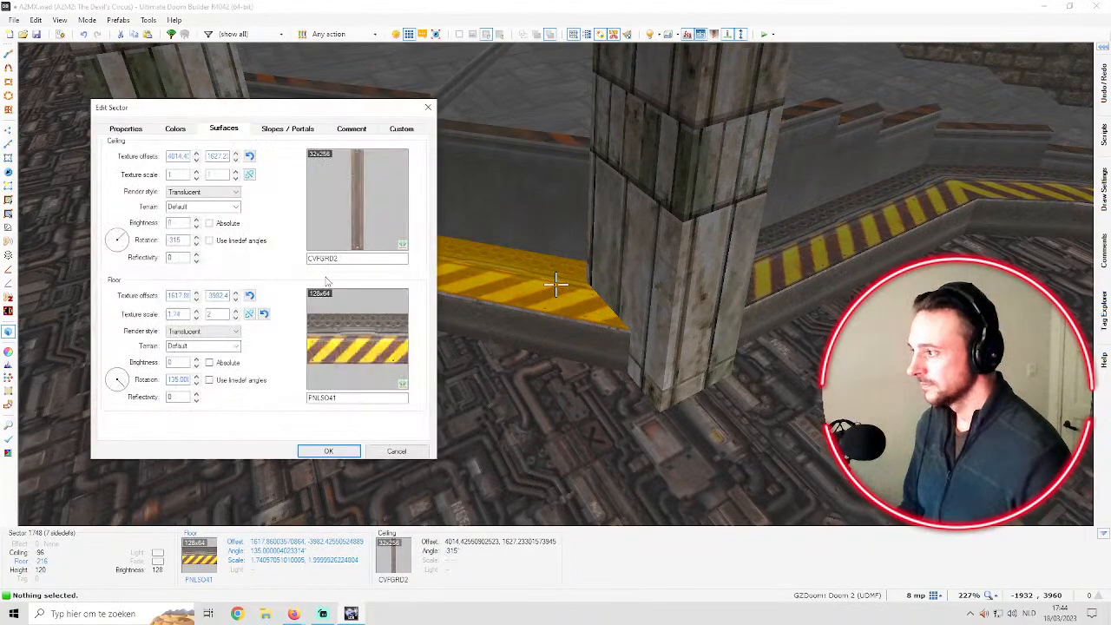
Review the floor texture scale and alignment settings of the striped ledge segments on both sides of the pillar
{"action": "left_click", "coordinate": [185, 315]}
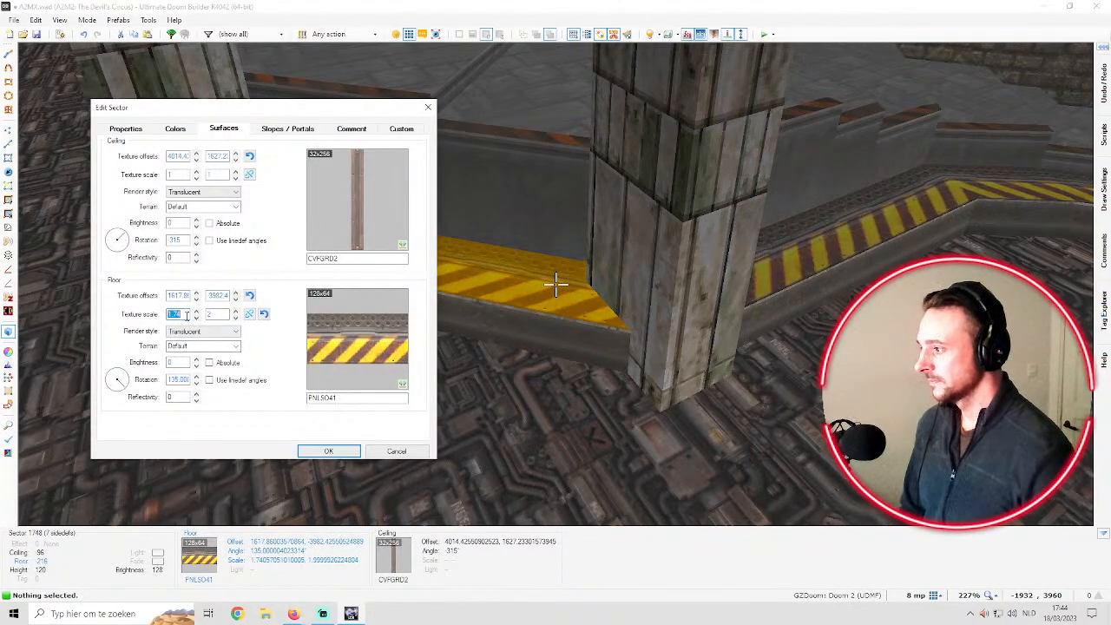
{"action": "key", "text": "Return"}
{"action": "key", "text": "d"}
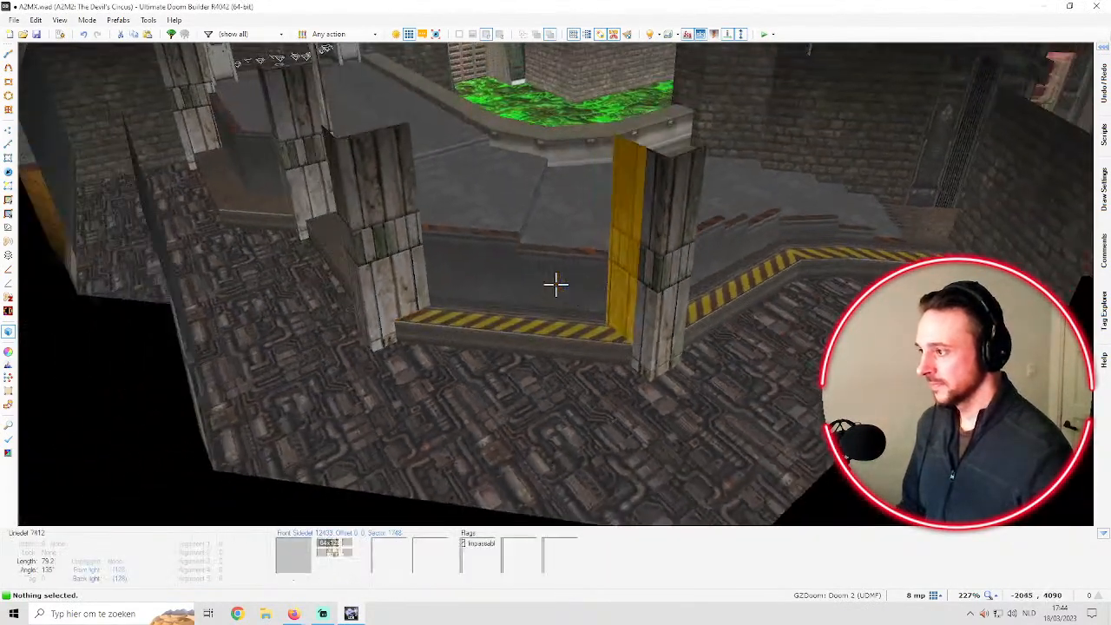
{"action": "key", "text": "e"}
{"action": "key", "text": "f"}
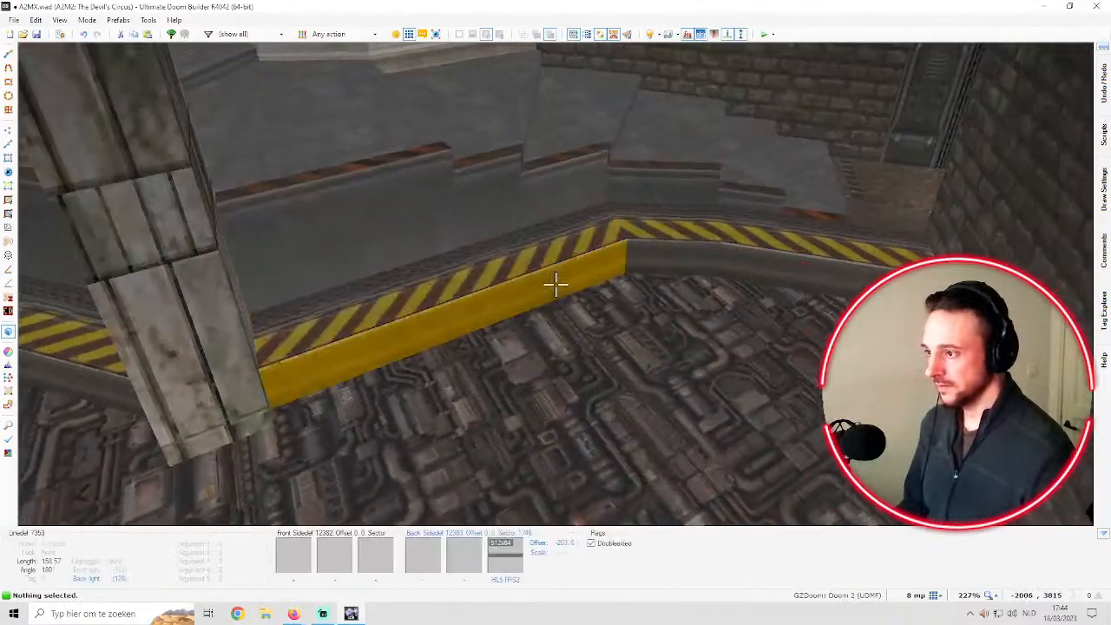
{"action": "left_click", "coordinate": [555, 284]}
{"action": "left_click", "coordinate": [555, 285]}
{"action": "left_click", "coordinate": [556, 284]}
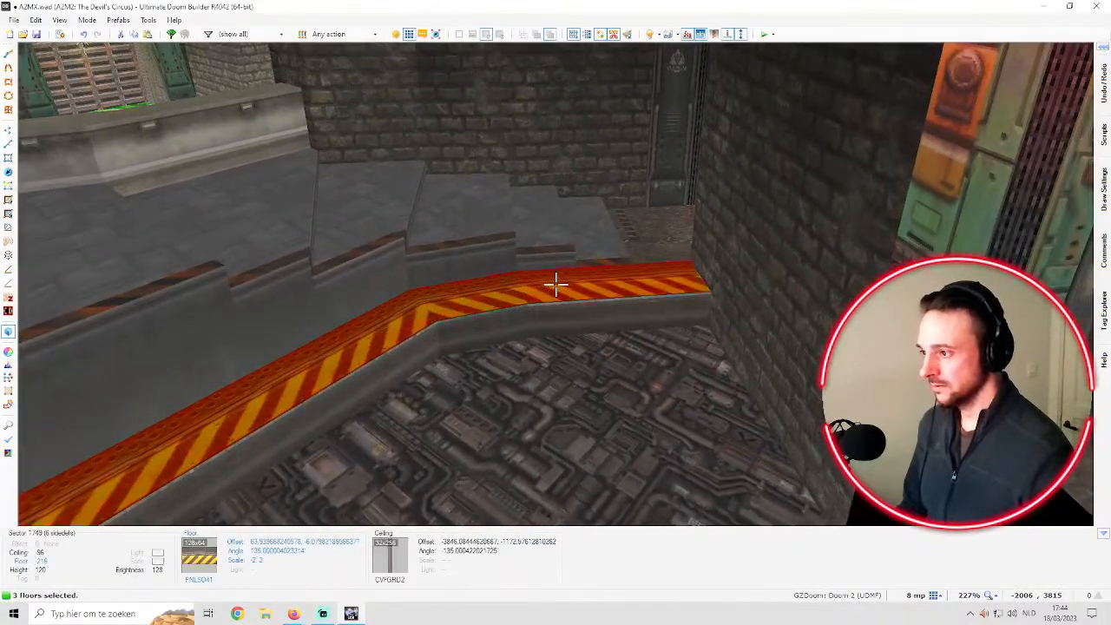
{"action": "key", "text": "c"}
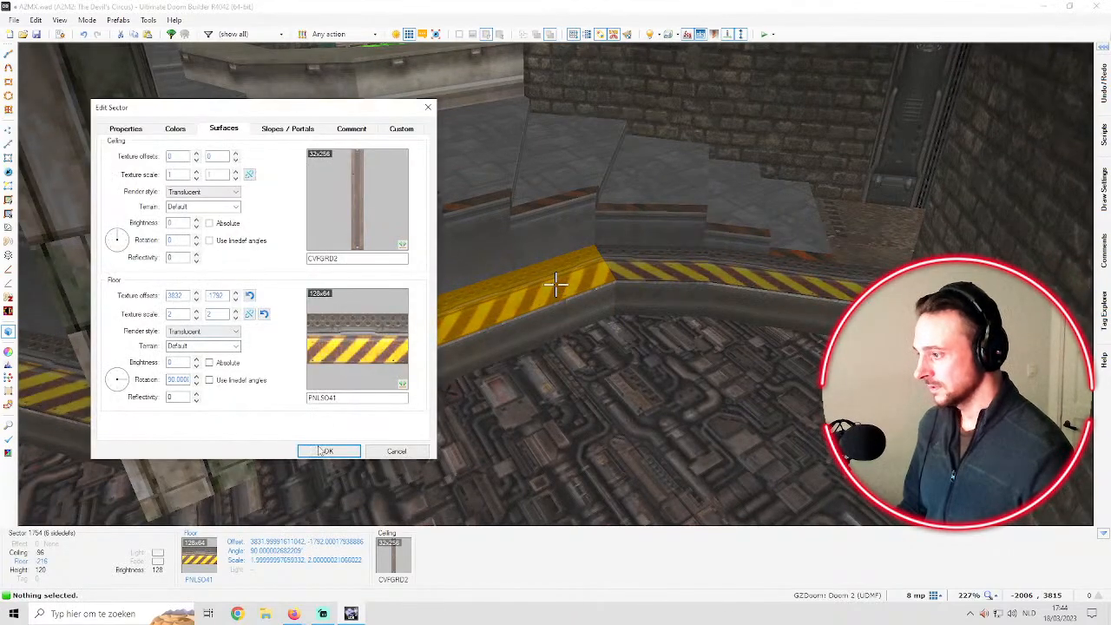
{"action": "left_click", "coordinate": [316, 447]}
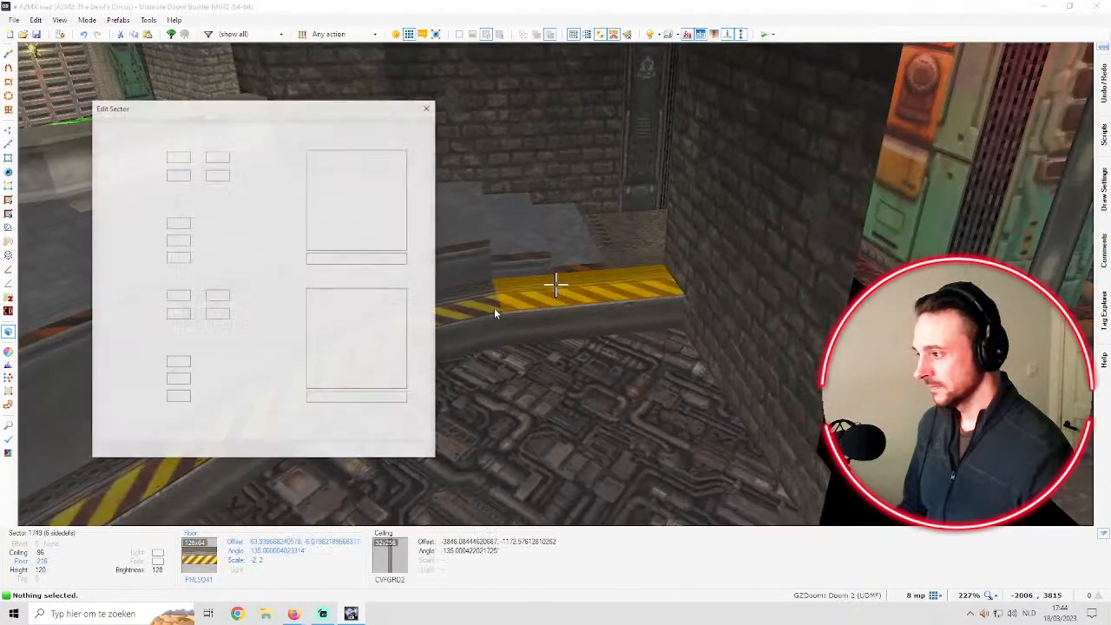
{"action": "key", "text": "d"}
{"action": "key", "text": "e"}
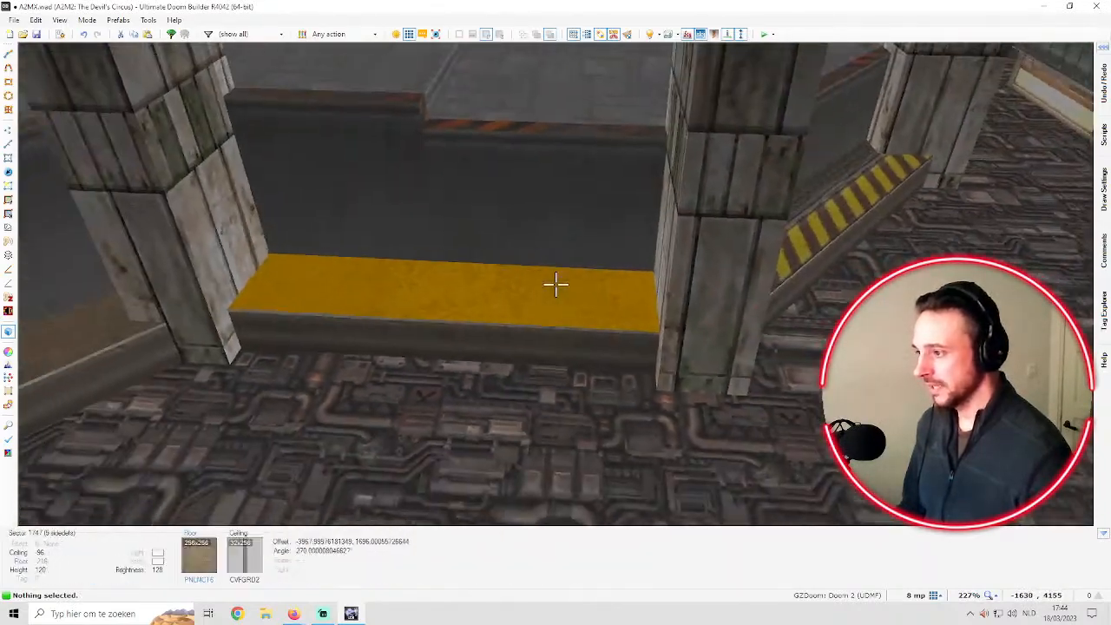
Set the floor texture scale to 2 by 2 on the three untextured brown ledge segments around the far pillars
{"action": "left_click", "coordinate": [555, 283]}
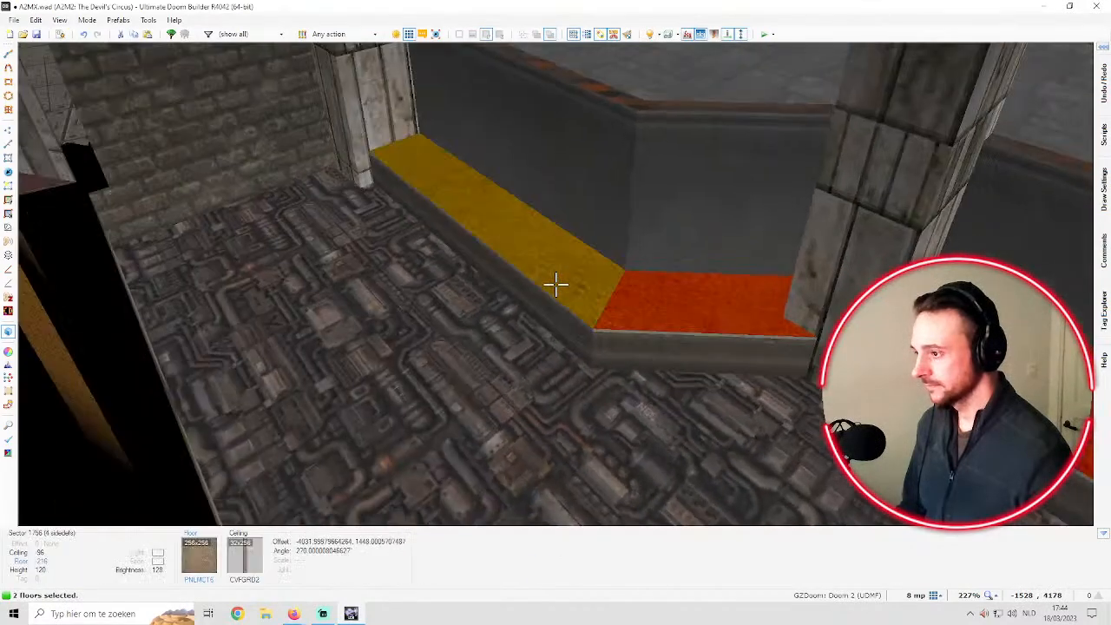
{"action": "left_click", "coordinate": [556, 283]}
{"action": "left_click", "coordinate": [555, 283]}
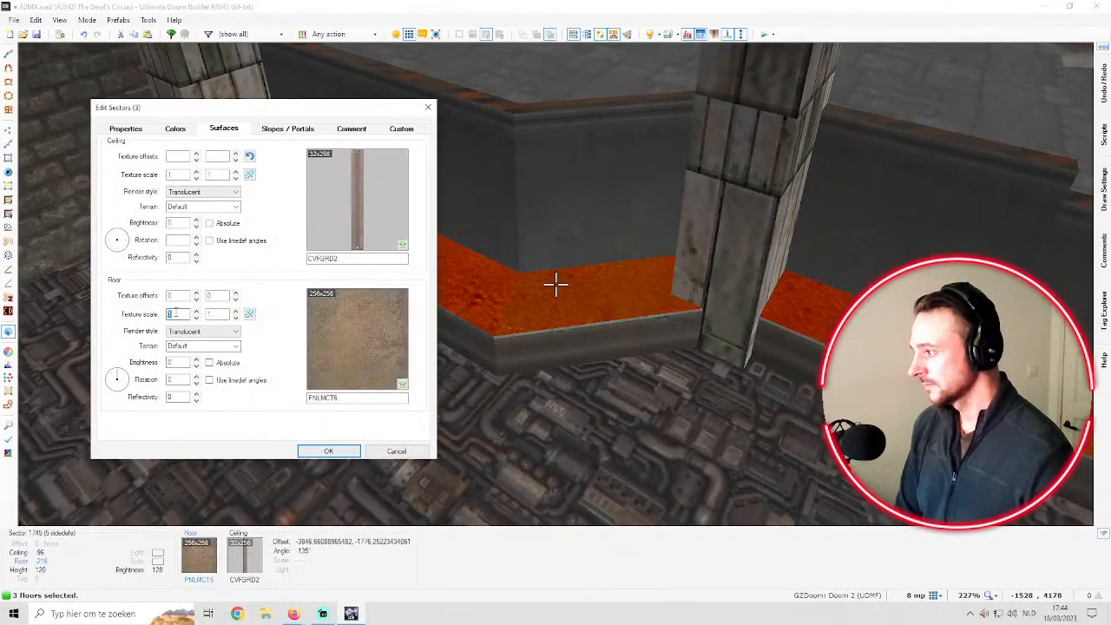
{"action": "type", "text": "2"}
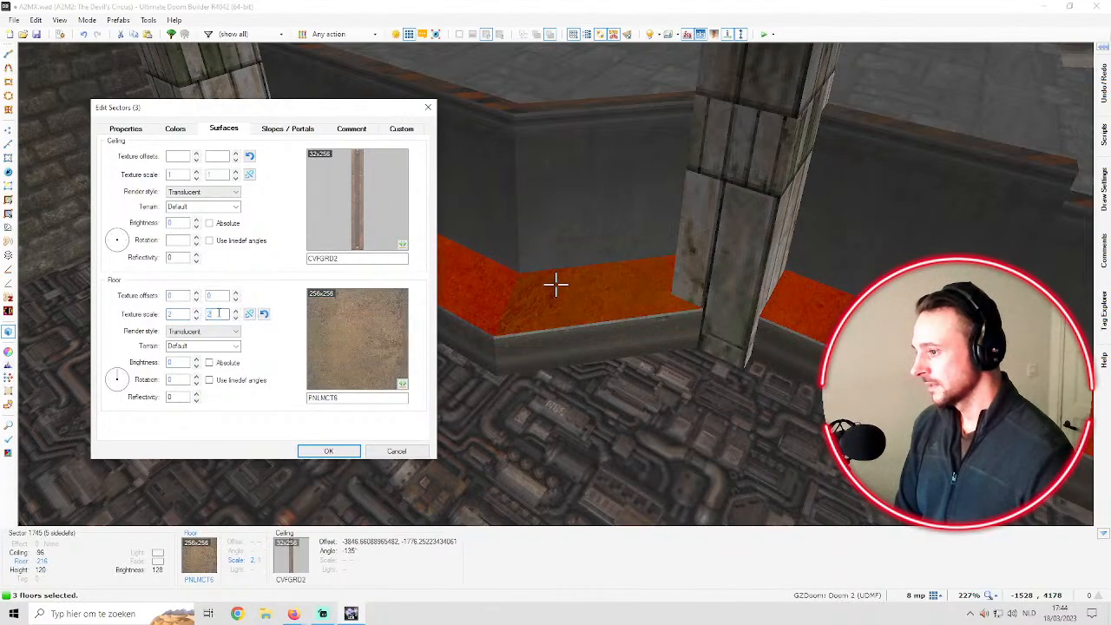
{"action": "type", "text": "c"}
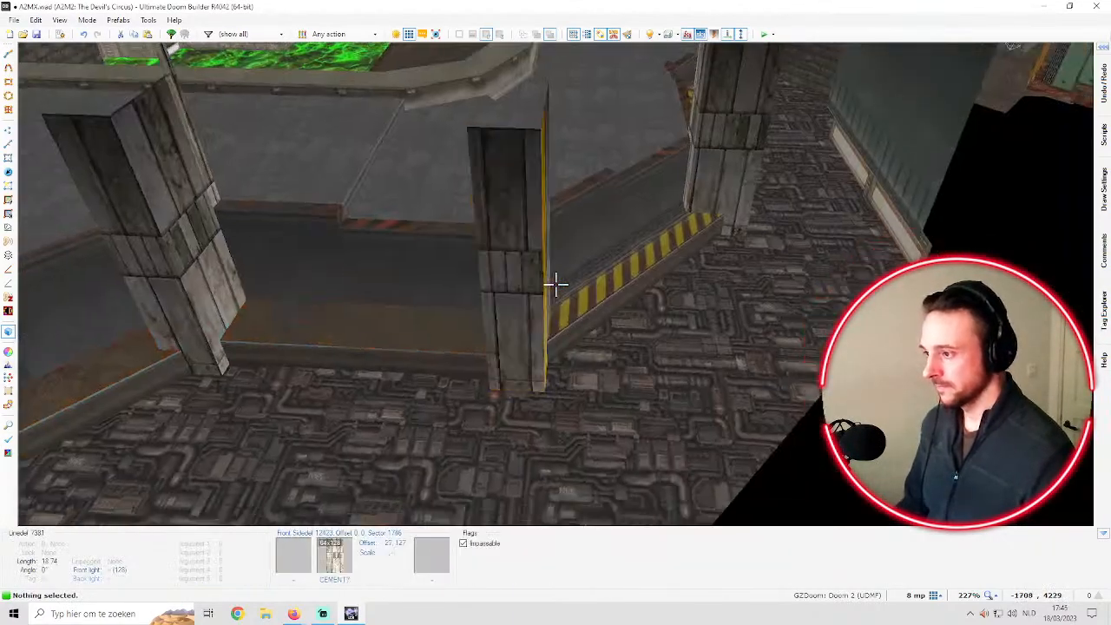
Copy the PNLSO41 hazard-stripe flat from the finished ledge and paste it onto the three rescaled ledge floors
{"action": "key", "text": "ctrl+c"}
{"action": "key", "text": "ctrl+v"}
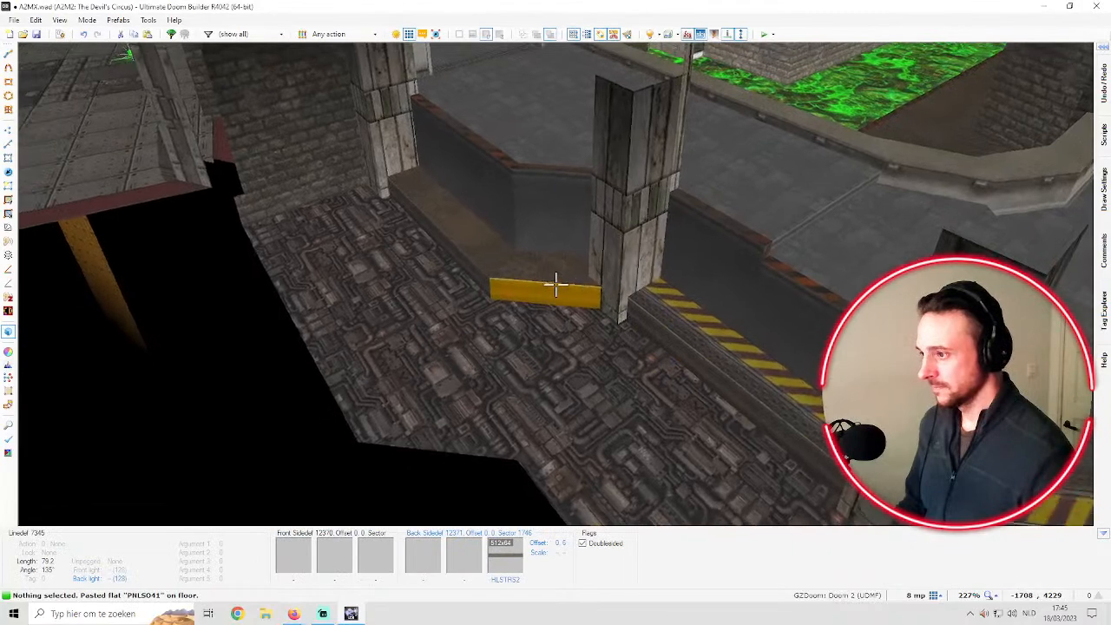
{"action": "key", "text": "ctrl+v"}
{"action": "key", "text": "ctrl+v"}
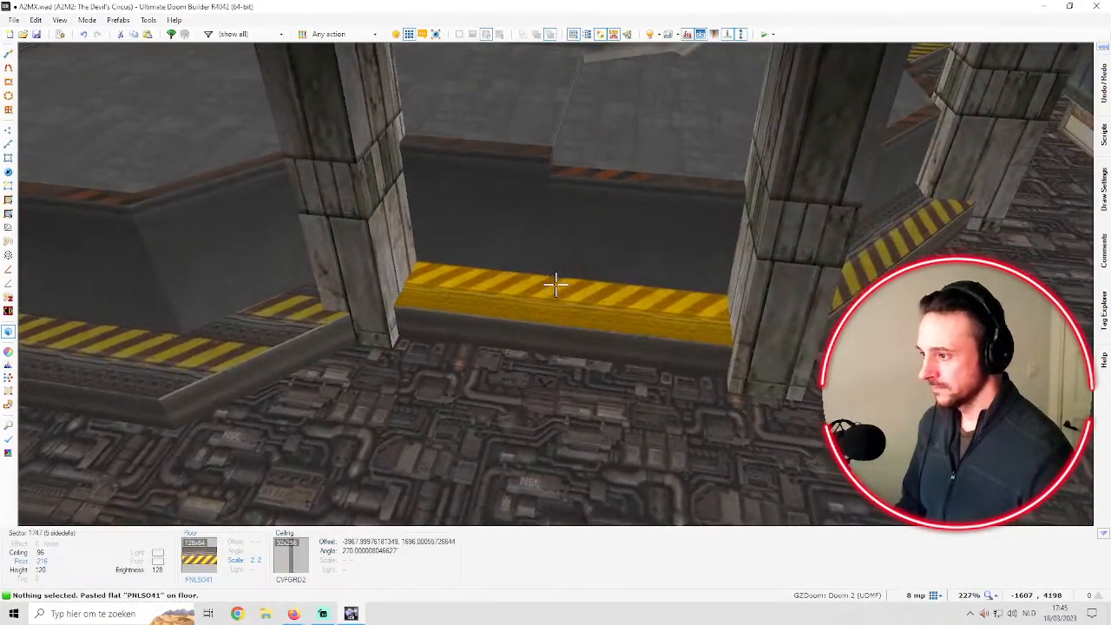
{"action": "left_click", "coordinate": [555, 284]}
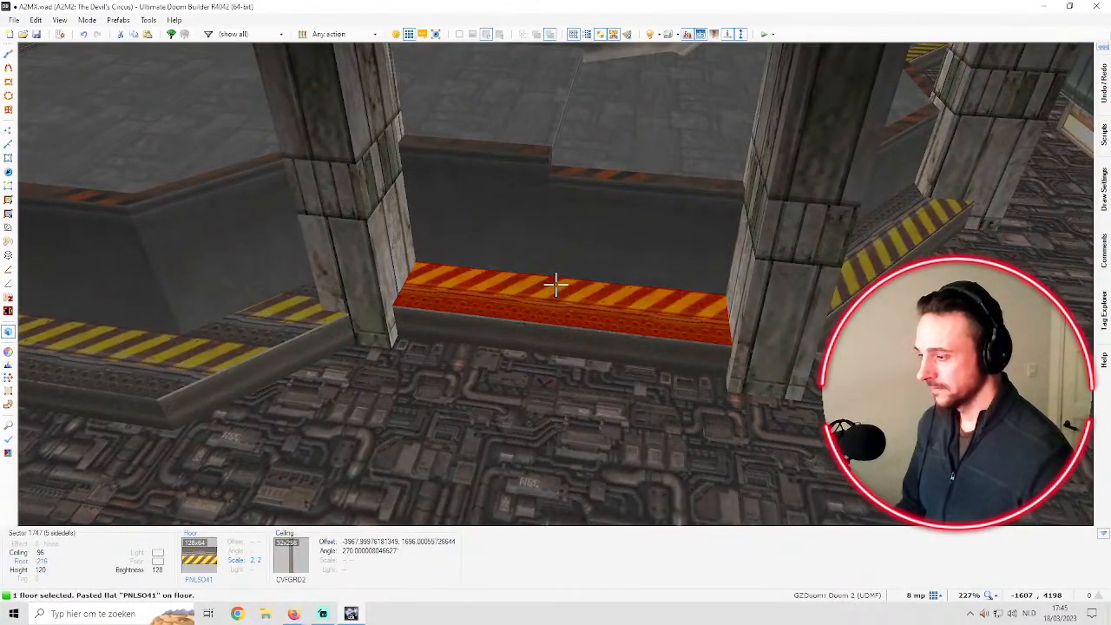
{"action": "key", "text": "q"}
{"action": "scroll", "coordinate": [707, 320], "scroll_direction": "down", "scroll_amount": 1}
{"action": "scroll", "coordinate": [867, 519], "scroll_direction": "up", "scroll_amount": 1}
{"action": "key", "text": "q"}
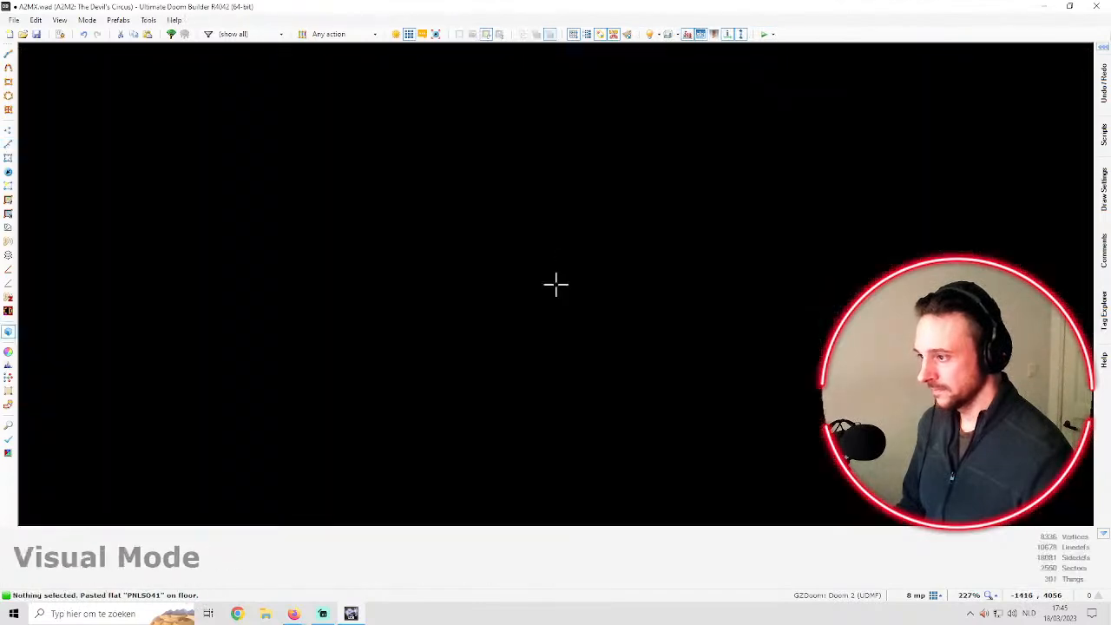
Flip the floor texture of the straight ledge segment between the two pillars by setting its vertical scale to -2
{"action": "key", "text": "d"}
{"action": "key", "text": "f"}
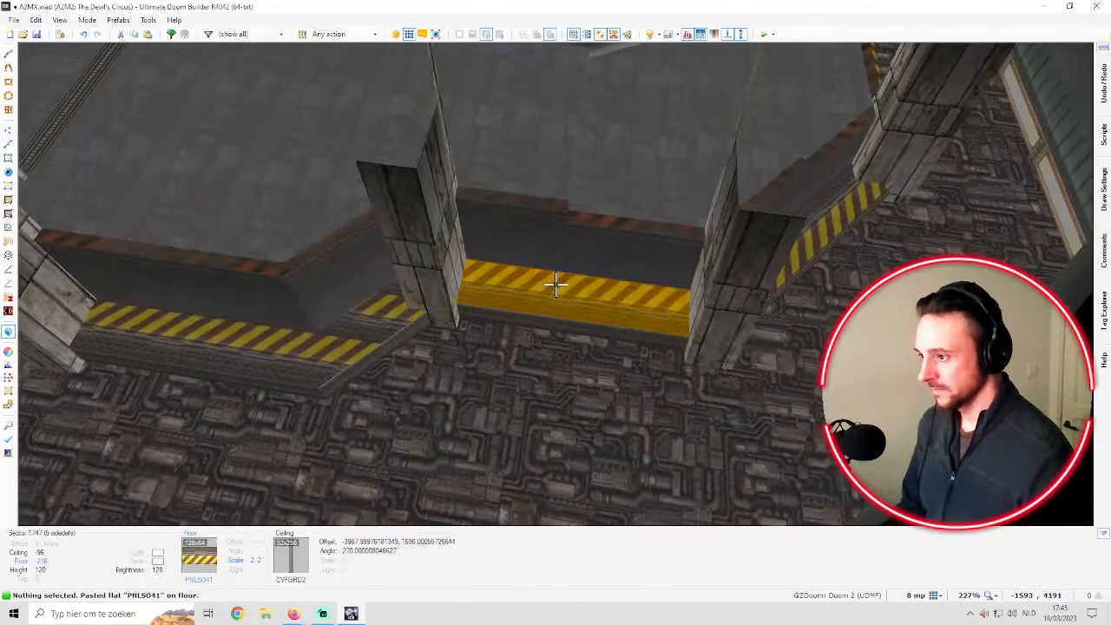
{"action": "right_click", "coordinate": [555, 284]}
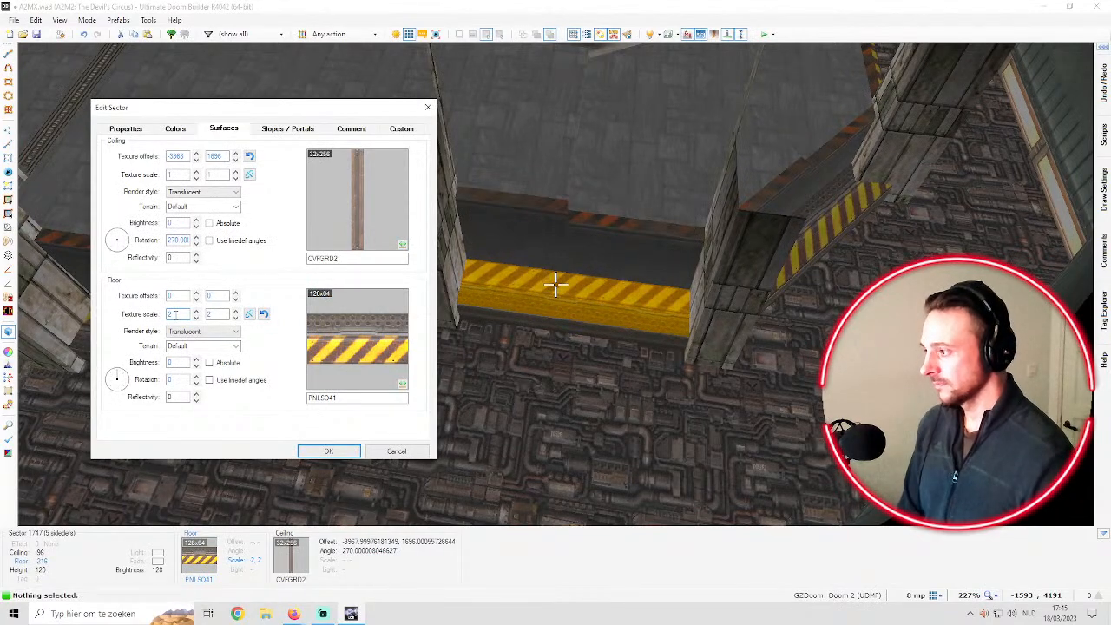
{"action": "left_click", "coordinate": [207, 314]}
{"action": "type", "text": "-"}
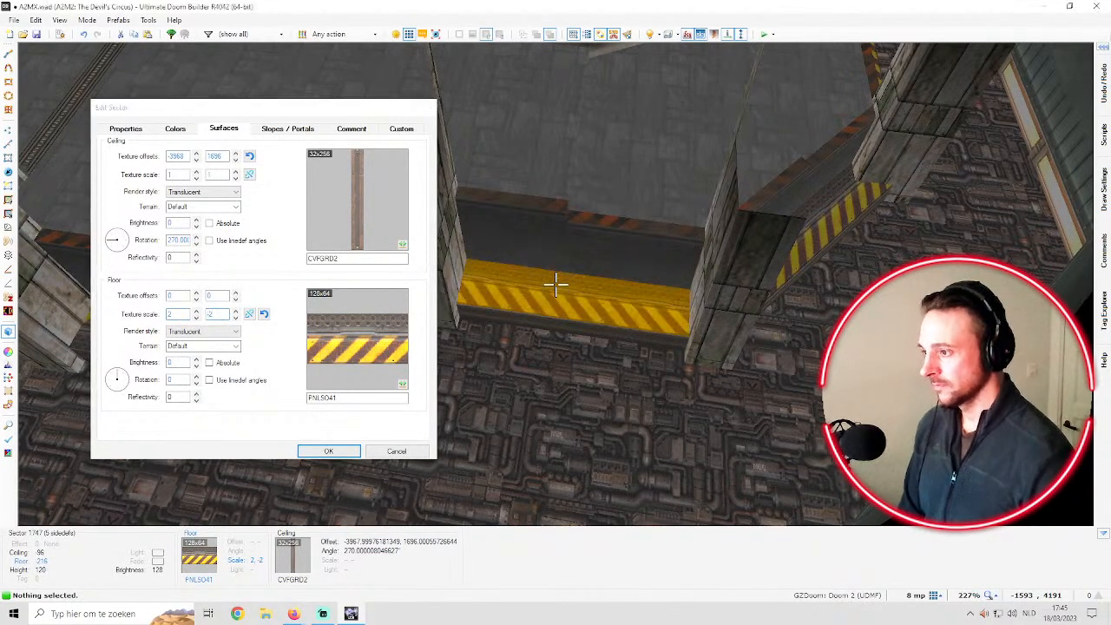
Flip the floor texture of the straight ledge segment beside the outer corner by setting its vertical scale to -2
{"action": "key", "text": "Return"}
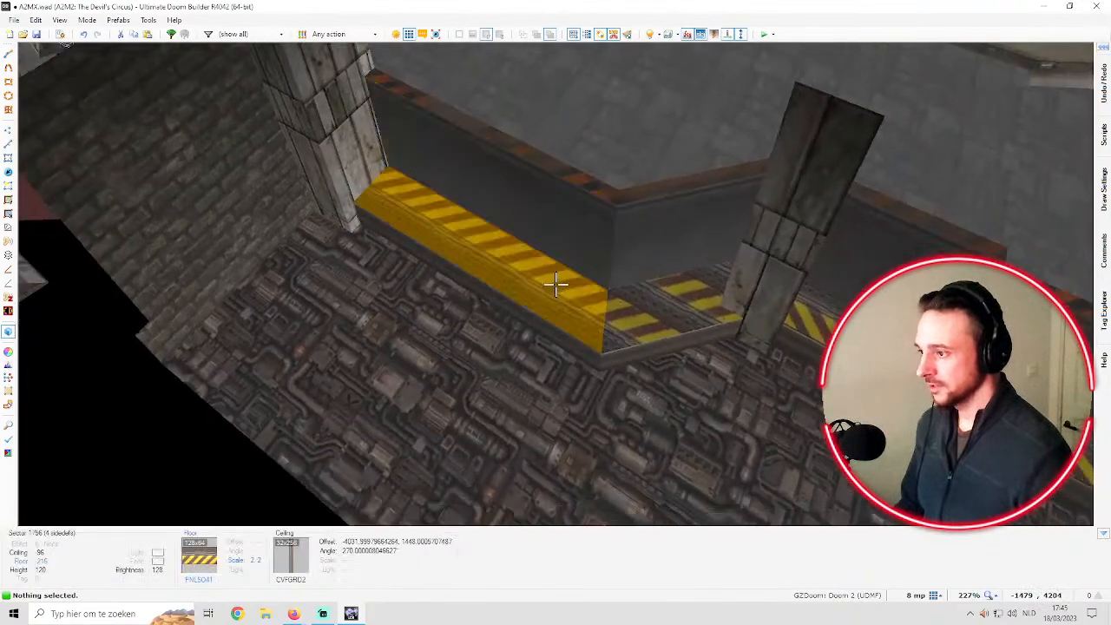
{"action": "right_click", "coordinate": [552, 287]}
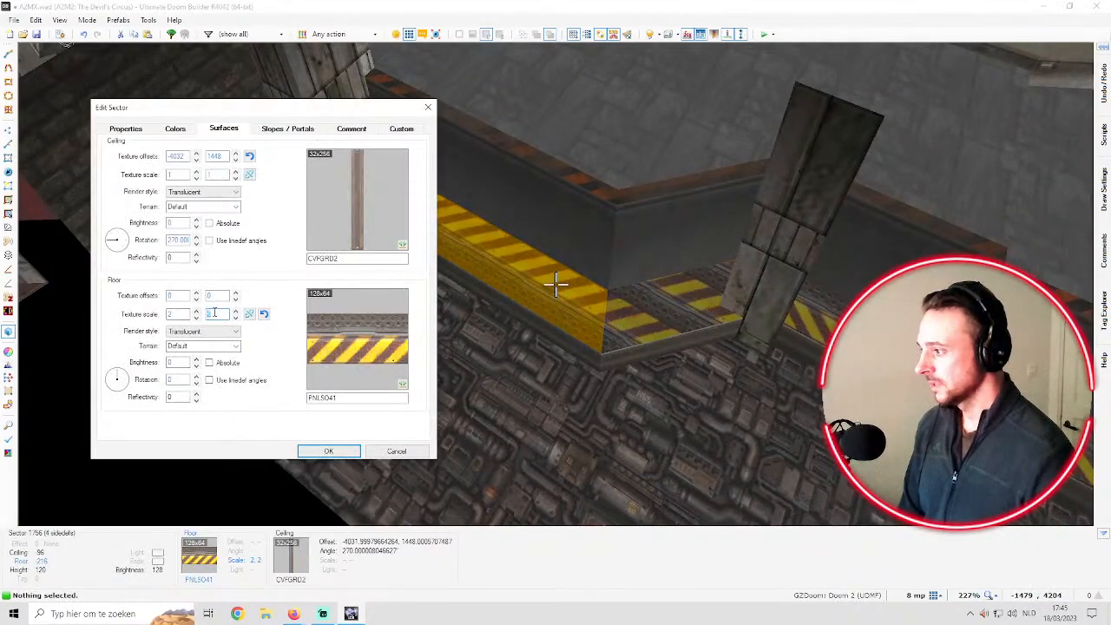
{"action": "key", "text": "Return"}
Align the hazard-stripe floor texture of the short diagonal ledge segment to its inner edge using Floor Align Mode
{"action": "left_click", "coordinate": [555, 283]}
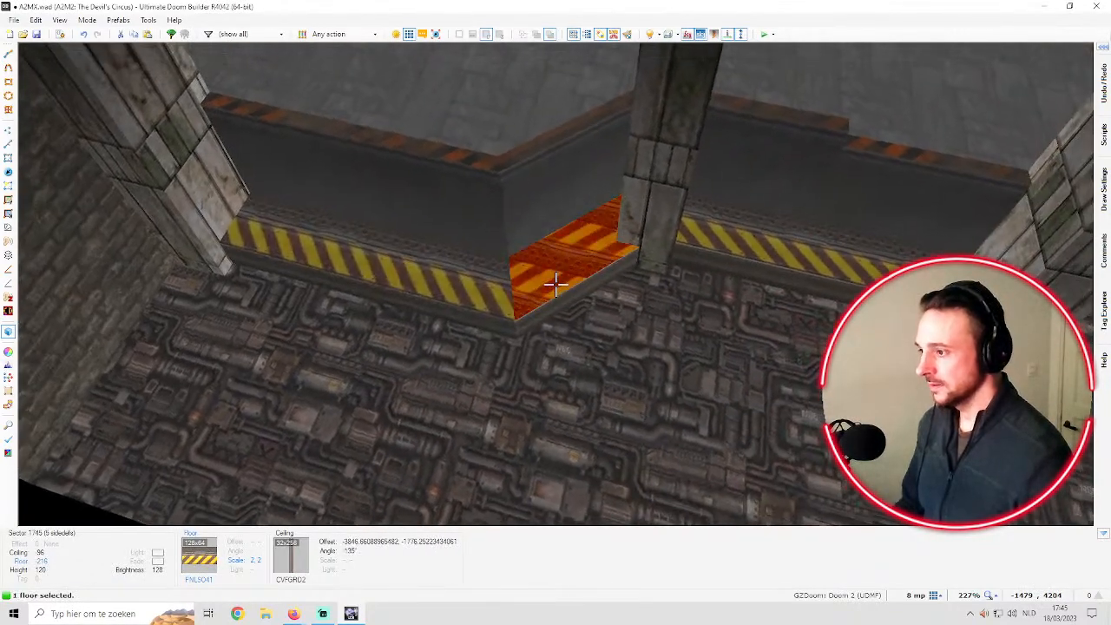
{"action": "key", "text": "q"}
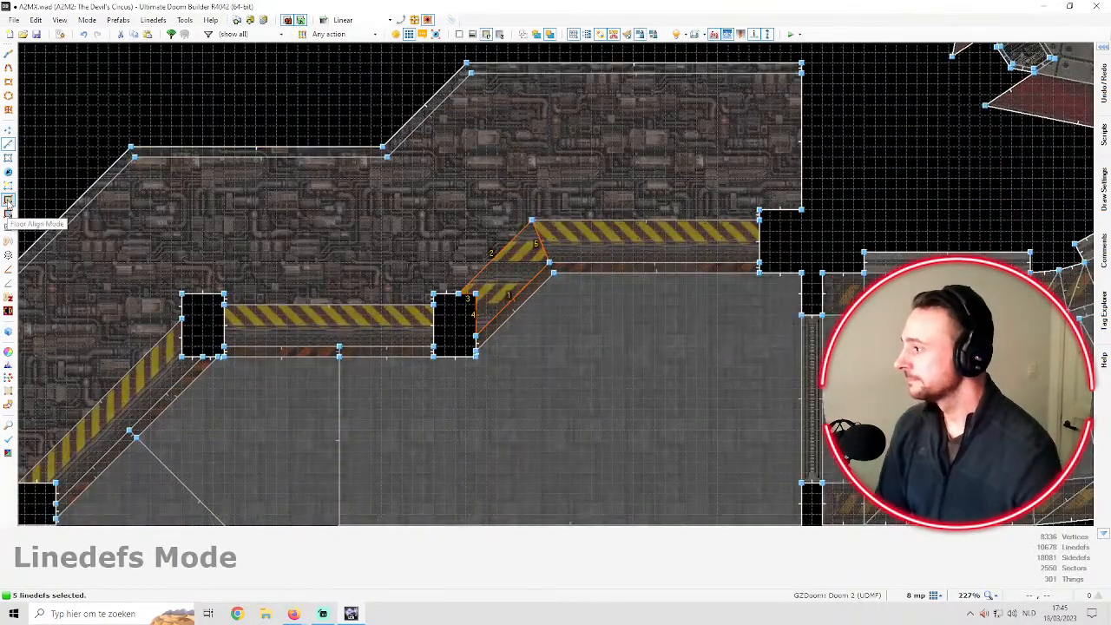
{"action": "left_click", "coordinate": [8, 202]}
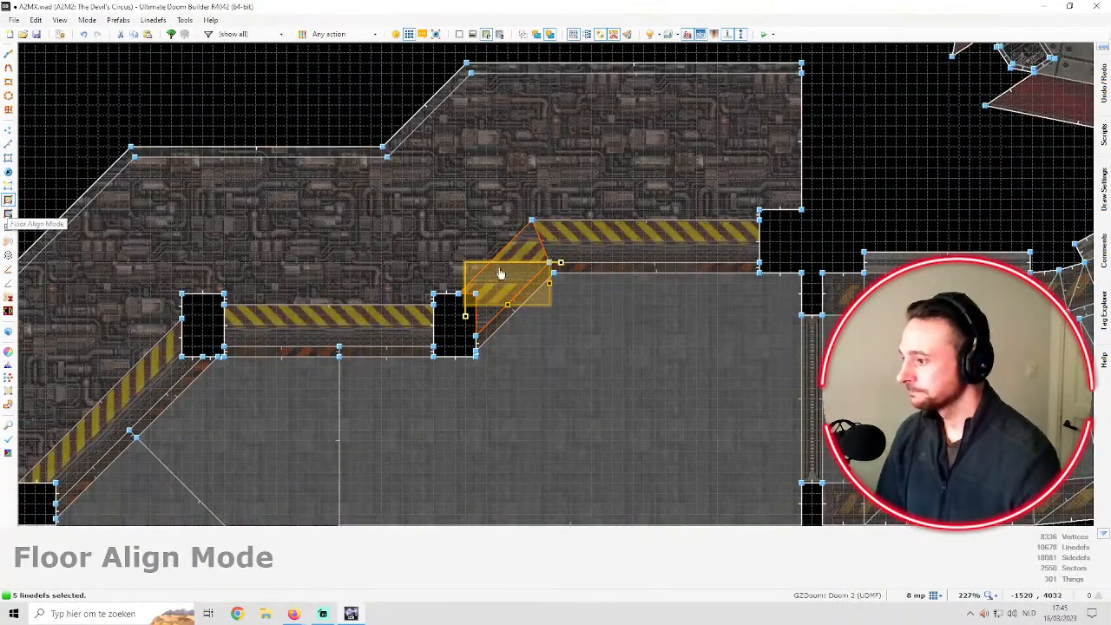
{"action": "scroll", "coordinate": [560, 266], "scroll_direction": "up", "scroll_amount": 1}
{"action": "left_click_drag", "start_coordinate": [545, 259], "coordinate": [335, 344]}
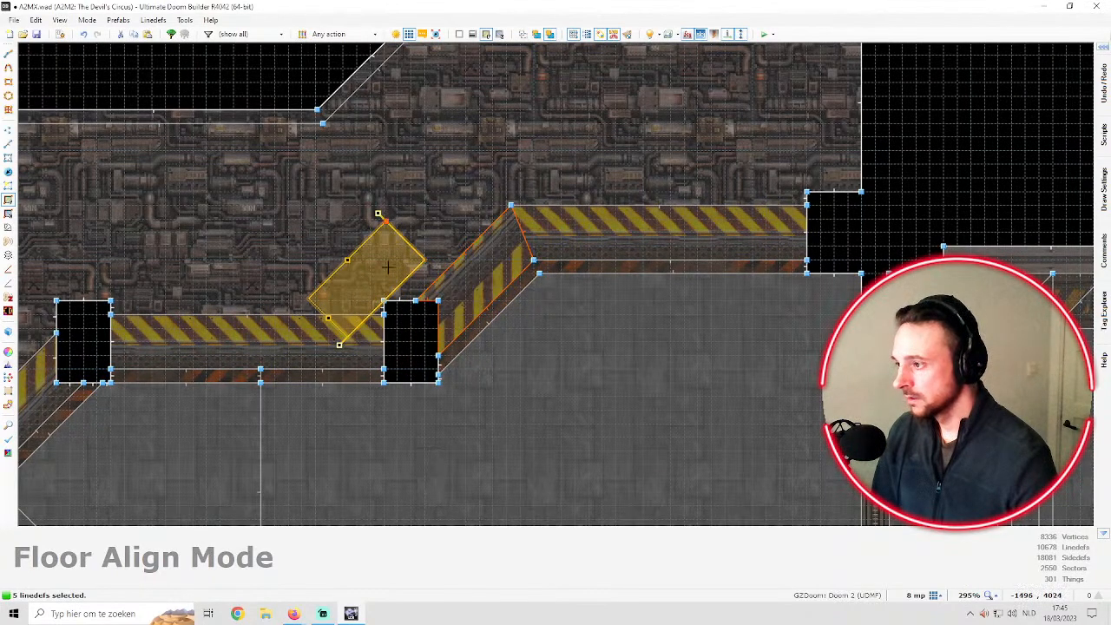
{"action": "left_click_drag", "start_coordinate": [379, 272], "coordinate": [506, 259]}
{"action": "scroll", "coordinate": [550, 250], "scroll_direction": "up", "scroll_amount": 2}
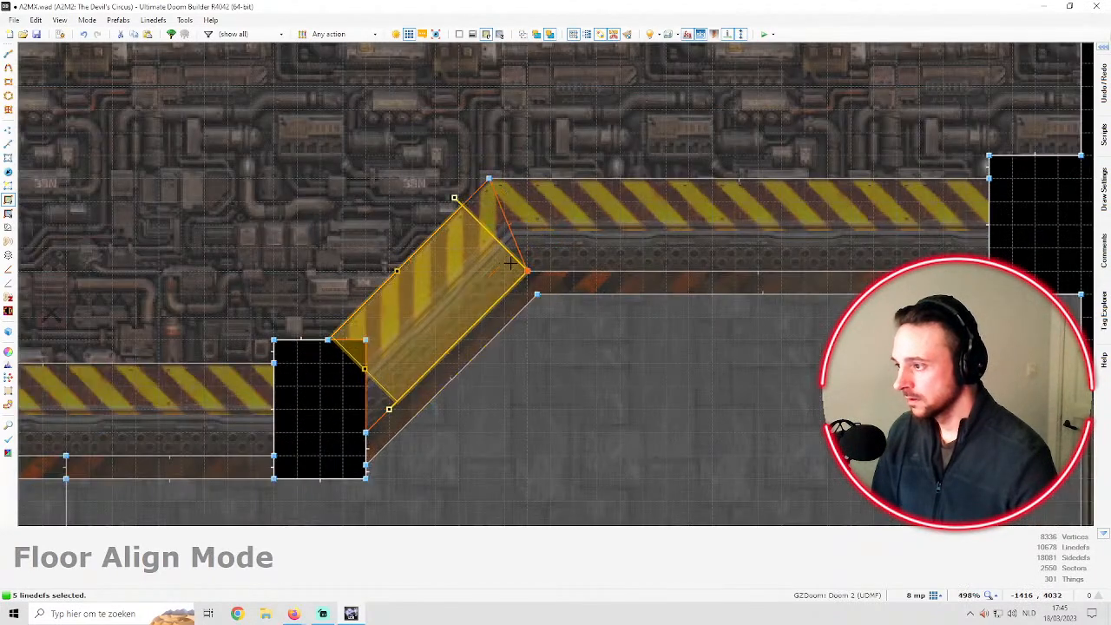
{"action": "key", "text": "Return"}
{"action": "key", "text": "c"}
Inspect the aligned striped ledges and the sunken walkway's walls and ceiling in the 3D view
{"action": "key", "text": "q"}
{"action": "key", "text": "w"}
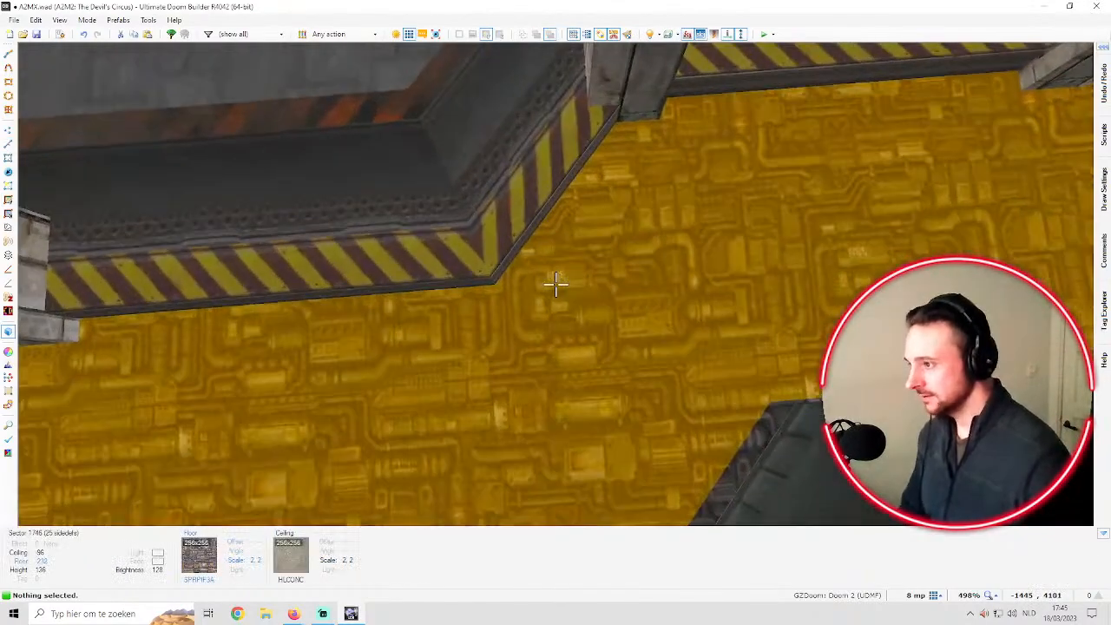
{"action": "key", "text": "s"}
{"action": "key", "text": "d"}
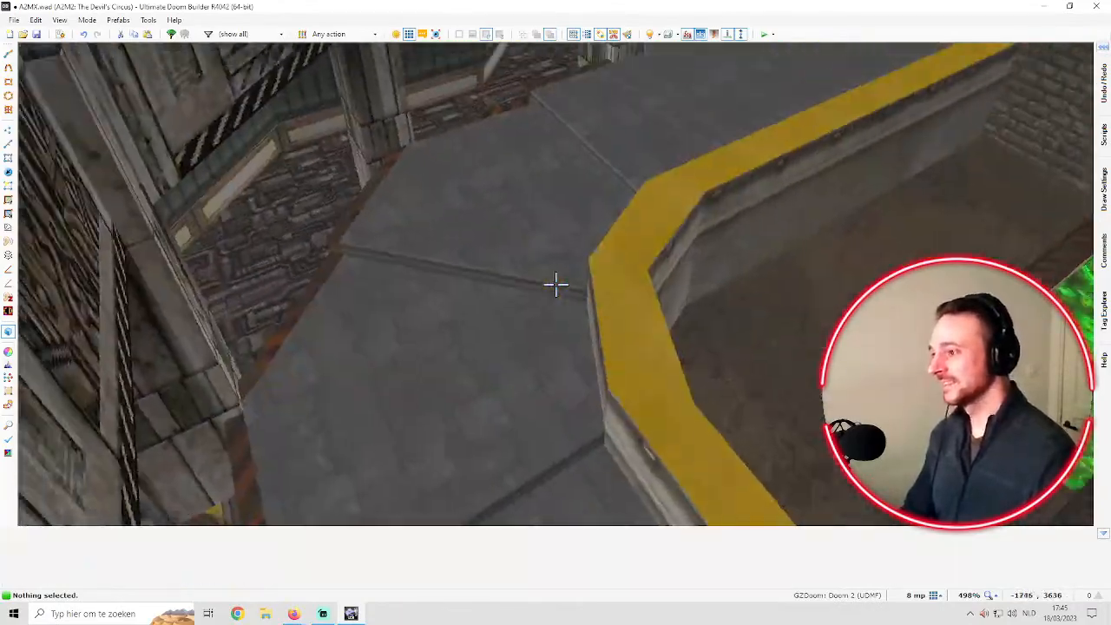
{"action": "key", "text": "w"}
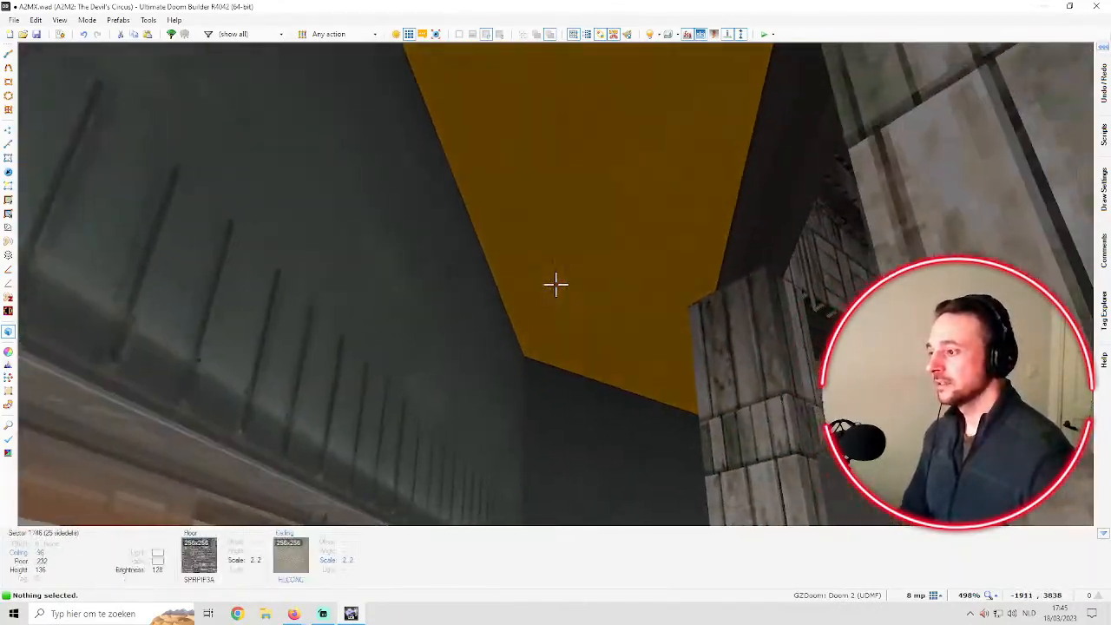
{"action": "key", "text": "w"}
{"action": "key", "text": "w"}
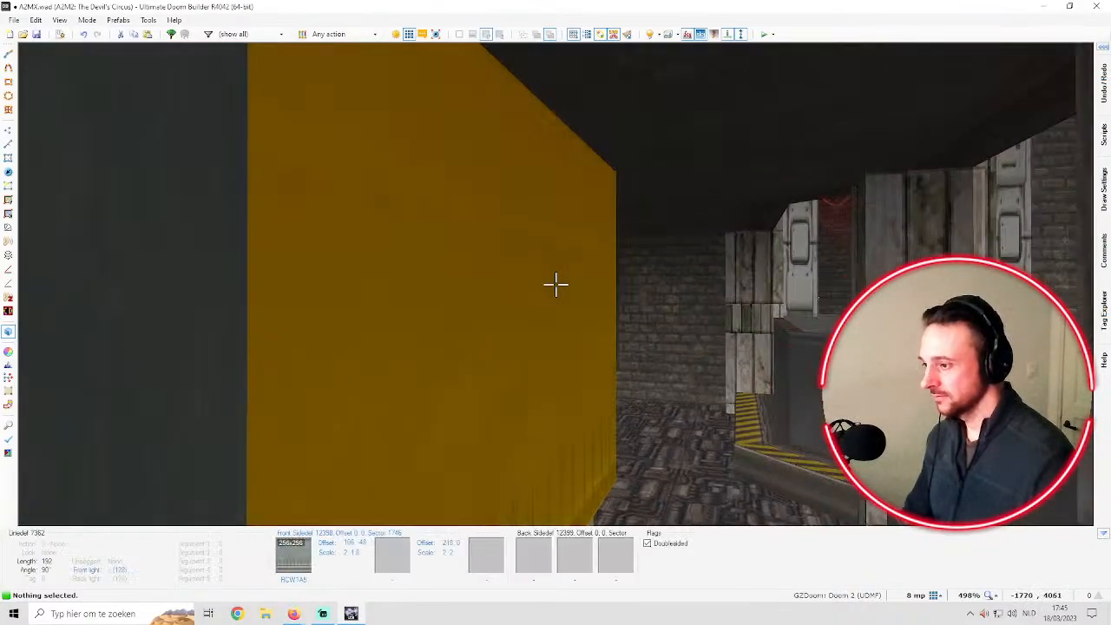
Flip the linedef between the short diagonal ledge segment and the sunken walkway sector in the 2D map
{"action": "key", "text": "q"}
{"action": "scroll", "coordinate": [641, 294], "scroll_direction": "down", "scroll_amount": 1}
{"action": "scroll", "coordinate": [640, 295], "scroll_direction": "down", "scroll_amount": 4}
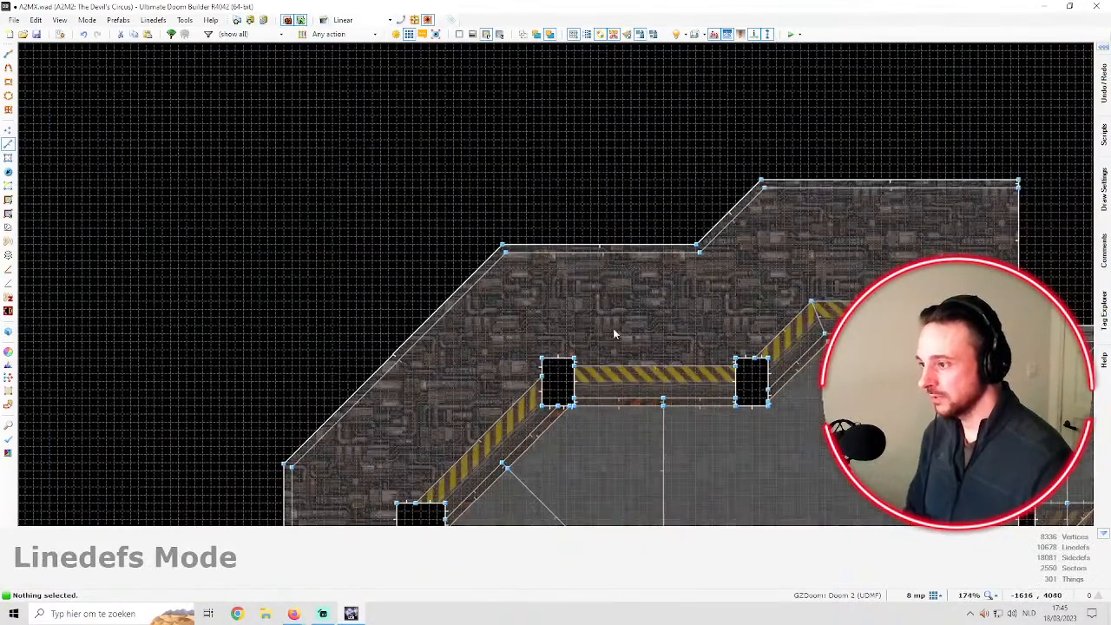
{"action": "scroll", "coordinate": [488, 316], "scroll_direction": "up", "scroll_amount": 3}
{"action": "scroll", "coordinate": [491, 314], "scroll_direction": "down", "scroll_amount": 5}
{"action": "scroll", "coordinate": [416, 366], "scroll_direction": "up", "scroll_amount": 3}
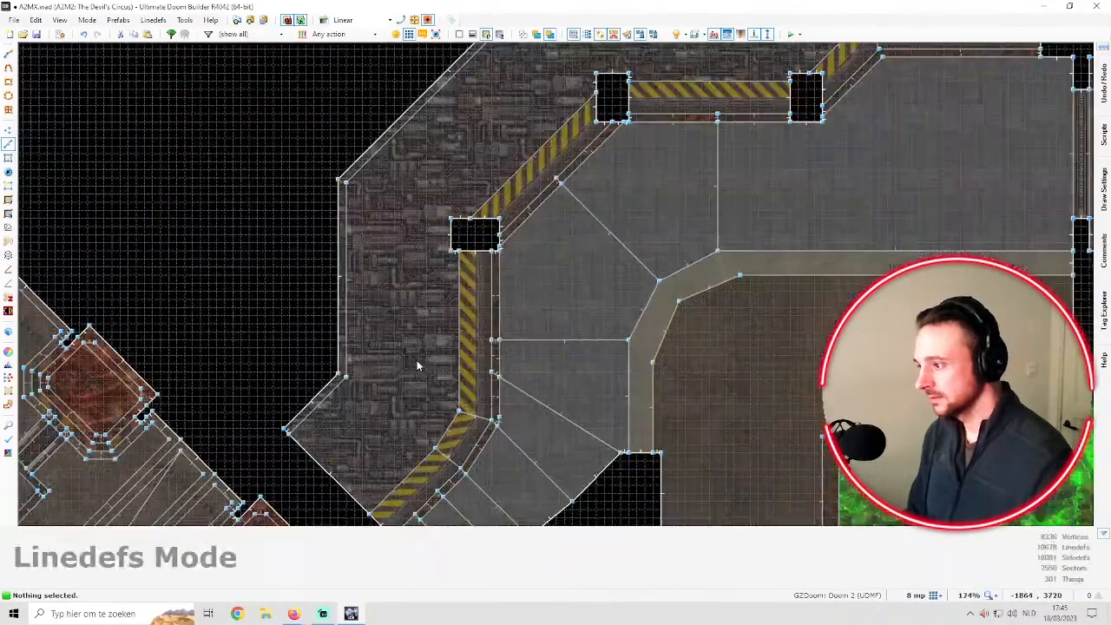
{"action": "scroll", "coordinate": [417, 366], "scroll_direction": "down", "scroll_amount": 1}
{"action": "key", "text": "s"}
{"action": "scroll", "coordinate": [767, 122], "scroll_direction": "down", "scroll_amount": 4}
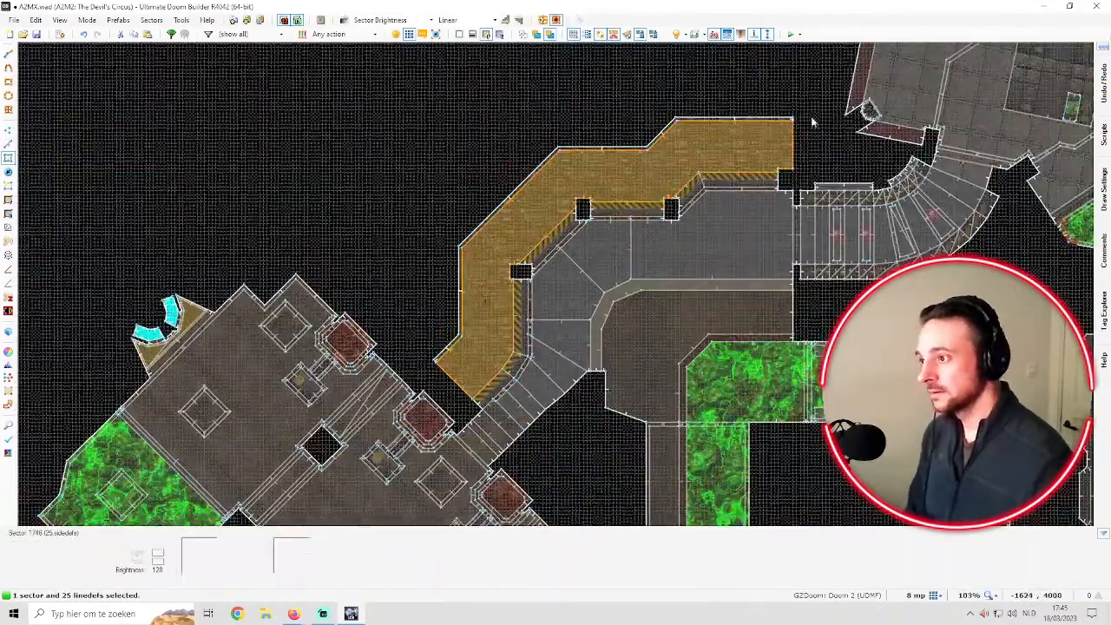
{"action": "scroll", "coordinate": [767, 122], "scroll_direction": "up", "scroll_amount": 3}
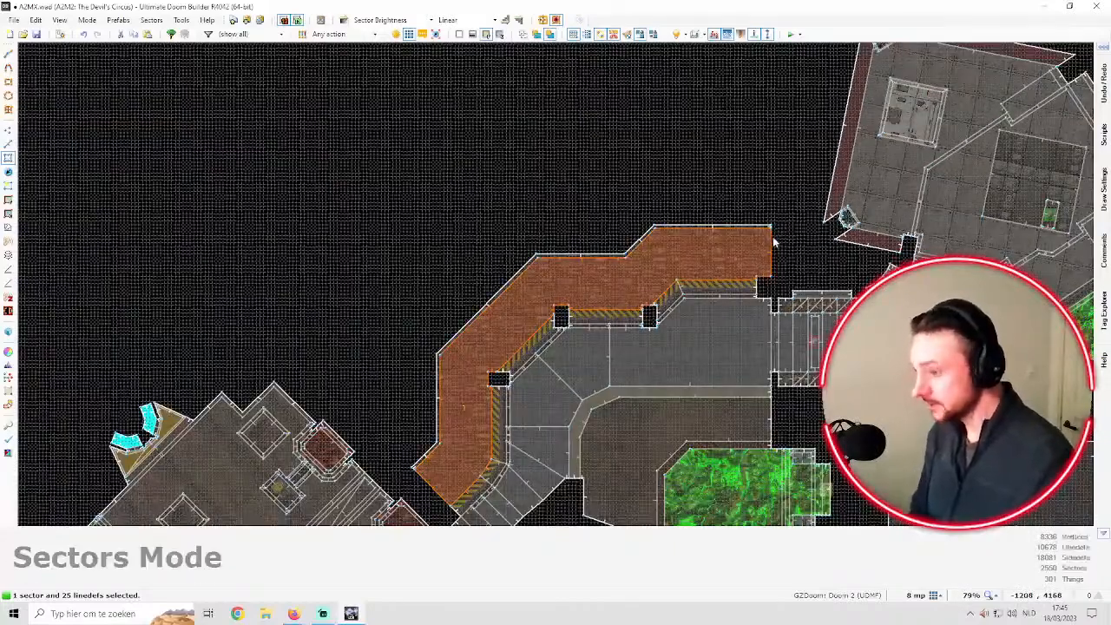
{"action": "scroll", "coordinate": [757, 247], "scroll_direction": "up", "scroll_amount": 3}
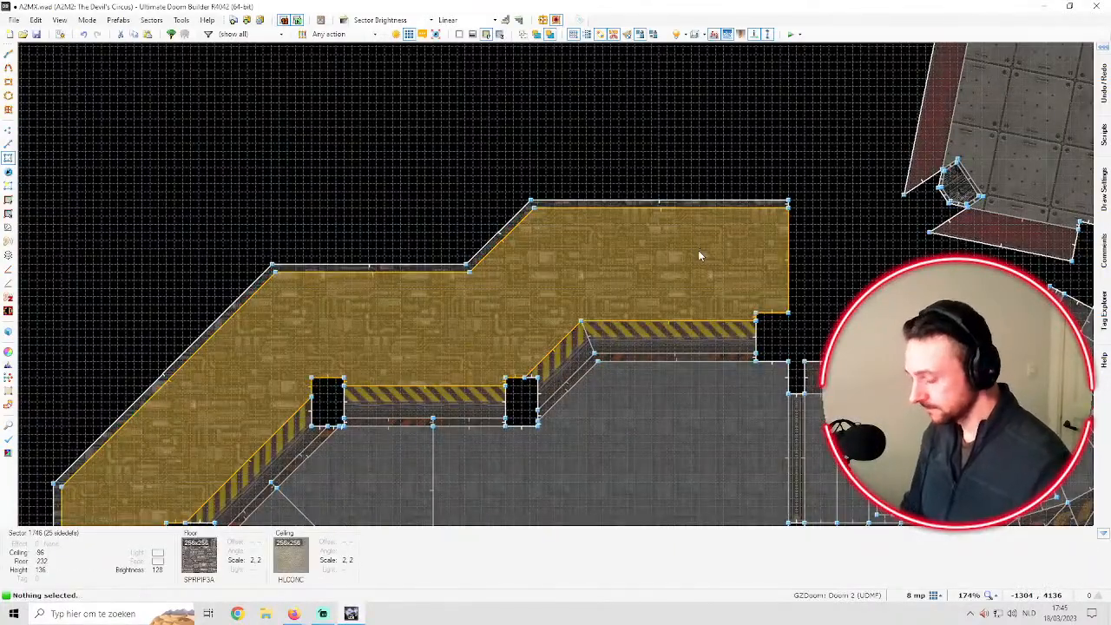
{"action": "key", "text": "l"}
{"action": "key", "text": "f"}
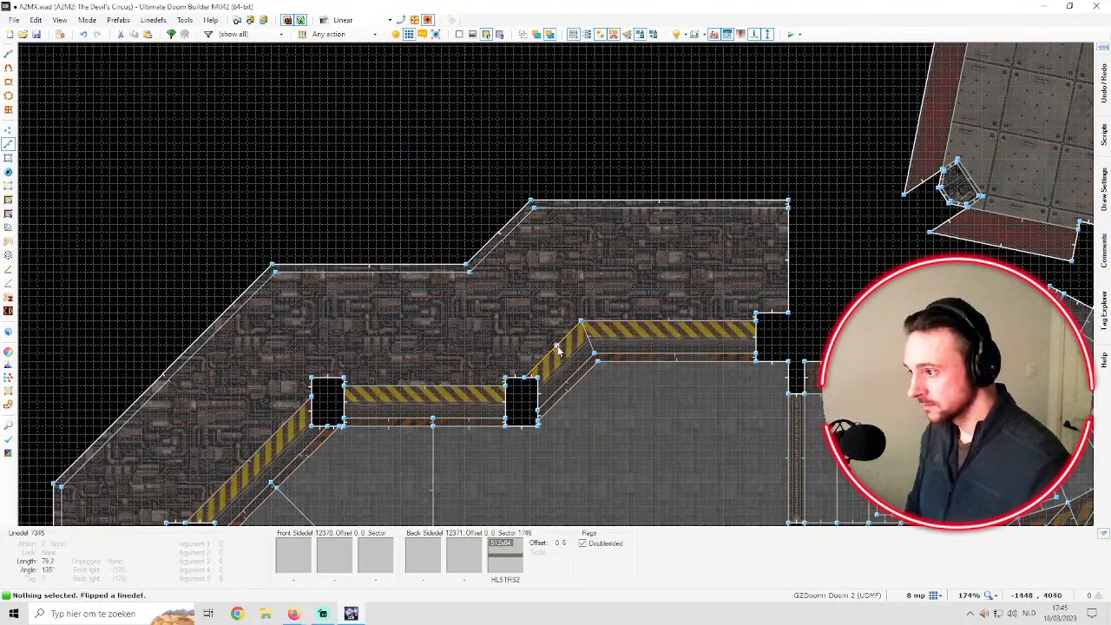
Build one 8-unit-deep border sector inside the sunken walkway's outline with Stair Sector Builder, using single steps and no floor or ceiling height modification
{"action": "scroll", "coordinate": [272, 389], "scroll_direction": "down", "scroll_amount": 3}
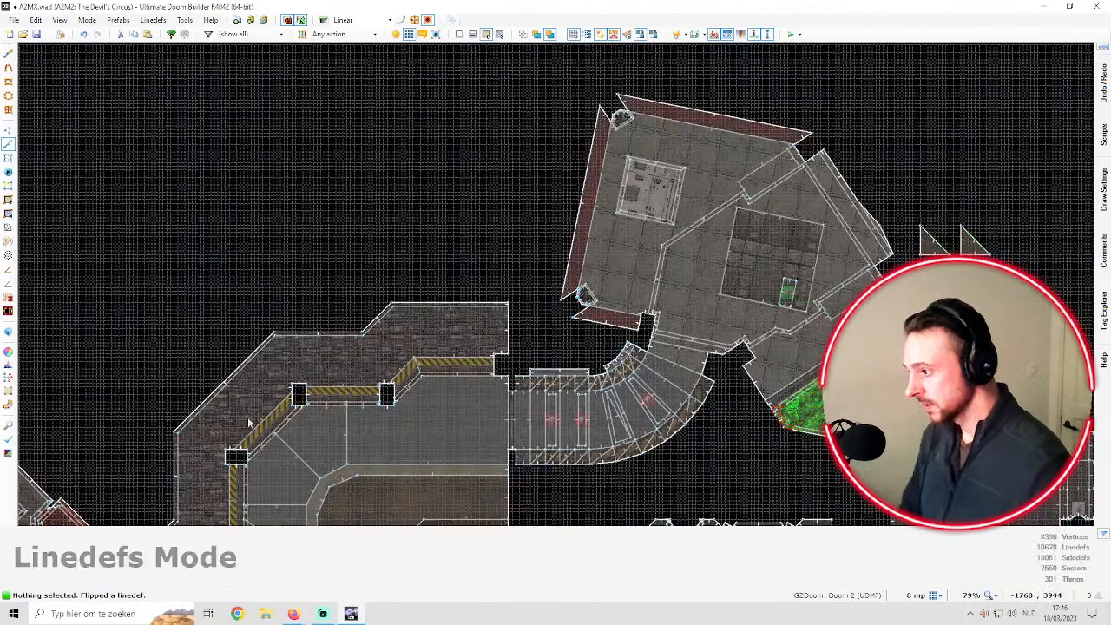
{"action": "scroll", "coordinate": [222, 456], "scroll_direction": "up", "scroll_amount": 3}
{"action": "key", "text": "Down"}
{"action": "key", "text": "Down"}
{"action": "key", "text": "Down"}
{"action": "key", "text": "Down"}
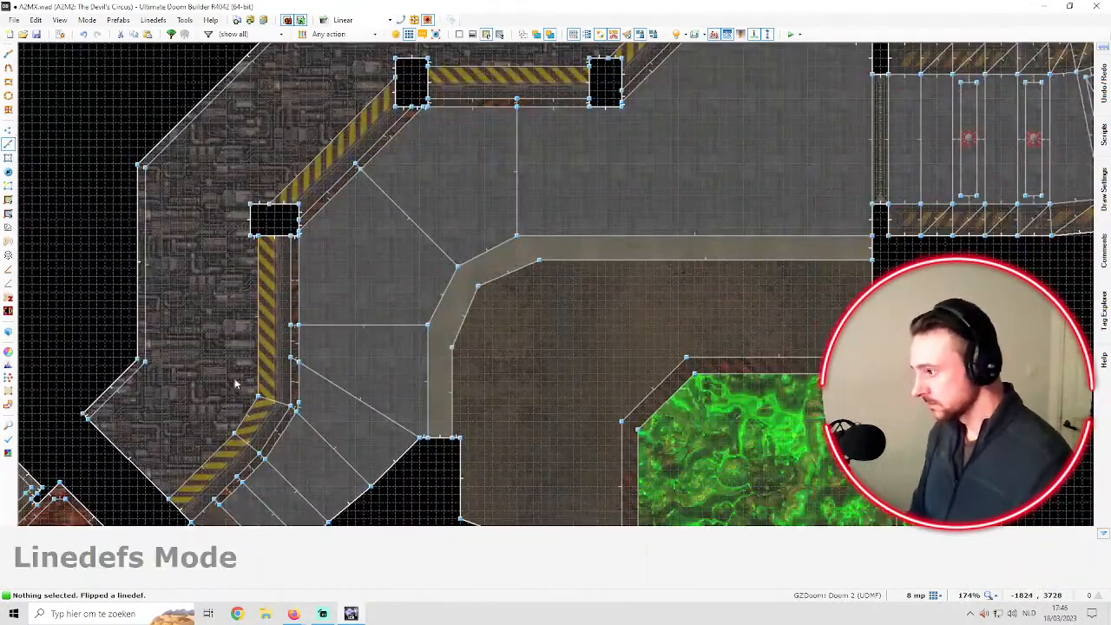
{"action": "scroll", "coordinate": [173, 382], "scroll_direction": "down", "scroll_amount": 2}
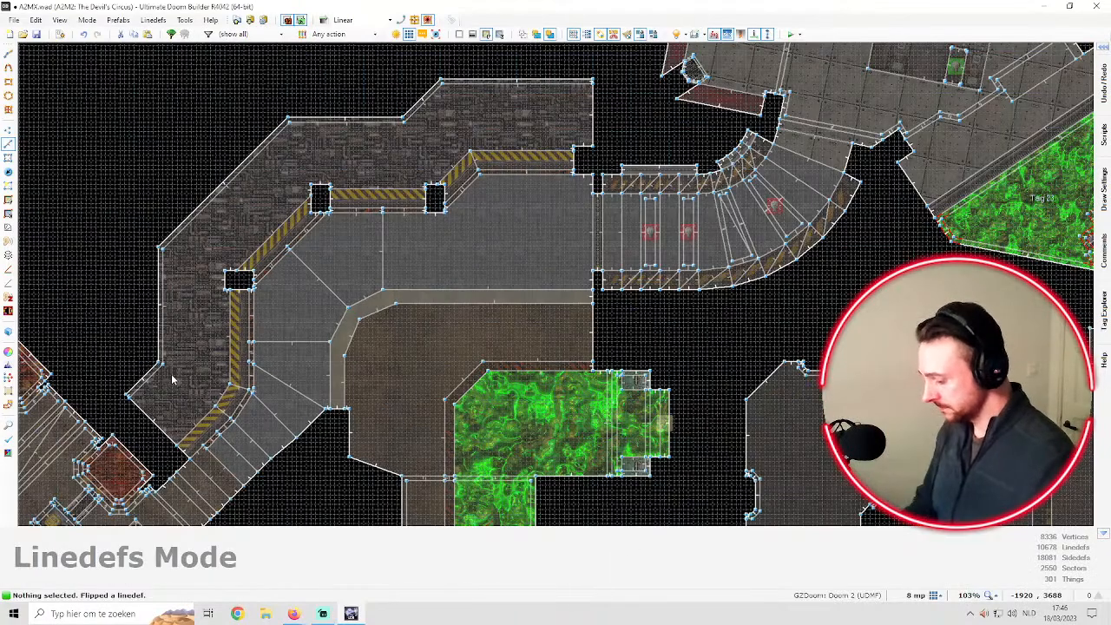
{"action": "left_click", "coordinate": [174, 373]}
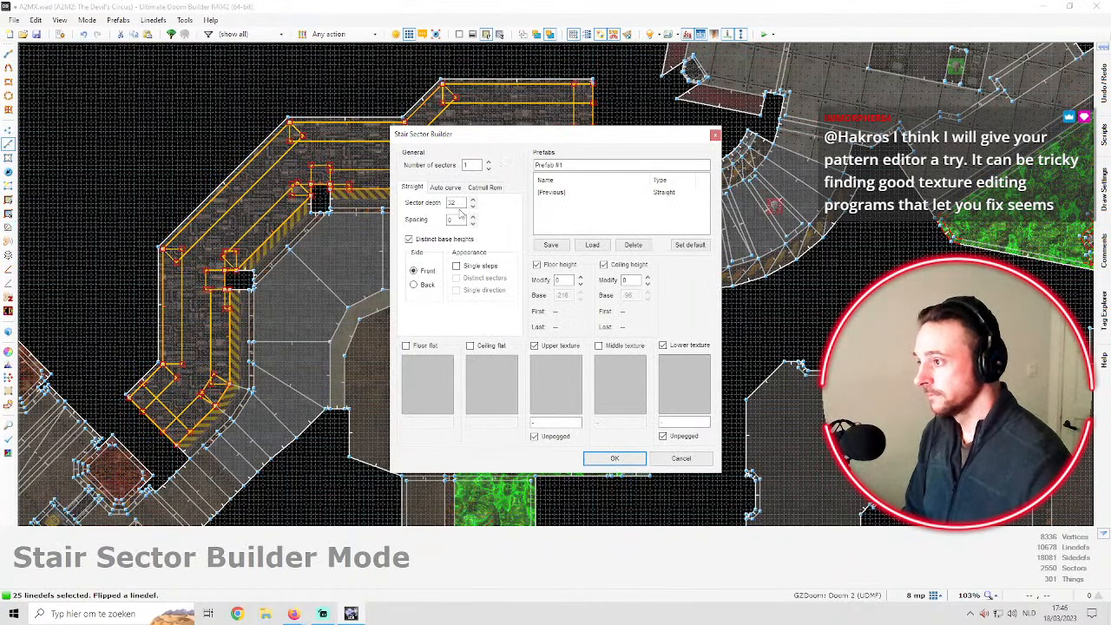
{"action": "left_click", "coordinate": [457, 266]}
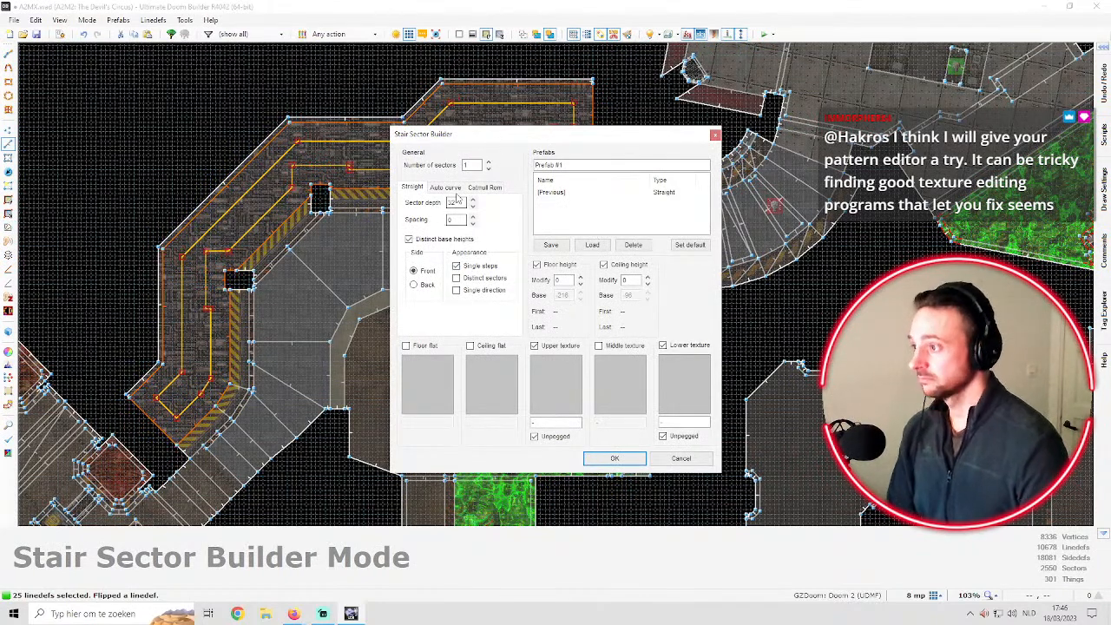
{"action": "type", "text": "8"}
{"action": "left_click_drag", "start_coordinate": [532, 141], "coordinate": [688, 106]}
{"action": "scroll", "coordinate": [459, 163], "scroll_direction": "up", "scroll_amount": 3}
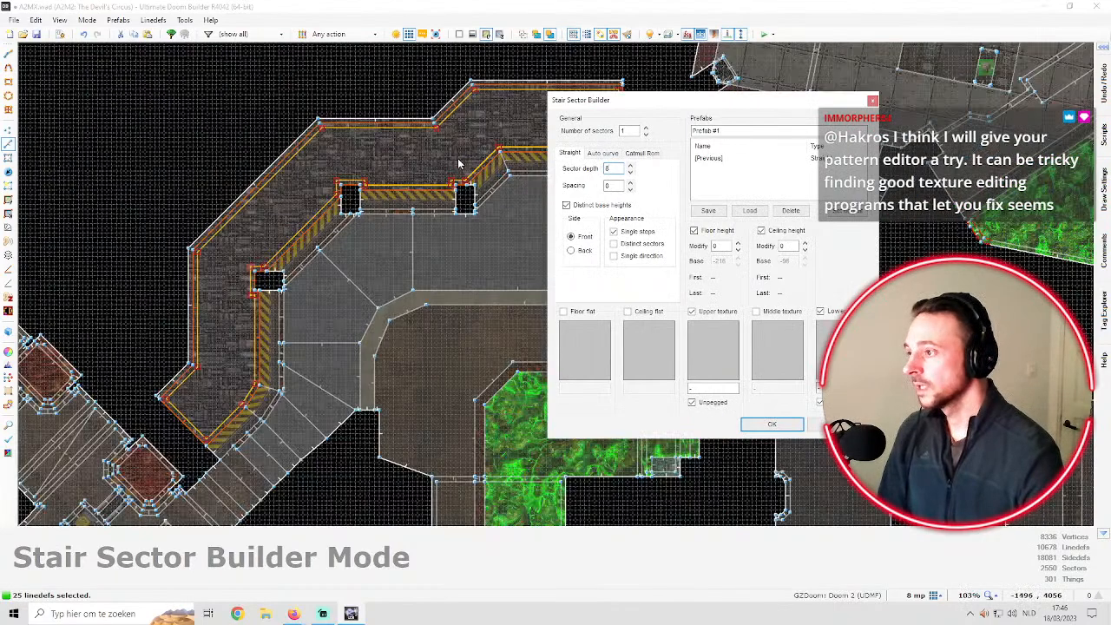
{"action": "scroll", "coordinate": [459, 163], "scroll_direction": "up", "scroll_amount": 3}
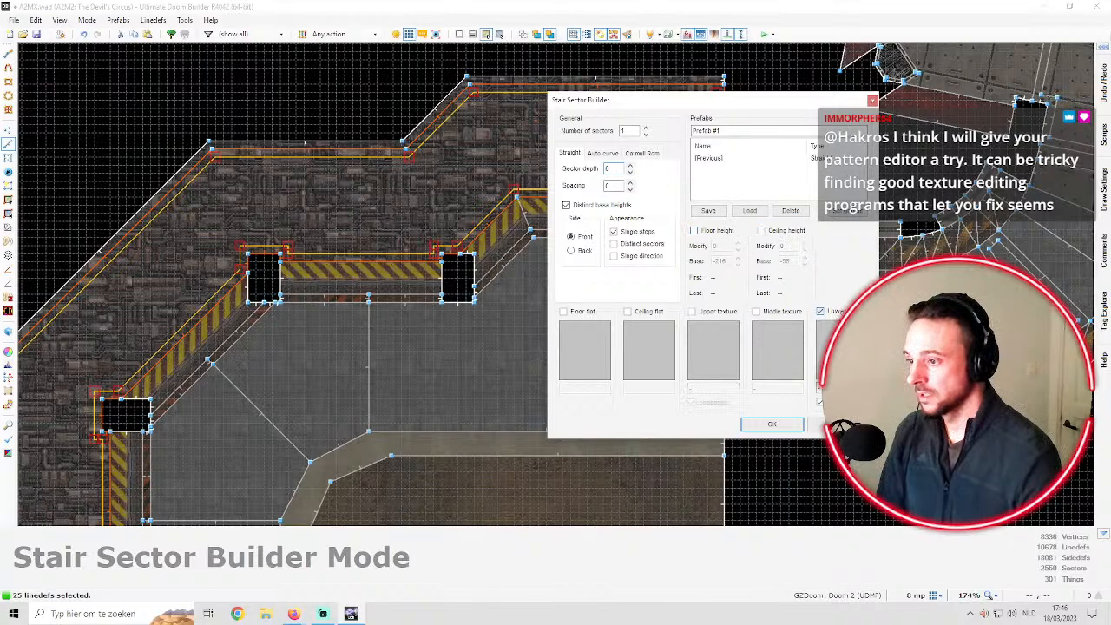
{"action": "left_click", "coordinate": [769, 425]}
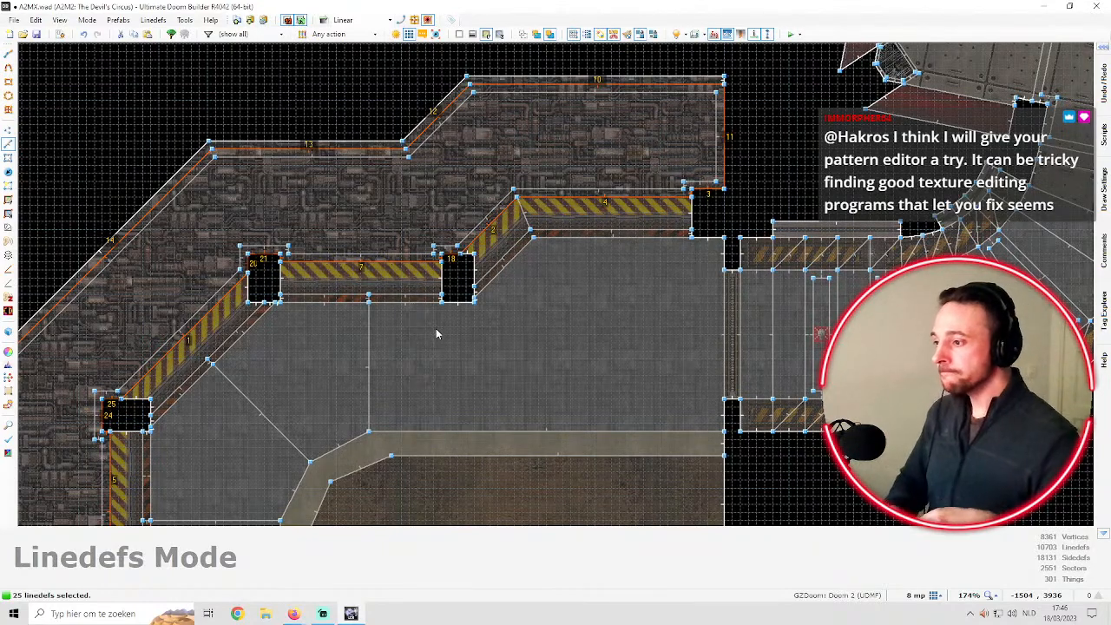
Clear the linedef selection and raise the ceiling of the walkway's inner sector to -88
{"action": "scroll", "coordinate": [333, 309], "scroll_direction": "down", "scroll_amount": 5}
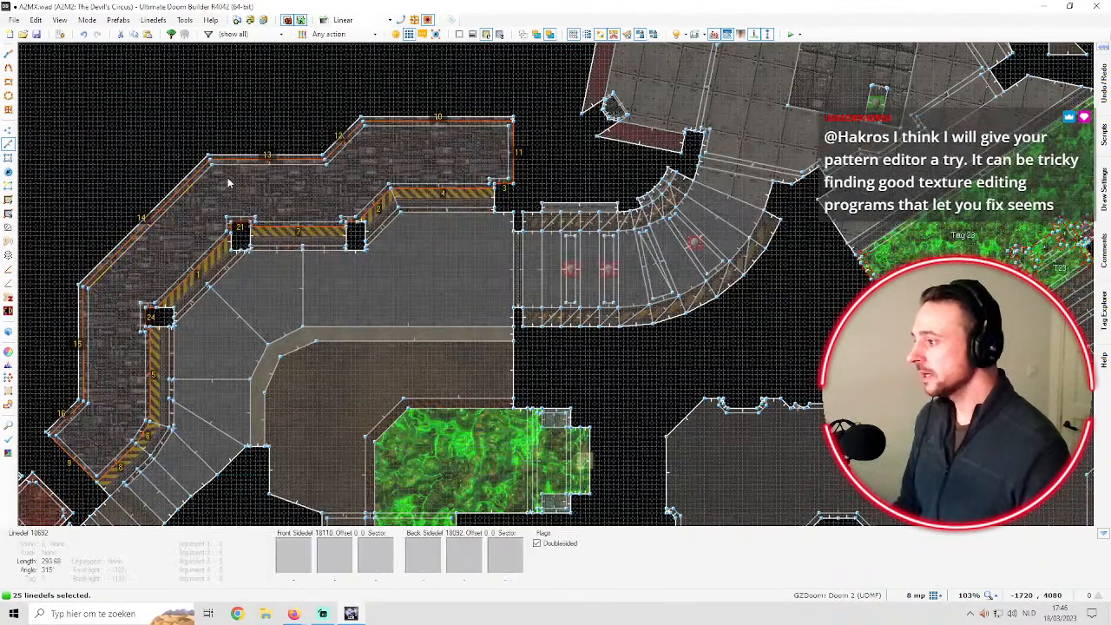
{"action": "scroll", "coordinate": [236, 196], "scroll_direction": "up", "scroll_amount": 5}
{"action": "key", "text": "c"}
{"action": "scroll", "coordinate": [271, 176], "scroll_direction": "up", "scroll_amount": 2}
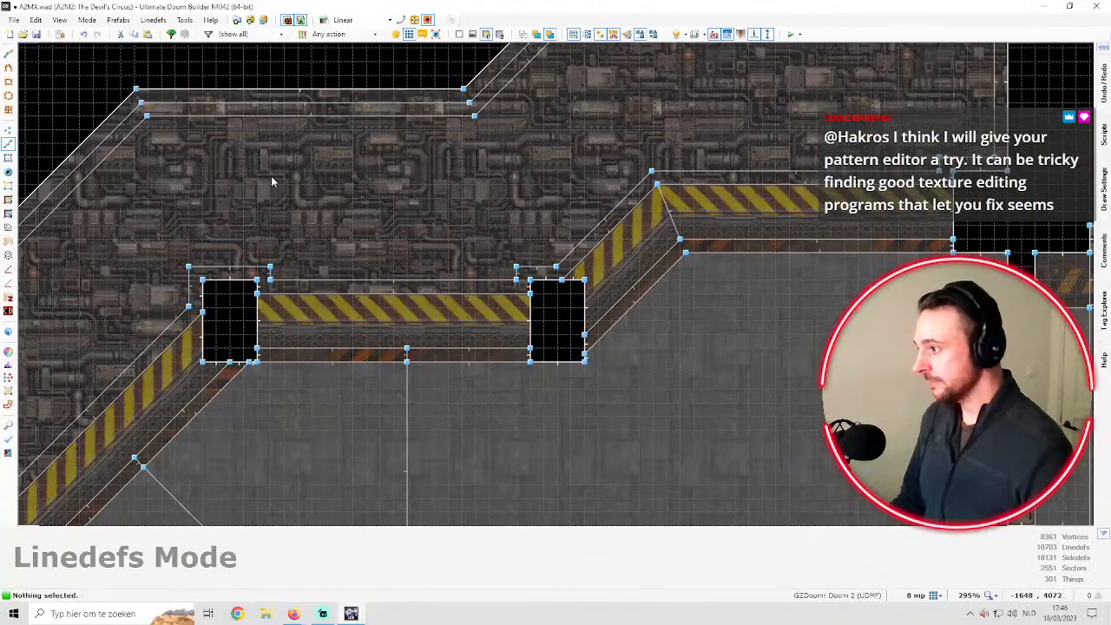
{"action": "key", "text": "q"}
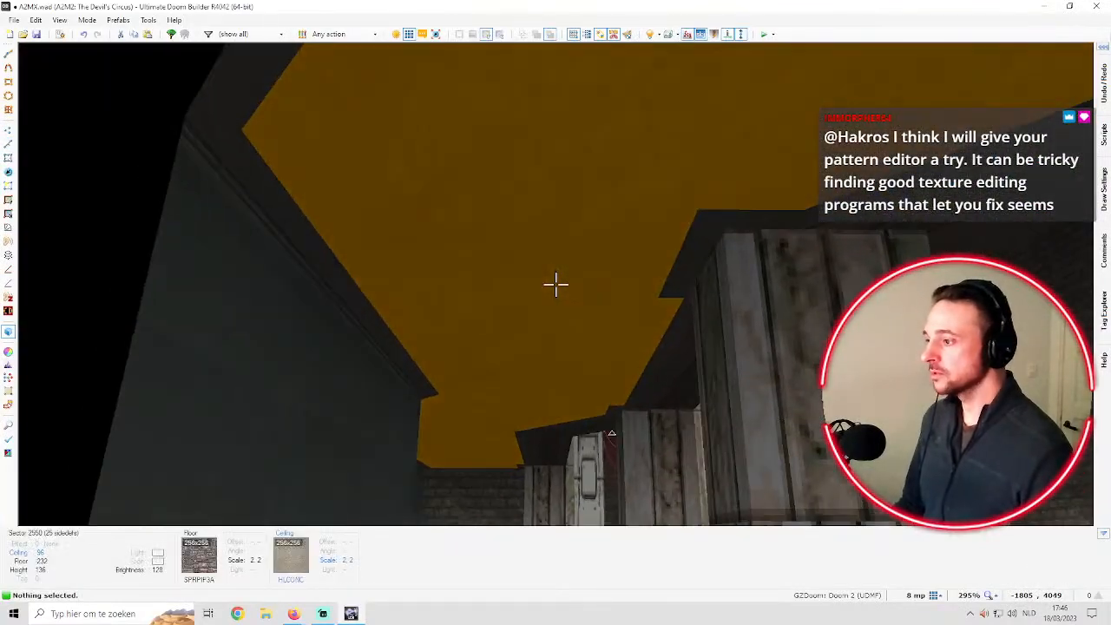
{"action": "scroll", "coordinate": [556, 284], "scroll_direction": "up", "scroll_amount": 1}
{"action": "key", "text": "e"}
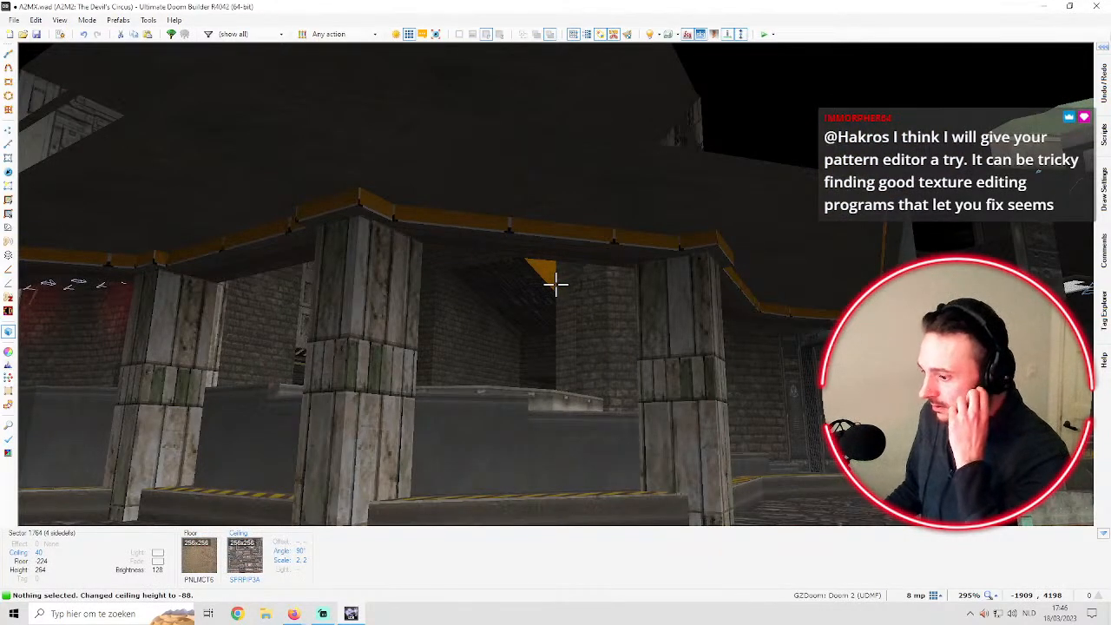
Select all connected upper sidedefs along the stepped ceiling border above the columns and open the texture browser for them
{"action": "key", "text": "d"}
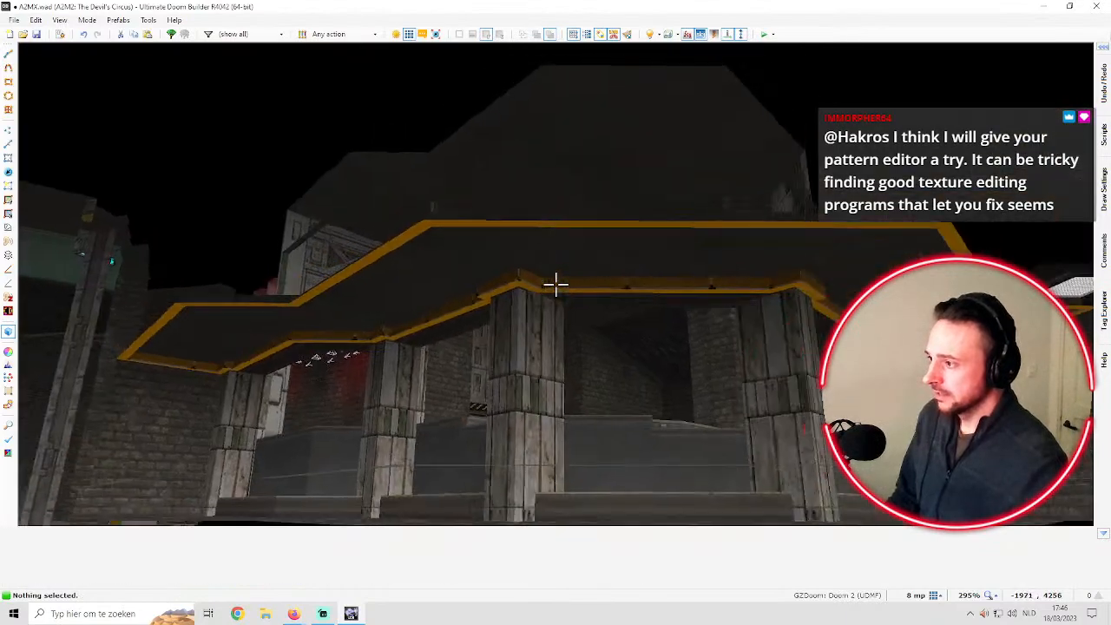
{"action": "key", "text": "e"}
{"action": "left_click", "coordinate": [555, 284], "text": "shift"}
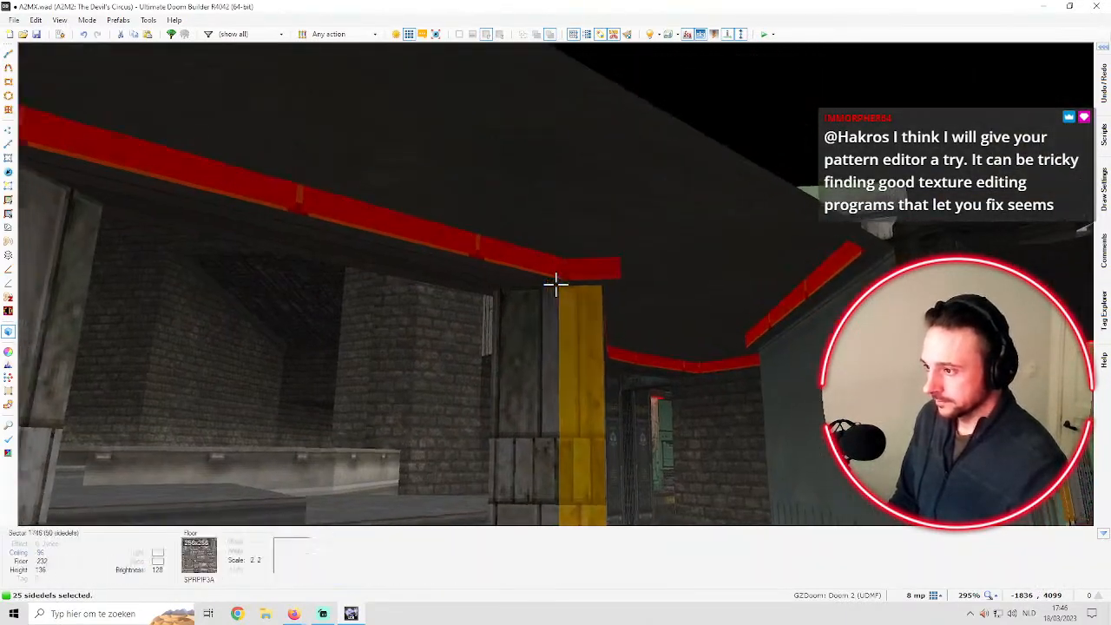
{"action": "middle_click", "coordinate": [556, 284]}
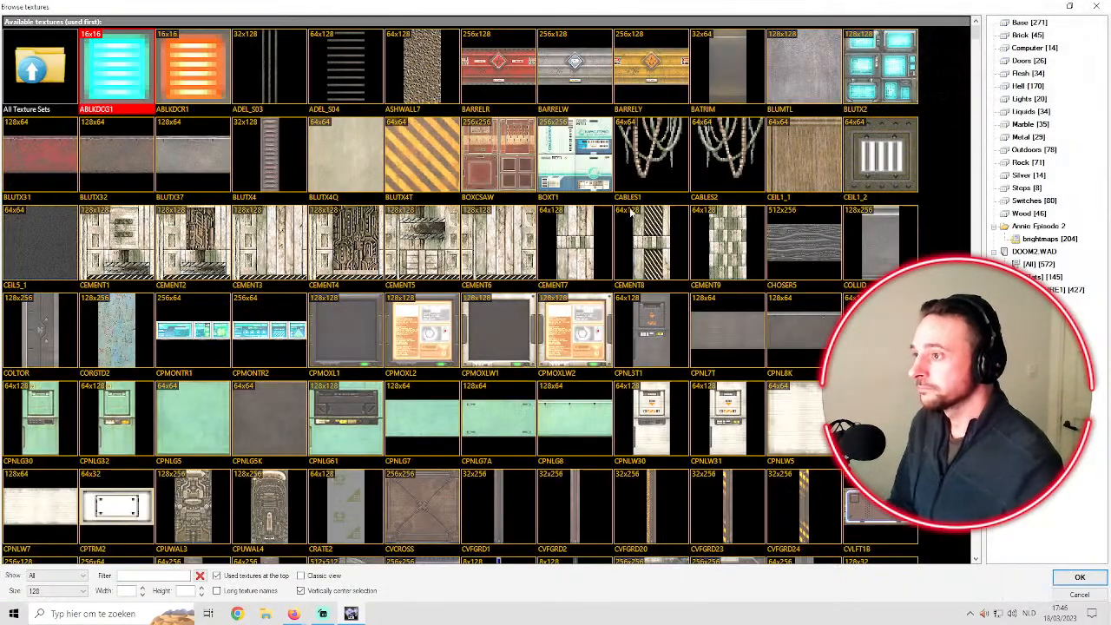
Look through the used textures and the end of the full texture list for a trim that suits the ceiling border
{"action": "scroll", "coordinate": [407, 301], "scroll_direction": "down", "scroll_amount": 4}
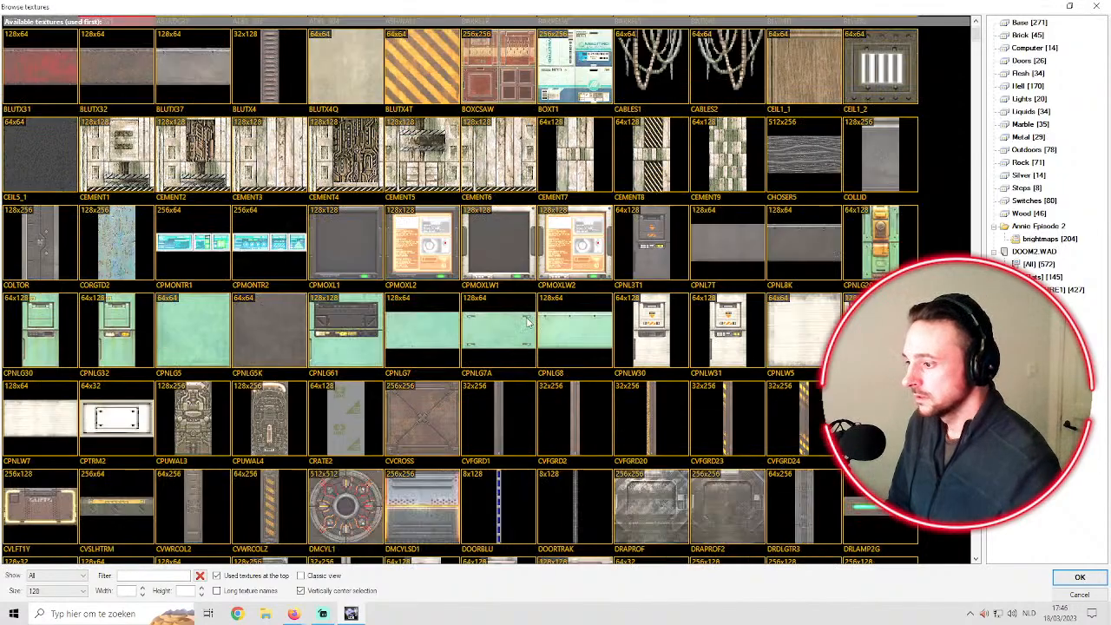
{"action": "scroll", "coordinate": [486, 295], "scroll_direction": "down", "scroll_amount": 15}
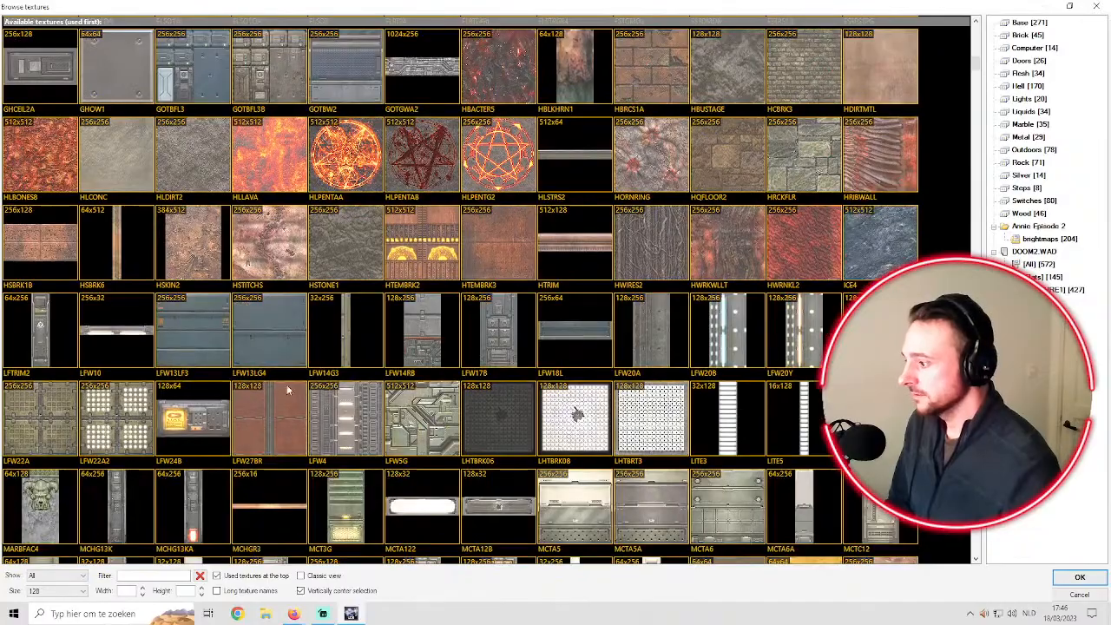
{"action": "scroll", "coordinate": [301, 392], "scroll_direction": "down", "scroll_amount": 6}
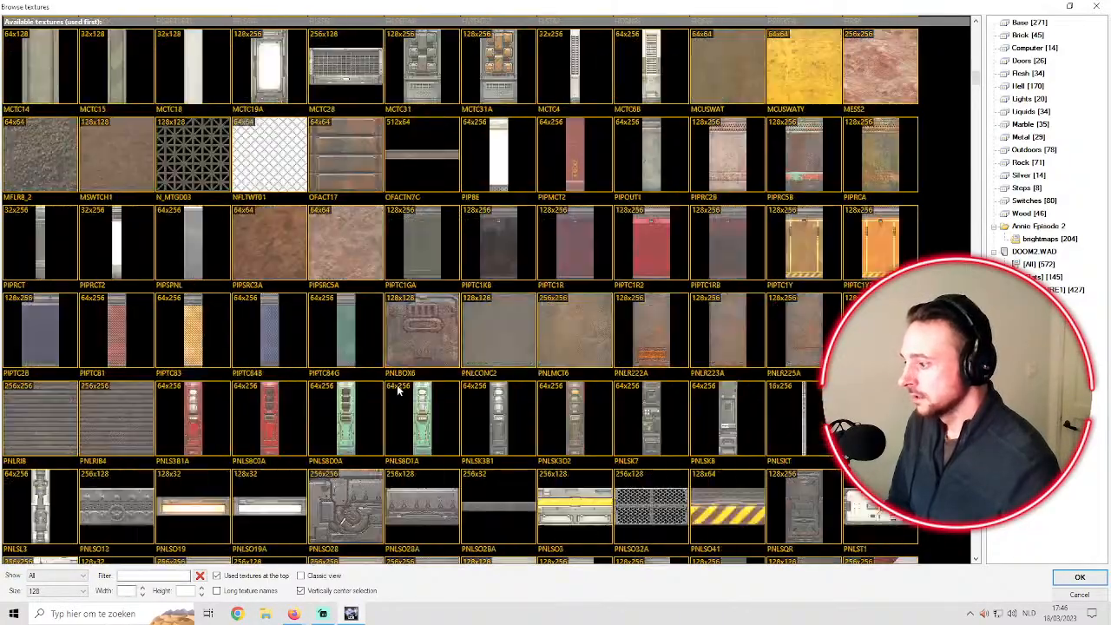
{"action": "scroll", "coordinate": [398, 391], "scroll_direction": "down", "scroll_amount": 5}
{"action": "left_click_drag", "start_coordinate": [978, 90], "coordinate": [989, 572]}
{"action": "scroll", "coordinate": [288, 283], "scroll_direction": "up", "scroll_amount": 3}
{"action": "scroll", "coordinate": [288, 262], "scroll_direction": "up", "scroll_amount": 2}
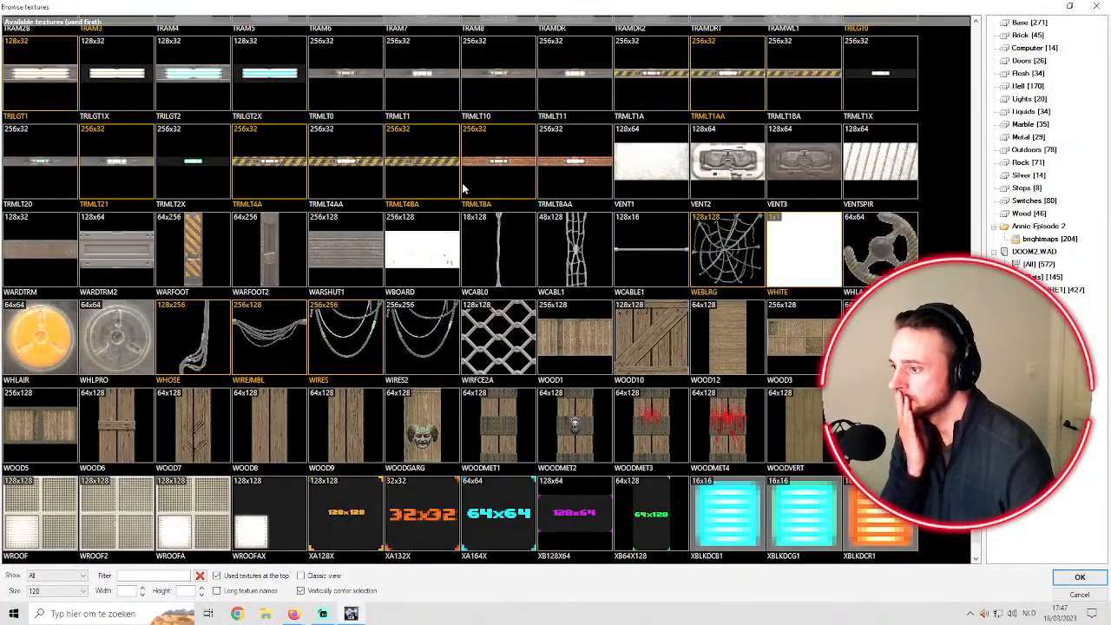
Compare the striped candidates TRMLT4AA, TRMLT4BA and WARFOOT with the neighbouring light trims in the texture browser
{"action": "left_click", "coordinate": [337, 160]}
{"action": "left_click", "coordinate": [421, 161]}
{"action": "scroll", "coordinate": [312, 168], "scroll_direction": "up", "scroll_amount": 2}
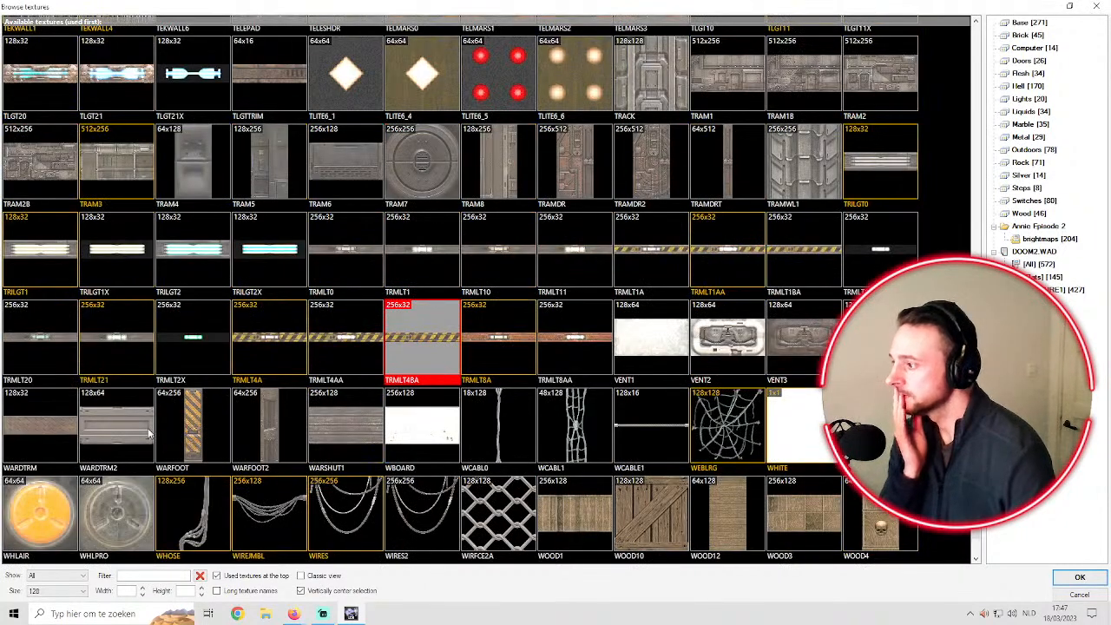
{"action": "left_click", "coordinate": [198, 431]}
{"action": "left_click", "coordinate": [319, 336]}
{"action": "scroll", "coordinate": [355, 341], "scroll_direction": "up", "scroll_amount": 2}
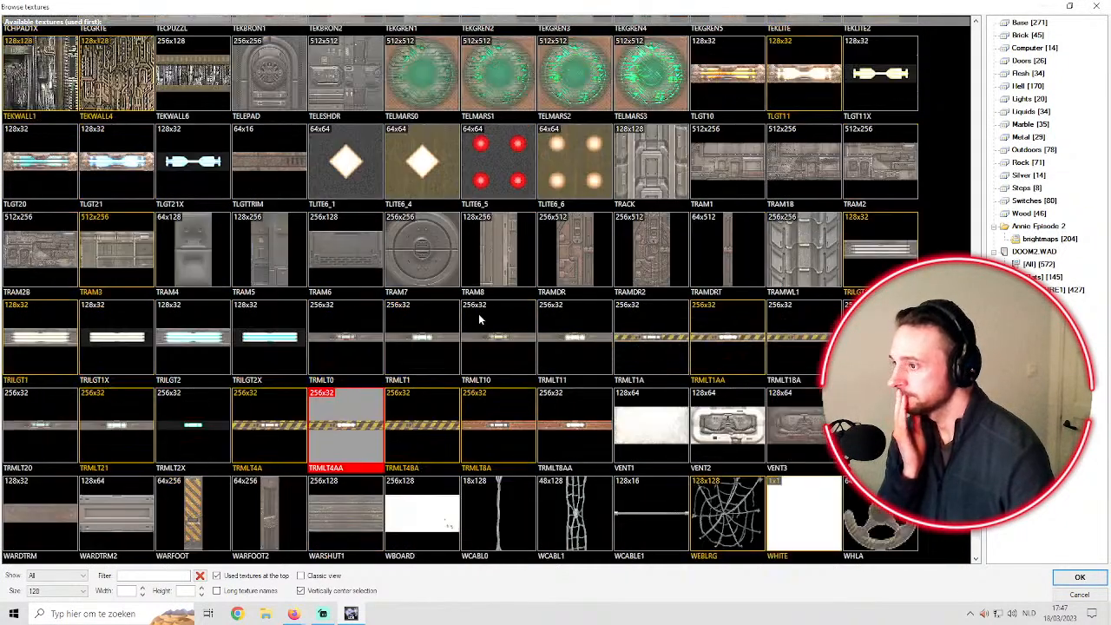
{"action": "scroll", "coordinate": [524, 316], "scroll_direction": "down", "scroll_amount": 1}
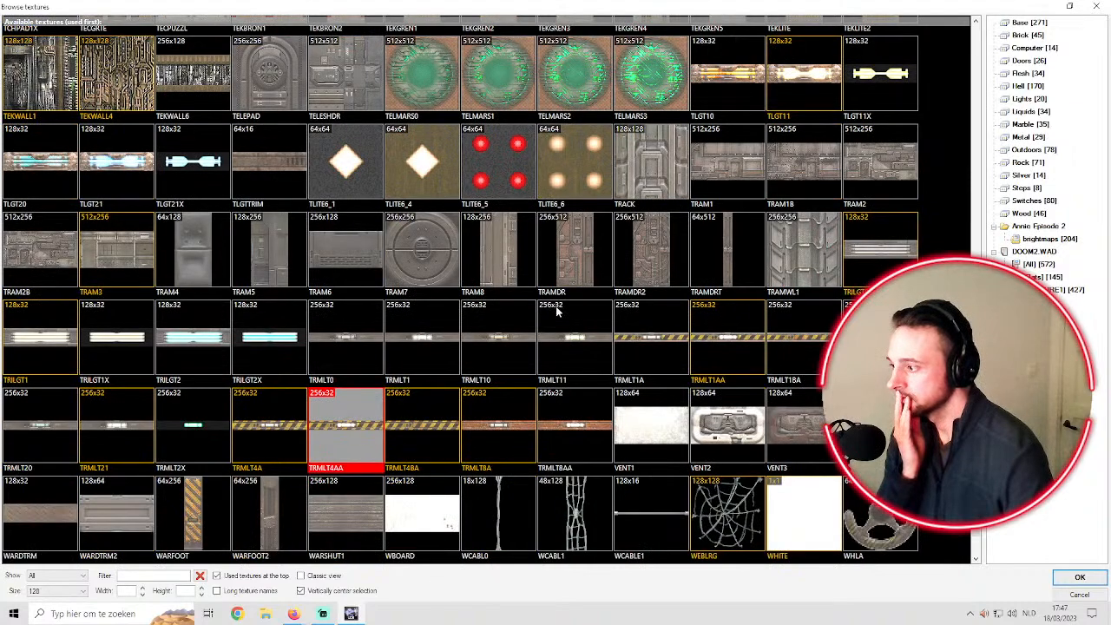
{"action": "scroll", "coordinate": [632, 277], "scroll_direction": "up", "scroll_amount": 1}
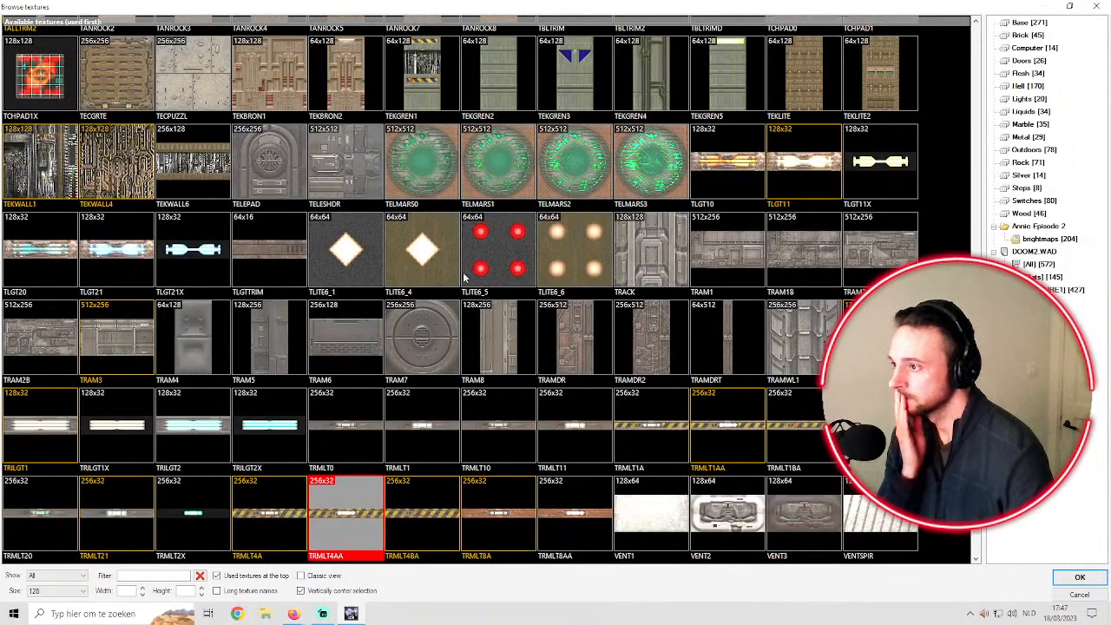
{"action": "scroll", "coordinate": [435, 240], "scroll_direction": "down", "scroll_amount": 3}
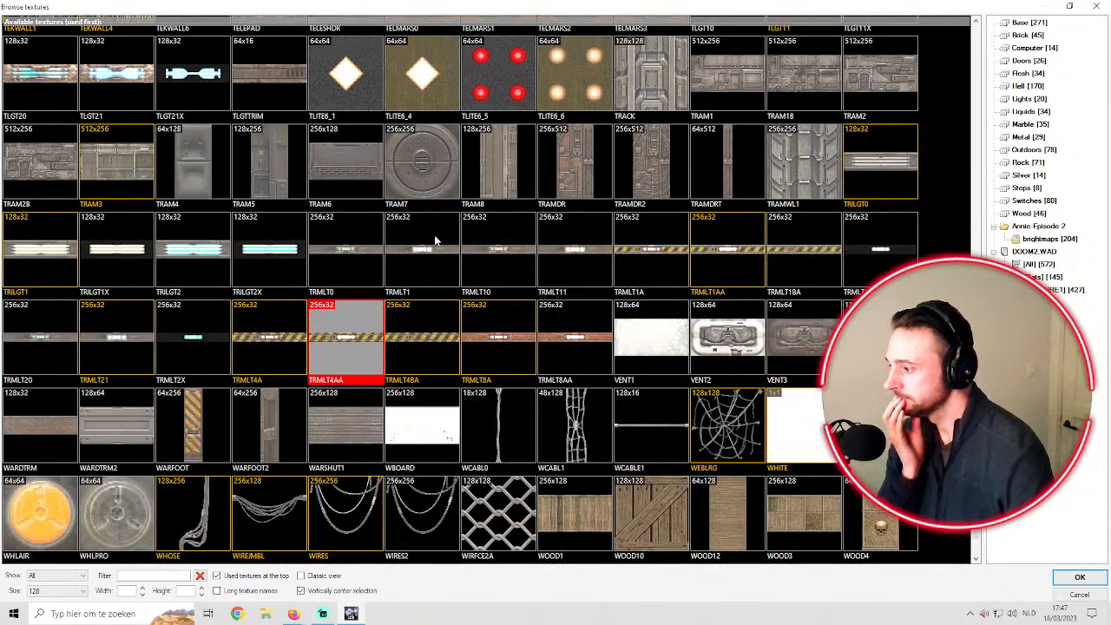
{"action": "scroll", "coordinate": [442, 234], "scroll_direction": "up", "scroll_amount": 4}
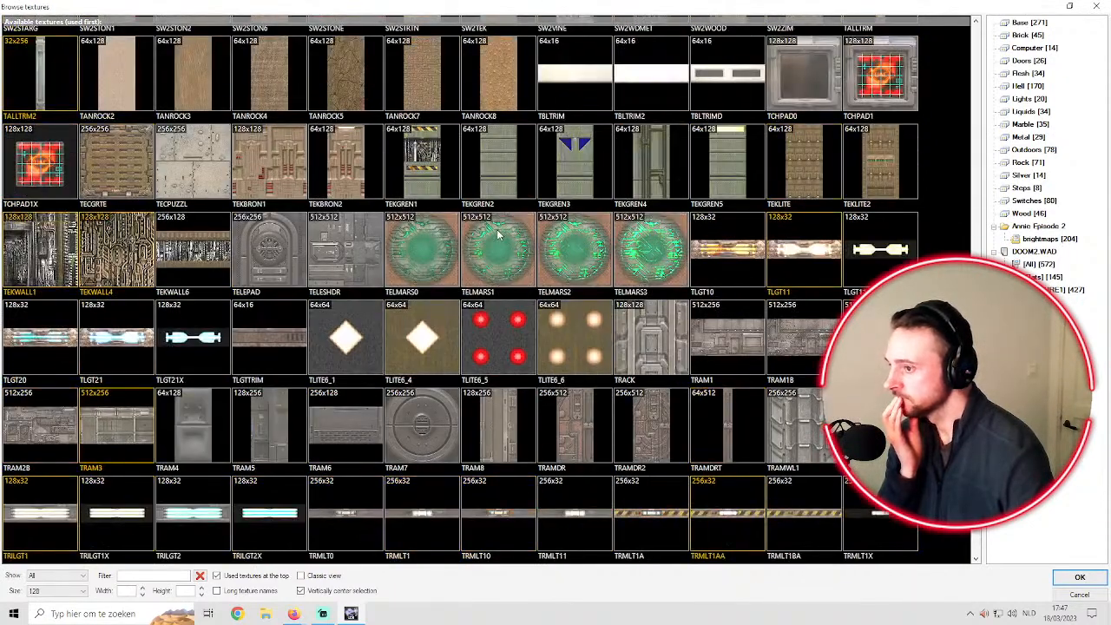
Search the full texture list backwards from the TEK and SW2 textures to the PIP and PNL textures for a suitable border trim
{"action": "scroll", "coordinate": [497, 235], "scroll_direction": "up", "scroll_amount": 13}
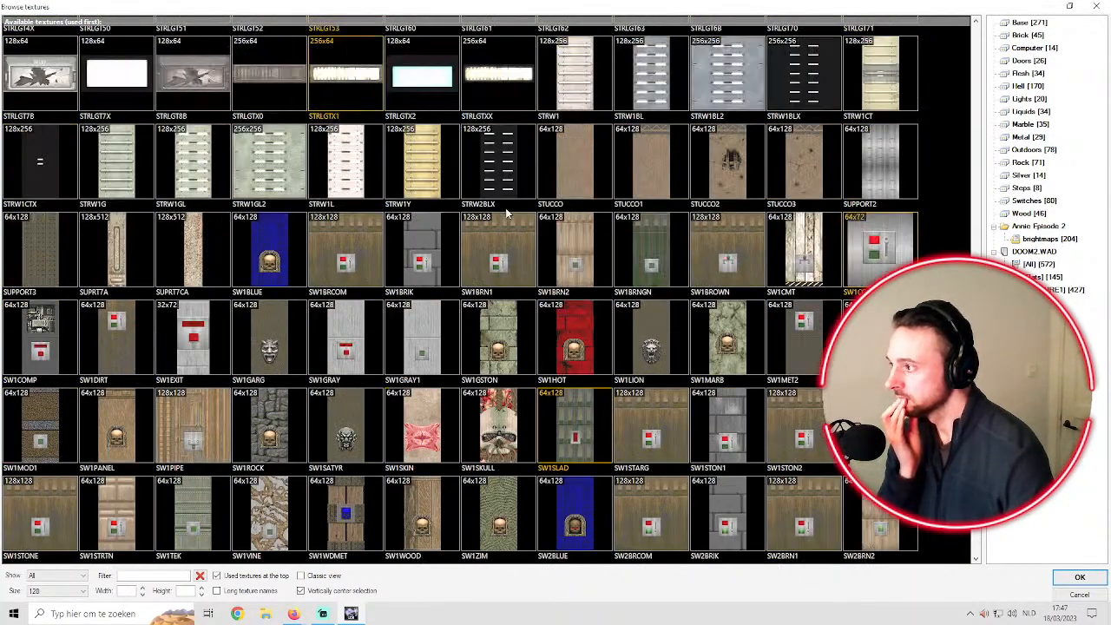
{"action": "scroll", "coordinate": [507, 211], "scroll_direction": "up", "scroll_amount": 2}
{"action": "scroll", "coordinate": [509, 211], "scroll_direction": "up", "scroll_amount": 6}
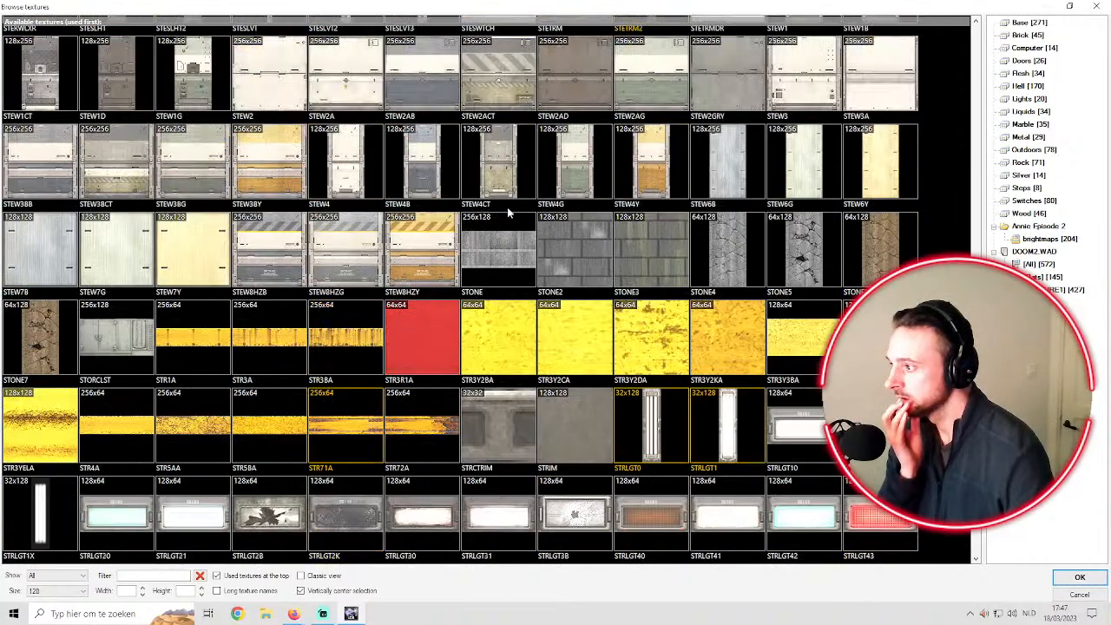
{"action": "scroll", "coordinate": [509, 193], "scroll_direction": "up", "scroll_amount": 3}
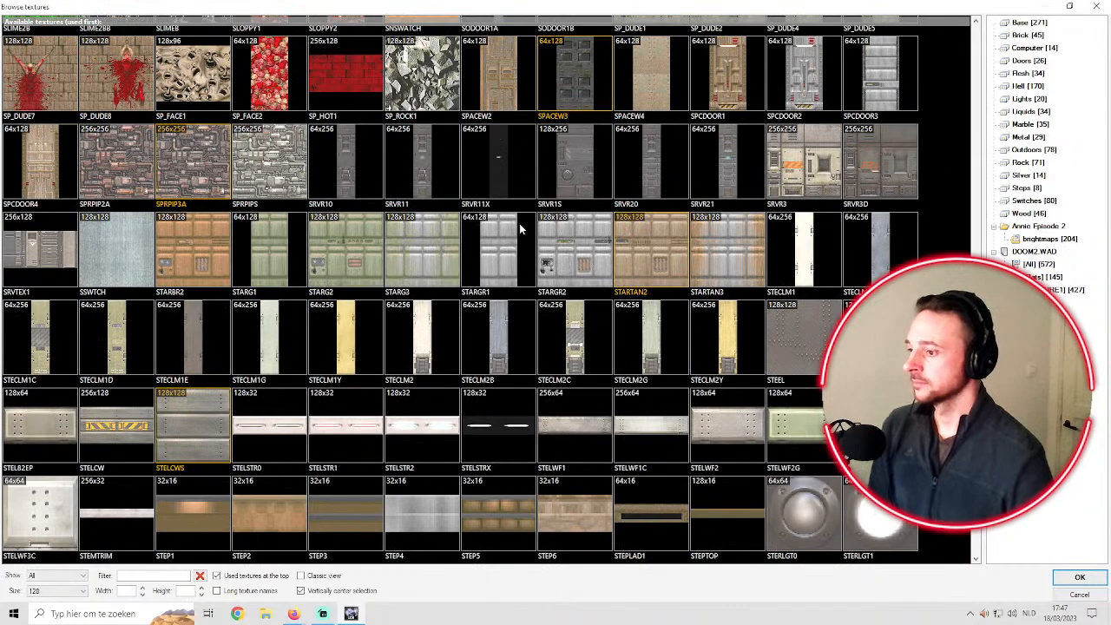
{"action": "scroll", "coordinate": [519, 223], "scroll_direction": "up", "scroll_amount": 2}
{"action": "scroll", "coordinate": [534, 219], "scroll_direction": "up", "scroll_amount": 5}
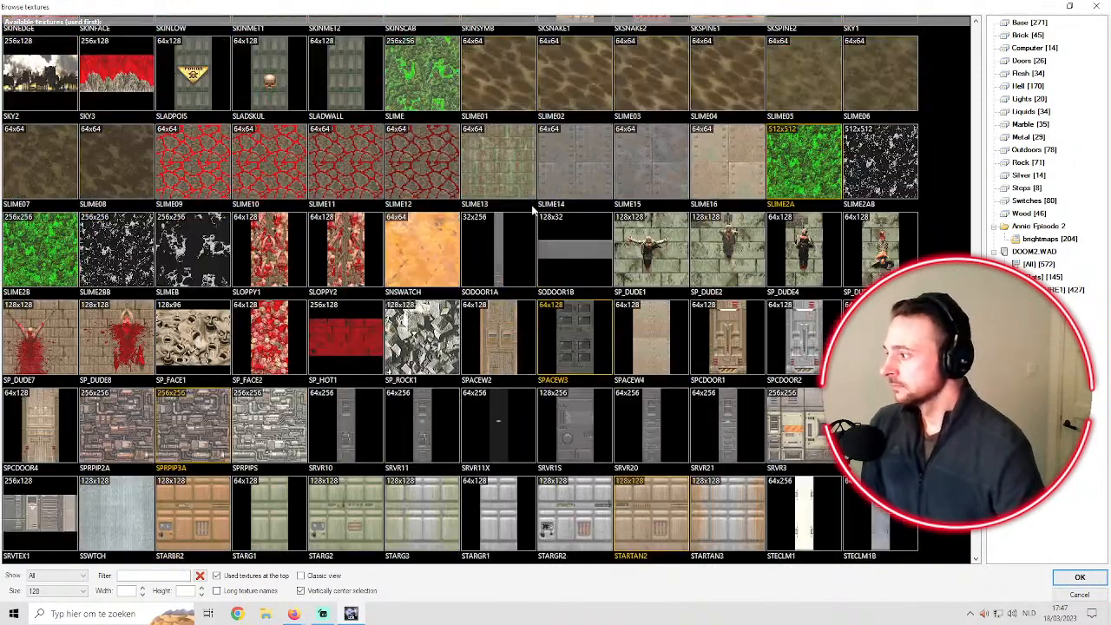
{"action": "scroll", "coordinate": [532, 208], "scroll_direction": "up", "scroll_amount": 1}
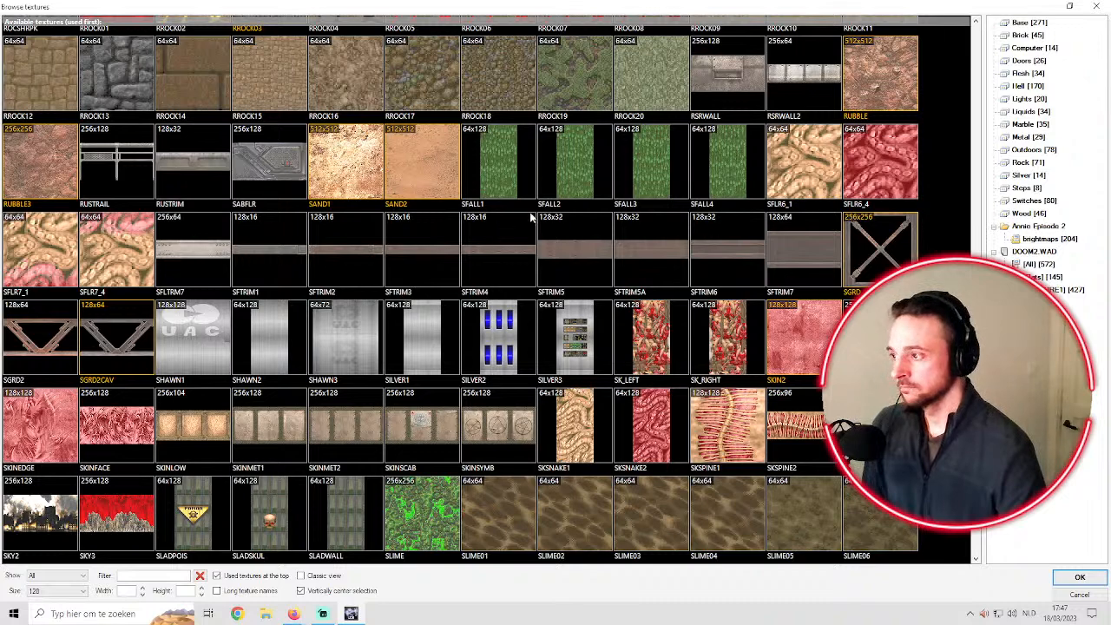
{"action": "scroll", "coordinate": [471, 245], "scroll_direction": "up", "scroll_amount": 2}
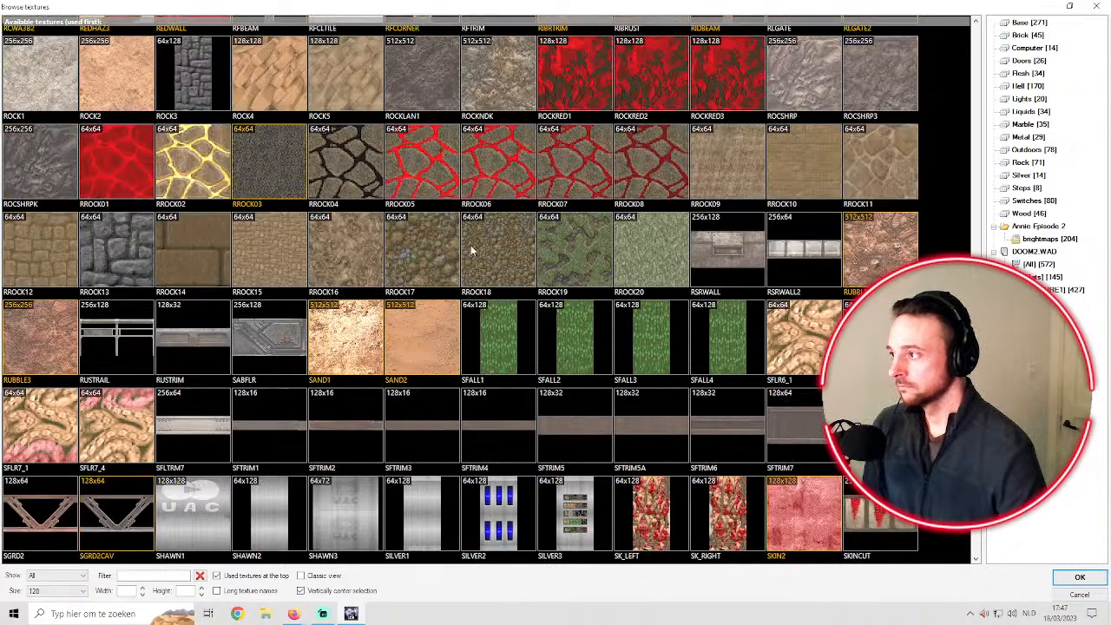
{"action": "scroll", "coordinate": [500, 321], "scroll_direction": "up", "scroll_amount": 2}
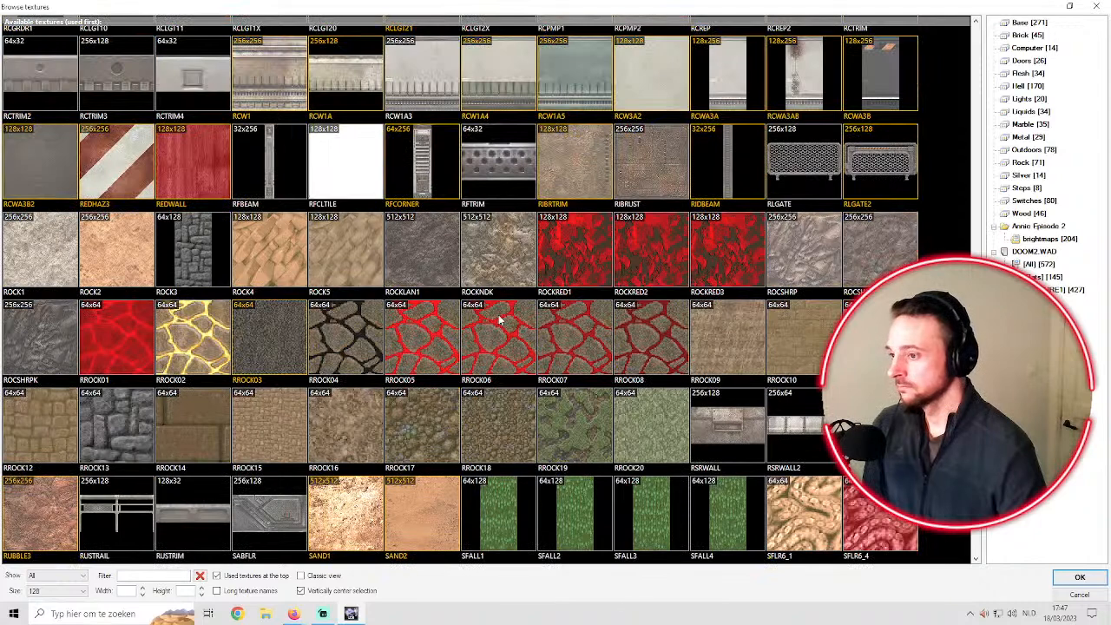
{"action": "scroll", "coordinate": [503, 310], "scroll_direction": "up", "scroll_amount": 3}
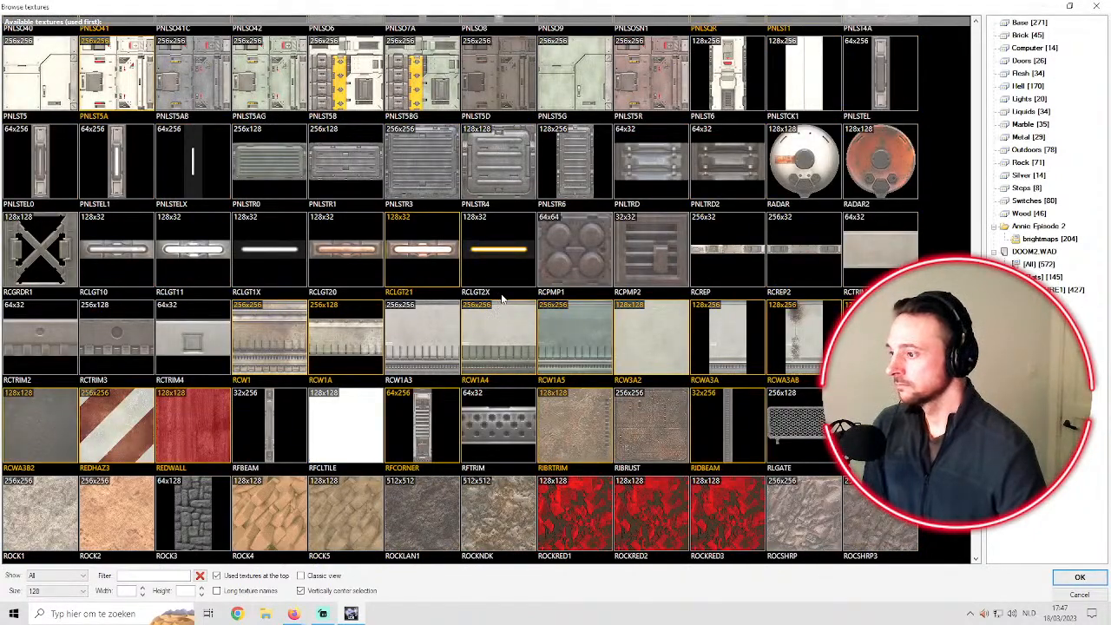
{"action": "scroll", "coordinate": [500, 297], "scroll_direction": "up", "scroll_amount": 3}
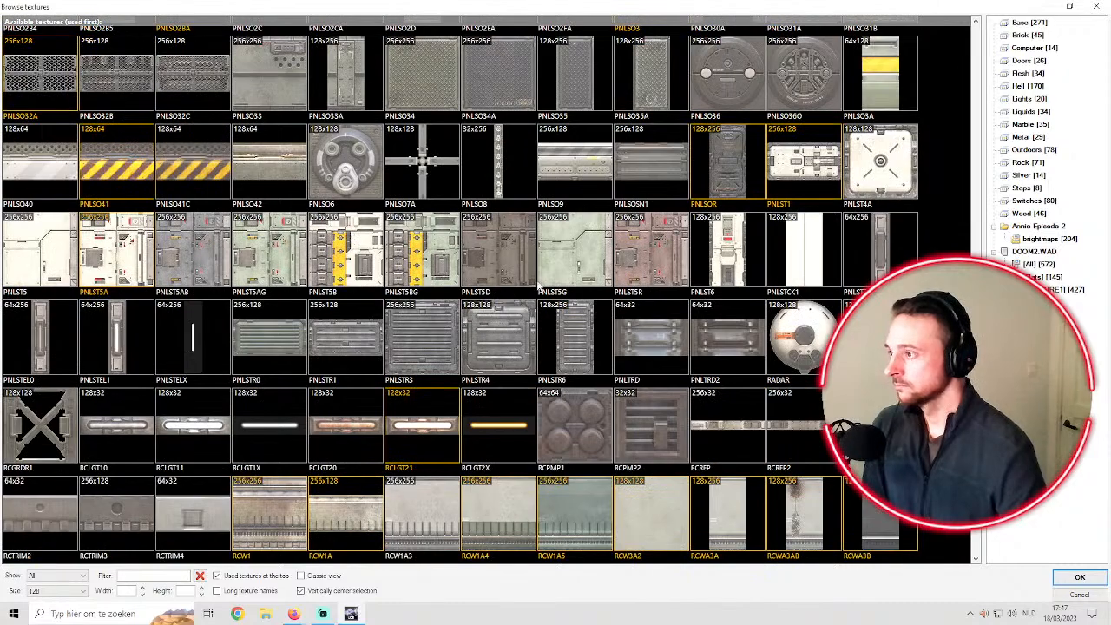
{"action": "scroll", "coordinate": [534, 280], "scroll_direction": "up", "scroll_amount": 2}
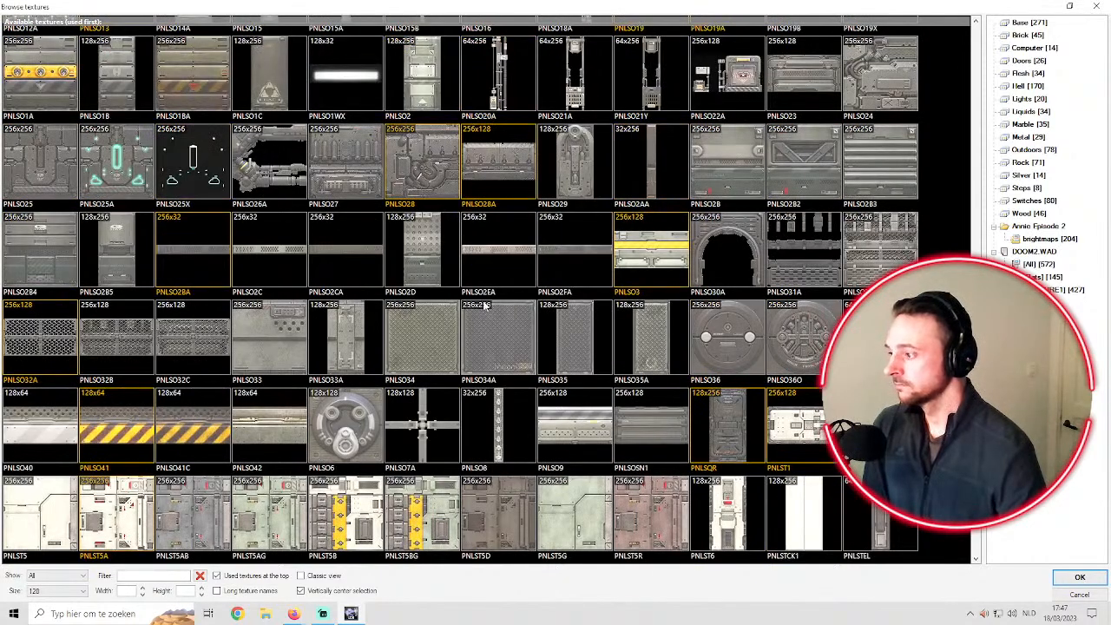
{"action": "scroll", "coordinate": [454, 306], "scroll_direction": "up", "scroll_amount": 1}
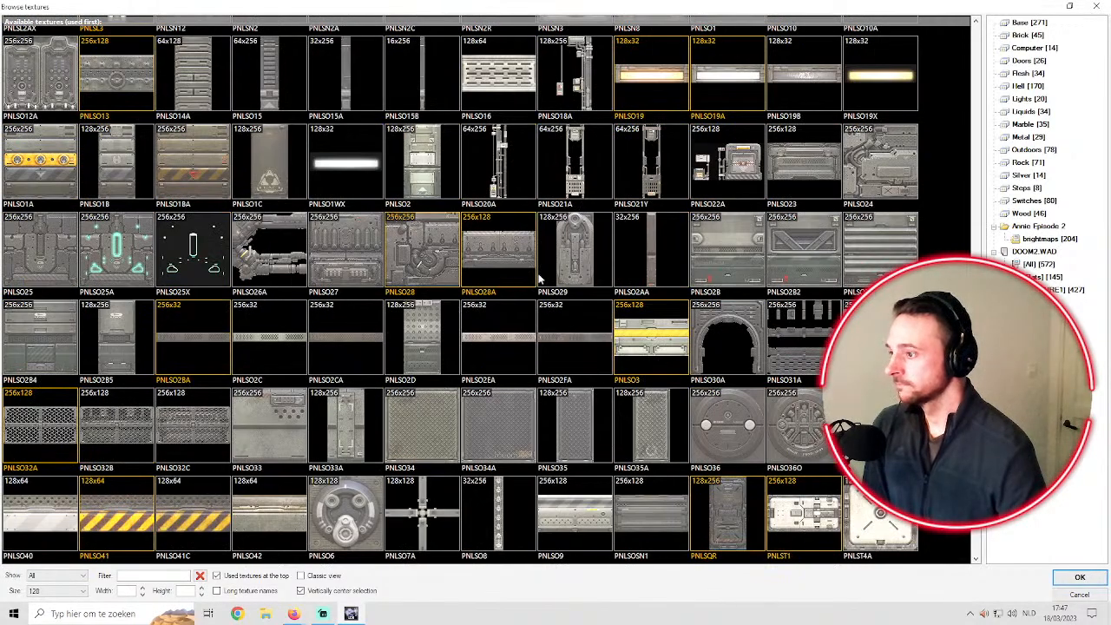
{"action": "scroll", "coordinate": [509, 294], "scroll_direction": "up", "scroll_amount": 1}
{"action": "scroll", "coordinate": [473, 321], "scroll_direction": "up", "scroll_amount": 2}
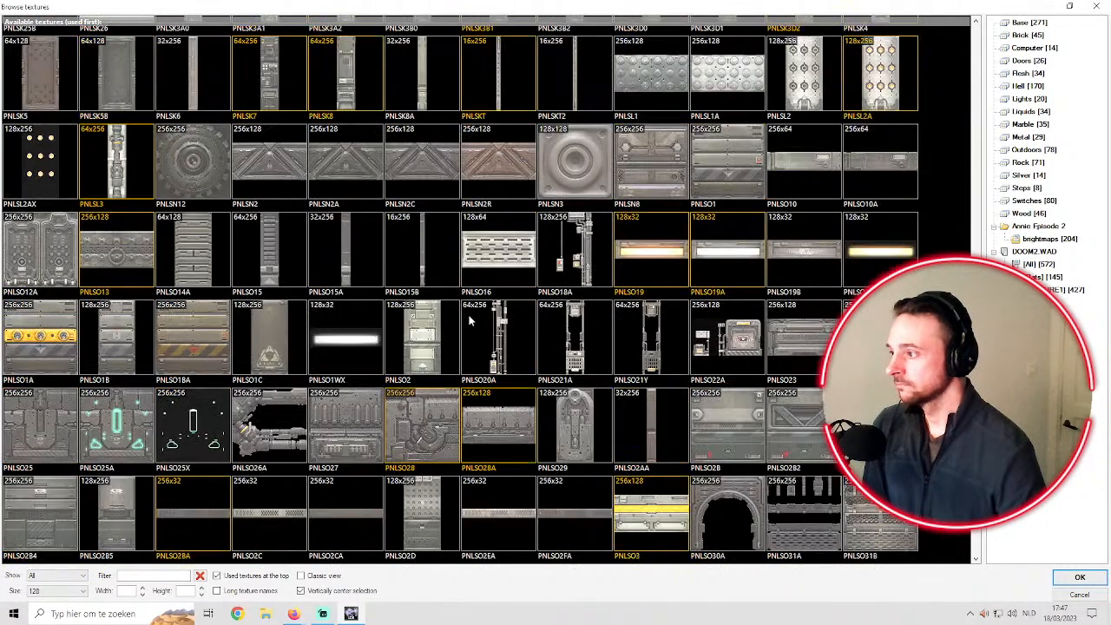
{"action": "scroll", "coordinate": [465, 314], "scroll_direction": "up", "scroll_amount": 3}
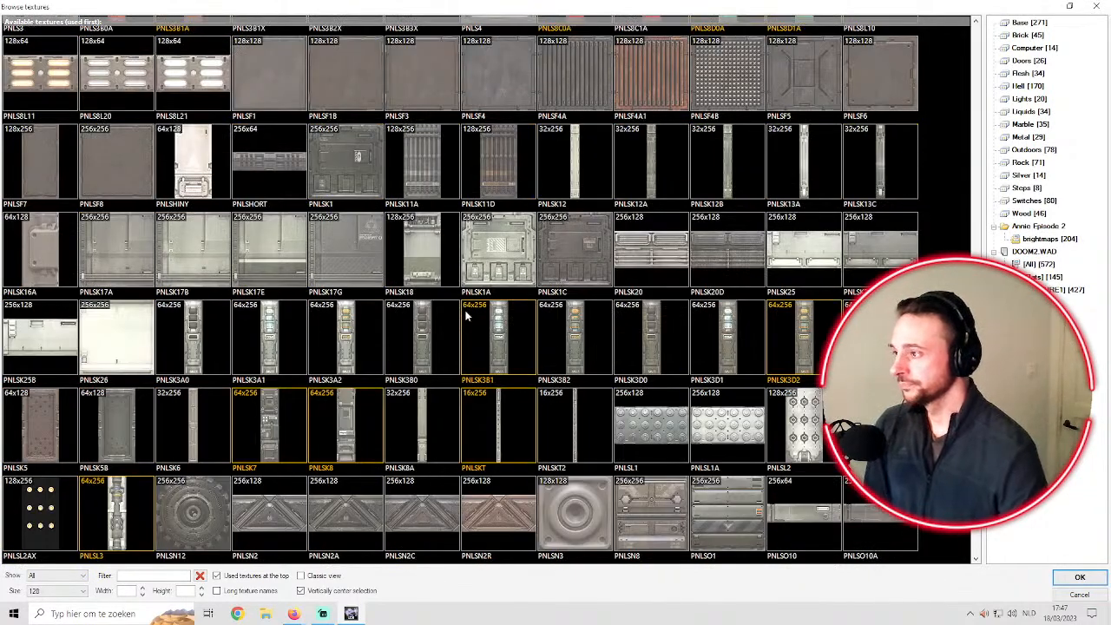
{"action": "scroll", "coordinate": [464, 312], "scroll_direction": "up", "scroll_amount": 3}
{"action": "scroll", "coordinate": [445, 311], "scroll_direction": "up", "scroll_amount": 3}
{"action": "scroll", "coordinate": [459, 308], "scroll_direction": "up", "scroll_amount": 3}
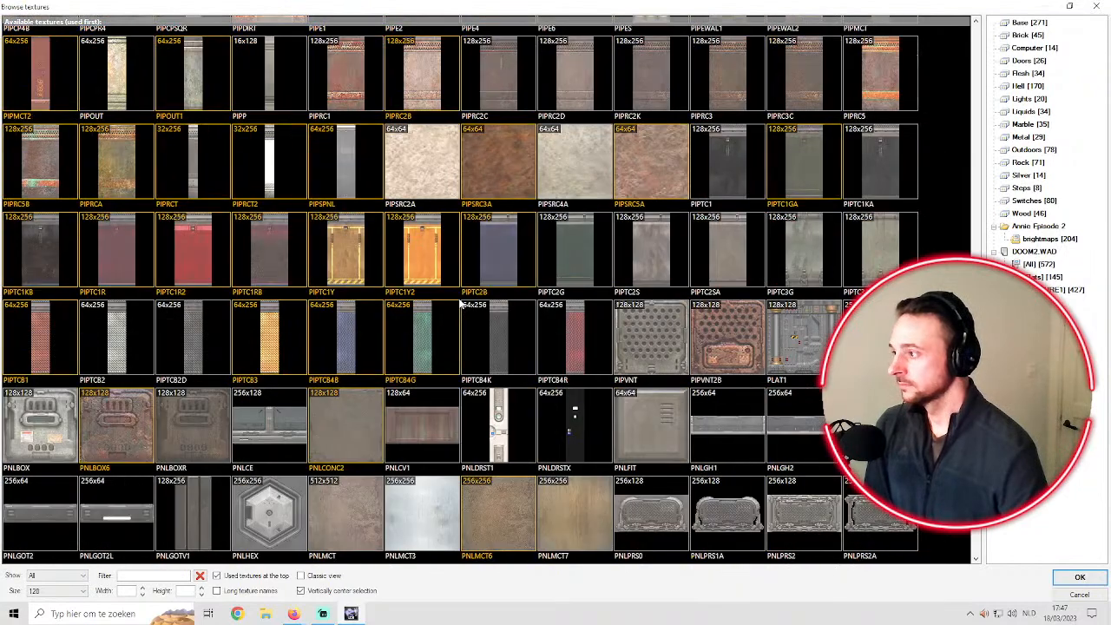
Apply the OFACTN7 texture to the selected upper sidedefs that form the trim around the recessed ceiling
{"action": "scroll", "coordinate": [488, 302], "scroll_direction": "up", "scroll_amount": 4}
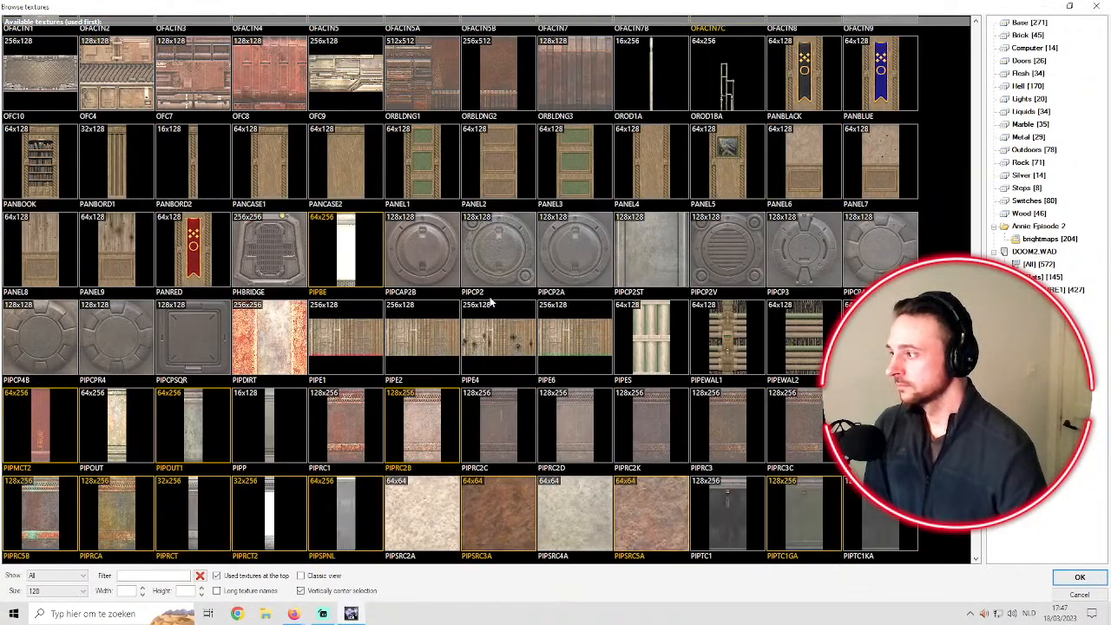
{"action": "scroll", "coordinate": [490, 301], "scroll_direction": "up", "scroll_amount": 3}
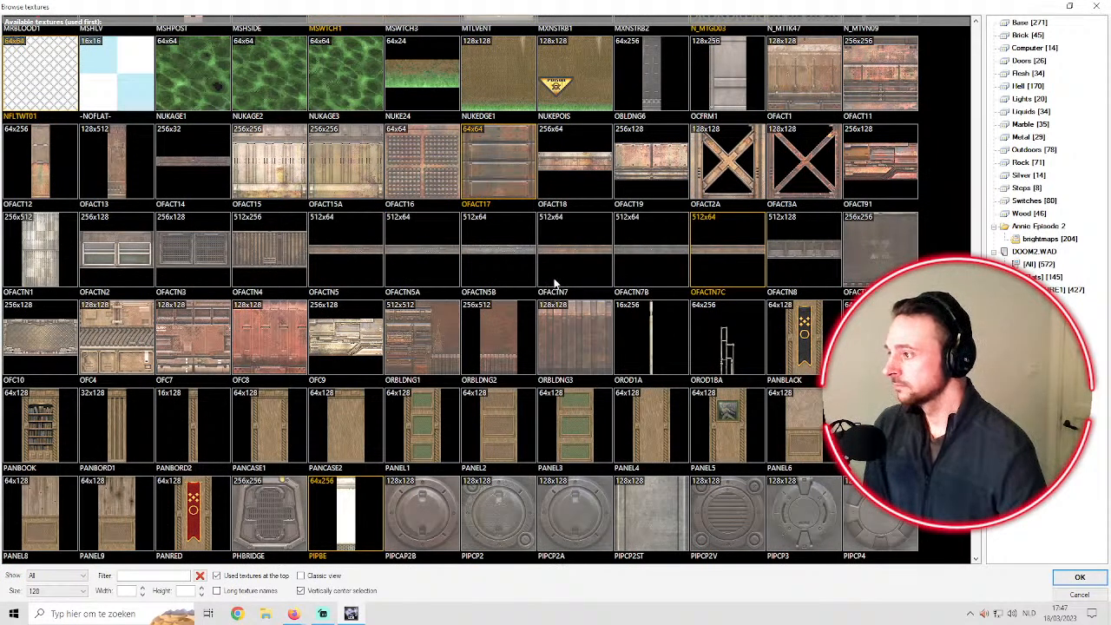
{"action": "left_click", "coordinate": [366, 254]}
{"action": "left_click", "coordinate": [555, 250]}
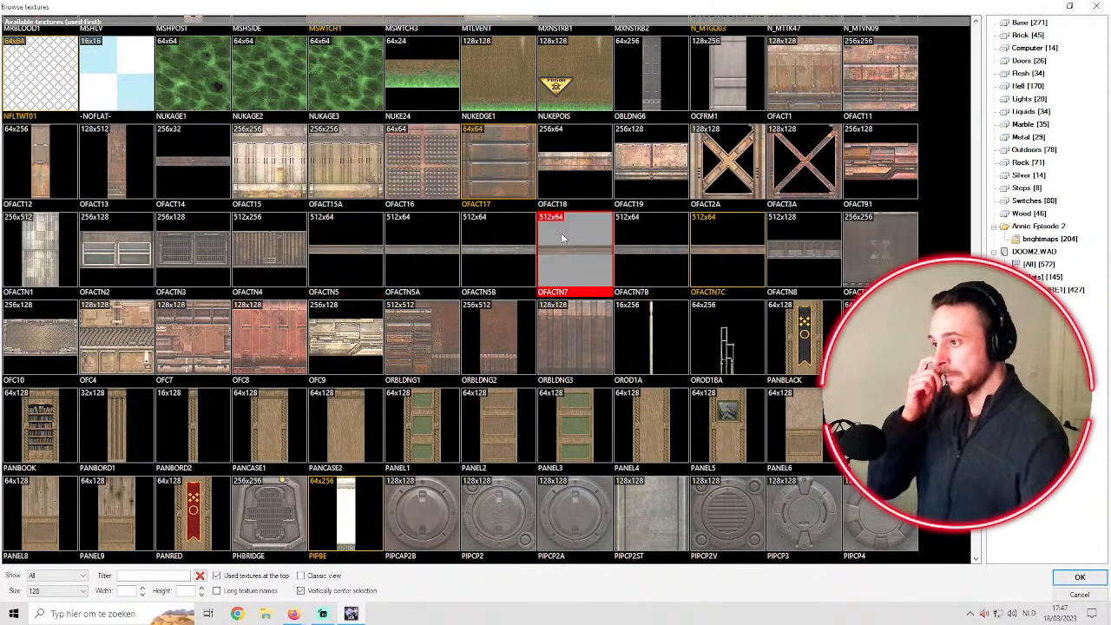
{"action": "double_click", "coordinate": [555, 250]}
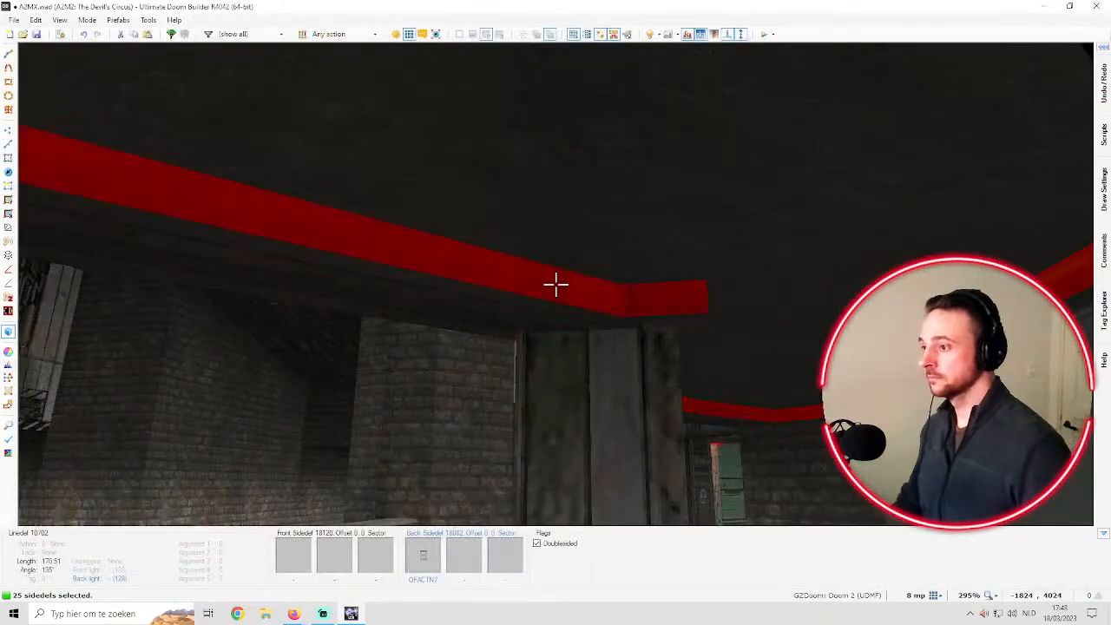
Set the recessed ceiling's height to -80, then auto-align the trim texture and fit only its height with one vertical repeat
{"action": "scroll", "coordinate": [556, 284], "scroll_direction": "down", "scroll_amount": 1}
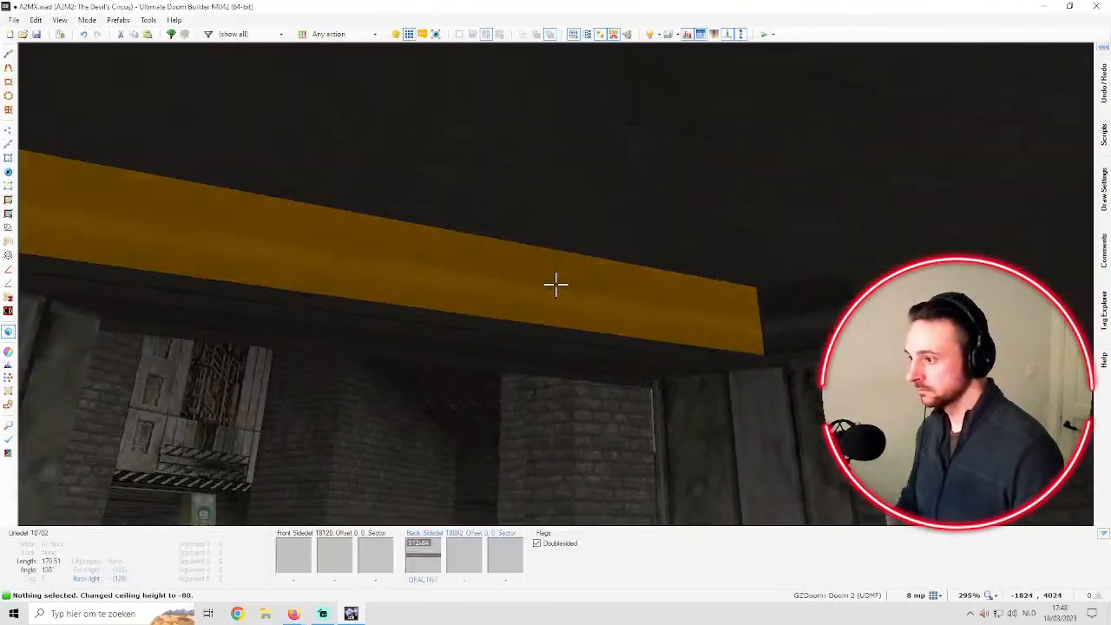
{"action": "key", "text": "ctrl+a"}
{"action": "key", "text": "ctrl+shift+a"}
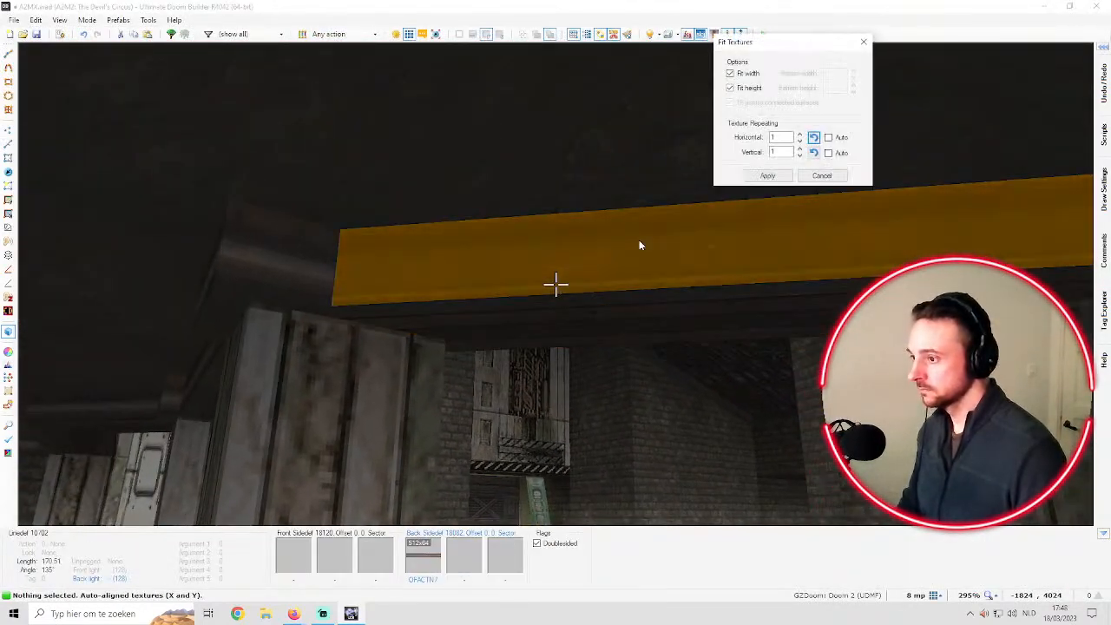
{"action": "left_click", "coordinate": [731, 74]}
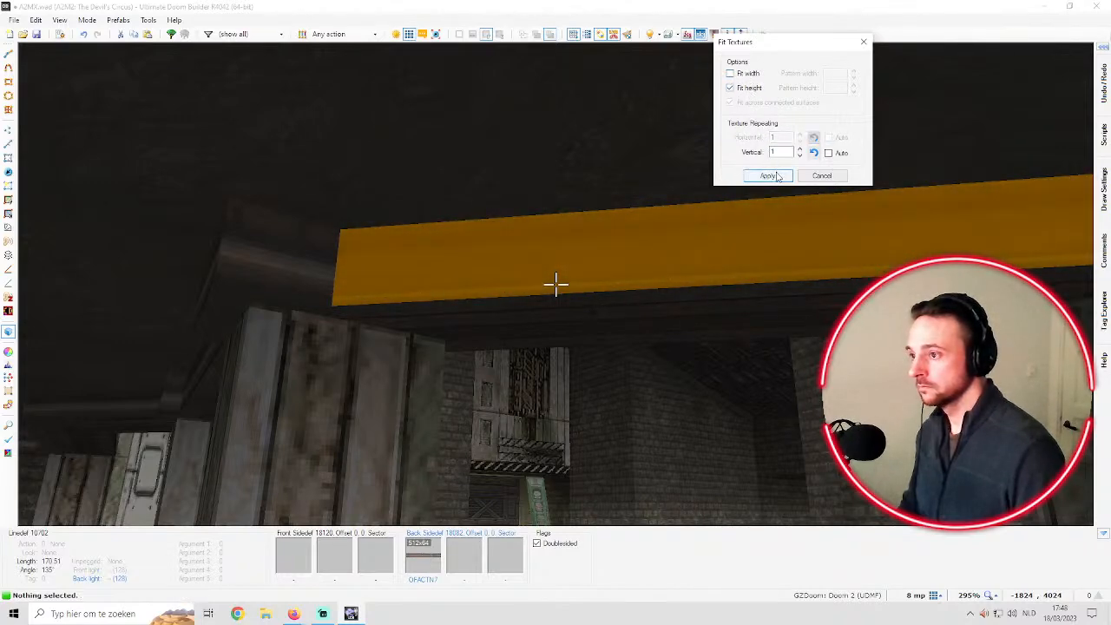
{"action": "left_click", "coordinate": [769, 176]}
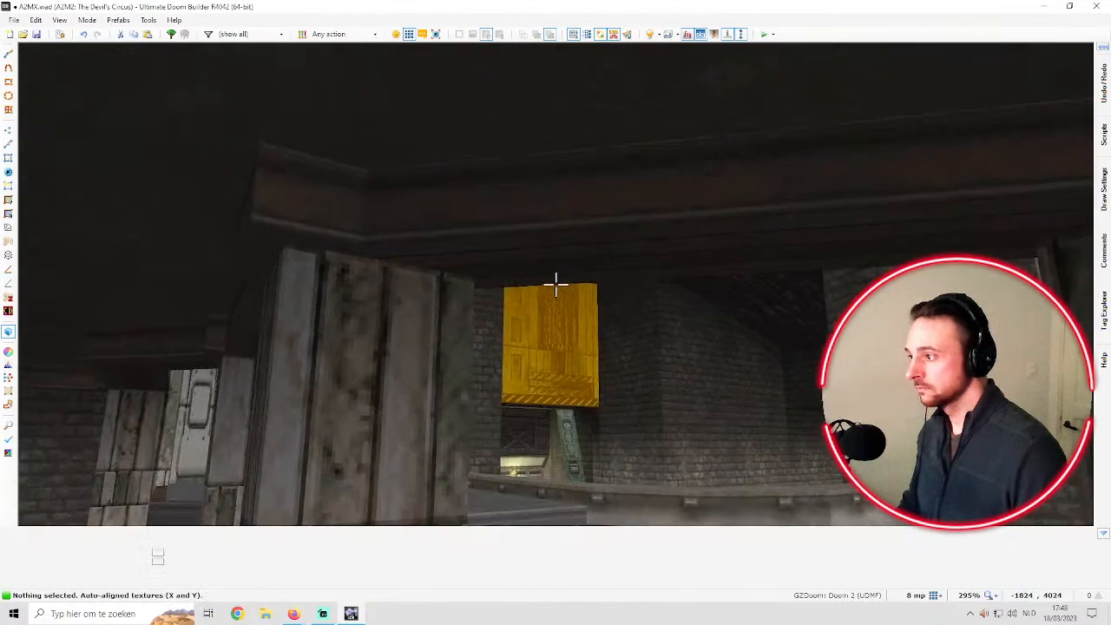
Select all connected OFACTN7 trim sidedefs around the recess, replace their texture with OFACTN7B, and clear the selection
{"action": "key", "text": "w"}
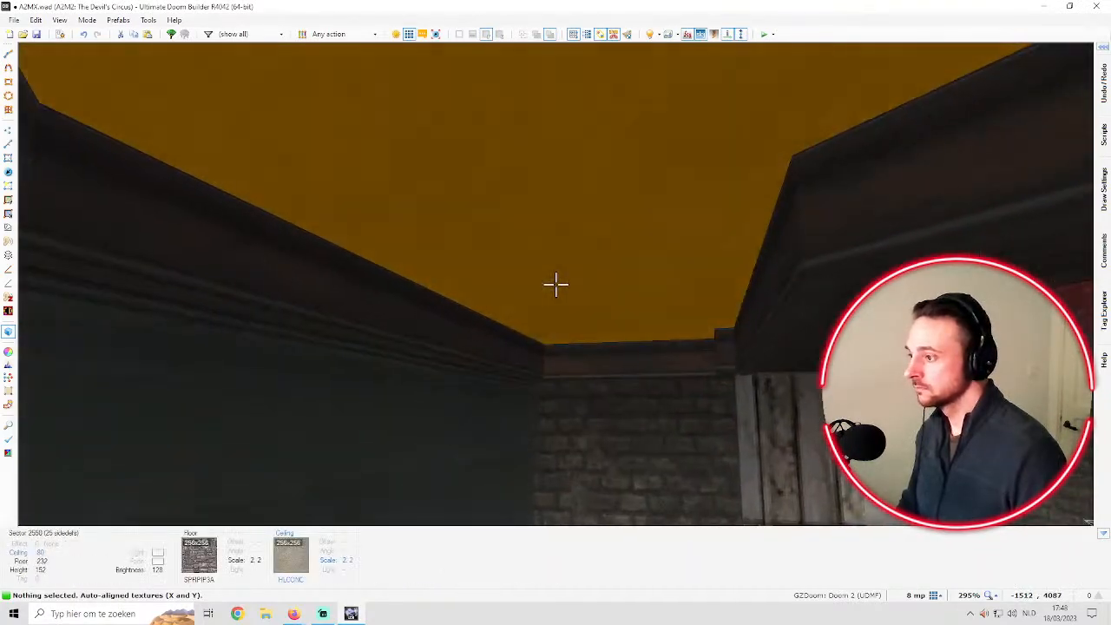
{"action": "key", "text": "w"}
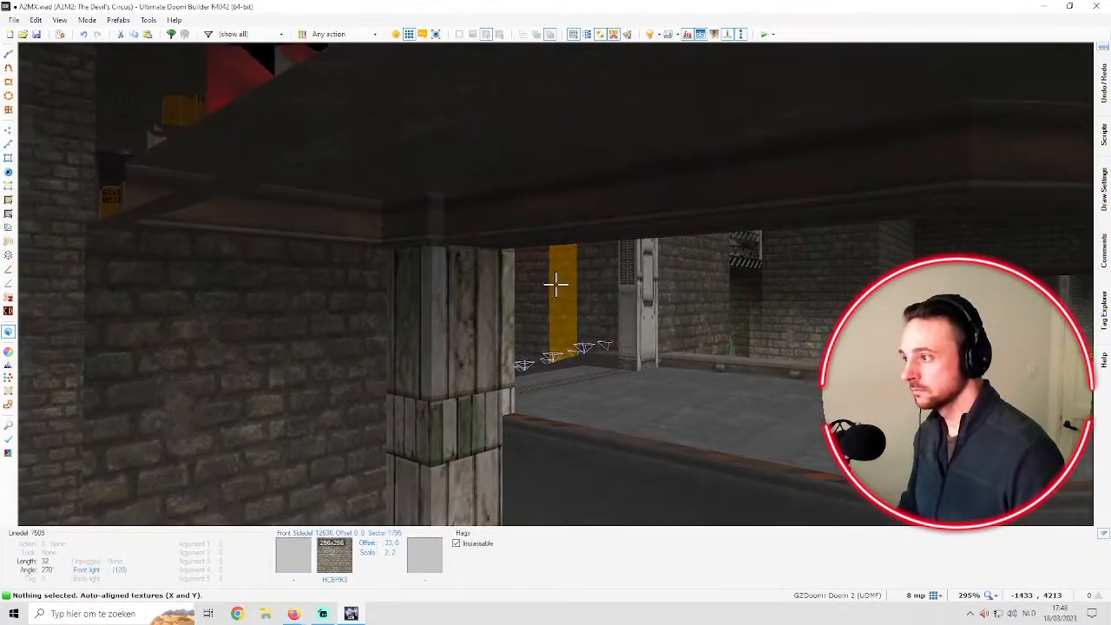
{"action": "key", "text": "w"}
{"action": "key", "text": "w"}
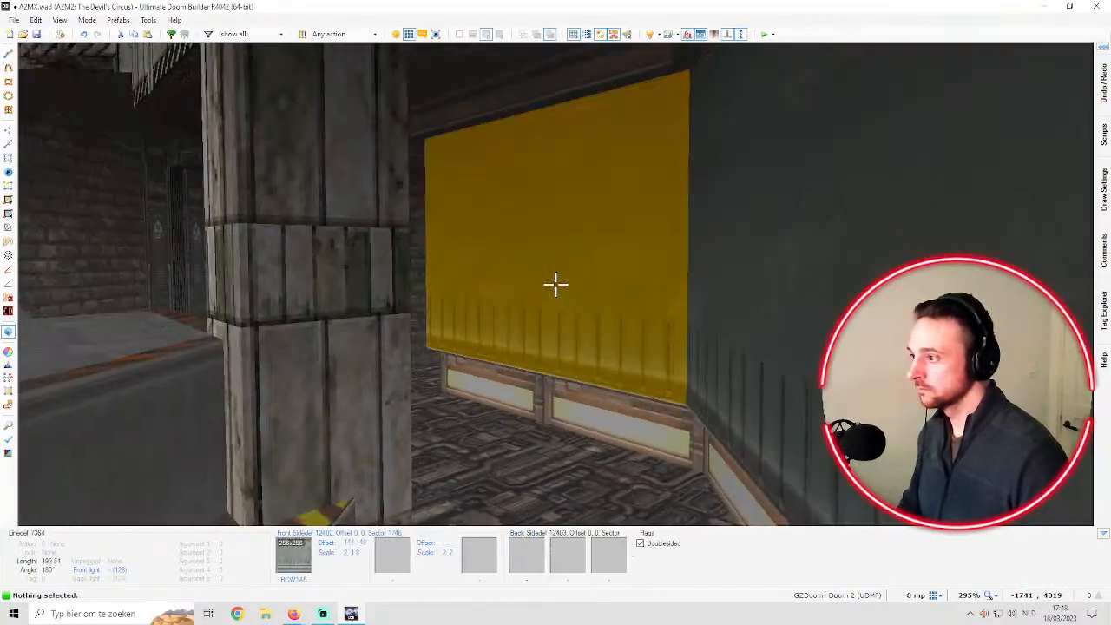
{"action": "key", "text": "w"}
{"action": "left_click", "coordinate": [555, 285], "text": "shift"}
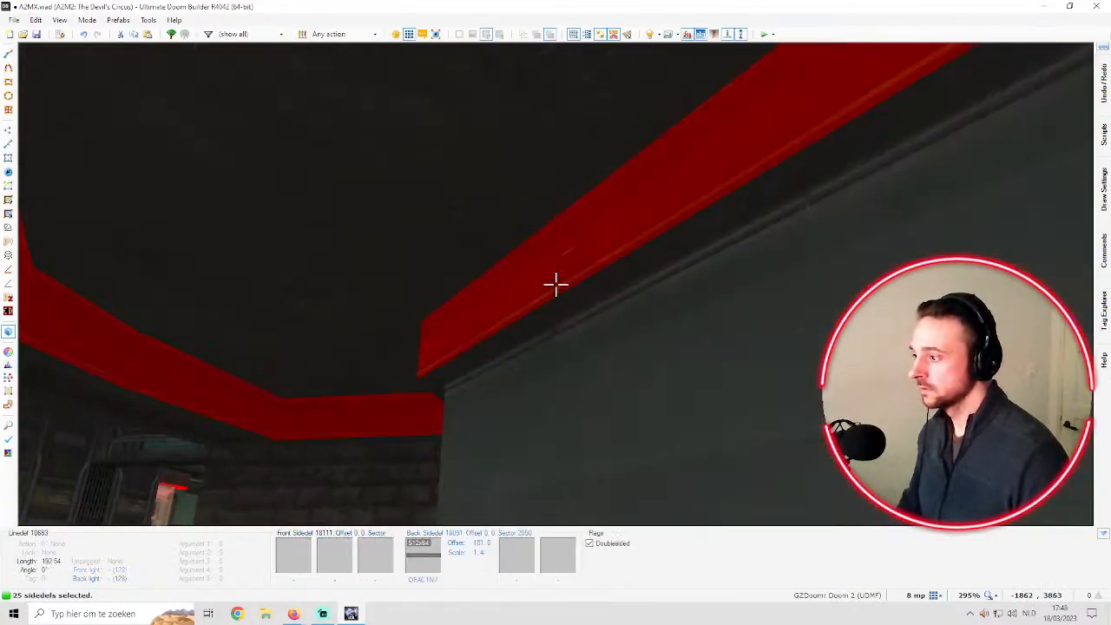
{"action": "middle_click", "coordinate": [555, 285]}
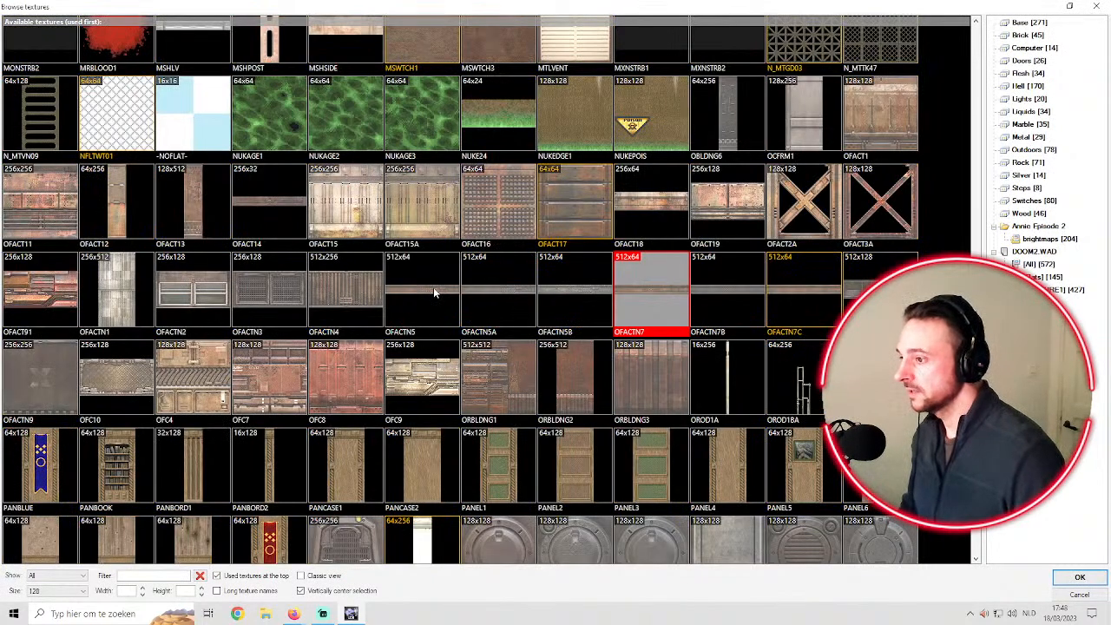
{"action": "double_click", "coordinate": [746, 285]}
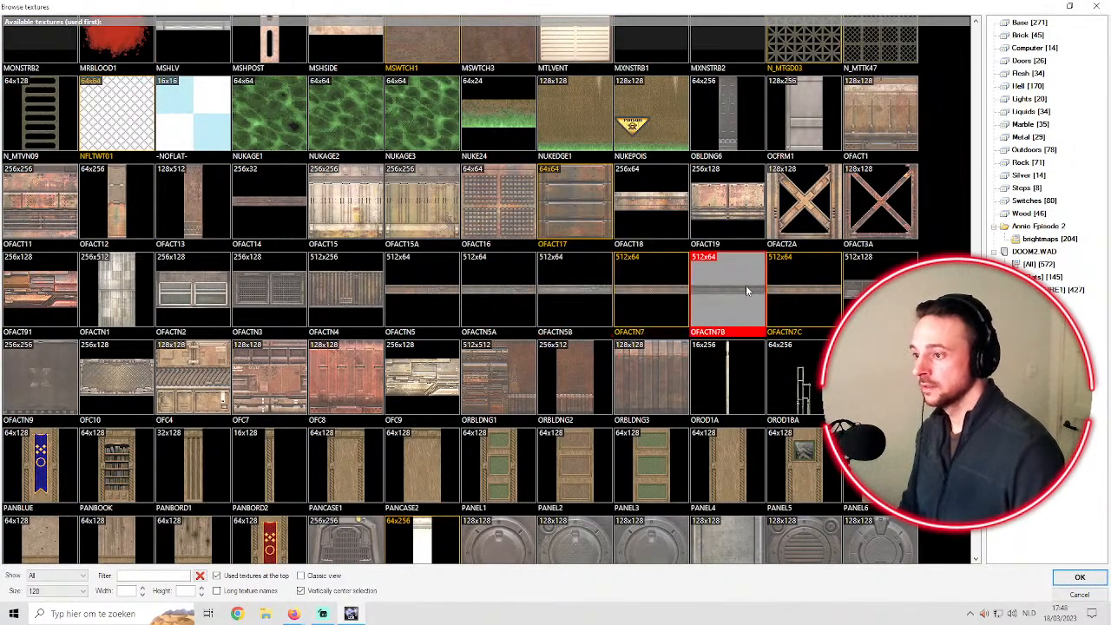
{"action": "key", "text": "c"}
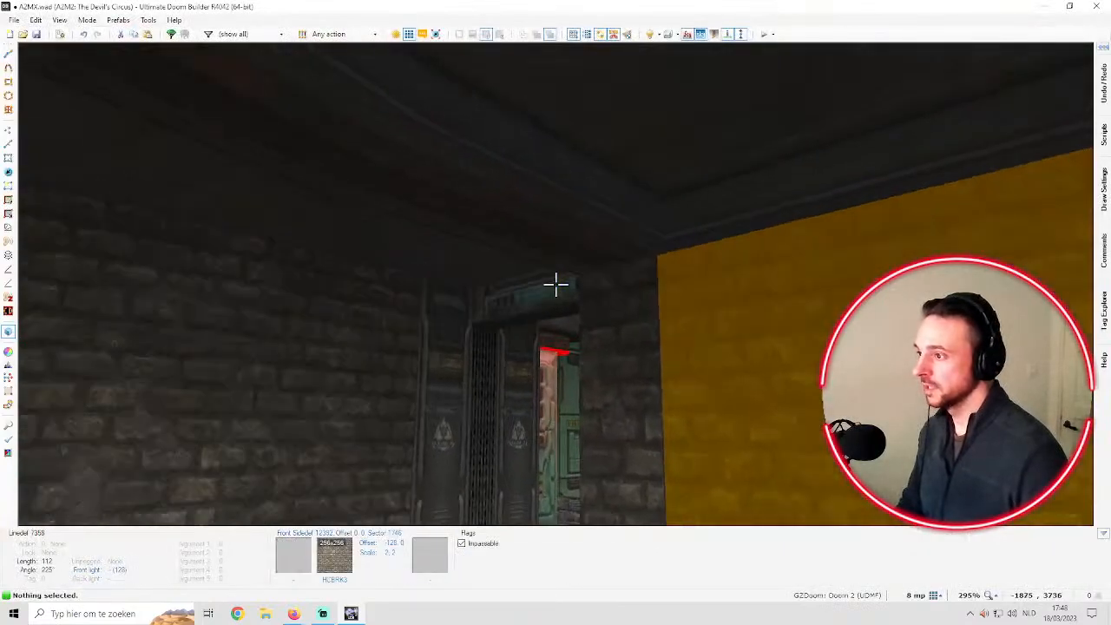
Apply the GOTBSWCH flat to the lower ceiling border around the recess and reset its texture offsets and scale
{"action": "key", "text": "e"}
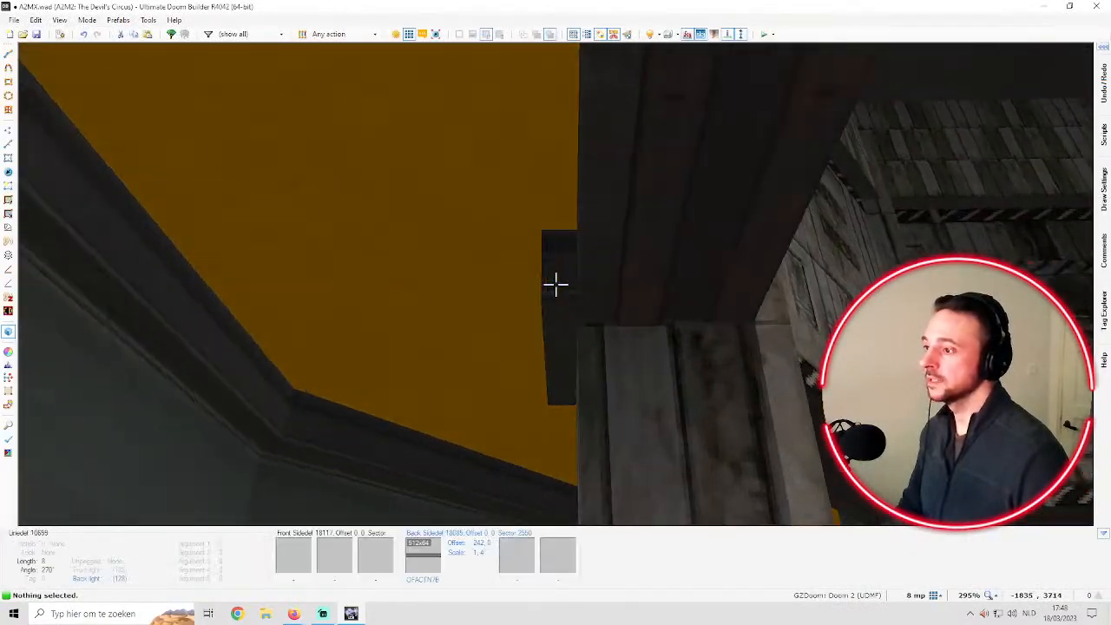
{"action": "key", "text": "s"}
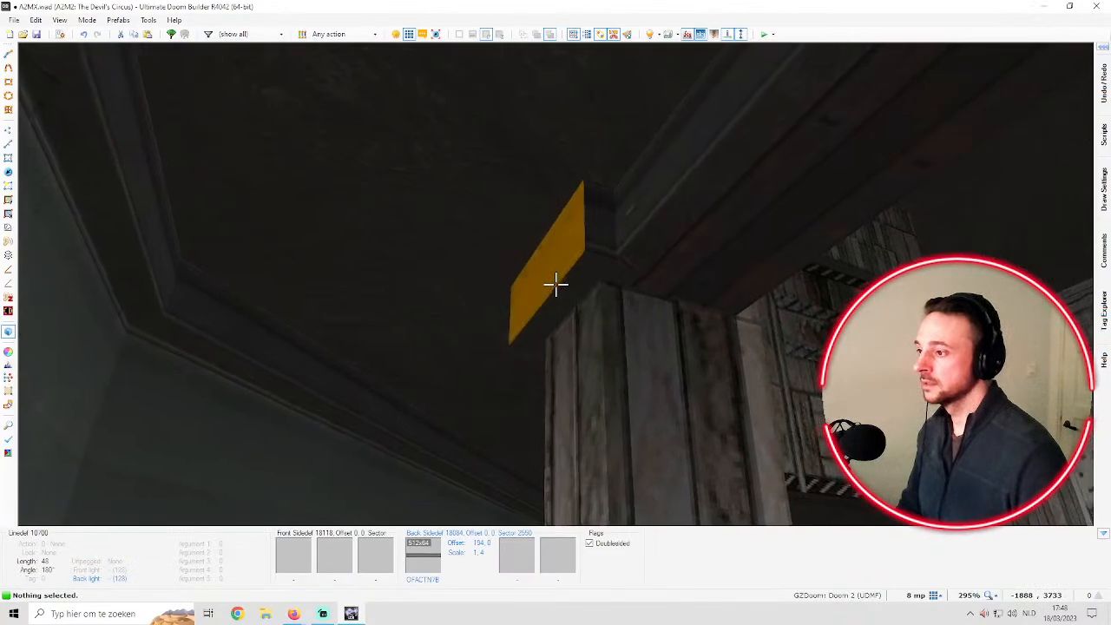
{"action": "middle_click", "coordinate": [555, 284]}
{"action": "scroll", "coordinate": [495, 287], "scroll_direction": "up", "scroll_amount": 2}
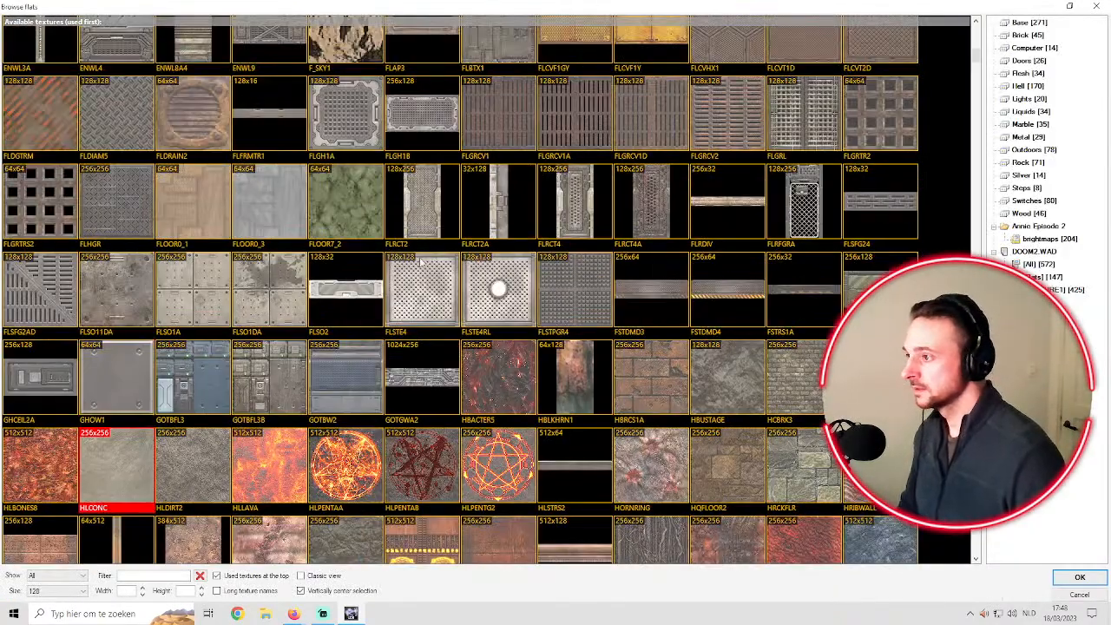
{"action": "scroll", "coordinate": [519, 250], "scroll_direction": "up", "scroll_amount": 4}
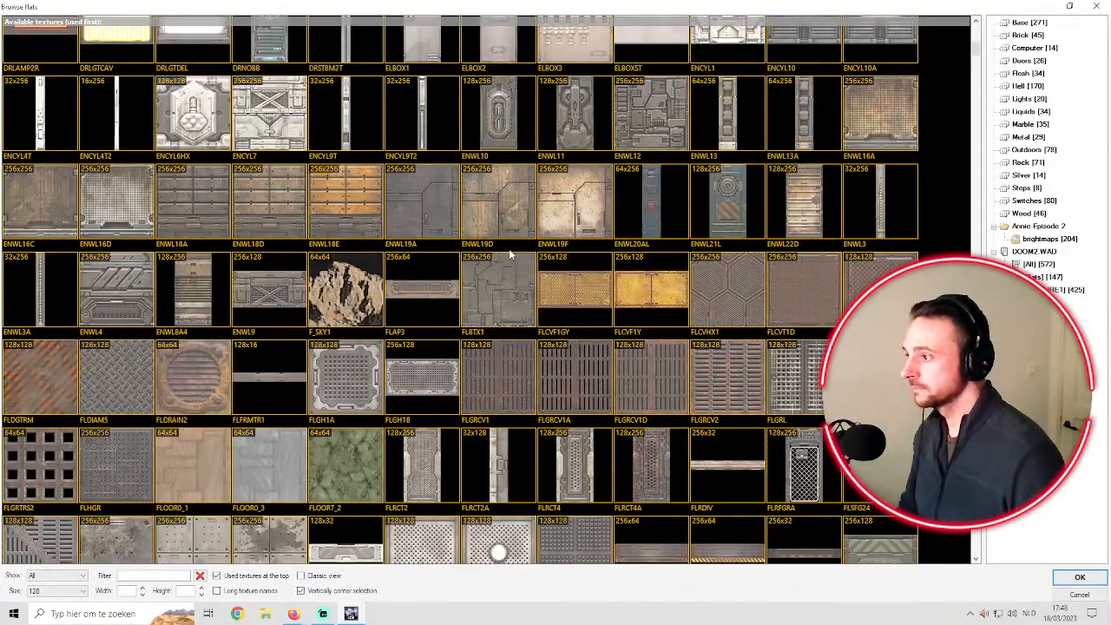
{"action": "scroll", "coordinate": [565, 257], "scroll_direction": "up", "scroll_amount": 3}
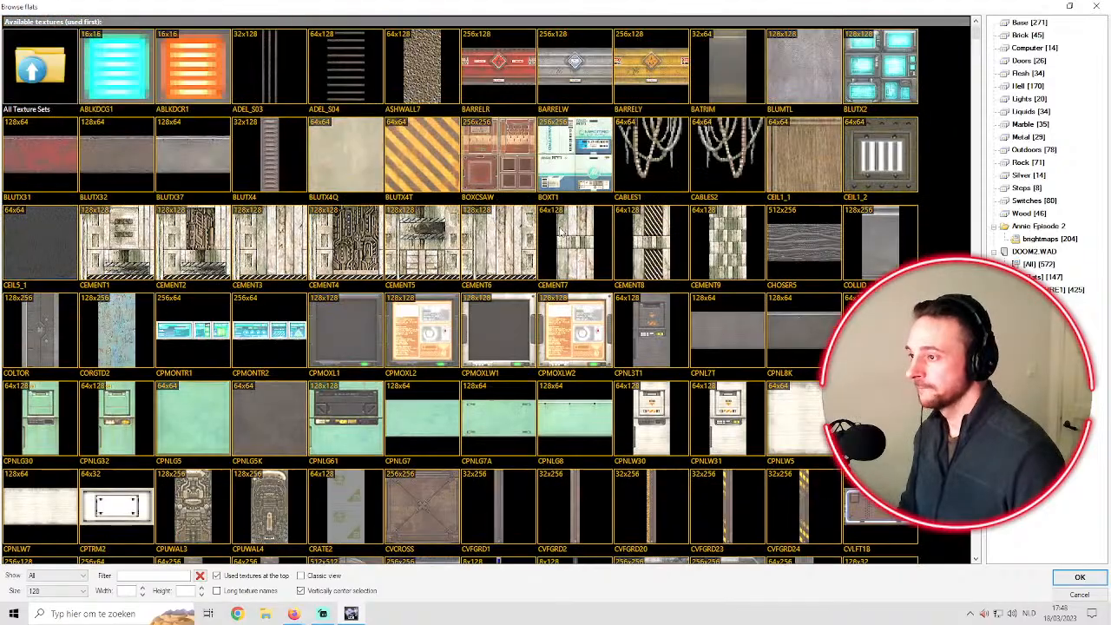
{"action": "scroll", "coordinate": [568, 234], "scroll_direction": "down", "scroll_amount": 10}
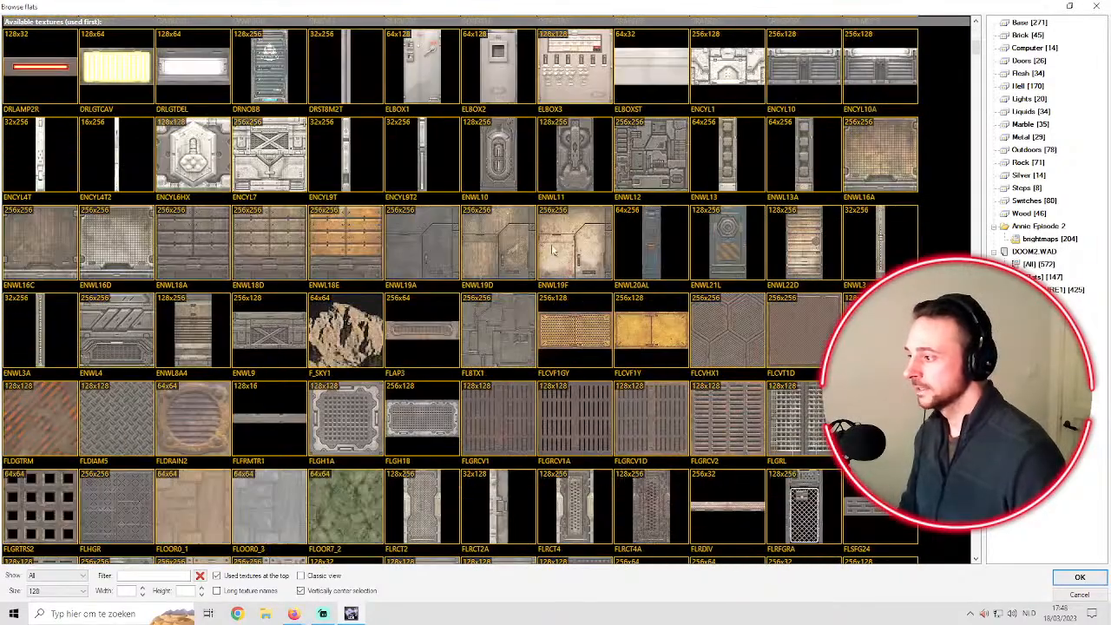
{"action": "scroll", "coordinate": [565, 217], "scroll_direction": "down", "scroll_amount": 12}
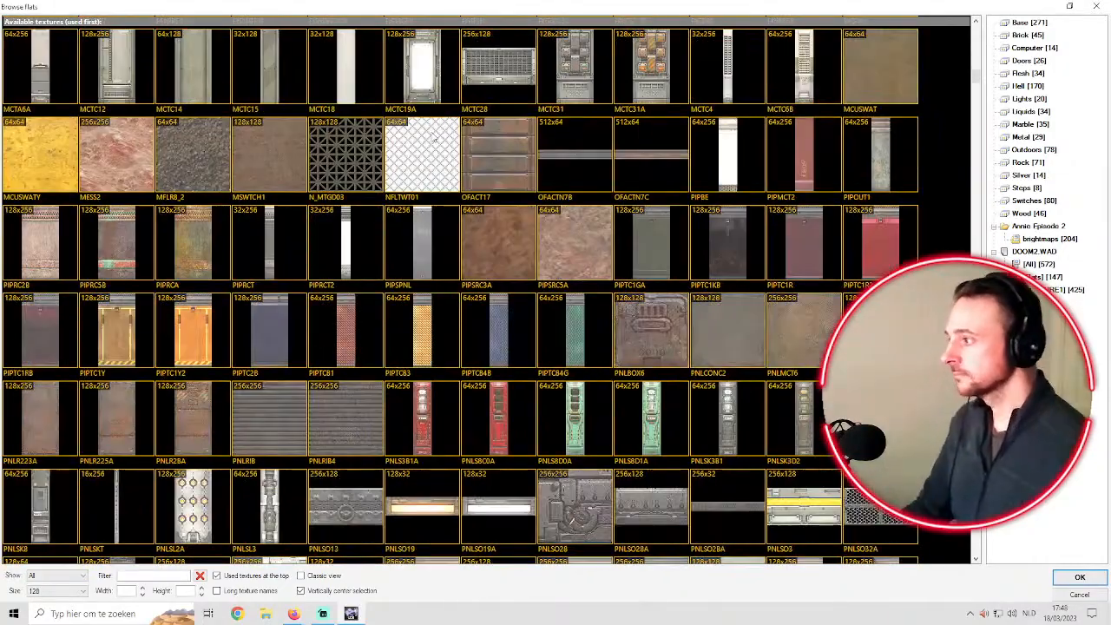
{"action": "scroll", "coordinate": [296, 231], "scroll_direction": "down", "scroll_amount": 5}
{"action": "scroll", "coordinate": [298, 234], "scroll_direction": "down", "scroll_amount": 10}
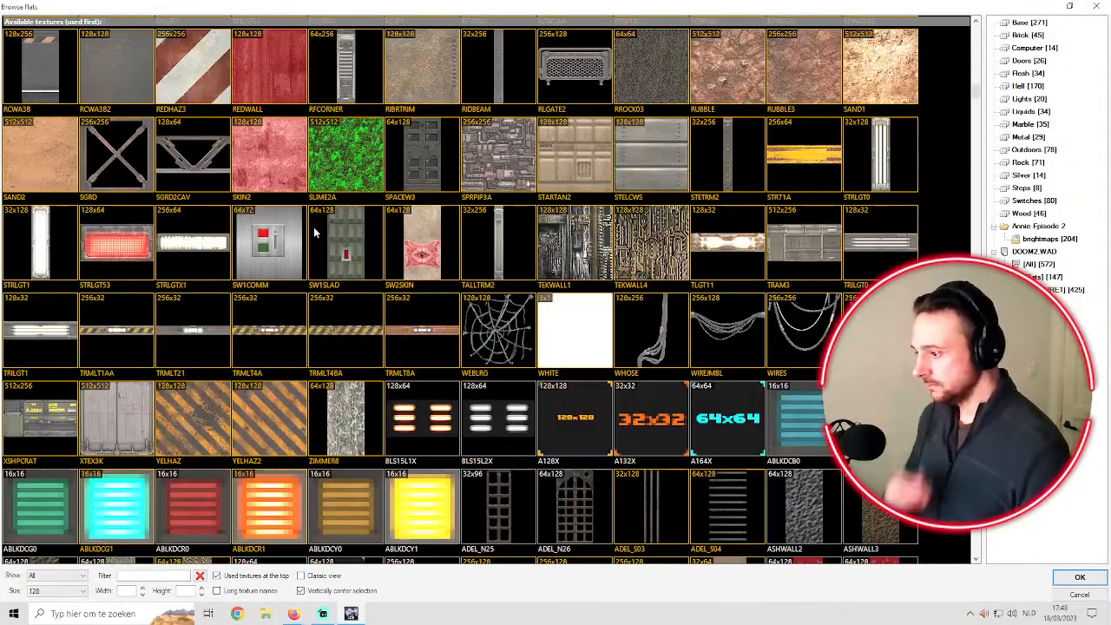
{"action": "scroll", "coordinate": [316, 217], "scroll_direction": "down", "scroll_amount": 2}
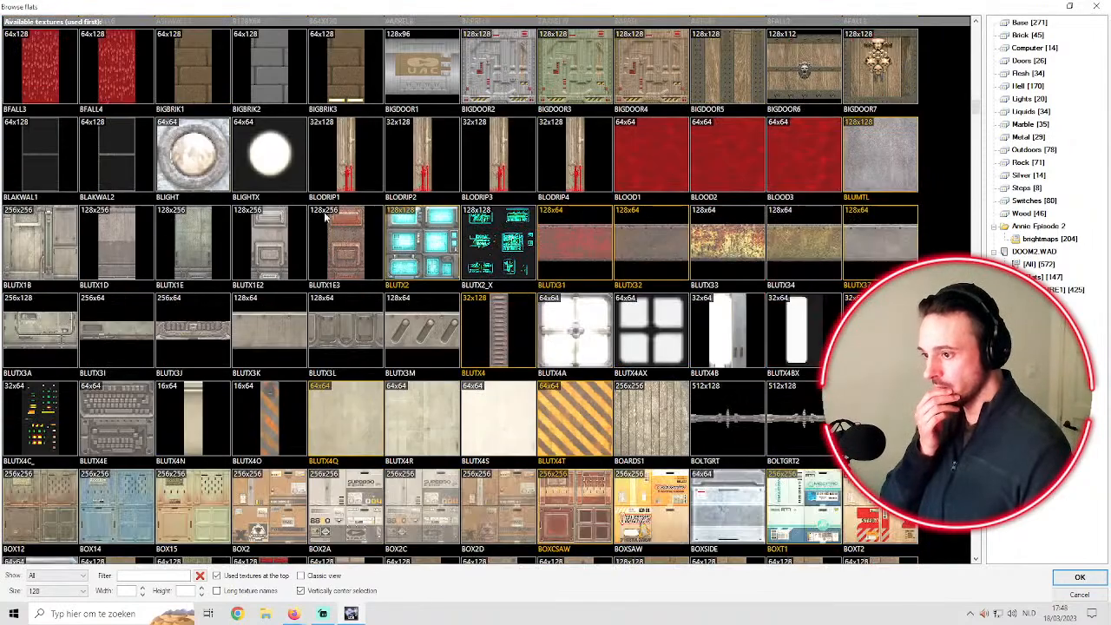
{"action": "scroll", "coordinate": [355, 193], "scroll_direction": "down", "scroll_amount": 2}
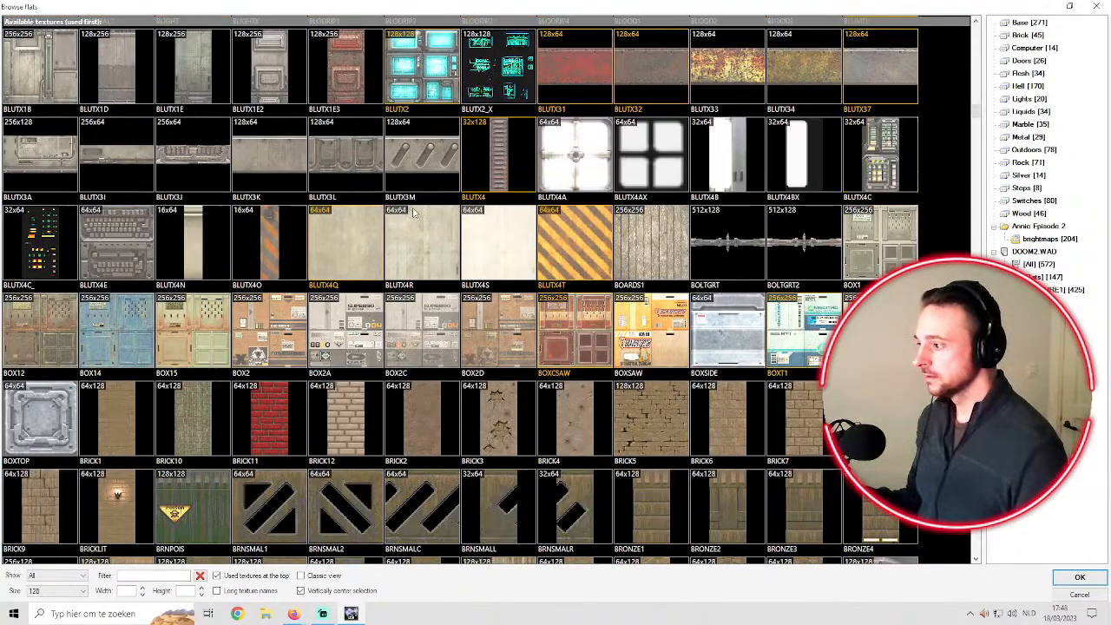
{"action": "scroll", "coordinate": [415, 213], "scroll_direction": "down", "scroll_amount": 10}
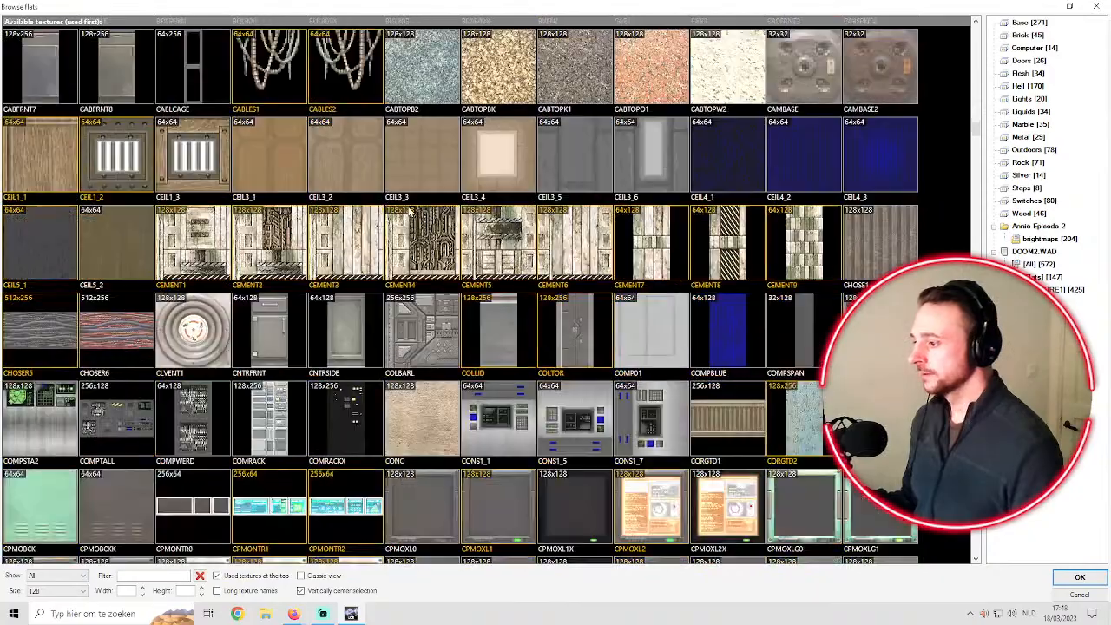
{"action": "scroll", "coordinate": [408, 217], "scroll_direction": "down", "scroll_amount": 15}
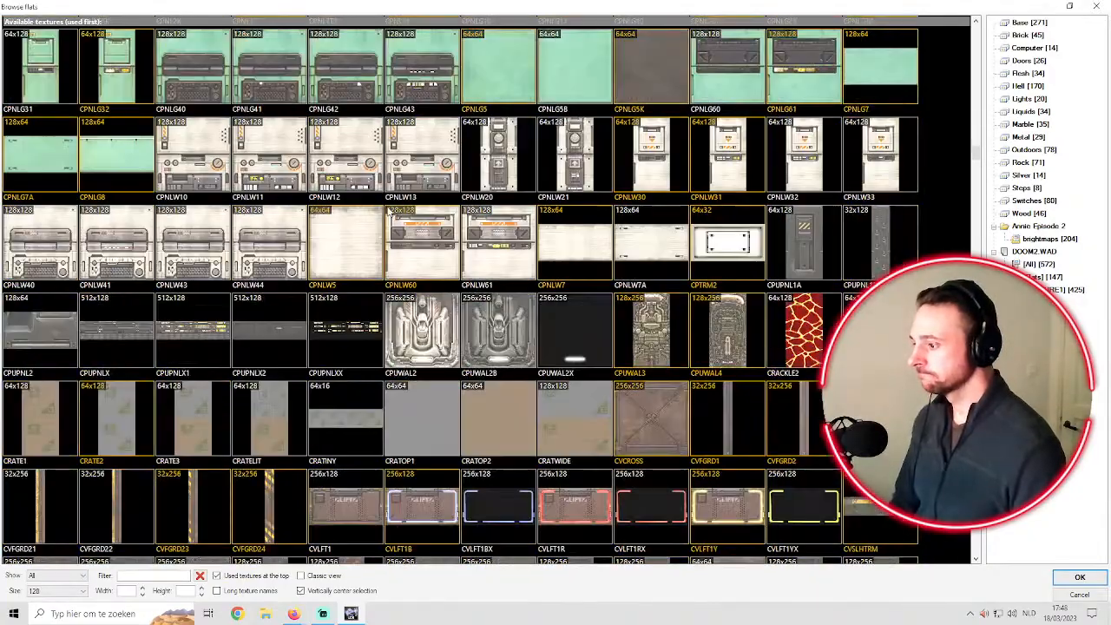
{"action": "scroll", "coordinate": [388, 203], "scroll_direction": "down", "scroll_amount": 10}
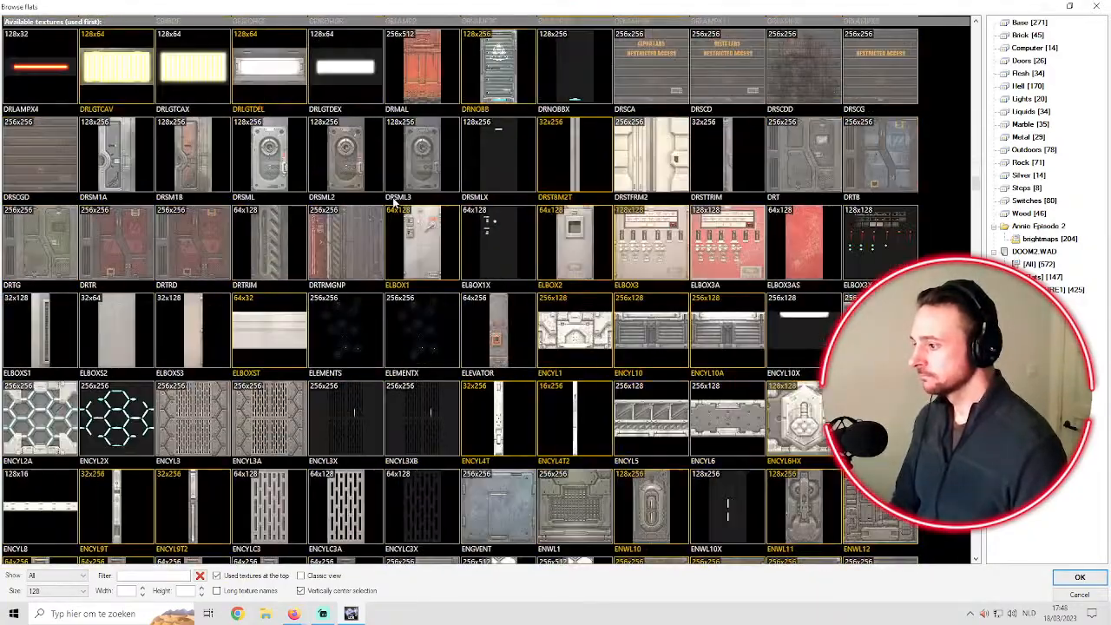
{"action": "scroll", "coordinate": [395, 201], "scroll_direction": "down", "scroll_amount": 3}
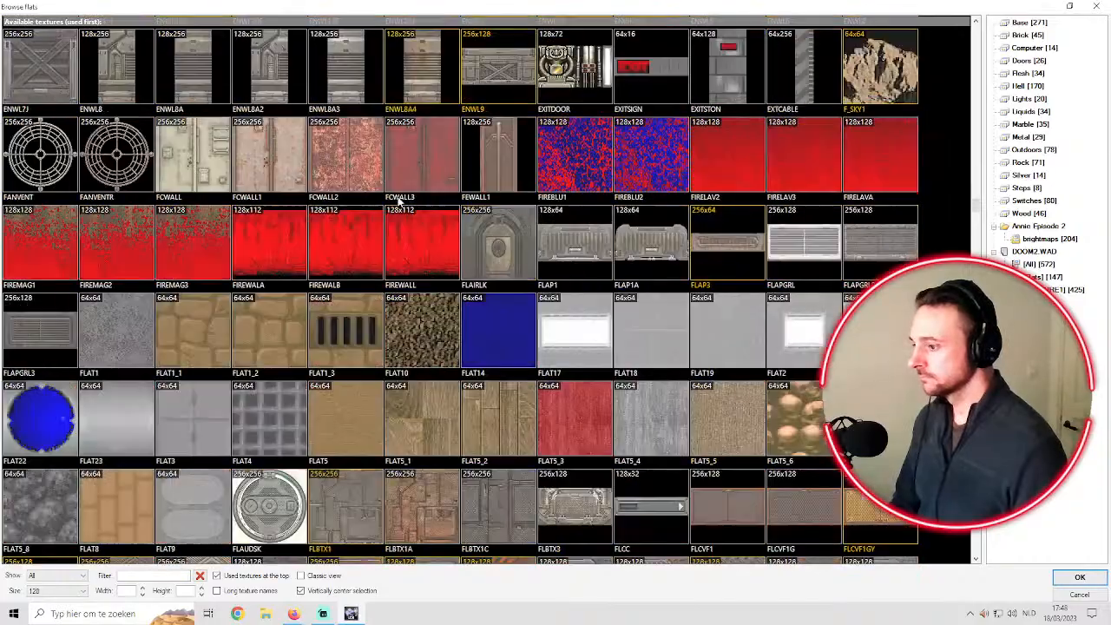
{"action": "scroll", "coordinate": [399, 198], "scroll_direction": "down", "scroll_amount": 12}
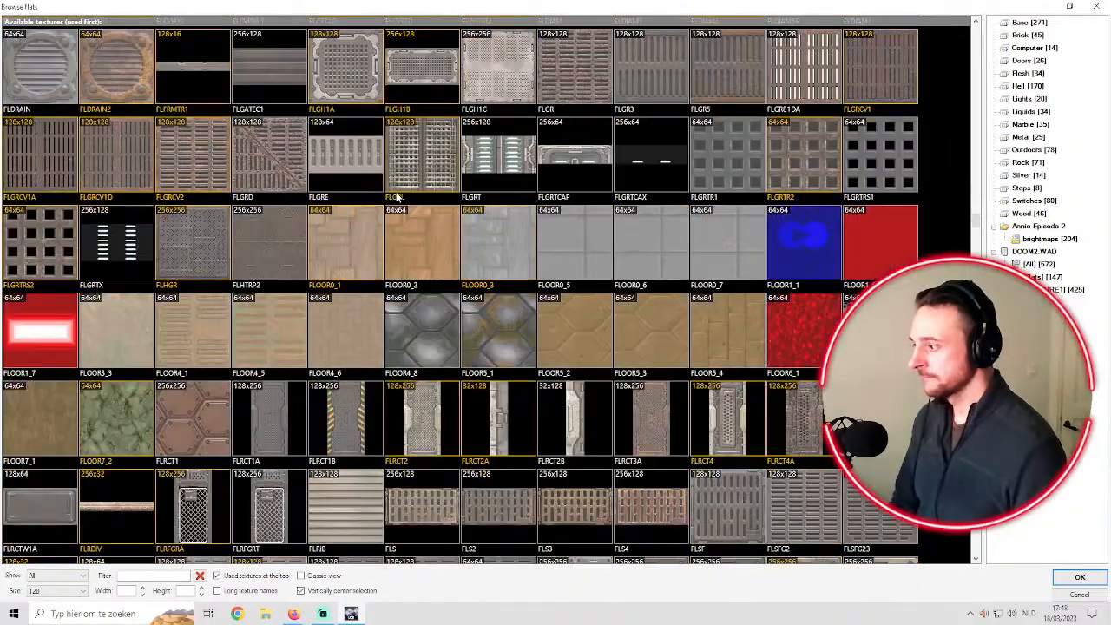
{"action": "scroll", "coordinate": [396, 186], "scroll_direction": "down", "scroll_amount": 8}
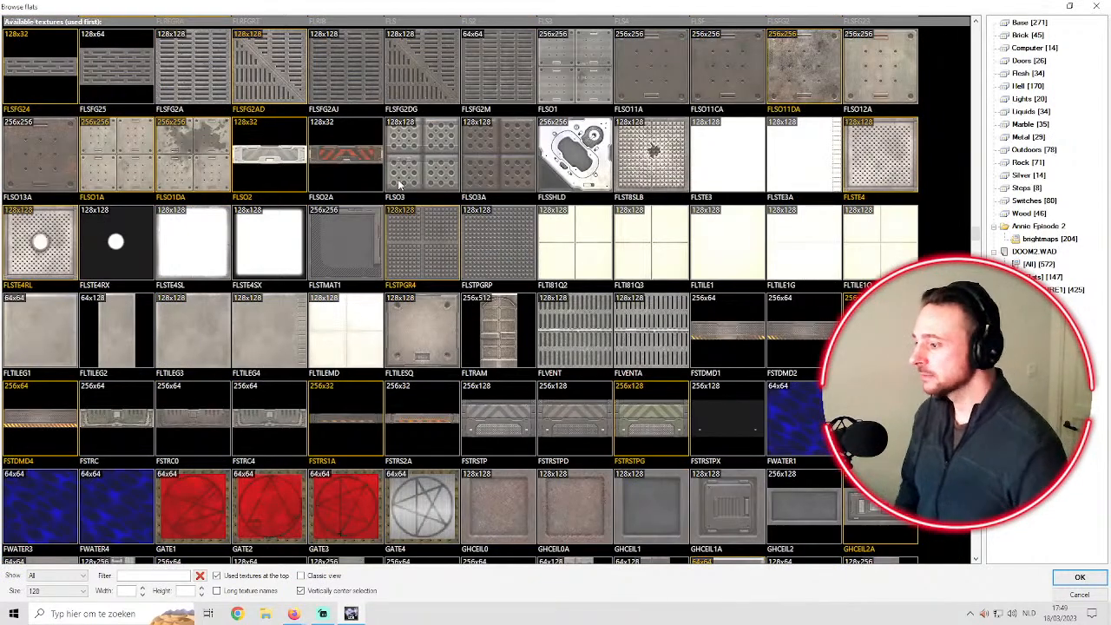
{"action": "scroll", "coordinate": [272, 179], "scroll_direction": "down", "scroll_amount": 5}
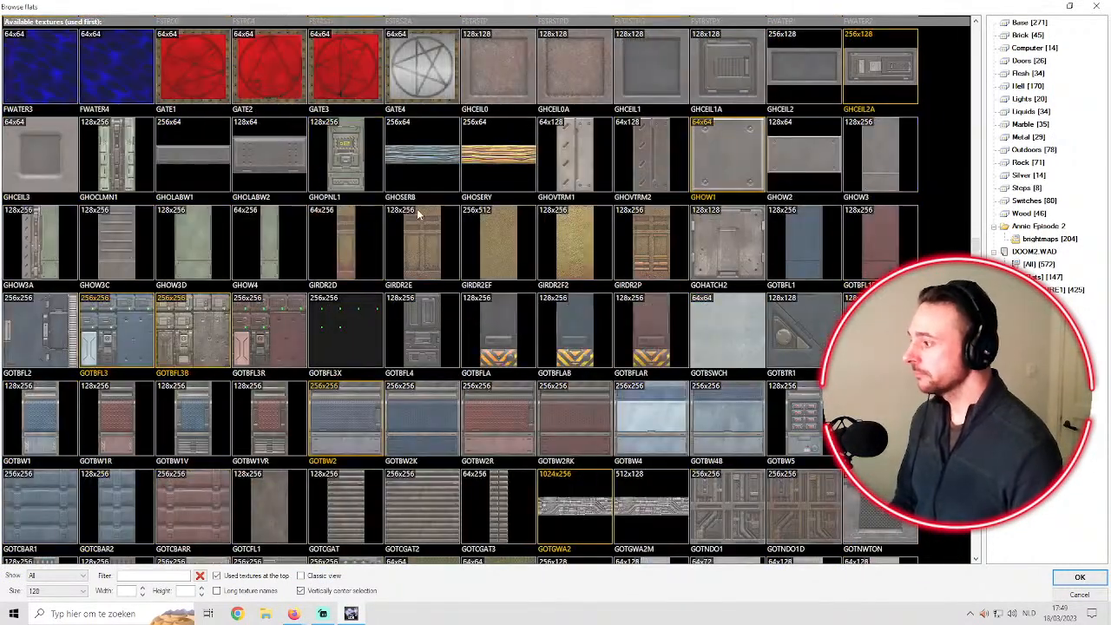
{"action": "scroll", "coordinate": [429, 193], "scroll_direction": "down", "scroll_amount": 1}
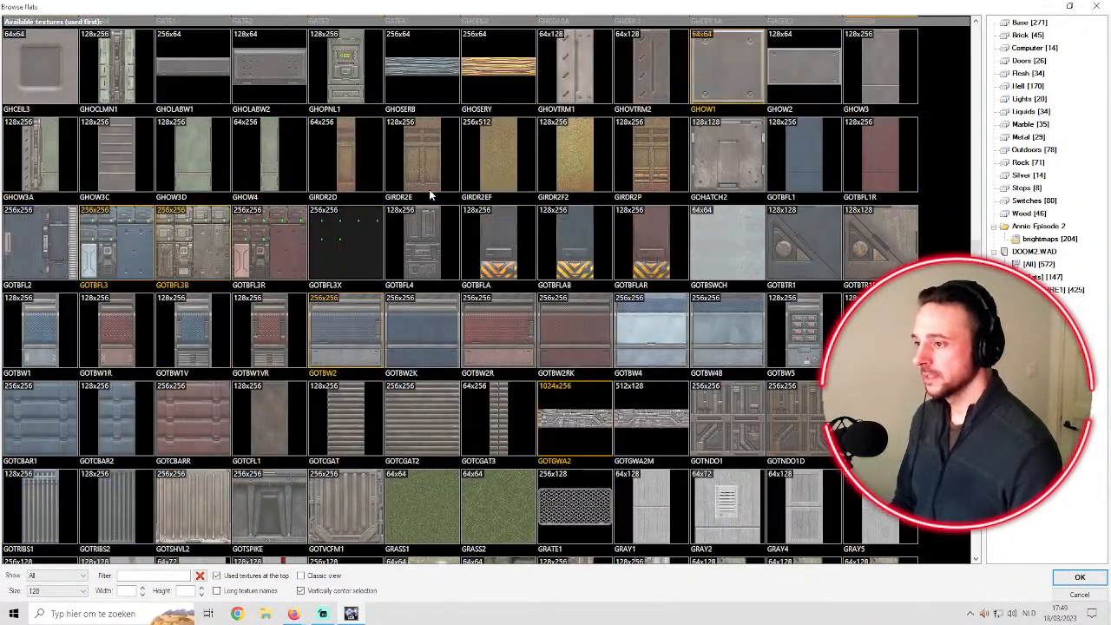
{"action": "double_click", "coordinate": [700, 223]}
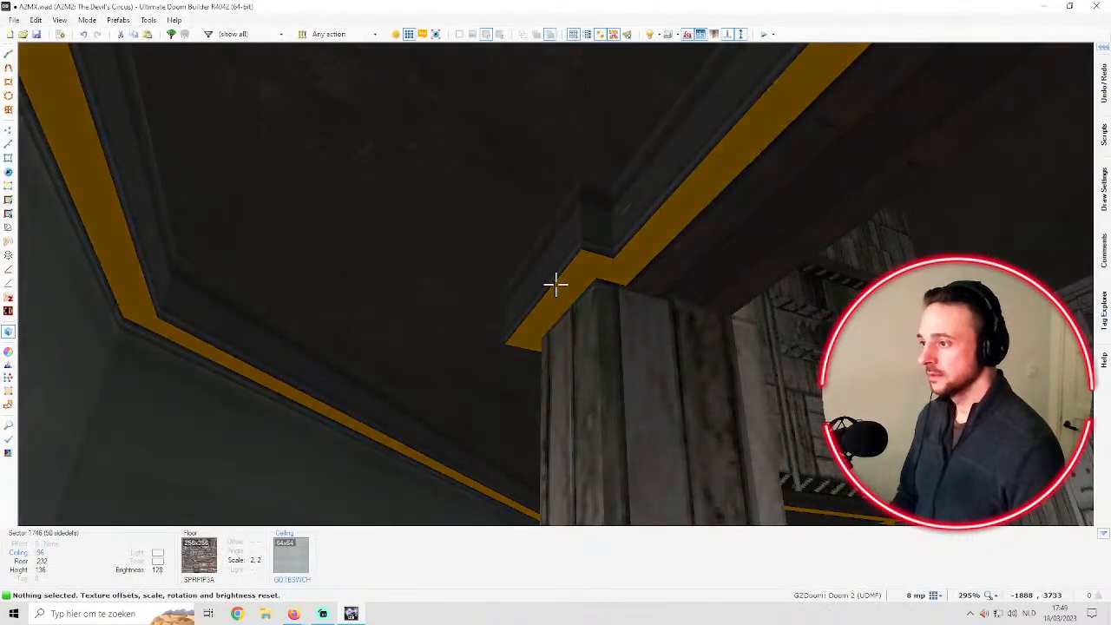
{"action": "key", "text": "w"}
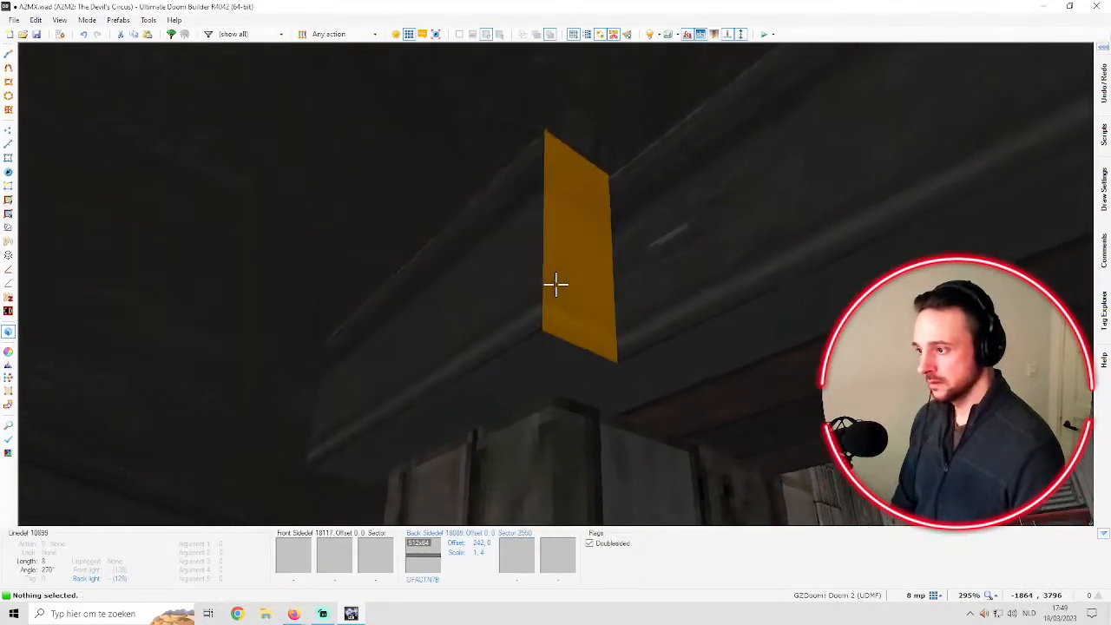
Try shifting the short trim sidedef's texture vertically to an offset of -6, and undo the shift
{"action": "key", "text": "Up"}
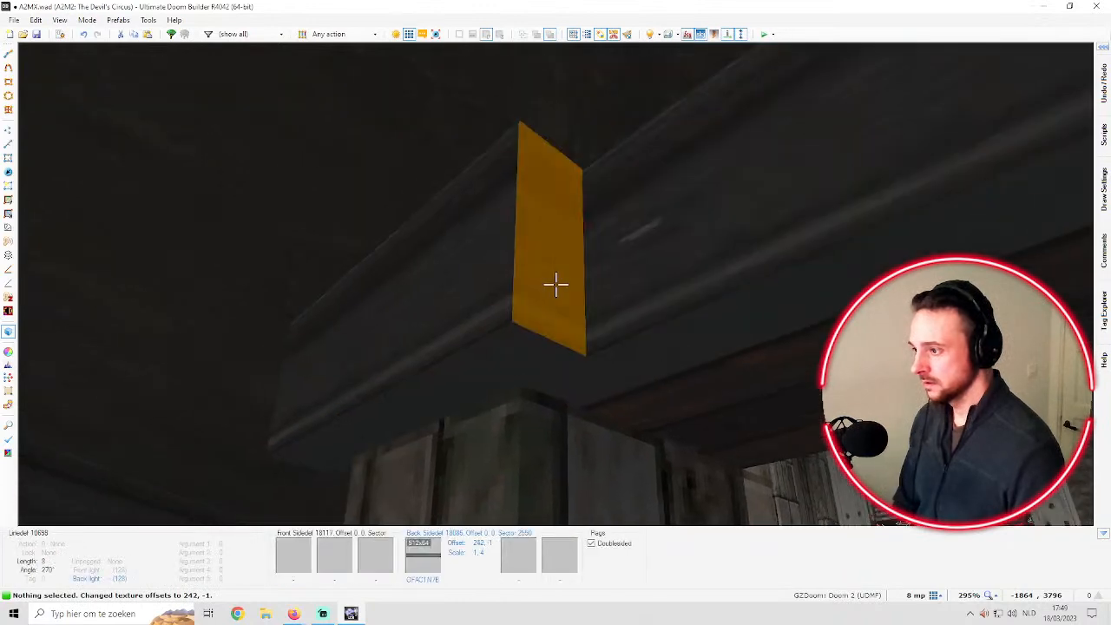
{"action": "key", "text": "Up"}
{"action": "key", "text": "Up"}
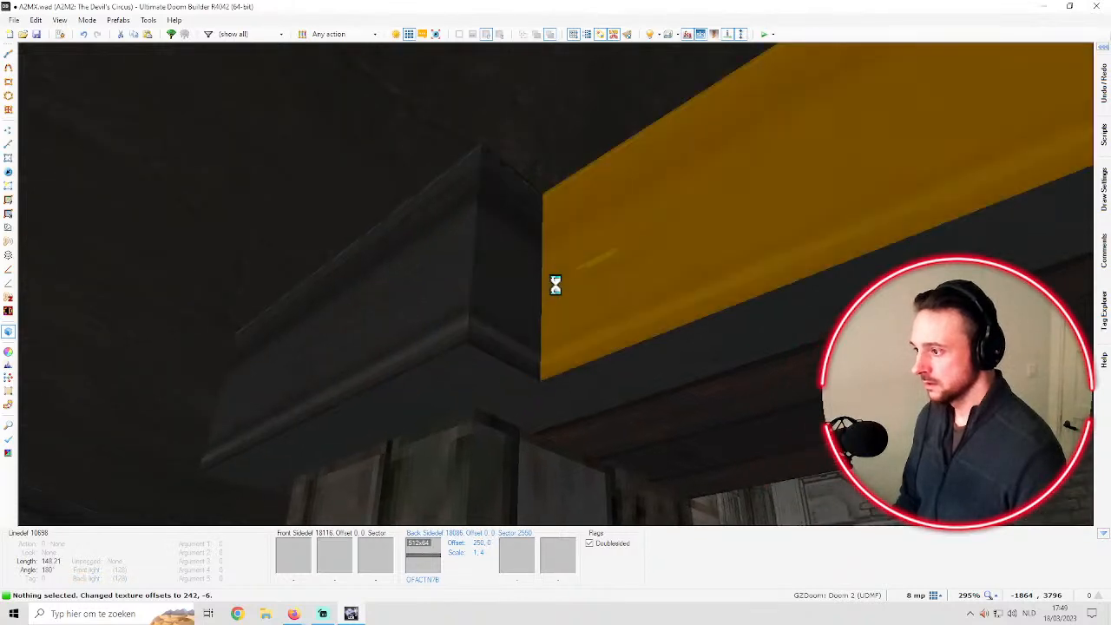
{"action": "key", "text": "ctrl+z"}
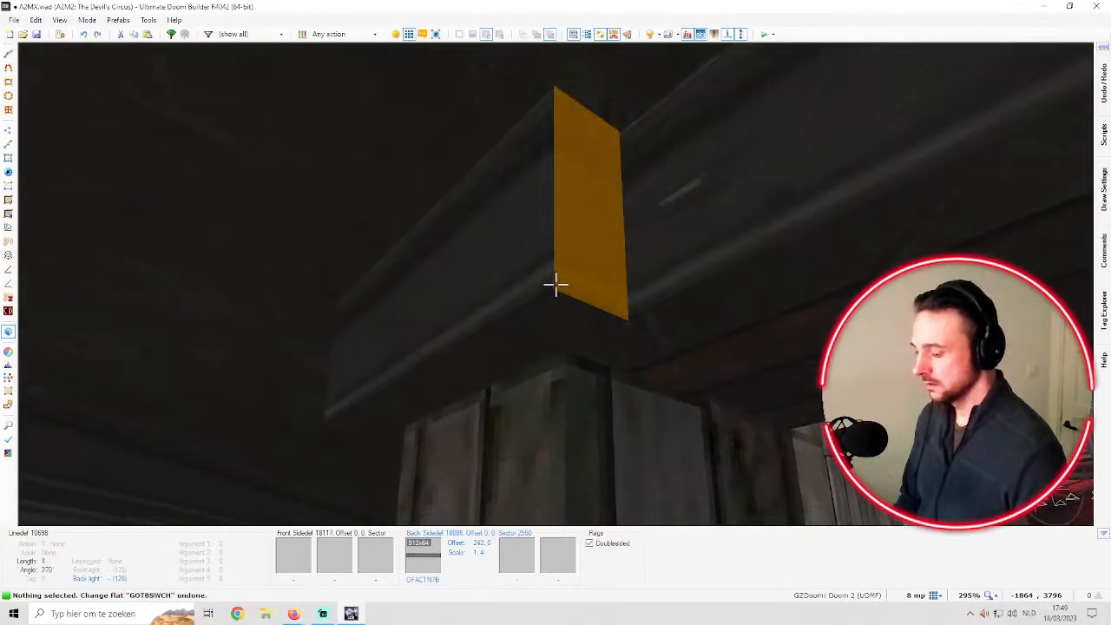
{"action": "key", "text": "ctrl+y"}
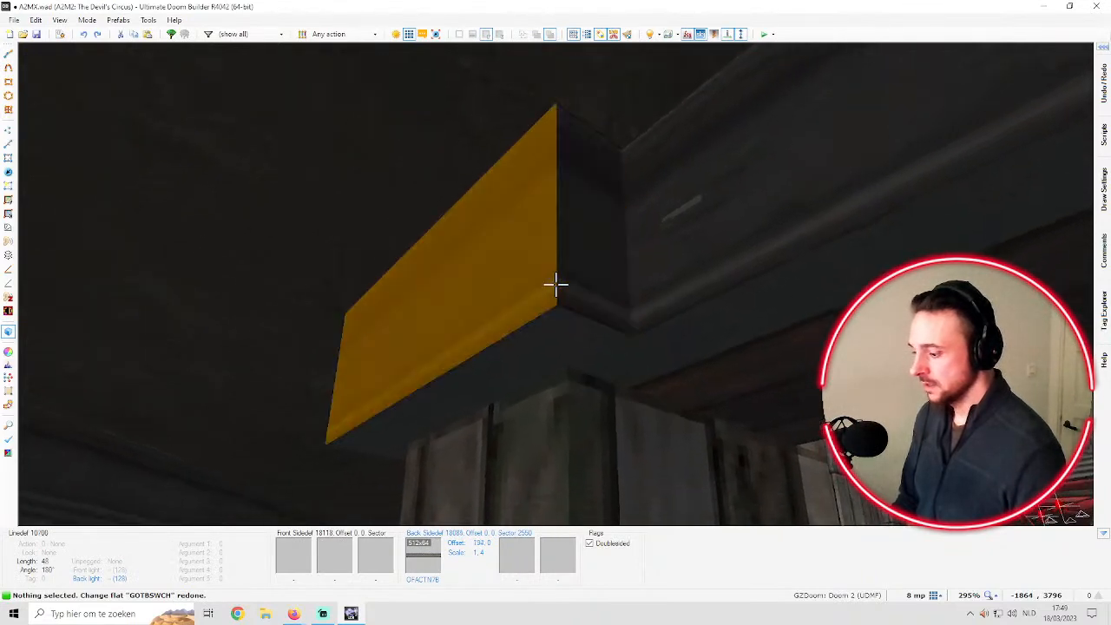
Return from the 3D view to the 2D map in Linedefs mode and save the map
{"action": "key", "text": "q"}
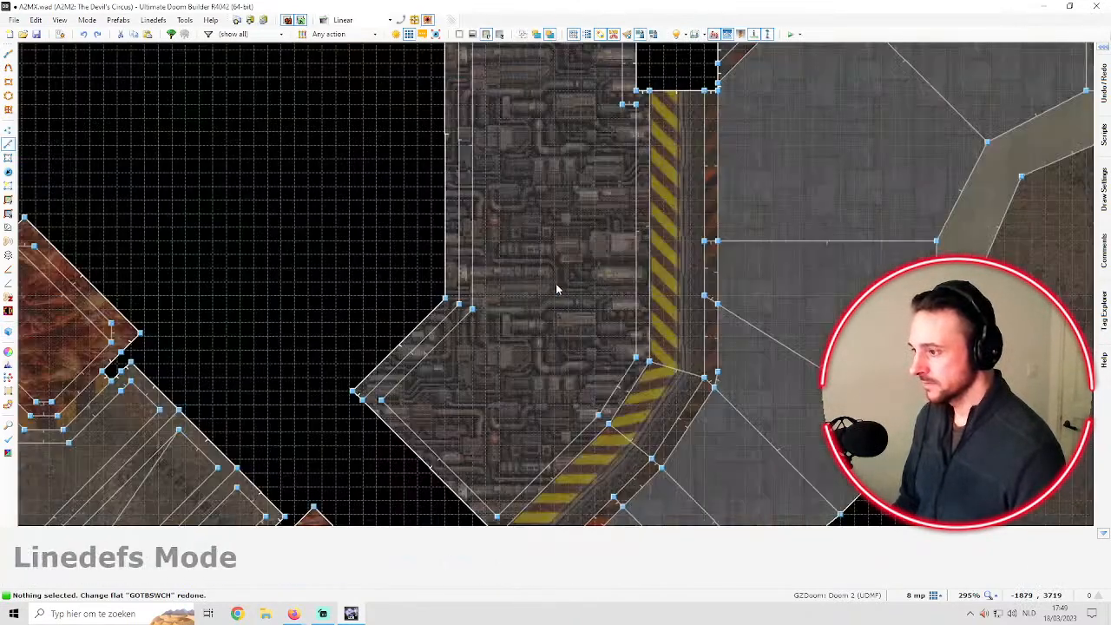
{"action": "scroll", "coordinate": [556, 289], "scroll_direction": "down", "scroll_amount": 2}
{"action": "key", "text": "ctrl+s"}
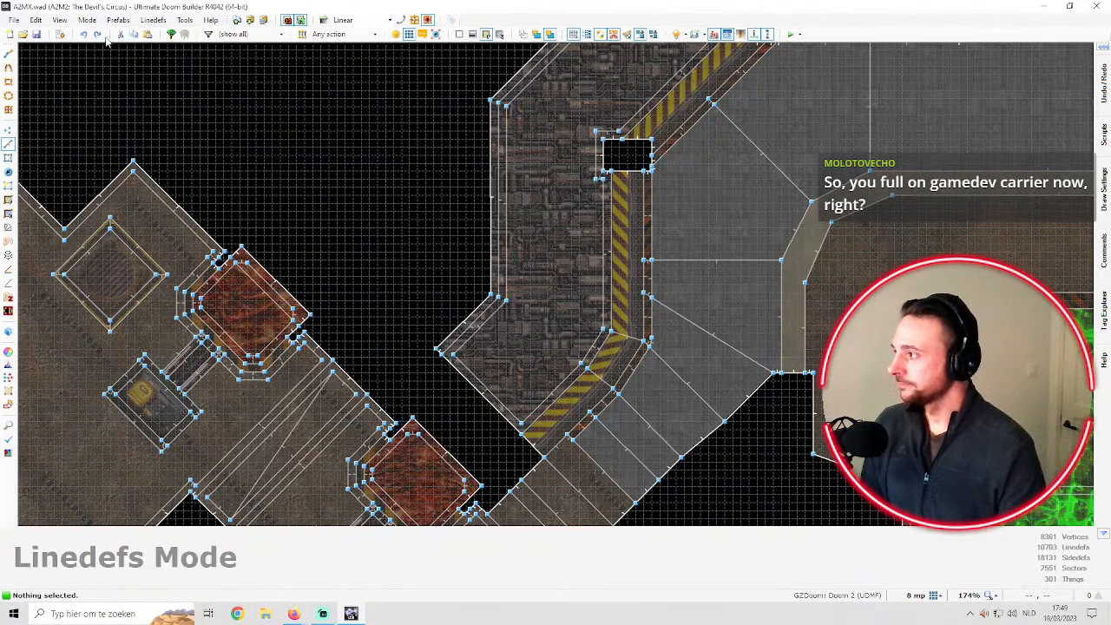
{"action": "left_click", "coordinate": [36, 35]}
{"action": "scroll", "coordinate": [451, 163], "scroll_direction": "down", "scroll_amount": 6}
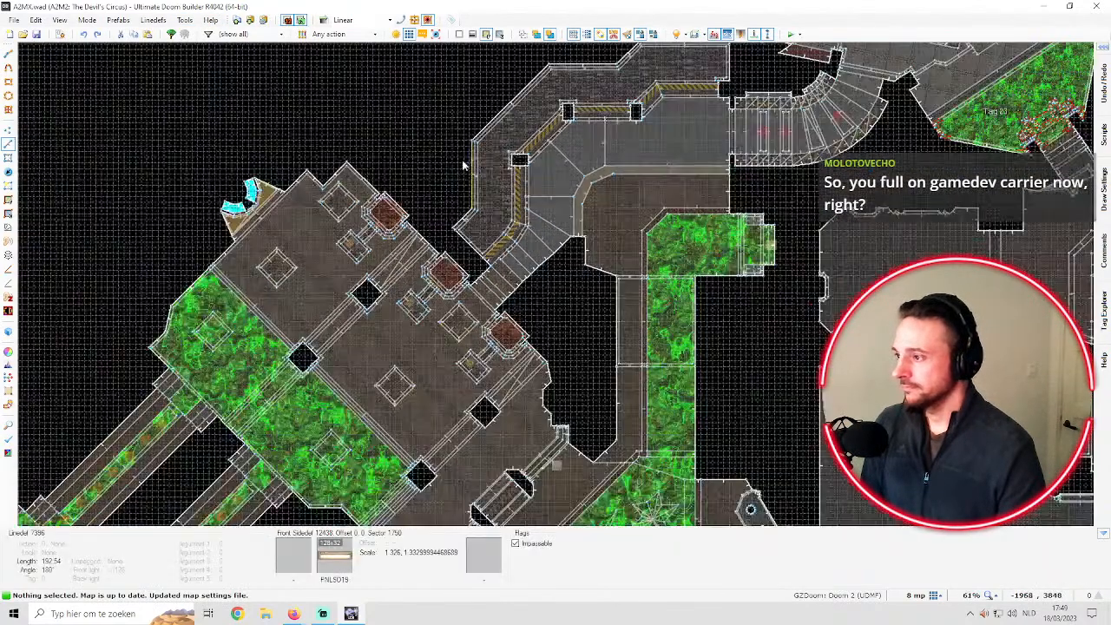
Look over the corridor with the hazard-striped border in the 2D map and save the map again
{"action": "key", "text": "Up"}
{"action": "key", "text": "Up"}
{"action": "key", "text": "Right"}
{"action": "key", "text": "Down"}
{"action": "key", "text": "Left"}
{"action": "key", "text": "Right"}
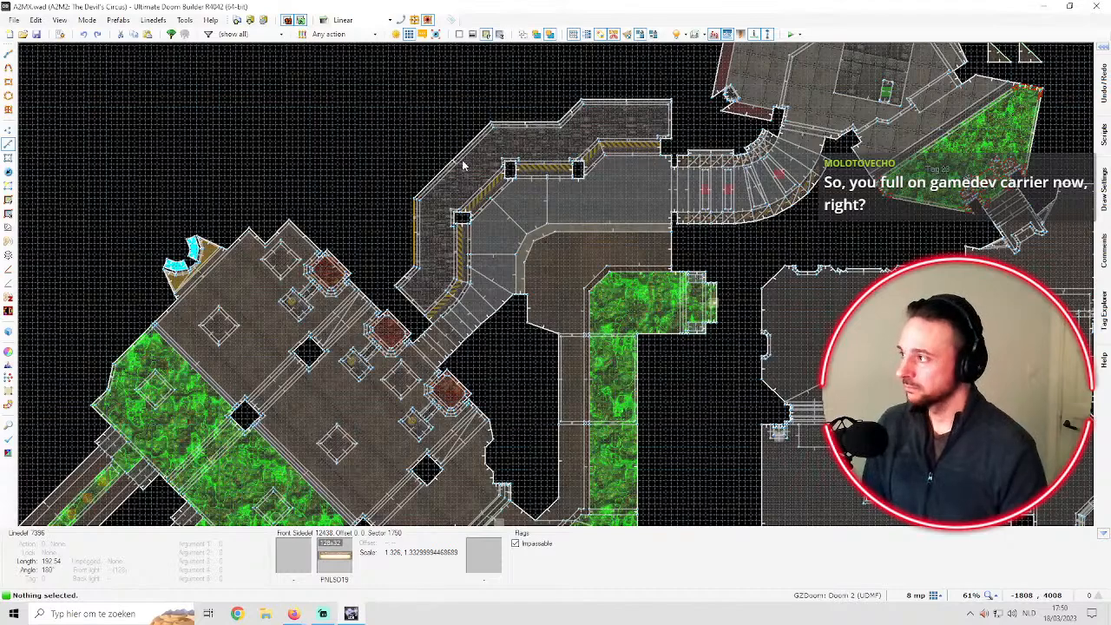
{"action": "key", "text": "ctrl+s"}
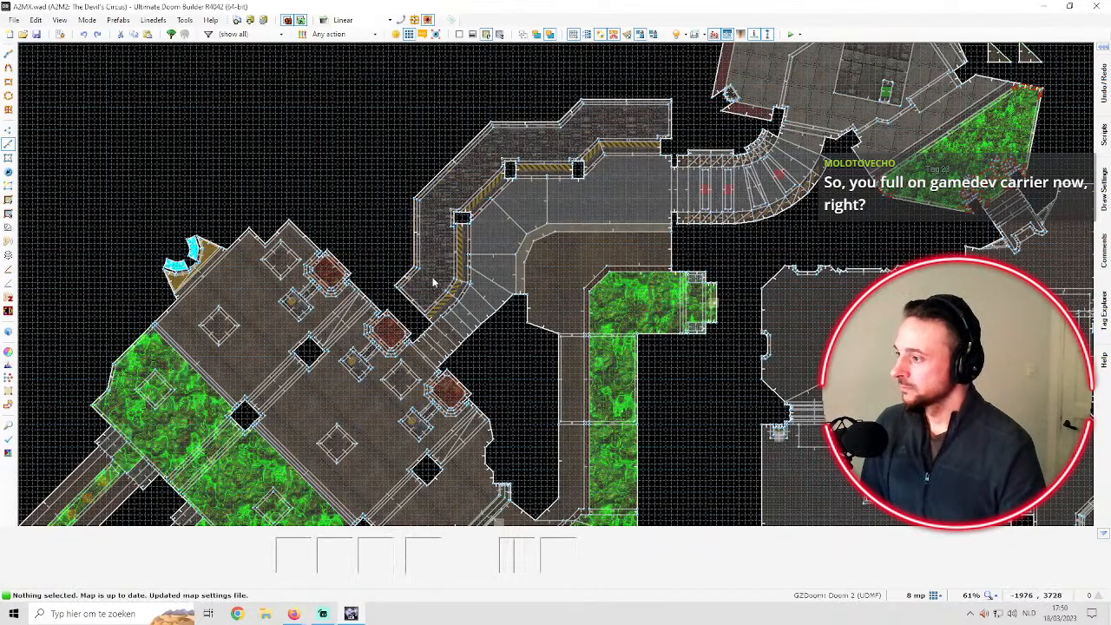
{"action": "scroll", "coordinate": [434, 278], "scroll_direction": "up", "scroll_amount": 6}
{"action": "scroll", "coordinate": [441, 276], "scroll_direction": "down", "scroll_amount": 6}
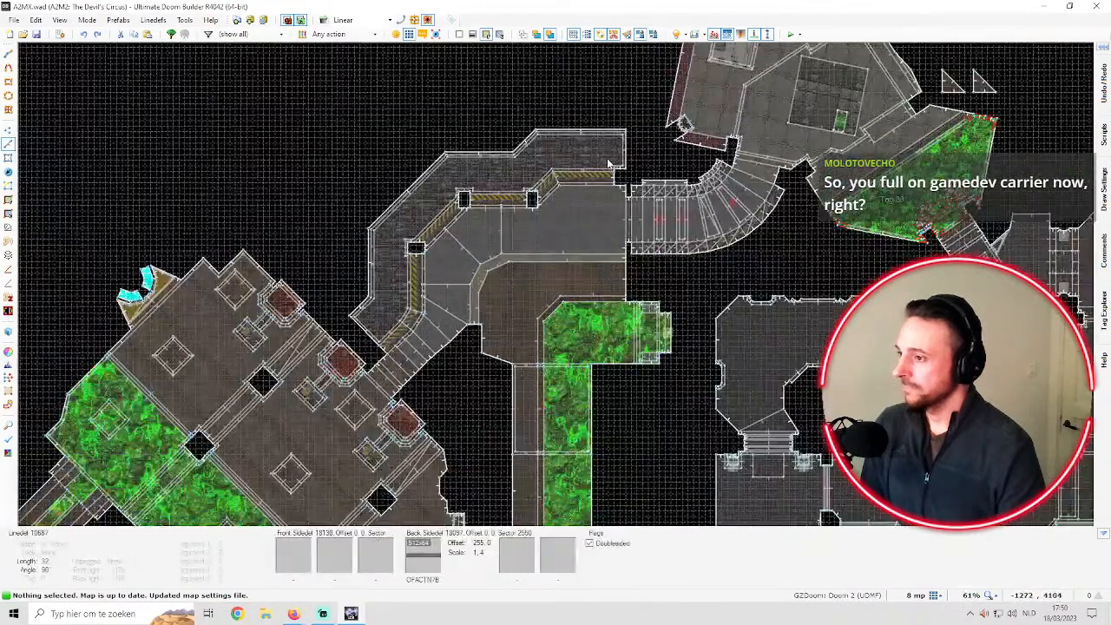
{"action": "scroll", "coordinate": [607, 163], "scroll_direction": "up", "scroll_amount": 1}
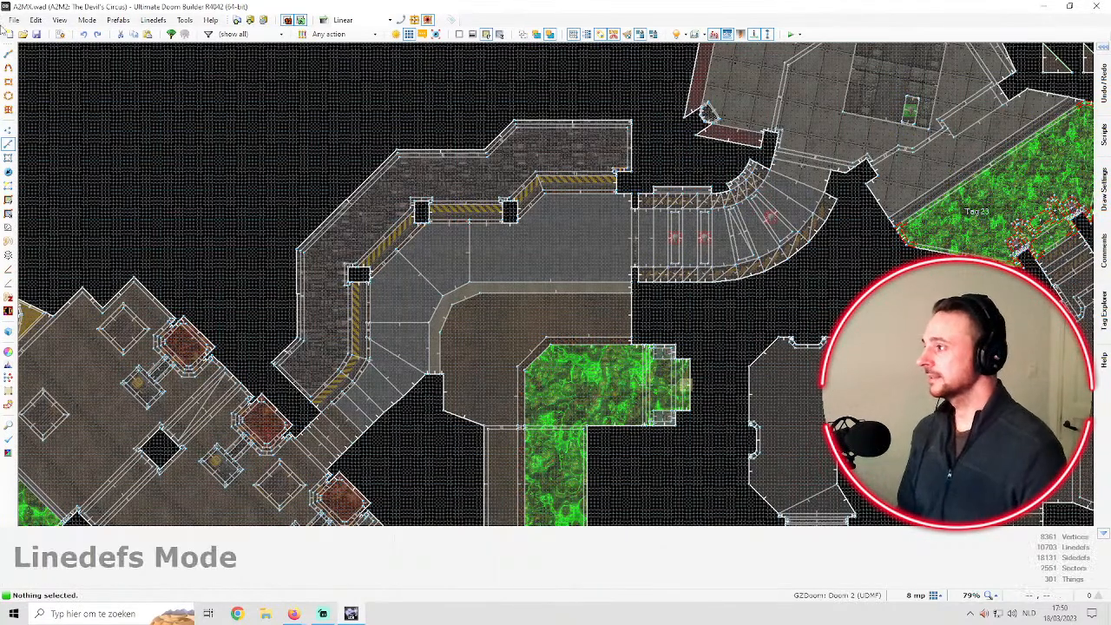
{"action": "left_click", "coordinate": [38, 35]}
{"action": "scroll", "coordinate": [480, 243], "scroll_direction": "down", "scroll_amount": 2}
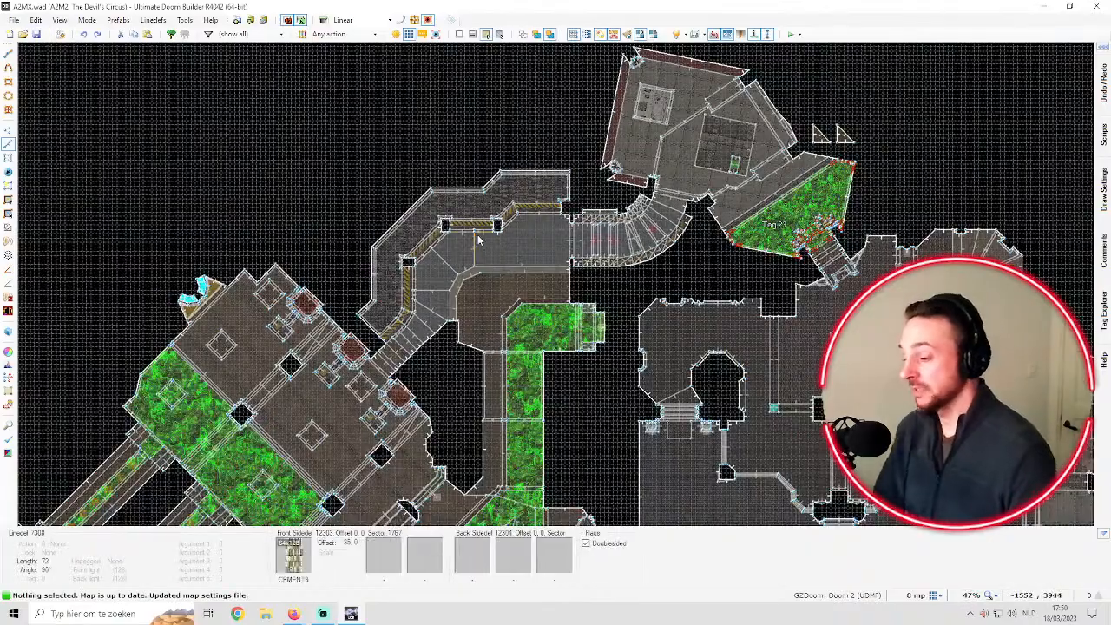
{"action": "scroll", "coordinate": [573, 226], "scroll_direction": "up", "scroll_amount": 2}
{"action": "scroll", "coordinate": [593, 221], "scroll_direction": "down", "scroll_amount": 2}
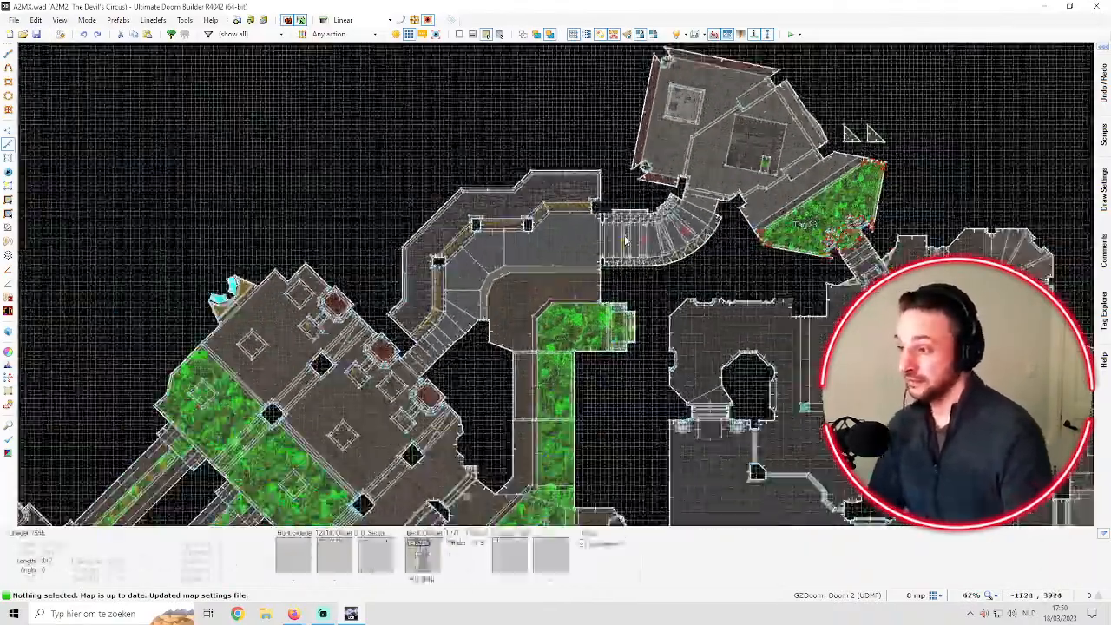
{"action": "scroll", "coordinate": [607, 225], "scroll_direction": "up", "scroll_amount": 3}
{"action": "scroll", "coordinate": [603, 239], "scroll_direction": "down", "scroll_amount": 2}
{"action": "scroll", "coordinate": [603, 250], "scroll_direction": "up", "scroll_amount": 2}
{"action": "key", "text": "l"}
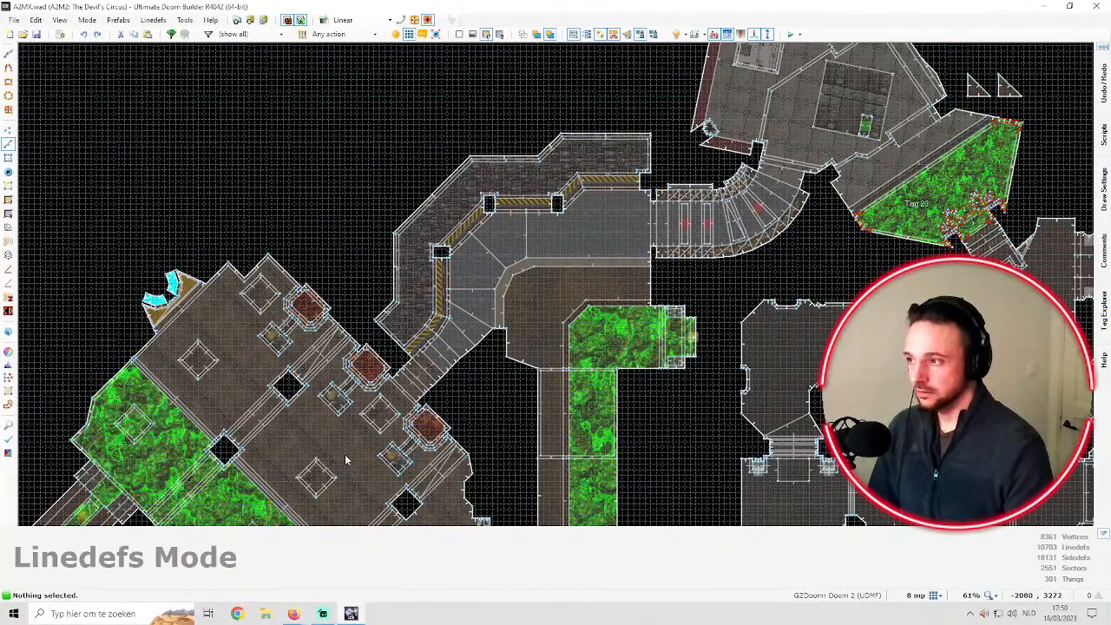
Minimize the map editor, start Steam from the desktop's Games folder, and close the folder
{"action": "left_click", "coordinate": [351, 613]}
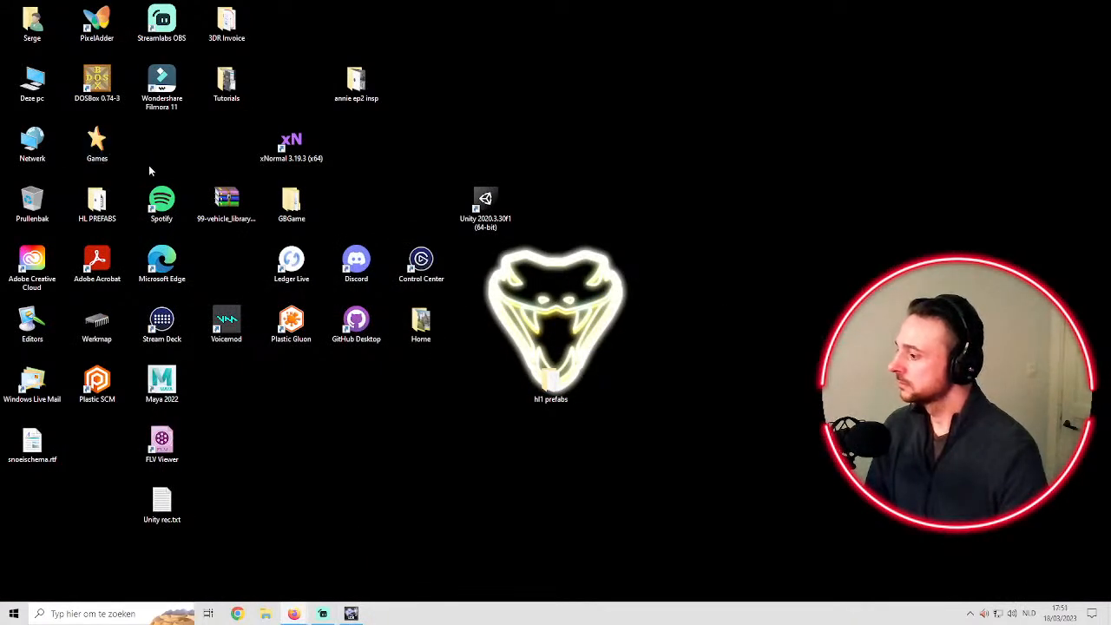
{"action": "double_click", "coordinate": [96, 143]}
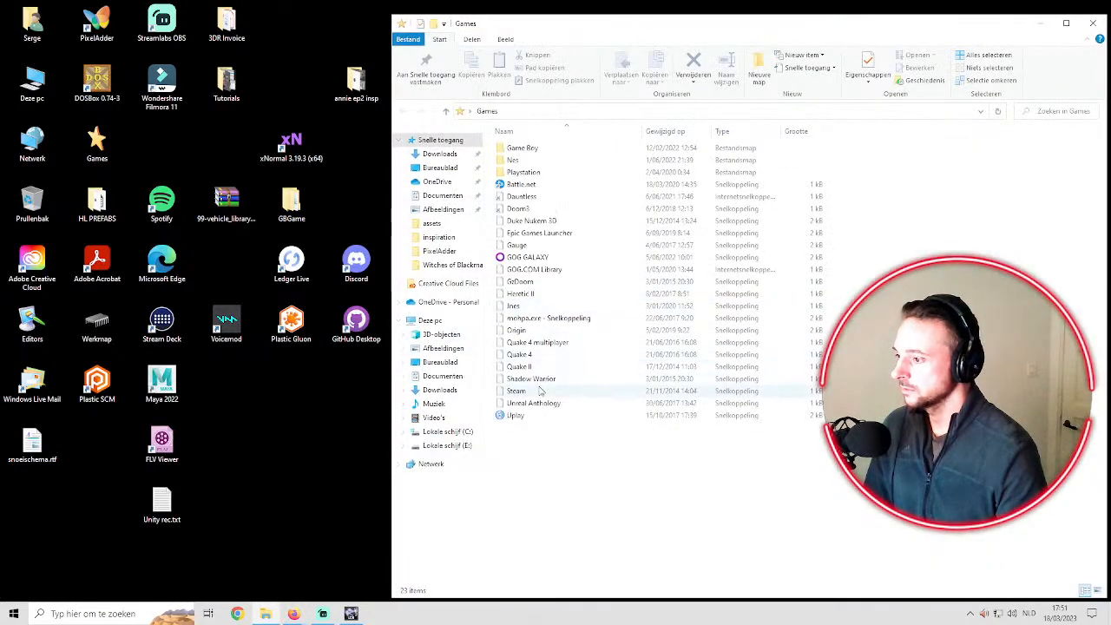
{"action": "left_click", "coordinate": [540, 390]}
{"action": "left_click", "coordinate": [1095, 23]}
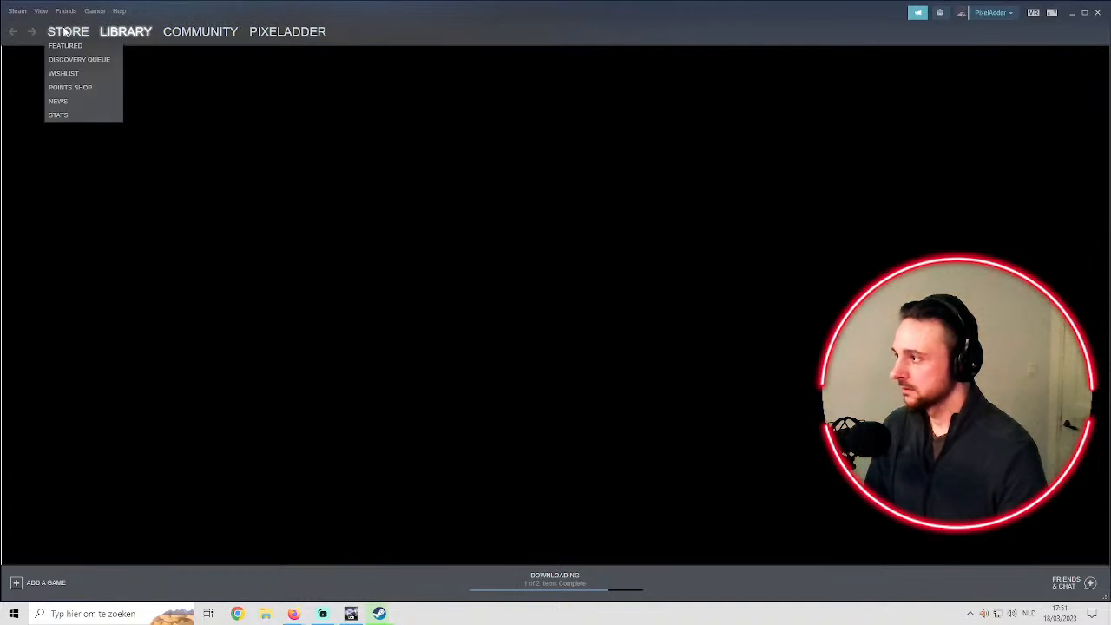
Launch Aseprite from the Steam library and open the recent file spritesheet.aseprite
{"action": "left_click", "coordinate": [119, 37]}
{"action": "double_click", "coordinate": [87, 142]}
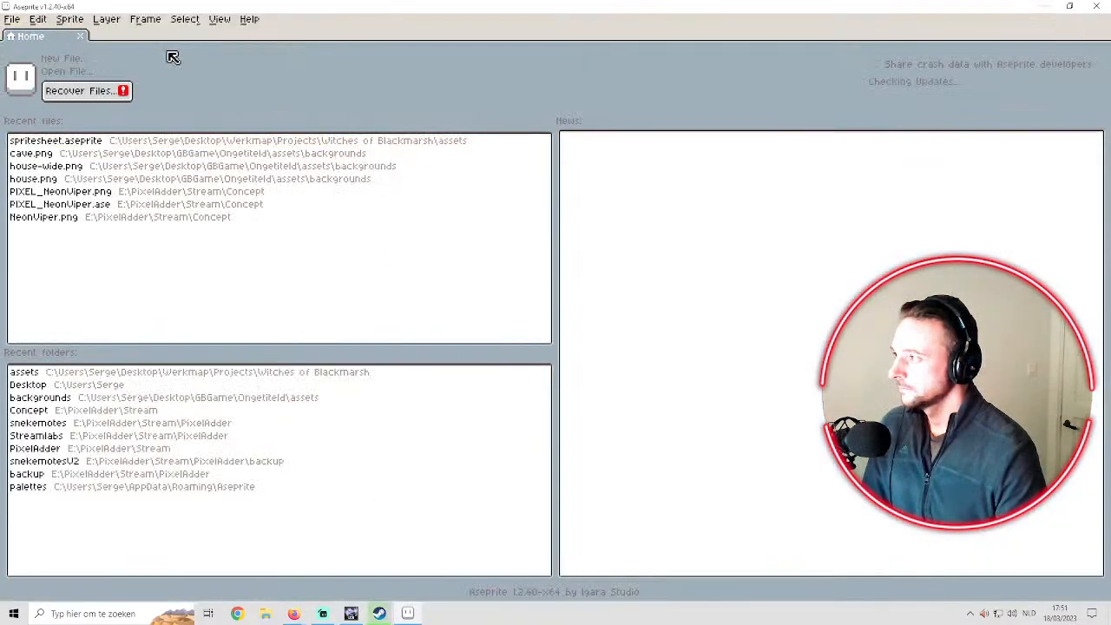
{"action": "left_click", "coordinate": [87, 141]}
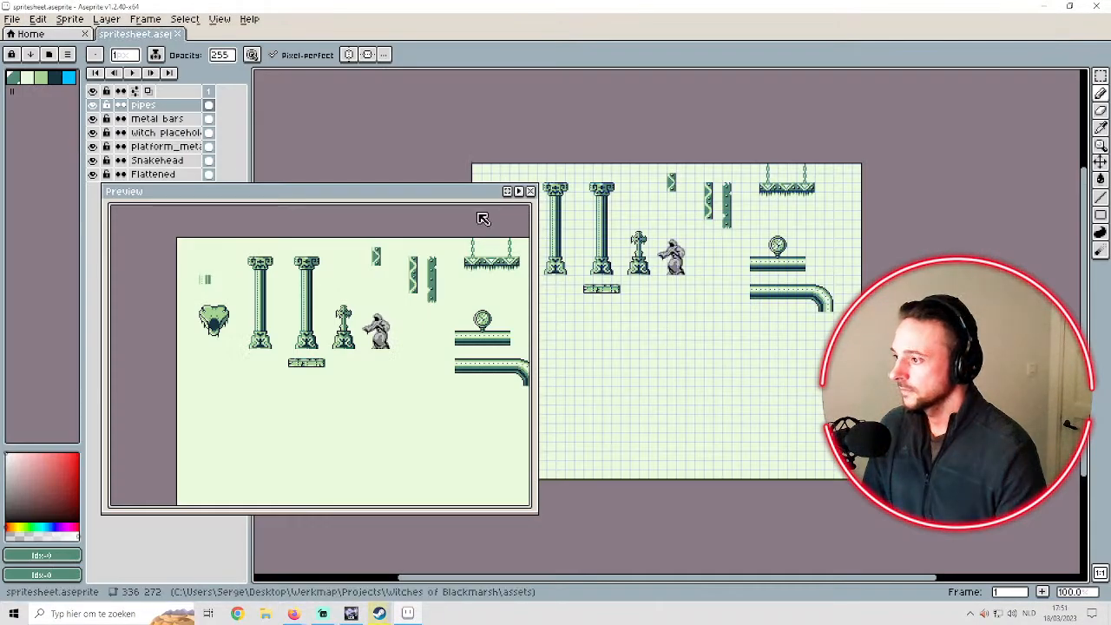
Move the sprite preview window over the canvas and enlarge it so the entire sprite sheet fits inside
{"action": "scroll", "coordinate": [402, 326], "scroll_direction": "down", "scroll_amount": 2}
{"action": "scroll", "coordinate": [403, 326], "scroll_direction": "up", "scroll_amount": 2}
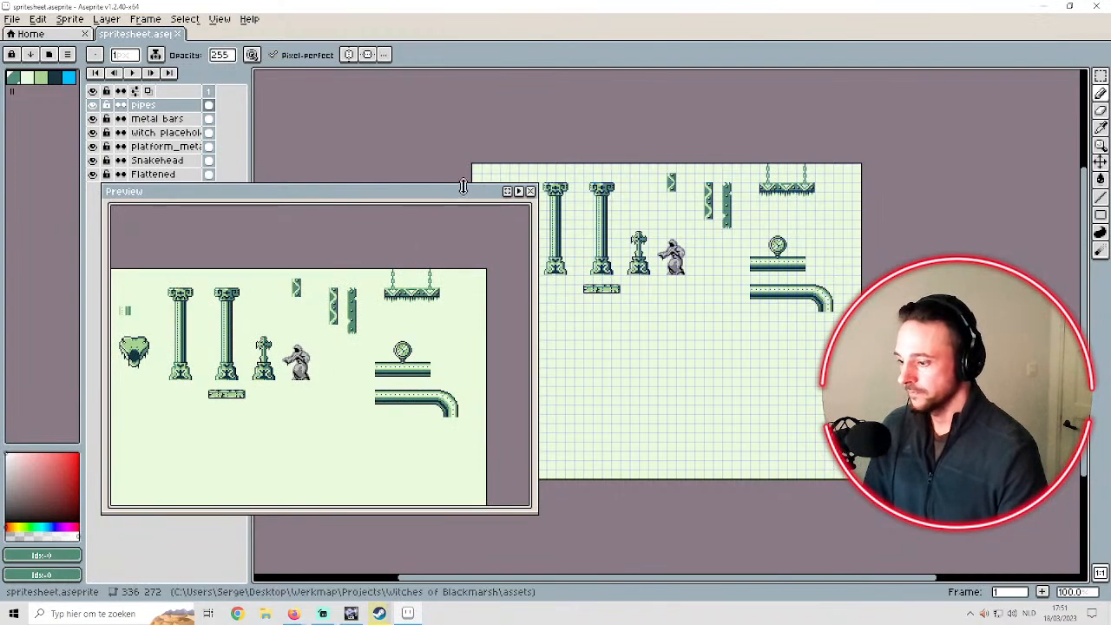
{"action": "left_click_drag", "start_coordinate": [434, 194], "coordinate": [722, 138]}
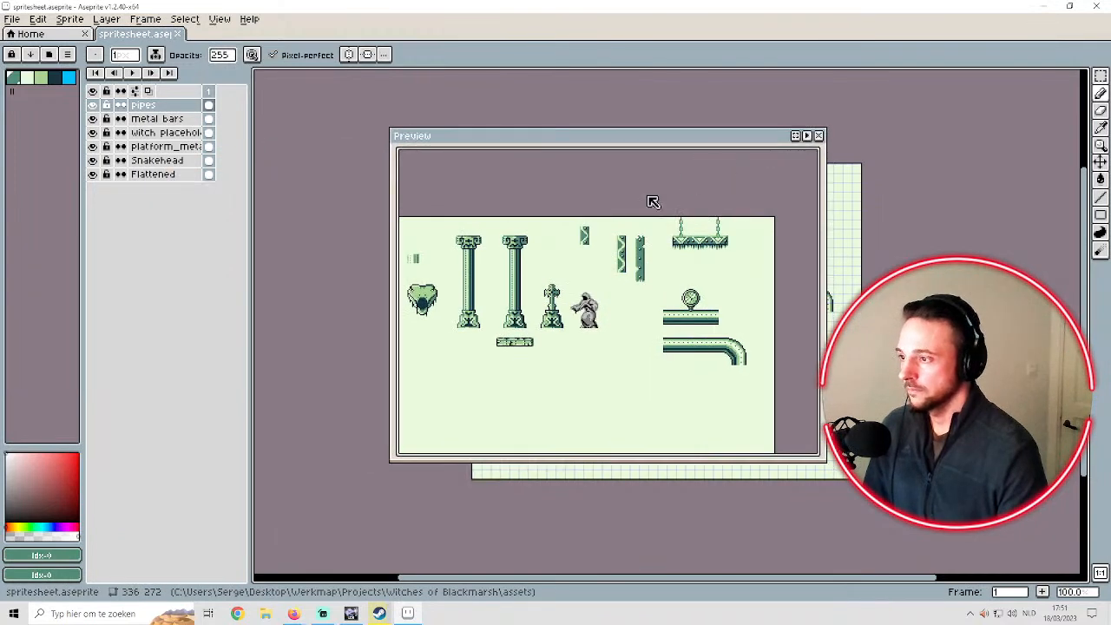
{"action": "scroll", "coordinate": [634, 261], "scroll_direction": "up", "scroll_amount": 1}
{"action": "left_click_drag", "start_coordinate": [565, 354], "coordinate": [652, 327]}
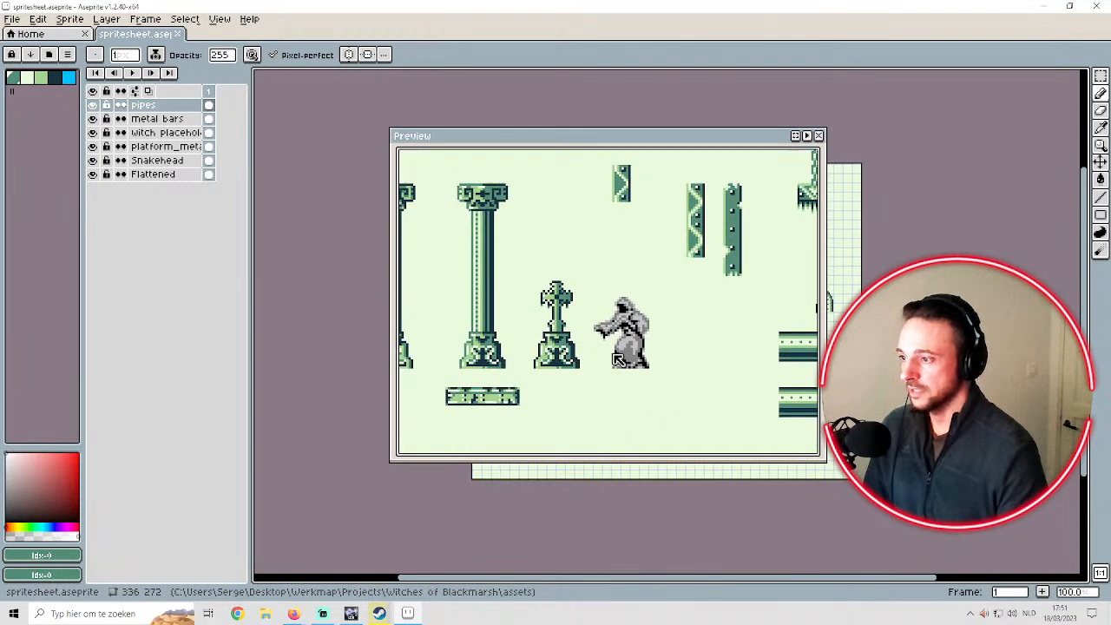
{"action": "scroll", "coordinate": [656, 293], "scroll_direction": "down", "scroll_amount": 1}
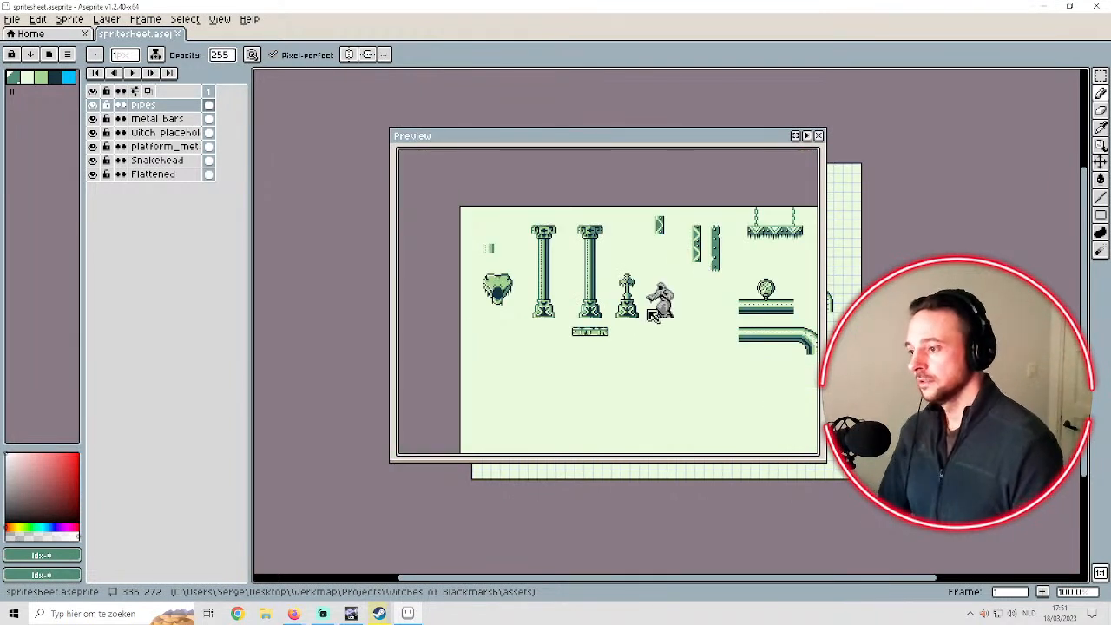
{"action": "left_click_drag", "start_coordinate": [639, 323], "coordinate": [604, 327]}
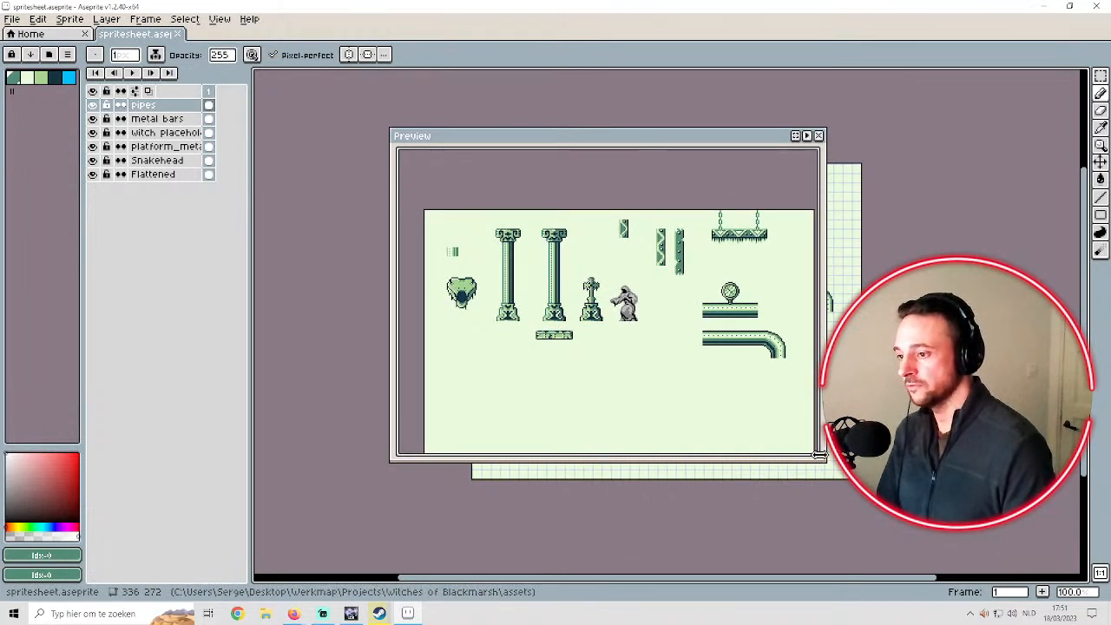
{"action": "left_click_drag", "start_coordinate": [820, 456], "coordinate": [994, 592]}
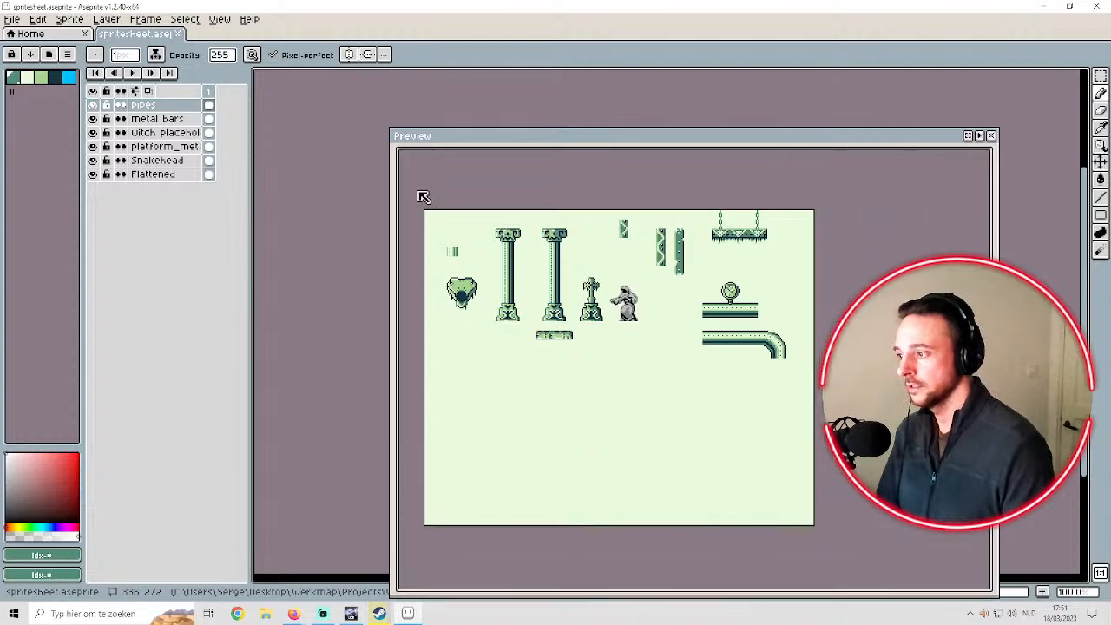
{"action": "left_click_drag", "start_coordinate": [389, 132], "coordinate": [177, 41]}
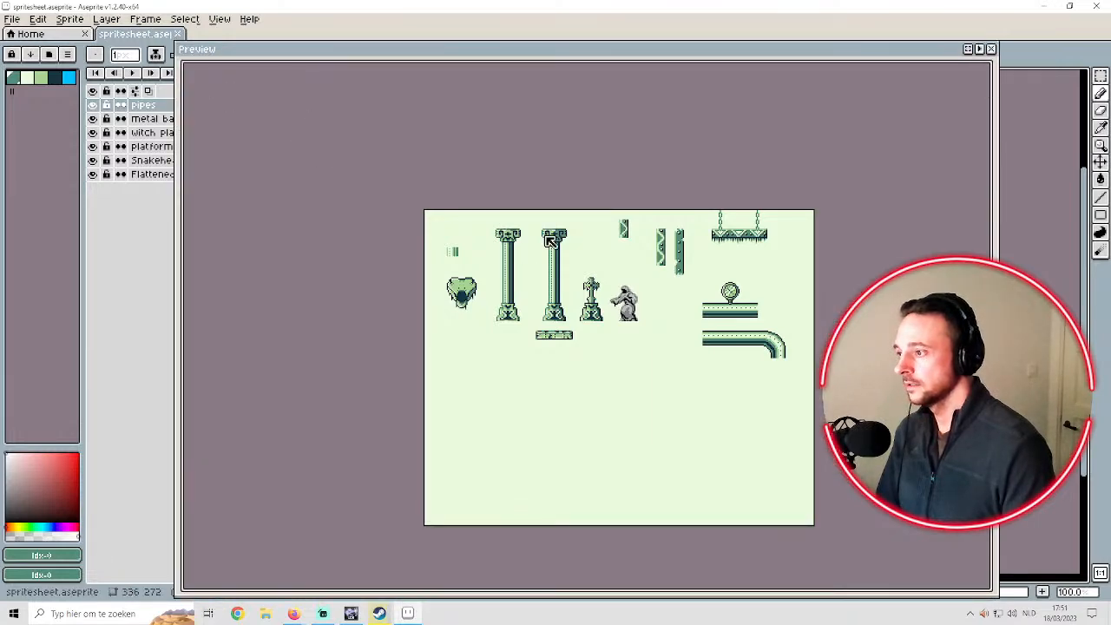
Examine the columns, cross, hooded figure, and pipe sprites in the enlarged preview at different magnifications
{"action": "scroll", "coordinate": [528, 232], "scroll_direction": "up", "scroll_amount": 3}
{"action": "scroll", "coordinate": [653, 251], "scroll_direction": "down", "scroll_amount": 2}
{"action": "scroll", "coordinate": [655, 272], "scroll_direction": "down", "scroll_amount": 2}
{"action": "scroll", "coordinate": [651, 267], "scroll_direction": "up", "scroll_amount": 2}
{"action": "scroll", "coordinate": [538, 384], "scroll_direction": "down", "scroll_amount": 2}
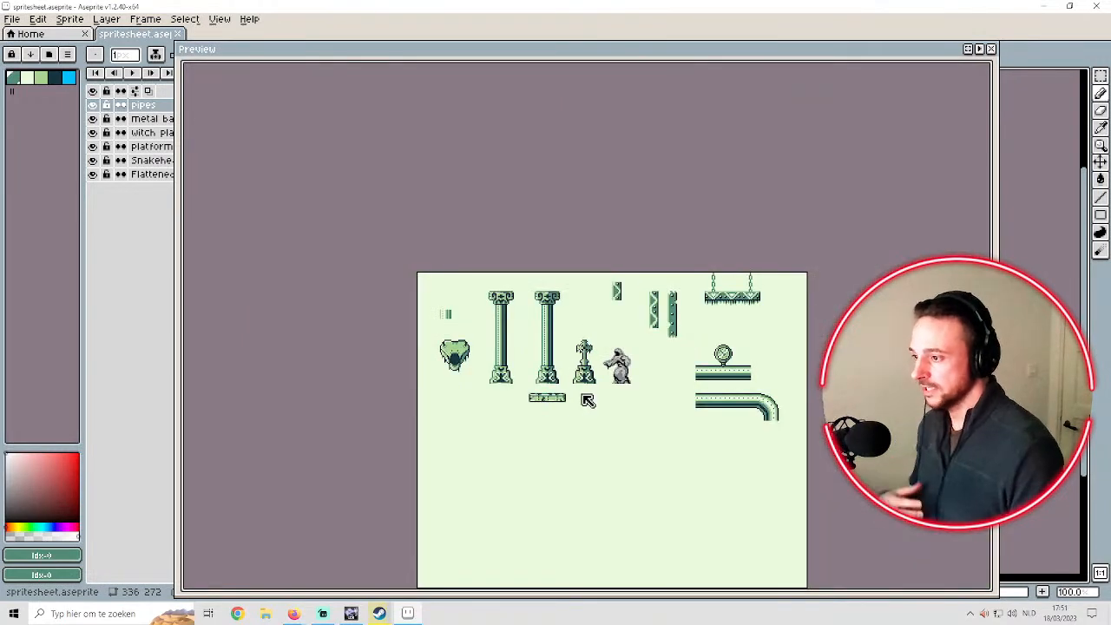
{"action": "scroll", "coordinate": [565, 395], "scroll_direction": "up", "scroll_amount": 2}
{"action": "scroll", "coordinate": [574, 356], "scroll_direction": "down", "scroll_amount": 2}
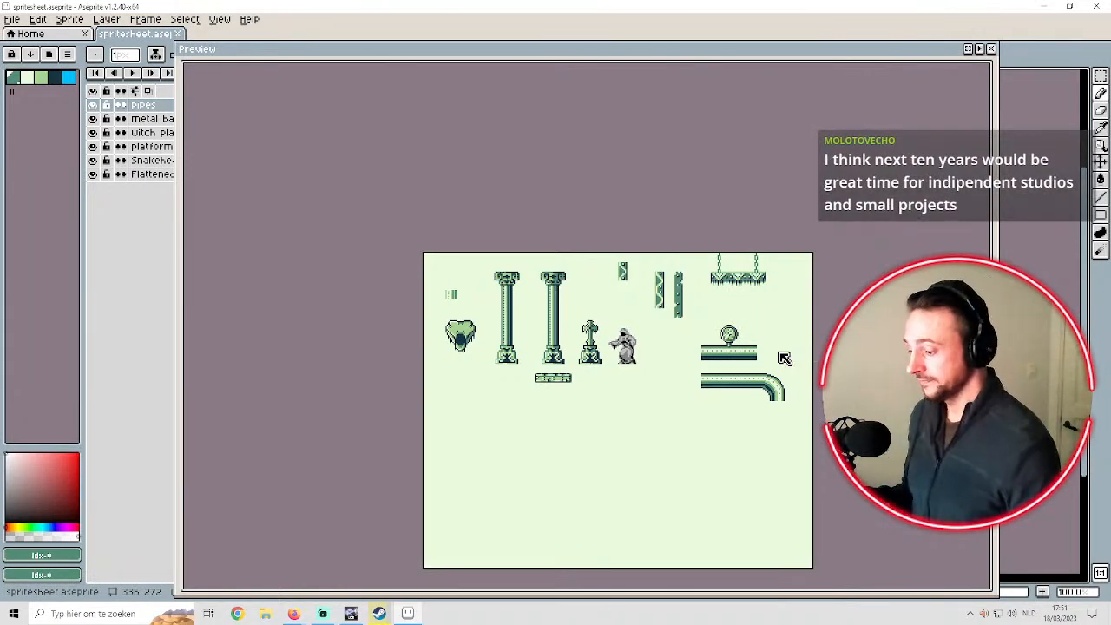
{"action": "scroll", "coordinate": [775, 334], "scroll_direction": "up", "scroll_amount": 2}
{"action": "middle_click_drag", "start_coordinate": [761, 280], "coordinate": [853, 251]}
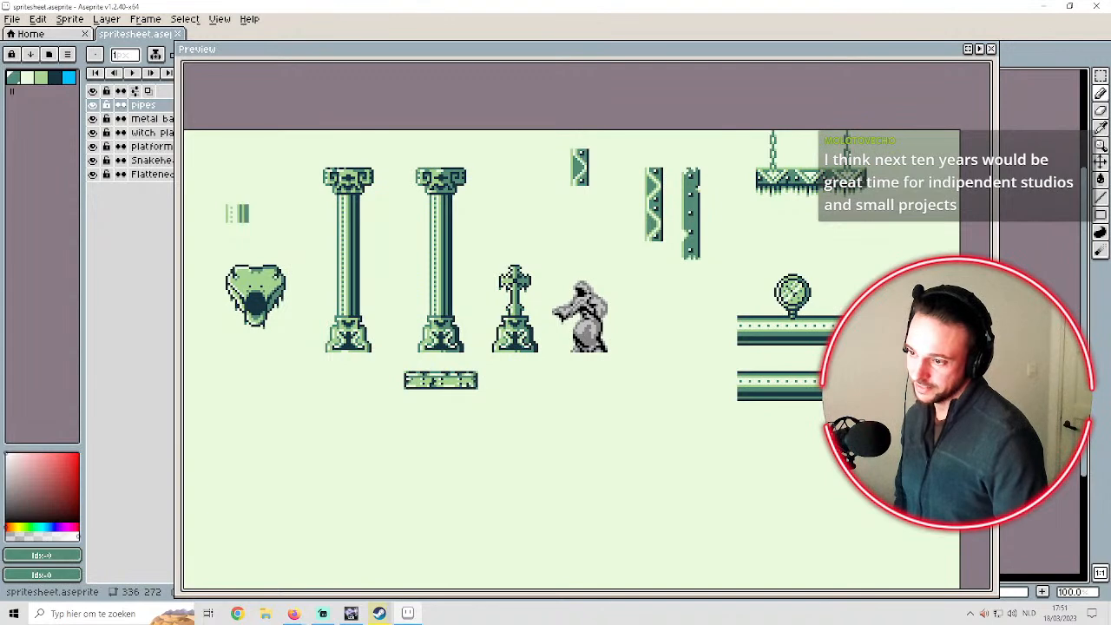
Reposition the preview window and examine the round gauge sprite on the pipe up close, returning to the whole sheet
{"action": "left_click_drag", "start_coordinate": [746, 50], "coordinate": [617, 44]}
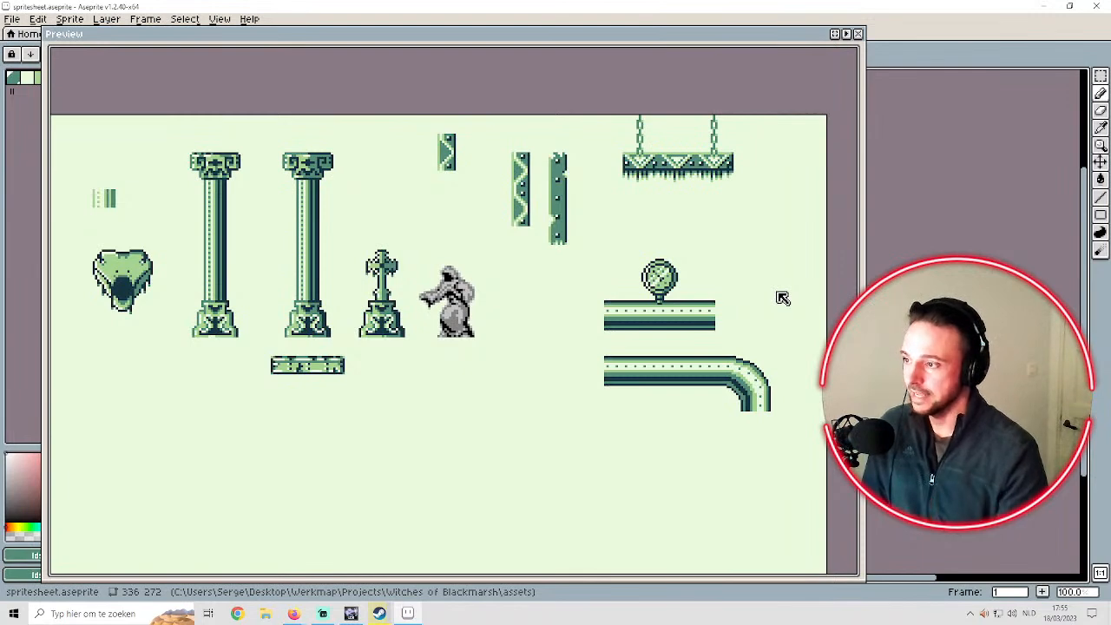
{"action": "scroll", "coordinate": [769, 213], "scroll_direction": "up", "scroll_amount": 5}
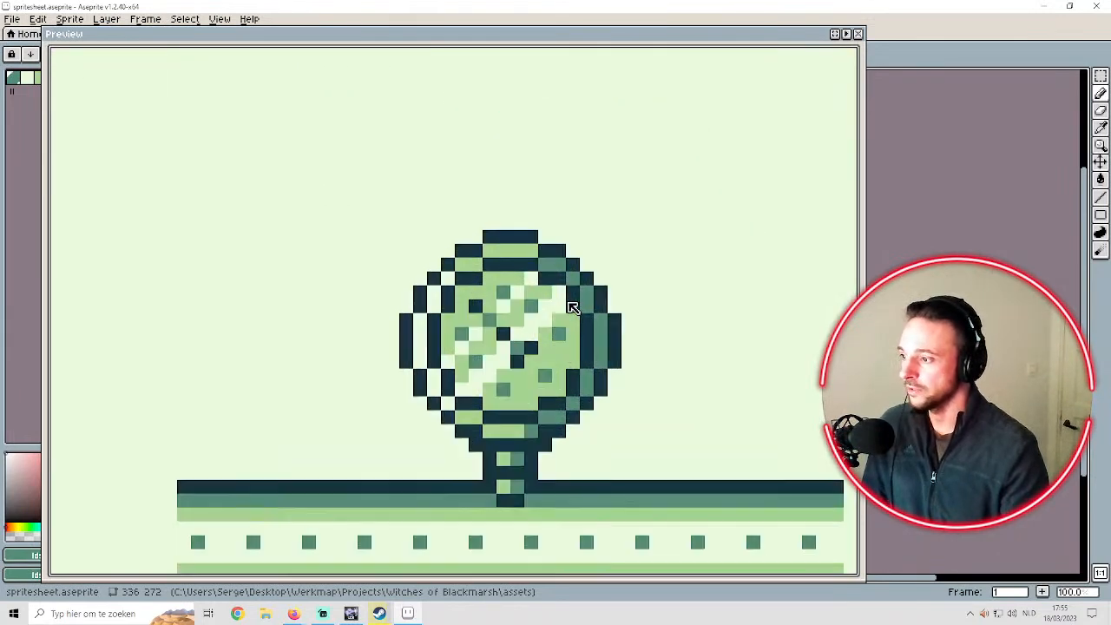
{"action": "scroll", "coordinate": [572, 307], "scroll_direction": "up", "scroll_amount": 1}
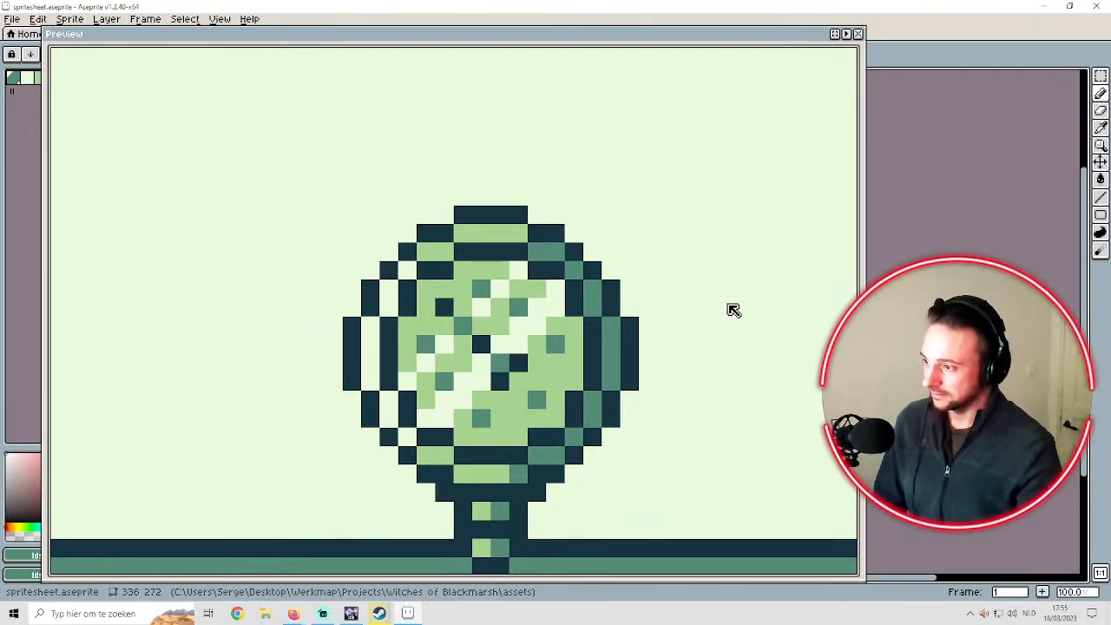
{"action": "scroll", "coordinate": [672, 268], "scroll_direction": "down", "scroll_amount": 6}
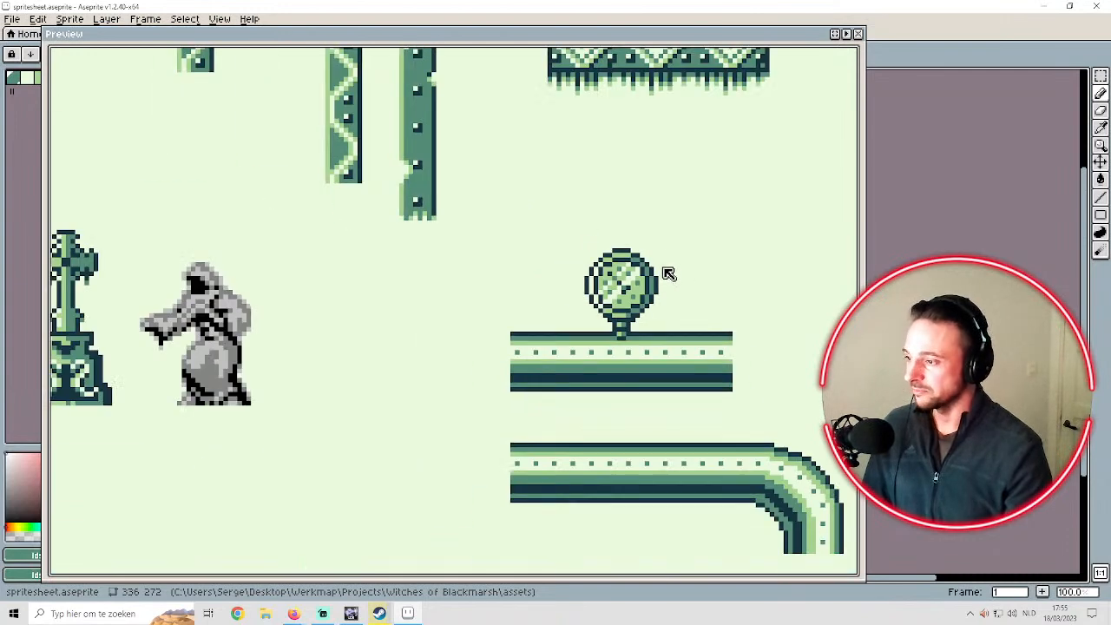
{"action": "scroll", "coordinate": [699, 262], "scroll_direction": "up", "scroll_amount": 1}
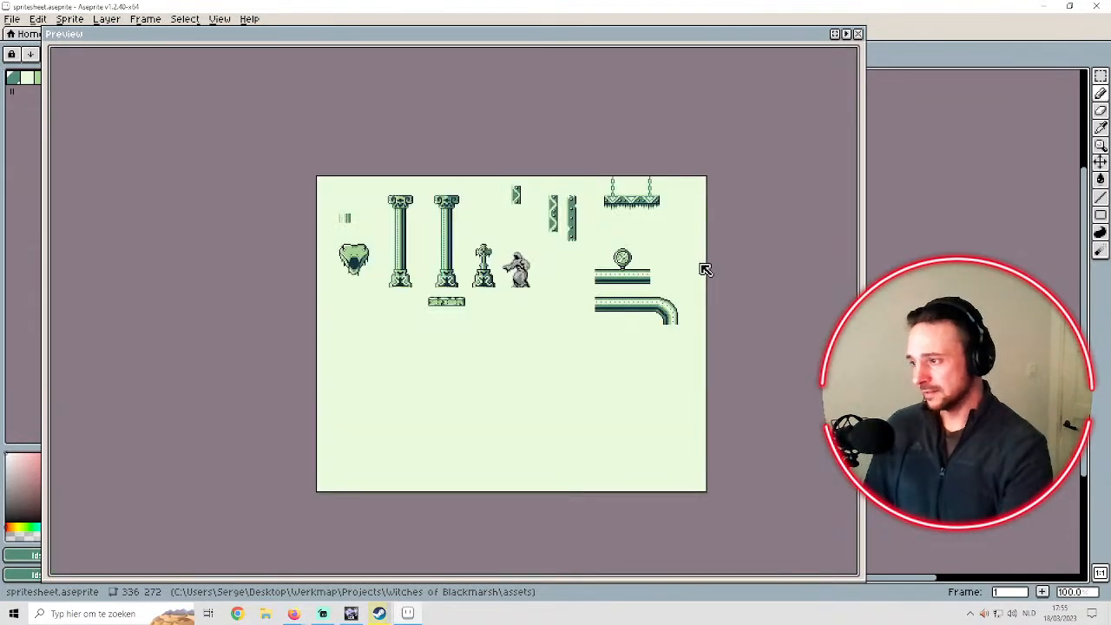
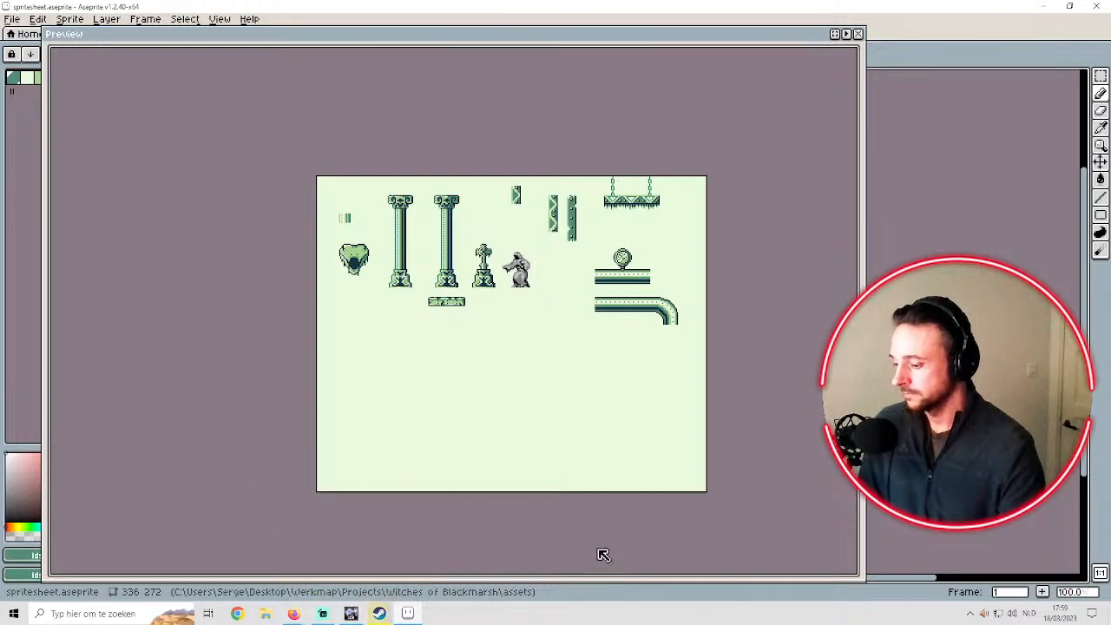
Examine the columns, metal strips, hanging platform, and pipe sprites in the preview, alternating between close-ups and the whole sheet
{"action": "scroll", "coordinate": [470, 269], "scroll_direction": "up", "scroll_amount": 2}
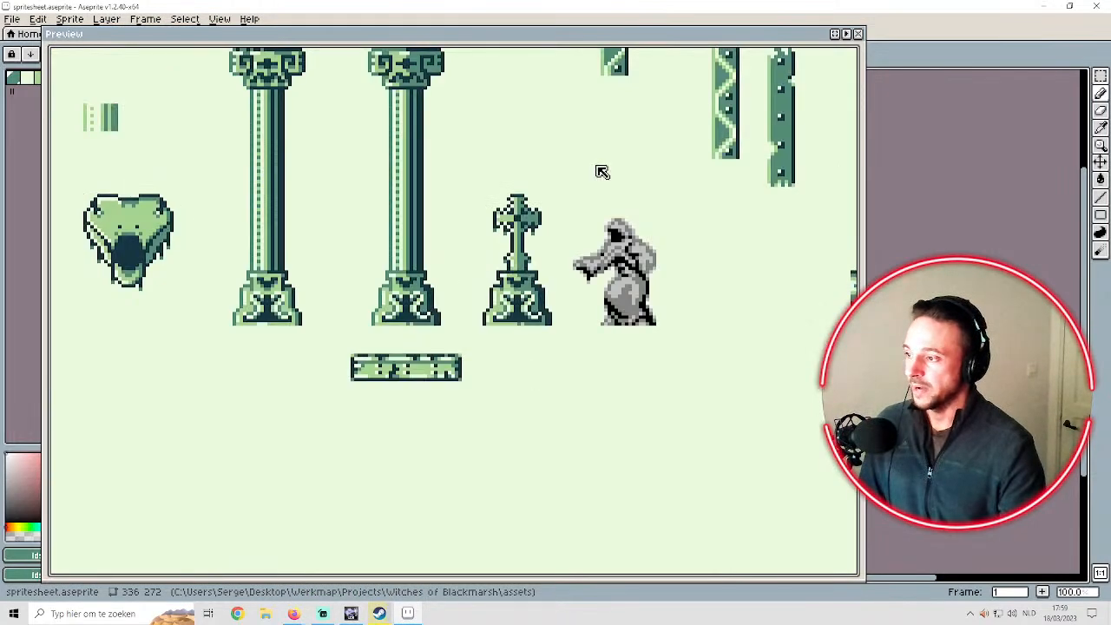
{"action": "scroll", "coordinate": [432, 305], "scroll_direction": "down", "scroll_amount": 2}
{"action": "scroll", "coordinate": [434, 253], "scroll_direction": "up", "scroll_amount": 1}
{"action": "scroll", "coordinate": [438, 286], "scroll_direction": "down", "scroll_amount": 1}
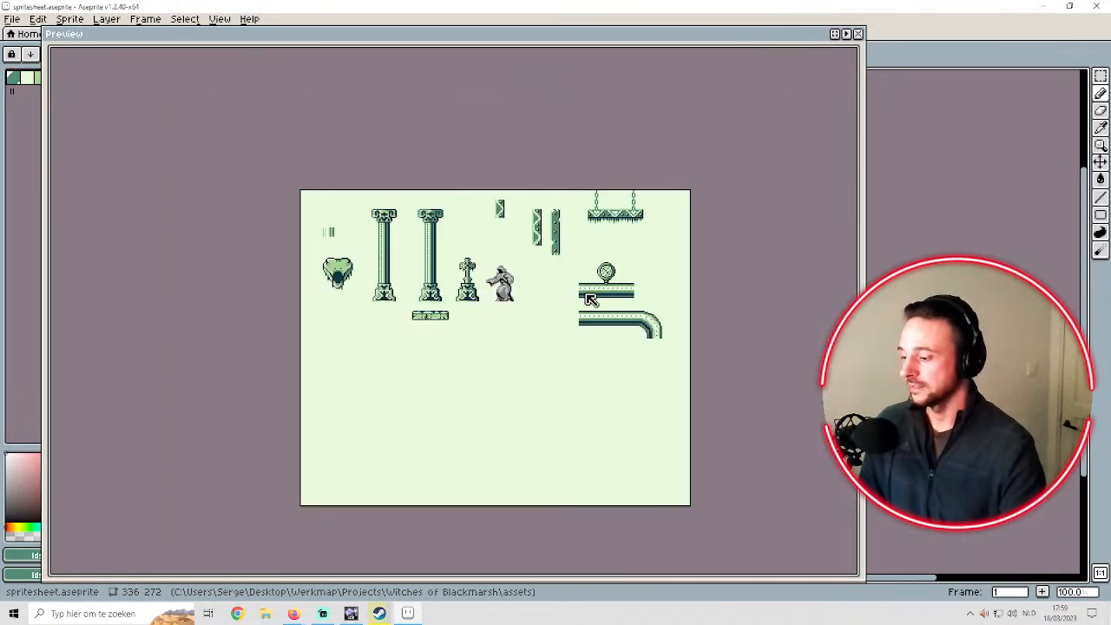
{"action": "scroll", "coordinate": [586, 293], "scroll_direction": "down", "scroll_amount": 1}
{"action": "scroll", "coordinate": [586, 293], "scroll_direction": "up", "scroll_amount": 1}
{"action": "scroll", "coordinate": [585, 293], "scroll_direction": "up", "scroll_amount": 1}
{"action": "scroll", "coordinate": [586, 293], "scroll_direction": "down", "scroll_amount": 1}
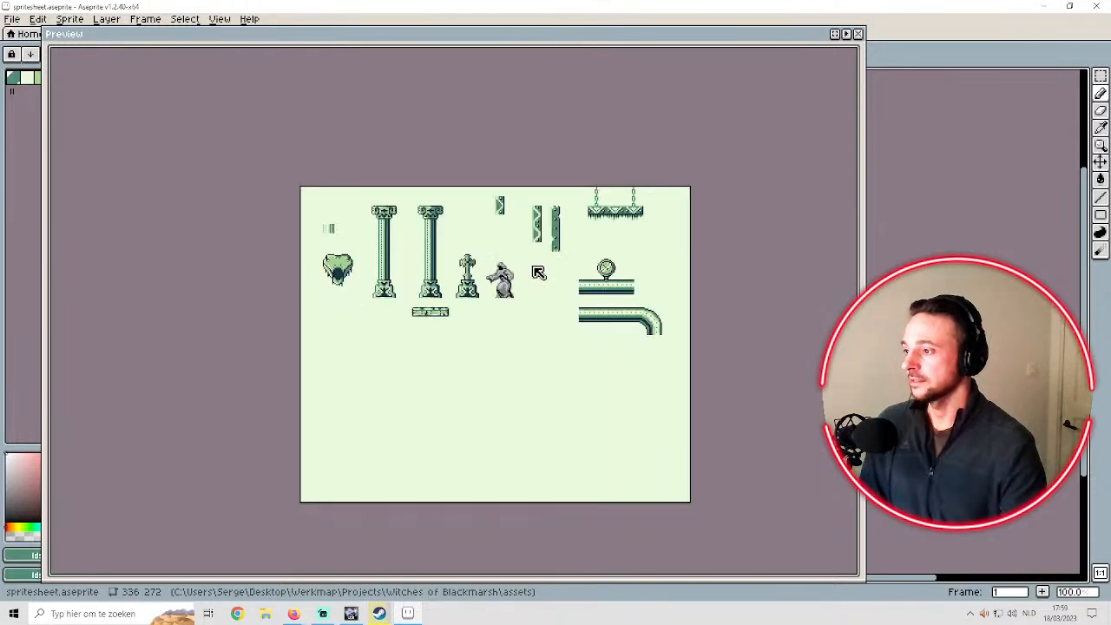
{"action": "scroll", "coordinate": [508, 245], "scroll_direction": "up", "scroll_amount": 1}
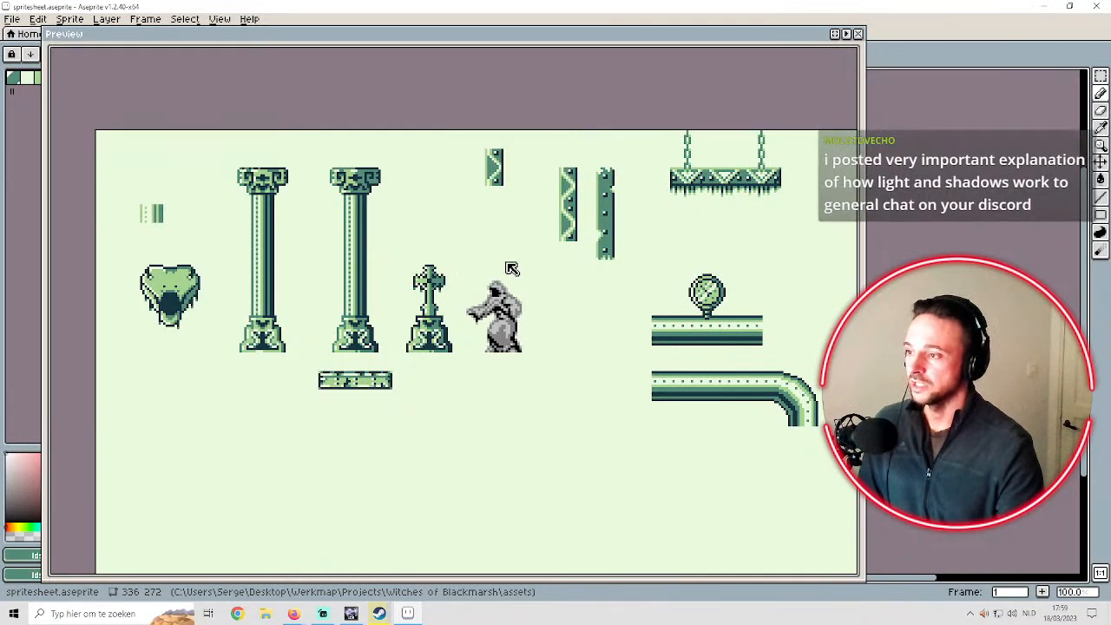
{"action": "scroll", "coordinate": [533, 250], "scroll_direction": "down", "scroll_amount": 1}
{"action": "scroll", "coordinate": [589, 226], "scroll_direction": "up", "scroll_amount": 1}
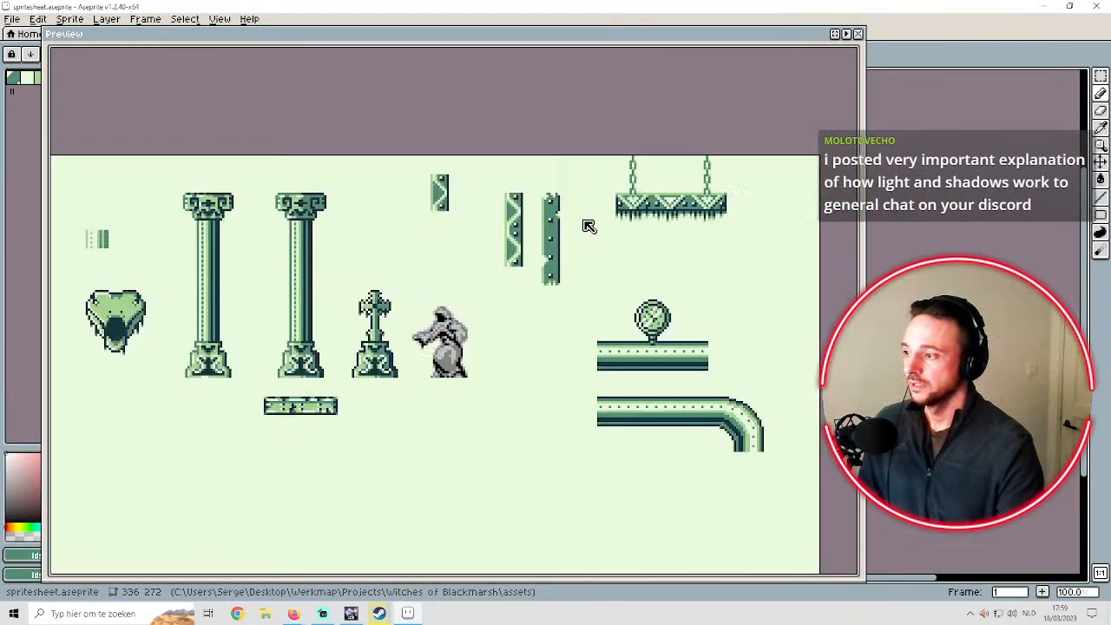
{"action": "scroll", "coordinate": [590, 226], "scroll_direction": "down", "scroll_amount": 1}
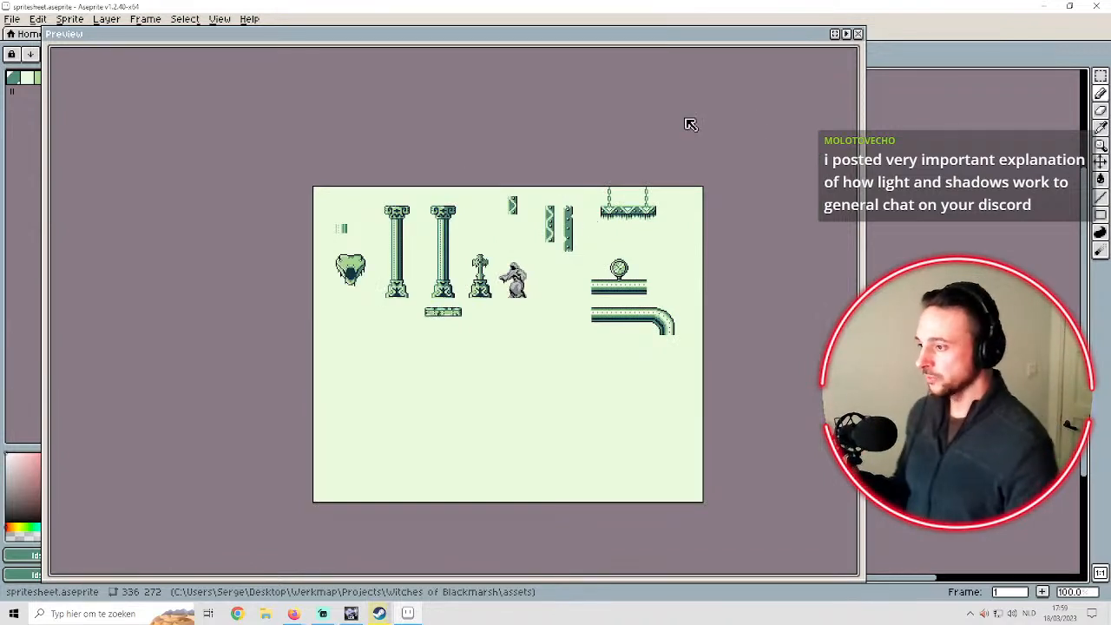
{"action": "scroll", "coordinate": [531, 269], "scroll_direction": "up", "scroll_amount": 1}
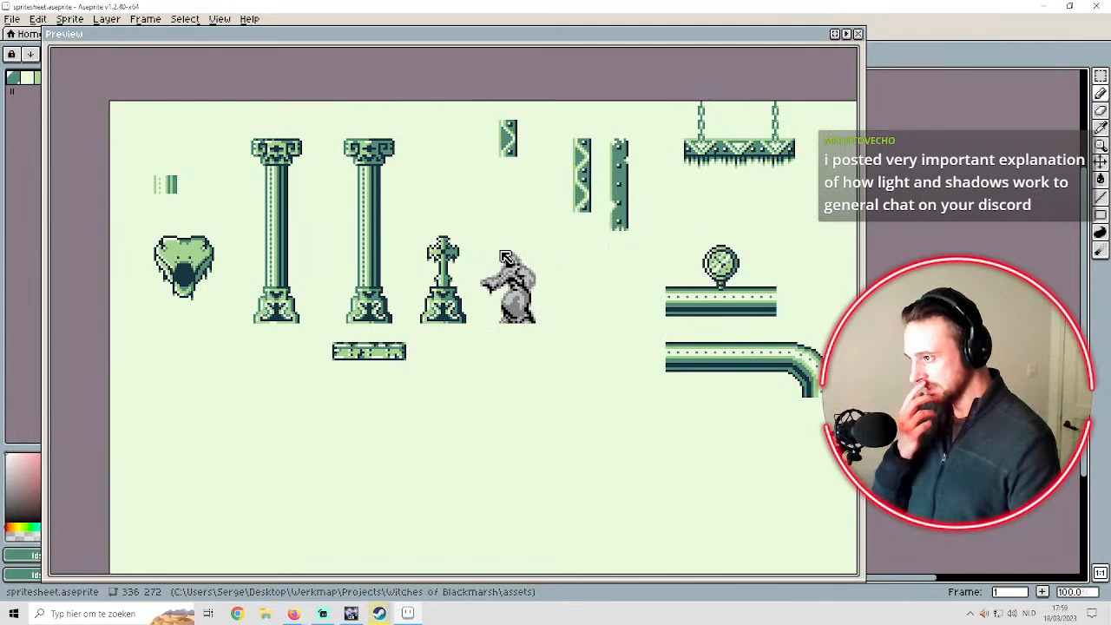
Examine the grey shading of the hooded figure sprite up close, filling the preview with the figure
{"action": "scroll", "coordinate": [509, 256], "scroll_direction": "up", "scroll_amount": 1}
{"action": "scroll", "coordinate": [538, 256], "scroll_direction": "up", "scroll_amount": 3}
{"action": "scroll", "coordinate": [545, 243], "scroll_direction": "down", "scroll_amount": 2}
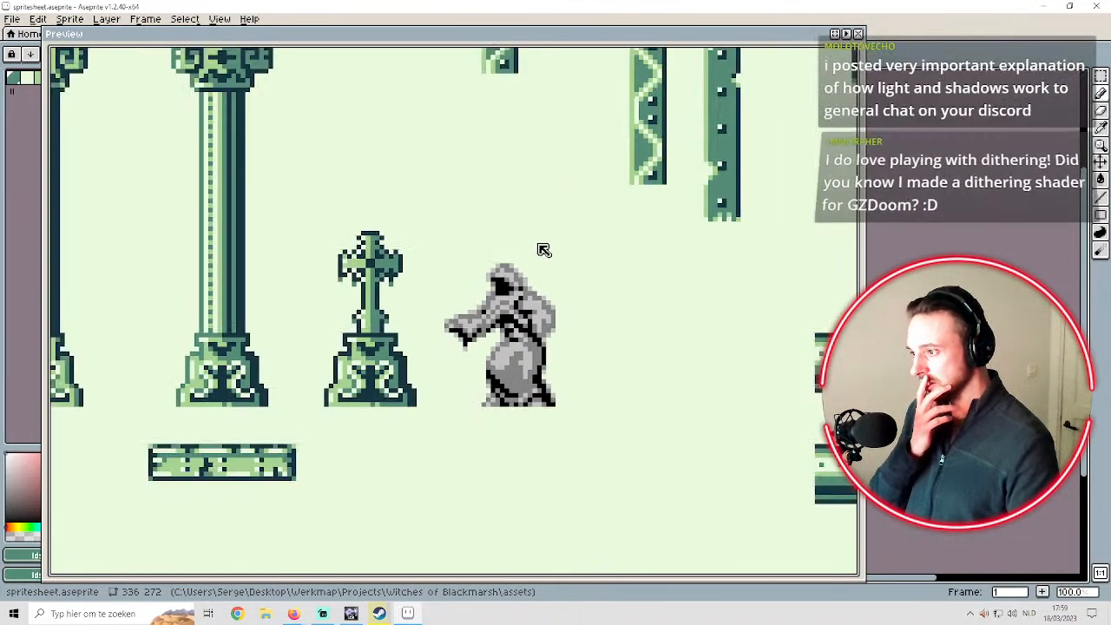
{"action": "scroll", "coordinate": [529, 278], "scroll_direction": "up", "scroll_amount": 1}
{"action": "scroll", "coordinate": [538, 276], "scroll_direction": "up", "scroll_amount": 1}
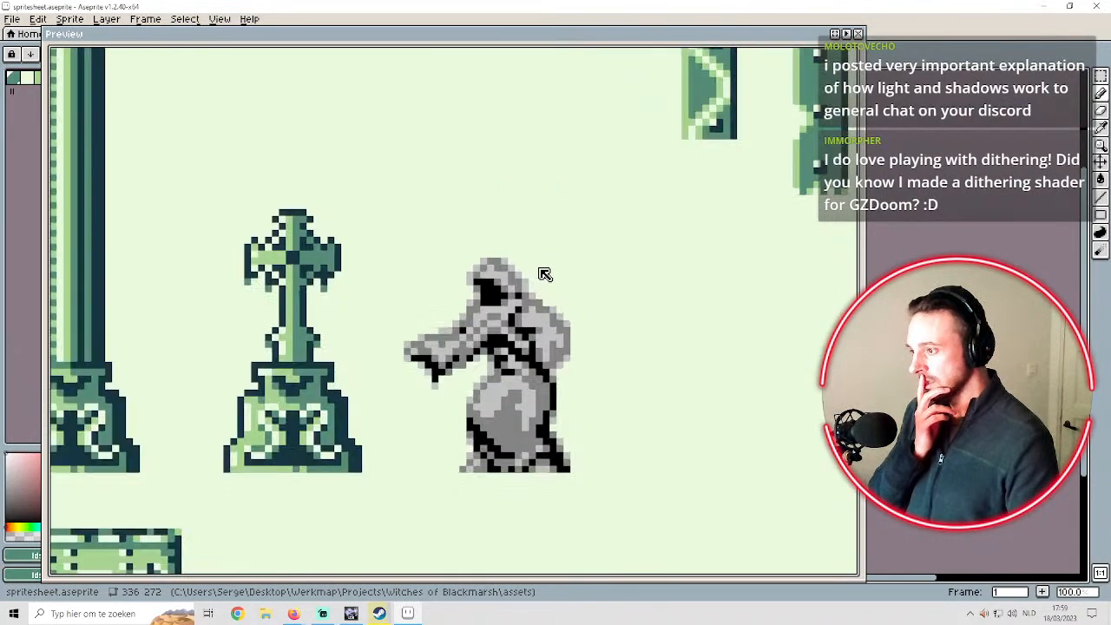
{"action": "scroll", "coordinate": [555, 269], "scroll_direction": "down", "scroll_amount": 4}
{"action": "scroll", "coordinate": [514, 325], "scroll_direction": "up", "scroll_amount": 3}
{"action": "scroll", "coordinate": [515, 324], "scroll_direction": "up", "scroll_amount": 4}
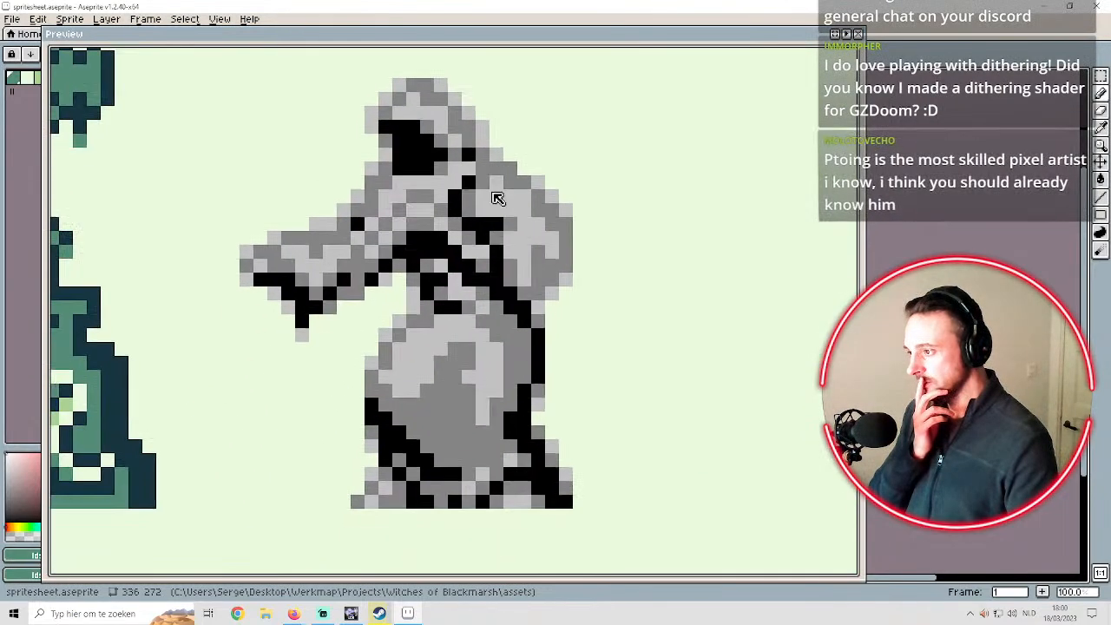
{"action": "scroll", "coordinate": [510, 250], "scroll_direction": "down", "scroll_amount": 1}
{"action": "left_click_drag", "start_coordinate": [506, 245], "coordinate": [514, 241]}
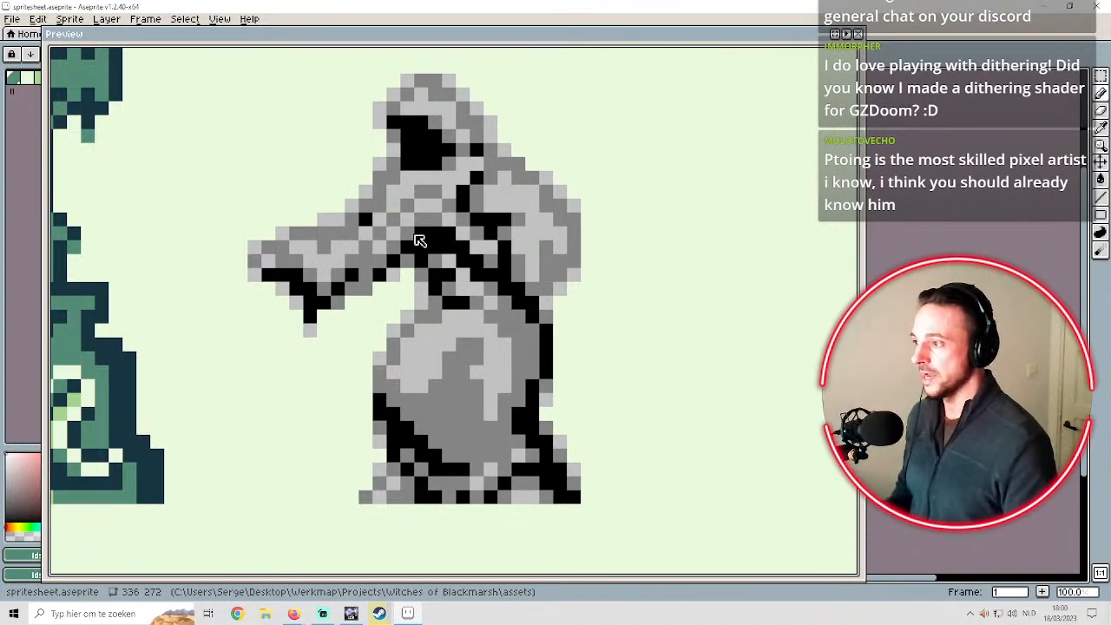
Return the preview to the whole sprite sheet and compare the hooded figure with the surrounding green sprites
{"action": "scroll", "coordinate": [623, 153], "scroll_direction": "down", "scroll_amount": 8}
{"action": "scroll", "coordinate": [653, 185], "scroll_direction": "down", "scroll_amount": 1}
{"action": "left_click_drag", "start_coordinate": [653, 177], "coordinate": [634, 209]}
{"action": "scroll", "coordinate": [654, 184], "scroll_direction": "up", "scroll_amount": 1}
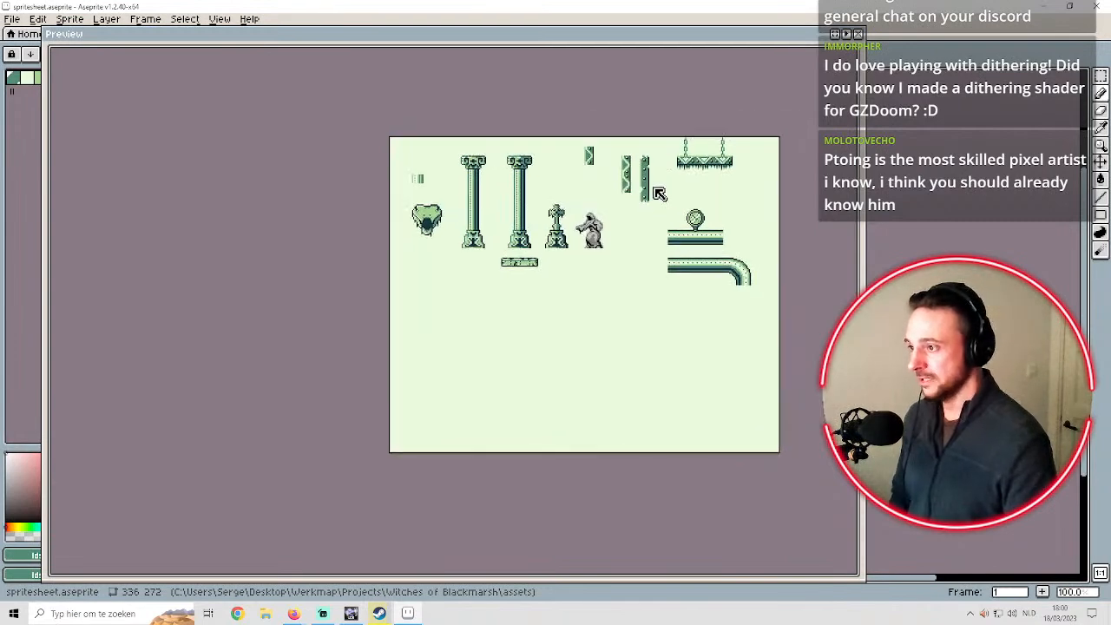
{"action": "scroll", "coordinate": [603, 224], "scroll_direction": "up", "scroll_amount": 1}
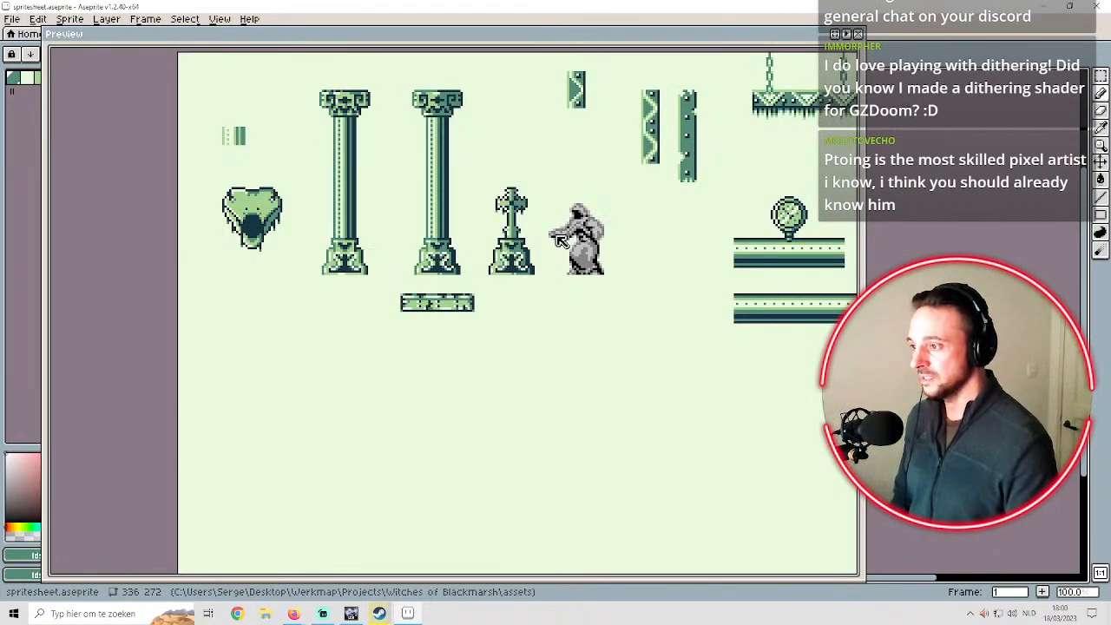
{"action": "scroll", "coordinate": [594, 227], "scroll_direction": "down", "scroll_amount": 1}
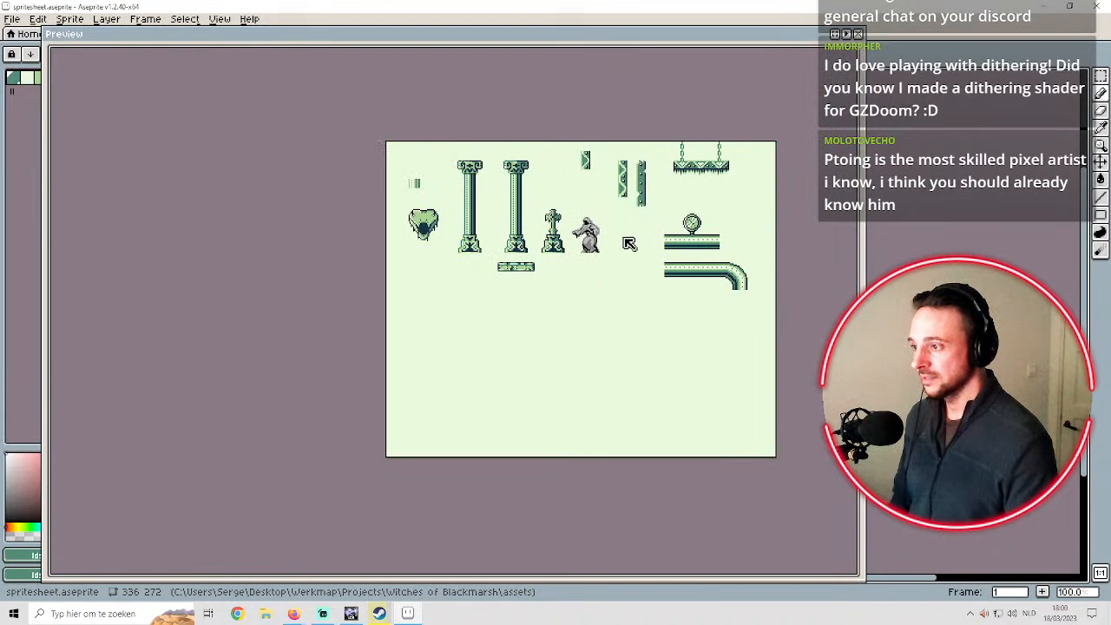
{"action": "scroll", "coordinate": [601, 247], "scroll_direction": "up", "scroll_amount": 1}
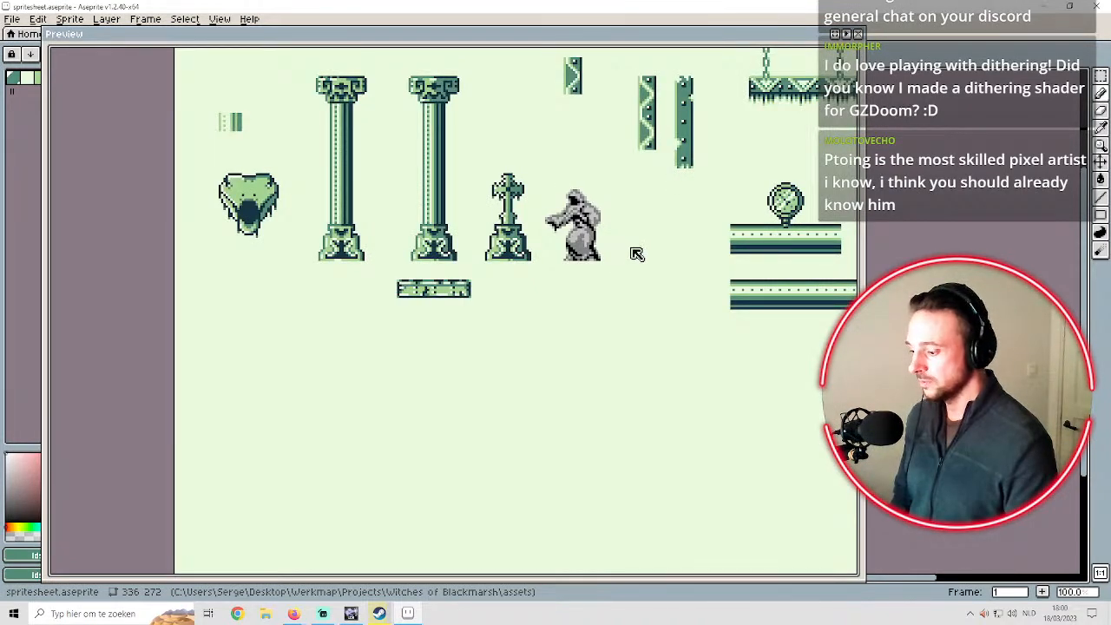
{"action": "scroll", "coordinate": [633, 253], "scroll_direction": "down", "scroll_amount": 1}
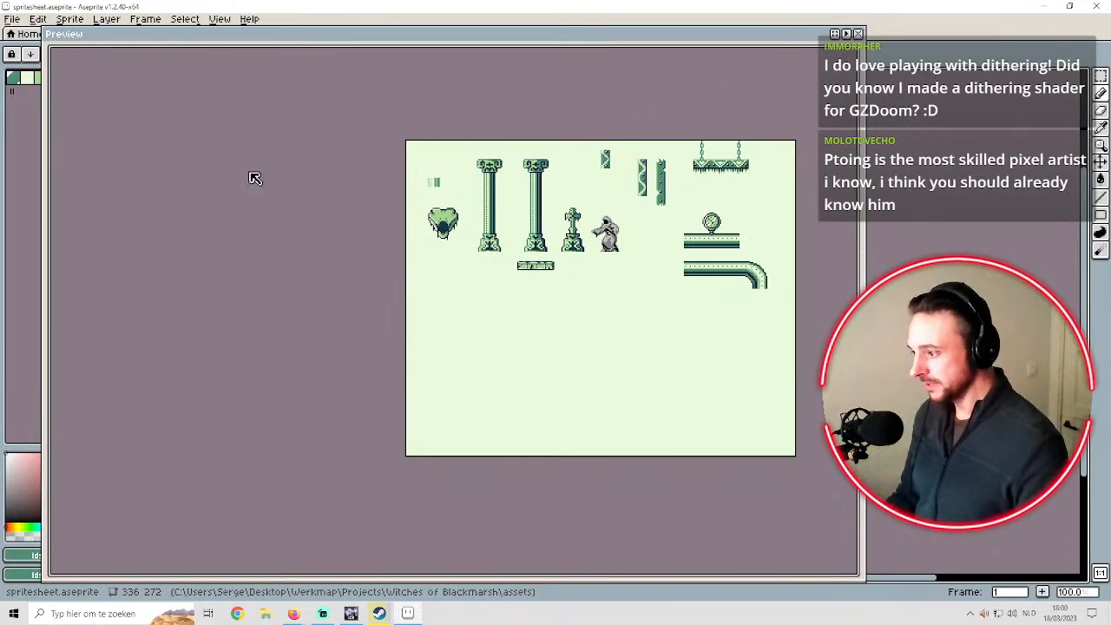
Switch to Firefox, search for "pixel pete" in a new tab, and open the Pixel Pete YouTube channel
{"action": "mouse_move", "coordinate": [294, 612]}
{"action": "left_click", "coordinate": [316, 593]}
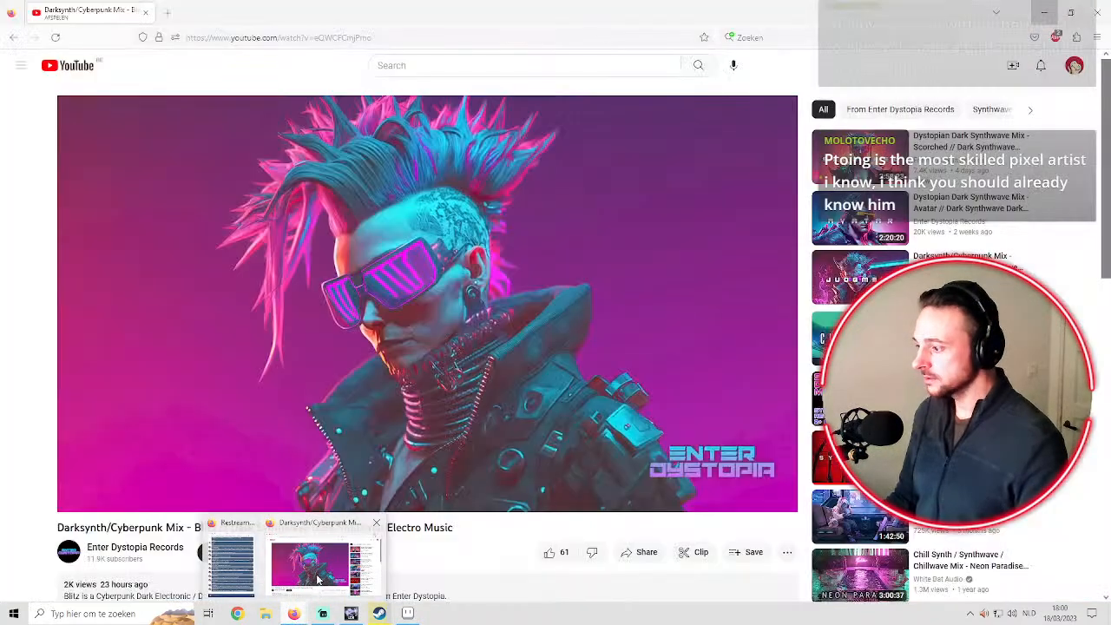
{"action": "left_click", "coordinate": [166, 12]}
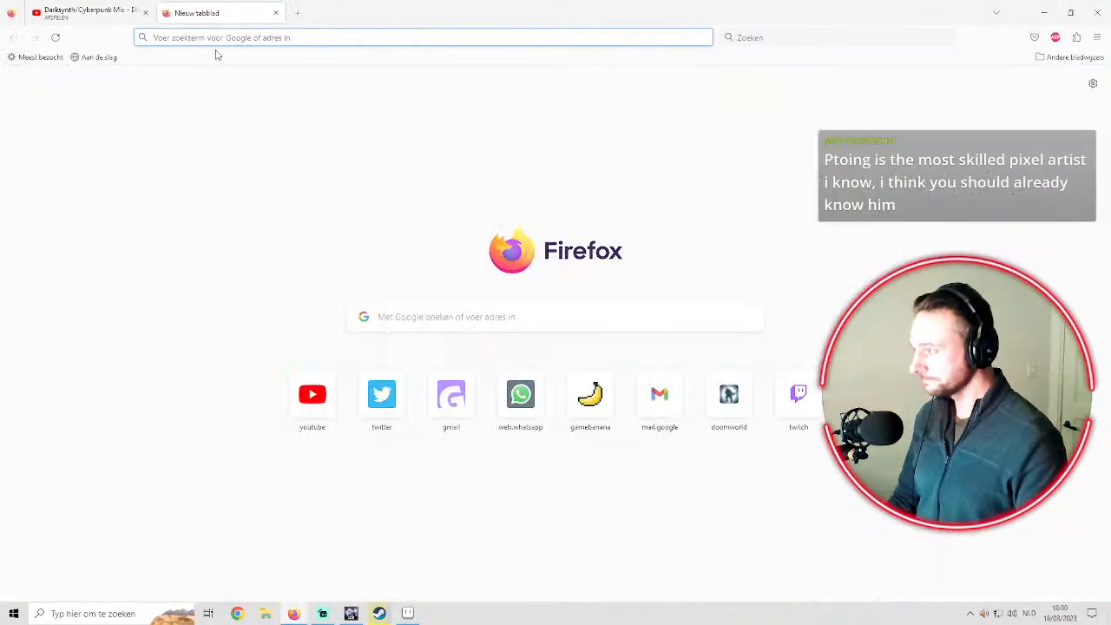
{"action": "type", "text": "pix"}
{"action": "type", "text": "el pe"}
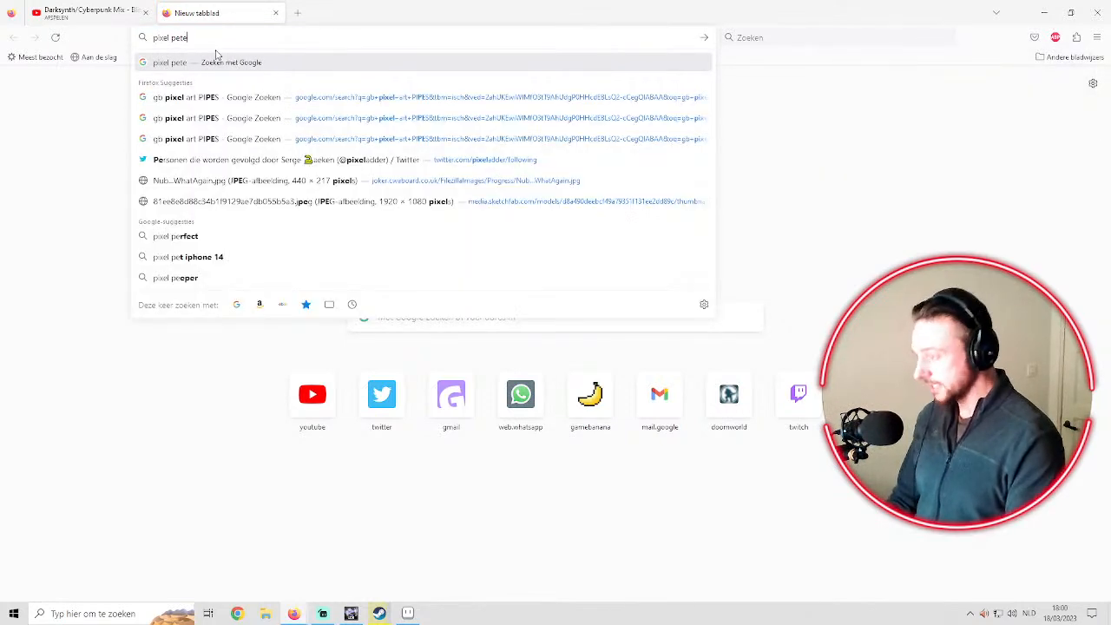
{"action": "type", "text": "te"}
{"action": "key", "text": "Return"}
{"action": "left_click", "coordinate": [220, 191]}
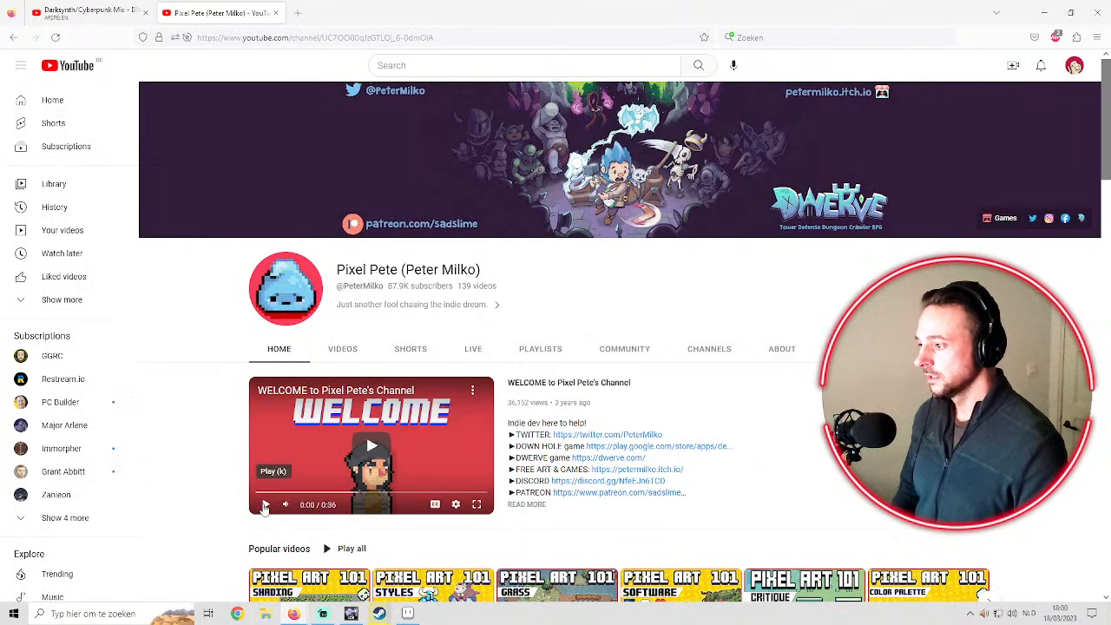
Copy the web address of the Pixel Pete channel page
{"action": "scroll", "coordinate": [382, 339], "scroll_direction": "down", "scroll_amount": 1}
{"action": "scroll", "coordinate": [382, 339], "scroll_direction": "down", "scroll_amount": 1}
{"action": "left_click", "coordinate": [306, 38]}
{"action": "right_click", "coordinate": [307, 38]}
{"action": "left_click", "coordinate": [343, 102]}
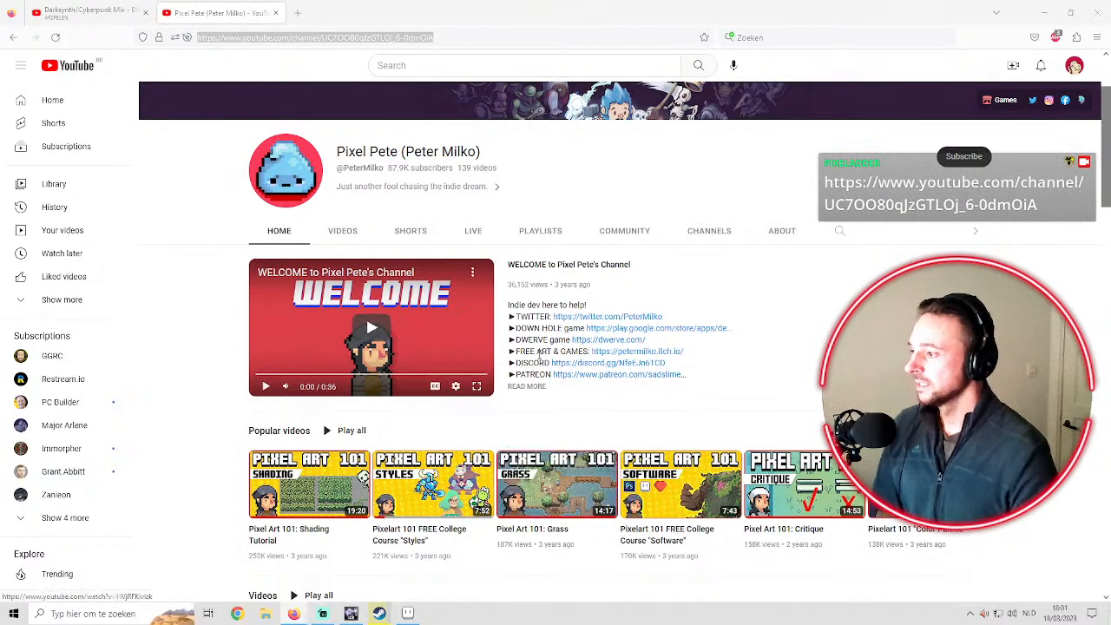
Look through the channel's home page, from the popular videos down to the Pixel Art 101, critique, GB Studio, and game design sections
{"action": "scroll", "coordinate": [542, 359], "scroll_direction": "down", "scroll_amount": 3}
{"action": "scroll", "coordinate": [371, 377], "scroll_direction": "down", "scroll_amount": 1}
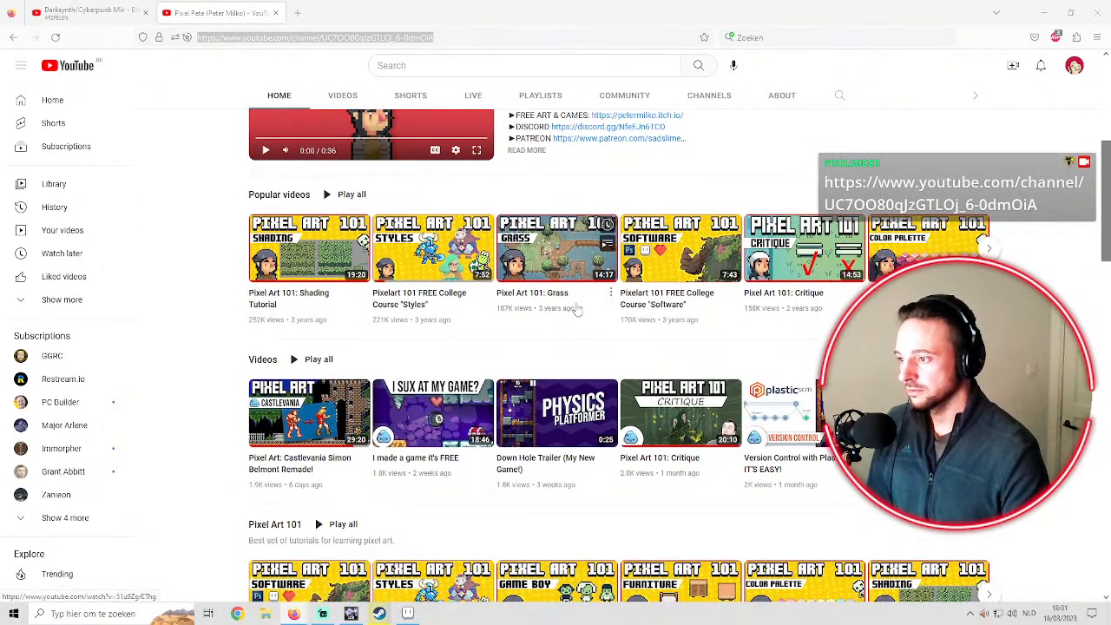
{"action": "scroll", "coordinate": [577, 310], "scroll_direction": "down", "scroll_amount": 2}
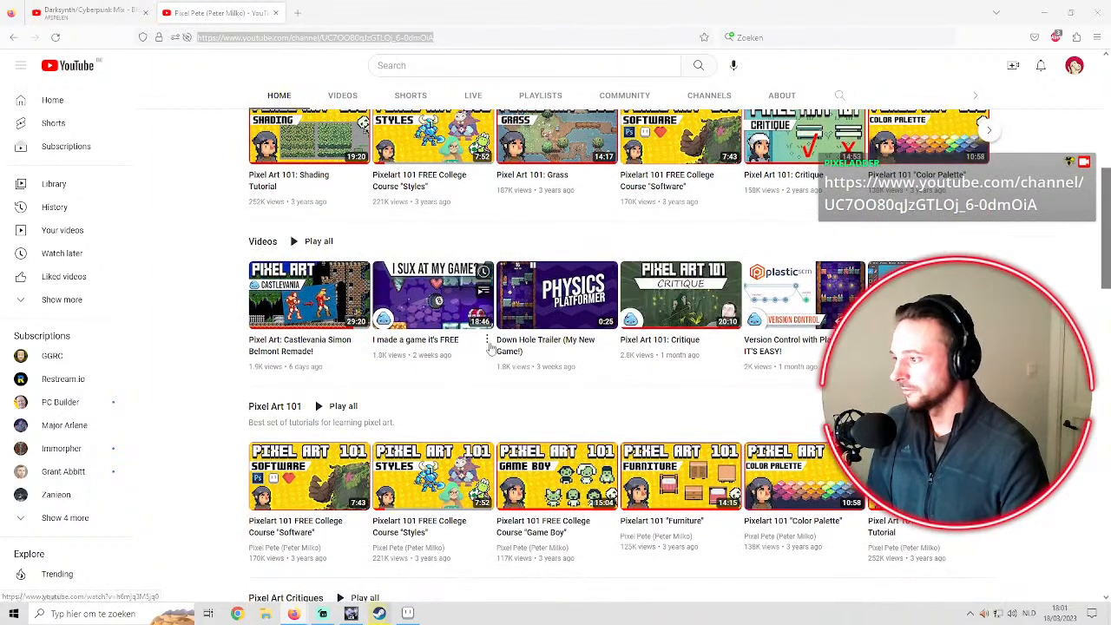
{"action": "scroll", "coordinate": [477, 338], "scroll_direction": "down", "scroll_amount": 1}
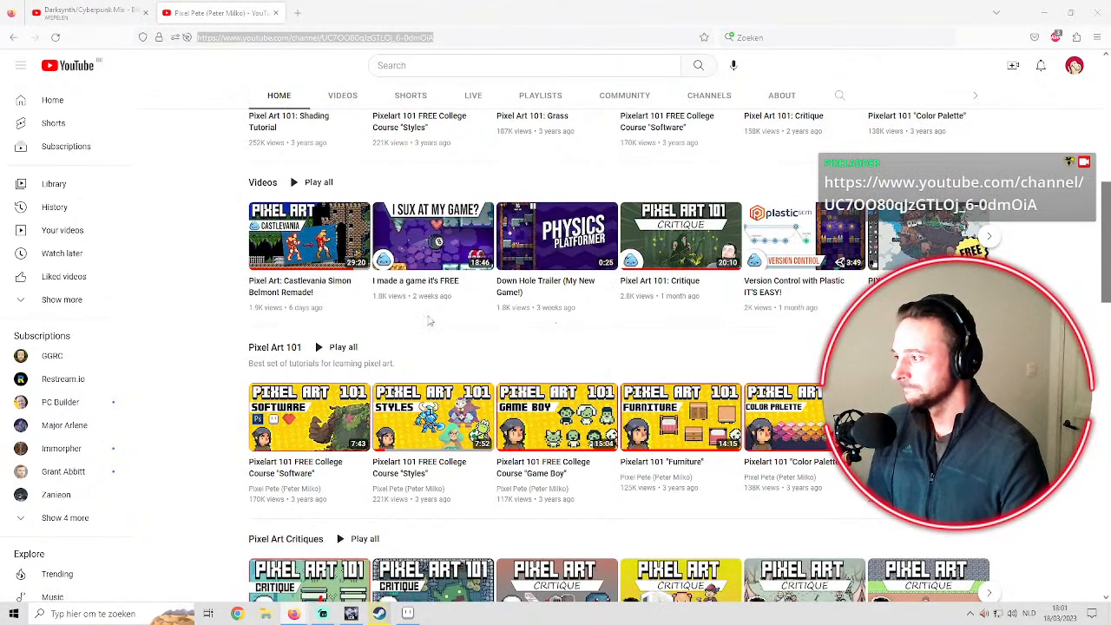
{"action": "scroll", "coordinate": [537, 331], "scroll_direction": "down", "scroll_amount": 1}
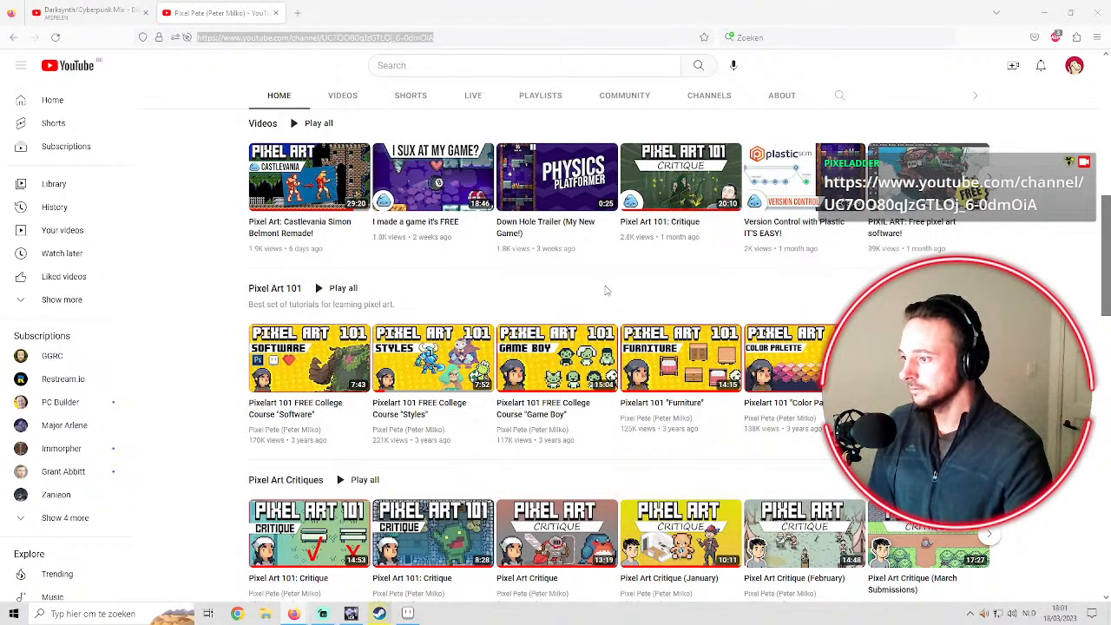
{"action": "scroll", "coordinate": [718, 323], "scroll_direction": "down", "scroll_amount": 1}
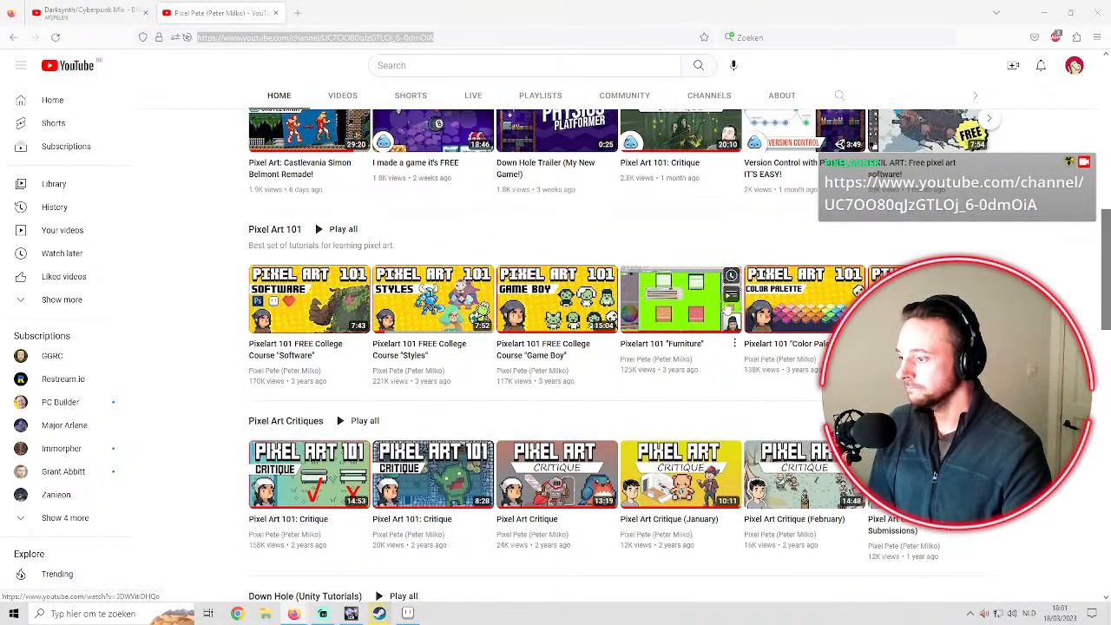
{"action": "scroll", "coordinate": [738, 317], "scroll_direction": "down", "scroll_amount": 1}
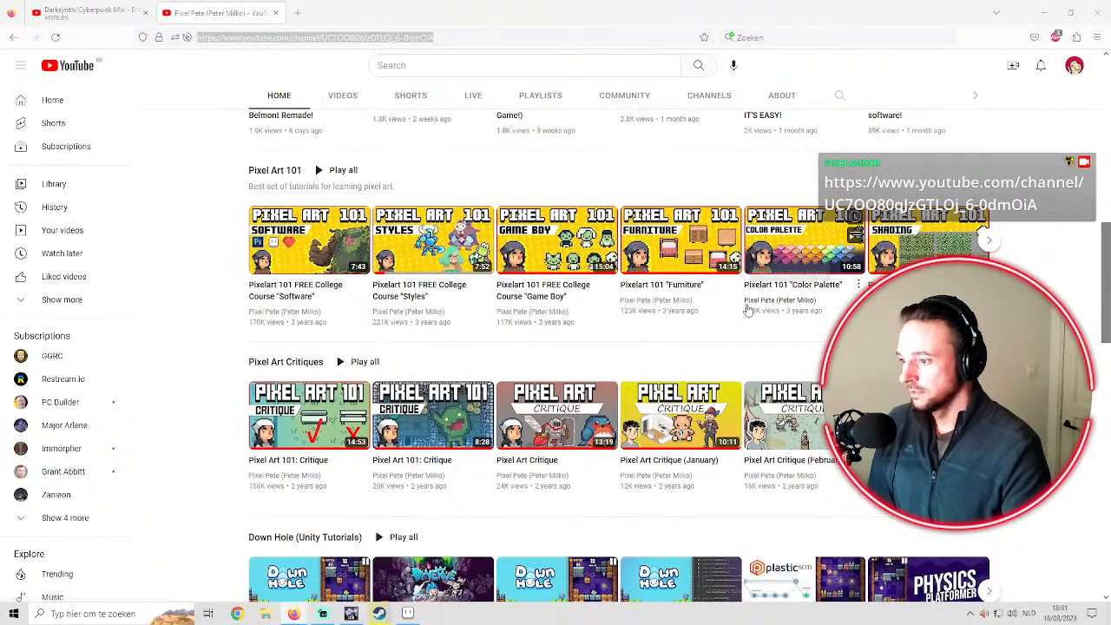
{"action": "scroll", "coordinate": [746, 316], "scroll_direction": "down", "scroll_amount": 3}
{"action": "scroll", "coordinate": [750, 316], "scroll_direction": "down", "scroll_amount": 2}
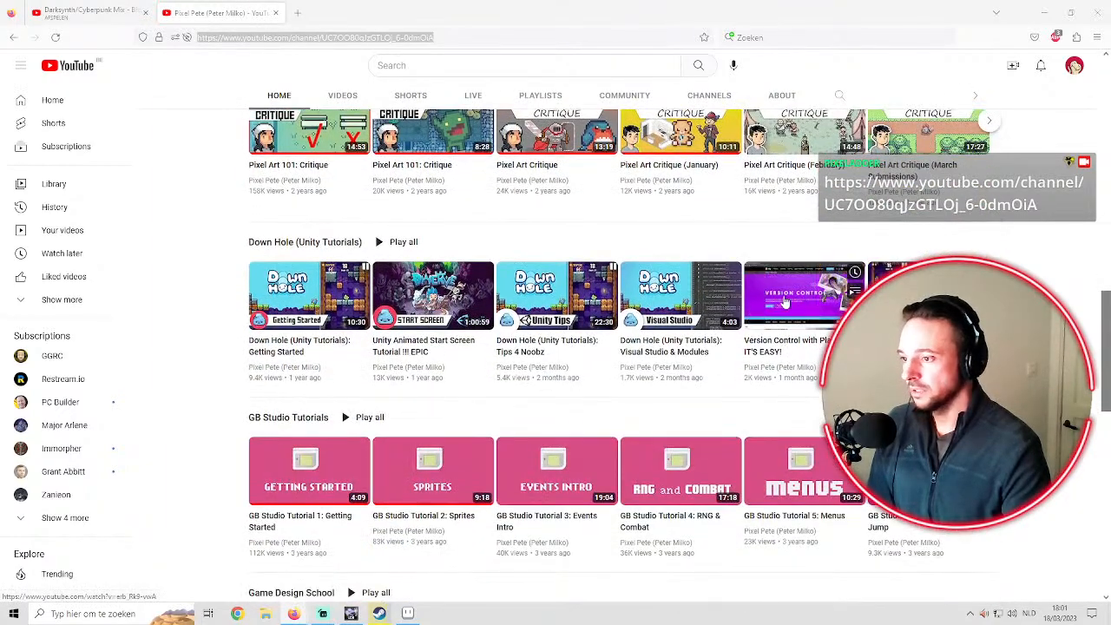
{"action": "scroll", "coordinate": [783, 299], "scroll_direction": "up", "scroll_amount": 2}
{"action": "scroll", "coordinate": [789, 297], "scroll_direction": "down", "scroll_amount": 5}
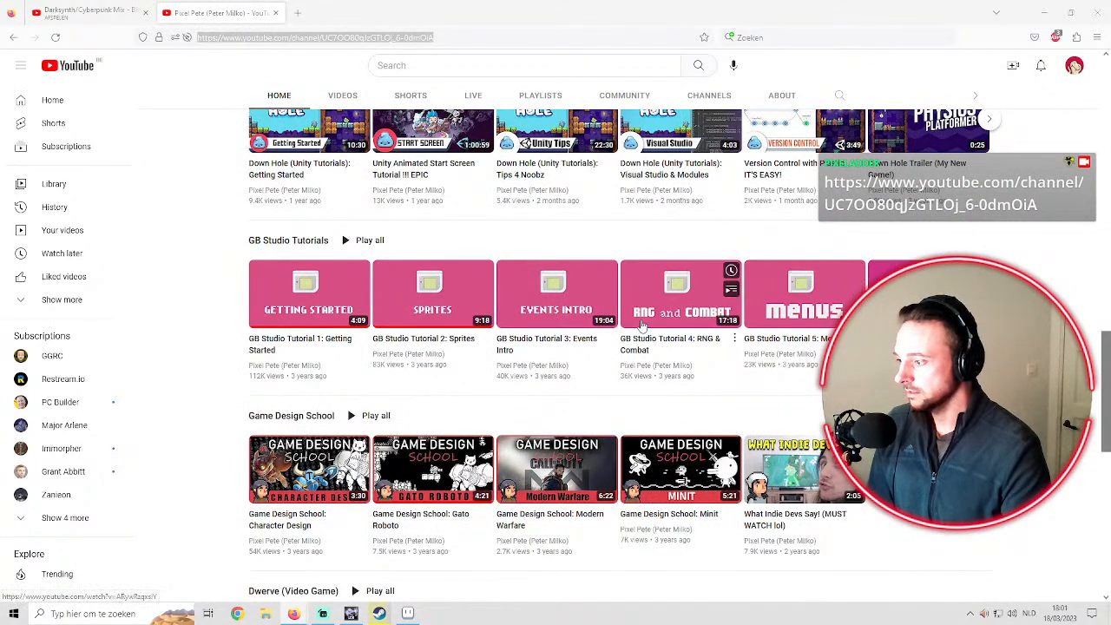
{"action": "scroll", "coordinate": [642, 332], "scroll_direction": "down", "scroll_amount": 2}
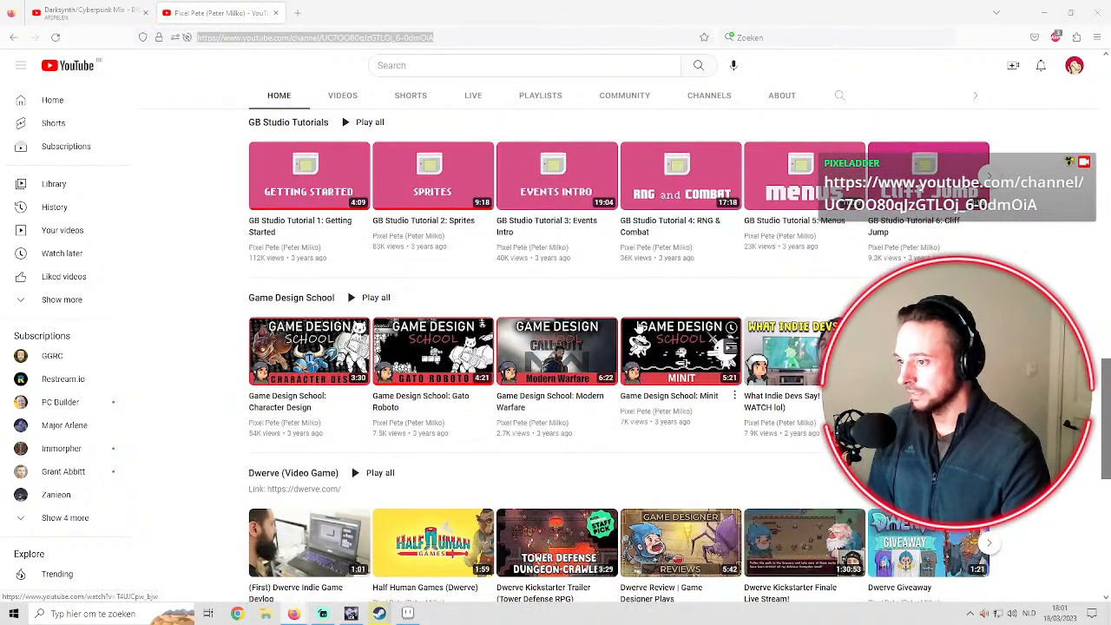
{"action": "scroll", "coordinate": [627, 316], "scroll_direction": "up", "scroll_amount": 12}
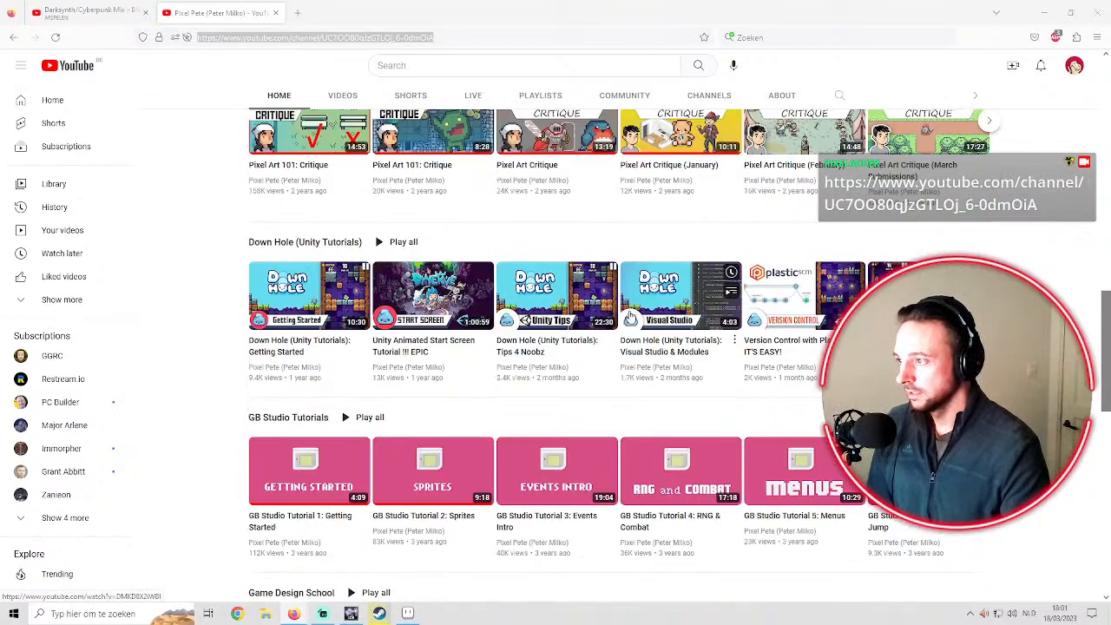
{"action": "scroll", "coordinate": [627, 316], "scroll_direction": "up", "scroll_amount": 7}
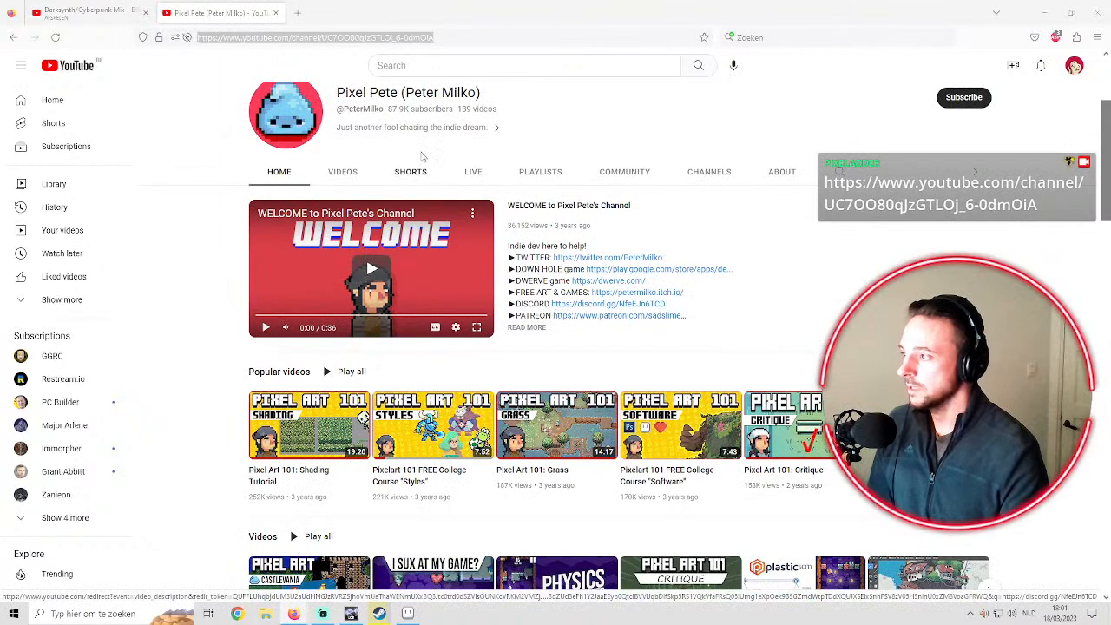
Look through the channel's uploaded videos, and return to the tab with the Darksynth/Cyberpunk Mix
{"action": "left_click", "coordinate": [353, 176]}
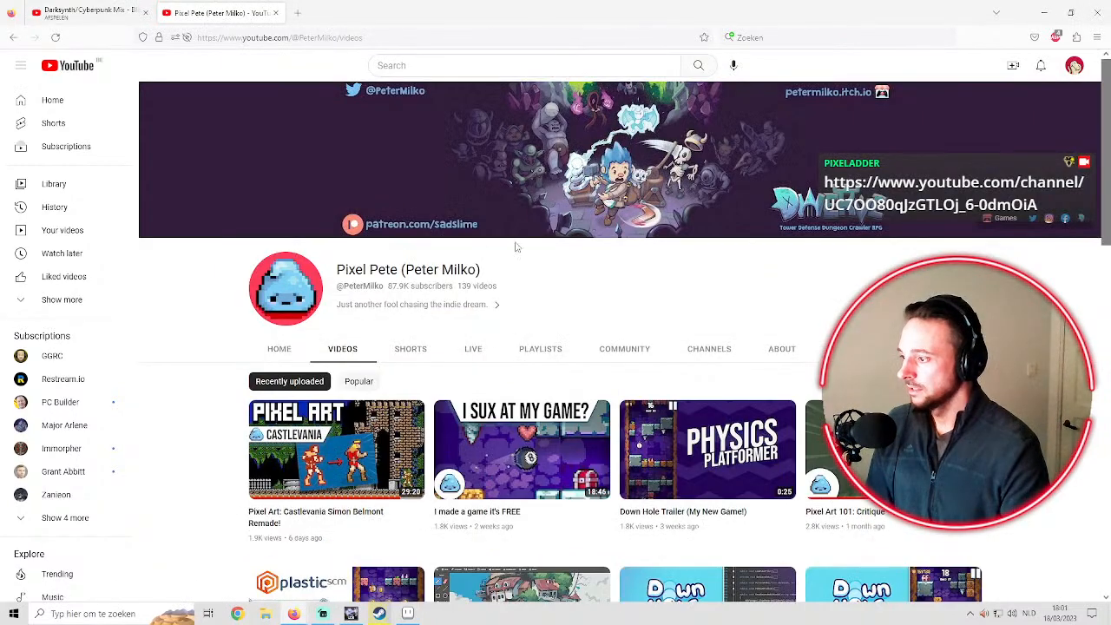
{"action": "scroll", "coordinate": [524, 238], "scroll_direction": "down", "scroll_amount": 2}
{"action": "scroll", "coordinate": [560, 227], "scroll_direction": "down", "scroll_amount": 3}
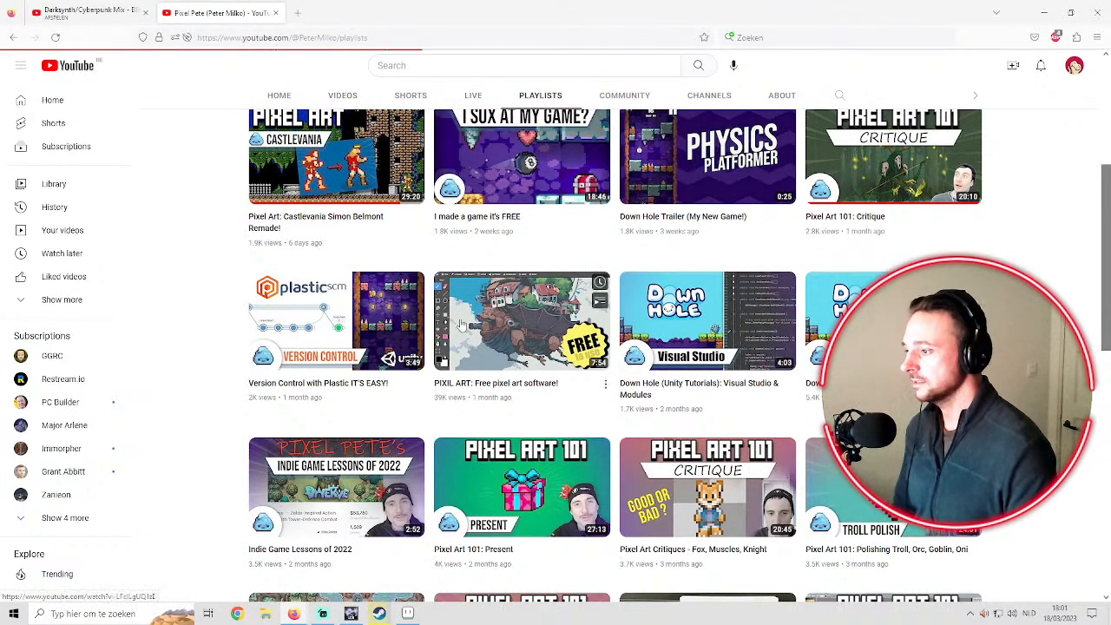
{"action": "left_click", "coordinate": [75, 15]}
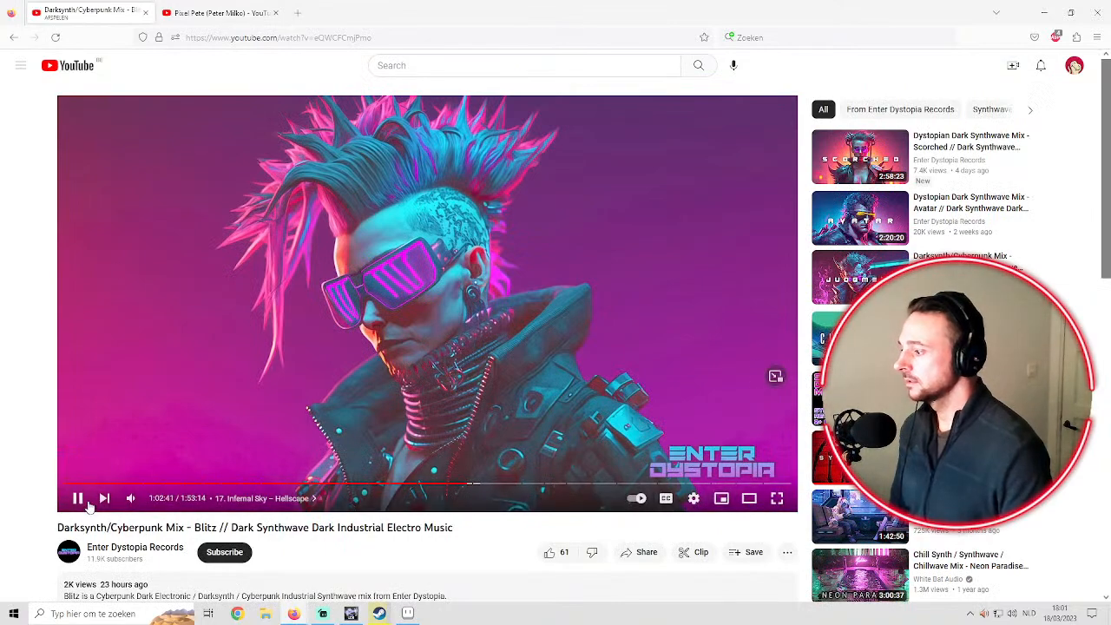
Return to the Pixel Pete channel's playlists, open the Pixel Art Critiques playlist, and watch parts of its first video
{"action": "left_click", "coordinate": [173, 11]}
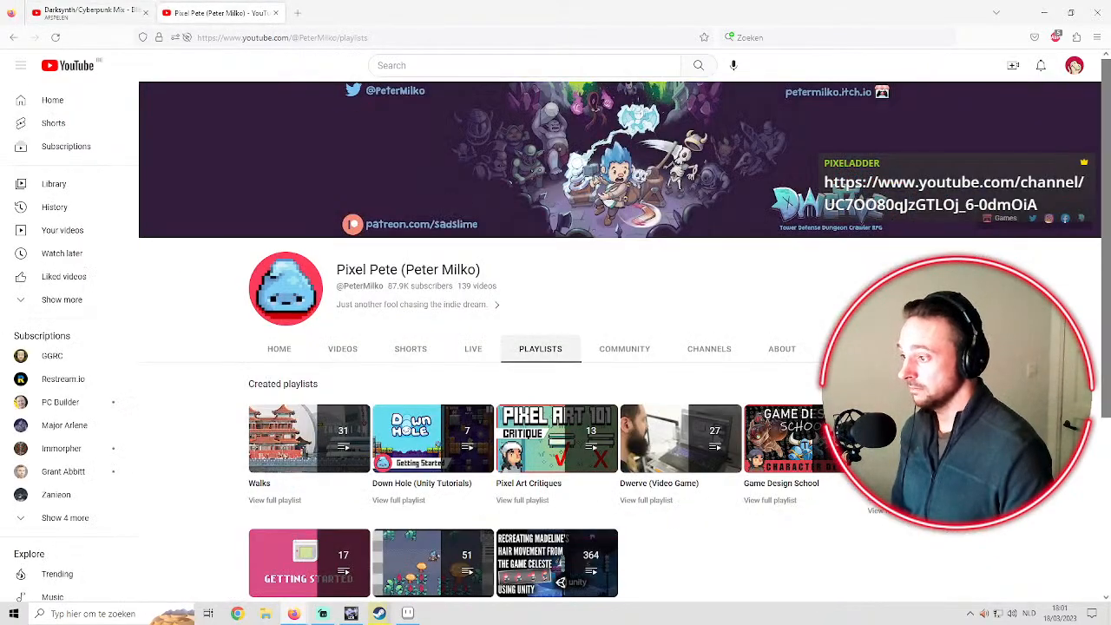
{"action": "scroll", "coordinate": [353, 407], "scroll_direction": "down", "scroll_amount": 2}
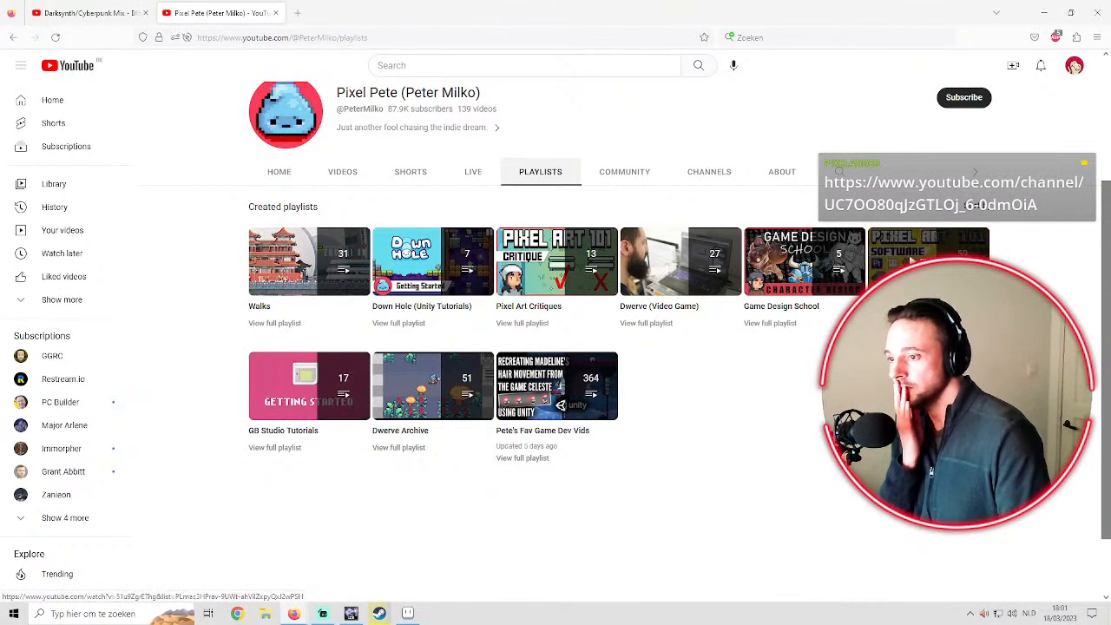
{"action": "left_click", "coordinate": [512, 307]}
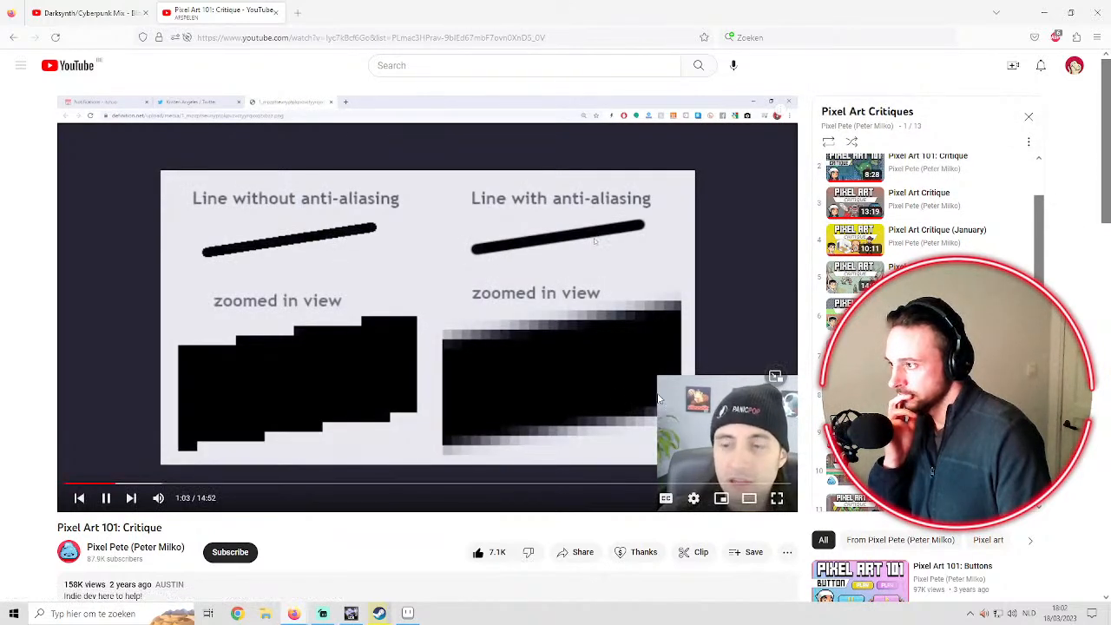
{"action": "left_click_drag", "start_coordinate": [178, 484], "coordinate": [181, 486]}
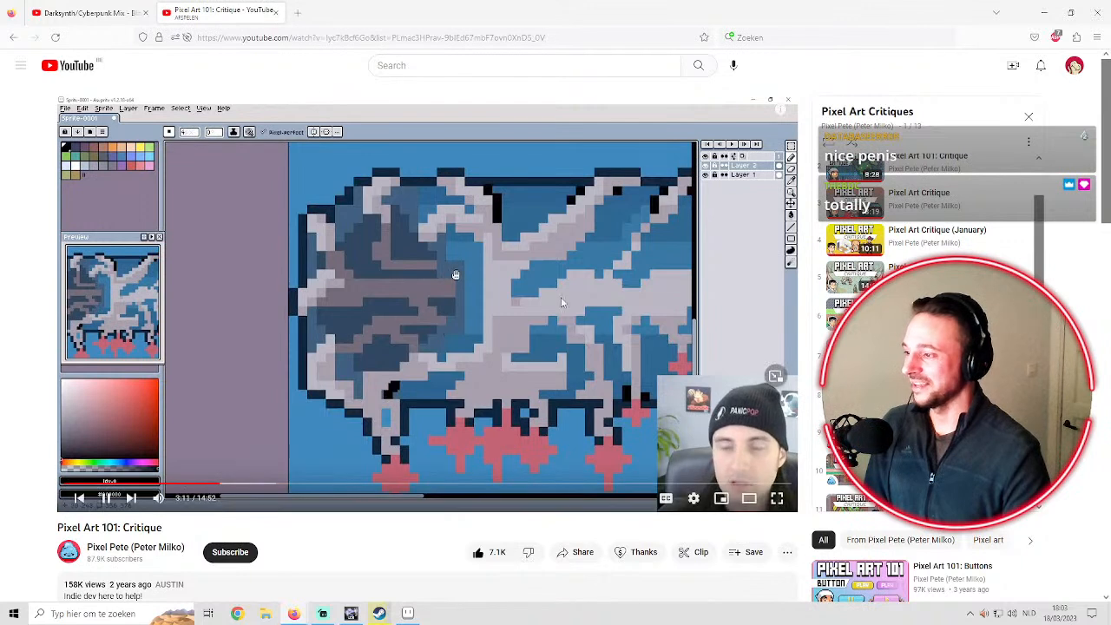
Close the Pixel Art 101: Critique tab, resume the Darksynth/Cyberpunk Mix, and minimize the browser
{"action": "left_click", "coordinate": [276, 14]}
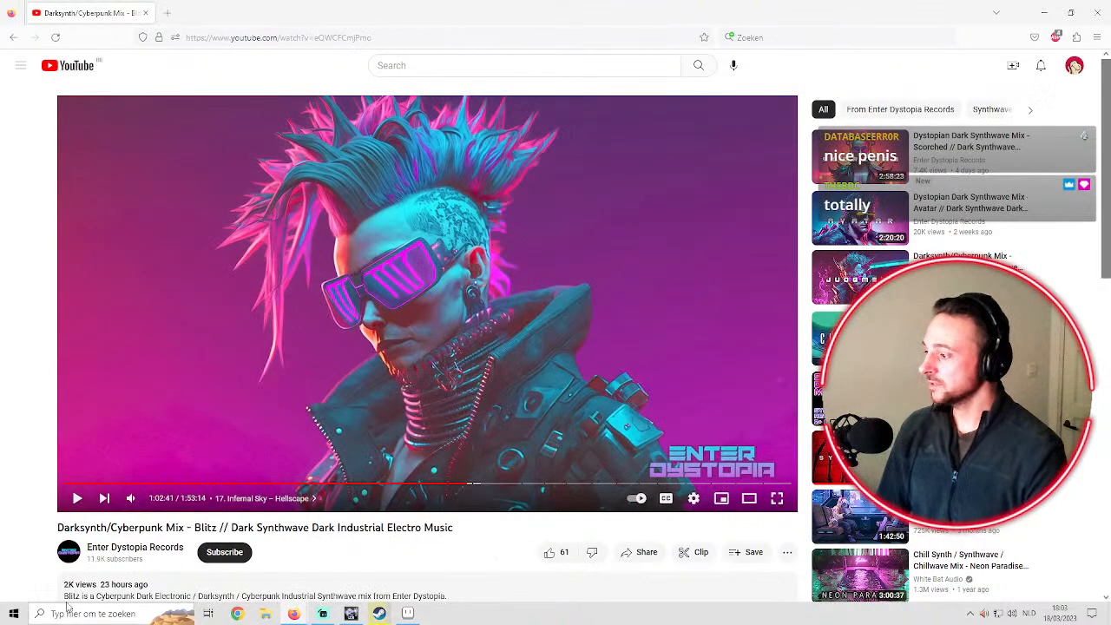
{"action": "left_click", "coordinate": [67, 500]}
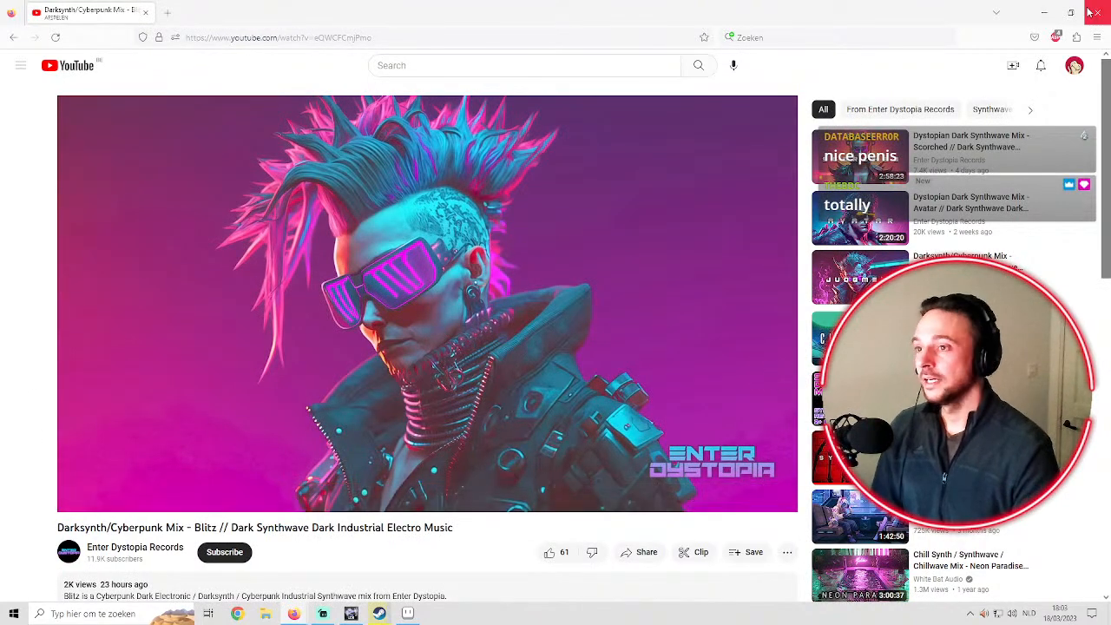
{"action": "left_click", "coordinate": [1043, 14]}
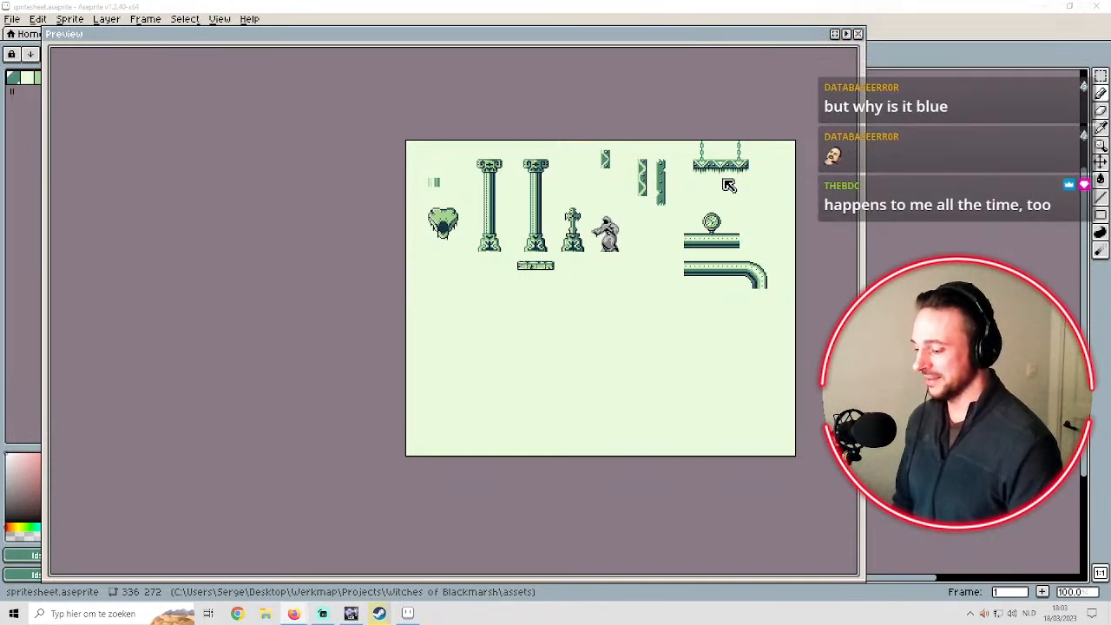
Close the sprite sheet's preview, Aseprite, and the Steam library window
{"action": "left_click", "coordinate": [857, 33]}
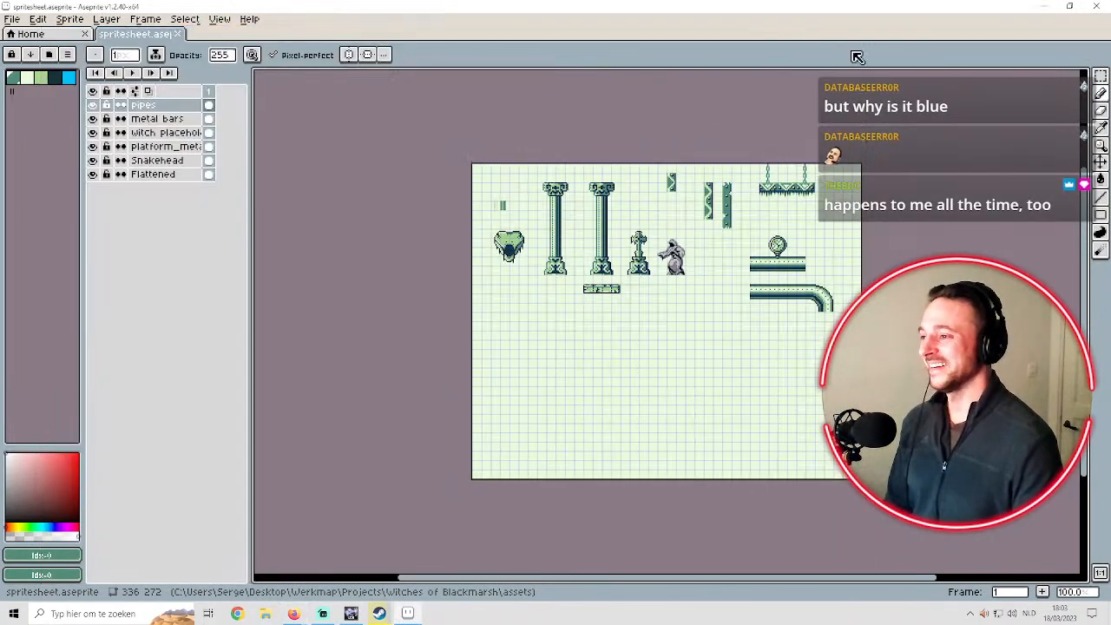
{"action": "left_click", "coordinate": [1095, 6]}
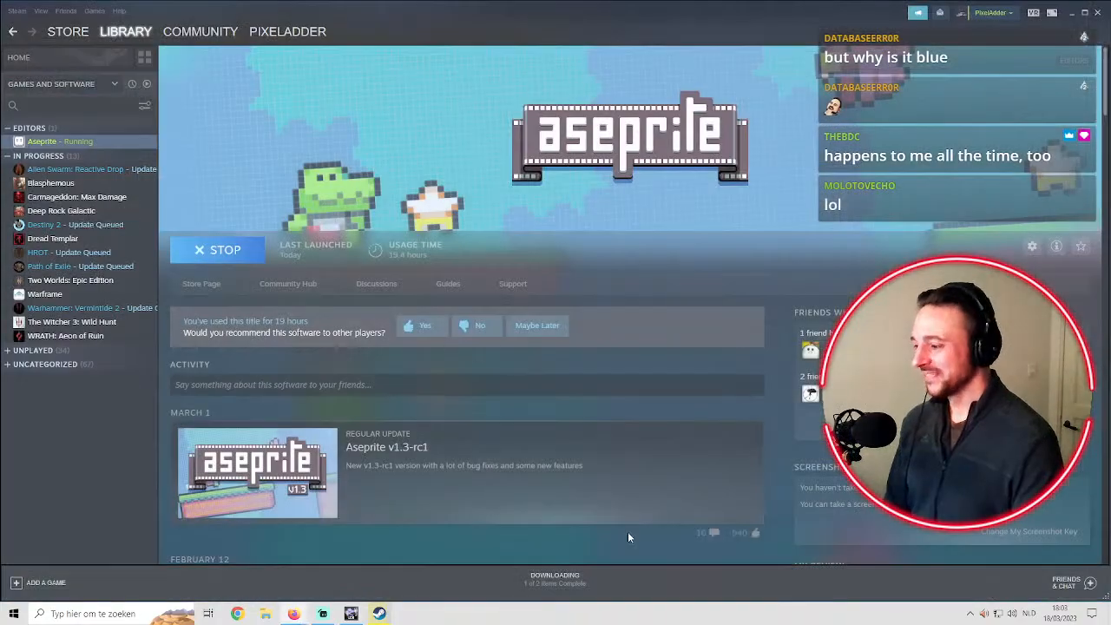
{"action": "left_click", "coordinate": [1096, 10]}
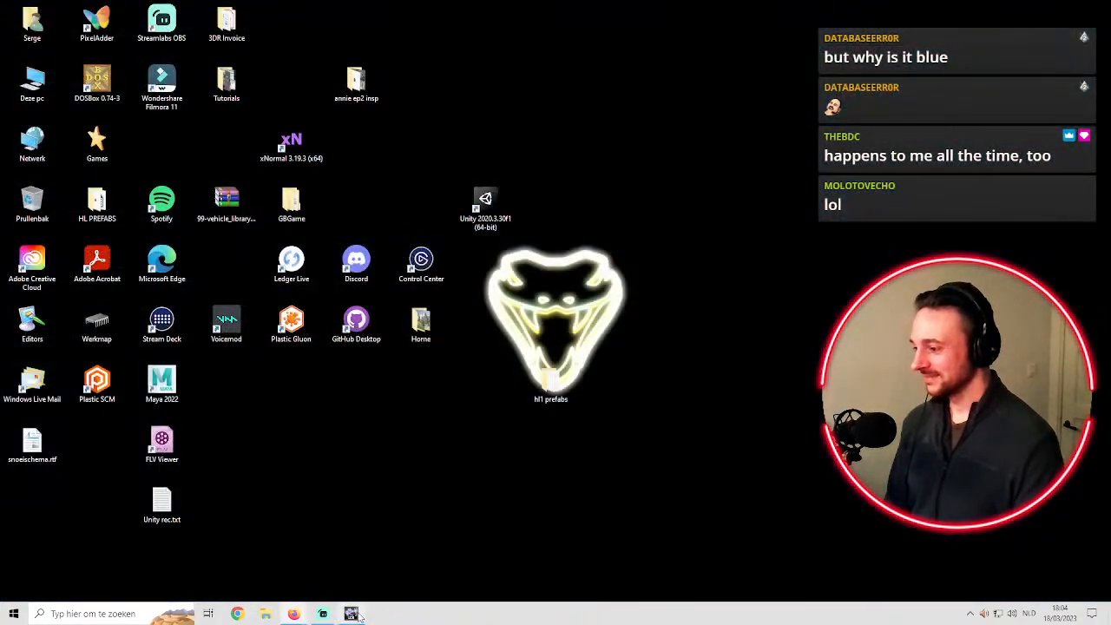
Switch to Ultimate Doom Builder and save the A2MX.wad map
{"action": "left_click", "coordinate": [350, 613]}
{"action": "scroll", "coordinate": [537, 351], "scroll_direction": "down", "scroll_amount": 2}
{"action": "scroll", "coordinate": [560, 290], "scroll_direction": "up", "scroll_amount": 3}
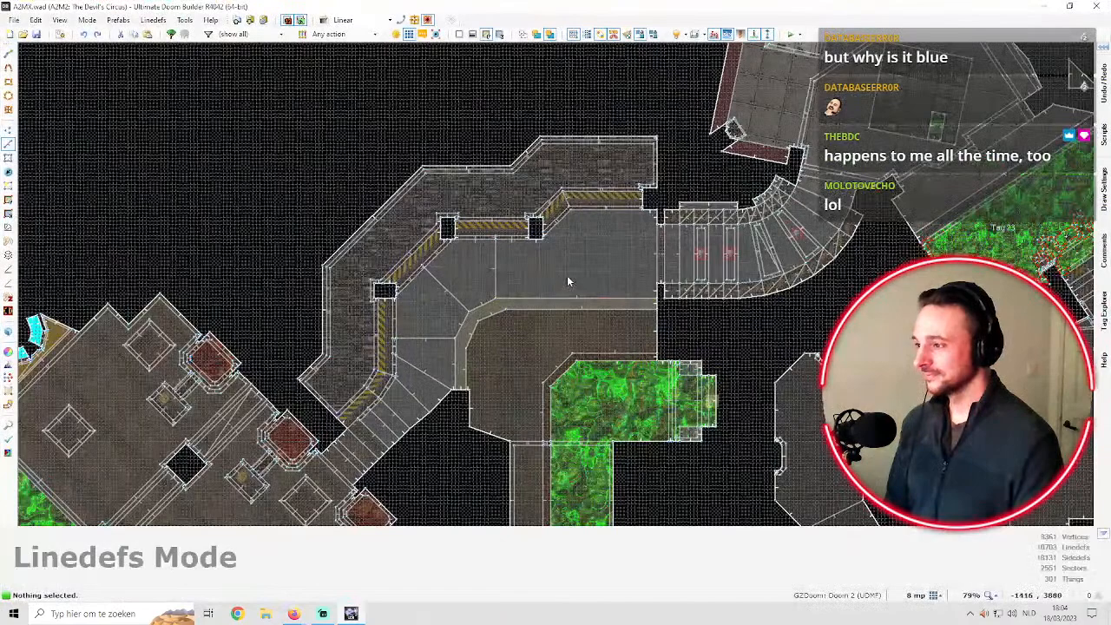
{"action": "scroll", "coordinate": [528, 187], "scroll_direction": "down", "scroll_amount": 1}
{"action": "scroll", "coordinate": [497, 137], "scroll_direction": "up", "scroll_amount": 1}
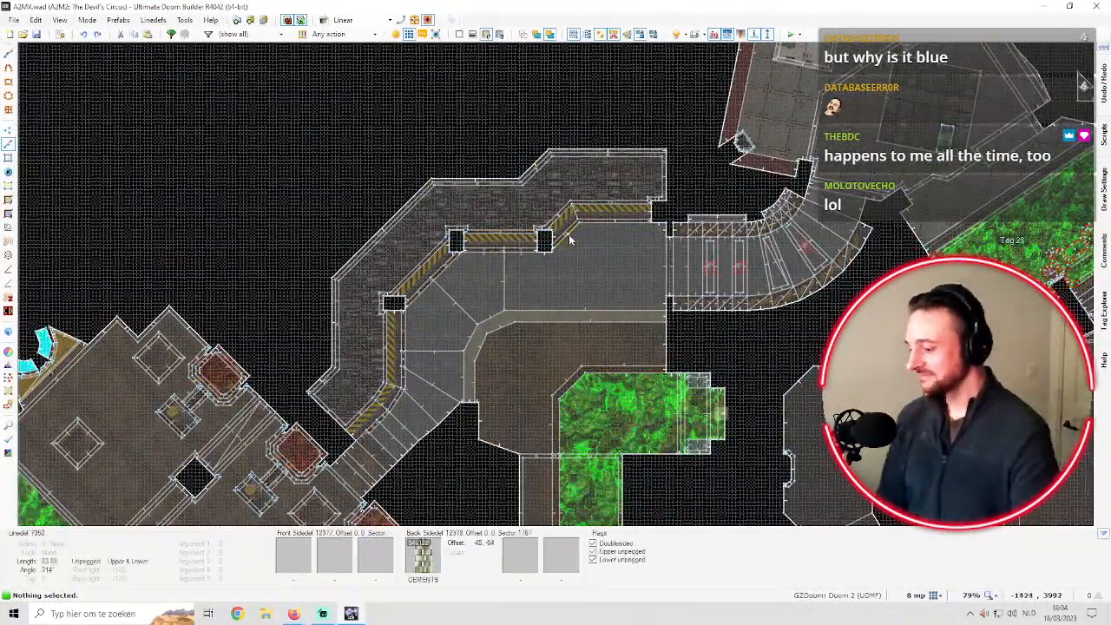
{"action": "scroll", "coordinate": [575, 235], "scroll_direction": "up", "scroll_amount": 2}
{"action": "scroll", "coordinate": [579, 219], "scroll_direction": "down", "scroll_amount": 2}
{"action": "scroll", "coordinate": [697, 160], "scroll_direction": "up", "scroll_amount": 3}
{"action": "scroll", "coordinate": [631, 134], "scroll_direction": "down", "scroll_amount": 2}
{"action": "left_click", "coordinate": [36, 35]}
{"action": "scroll", "coordinate": [465, 163], "scroll_direction": "up", "scroll_amount": 2}
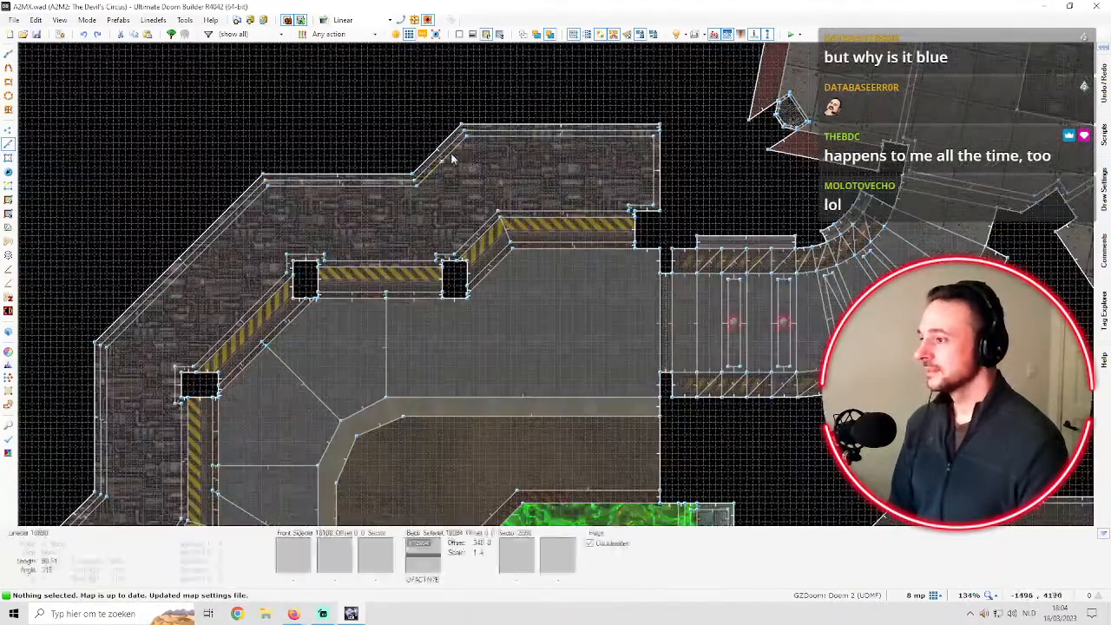
In Visual Mode, set the ceiling texture of the pipe-floored side walkway to FLGRTR2, and undo the texture offset and scale reset
{"action": "scroll", "coordinate": [569, 159], "scroll_direction": "down", "scroll_amount": 3}
{"action": "scroll", "coordinate": [413, 208], "scroll_direction": "up", "scroll_amount": 2}
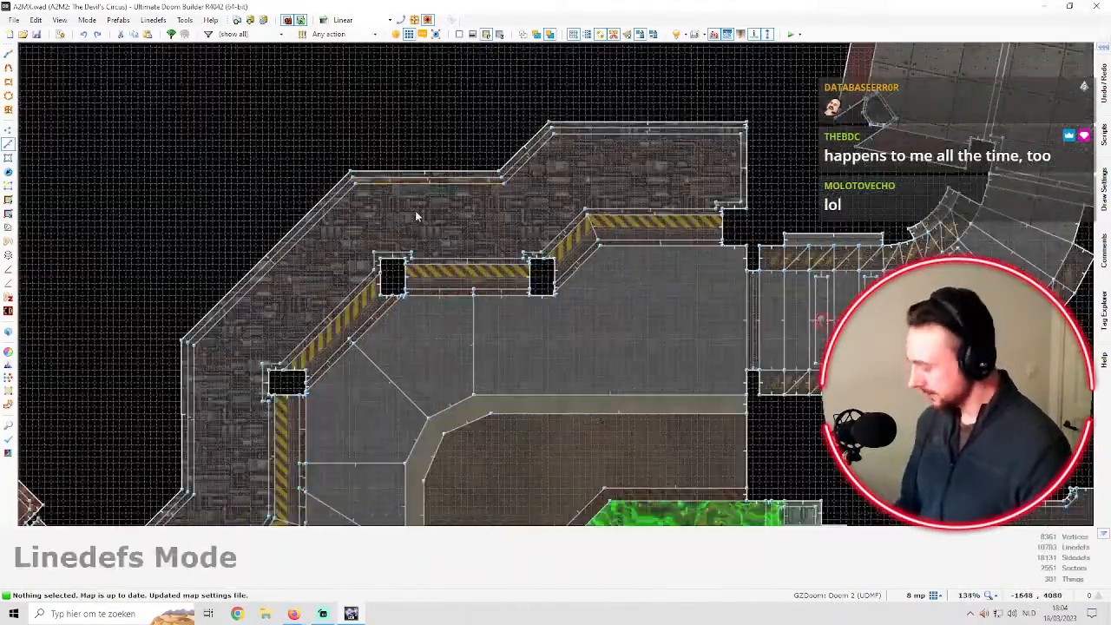
{"action": "key", "text": "w"}
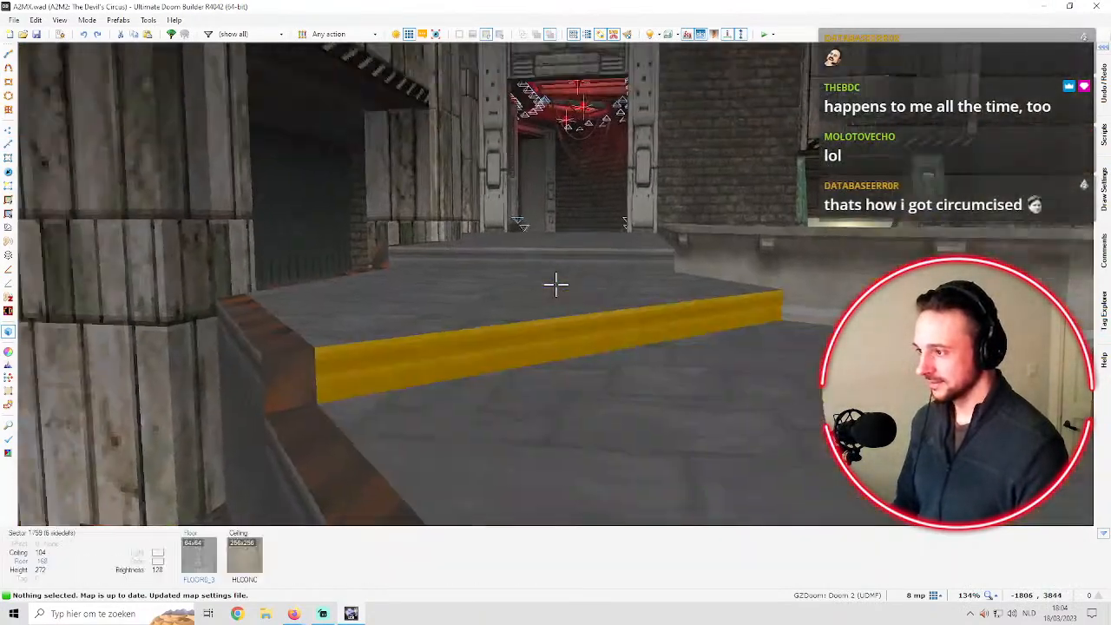
{"action": "key", "text": "e"}
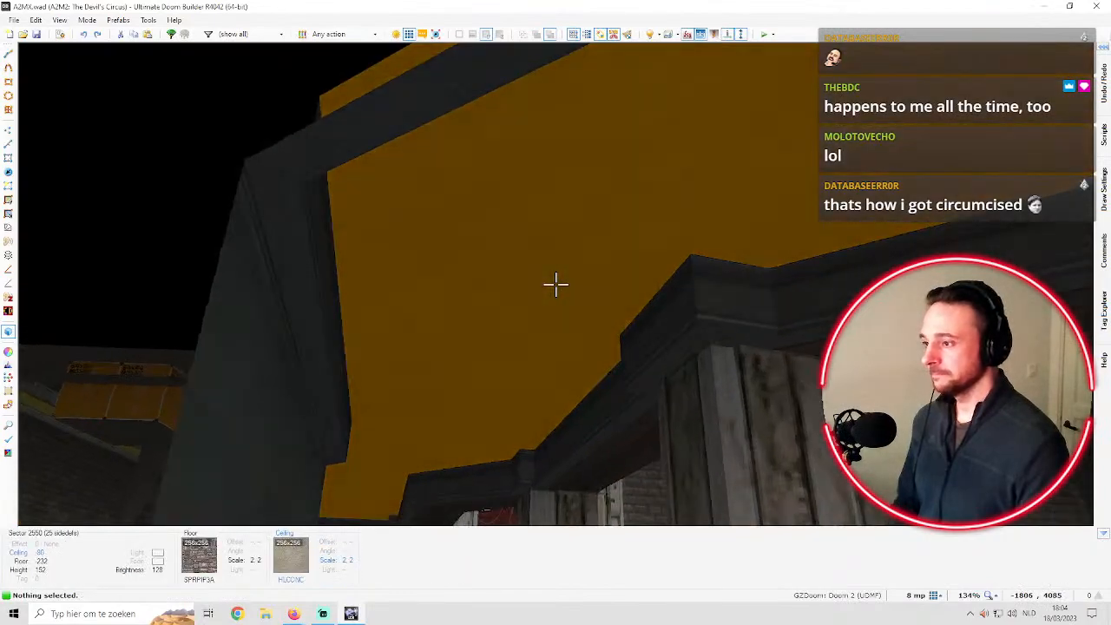
{"action": "middle_click", "coordinate": [556, 284]}
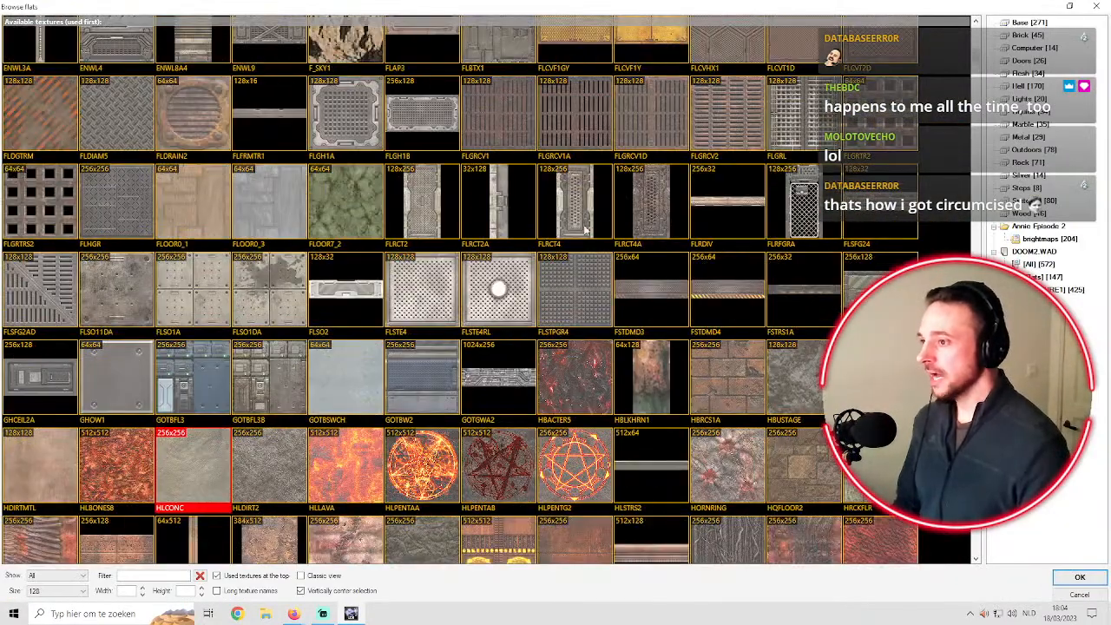
{"action": "scroll", "coordinate": [574, 228], "scroll_direction": "up", "scroll_amount": 2}
{"action": "key", "text": "Return"}
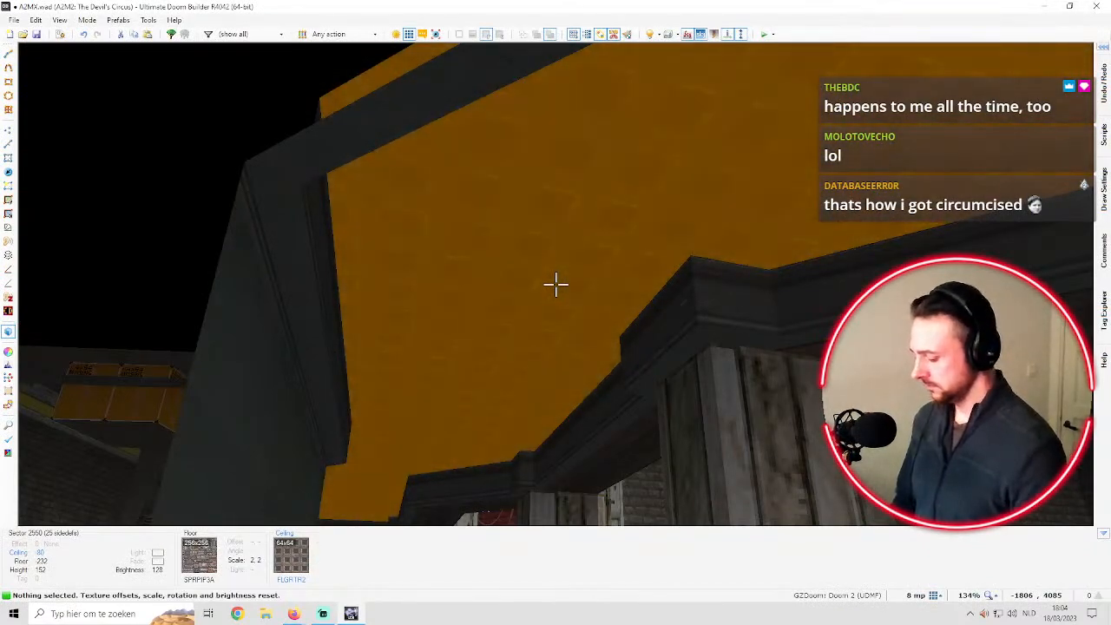
{"action": "key", "text": "ctrl+z"}
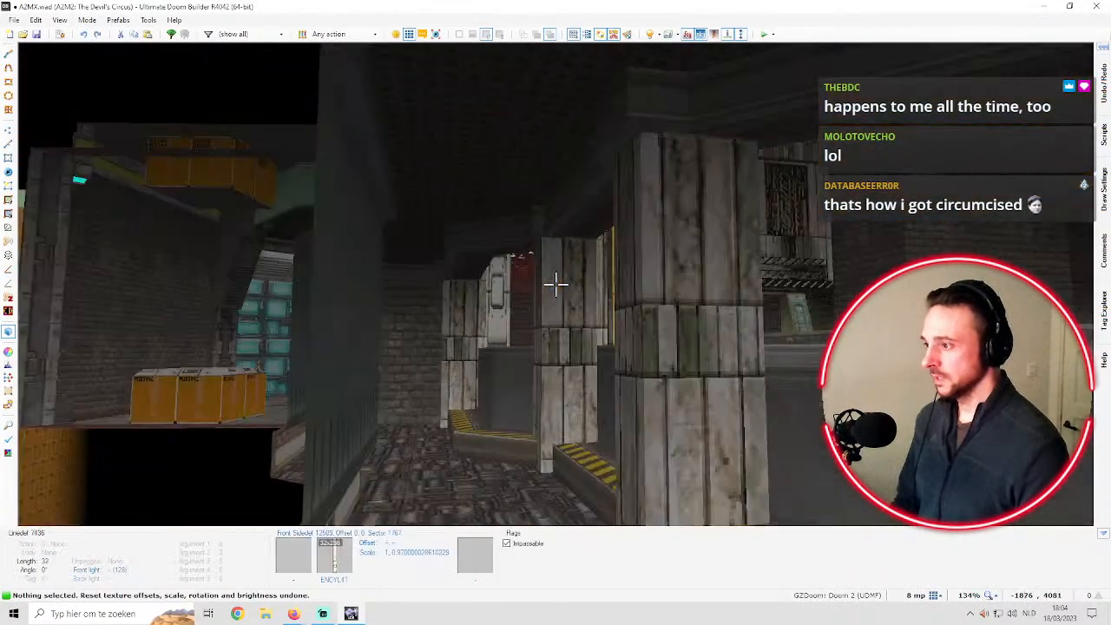
Copy the light thing from the alcove beside the green slime pool and paste it at the southwest end of the pipe-floored walkway
{"action": "key", "text": "w"}
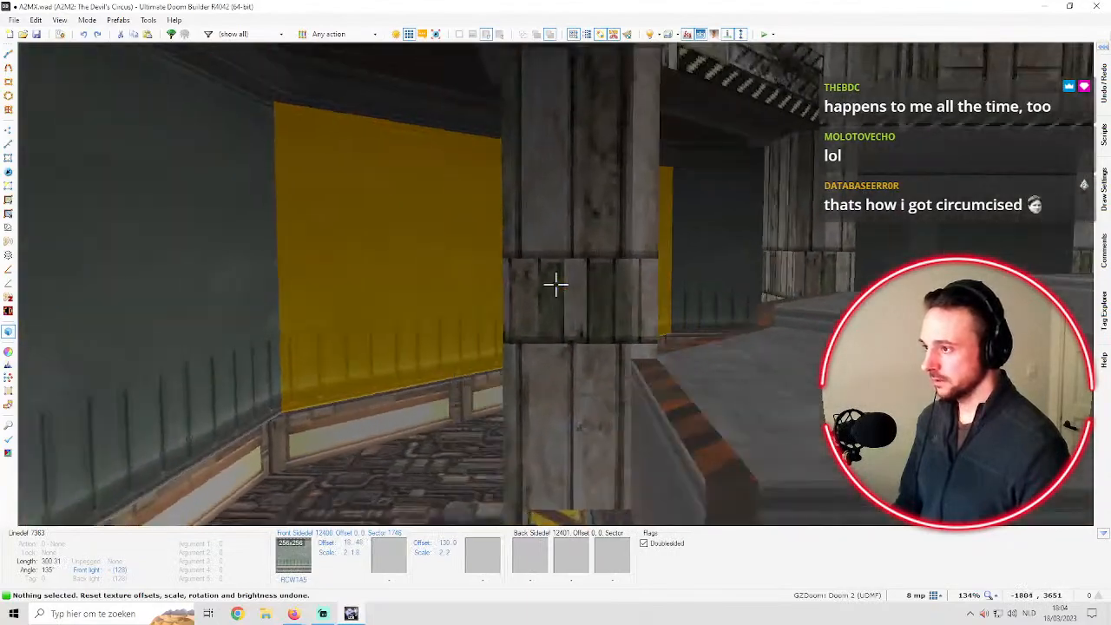
{"action": "key", "text": "w"}
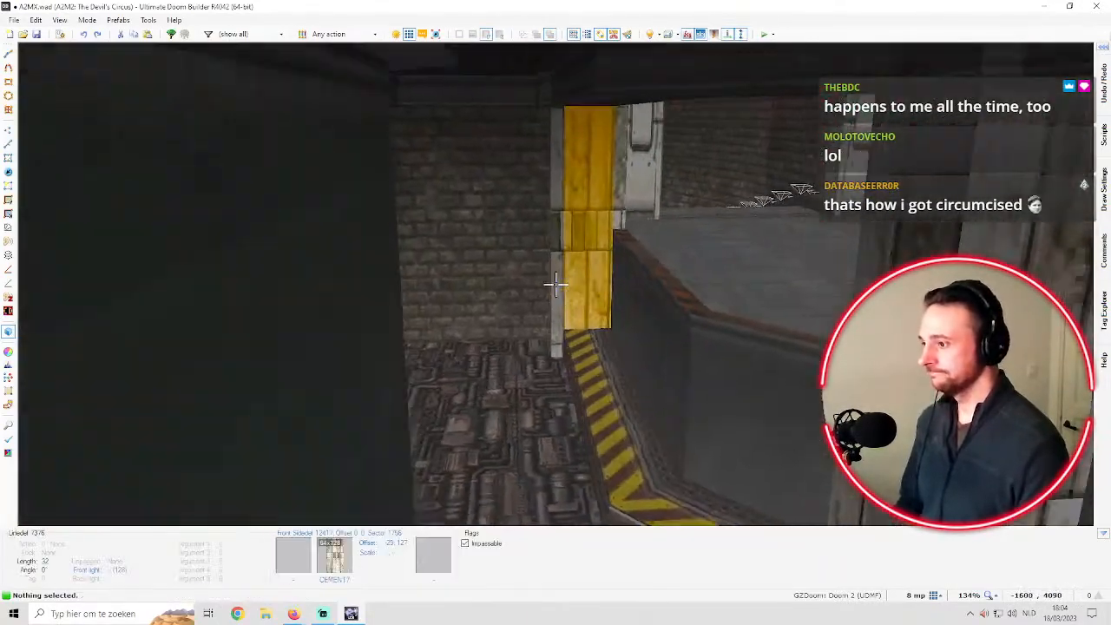
{"action": "key", "text": "w"}
{"action": "key", "text": "w"}
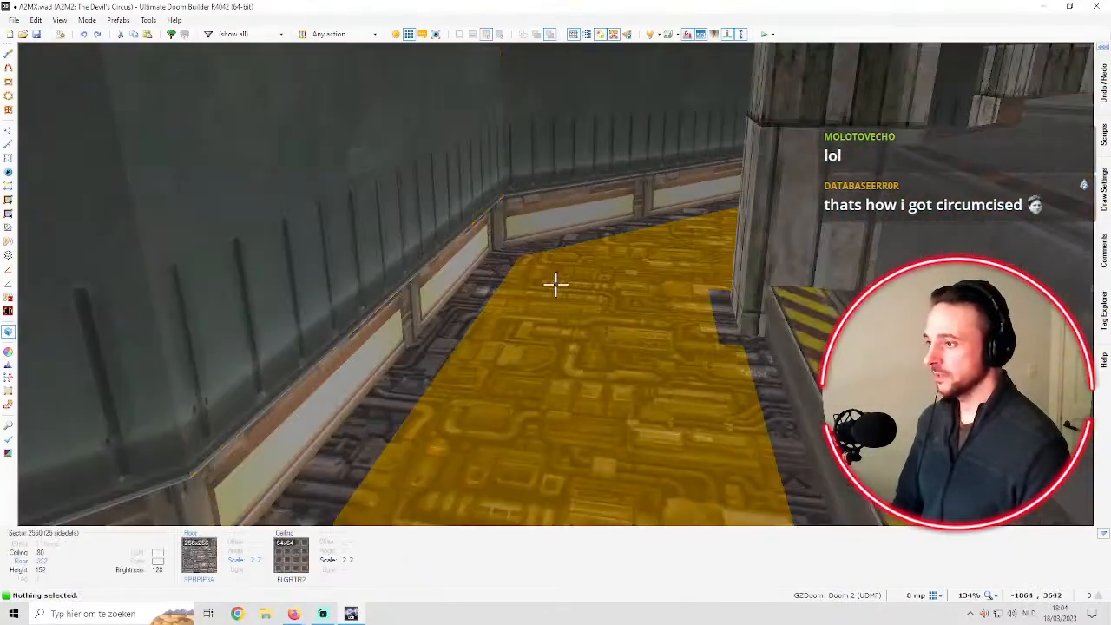
{"action": "key", "text": "q"}
{"action": "scroll", "coordinate": [743, 323], "scroll_direction": "down", "scroll_amount": 5}
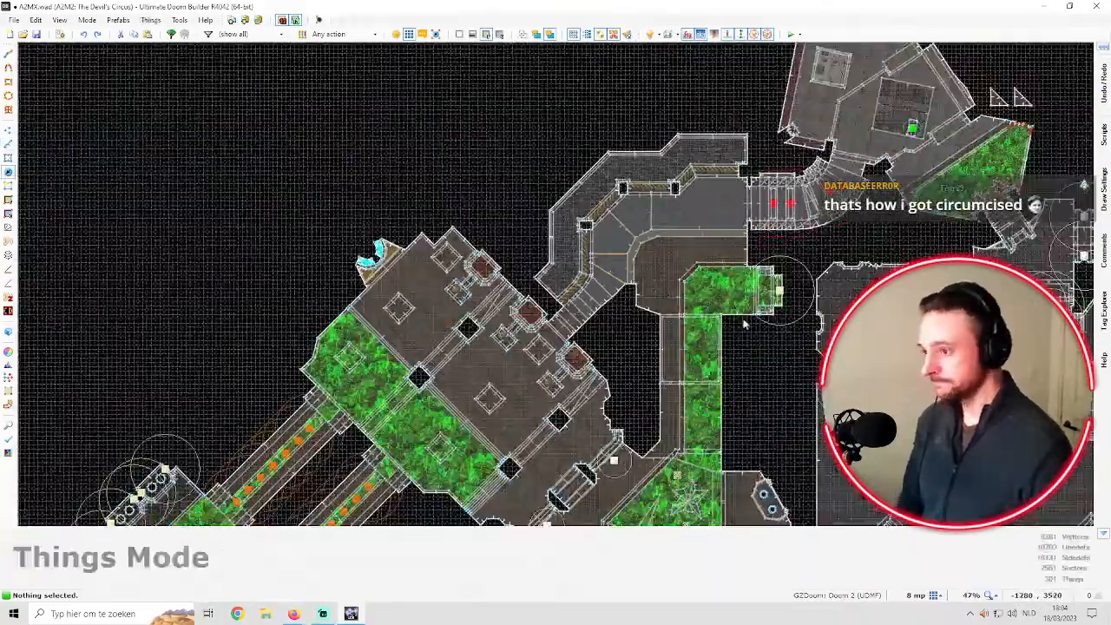
{"action": "scroll", "coordinate": [779, 299], "scroll_direction": "up", "scroll_amount": 5}
{"action": "left_click", "coordinate": [769, 277]}
{"action": "scroll", "coordinate": [667, 270], "scroll_direction": "down", "scroll_amount": 2}
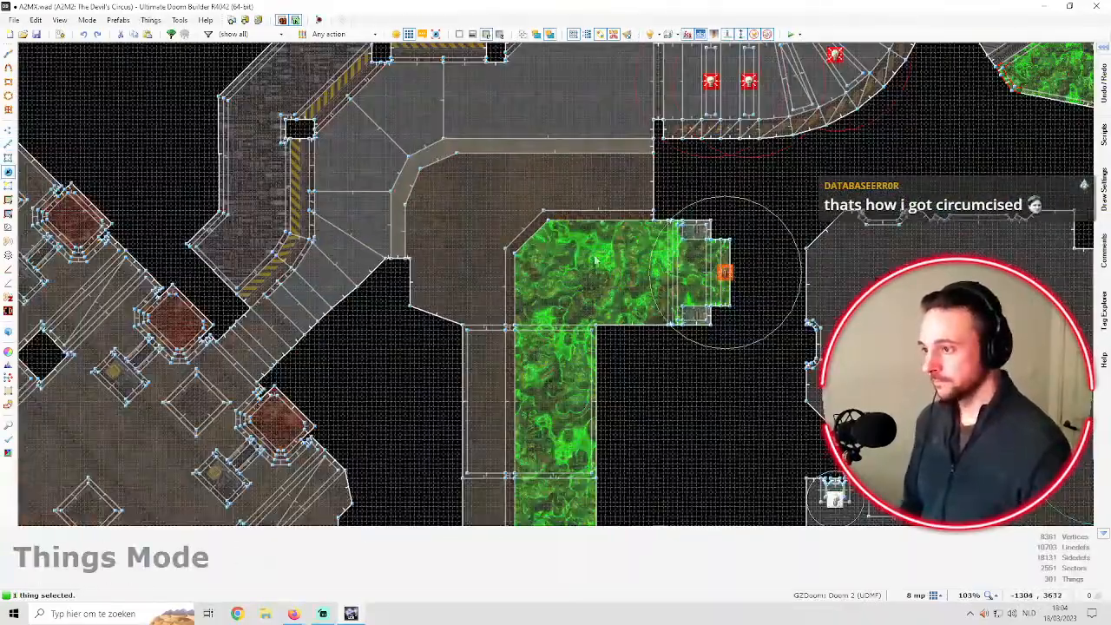
{"action": "scroll", "coordinate": [322, 185], "scroll_direction": "up", "scroll_amount": 1}
{"action": "scroll", "coordinate": [244, 215], "scroll_direction": "up", "scroll_amount": 1}
{"action": "key", "text": "ctrl+c"}
{"action": "key", "text": "ctrl+v"}
{"action": "scroll", "coordinate": [244, 215], "scroll_direction": "up", "scroll_amount": 2}
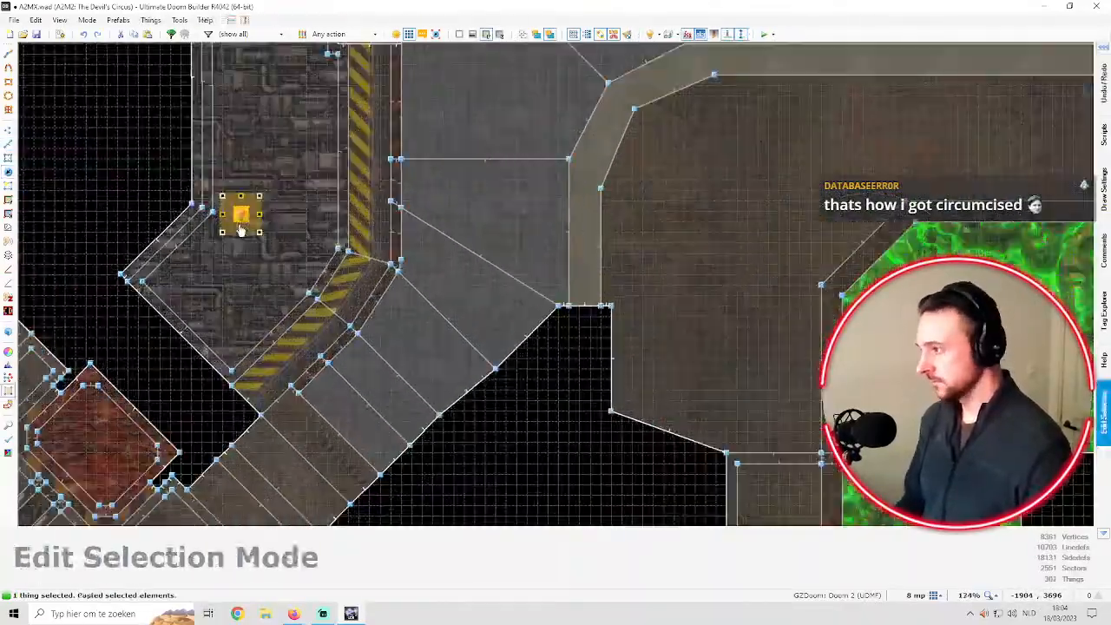
In Visual Mode, lower the pasted light to a height of 16, in front of the lit wall panel, and deselect it
{"action": "key", "text": "q"}
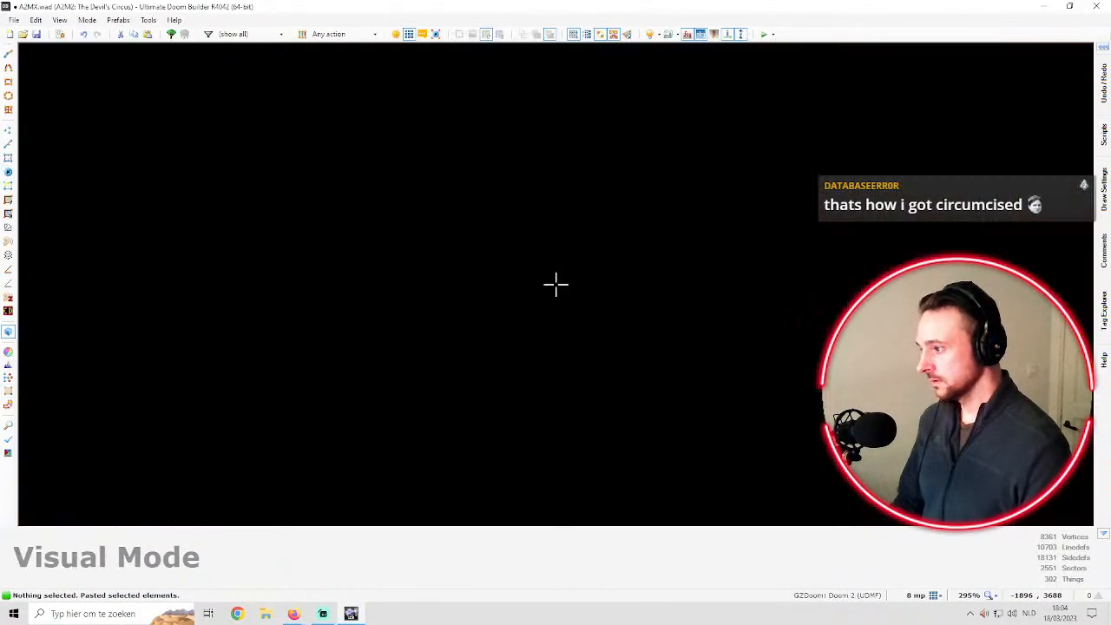
{"action": "key", "text": "e"}
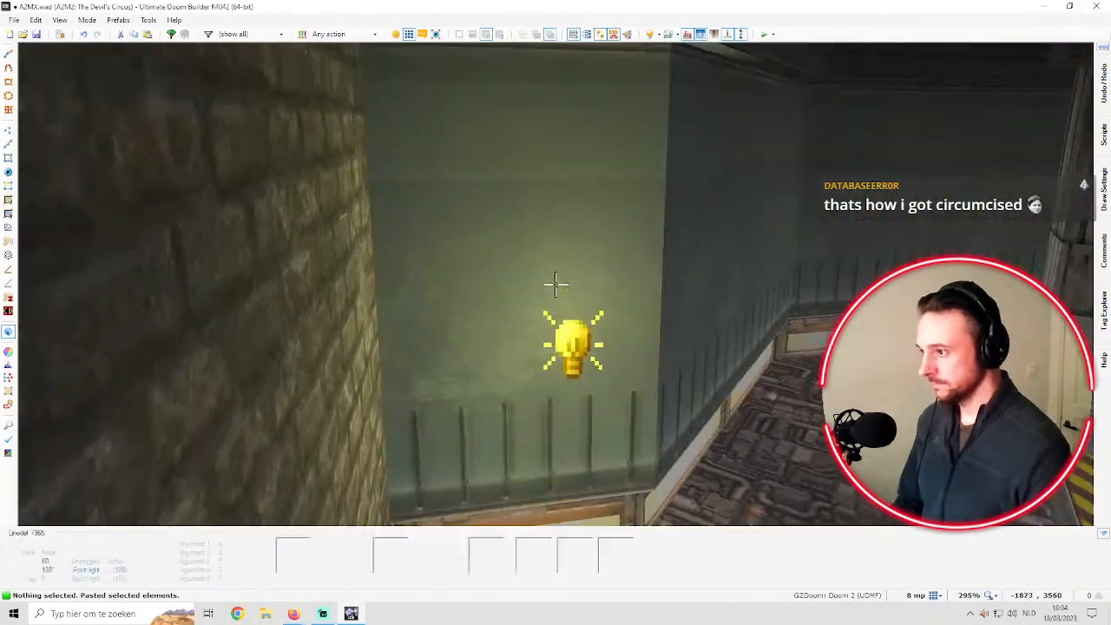
{"action": "left_click", "coordinate": [555, 285]}
{"action": "key", "text": "f"}
{"action": "scroll", "coordinate": [555, 285], "scroll_direction": "down", "scroll_amount": 7}
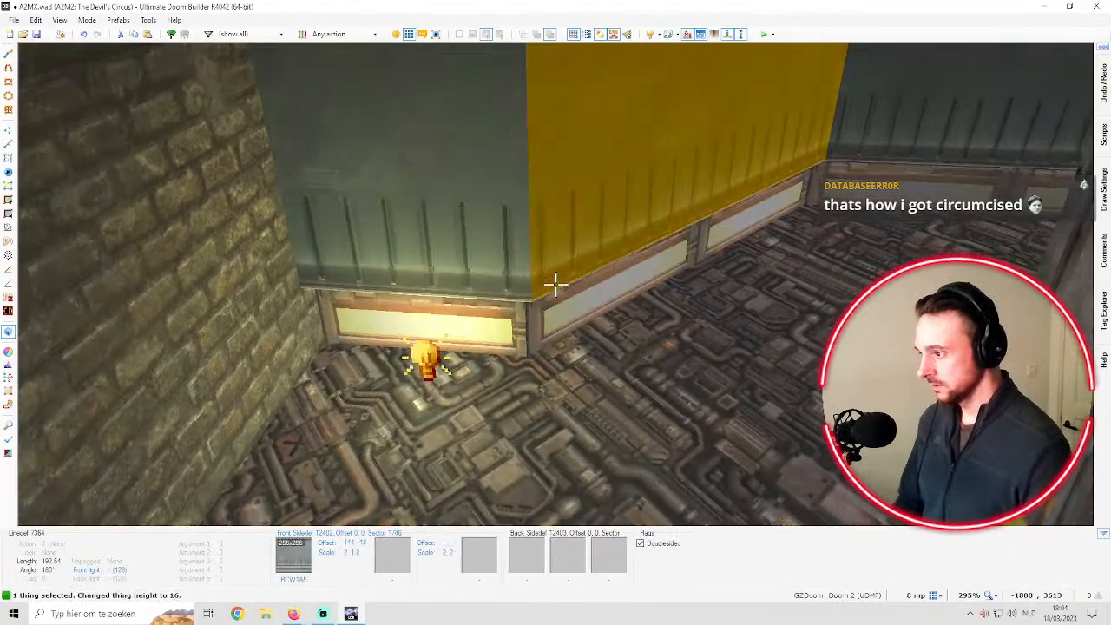
{"action": "scroll", "coordinate": [556, 284], "scroll_direction": "up", "scroll_amount": 1}
{"action": "key", "text": "d"}
{"action": "key", "text": "c"}
{"action": "key", "text": "e"}
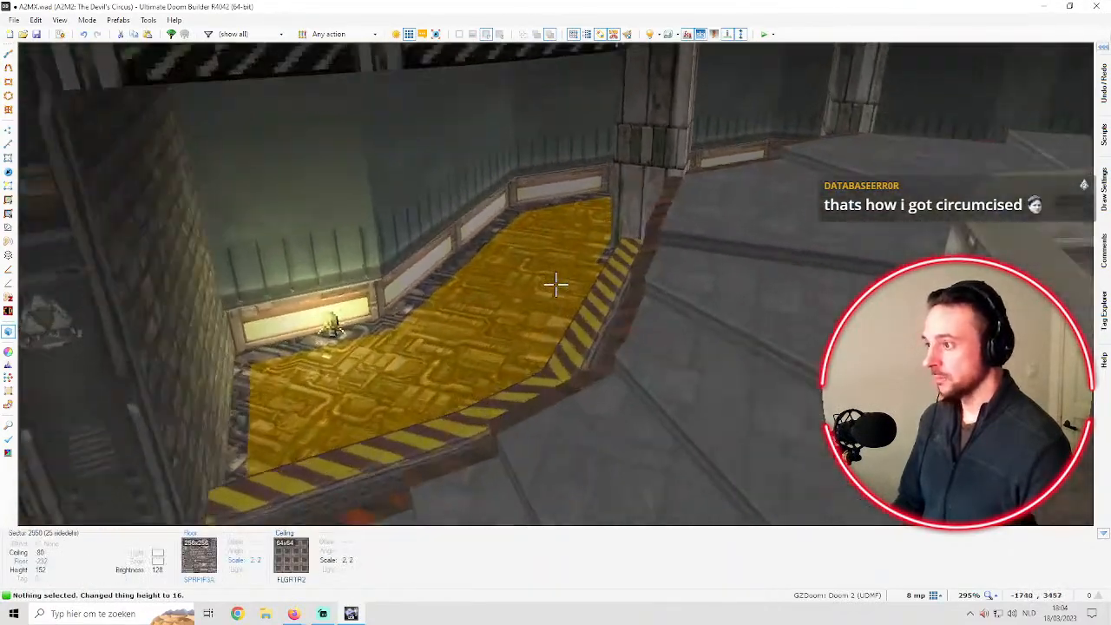
Duplicate the lowered light and place the copy farther north along the walkway's straight west wall, in front of its light panels
{"action": "key", "text": "q"}
{"action": "scroll", "coordinate": [494, 285], "scroll_direction": "down", "scroll_amount": 1}
{"action": "scroll", "coordinate": [360, 217], "scroll_direction": "up", "scroll_amount": 3}
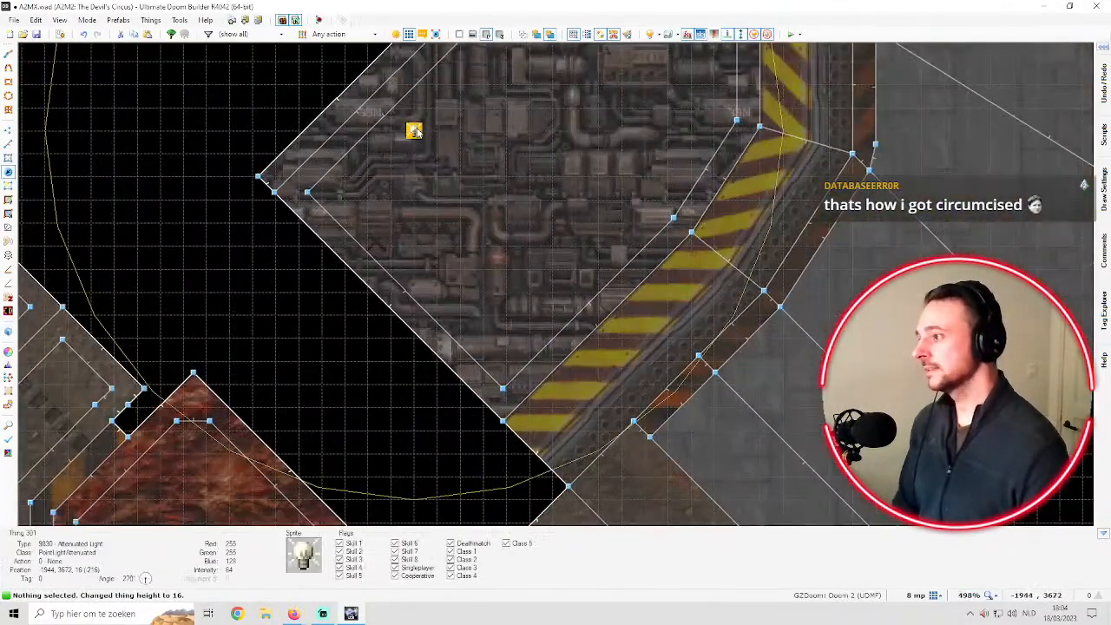
{"action": "scroll", "coordinate": [433, 156], "scroll_direction": "down", "scroll_amount": 8}
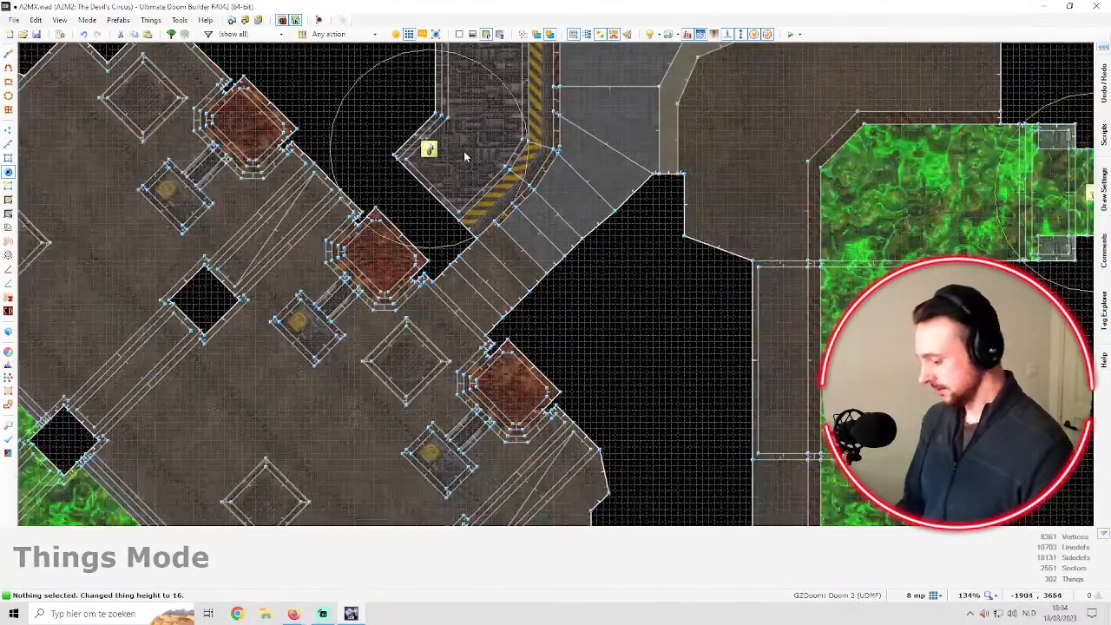
{"action": "left_click", "coordinate": [438, 149]}
{"action": "scroll", "coordinate": [495, 105], "scroll_direction": "down", "scroll_amount": 2}
{"action": "scroll", "coordinate": [493, 106], "scroll_direction": "up", "scroll_amount": 3}
{"action": "key", "text": "ctrl+c"}
{"action": "key", "text": "ctrl+v"}
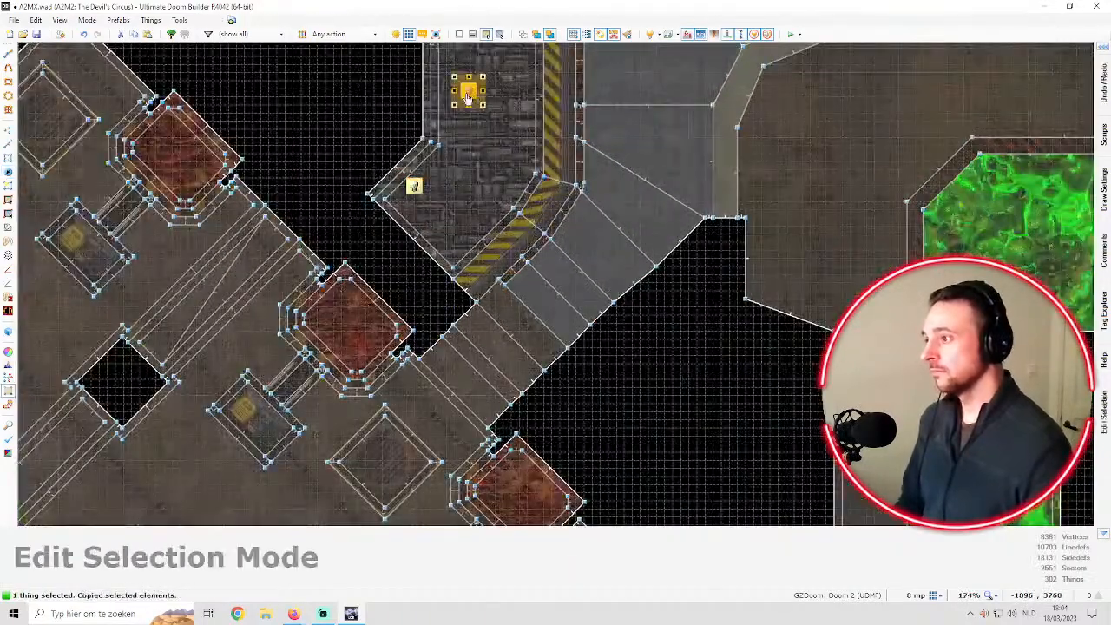
{"action": "scroll", "coordinate": [451, 299], "scroll_direction": "up", "scroll_amount": 2}
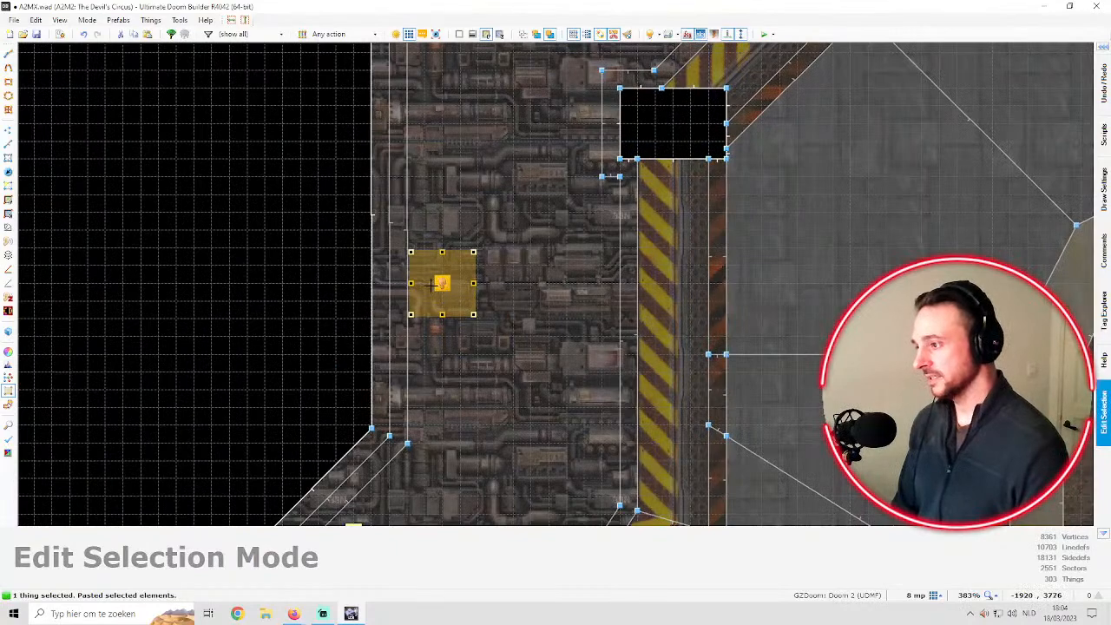
{"action": "scroll", "coordinate": [434, 285], "scroll_direction": "down", "scroll_amount": 2}
{"action": "scroll", "coordinate": [443, 286], "scroll_direction": "up", "scroll_amount": 2}
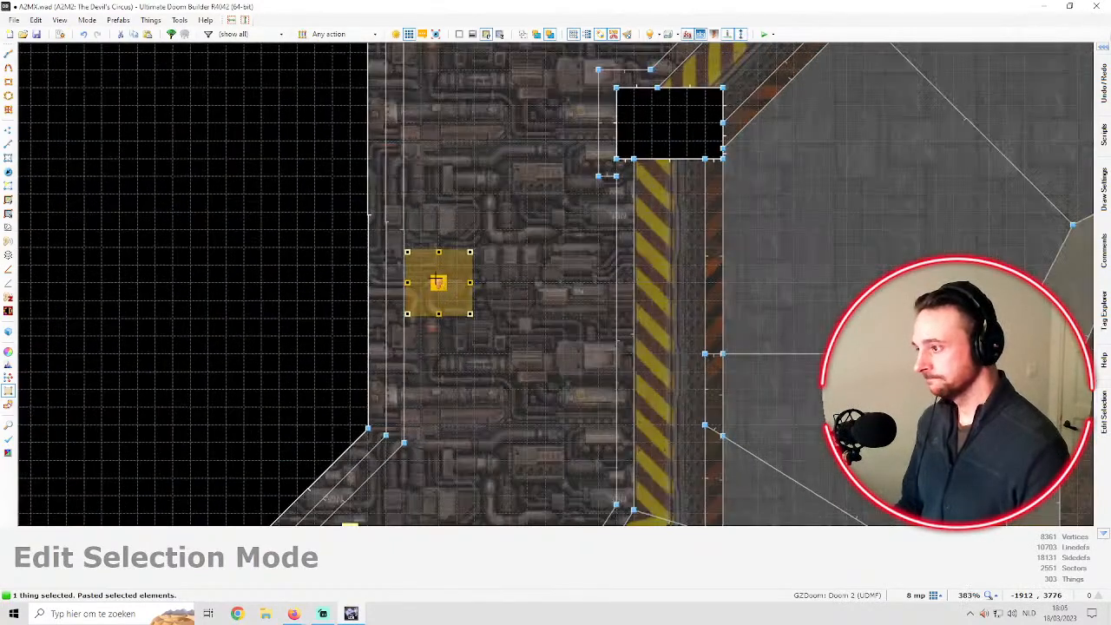
{"action": "key", "text": "q"}
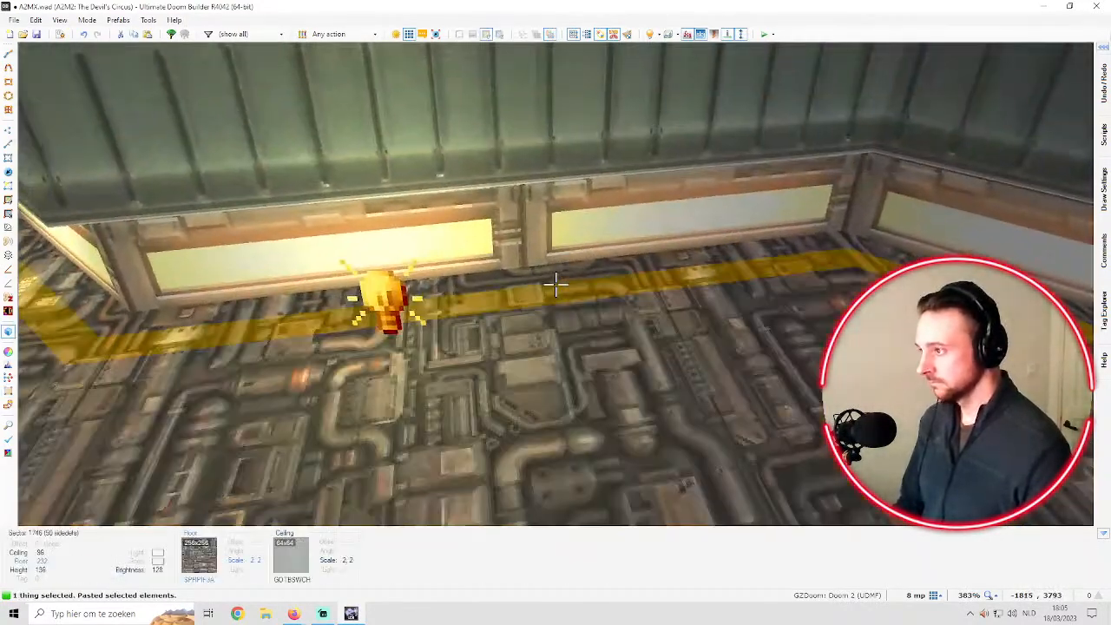
Move the straight west wall's light to -1920, 3760 and paste a copy due north at -1920, 3824
{"action": "key", "text": "q"}
{"action": "left_click", "coordinate": [546, 256]}
{"action": "scroll", "coordinate": [409, 280], "scroll_direction": "down", "scroll_amount": 1}
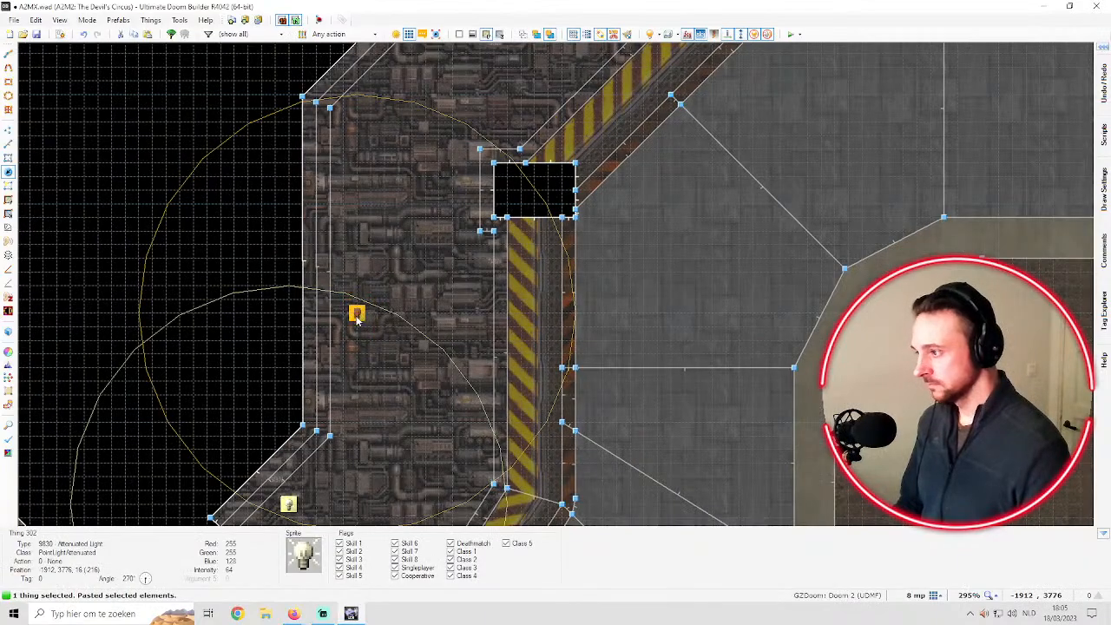
{"action": "key", "text": "q"}
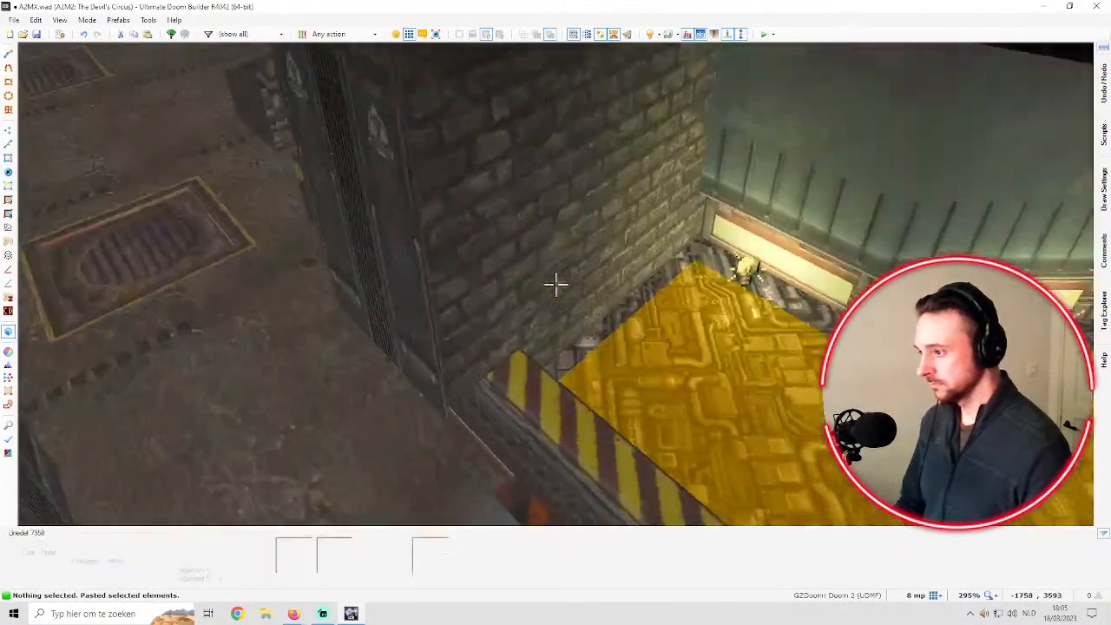
{"action": "key", "text": "q"}
{"action": "scroll", "coordinate": [548, 281], "scroll_direction": "down", "scroll_amount": 1}
{"action": "scroll", "coordinate": [233, 323], "scroll_direction": "up", "scroll_amount": 1}
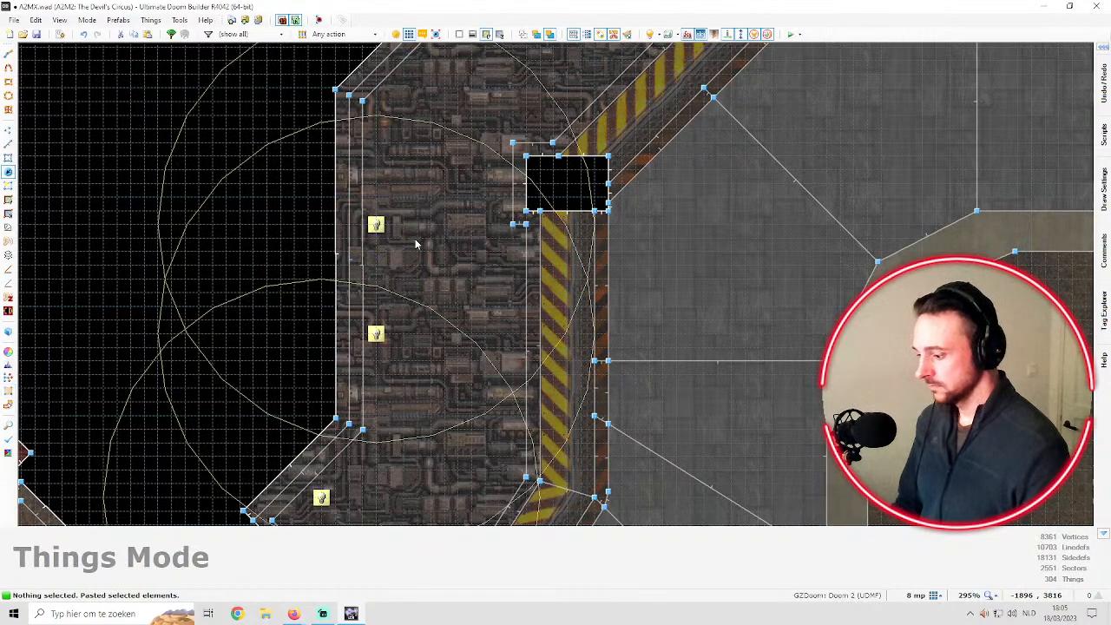
{"action": "key", "text": "q"}
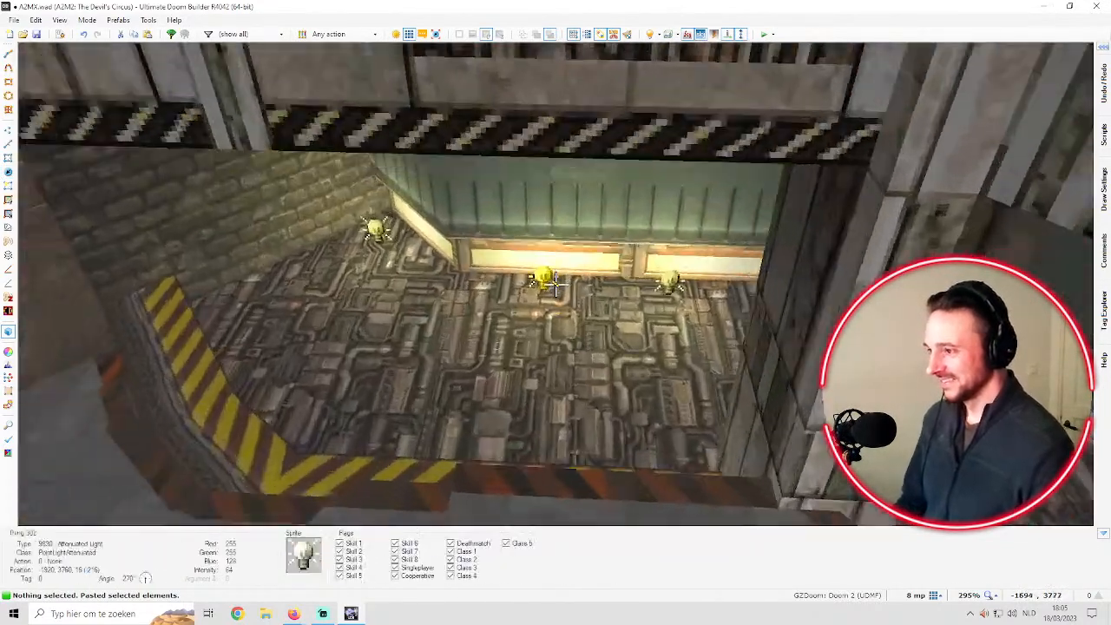
Move the northern west-wall light farther north, in front of the second light panel, and check it in Visual Mode
{"action": "key", "text": "q"}
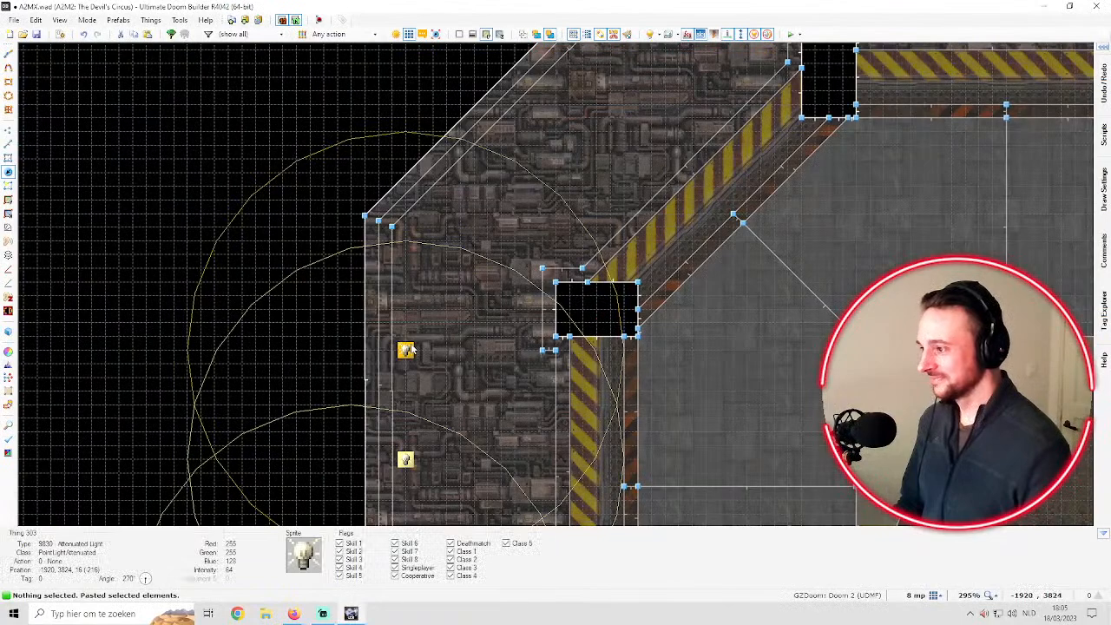
{"action": "key", "text": "q"}
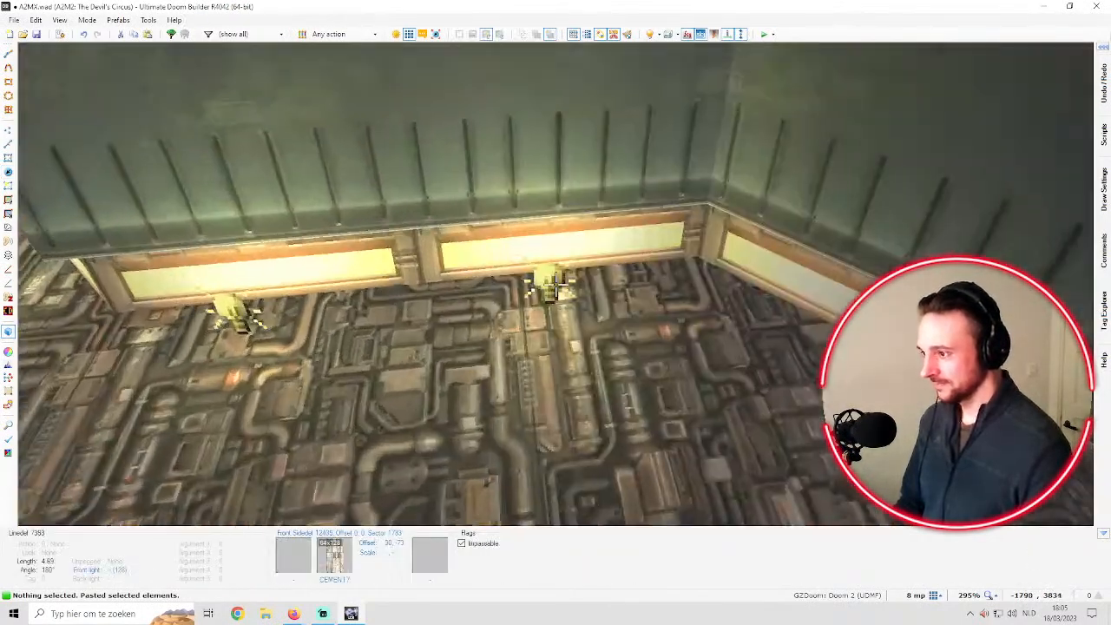
{"action": "key", "text": "q"}
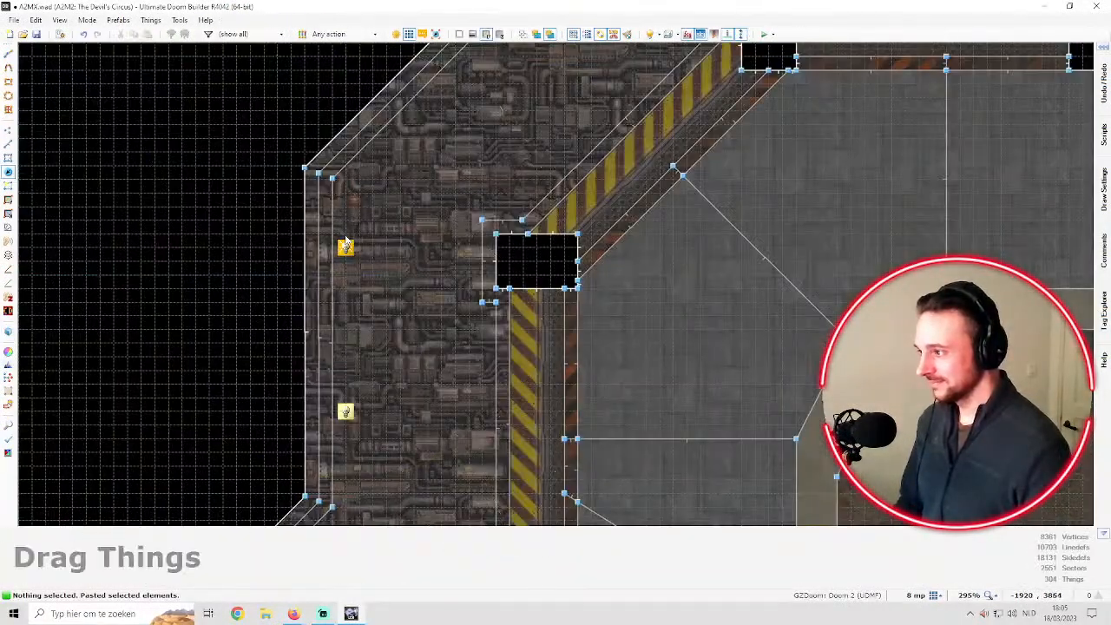
{"action": "key", "text": "q"}
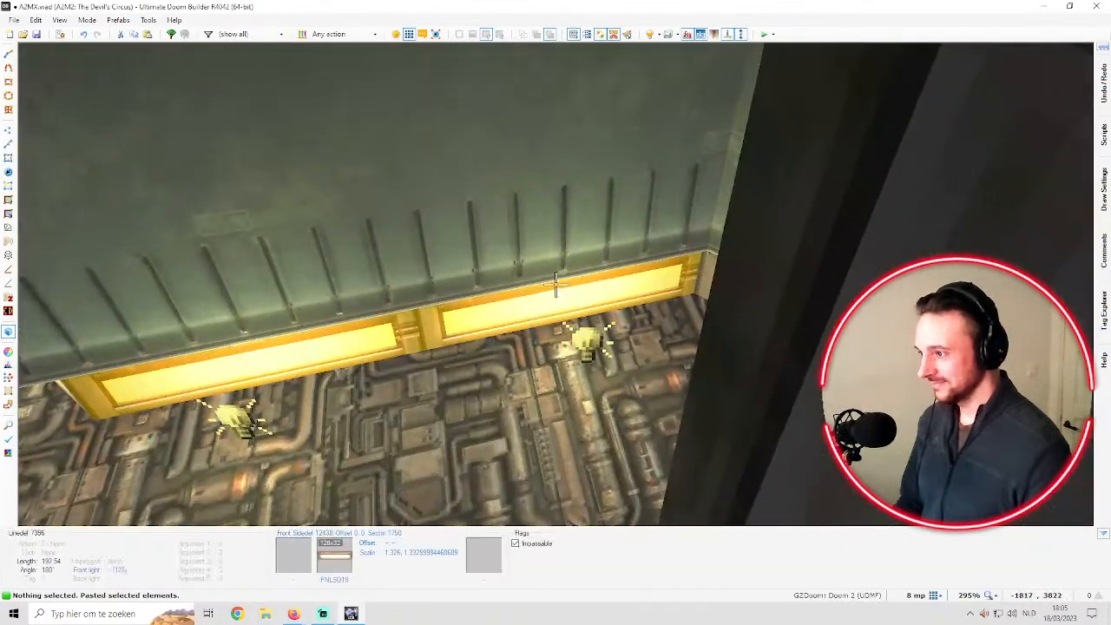
Paste a copy of the light at the southwest end of the walkway's diagonal wall and inspect it in Visual Mode
{"action": "key", "text": "q"}
{"action": "scroll", "coordinate": [502, 196], "scroll_direction": "up", "scroll_amount": 3}
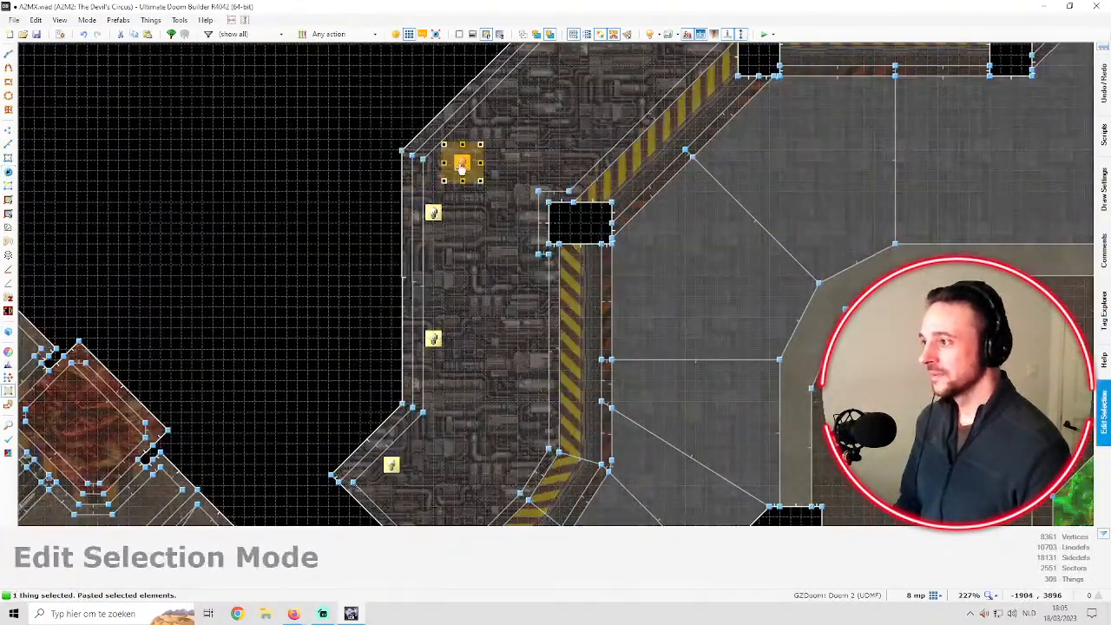
{"action": "scroll", "coordinate": [461, 167], "scroll_direction": "up", "scroll_amount": 2}
{"action": "key", "text": "ctrl+v"}
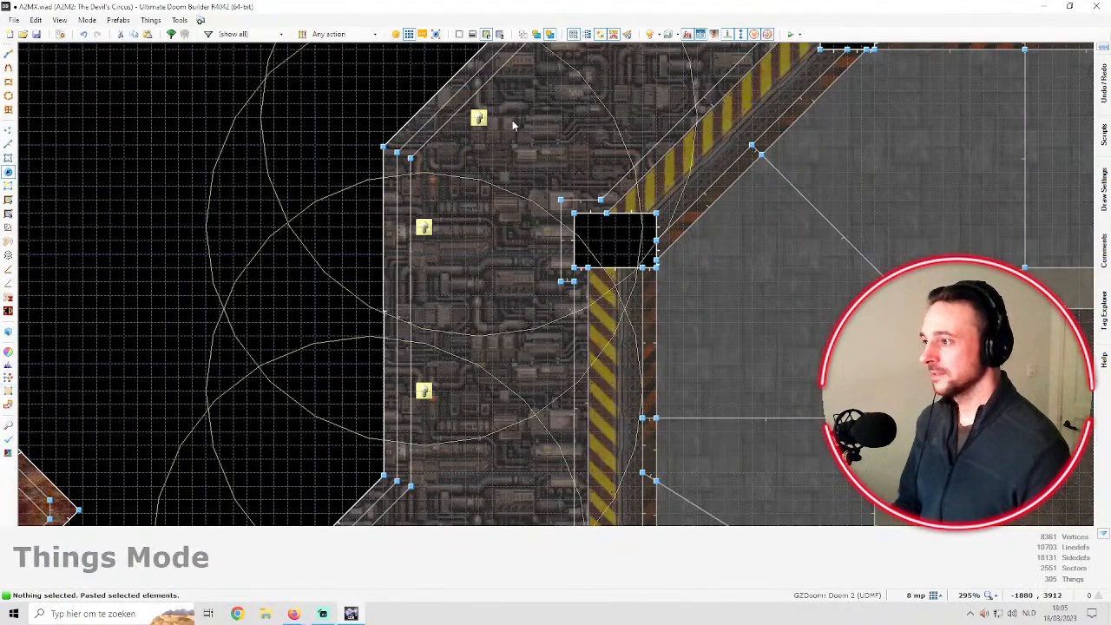
{"action": "key", "text": "q"}
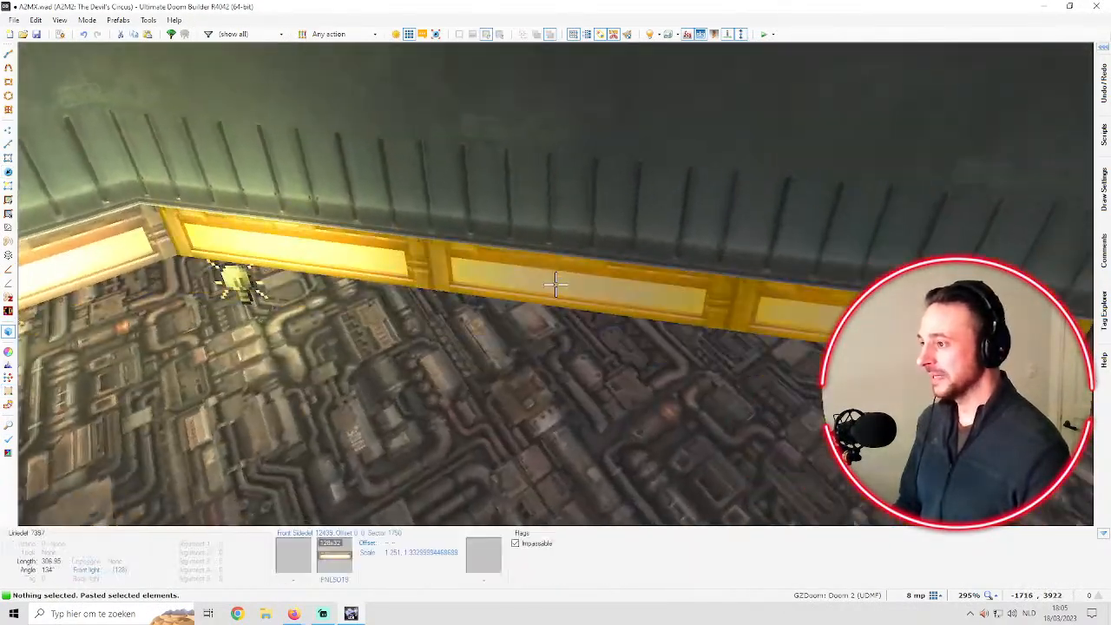
Copy the diagonal wall's light and paste it farther northeast along the same wall, in front of the second panel
{"action": "key", "text": "q"}
{"action": "scroll", "coordinate": [572, 251], "scroll_direction": "down", "scroll_amount": 2}
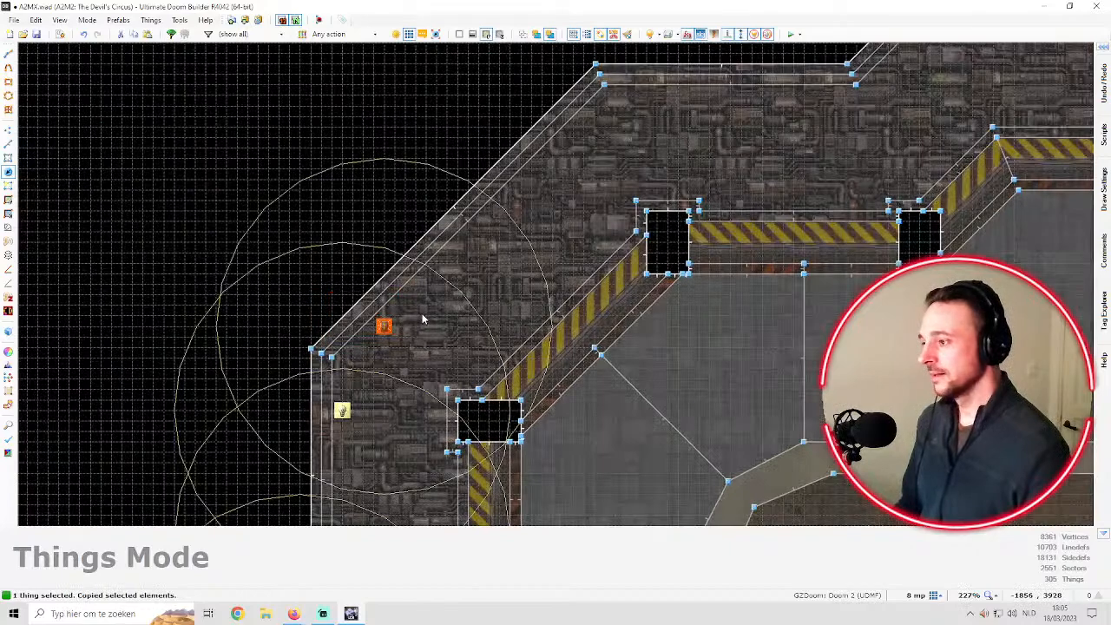
{"action": "scroll", "coordinate": [422, 320], "scroll_direction": "up", "scroll_amount": 2}
{"action": "key", "text": "ctrl+v"}
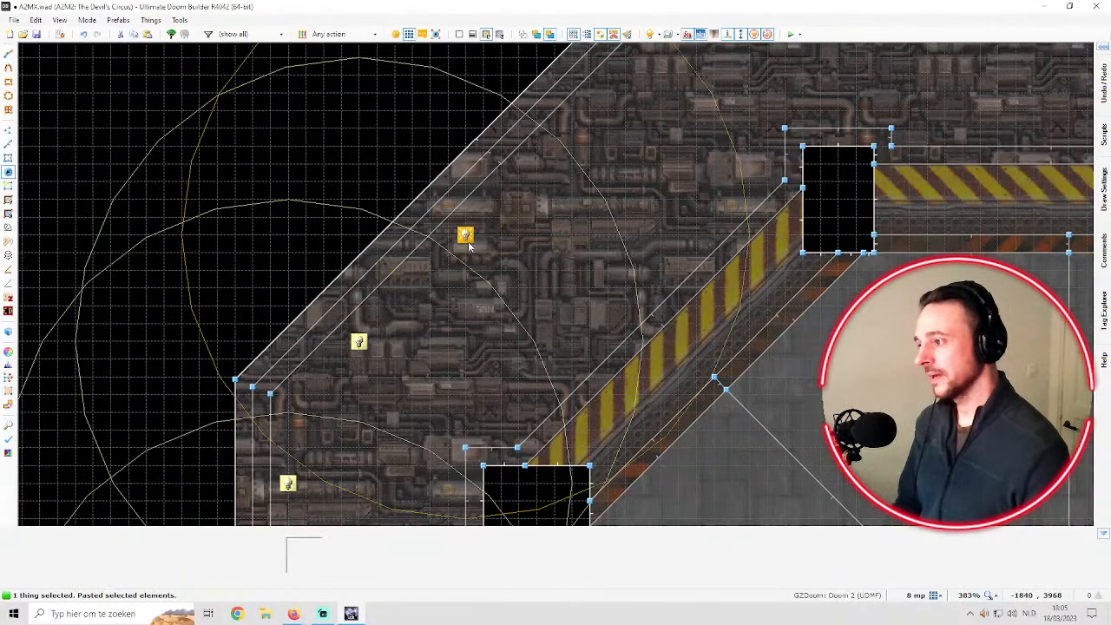
{"action": "key", "text": "q"}
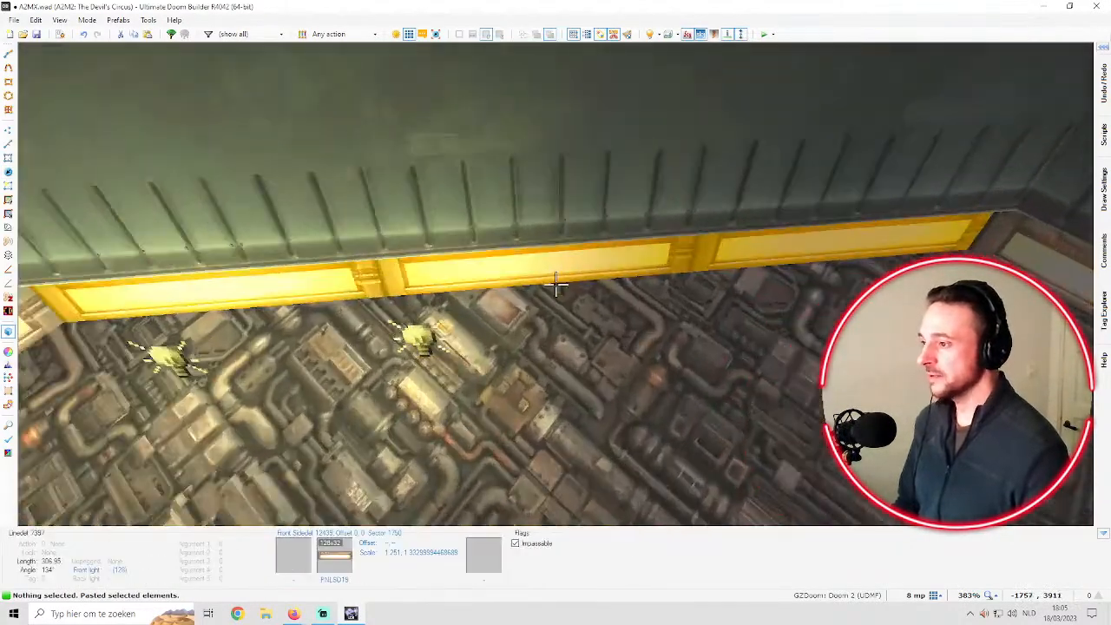
Move the second diagonal-wall light slightly farther northeast to widen the spacing, and check it against the panels in Visual Mode
{"action": "key", "text": "q"}
{"action": "scroll", "coordinate": [511, 215], "scroll_direction": "down", "scroll_amount": 3}
{"action": "scroll", "coordinate": [510, 214], "scroll_direction": "up", "scroll_amount": 2}
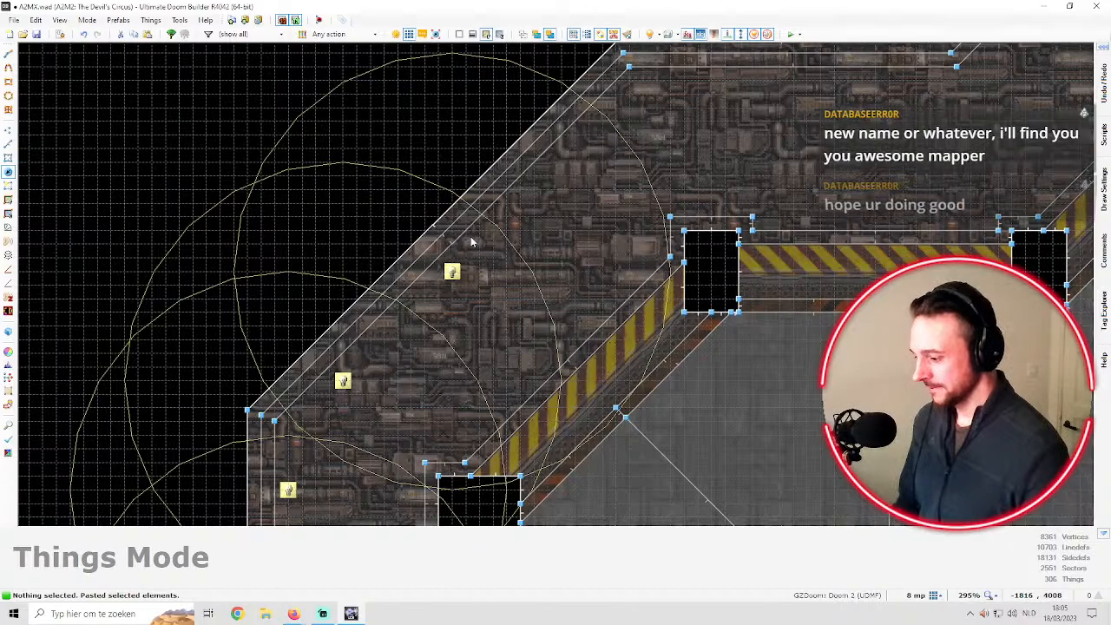
{"action": "key", "text": "q"}
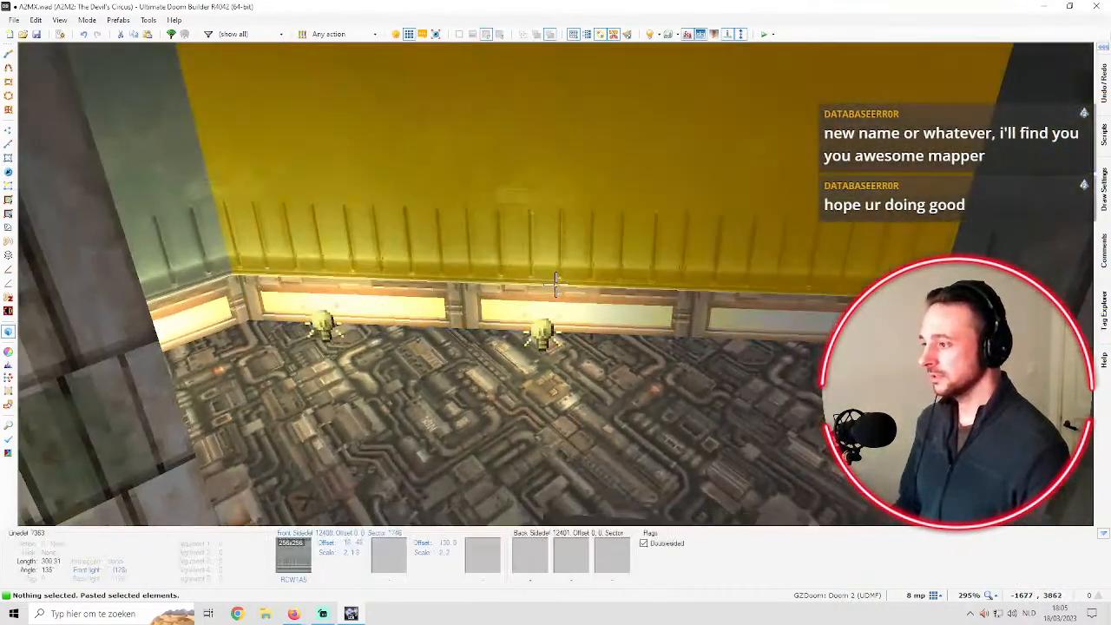
Shift both diagonal-wall lights together to the northeast, placing the farther one at -1808, 4000, and deselect them
{"action": "key", "text": "q"}
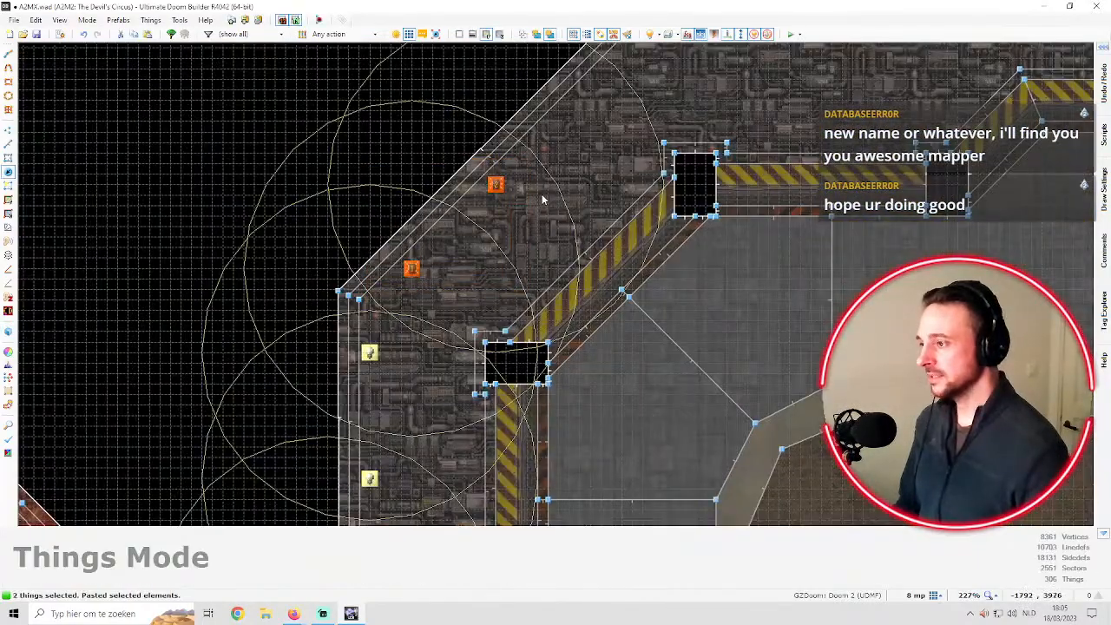
{"action": "scroll", "coordinate": [542, 202], "scroll_direction": "up", "scroll_amount": 3}
{"action": "left_click_drag", "start_coordinate": [463, 172], "coordinate": [473, 175]}
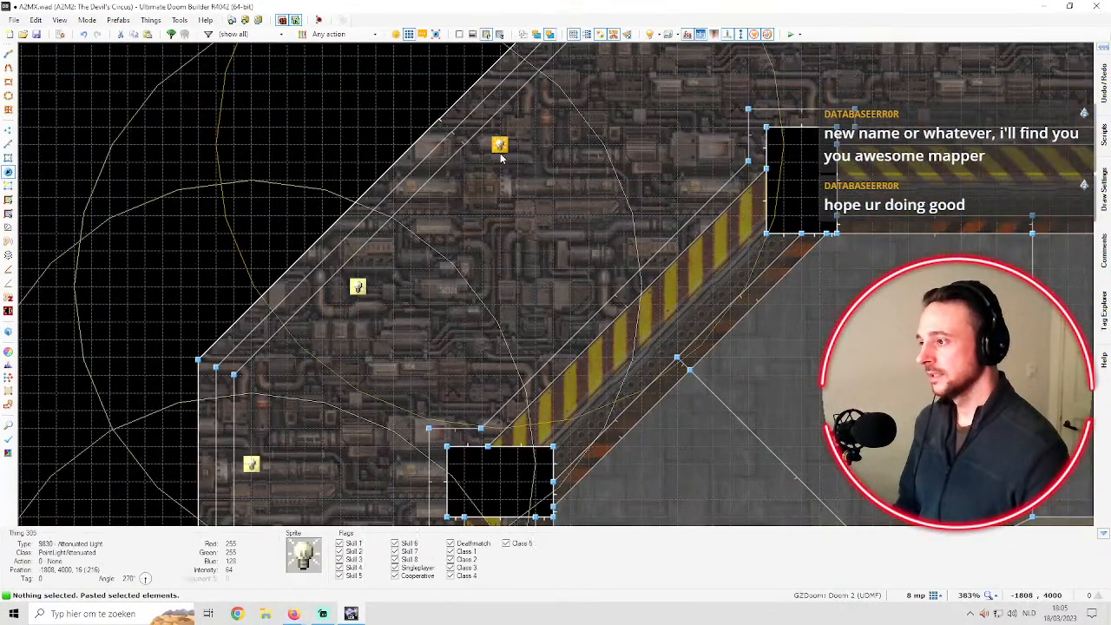
{"action": "key", "text": "q"}
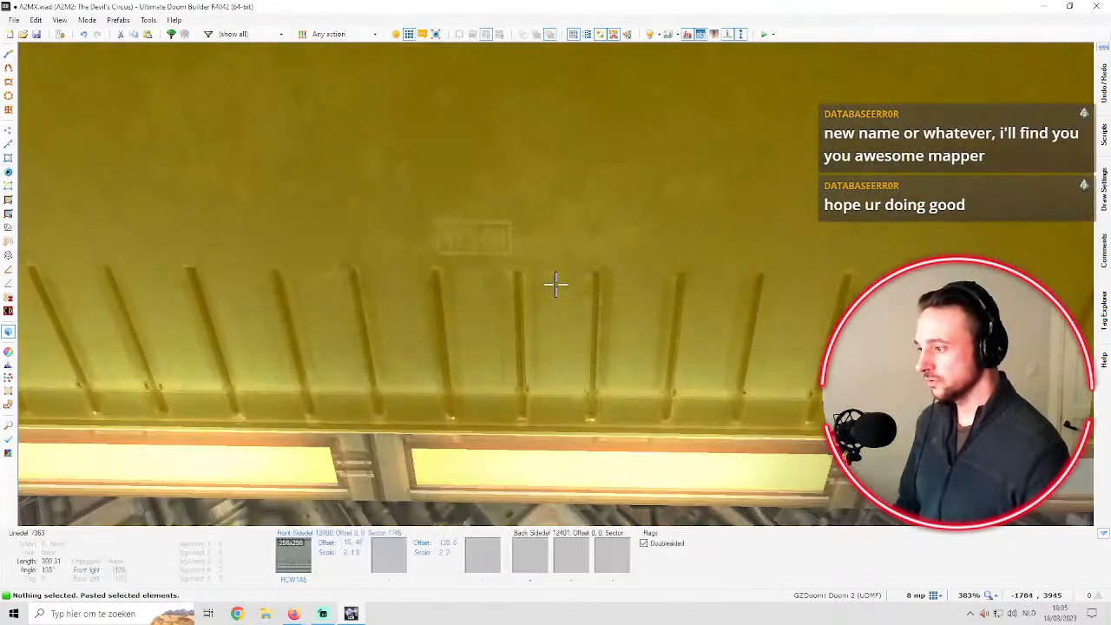
{"action": "key", "text": "q"}
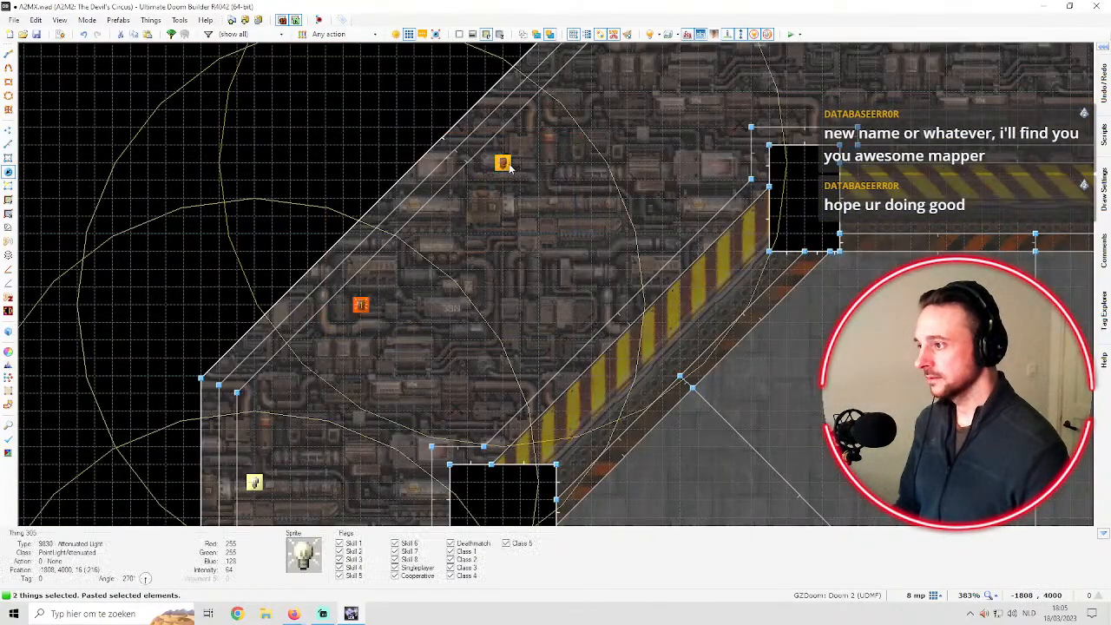
{"action": "key", "text": "q"}
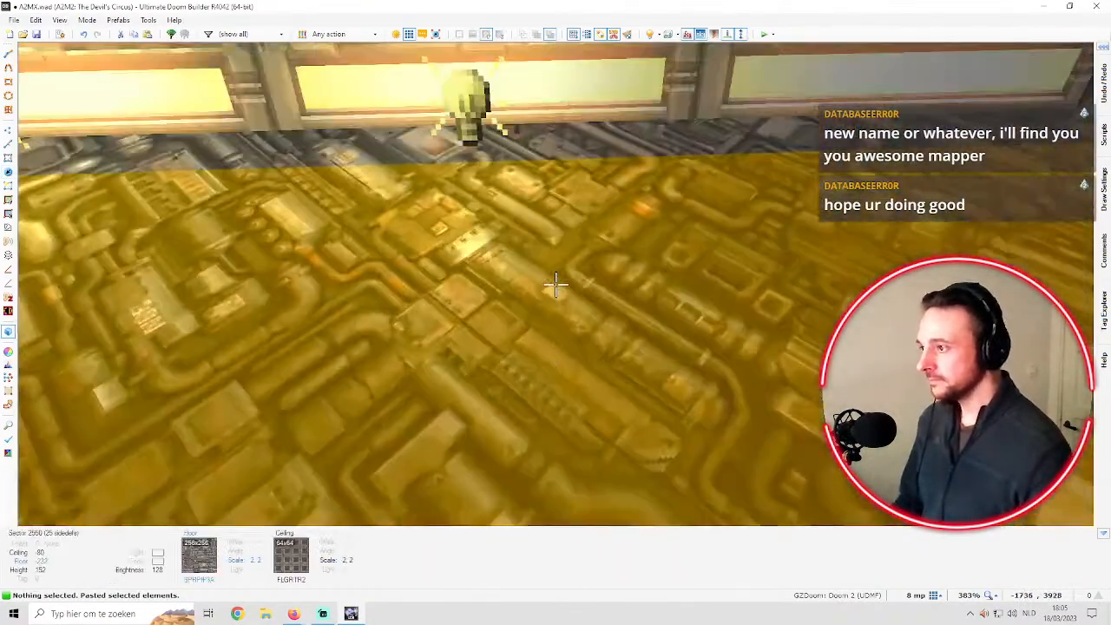
{"action": "key", "text": "q"}
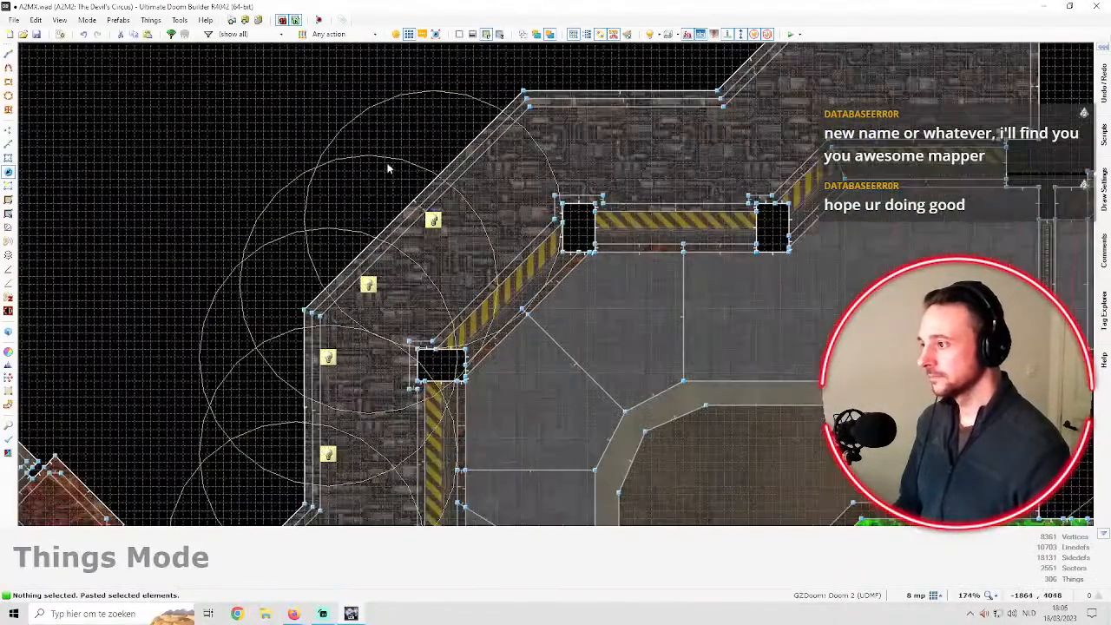
Paste a third light near the northeast end of the diagonal wall and nudge it northeast in front of its panel
{"action": "key", "text": "ctrl+v"}
{"action": "scroll", "coordinate": [439, 207], "scroll_direction": "up", "scroll_amount": 3}
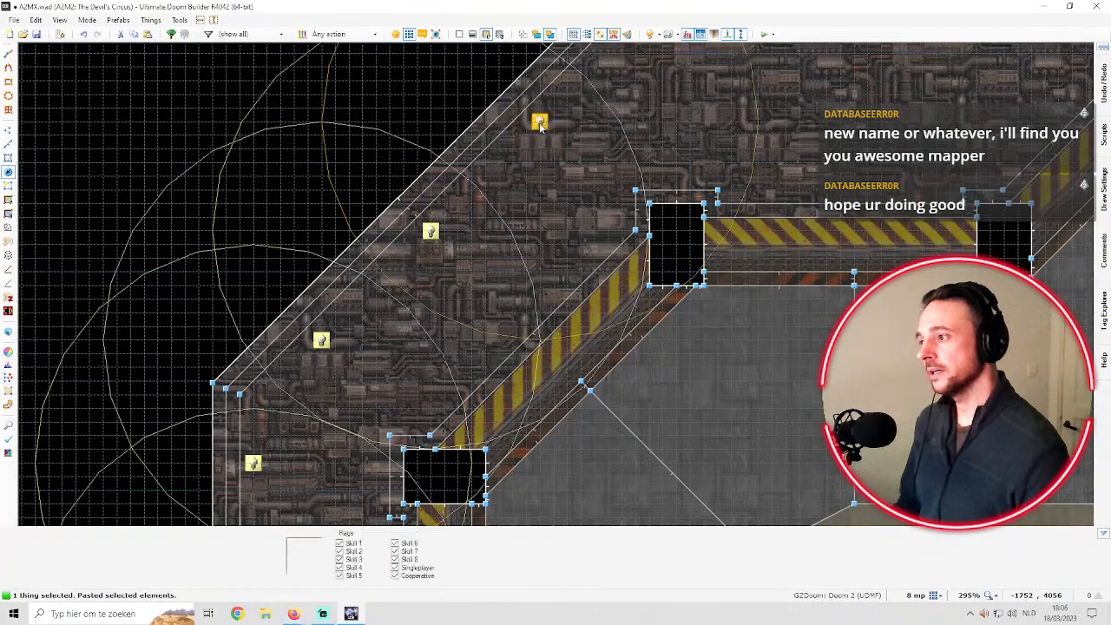
{"action": "key", "text": "q"}
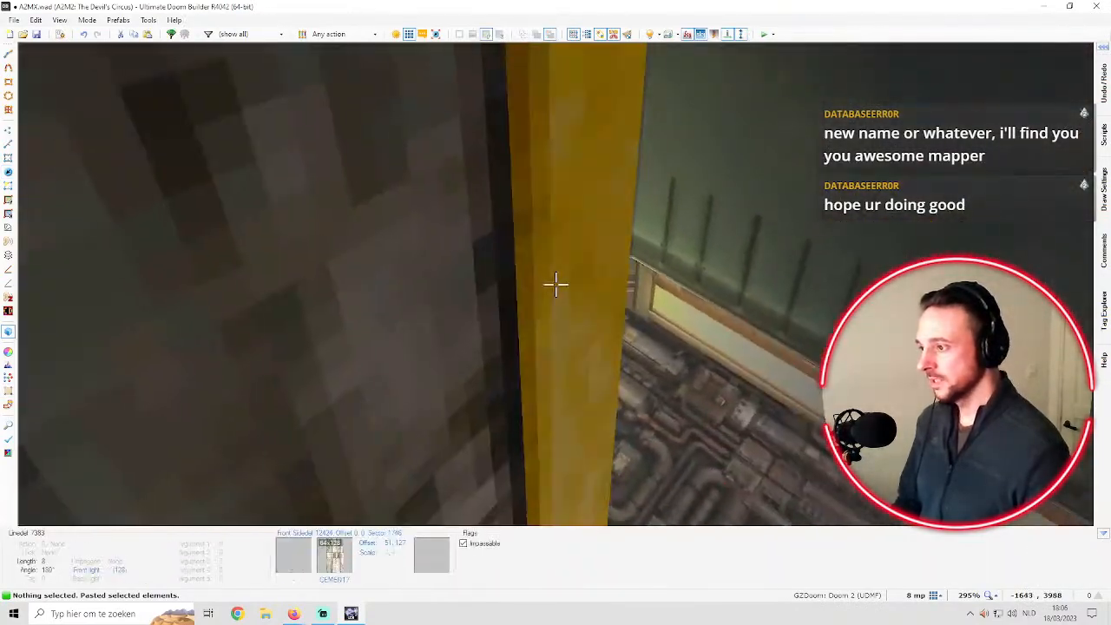
{"action": "key", "text": "q"}
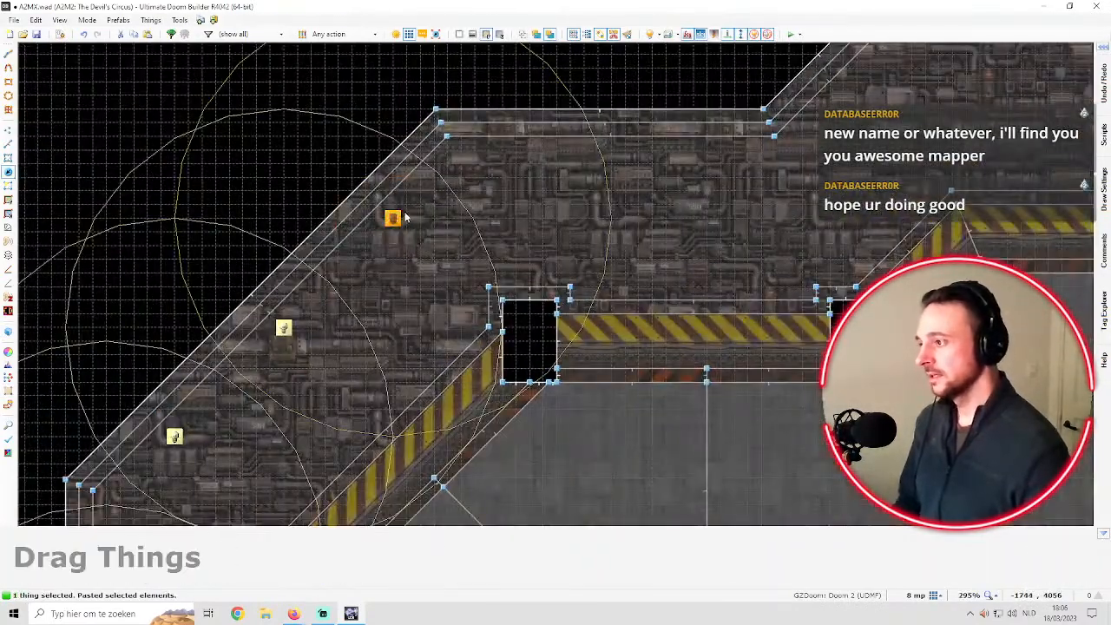
{"action": "key", "text": "q"}
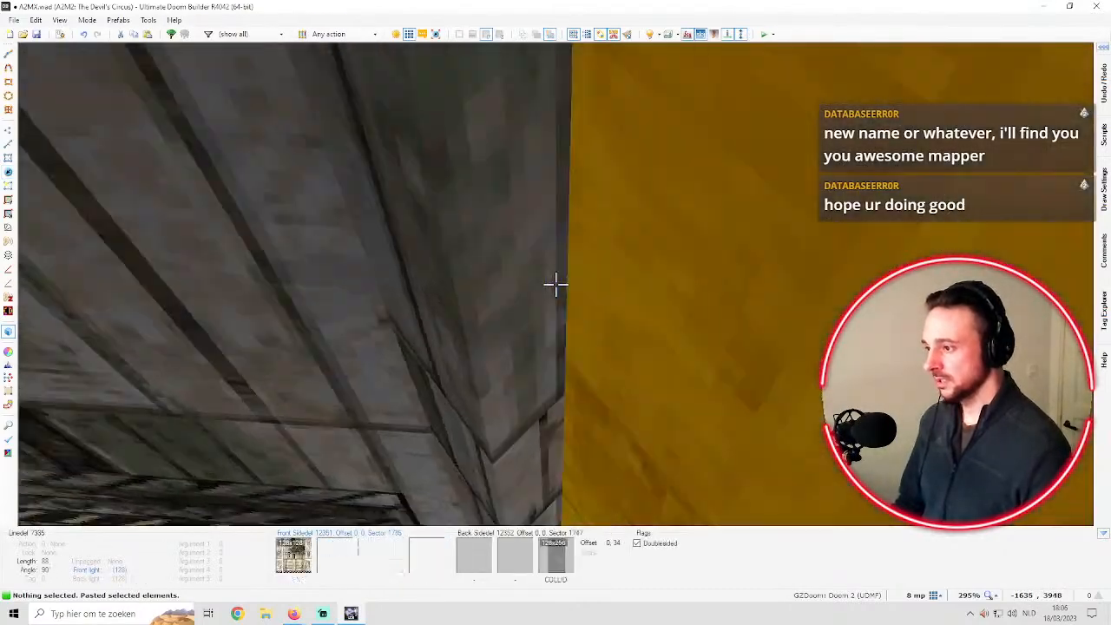
{"action": "key", "text": "q"}
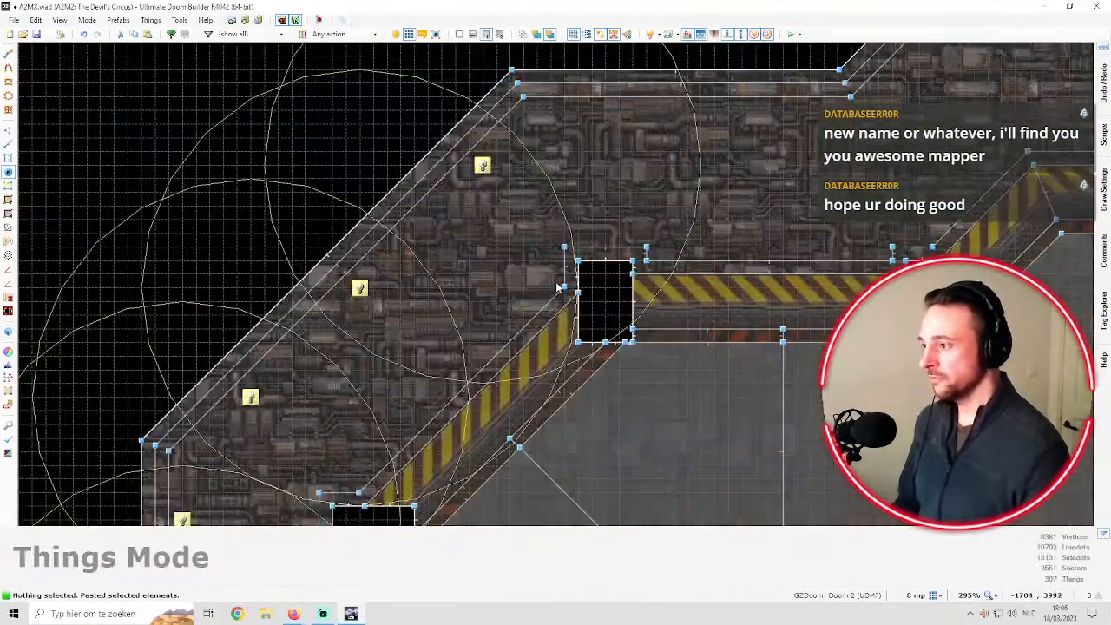
Copy the last diagonal-wall light, paste it near the west end of the horizontal north wall, and inspect it in Visual Mode
{"action": "left_click_drag", "start_coordinate": [531, 278], "coordinate": [533, 280]}
{"action": "key", "text": "ctrl+c"}
{"action": "scroll", "coordinate": [573, 231], "scroll_direction": "up", "scroll_amount": 3}
{"action": "key", "text": "ctrl+v"}
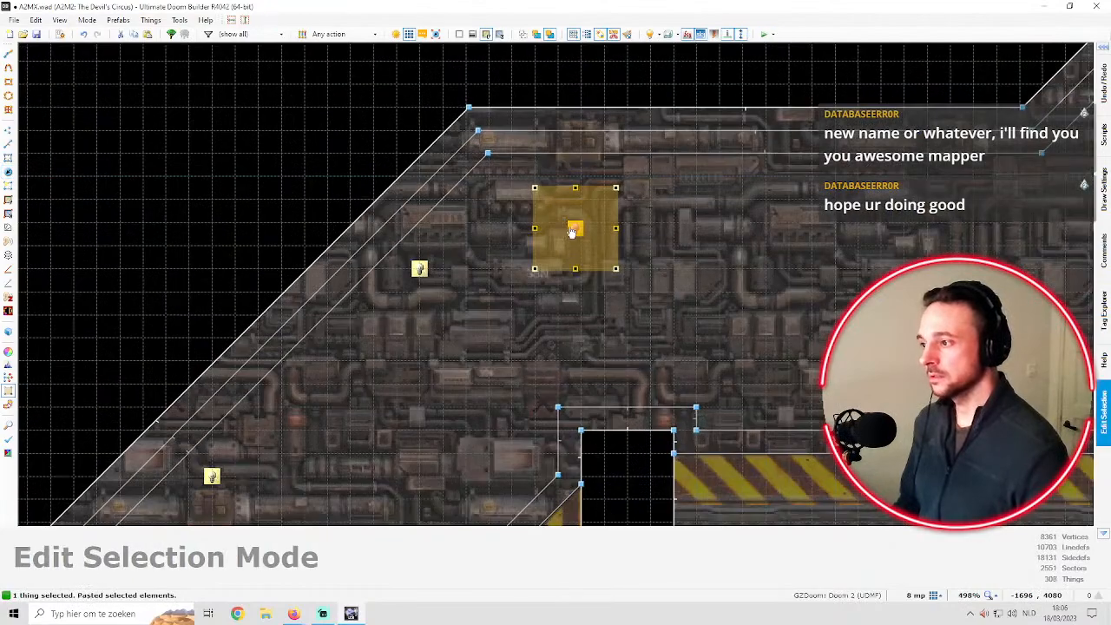
{"action": "key", "text": "q"}
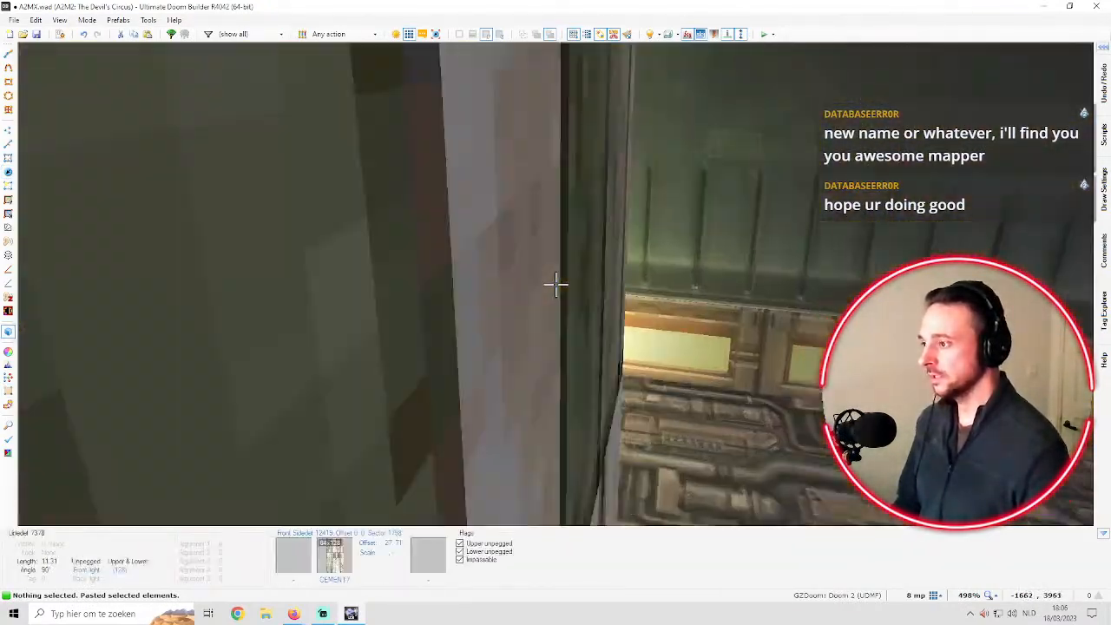
{"action": "key", "text": "s"}
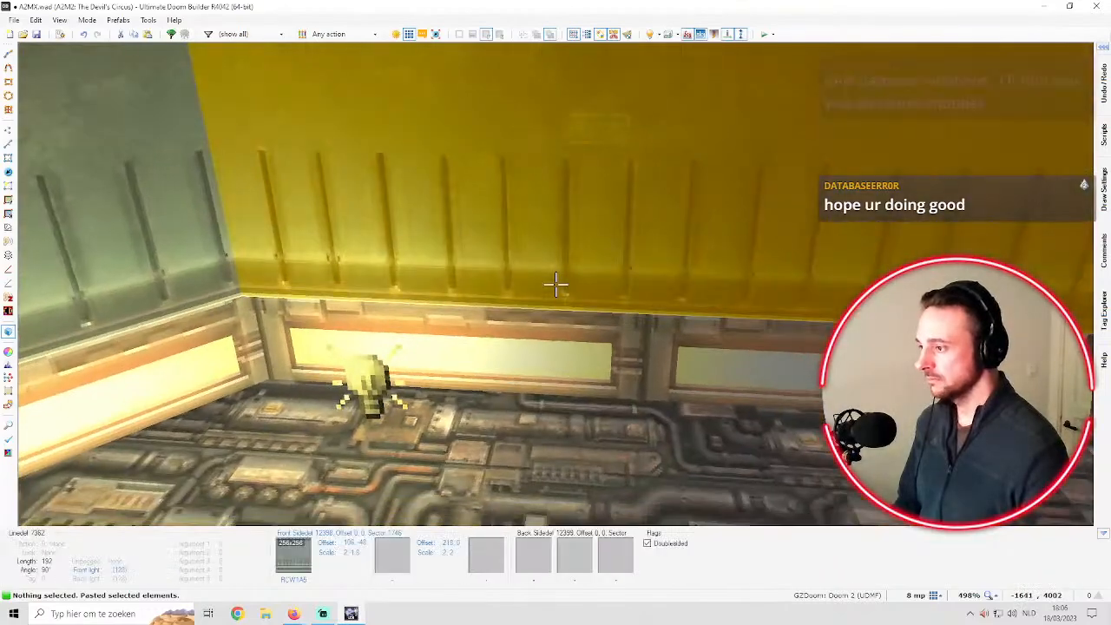
Move the north wall's light closer to the wall, in front of its first light panel, and check it in Visual Mode
{"action": "key", "text": "q"}
{"action": "scroll", "coordinate": [596, 249], "scroll_direction": "down", "scroll_amount": 3}
{"action": "scroll", "coordinate": [510, 47], "scroll_direction": "up", "scroll_amount": 3}
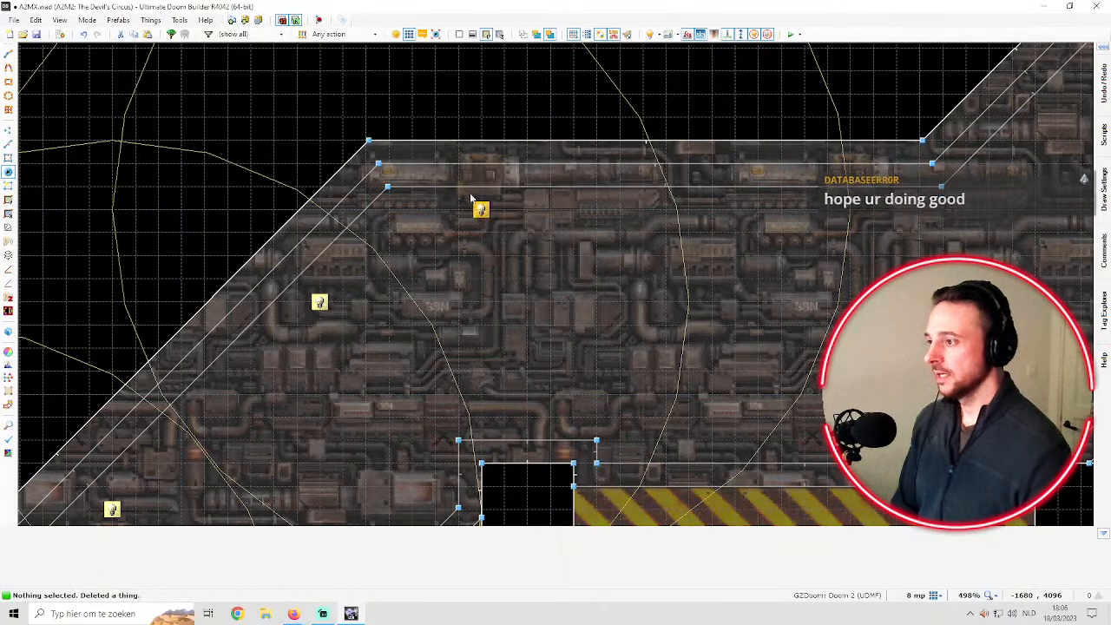
{"action": "key", "text": "q"}
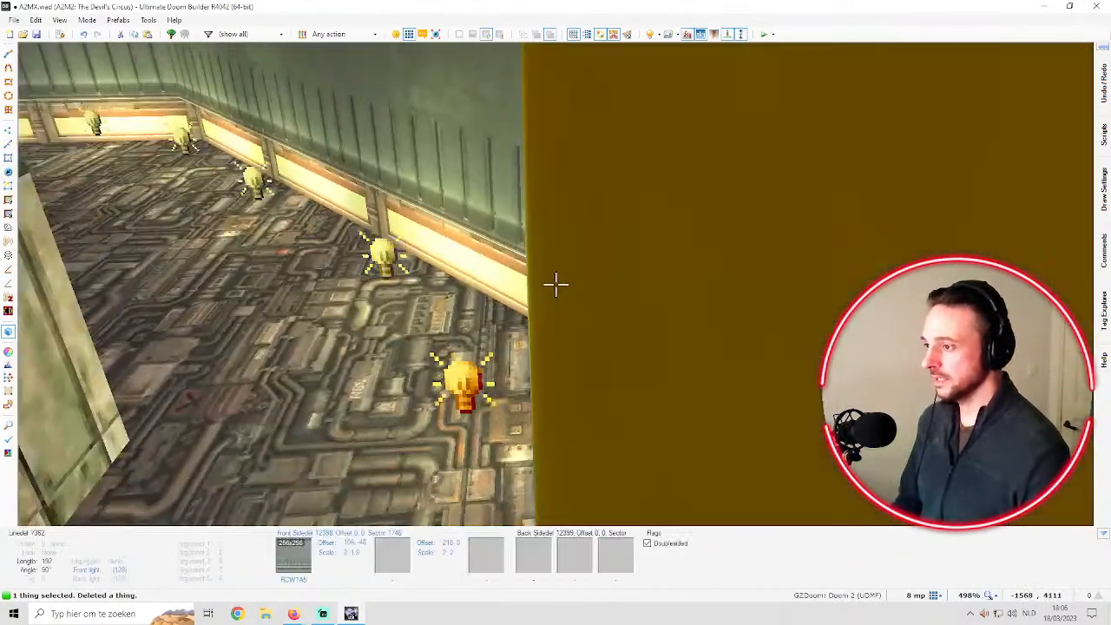
{"action": "key", "text": "q"}
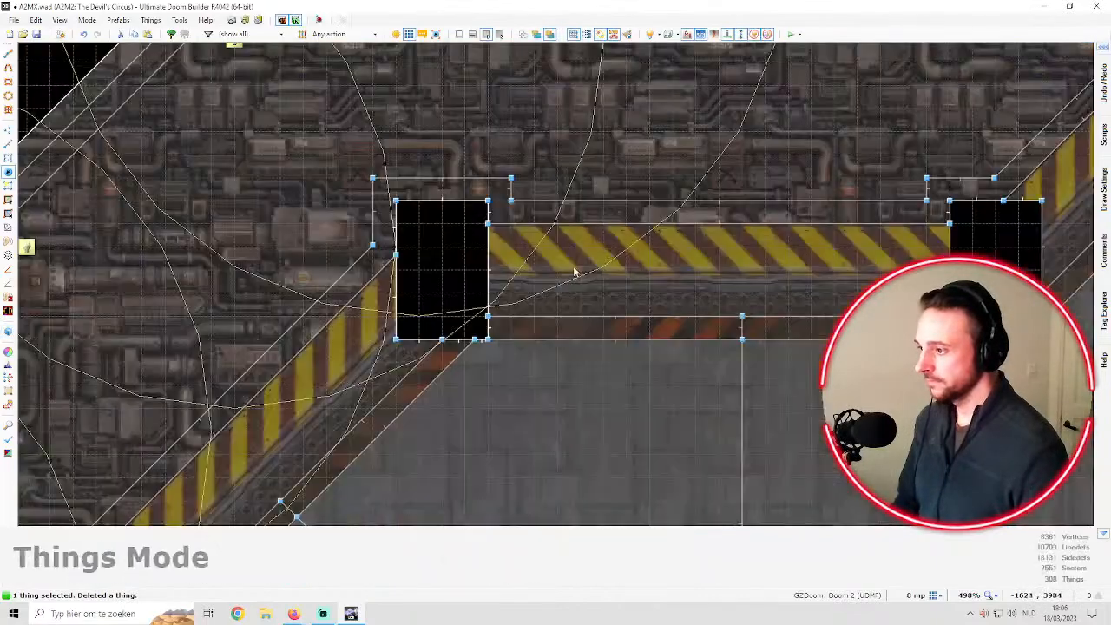
Copy the north wall's light and paste it farther east along the same wall, at the same distance from it
{"action": "scroll", "coordinate": [598, 132], "scroll_direction": "up", "scroll_amount": 2}
{"action": "key", "text": "ctrl+c"}
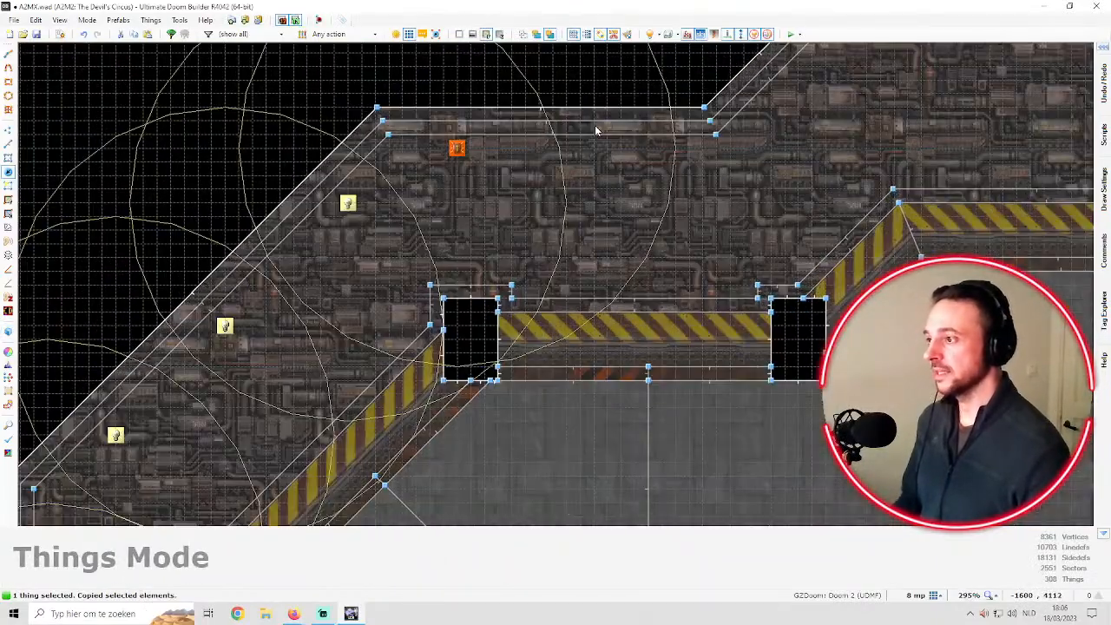
{"action": "scroll", "coordinate": [594, 125], "scroll_direction": "up", "scroll_amount": 3}
{"action": "key", "text": "ctrl+v"}
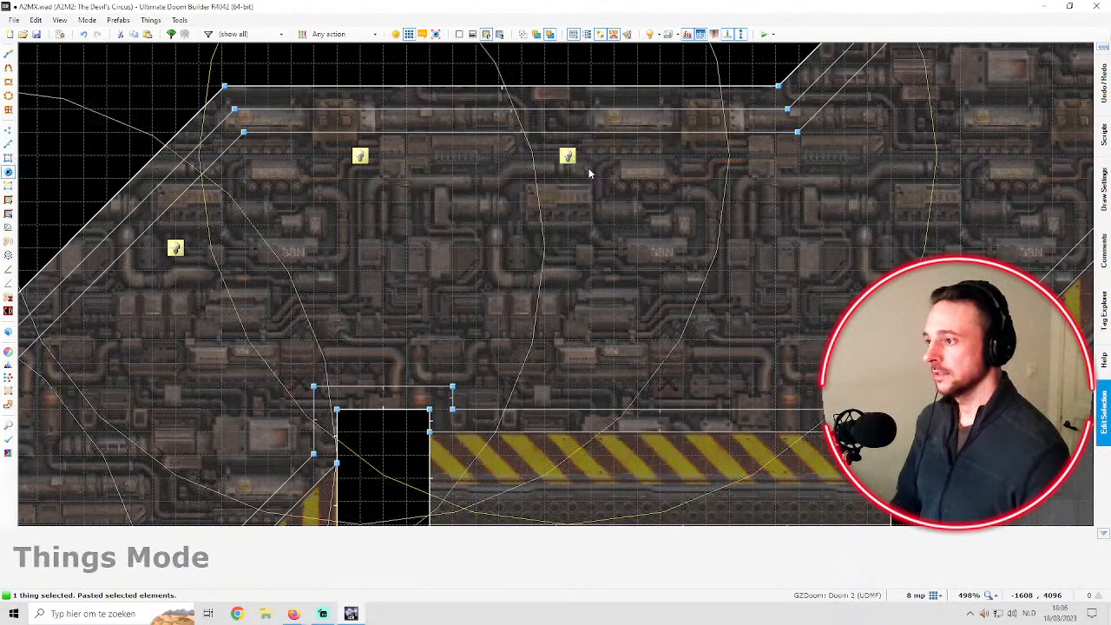
Fine-tune the spacing of the two lights on the horizontal north wall to match its light panels, checking them in Visual Mode
{"action": "key", "text": "q"}
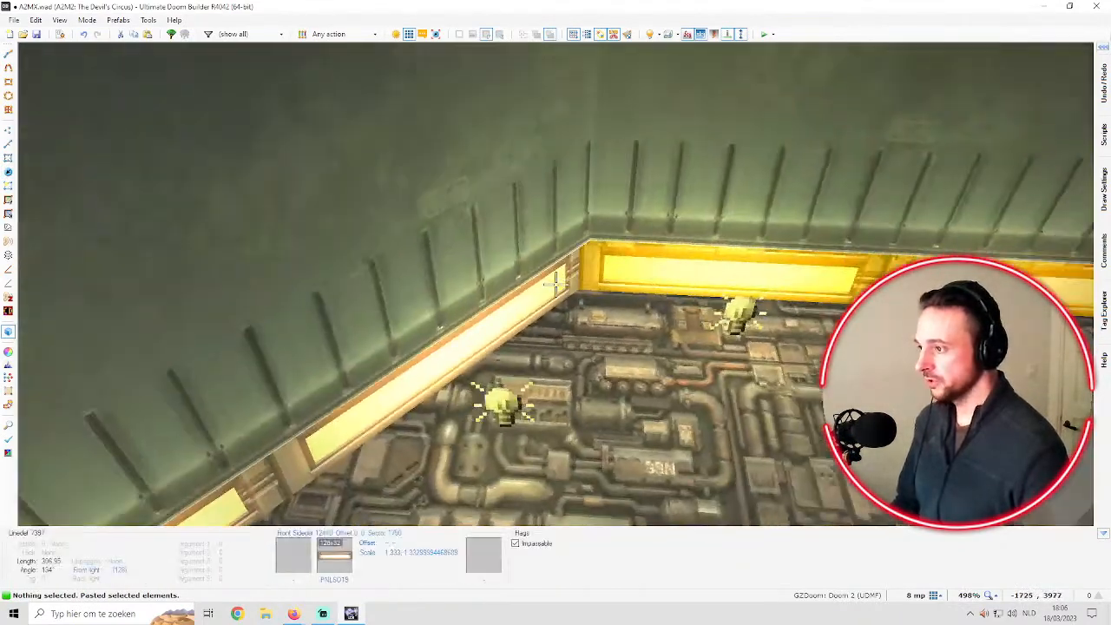
{"action": "key", "text": "q"}
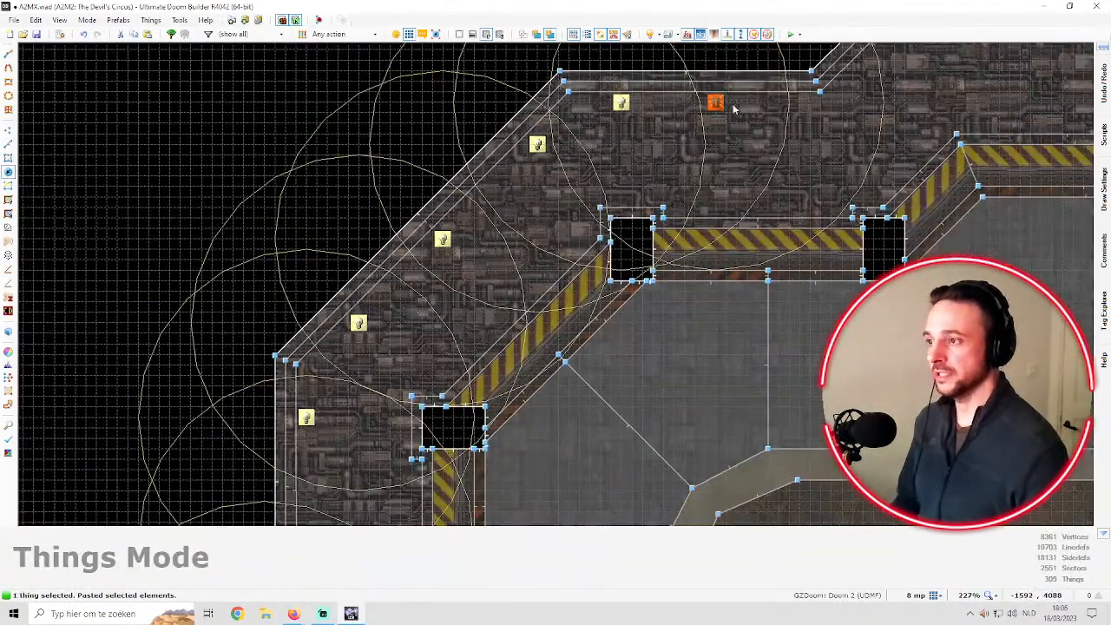
{"action": "key", "text": "q"}
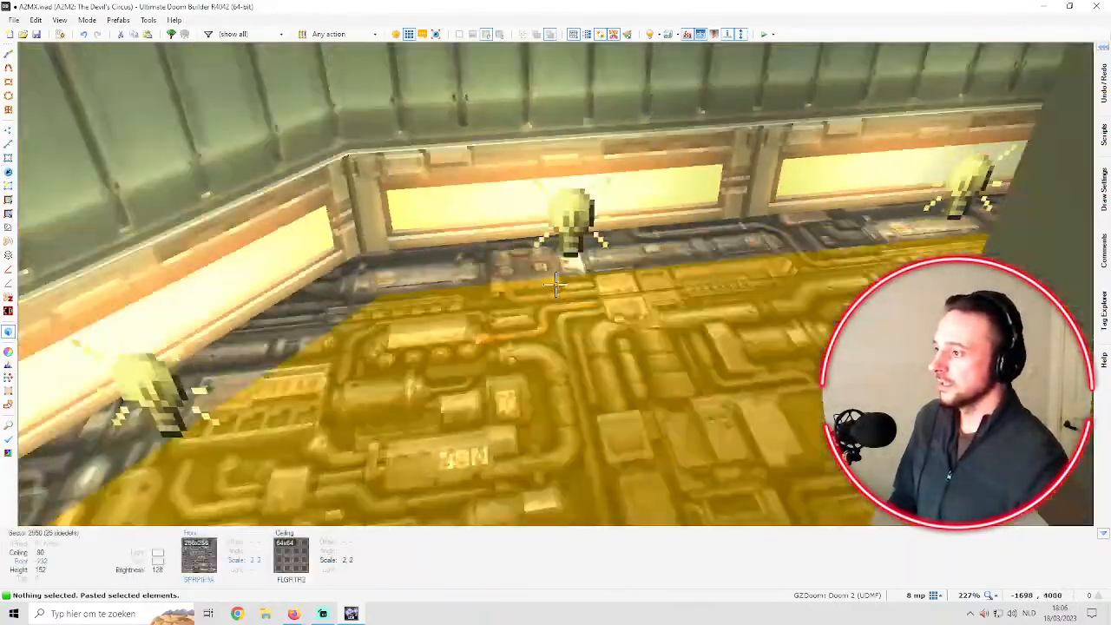
{"action": "key", "text": "q"}
{"action": "scroll", "coordinate": [544, 190], "scroll_direction": "up", "scroll_amount": 4}
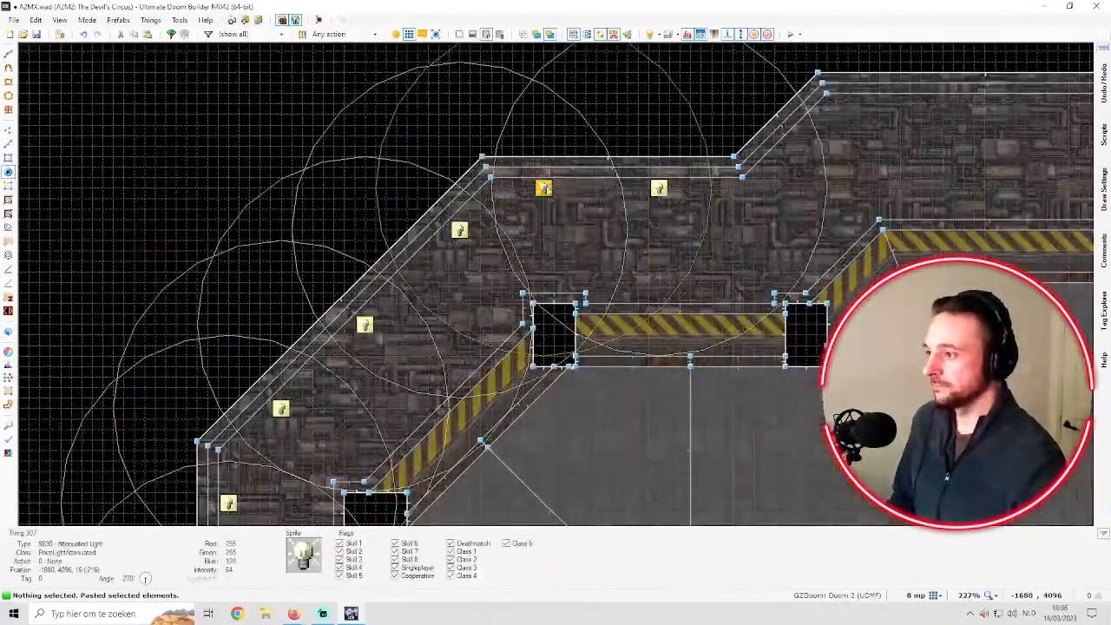
{"action": "key", "text": "q"}
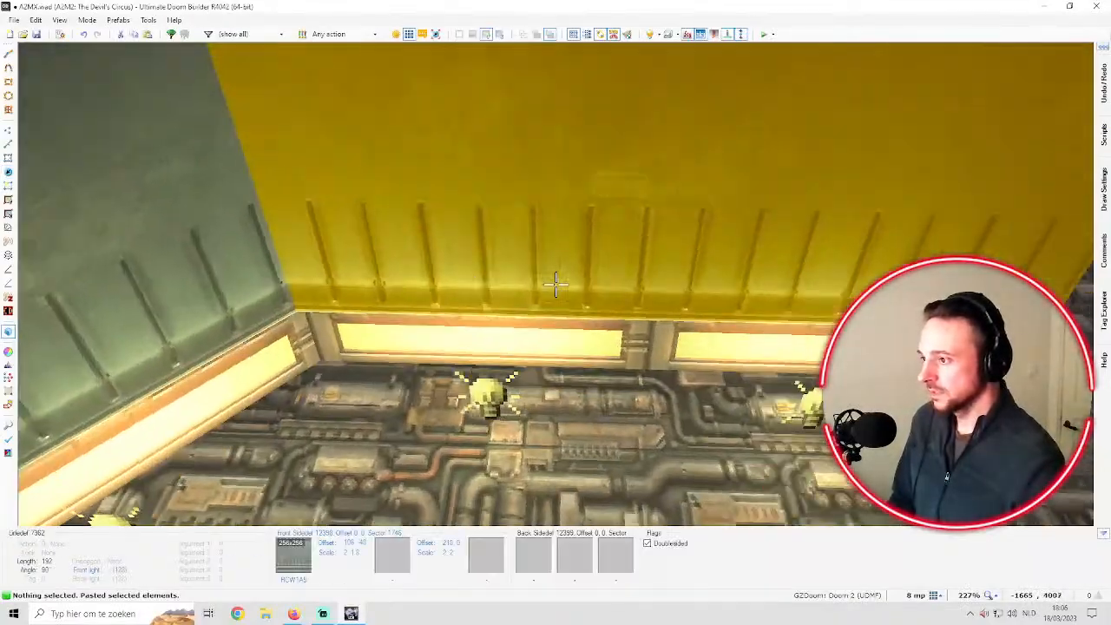
{"action": "key", "text": "q"}
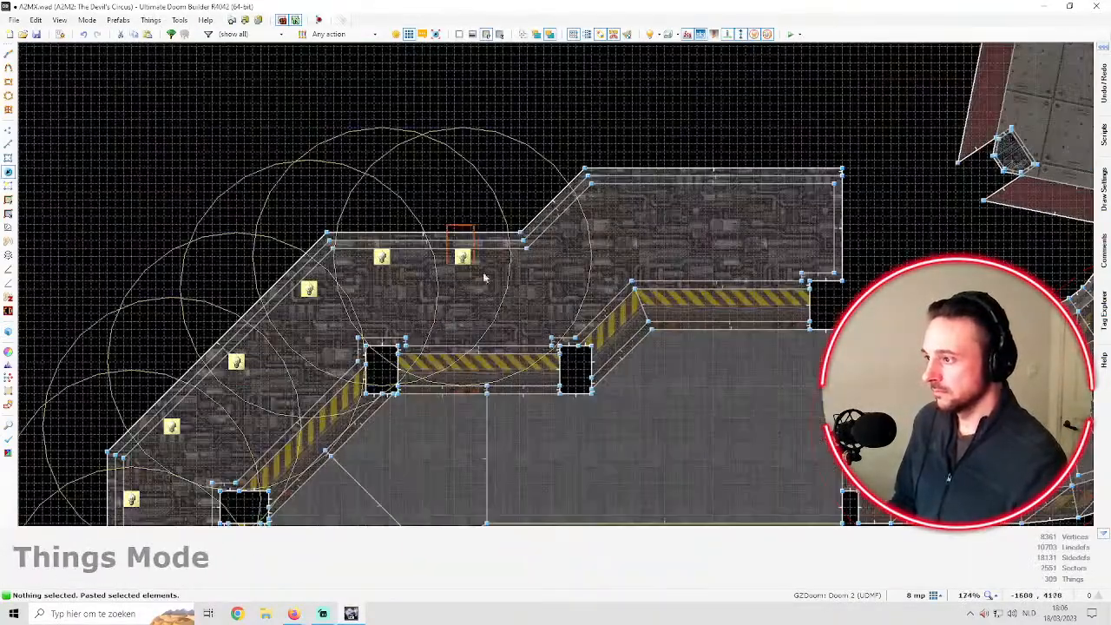
Paste another light in front of the short diagonal wall's panel, northeast of the north wall, and check it in Visual Mode
{"action": "key", "text": "ctrl+v"}
{"action": "scroll", "coordinate": [523, 256], "scroll_direction": "up", "scroll_amount": 3}
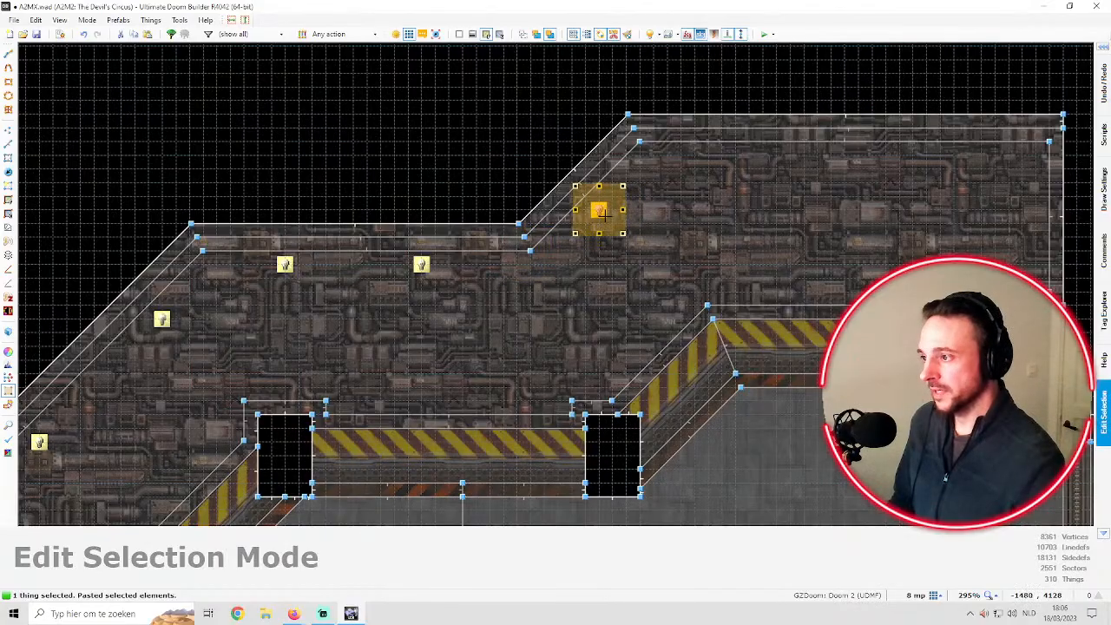
{"action": "key", "text": "q"}
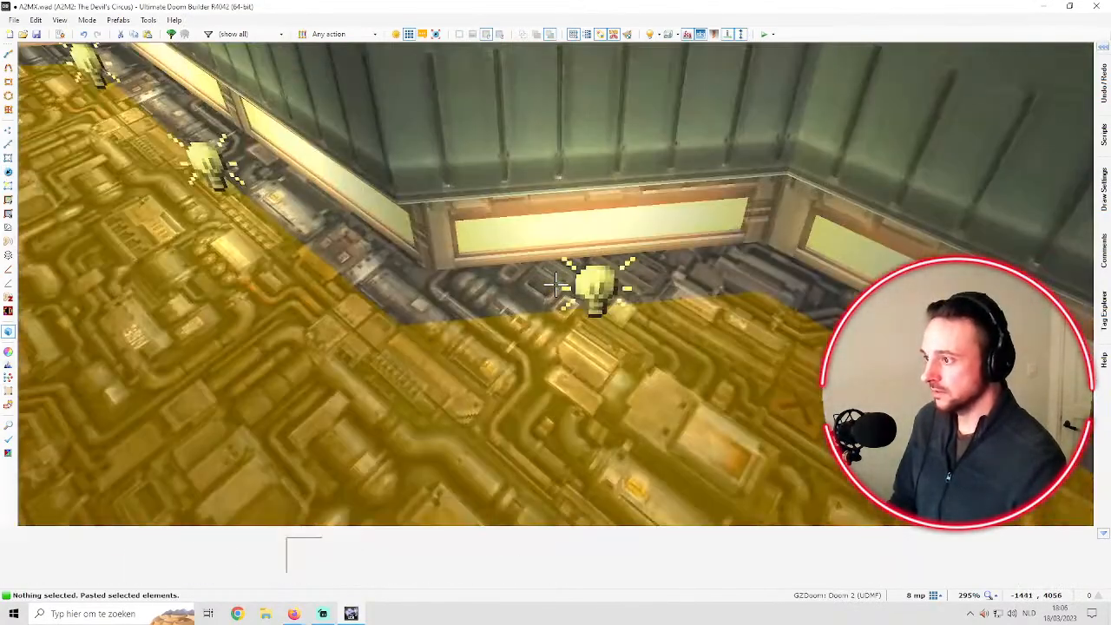
{"action": "key", "text": "q"}
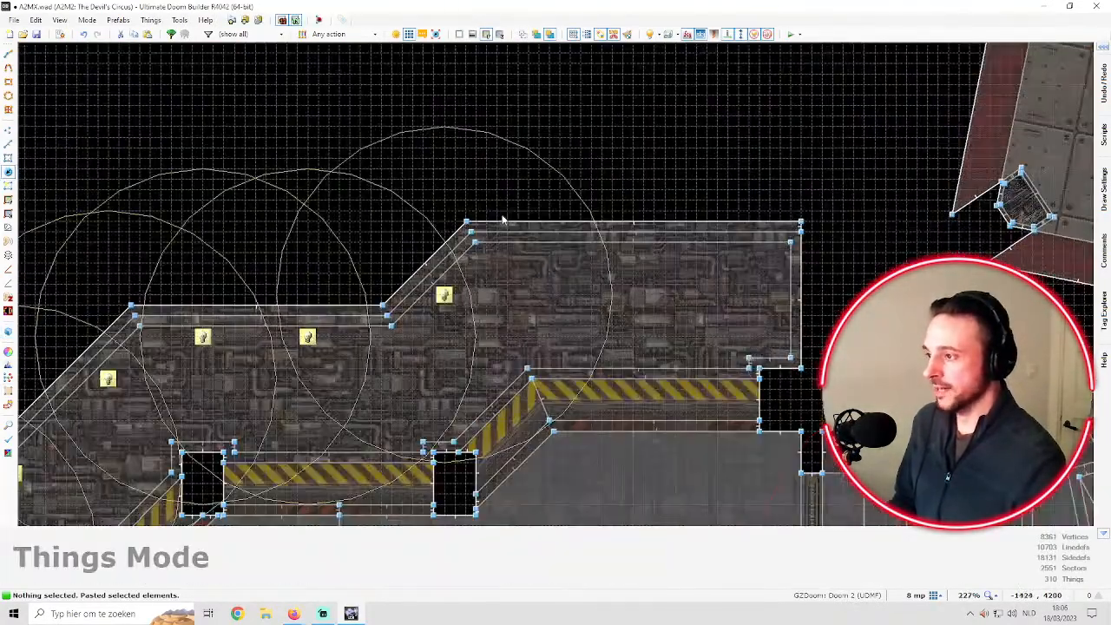
Paste a light near the west end of the northernmost horizontal wall and look at the area in Visual Mode
{"action": "scroll", "coordinate": [525, 299], "scroll_direction": "up", "scroll_amount": 3}
{"action": "key", "text": "ctrl+v"}
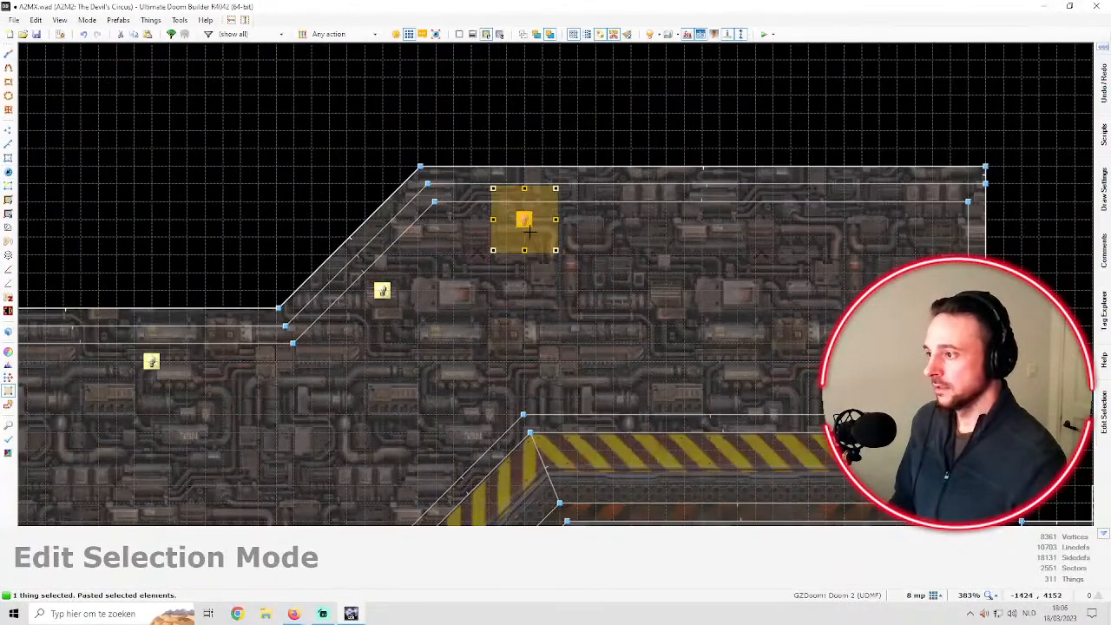
{"action": "key", "text": "q"}
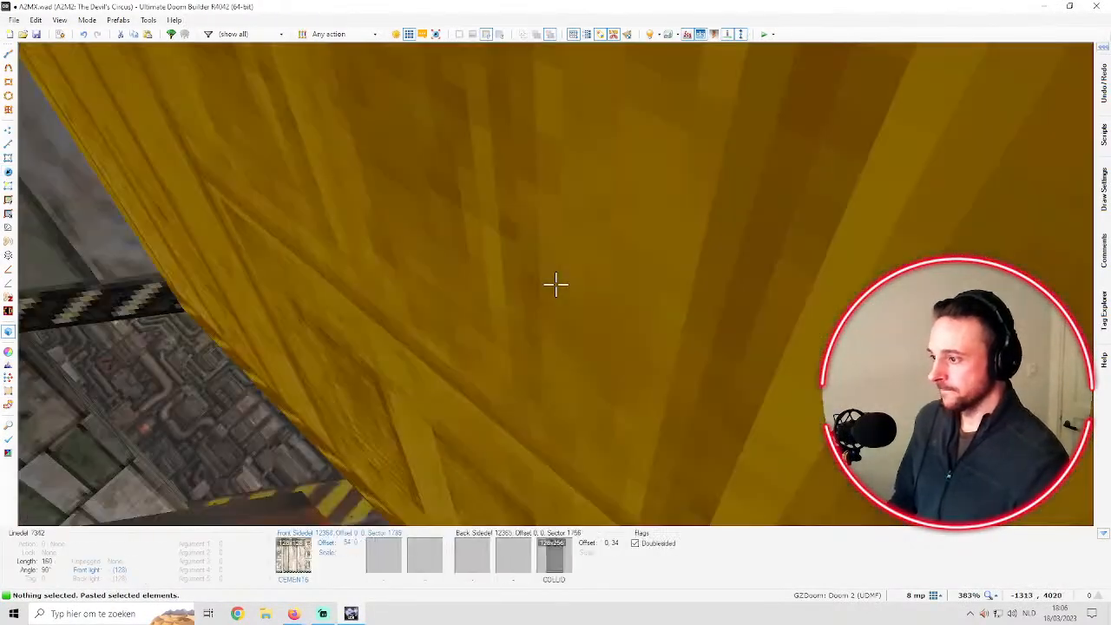
{"action": "key", "text": "q"}
Shift the northernmost wall's light east, in front of its first panel and parallel to the wall, and check it in Visual Mode
{"action": "scroll", "coordinate": [523, 118], "scroll_direction": "down", "scroll_amount": 4}
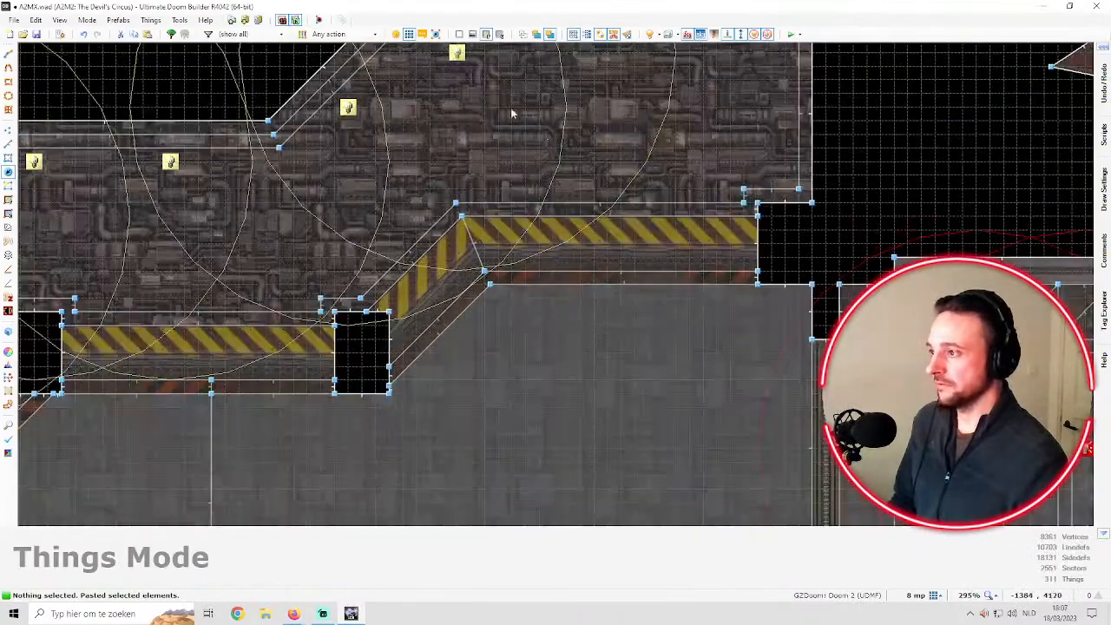
{"action": "scroll", "coordinate": [469, 213], "scroll_direction": "up", "scroll_amount": 3}
{"action": "left_click_drag", "start_coordinate": [469, 213], "coordinate": [499, 224]}
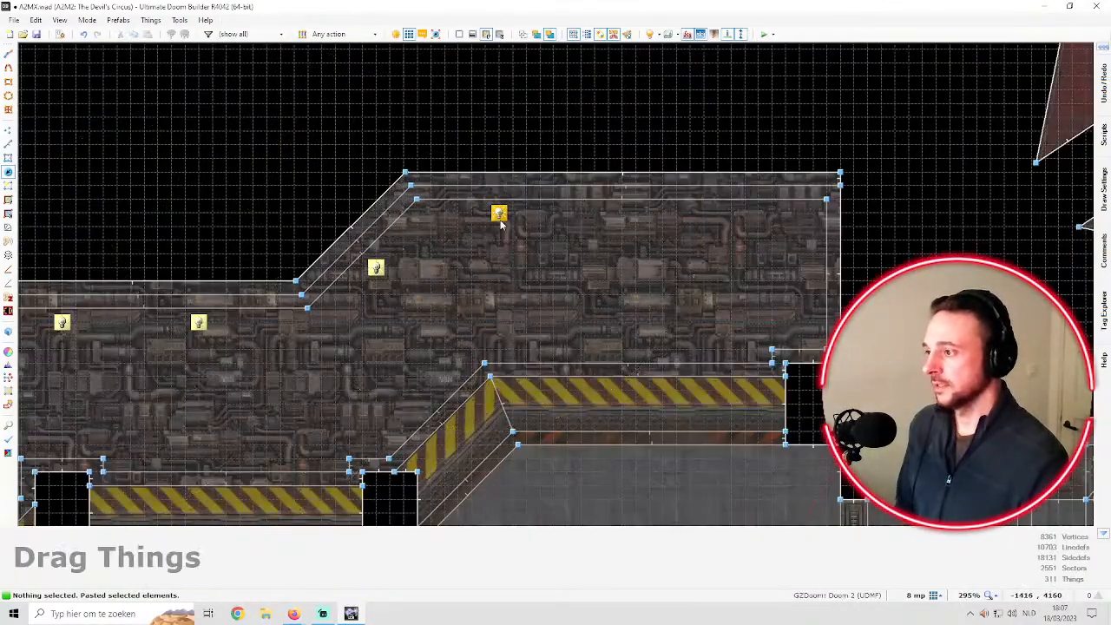
{"action": "key", "text": "q"}
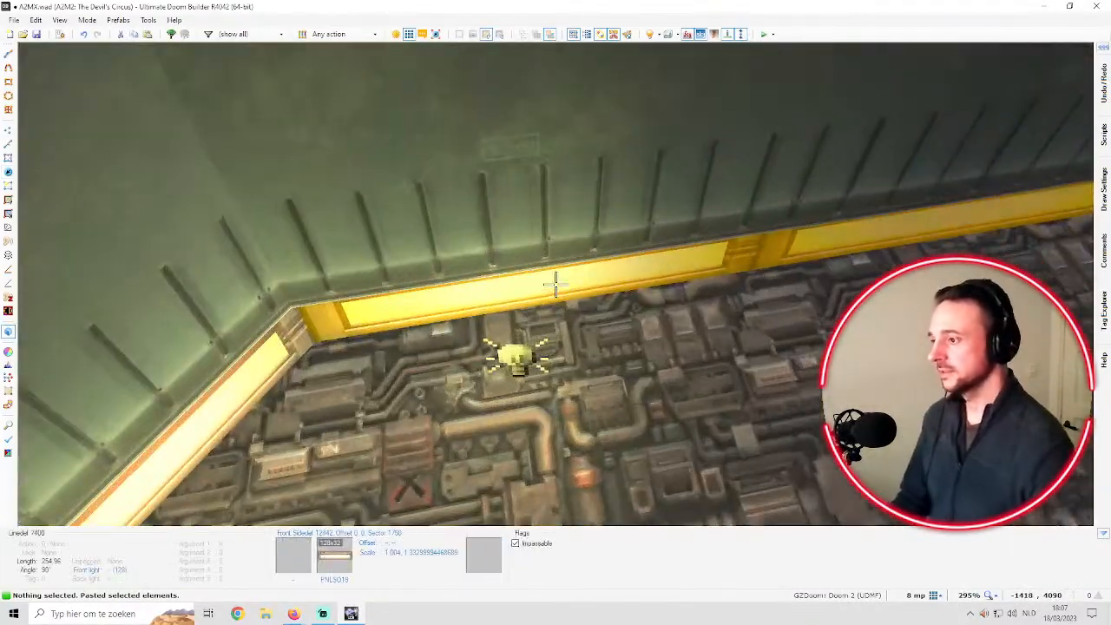
{"action": "key", "text": "q"}
{"action": "scroll", "coordinate": [576, 196], "scroll_direction": "down", "scroll_amount": 3}
{"action": "scroll", "coordinate": [562, 129], "scroll_direction": "up", "scroll_amount": 3}
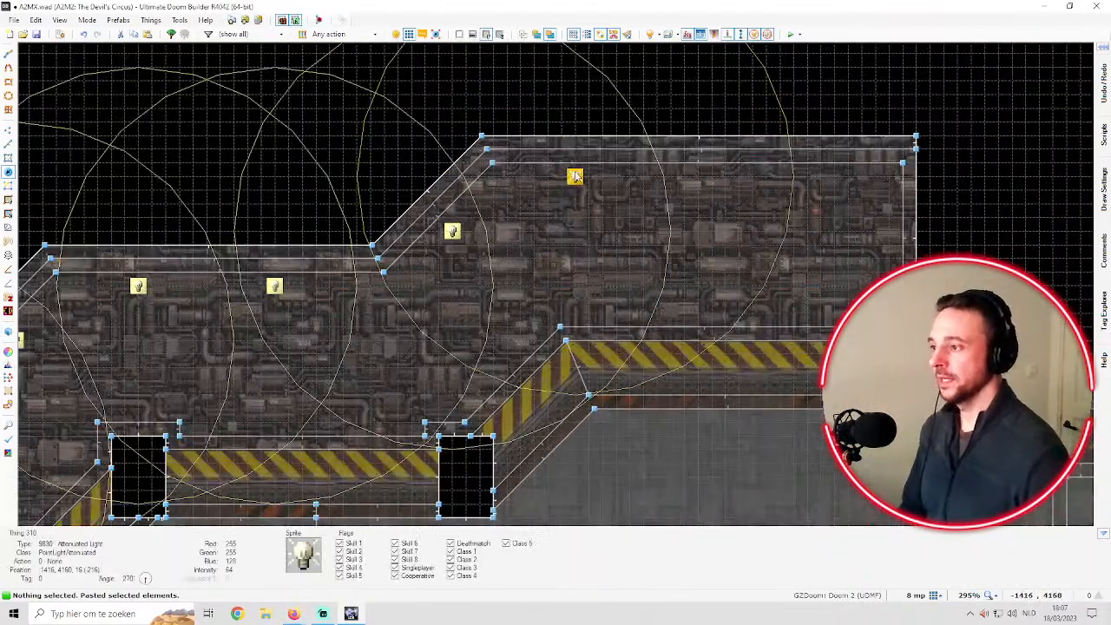
Copy the northernmost wall's light, paste it farther east at the same distance from the wall, and check it in Visual Mode
{"action": "key", "text": "ctrl+c"}
{"action": "key", "text": "ctrl+v"}
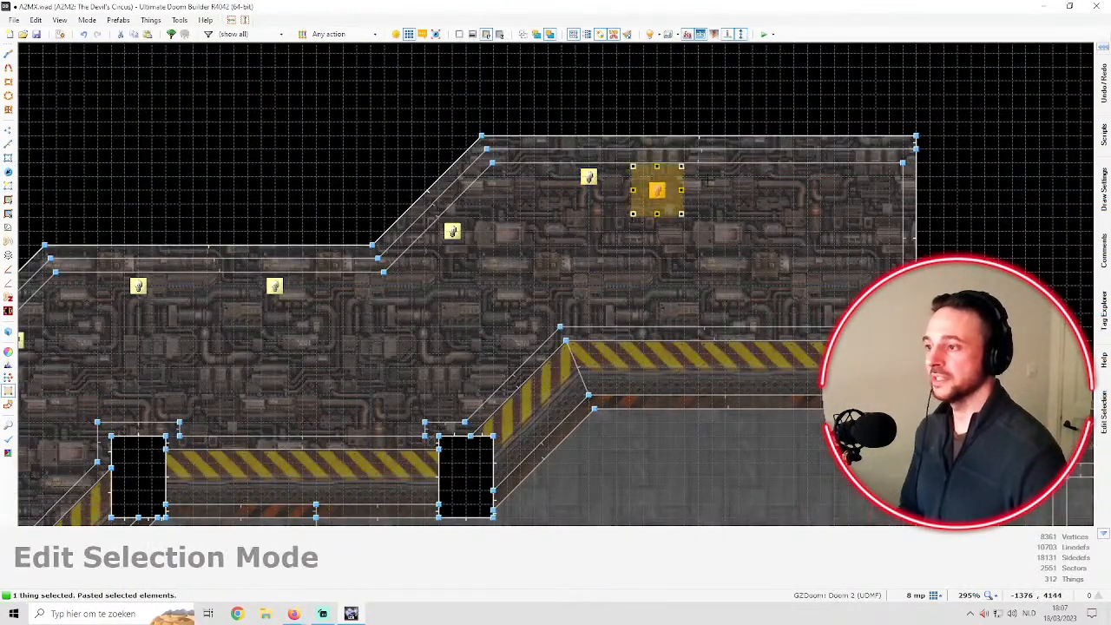
{"action": "left_click", "coordinate": [735, 178]}
{"action": "key", "text": "q"}
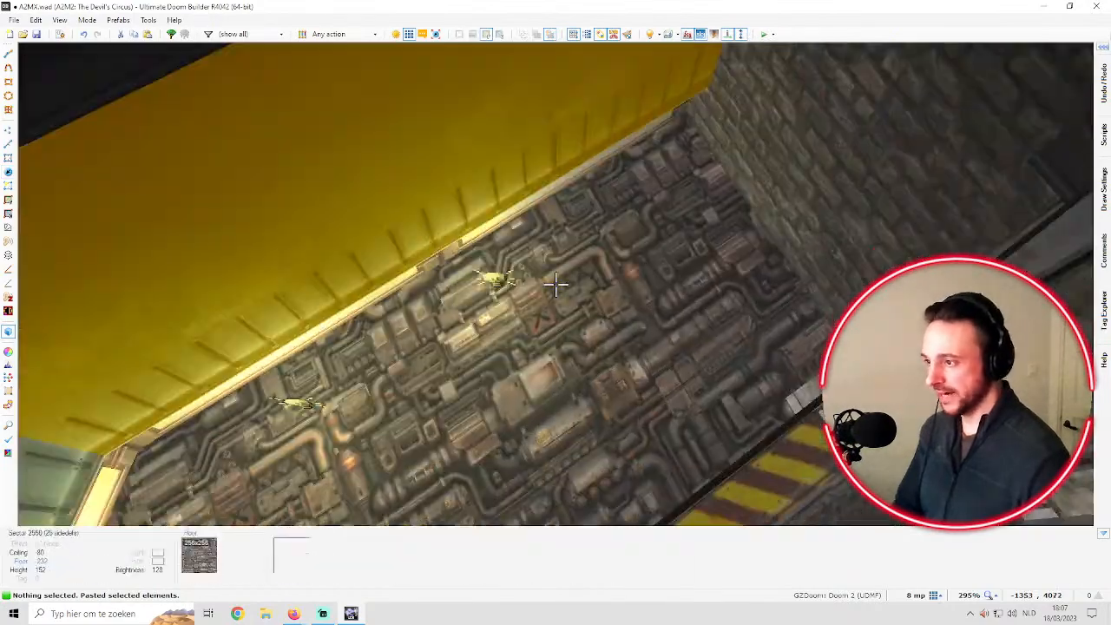
{"action": "key", "text": "q"}
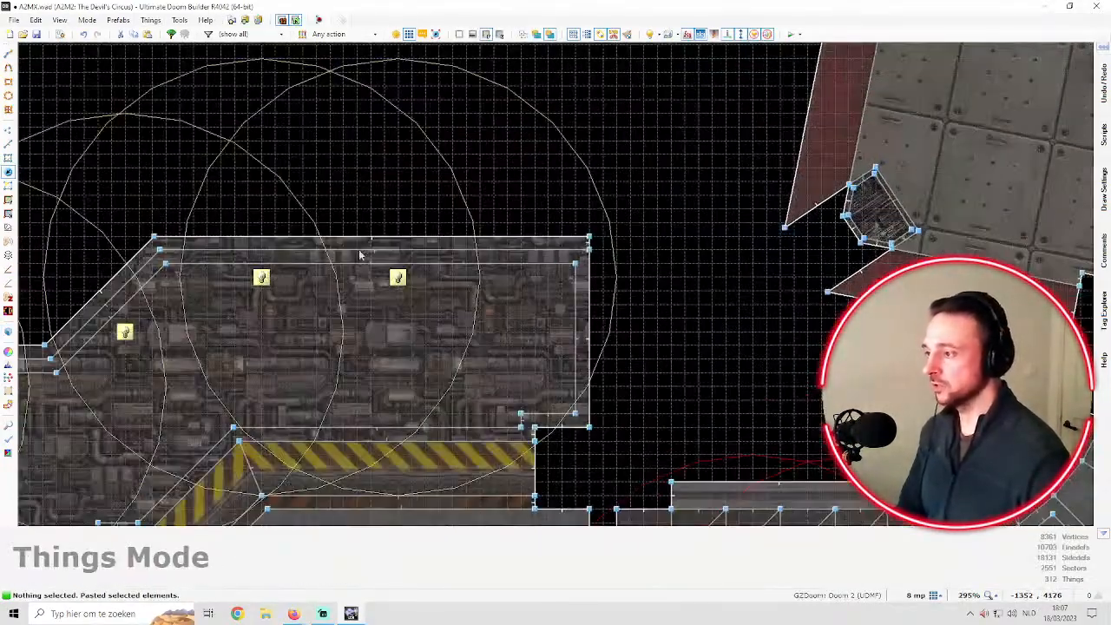
Move the northernmost wall's second light farther east, in front of the second panel, and view the result in Visual Mode
{"action": "left_click_drag", "start_coordinate": [395, 278], "coordinate": [451, 278]}
{"action": "key", "text": "q"}
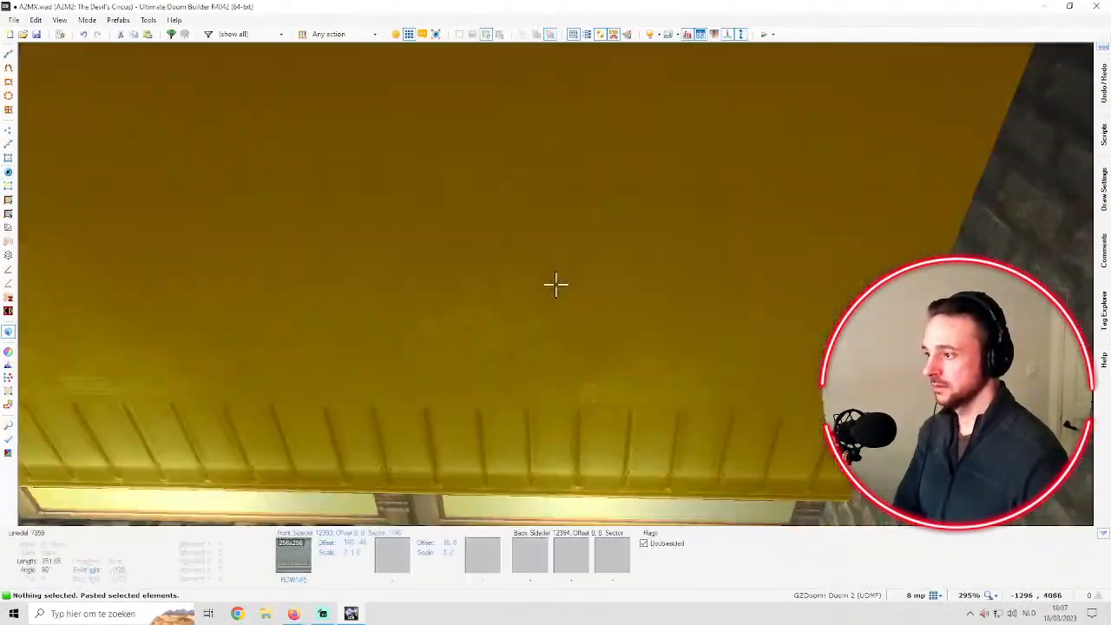
{"action": "key", "text": "q"}
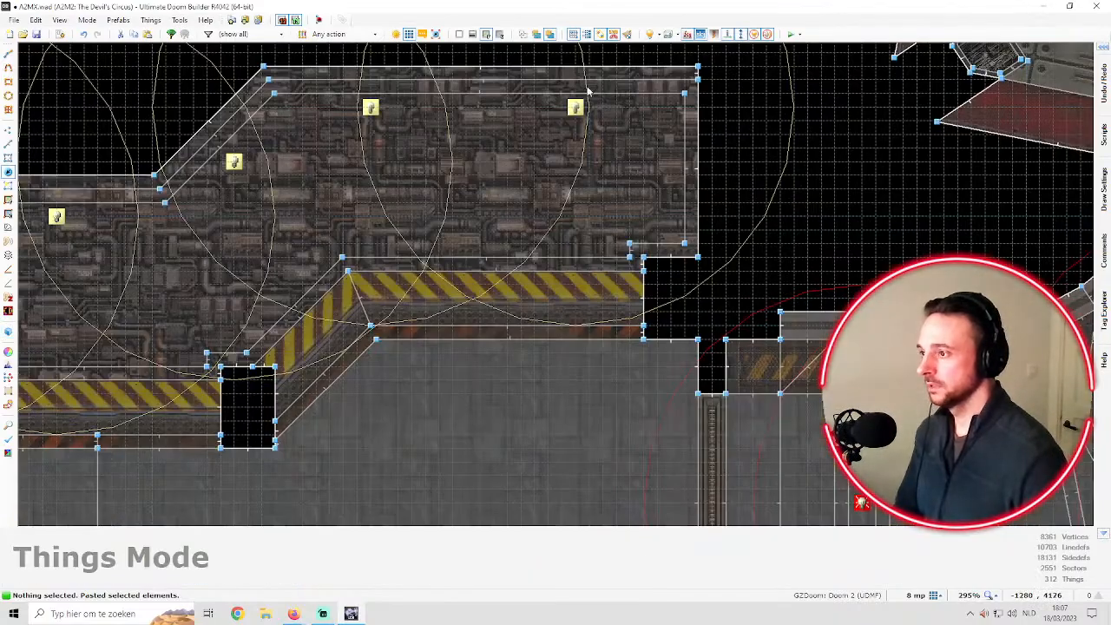
Examine the lights along the walkway's north, diagonal and west walls in Visual Mode
{"action": "key", "text": "q"}
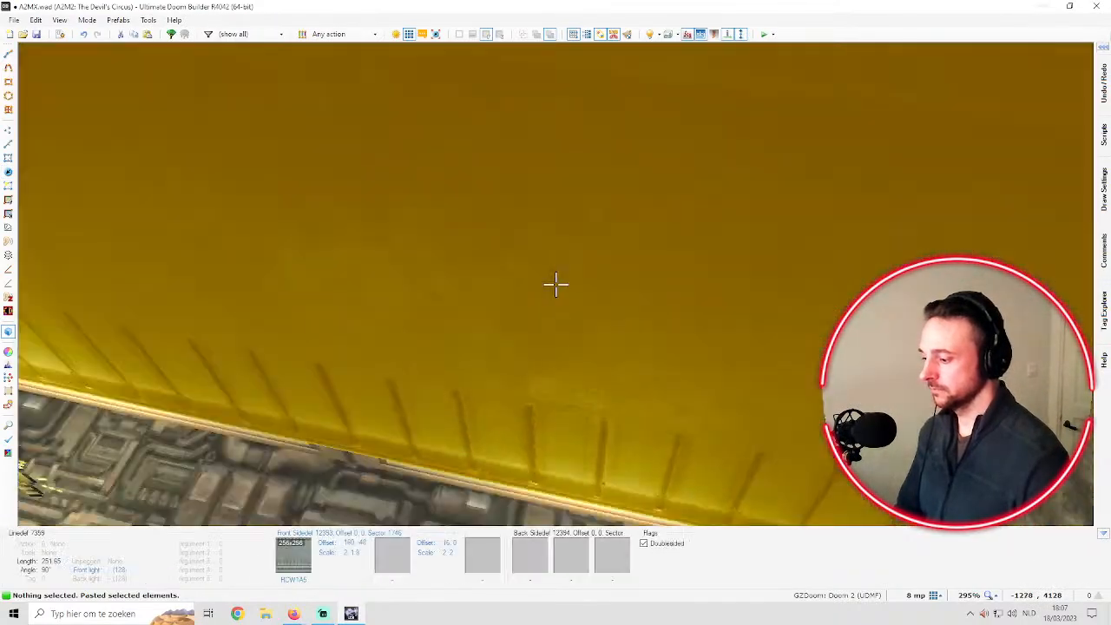
{"action": "key", "text": "e"}
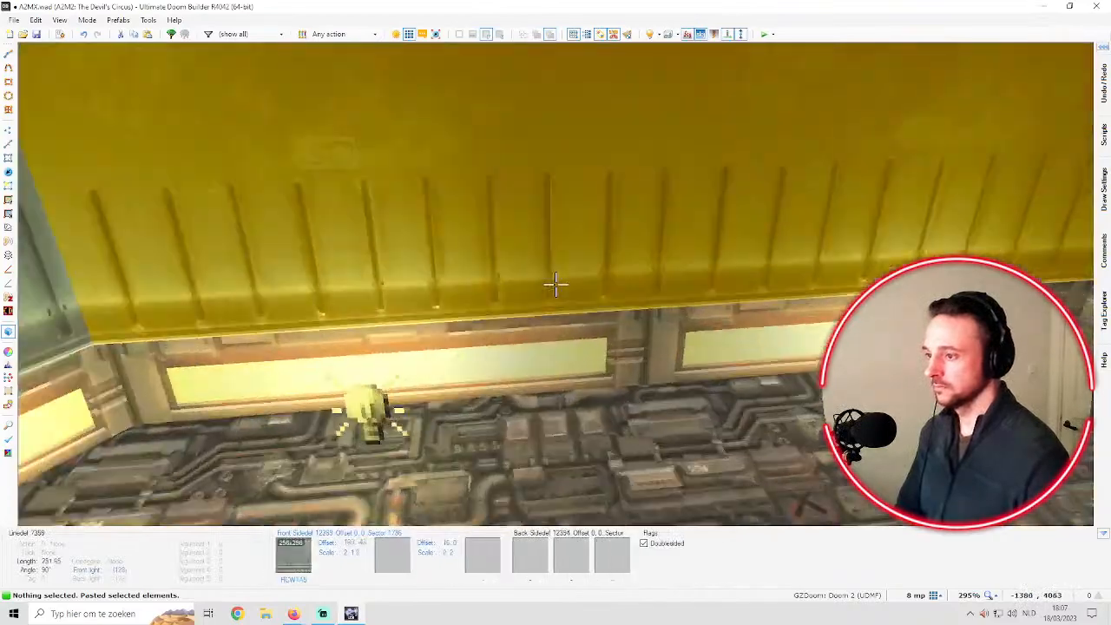
{"action": "key", "text": "e"}
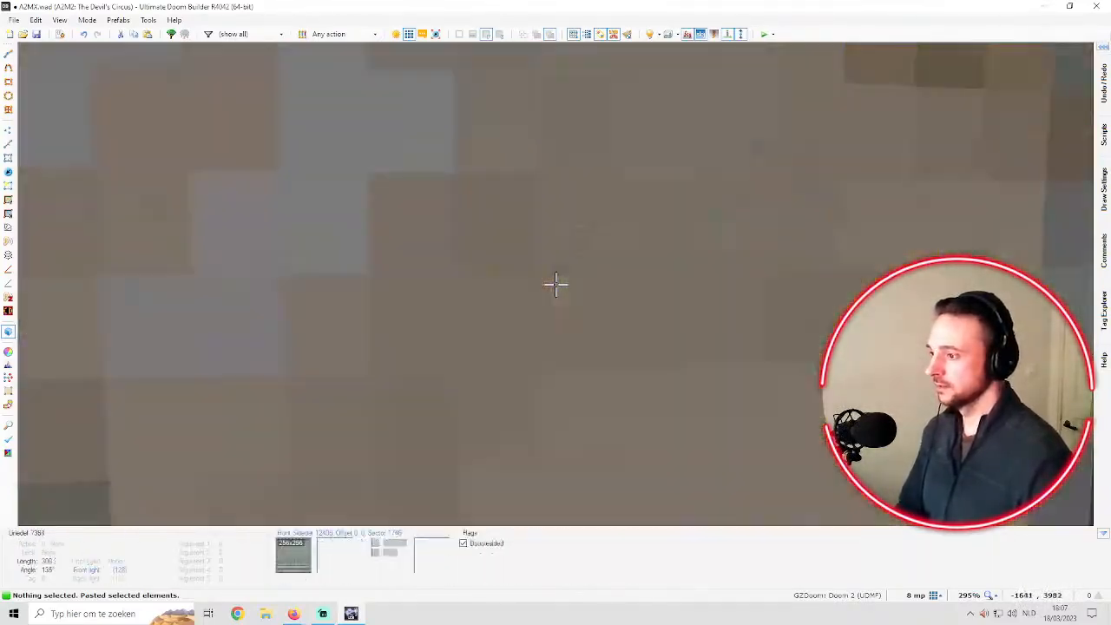
{"action": "key", "text": "w"}
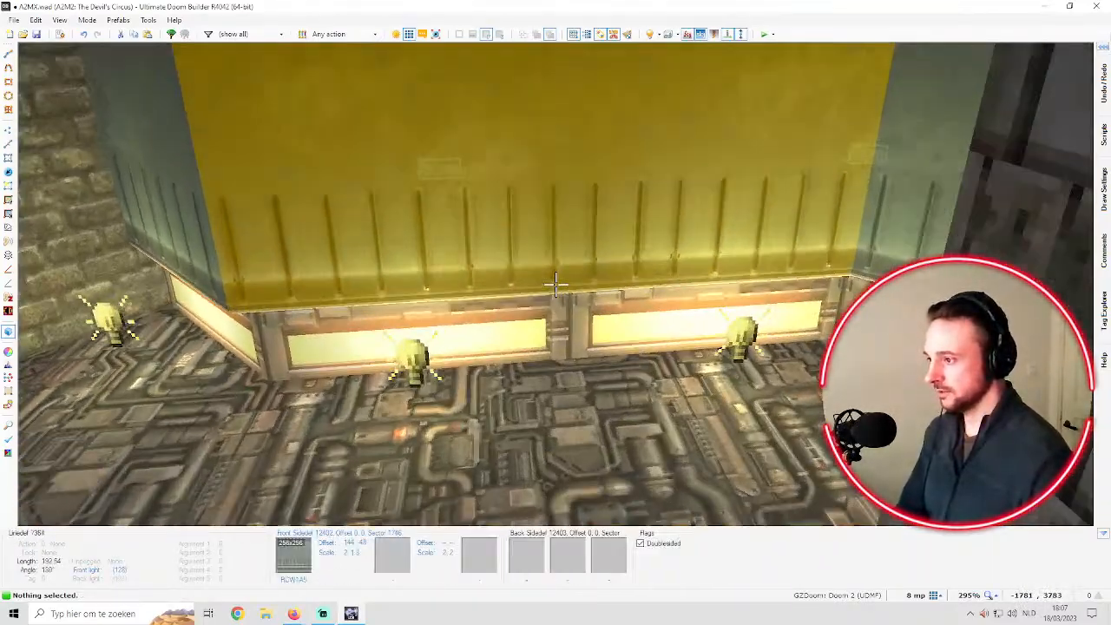
{"action": "key", "text": "q"}
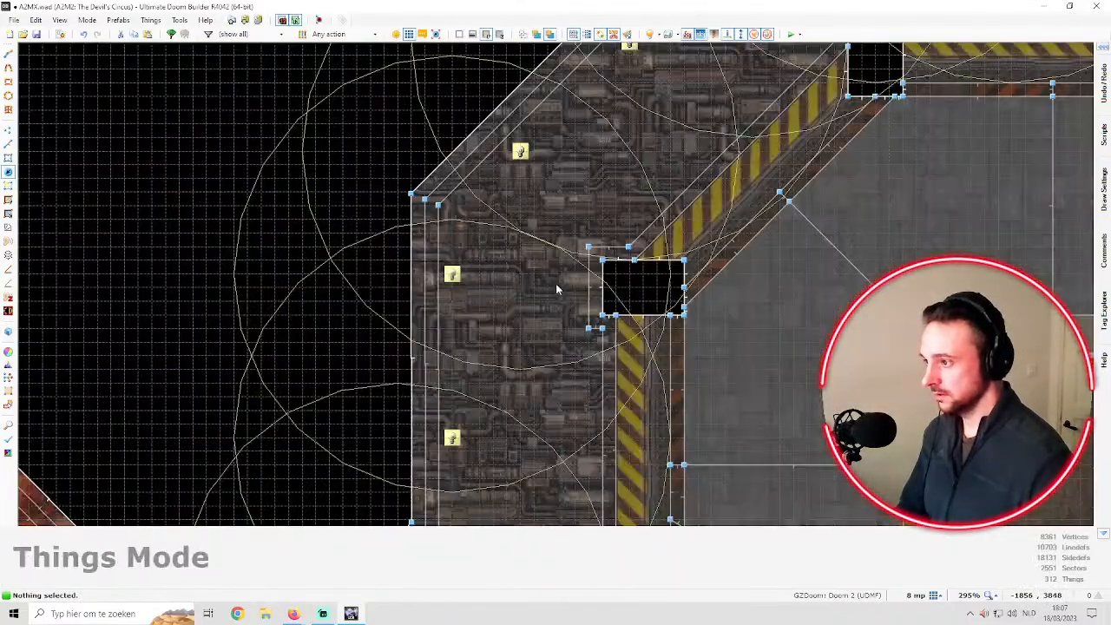
Test the map in-game and walk along the stairs and pipe-floored walkway to examine the wall panel lighting
{"action": "scroll", "coordinate": [581, 365], "scroll_direction": "down", "scroll_amount": 4}
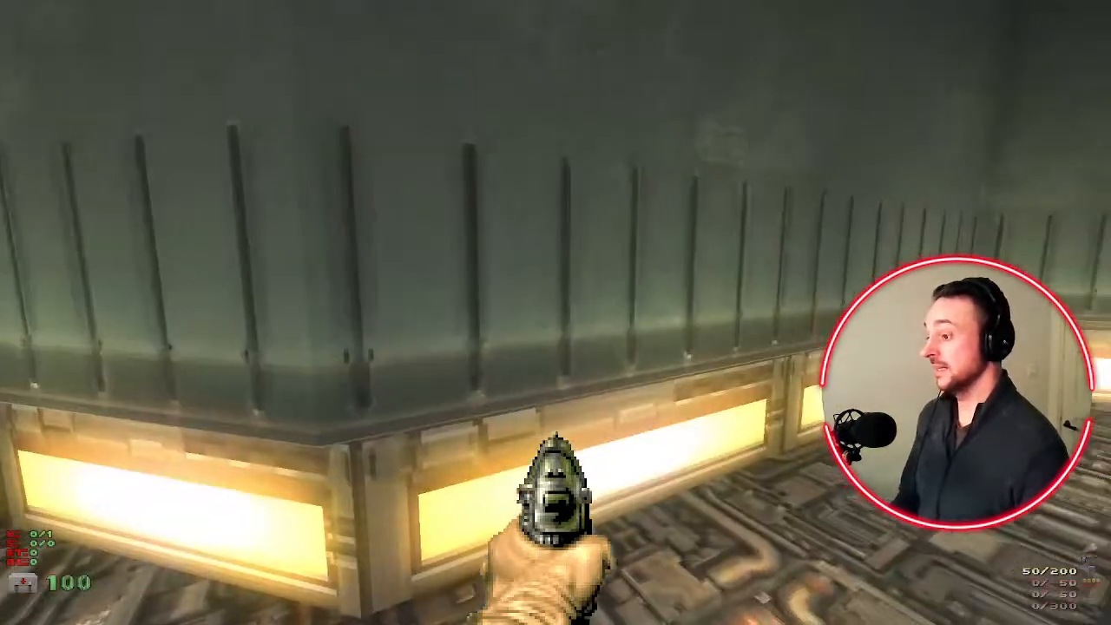
{"action": "key", "text": "s"}
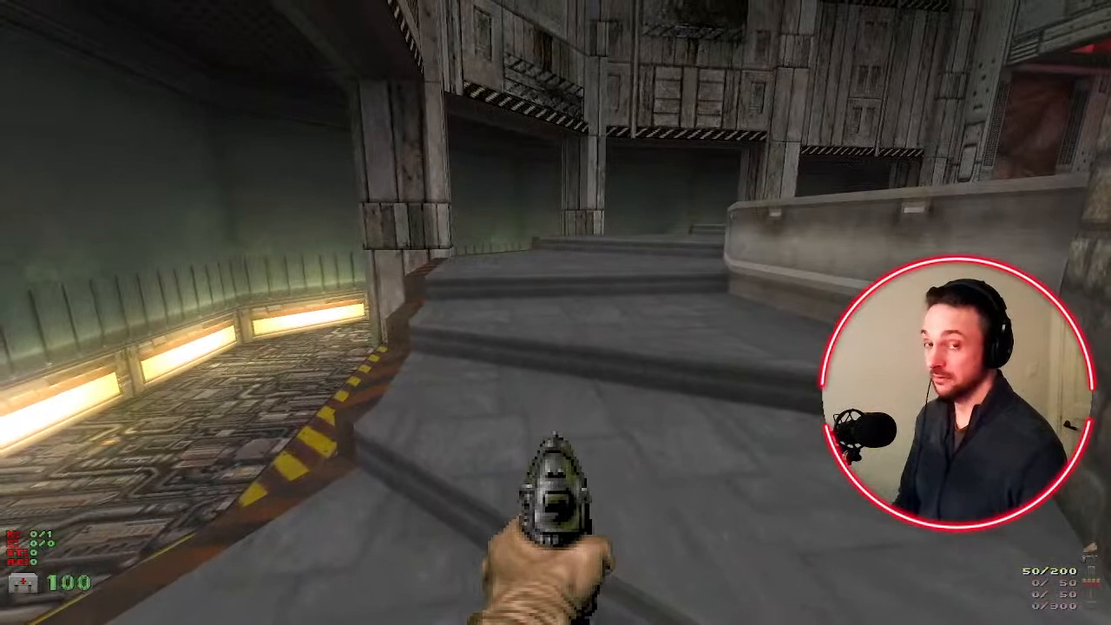
{"action": "key", "text": "a"}
{"action": "key", "text": "s"}
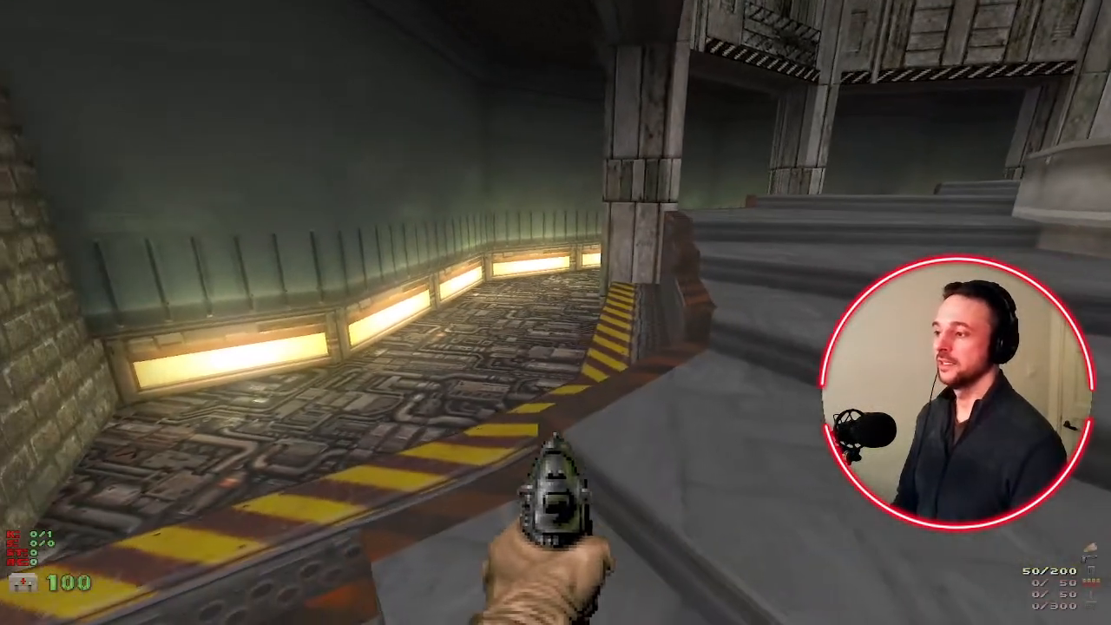
{"action": "key", "text": "a"}
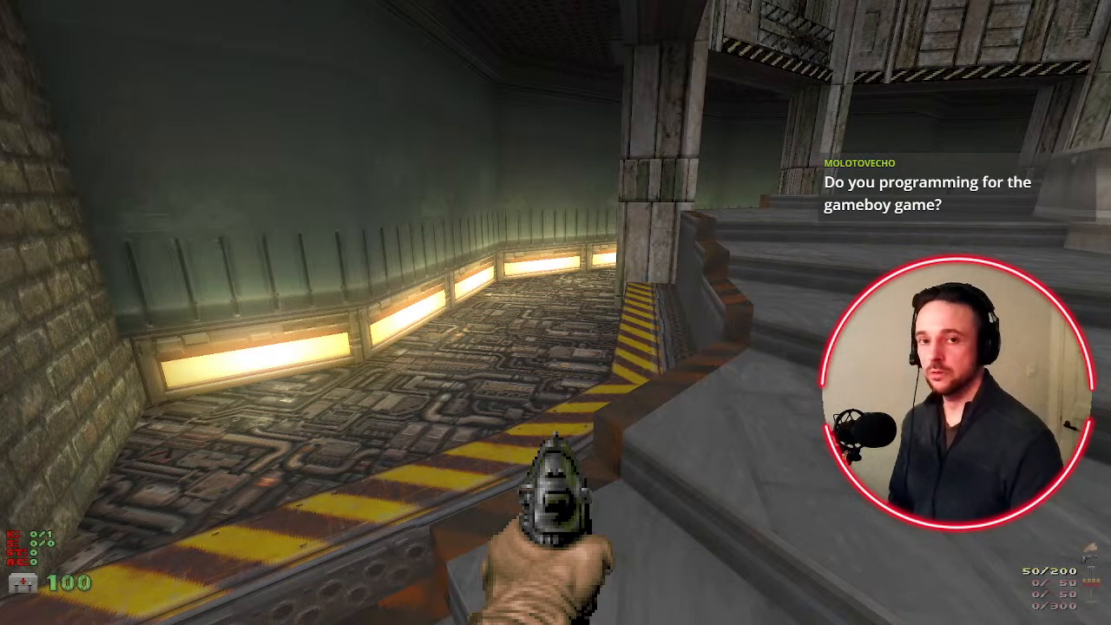
{"action": "key", "text": "w"}
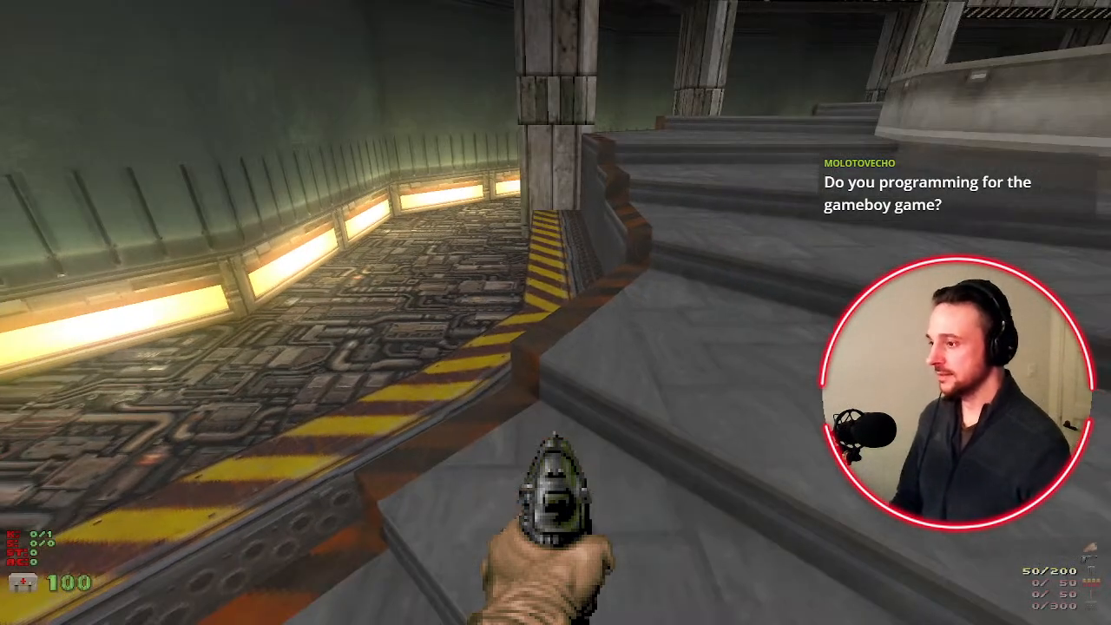
{"action": "key", "text": "w"}
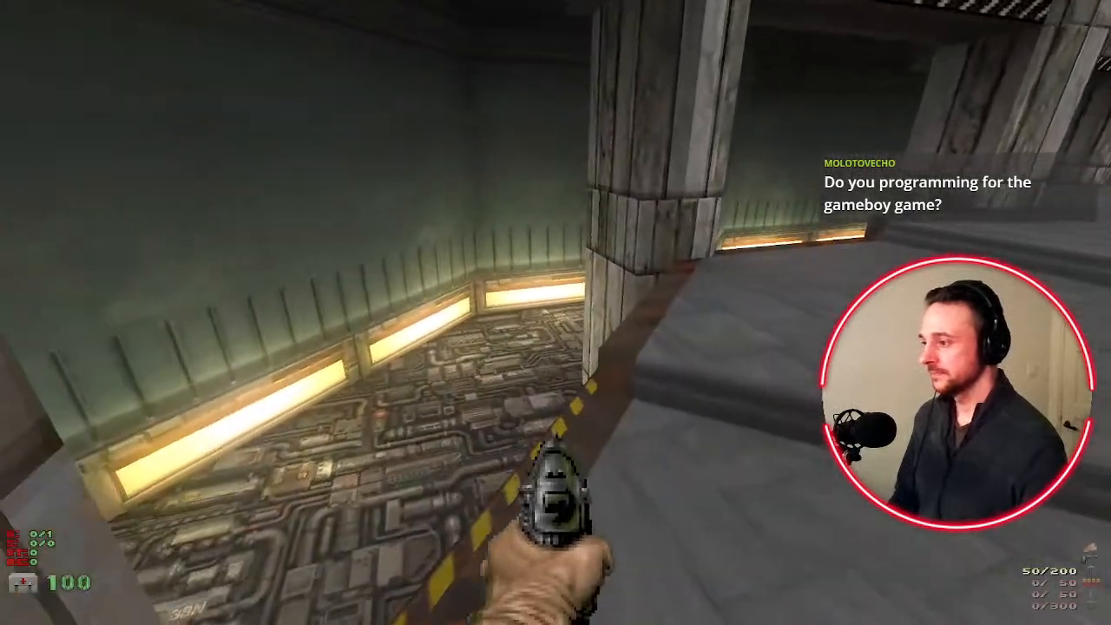
{"action": "key", "text": "w"}
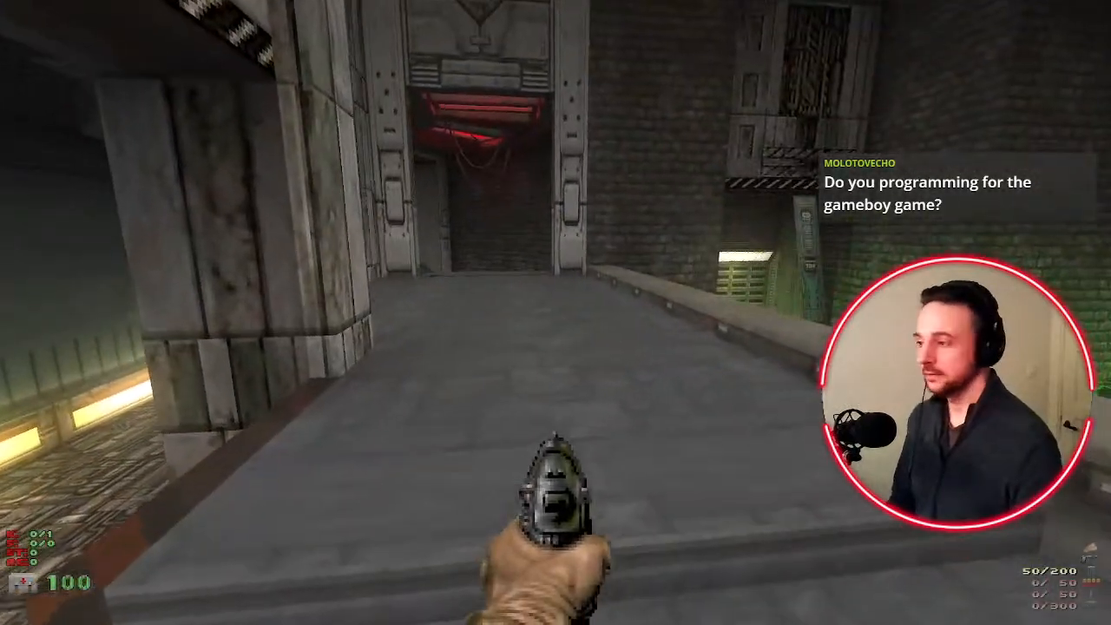
{"action": "key", "text": "w"}
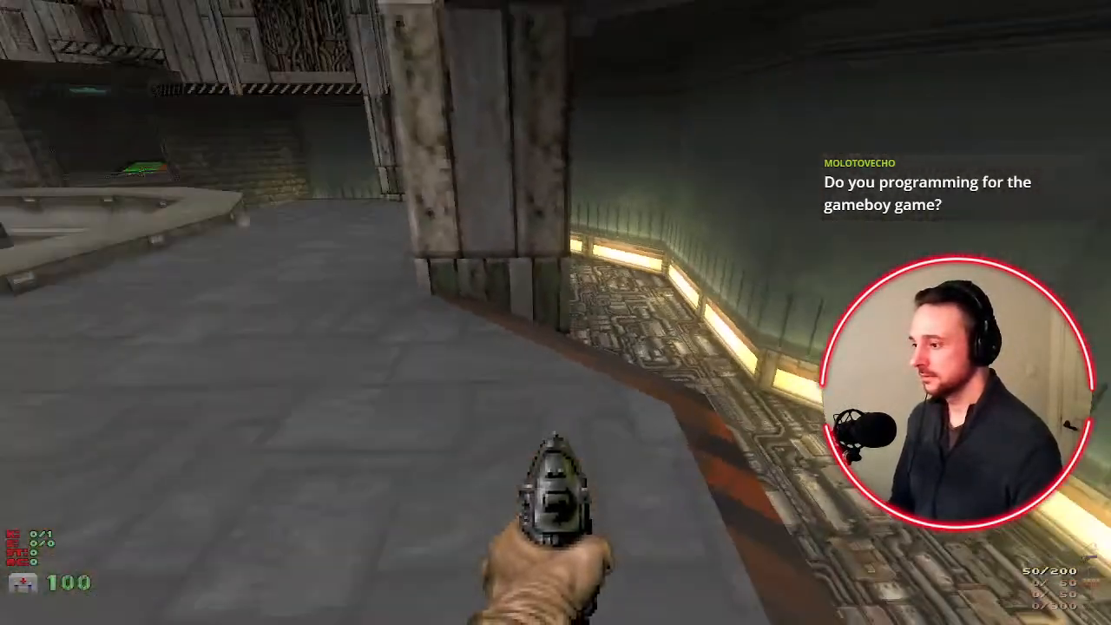
{"action": "key", "text": "w"}
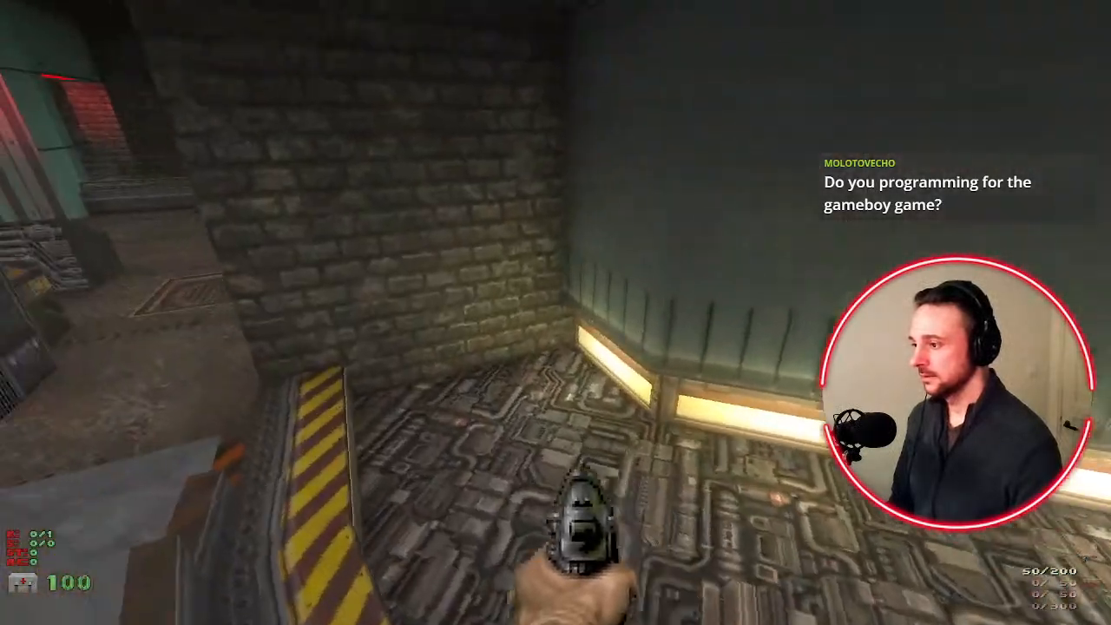
{"action": "key", "text": "w"}
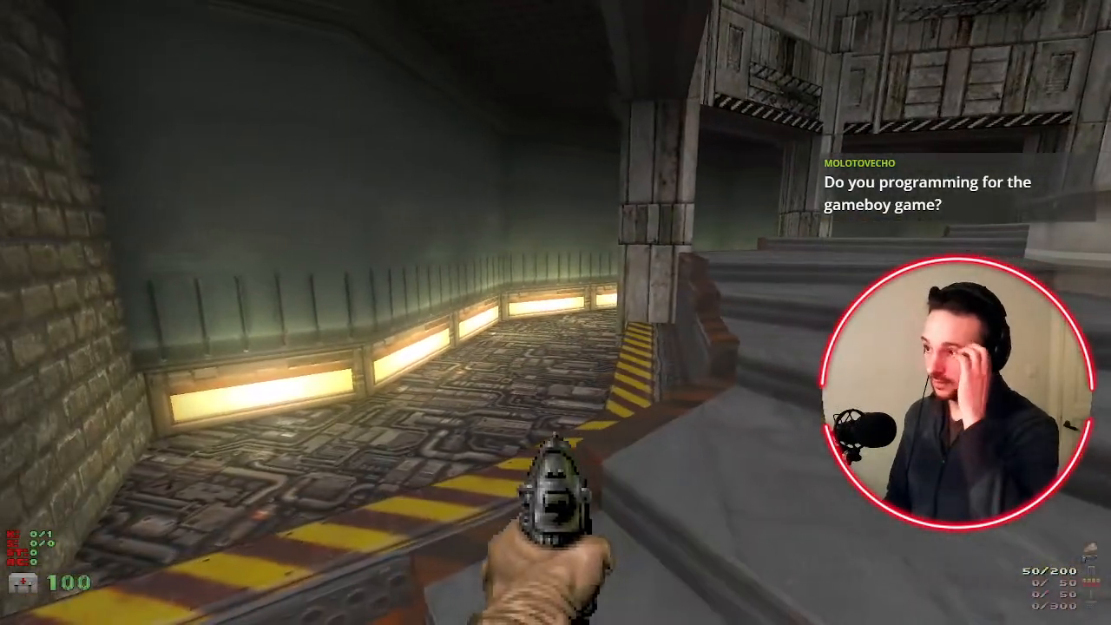
Walk around the foot of the stairs in-game to examine the panel lighting on the pipe floor, green walls and brick wall
{"action": "key", "text": "w"}
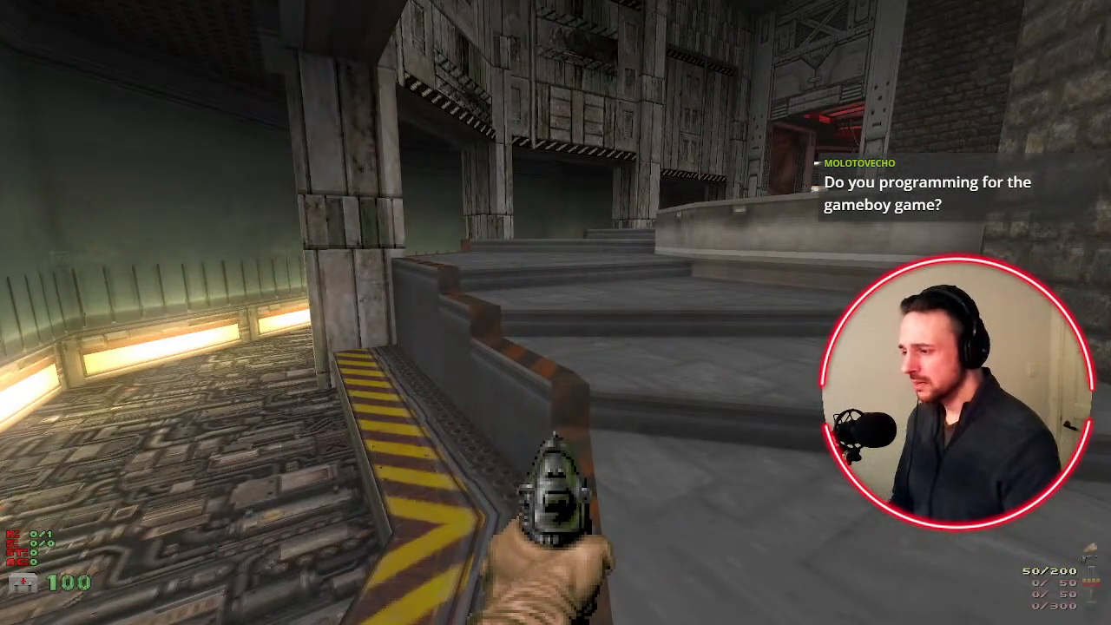
{"action": "key", "text": "s"}
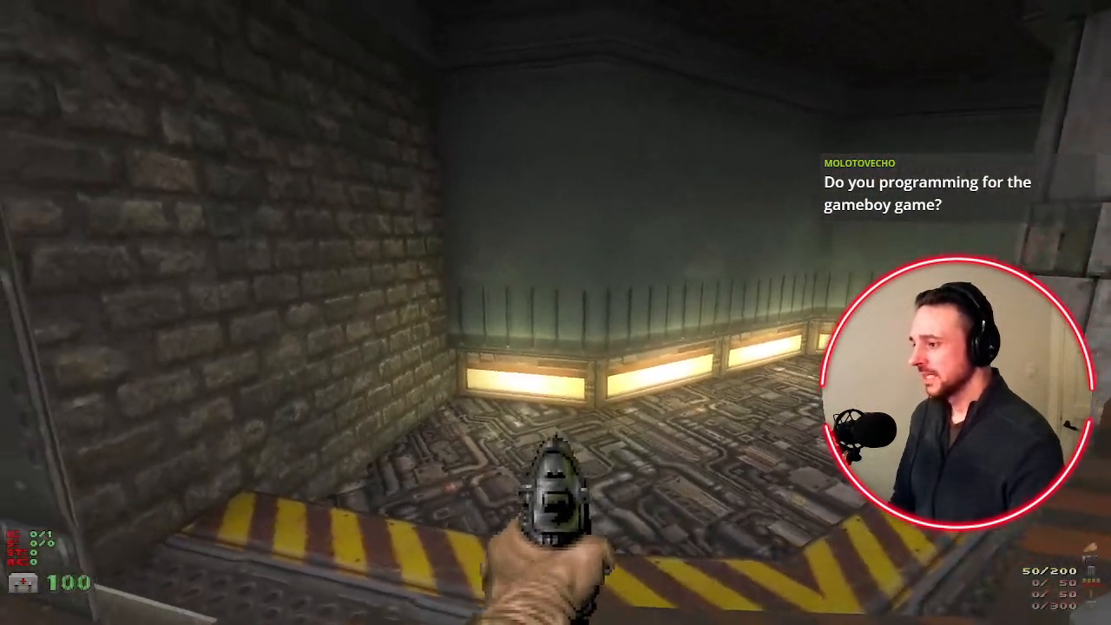
{"action": "key", "text": "s"}
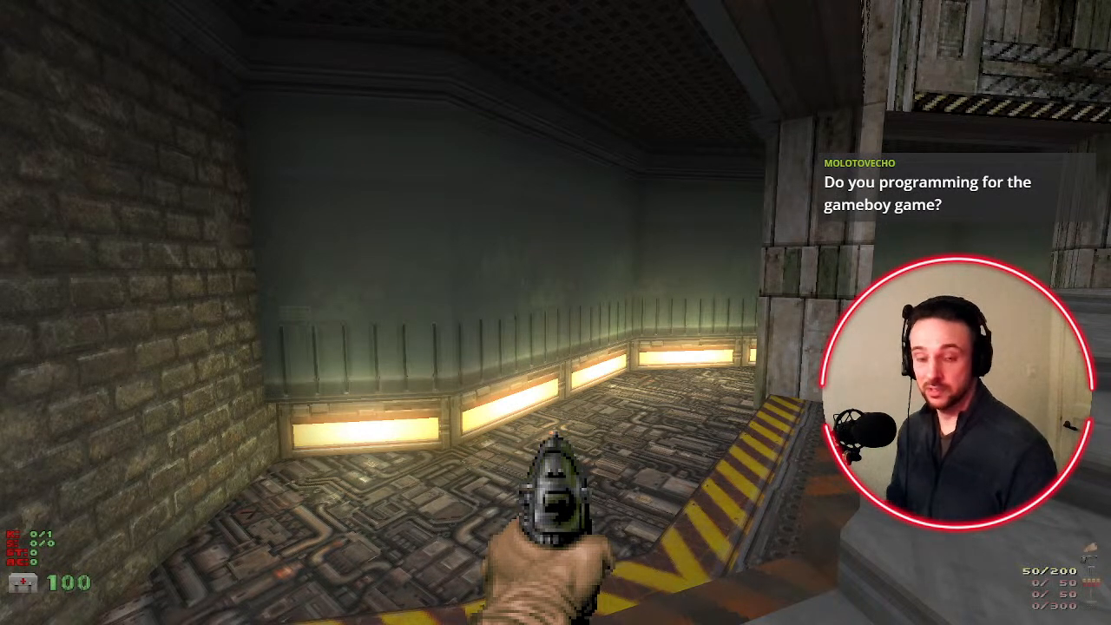
{"action": "key", "text": "w"}
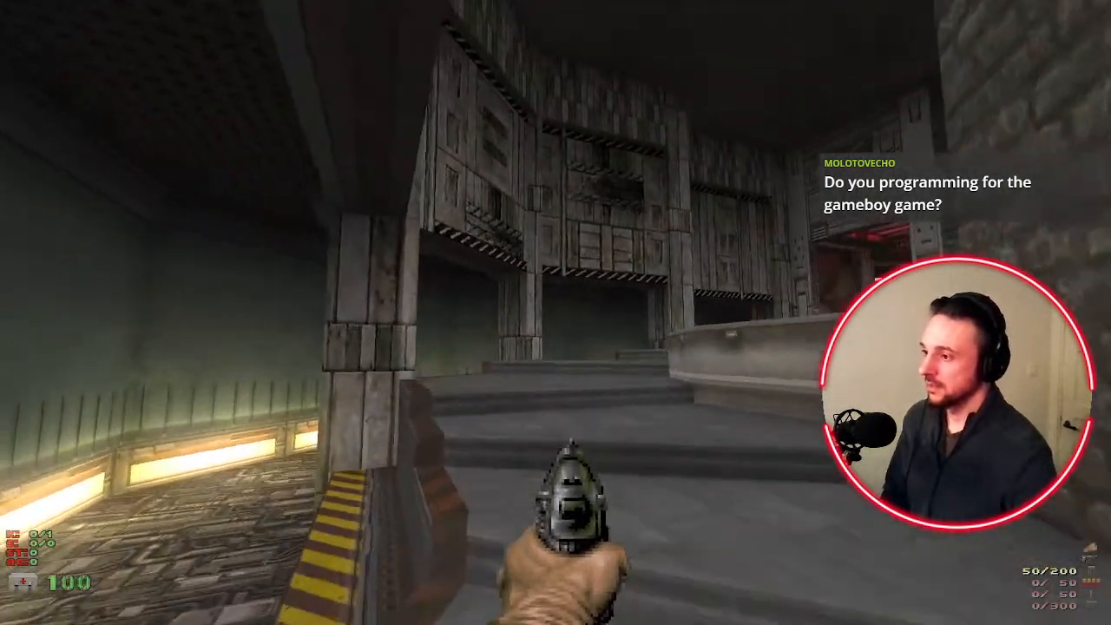
{"action": "key", "text": "w"}
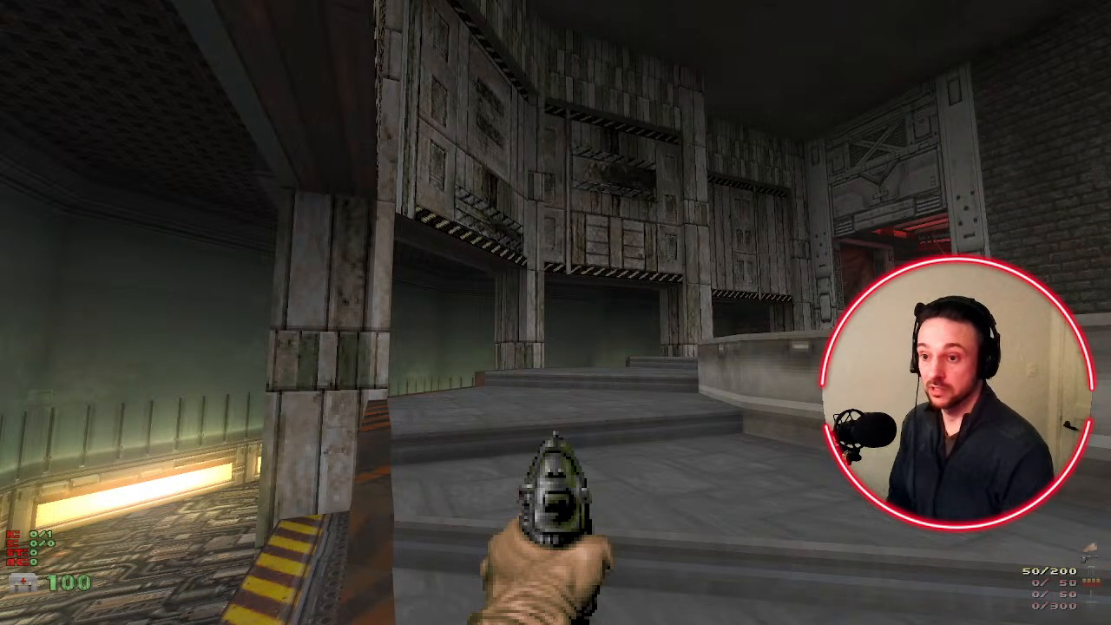
{"action": "key", "text": "w"}
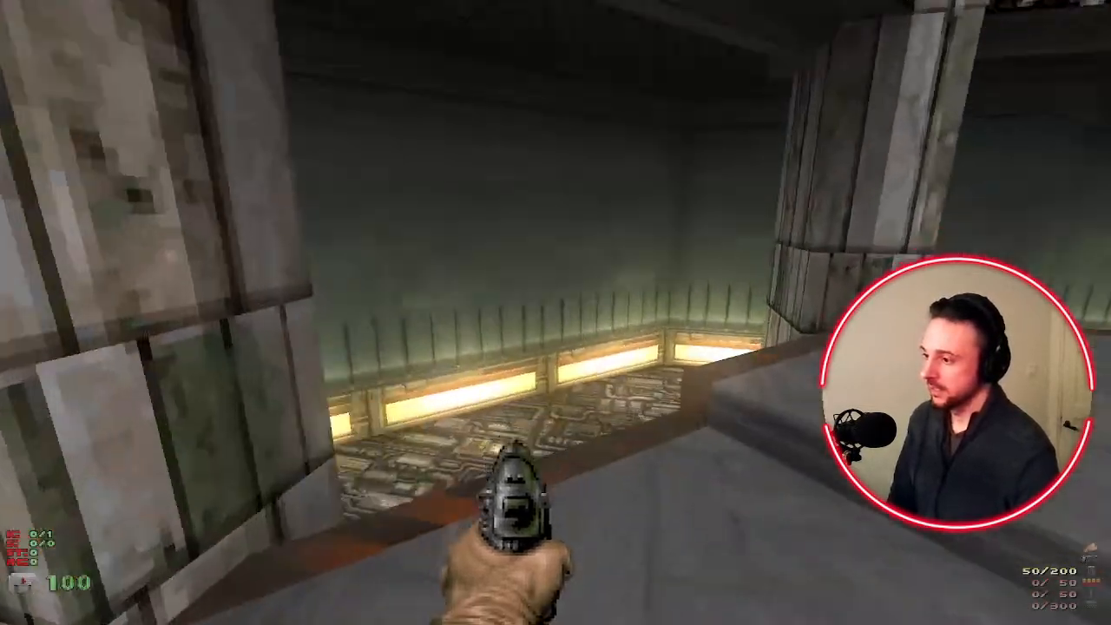
{"action": "key", "text": "w"}
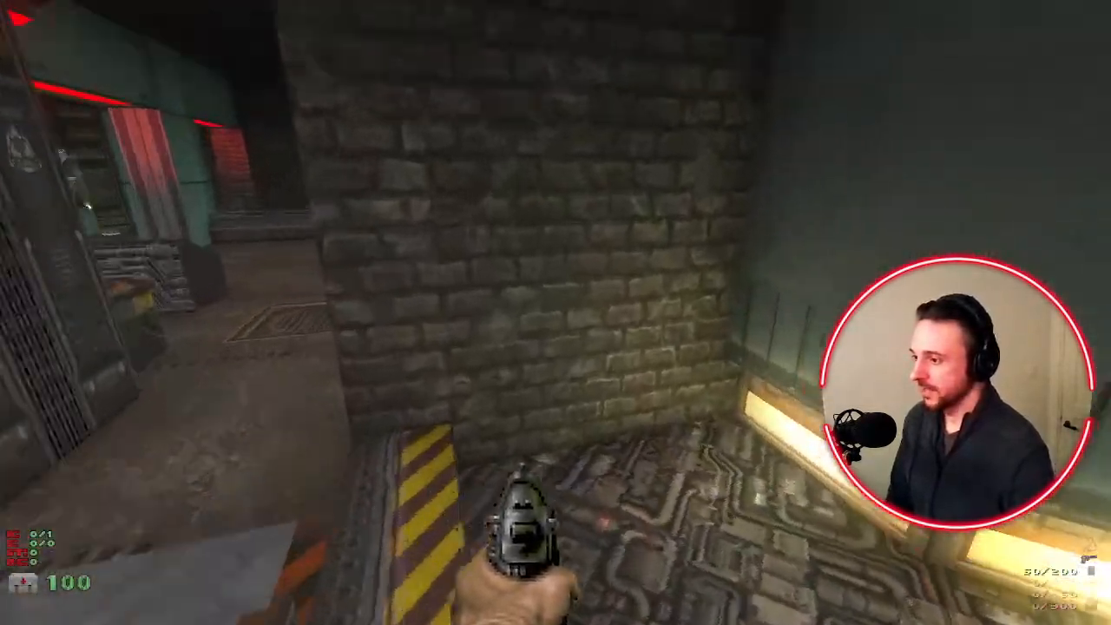
{"action": "key", "text": "w"}
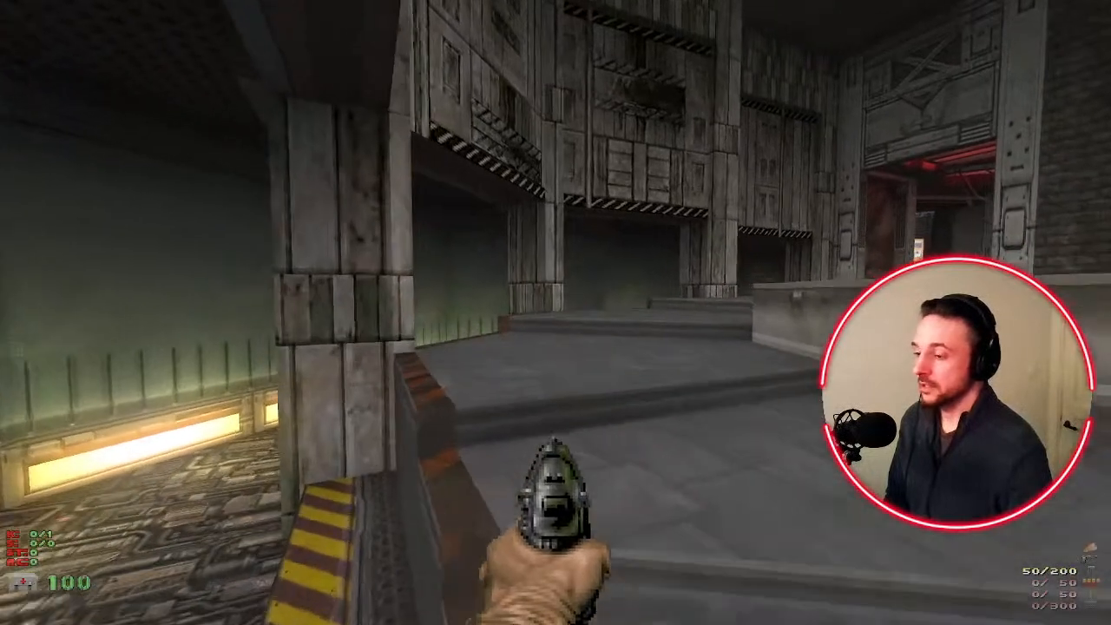
Walk from the brick corridor up the stairs and along the pipe-floored walkway in-game, examining its lit panels from both levels
{"action": "key", "text": "w"}
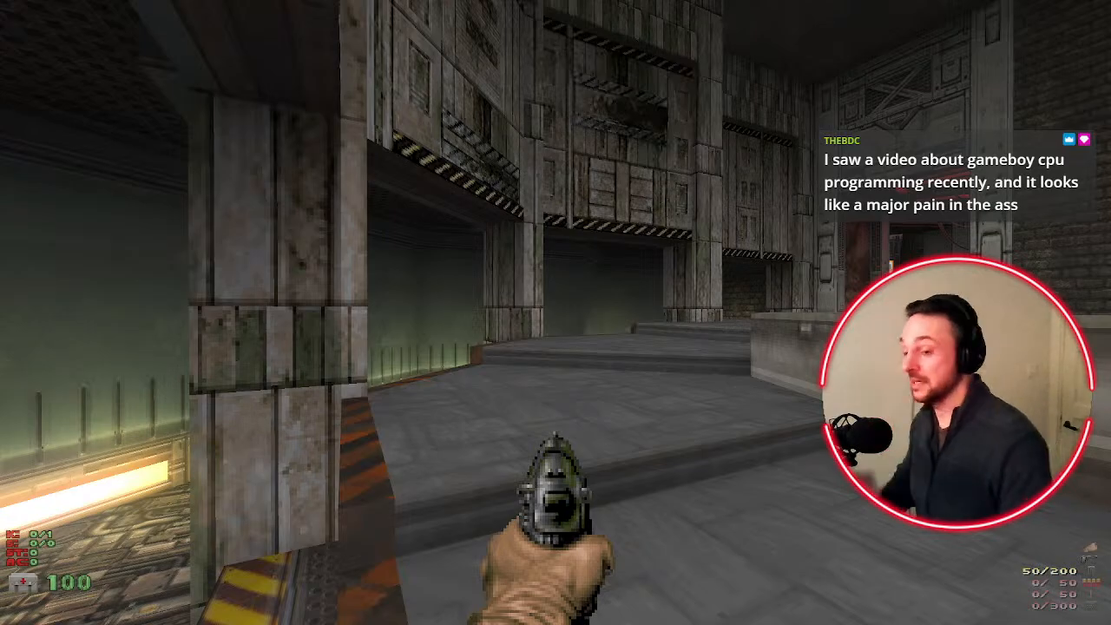
{"action": "key", "text": "w"}
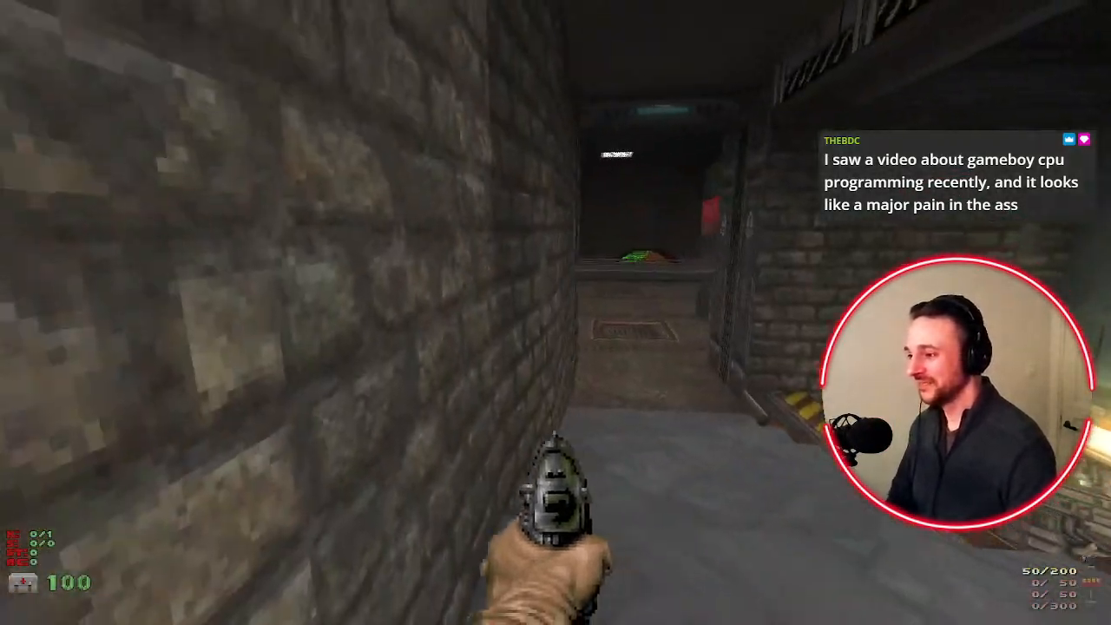
{"action": "key", "text": "w"}
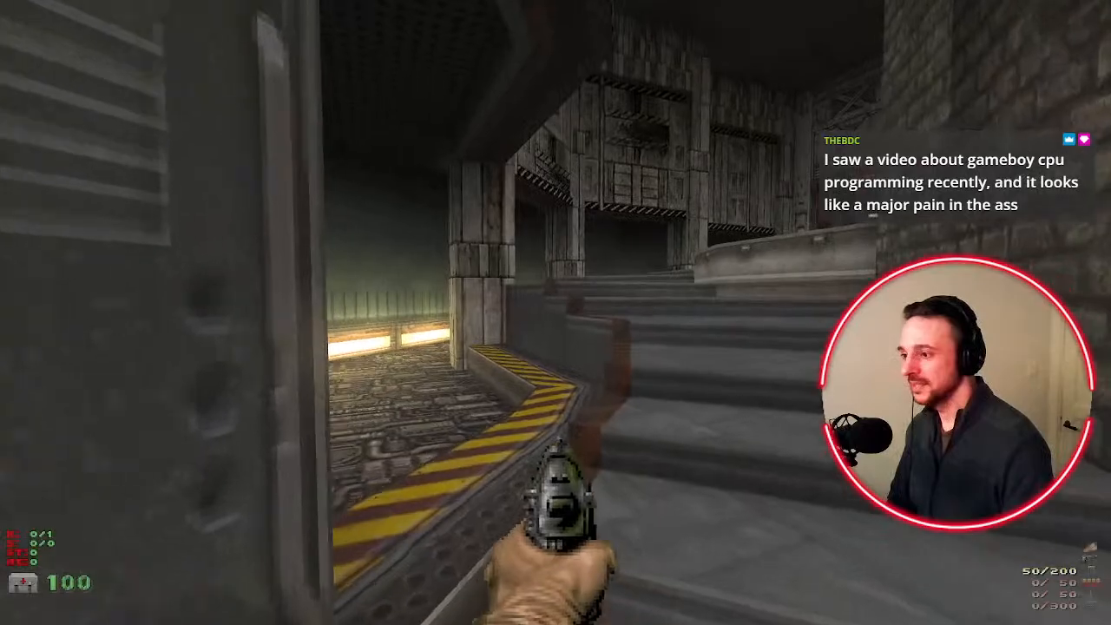
{"action": "key", "text": "w"}
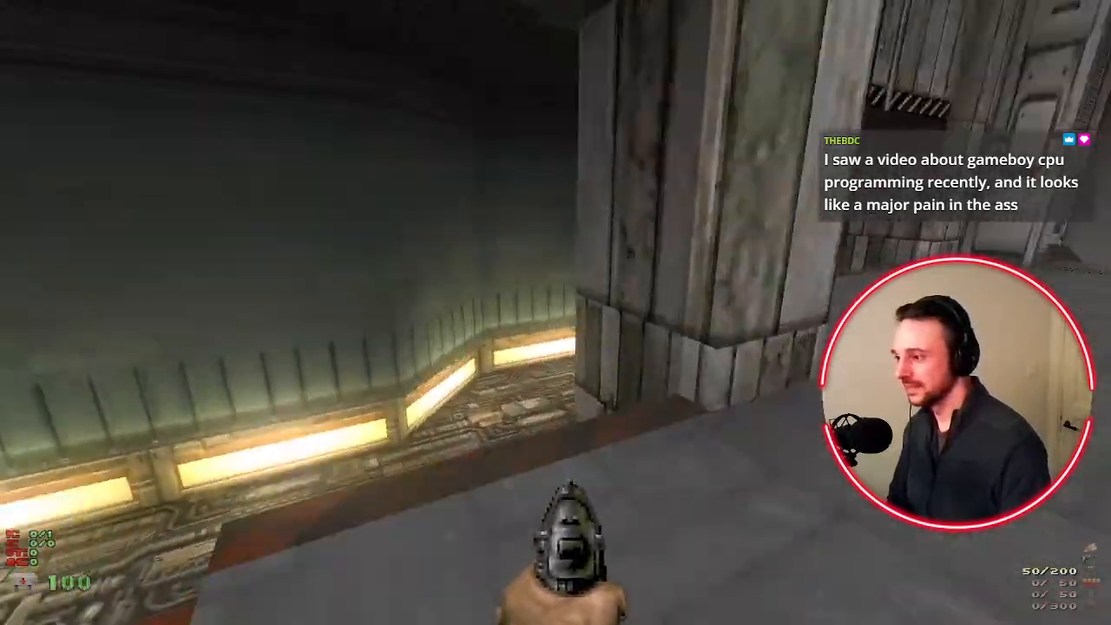
{"action": "key", "text": "a"}
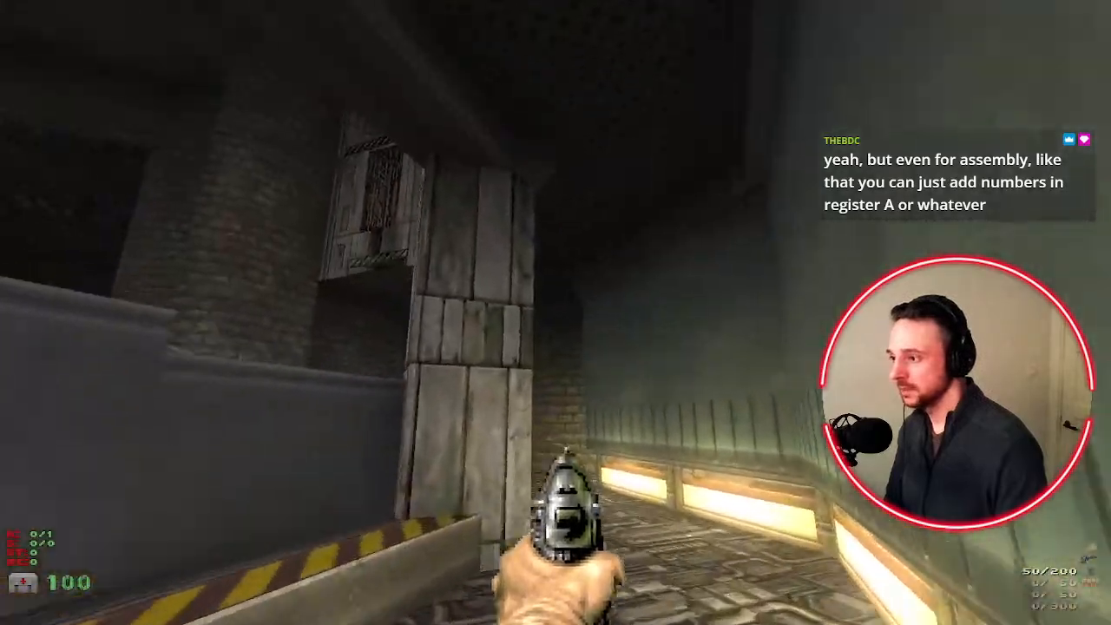
{"action": "key", "text": "w"}
{"action": "key", "text": "w"}
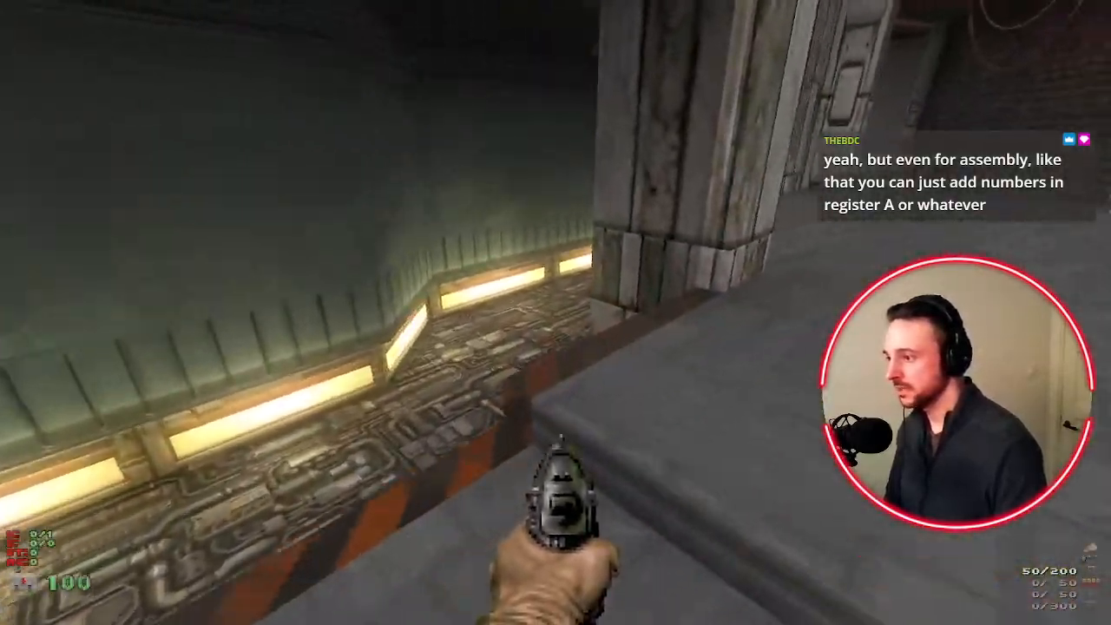
{"action": "key", "text": "w"}
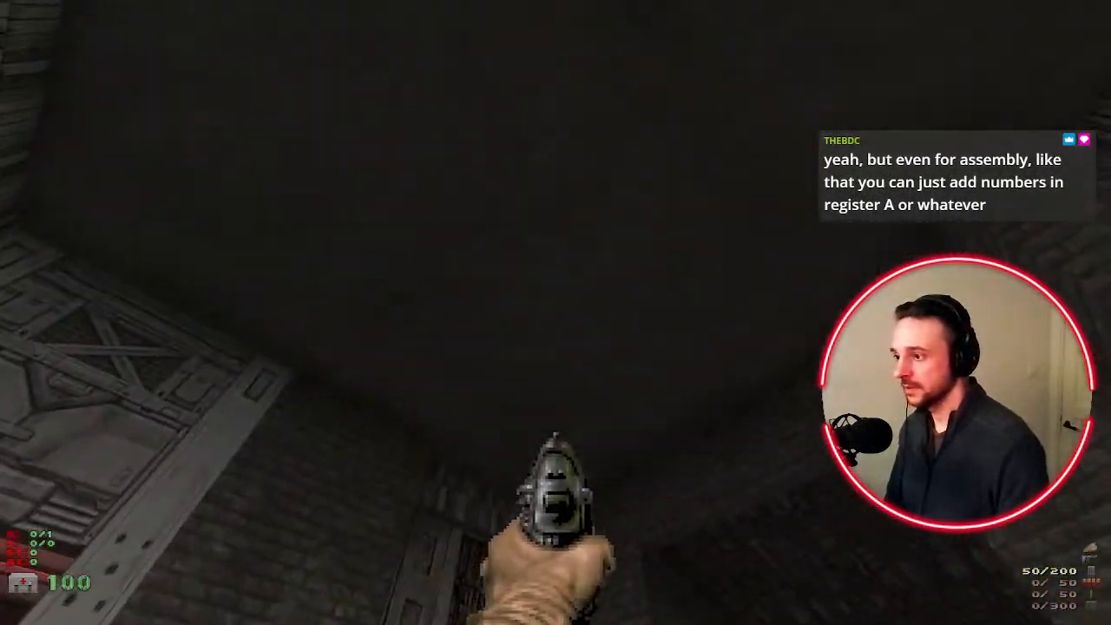
Quit the in-game test and save the A2MX map
{"action": "key", "text": "Escape"}
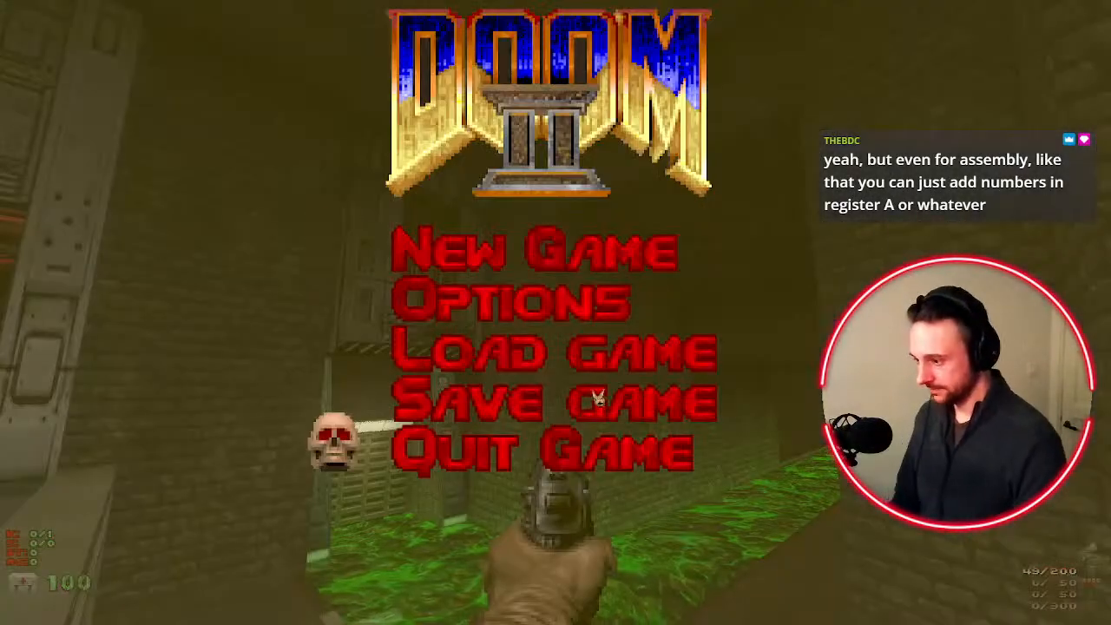
{"action": "key", "text": "Return"}
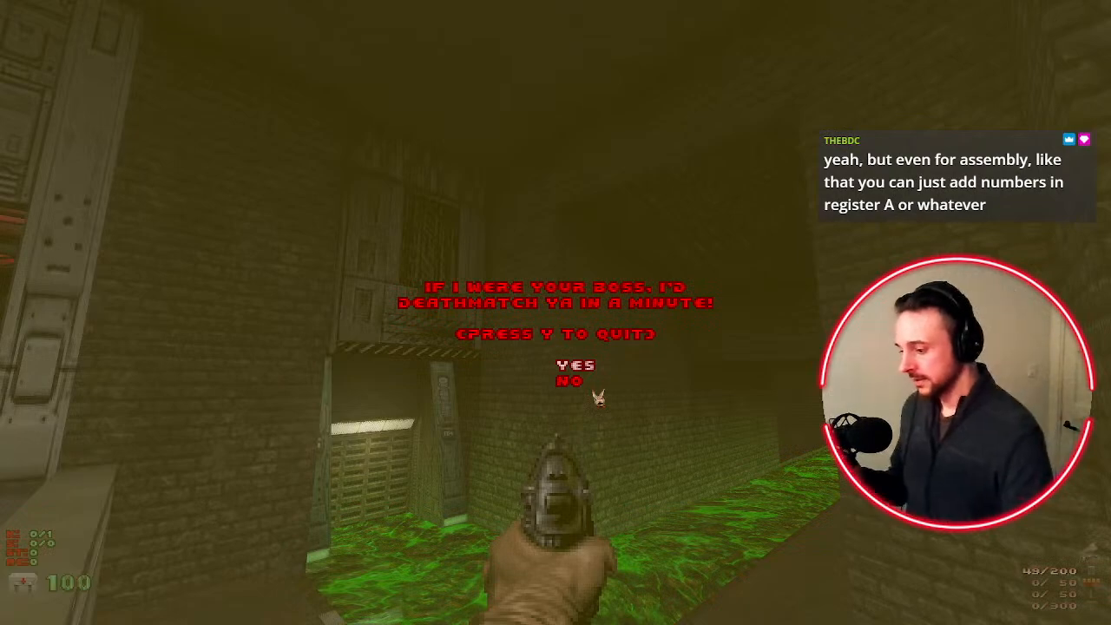
{"action": "key", "text": "y"}
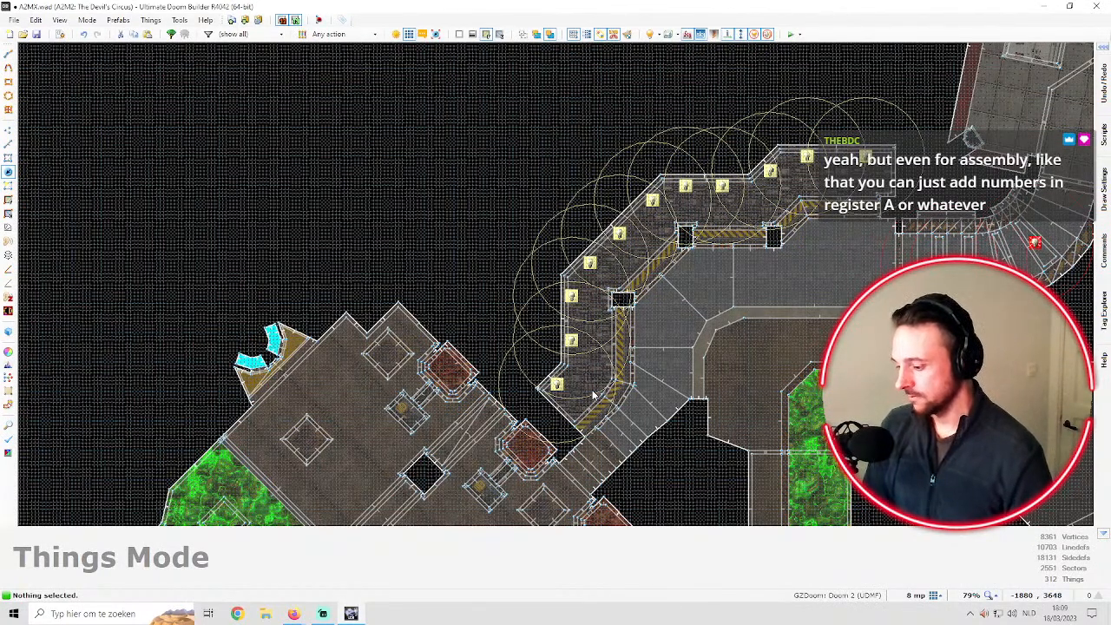
{"action": "left_click", "coordinate": [36, 34]}
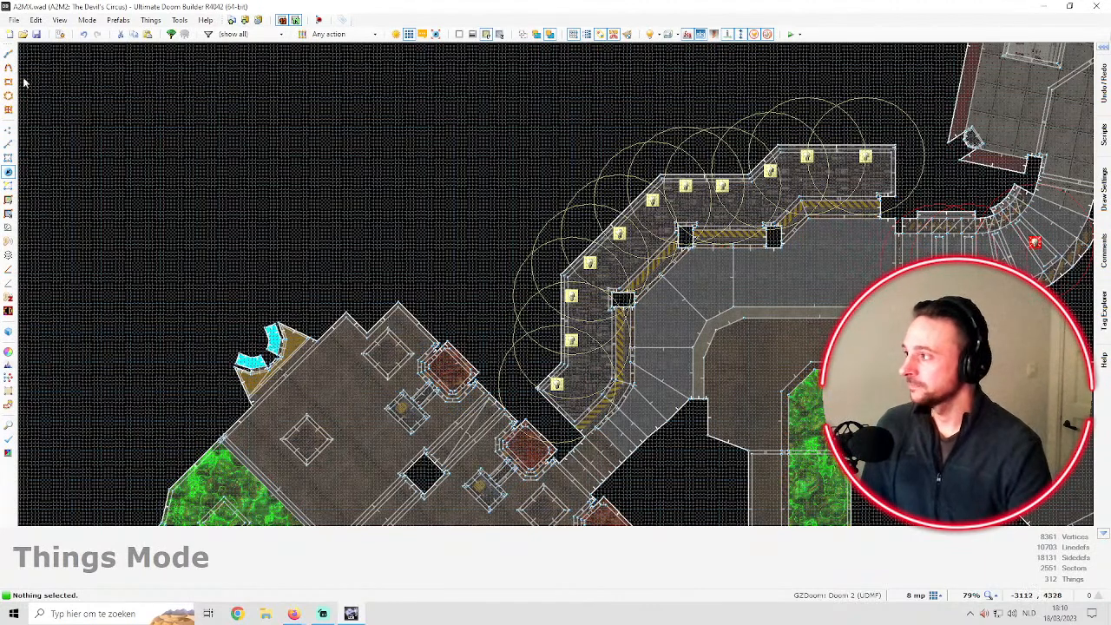
{"action": "left_click", "coordinate": [35, 34]}
Set the map editor aside, switch to GB Studio and open the recent Ongetiteld project in a maximized window
{"action": "left_click", "coordinate": [1044, 7]}
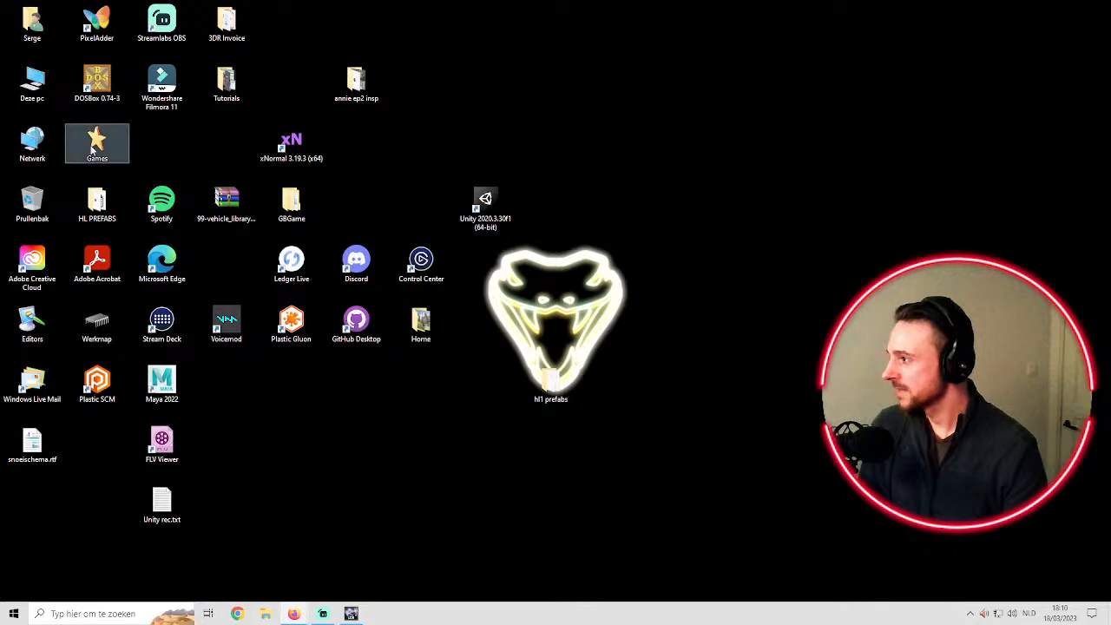
{"action": "double_click", "coordinate": [34, 320]}
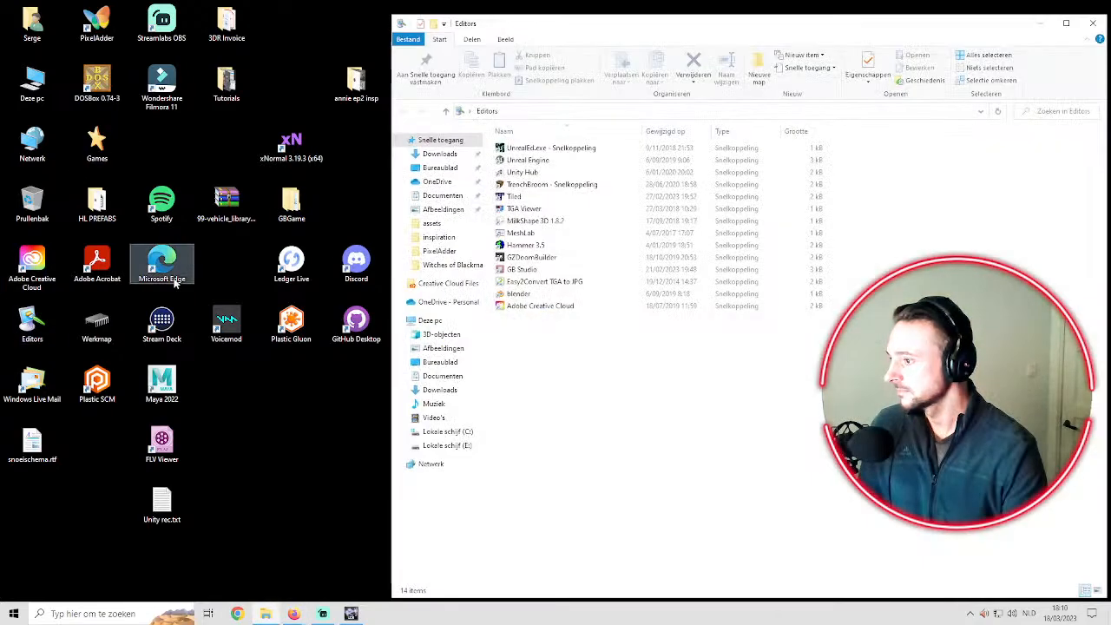
{"action": "double_click", "coordinate": [585, 270]}
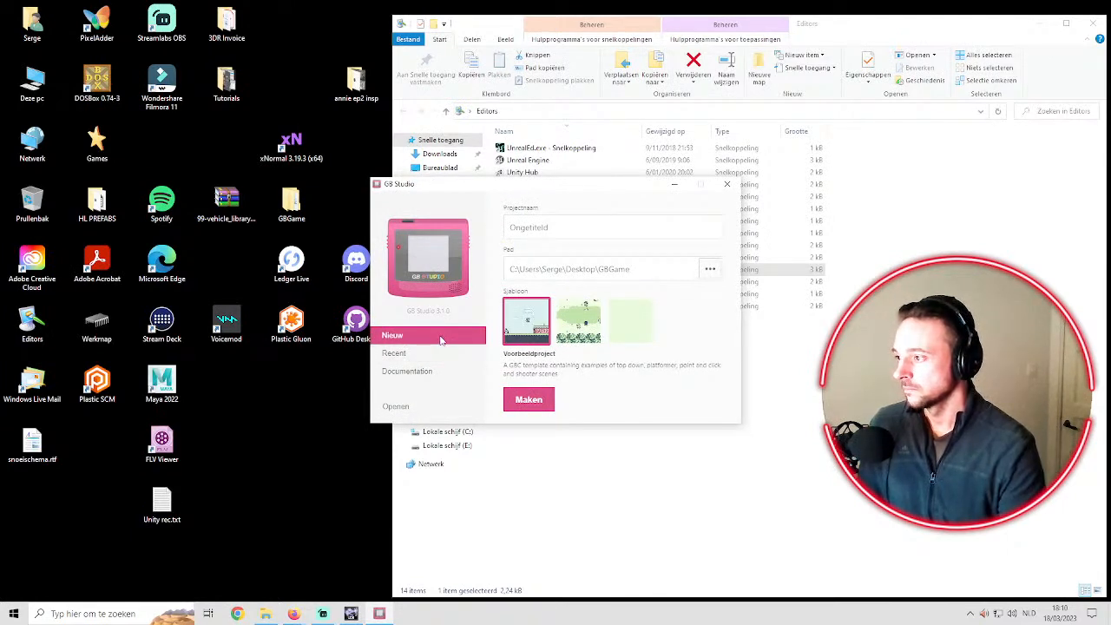
{"action": "left_click", "coordinate": [396, 356]}
{"action": "left_click", "coordinate": [568, 215]}
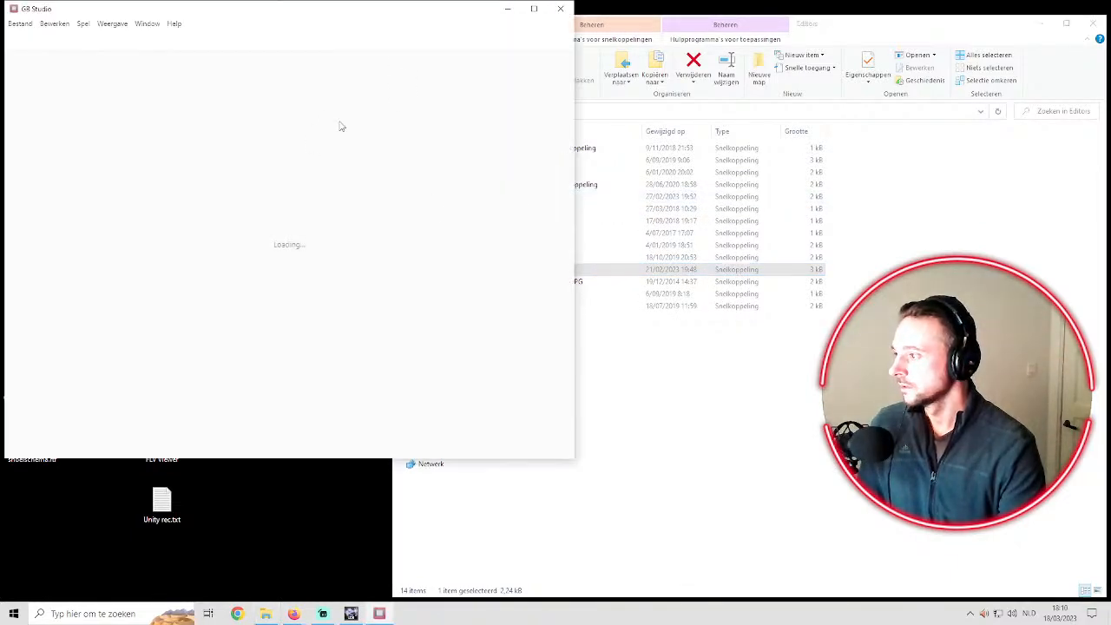
{"action": "left_click", "coordinate": [534, 8]}
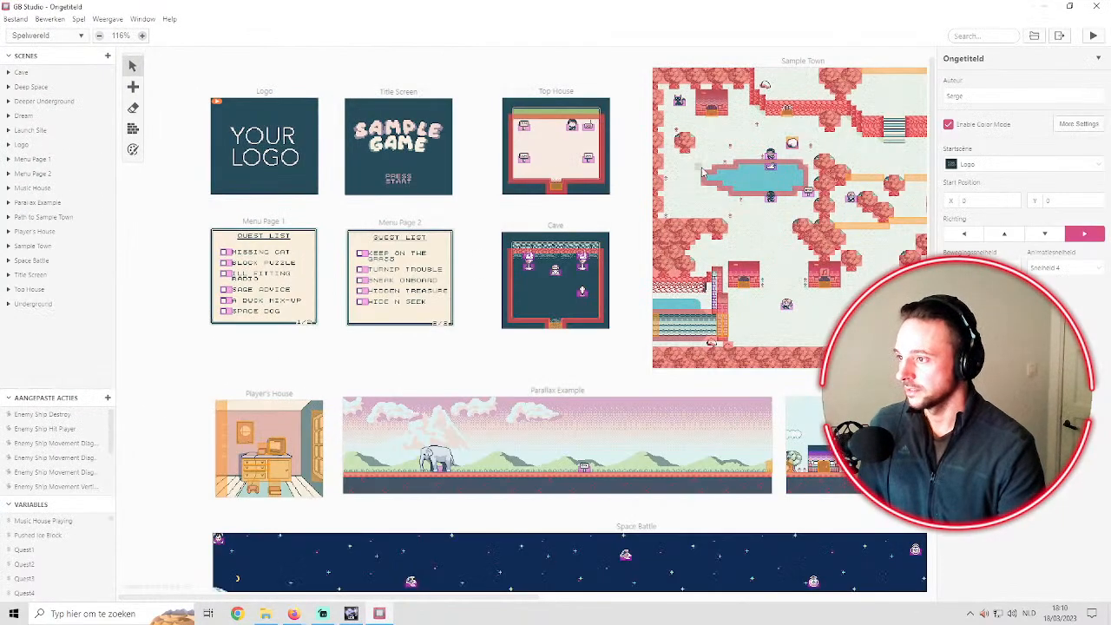
Inspect the properties and scene links of the sample project's Title Screen, Menu Page 2, Logo and Top House scenes
{"action": "left_click", "coordinate": [368, 178]}
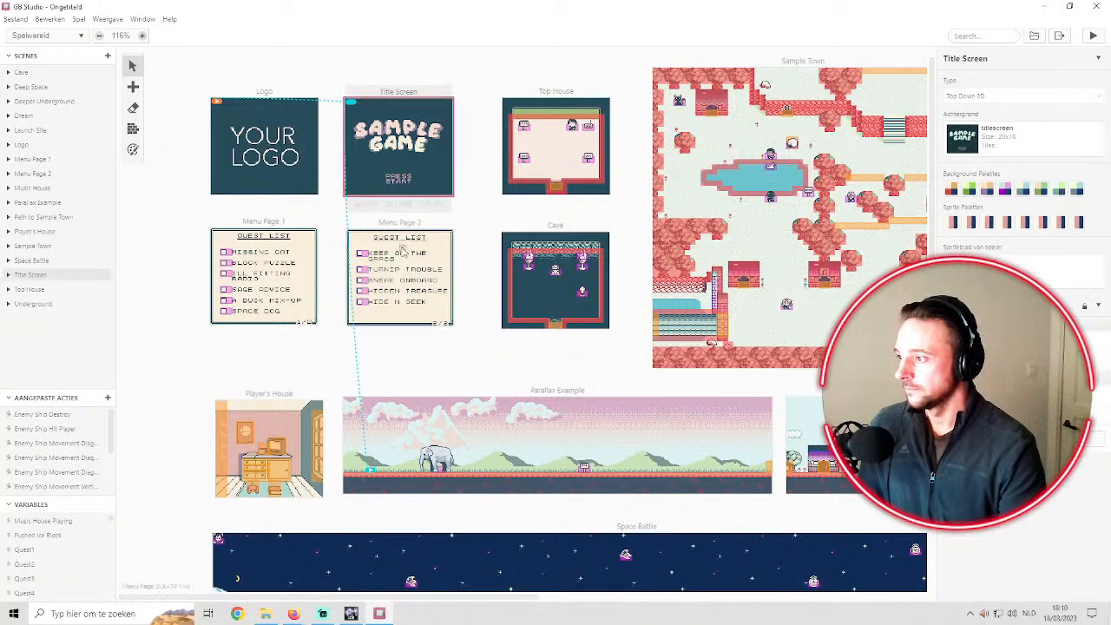
{"action": "left_click", "coordinate": [399, 245]}
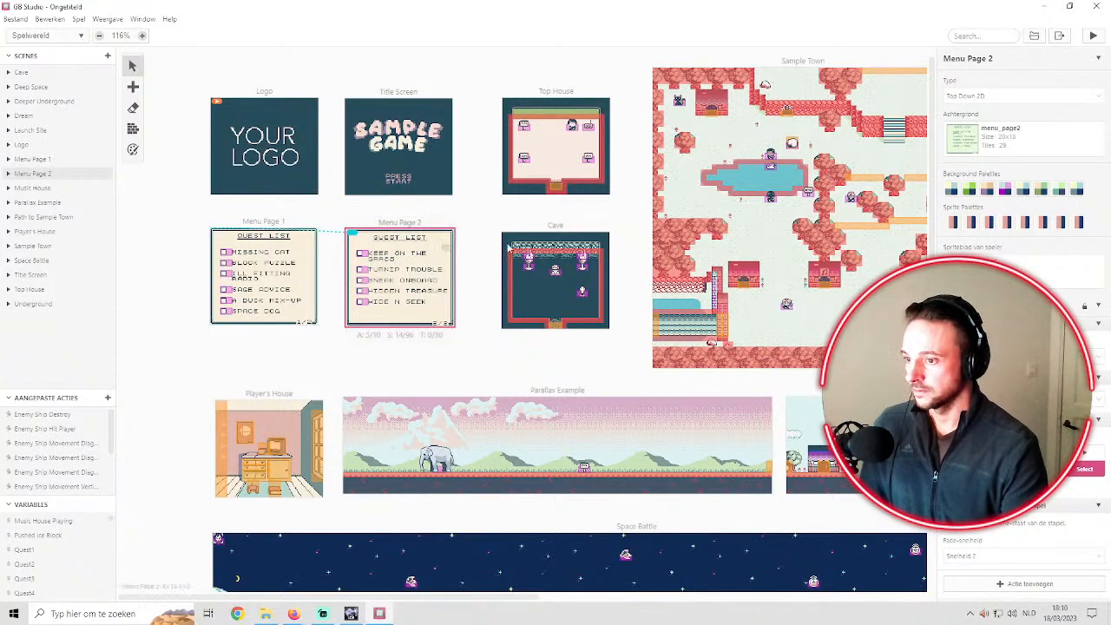
{"action": "left_click", "coordinate": [401, 152]}
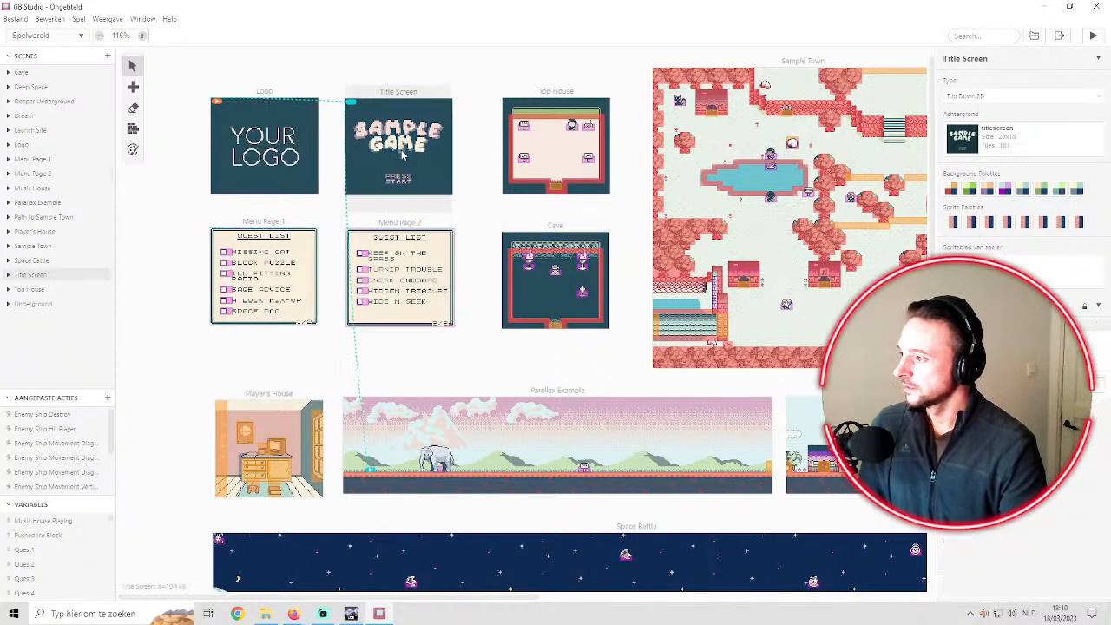
{"action": "left_click", "coordinate": [251, 120]}
{"action": "left_click", "coordinate": [533, 132]}
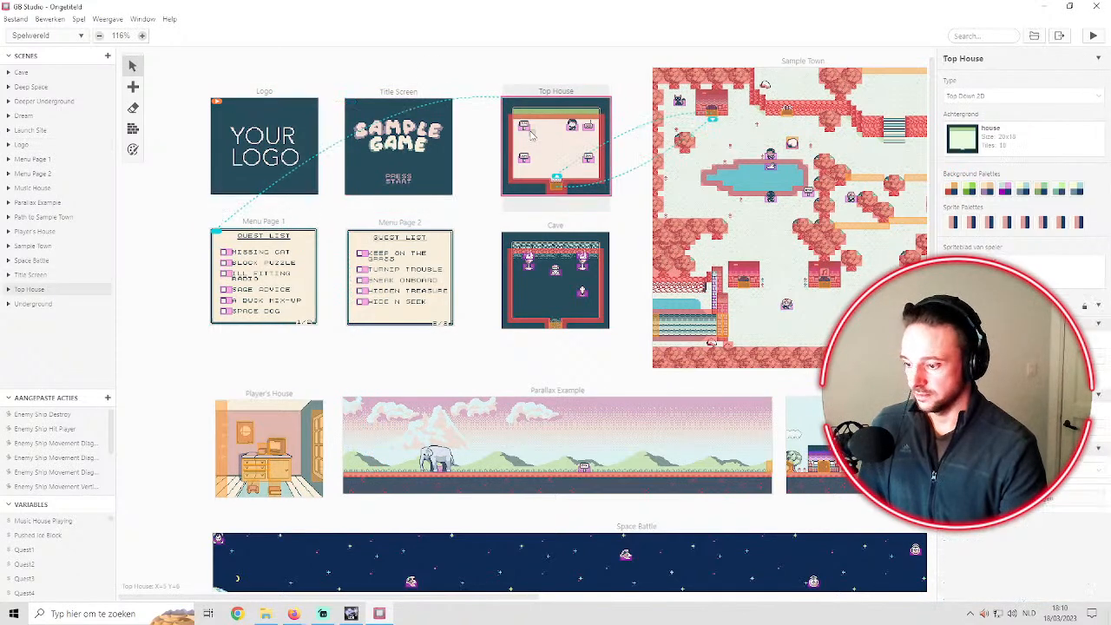
Examine the Title Screen scene's start script from its music event through the menu choice and saved-game branches
{"action": "left_click", "coordinate": [360, 133]}
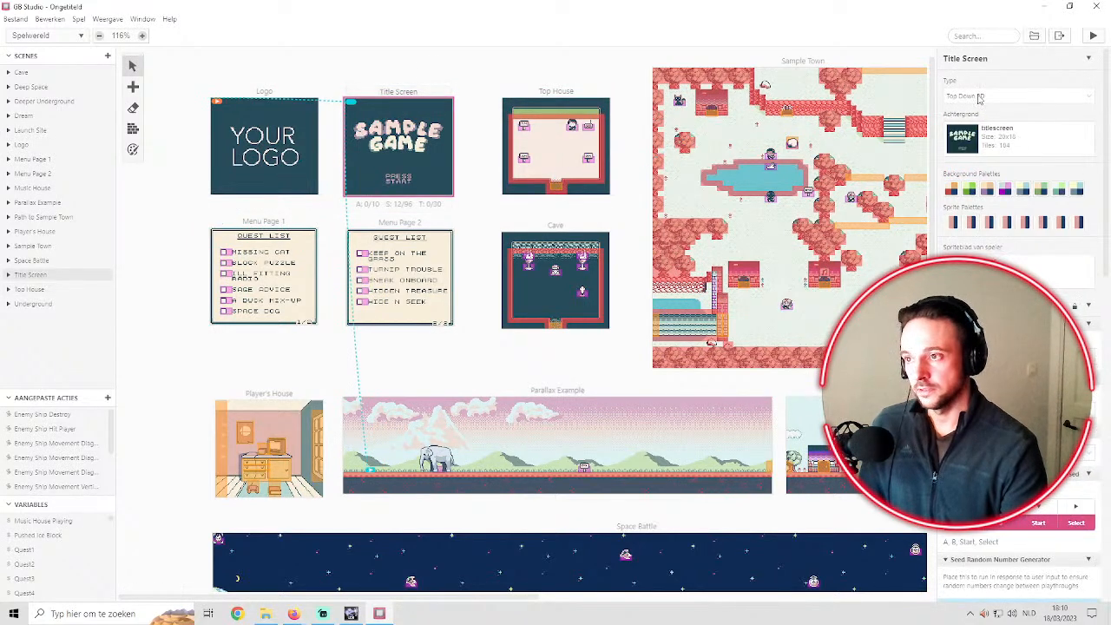
{"action": "scroll", "coordinate": [988, 116], "scroll_direction": "down", "scroll_amount": 1}
{"action": "scroll", "coordinate": [1020, 194], "scroll_direction": "down", "scroll_amount": 1}
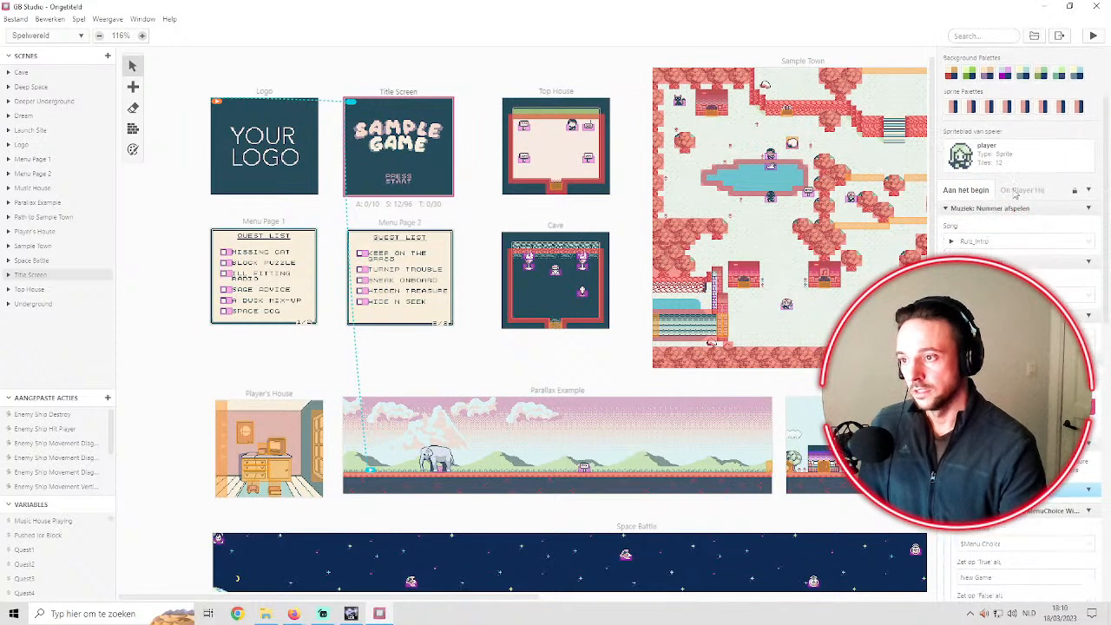
{"action": "scroll", "coordinate": [990, 196], "scroll_direction": "down", "scroll_amount": 1}
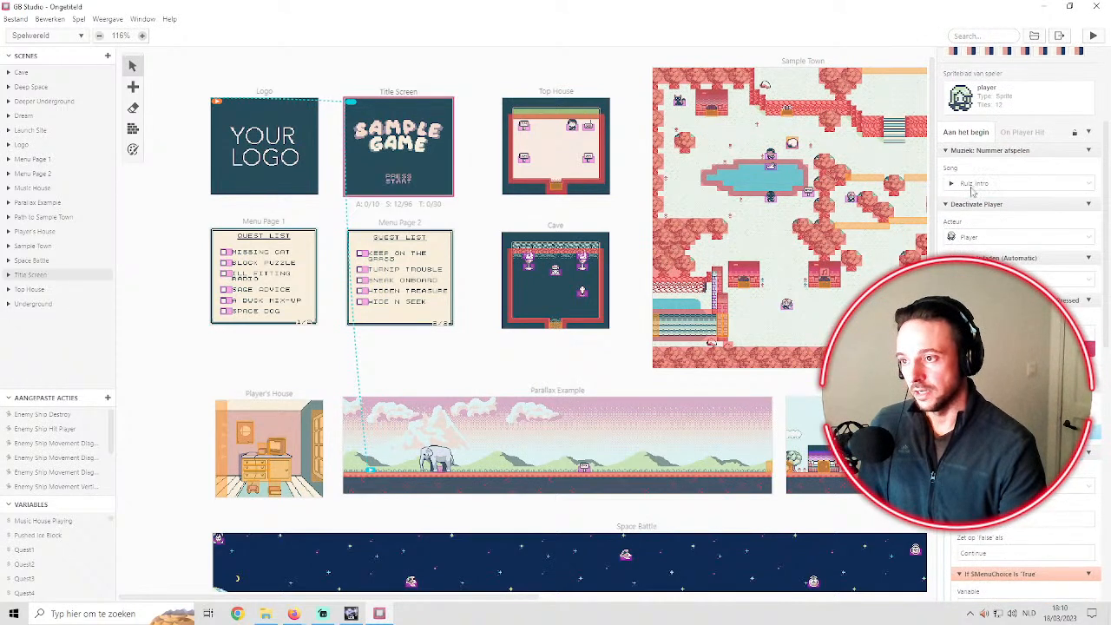
{"action": "scroll", "coordinate": [1019, 217], "scroll_direction": "down", "scroll_amount": 3}
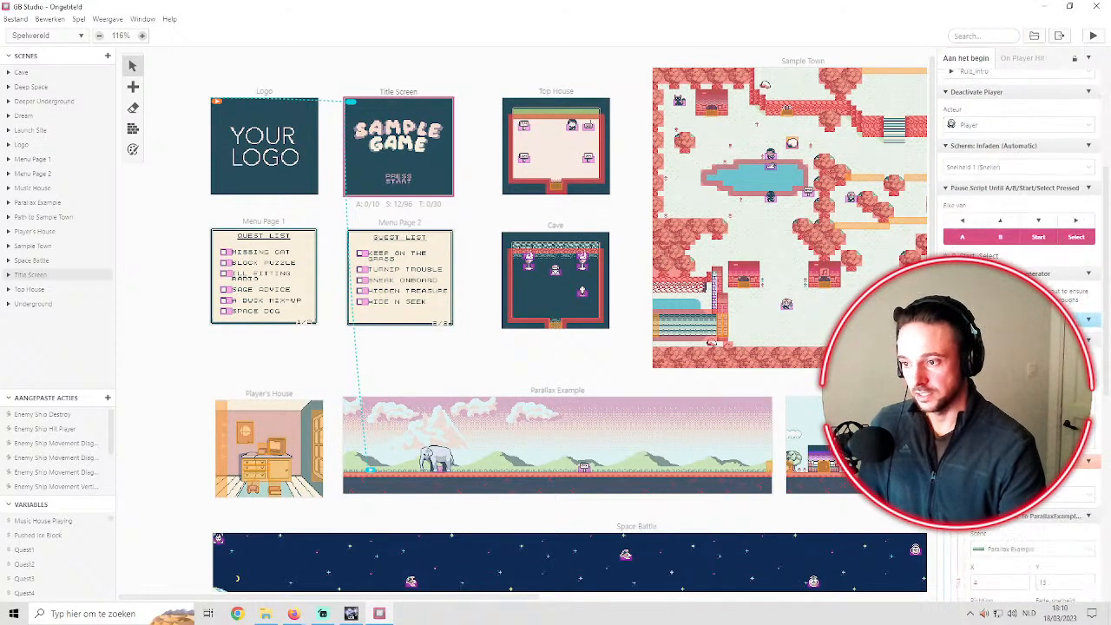
{"action": "scroll", "coordinate": [1019, 217], "scroll_direction": "down", "scroll_amount": 3}
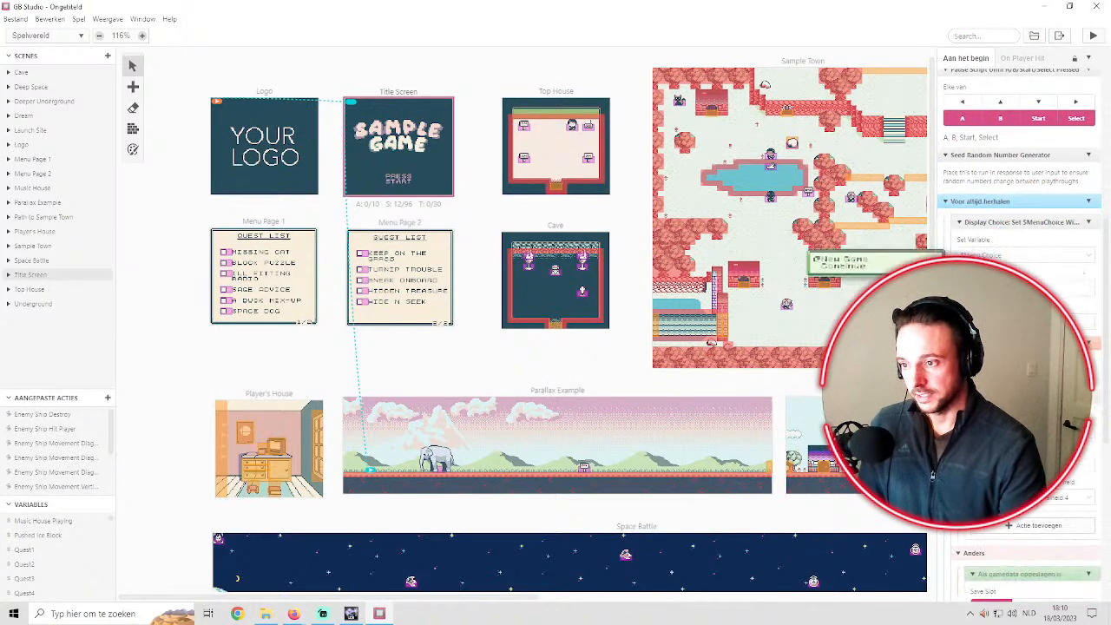
{"action": "scroll", "coordinate": [1019, 217], "scroll_direction": "down", "scroll_amount": 3}
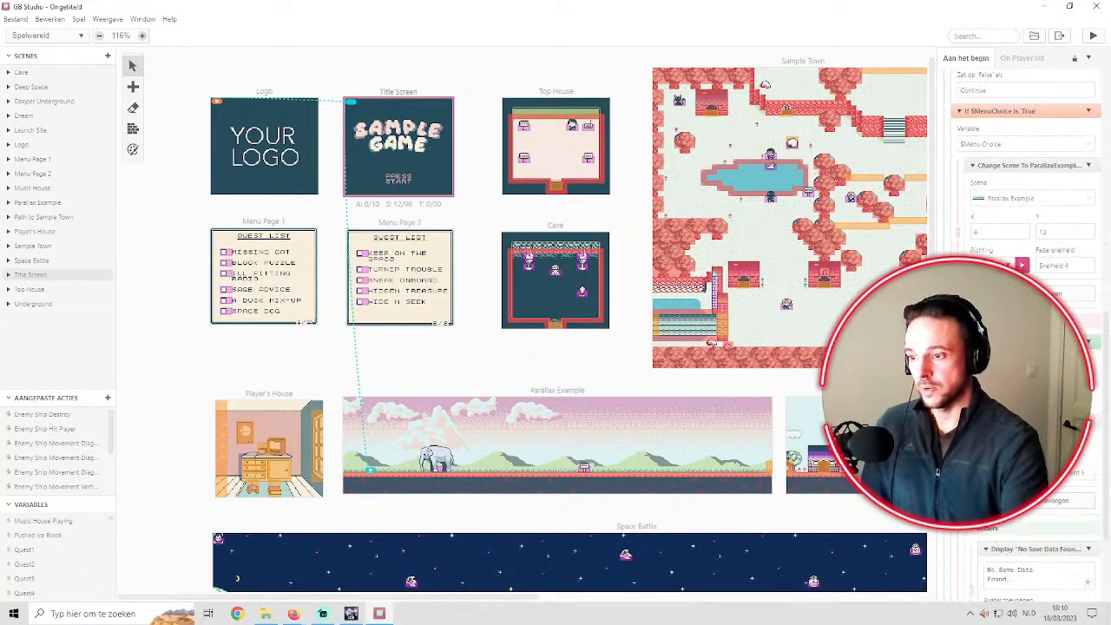
{"action": "scroll", "coordinate": [1019, 217], "scroll_direction": "down", "scroll_amount": 3}
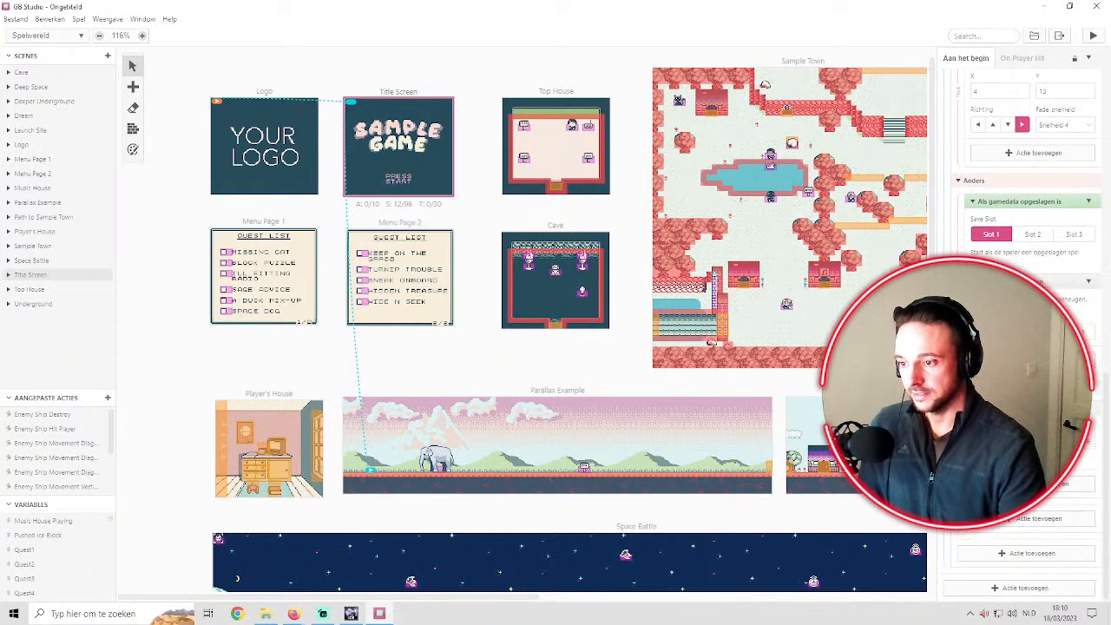
Review the Title Screen scene's start script from its saved-game branch back up to the scene properties
{"action": "scroll", "coordinate": [1019, 217], "scroll_direction": "up", "scroll_amount": 4}
{"action": "scroll", "coordinate": [1019, 216], "scroll_direction": "down", "scroll_amount": 4}
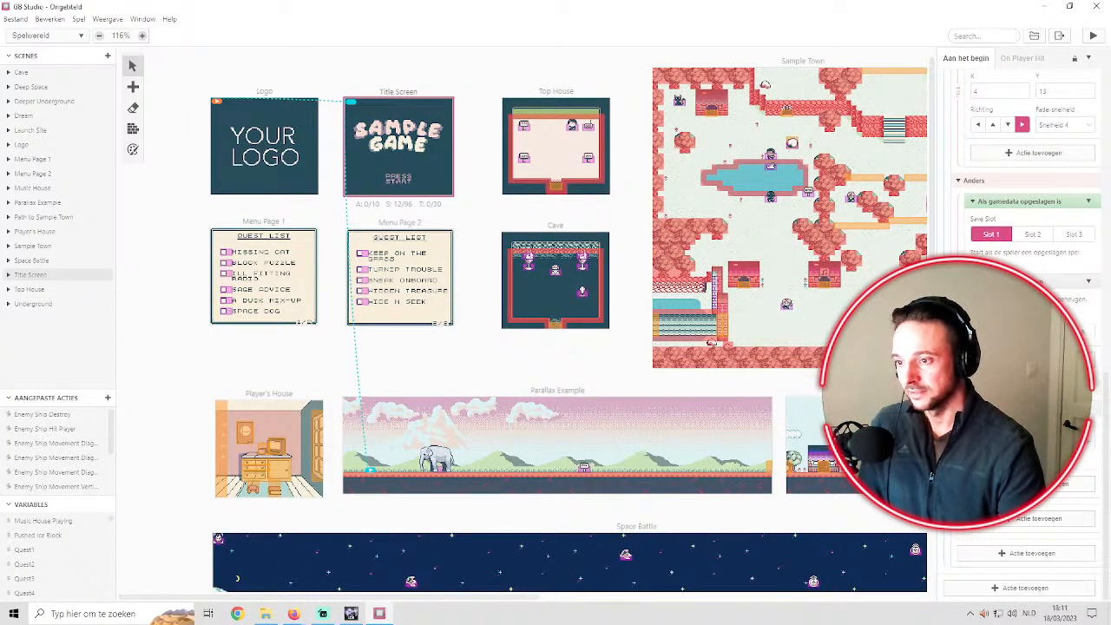
{"action": "scroll", "coordinate": [1020, 217], "scroll_direction": "up", "scroll_amount": 10}
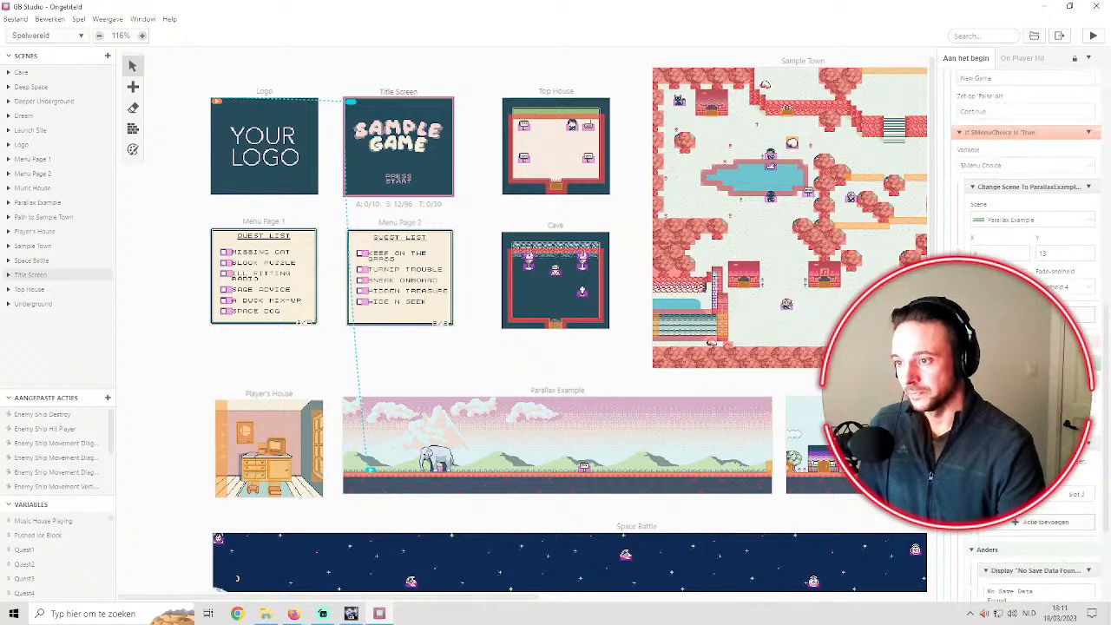
{"action": "scroll", "coordinate": [1020, 217], "scroll_direction": "up", "scroll_amount": 2}
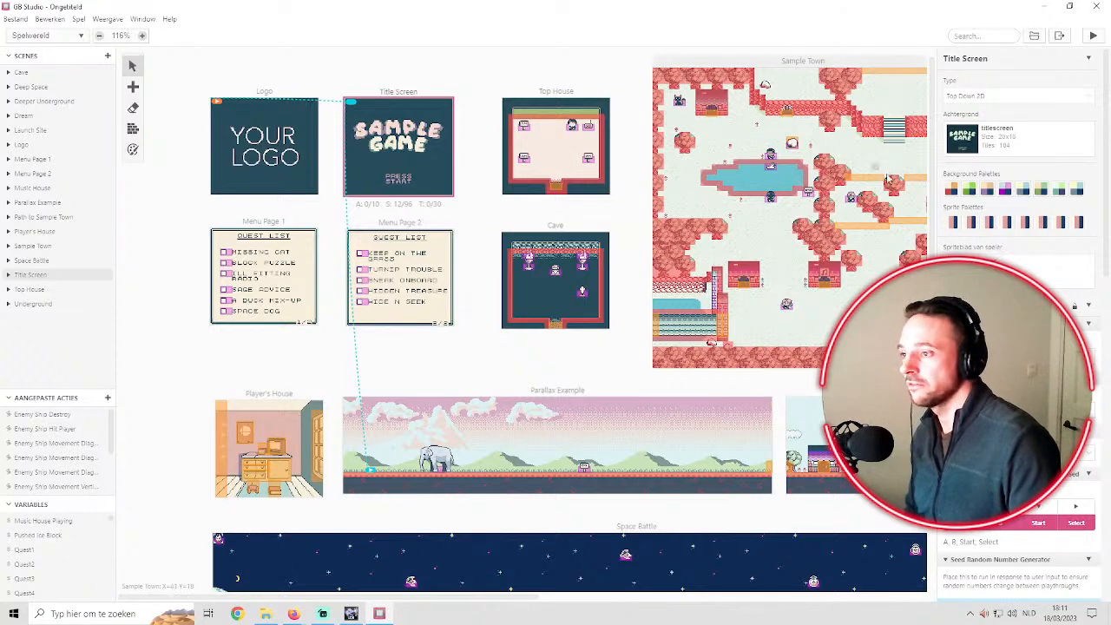
Look over the sample project's scene overview between the logo and title scenes and the underground and space scenes
{"action": "scroll", "coordinate": [849, 189], "scroll_direction": "up", "scroll_amount": 1}
{"action": "scroll", "coordinate": [446, 340], "scroll_direction": "down", "scroll_amount": 3}
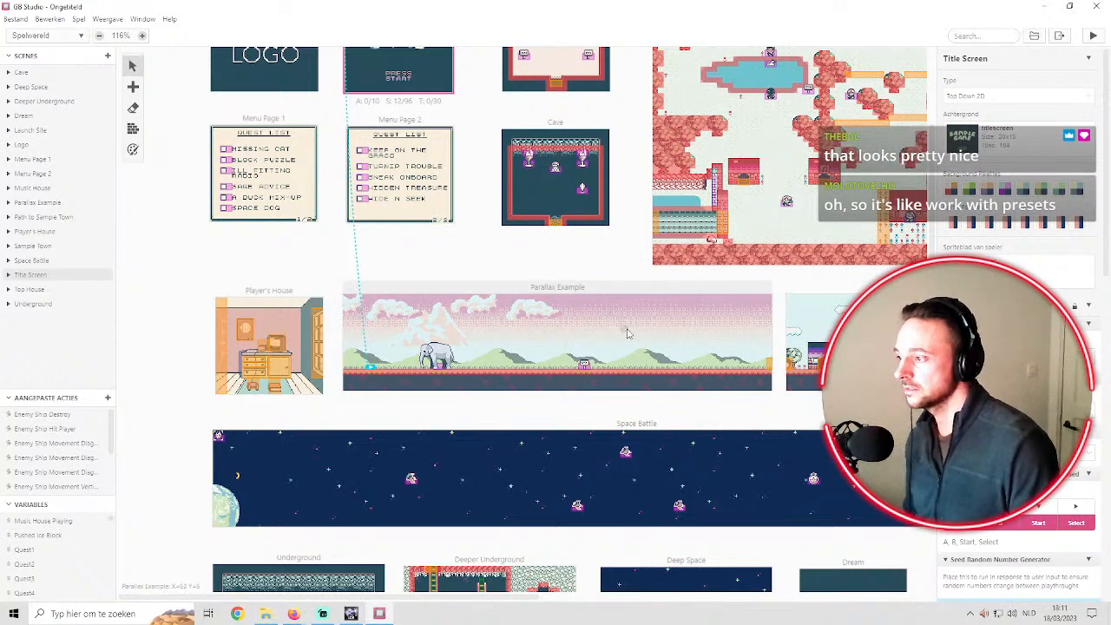
{"action": "scroll", "coordinate": [538, 322], "scroll_direction": "up", "scroll_amount": 1}
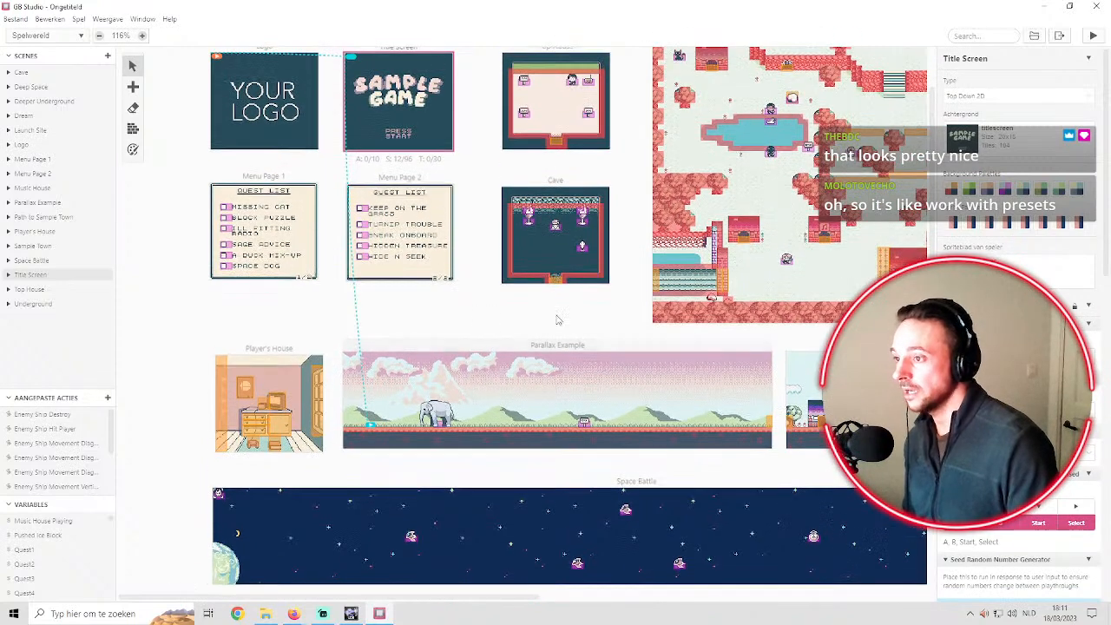
{"action": "scroll", "coordinate": [778, 194], "scroll_direction": "up", "scroll_amount": 1}
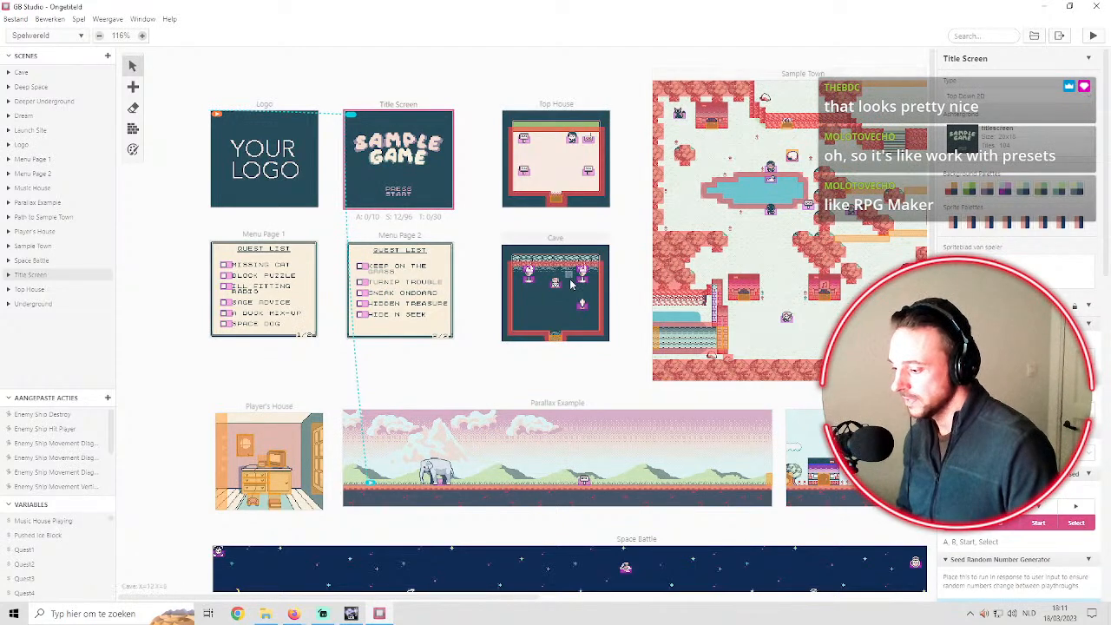
{"action": "scroll", "coordinate": [573, 304], "scroll_direction": "down", "scroll_amount": 1}
{"action": "scroll", "coordinate": [552, 310], "scroll_direction": "down", "scroll_amount": 1}
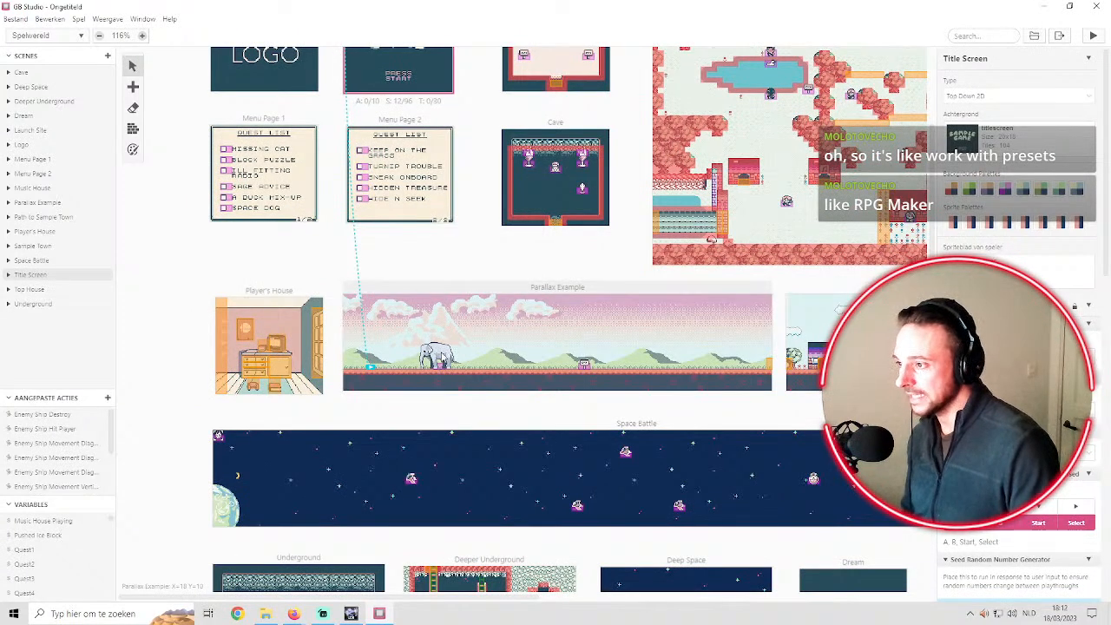
Select the Parallax Example scene and view its links and the available scene types, keeping the Platformer type
{"action": "left_click", "coordinate": [551, 329]}
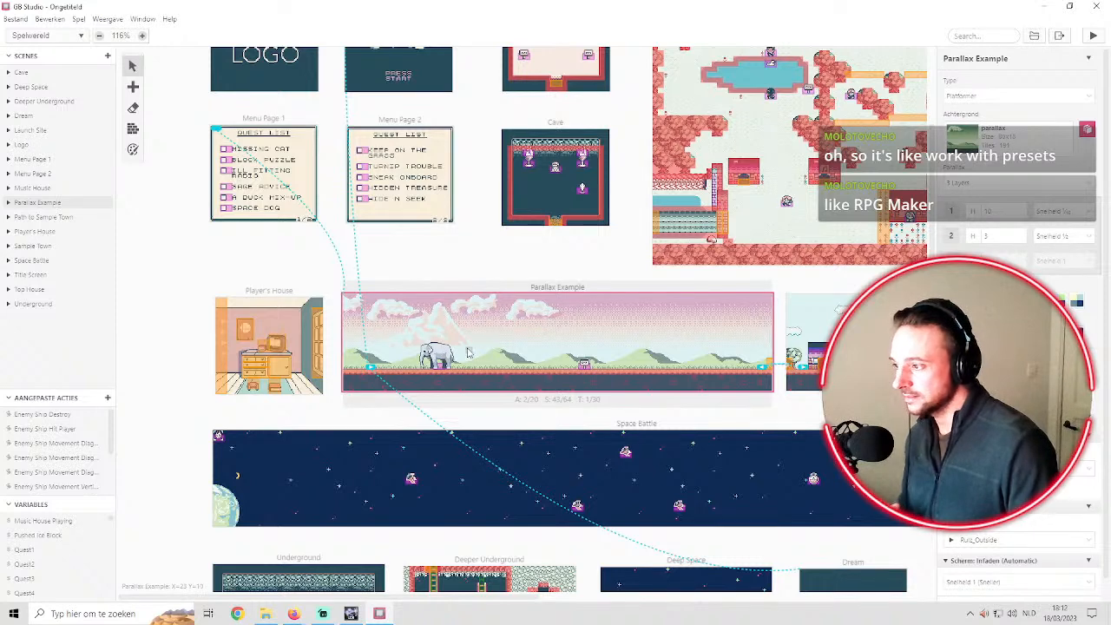
{"action": "scroll", "coordinate": [467, 351], "scroll_direction": "down", "scroll_amount": 1}
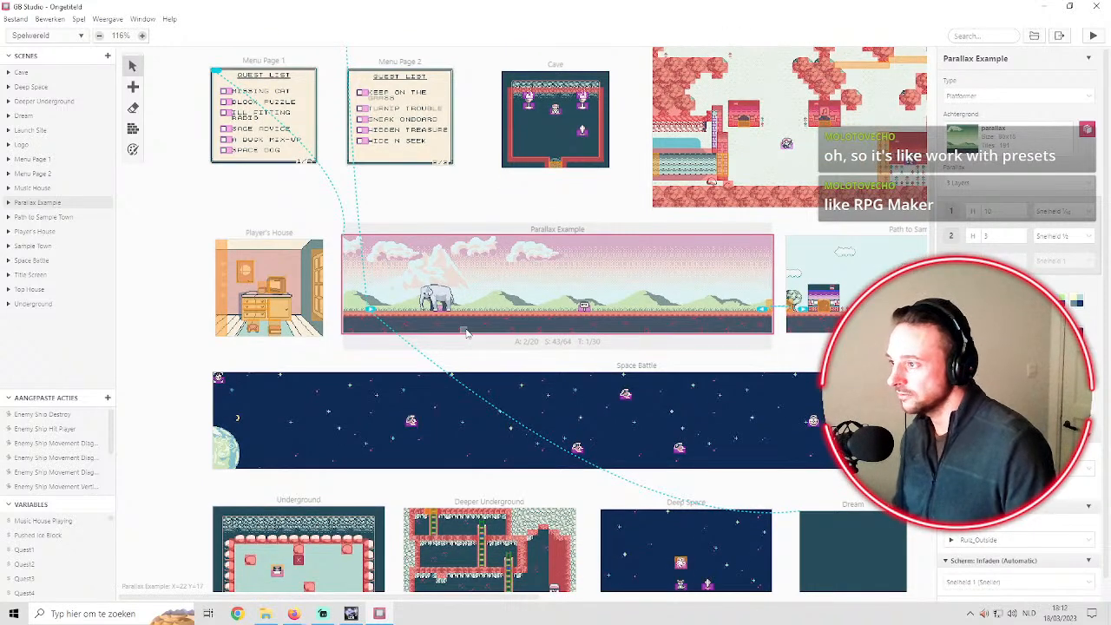
{"action": "scroll", "coordinate": [467, 333], "scroll_direction": "down", "scroll_amount": 2}
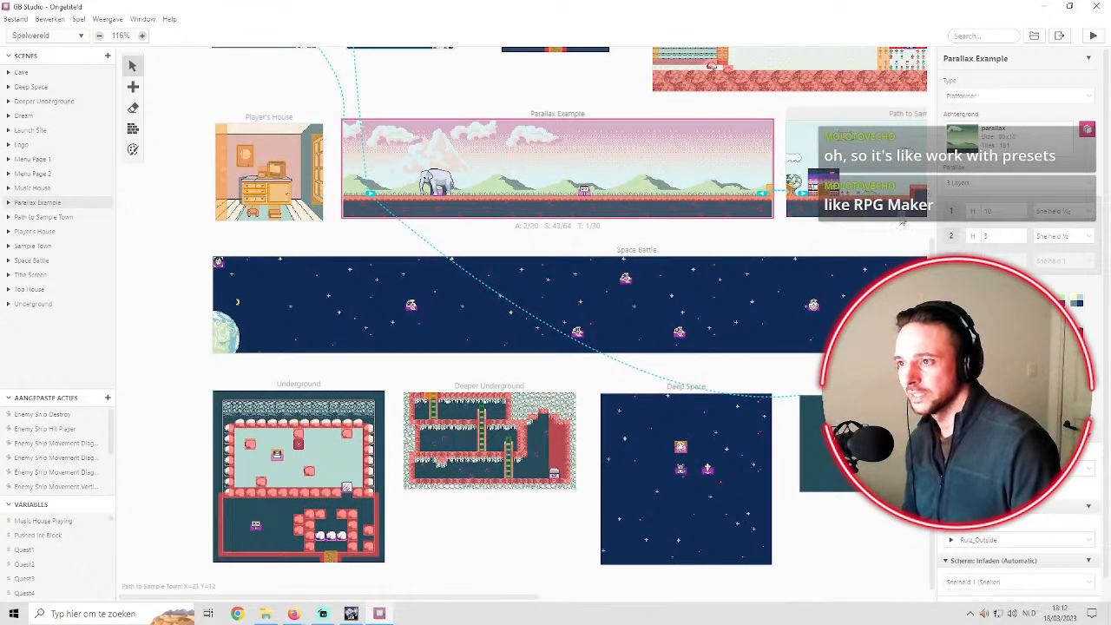
{"action": "scroll", "coordinate": [902, 222], "scroll_direction": "up", "scroll_amount": 1}
{"action": "left_click", "coordinate": [1053, 95]}
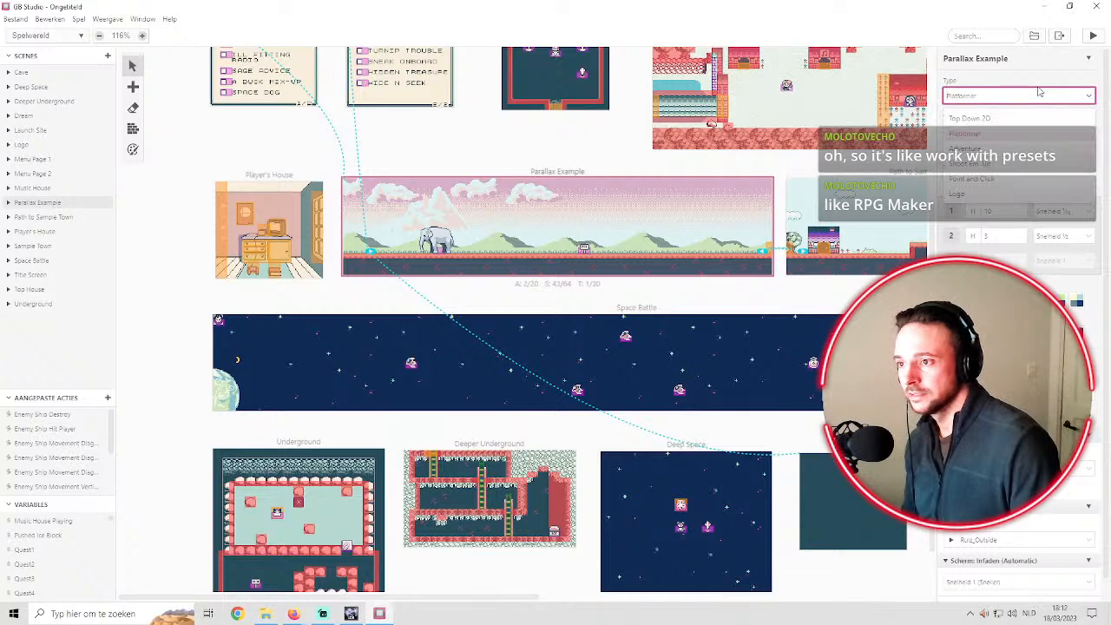
{"action": "left_click", "coordinate": [1038, 92]}
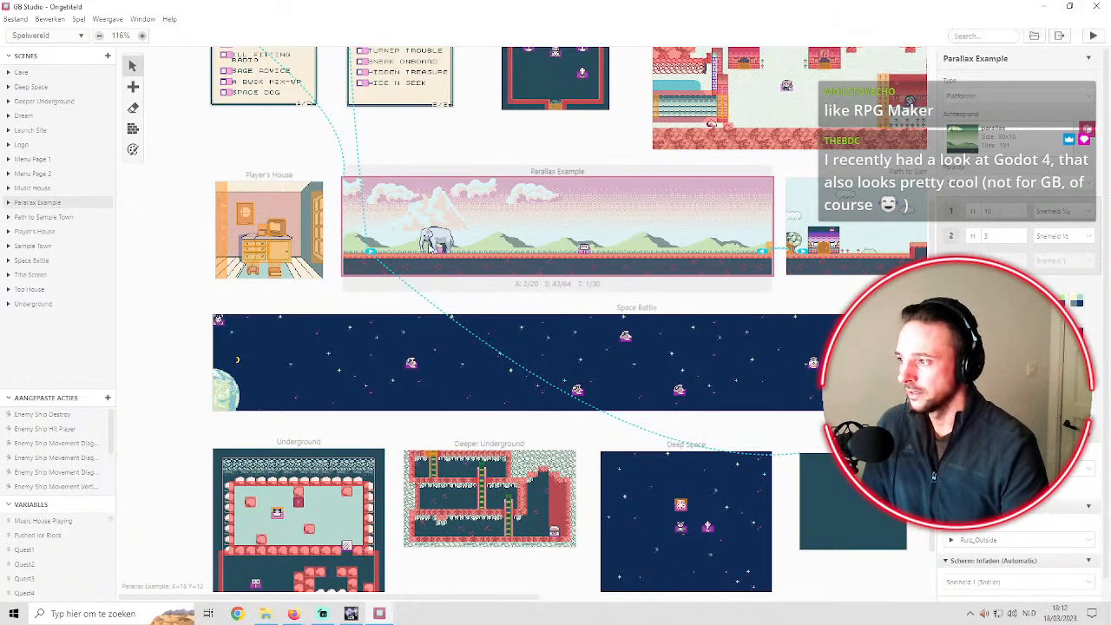
Inspect the Parallax Example scene's parallax layer options, heights and speeds without changing them
{"action": "scroll", "coordinate": [407, 269], "scroll_direction": "up", "scroll_amount": 1}
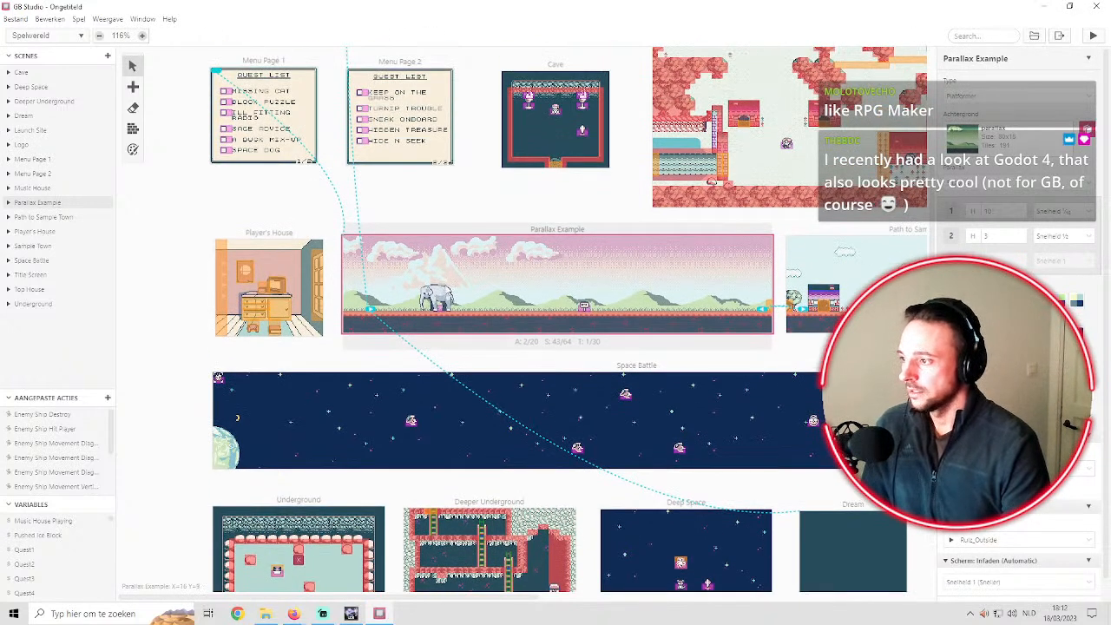
{"action": "scroll", "coordinate": [452, 298], "scroll_direction": "up", "scroll_amount": 1}
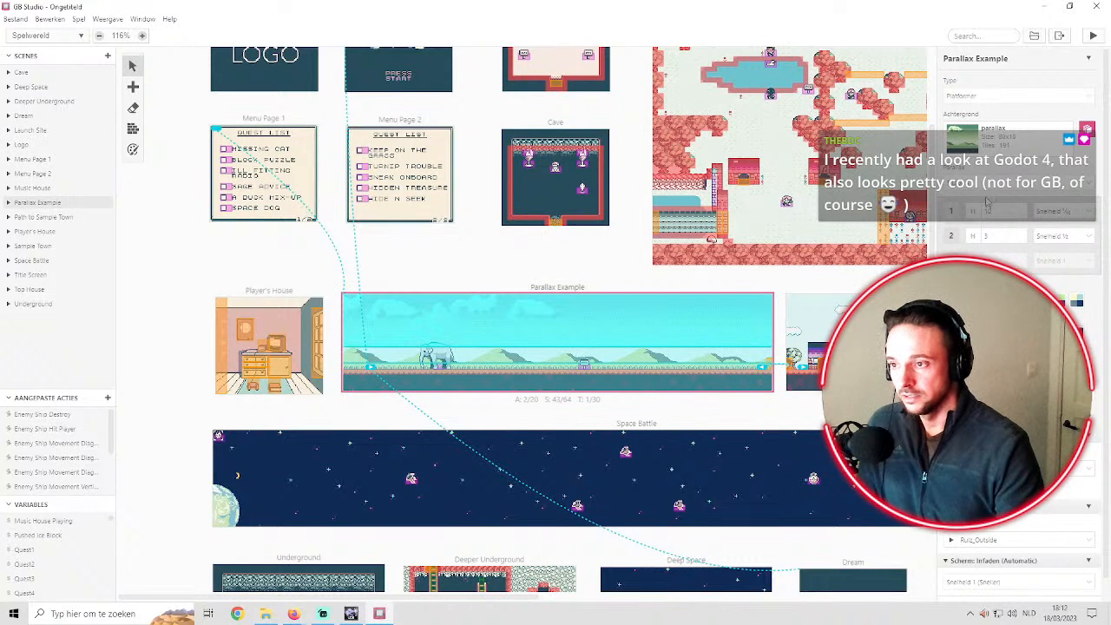
{"action": "left_click", "coordinate": [1013, 184]}
{"action": "left_click", "coordinate": [1017, 180]}
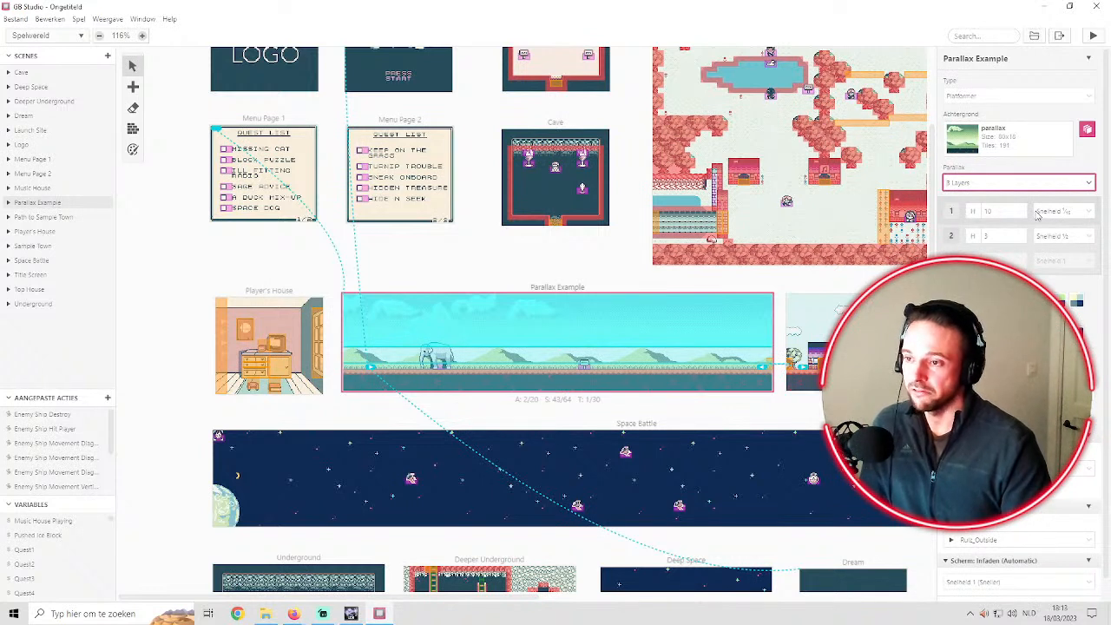
{"action": "left_click", "coordinate": [1040, 80]}
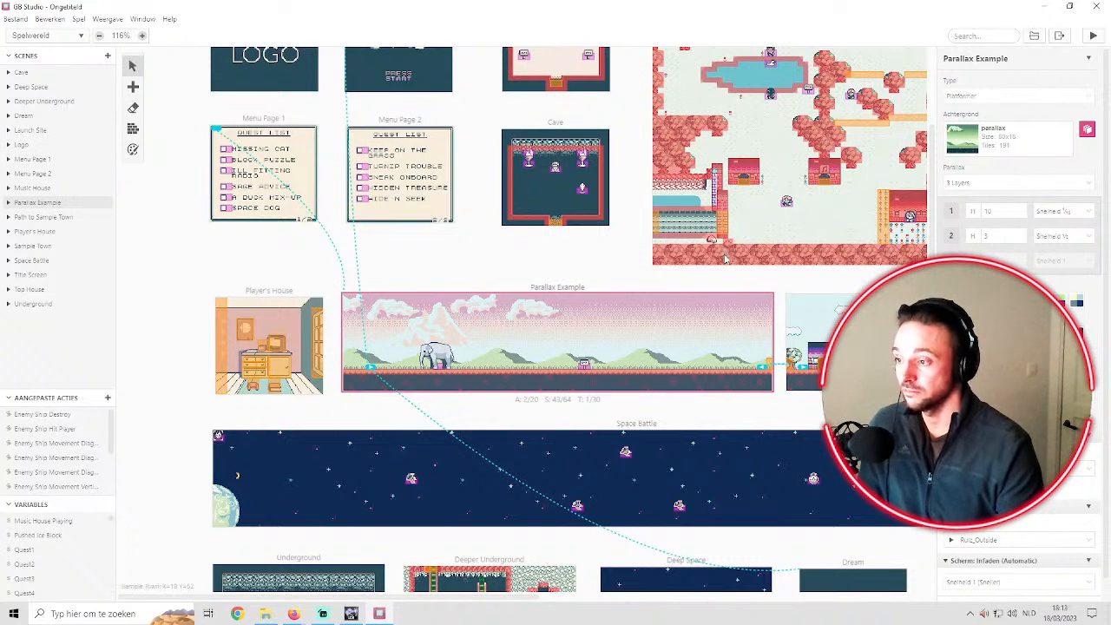
{"action": "scroll", "coordinate": [684, 312], "scroll_direction": "up", "scroll_amount": 1}
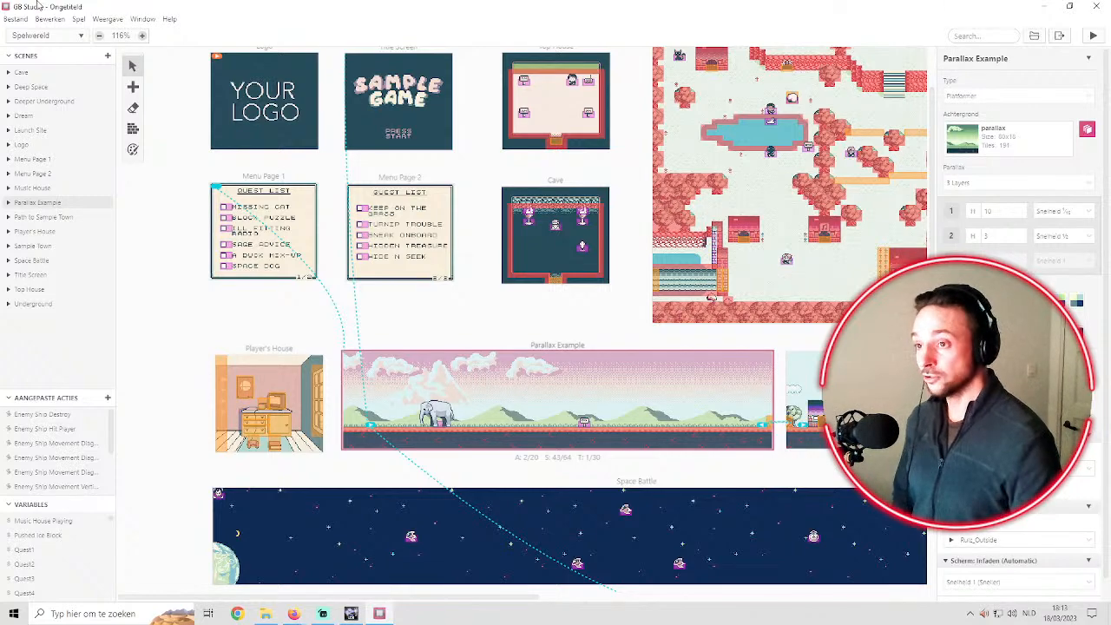
Close GB Studio and the Editors folder, and return to the A2MX map in Ultimate Doom Builder
{"action": "left_click", "coordinate": [1095, 6]}
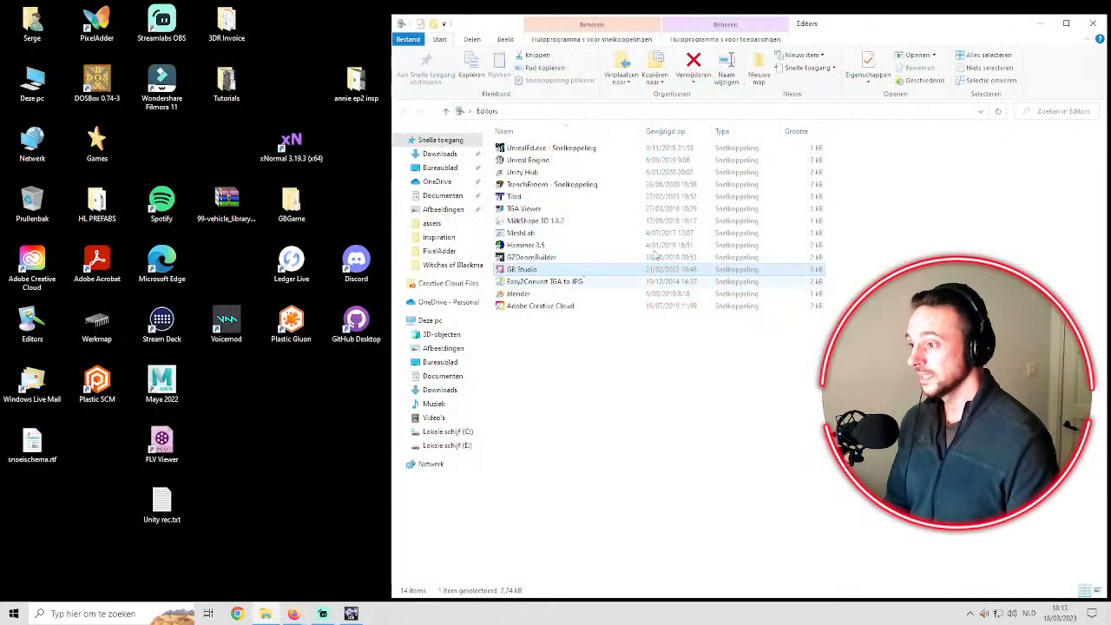
{"action": "left_click", "coordinate": [1092, 24]}
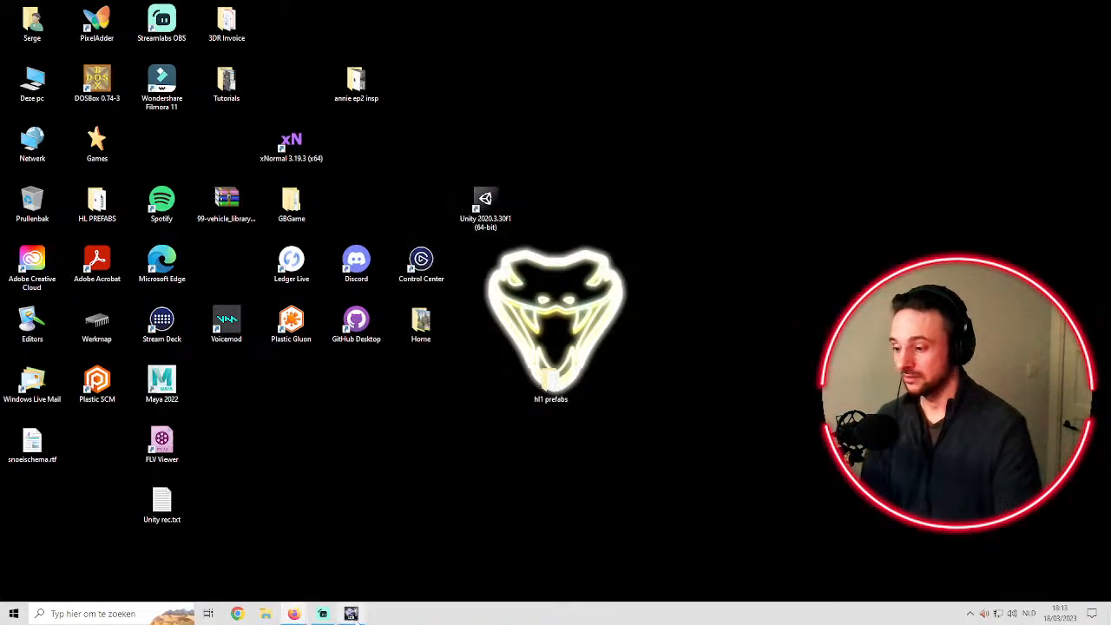
{"action": "mouse_move", "coordinate": [352, 614]}
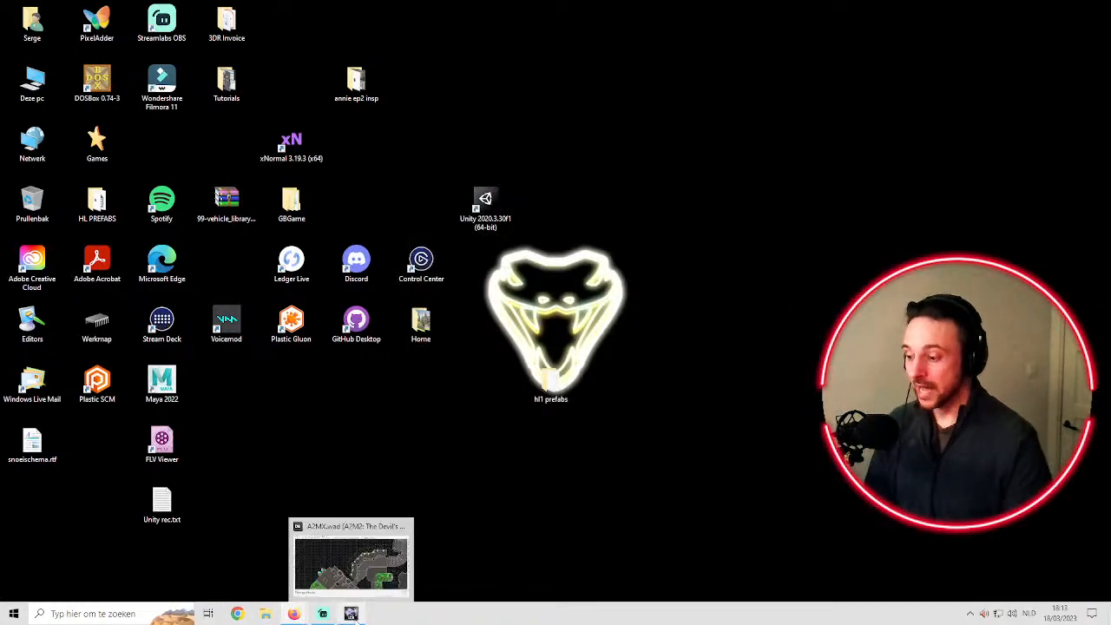
{"action": "left_click", "coordinate": [352, 614]}
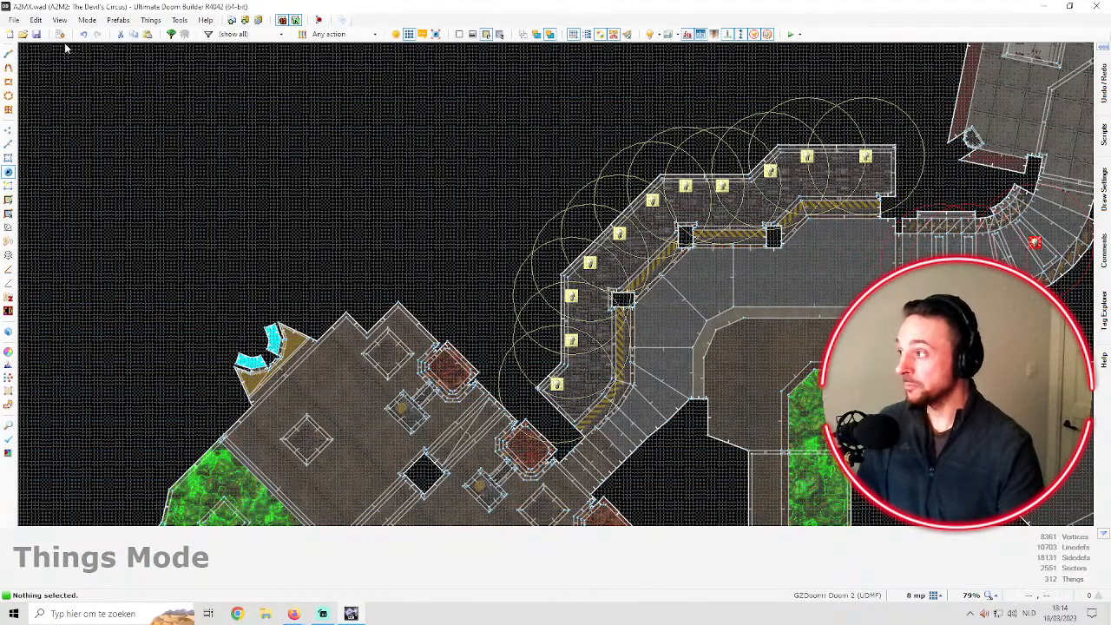
Save the A2MX map and look over the lit walkway and its neighbouring rooms
{"action": "left_click", "coordinate": [36, 34]}
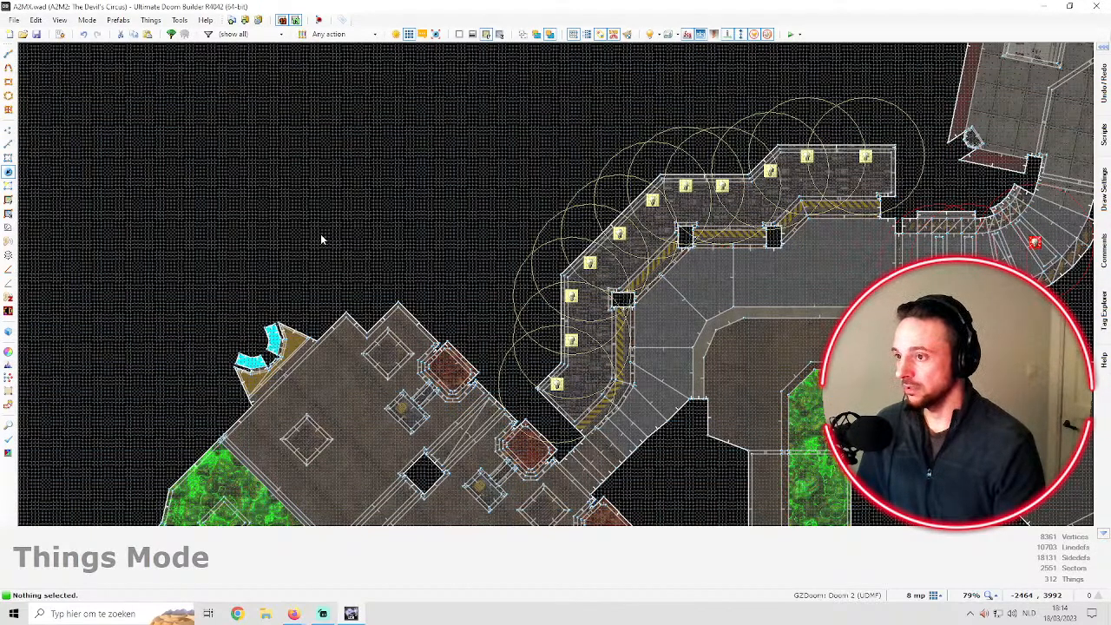
{"action": "scroll", "coordinate": [745, 293], "scroll_direction": "down", "scroll_amount": 4}
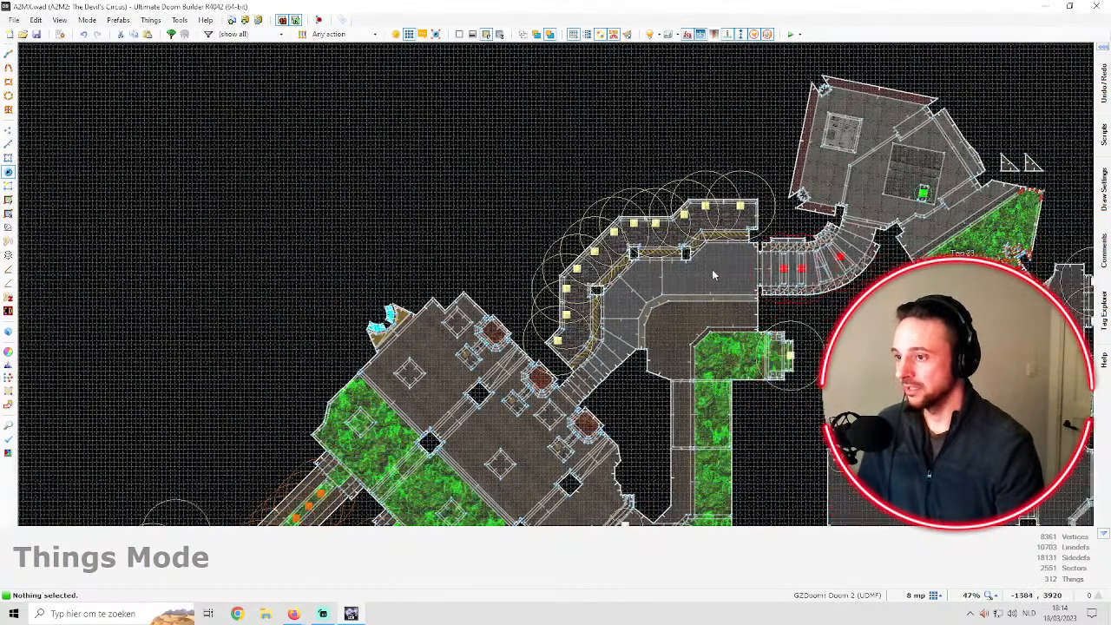
{"action": "scroll", "coordinate": [742, 290], "scroll_direction": "up", "scroll_amount": 2}
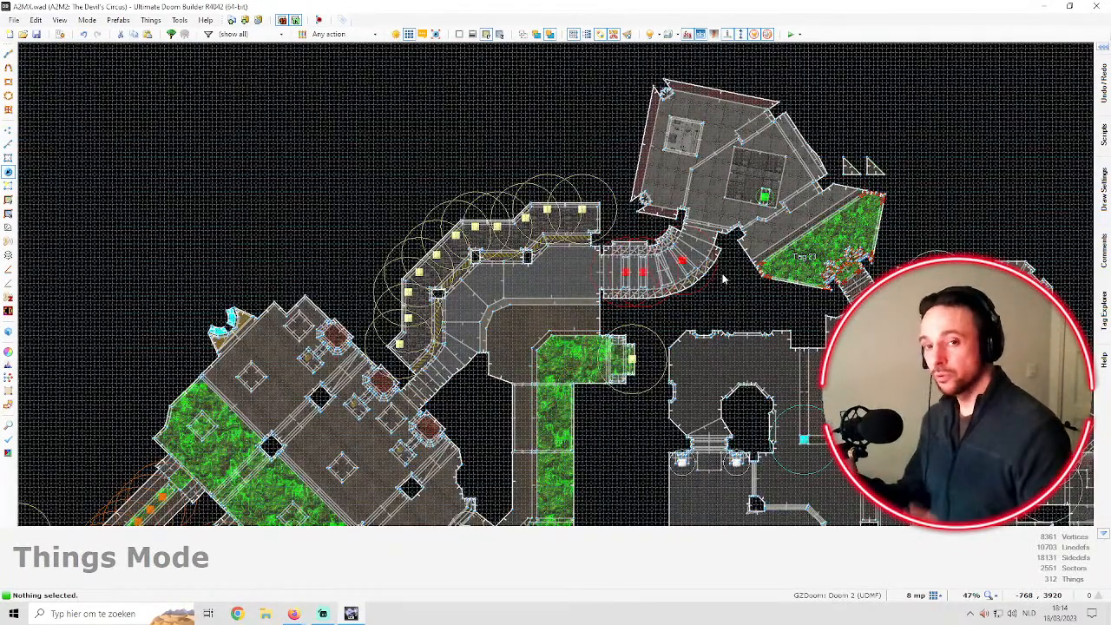
{"action": "left_click", "coordinate": [37, 34]}
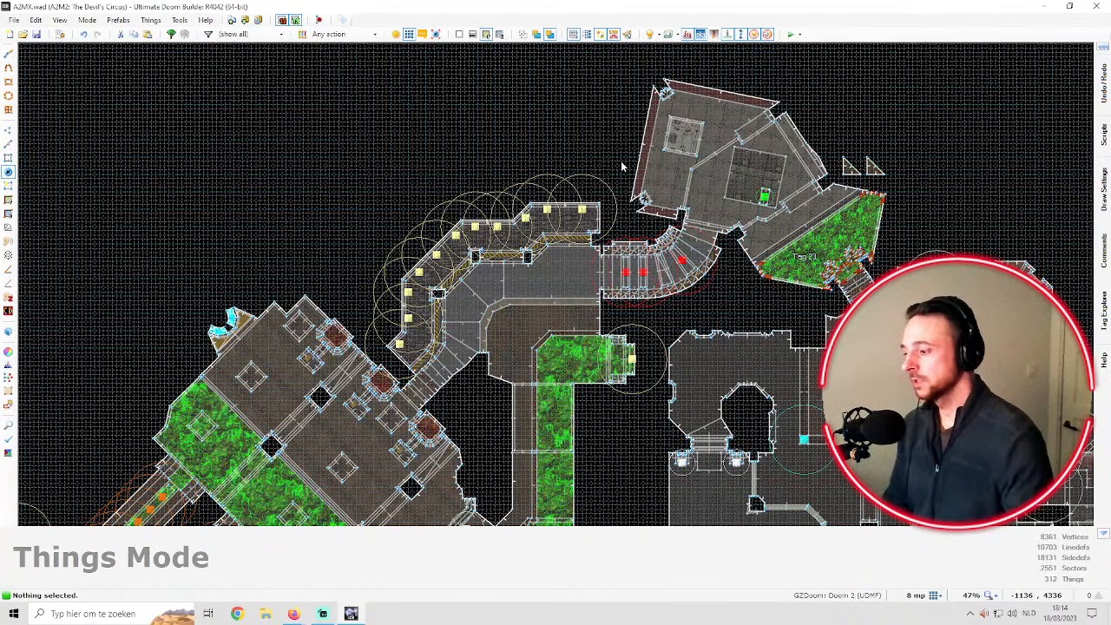
Switch to Firefox in a maximized window and search Google for incube8 games
{"action": "right_click", "coordinate": [295, 601]}
{"action": "key", "text": "Escape"}
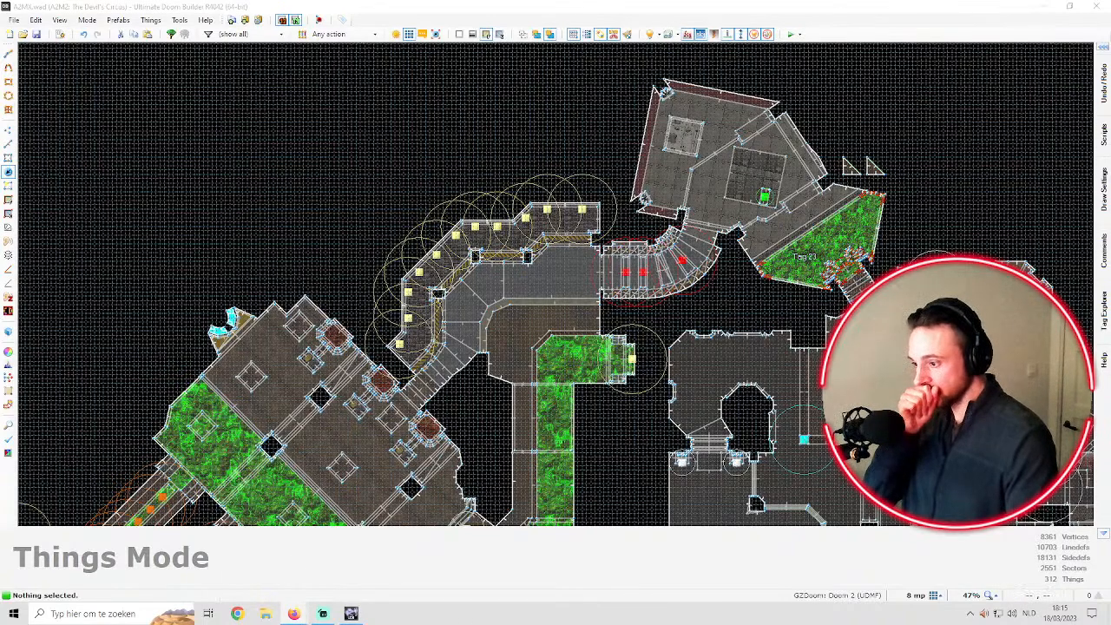
{"action": "left_click", "coordinate": [294, 613]}
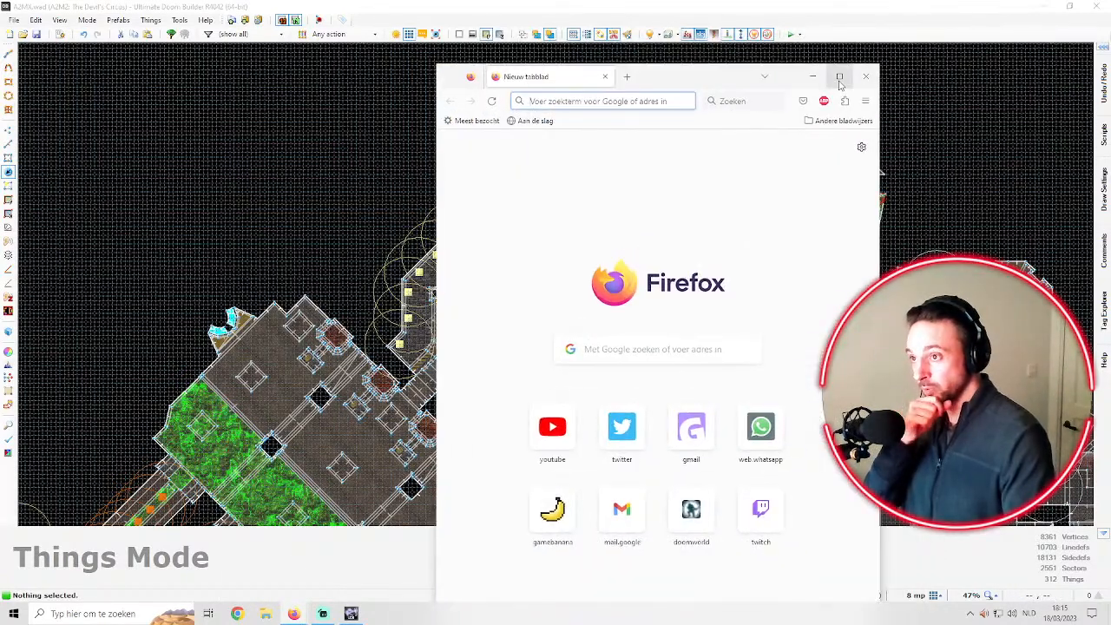
{"action": "left_click", "coordinate": [838, 77]}
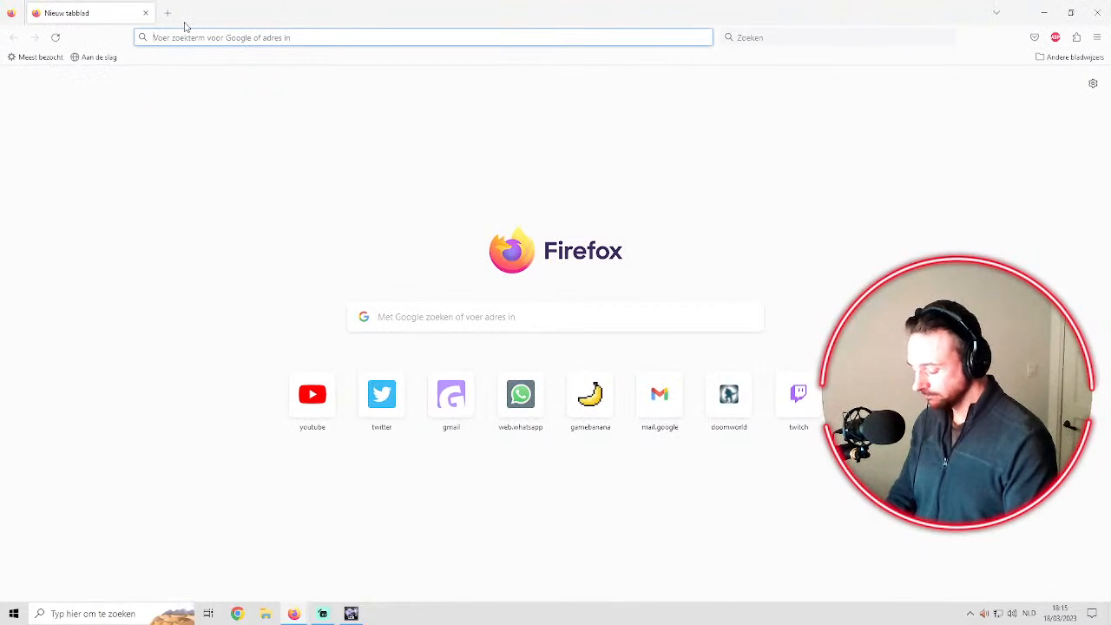
{"action": "type", "text": "in"}
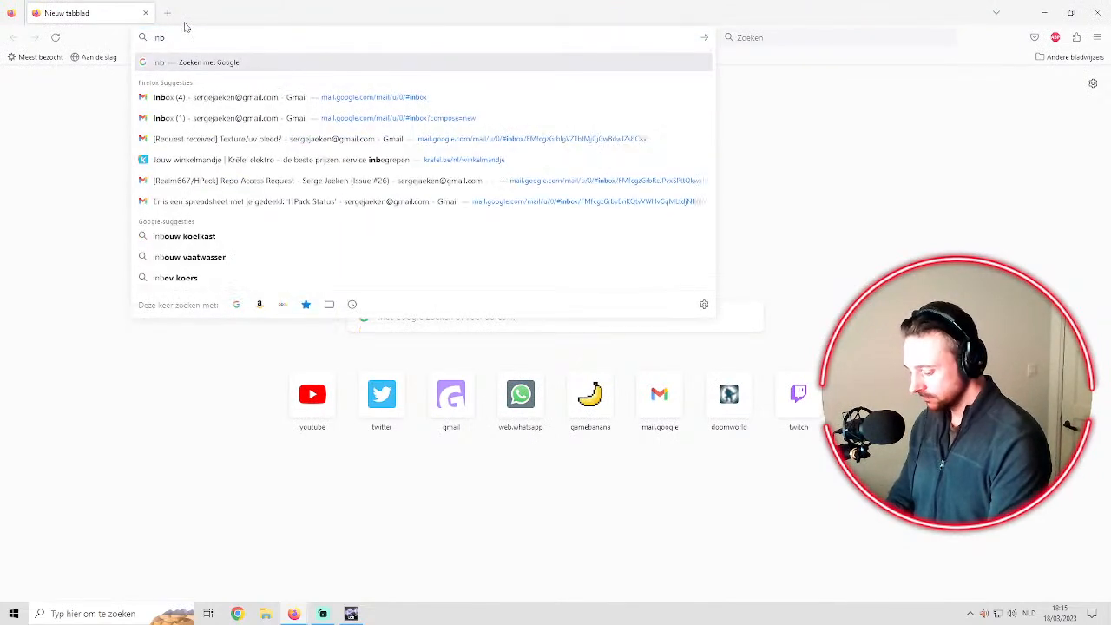
{"action": "type", "text": "cube8"}
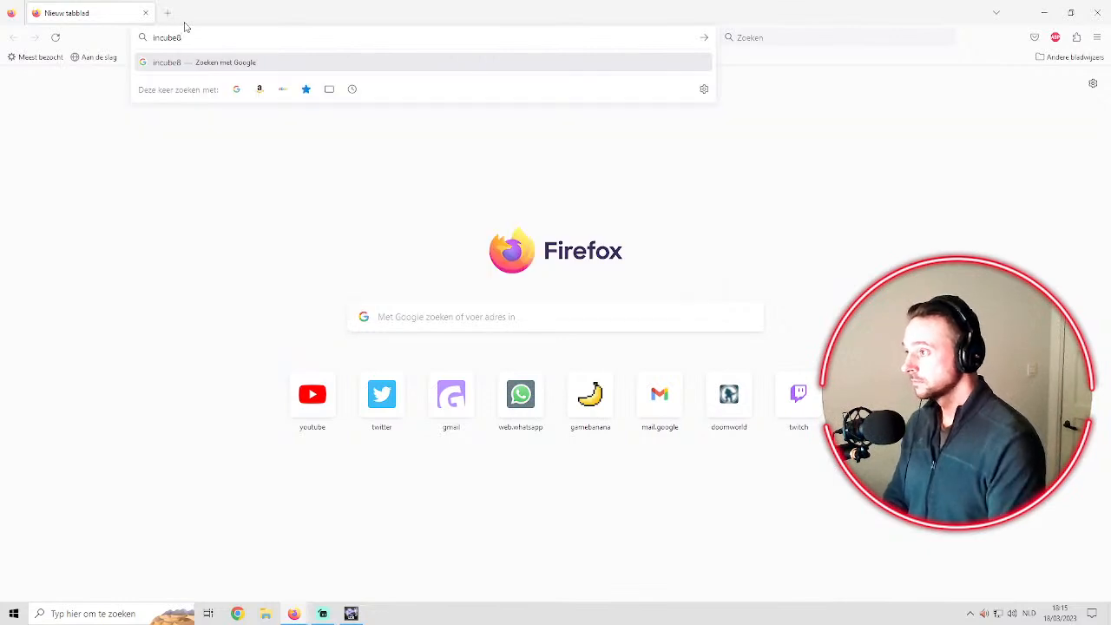
{"action": "type", "text": " games"}
{"action": "key", "text": "Return"}
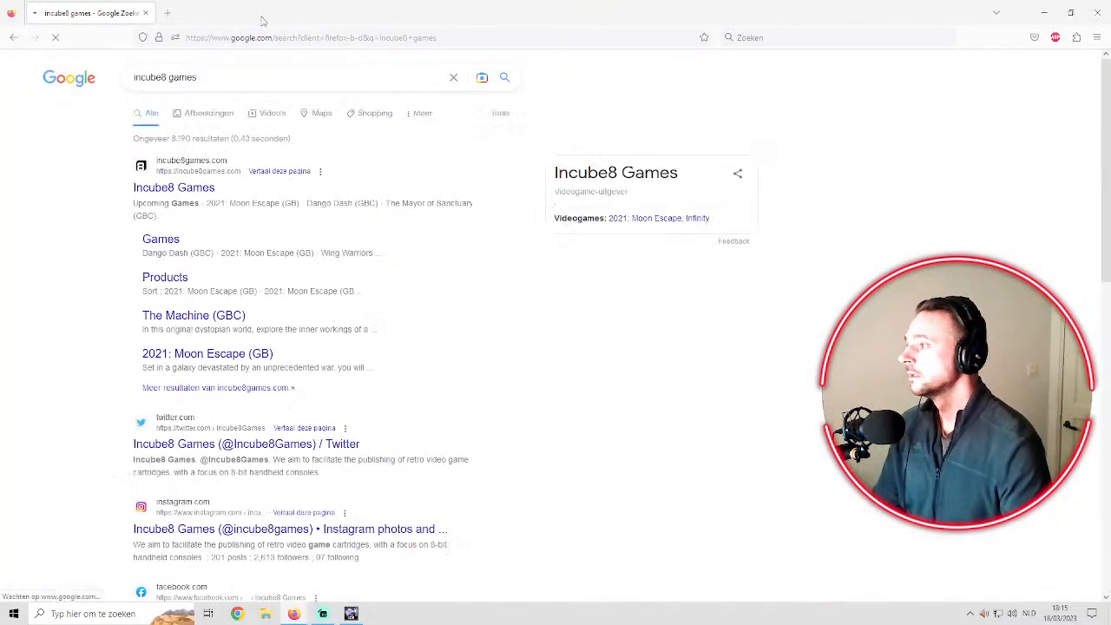
Open the Incube8 Games website from the results, browse its full shop catalogue and dismiss the newsletter pop-up
{"action": "left_click", "coordinate": [183, 189]}
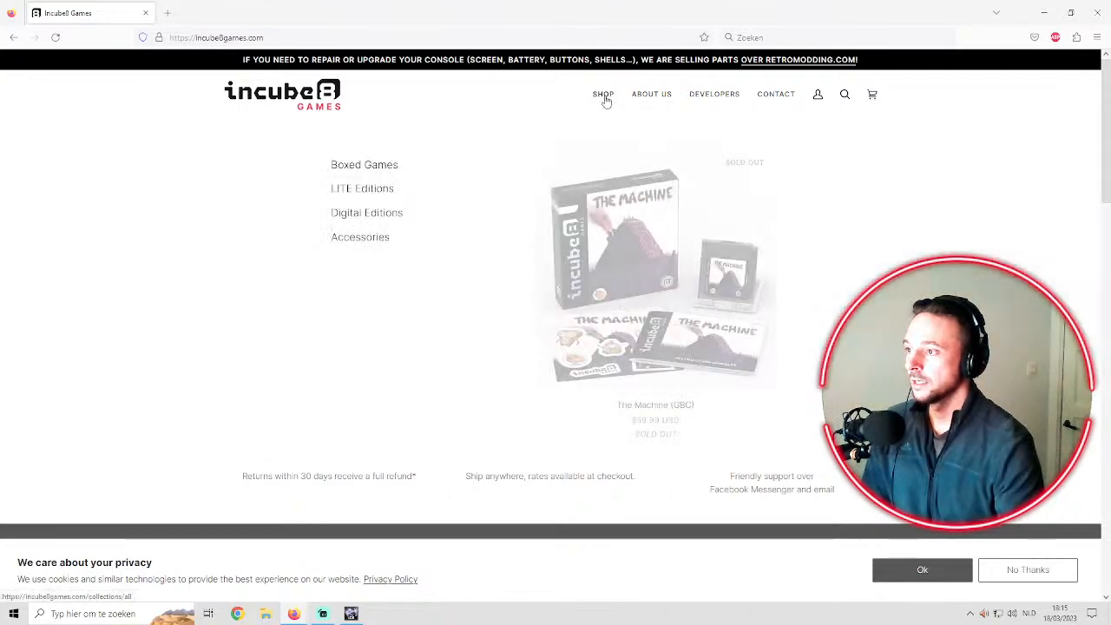
{"action": "left_click", "coordinate": [604, 95]}
{"action": "scroll", "coordinate": [1034, 181], "scroll_direction": "down", "scroll_amount": 1}
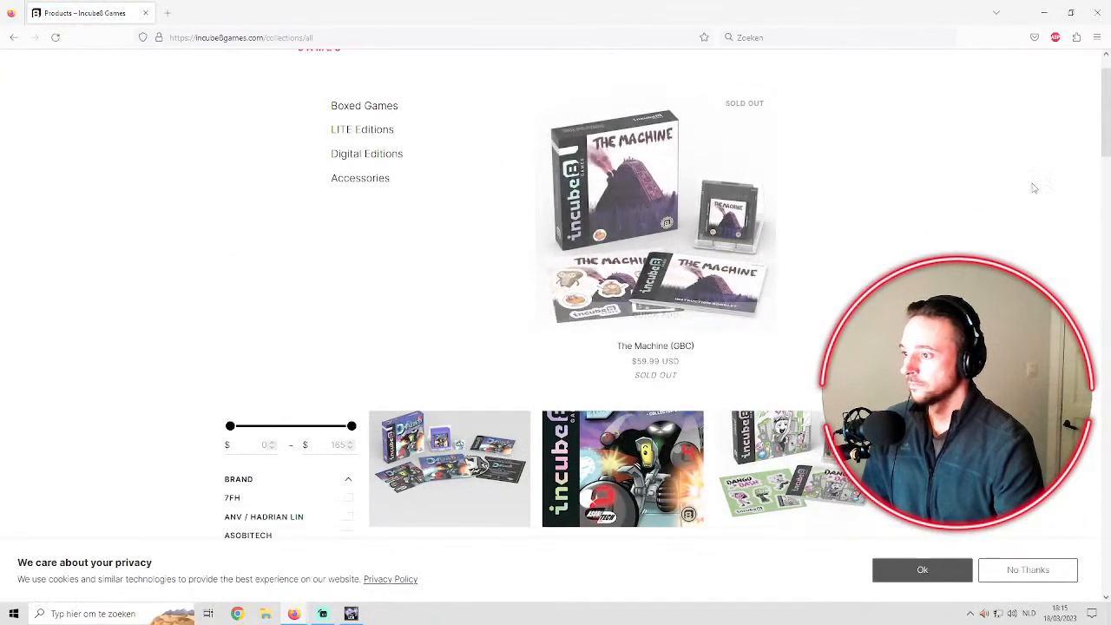
{"action": "scroll", "coordinate": [722, 235], "scroll_direction": "down", "scroll_amount": 1}
{"action": "scroll", "coordinate": [724, 235], "scroll_direction": "up", "scroll_amount": 2}
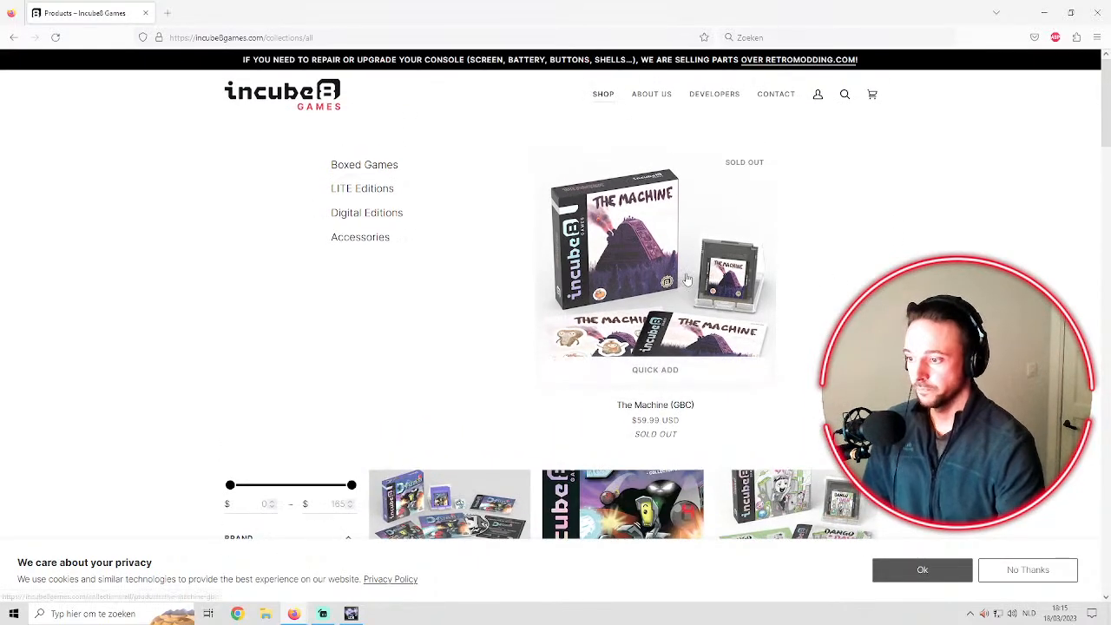
{"action": "scroll", "coordinate": [686, 279], "scroll_direction": "down", "scroll_amount": 2}
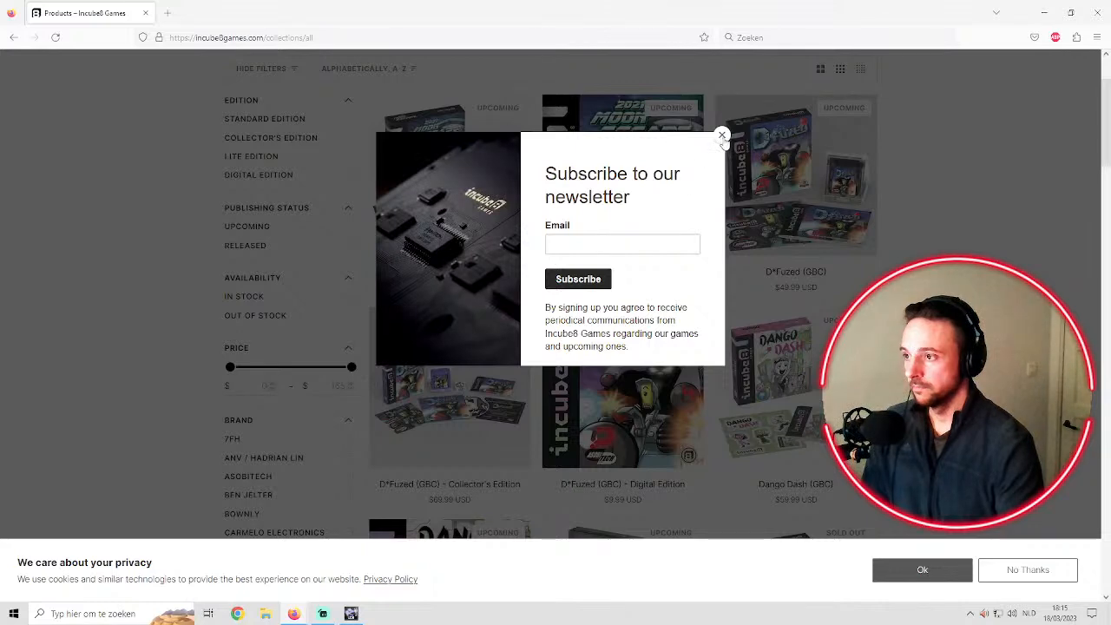
{"action": "left_click", "coordinate": [721, 136]}
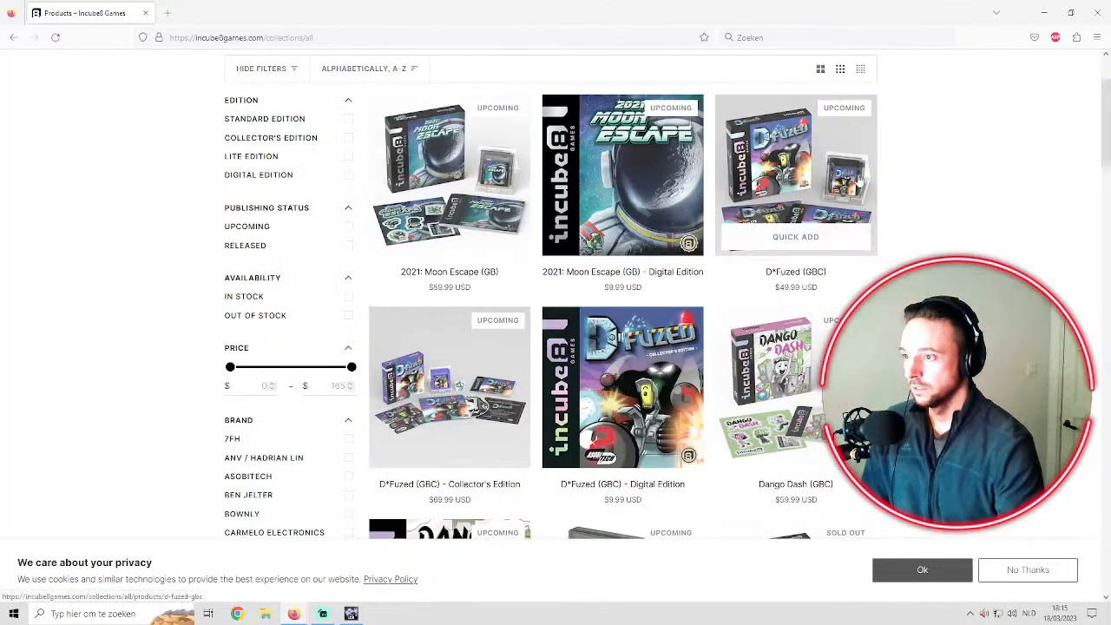
Open the boxed Dango Dash (GBC) product page and check its price
{"action": "left_click", "coordinate": [773, 356]}
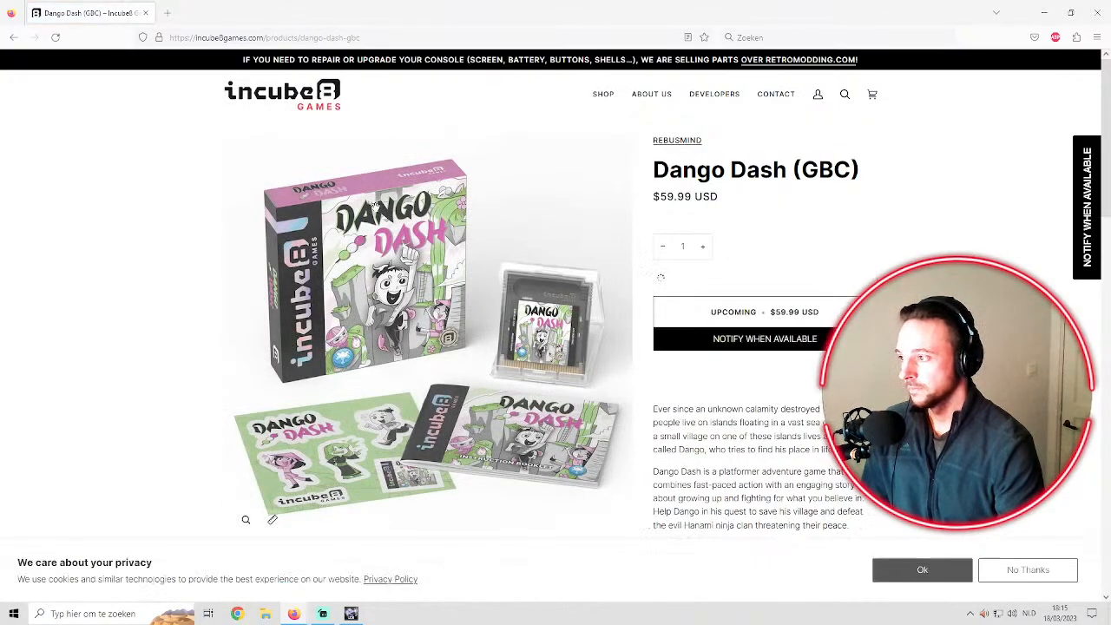
{"action": "left_click_drag", "start_coordinate": [653, 197], "coordinate": [727, 194]}
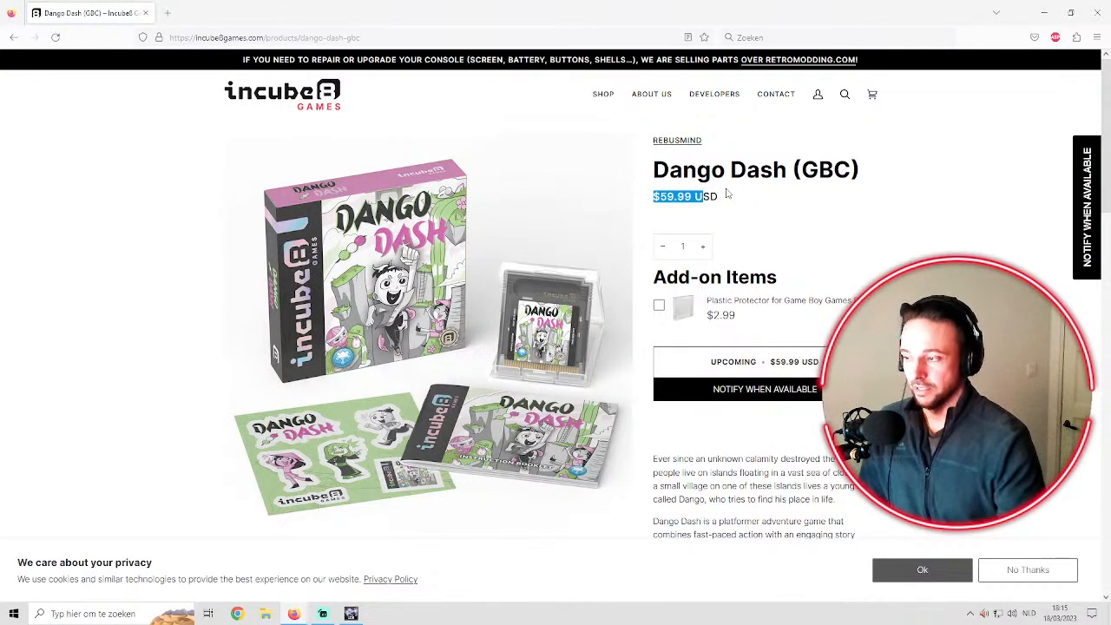
{"action": "left_click", "coordinate": [736, 196]}
{"action": "left_click_drag", "start_coordinate": [654, 196], "coordinate": [703, 198]}
{"action": "left_click", "coordinate": [738, 199]}
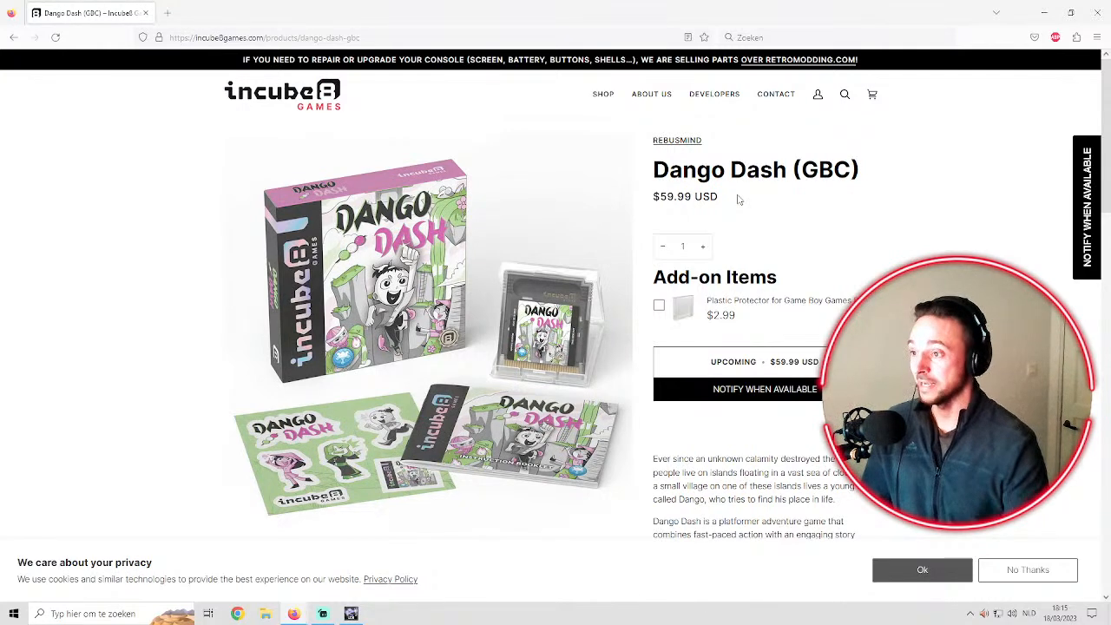
Examine the Dango Dash package photo, game description, edition links and list of included items
{"action": "scroll", "coordinate": [737, 139], "scroll_direction": "down", "scroll_amount": 1}
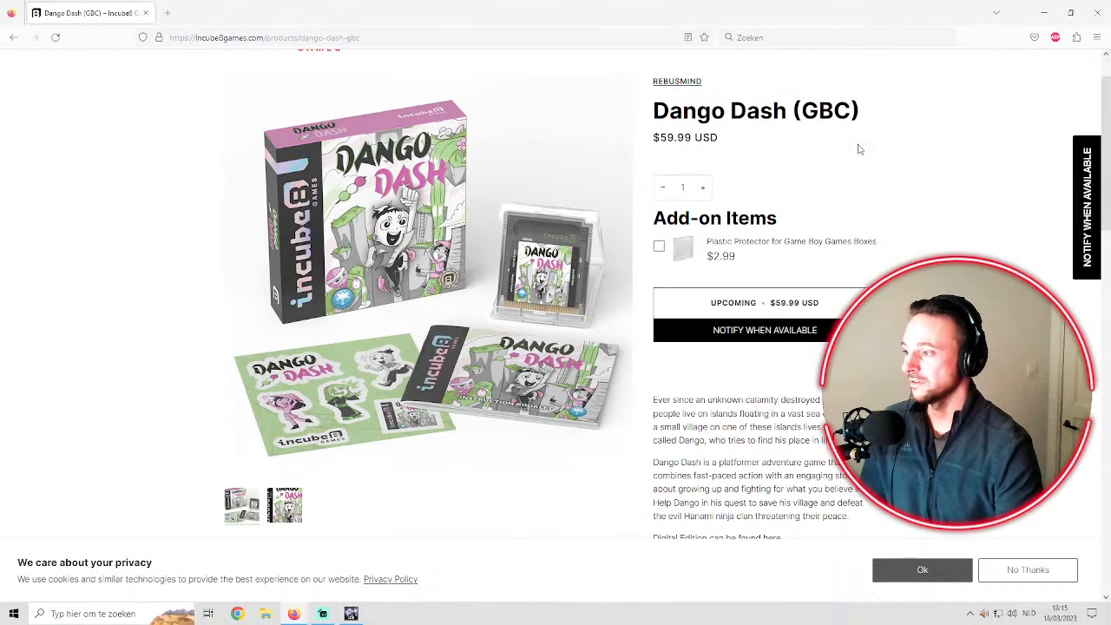
{"action": "scroll", "coordinate": [473, 207], "scroll_direction": "up", "scroll_amount": 1}
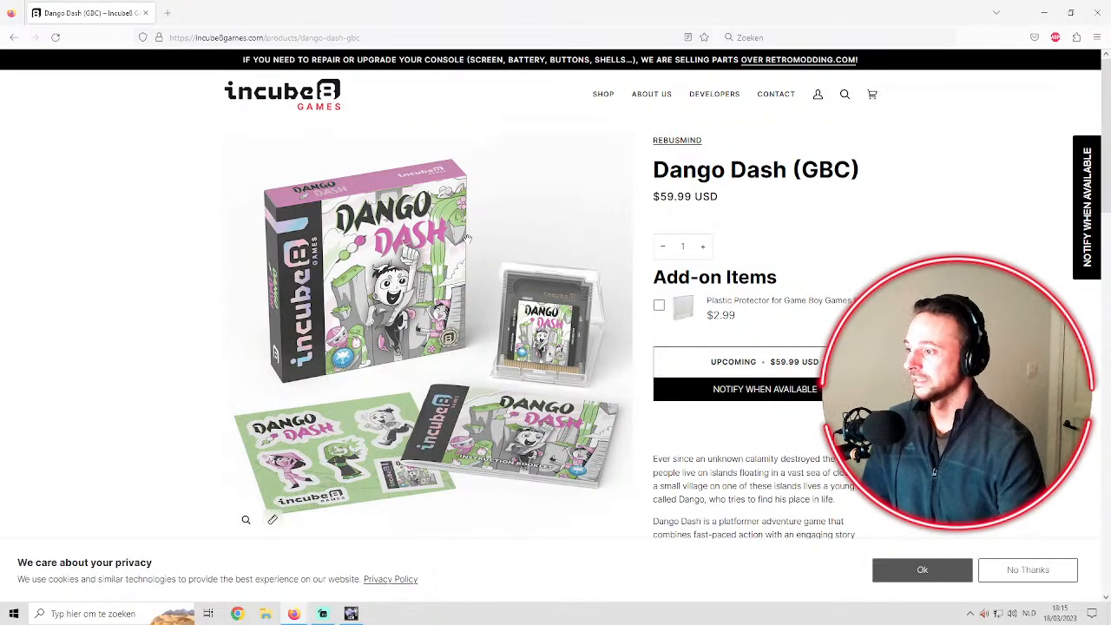
{"action": "scroll", "coordinate": [463, 241], "scroll_direction": "down", "scroll_amount": 2}
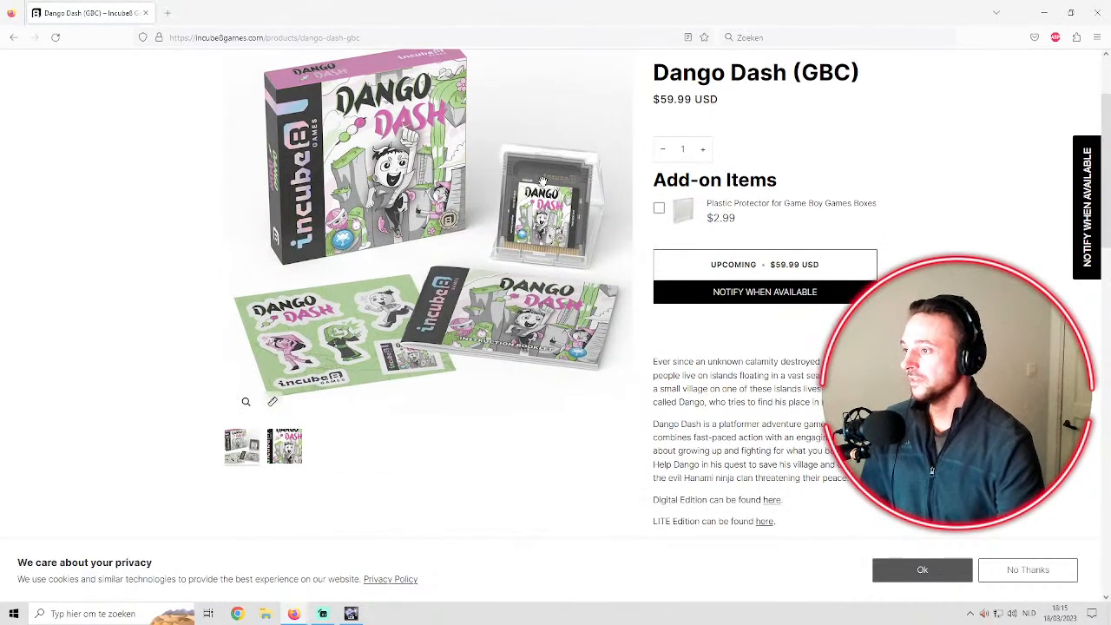
{"action": "scroll", "coordinate": [555, 200], "scroll_direction": "up", "scroll_amount": 1}
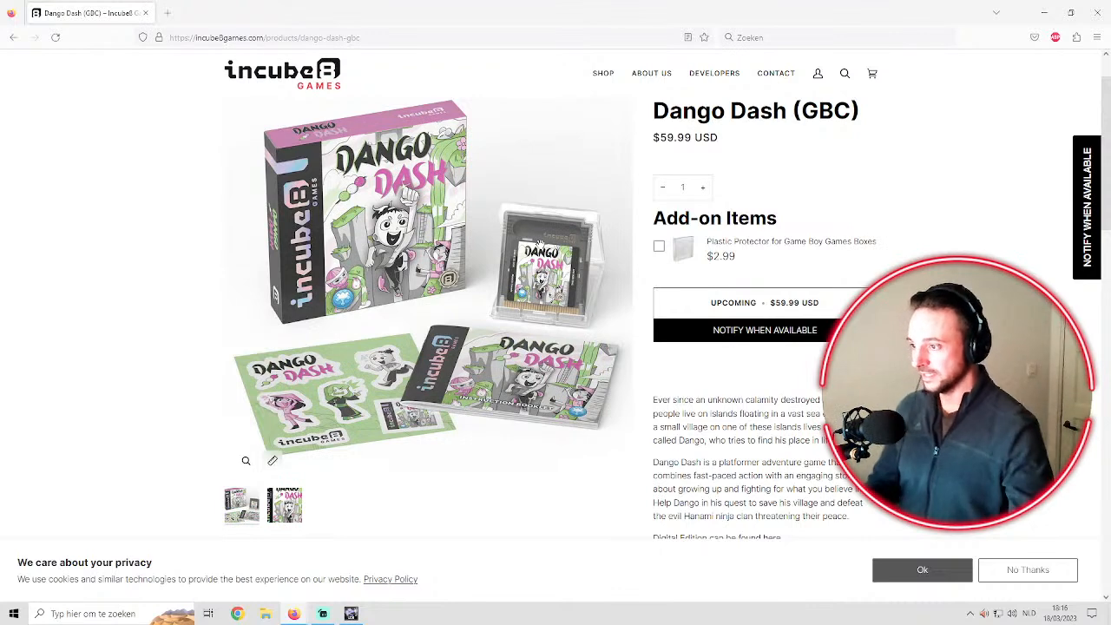
{"action": "scroll", "coordinate": [607, 373], "scroll_direction": "up", "scroll_amount": 2}
{"action": "scroll", "coordinate": [503, 381], "scroll_direction": "down", "scroll_amount": 2}
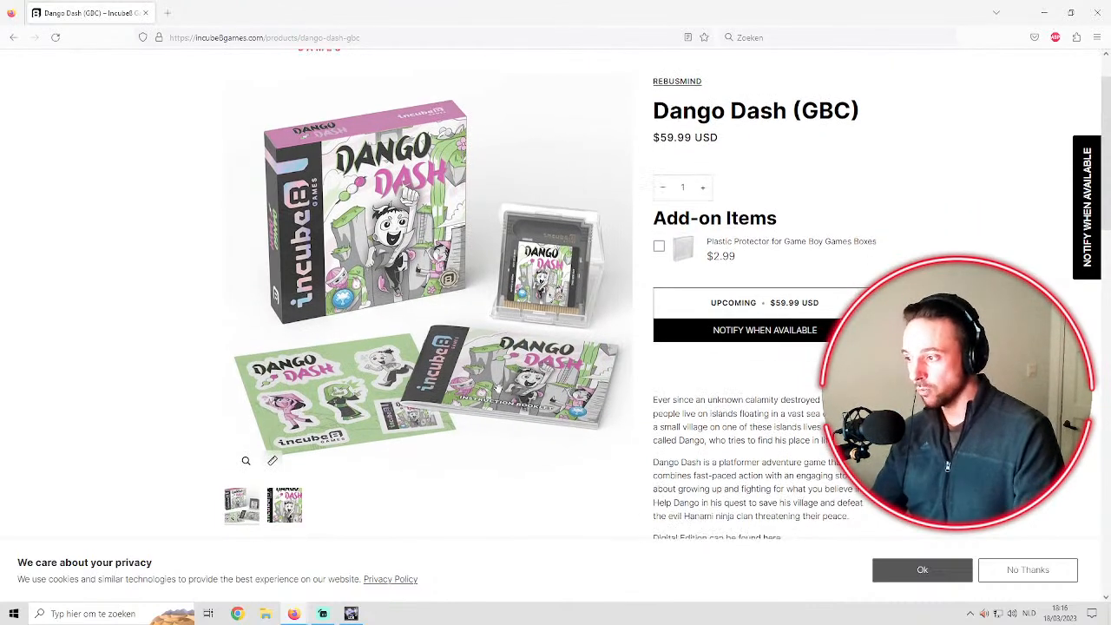
{"action": "scroll", "coordinate": [519, 398], "scroll_direction": "down", "scroll_amount": 1}
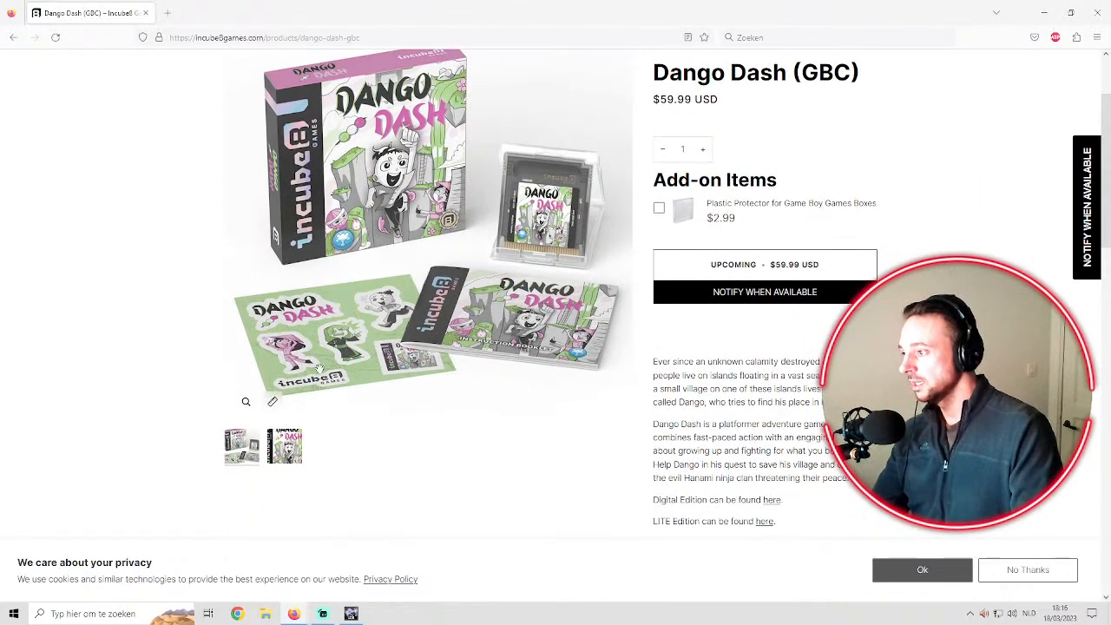
{"action": "scroll", "coordinate": [424, 334], "scroll_direction": "up", "scroll_amount": 1}
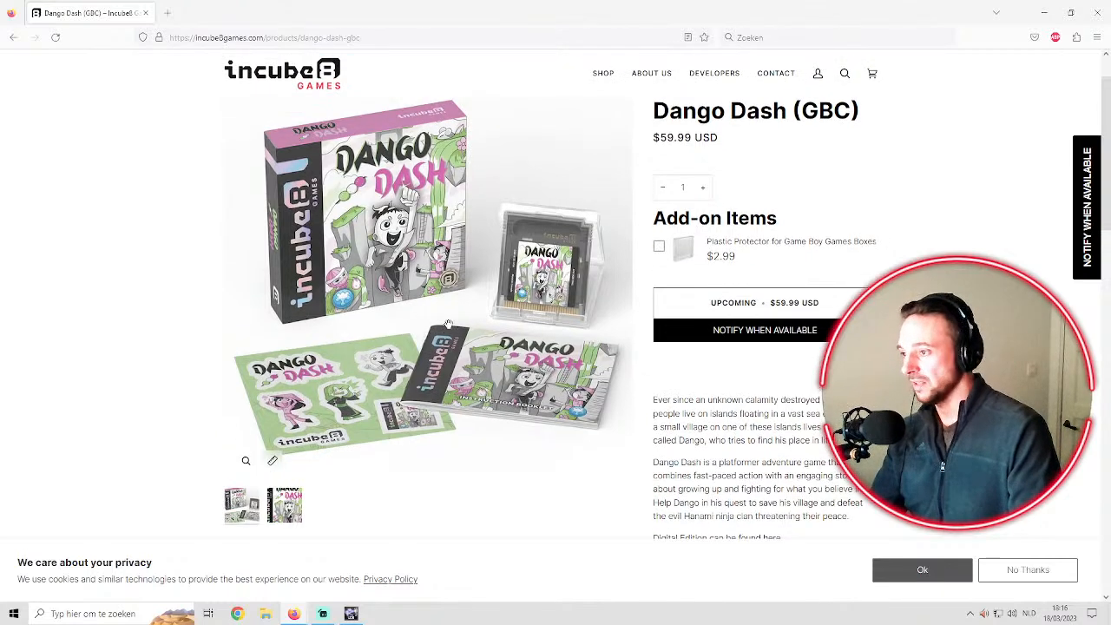
{"action": "scroll", "coordinate": [746, 330], "scroll_direction": "down", "scroll_amount": 4}
{"action": "scroll", "coordinate": [767, 326], "scroll_direction": "down", "scroll_amount": 1}
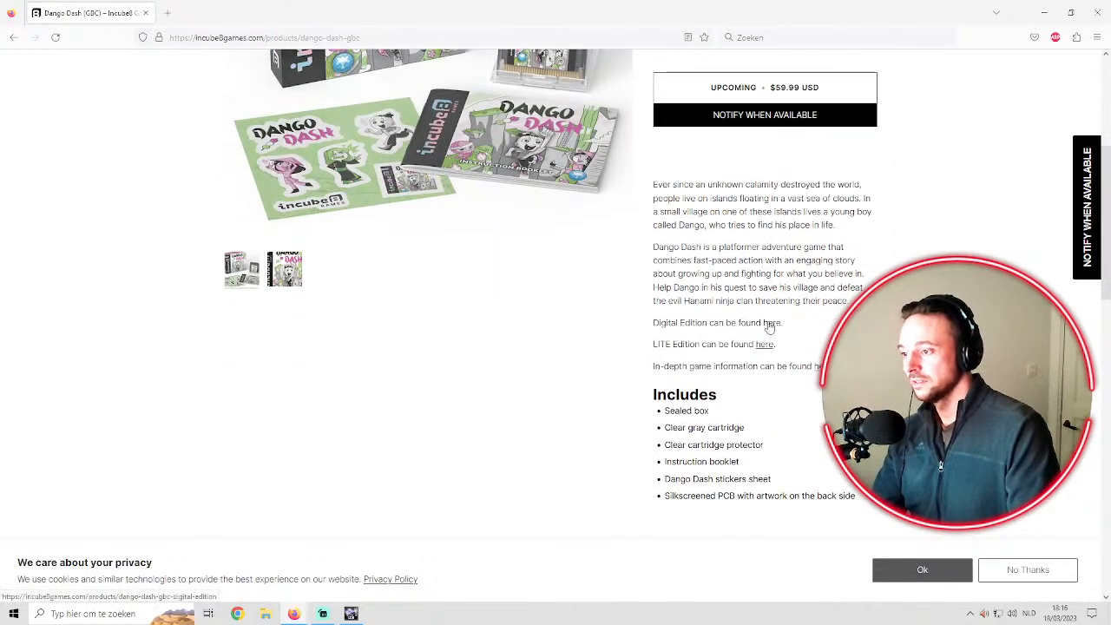
{"action": "scroll", "coordinate": [754, 317], "scroll_direction": "up", "scroll_amount": 3}
{"action": "scroll", "coordinate": [751, 243], "scroll_direction": "up", "scroll_amount": 1}
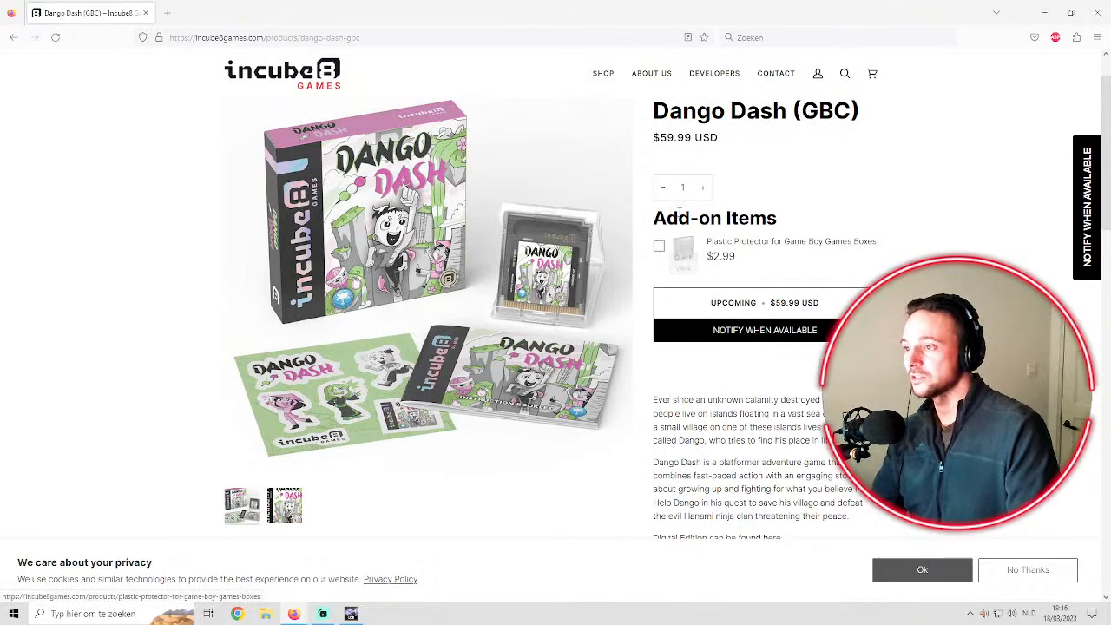
Go back to the catalogue, open the boxed 2021: Moon Escape (GB) page and read its description and included items
{"action": "left_click", "coordinate": [18, 37]}
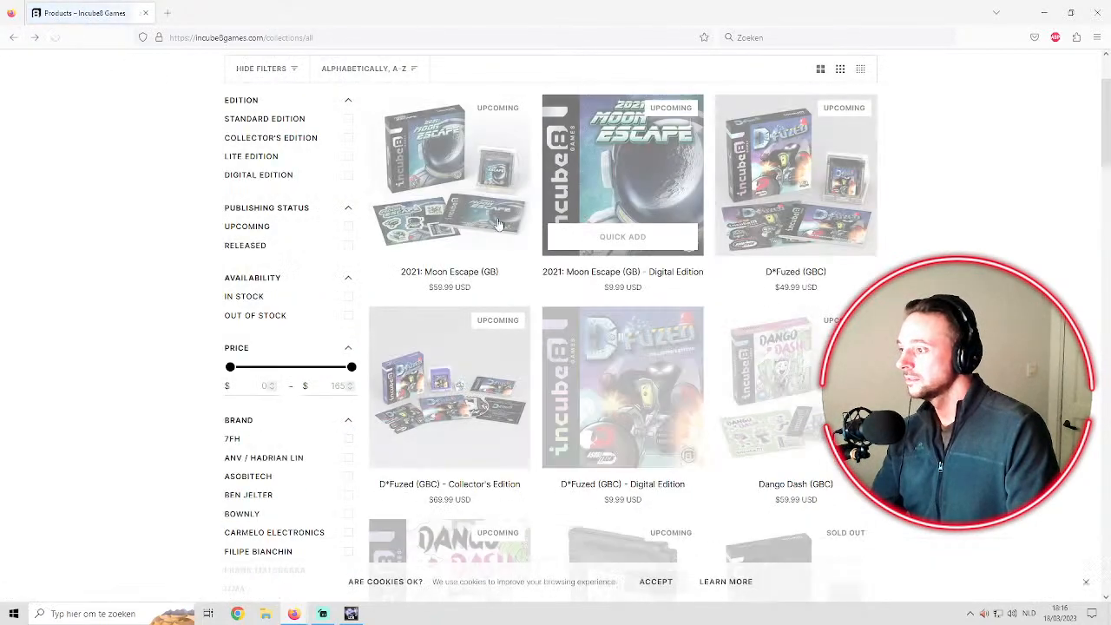
{"action": "left_click", "coordinate": [420, 172]}
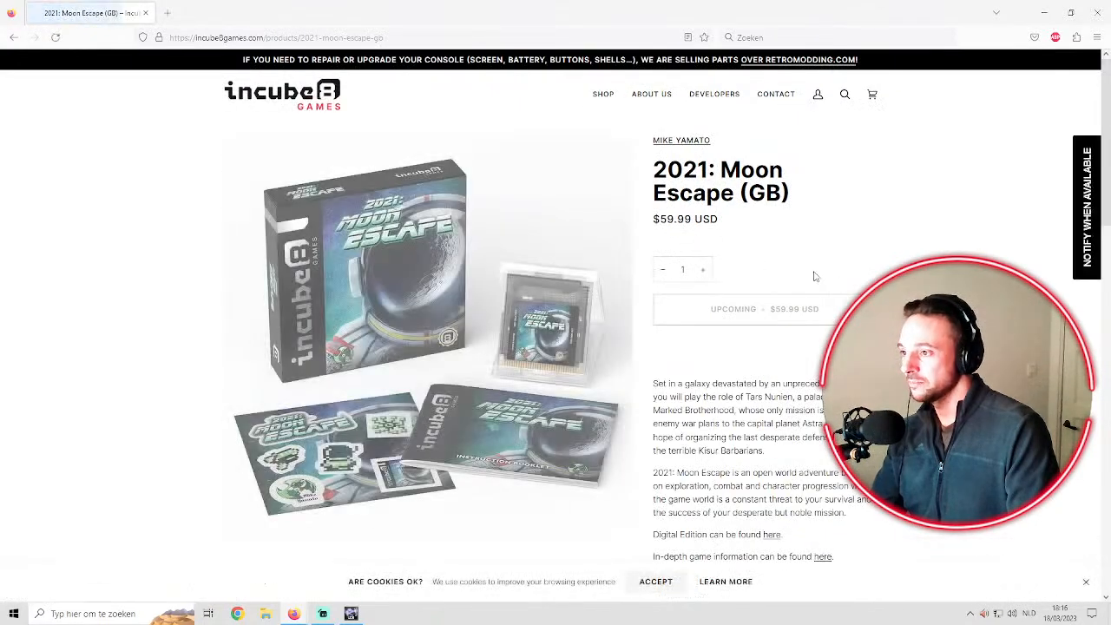
{"action": "scroll", "coordinate": [501, 343], "scroll_direction": "down", "scroll_amount": 1}
{"action": "scroll", "coordinate": [502, 343], "scroll_direction": "down", "scroll_amount": 9}
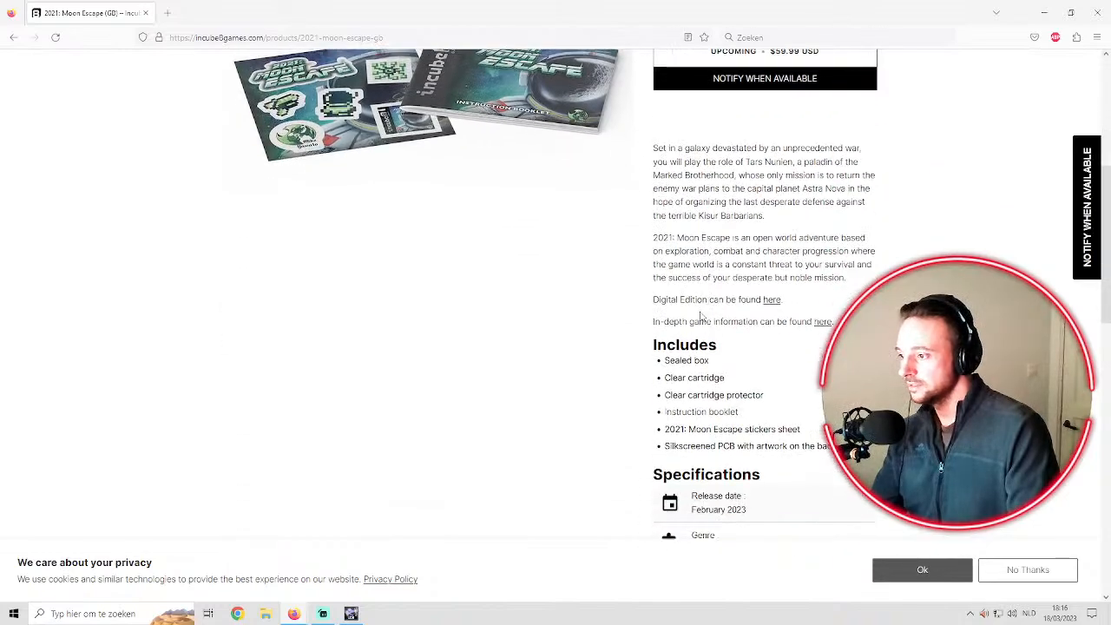
{"action": "scroll", "coordinate": [702, 308], "scroll_direction": "up", "scroll_amount": 10}
Return to the catalogue, open the boxed Deadeus (GB) page and read its availability notice and game description
{"action": "key", "text": "alt+Left"}
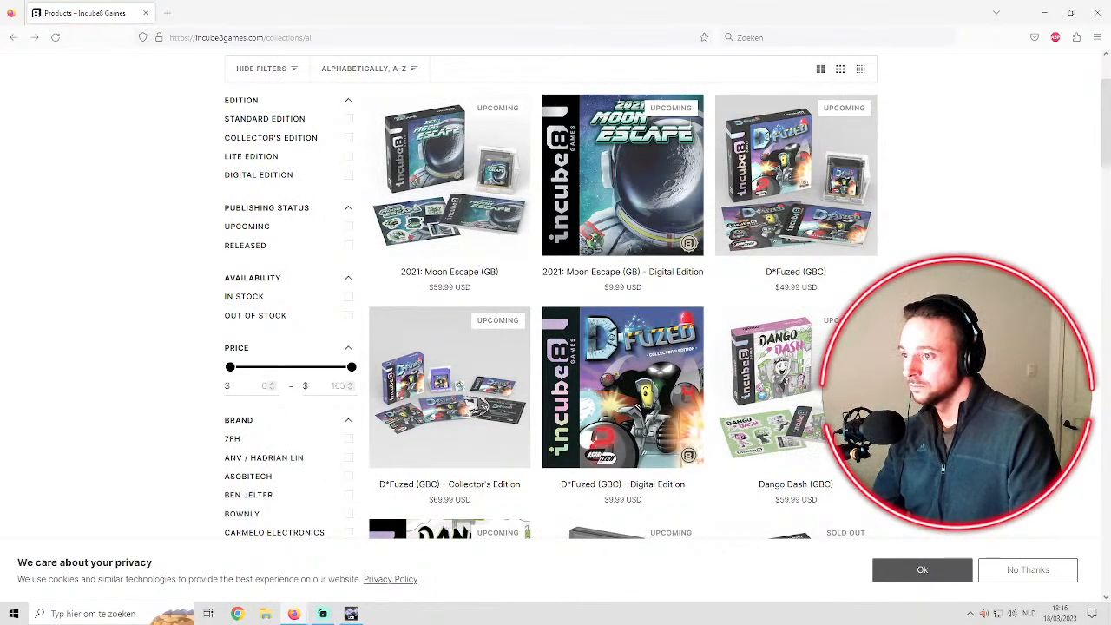
{"action": "scroll", "coordinate": [622, 295], "scroll_direction": "down", "scroll_amount": 3}
{"action": "scroll", "coordinate": [476, 170], "scroll_direction": "down", "scroll_amount": 3}
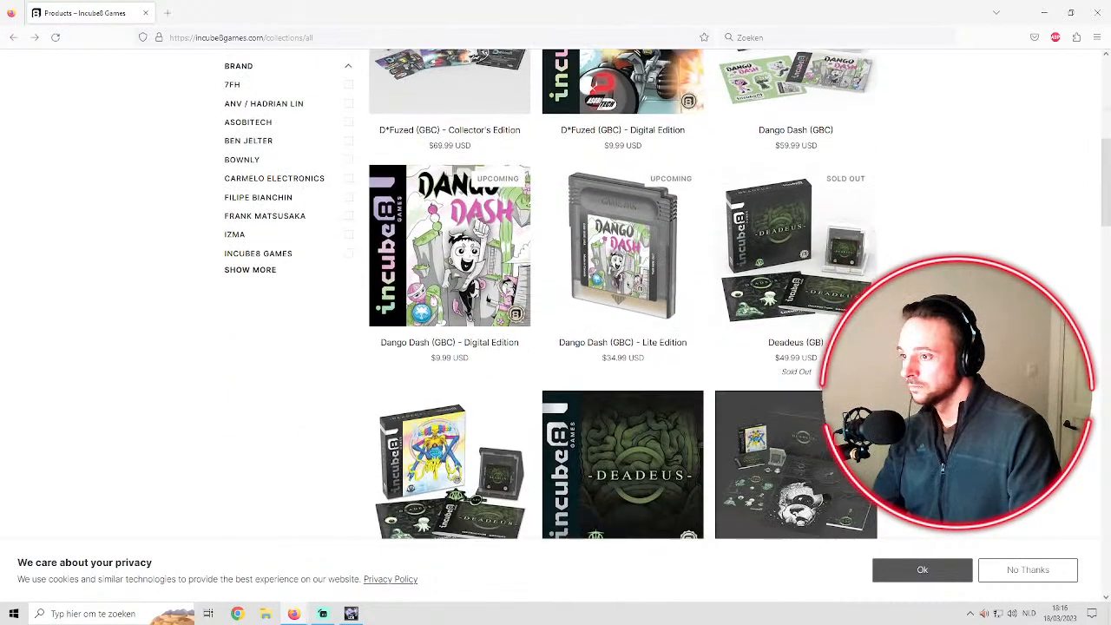
{"action": "left_click", "coordinate": [789, 265]}
{"action": "scroll", "coordinate": [509, 338], "scroll_direction": "down", "scroll_amount": 3}
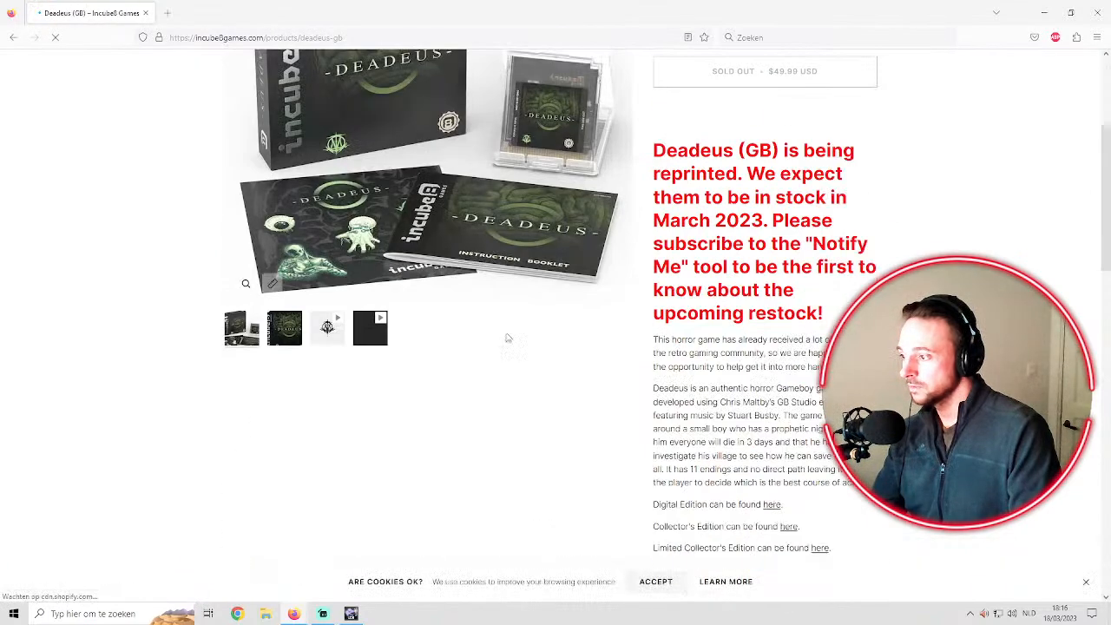
{"action": "scroll", "coordinate": [448, 312], "scroll_direction": "up", "scroll_amount": 2}
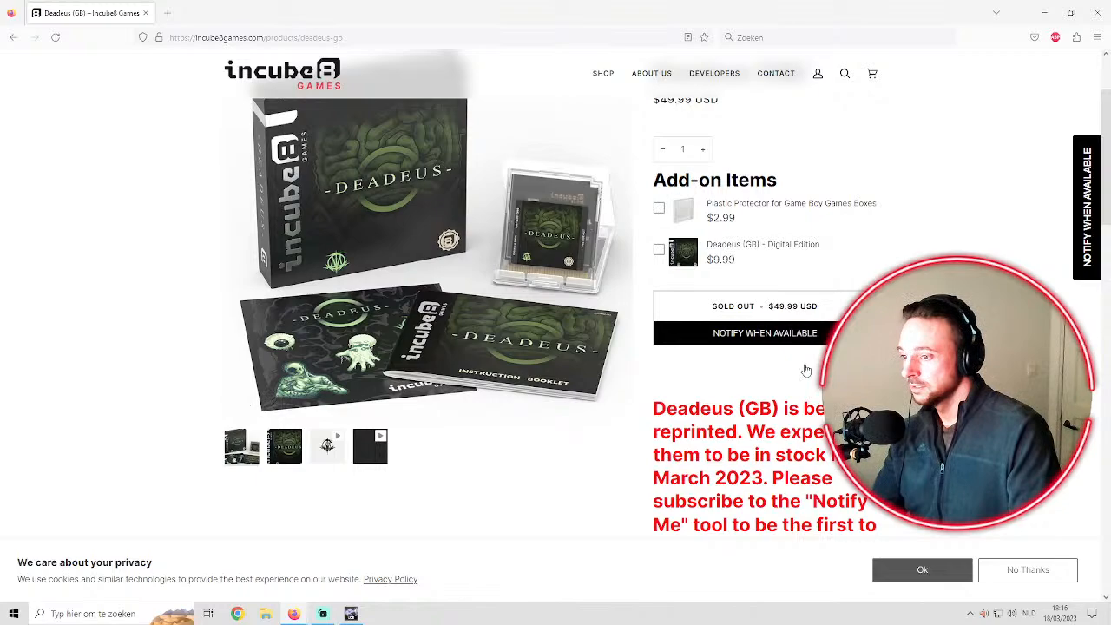
{"action": "scroll", "coordinate": [798, 369], "scroll_direction": "down", "scroll_amount": 1}
{"action": "scroll", "coordinate": [796, 358], "scroll_direction": "down", "scroll_amount": 3}
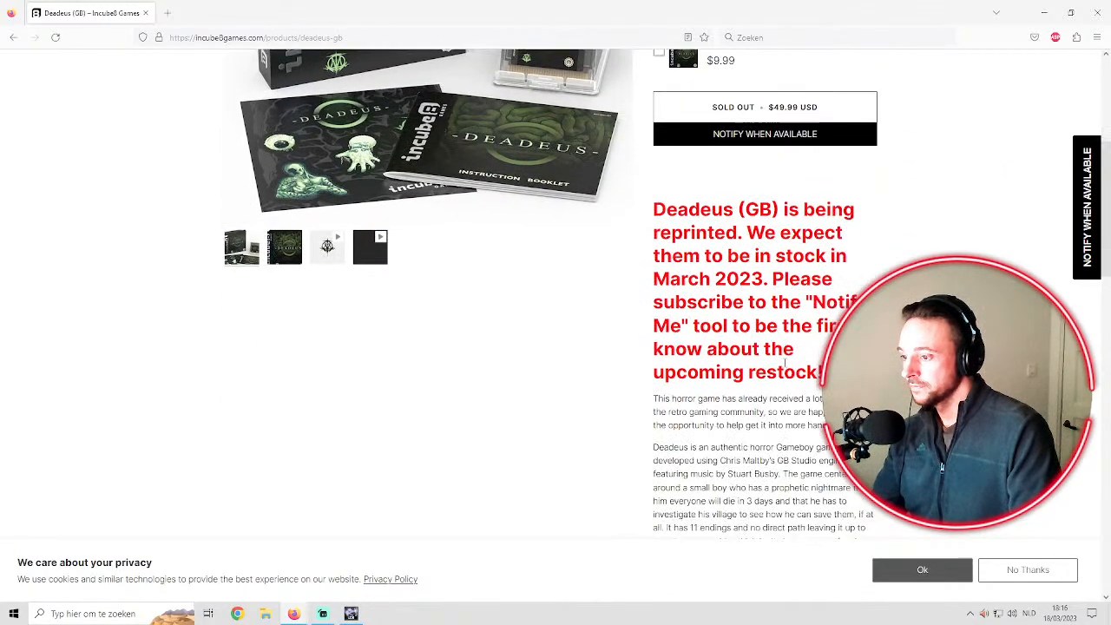
{"action": "scroll", "coordinate": [794, 352], "scroll_direction": "up", "scroll_amount": 1}
{"action": "scroll", "coordinate": [792, 341], "scroll_direction": "down", "scroll_amount": 1}
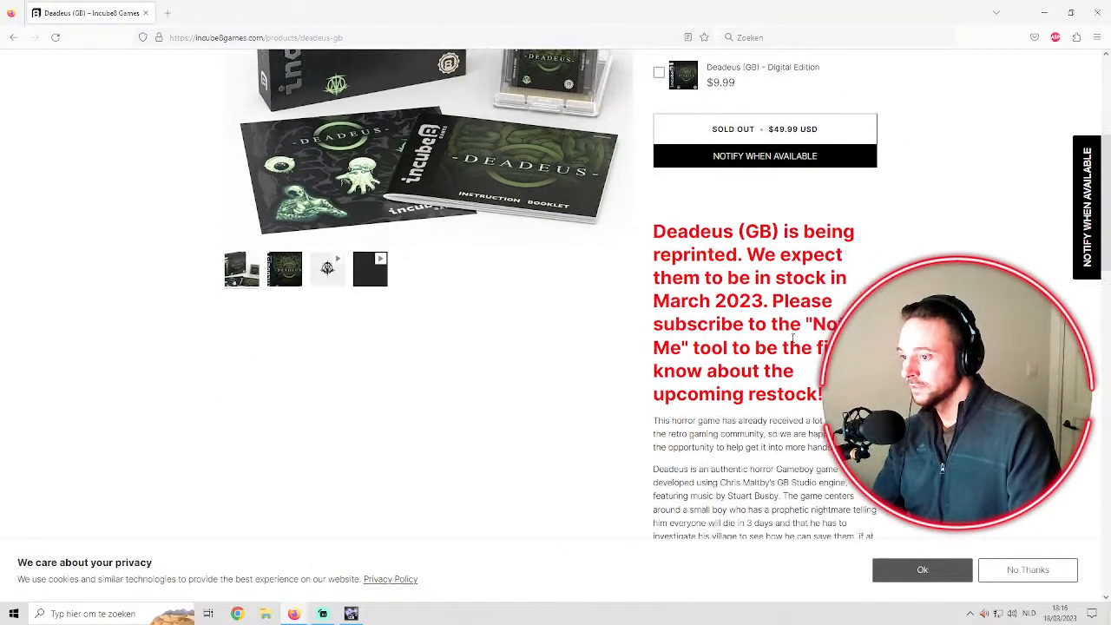
Check the Deadeus add-on items, package contents and specifications, including the development platform
{"action": "scroll", "coordinate": [773, 341], "scroll_direction": "up", "scroll_amount": 5}
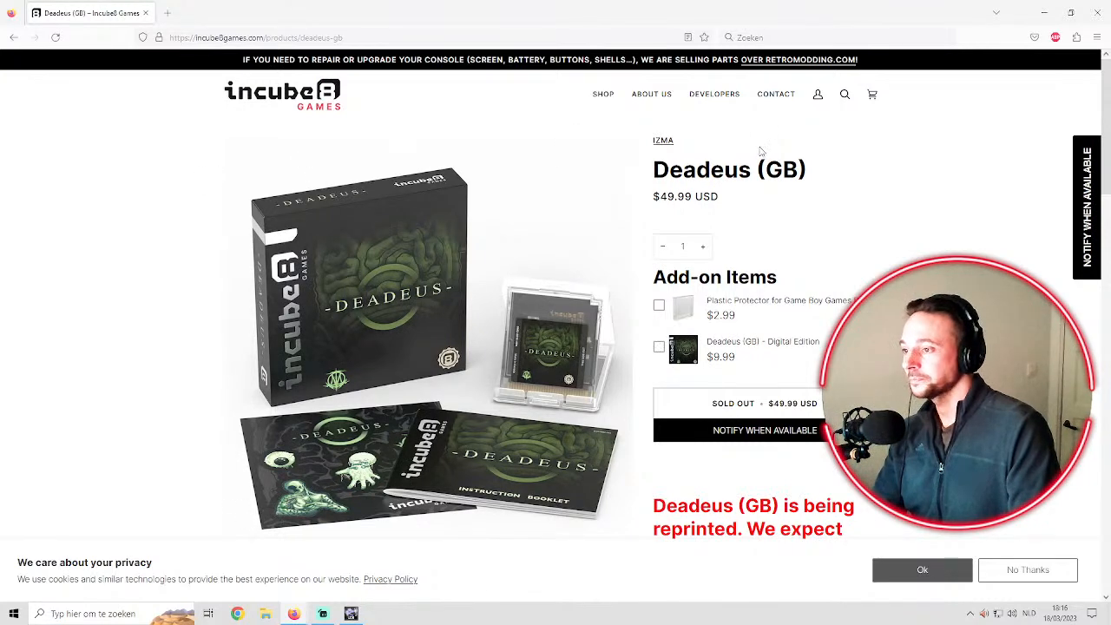
{"action": "scroll", "coordinate": [880, 209], "scroll_direction": "down", "scroll_amount": 10}
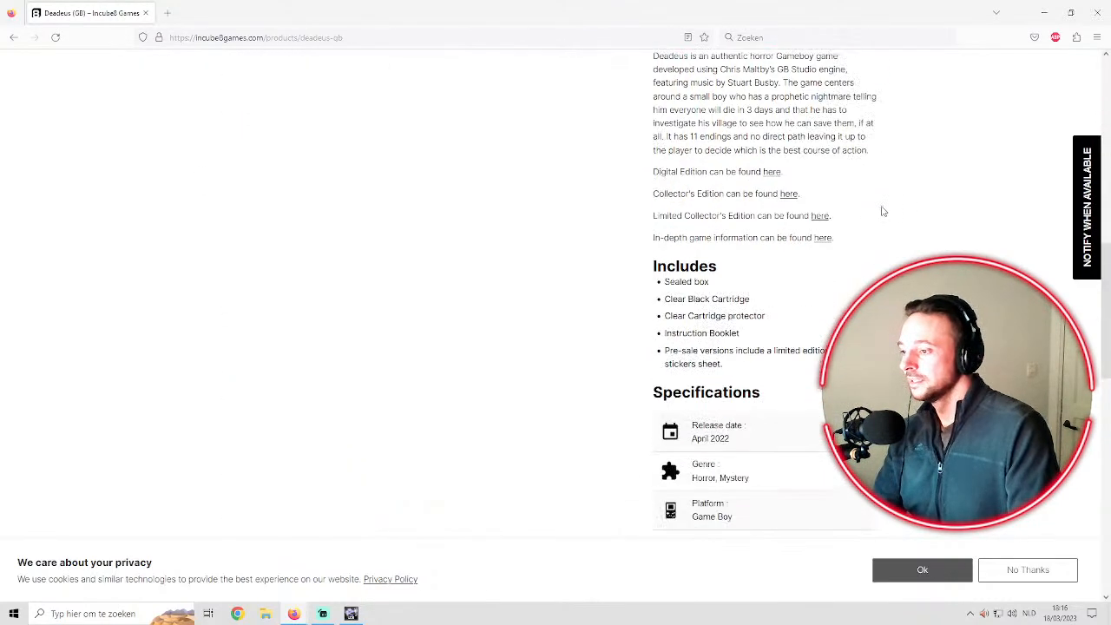
{"action": "scroll", "coordinate": [870, 216], "scroll_direction": "down", "scroll_amount": 3}
{"action": "scroll", "coordinate": [872, 215], "scroll_direction": "up", "scroll_amount": 10}
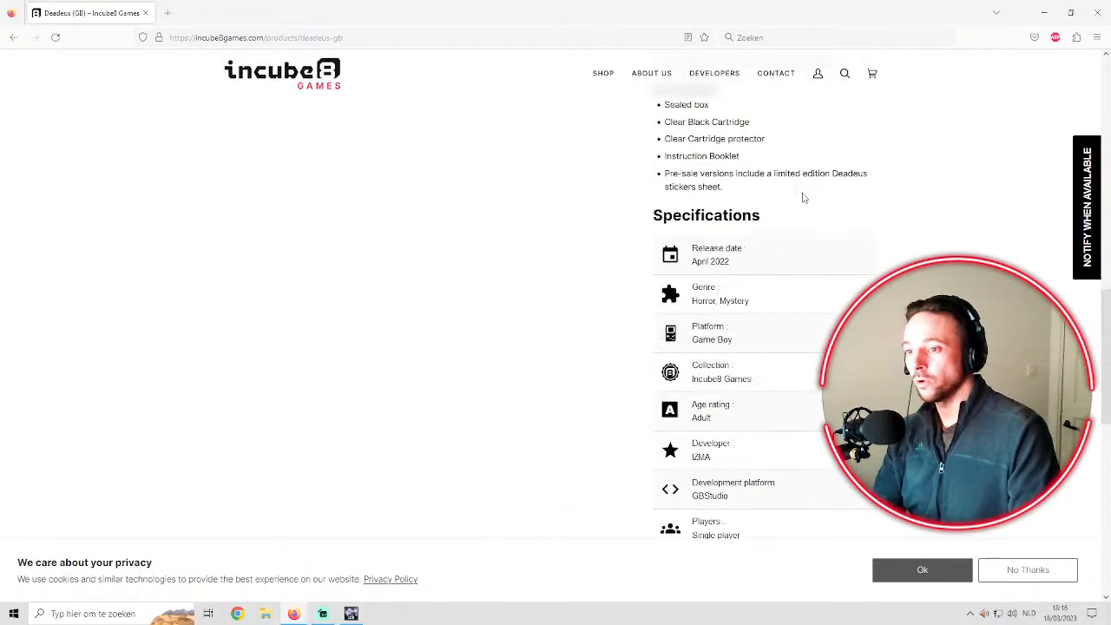
{"action": "scroll", "coordinate": [764, 303], "scroll_direction": "up", "scroll_amount": 2}
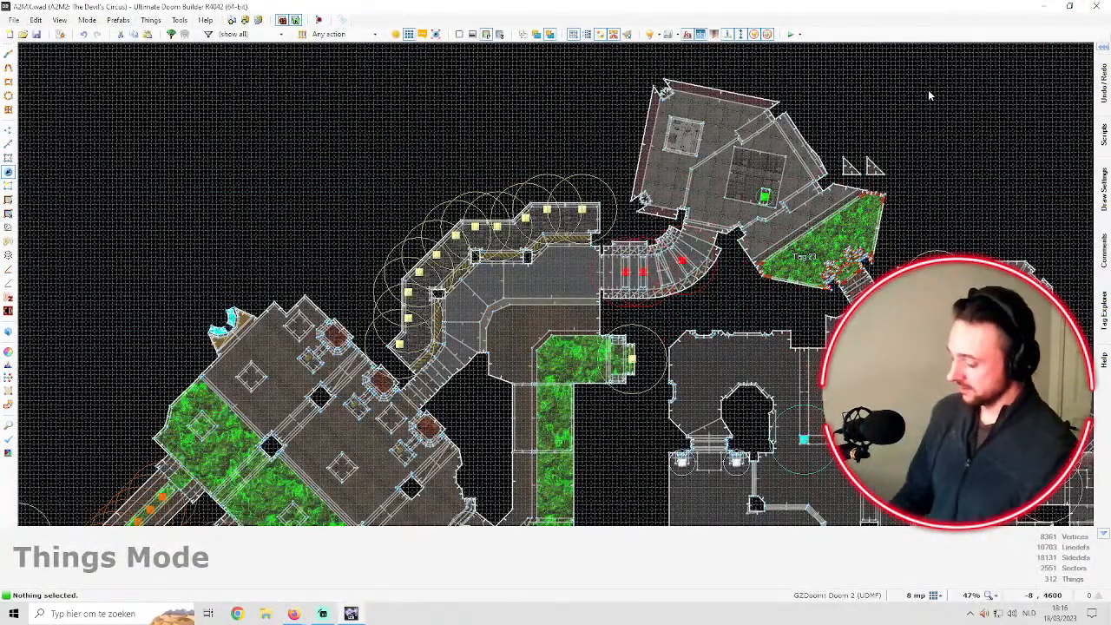
Return to the A2MX map in Ultimate Doom Builder, save it and look over the lit walkway and adjoining rooms
{"action": "key", "text": "ctrl+s"}
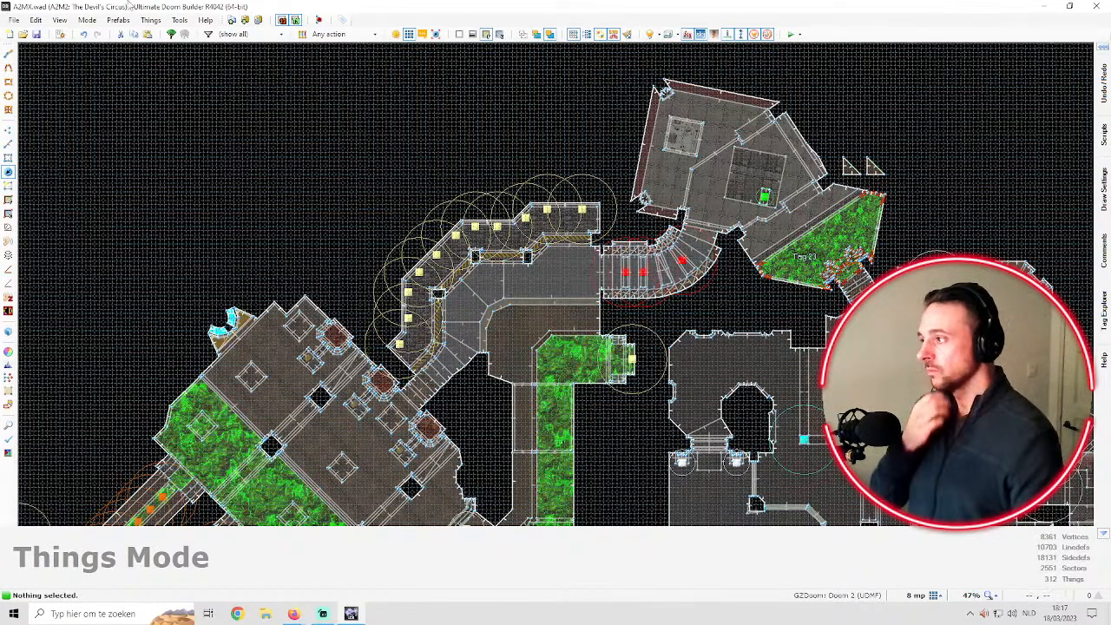
{"action": "left_click", "coordinate": [36, 33]}
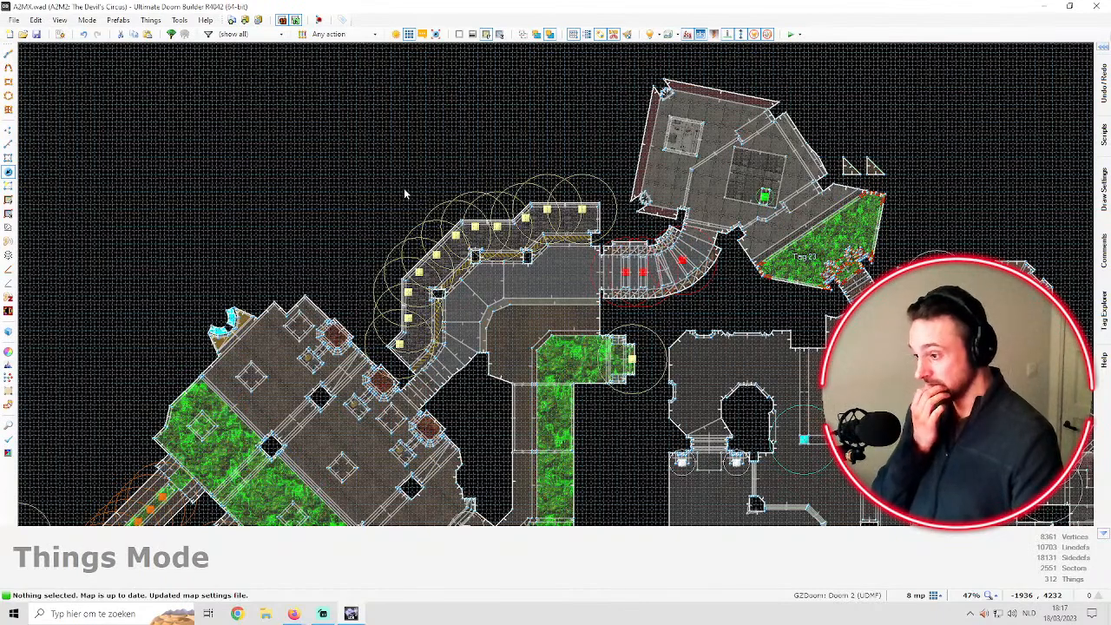
{"action": "scroll", "coordinate": [615, 205], "scroll_direction": "up", "scroll_amount": 2}
{"action": "scroll", "coordinate": [585, 213], "scroll_direction": "up", "scroll_amount": 1}
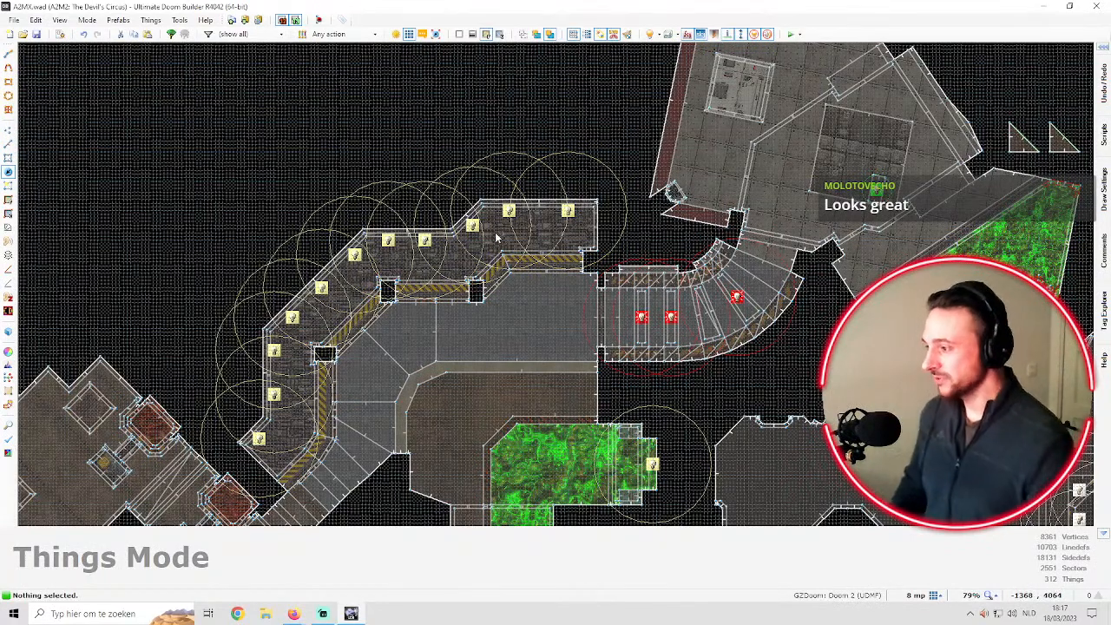
{"action": "left_click", "coordinate": [35, 34]}
{"action": "scroll", "coordinate": [616, 349], "scroll_direction": "down", "scroll_amount": 3}
{"action": "scroll", "coordinate": [801, 291], "scroll_direction": "up", "scroll_amount": 2}
{"action": "scroll", "coordinate": [792, 315], "scroll_direction": "down", "scroll_amount": 2}
{"action": "scroll", "coordinate": [684, 199], "scroll_direction": "down", "scroll_amount": 2}
{"action": "scroll", "coordinate": [634, 220], "scroll_direction": "up", "scroll_amount": 5}
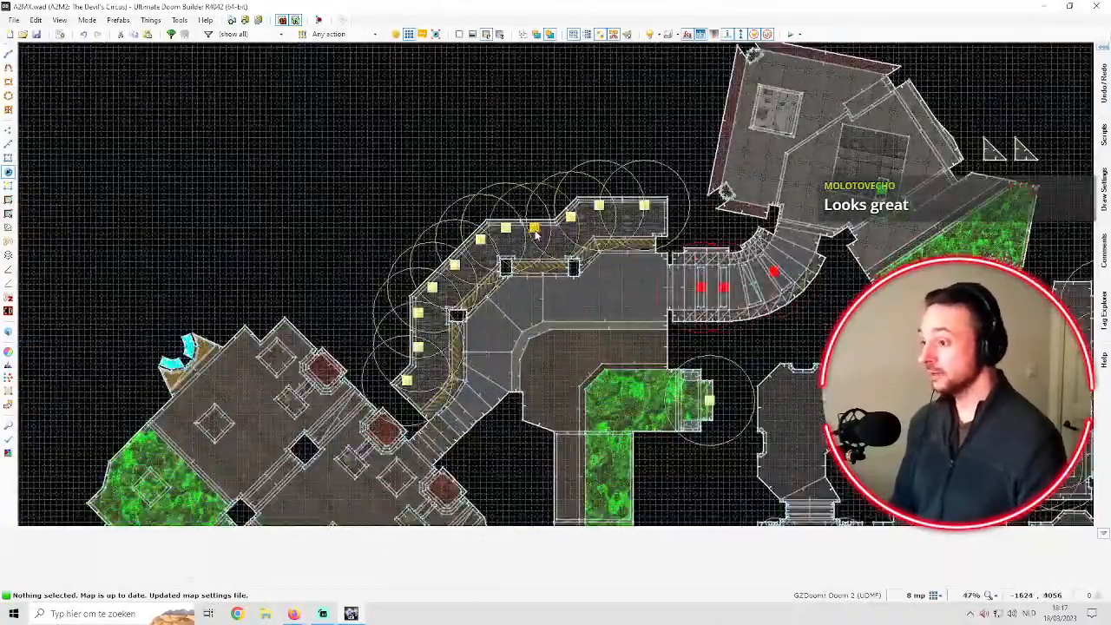
{"action": "key", "text": "ctrl+s"}
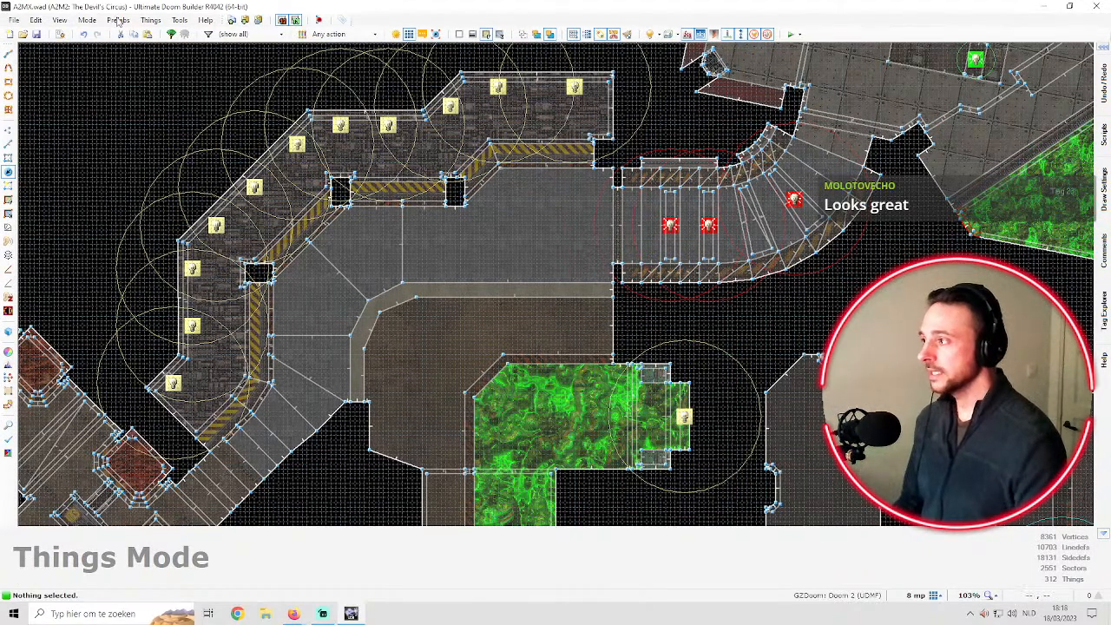
Save the A2MX map and look over the lit walkway, the curved stairs and the room beyond them
{"action": "left_click", "coordinate": [35, 34]}
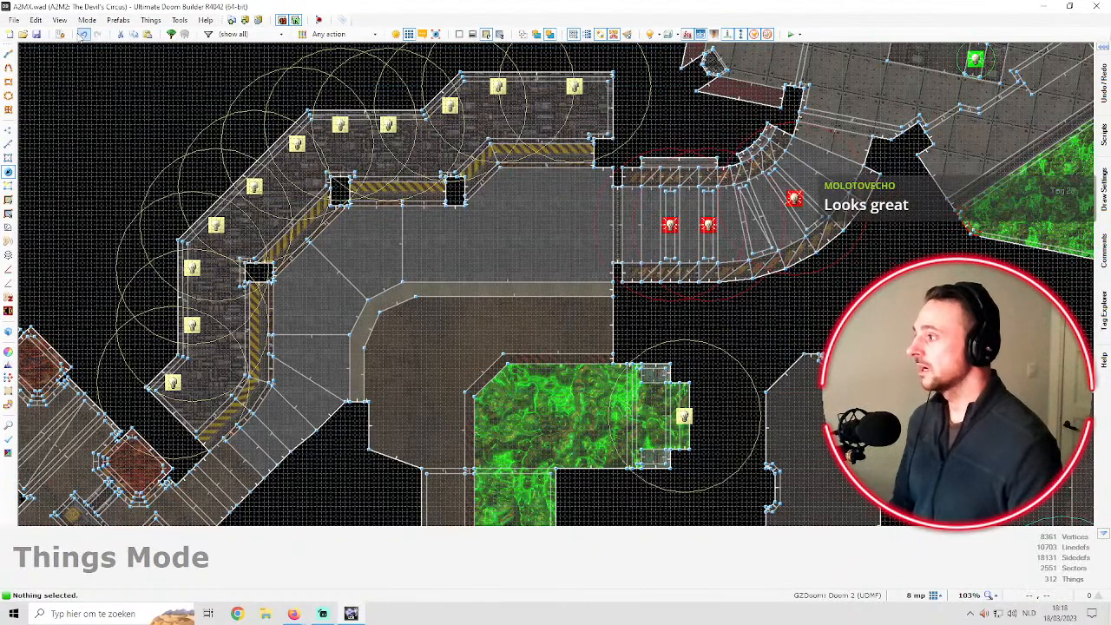
{"action": "left_click", "coordinate": [35, 34]}
{"action": "scroll", "coordinate": [568, 265], "scroll_direction": "down", "scroll_amount": 5}
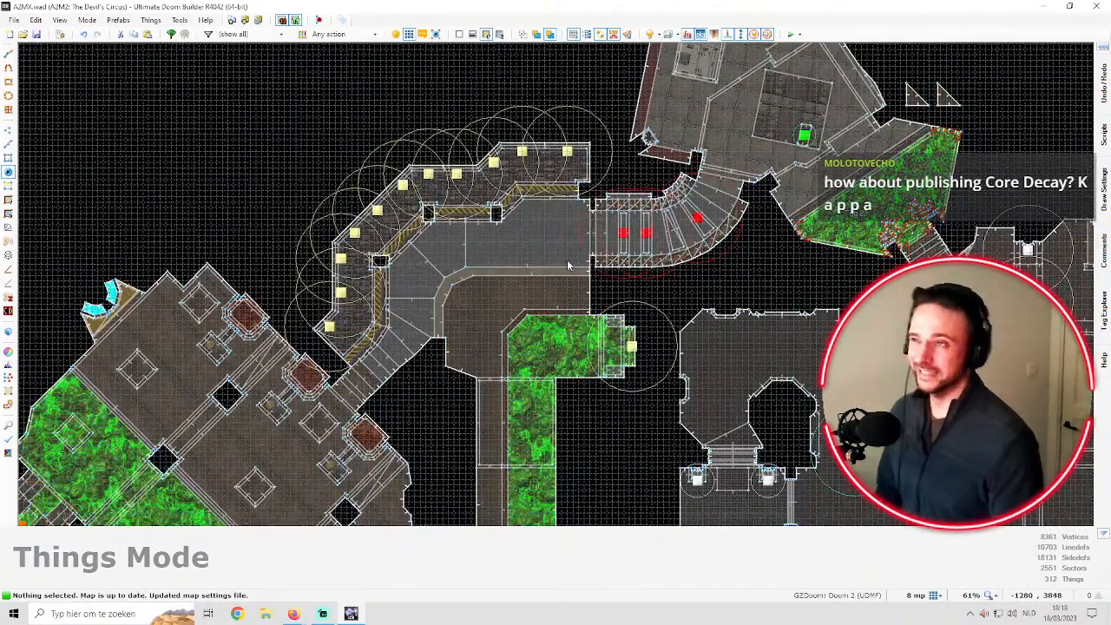
{"action": "key", "text": "Right"}
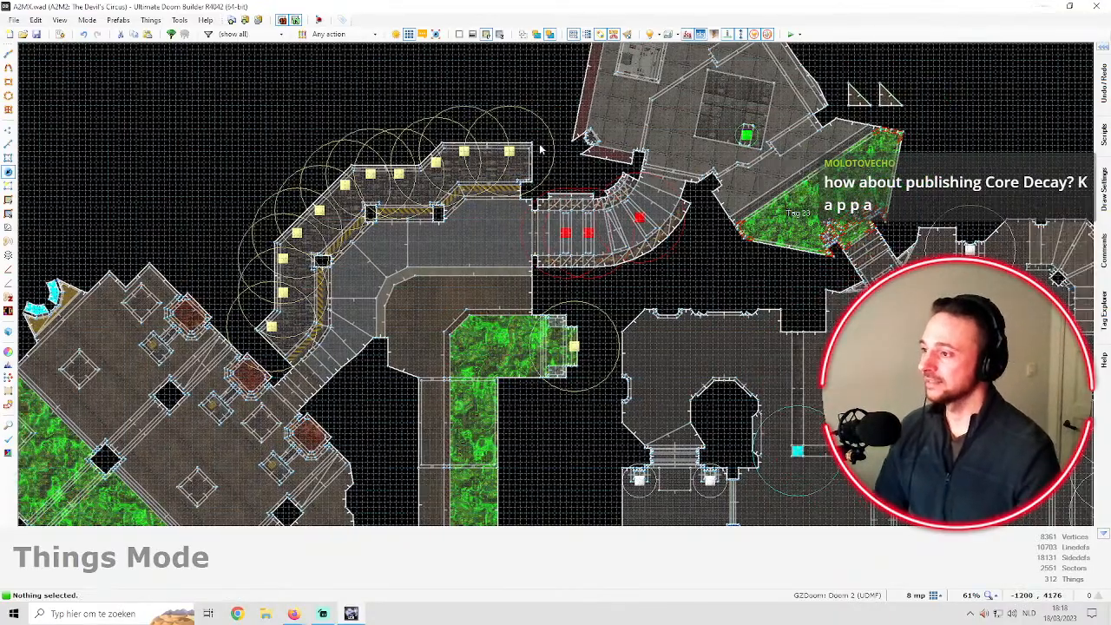
{"action": "key", "text": "Up"}
{"action": "scroll", "coordinate": [536, 144], "scroll_direction": "up", "scroll_amount": 2}
{"action": "scroll", "coordinate": [437, 182], "scroll_direction": "down", "scroll_amount": 2}
{"action": "key", "text": "Right"}
{"action": "key", "text": "Up"}
{"action": "key", "text": "Up"}
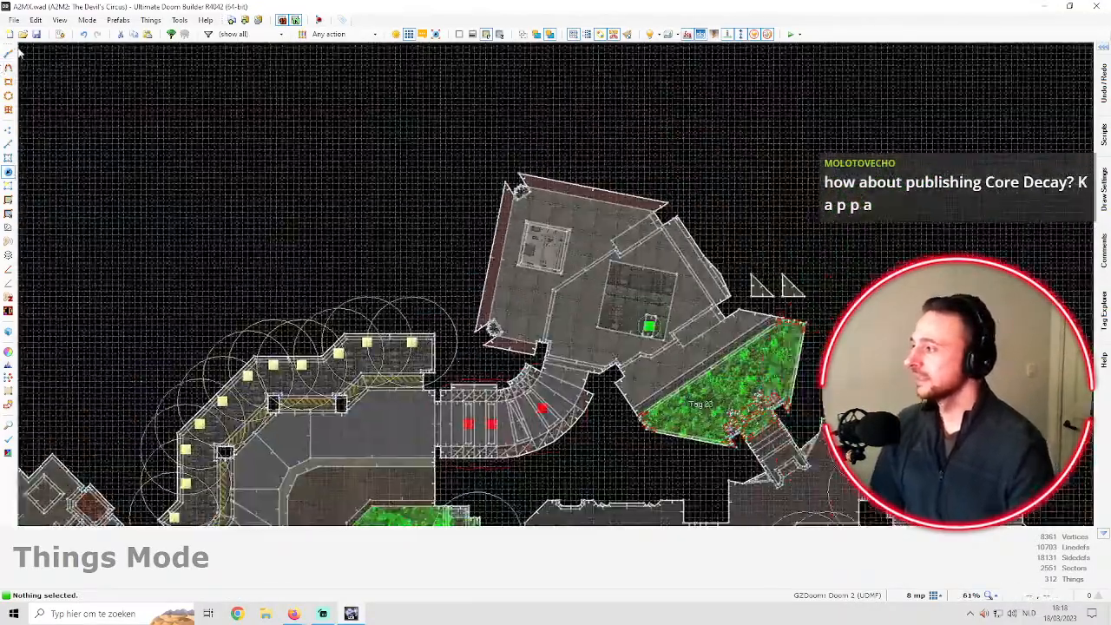
Save the map again and check the angular room beside the slime pool with tag 23 and its surroundings
{"action": "left_click", "coordinate": [36, 35]}
{"action": "scroll", "coordinate": [400, 249], "scroll_direction": "down", "scroll_amount": 3}
{"action": "scroll", "coordinate": [443, 243], "scroll_direction": "up", "scroll_amount": 3}
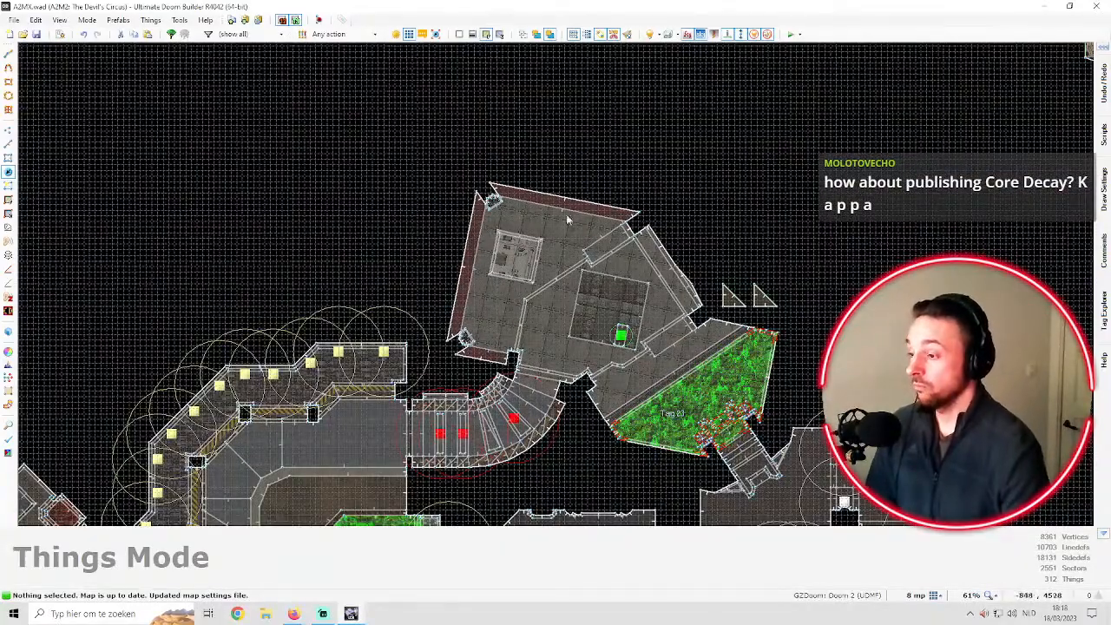
{"action": "scroll", "coordinate": [482, 237], "scroll_direction": "down", "scroll_amount": 3}
{"action": "scroll", "coordinate": [694, 473], "scroll_direction": "up", "scroll_amount": 1}
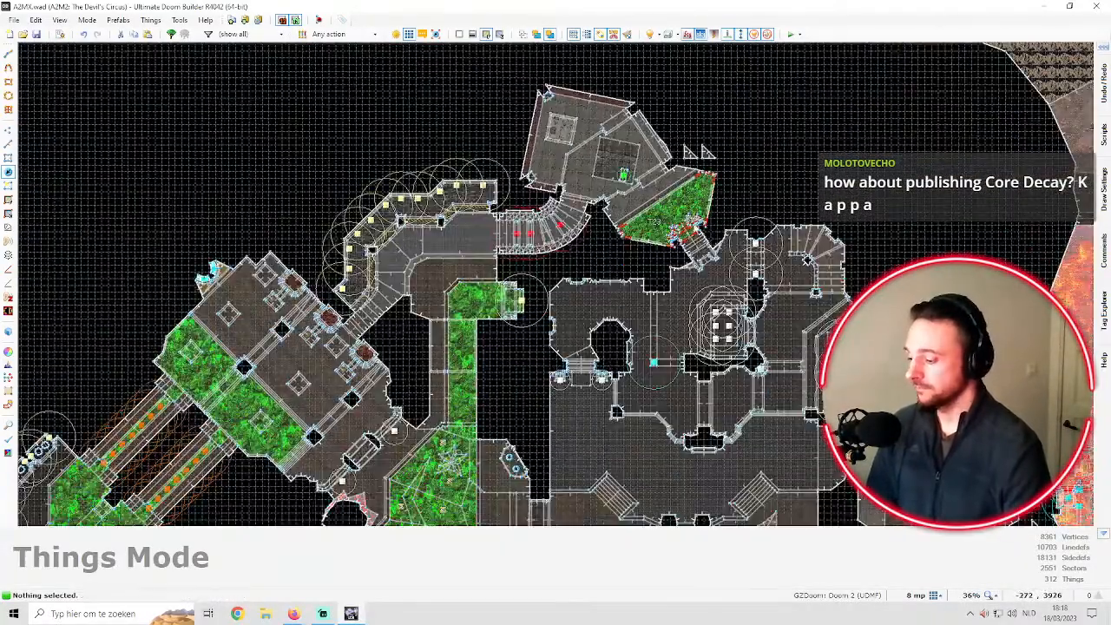
{"action": "scroll", "coordinate": [694, 226], "scroll_direction": "up", "scroll_amount": 1}
{"action": "scroll", "coordinate": [536, 185], "scroll_direction": "up", "scroll_amount": 2}
{"action": "scroll", "coordinate": [546, 182], "scroll_direction": "down", "scroll_amount": 3}
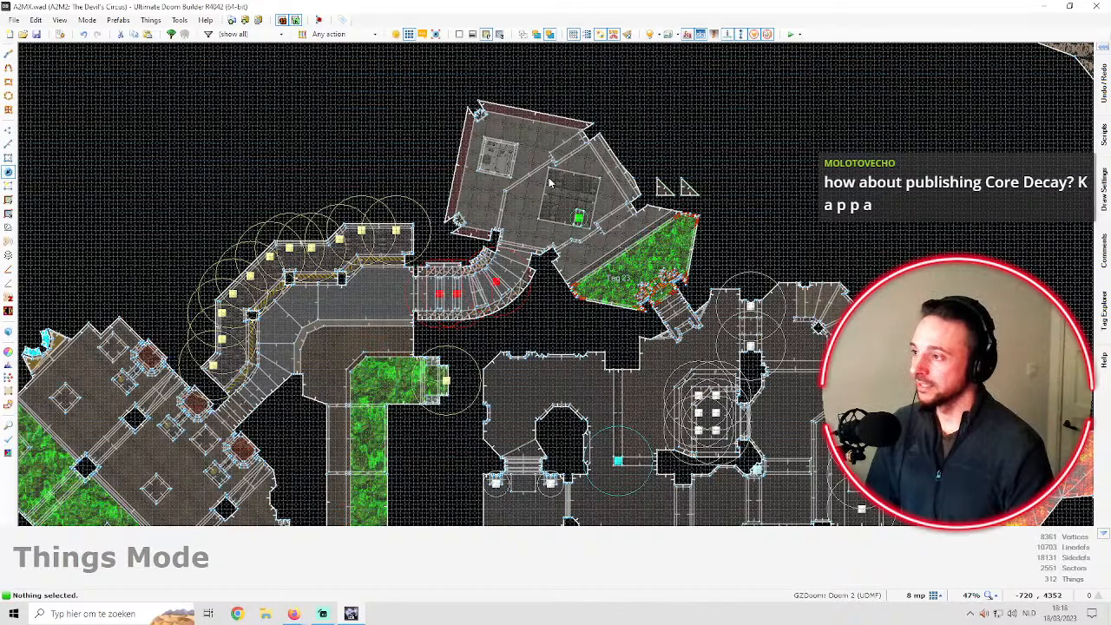
Save the map and survey the whole northern half, from the slime channels to the lava arena
{"action": "left_click", "coordinate": [39, 36]}
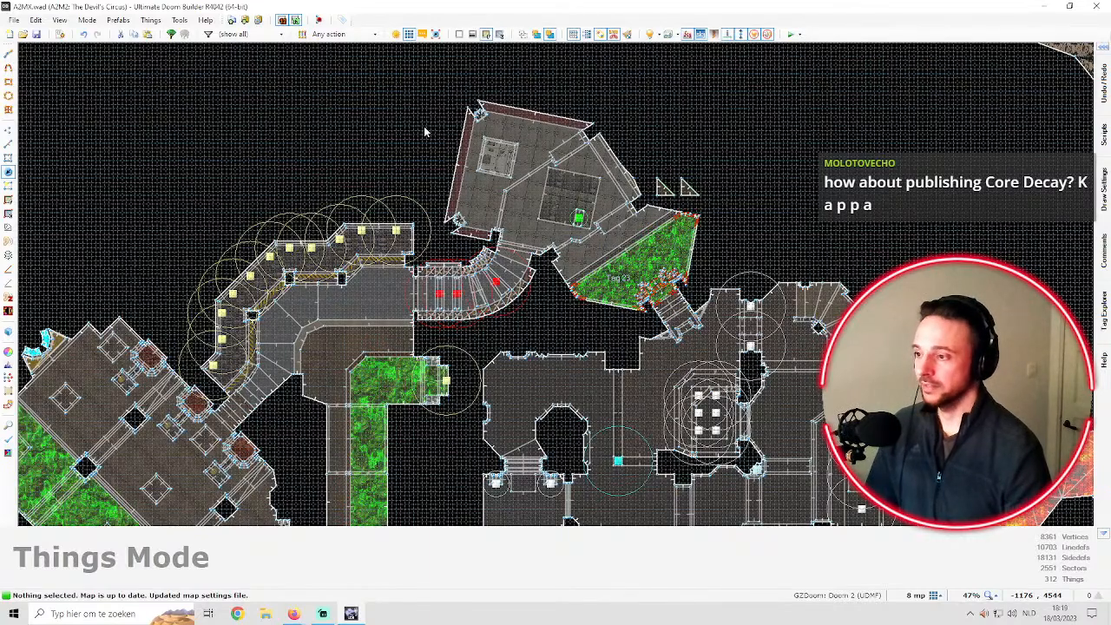
{"action": "scroll", "coordinate": [484, 153], "scroll_direction": "down", "scroll_amount": 3}
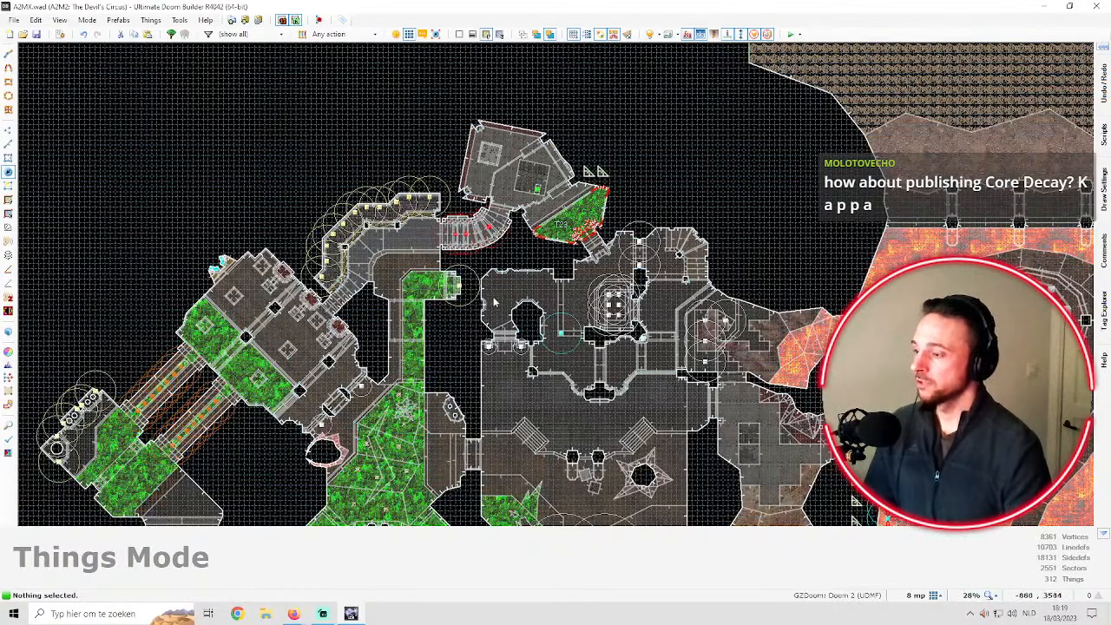
{"action": "scroll", "coordinate": [497, 297], "scroll_direction": "down", "scroll_amount": 2}
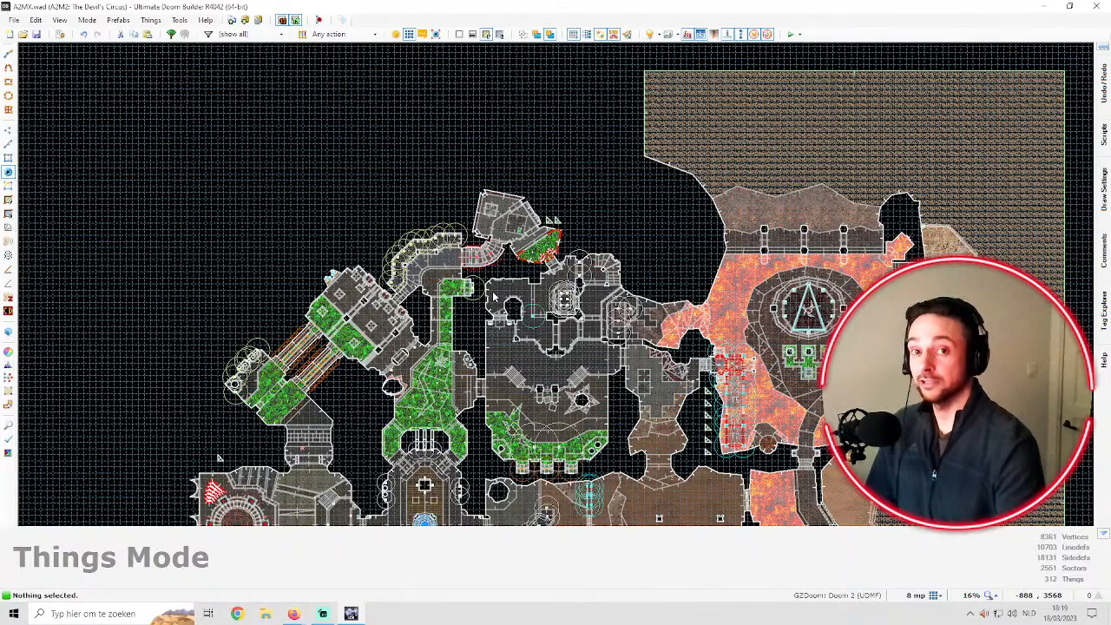
{"action": "left_click", "coordinate": [36, 33]}
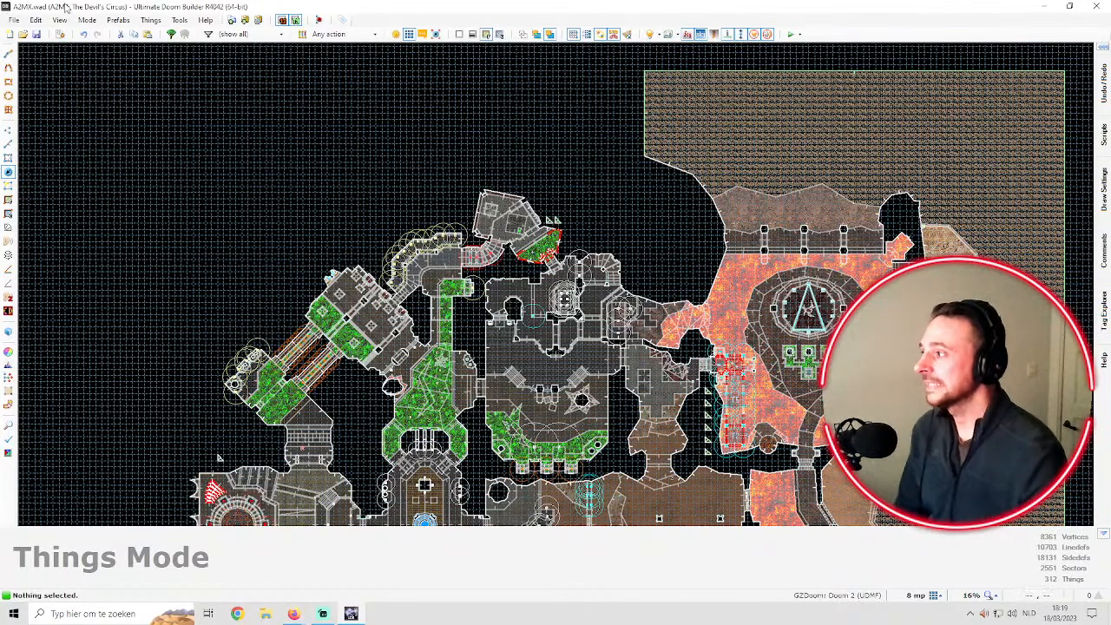
{"action": "left_click", "coordinate": [36, 35]}
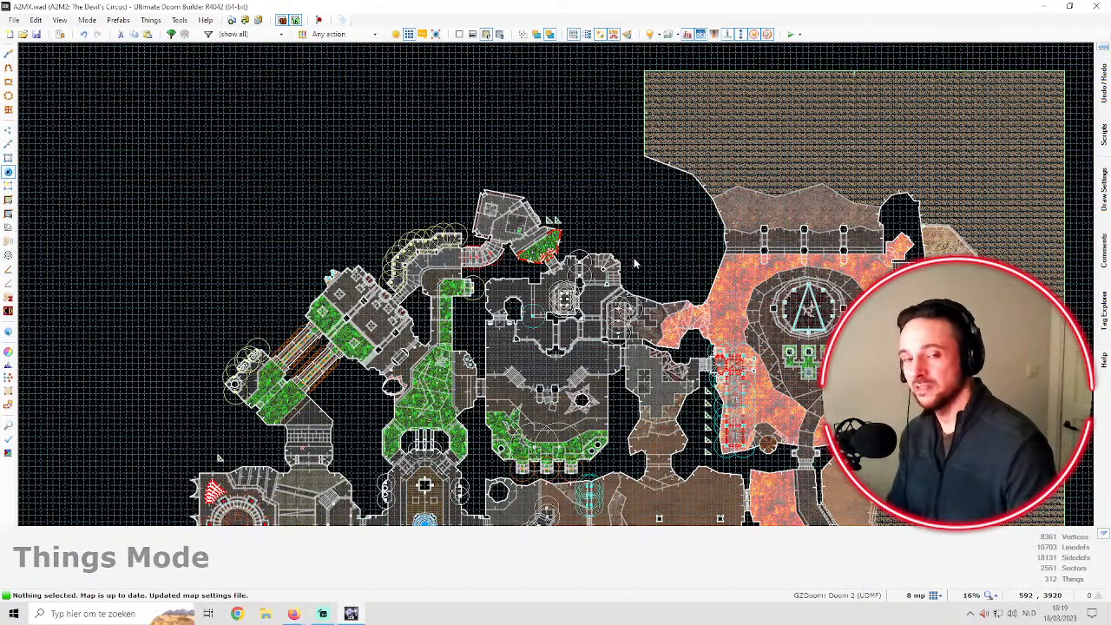
{"action": "scroll", "coordinate": [634, 246], "scroll_direction": "down", "scroll_amount": 1}
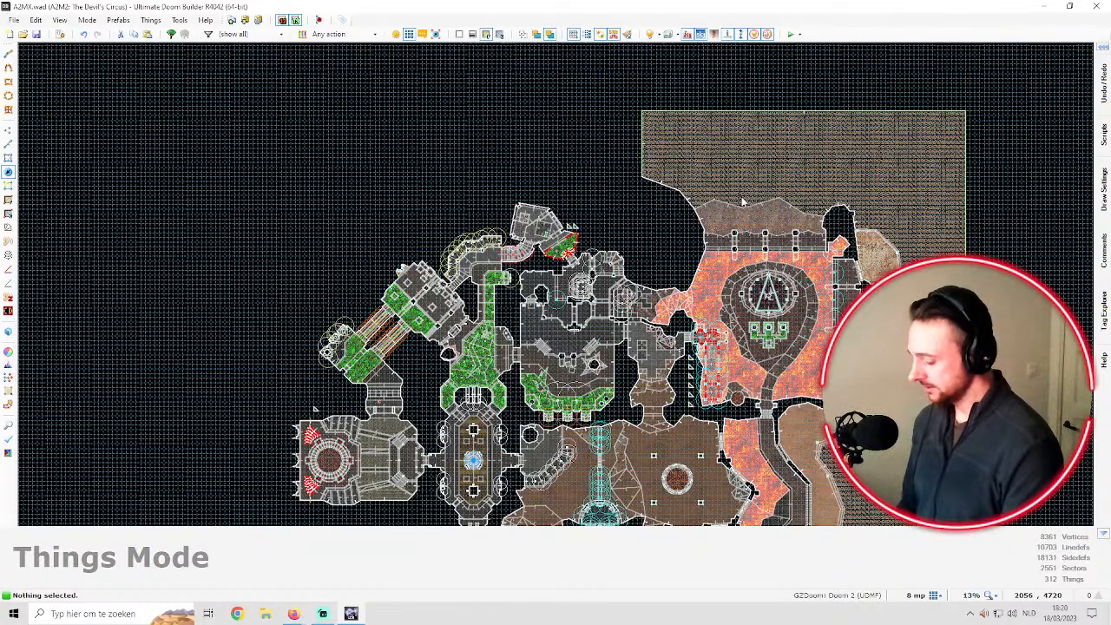
Save the map once more and return to a closer view of the row of lights along the walkway
{"action": "key", "text": "ctrl+s"}
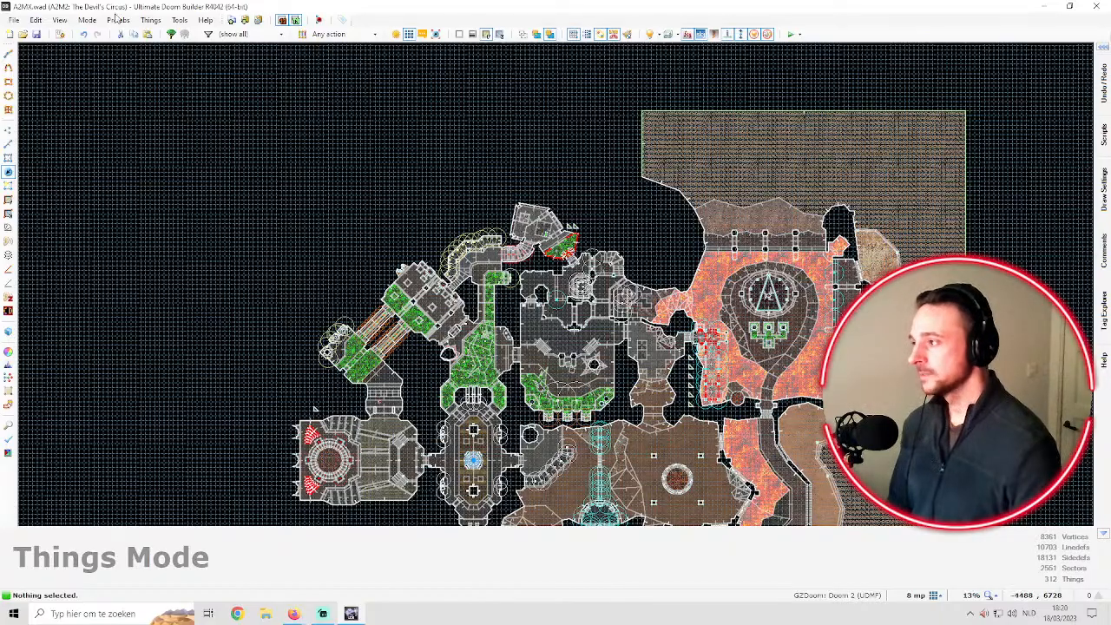
{"action": "scroll", "coordinate": [434, 82], "scroll_direction": "up", "scroll_amount": 2}
{"action": "scroll", "coordinate": [63, 77], "scroll_direction": "down", "scroll_amount": 1}
{"action": "scroll", "coordinate": [52, 52], "scroll_direction": "up", "scroll_amount": 1}
{"action": "left_click", "coordinate": [35, 35]}
{"action": "scroll", "coordinate": [408, 182], "scroll_direction": "up", "scroll_amount": 3}
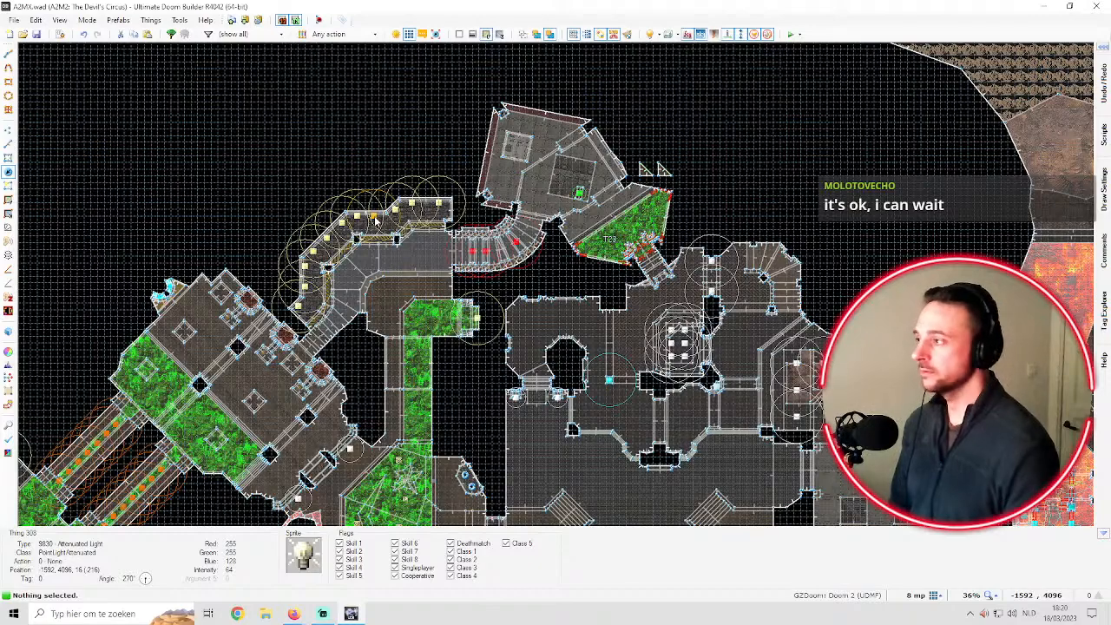
Save the map and inspect the attenuated light at the end of the slime passage
{"action": "key", "text": "ctrl+s"}
{"action": "scroll", "coordinate": [386, 119], "scroll_direction": "up", "scroll_amount": 3}
{"action": "scroll", "coordinate": [386, 119], "scroll_direction": "down", "scroll_amount": 3}
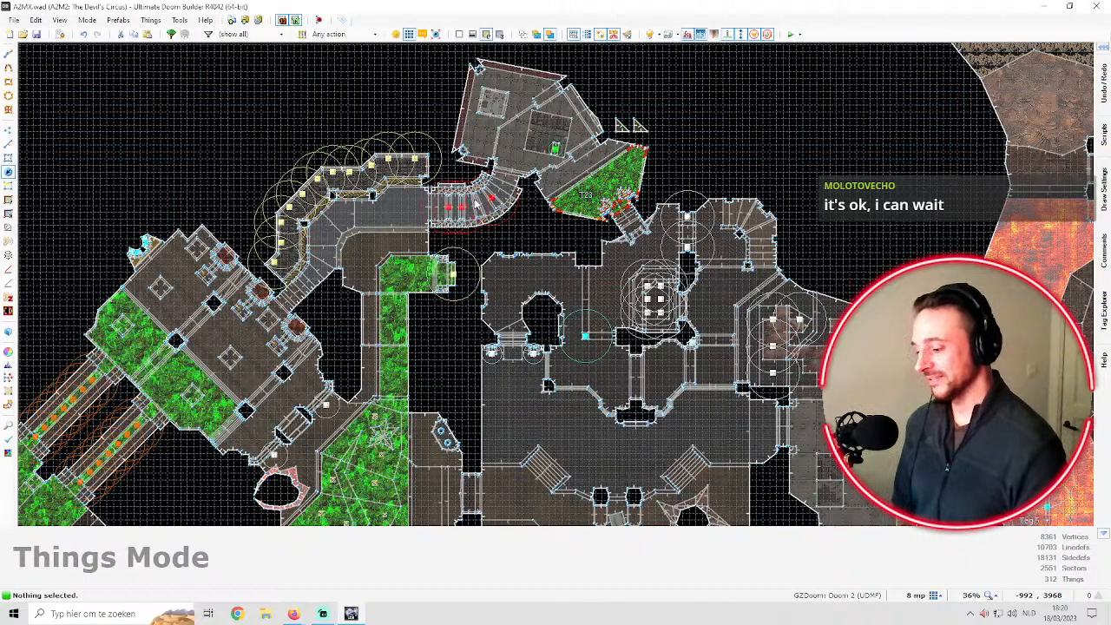
{"action": "left_click", "coordinate": [36, 34]}
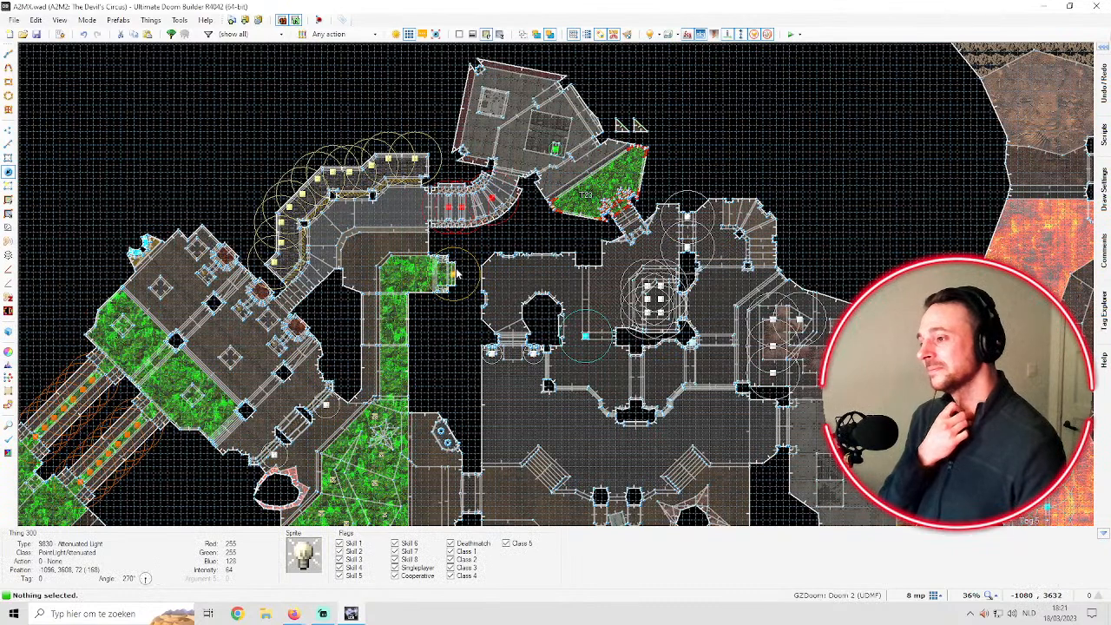
{"action": "key", "text": "t"}
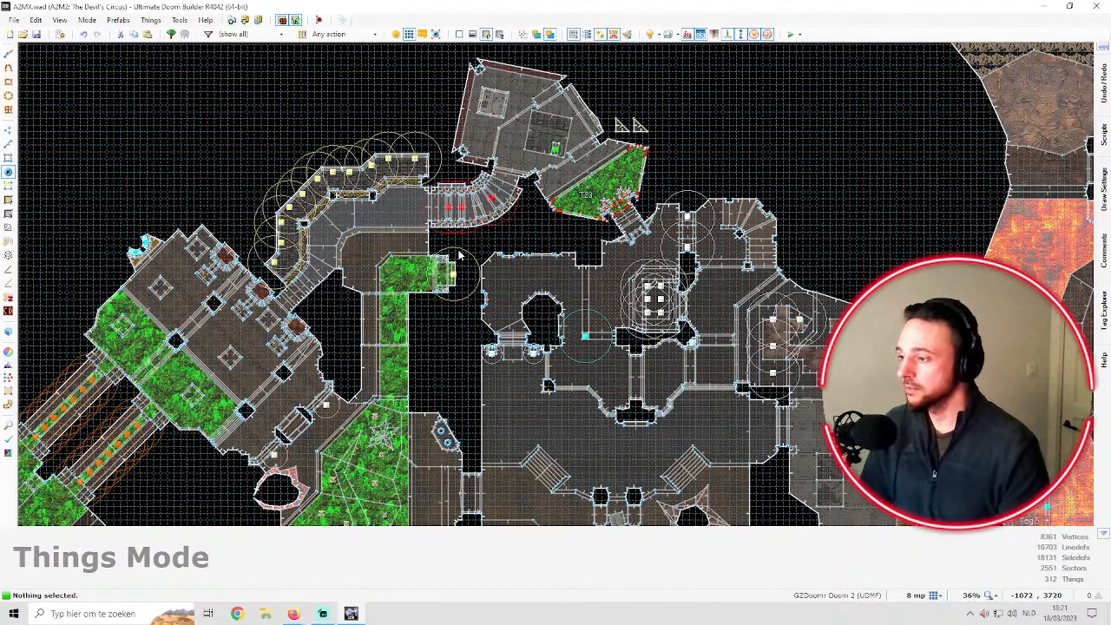
Save the current map state and review the full A2MX layout
{"action": "key", "text": "ctrl+s"}
{"action": "scroll", "coordinate": [450, 154], "scroll_direction": "down", "scroll_amount": 4}
{"action": "scroll", "coordinate": [653, 241], "scroll_direction": "down", "scroll_amount": 2}
{"action": "scroll", "coordinate": [653, 240], "scroll_direction": "up", "scroll_amount": 2}
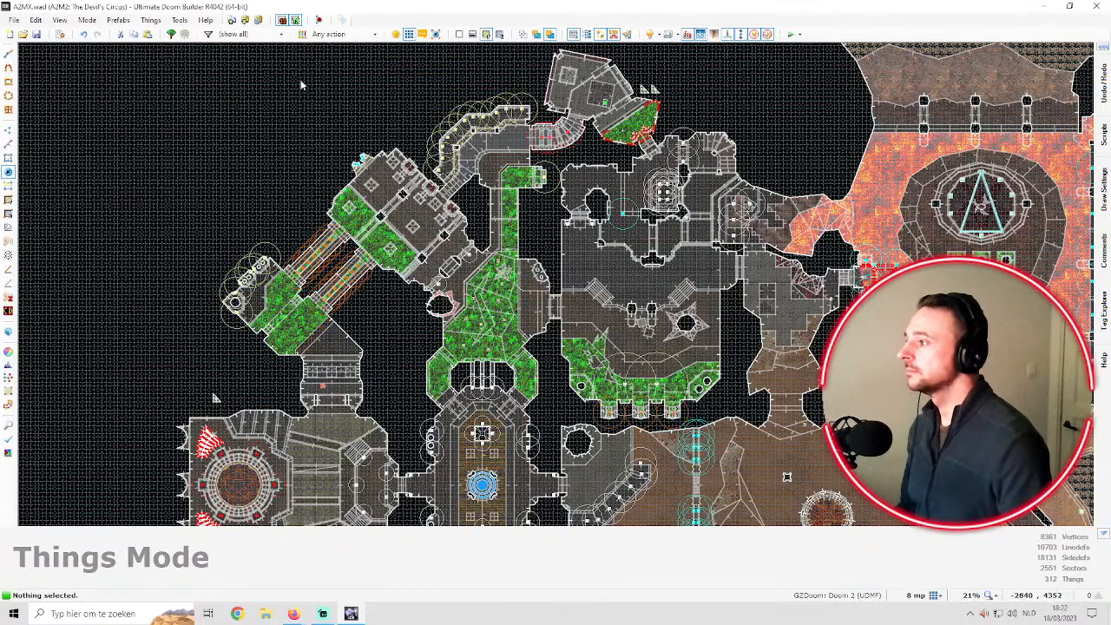
{"action": "left_click", "coordinate": [36, 34]}
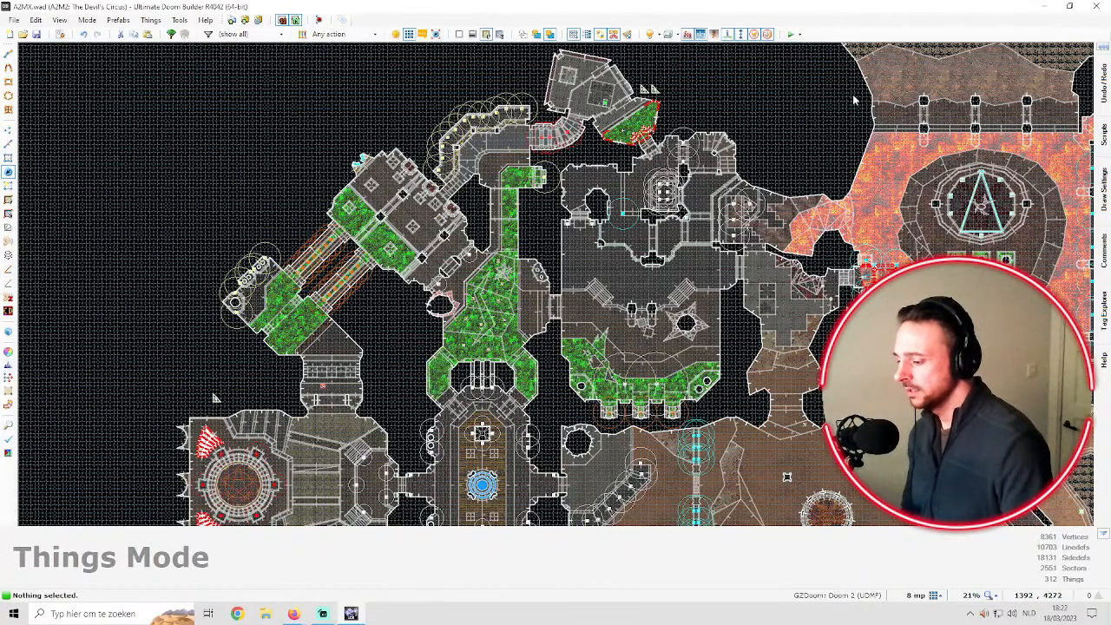
{"action": "scroll", "coordinate": [777, 125], "scroll_direction": "down", "scroll_amount": 4}
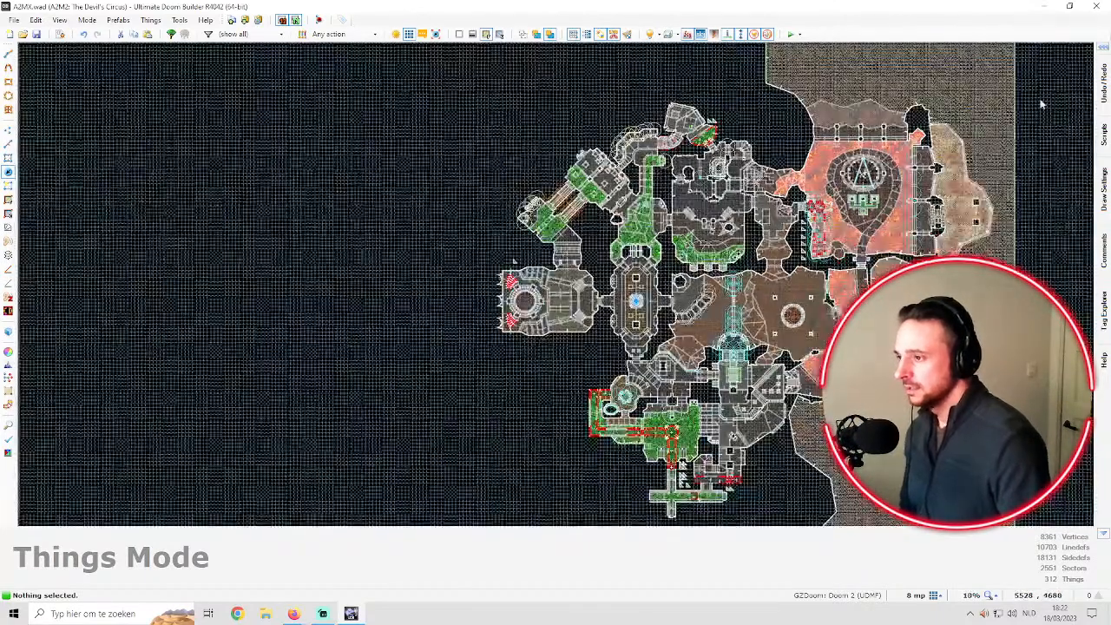
{"action": "left_click", "coordinate": [35, 34]}
{"action": "scroll", "coordinate": [902, 165], "scroll_direction": "up", "scroll_amount": 1}
{"action": "scroll", "coordinate": [902, 165], "scroll_direction": "down", "scroll_amount": 1}
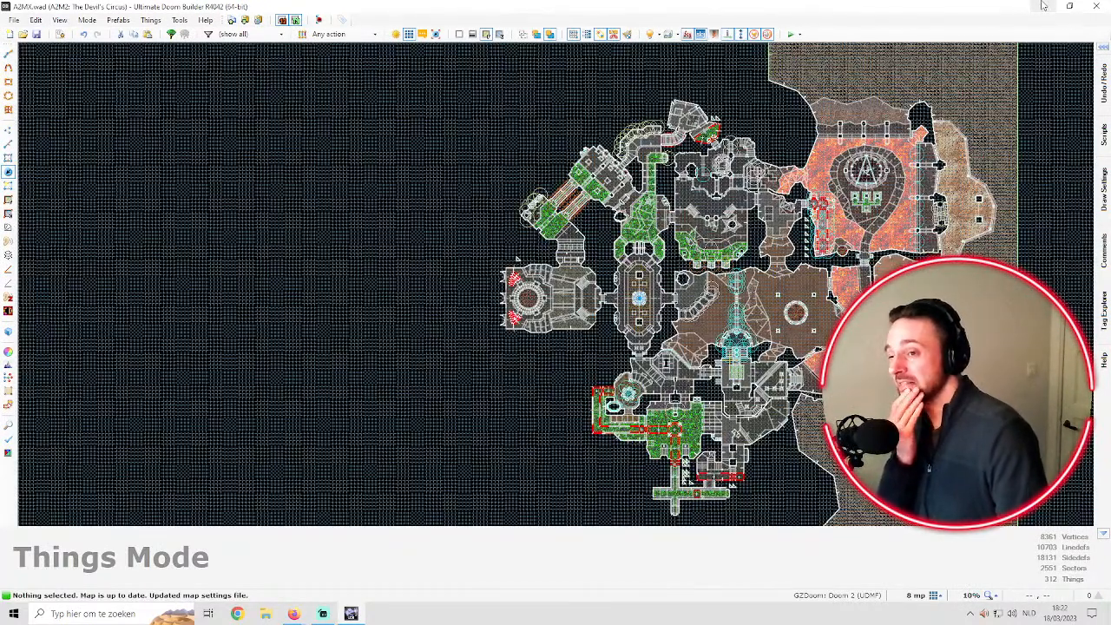
Open map H3M2 from h3m2.wad with the GZDoom: Heretic (UDMF) configuration and its listed resources
{"action": "left_click", "coordinate": [13, 19]}
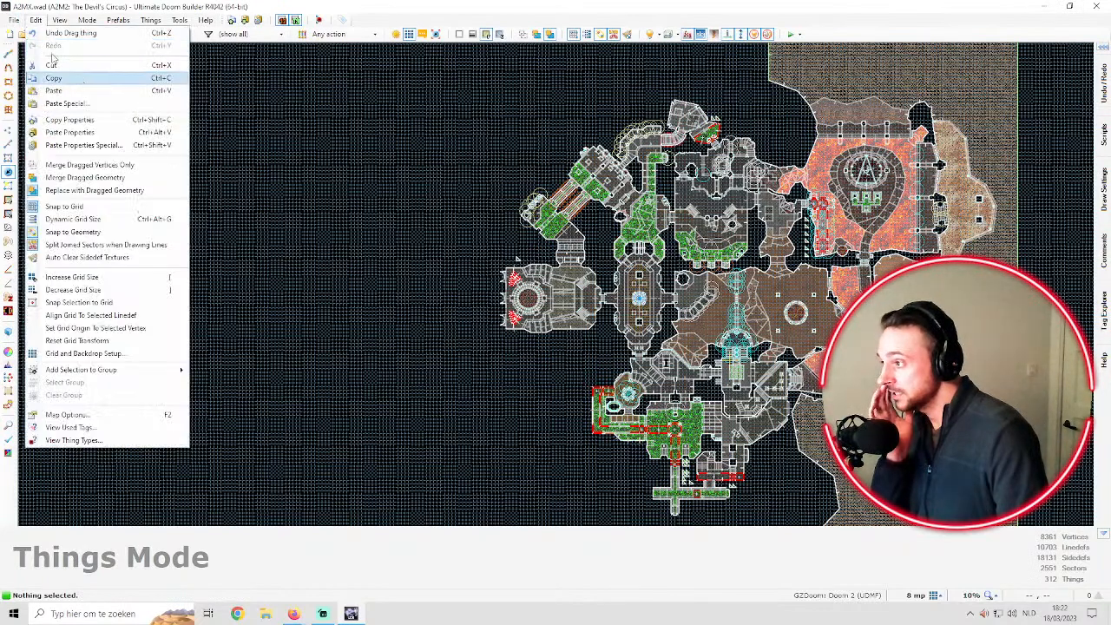
{"action": "left_click", "coordinate": [141, 177]}
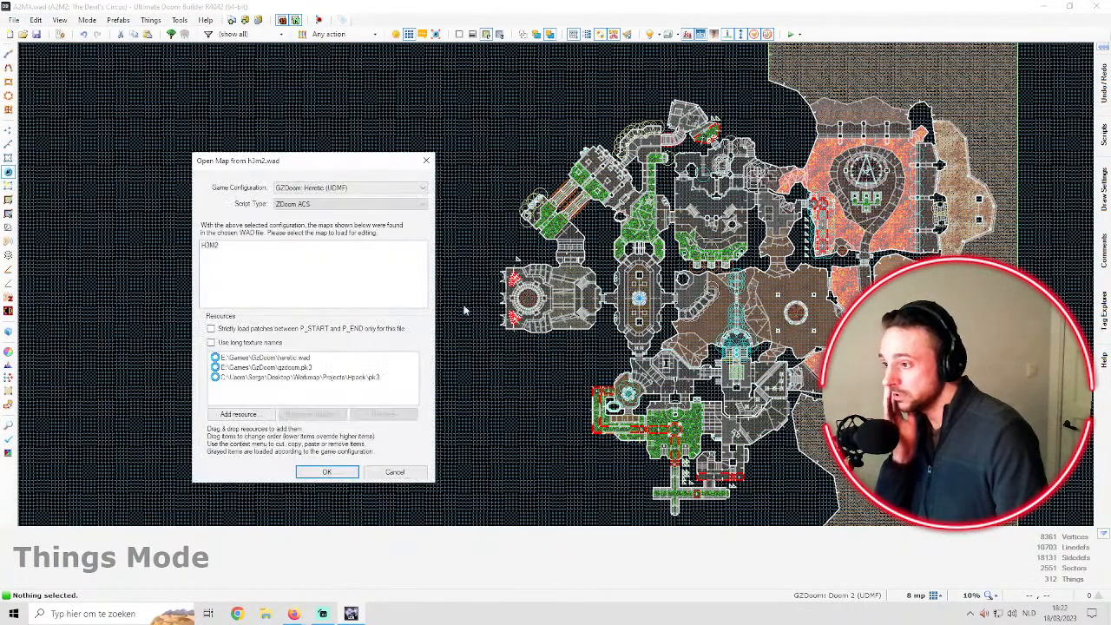
{"action": "left_click", "coordinate": [327, 473]}
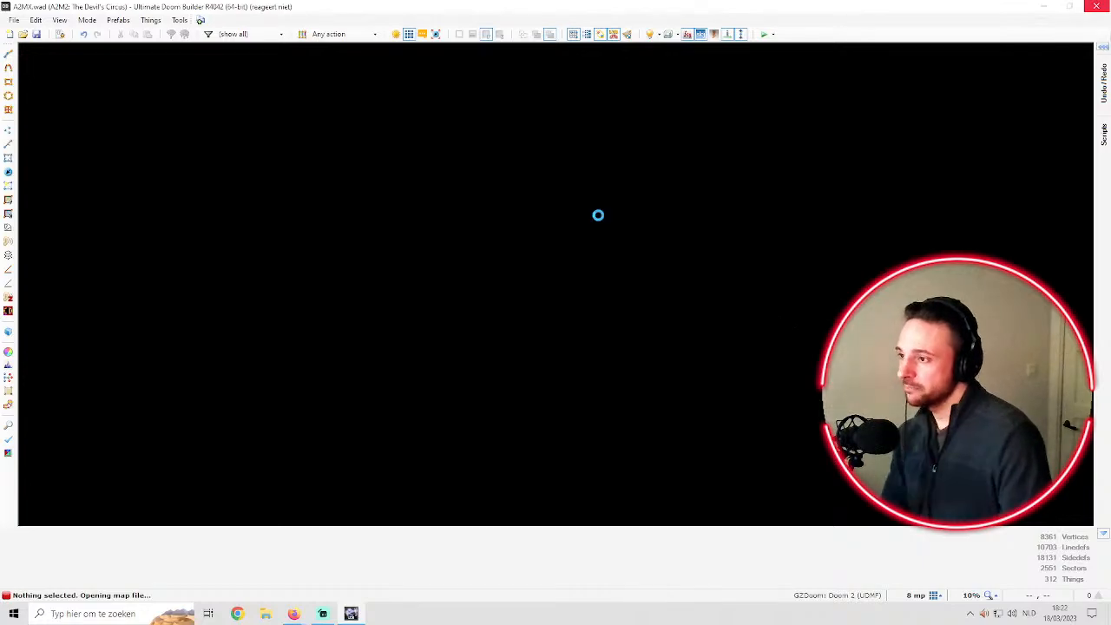
Examine the H3M2 layout, including the spiked lava hall, the lava-crossed halls, the blue pool and the large lava field
{"action": "scroll", "coordinate": [465, 464], "scroll_direction": "down", "scroll_amount": 2}
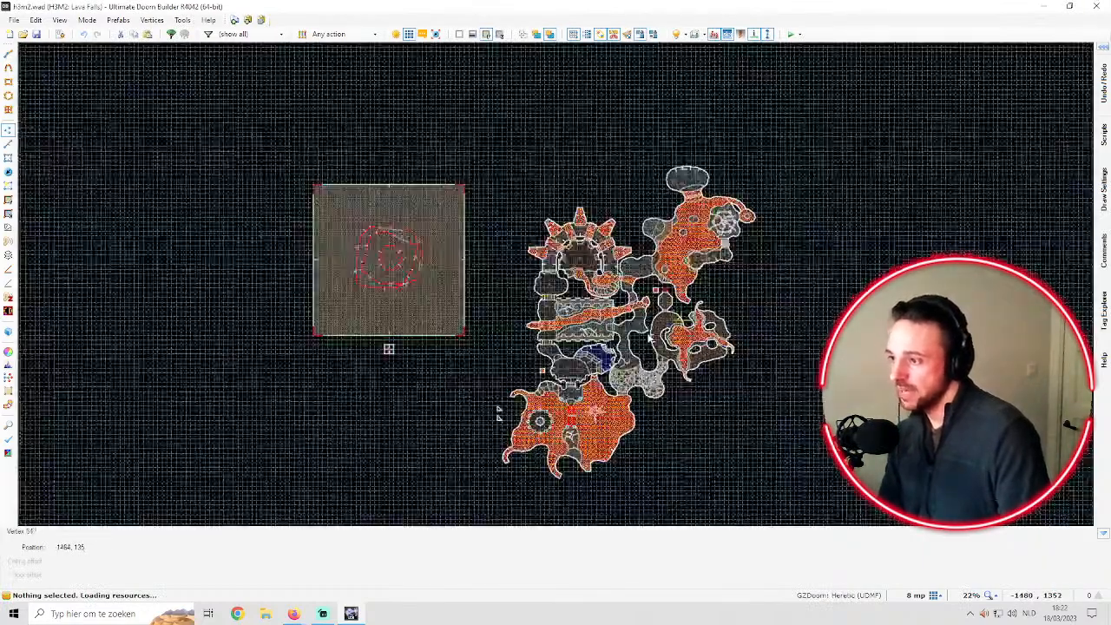
{"action": "scroll", "coordinate": [397, 466], "scroll_direction": "up", "scroll_amount": 4}
{"action": "scroll", "coordinate": [334, 503], "scroll_direction": "up", "scroll_amount": 1}
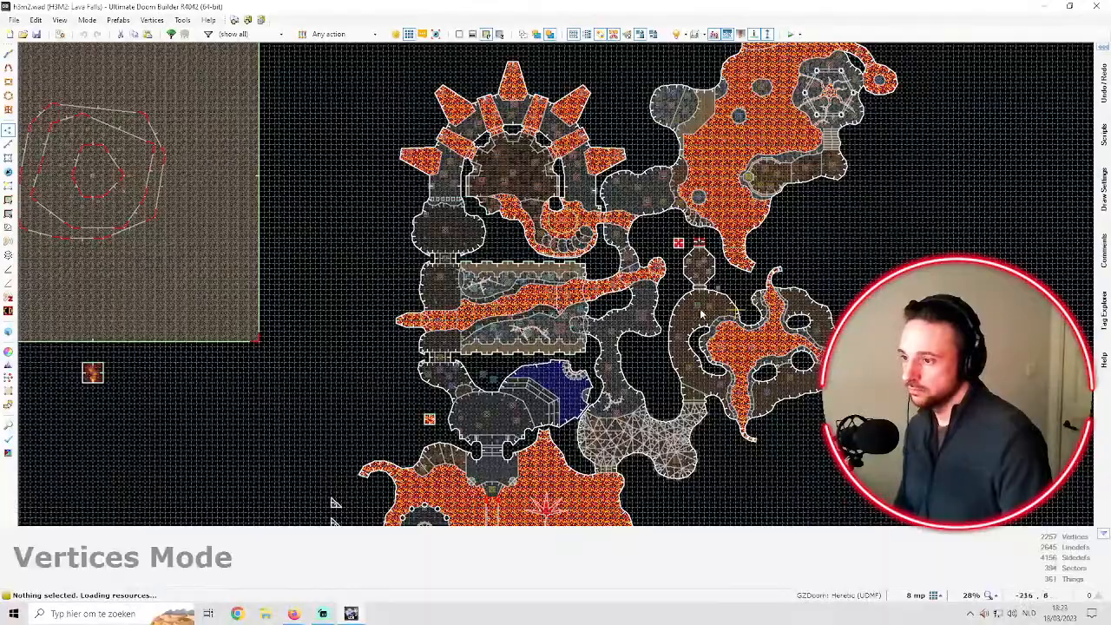
{"action": "scroll", "coordinate": [446, 422], "scroll_direction": "down", "scroll_amount": 2}
{"action": "scroll", "coordinate": [570, 264], "scroll_direction": "up", "scroll_amount": 6}
{"action": "scroll", "coordinate": [570, 264], "scroll_direction": "down", "scroll_amount": 3}
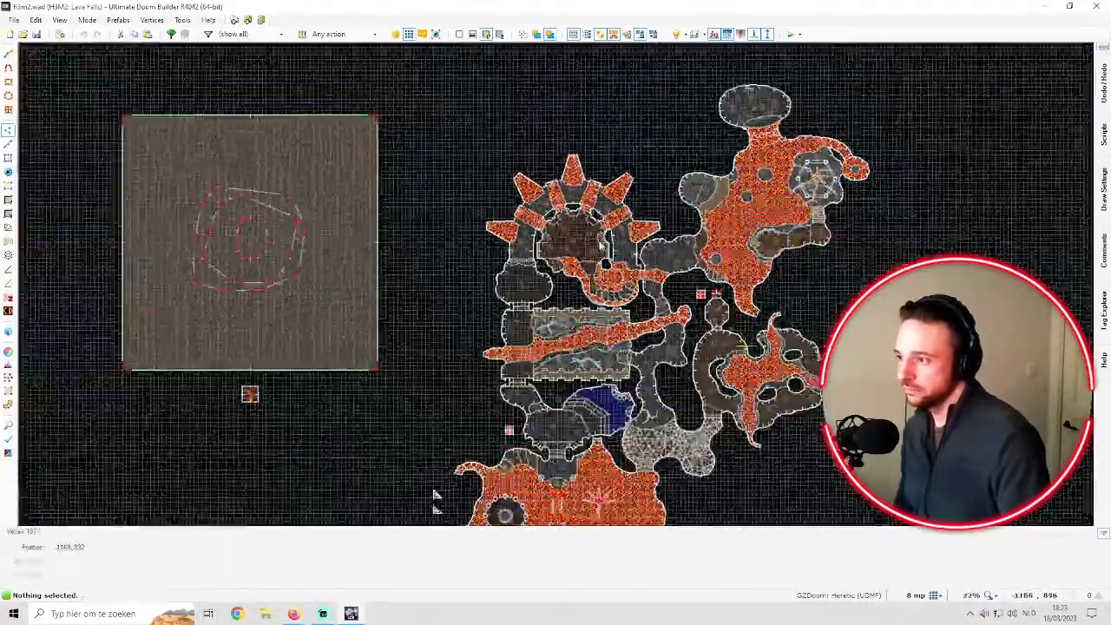
{"action": "scroll", "coordinate": [436, 429], "scroll_direction": "down", "scroll_amount": 2}
{"action": "scroll", "coordinate": [436, 429], "scroll_direction": "up", "scroll_amount": 1}
{"action": "scroll", "coordinate": [607, 325], "scroll_direction": "up", "scroll_amount": 3}
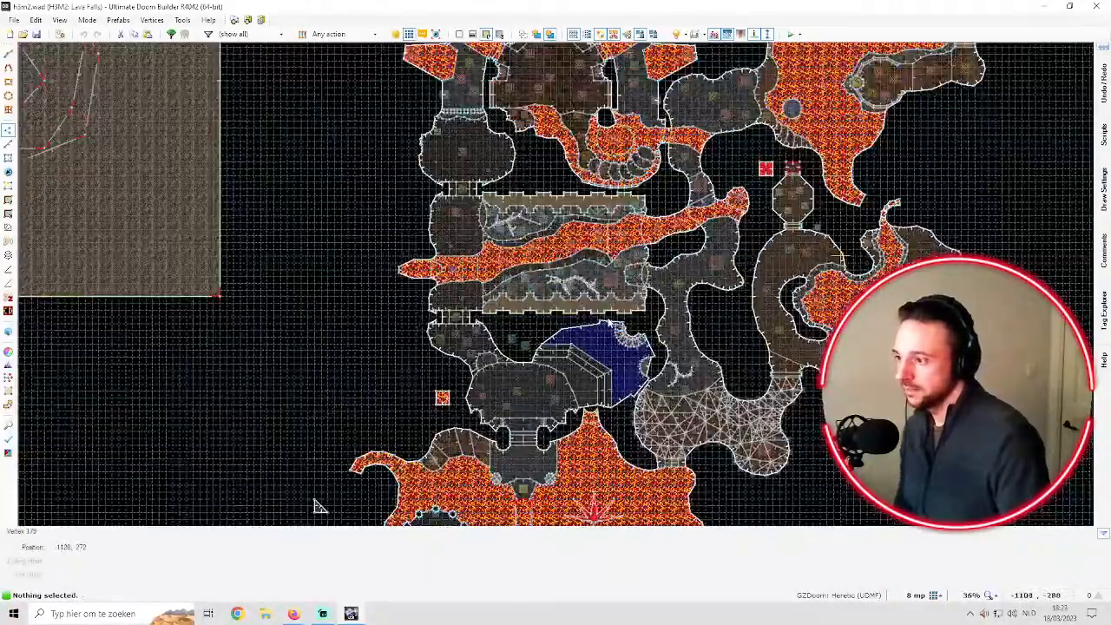
{"action": "scroll", "coordinate": [581, 373], "scroll_direction": "down", "scroll_amount": 2}
{"action": "scroll", "coordinate": [538, 391], "scroll_direction": "up", "scroll_amount": 2}
{"action": "scroll", "coordinate": [538, 392], "scroll_direction": "down", "scroll_amount": 1}
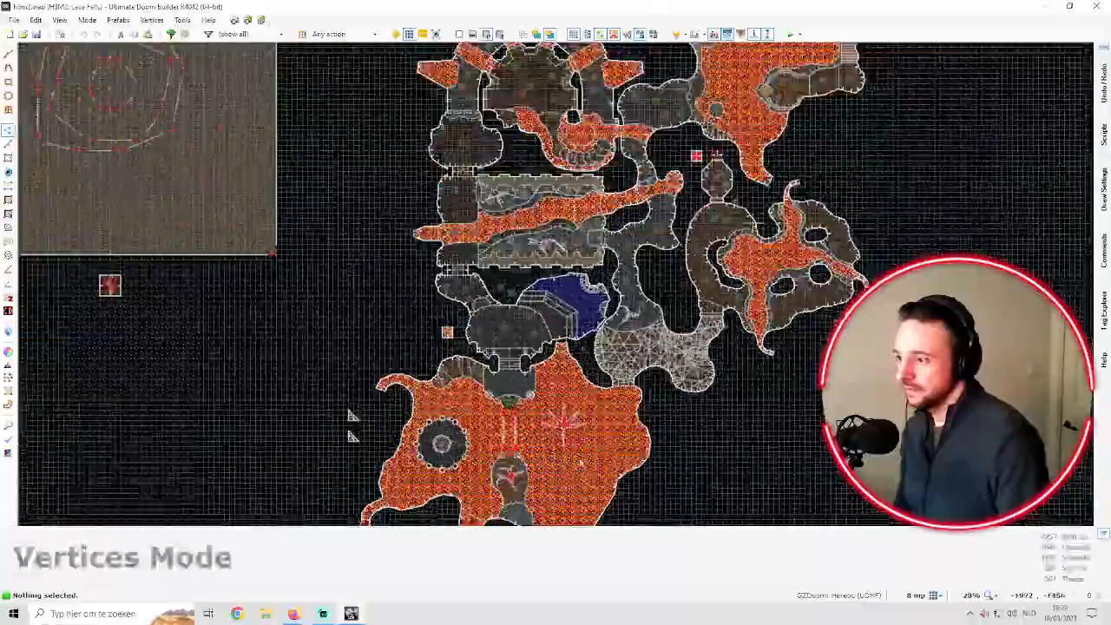
Inspect the lava field in the 3D view, including the gargoyle-lined temple front, its hanging roof trim and carved stone doorway
{"action": "scroll", "coordinate": [581, 462], "scroll_direction": "up", "scroll_amount": 1}
{"action": "key", "text": "w"}
{"action": "key", "text": "d"}
{"action": "key", "text": "d"}
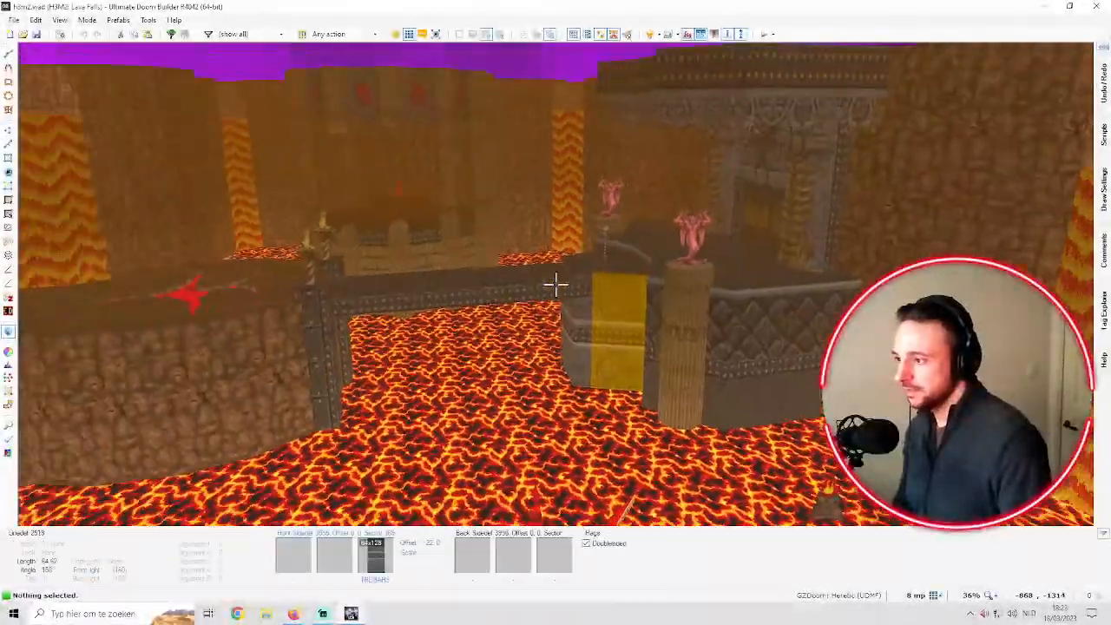
{"action": "key", "text": "e"}
{"action": "key", "text": "w"}
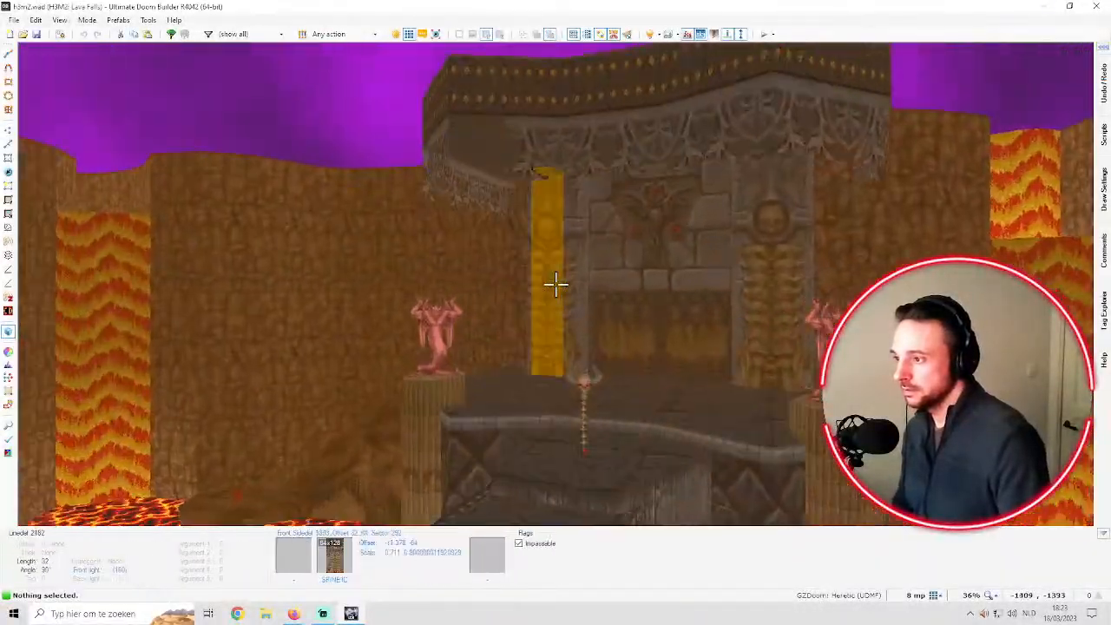
{"action": "key", "text": "e"}
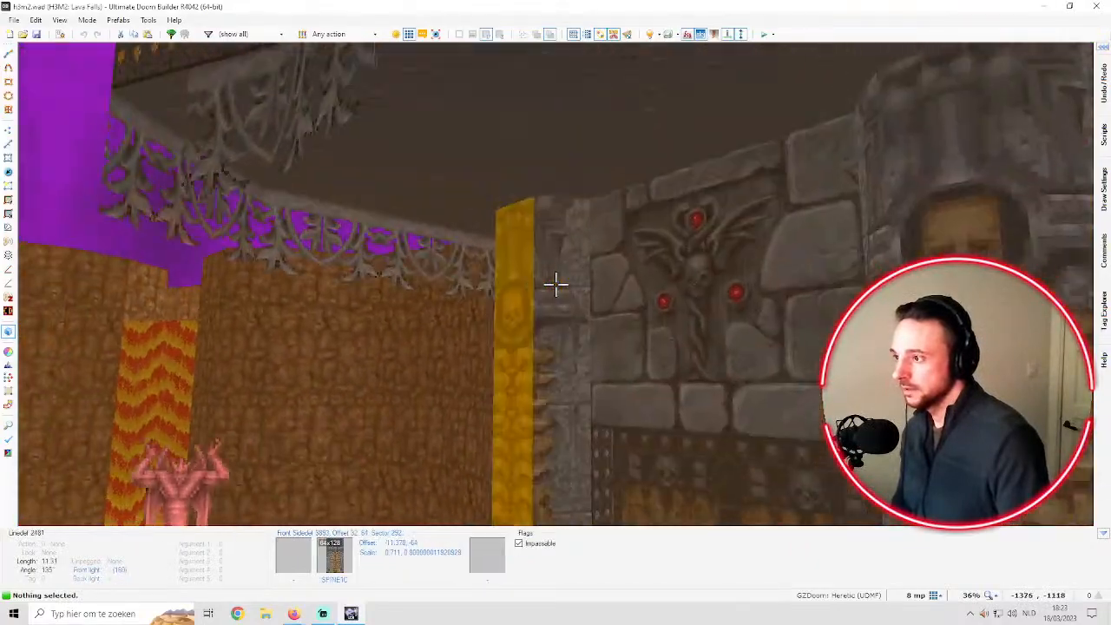
{"action": "key", "text": "d"}
{"action": "key", "text": "e"}
{"action": "key", "text": "d"}
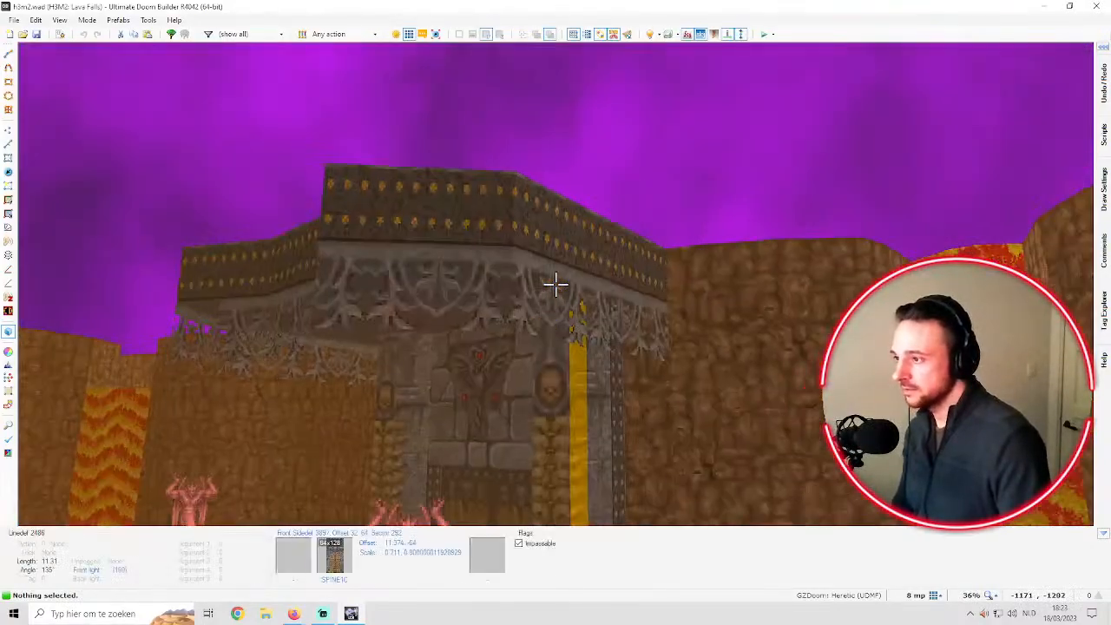
{"action": "key", "text": "e"}
{"action": "key", "text": "e"}
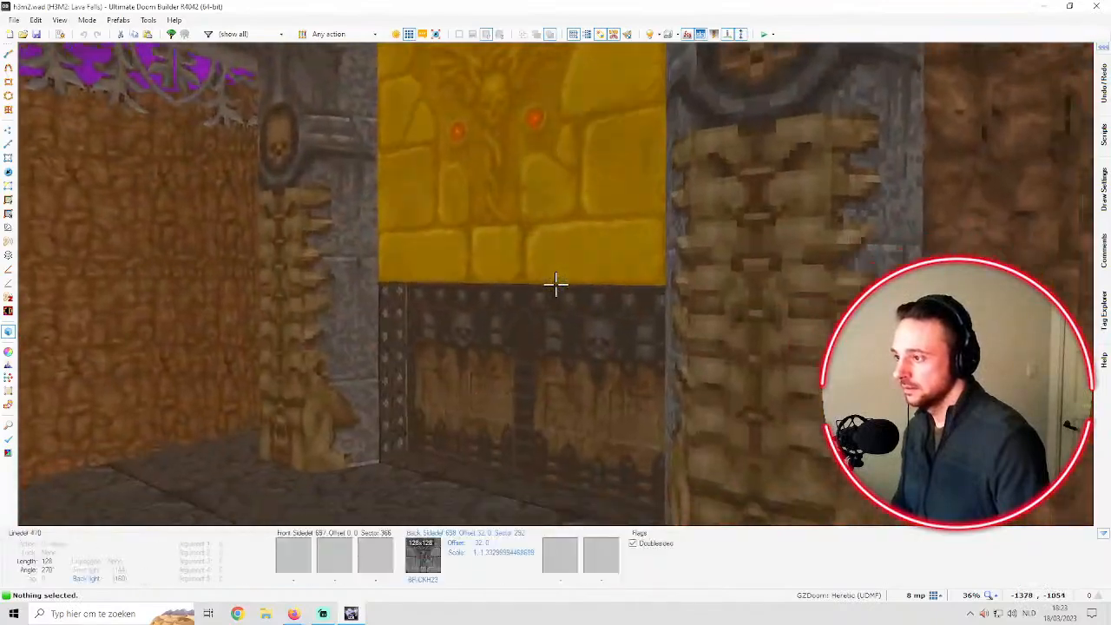
Inspect the blue pool room in 3D, including the fire fountain and rune-marked stone slabs, and return to the 2D map
{"action": "key", "text": "f"}
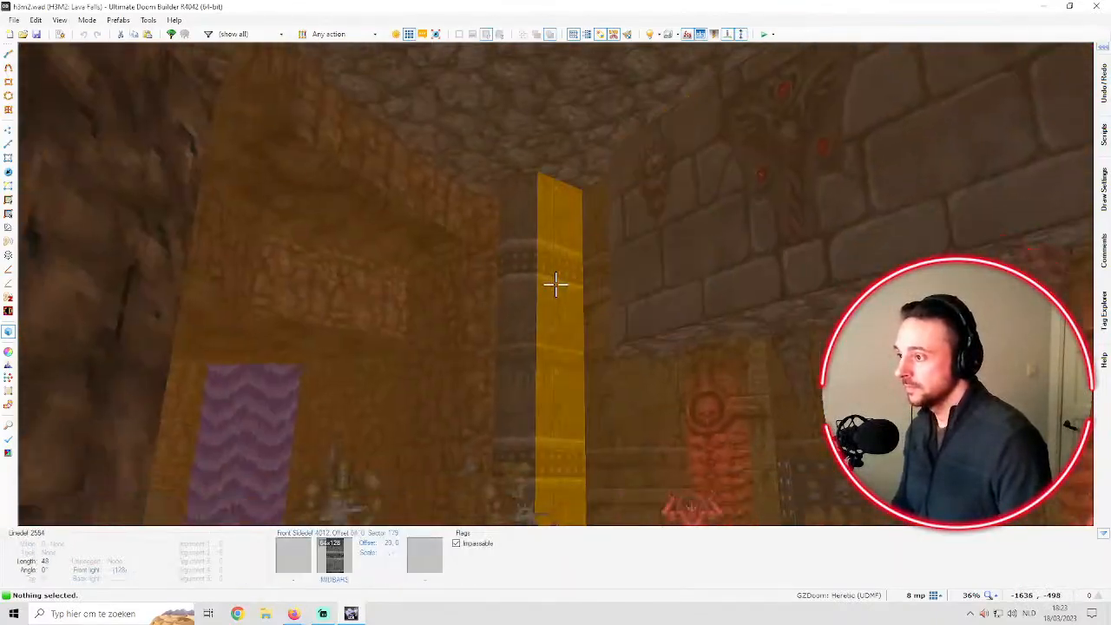
{"action": "key", "text": "e"}
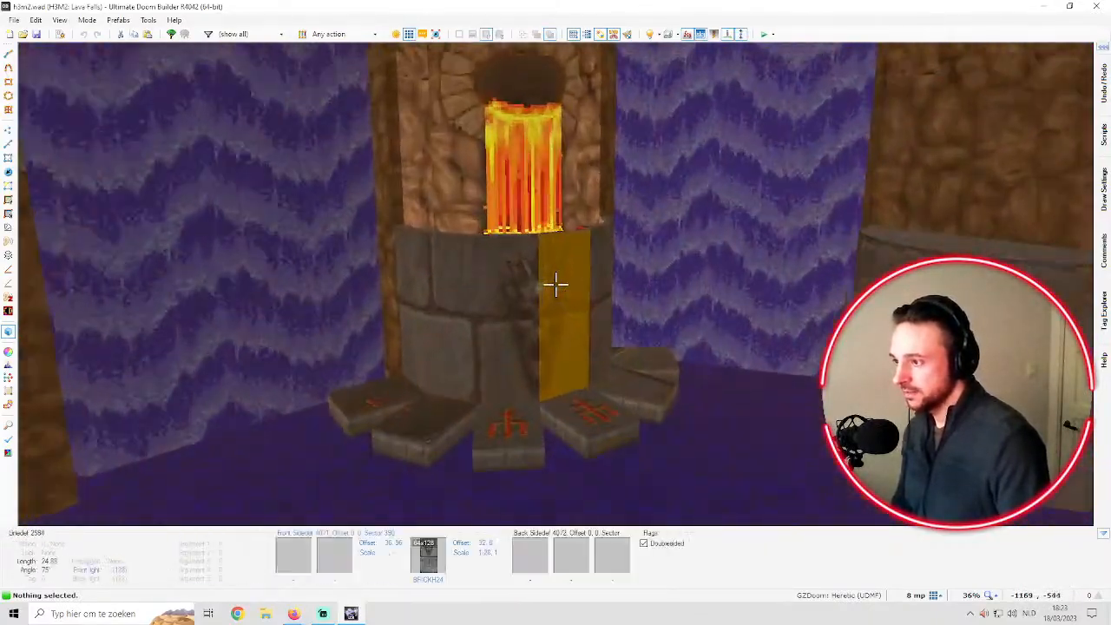
{"action": "key", "text": "d"}
{"action": "key", "text": "e"}
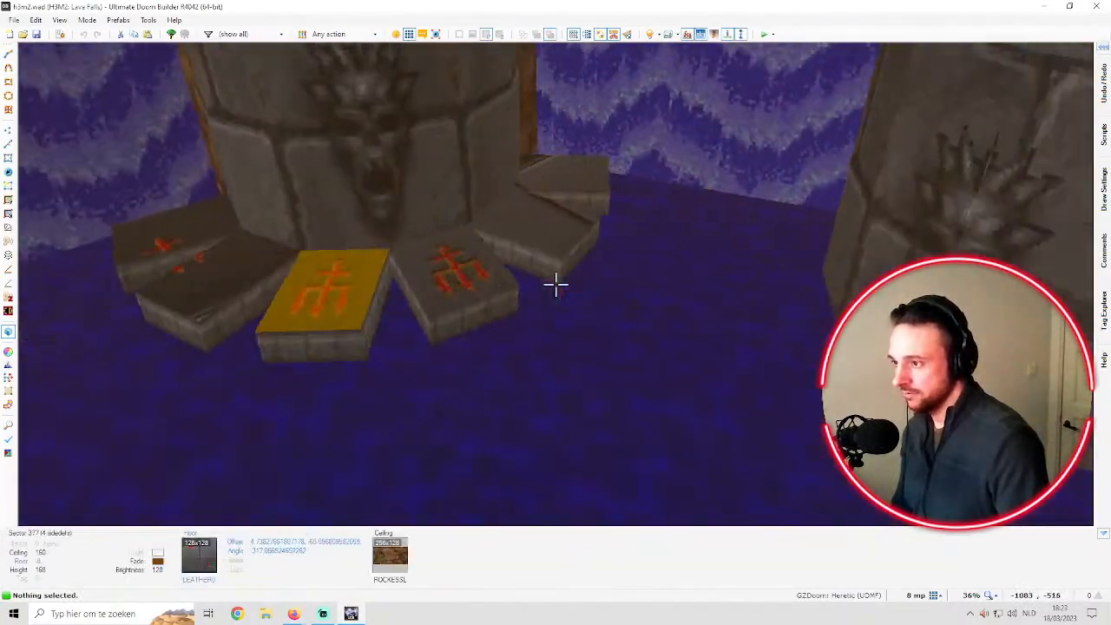
{"action": "key", "text": "d"}
{"action": "key", "text": "e"}
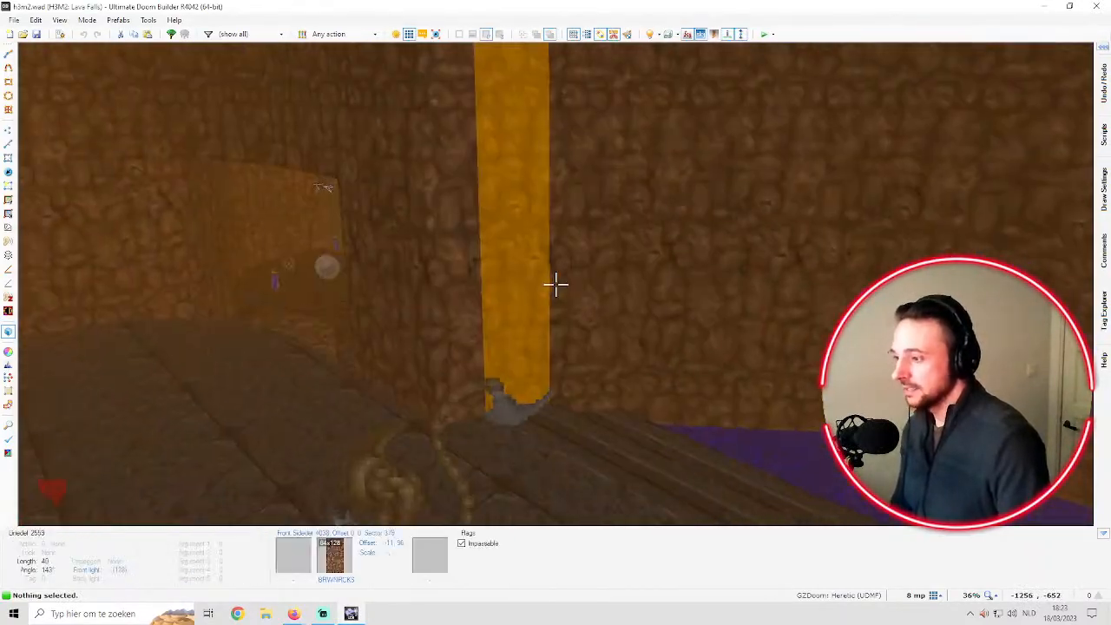
{"action": "key", "text": "q"}
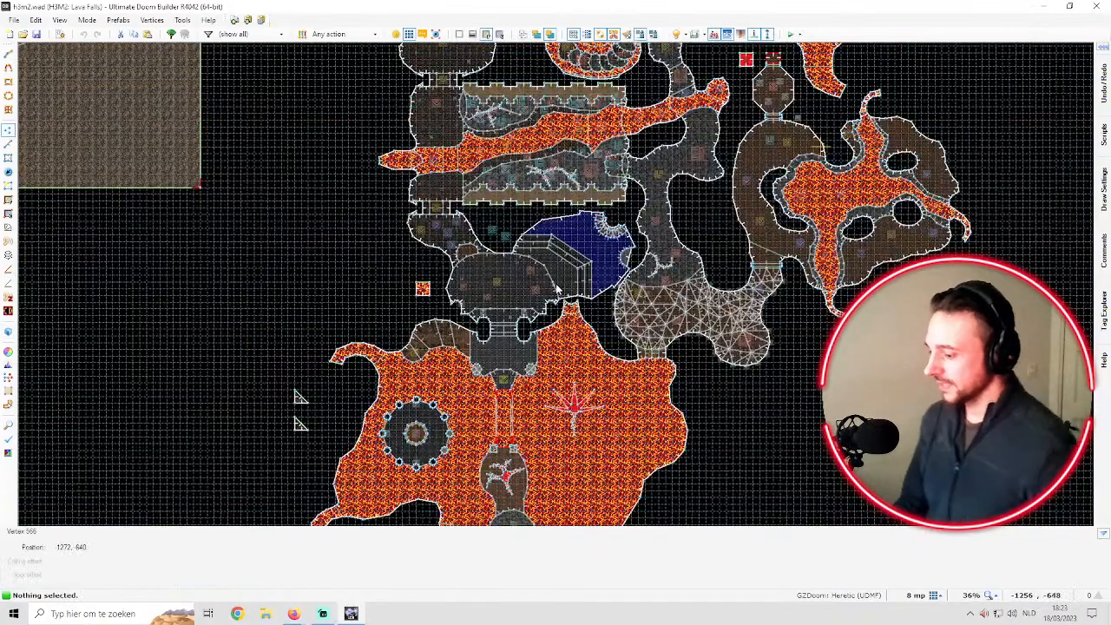
{"action": "scroll", "coordinate": [536, 279], "scroll_direction": "down", "scroll_amount": 2}
{"action": "scroll", "coordinate": [538, 280], "scroll_direction": "up", "scroll_amount": 2}
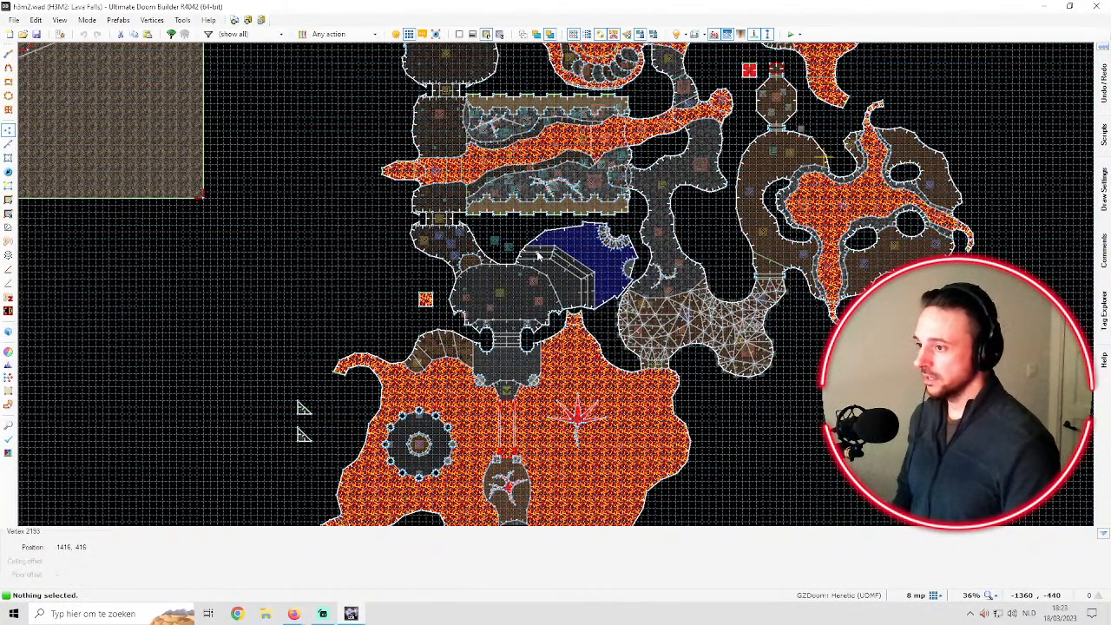
{"action": "scroll", "coordinate": [668, 219], "scroll_direction": "down", "scroll_amount": 3}
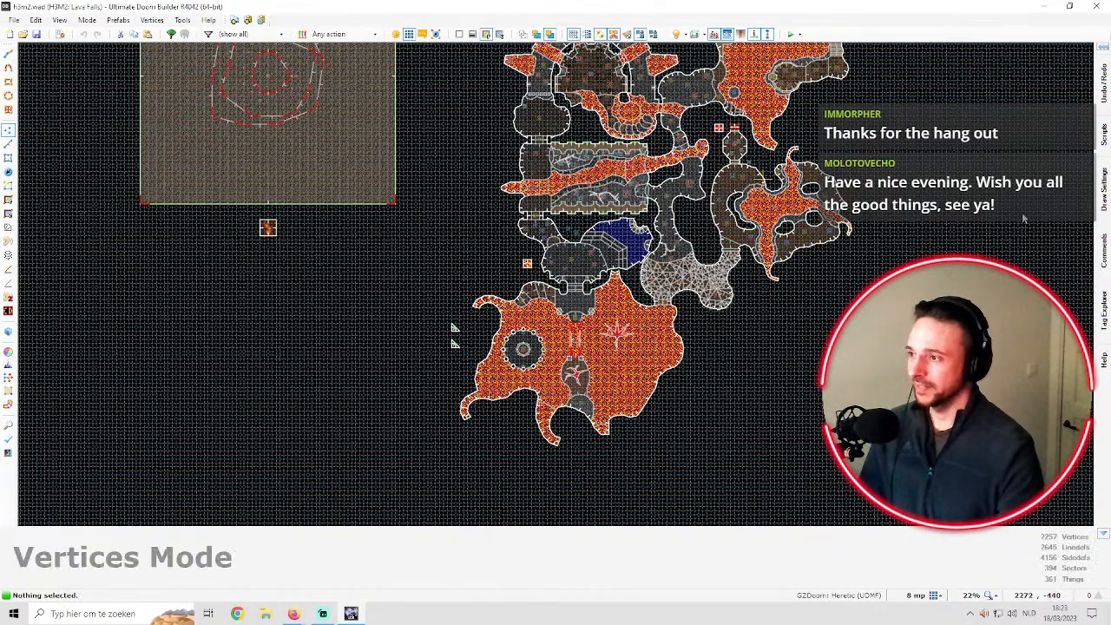
{"action": "scroll", "coordinate": [716, 197], "scroll_direction": "down", "scroll_amount": 1}
{"action": "scroll", "coordinate": [717, 197], "scroll_direction": "up", "scroll_amount": 2}
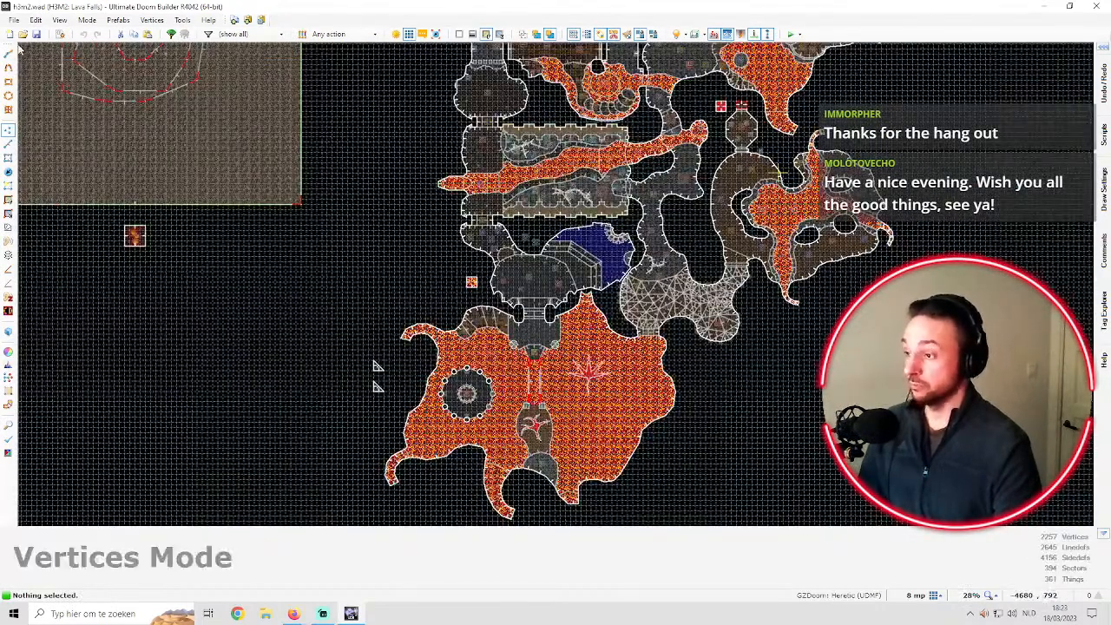
{"action": "scroll", "coordinate": [787, 205], "scroll_direction": "down", "scroll_amount": 1}
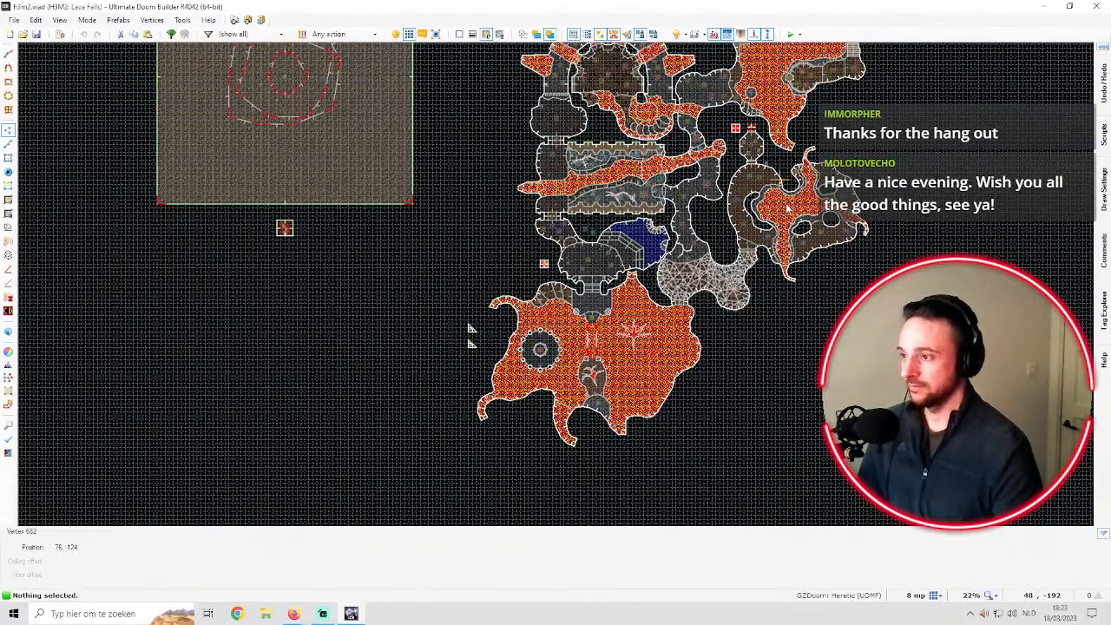
{"action": "key", "text": "Up"}
{"action": "key", "text": "Right"}
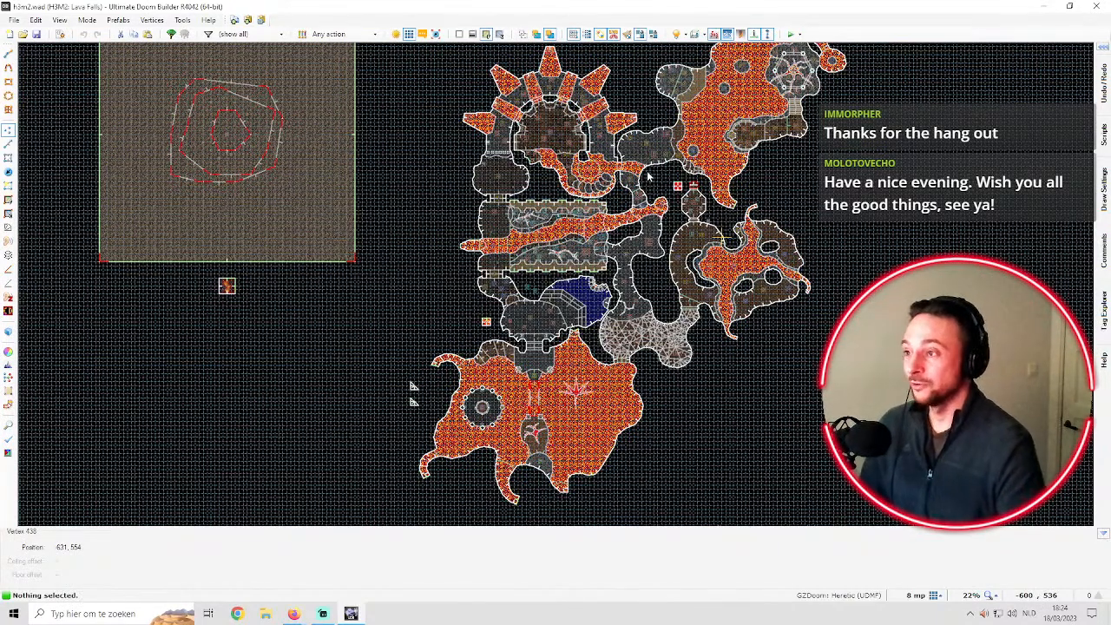
{"action": "scroll", "coordinate": [811, 126], "scroll_direction": "down", "scroll_amount": 1}
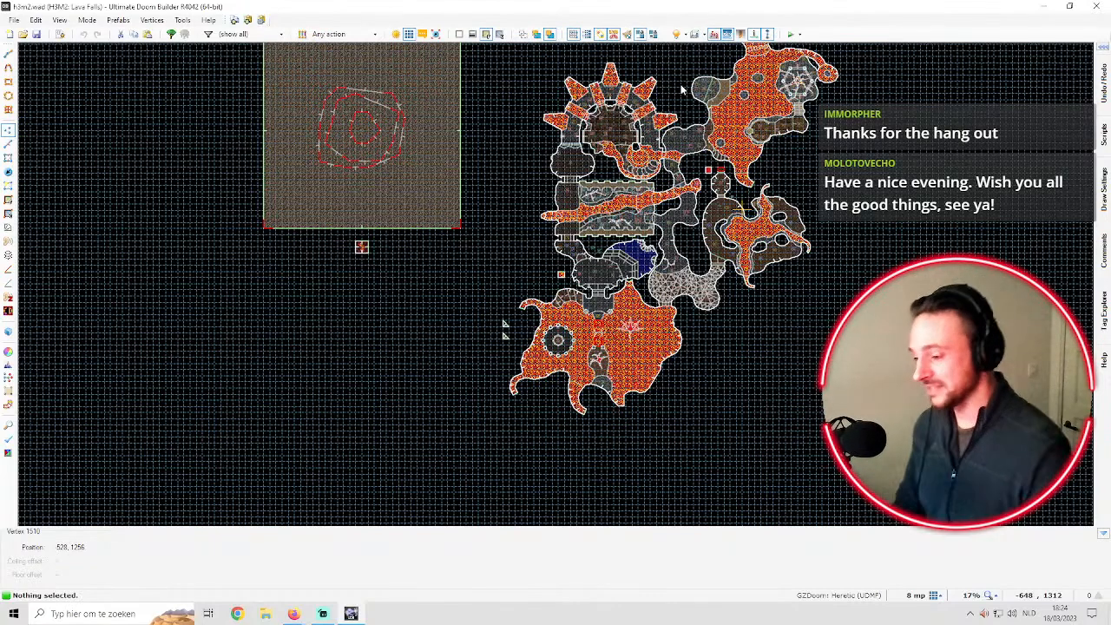
{"action": "scroll", "coordinate": [555, 122], "scroll_direction": "down", "scroll_amount": 2}
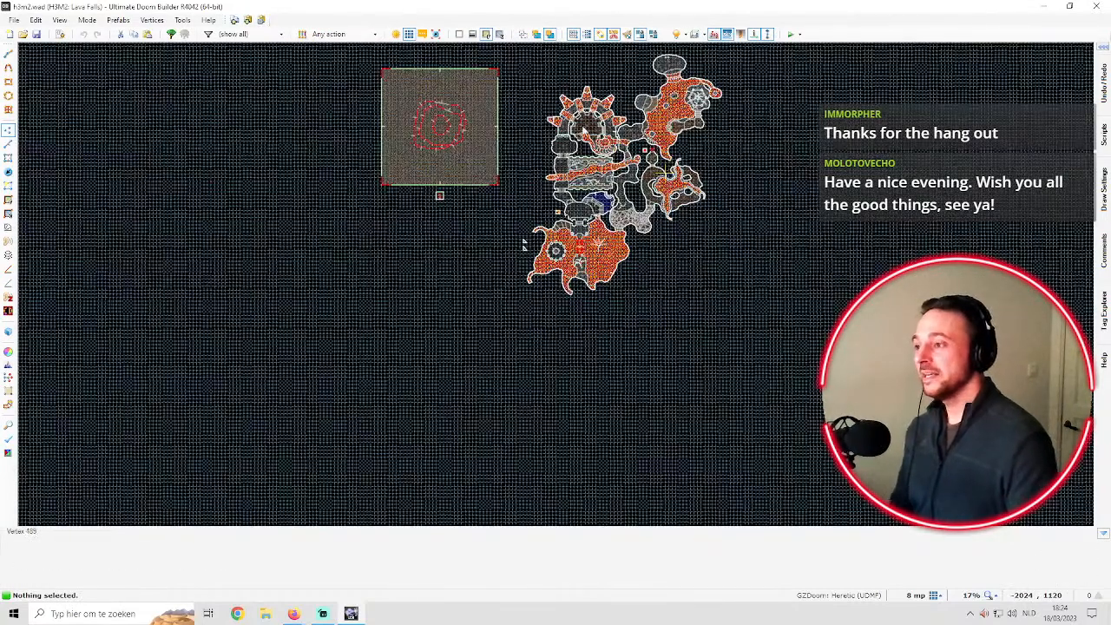
{"action": "scroll", "coordinate": [640, 127], "scroll_direction": "up", "scroll_amount": 1}
{"action": "key", "text": "Up"}
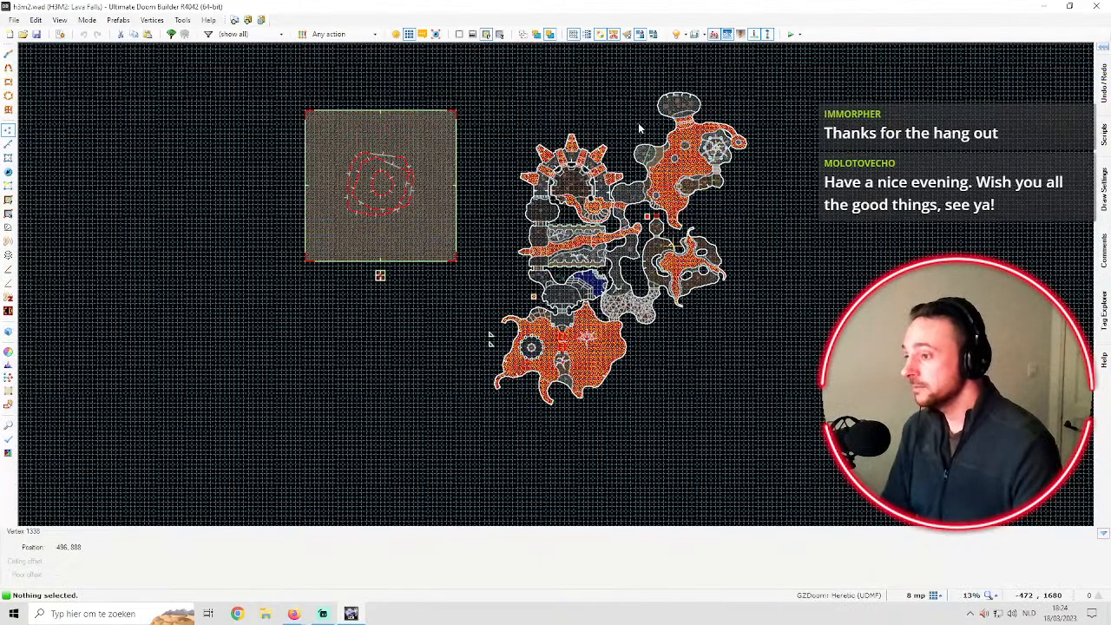
{"action": "scroll", "coordinate": [807, 209], "scroll_direction": "up", "scroll_amount": 1}
{"action": "scroll", "coordinate": [754, 204], "scroll_direction": "down", "scroll_amount": 1}
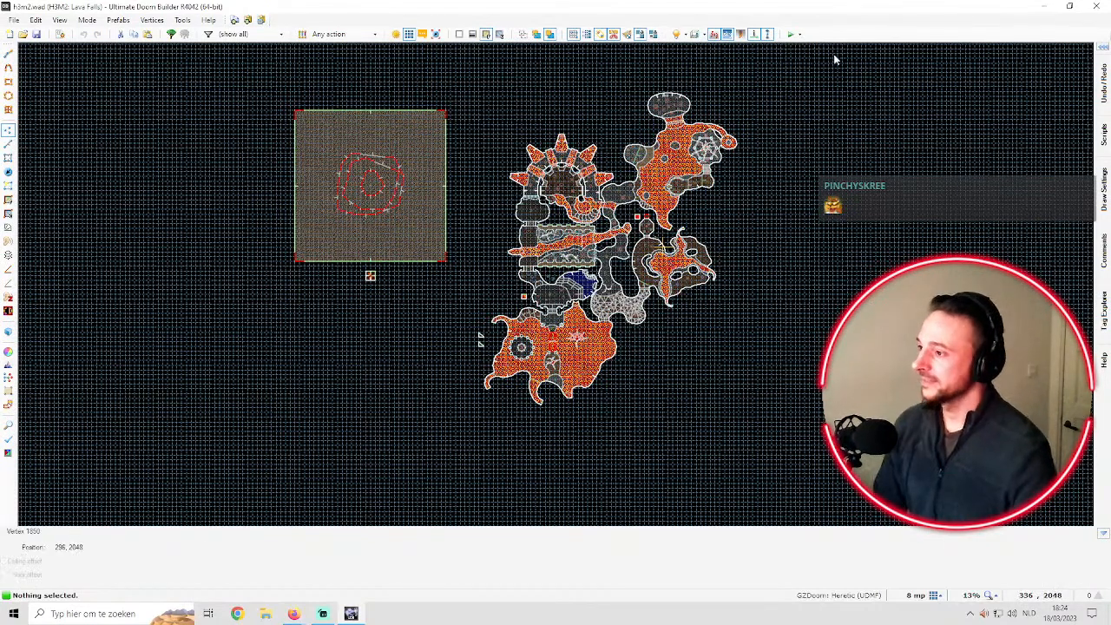
{"action": "scroll", "coordinate": [800, 74], "scroll_direction": "down", "scroll_amount": 3}
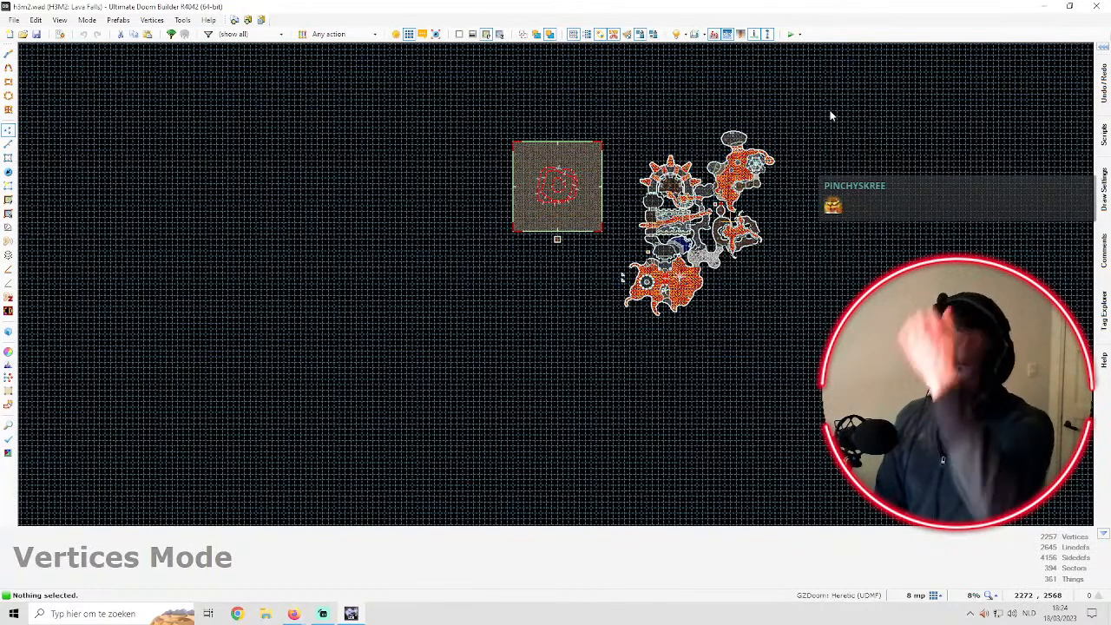